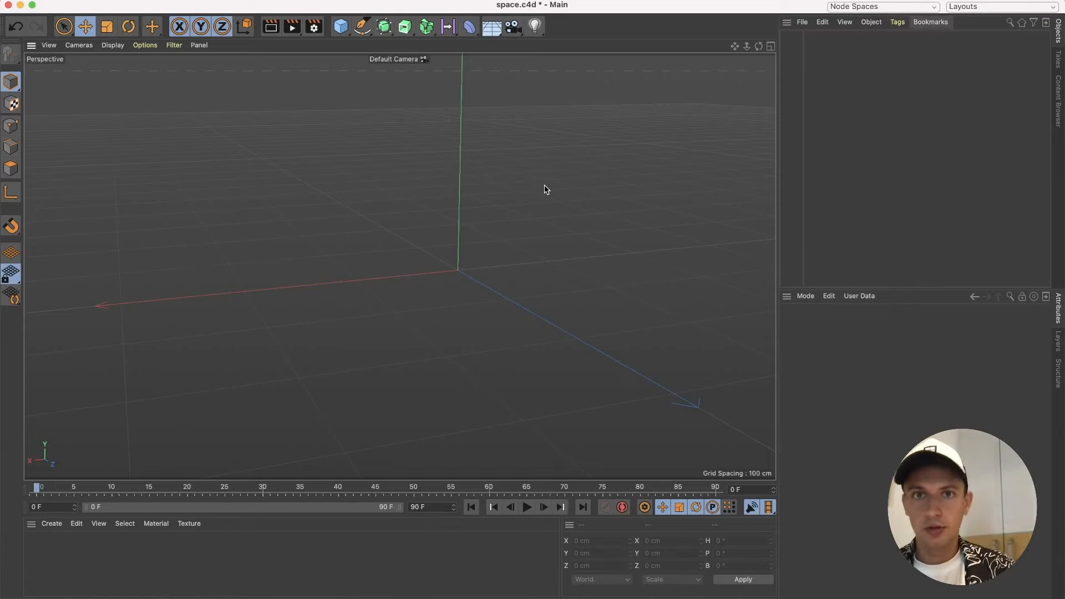
Add a default cube to the empty scene and save the project.
{"action": "left_click", "coordinate": [341, 26]}
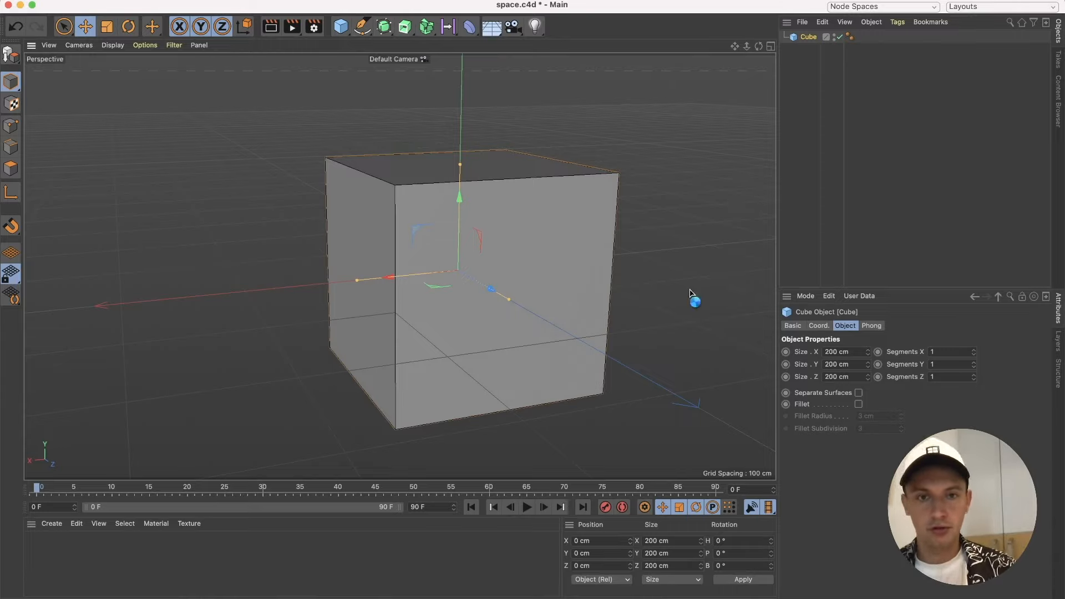
{"action": "key", "text": "super+s"}
Switch to After Effects and set the Cineware renderer of the space.c4d layer to Current.
{"action": "left_click", "coordinate": [91, 1]}
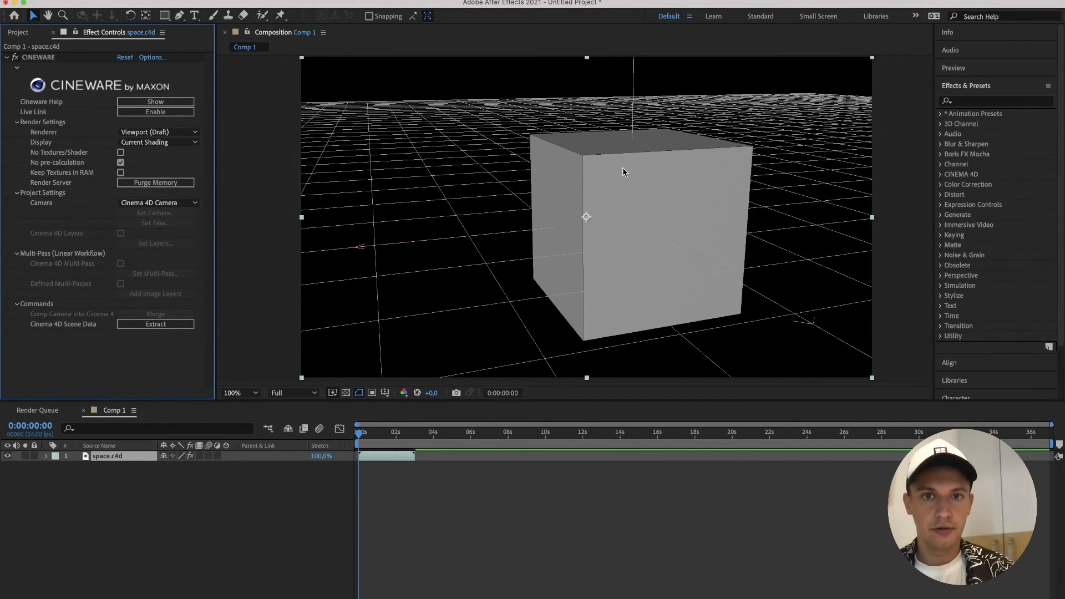
{"action": "left_click", "coordinate": [145, 133]}
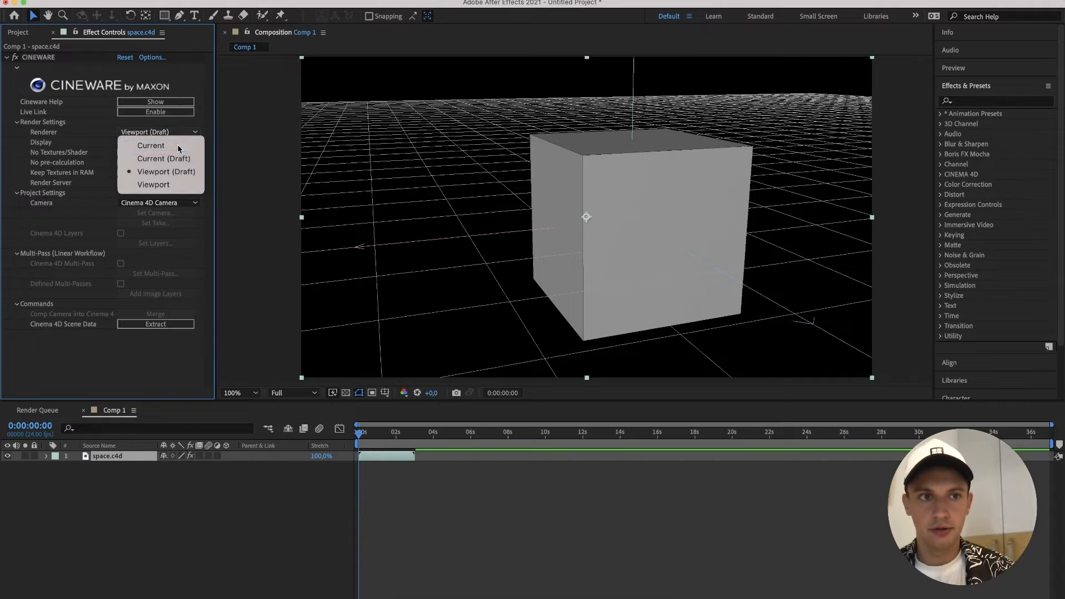
{"action": "left_click", "coordinate": [151, 146]}
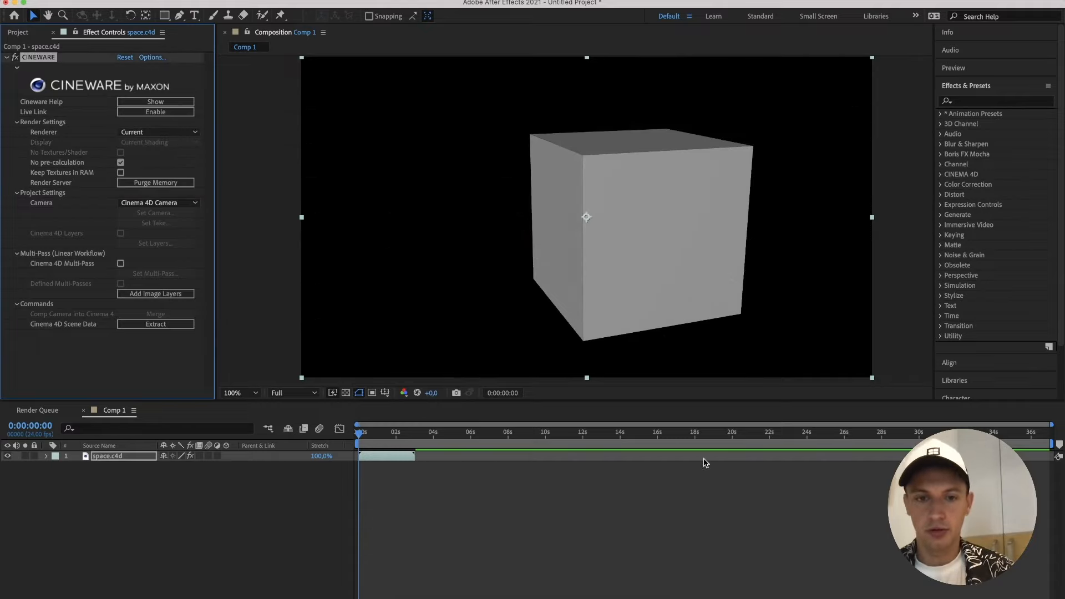
Switch back to Cinema 4D and look through the available deformers.
{"action": "left_click", "coordinate": [621, 598]}
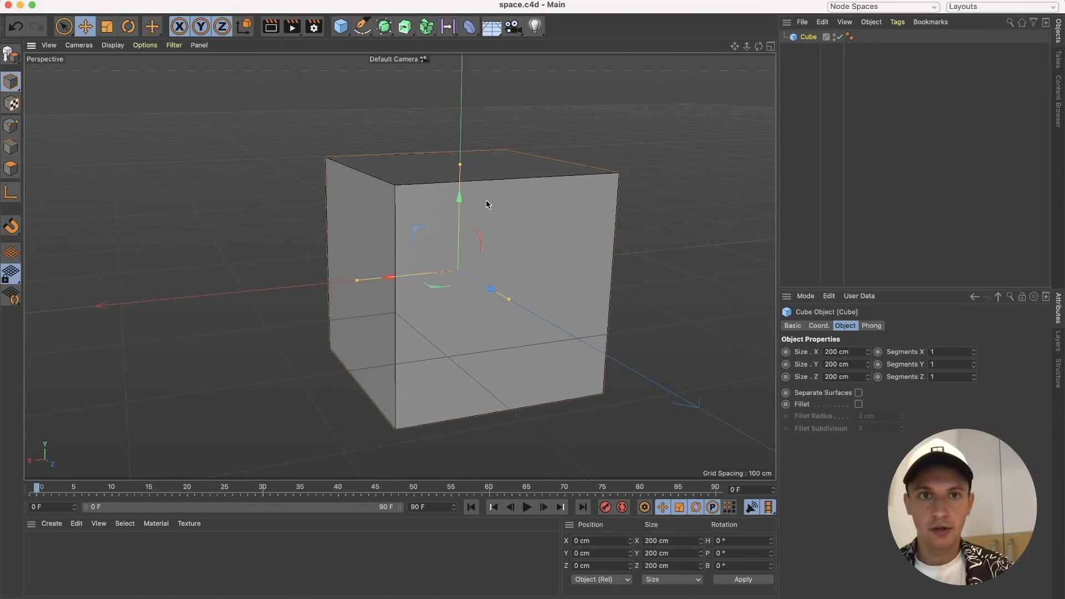
{"action": "scroll", "coordinate": [486, 200], "scroll_direction": "down", "scroll_amount": 5}
{"action": "scroll", "coordinate": [486, 201], "scroll_direction": "up", "scroll_amount": 3}
{"action": "scroll", "coordinate": [486, 200], "scroll_direction": "up", "scroll_amount": 2}
{"action": "scroll", "coordinate": [486, 200], "scroll_direction": "down", "scroll_amount": 3}
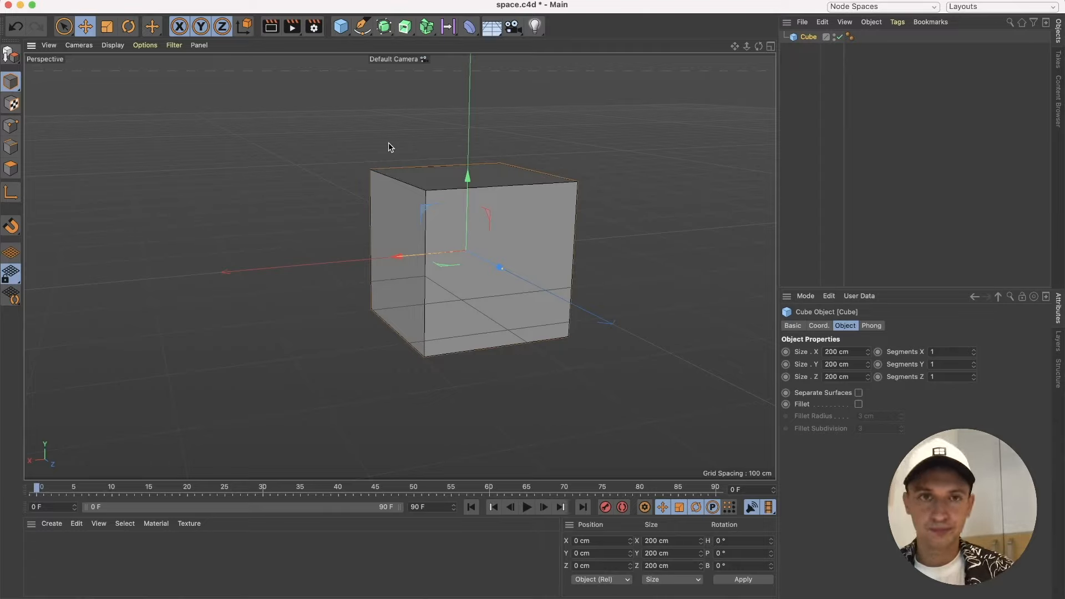
{"action": "left_click", "coordinate": [470, 26]}
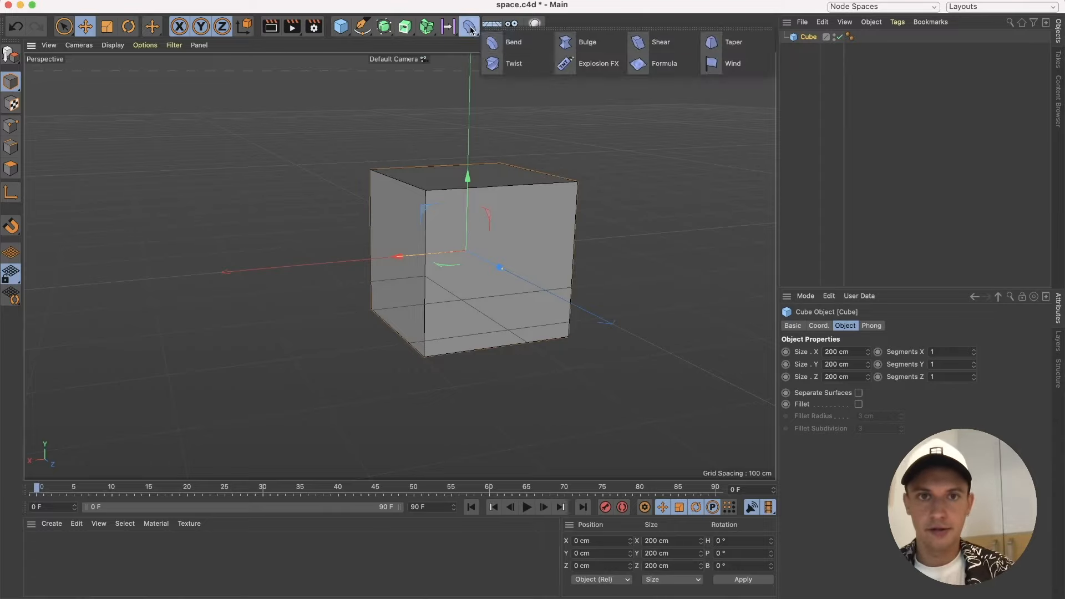
{"action": "left_click", "coordinate": [436, 83]}
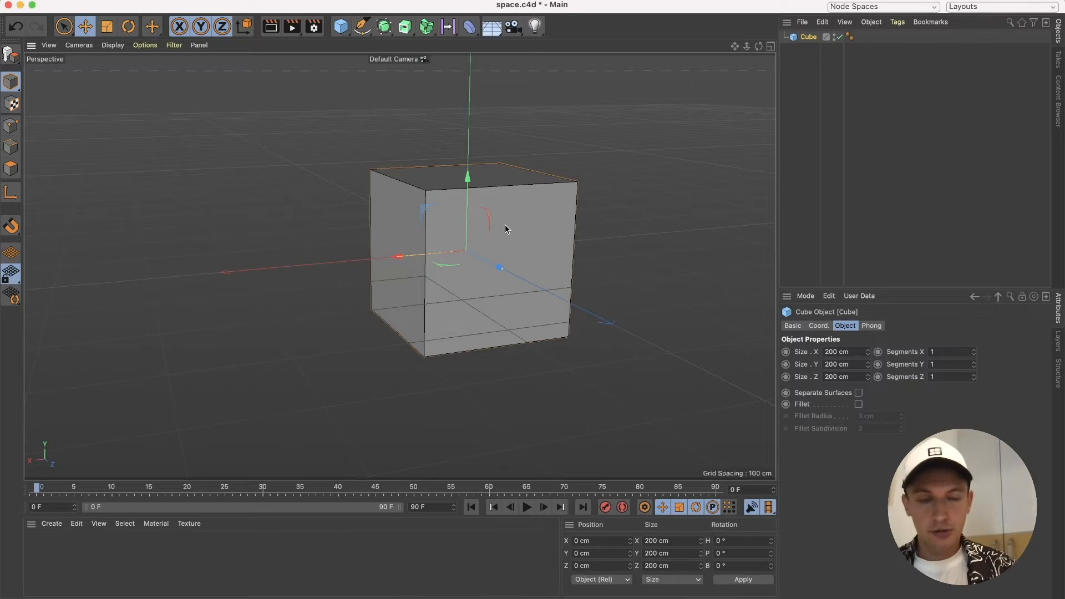
Set the cube's segments to 10 along each of the X, Y and Z axes.
{"action": "left_click_drag", "start_coordinate": [505, 225], "coordinate": [484, 235], "text": "alt"}
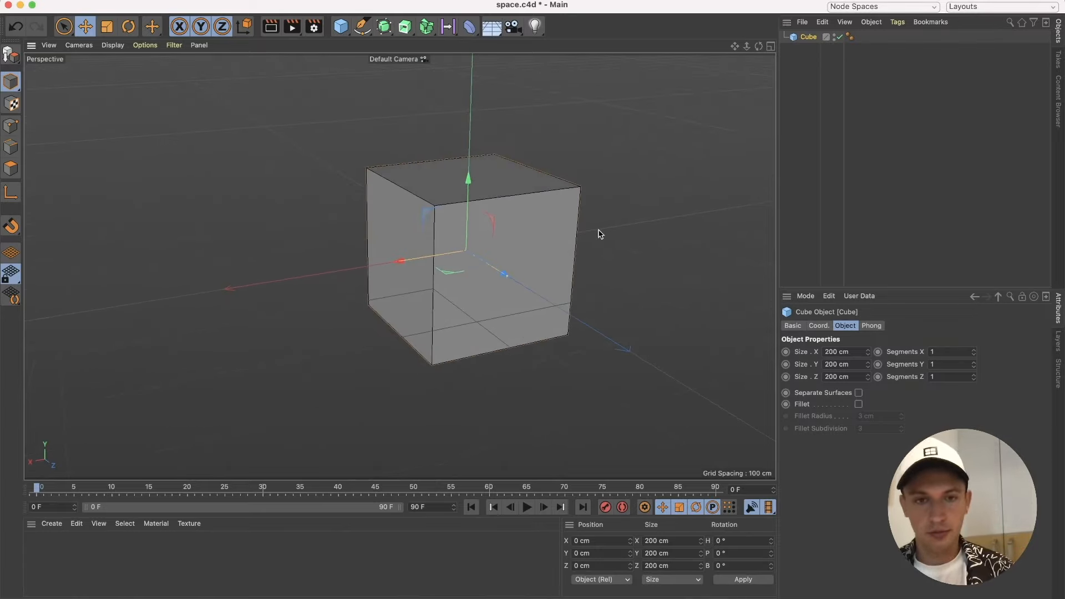
{"action": "left_click_drag", "start_coordinate": [602, 231], "coordinate": [512, 216], "text": "alt"}
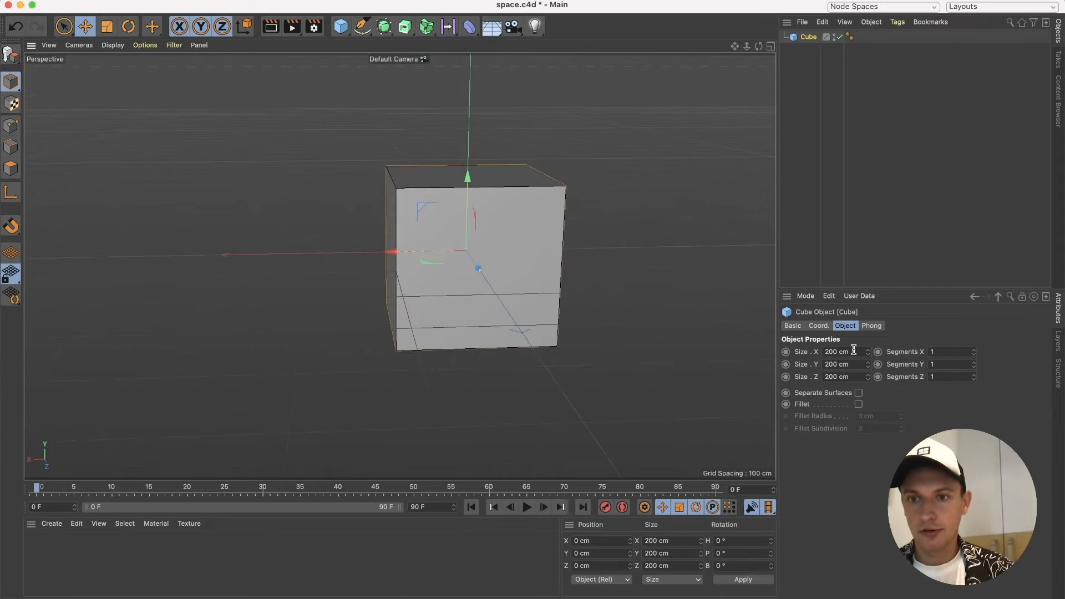
{"action": "left_click", "coordinate": [946, 352]}
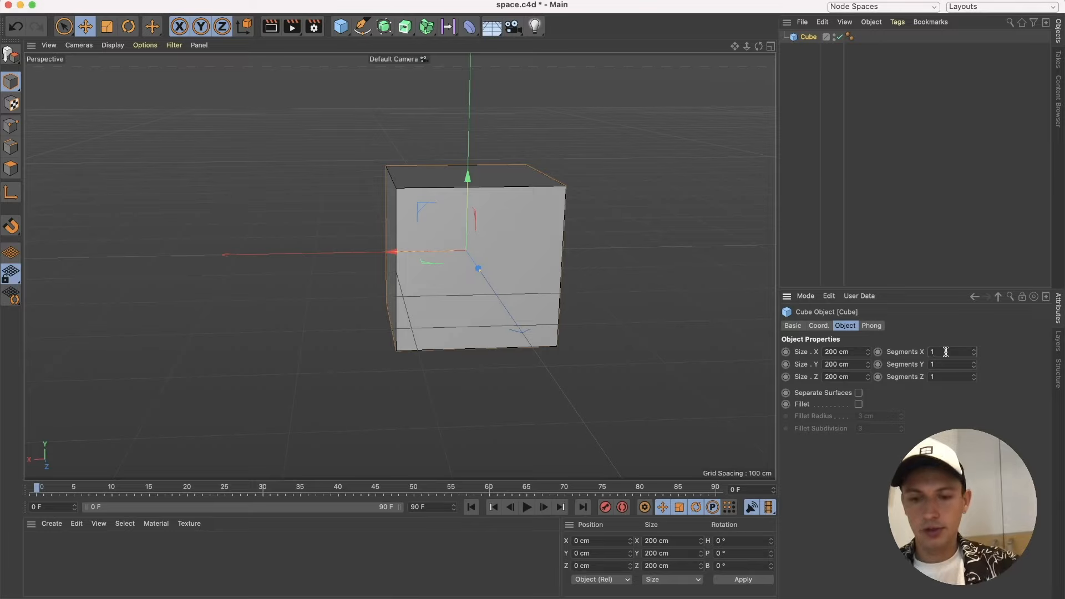
{"action": "type", "text": "10"}
{"action": "left_click", "coordinate": [946, 364]}
{"action": "type", "text": "10"}
{"action": "left_click", "coordinate": [943, 376]}
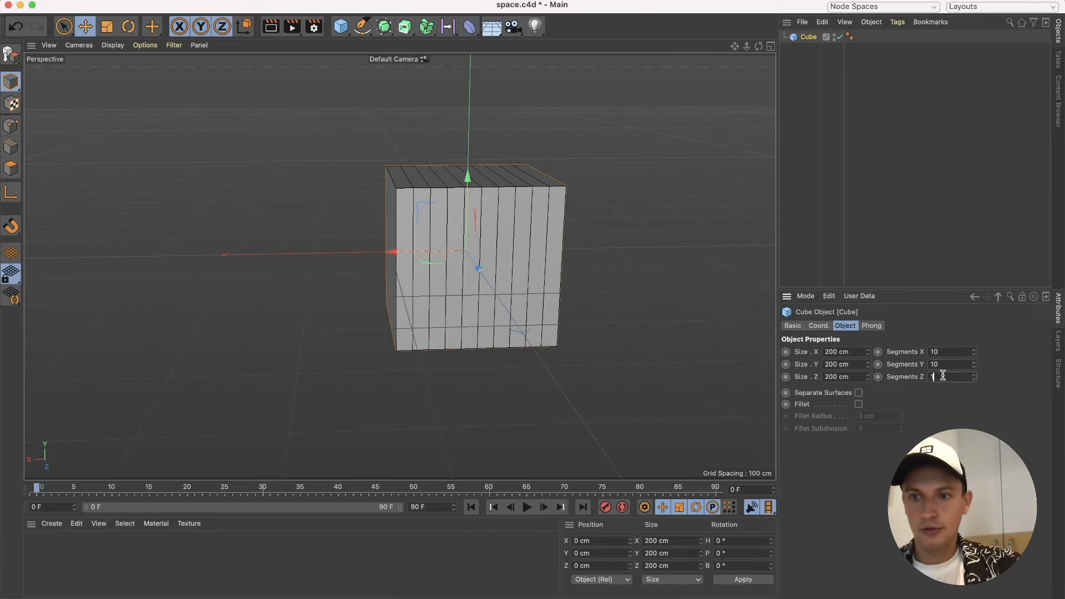
{"action": "type", "text": "10"}
{"action": "key", "text": "Return"}
Set the viewport display mode to Gouraud Shading (Lines).
{"action": "left_click_drag", "start_coordinate": [491, 302], "coordinate": [529, 301], "text": "alt"}
{"action": "scroll", "coordinate": [528, 301], "scroll_direction": "up", "scroll_amount": 5}
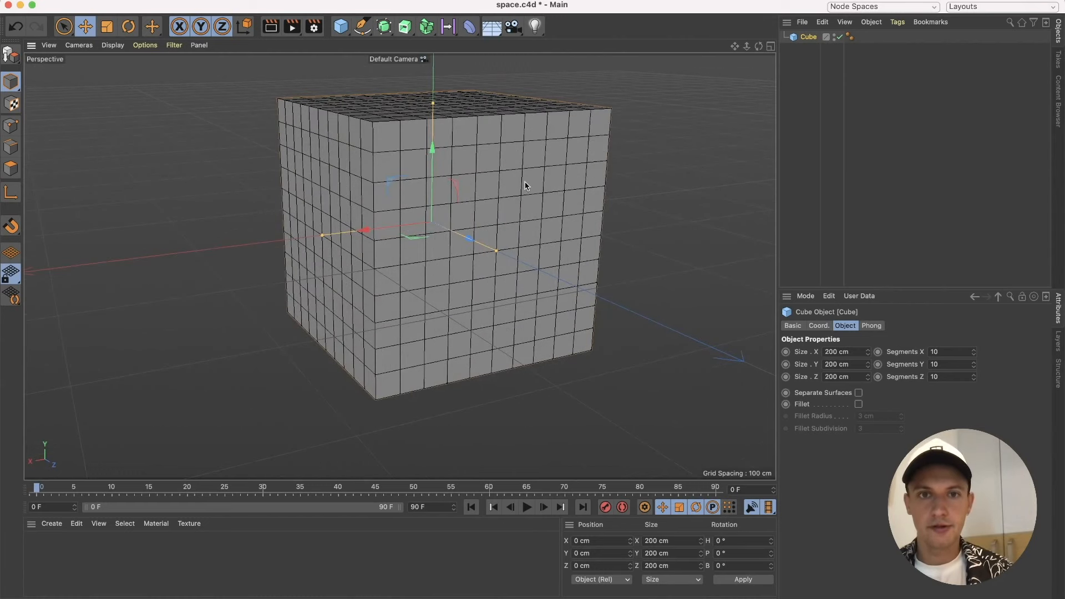
{"action": "left_click", "coordinate": [112, 45]}
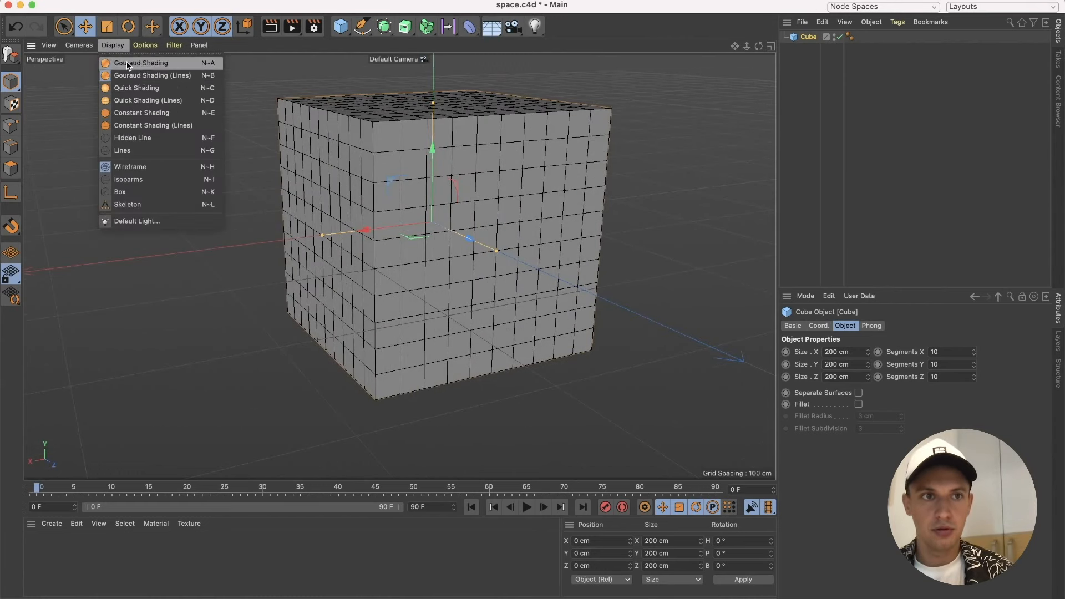
{"action": "left_click", "coordinate": [152, 79]}
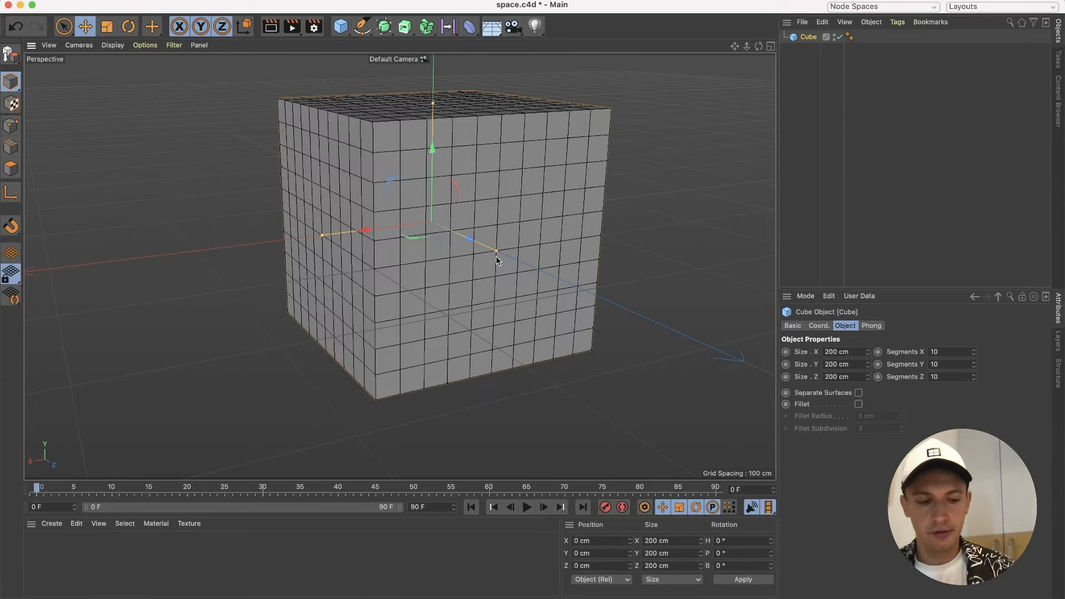
Examine the segmented cube from several angles and distances in the perspective view.
{"action": "mouse_move", "coordinate": [497, 255]}
{"action": "left_mouse_down", "text": "alt"}
{"action": "mouse_move", "coordinate": [476, 281]}
{"action": "mouse_move", "coordinate": [472, 175]}
{"action": "left_mouse_up", "text": "alt"}
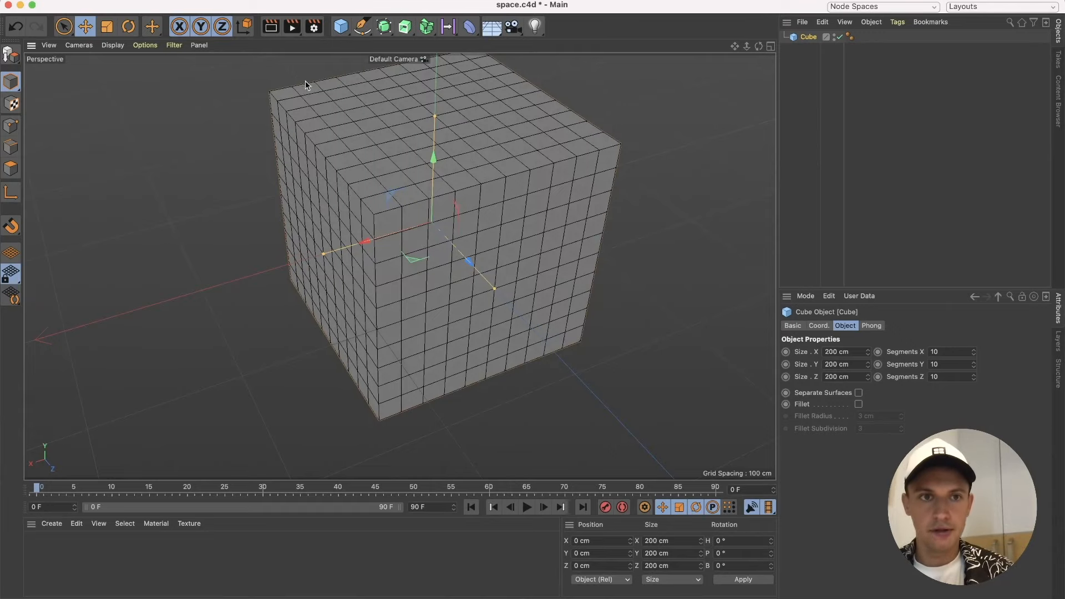
{"action": "left_click_drag", "start_coordinate": [469, 261], "coordinate": [475, 233], "text": "alt"}
{"action": "scroll", "coordinate": [474, 229], "scroll_direction": "up", "scroll_amount": 5}
{"action": "scroll", "coordinate": [473, 228], "scroll_direction": "down", "scroll_amount": 4}
{"action": "middle_click_drag", "start_coordinate": [474, 228], "coordinate": [473, 259], "text": "alt"}
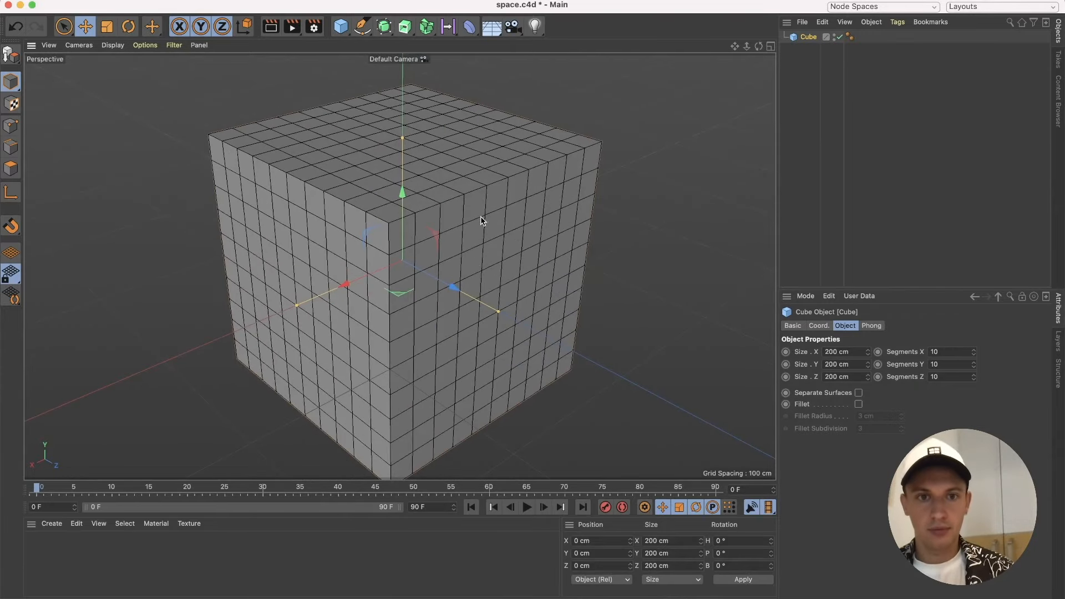
{"action": "left_click_drag", "start_coordinate": [484, 220], "coordinate": [442, 209], "text": "alt"}
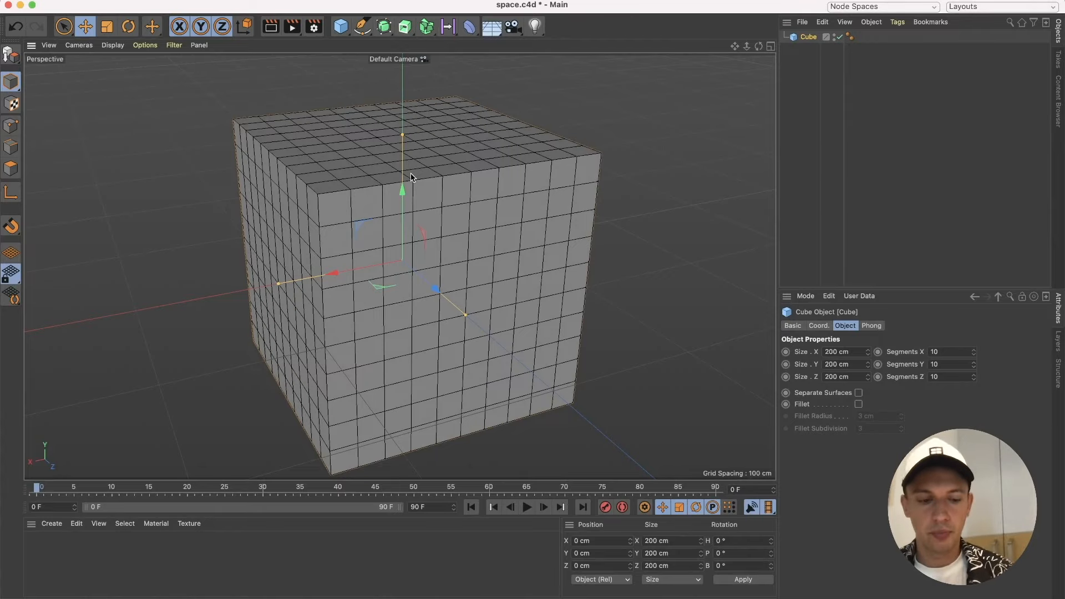
{"action": "scroll", "coordinate": [513, 139], "scroll_direction": "up", "scroll_amount": 2}
{"action": "scroll", "coordinate": [509, 200], "scroll_direction": "up", "scroll_amount": 2}
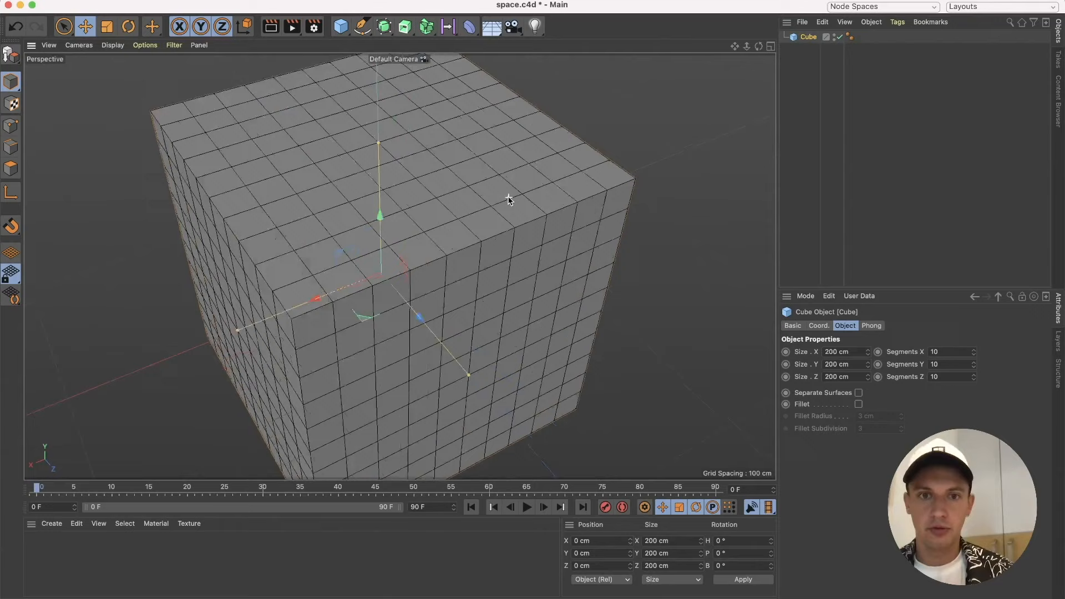
{"action": "scroll", "coordinate": [508, 200], "scroll_direction": "up", "scroll_amount": 3}
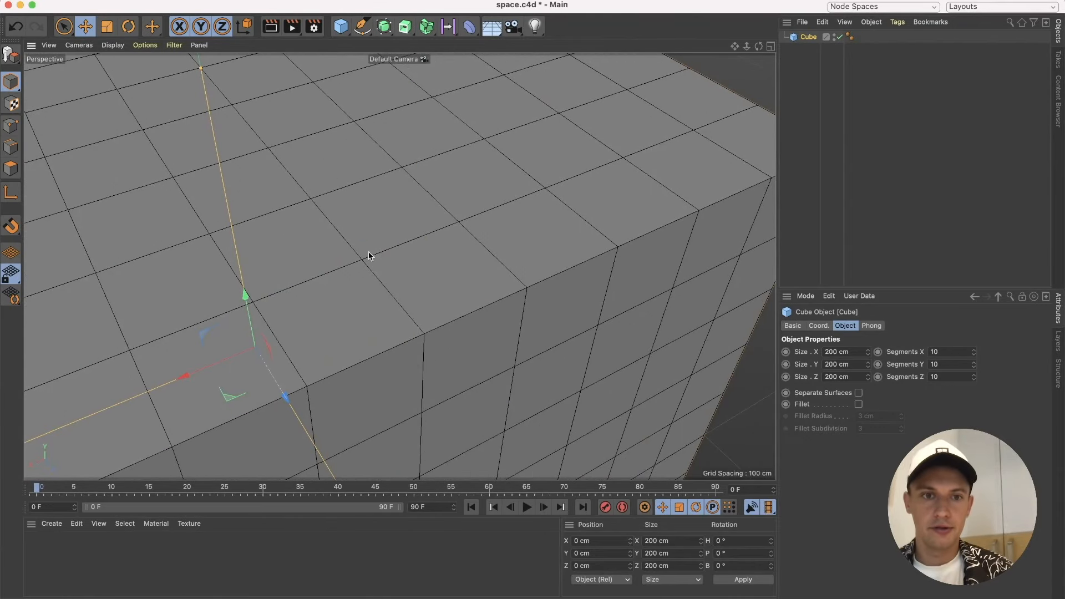
{"action": "scroll", "coordinate": [509, 269], "scroll_direction": "down", "scroll_amount": 6}
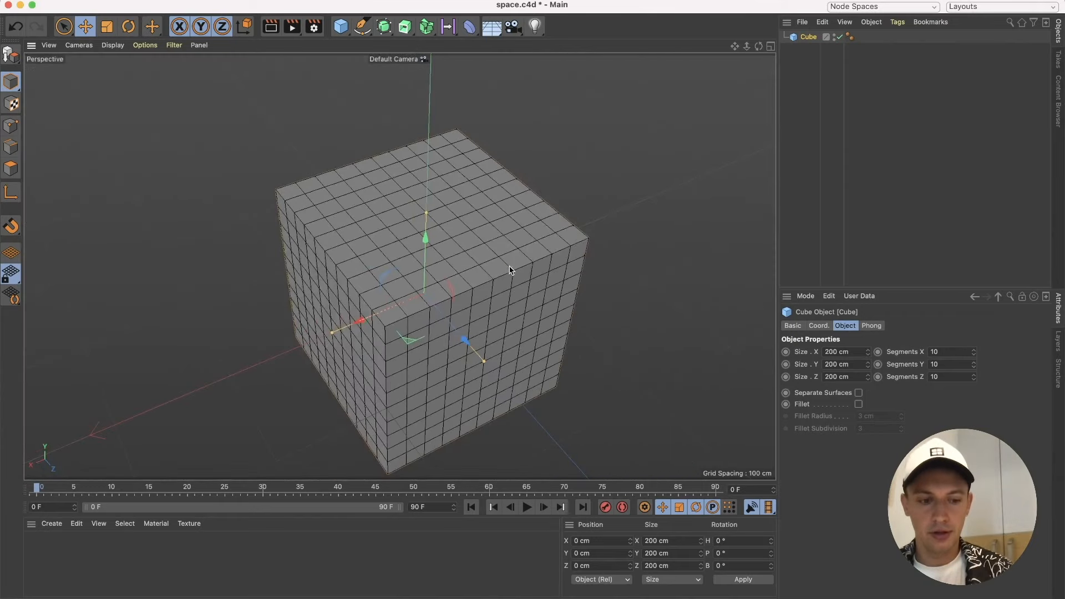
{"action": "left_click_drag", "start_coordinate": [504, 288], "coordinate": [510, 405], "text": "alt"}
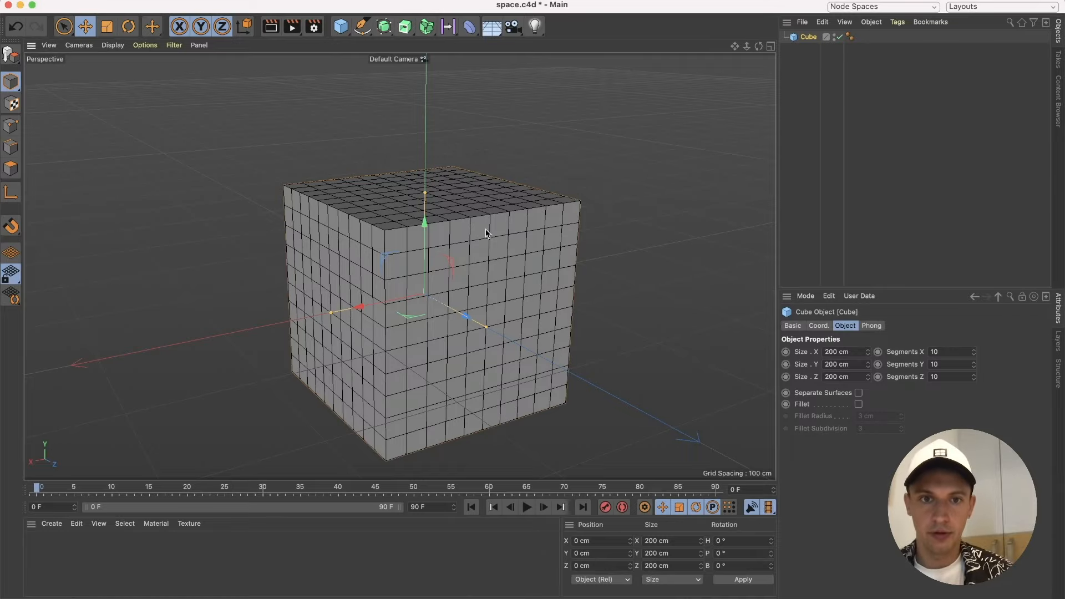
{"action": "scroll", "coordinate": [458, 297], "scroll_direction": "down", "scroll_amount": 4}
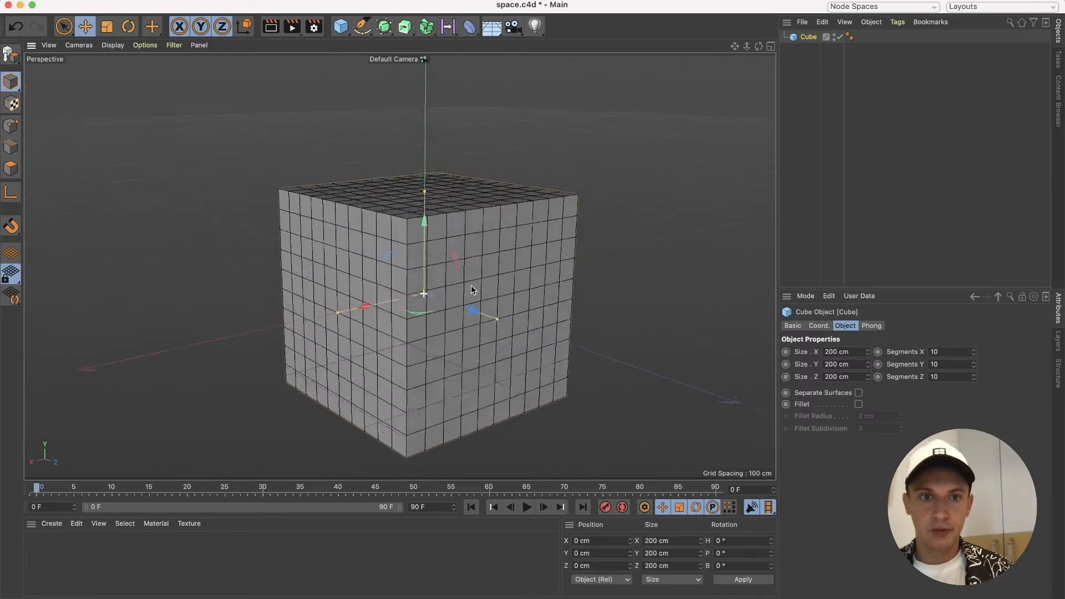
{"action": "scroll", "coordinate": [438, 288], "scroll_direction": "down", "scroll_amount": 3}
{"action": "left_click_drag", "start_coordinate": [523, 305], "coordinate": [456, 283], "text": "alt"}
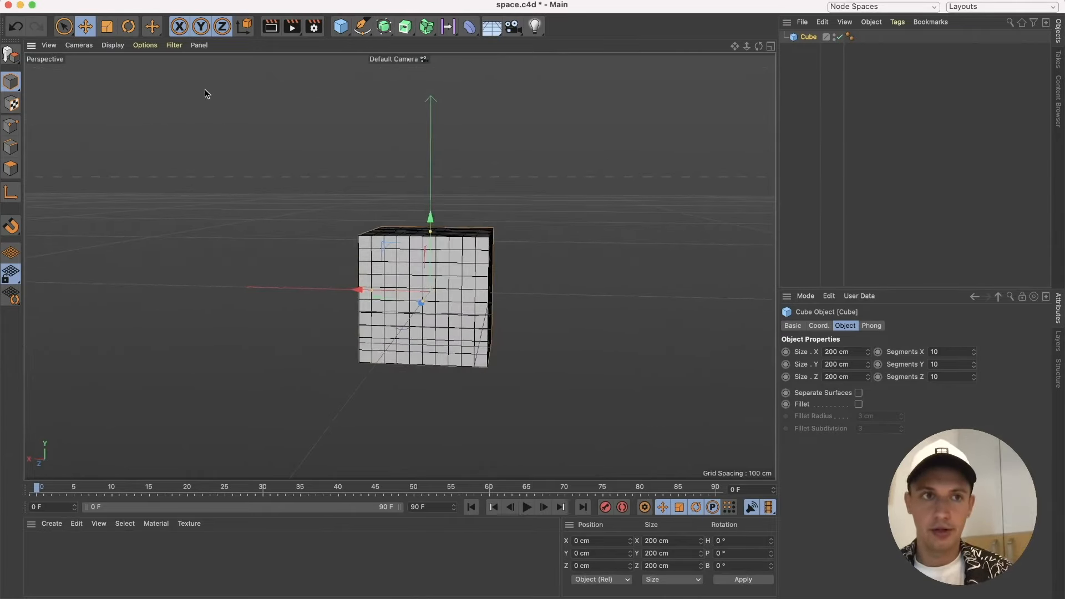
Switch the viewport to the Front view and load space.jpg as its background image with 95% transparency.
{"action": "left_click", "coordinate": [88, 46]}
{"action": "left_click", "coordinate": [106, 167]}
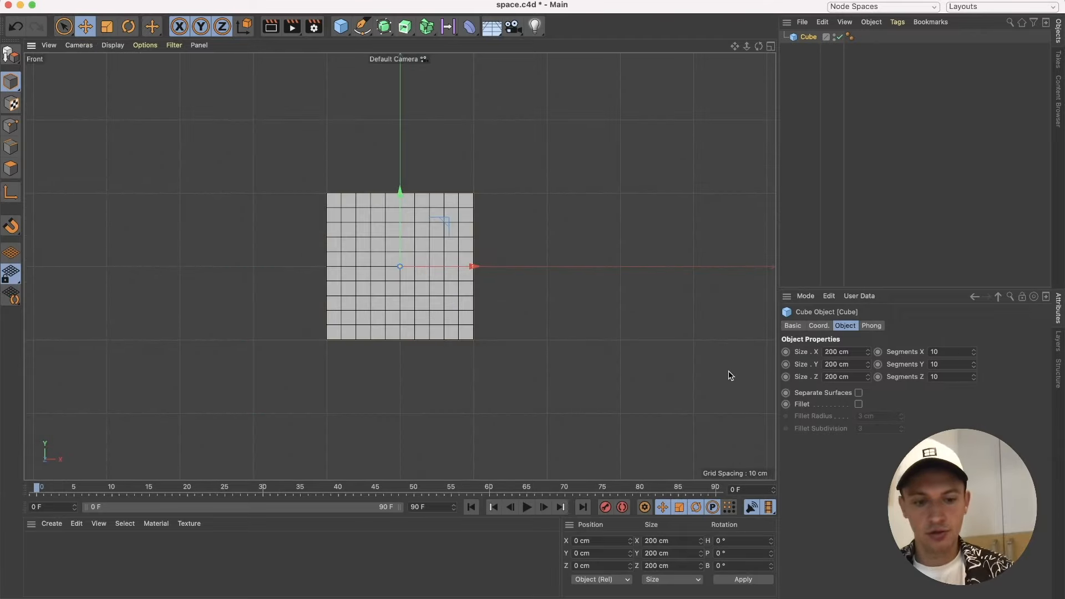
{"action": "key", "text": "shift+v"}
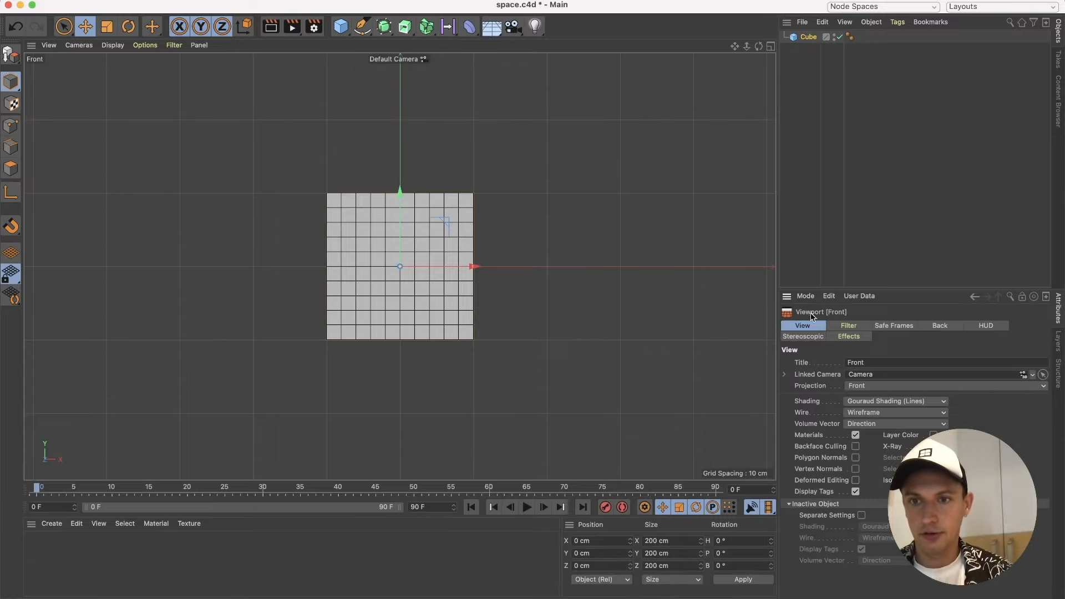
{"action": "left_click", "coordinate": [941, 327]}
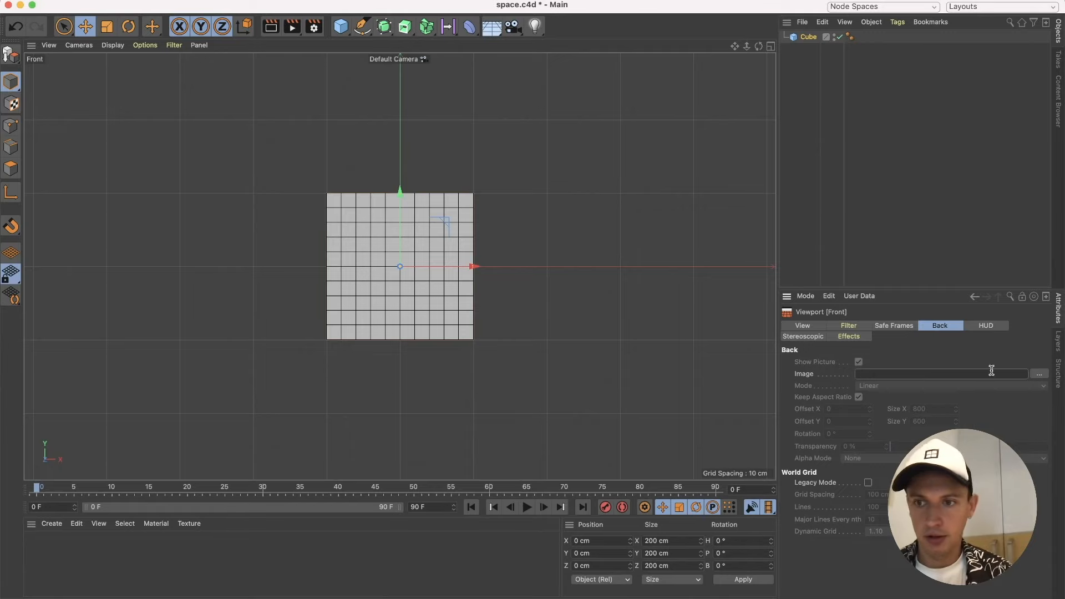
{"action": "left_click", "coordinate": [1040, 375]}
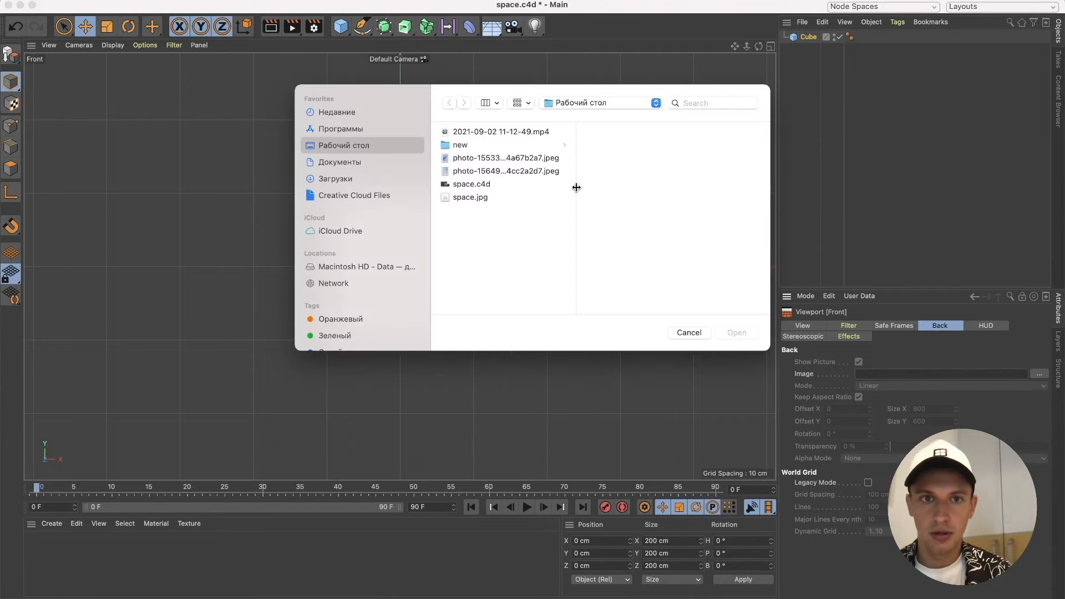
{"action": "left_click", "coordinate": [474, 198]}
{"action": "left_click", "coordinate": [738, 333]}
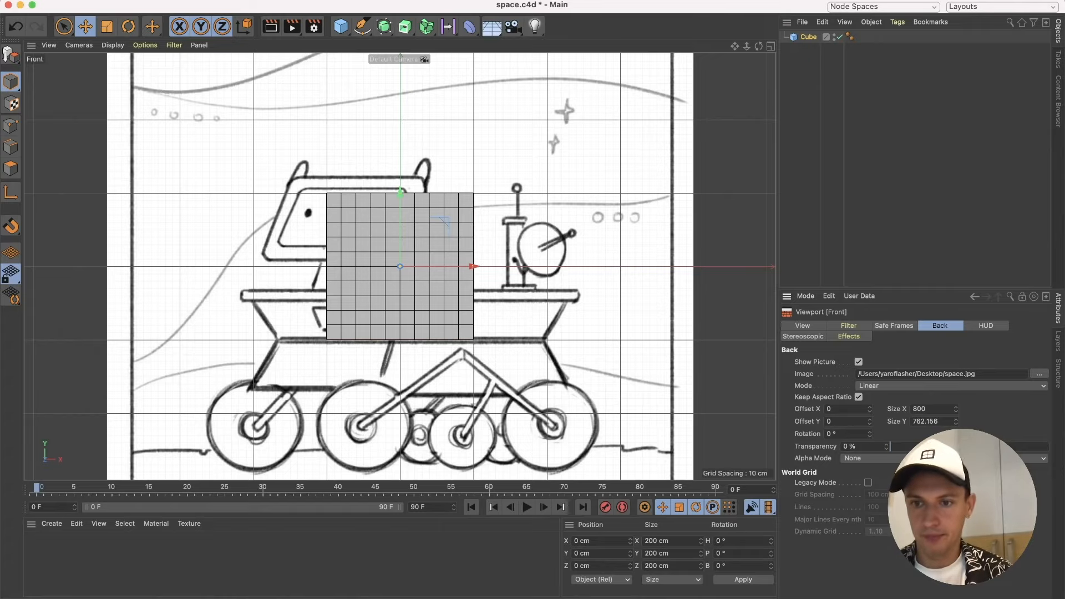
{"action": "left_click_drag", "start_coordinate": [891, 447], "coordinate": [1045, 452]}
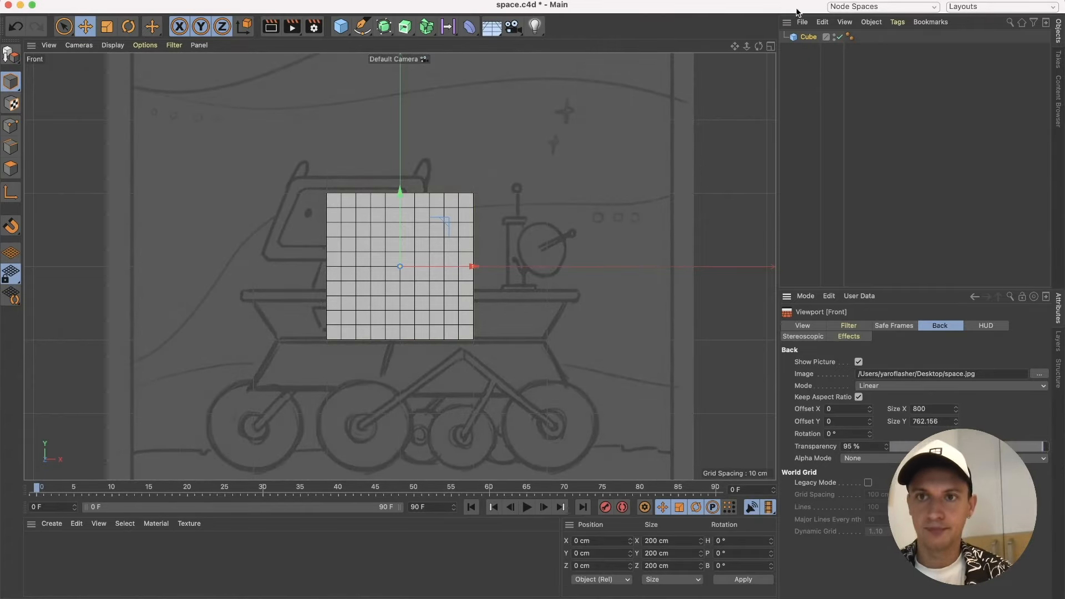
Disable the cube so the background sketch is unobstructed, and clear the selection.
{"action": "left_click", "coordinate": [810, 39]}
{"action": "left_click", "coordinate": [838, 37]}
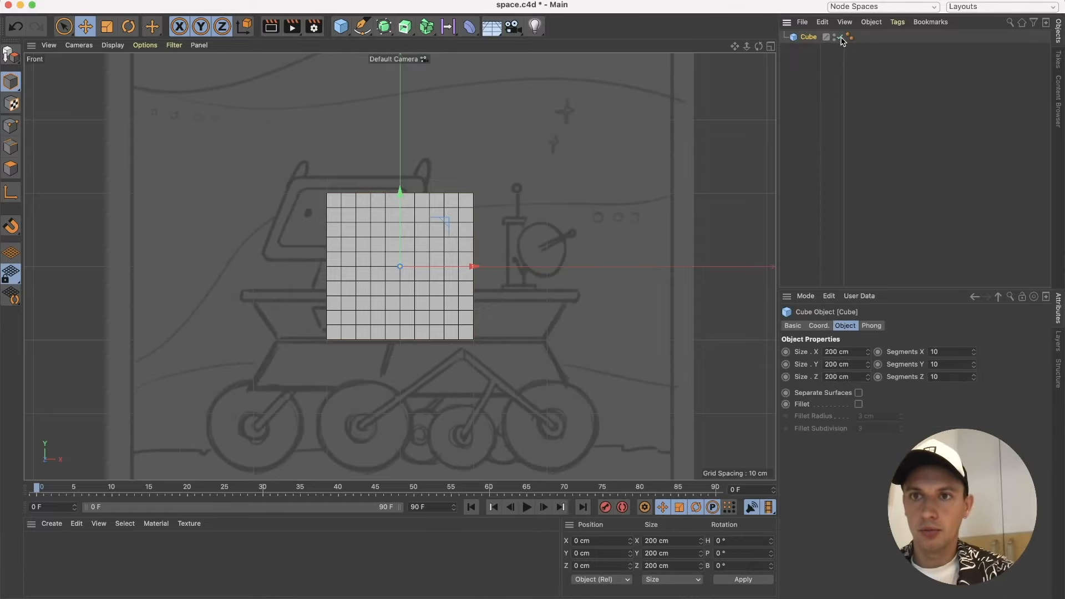
{"action": "left_click", "coordinate": [839, 37]}
{"action": "left_click", "coordinate": [696, 220]}
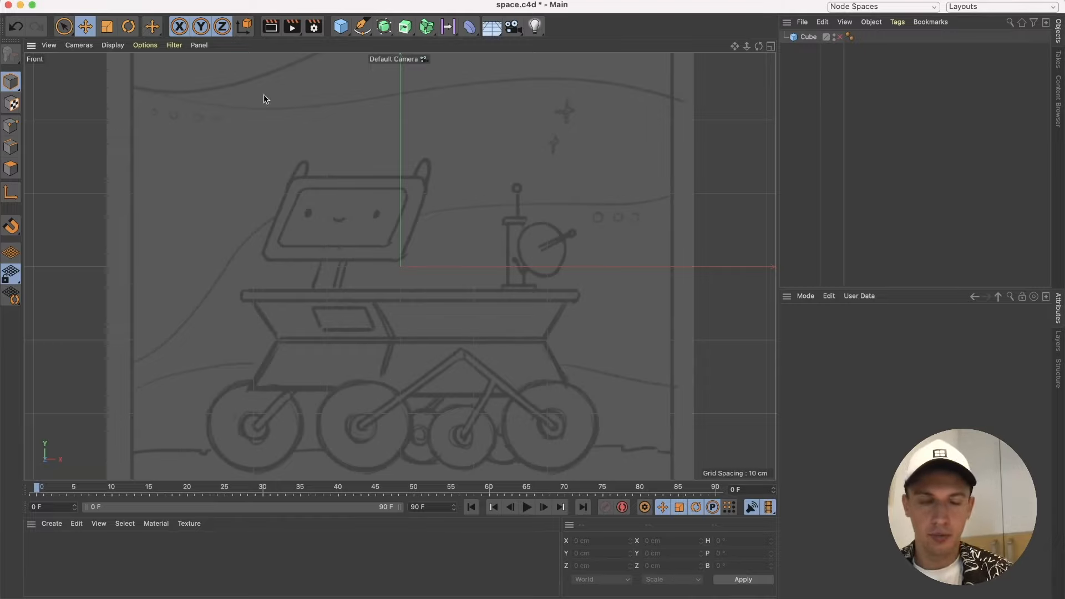
Return the viewport to the Perspective view and enable the cube again.
{"action": "left_click", "coordinate": [79, 45]}
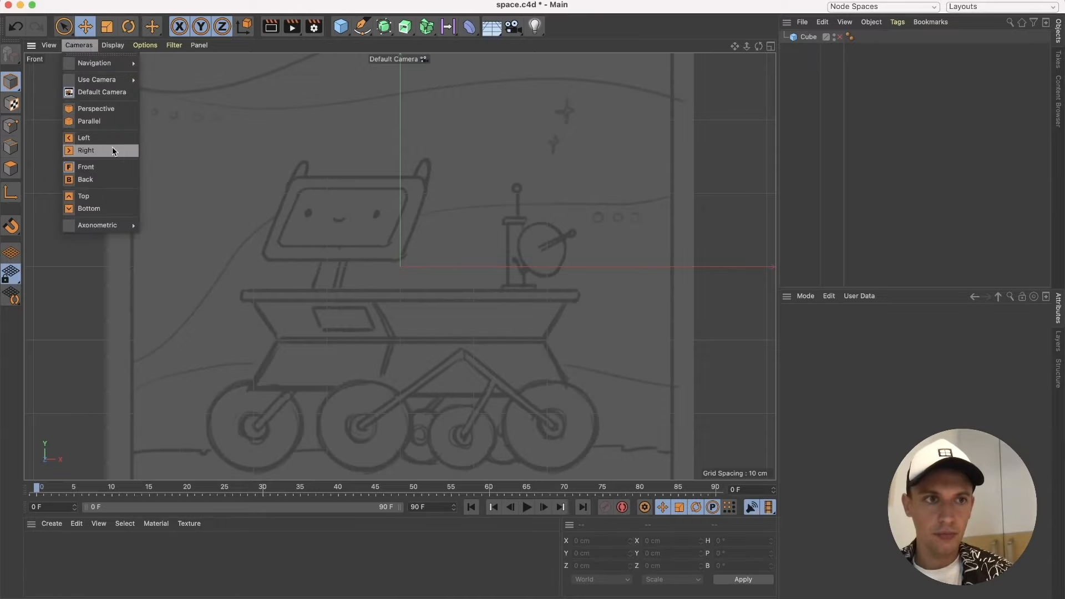
{"action": "left_click", "coordinate": [97, 108]}
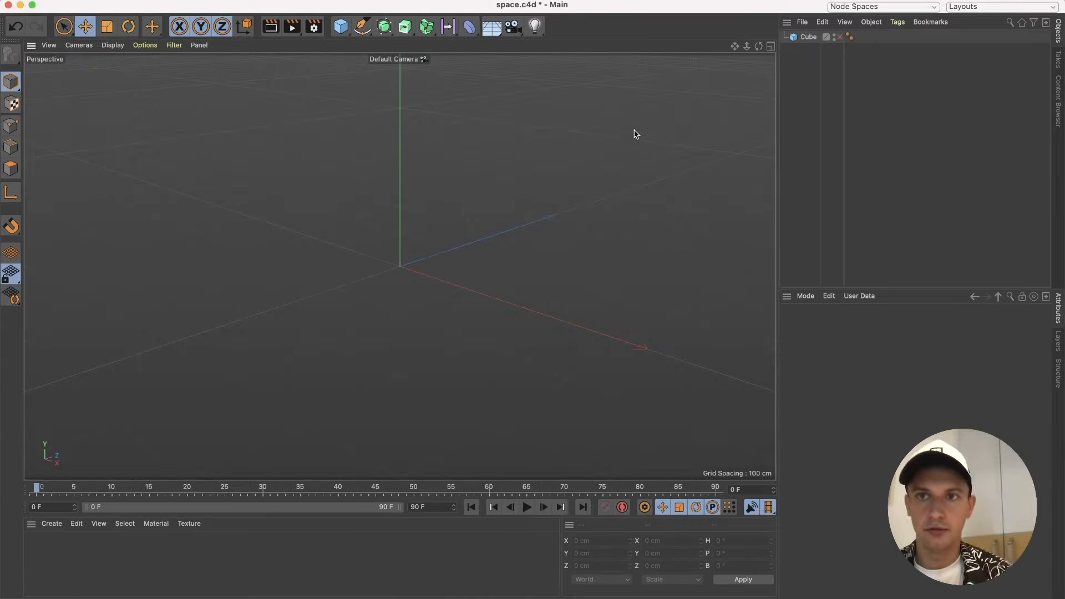
{"action": "left_click", "coordinate": [840, 36]}
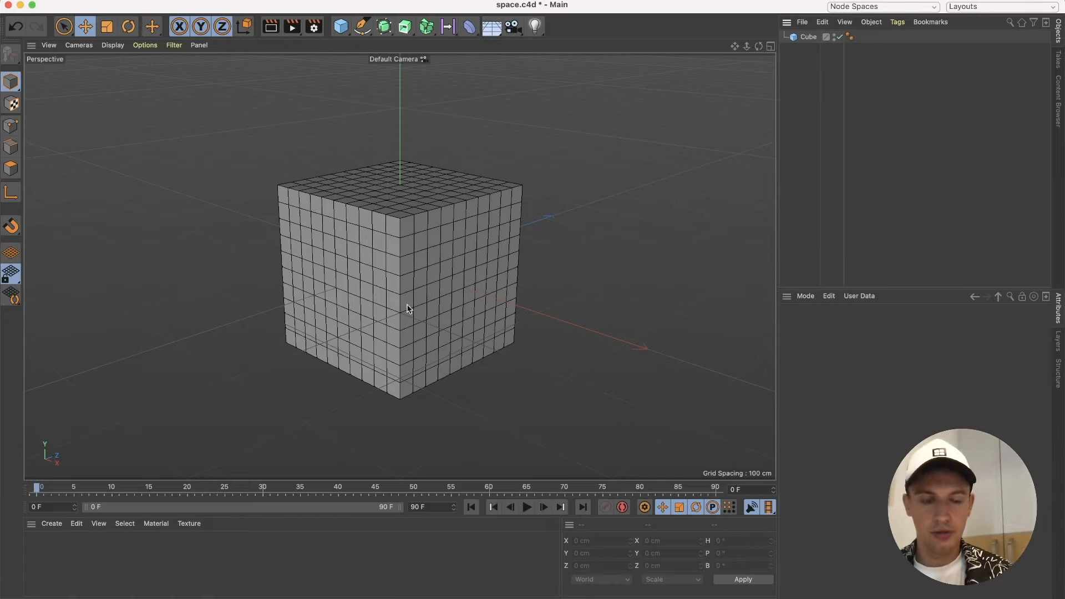
Resize the cube to 100 cm in Y and 150 cm in X, keeping Z at 200 cm.
{"action": "left_click_drag", "start_coordinate": [416, 294], "coordinate": [300, 277], "text": "alt"}
{"action": "mouse_move", "coordinate": [428, 261]}
{"action": "left_mouse_down", "text": "alt"}
{"action": "mouse_move", "coordinate": [401, 269]}
{"action": "mouse_move", "coordinate": [425, 263]}
{"action": "left_mouse_up", "text": "alt"}
{"action": "left_click", "coordinate": [809, 37]}
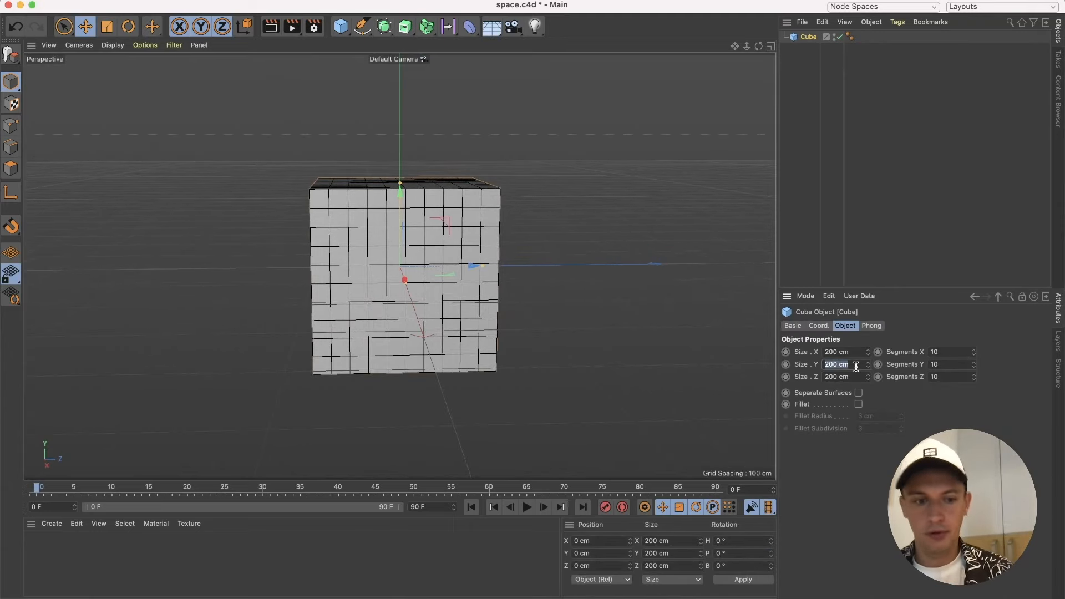
{"action": "key", "text": "Return"}
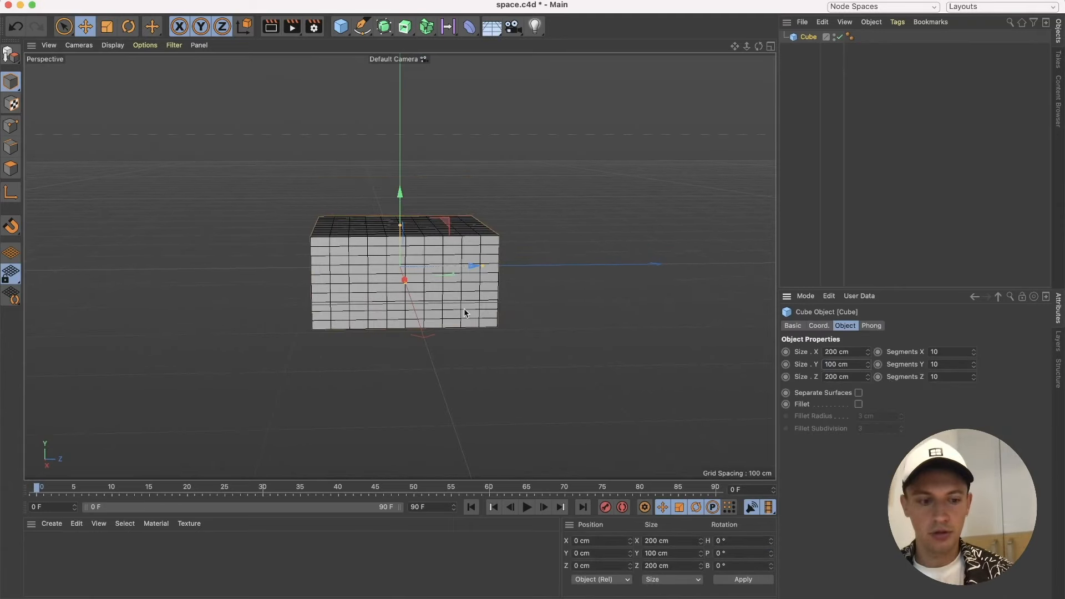
{"action": "left_click_drag", "start_coordinate": [464, 309], "coordinate": [373, 315], "text": "alt"}
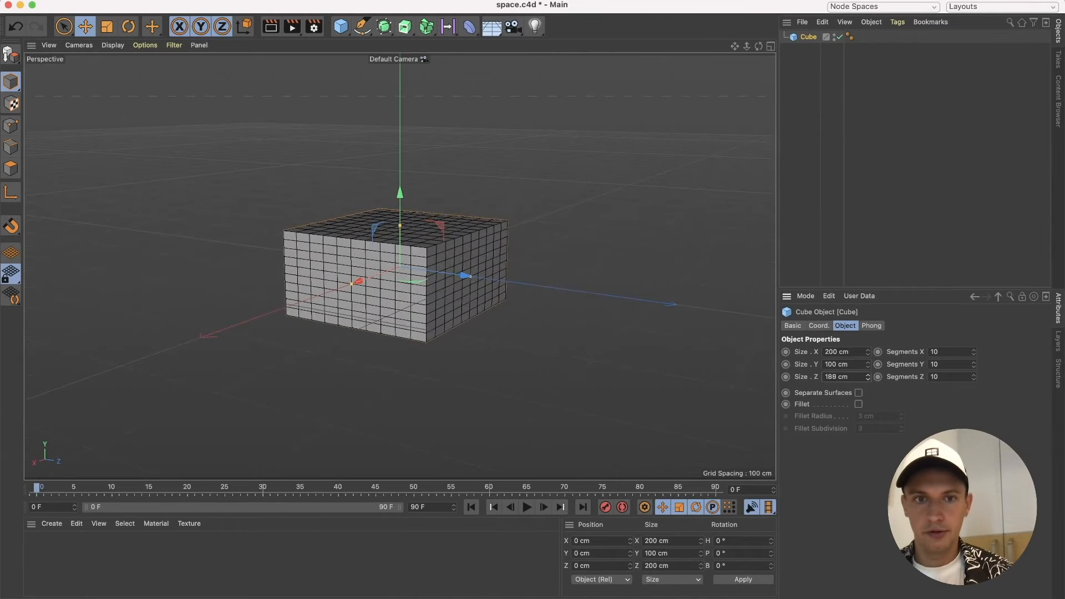
{"action": "left_click_drag", "start_coordinate": [868, 352], "coordinate": [868, 376]}
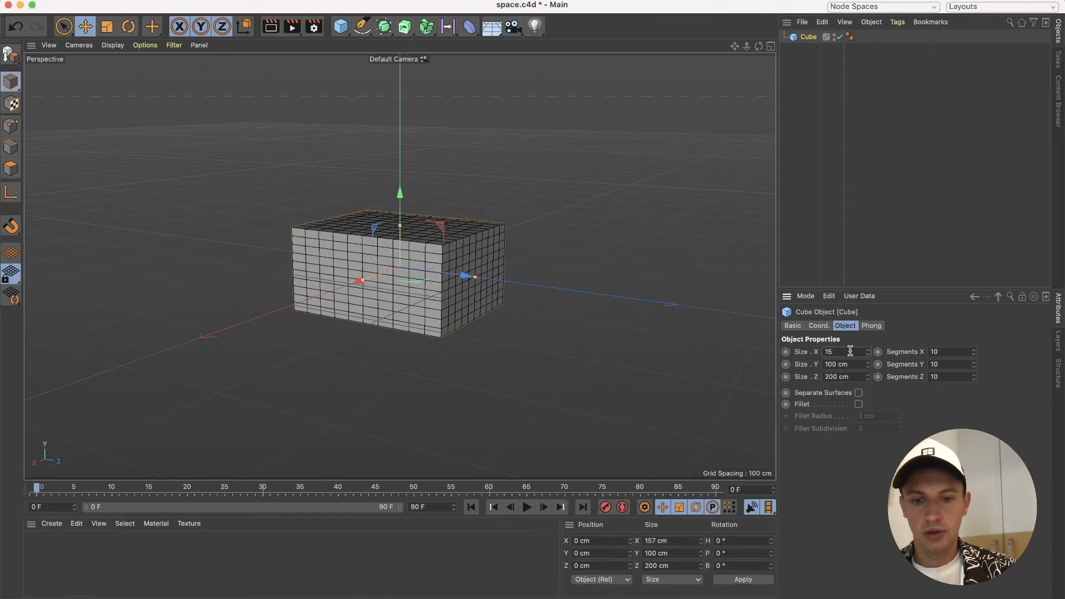
{"action": "key", "text": "Return"}
Add a Bulge deformer to the scene and clear the selection.
{"action": "left_click_drag", "start_coordinate": [421, 375], "coordinate": [380, 311], "text": "alt"}
{"action": "scroll", "coordinate": [437, 299], "scroll_direction": "up", "scroll_amount": 5}
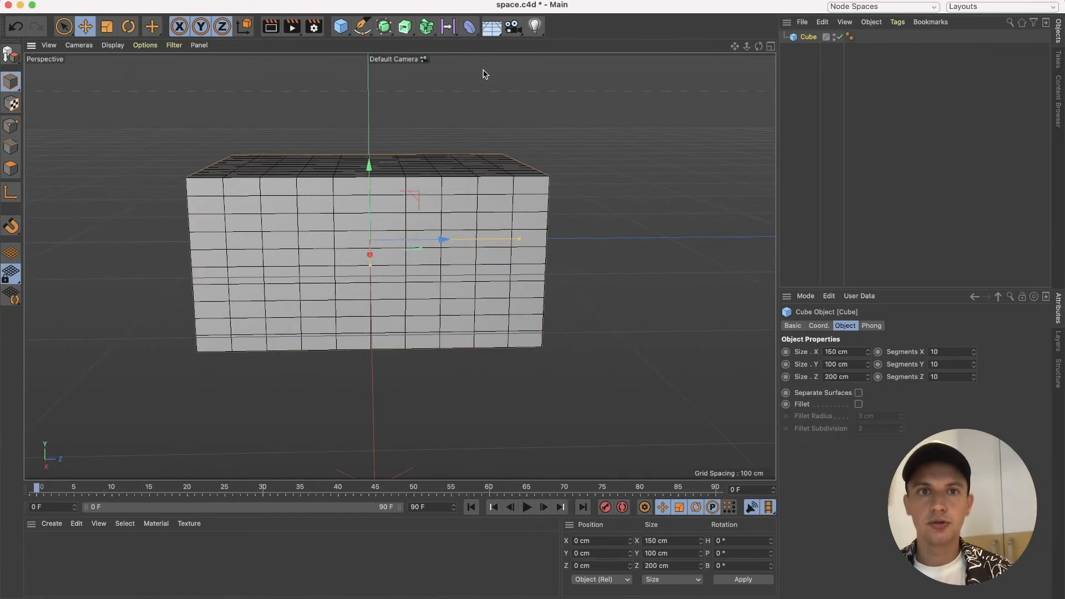
{"action": "left_click", "coordinate": [470, 31]}
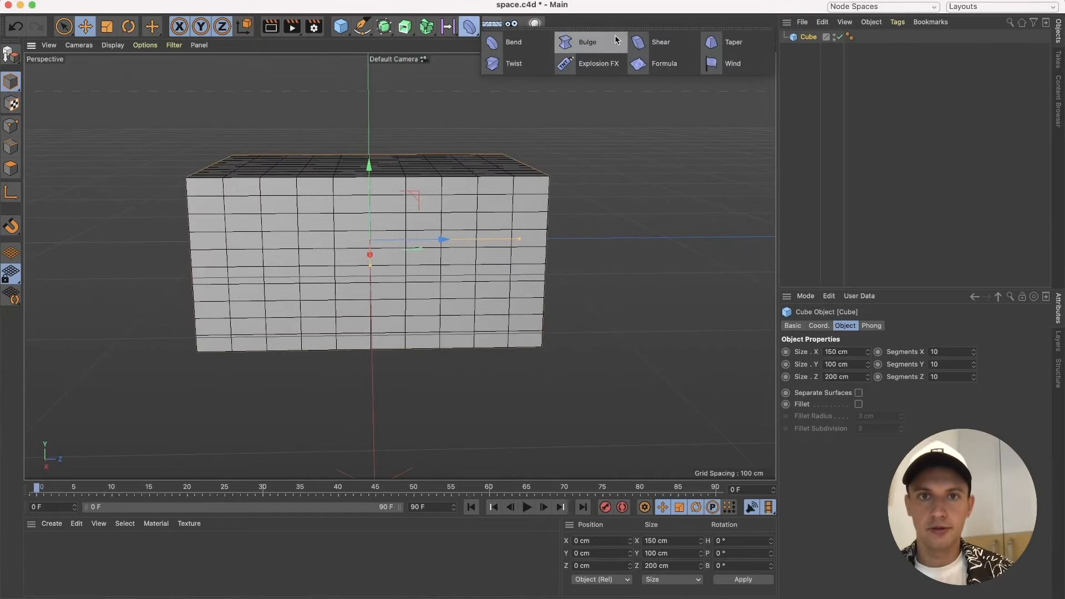
{"action": "left_click", "coordinate": [582, 45]}
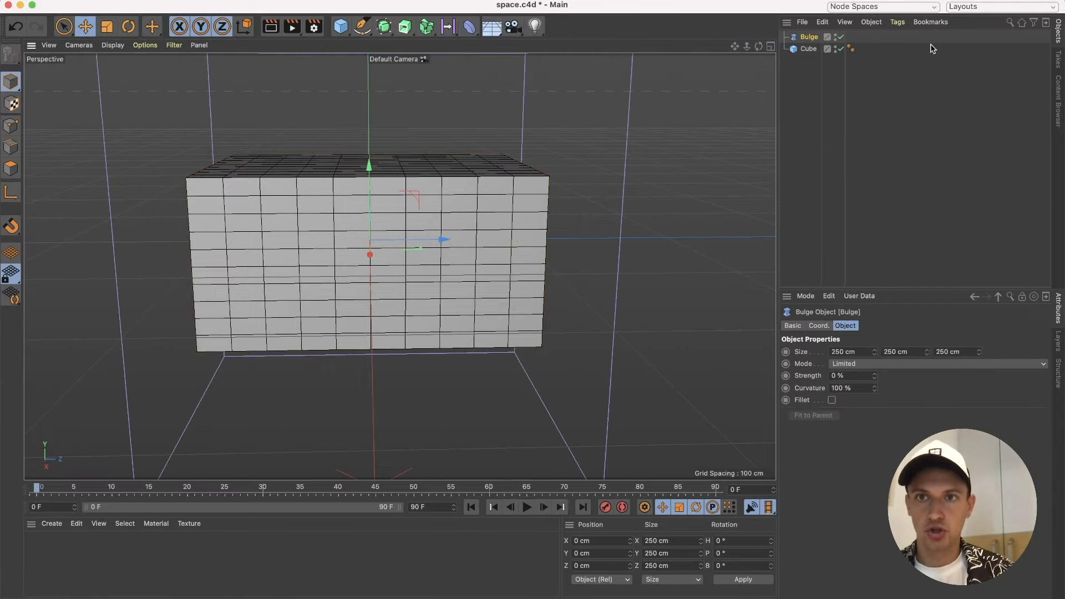
{"action": "left_click", "coordinate": [806, 83]}
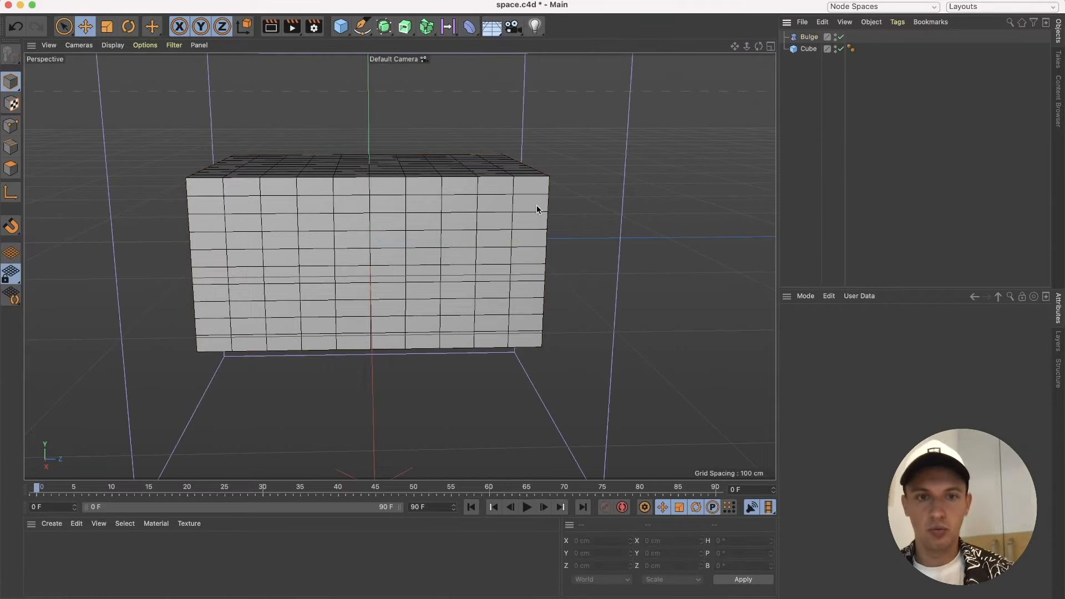
{"action": "scroll", "coordinate": [538, 209], "scroll_direction": "down", "scroll_amount": 3}
Switch to After Effects and create a new composition with the default settings.
{"action": "left_click", "coordinate": [457, 597]}
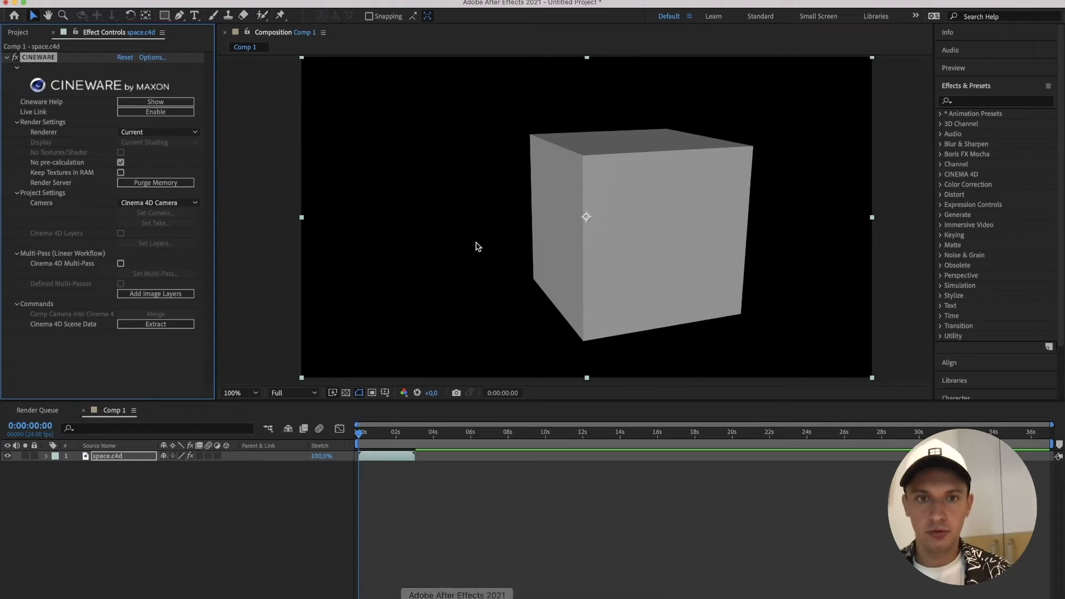
{"action": "left_click", "coordinate": [164, 0]}
{"action": "left_click", "coordinate": [194, 12]}
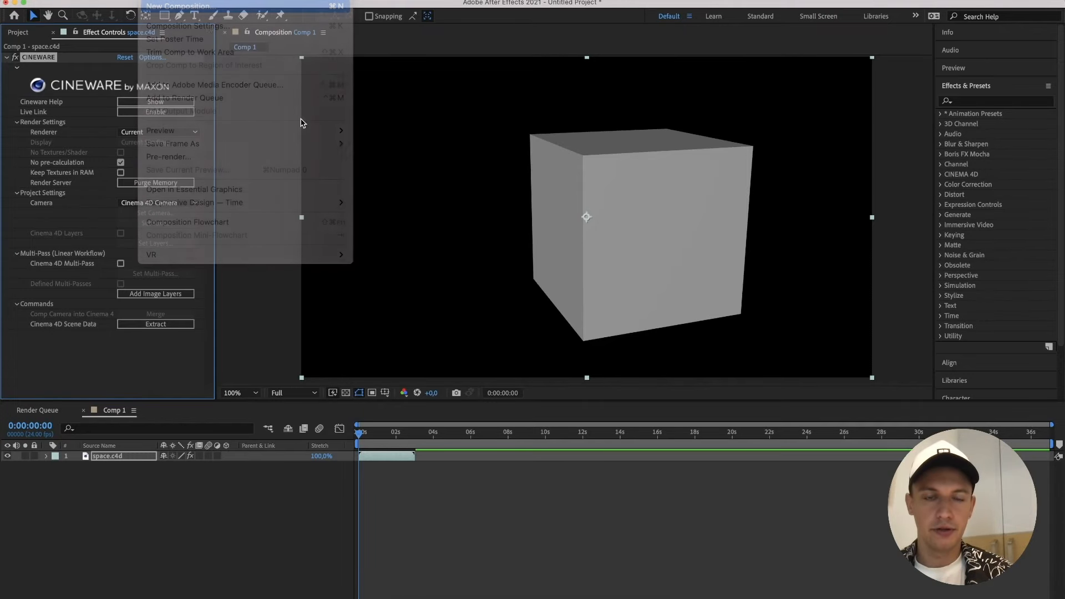
{"action": "left_click", "coordinate": [673, 449]}
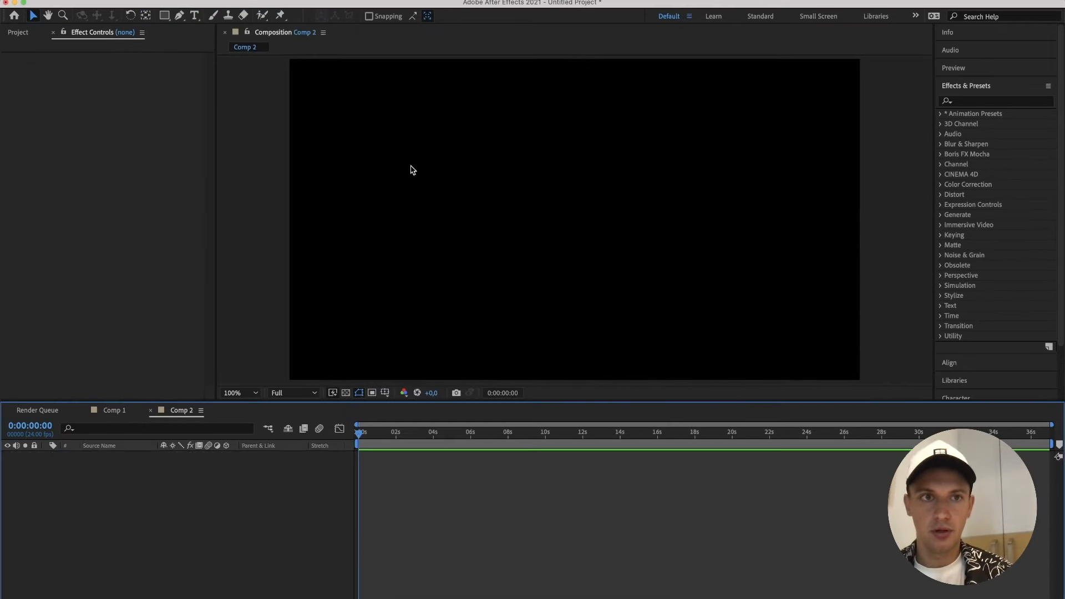
Add a dark gray solid layer filling the new composition.
{"action": "left_click", "coordinate": [201, 0]}
{"action": "mouse_move", "coordinate": [233, 7]}
{"action": "left_click", "coordinate": [362, 25]}
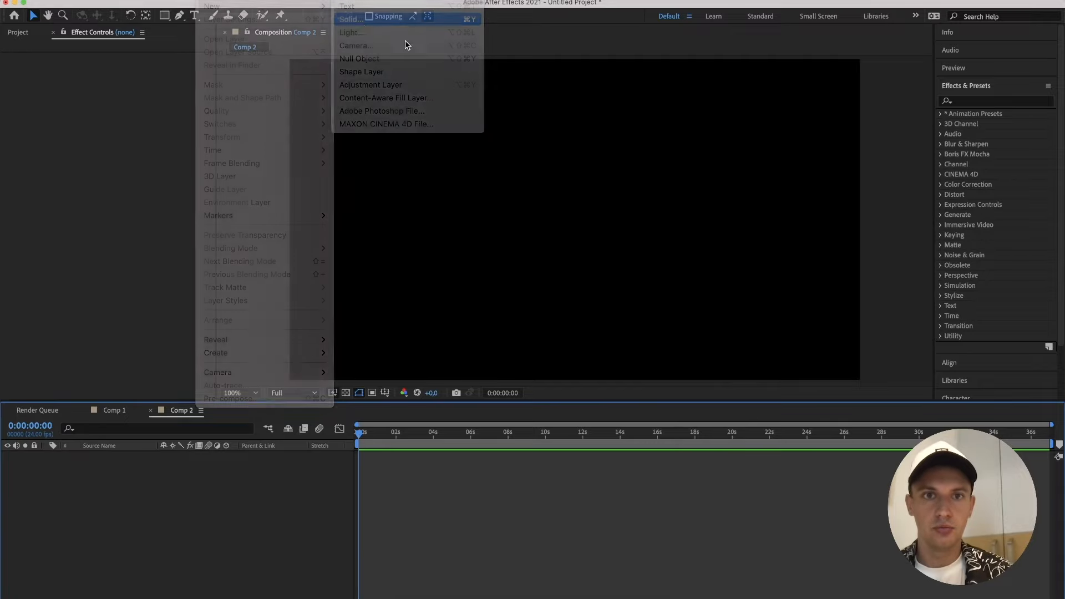
{"action": "left_click", "coordinate": [654, 416]}
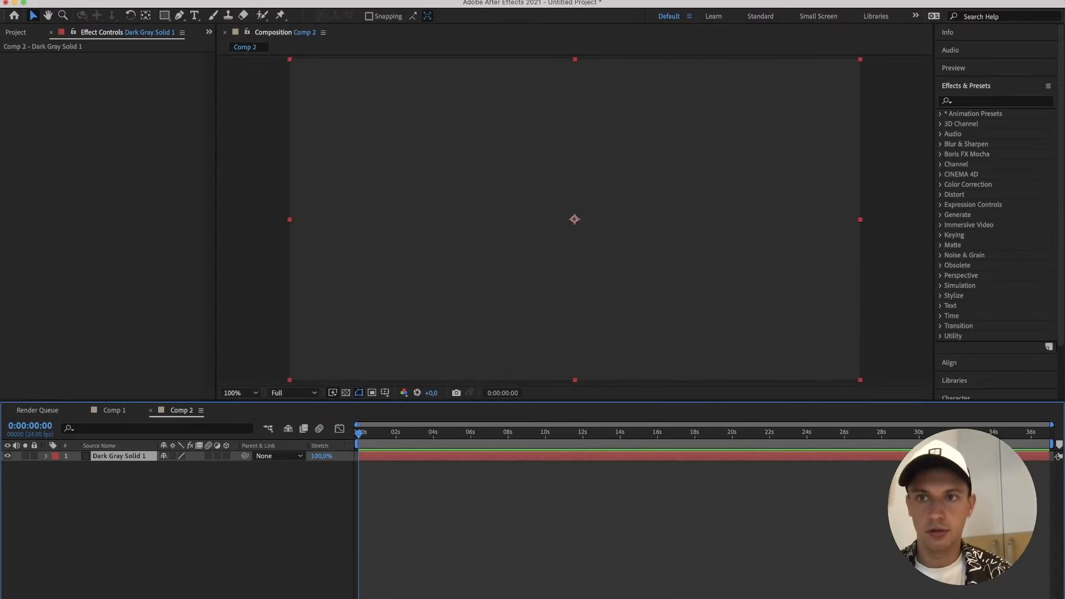
Find the Warp distort effect, apply it to the solid, and scale the layer to 37%.
{"action": "left_click", "coordinate": [974, 99]}
{"action": "type", "text": "wa"}
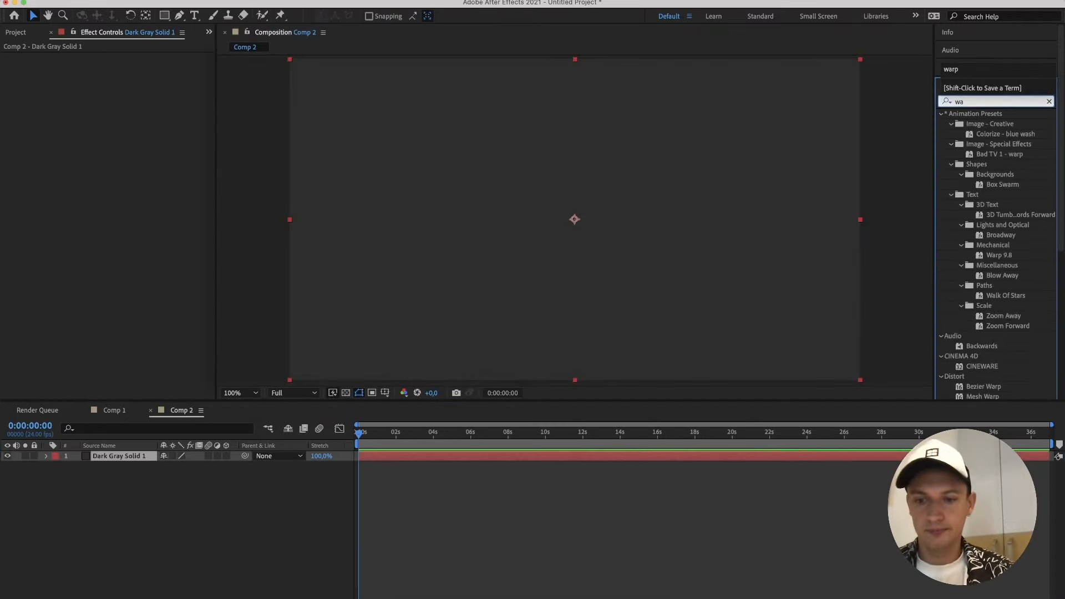
{"action": "key", "text": "BackSpace"}
{"action": "type", "text": "rap"}
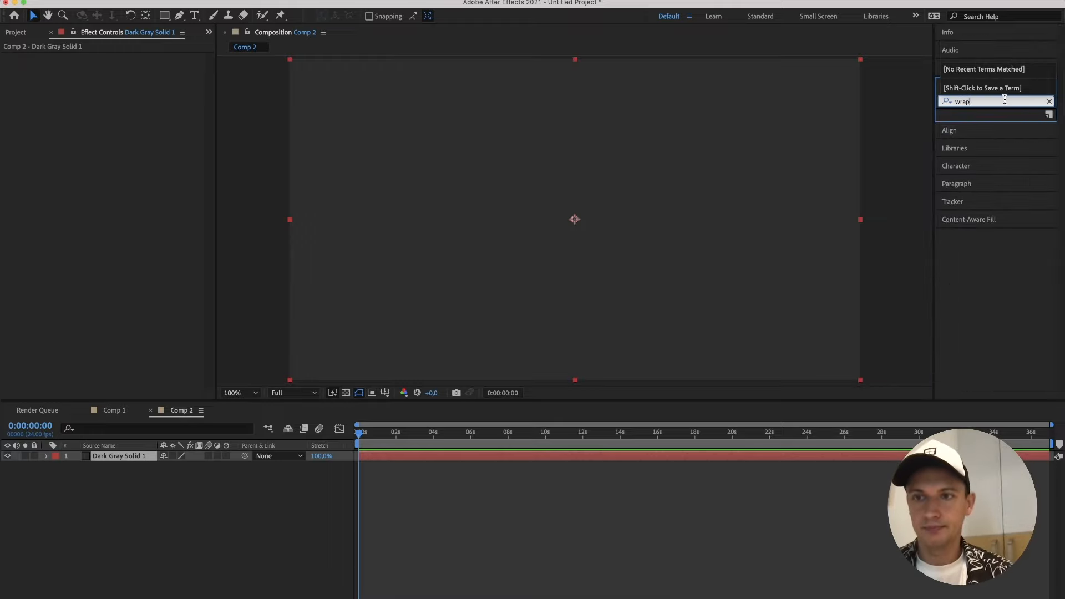
{"action": "key", "text": "BackSpace"}
{"action": "key", "text": "BackSpace"}
{"action": "key", "text": "BackSpace"}
{"action": "type", "text": "arp"}
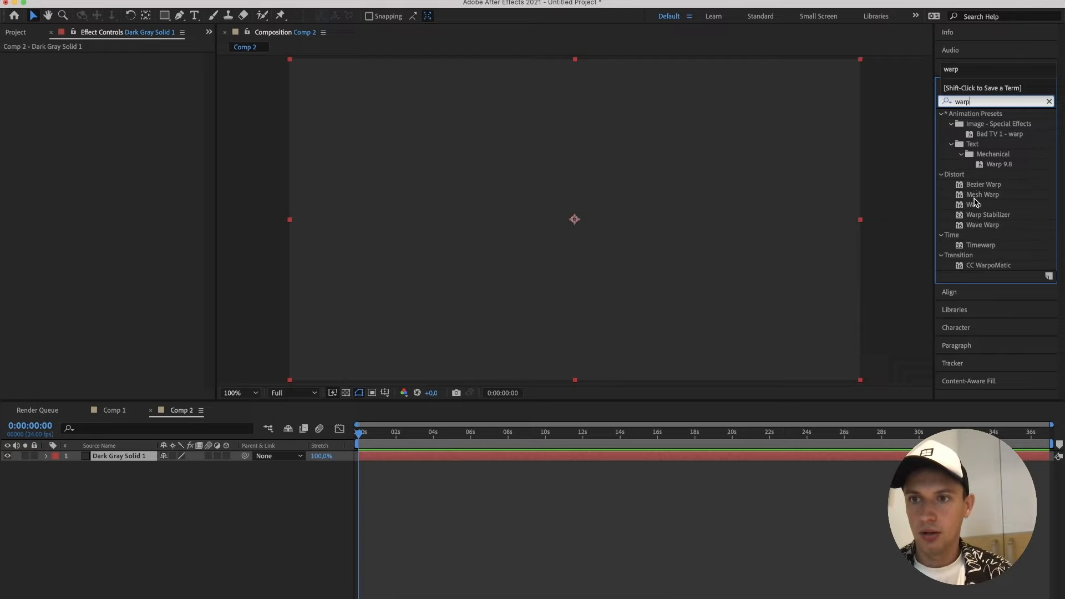
{"action": "left_click_drag", "start_coordinate": [974, 203], "coordinate": [722, 221]}
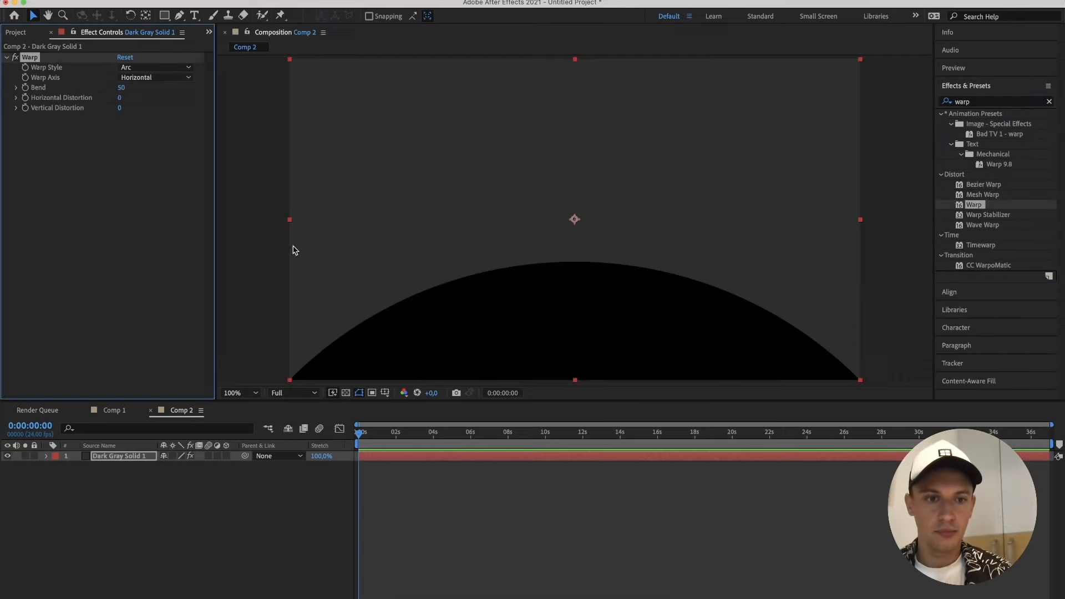
{"action": "key", "text": "s"}
{"action": "left_click_drag", "start_coordinate": [190, 466], "coordinate": [146, 312]}
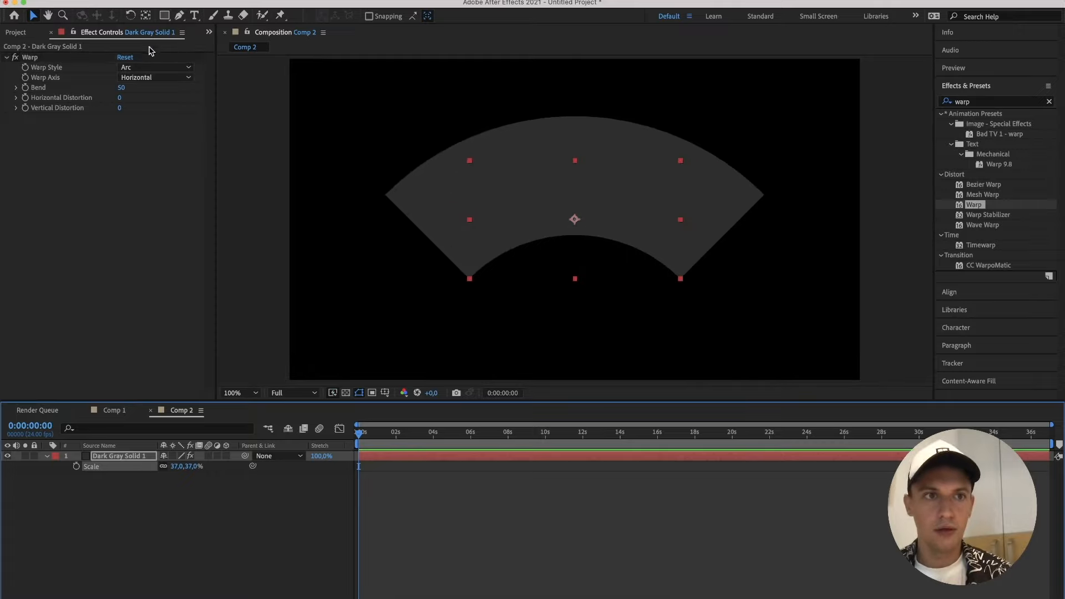
Set the solid's Warp style to Bulge and its Bend to -33.
{"action": "left_click", "coordinate": [148, 66]}
{"action": "left_click", "coordinate": [154, 135]}
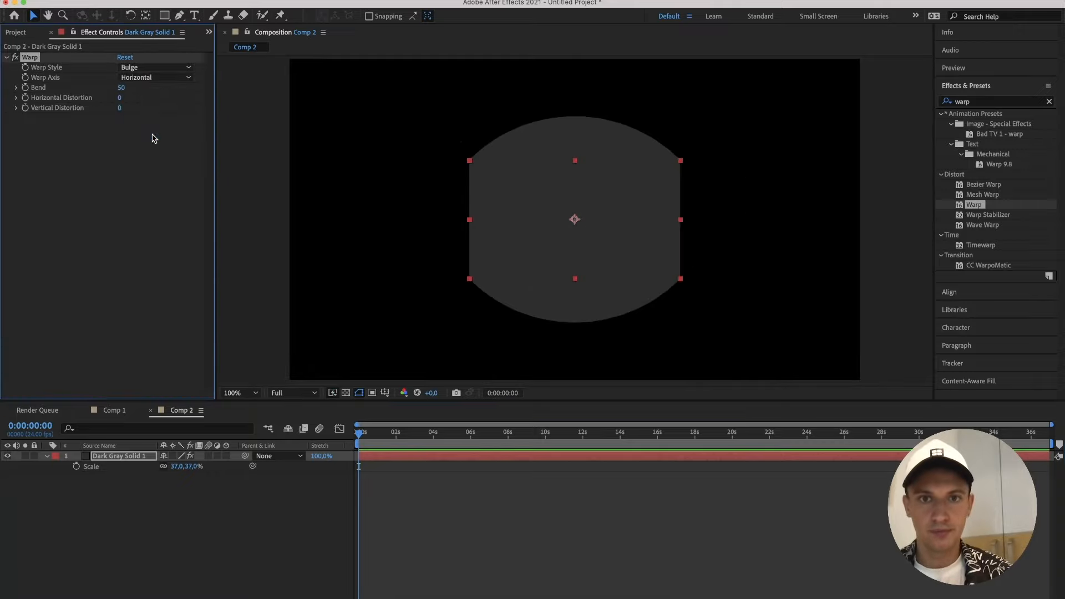
{"action": "left_click_drag", "start_coordinate": [122, 88], "coordinate": [83, 97]}
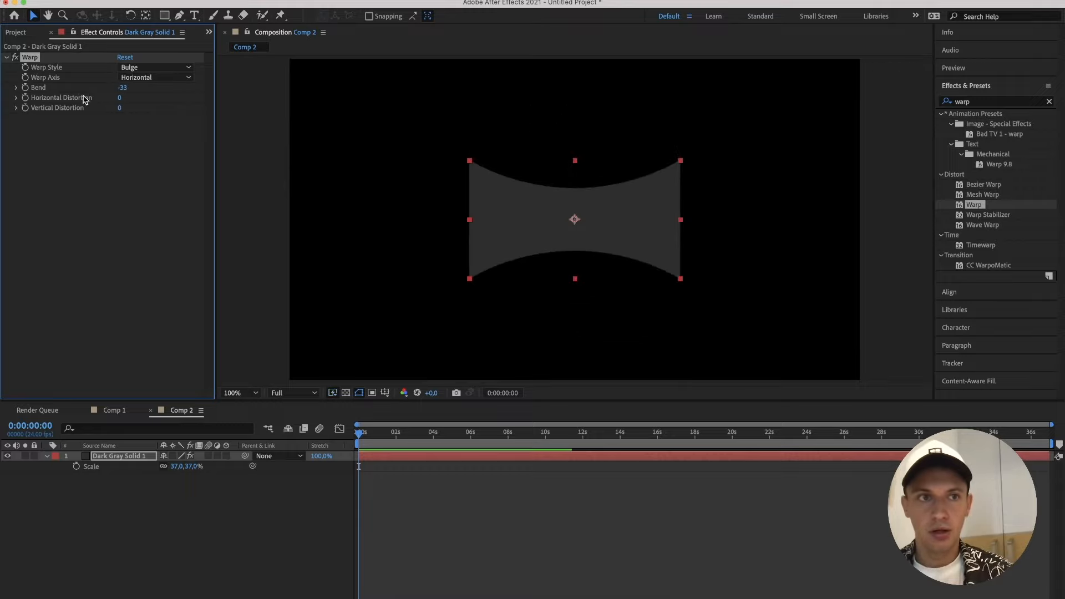
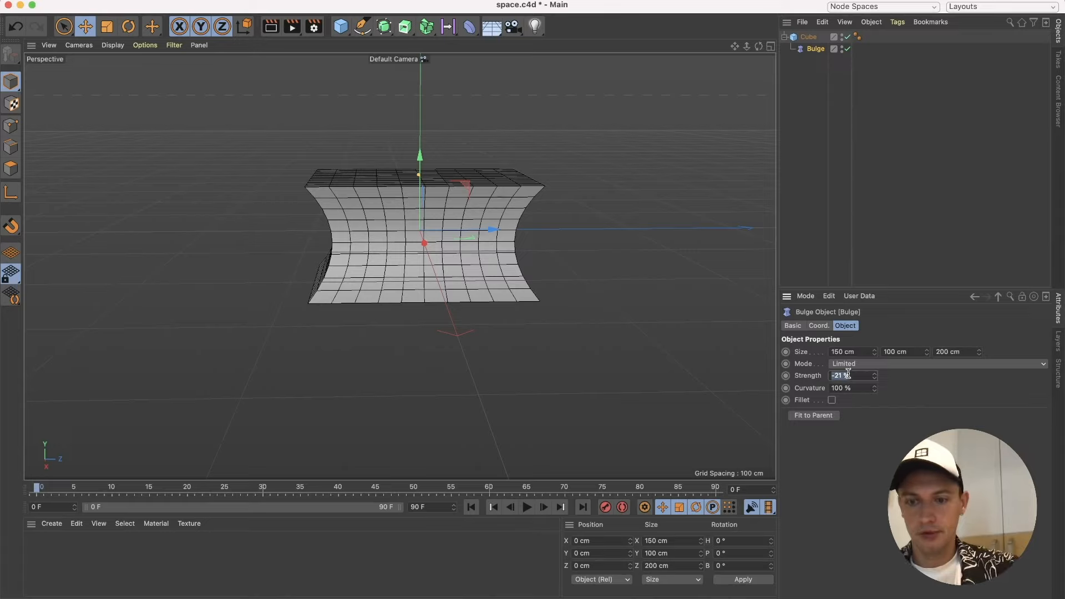
Set the Bulge deformer's strength to -25% and its curvature to 0%.
{"action": "type", "text": "-25"}
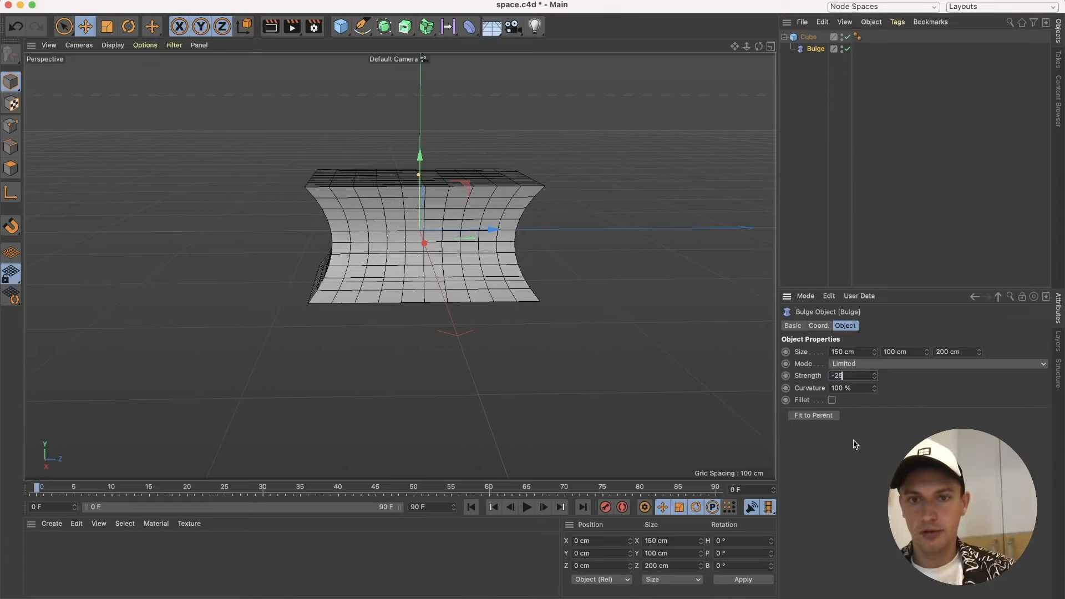
{"action": "key", "text": "Return"}
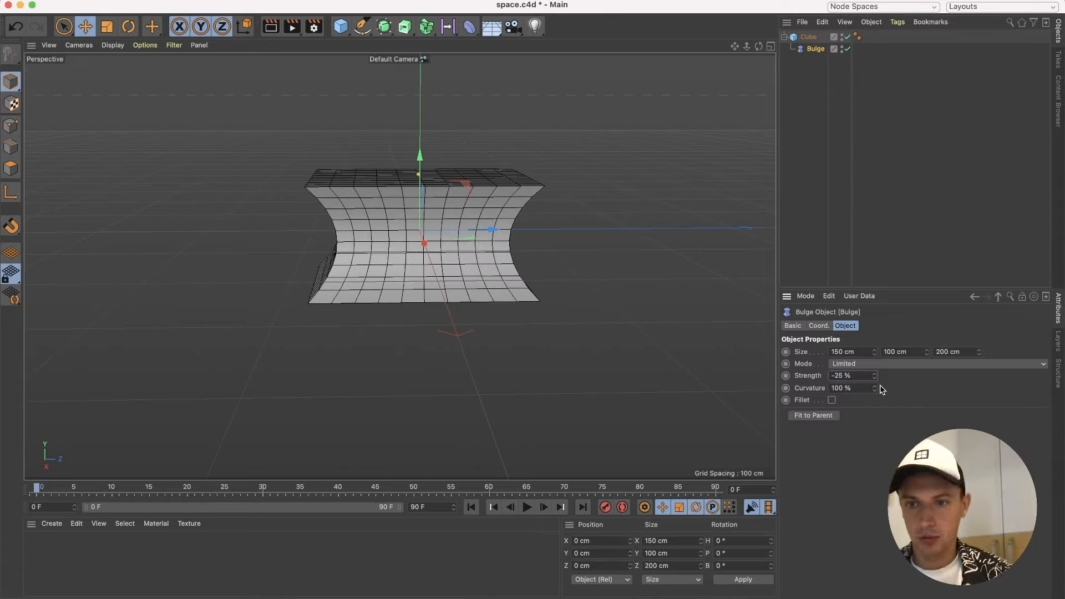
{"action": "left_click_drag", "start_coordinate": [875, 388], "coordinate": [876, 410]}
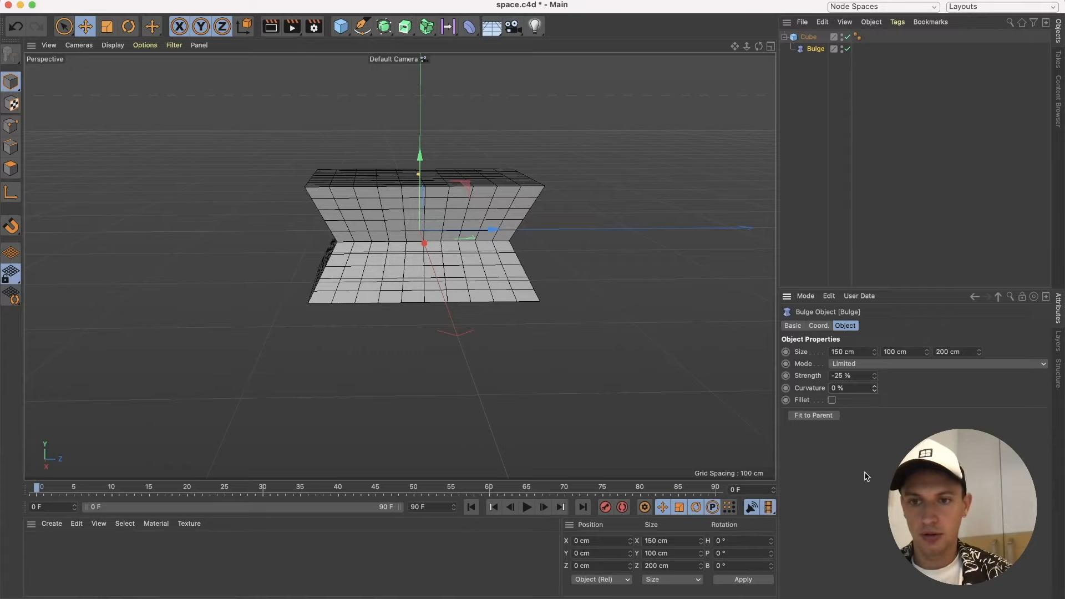
Add a Subdivision Surface, make the cube its child to smooth the bulged shape, and clear the selection.
{"action": "left_click_drag", "start_coordinate": [435, 275], "coordinate": [460, 251], "text": "alt"}
{"action": "scroll", "coordinate": [409, 278], "scroll_direction": "up", "scroll_amount": 5}
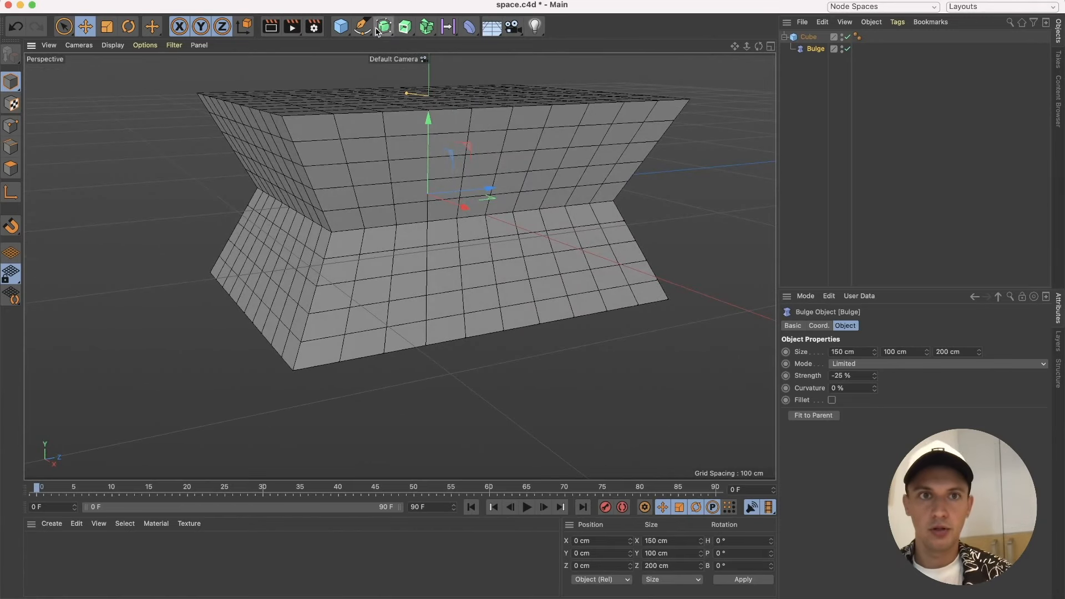
{"action": "left_click_drag", "start_coordinate": [384, 26], "coordinate": [446, 41]}
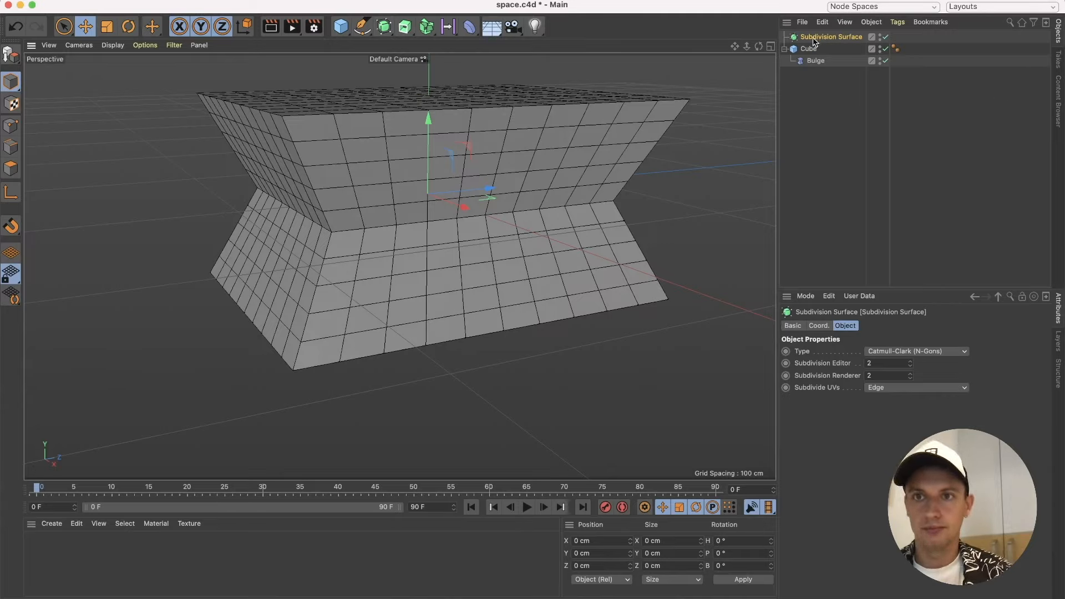
{"action": "left_click_drag", "start_coordinate": [811, 51], "coordinate": [835, 39]}
{"action": "left_click", "coordinate": [709, 184]}
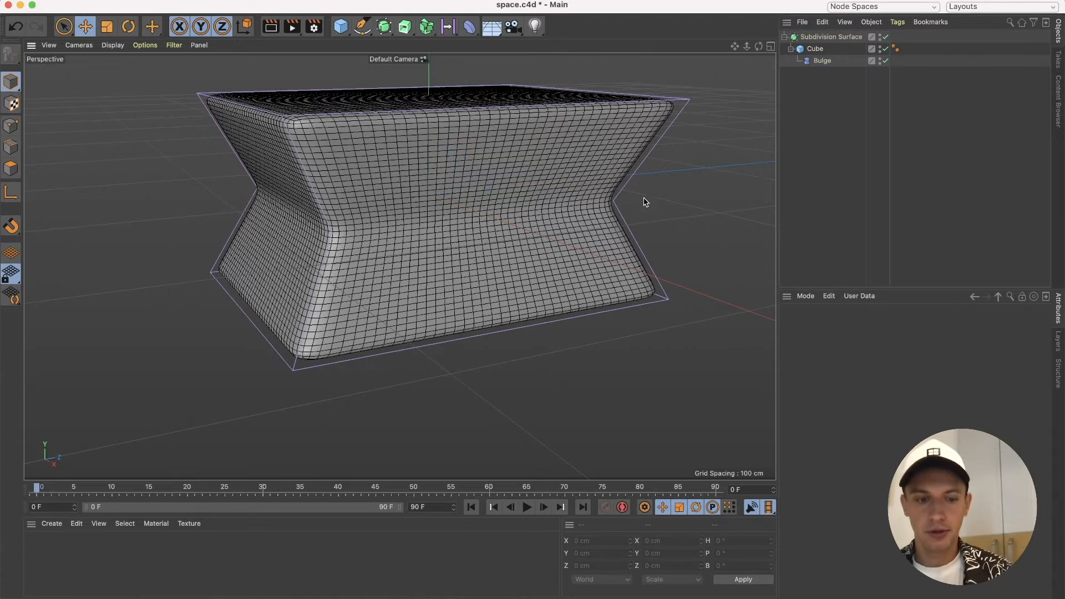
Try raising the Subdivision Surface's editor subdivision to 5, and return it to 2.
{"action": "left_click_drag", "start_coordinate": [481, 242], "coordinate": [375, 126], "text": "alt"}
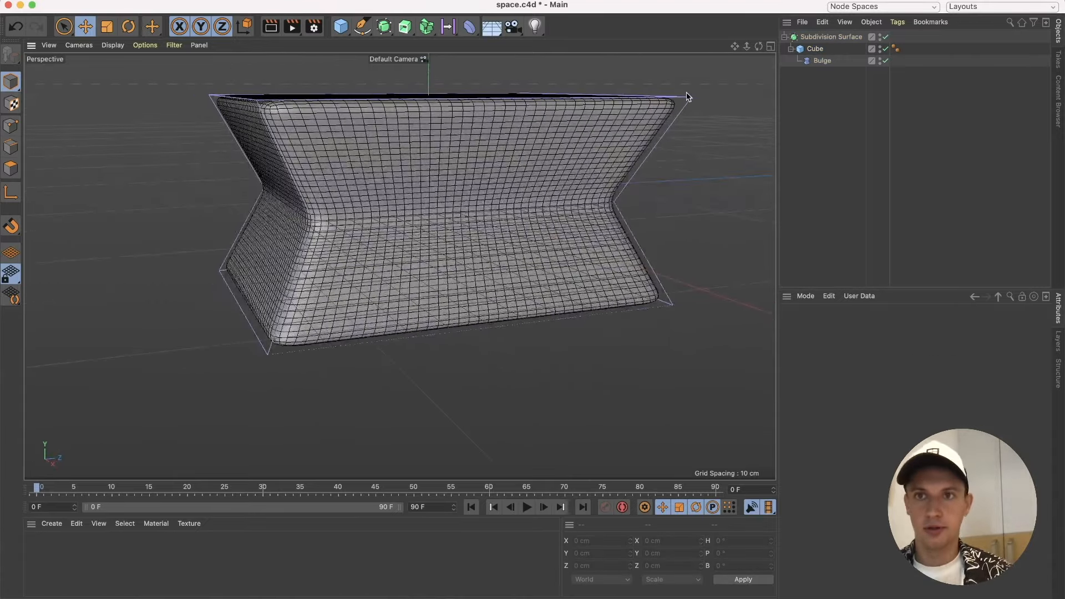
{"action": "left_click", "coordinate": [820, 35]}
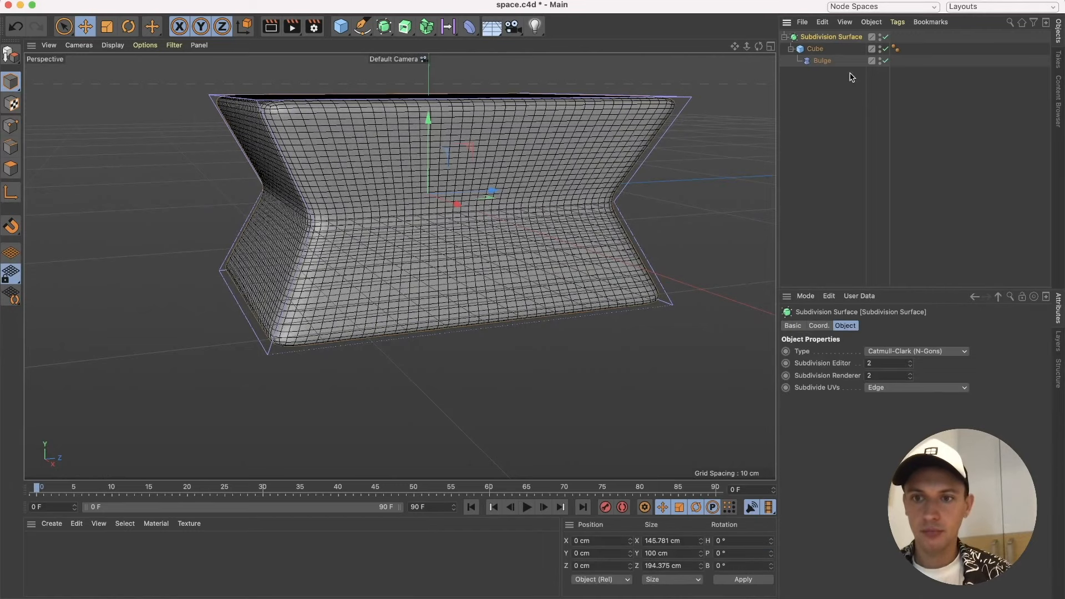
{"action": "left_click", "coordinate": [911, 361]}
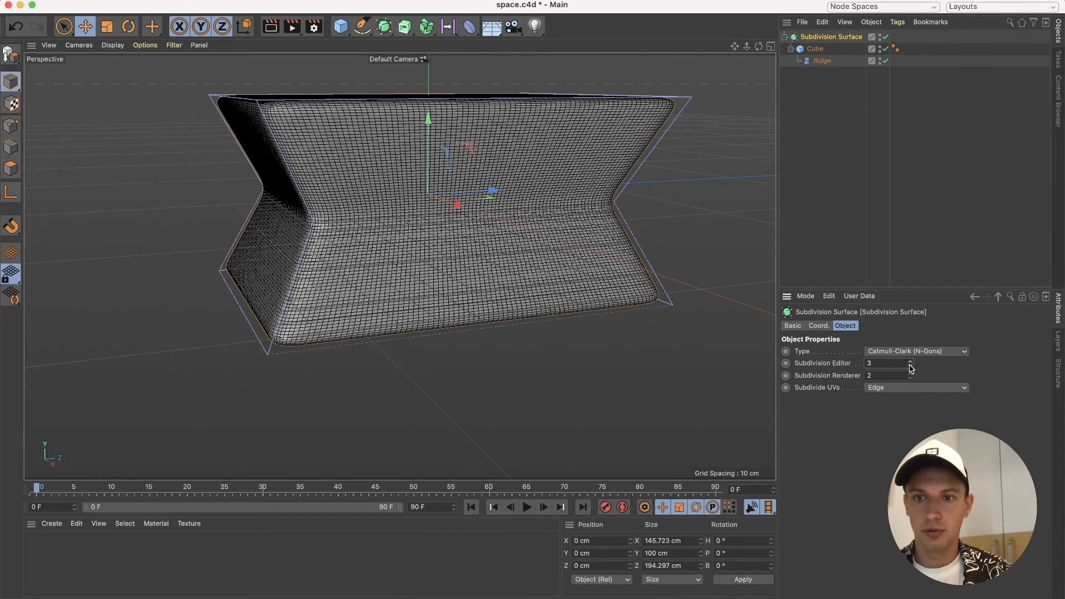
{"action": "left_click", "coordinate": [910, 361]}
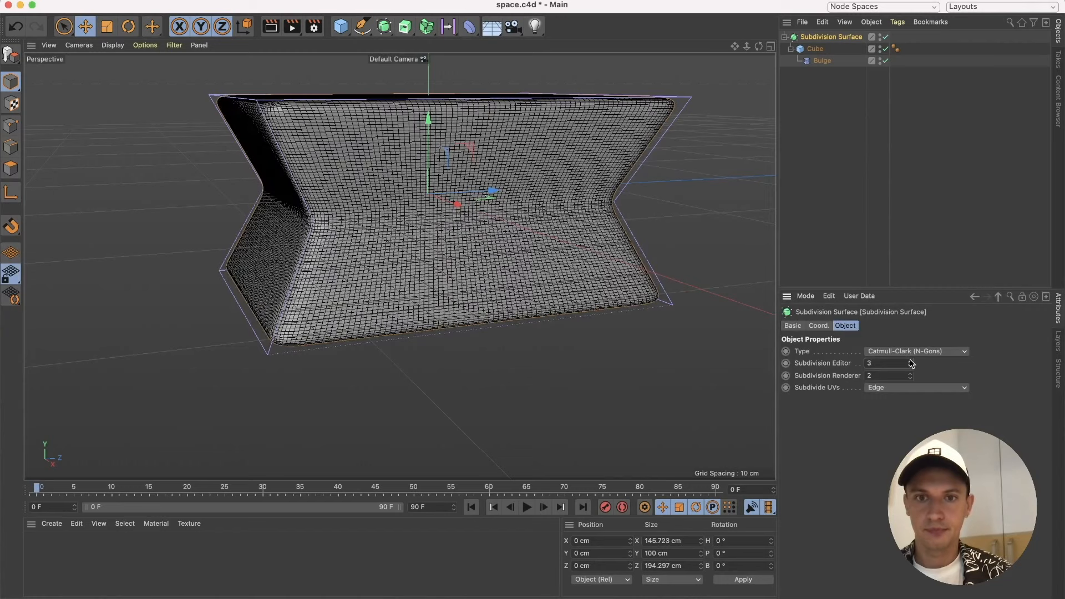
{"action": "left_click", "coordinate": [910, 361]}
{"action": "left_click", "coordinate": [910, 360]}
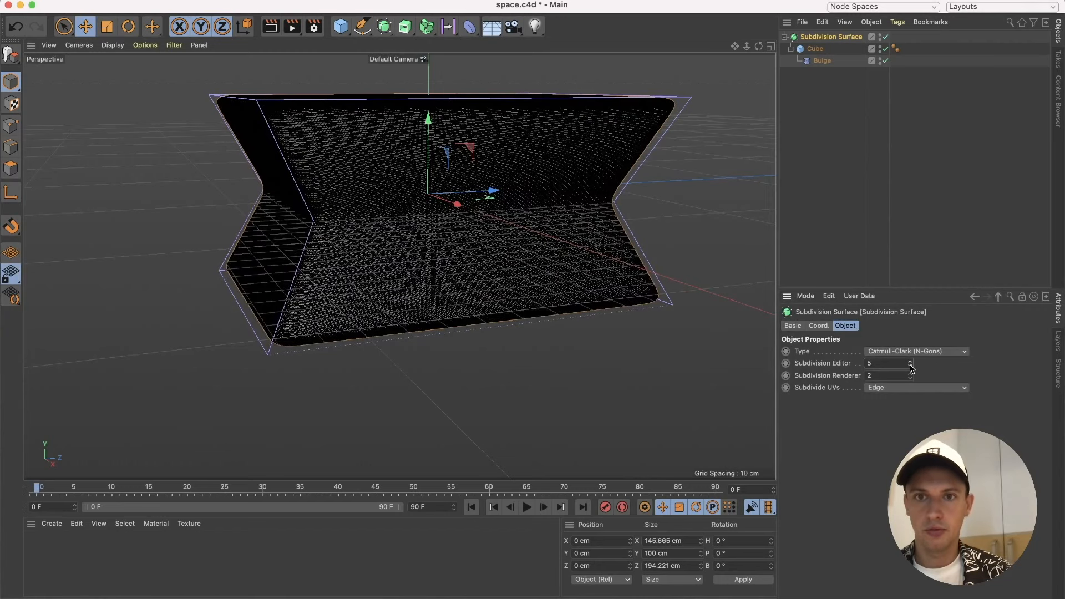
{"action": "left_click", "coordinate": [911, 365]}
{"action": "left_click", "coordinate": [911, 366]}
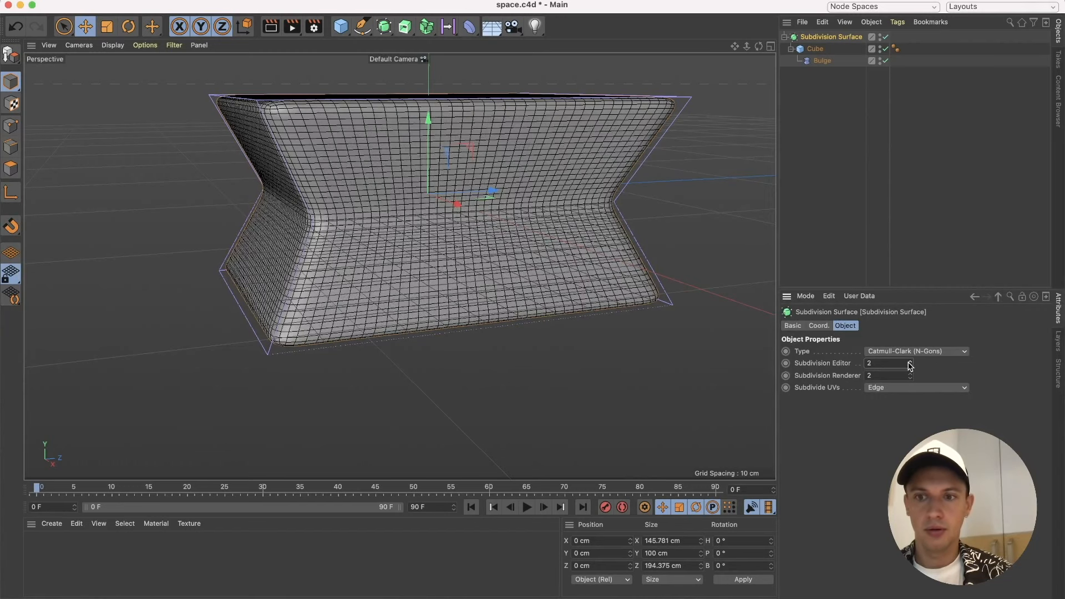
Reduce the cube's X, Y and Z segments to 6 each to see the effect on the smoothing.
{"action": "left_click_drag", "start_coordinate": [495, 185], "coordinate": [525, 226], "text": "alt"}
{"action": "left_click", "coordinate": [815, 50]}
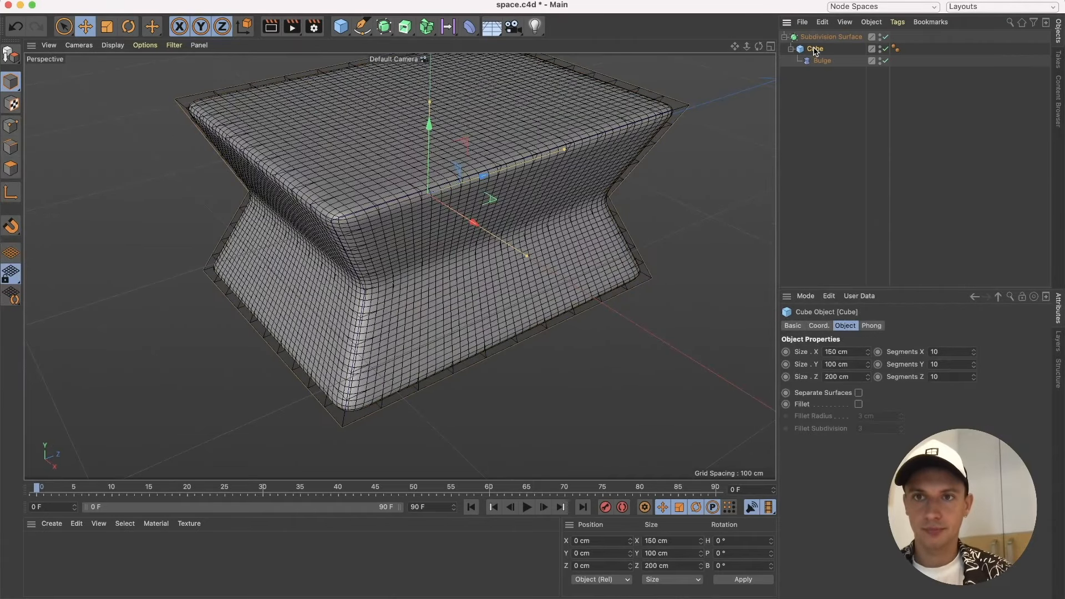
{"action": "left_click", "coordinate": [951, 352]}
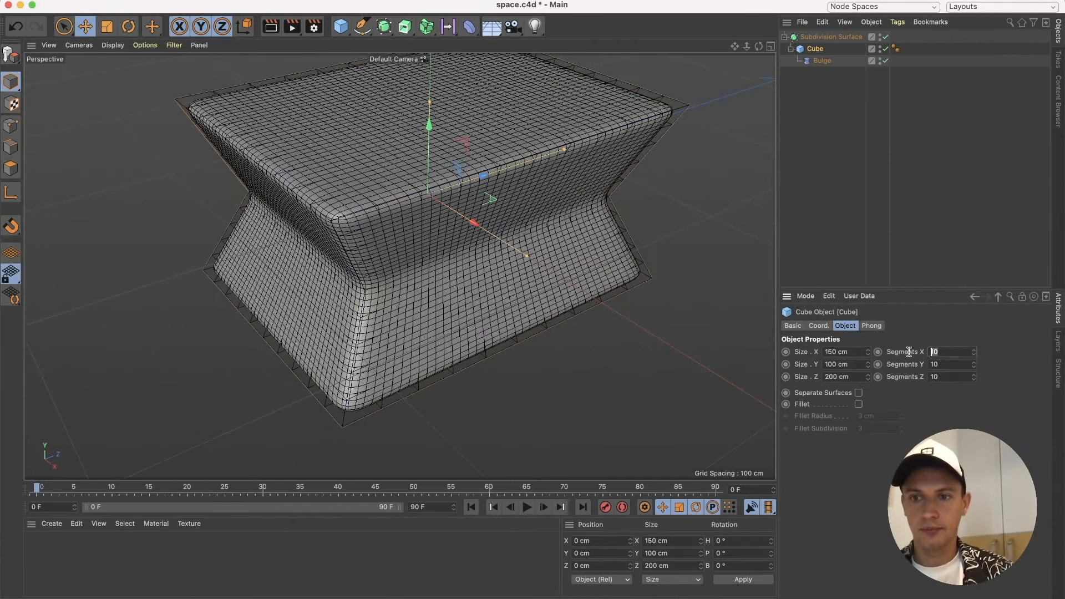
{"action": "type", "text": "66"}
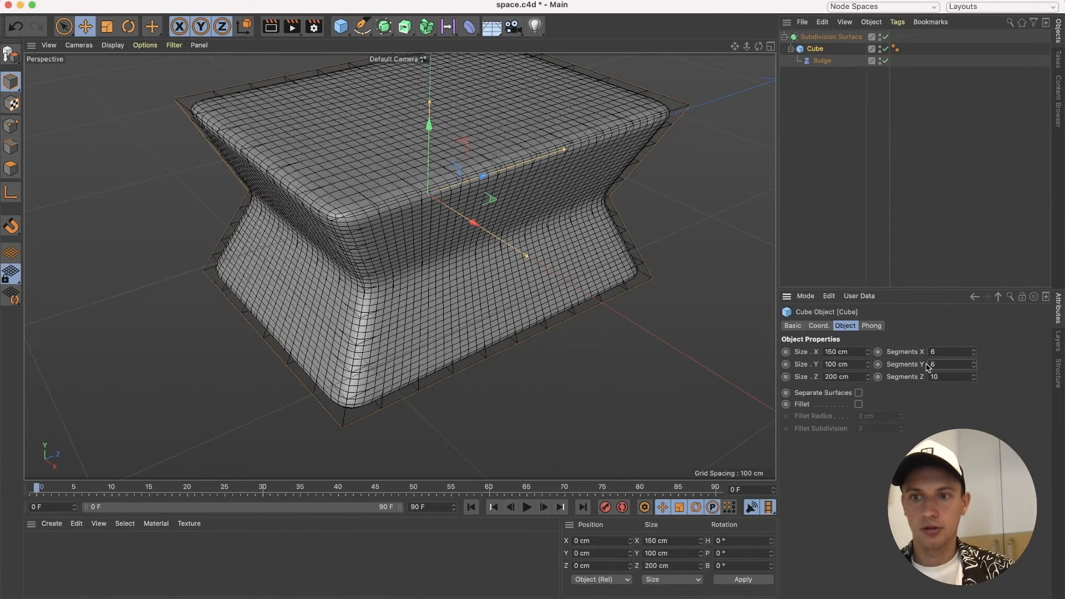
{"action": "key", "text": "Return"}
{"action": "double_click", "coordinate": [943, 376]}
{"action": "type", "text": "6"}
{"action": "key", "text": "Return"}
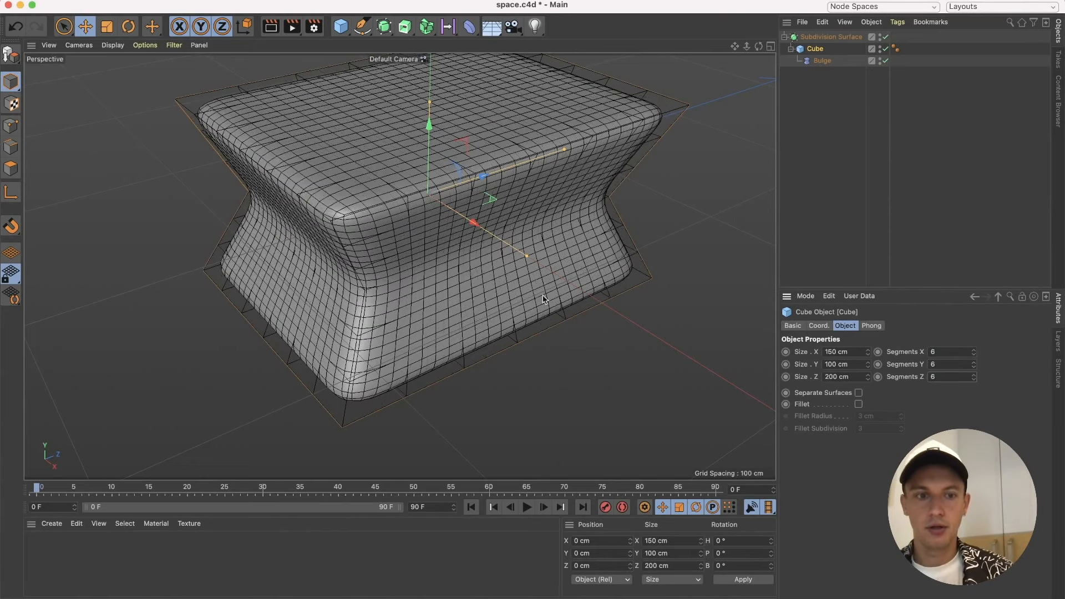
{"action": "left_click_drag", "start_coordinate": [543, 299], "coordinate": [507, 227], "text": "alt"}
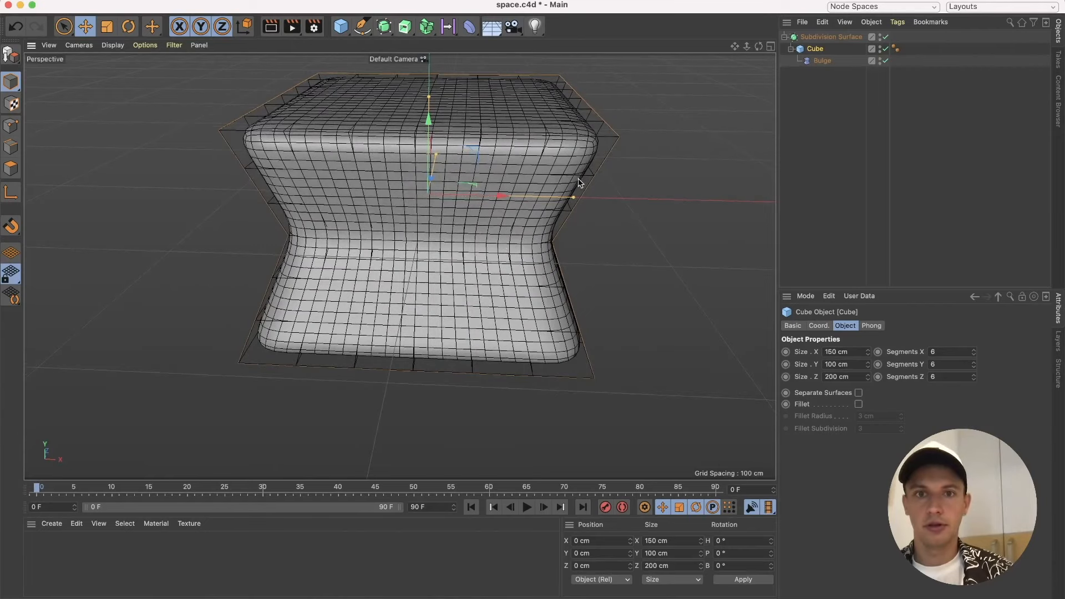
{"action": "left_click_drag", "start_coordinate": [573, 238], "coordinate": [344, 244], "text": "alt"}
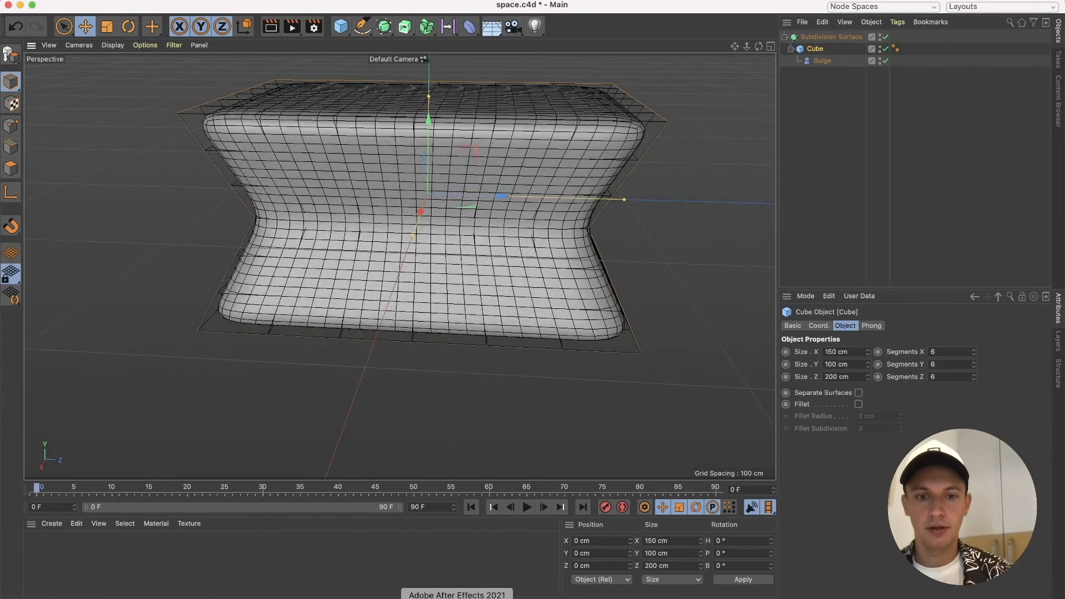
Return the cube's segment count to 10 on the X, Y and Z axes.
{"action": "double_click", "coordinate": [943, 352]}
{"action": "type", "text": "10"}
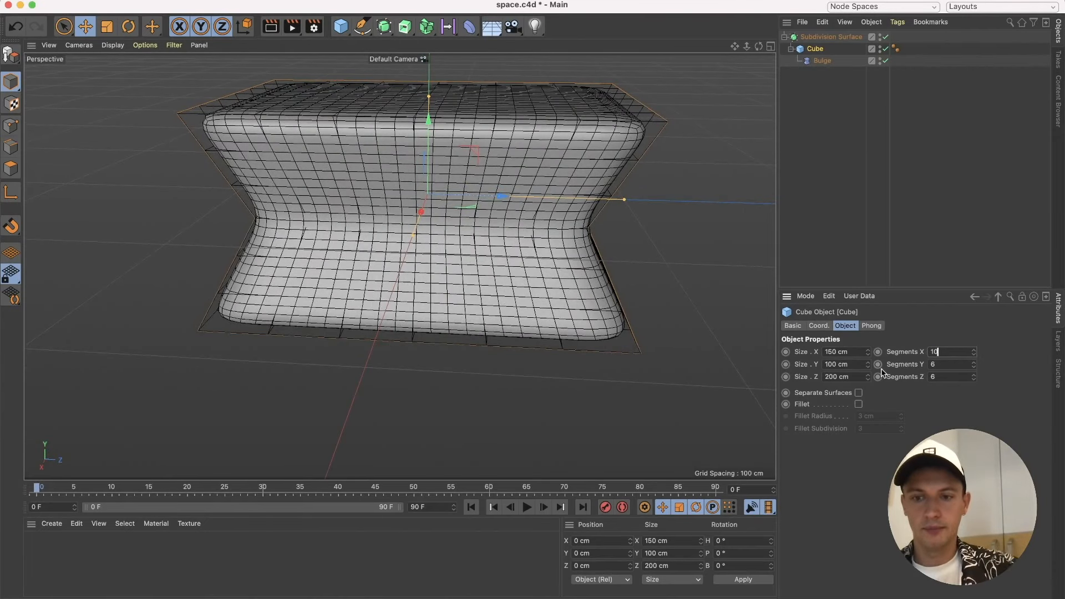
{"action": "double_click", "coordinate": [945, 365]}
{"action": "type", "text": "10"}
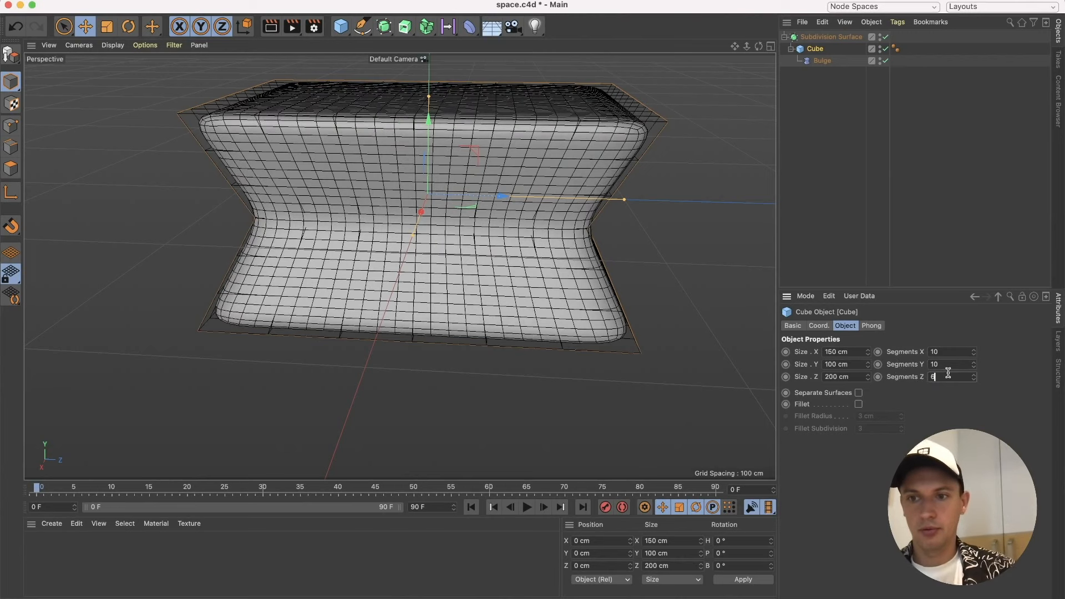
{"action": "key", "text": "Tab"}
{"action": "type", "text": "10"}
{"action": "key", "text": "Return"}
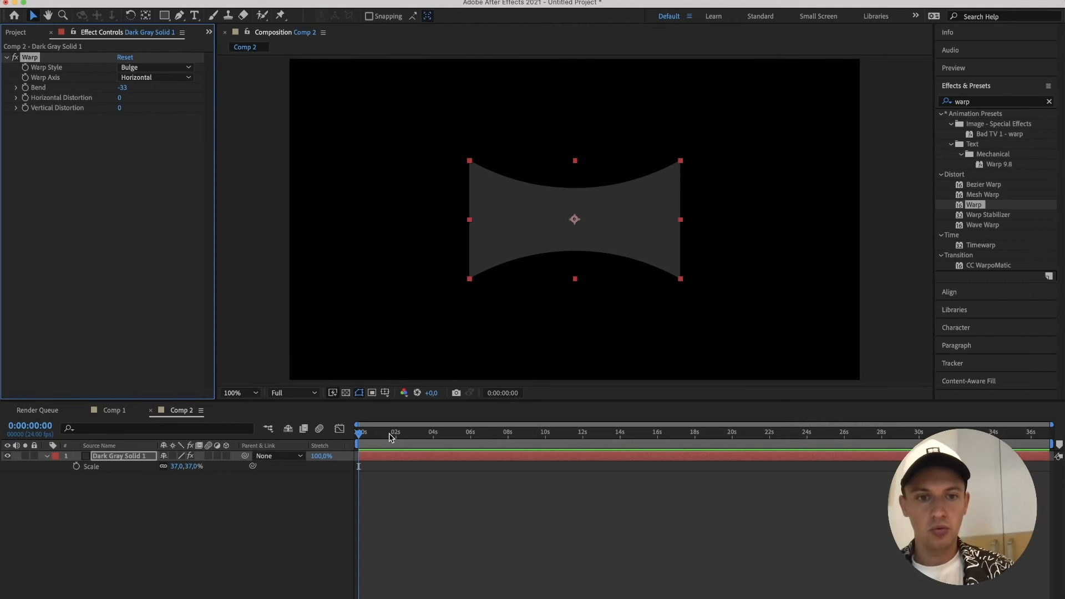
In After Effects, delete the warped solid and draw an open three-point corner path with the Pen tool.
{"action": "key", "text": "Delete"}
{"action": "left_click", "coordinate": [179, 15]}
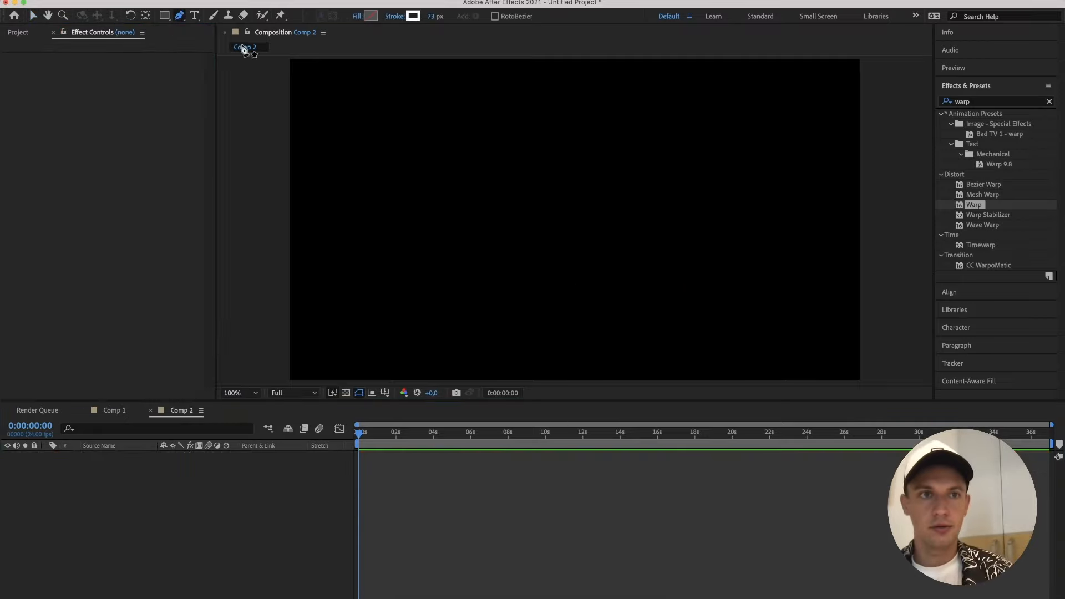
{"action": "left_click", "coordinate": [636, 163]}
{"action": "left_click", "coordinate": [504, 161]}
{"action": "left_click", "coordinate": [508, 309]}
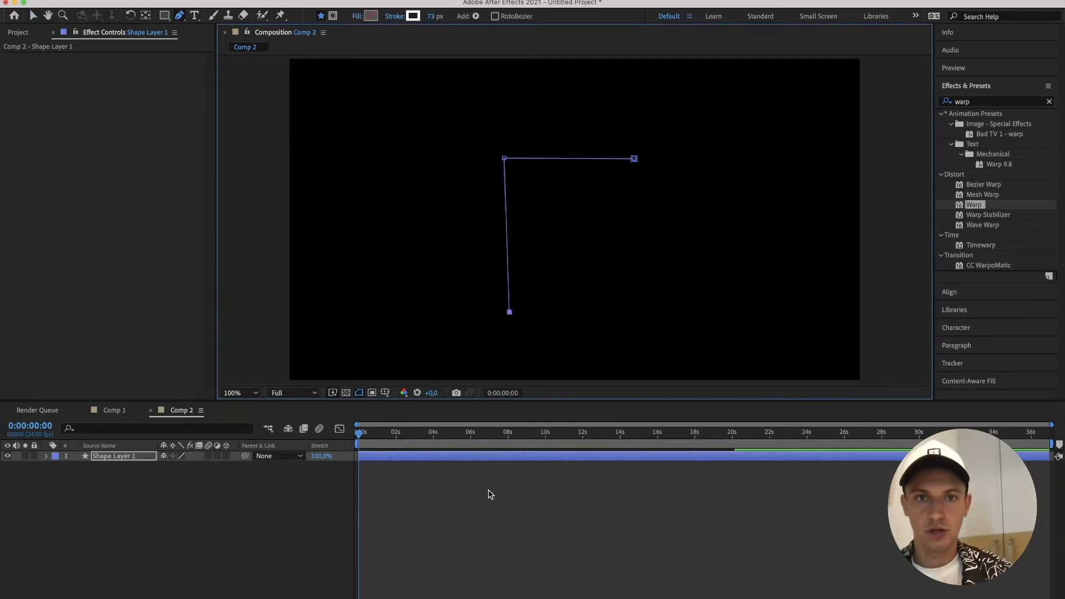
{"action": "left_click", "coordinate": [460, 511]}
Add Round Corners to the shape layer's contents and raise its radius to 955.
{"action": "left_click", "coordinate": [47, 457]}
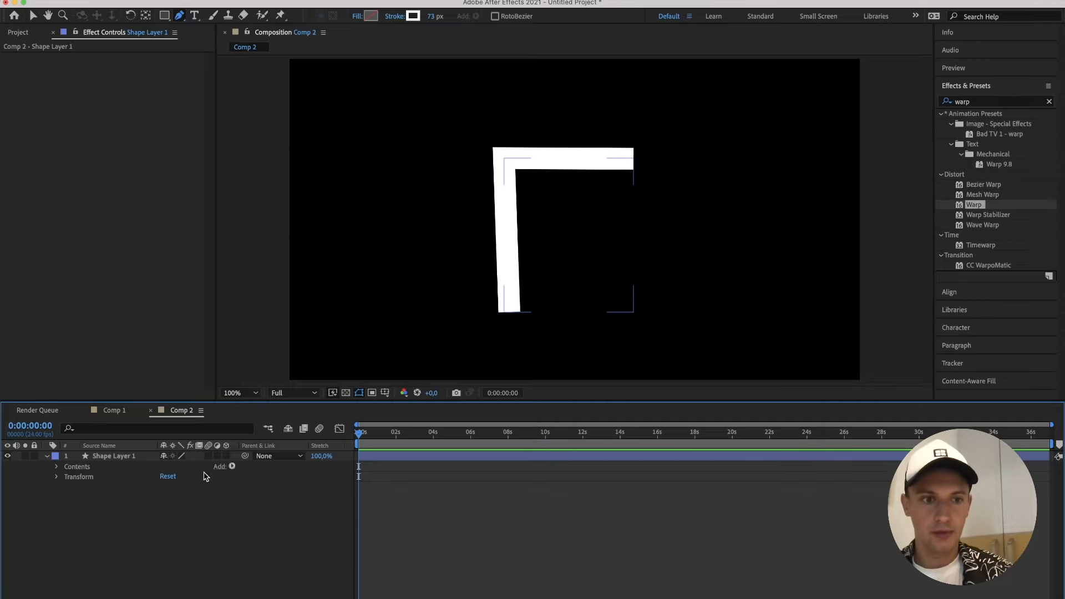
{"action": "left_click", "coordinate": [226, 467]}
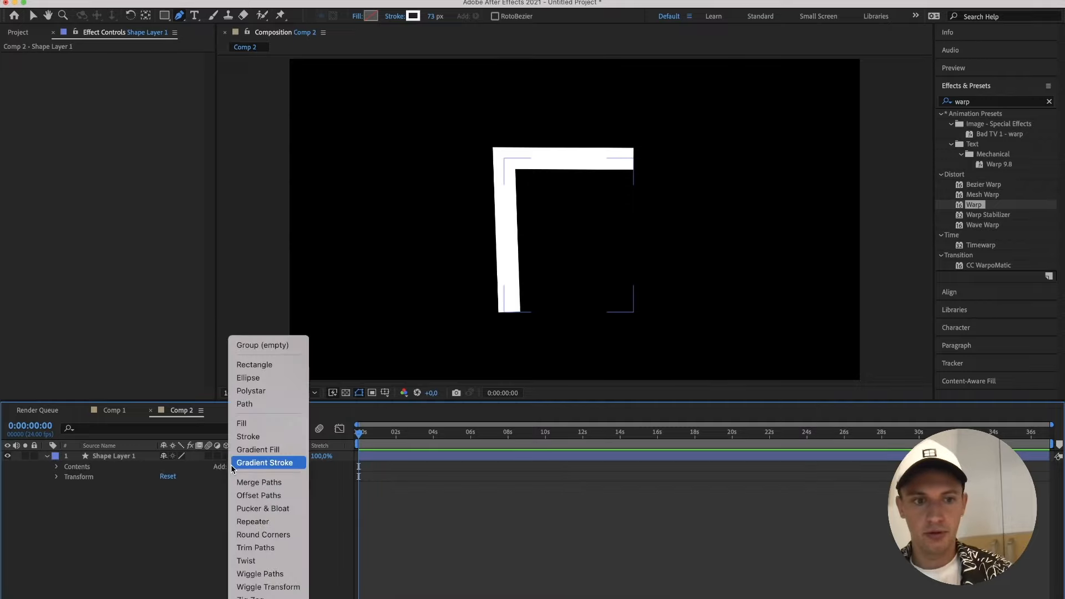
{"action": "left_click", "coordinate": [277, 534]}
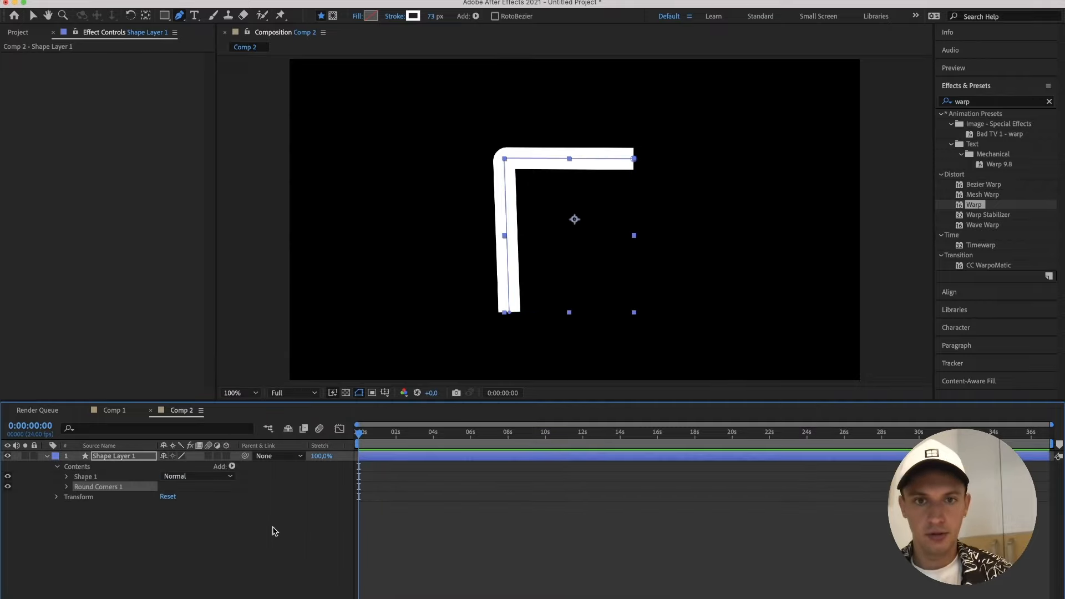
{"action": "left_click", "coordinate": [65, 491]}
{"action": "left_click_drag", "start_coordinate": [168, 497], "coordinate": [671, 441]}
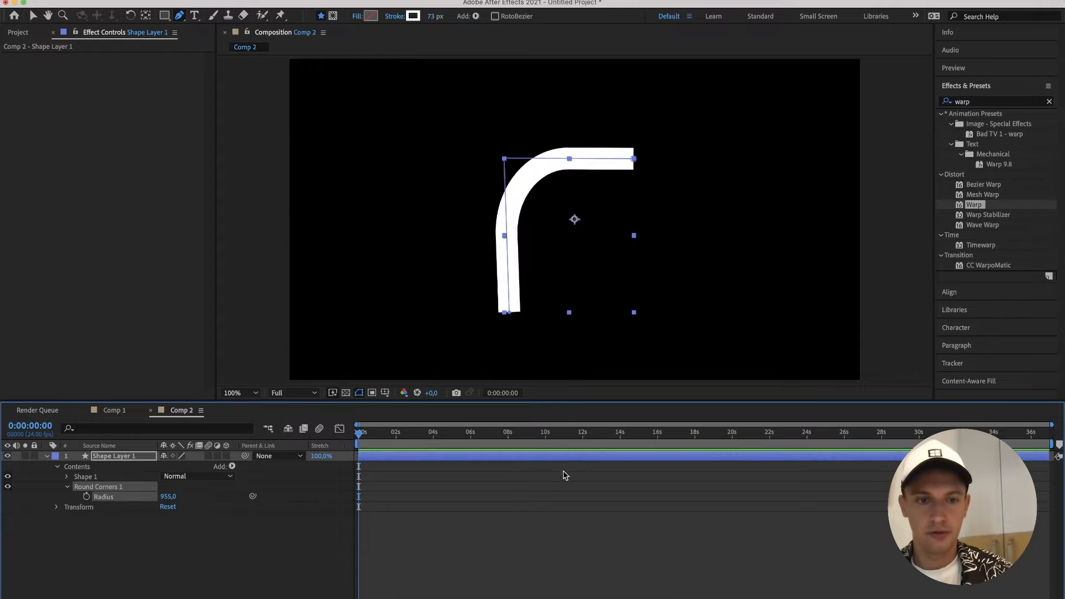
{"action": "left_click", "coordinate": [461, 495]}
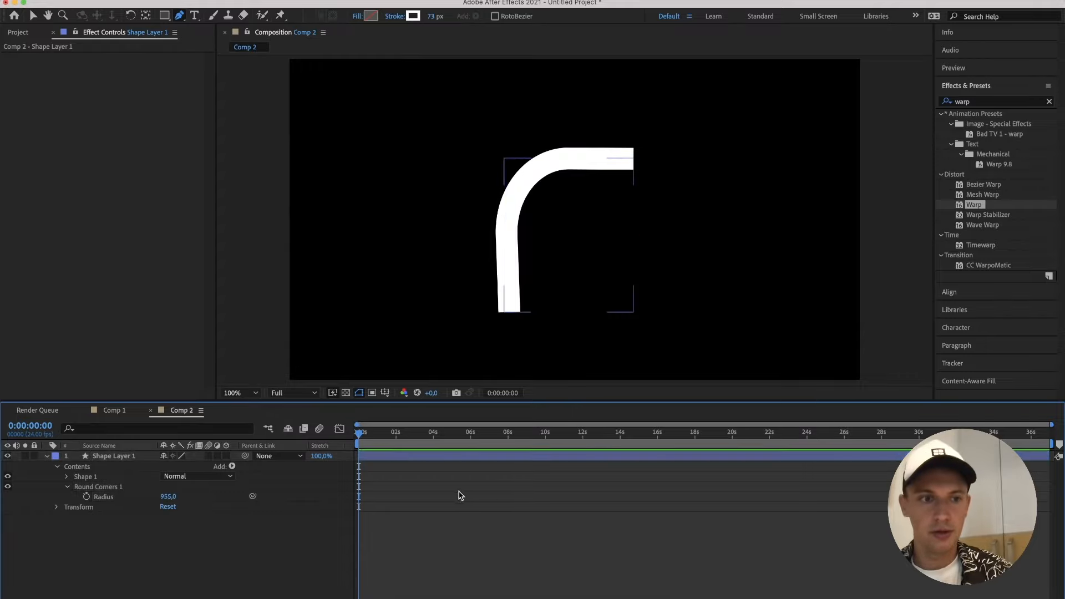
Add a path point close to the corner on each of the two segments to tighten the rounding.
{"action": "left_click", "coordinate": [91, 456]}
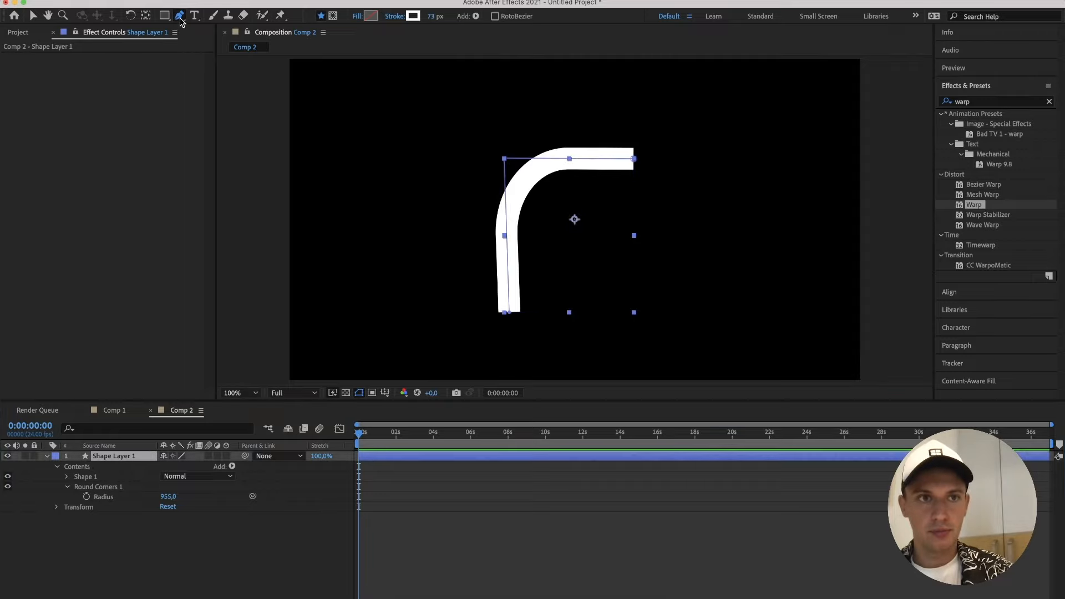
{"action": "left_click", "coordinate": [517, 160]}
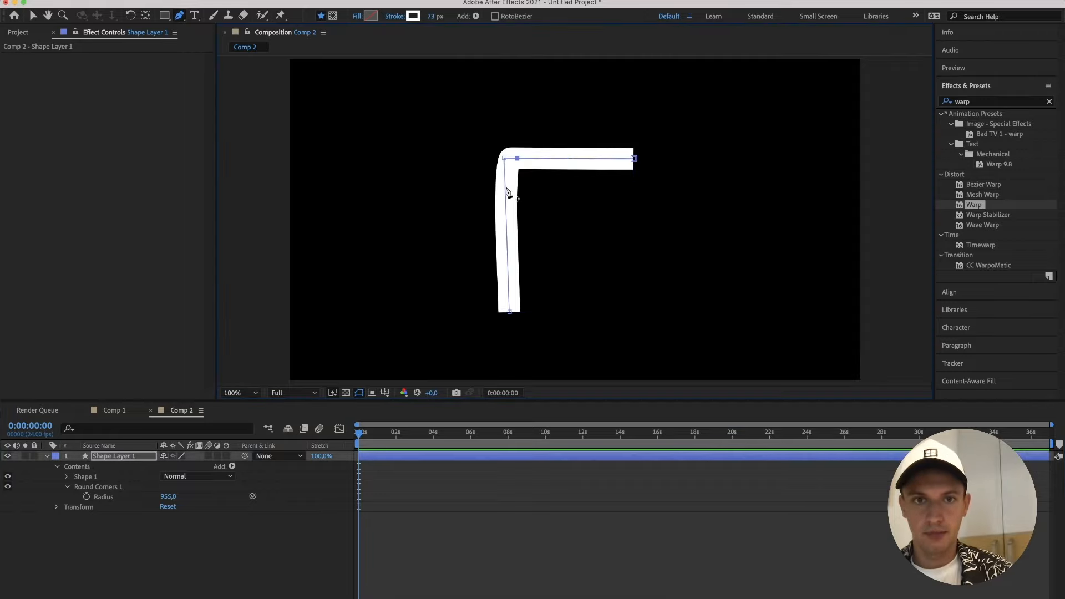
{"action": "left_click", "coordinate": [504, 173]}
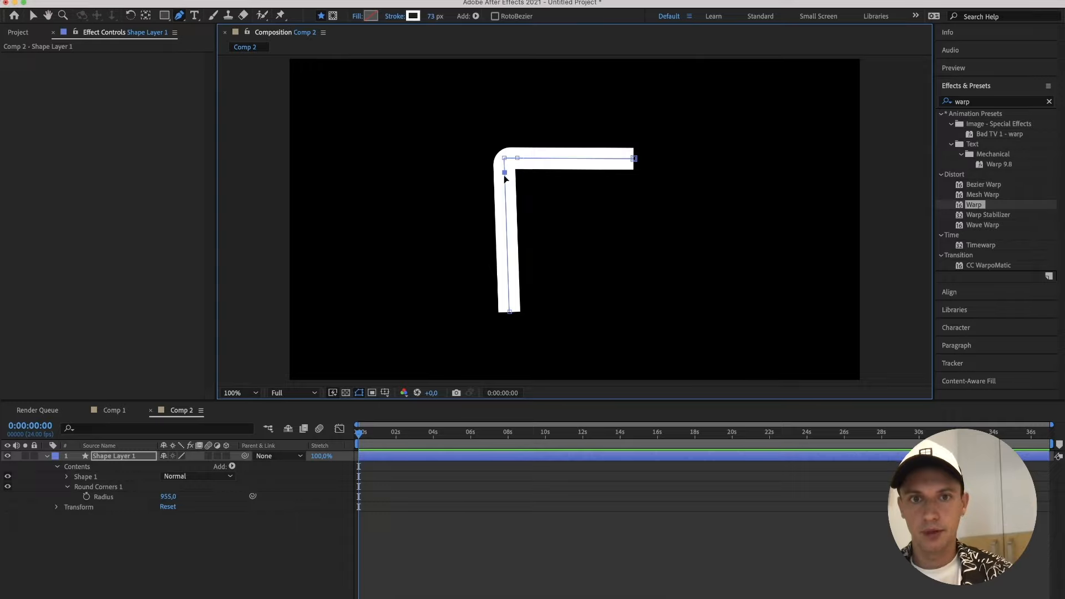
{"action": "left_click_drag", "start_coordinate": [503, 173], "coordinate": [504, 172]}
{"action": "scroll", "coordinate": [504, 167], "scroll_direction": "up", "scroll_amount": 4, "text": "alt"}
{"action": "scroll", "coordinate": [504, 170], "scroll_direction": "down", "scroll_amount": 1, "text": "alt"}
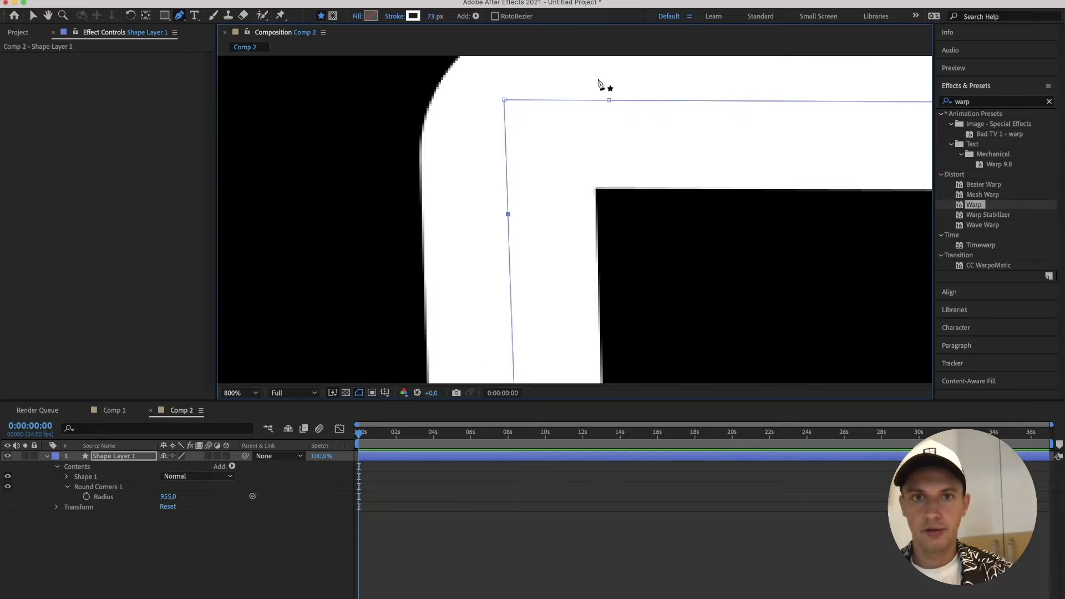
{"action": "left_click", "coordinate": [607, 100]}
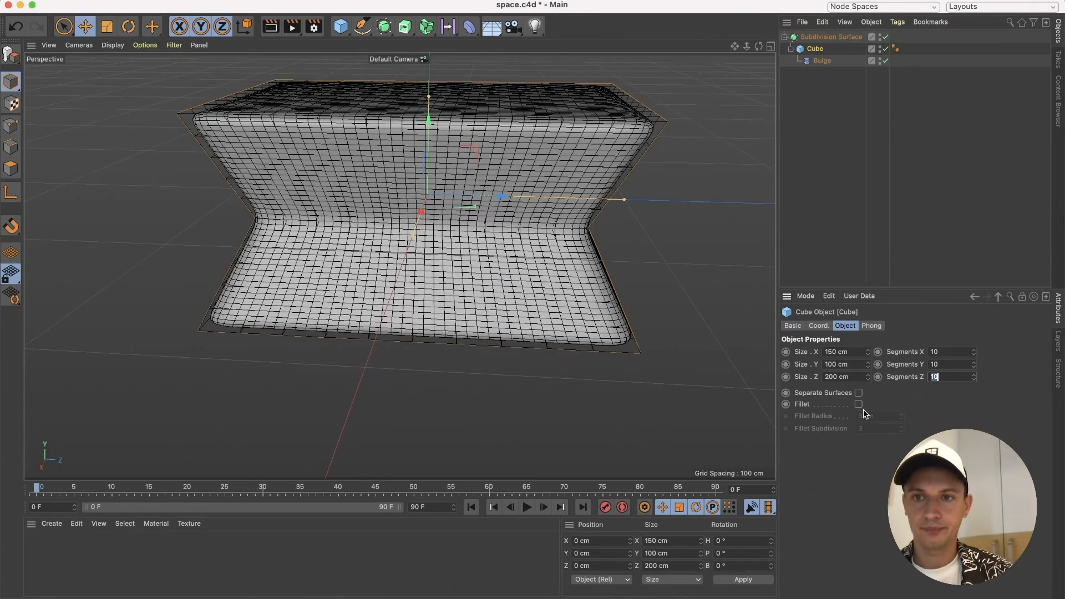
Switch to Cinema 4D and compare the 10-segment cube with the Subdivision Surface disabled and enabled.
{"action": "left_click", "coordinate": [886, 37]}
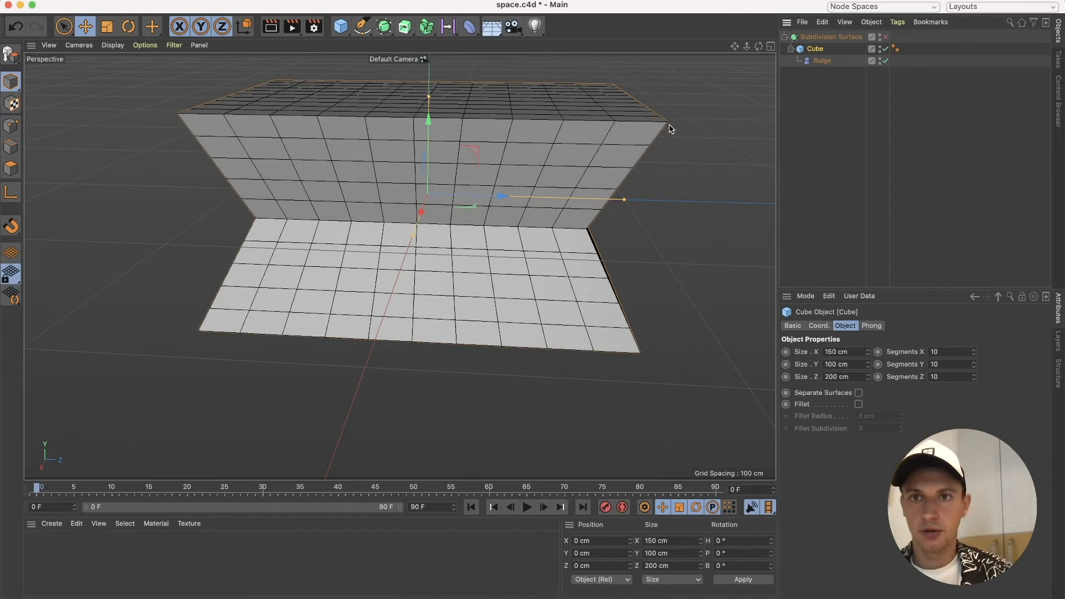
{"action": "left_click", "coordinate": [886, 37]}
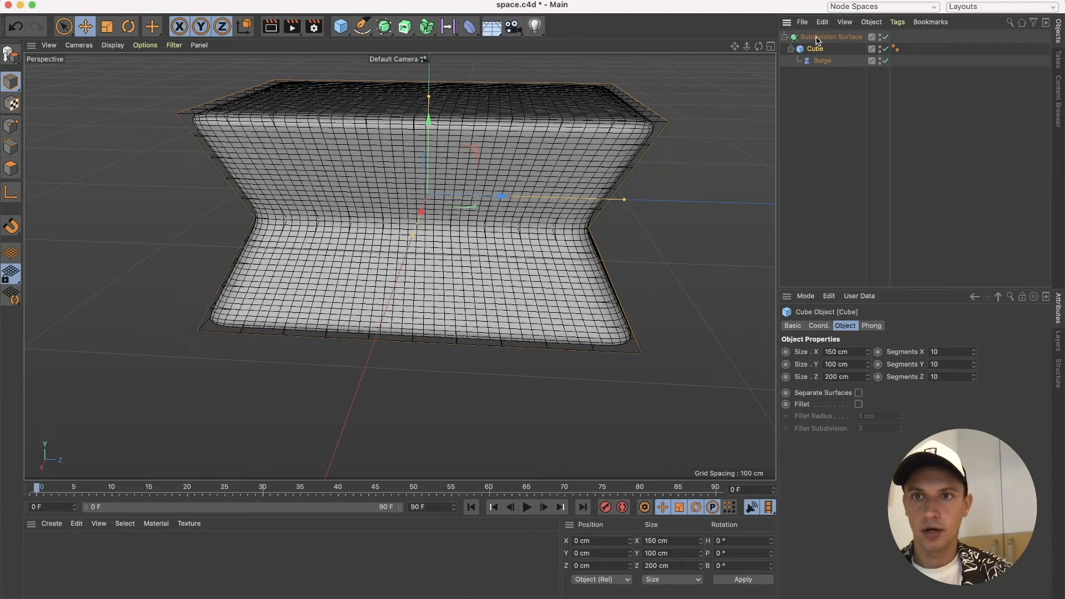
Set the cube's X, Y and Z segments to 2 and compare the shape with the Subdivision Surface disabled and enabled.
{"action": "left_click", "coordinate": [949, 351]}
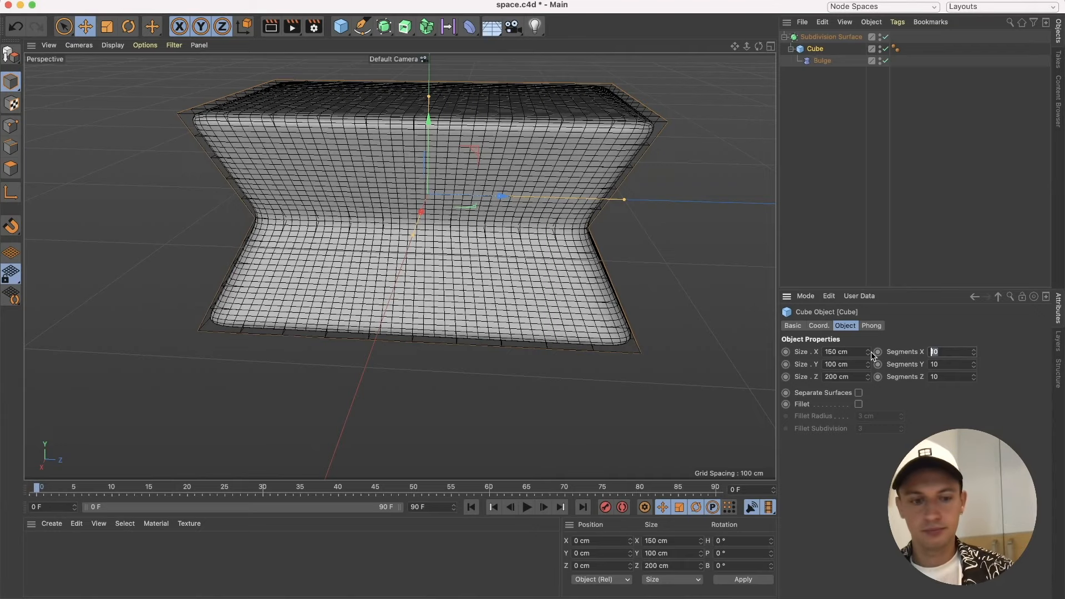
{"action": "type", "text": "2"}
{"action": "key", "text": "Tab"}
{"action": "type", "text": "2"}
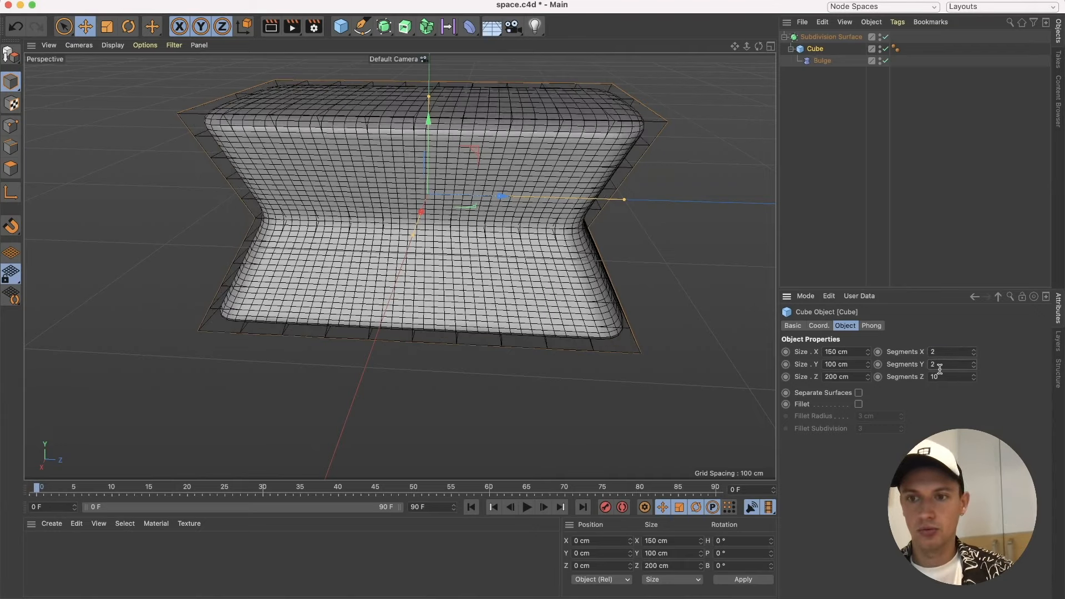
{"action": "key", "text": "Tab"}
{"action": "type", "text": "2"}
{"action": "key", "text": "Return"}
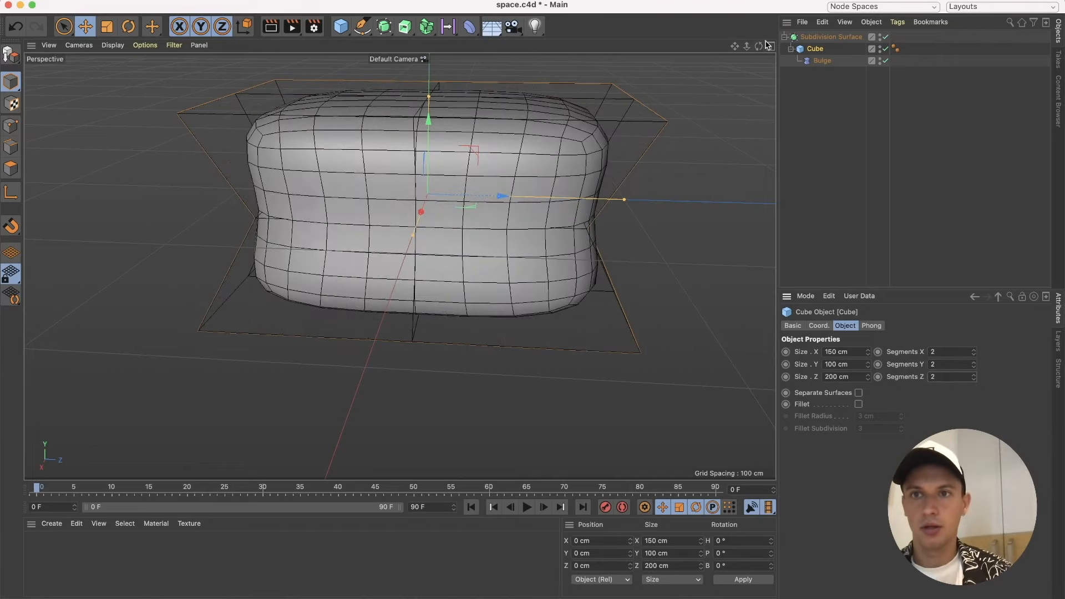
{"action": "left_click", "coordinate": [886, 37]}
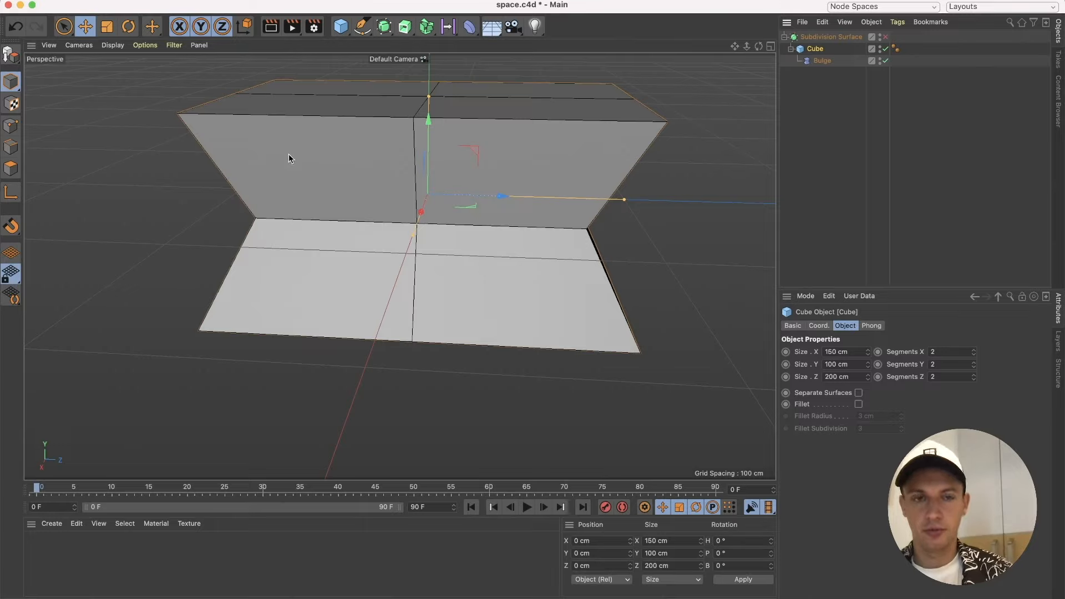
{"action": "left_click", "coordinate": [886, 37]}
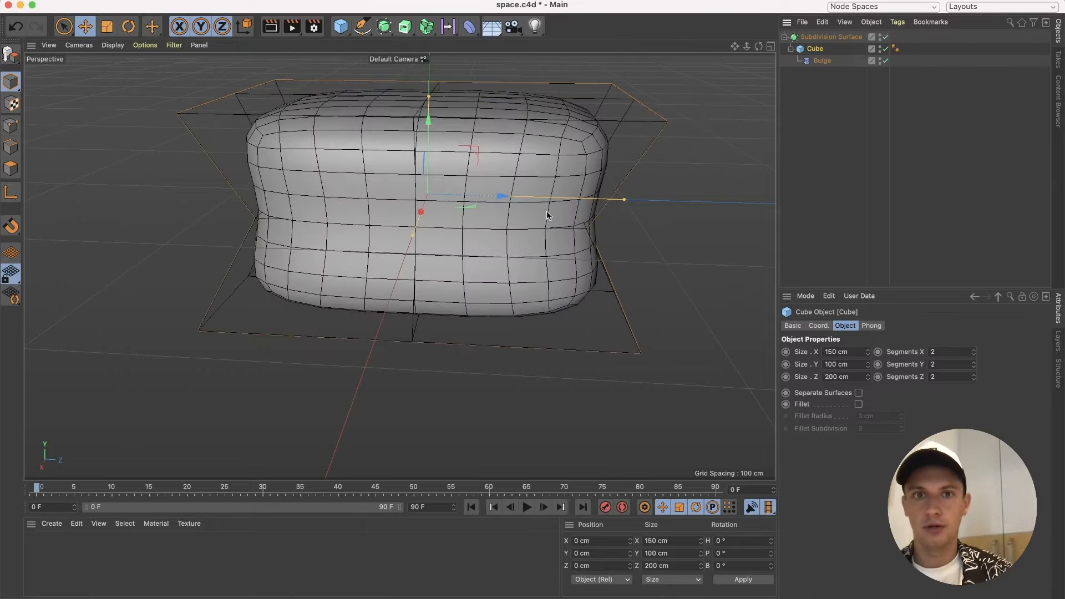
Set the cube's X, Y and Z segments to 10 and clear the selection.
{"action": "left_click", "coordinate": [949, 353]}
{"action": "type", "text": "10"}
{"action": "left_click", "coordinate": [949, 365]}
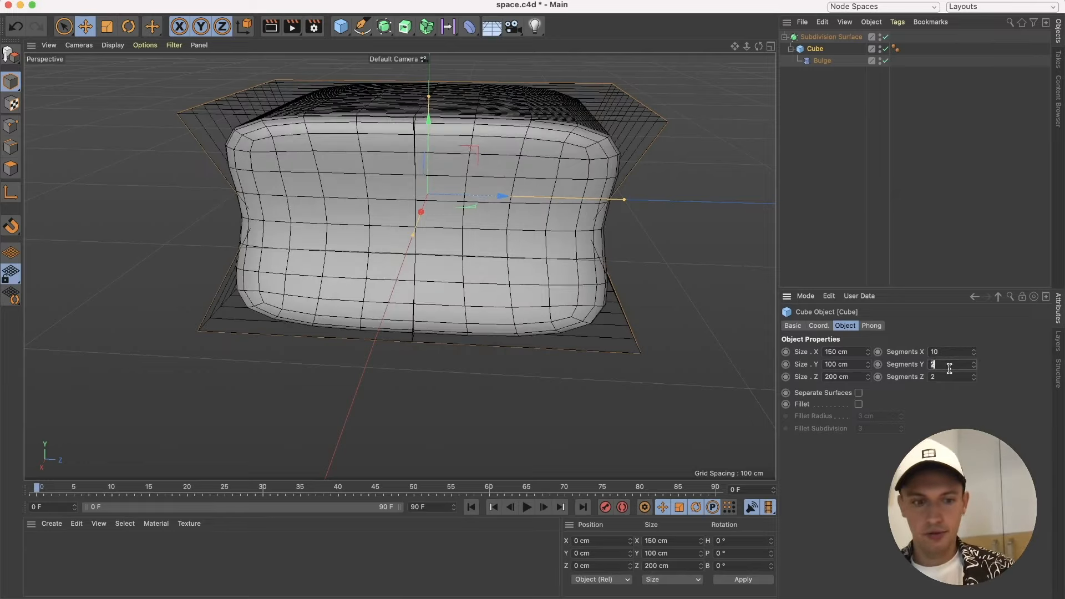
{"action": "type", "text": "10"}
{"action": "left_click", "coordinate": [949, 378]}
{"action": "type", "text": "10"}
{"action": "key", "text": "Return"}
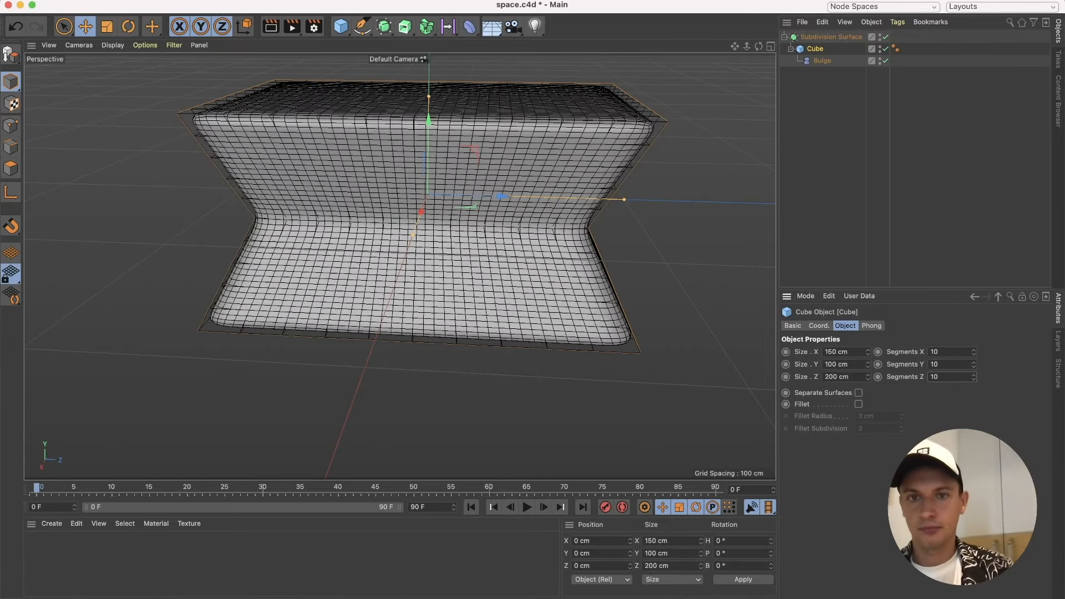
{"action": "left_click_drag", "start_coordinate": [484, 322], "coordinate": [502, 304], "text": "alt"}
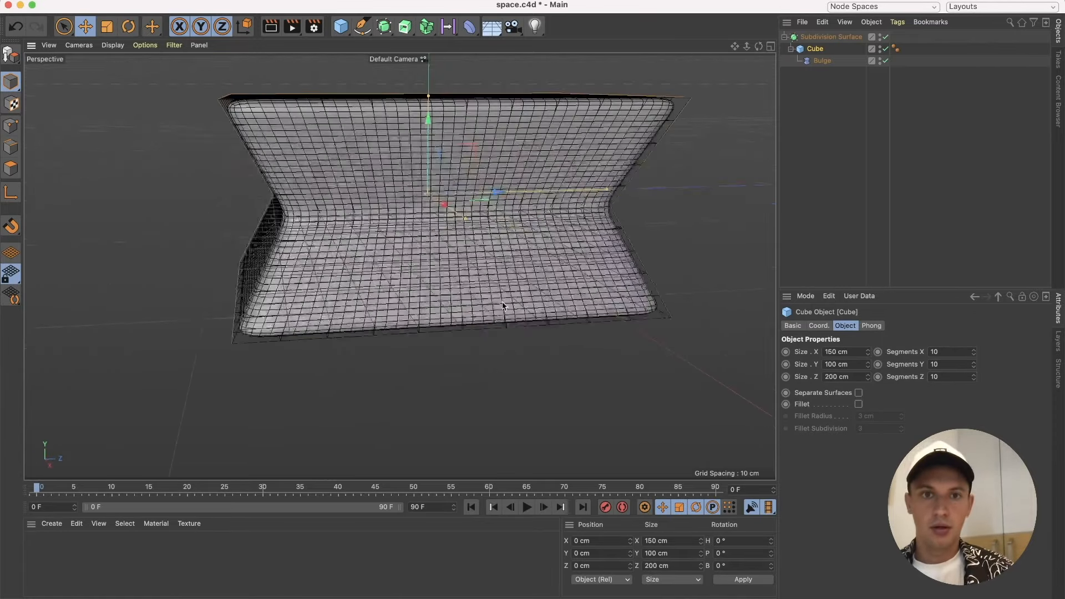
{"action": "scroll", "coordinate": [502, 304], "scroll_direction": "down", "scroll_amount": 3}
{"action": "scroll", "coordinate": [503, 305], "scroll_direction": "up", "scroll_amount": 5}
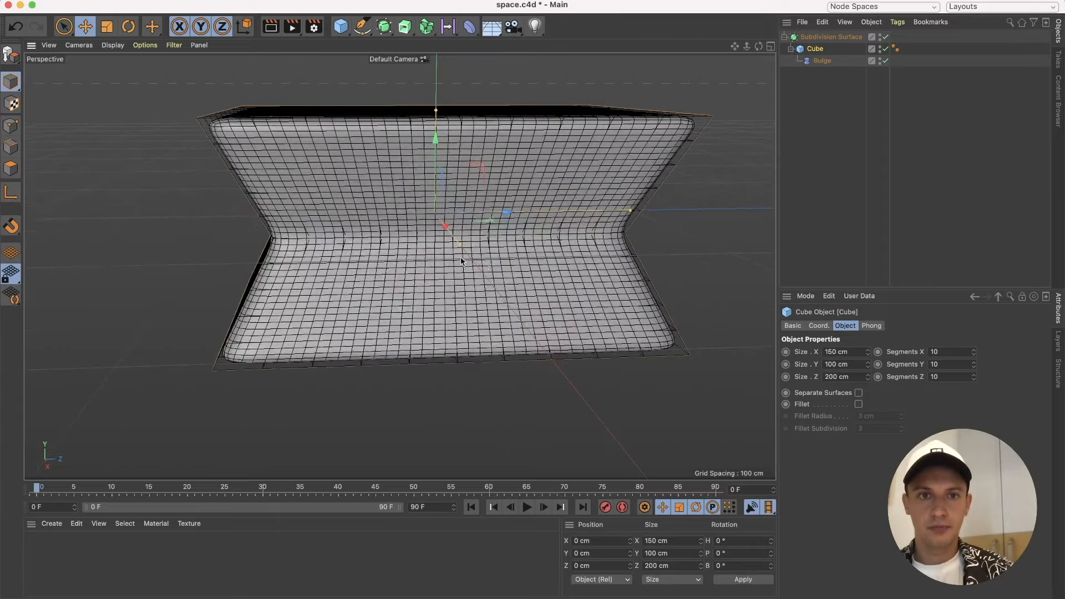
{"action": "left_click_drag", "start_coordinate": [461, 263], "coordinate": [450, 272], "text": "alt"}
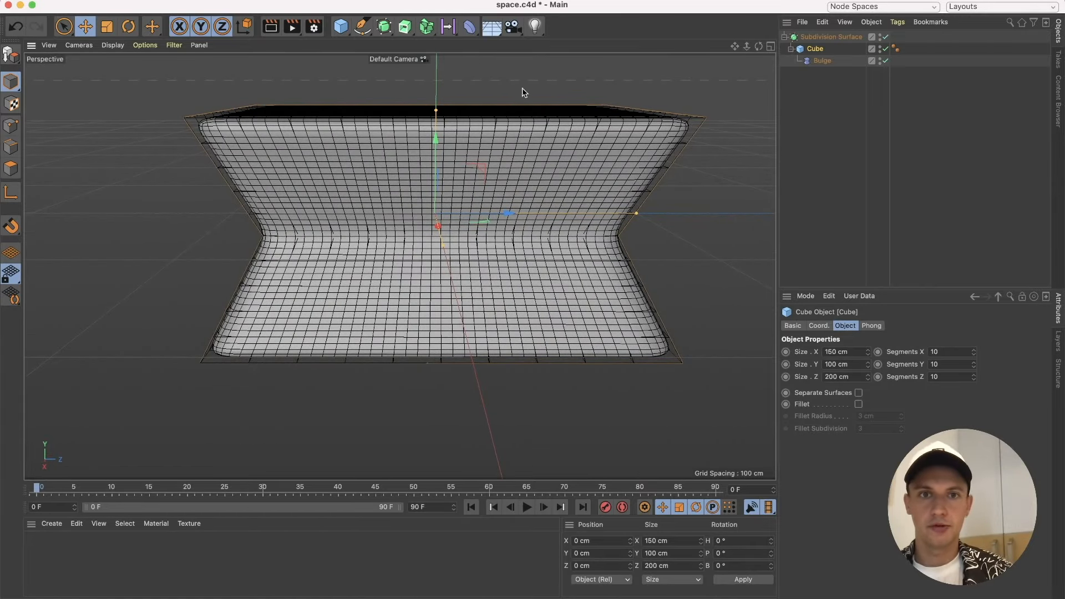
{"action": "left_click_drag", "start_coordinate": [392, 259], "coordinate": [397, 269], "text": "alt"}
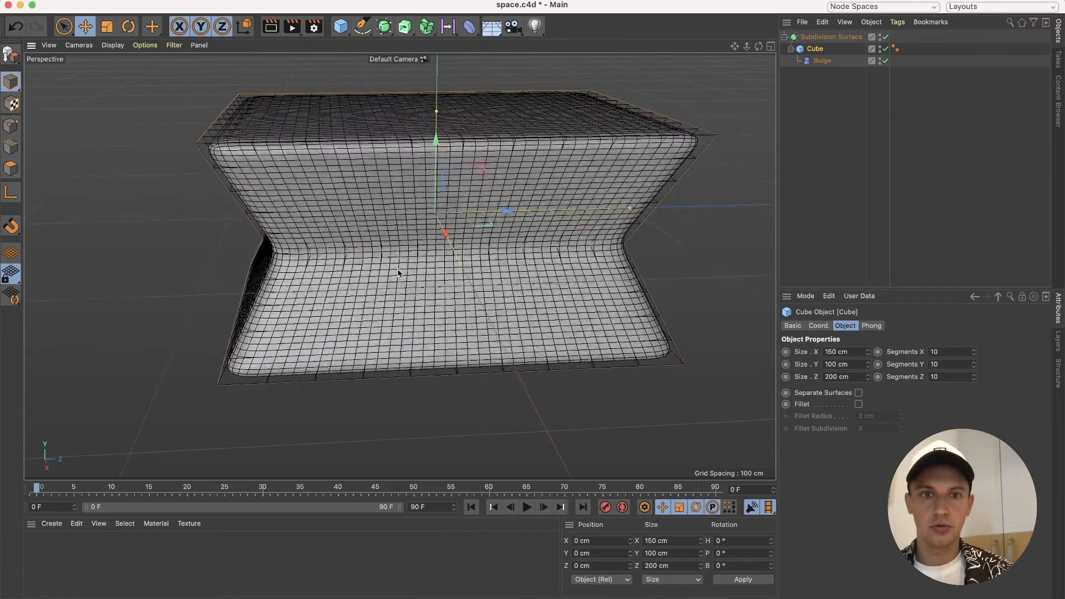
{"action": "left_click", "coordinate": [720, 255]}
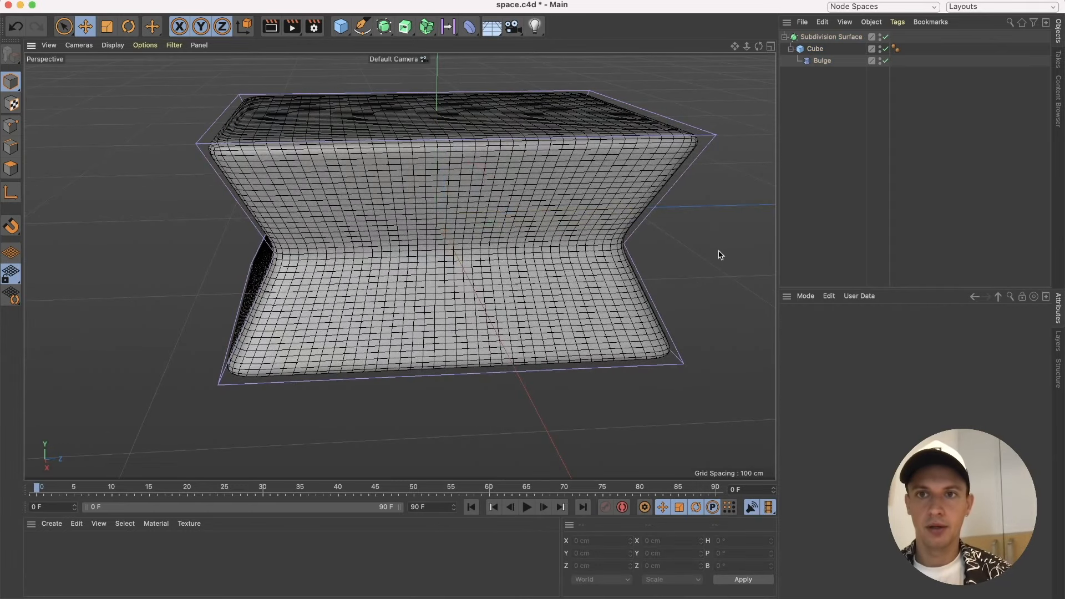
Add a Rectangle spline around the bulged cube and preview-render the viewport to check whether the spline renders.
{"action": "left_click", "coordinate": [364, 27]}
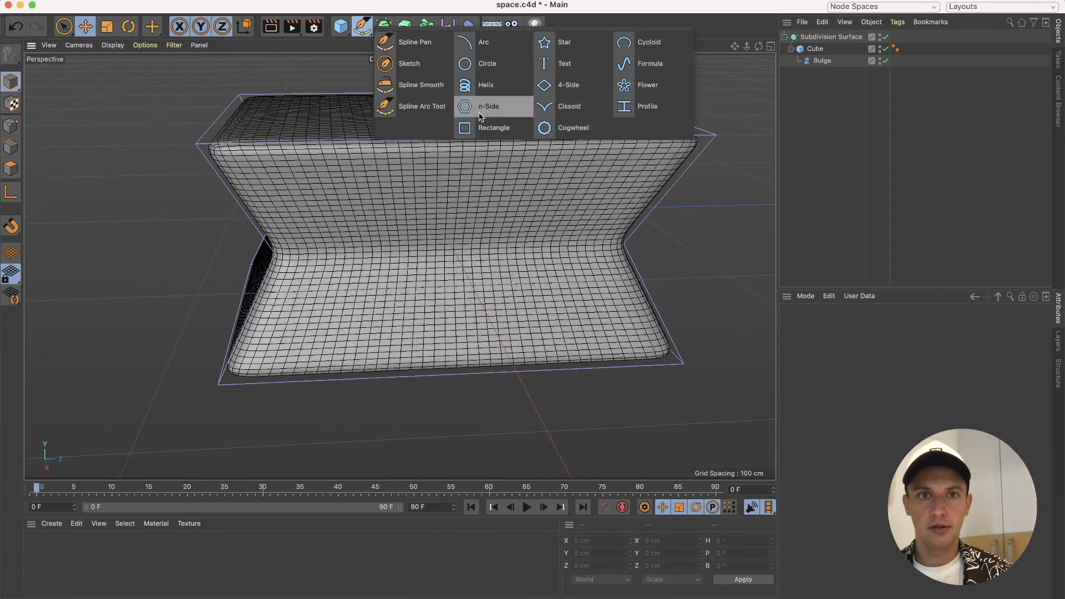
{"action": "left_click", "coordinate": [480, 129]}
{"action": "scroll", "coordinate": [520, 183], "scroll_direction": "down", "scroll_amount": 4}
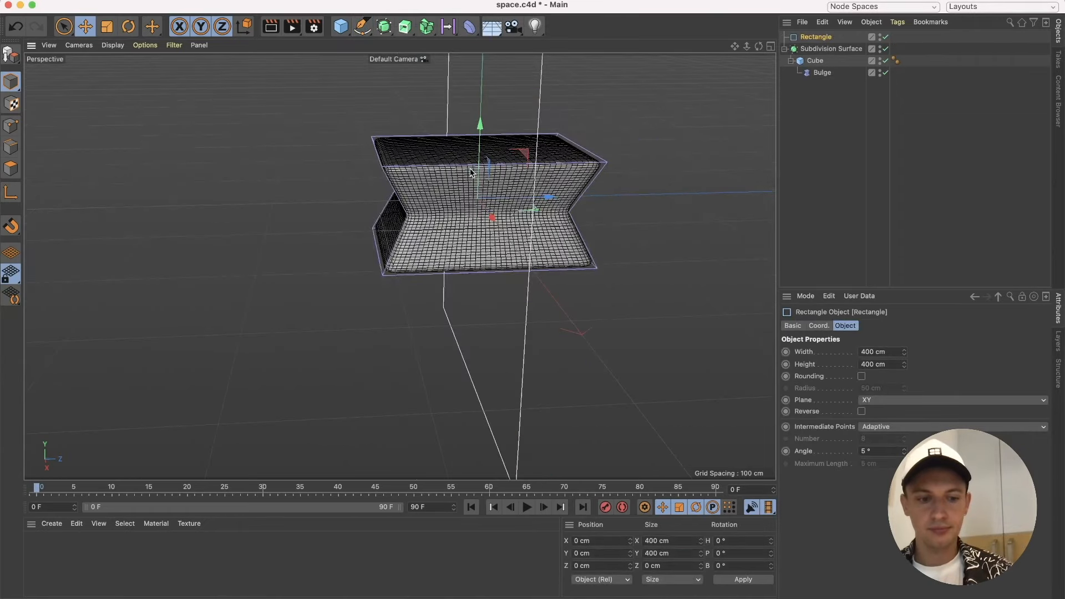
{"action": "left_click_drag", "start_coordinate": [473, 175], "coordinate": [533, 166], "text": "alt"}
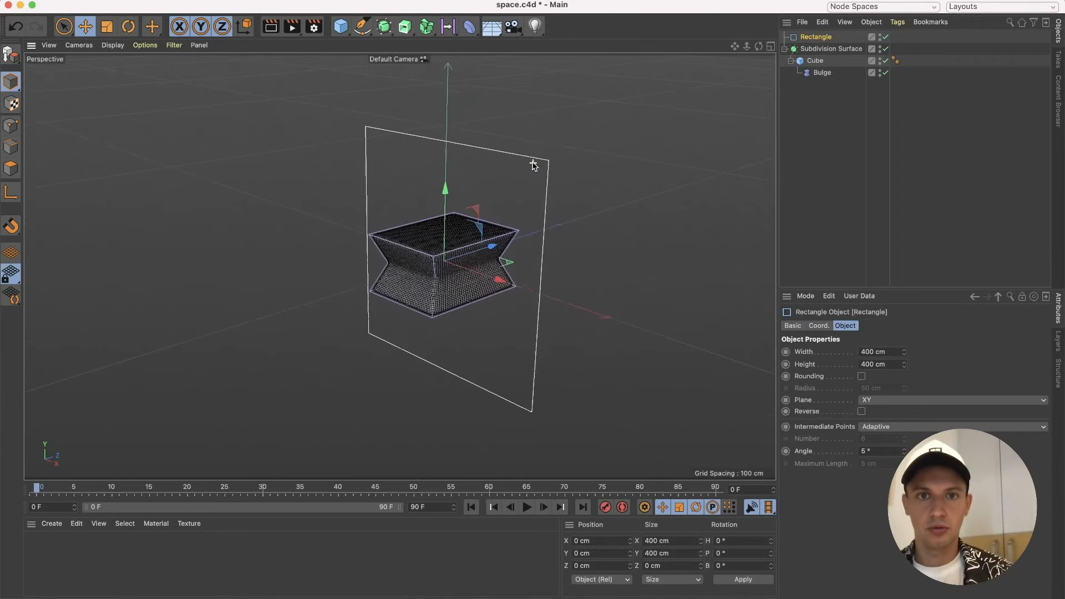
{"action": "scroll", "coordinate": [500, 207], "scroll_direction": "up", "scroll_amount": 3}
{"action": "middle_click_drag", "start_coordinate": [516, 207], "coordinate": [515, 208], "text": "alt"}
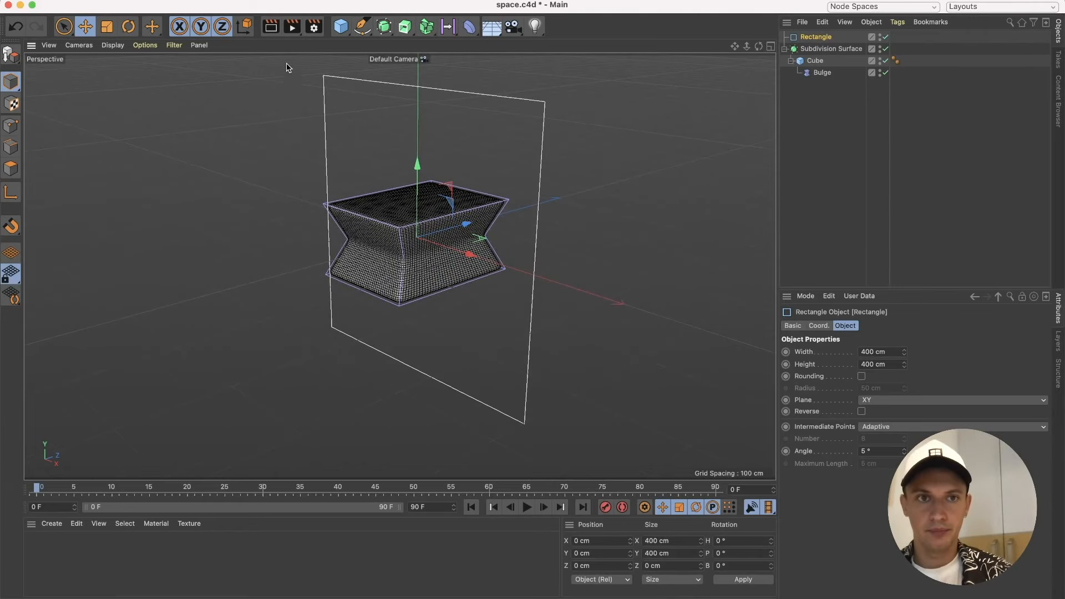
{"action": "left_click", "coordinate": [272, 27]}
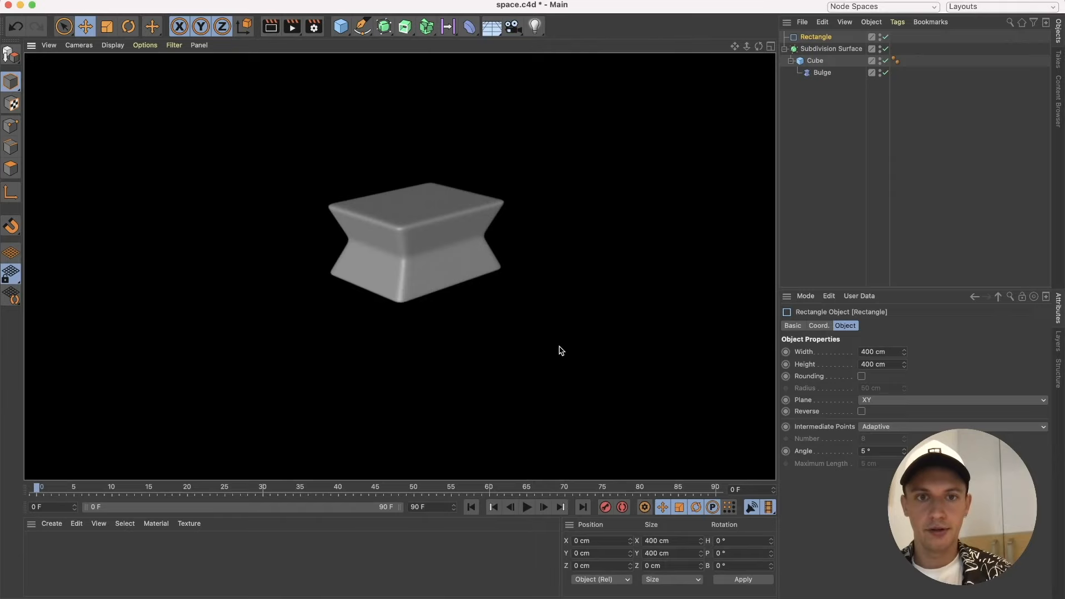
{"action": "left_click", "coordinate": [247, 165]}
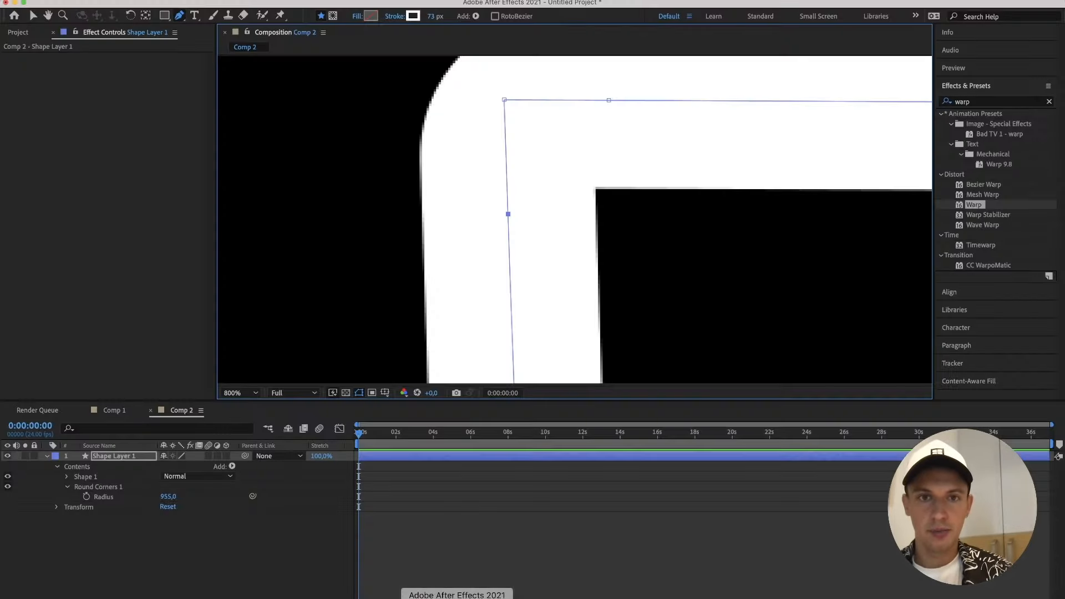
Switch to After Effects, delete the stroke from Shape 1 on Shape Layer 1 and select its bare path.
{"action": "left_click", "coordinate": [67, 476]}
{"action": "left_click", "coordinate": [98, 497]}
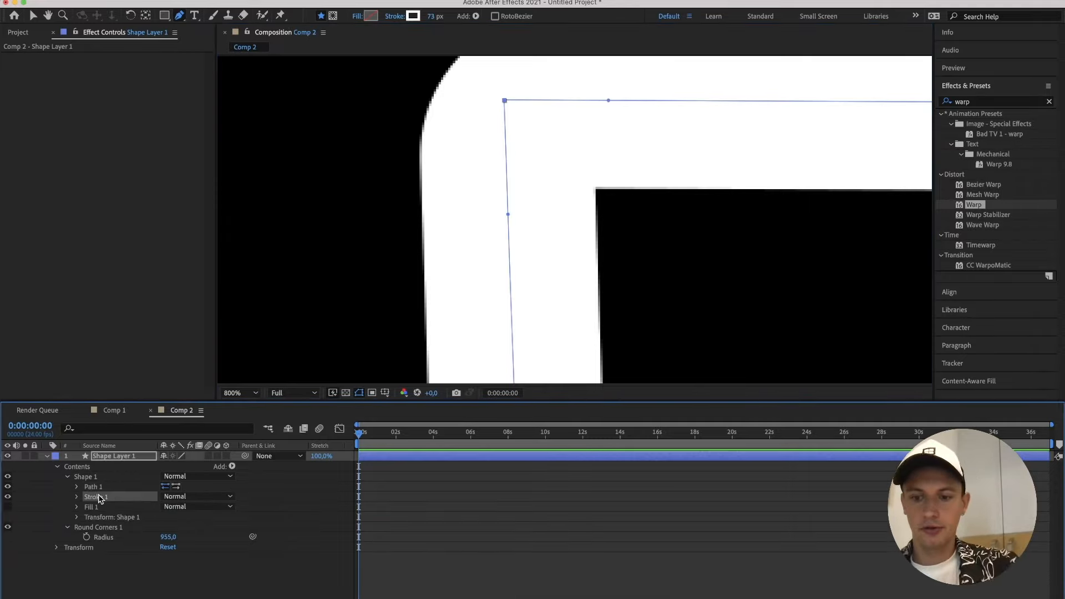
{"action": "key", "text": "Delete"}
{"action": "scroll", "coordinate": [682, 162], "scroll_direction": "down", "scroll_amount": 8}
{"action": "left_click", "coordinate": [652, 444]}
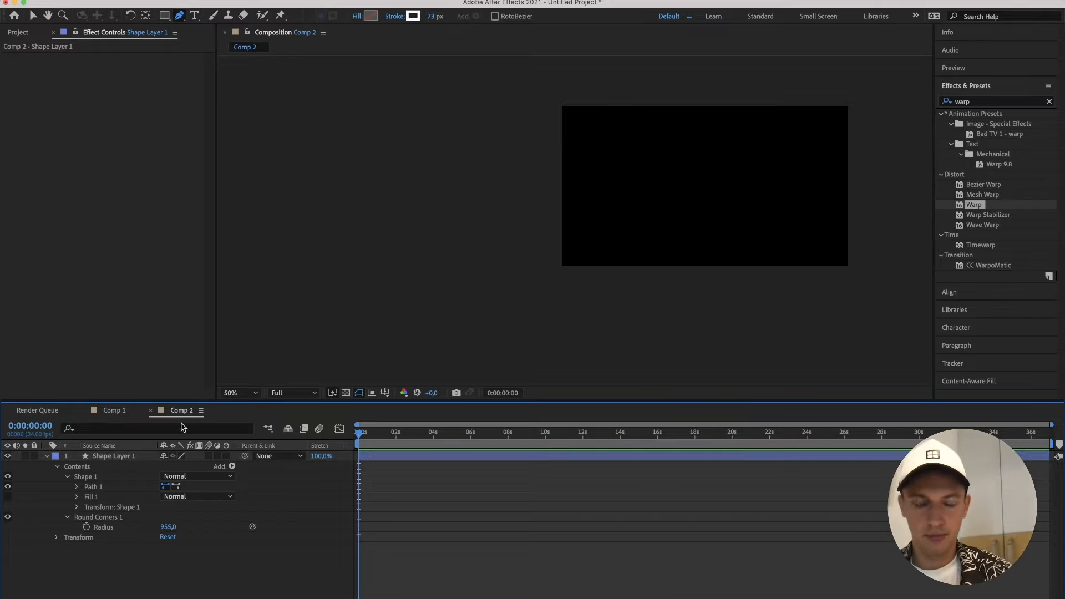
{"action": "left_click", "coordinate": [90, 487]}
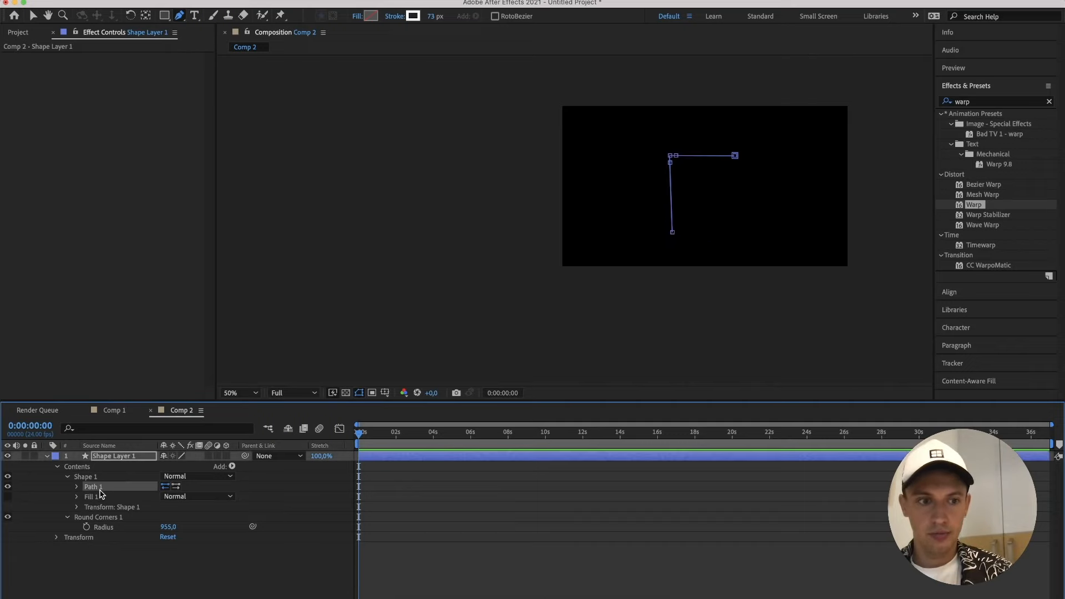
Switch to Cinema 4D and add a Circle spline and a Sweep generator to the scene.
{"action": "left_click", "coordinate": [621, 597]}
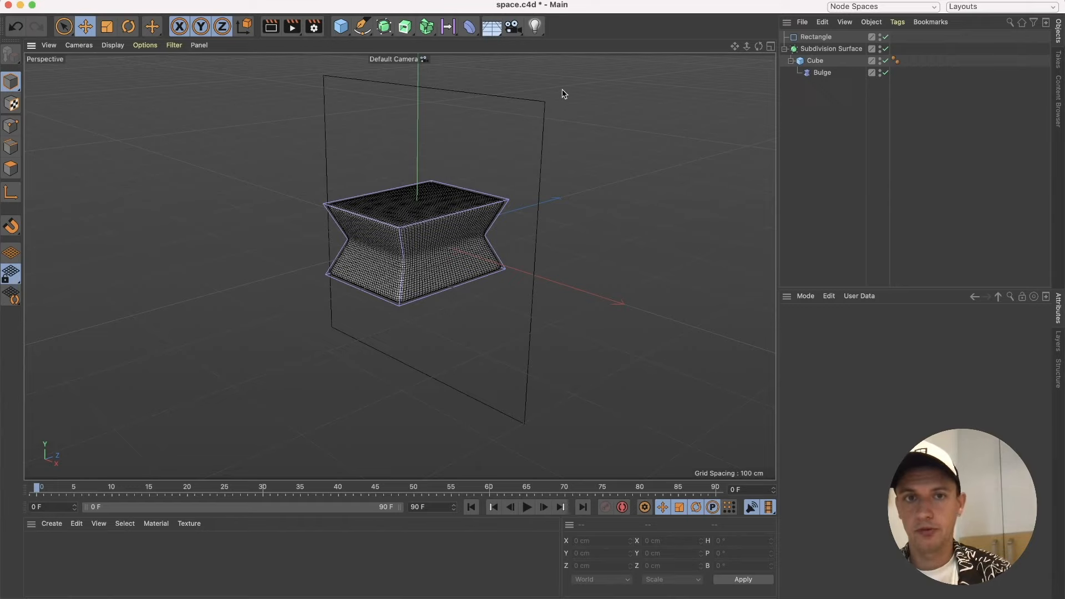
{"action": "left_click", "coordinate": [363, 26]}
{"action": "left_click", "coordinate": [488, 64]}
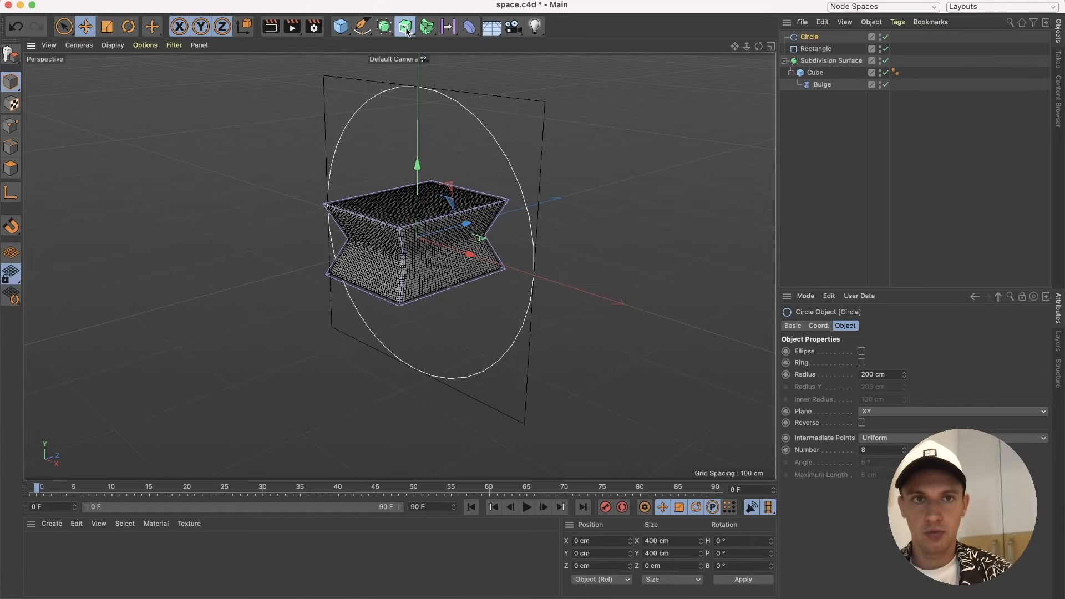
{"action": "left_click", "coordinate": [425, 29]}
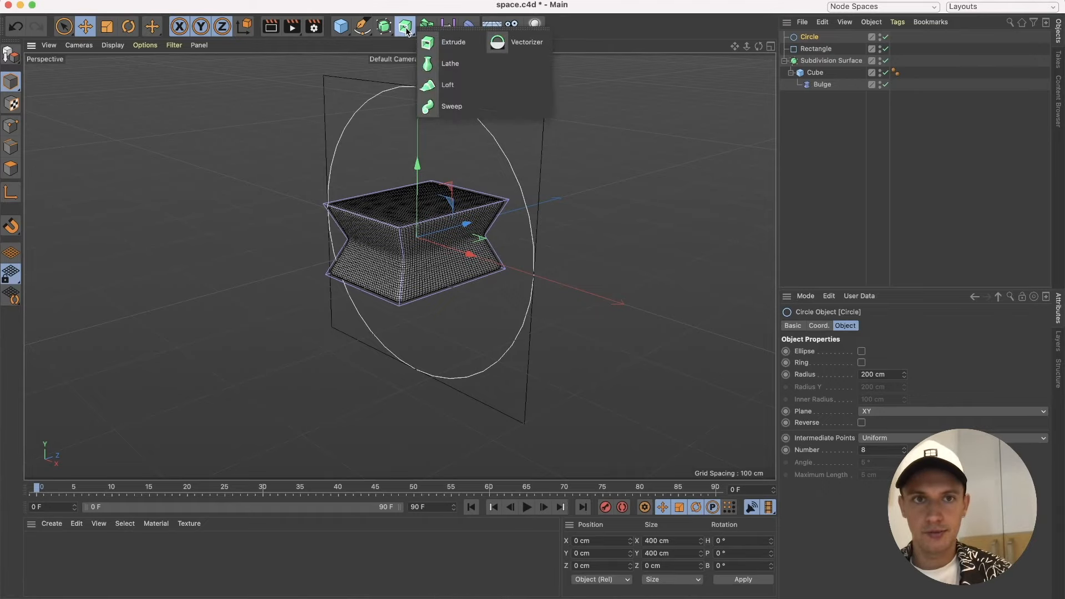
{"action": "left_click", "coordinate": [454, 106]}
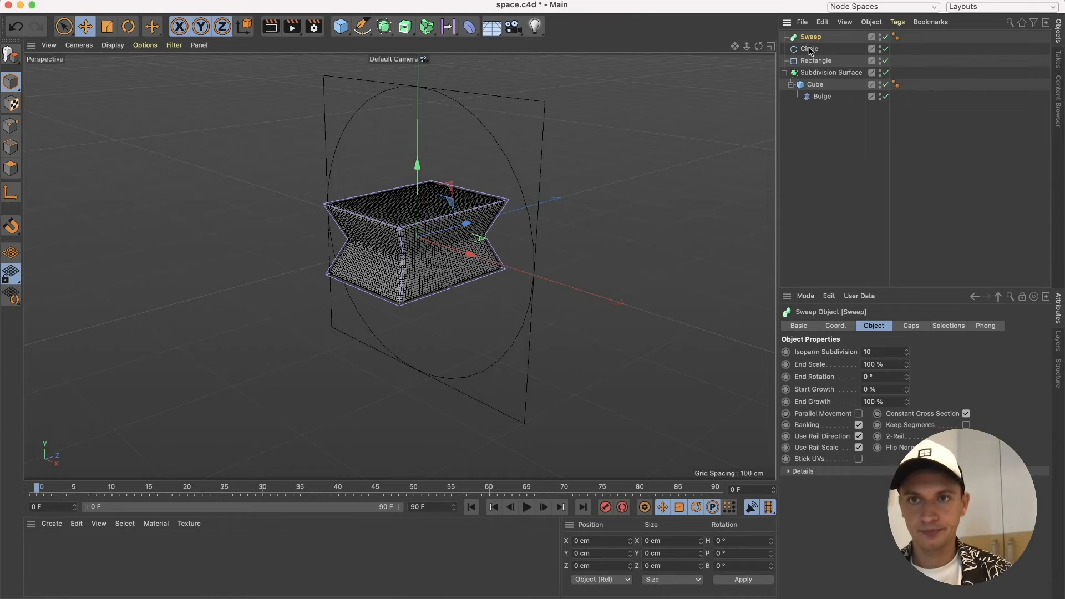
Nest the Circle and Rectangle splines inside the Sweep, with the Circle as the profile above the Rectangle path.
{"action": "left_click", "coordinate": [810, 50]}
{"action": "left_click", "coordinate": [816, 60], "text": "shift"}
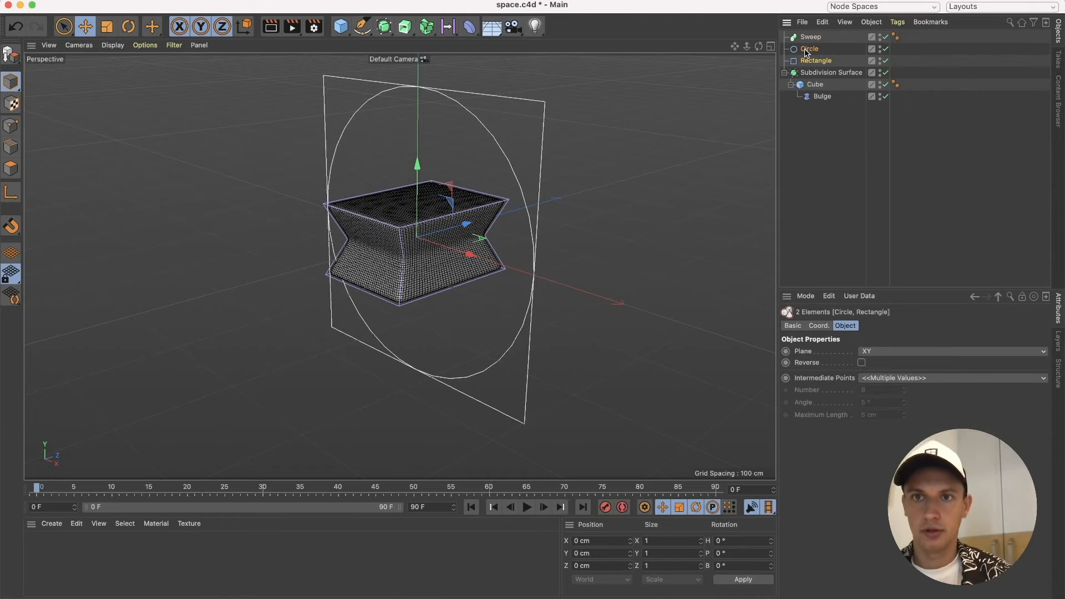
{"action": "left_click_drag", "start_coordinate": [806, 52], "coordinate": [814, 38]}
{"action": "left_click", "coordinate": [811, 38]}
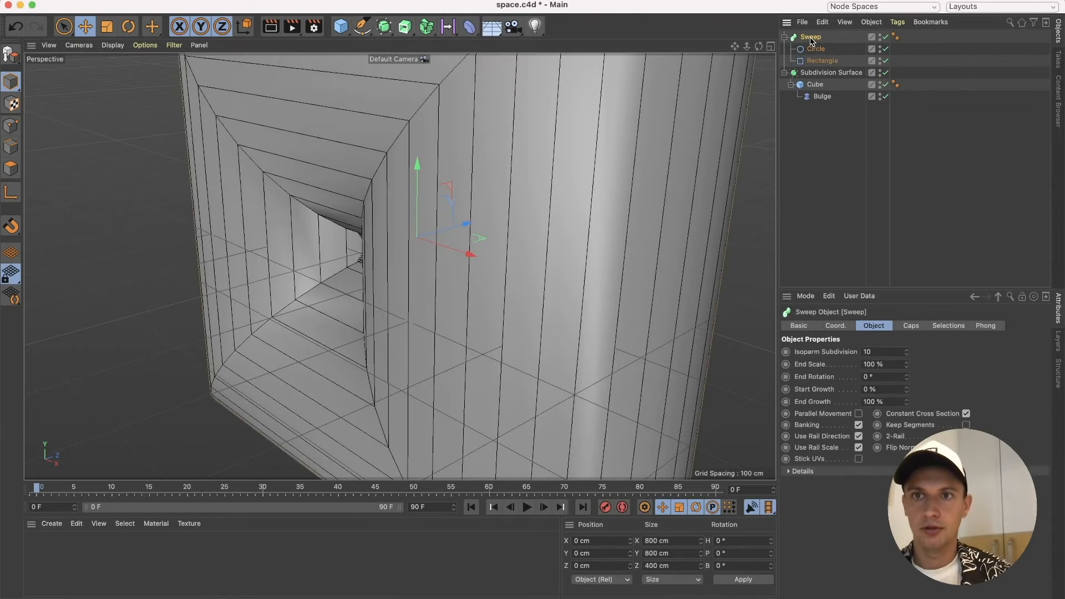
Set the radius of the Sweep's Circle profile to 20 cm.
{"action": "scroll", "coordinate": [620, 230], "scroll_direction": "down", "scroll_amount": 10}
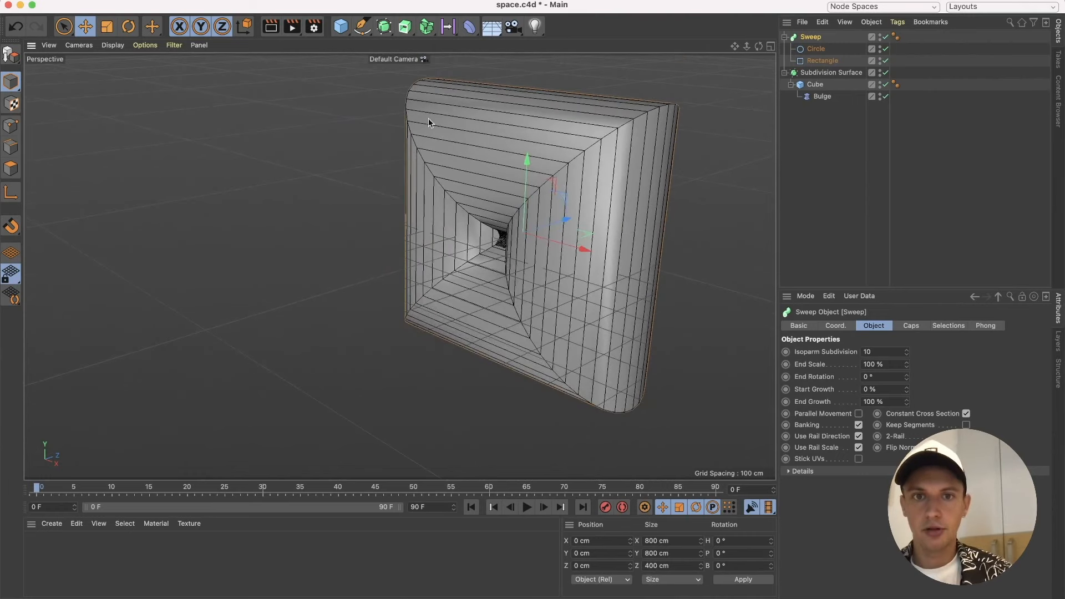
{"action": "left_click", "coordinate": [824, 51]}
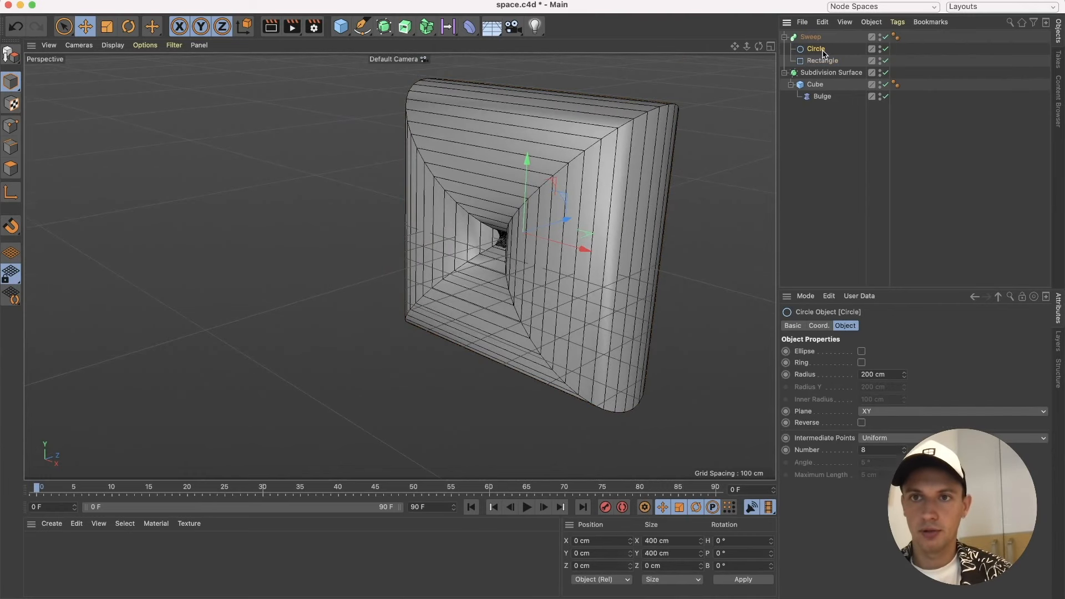
{"action": "double_click", "coordinate": [885, 374]}
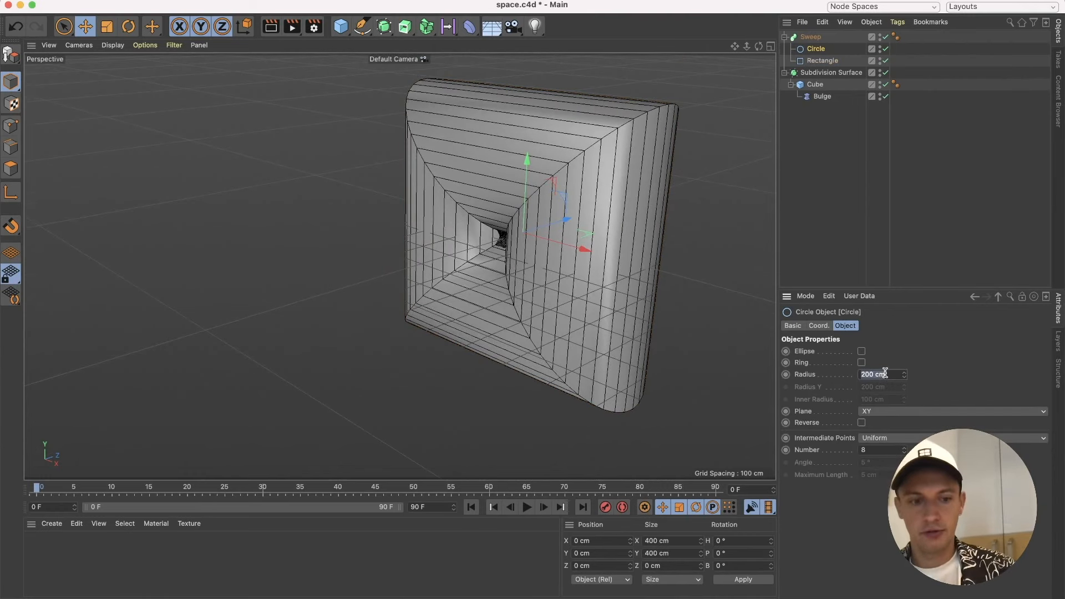
{"action": "type", "text": "20"}
{"action": "key", "text": "Return"}
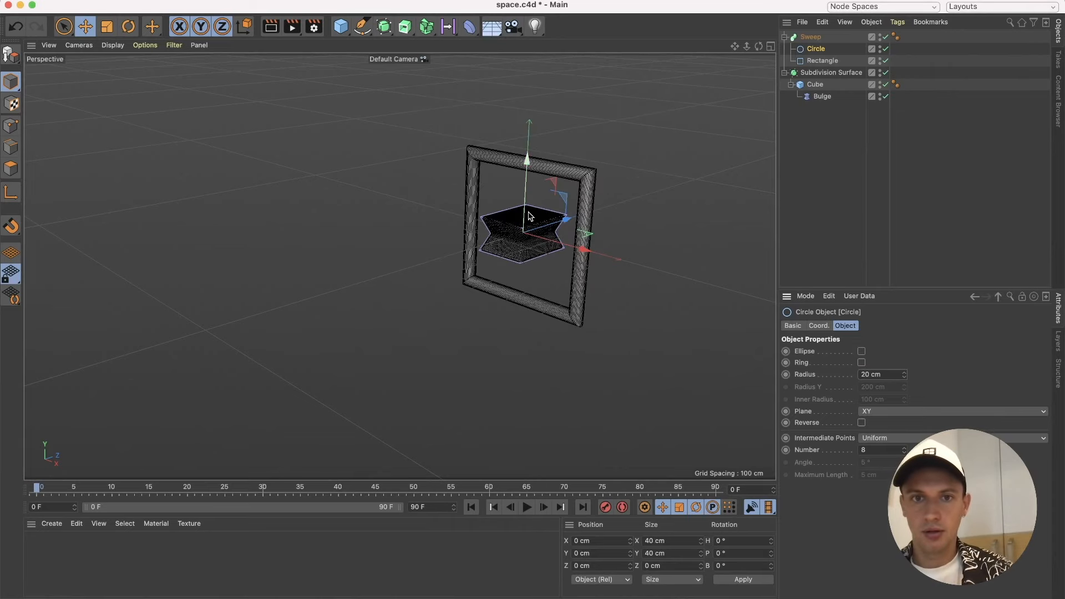
Enable Rounding on the Rectangle path so the swept frame has rounded corners.
{"action": "scroll", "coordinate": [527, 217], "scroll_direction": "up", "scroll_amount": 5}
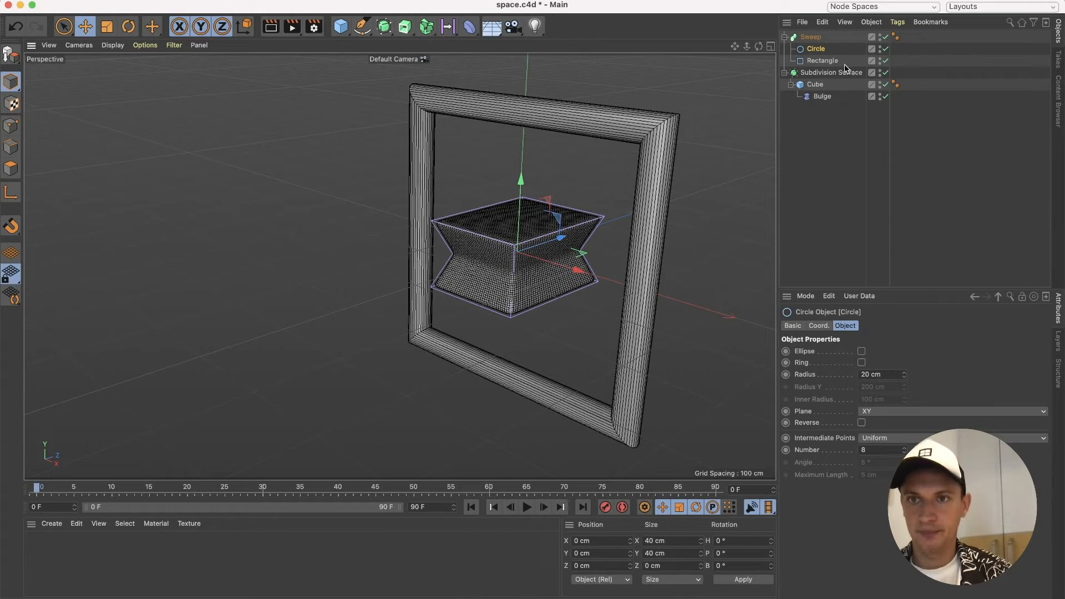
{"action": "left_click", "coordinate": [821, 62]}
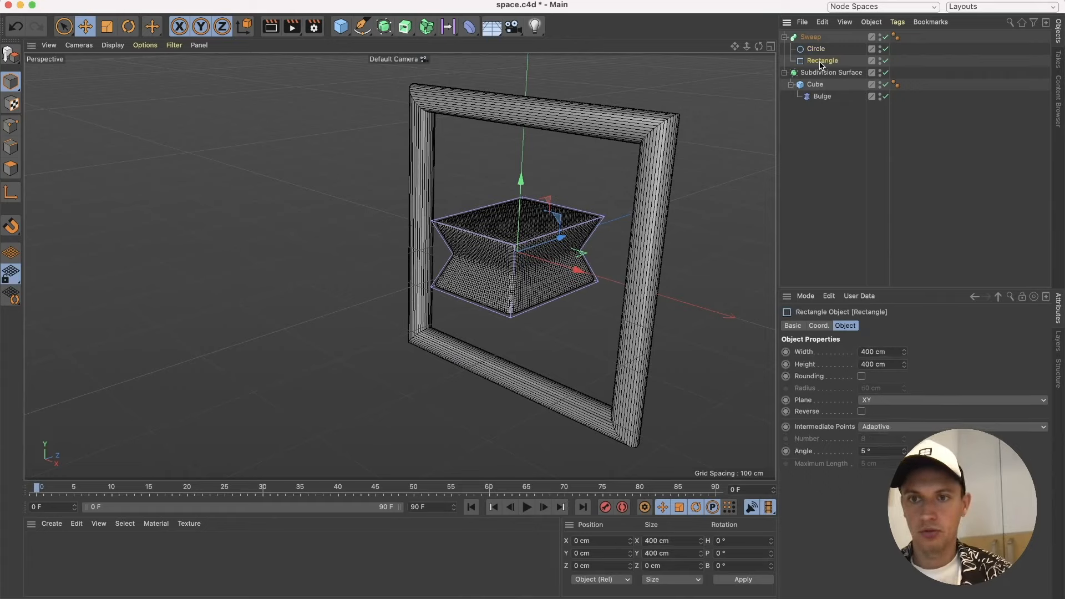
{"action": "left_click", "coordinate": [861, 376]}
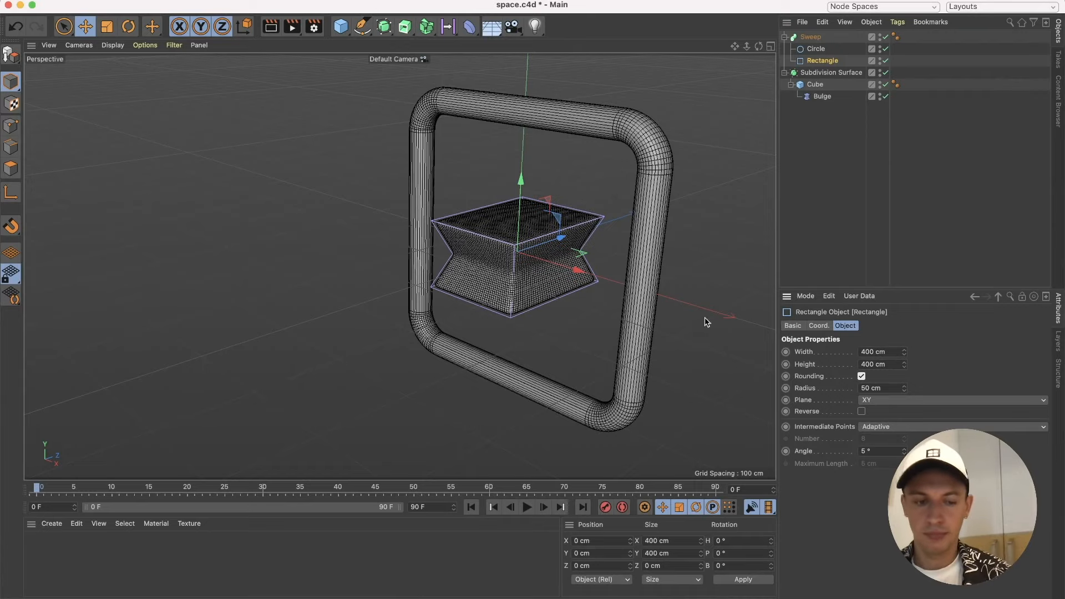
Rotate the Sweep frame -90° around its X axis so it lies horizontally around the cube.
{"action": "mouse_move", "coordinate": [606, 283]}
{"action": "left_mouse_down", "text": "alt"}
{"action": "mouse_move", "coordinate": [546, 291]}
{"action": "mouse_move", "coordinate": [604, 314]}
{"action": "mouse_move", "coordinate": [624, 288]}
{"action": "left_mouse_up", "text": "alt"}
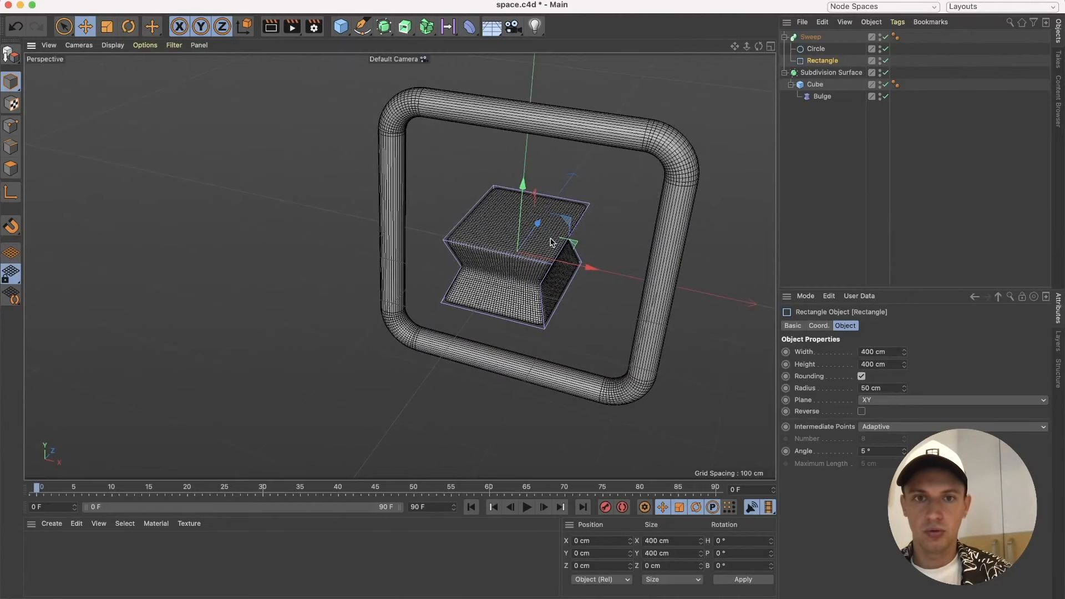
{"action": "left_click", "coordinate": [810, 37]}
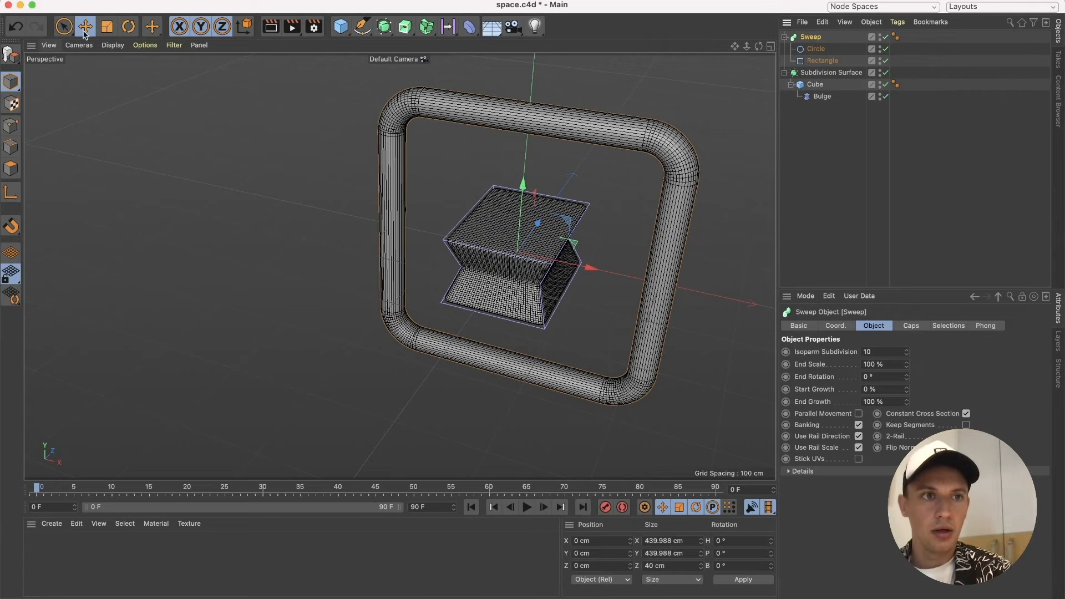
{"action": "left_click", "coordinate": [128, 26]}
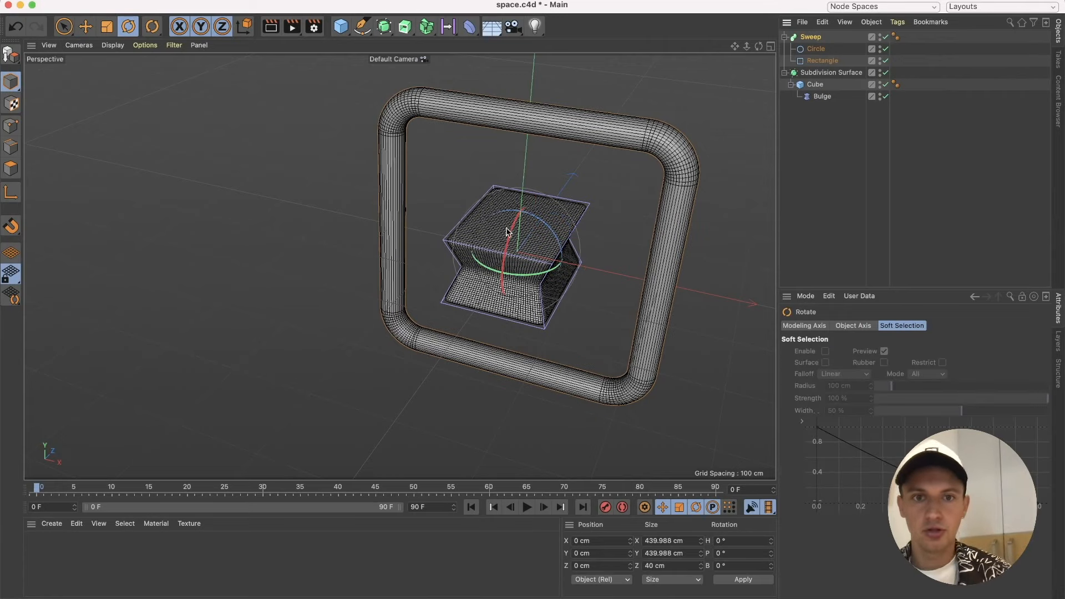
{"action": "left_click_drag", "start_coordinate": [511, 230], "coordinate": [552, 167]}
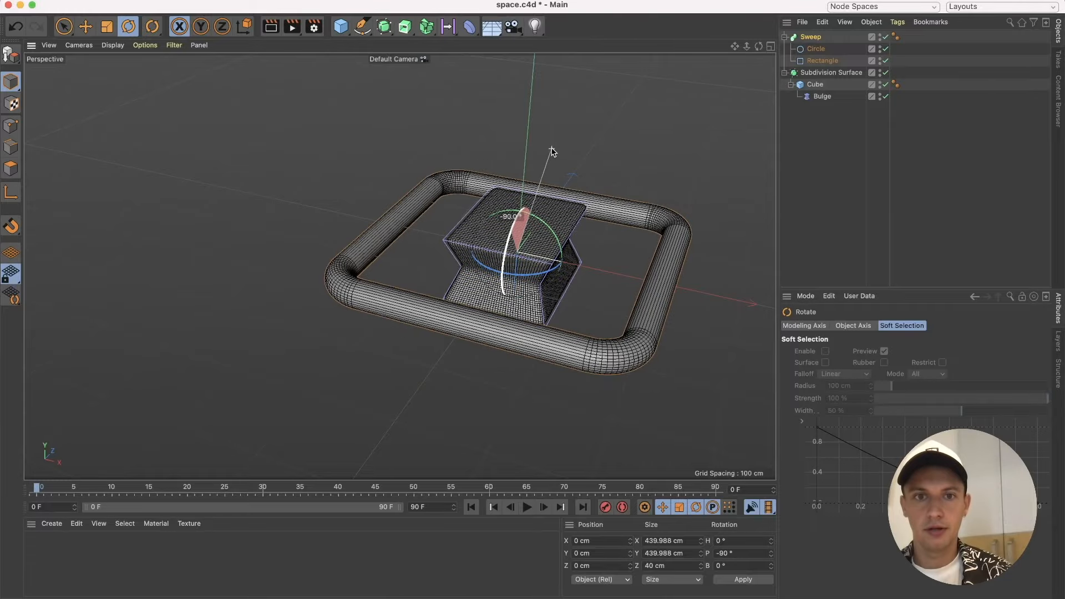
Resize the Rectangle path to 200 cm wide and 176 cm high.
{"action": "scroll", "coordinate": [532, 264], "scroll_direction": "up", "scroll_amount": 3}
{"action": "left_click_drag", "start_coordinate": [531, 263], "coordinate": [557, 309], "text": "alt"}
{"action": "scroll", "coordinate": [562, 294], "scroll_direction": "down", "scroll_amount": 3}
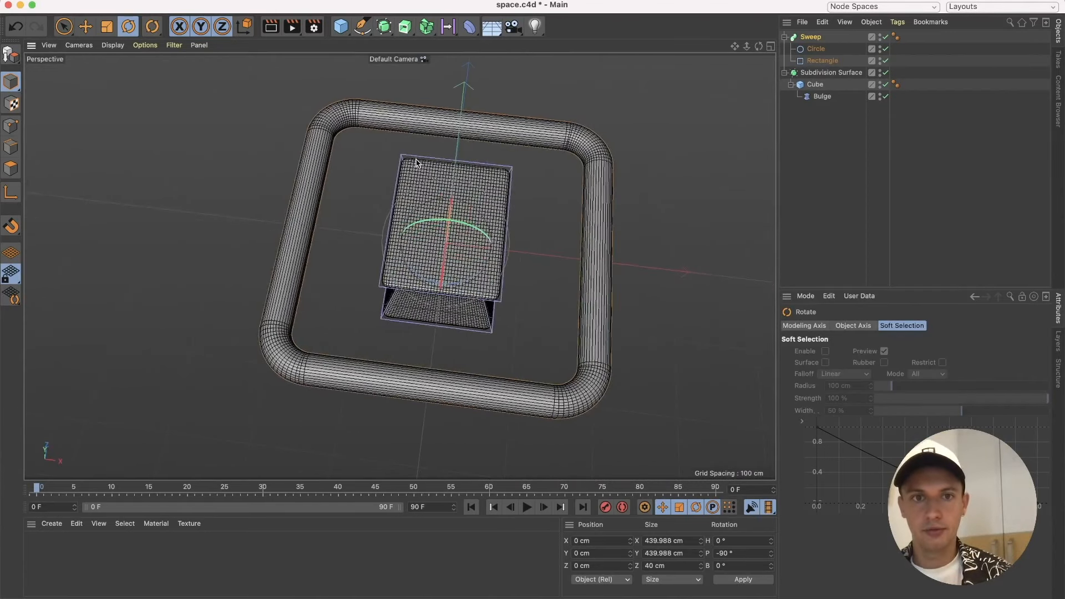
{"action": "left_click", "coordinate": [821, 60]}
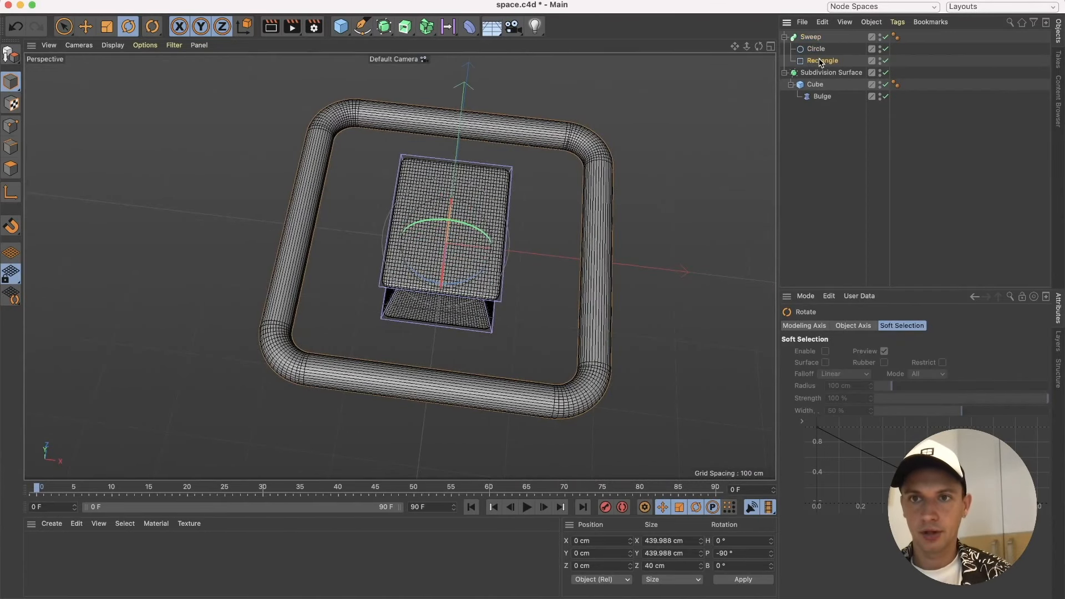
{"action": "left_click", "coordinate": [876, 352]}
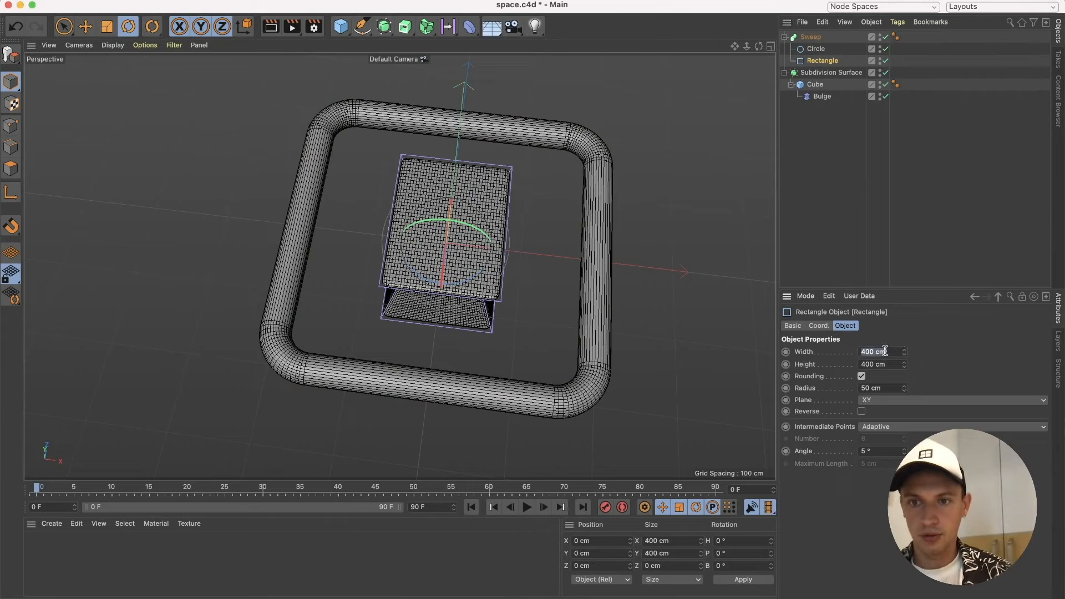
{"action": "type", "text": "200"}
{"action": "key", "text": "Return"}
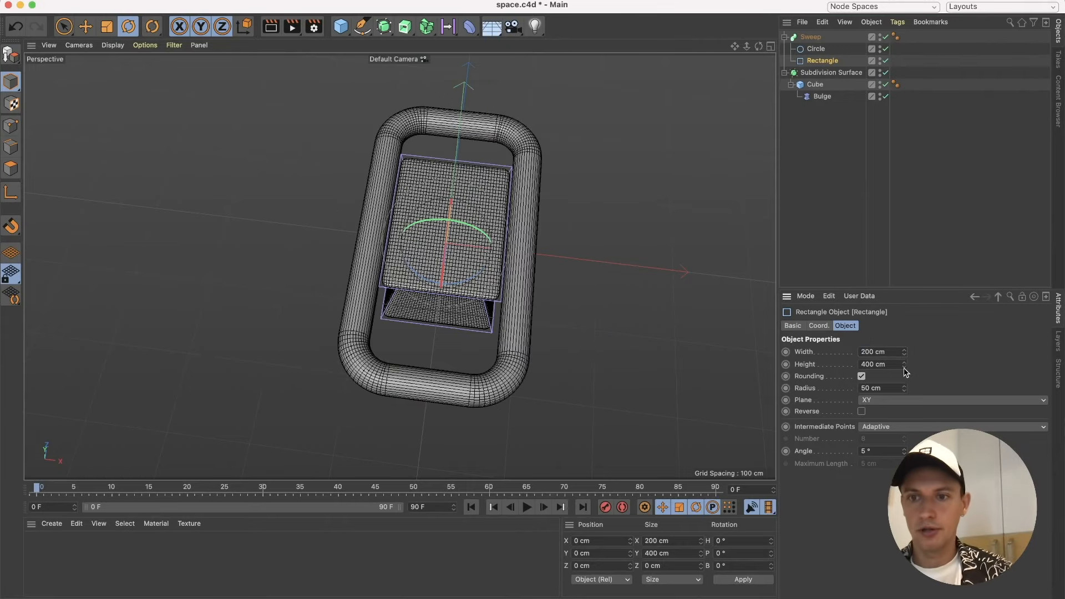
{"action": "left_click_drag", "start_coordinate": [899, 363], "coordinate": [904, 364]}
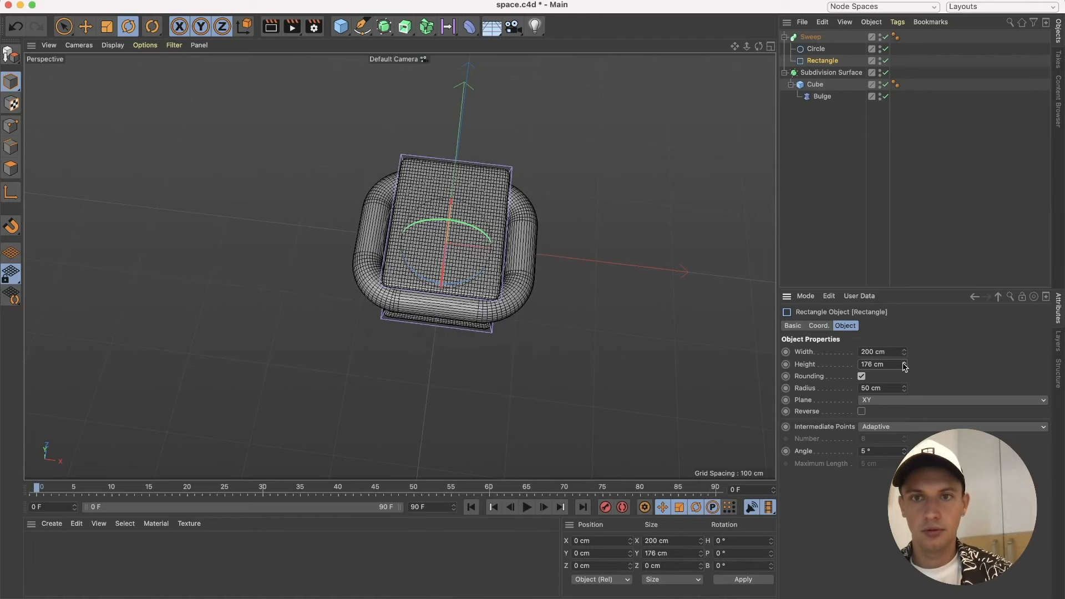
Set the Circle profile's radius to 2 cm to make the swept frame thin.
{"action": "left_click", "coordinate": [824, 49]}
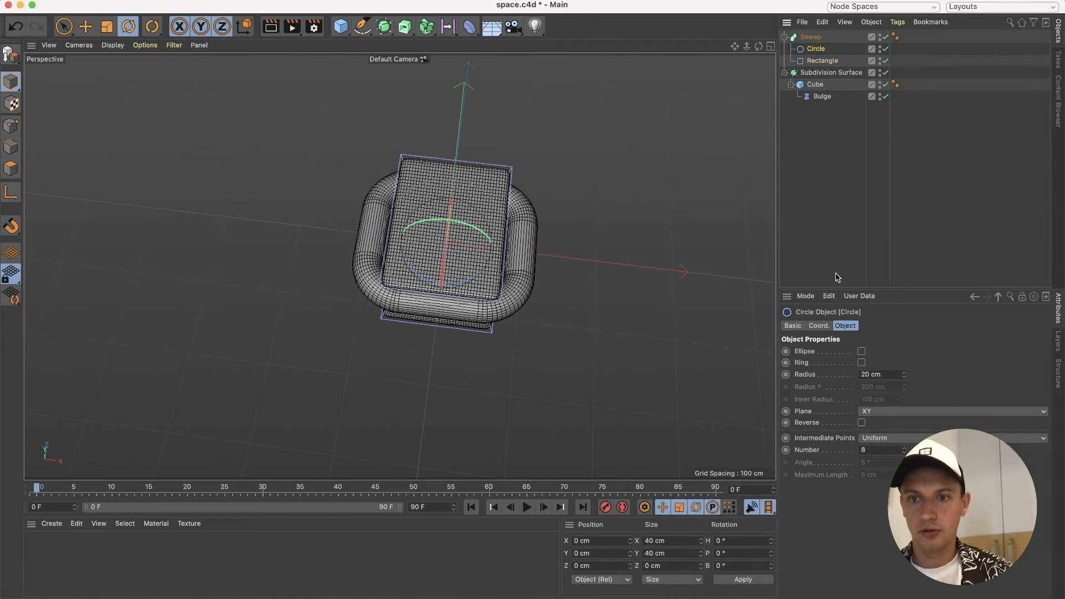
{"action": "double_click", "coordinate": [875, 374]}
{"action": "type", "text": "2"}
{"action": "key", "text": "Return"}
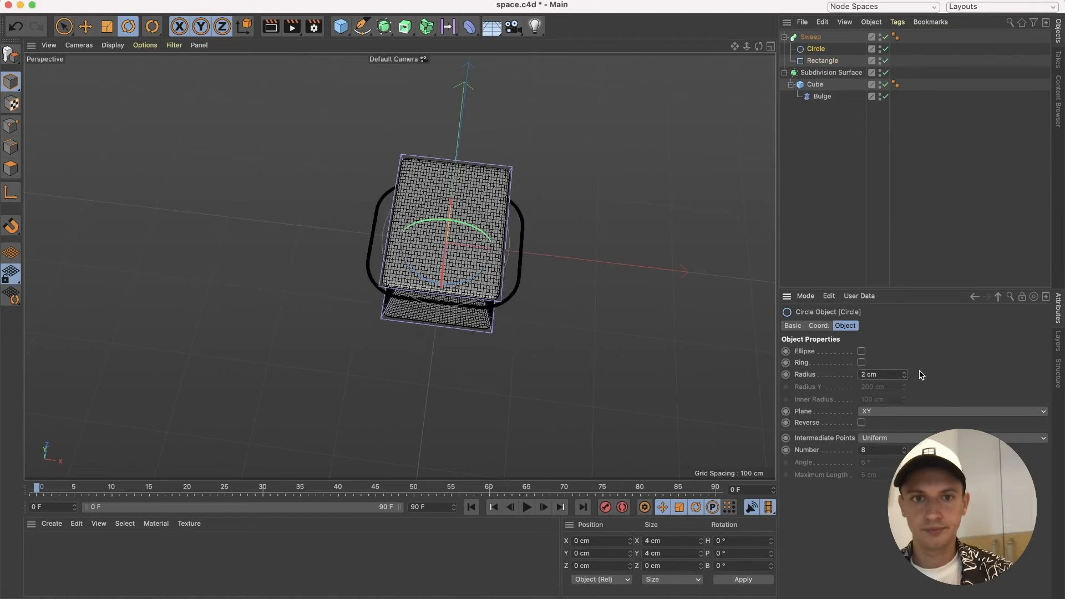
Set the Rectangle path's corner rounding radius to 2 cm.
{"action": "left_click_drag", "start_coordinate": [393, 285], "coordinate": [347, 278], "text": "alt"}
{"action": "left_click", "coordinate": [822, 61]}
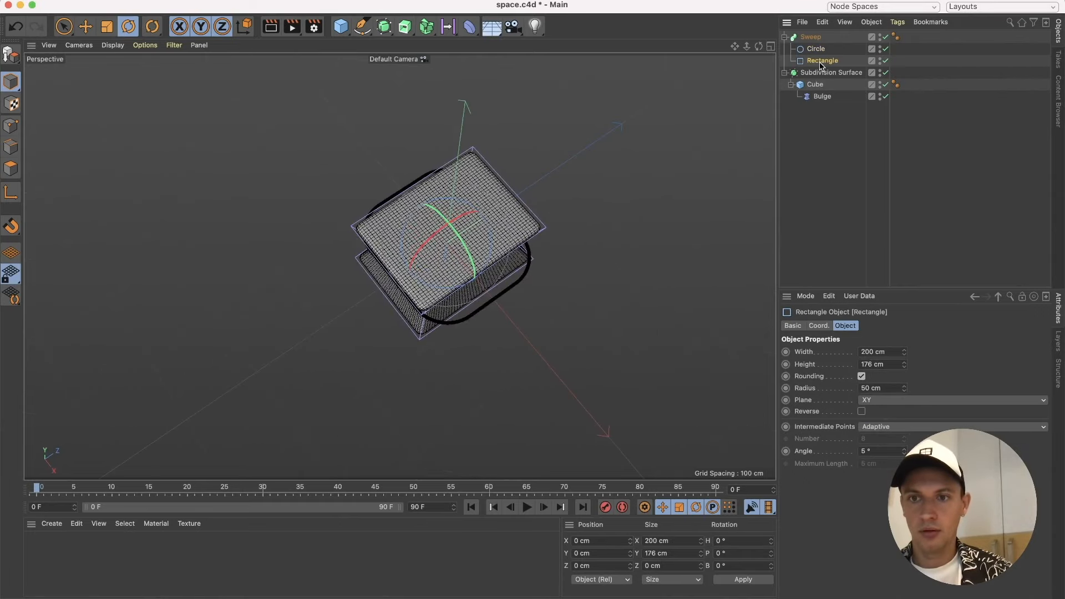
{"action": "double_click", "coordinate": [893, 388]}
{"action": "type", "text": "2"}
{"action": "key", "text": "Return"}
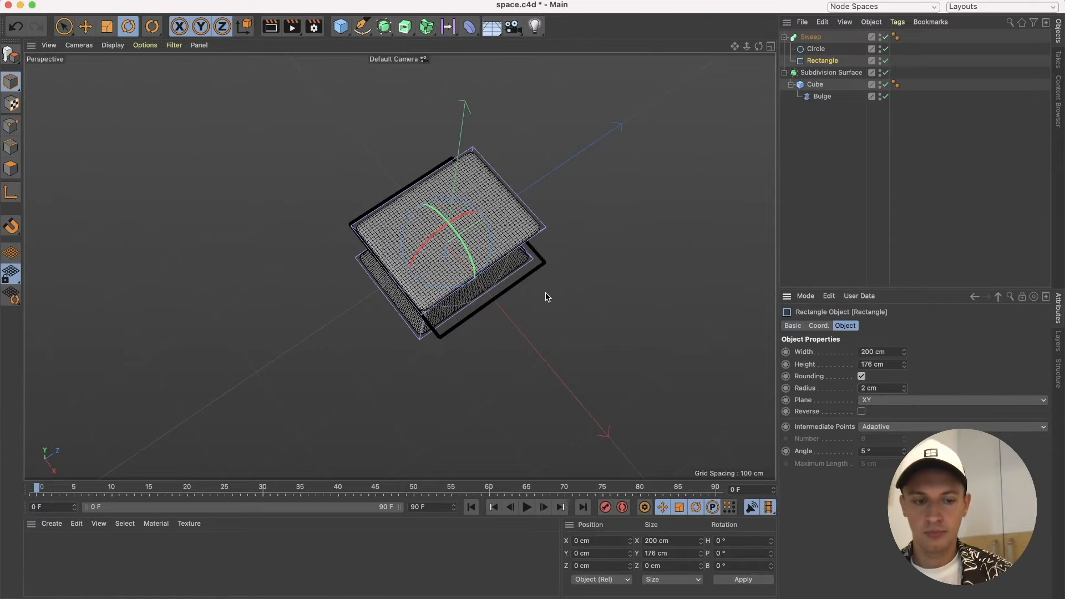
Move the Rectangle path up to the cube's top edge, at about -50.6 cm on its Z axis.
{"action": "left_click_drag", "start_coordinate": [501, 311], "coordinate": [389, 260], "text": "alt"}
{"action": "left_click", "coordinate": [86, 26]}
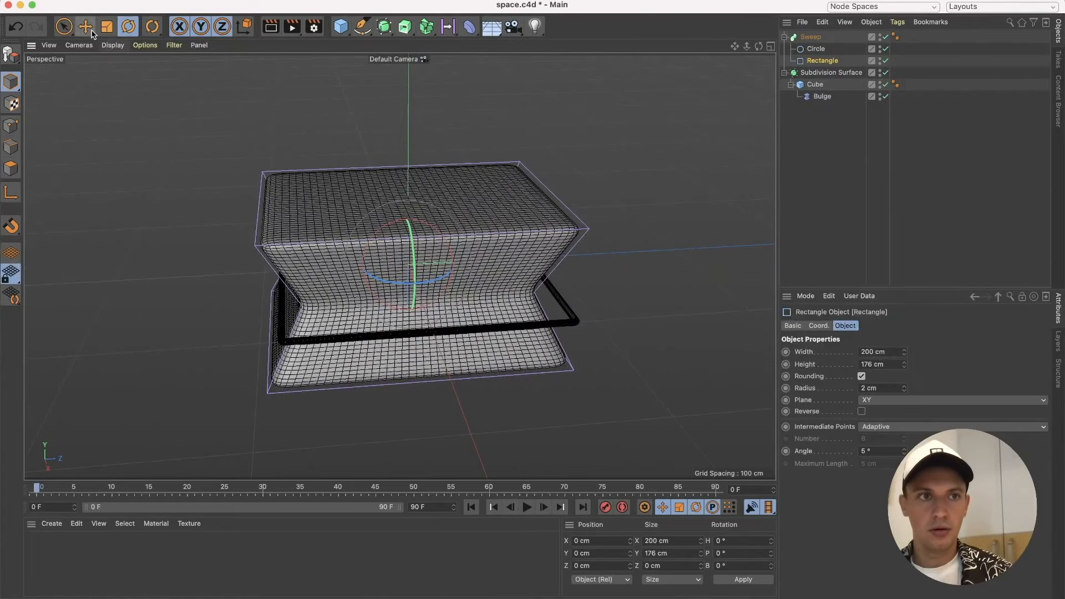
{"action": "mouse_move", "coordinate": [408, 330]}
{"action": "left_mouse_down"}
{"action": "mouse_move", "coordinate": [407, 237]}
{"action": "mouse_move", "coordinate": [404, 355]}
{"action": "mouse_move", "coordinate": [396, 328]}
{"action": "left_mouse_up"}
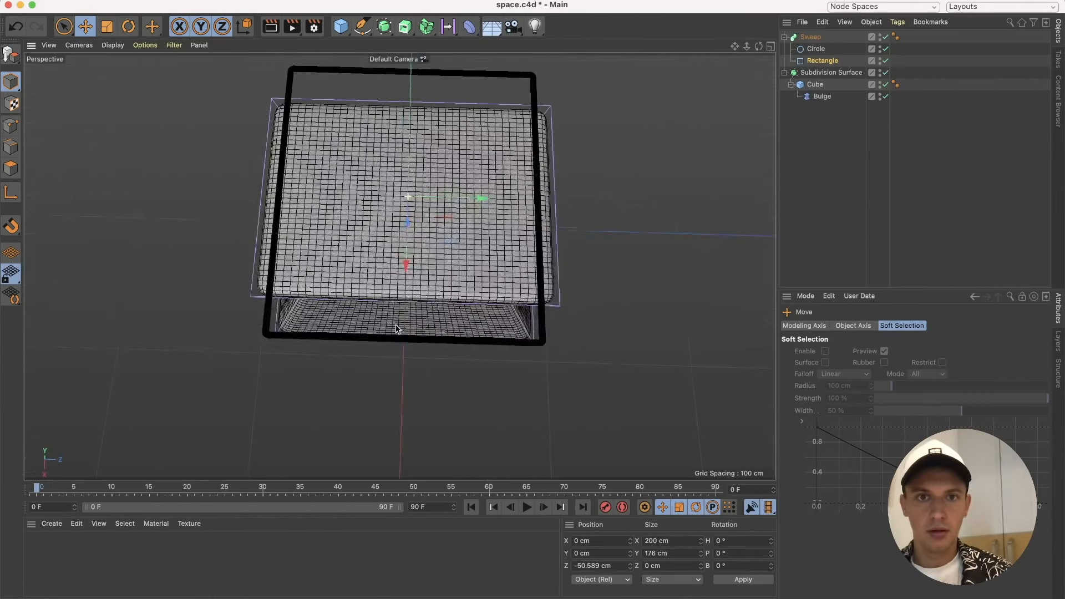
In the front view, set the Rectangle path's width to 150 cm to match the cube's top.
{"action": "left_click", "coordinate": [93, 46]}
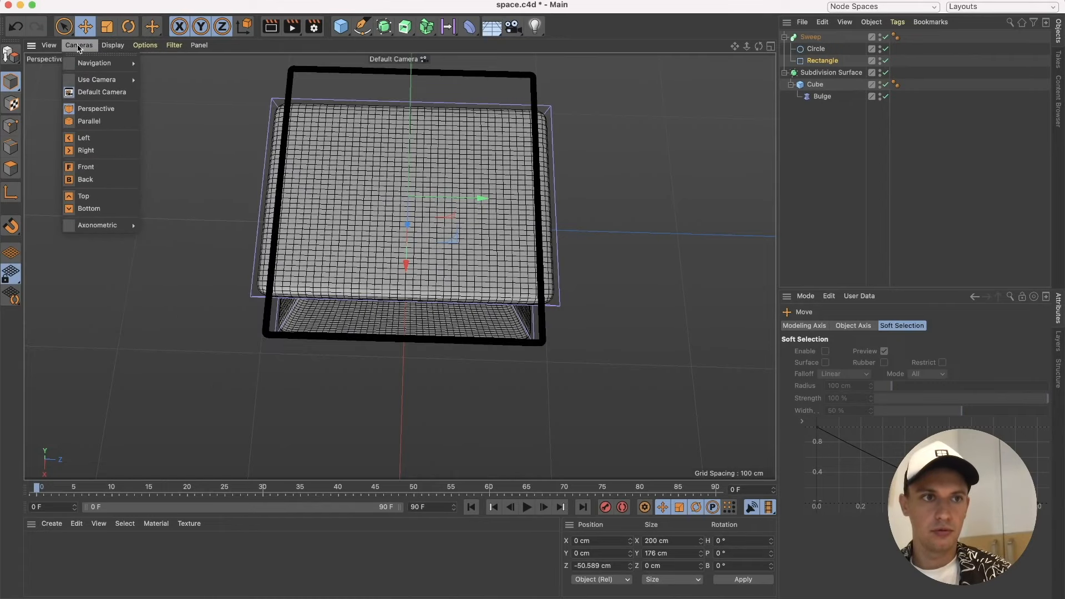
{"action": "left_click", "coordinate": [91, 169]}
{"action": "scroll", "coordinate": [356, 242], "scroll_direction": "up", "scroll_amount": 5}
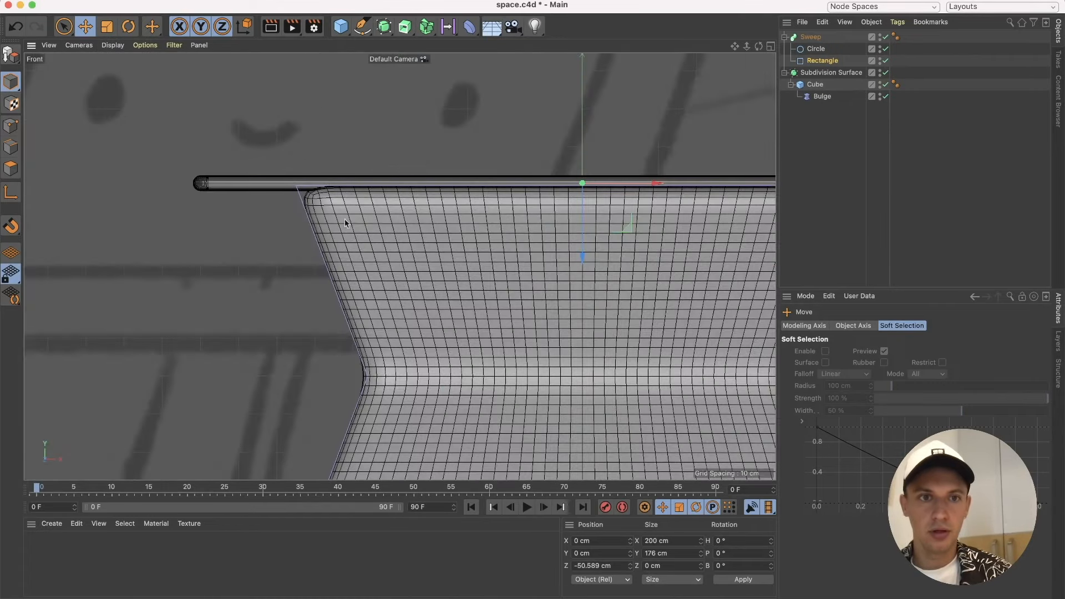
{"action": "scroll", "coordinate": [526, 201], "scroll_direction": "down", "scroll_amount": 6}
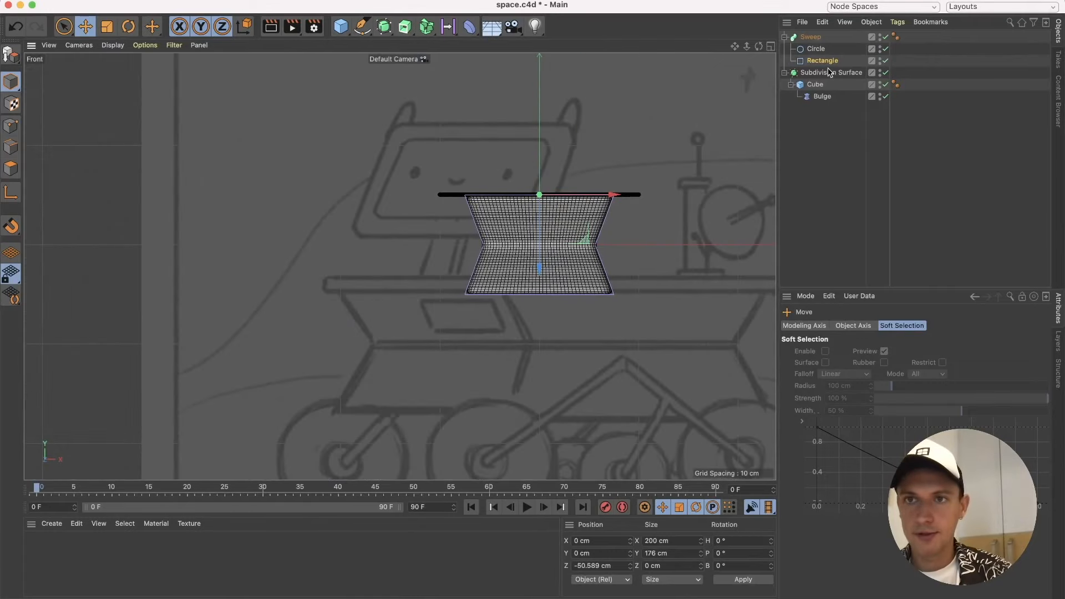
{"action": "left_click", "coordinate": [826, 62]}
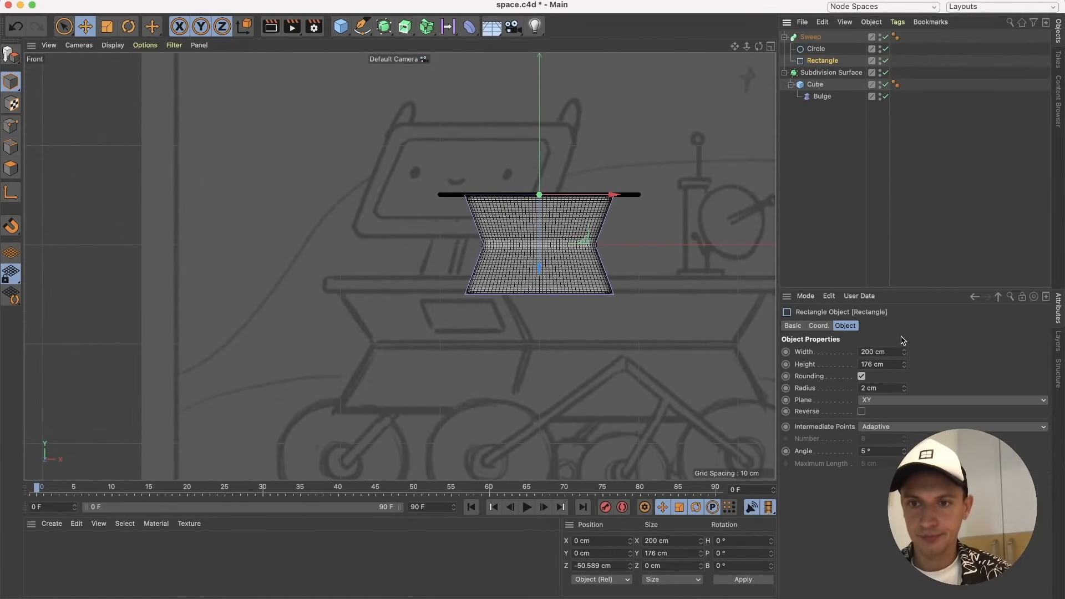
{"action": "left_click_drag", "start_coordinate": [904, 352], "coordinate": [887, 353]}
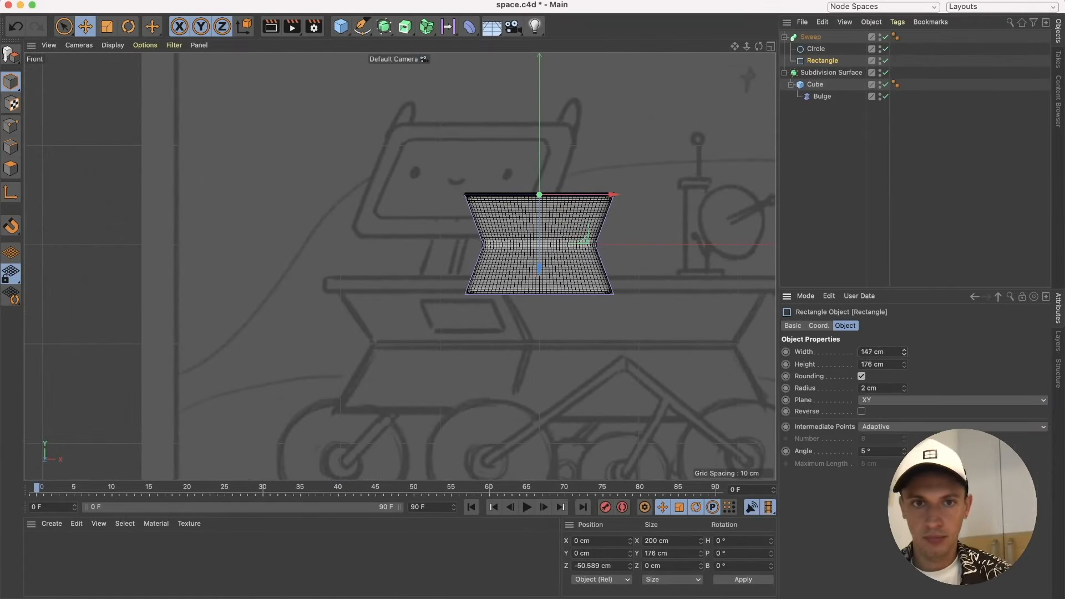
{"action": "double_click", "coordinate": [895, 352]}
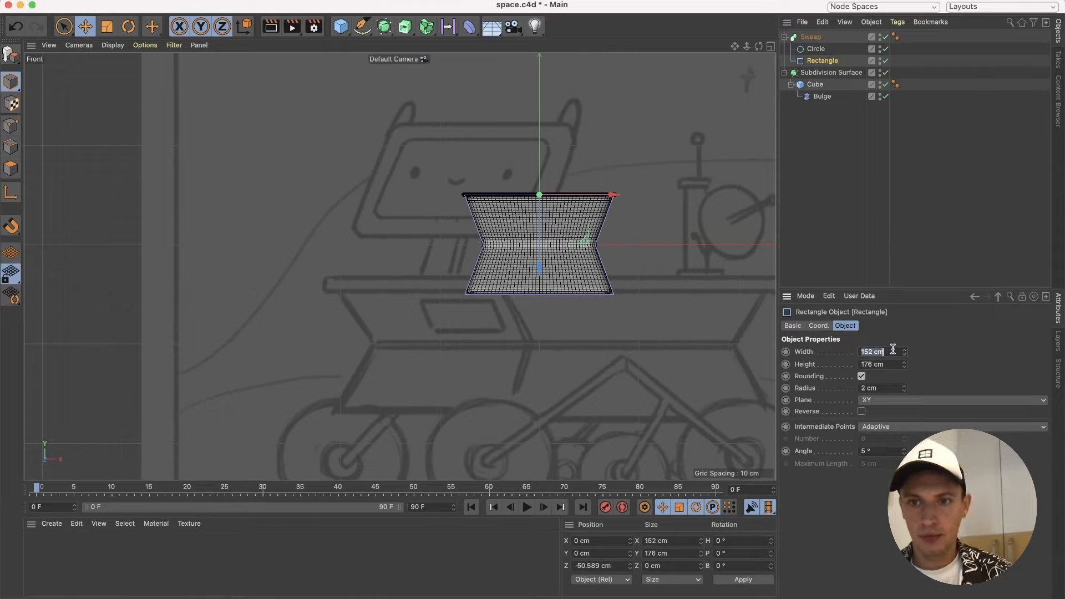
{"action": "type", "text": "150"}
{"action": "key", "text": "Return"}
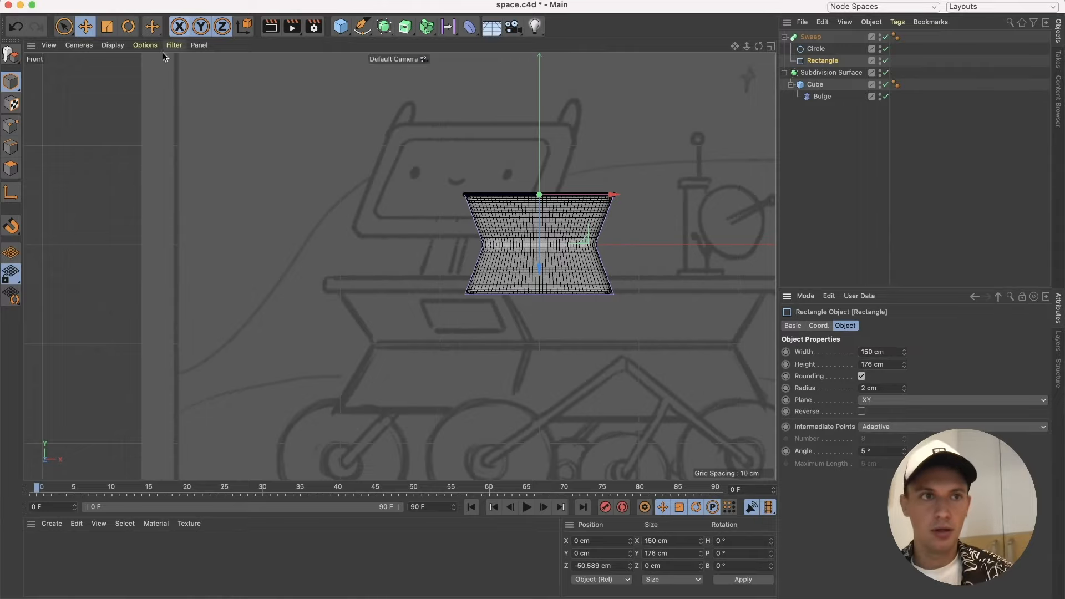
In the top view, set the Rectangle path's height to 192 cm so the frame follows the cube's outline.
{"action": "left_click", "coordinate": [78, 46]}
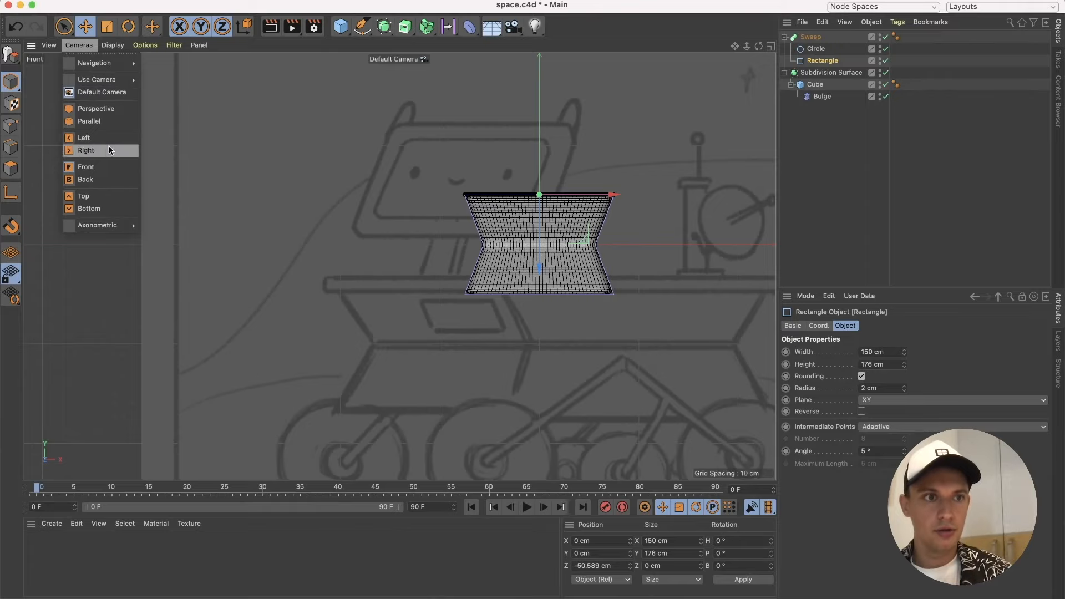
{"action": "left_click", "coordinate": [111, 197]}
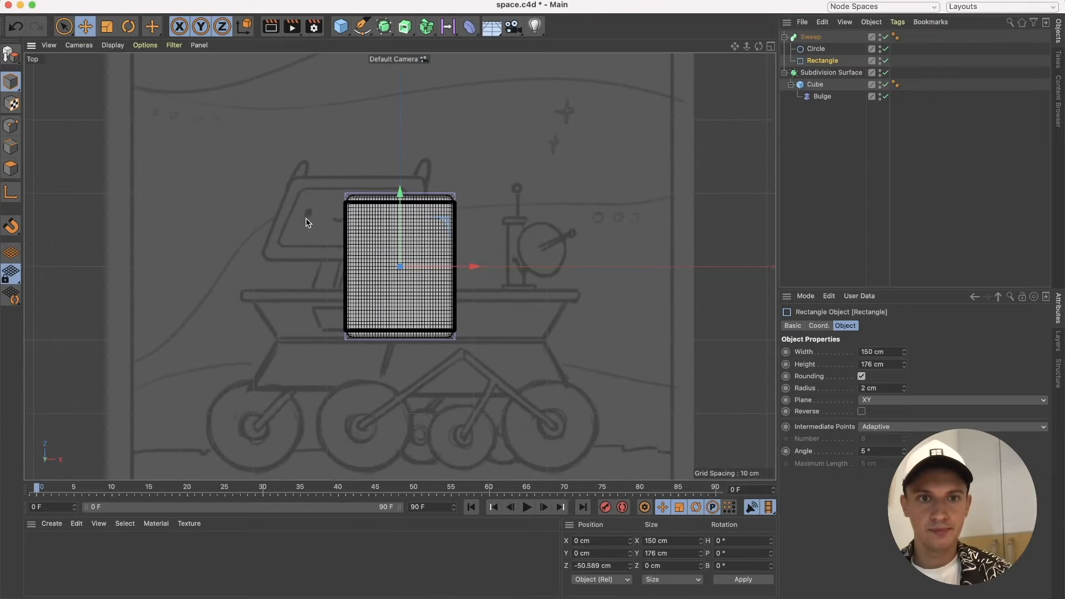
{"action": "scroll", "coordinate": [412, 243], "scroll_direction": "up", "scroll_amount": 5}
{"action": "scroll", "coordinate": [412, 243], "scroll_direction": "down", "scroll_amount": 5}
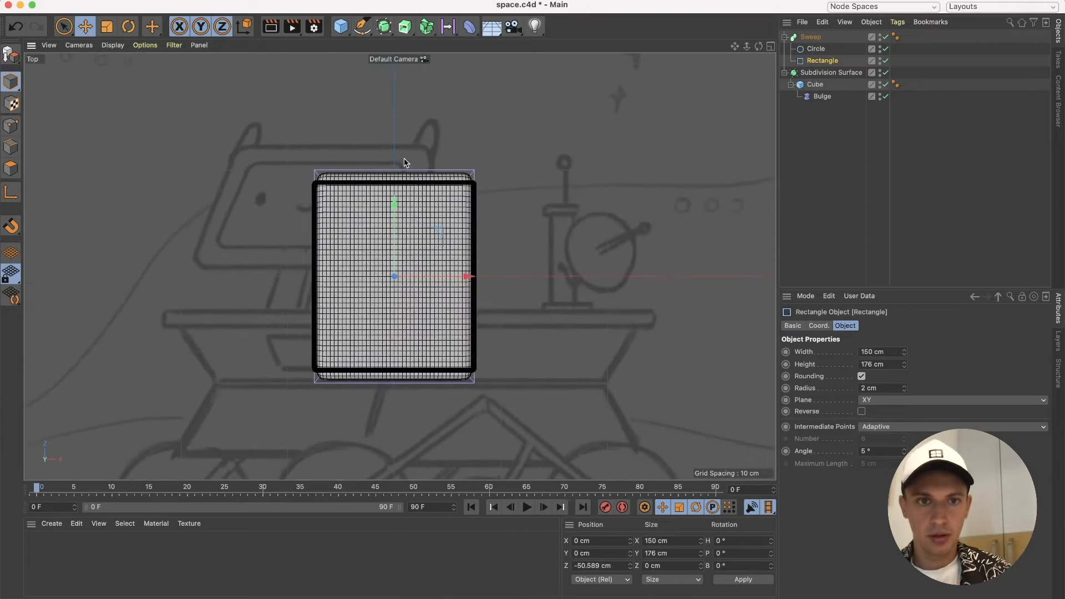
{"action": "left_click_drag", "start_coordinate": [904, 364], "coordinate": [904, 353]}
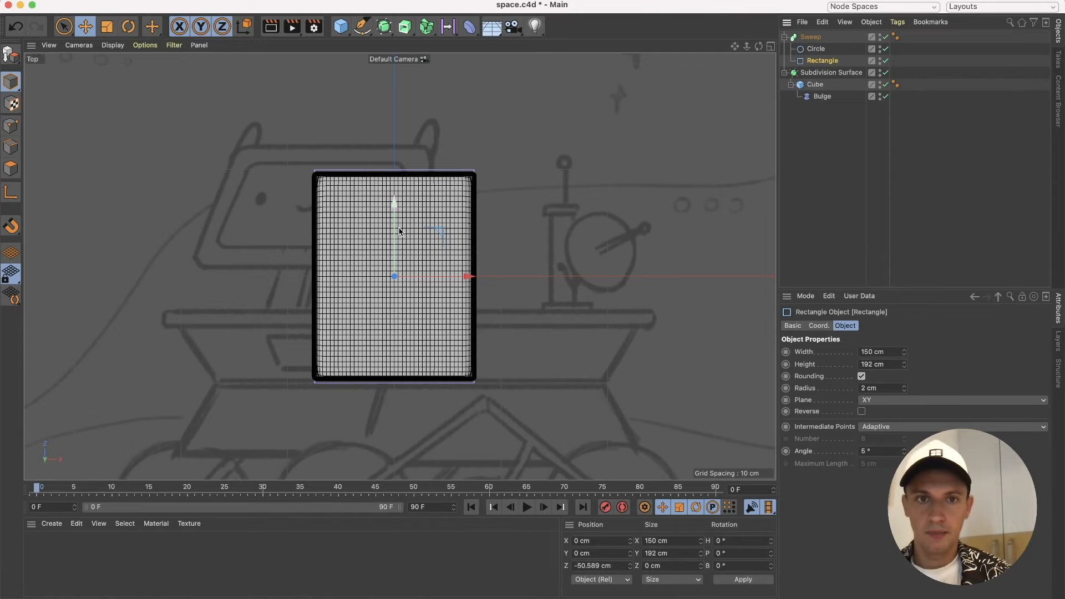
Increase the Rectangle path's corner rounding radius to 11 cm to follow the cube's rounded corners.
{"action": "scroll", "coordinate": [425, 200], "scroll_direction": "up", "scroll_amount": 5}
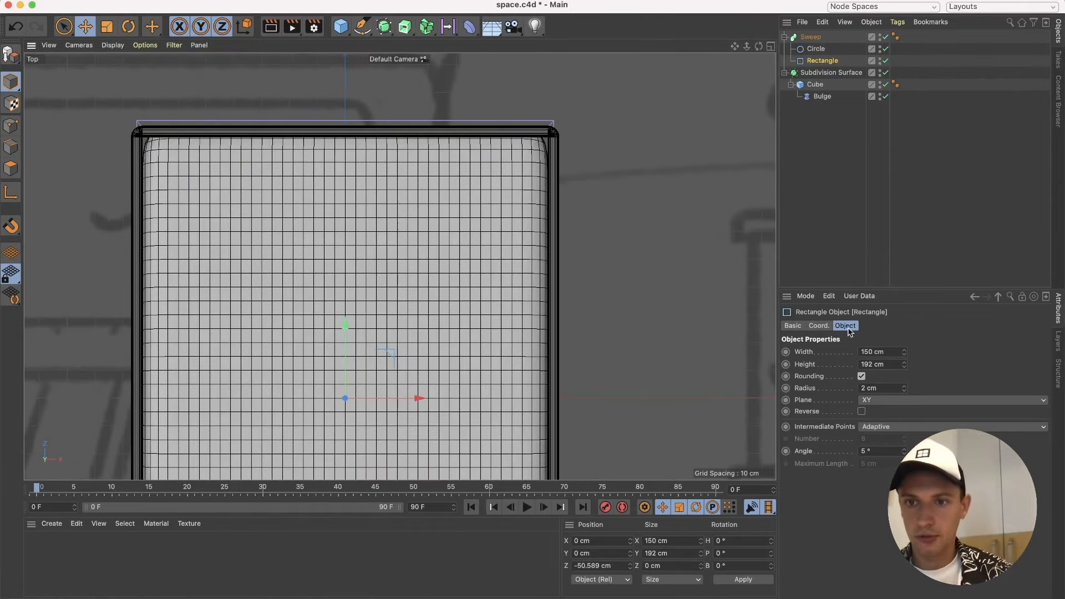
{"action": "left_click", "coordinate": [889, 388]}
{"action": "type", "text": "5"}
{"action": "key", "text": "Return"}
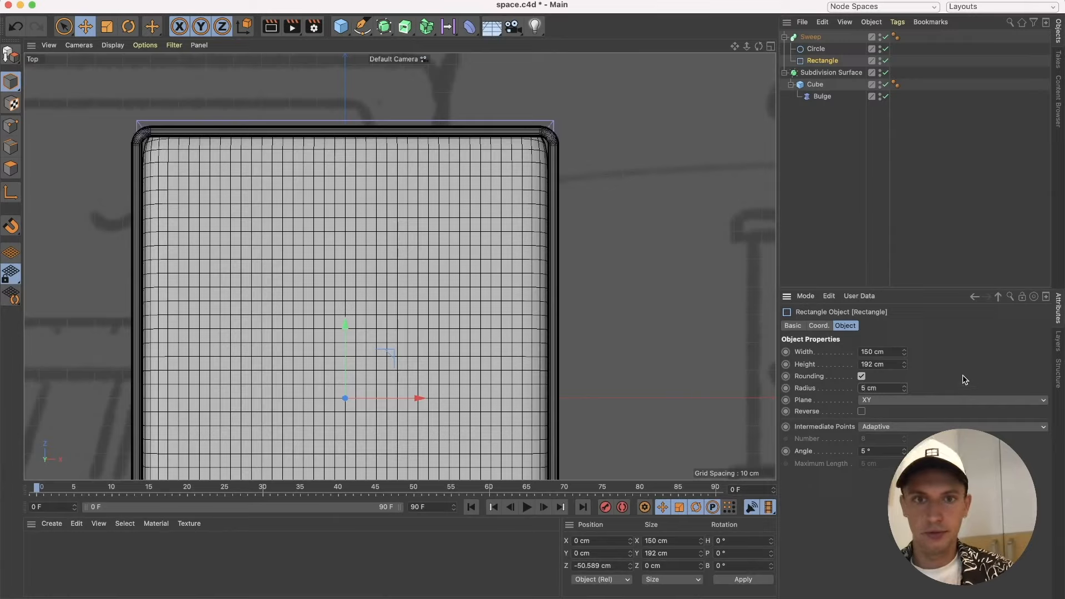
{"action": "left_click_drag", "start_coordinate": [904, 388], "coordinate": [904, 375]}
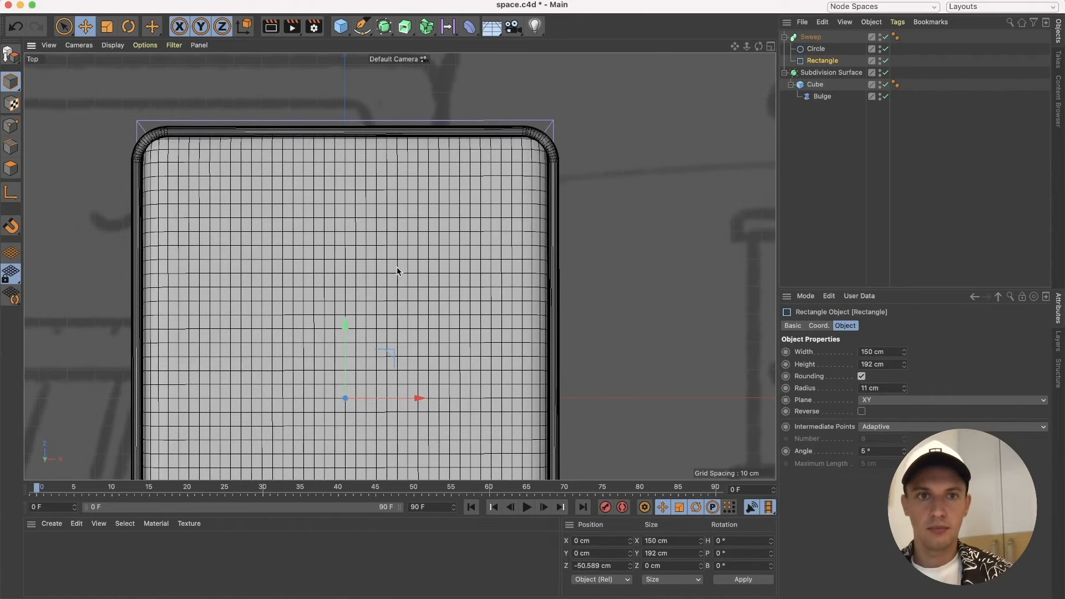
In the perspective view, lower the whole Sweep frame slightly onto the cube's top edge.
{"action": "left_click", "coordinate": [79, 44]}
{"action": "left_click", "coordinate": [97, 105]}
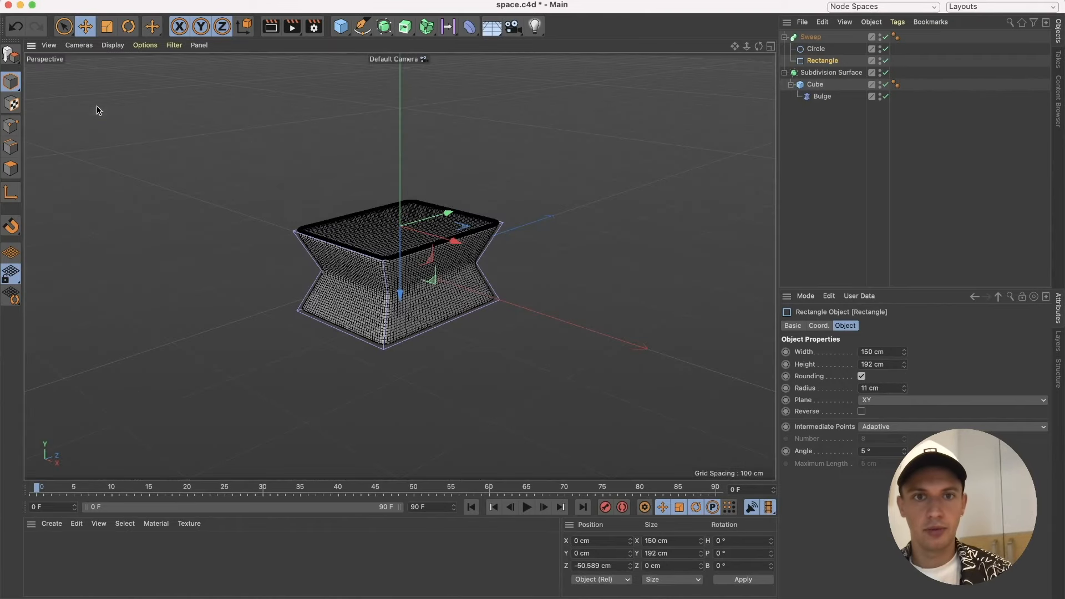
{"action": "scroll", "coordinate": [384, 222], "scroll_direction": "up", "scroll_amount": 3}
{"action": "left_click_drag", "start_coordinate": [399, 222], "coordinate": [325, 294], "text": "alt"}
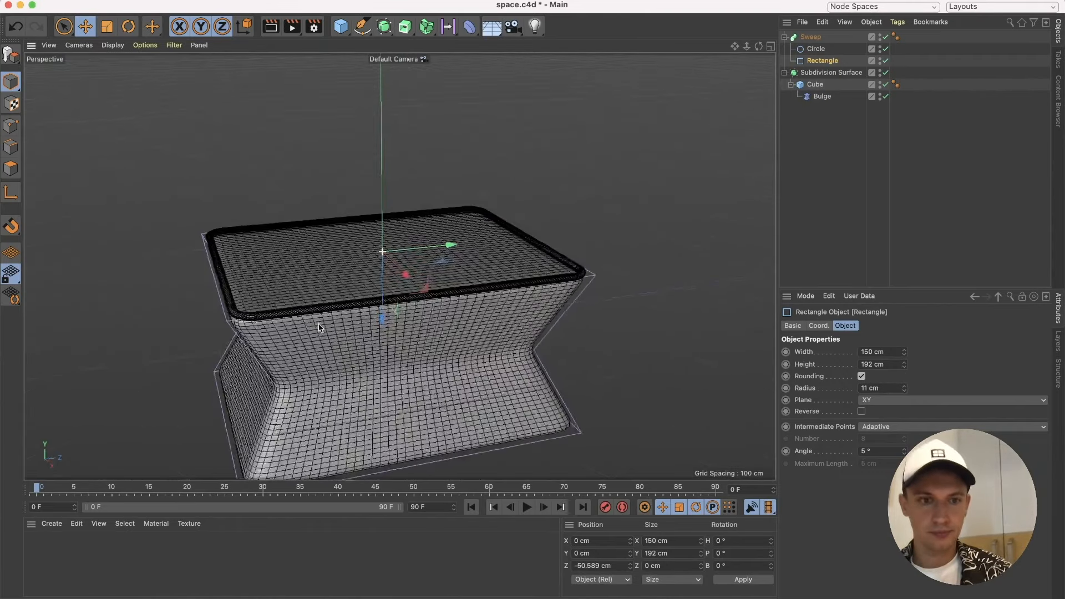
{"action": "scroll", "coordinate": [337, 317], "scroll_direction": "up", "scroll_amount": 3}
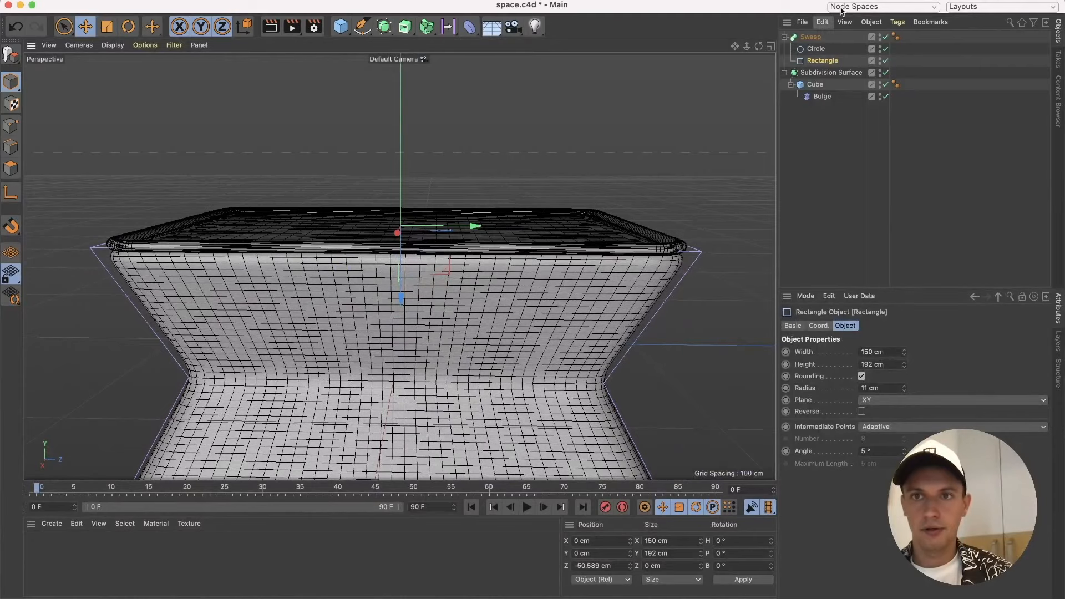
{"action": "left_click", "coordinate": [810, 37]}
{"action": "left_click_drag", "start_coordinate": [397, 245], "coordinate": [428, 269], "text": "alt"}
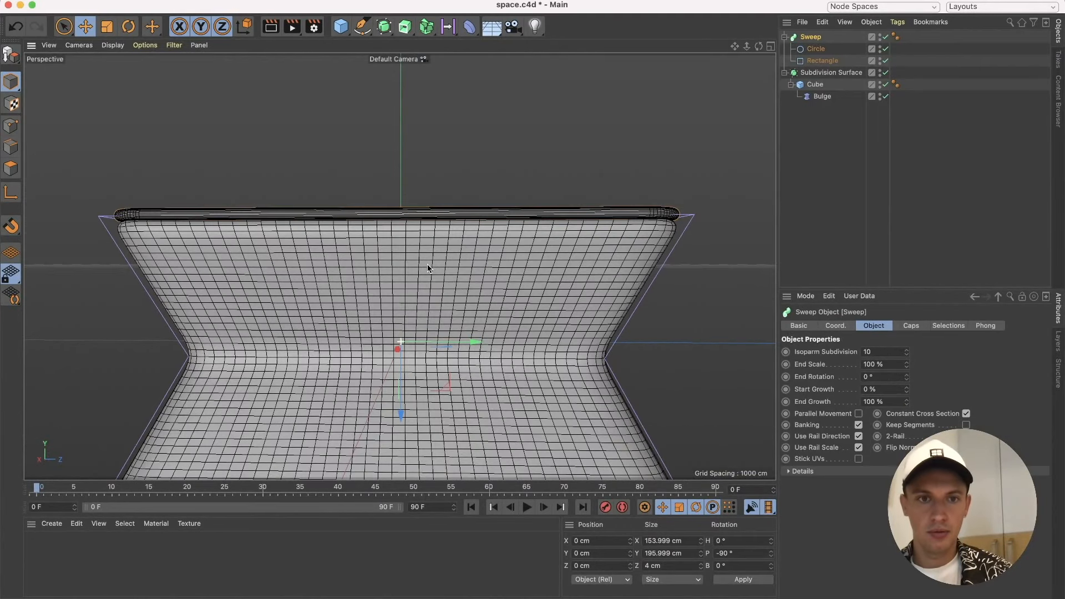
{"action": "mouse_move", "coordinate": [401, 383]}
{"action": "left_mouse_down"}
{"action": "mouse_move", "coordinate": [401, 422]}
{"action": "mouse_move", "coordinate": [401, 395]}
{"action": "left_mouse_up"}
Set the Circle profile's radius to 4 cm to thicken the swept frame.
{"action": "left_click", "coordinate": [814, 50]}
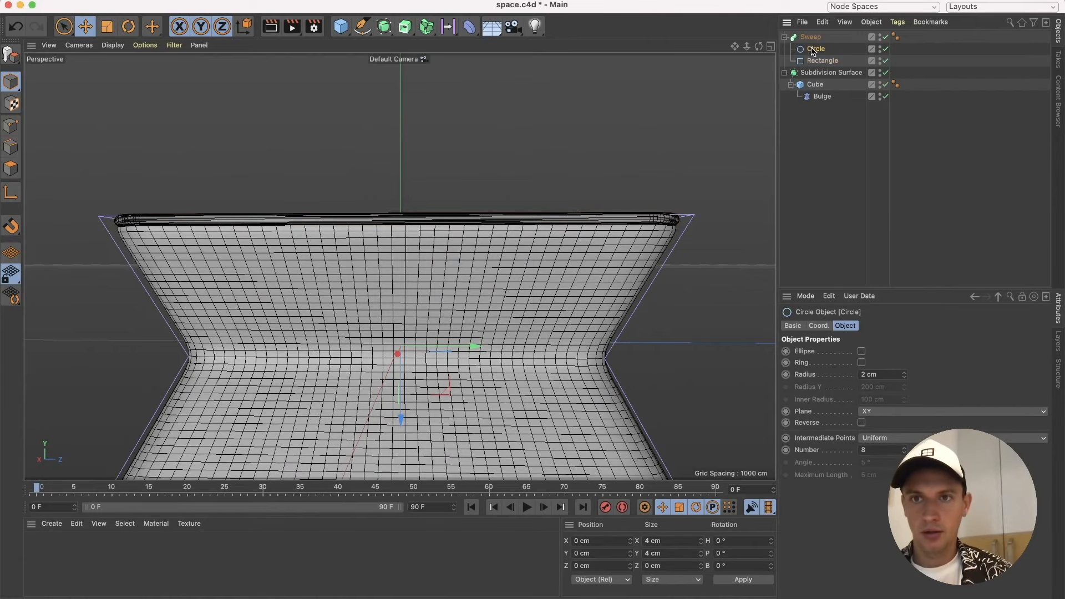
{"action": "left_click", "coordinate": [871, 375]}
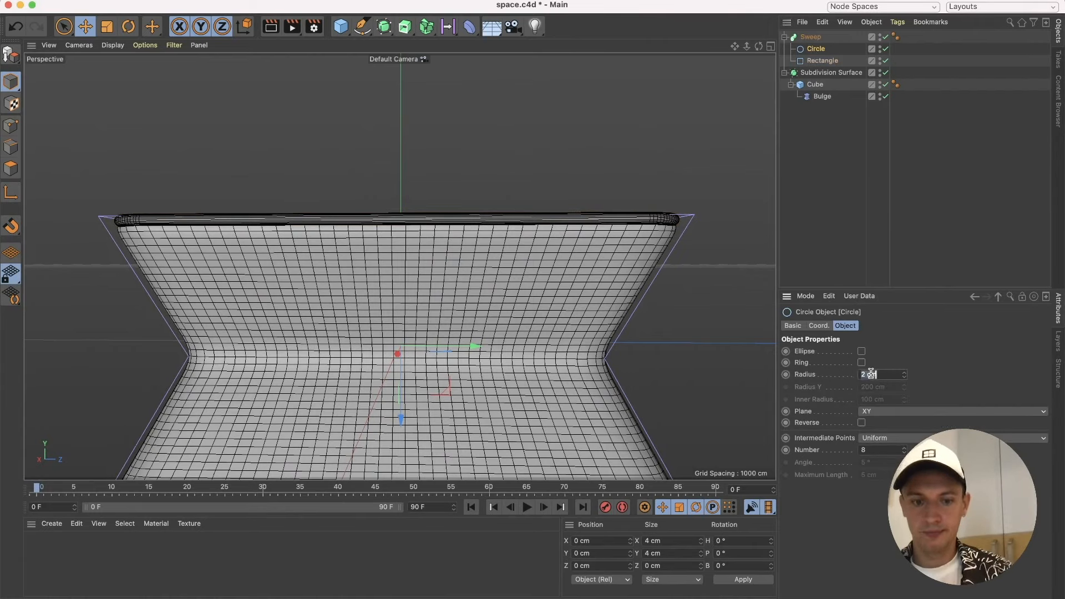
{"action": "type", "text": "4"}
{"action": "key", "text": "Return"}
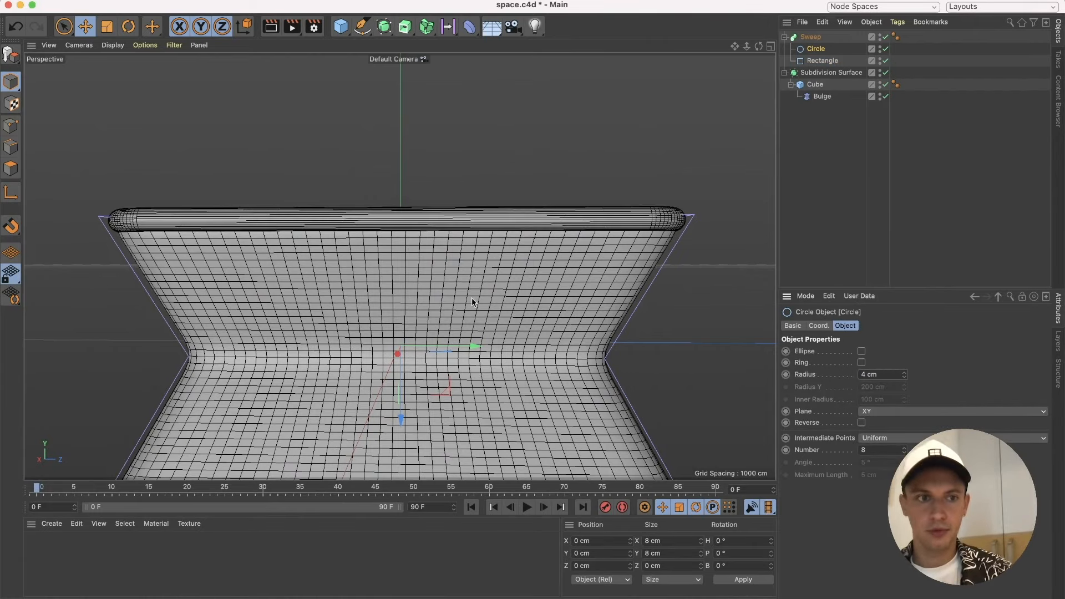
Examine the thickened frame's rounded corners and its fit on the cube's top edge from several angles.
{"action": "left_click_drag", "start_coordinate": [417, 320], "coordinate": [427, 365], "text": "alt"}
{"action": "left_click_drag", "start_coordinate": [573, 348], "coordinate": [571, 350], "text": "alt"}
{"action": "scroll", "coordinate": [510, 322], "scroll_direction": "up", "scroll_amount": 5}
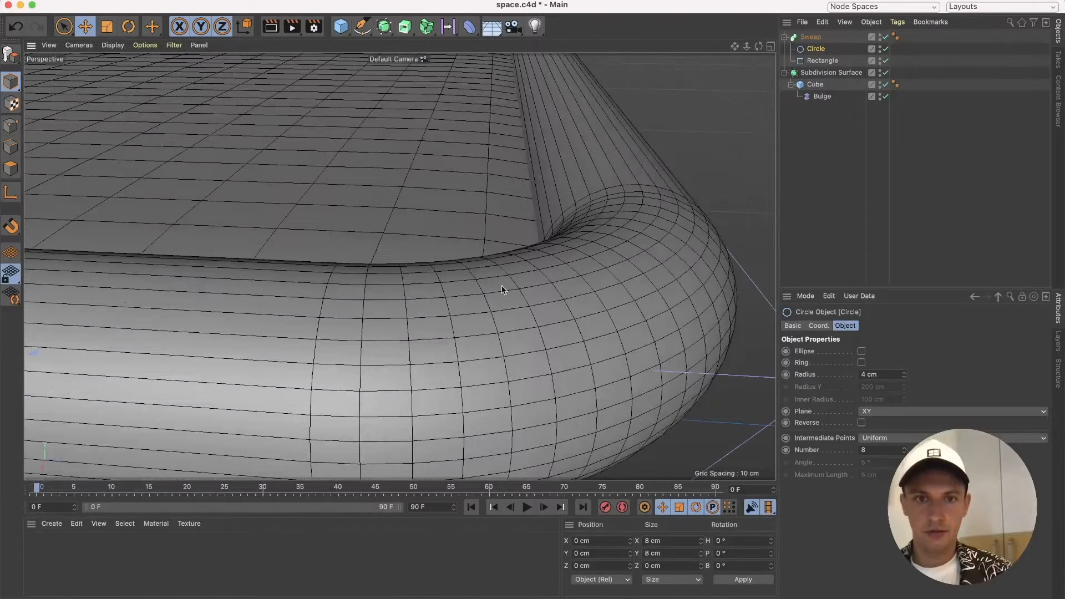
{"action": "scroll", "coordinate": [601, 319], "scroll_direction": "down", "scroll_amount": 5}
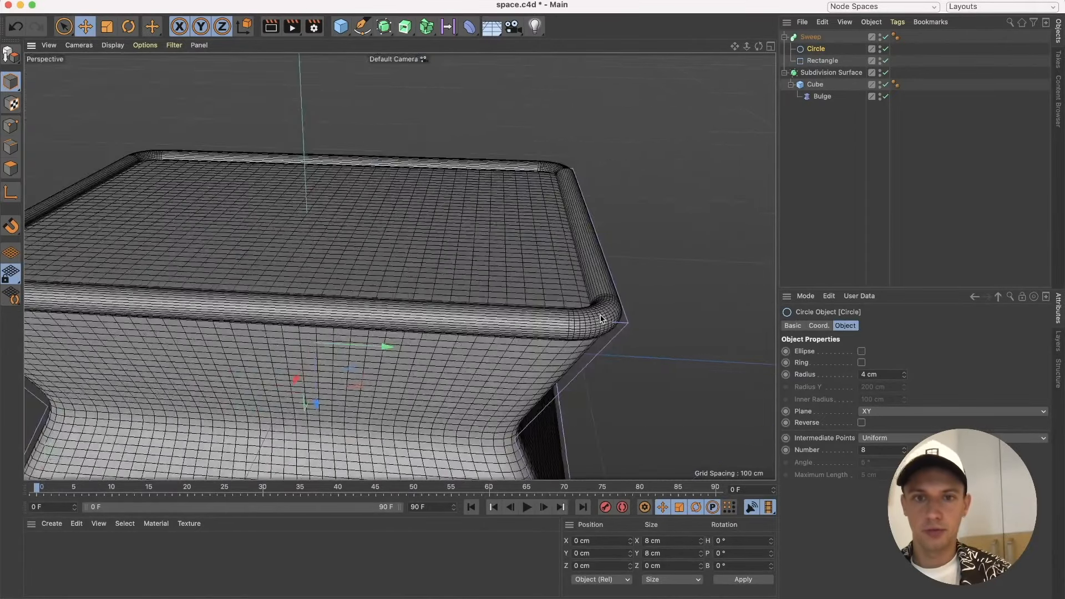
{"action": "mouse_move", "coordinate": [515, 347]}
{"action": "left_mouse_down", "text": "alt"}
{"action": "mouse_move", "coordinate": [524, 371]}
{"action": "mouse_move", "coordinate": [525, 355]}
{"action": "left_mouse_up", "text": "alt"}
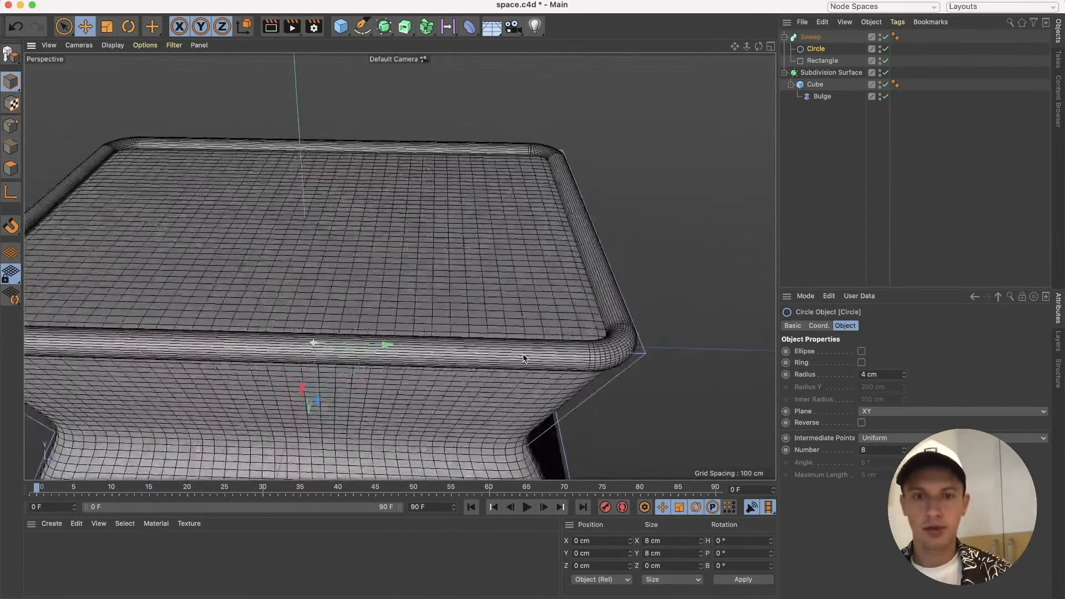
{"action": "scroll", "coordinate": [525, 355], "scroll_direction": "down", "scroll_amount": 3}
{"action": "left_click_drag", "start_coordinate": [446, 412], "coordinate": [455, 364], "text": "alt"}
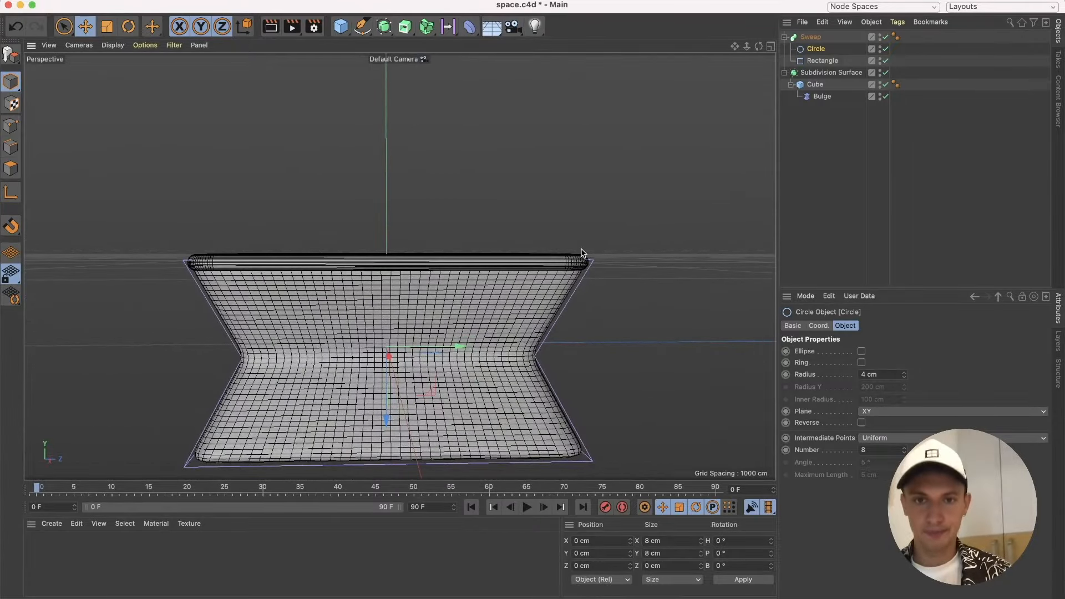
{"action": "scroll", "coordinate": [583, 252], "scroll_direction": "up", "scroll_amount": 3}
{"action": "left_click_drag", "start_coordinate": [570, 271], "coordinate": [556, 304], "text": "alt"}
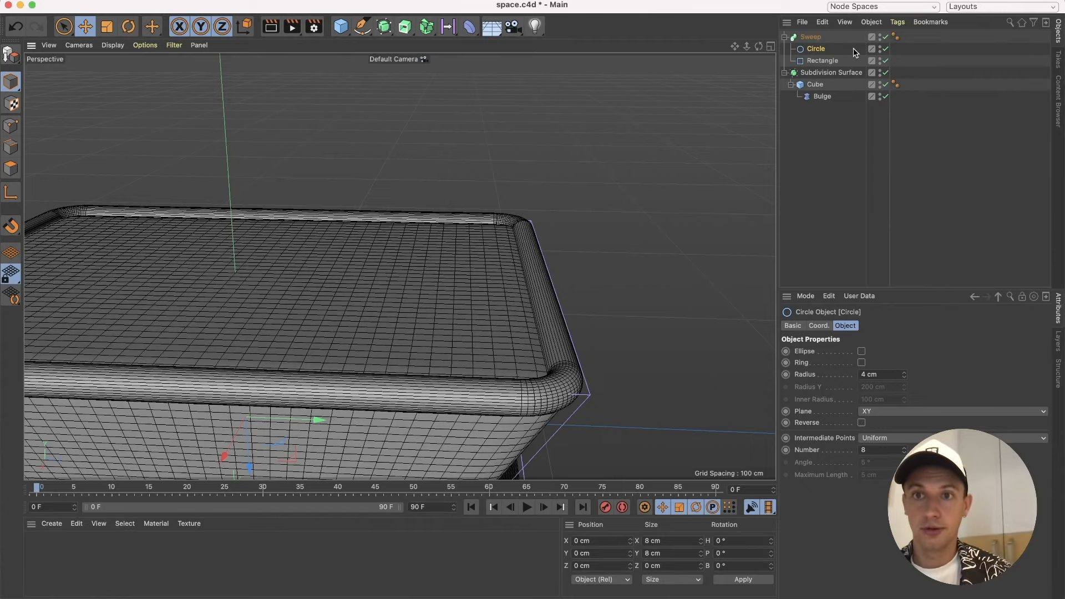
Set the Rectangle path's adaptive intermediate point angle to 10° to reduce the segments in the frame's corners.
{"action": "left_click", "coordinate": [822, 59]}
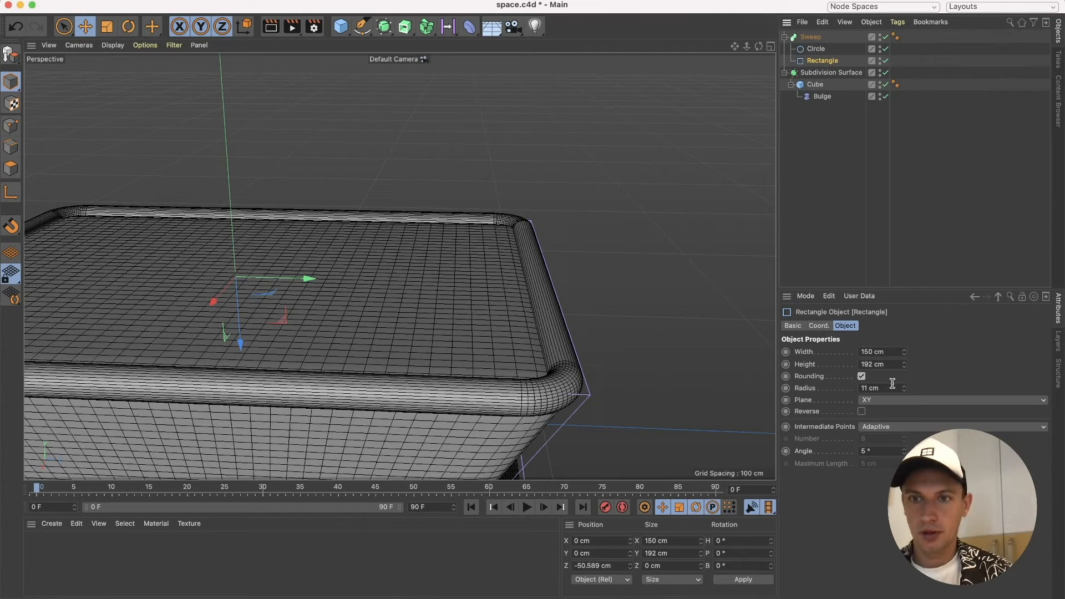
{"action": "left_click", "coordinate": [904, 454]}
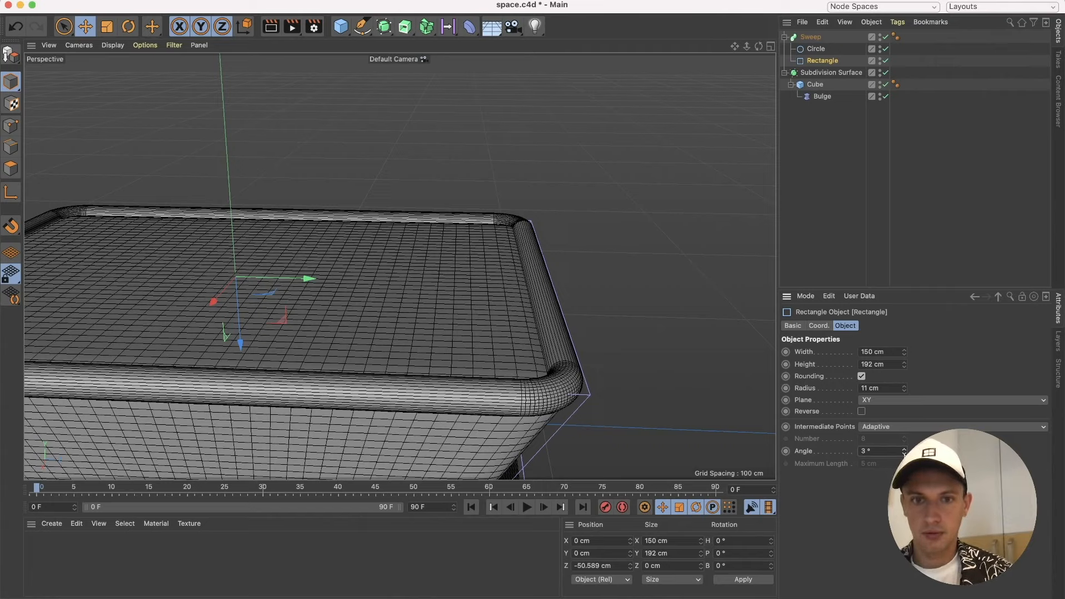
{"action": "left_click", "coordinate": [904, 449]}
{"action": "left_click", "coordinate": [904, 450]}
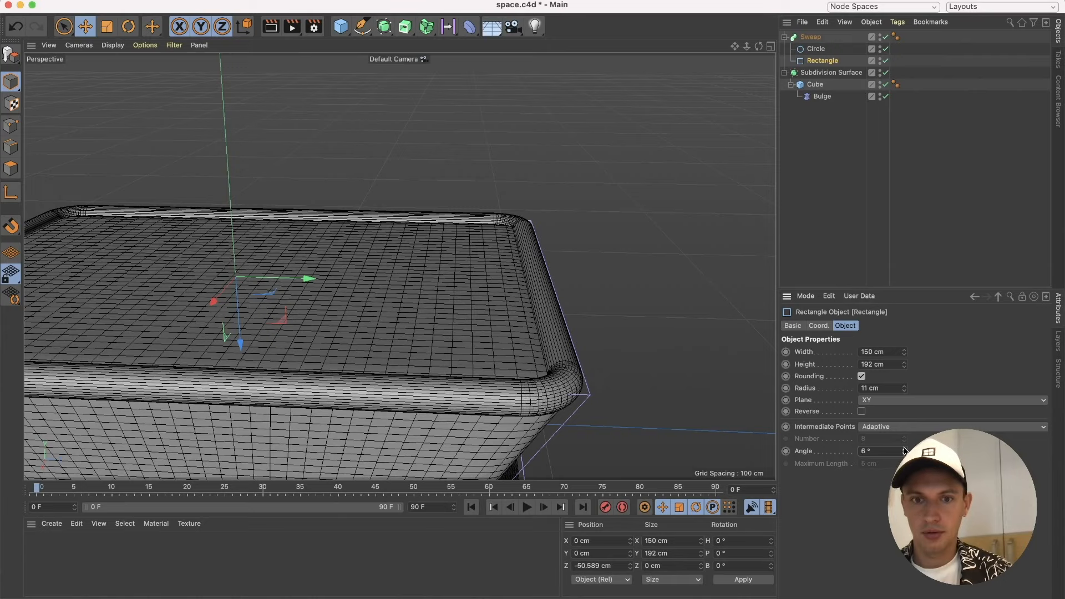
{"action": "left_click", "coordinate": [905, 449]}
{"action": "left_click", "coordinate": [904, 449]}
{"action": "left_click", "coordinate": [905, 449]}
{"action": "left_click", "coordinate": [904, 449]}
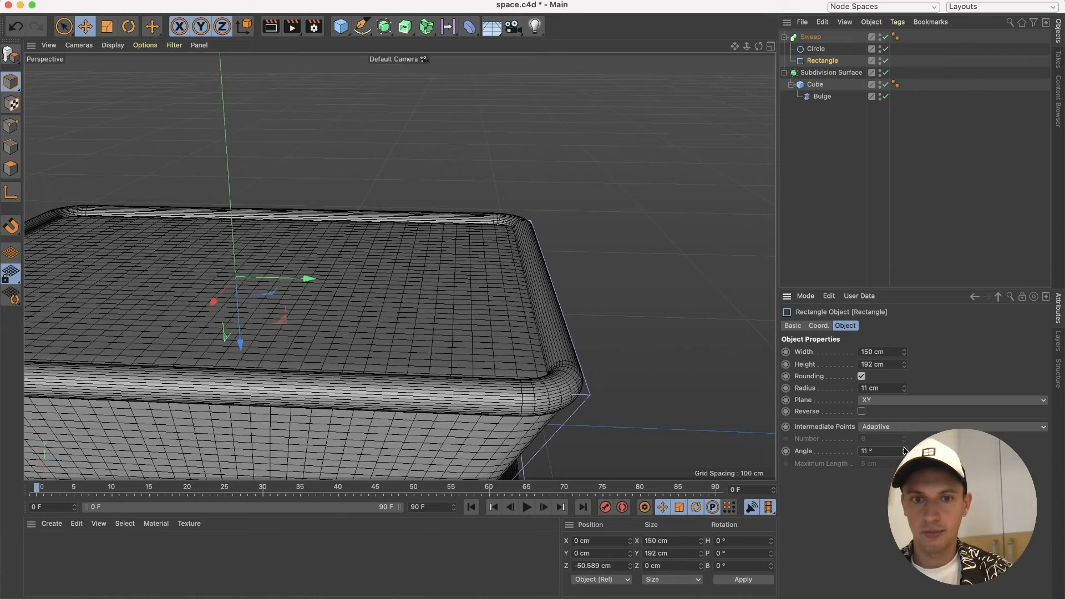
{"action": "left_click", "coordinate": [904, 454]}
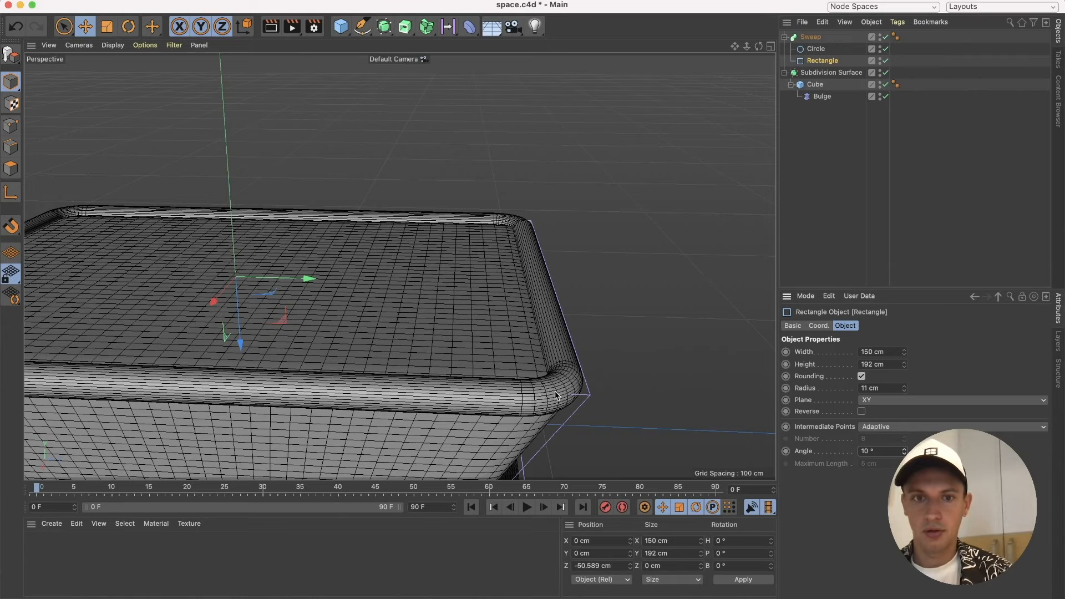
Reduce the Circle profile's uniform intermediate points to 3 to lower the segments around the swept frame.
{"action": "scroll", "coordinate": [554, 393], "scroll_direction": "up", "scroll_amount": 4}
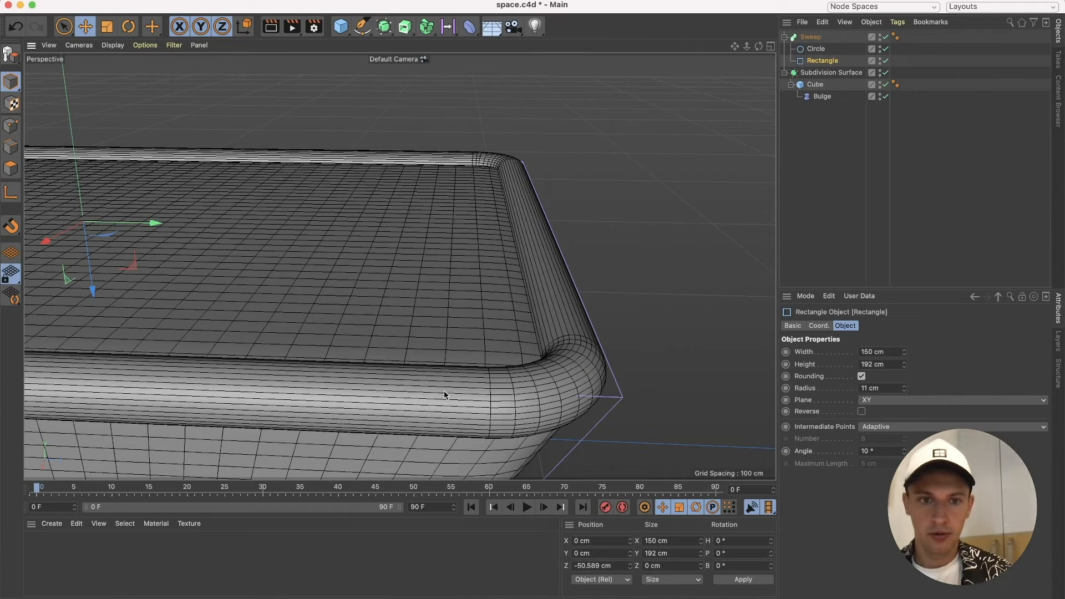
{"action": "left_click", "coordinate": [816, 49]}
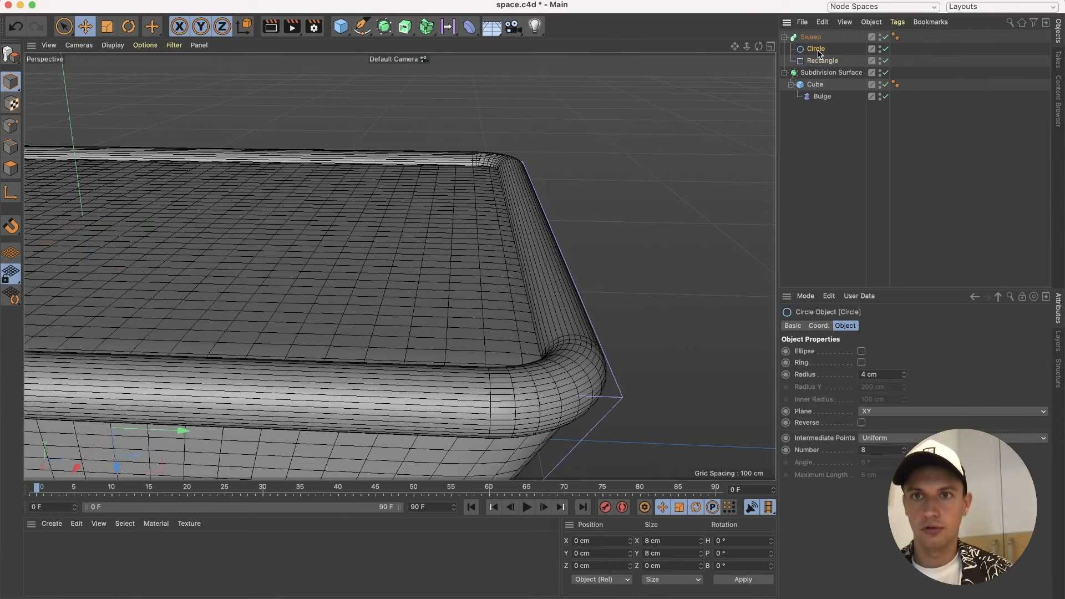
{"action": "left_click", "coordinate": [905, 454]}
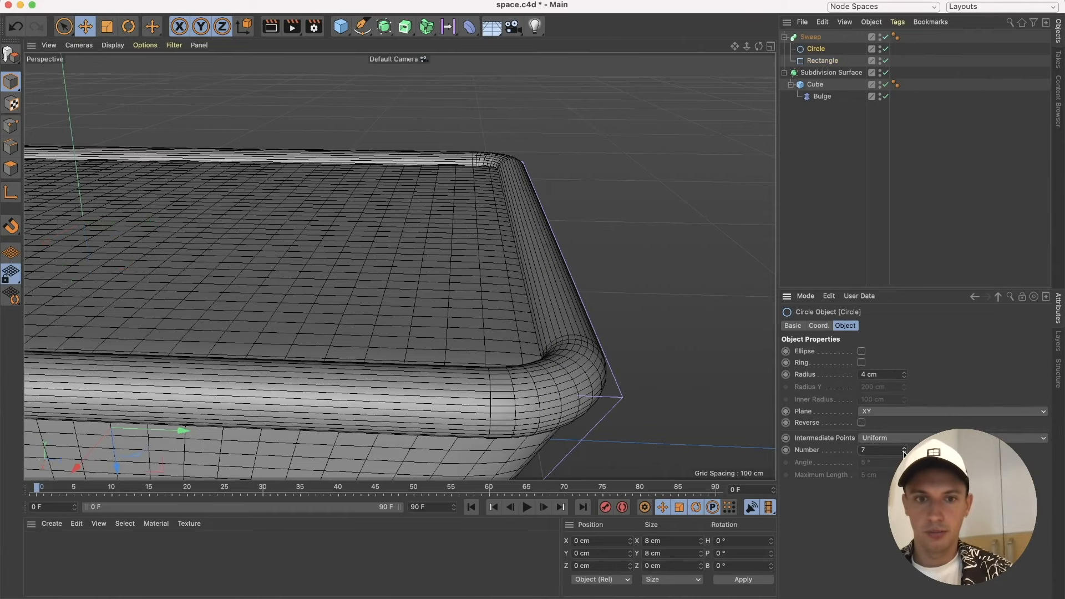
{"action": "left_click", "coordinate": [905, 454]}
{"action": "left_click", "coordinate": [904, 454]}
{"action": "left_click", "coordinate": [904, 453]}
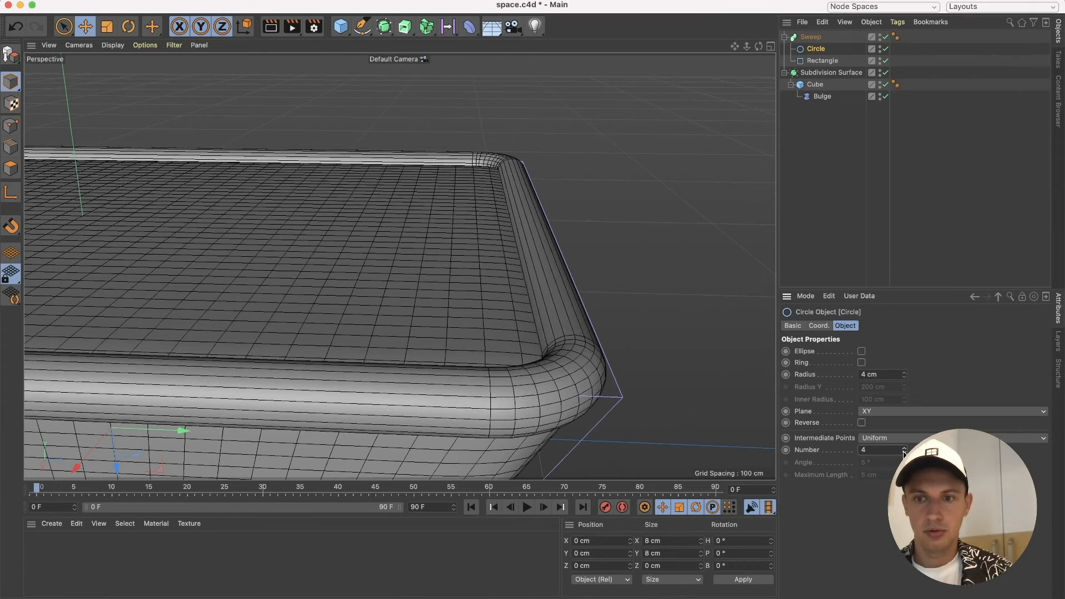
{"action": "left_click", "coordinate": [904, 454]}
{"action": "left_click", "coordinate": [904, 447]}
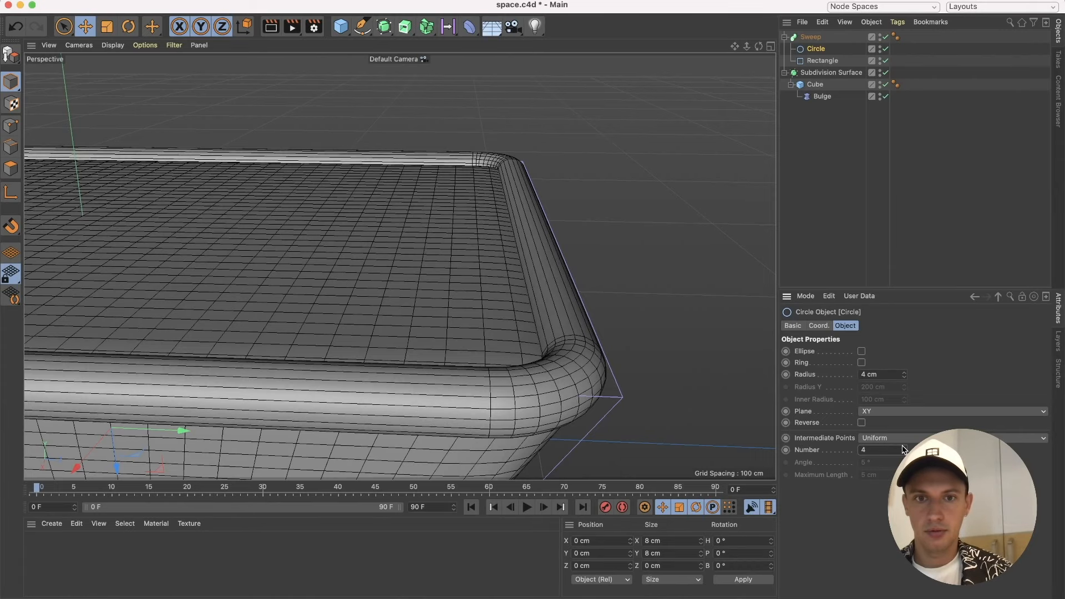
{"action": "left_click", "coordinate": [904, 453]}
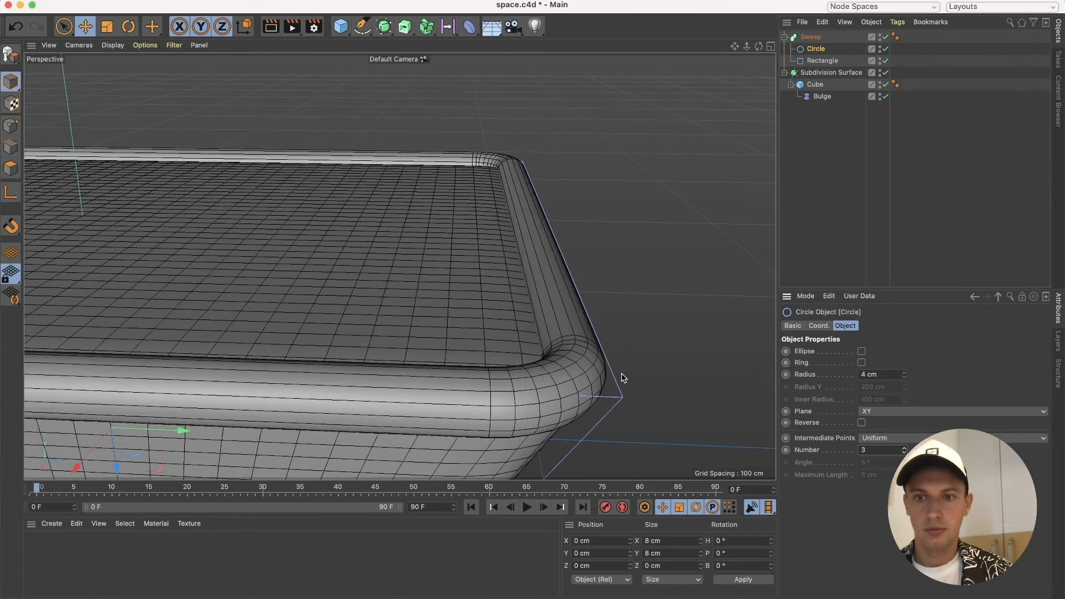
Examine the optimised frame's corners up close and its fit on the whole cube from several angles.
{"action": "left_click_drag", "start_coordinate": [622, 377], "coordinate": [372, 311], "text": "alt"}
{"action": "scroll", "coordinate": [134, 311], "scroll_direction": "up", "scroll_amount": 5}
{"action": "left_click_drag", "start_coordinate": [216, 320], "coordinate": [192, 333], "text": "alt"}
{"action": "scroll", "coordinate": [286, 323], "scroll_direction": "up", "scroll_amount": 5}
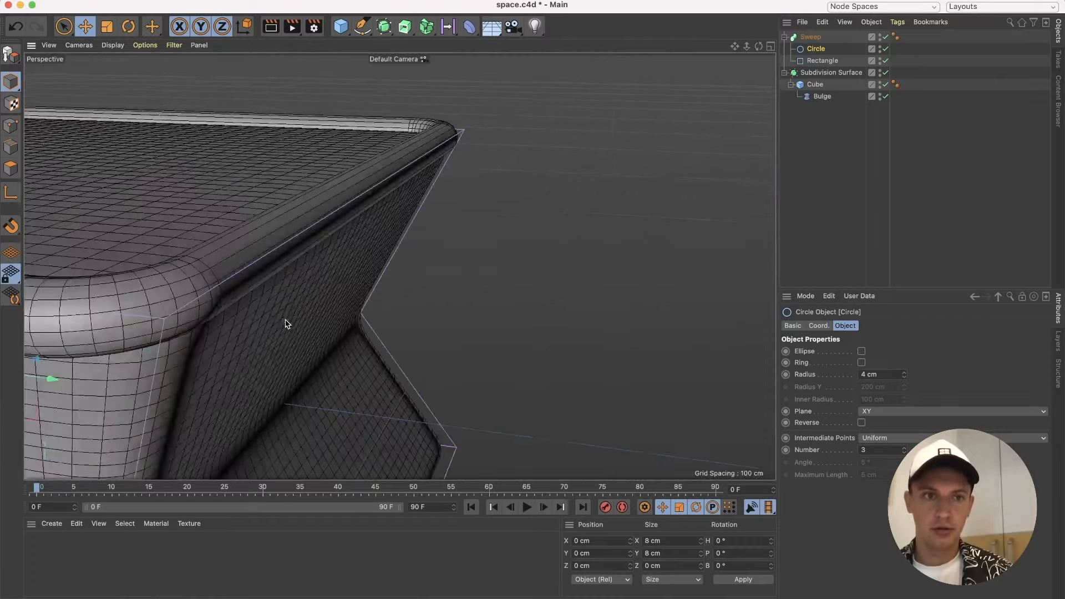
{"action": "scroll", "coordinate": [296, 242], "scroll_direction": "down", "scroll_amount": 6}
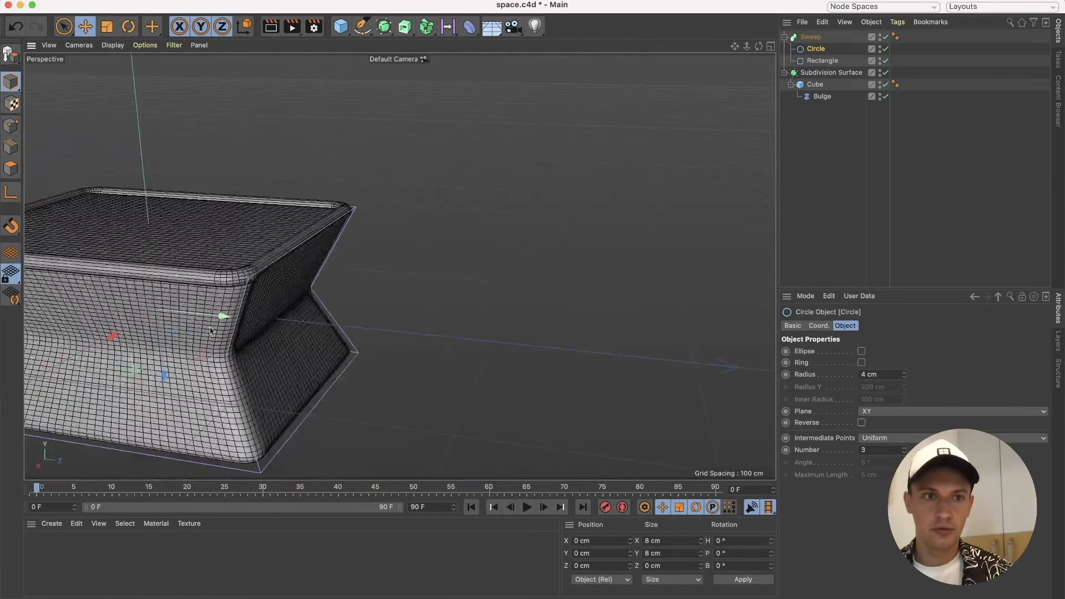
{"action": "middle_click_drag", "start_coordinate": [199, 346], "coordinate": [432, 326]}
{"action": "left_click_drag", "start_coordinate": [435, 326], "coordinate": [639, 206], "text": "alt"}
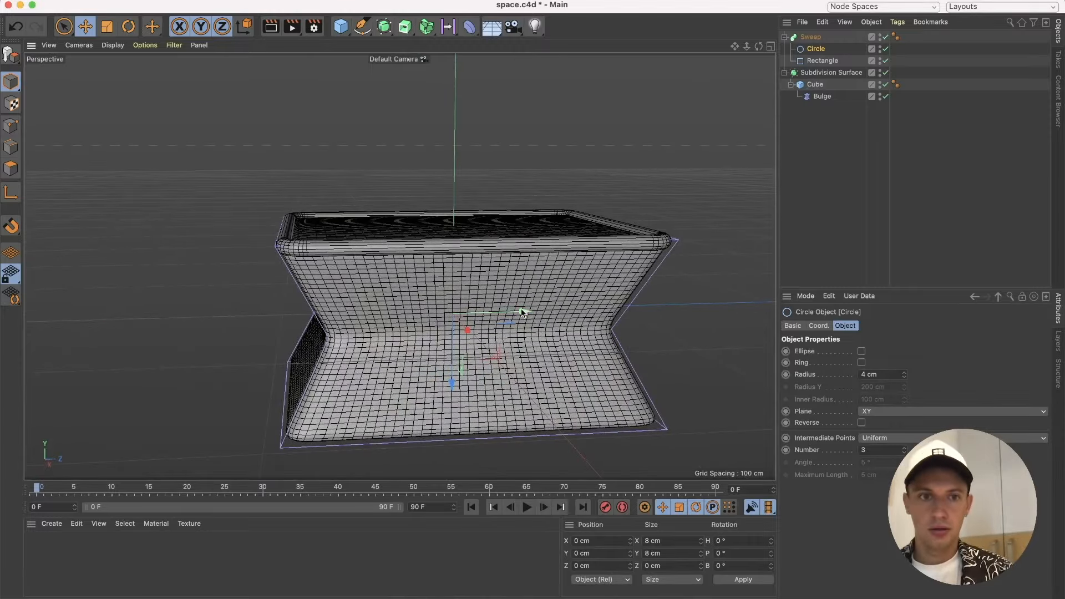
{"action": "mouse_move", "coordinate": [523, 313]}
{"action": "left_mouse_down", "text": "alt"}
{"action": "mouse_move", "coordinate": [503, 333]}
{"action": "mouse_move", "coordinate": [522, 313]}
{"action": "left_mouse_up", "text": "alt"}
Duplicate the Sweep frame onto the cube's bottom edge at about Y -97 cm, and copy that duplicate up to the waist at about Y -51 cm.
{"action": "left_click", "coordinate": [827, 73]}
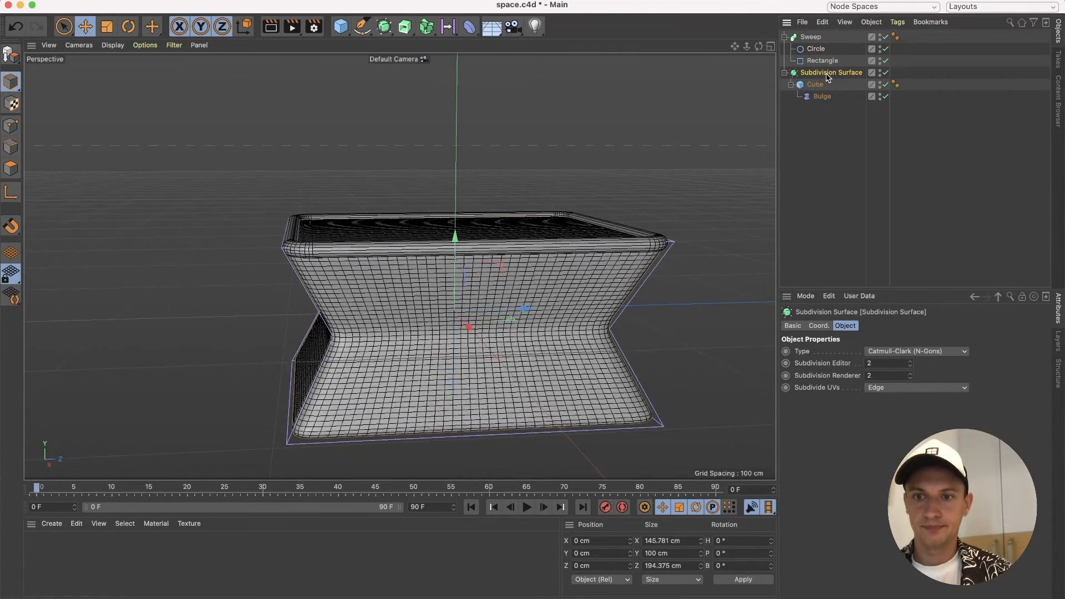
{"action": "left_click", "coordinate": [814, 39]}
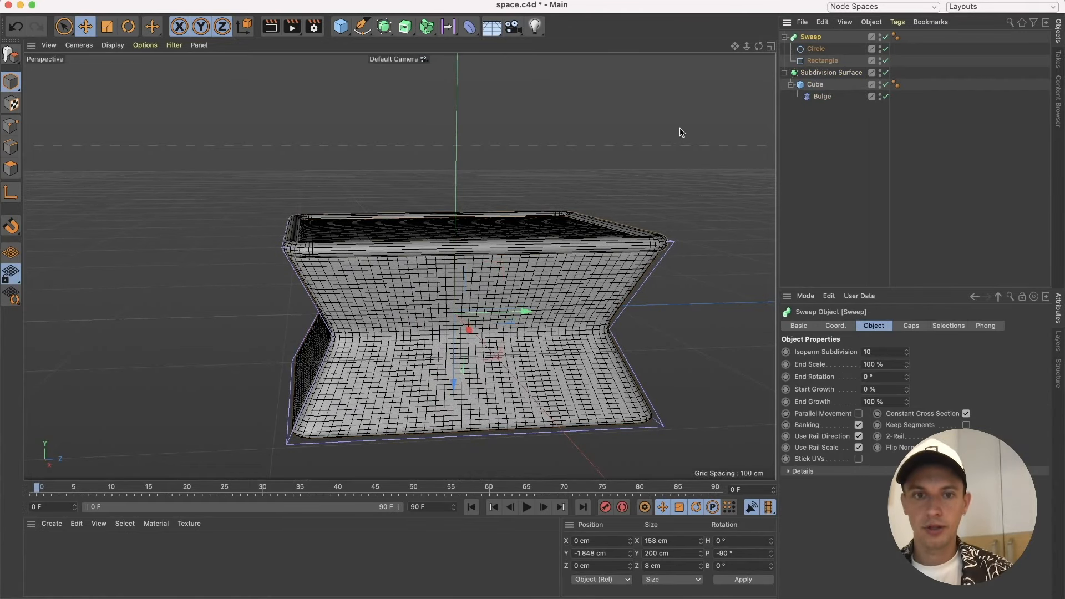
{"action": "left_click_drag", "start_coordinate": [554, 292], "coordinate": [526, 280], "text": "alt"}
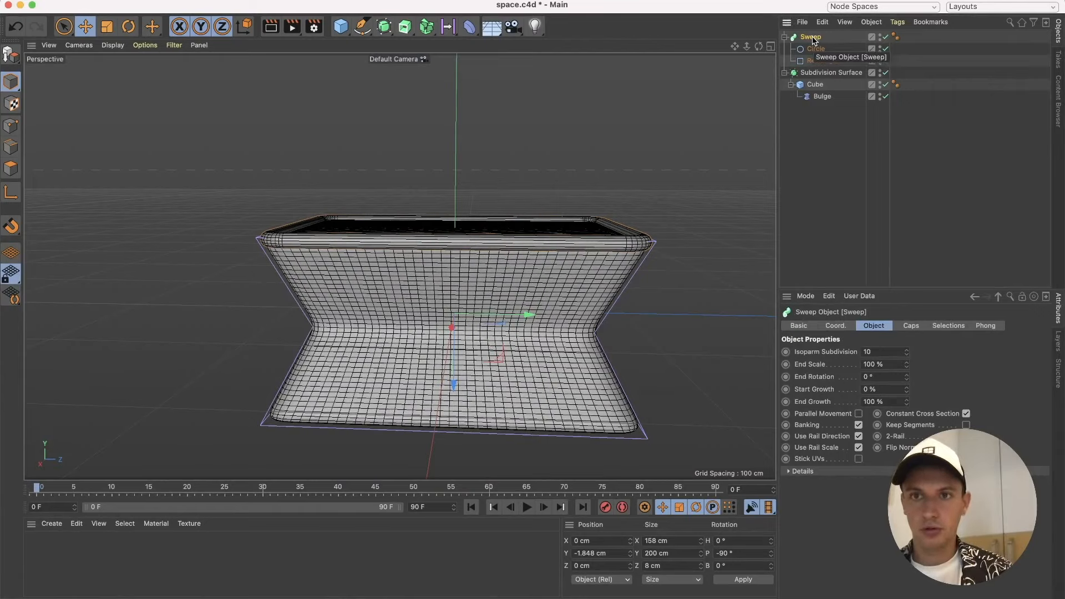
{"action": "left_click_drag", "start_coordinate": [813, 41], "coordinate": [822, 212]}
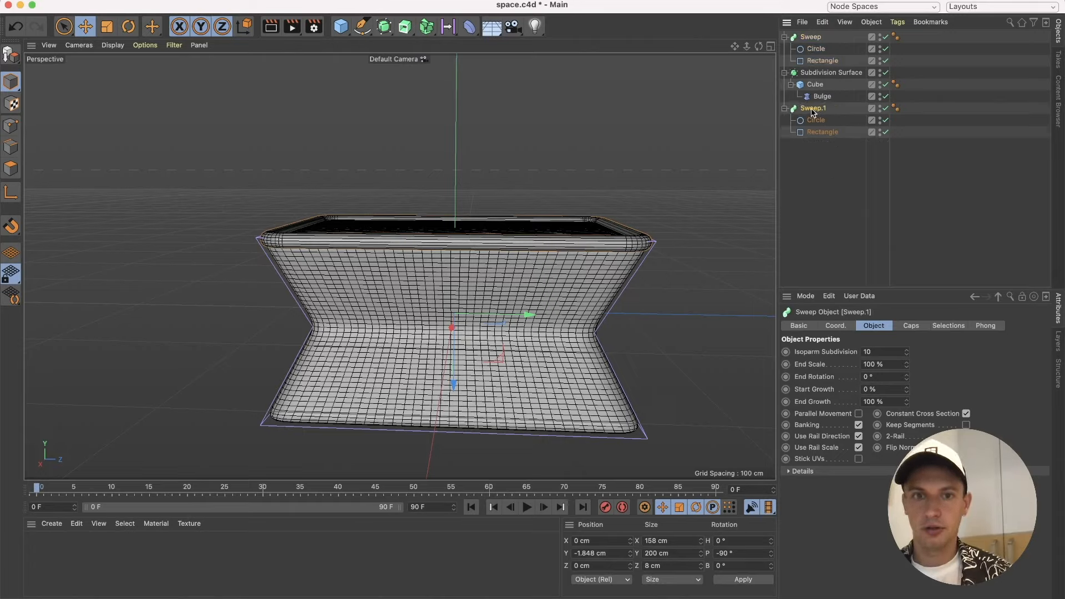
{"action": "key", "text": "super+z"}
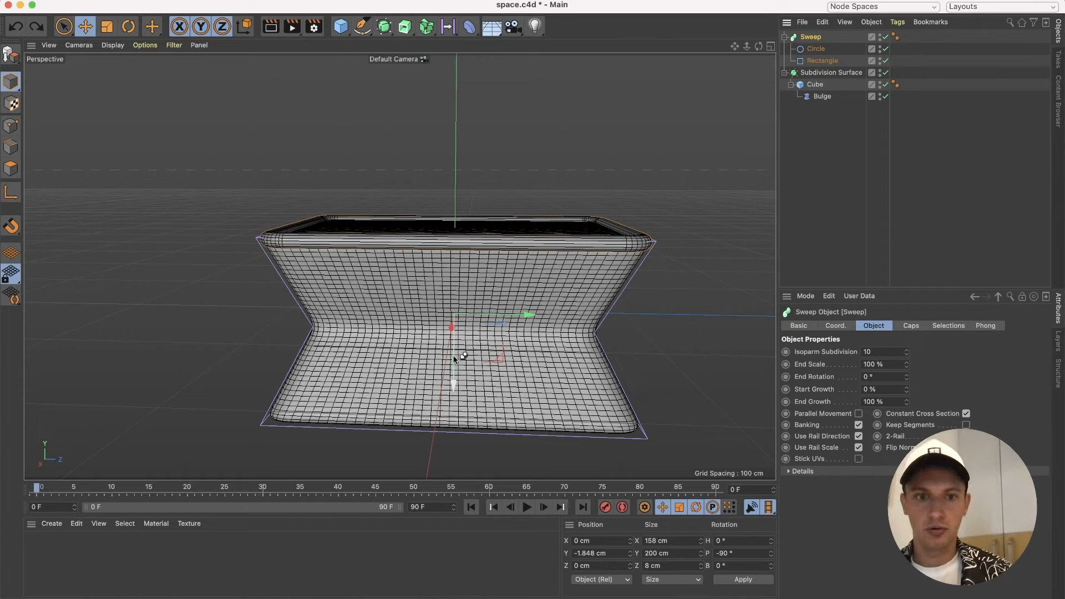
{"action": "left_click_drag", "start_coordinate": [454, 366], "coordinate": [466, 387], "text": "ctrl"}
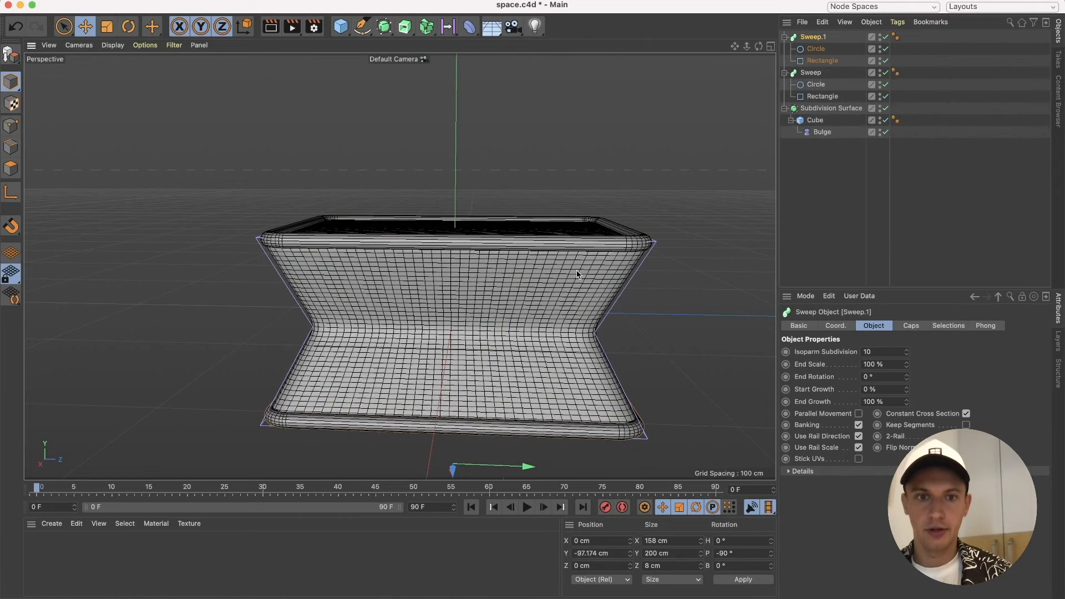
{"action": "middle_click_drag", "start_coordinate": [495, 410], "coordinate": [507, 317], "text": "alt"}
{"action": "left_click_drag", "start_coordinate": [463, 444], "coordinate": [480, 372], "text": "ctrl"}
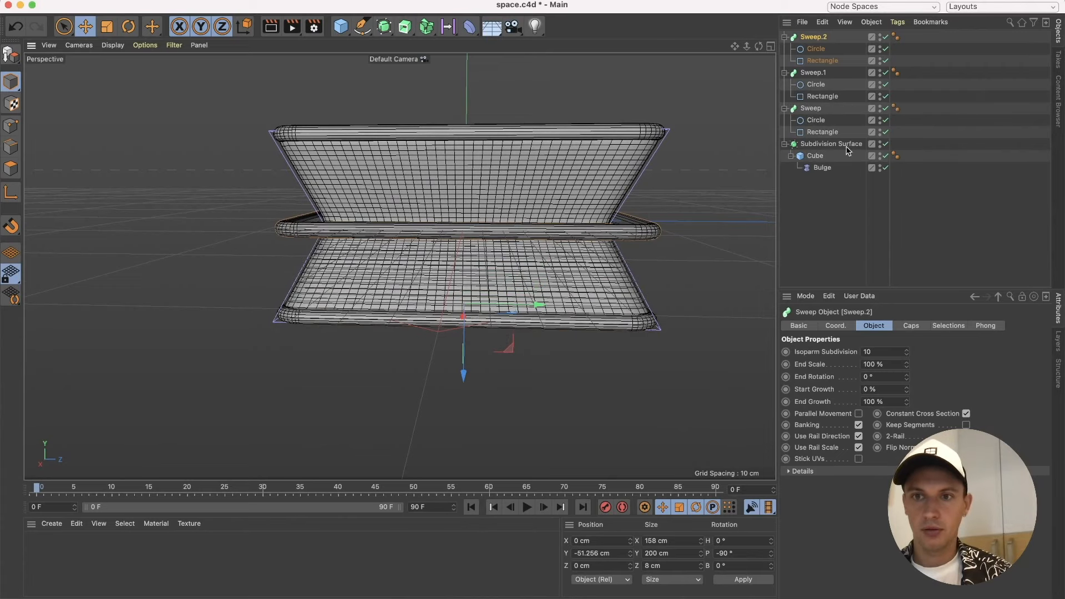
Set the middle frame's Rectangle path to 115 cm wide and 155 cm high to fit the cube's narrow waist.
{"action": "left_click_drag", "start_coordinate": [630, 195], "coordinate": [748, 364], "text": "alt"}
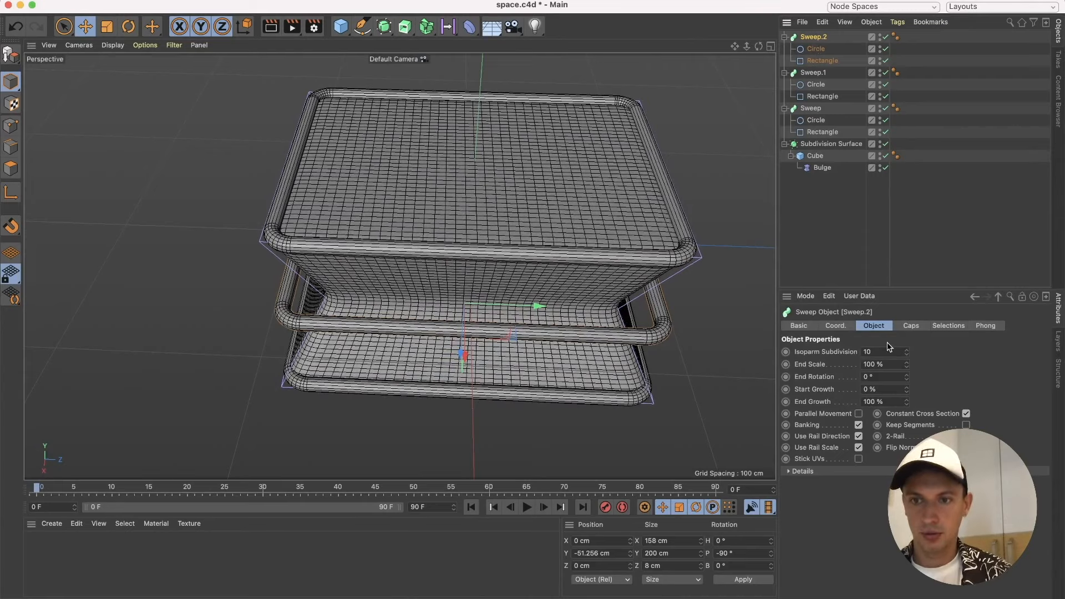
{"action": "left_click", "coordinate": [816, 61]}
{"action": "left_click_drag", "start_coordinate": [903, 354], "coordinate": [868, 367]}
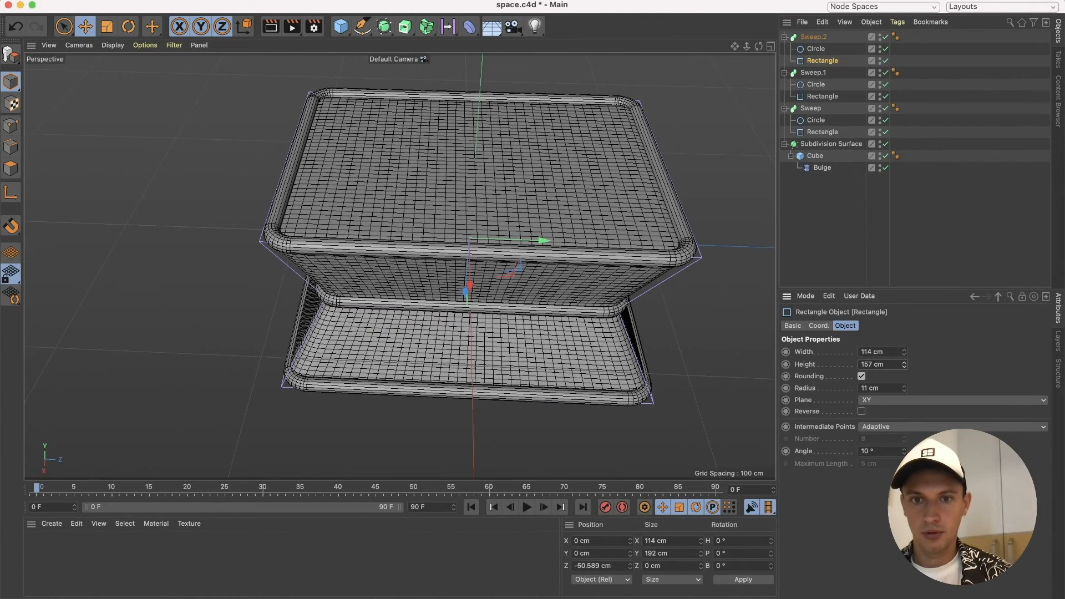
{"action": "double_click", "coordinate": [884, 353]}
{"action": "type", "text": "115"}
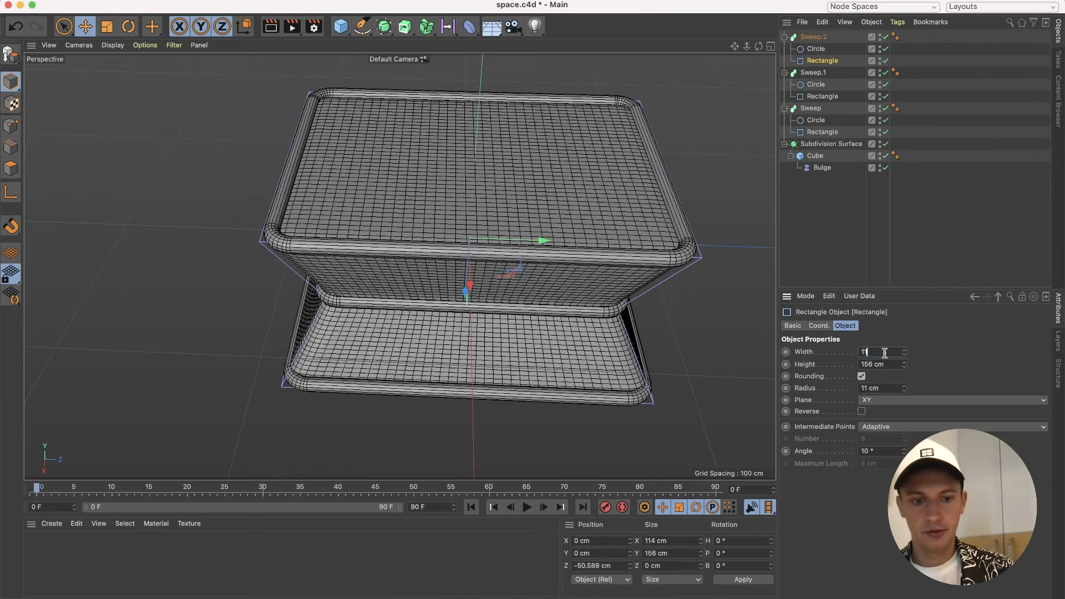
{"action": "key", "text": "Return"}
{"action": "double_click", "coordinate": [884, 364]}
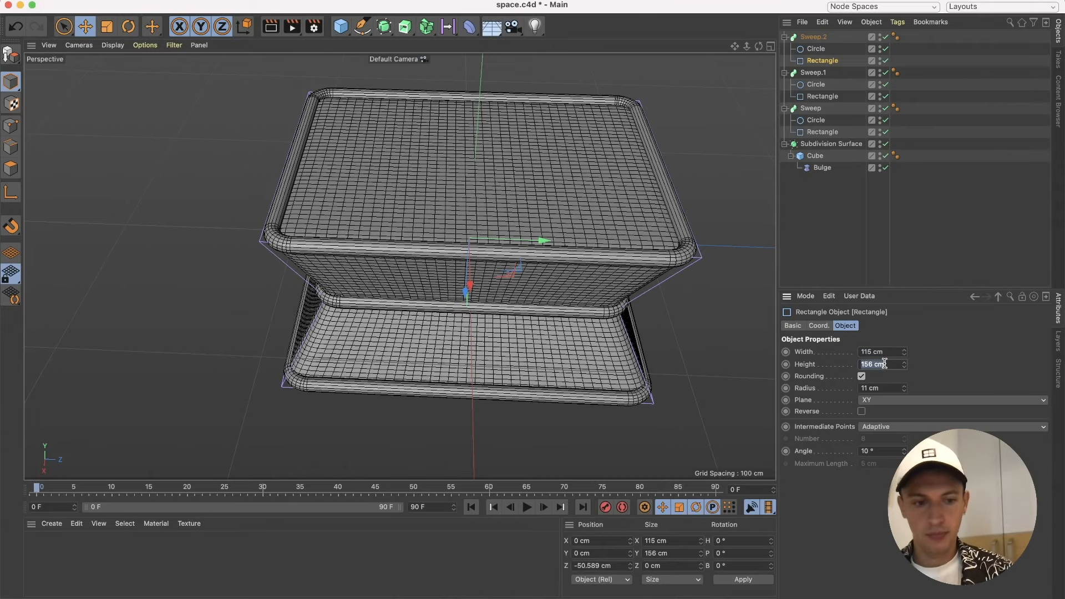
{"action": "type", "text": "155"}
{"action": "key", "text": "Return"}
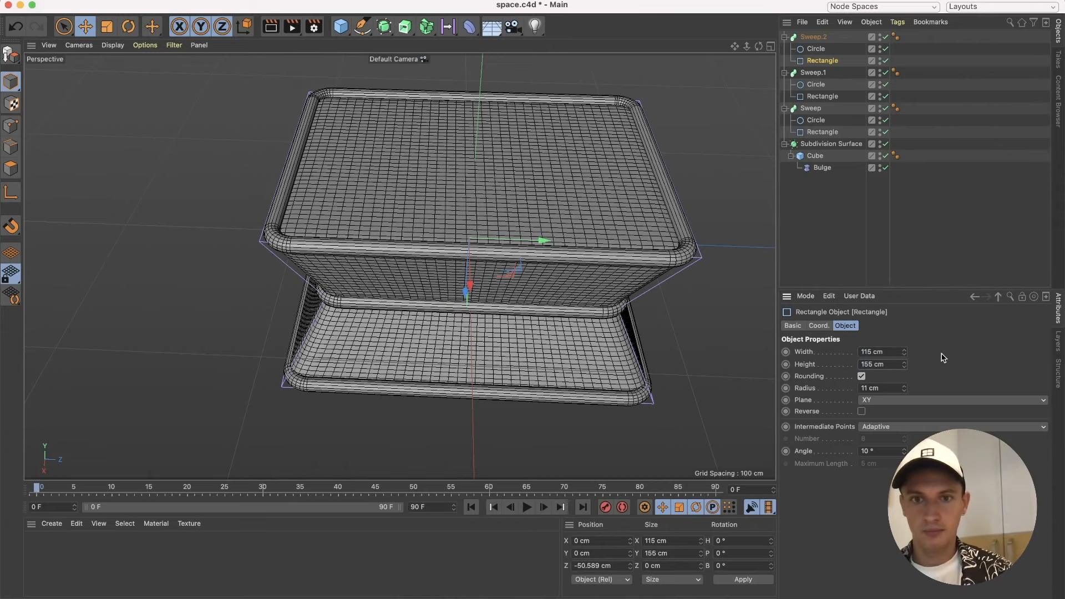
Set the middle frame's Rectangle path height to 160 cm and check the fit around the waist.
{"action": "left_click_drag", "start_coordinate": [421, 351], "coordinate": [418, 281], "text": "alt"}
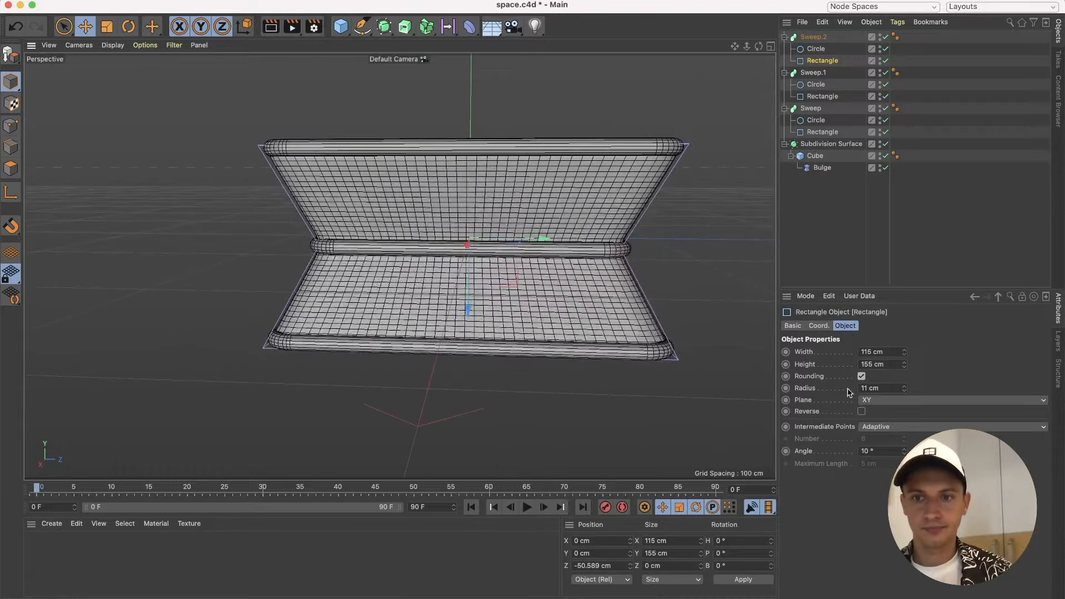
{"action": "double_click", "coordinate": [884, 364]}
{"action": "type", "text": "160"}
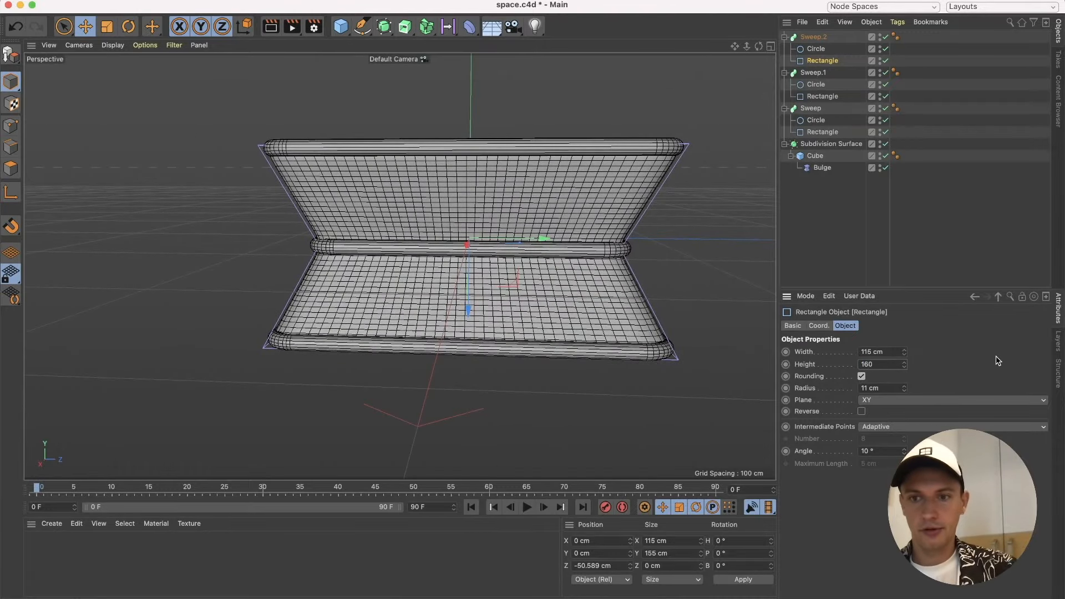
{"action": "key", "text": "Return"}
{"action": "left_click_drag", "start_coordinate": [494, 228], "coordinate": [480, 289], "text": "alt"}
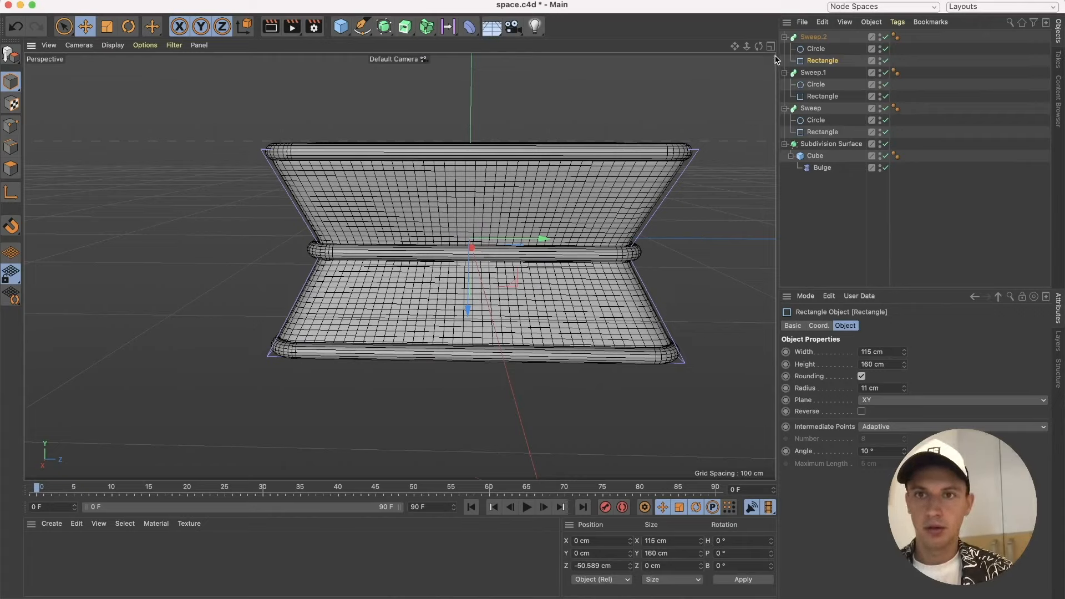
Collapse the three Sweep hierarchies in the object list and clear the selection.
{"action": "left_click", "coordinate": [784, 37]}
{"action": "left_click", "coordinate": [784, 48]}
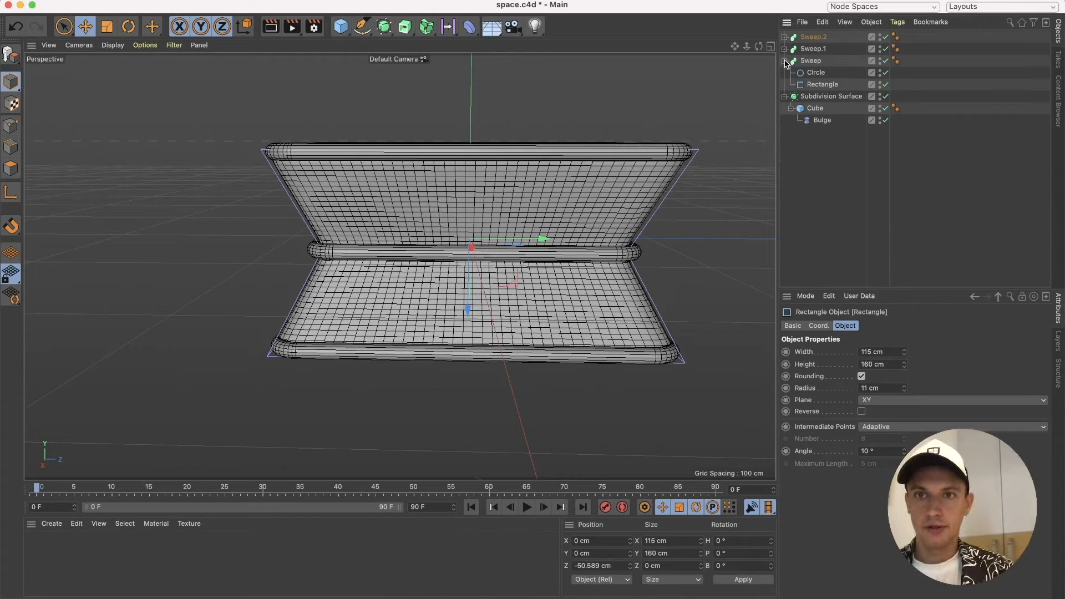
{"action": "left_click", "coordinate": [784, 61]}
{"action": "left_click", "coordinate": [801, 121]}
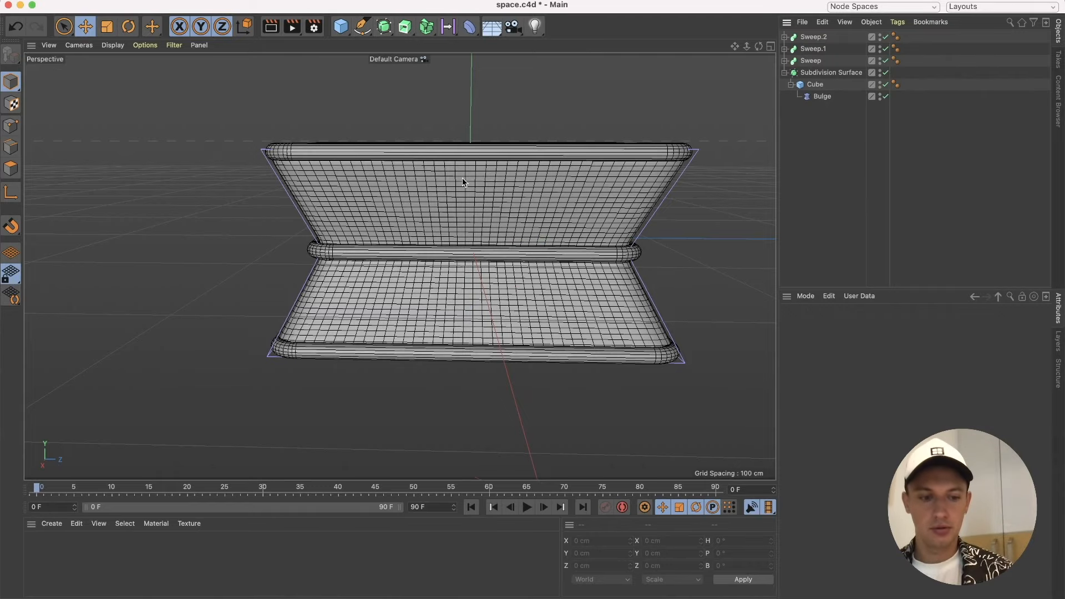
Add a new Circle spline to the scene at the centre of the rover body.
{"action": "left_click_drag", "start_coordinate": [462, 131], "coordinate": [494, 200], "text": "alt"}
{"action": "scroll", "coordinate": [495, 201], "scroll_direction": "down", "scroll_amount": 5}
{"action": "scroll", "coordinate": [495, 201], "scroll_direction": "up", "scroll_amount": 3}
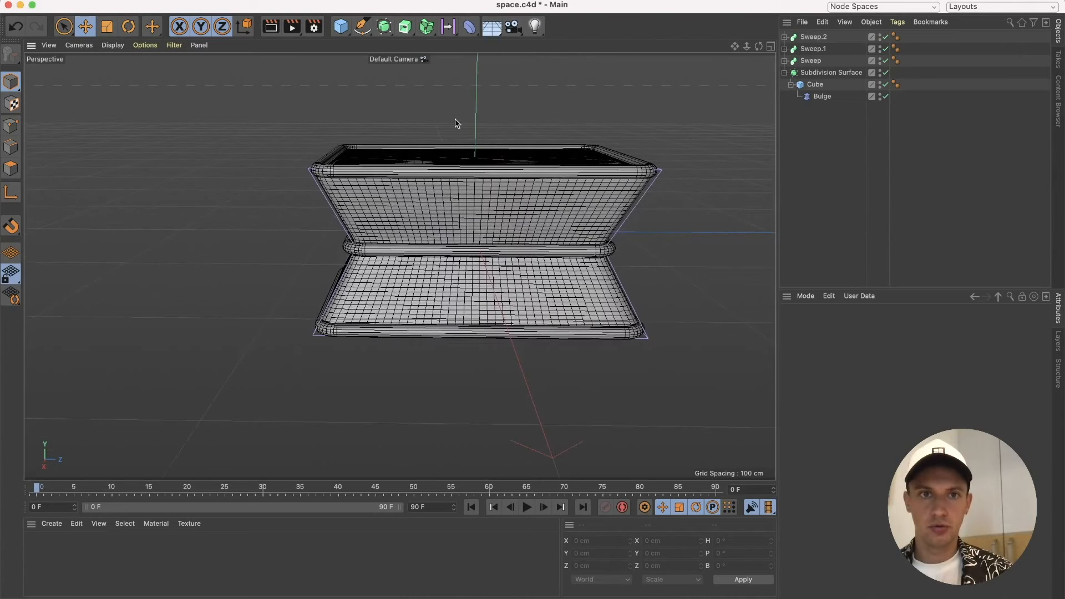
{"action": "left_click", "coordinate": [388, 31]}
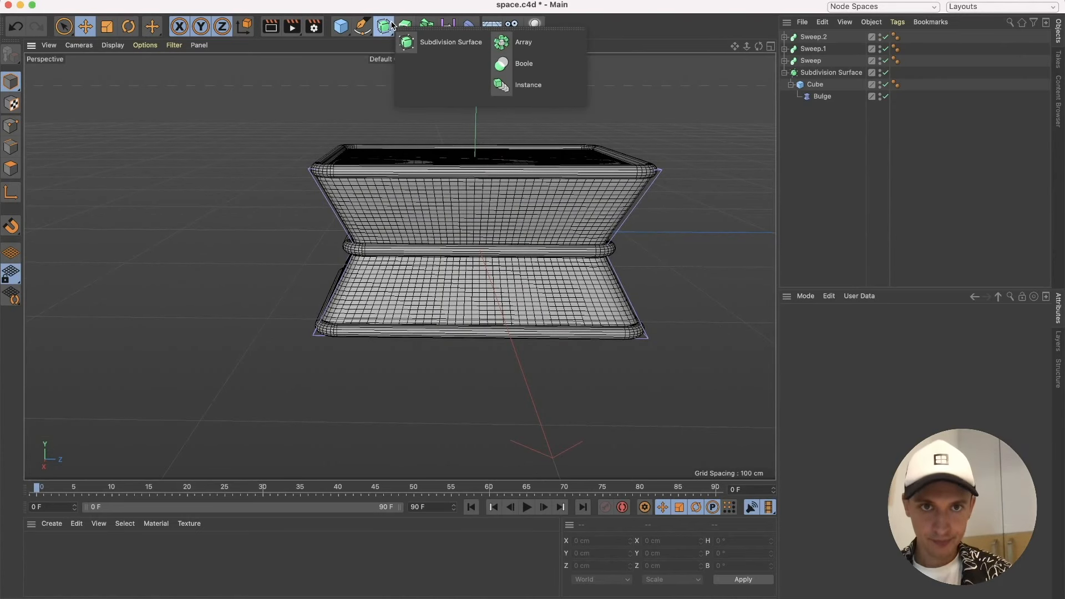
{"action": "left_click", "coordinate": [390, 29]}
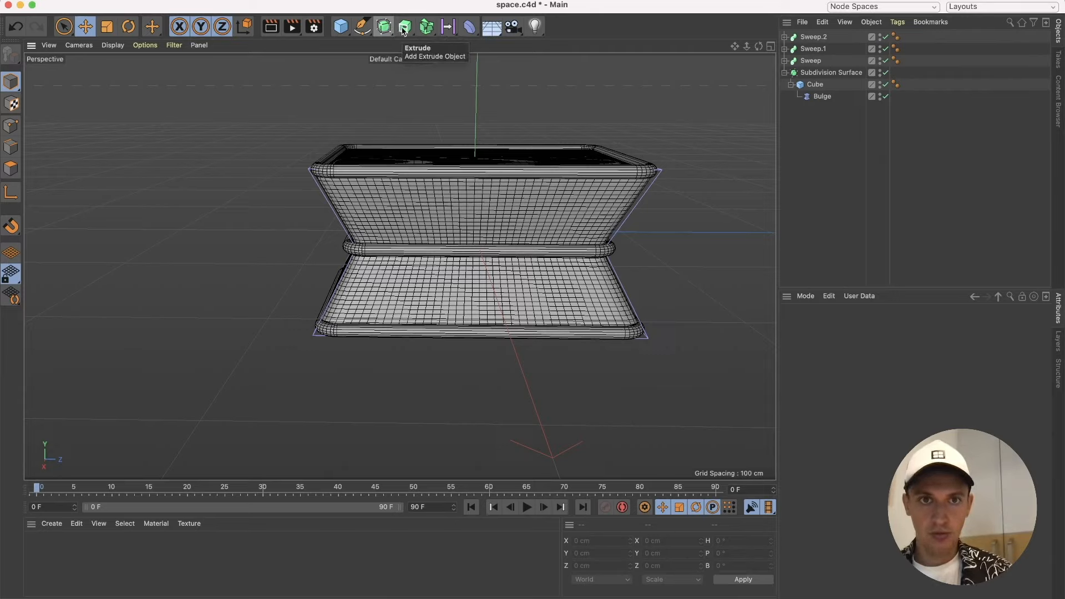
{"action": "left_click", "coordinate": [406, 27]}
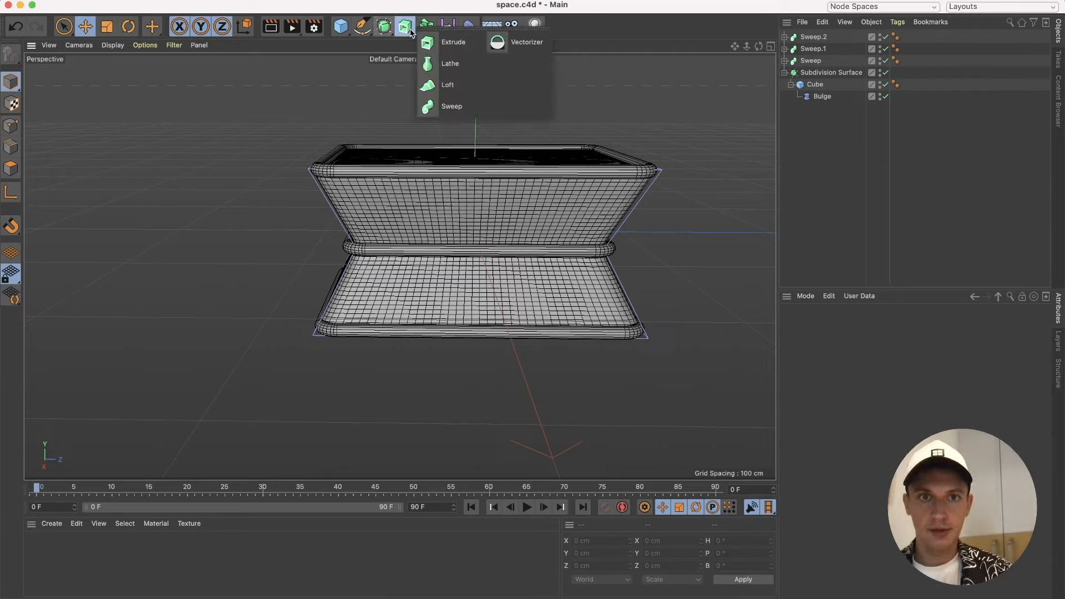
{"action": "left_click", "coordinate": [363, 27]}
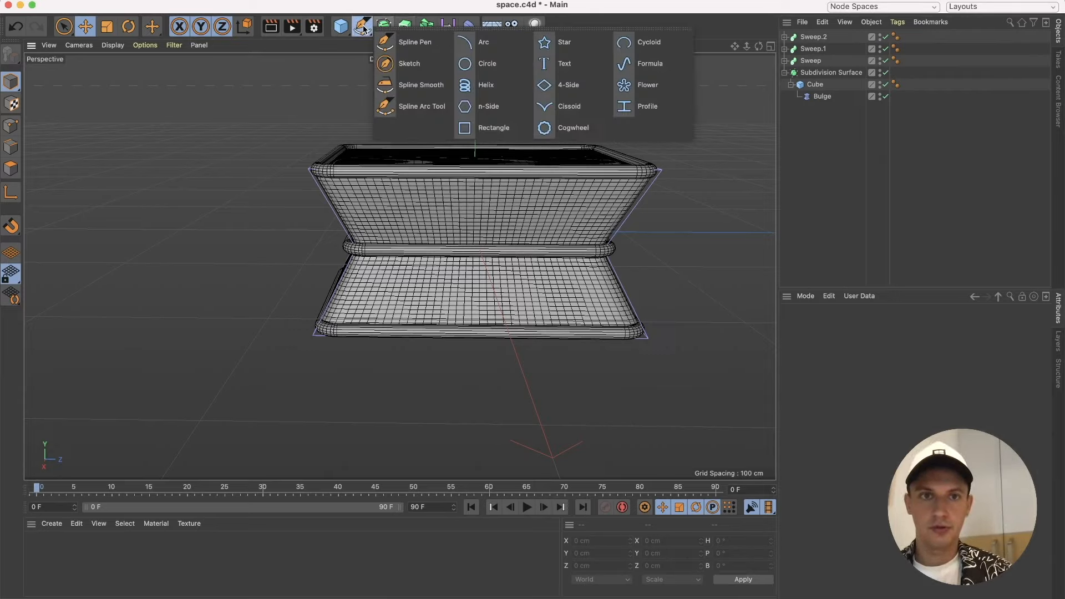
{"action": "left_click", "coordinate": [488, 63]}
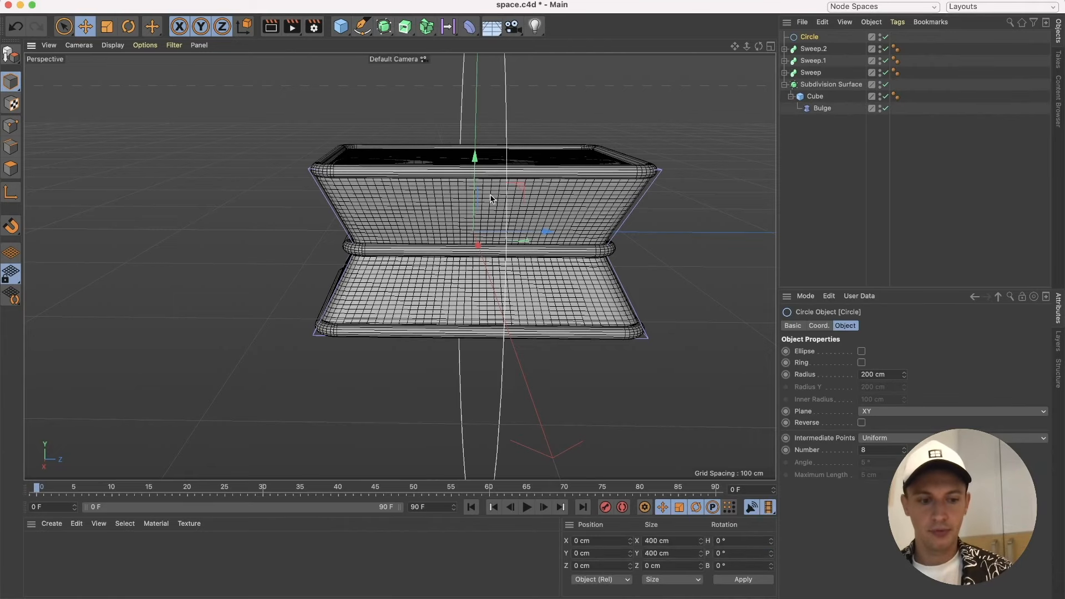
Set the new Circle spline's radius to 20 cm.
{"action": "left_click_drag", "start_coordinate": [471, 195], "coordinate": [539, 205], "text": "alt"}
{"action": "scroll", "coordinate": [538, 203], "scroll_direction": "down", "scroll_amount": 5}
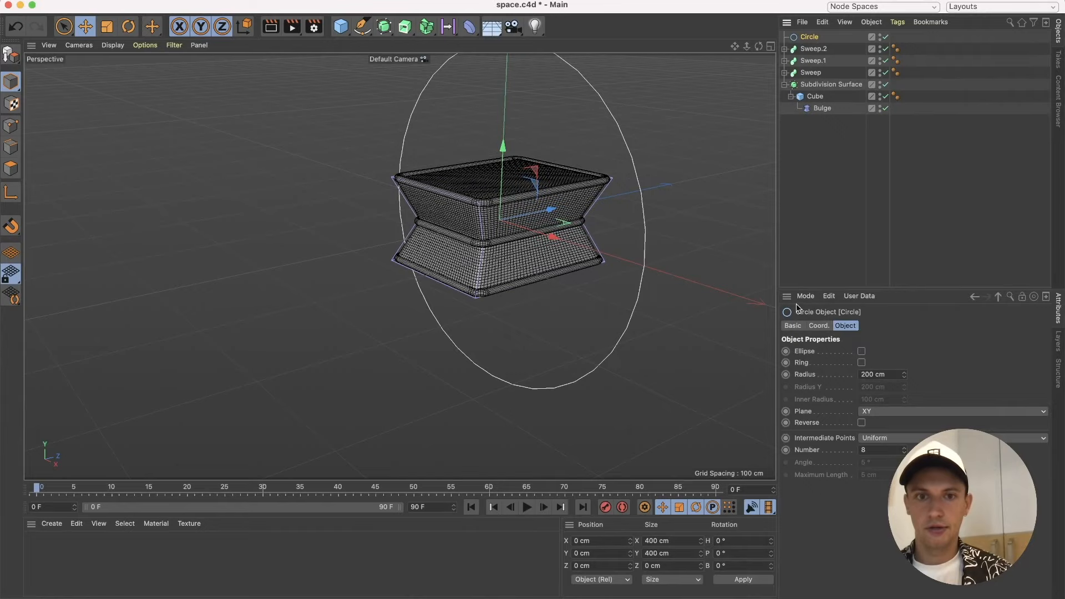
{"action": "left_click_drag", "start_coordinate": [605, 268], "coordinate": [531, 260], "text": "alt"}
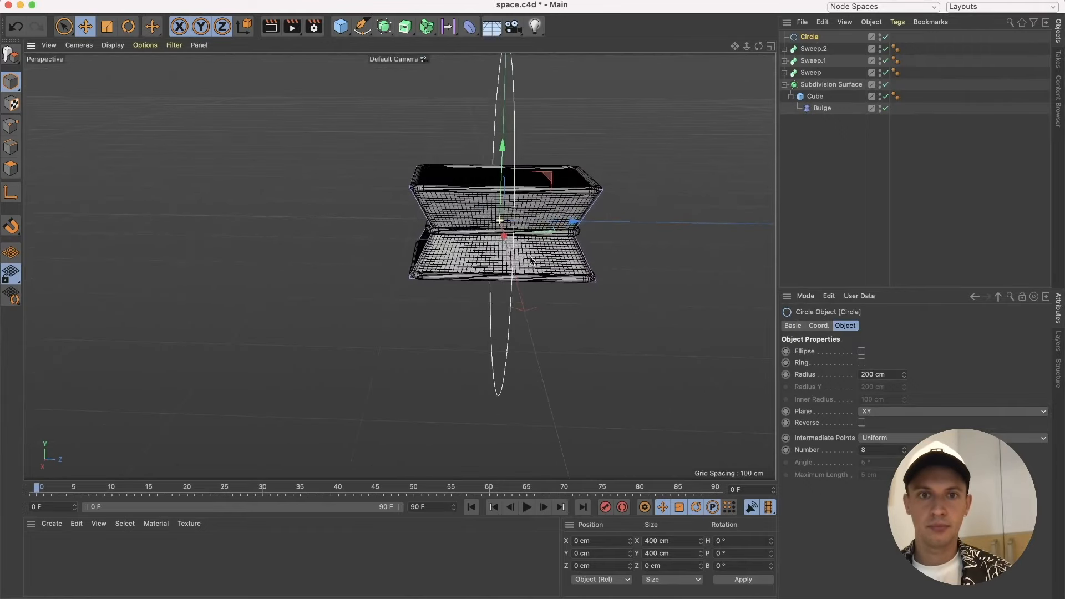
{"action": "left_click", "coordinate": [874, 375]}
{"action": "type", "text": "10"}
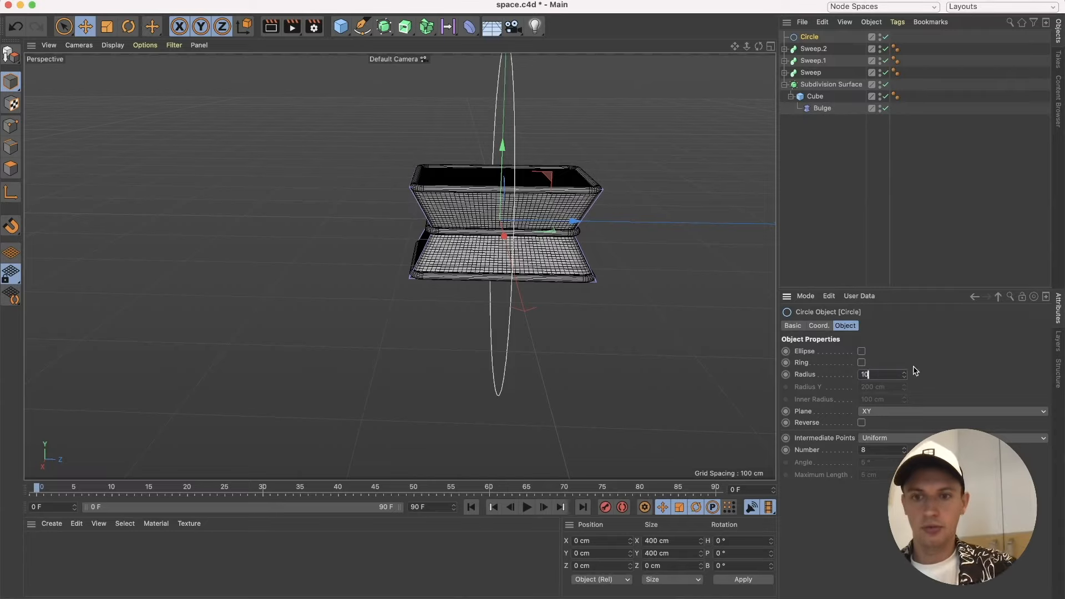
{"action": "key", "text": "Return"}
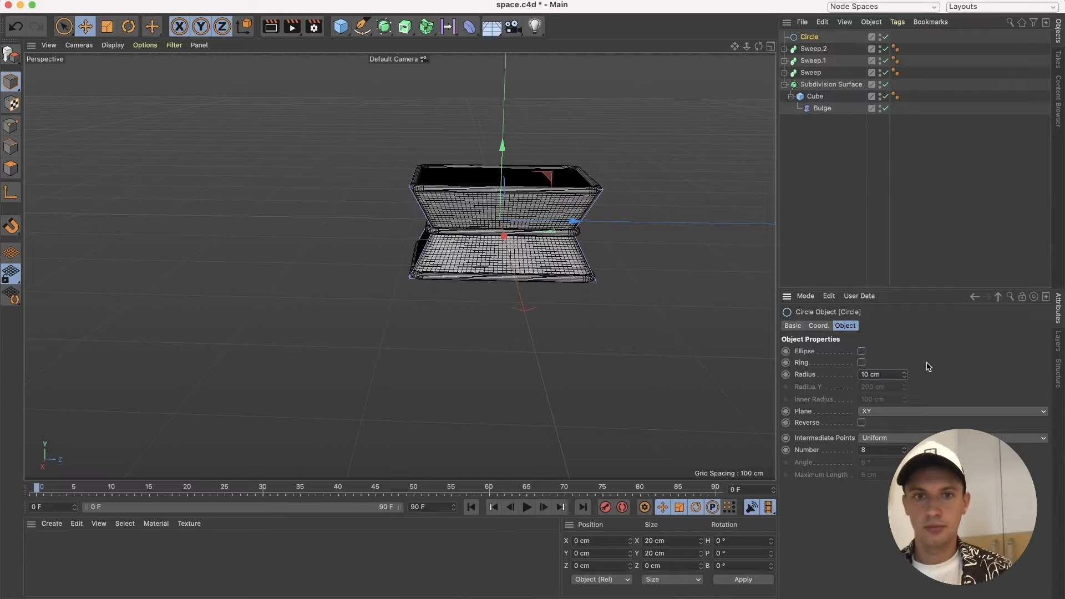
{"action": "left_click", "coordinate": [882, 372]}
{"action": "type", "text": "20"}
{"action": "key", "text": "Return"}
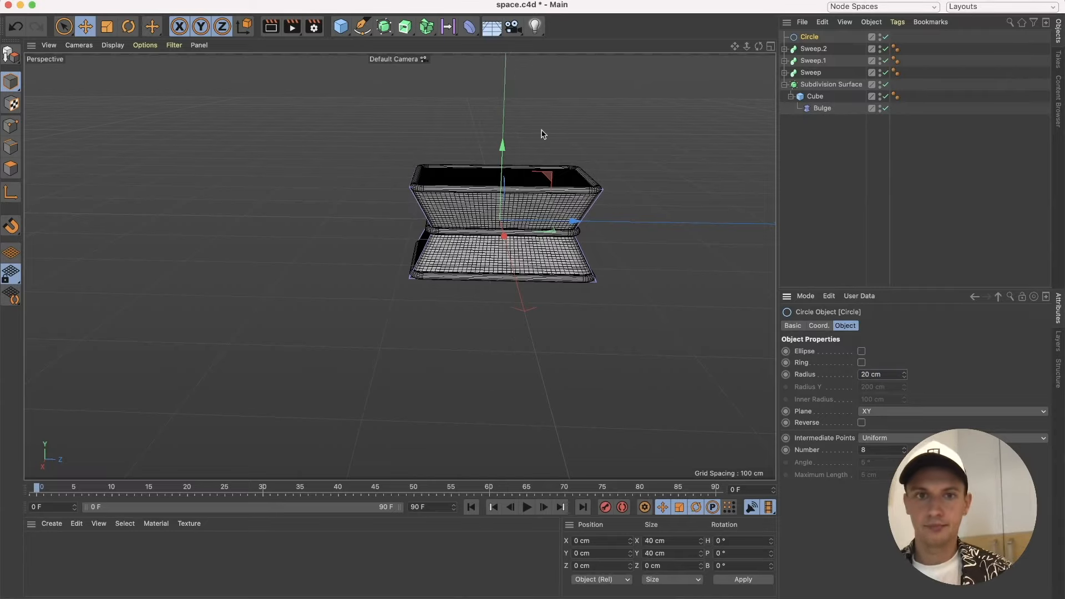
Extrude the Circle by nesting it under a new Extrude generator, and move the circle away from the body to about X 234 cm.
{"action": "left_click", "coordinate": [405, 27]}
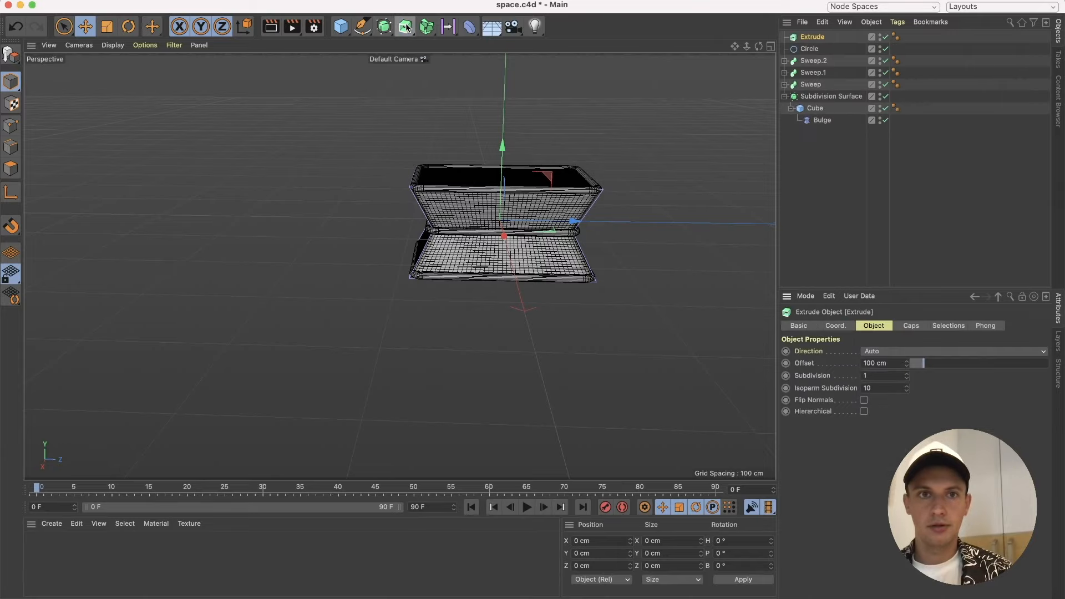
{"action": "left_click_drag", "start_coordinate": [810, 48], "coordinate": [820, 38]}
{"action": "left_click_drag", "start_coordinate": [512, 231], "coordinate": [493, 317]}
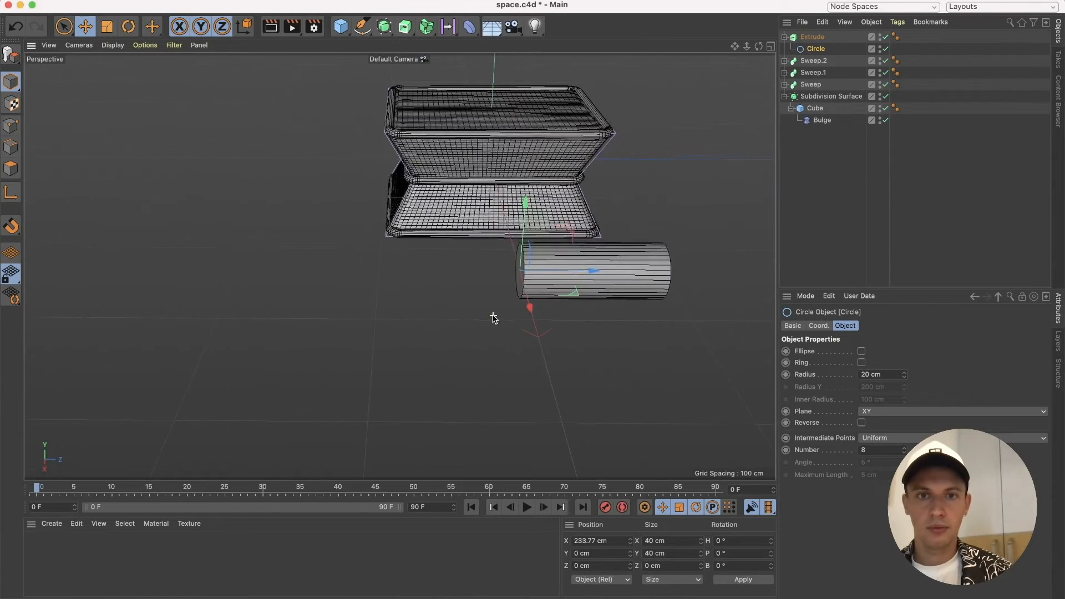
Set the Extrude's offset to 20 cm to make a thin disc.
{"action": "left_click", "coordinate": [812, 37]}
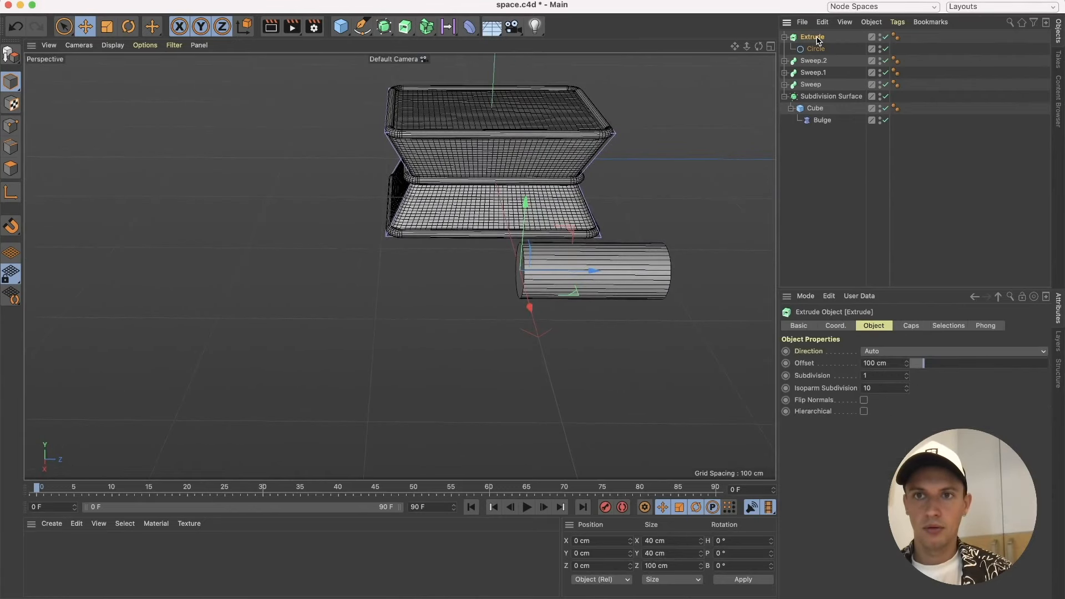
{"action": "double_click", "coordinate": [886, 363]}
{"action": "type", "text": "20"}
{"action": "key", "text": "Return"}
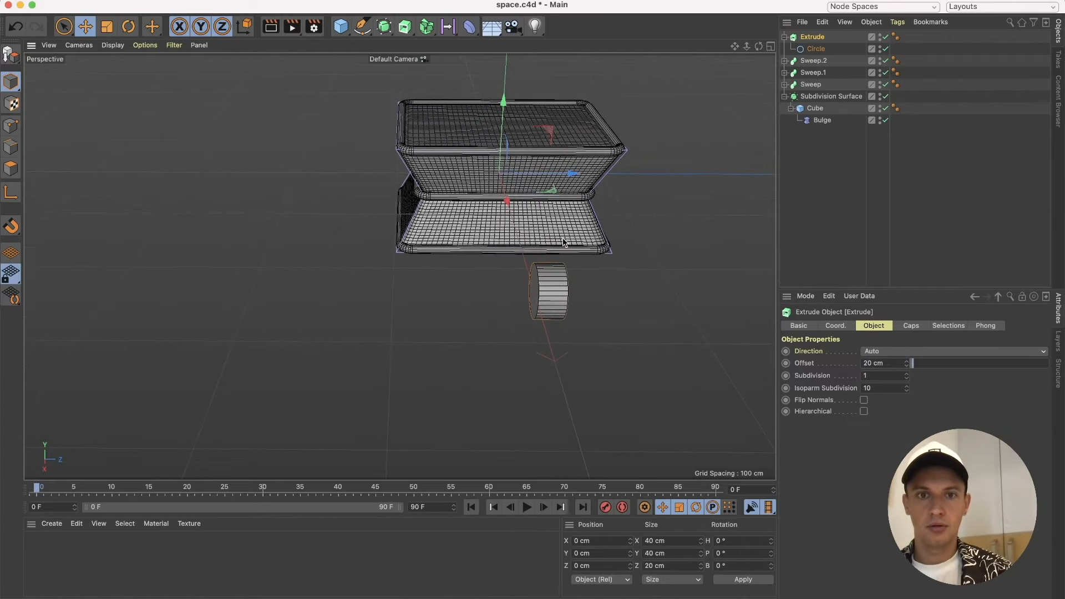
Examine the disc beside the rover body from several angles and review the Extrude's coordinates.
{"action": "scroll", "coordinate": [562, 239], "scroll_direction": "up", "scroll_amount": 5}
{"action": "middle_click_drag", "start_coordinate": [563, 243], "coordinate": [566, 234], "text": "alt"}
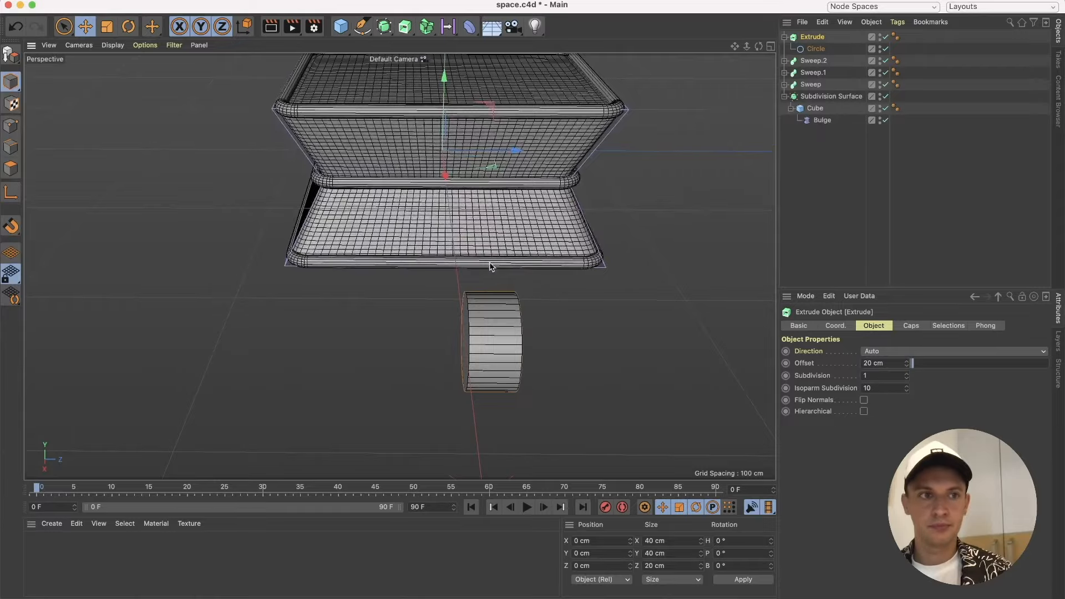
{"action": "left_click_drag", "start_coordinate": [489, 266], "coordinate": [523, 258], "text": "alt"}
{"action": "scroll", "coordinate": [523, 260], "scroll_direction": "down", "scroll_amount": 3}
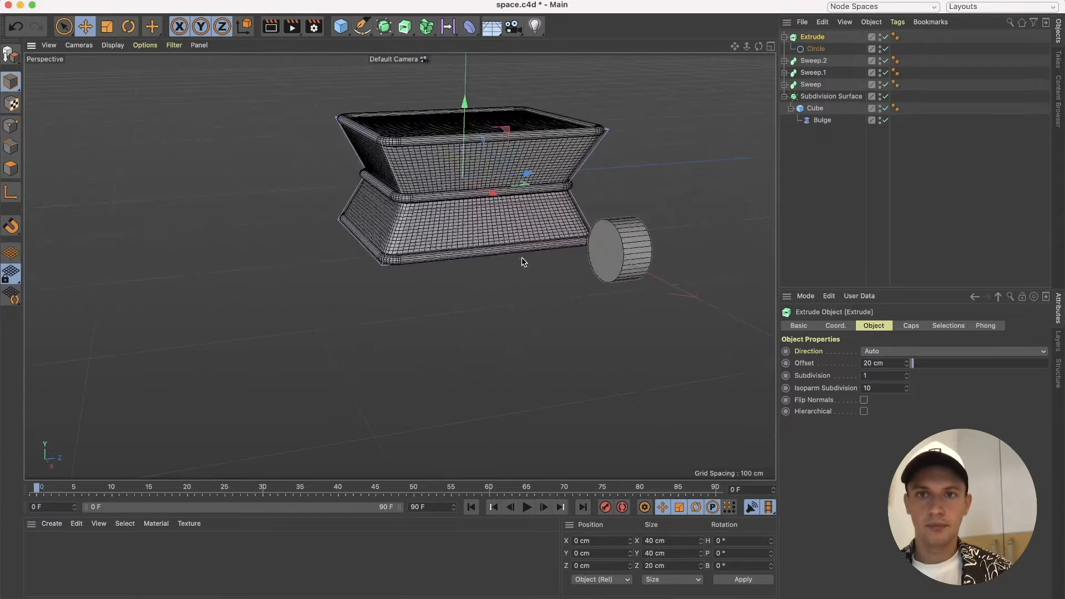
{"action": "middle_click_drag", "start_coordinate": [522, 262], "coordinate": [468, 294], "text": "alt"}
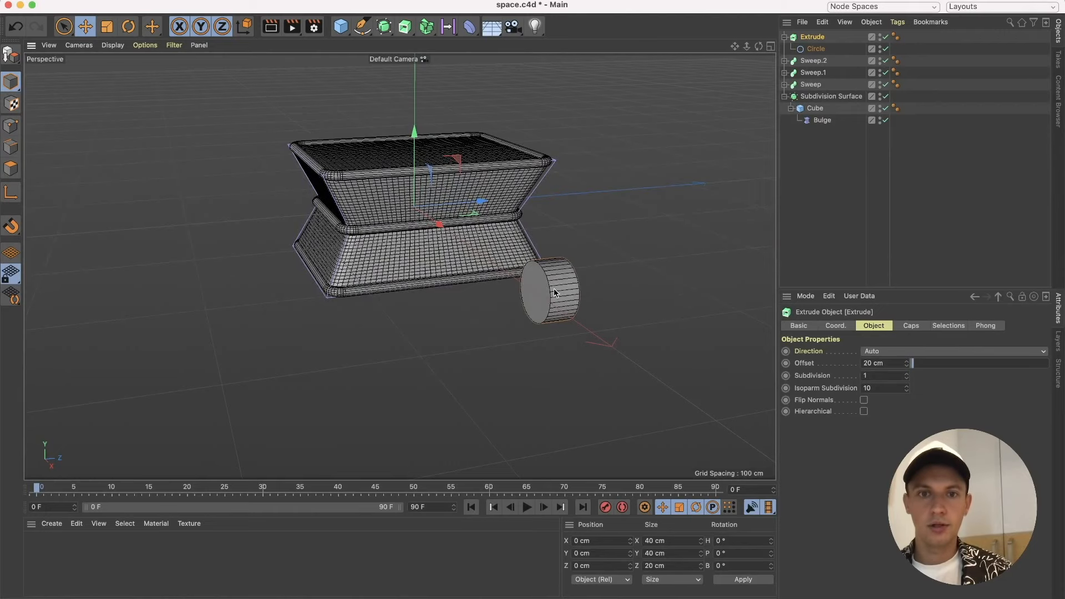
{"action": "scroll", "coordinate": [552, 295], "scroll_direction": "up", "scroll_amount": 5}
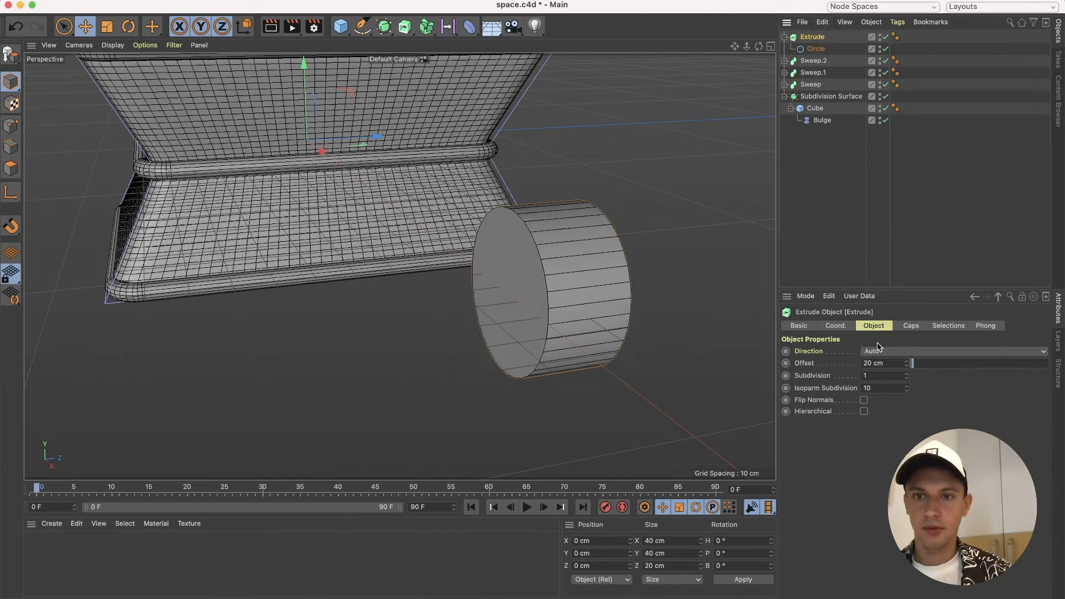
{"action": "left_click", "coordinate": [837, 327]}
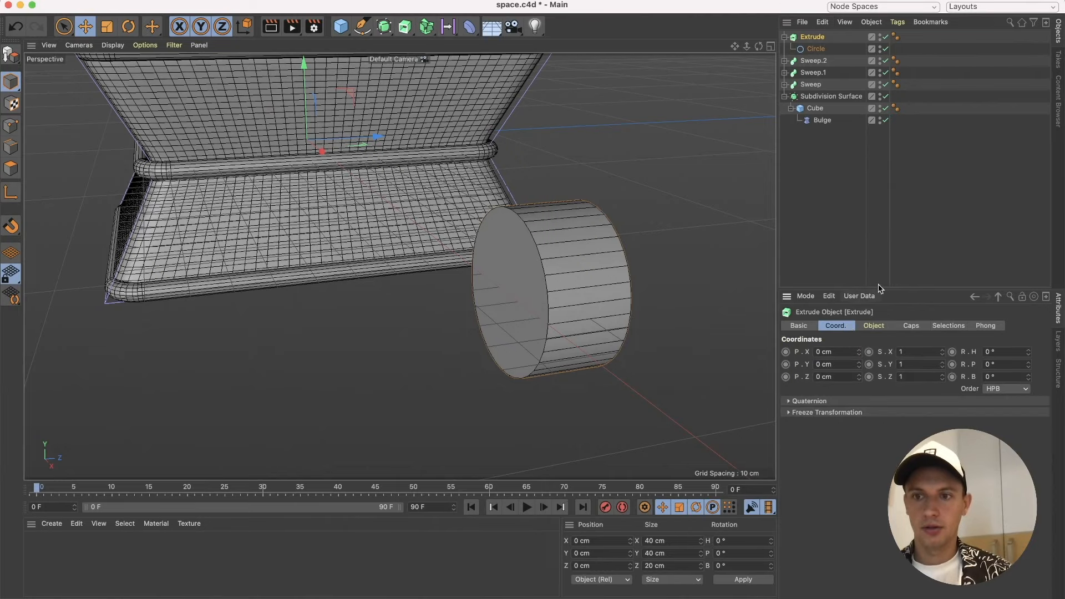
{"action": "left_click", "coordinate": [873, 326]}
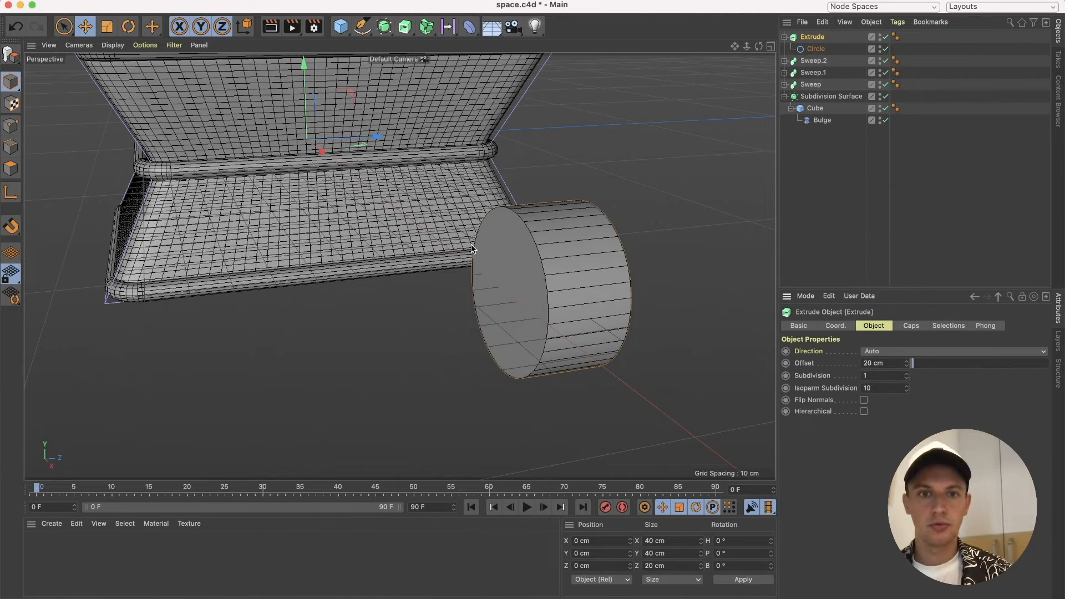
{"action": "left_click_drag", "start_coordinate": [478, 323], "coordinate": [587, 321], "text": "alt"}
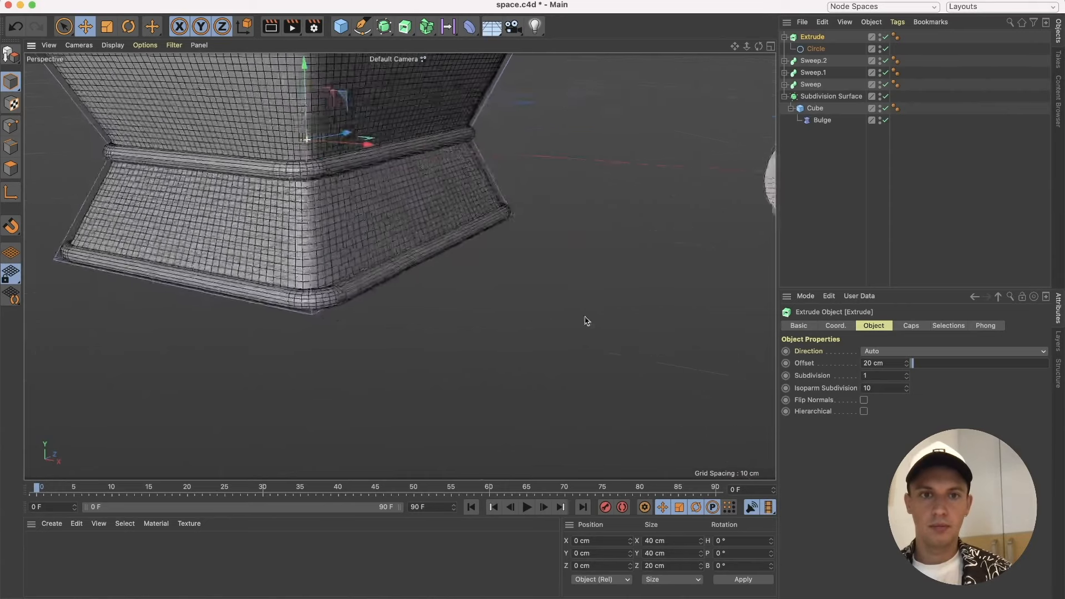
{"action": "scroll", "coordinate": [585, 321], "scroll_direction": "down", "scroll_amount": 6}
{"action": "middle_click_drag", "start_coordinate": [568, 321], "coordinate": [480, 340], "text": "alt"}
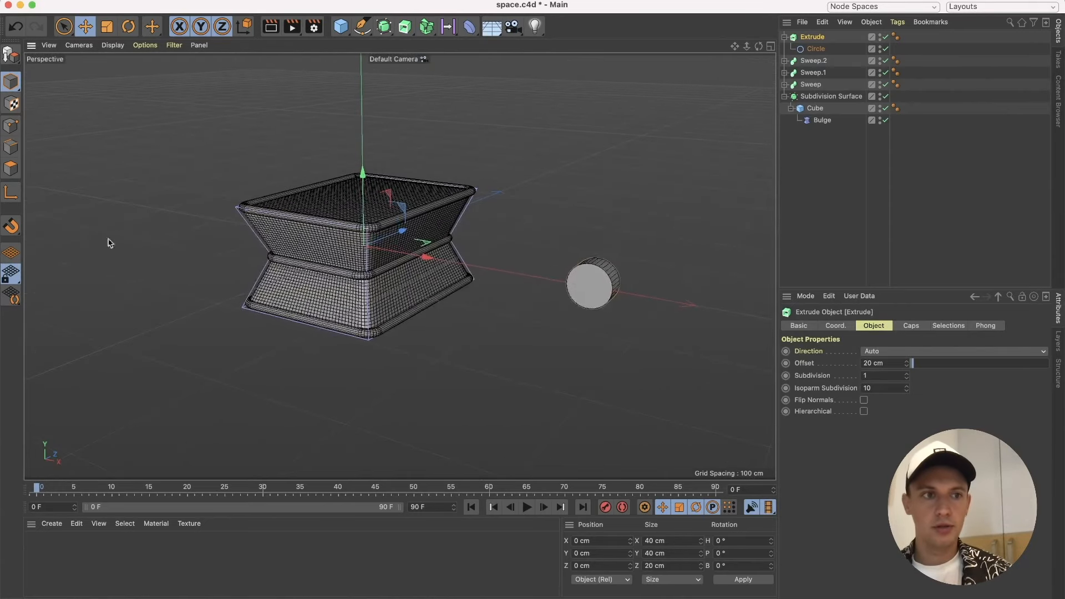
Move only the Extrude's axis along X to 234 cm so that it sits on the disc.
{"action": "left_click", "coordinate": [12, 195]}
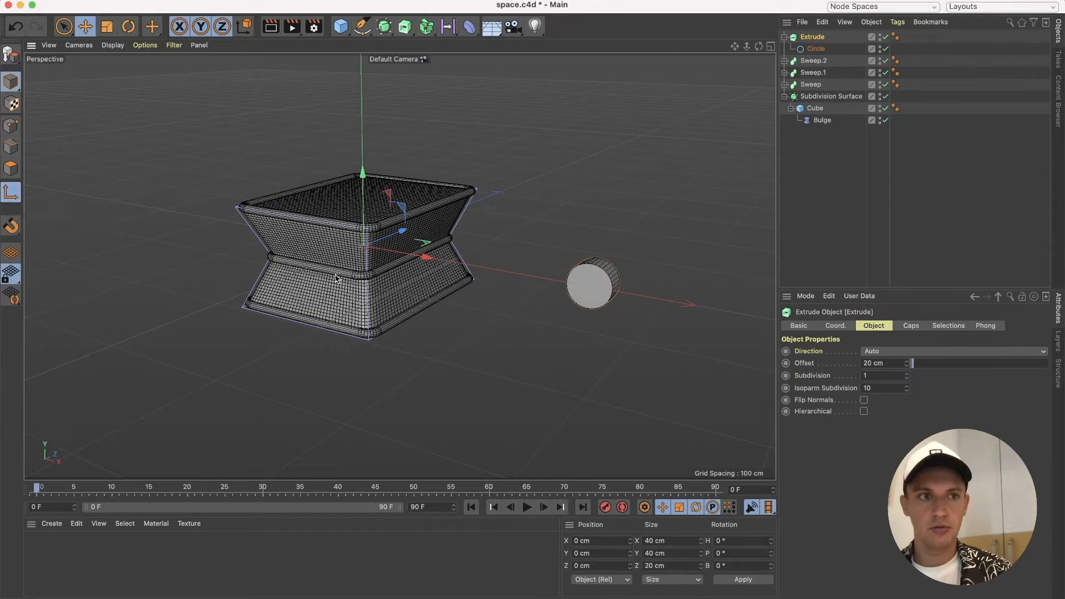
{"action": "left_click_drag", "start_coordinate": [436, 265], "coordinate": [660, 276]}
{"action": "scroll", "coordinate": [629, 276], "scroll_direction": "up", "scroll_amount": 5}
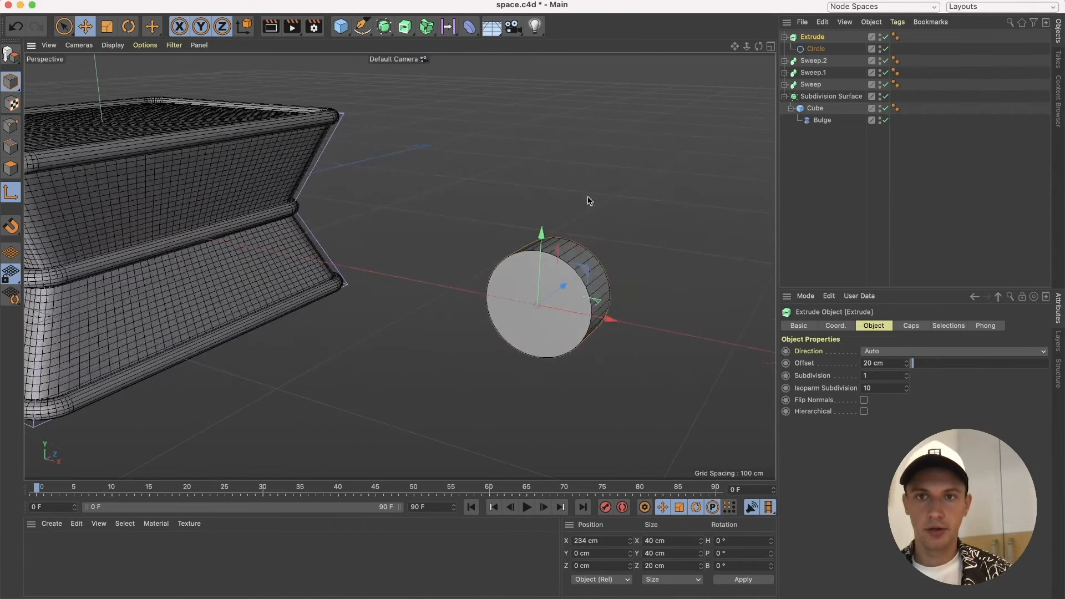
{"action": "left_click", "coordinate": [11, 194]}
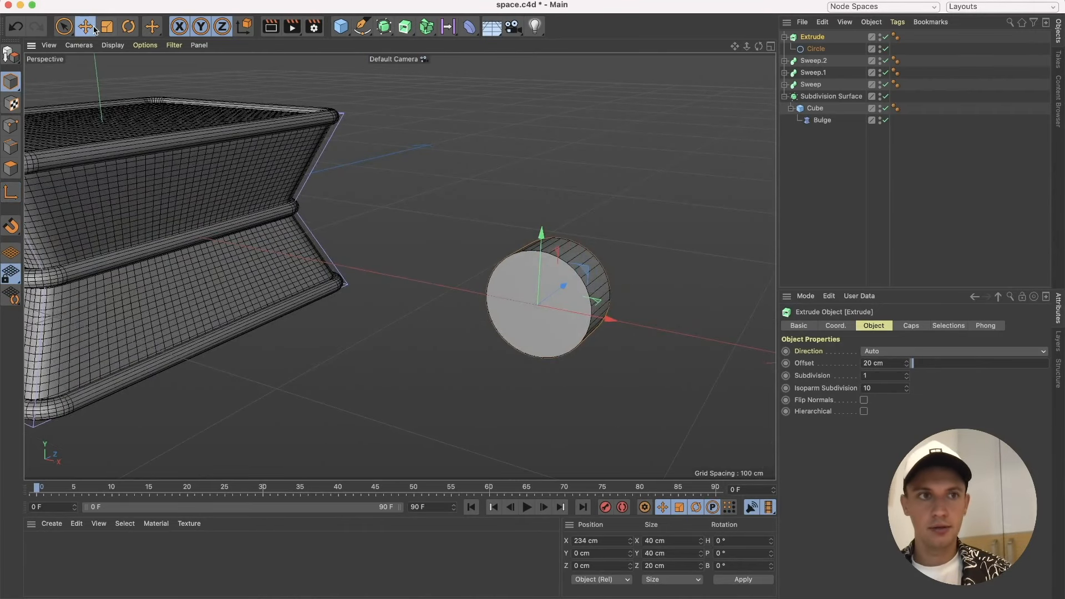
Rotate the disc to a 90° heading and place it by the body's lower edge at about X 87, Y -46, Z -42 cm.
{"action": "left_click", "coordinate": [128, 26]}
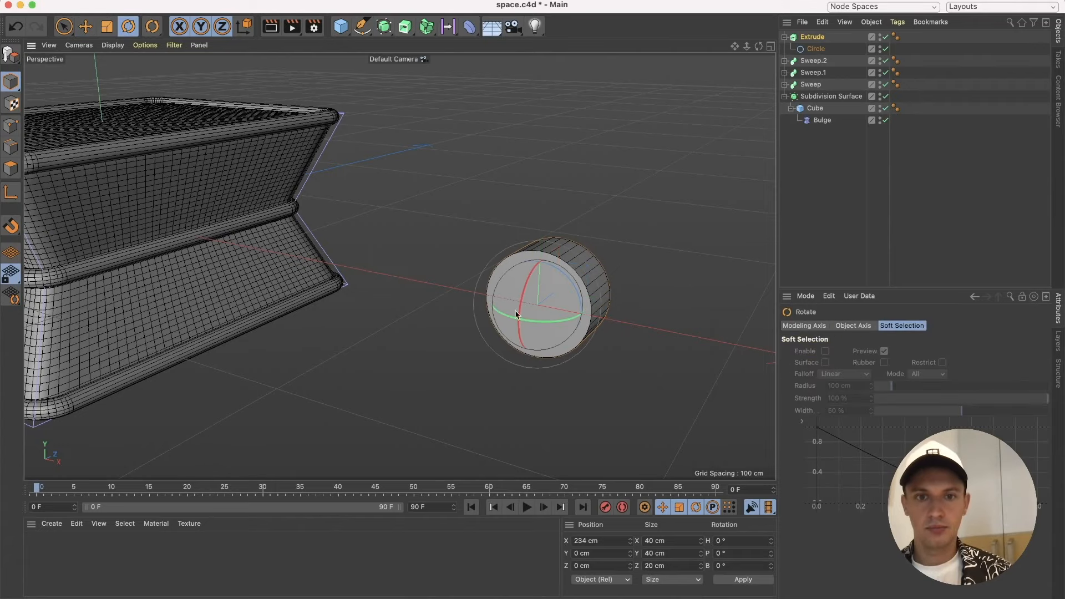
{"action": "left_click_drag", "start_coordinate": [531, 321], "coordinate": [403, 340]}
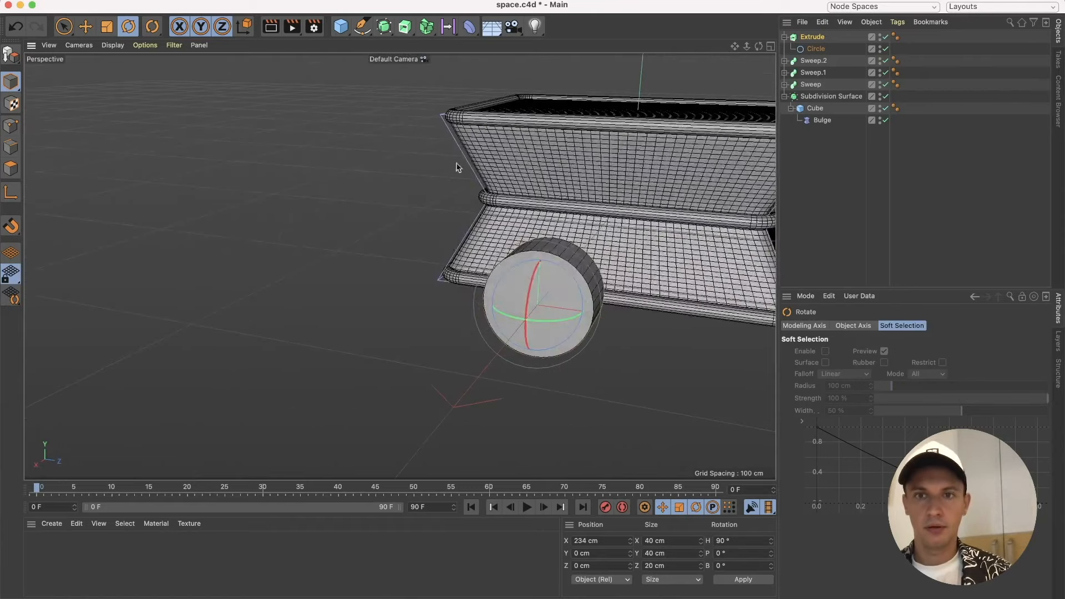
{"action": "left_click", "coordinate": [85, 26]}
{"action": "left_click_drag", "start_coordinate": [554, 282], "coordinate": [619, 213]}
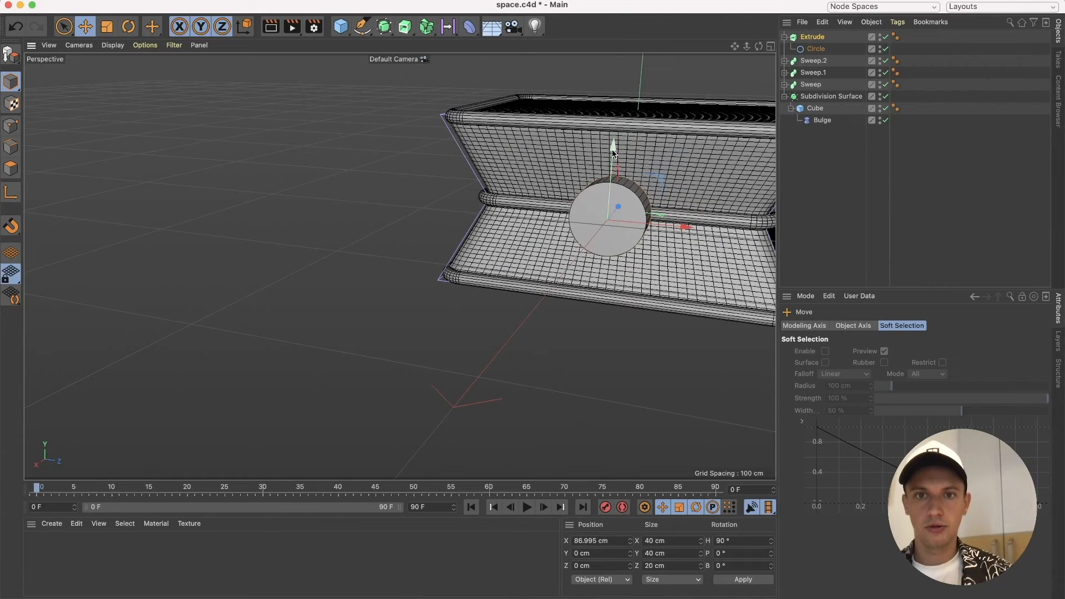
{"action": "left_click_drag", "start_coordinate": [614, 153], "coordinate": [608, 233]}
{"action": "left_click_drag", "start_coordinate": [666, 307], "coordinate": [473, 298]}
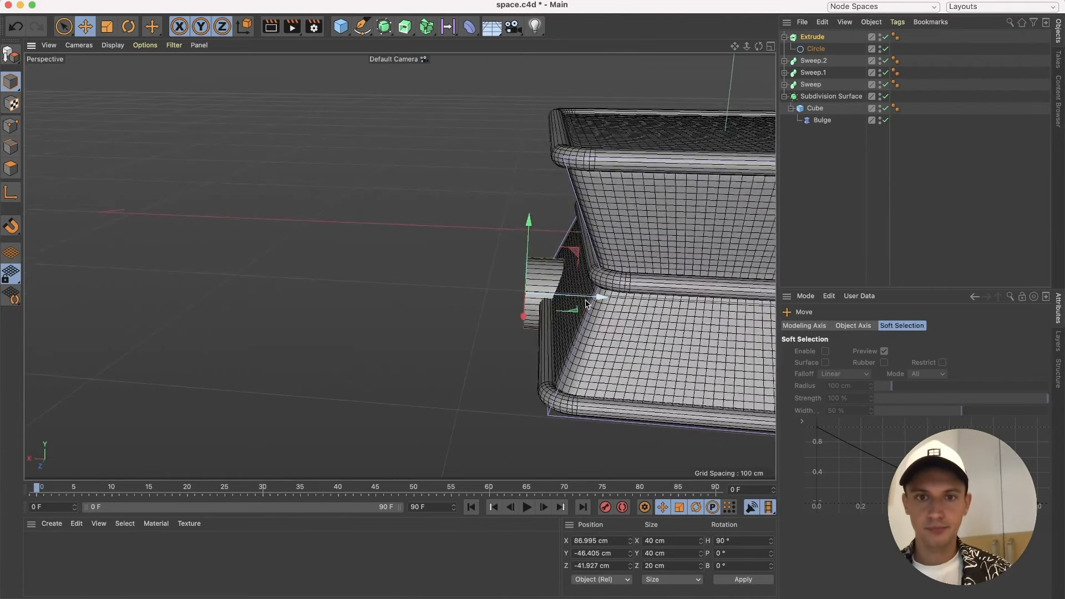
Move the disc outward from the body's side to about X 123 cm.
{"action": "left_click_drag", "start_coordinate": [588, 298], "coordinate": [758, 339]}
{"action": "left_click_drag", "start_coordinate": [624, 383], "coordinate": [631, 340], "text": "alt"}
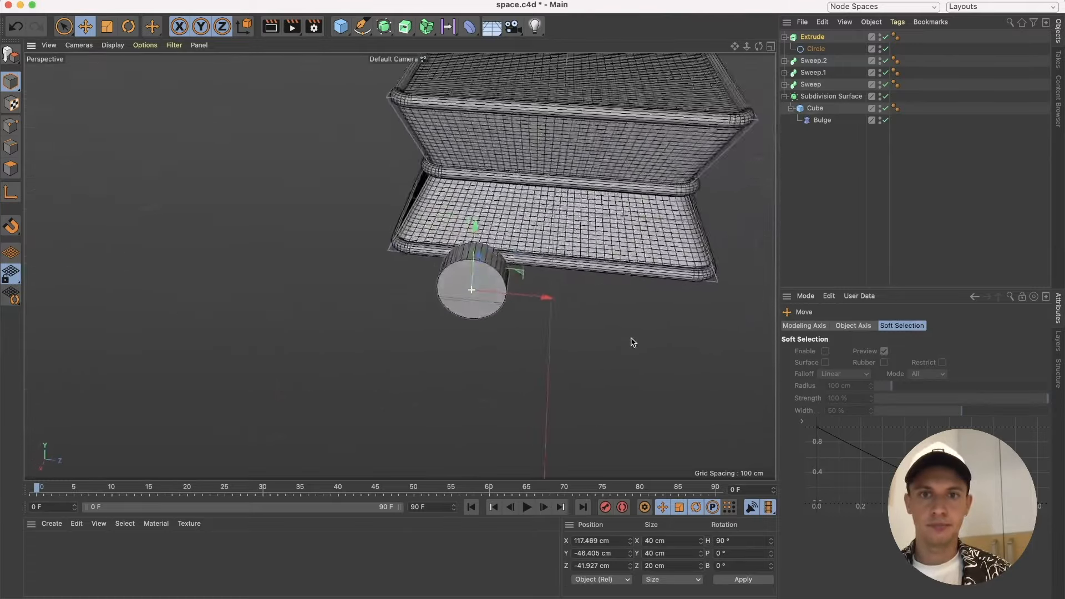
{"action": "left_click_drag", "start_coordinate": [539, 276], "coordinate": [498, 241], "text": "alt"}
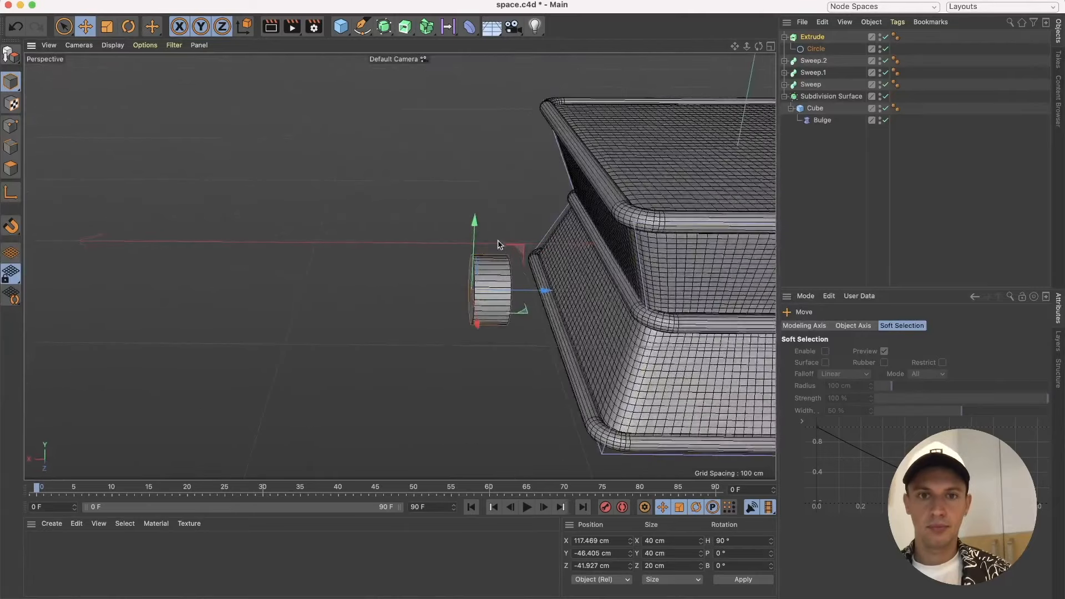
{"action": "left_click_drag", "start_coordinate": [538, 287], "coordinate": [632, 309]}
{"action": "scroll", "coordinate": [542, 310], "scroll_direction": "up", "scroll_amount": 5}
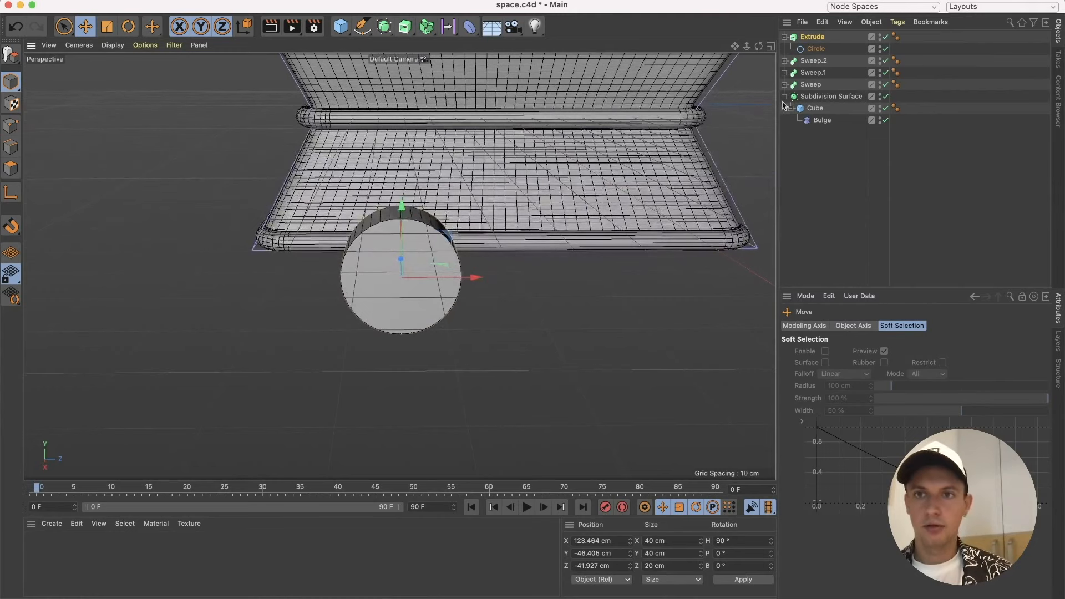
Turn the Extrude's Circle into a ring with a radius of 5 cm and an inner radius of 25 cm.
{"action": "left_click", "coordinate": [815, 50]}
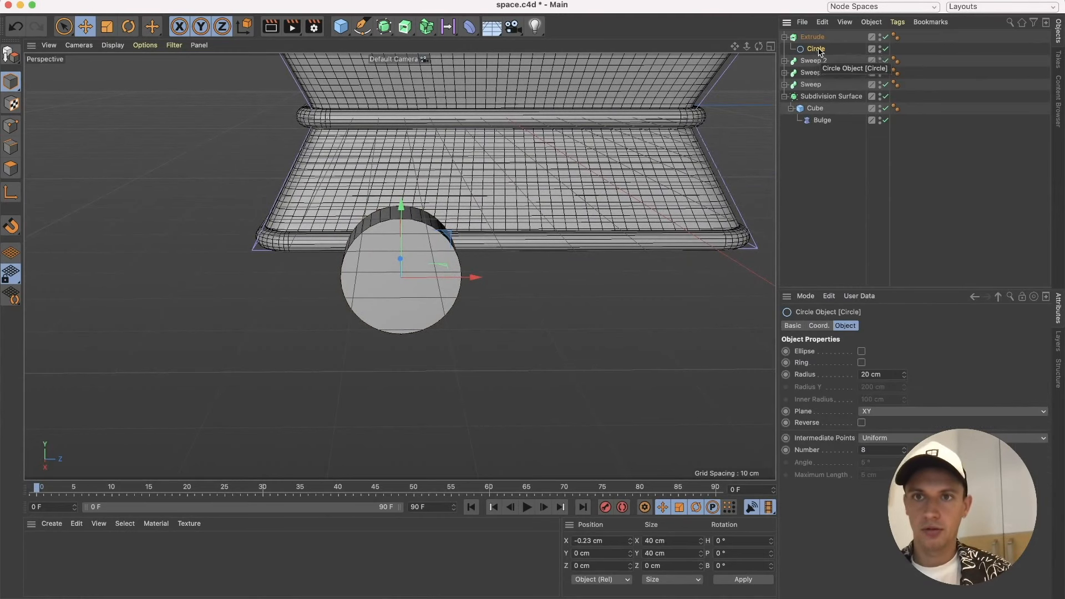
{"action": "left_click", "coordinate": [861, 363]}
{"action": "left_click", "coordinate": [886, 374]}
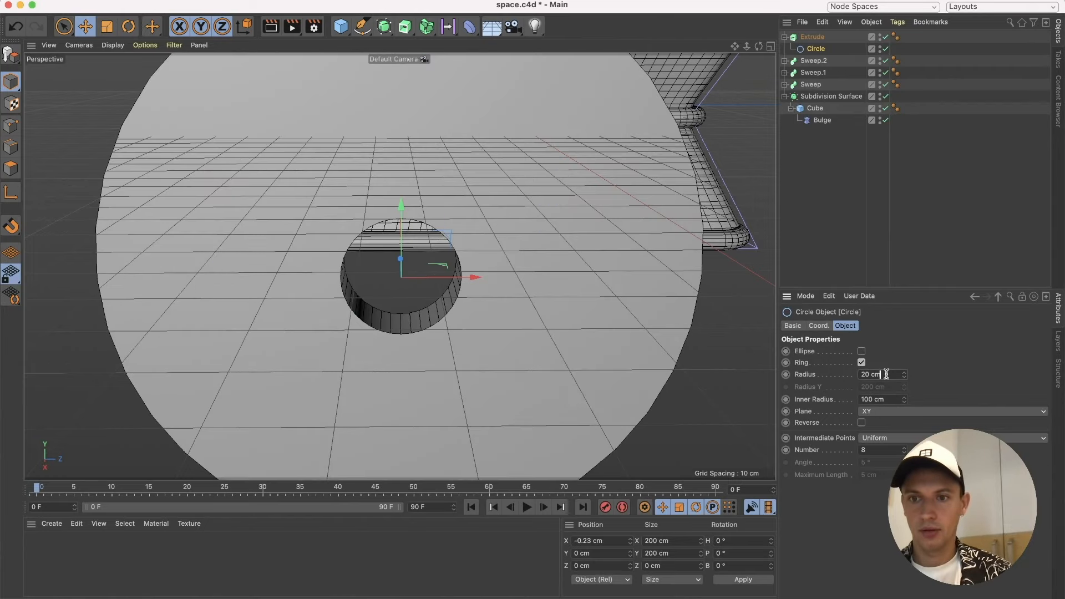
{"action": "double_click", "coordinate": [887, 375]}
{"action": "type", "text": "5"}
{"action": "left_click", "coordinate": [891, 394]}
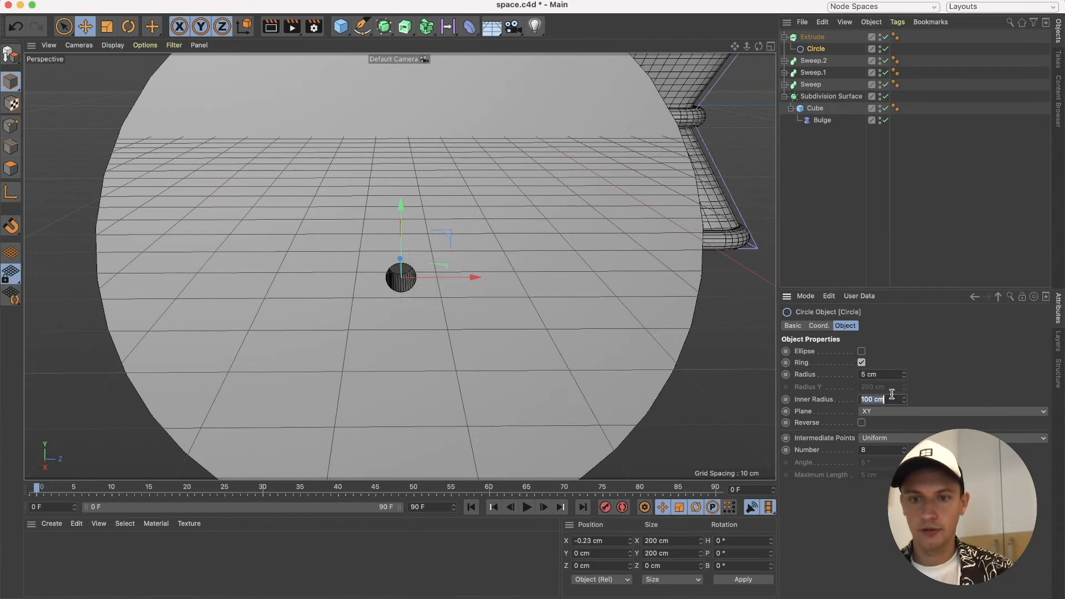
{"action": "type", "text": "25"}
{"action": "key", "text": "Return"}
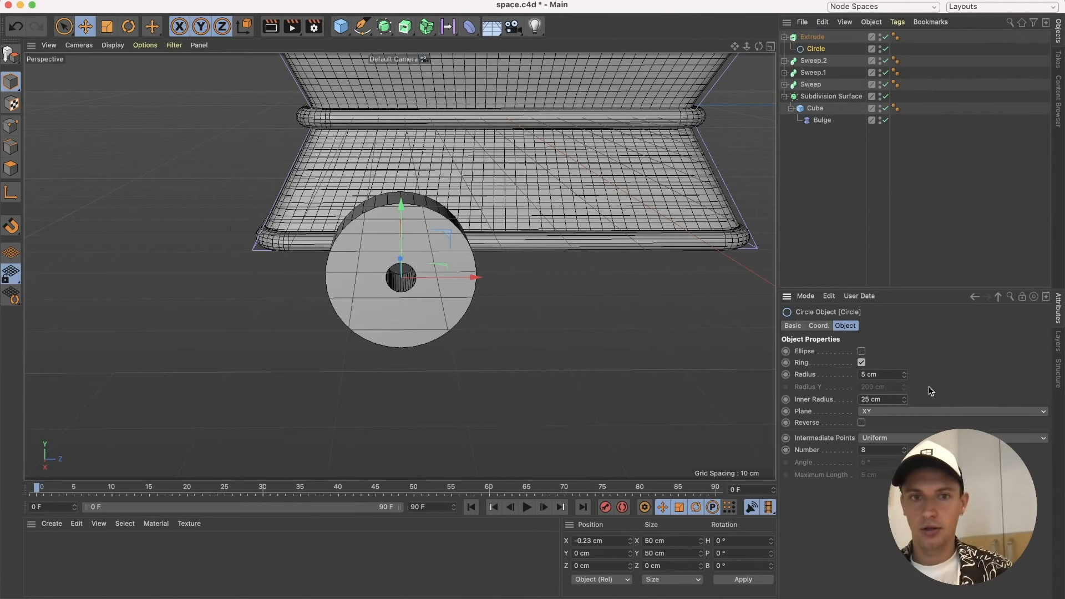
Set the wheel ring's inner radius to 20 cm.
{"action": "double_click", "coordinate": [895, 398]}
{"action": "type", "text": "22"}
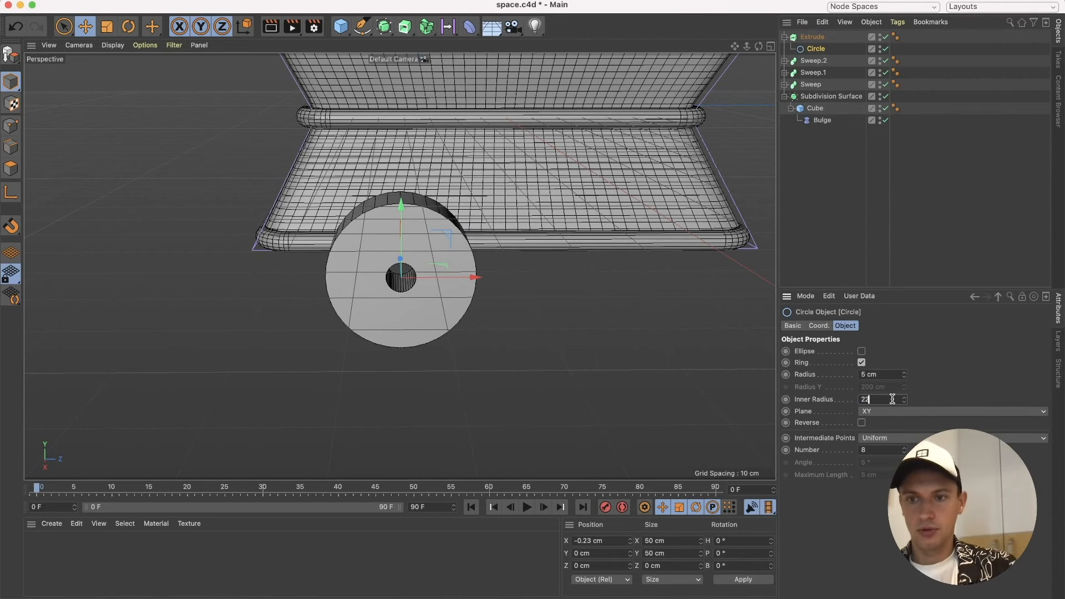
{"action": "type", "text": "0"}
{"action": "key", "text": "Return"}
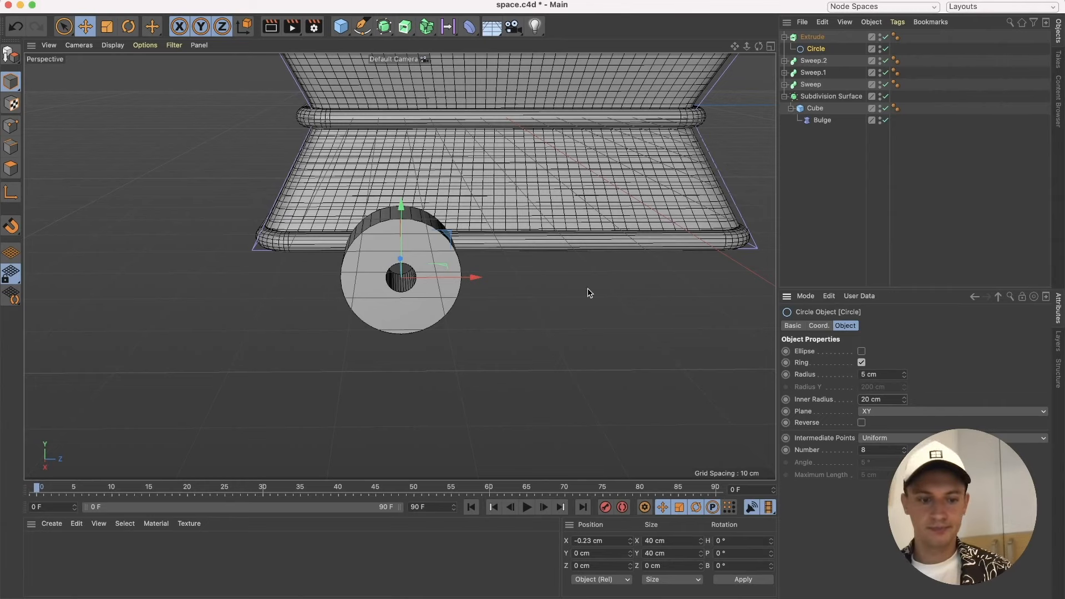
Compare the wheel's size with the body and set the ring's inner radius to 25 cm.
{"action": "left_click_drag", "start_coordinate": [588, 288], "coordinate": [560, 260], "text": "alt"}
{"action": "scroll", "coordinate": [559, 261], "scroll_direction": "down", "scroll_amount": 4}
{"action": "middle_click_drag", "start_coordinate": [560, 262], "coordinate": [532, 284], "text": "alt"}
{"action": "scroll", "coordinate": [483, 269], "scroll_direction": "up", "scroll_amount": 3}
{"action": "scroll", "coordinate": [482, 271], "scroll_direction": "up", "scroll_amount": 1}
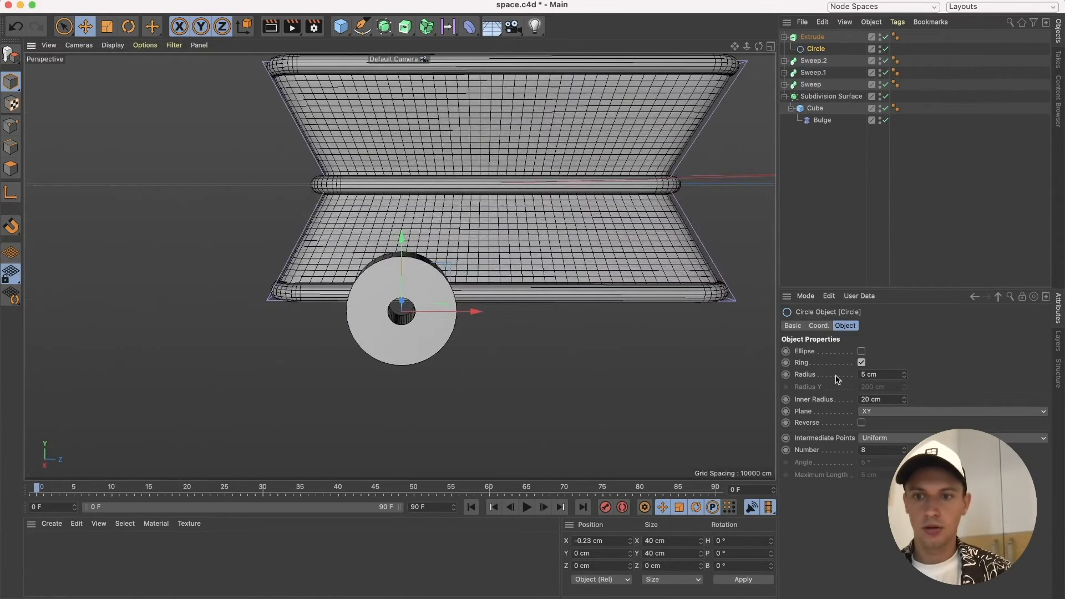
{"action": "double_click", "coordinate": [893, 400]}
{"action": "type", "text": "25"}
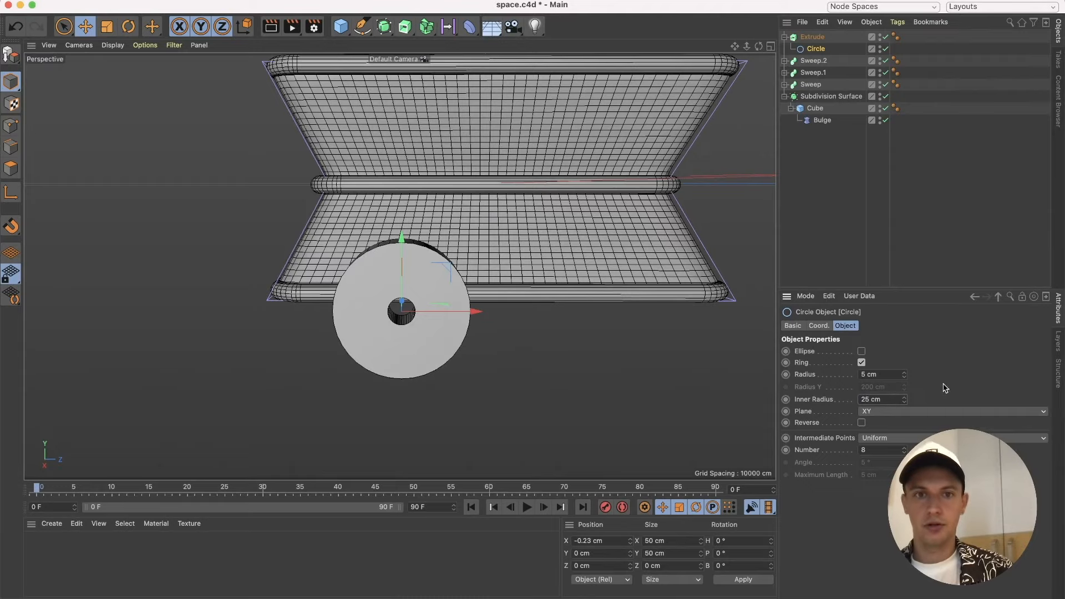
Set the inner radius of the wheel's ring-shaped Circle to 23 cm.
{"action": "key", "text": "Return"}
{"action": "double_click", "coordinate": [881, 399]}
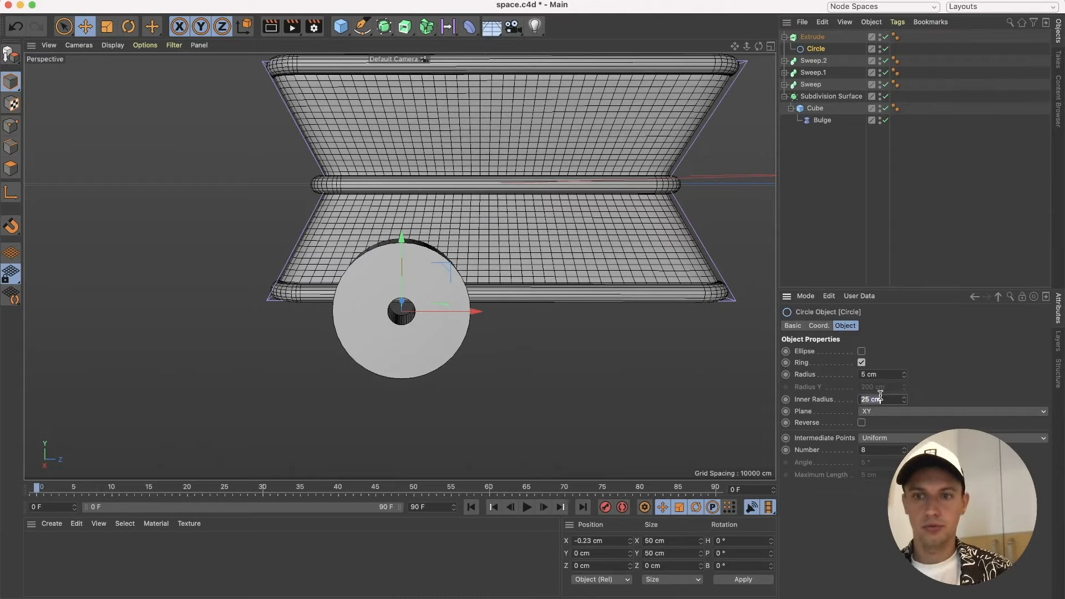
{"action": "type", "text": "23"}
{"action": "key", "text": "Return"}
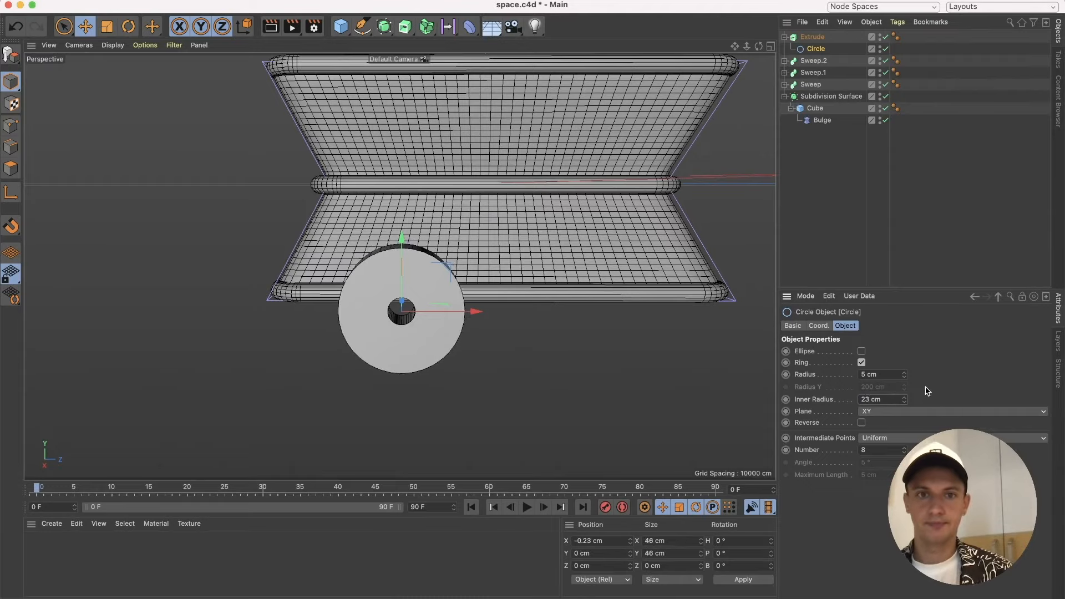
Enlarge the wheel's centre hole by setting the ring's radius to 7 cm and then 8 cm.
{"action": "double_click", "coordinate": [883, 375]}
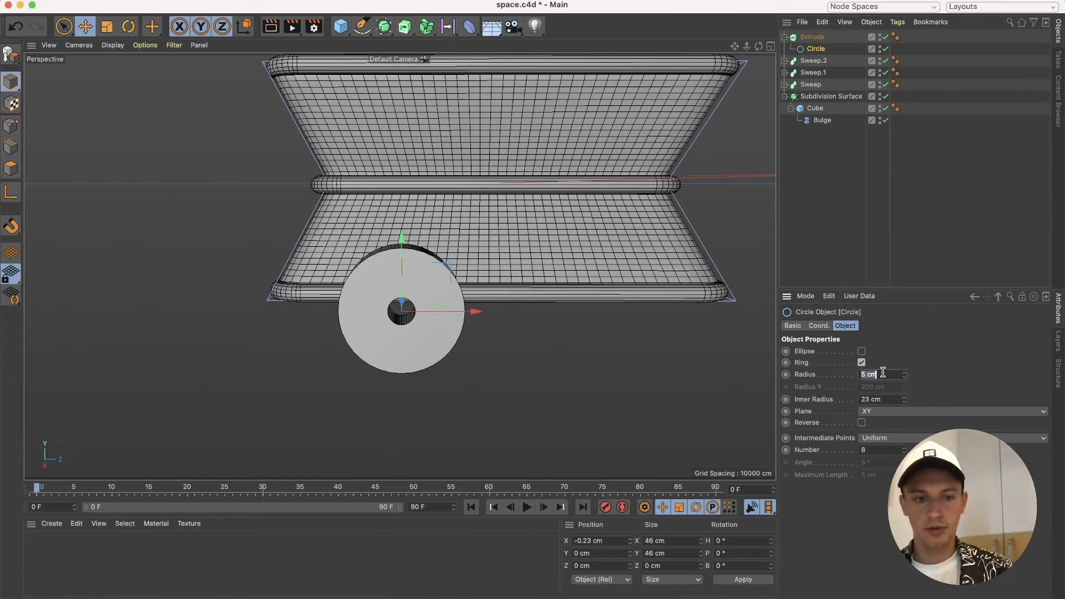
{"action": "type", "text": "7"}
{"action": "key", "text": "Return"}
{"action": "double_click", "coordinate": [883, 374]}
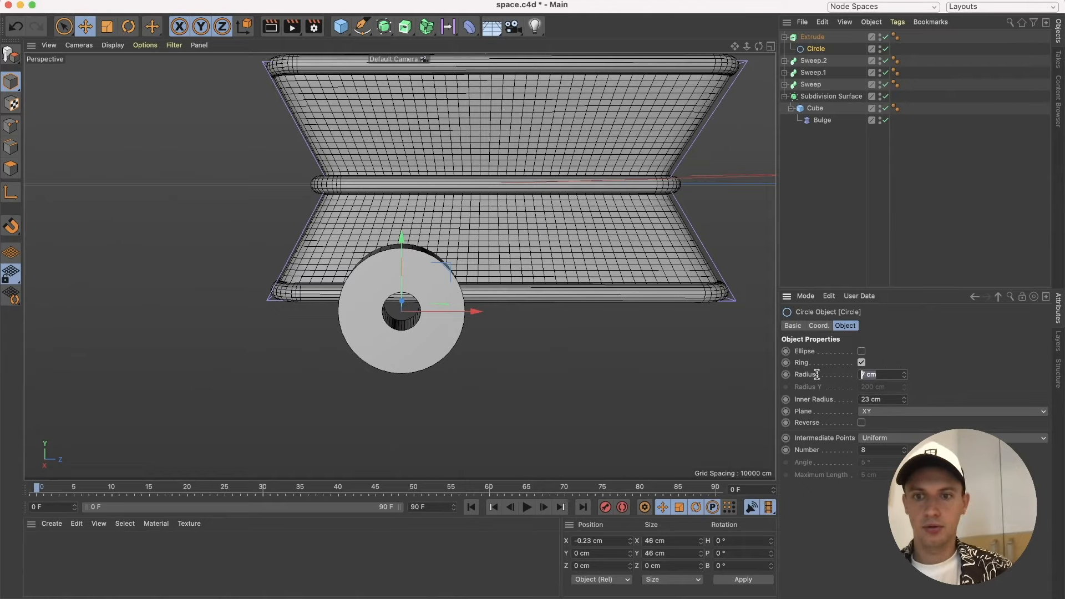
{"action": "type", "text": "8"}
{"action": "key", "text": "Return"}
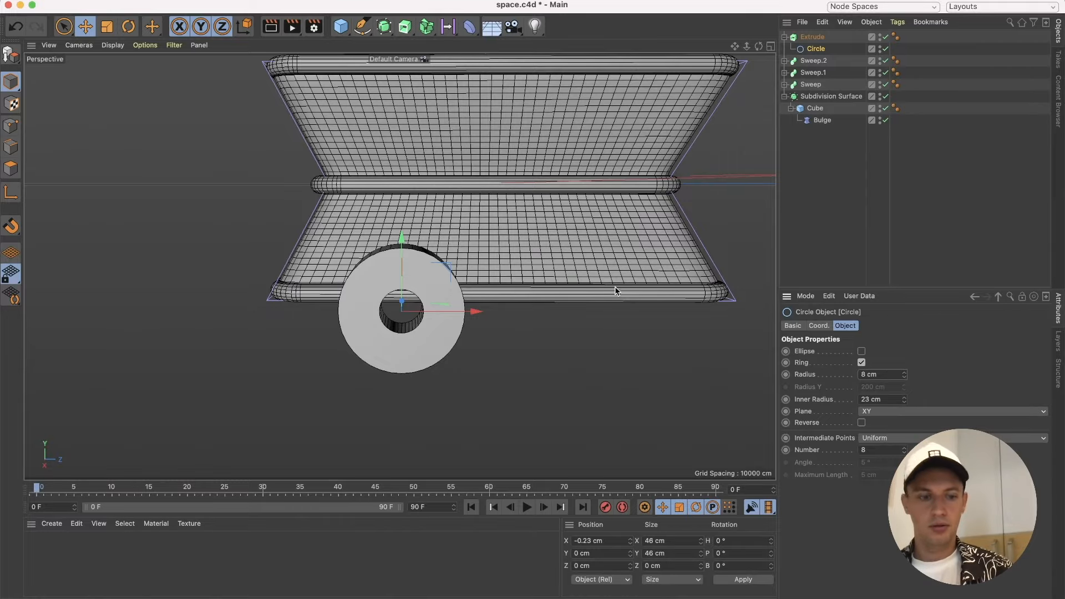
Add a new Subdivision Surface and make the wheel's Extrude its child to round the tire.
{"action": "left_click_drag", "start_coordinate": [615, 287], "coordinate": [570, 253], "text": "alt"}
{"action": "scroll", "coordinate": [569, 252], "scroll_direction": "down", "scroll_amount": 2}
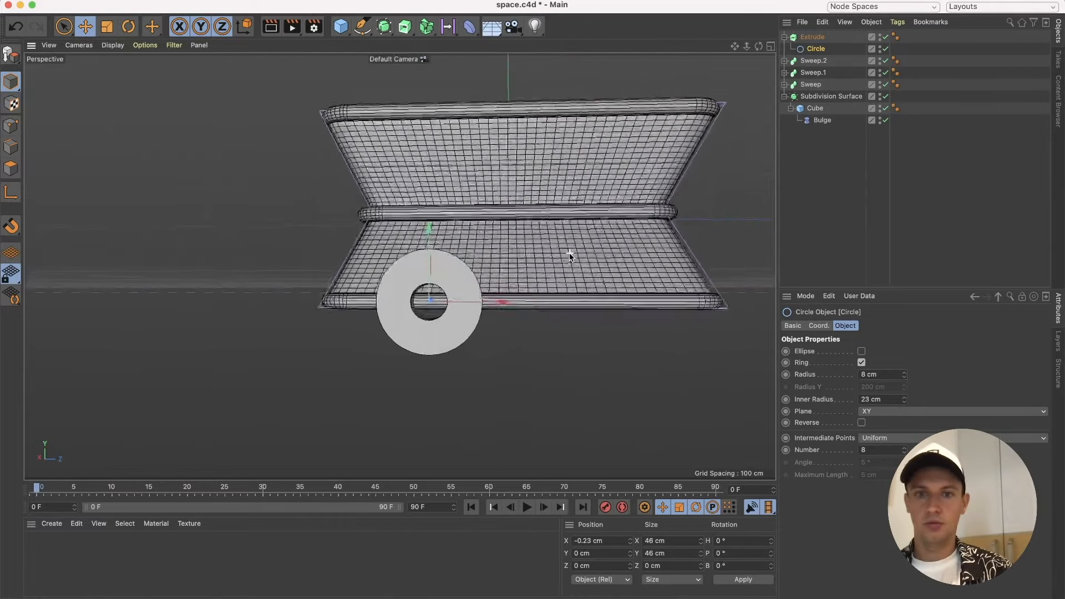
{"action": "scroll", "coordinate": [569, 253], "scroll_direction": "up", "scroll_amount": 3}
{"action": "mouse_move", "coordinate": [469, 300]}
{"action": "left_mouse_down", "text": "alt"}
{"action": "mouse_move", "coordinate": [518, 311]}
{"action": "mouse_move", "coordinate": [471, 302]}
{"action": "mouse_move", "coordinate": [472, 316]}
{"action": "left_mouse_up", "text": "alt"}
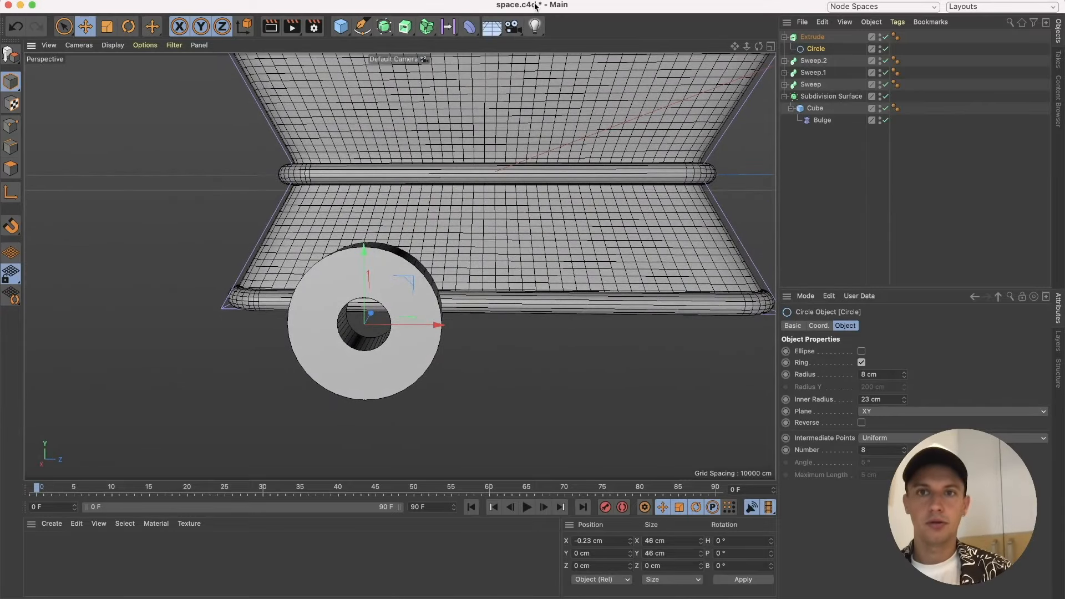
{"action": "left_click_drag", "start_coordinate": [384, 26], "coordinate": [435, 41]}
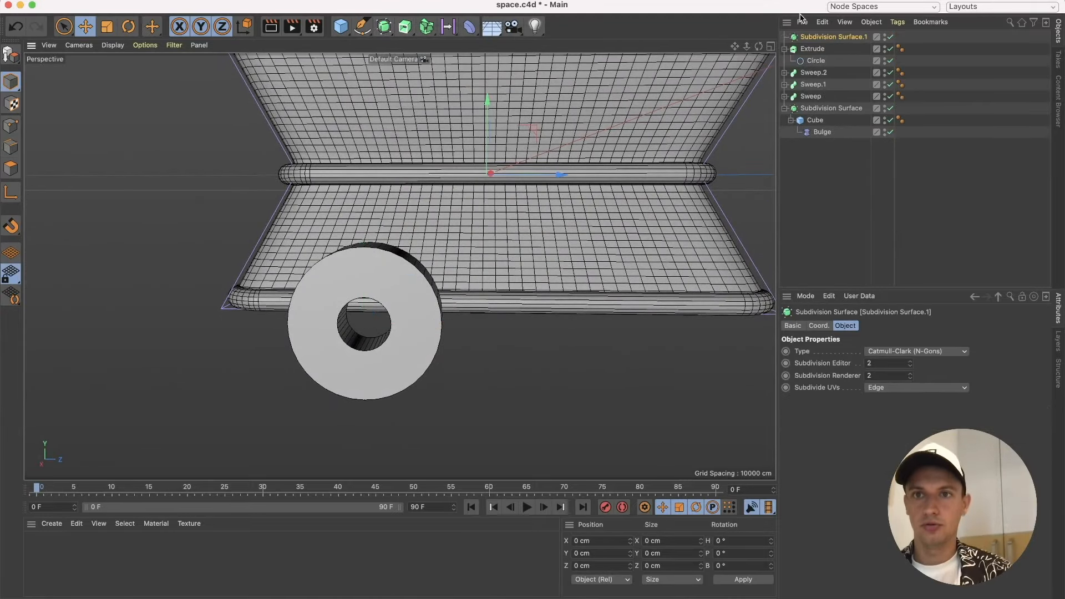
{"action": "left_click_drag", "start_coordinate": [812, 49], "coordinate": [816, 42]}
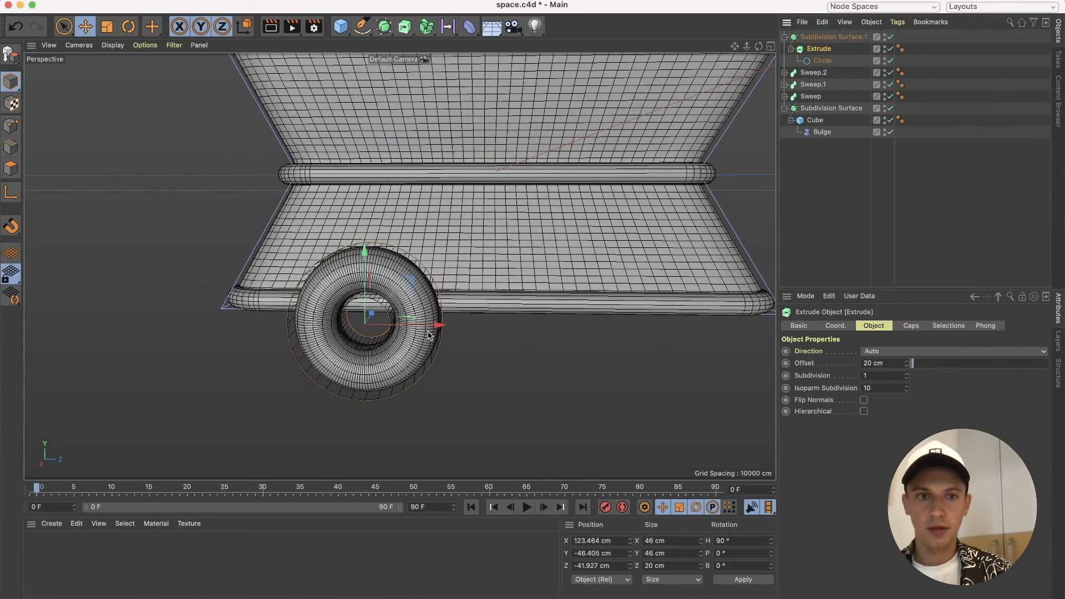
{"action": "scroll", "coordinate": [280, 394], "scroll_direction": "up", "scroll_amount": 3}
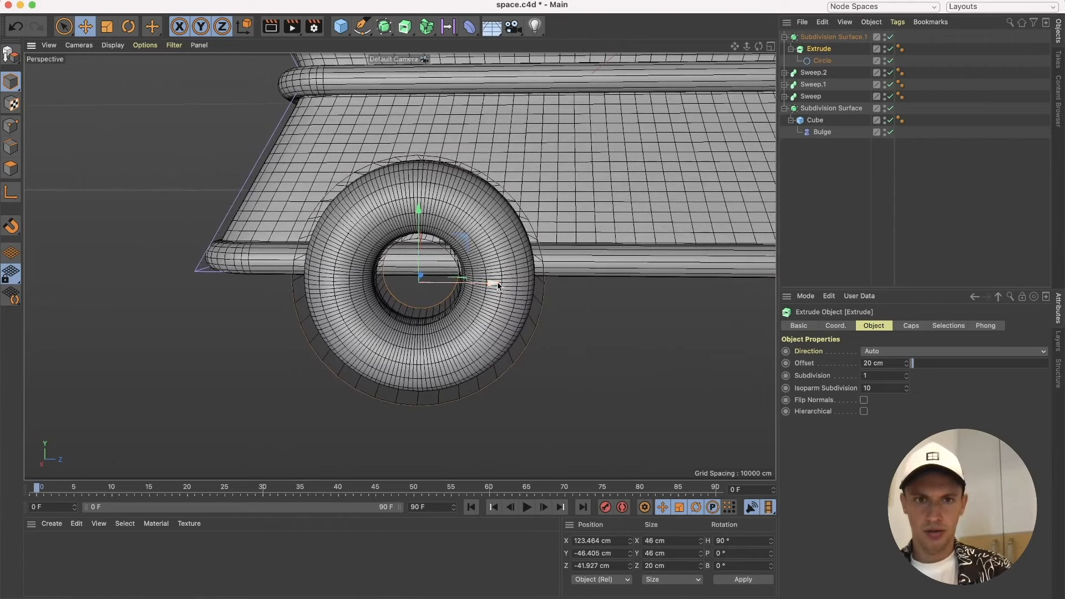
{"action": "scroll", "coordinate": [445, 232], "scroll_direction": "down", "scroll_amount": 5}
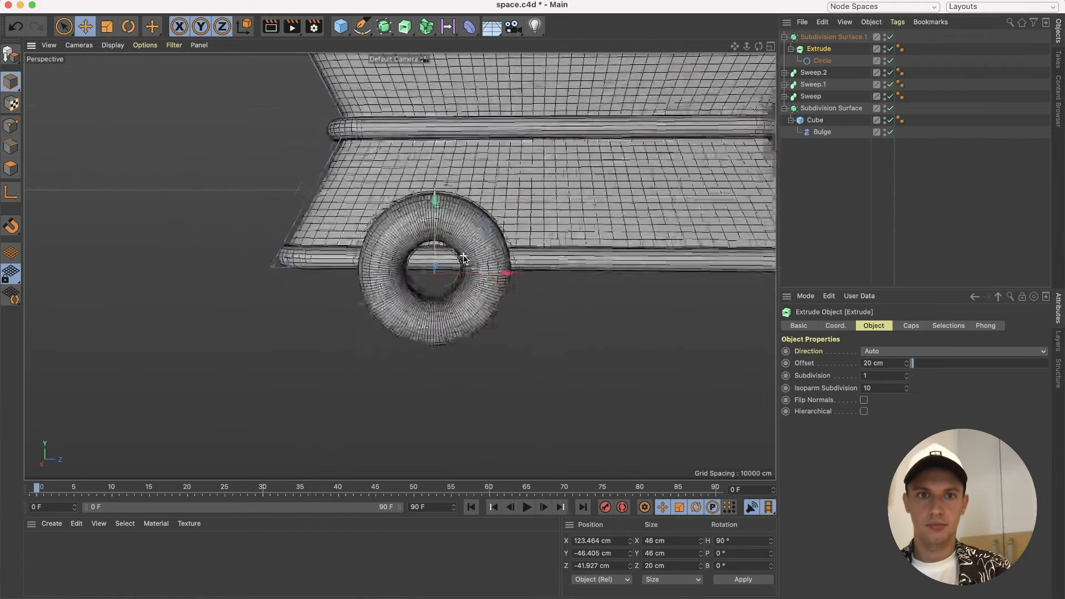
{"action": "scroll", "coordinate": [443, 245], "scroll_direction": "up", "scroll_amount": 5}
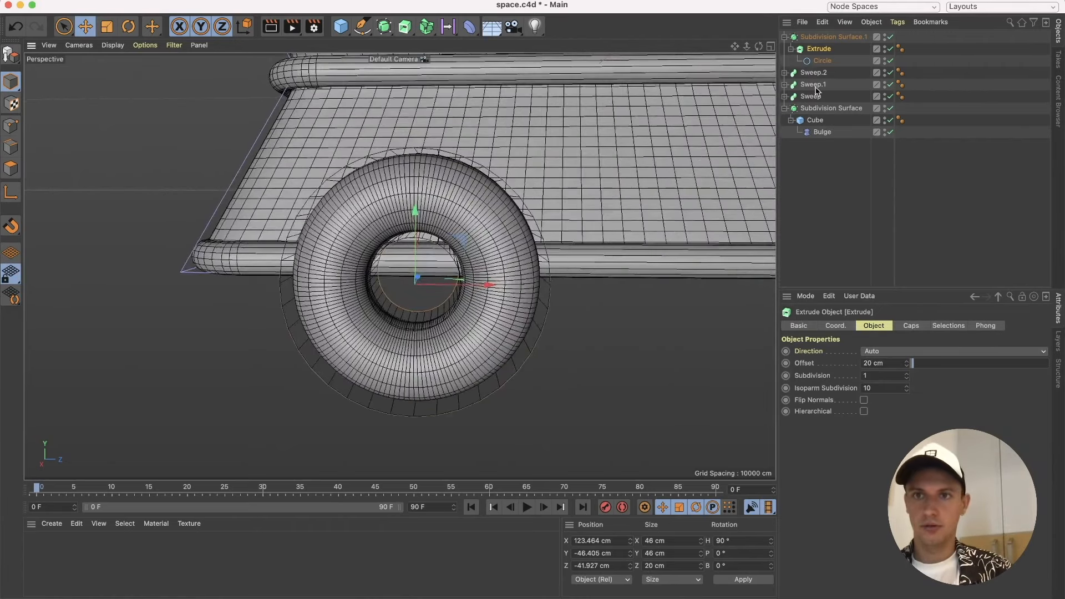
Set the wheel Circle's intermediate point number to 2 and its radius to 6 cm.
{"action": "left_click", "coordinate": [823, 61]}
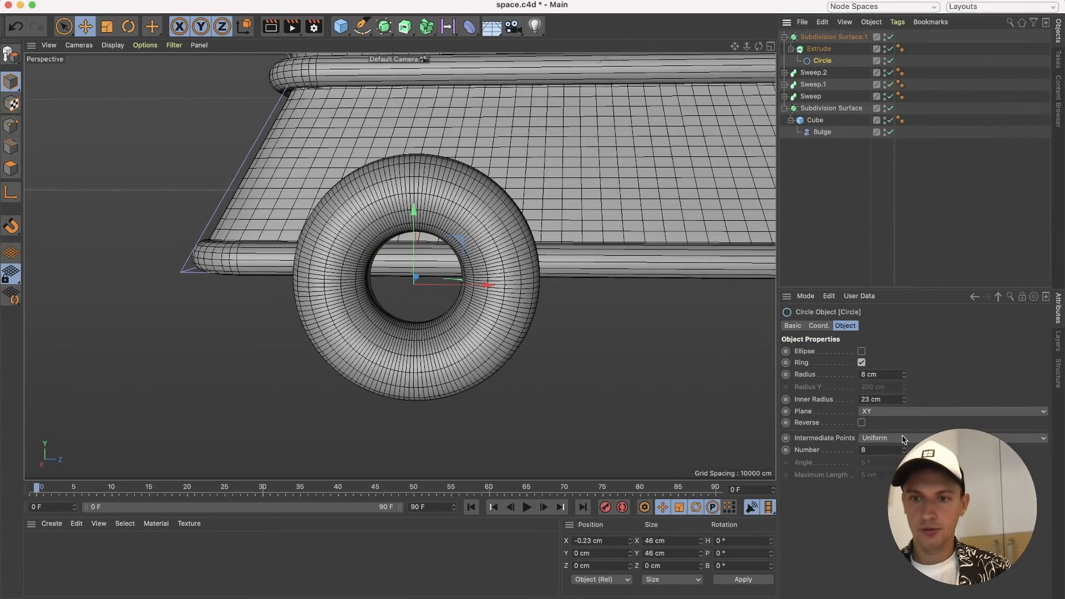
{"action": "left_click_drag", "start_coordinate": [904, 455], "coordinate": [905, 454]}
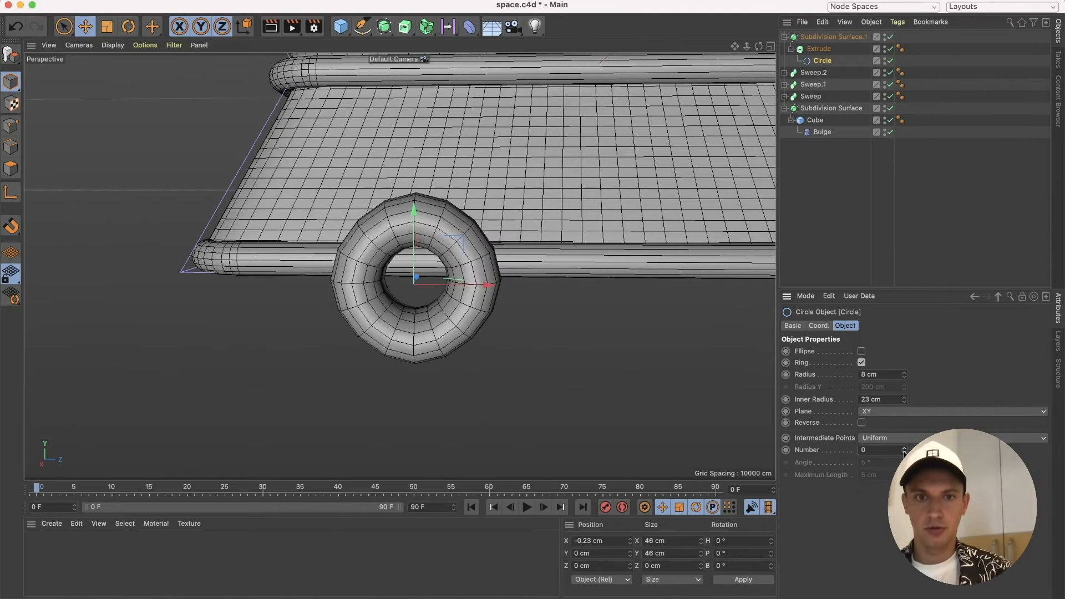
{"action": "left_click", "coordinate": [904, 448]}
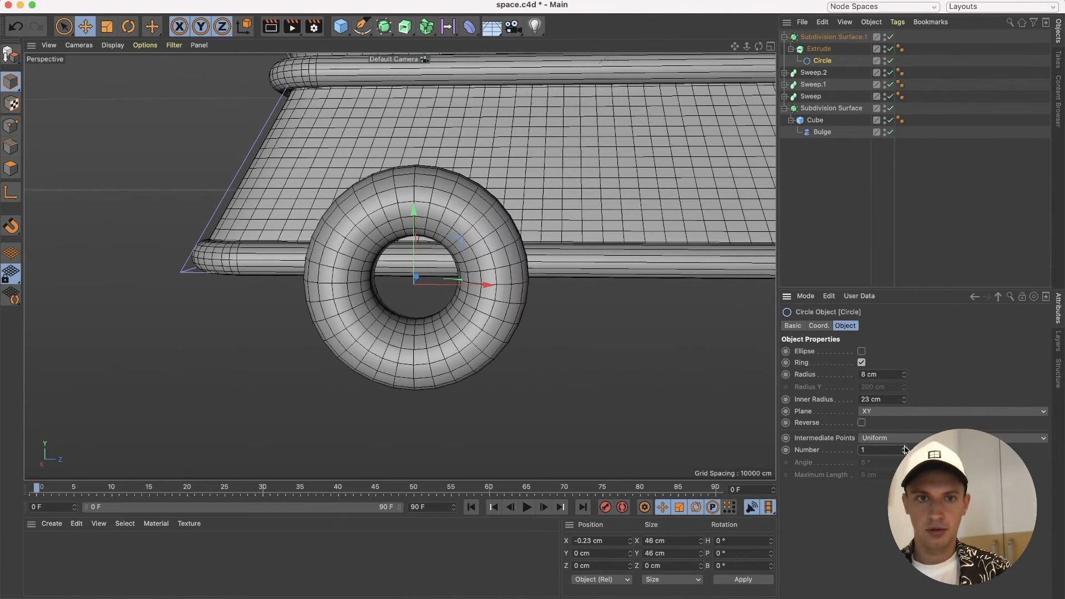
{"action": "left_click", "coordinate": [904, 450]}
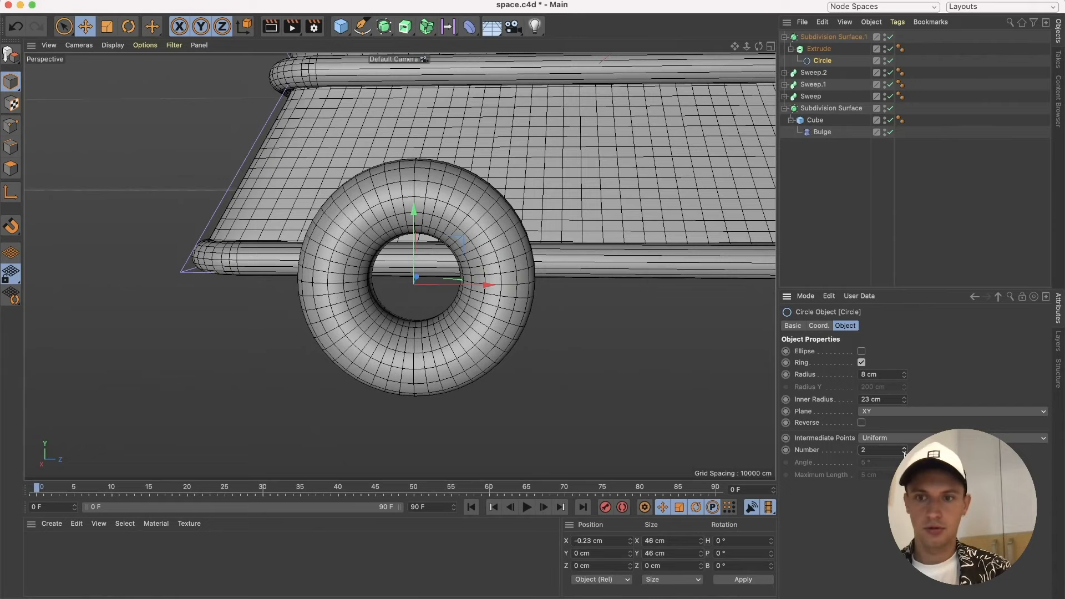
{"action": "left_click", "coordinate": [904, 453]}
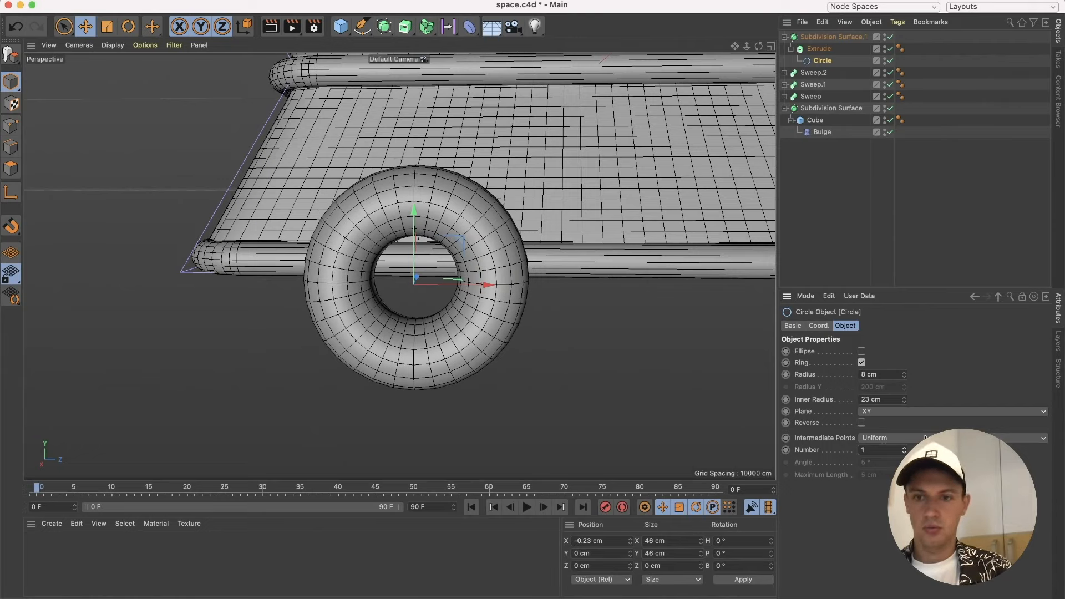
{"action": "left_click", "coordinate": [905, 448]}
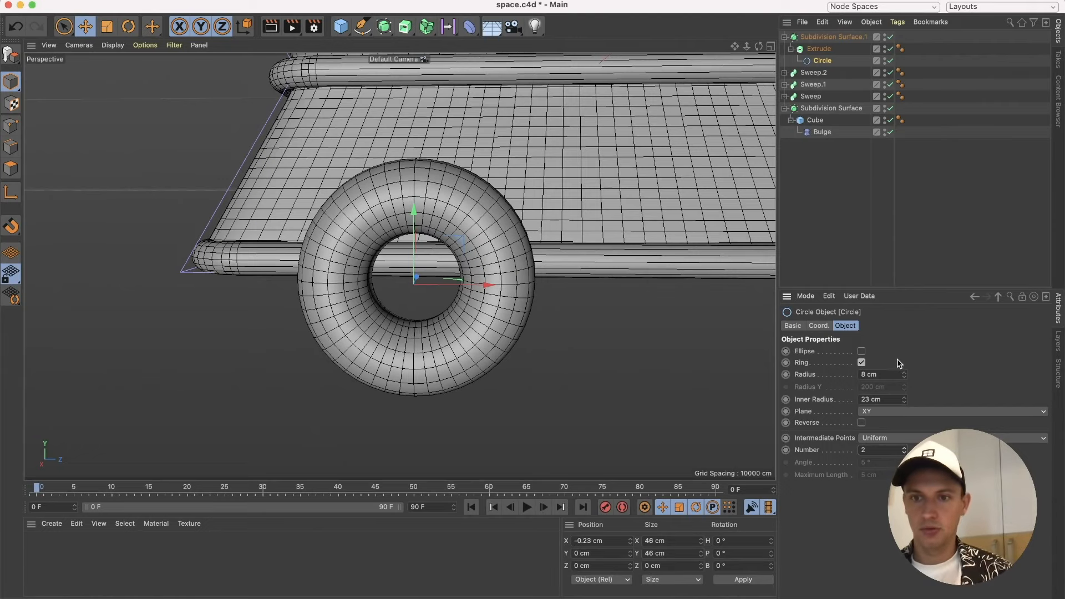
{"action": "mouse_move", "coordinate": [904, 376]}
{"action": "left_mouse_down"}
{"action": "mouse_move", "coordinate": [903, 366]}
{"action": "mouse_move", "coordinate": [904, 376]}
{"action": "left_mouse_up"}
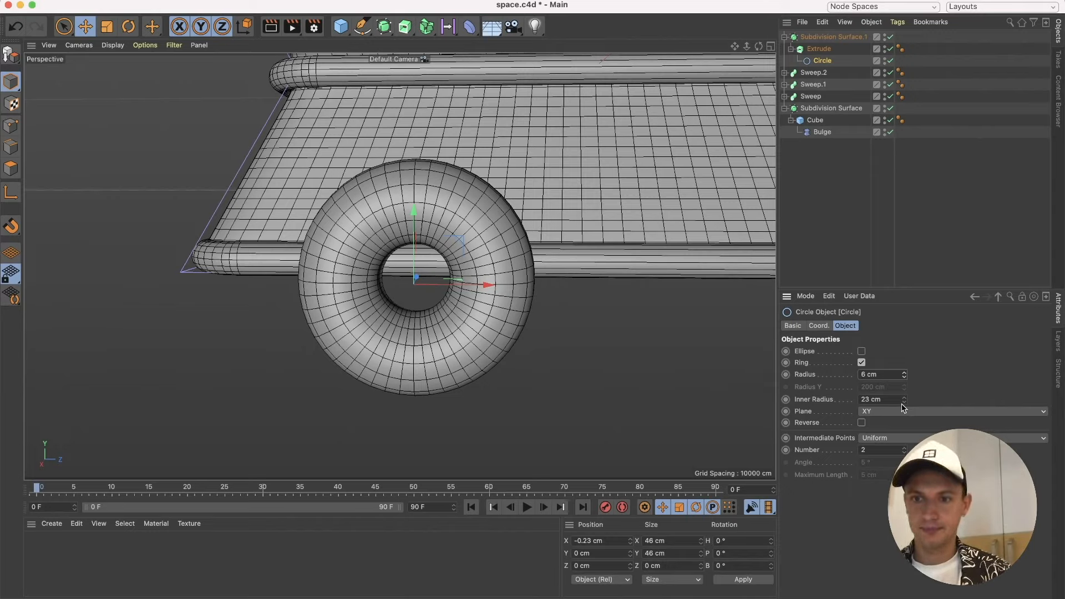
Raise the wheel Extrude's subdivision to 6 and check the tire's profile from an angle.
{"action": "left_click", "coordinate": [818, 51]}
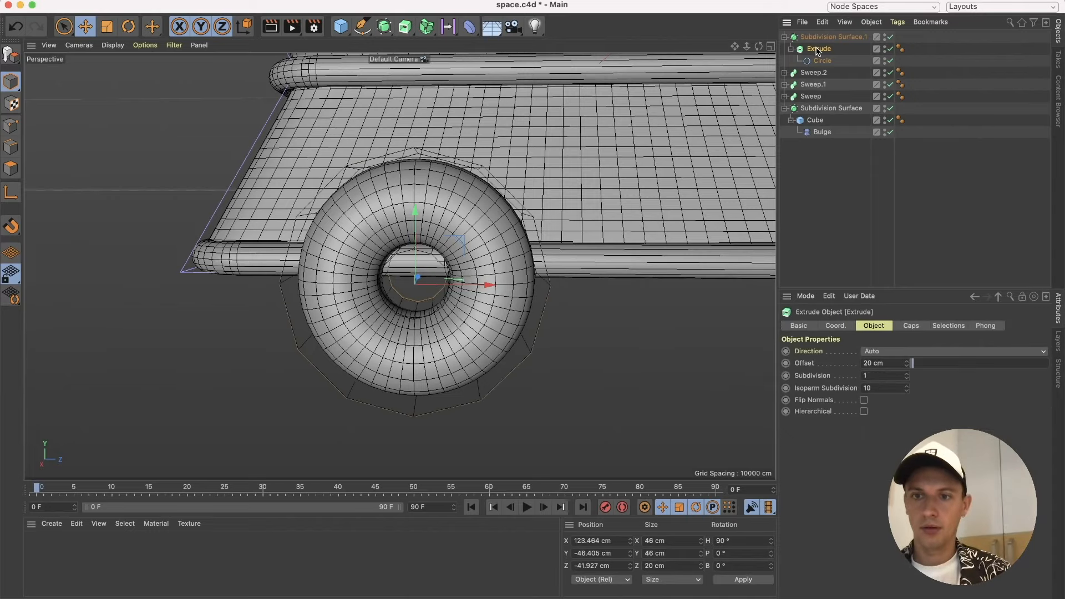
{"action": "left_click", "coordinate": [907, 375]}
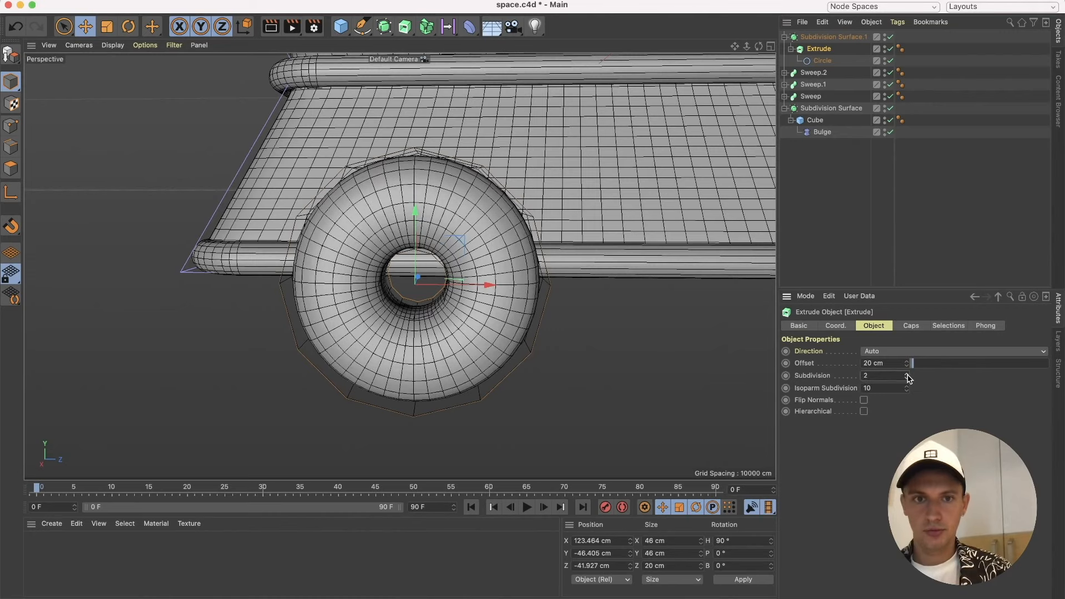
{"action": "left_click", "coordinate": [907, 375]}
{"action": "left_click", "coordinate": [908, 375]}
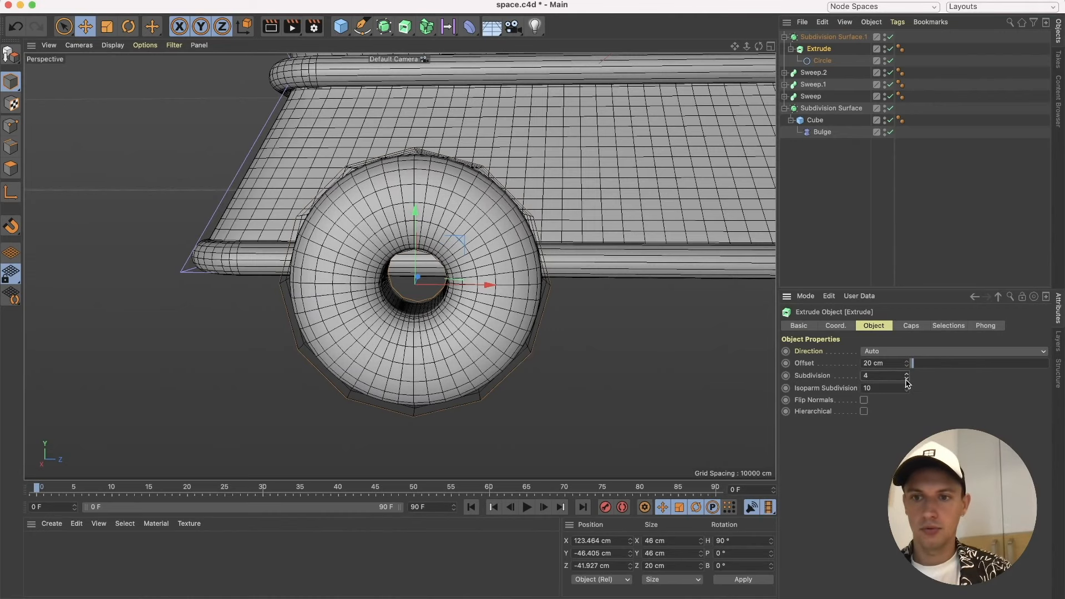
{"action": "left_click_drag", "start_coordinate": [576, 316], "coordinate": [747, 398], "text": "alt"}
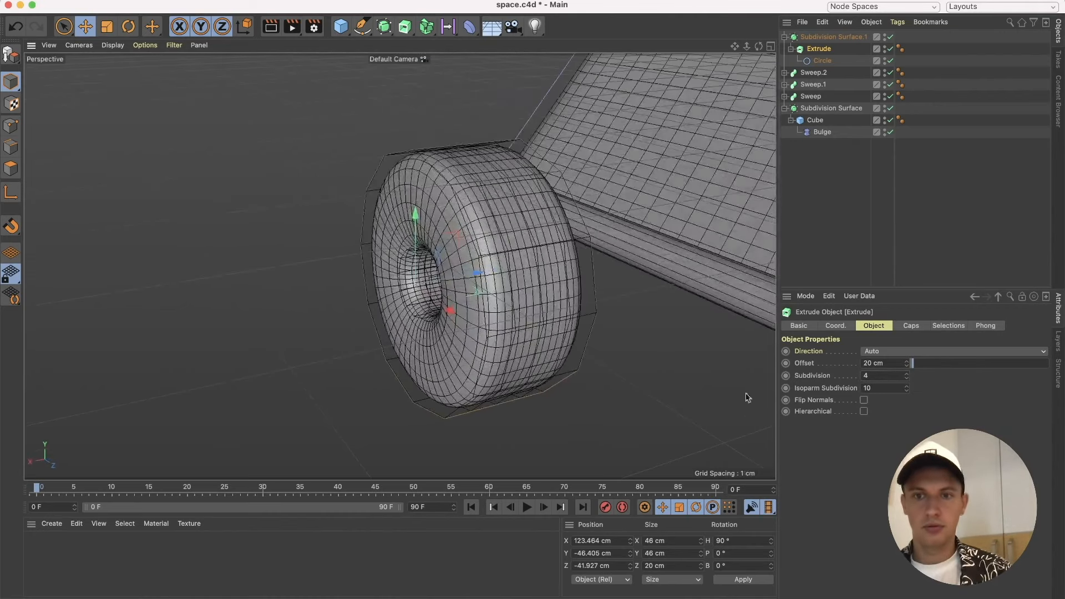
{"action": "left_click", "coordinate": [906, 374]}
{"action": "left_click", "coordinate": [906, 375]}
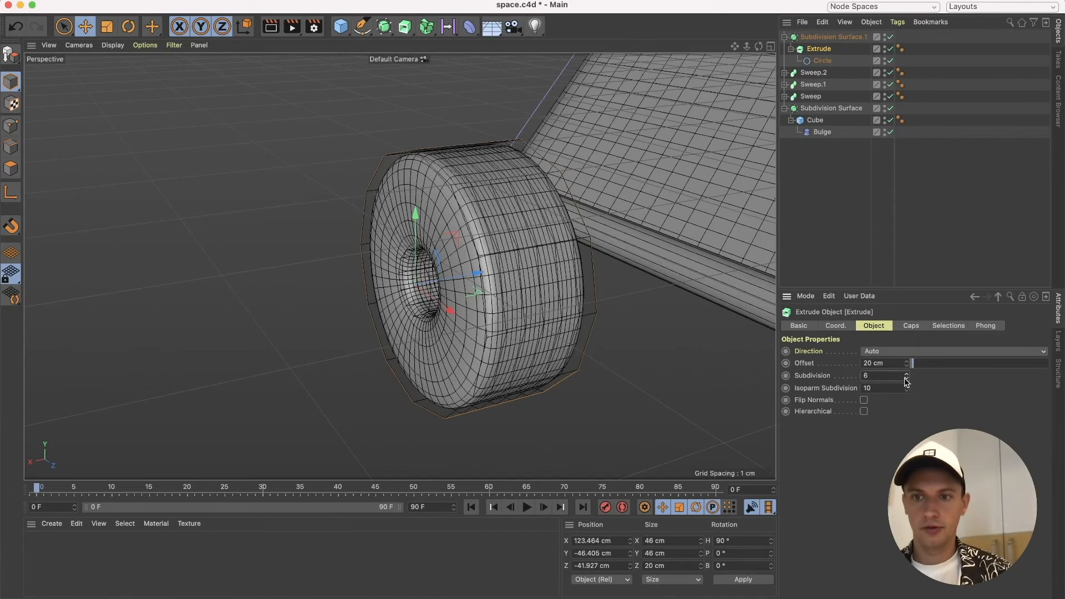
Lower the wheel Extrude's subdivision to 1 to compare the rounder tire shape.
{"action": "left_click", "coordinate": [907, 378]}
{"action": "left_click", "coordinate": [907, 378]}
{"action": "left_click", "coordinate": [906, 378]}
{"action": "left_click", "coordinate": [907, 378]}
{"action": "left_click", "coordinate": [906, 378]}
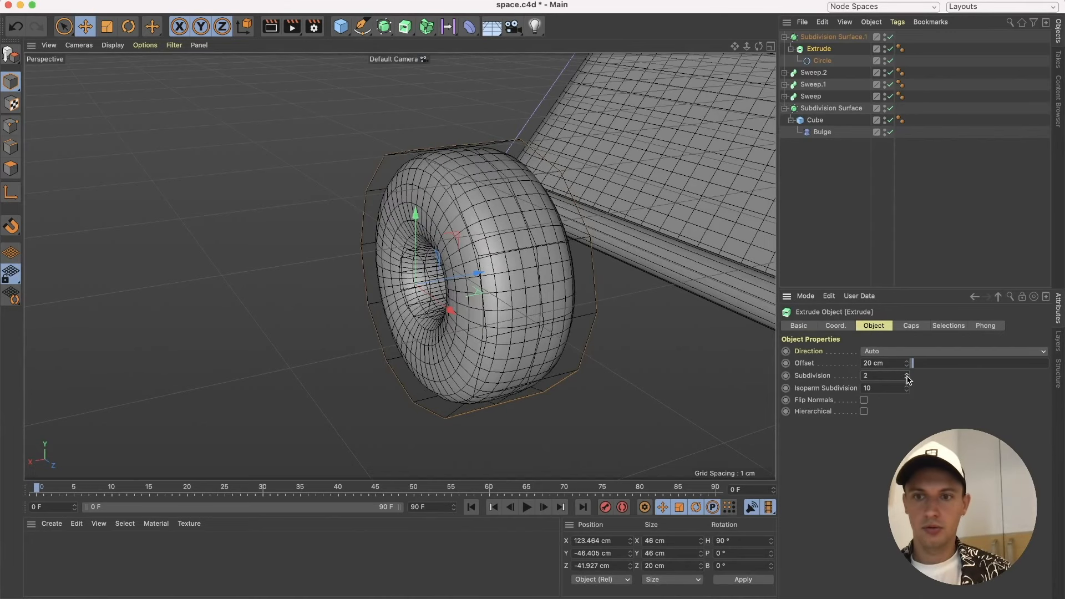
{"action": "left_click", "coordinate": [908, 379]}
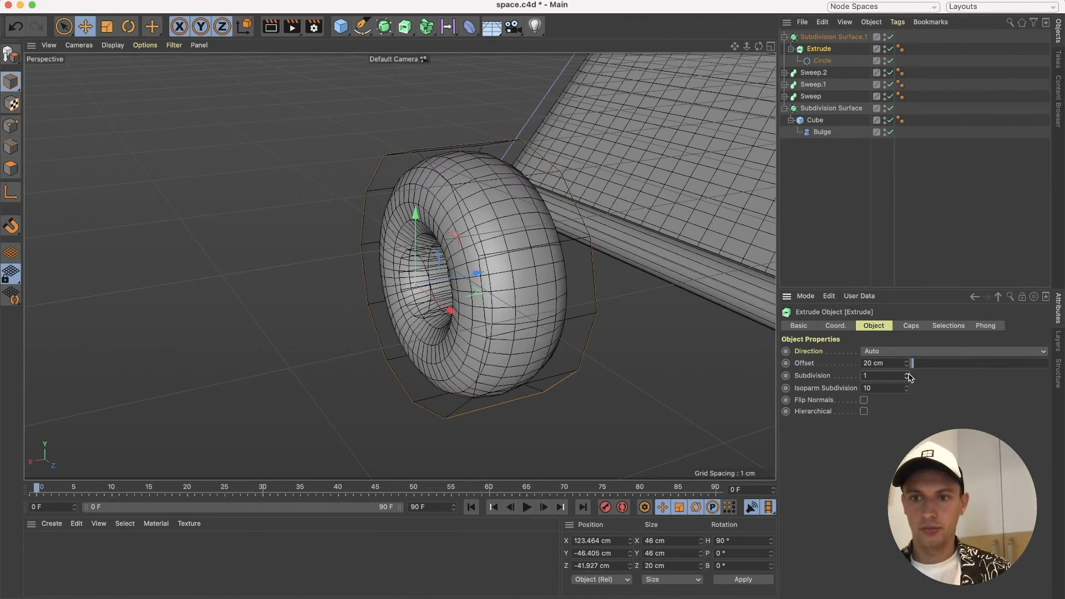
Set the wheel Extrude's subdivision to 5 for a flatter tire tread.
{"action": "left_click", "coordinate": [907, 375]}
{"action": "left_click", "coordinate": [907, 374]}
{"action": "left_click", "coordinate": [907, 374]}
{"action": "left_click", "coordinate": [907, 374]}
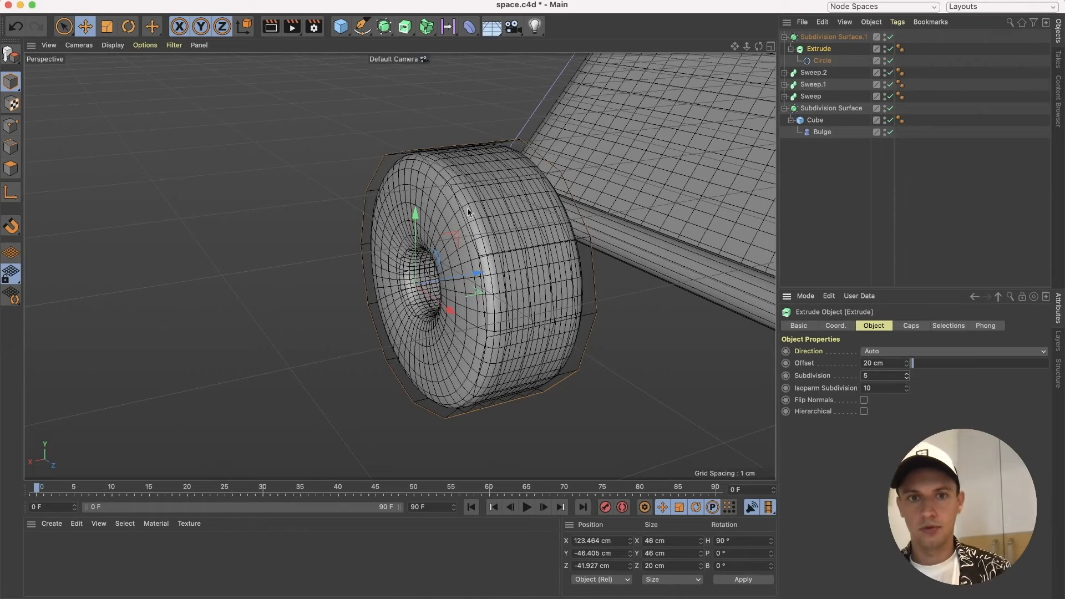
{"action": "left_click", "coordinate": [436, 170]}
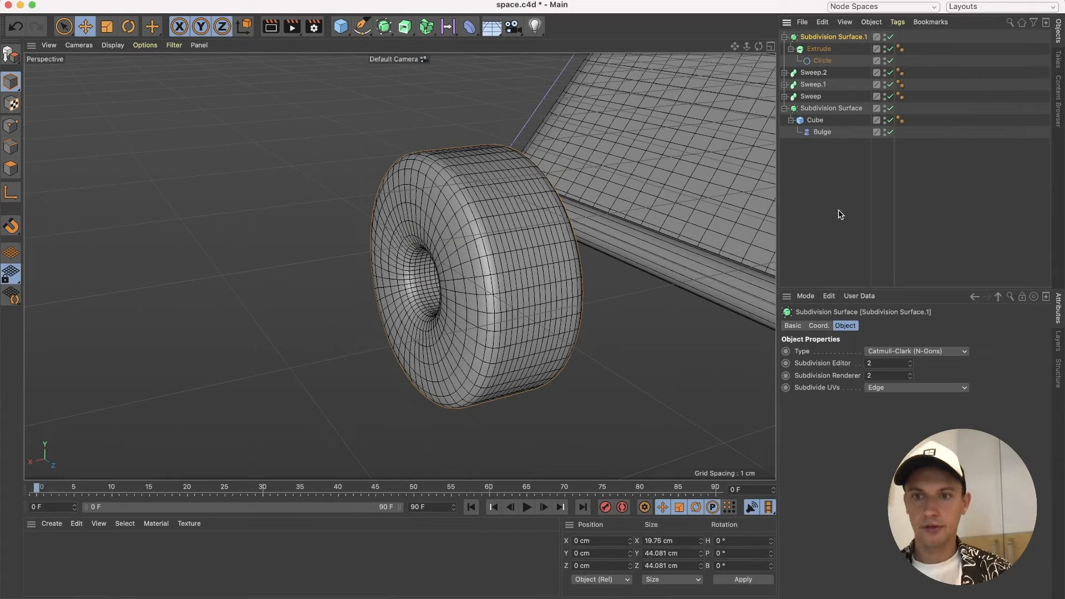
{"action": "left_click", "coordinate": [820, 50]}
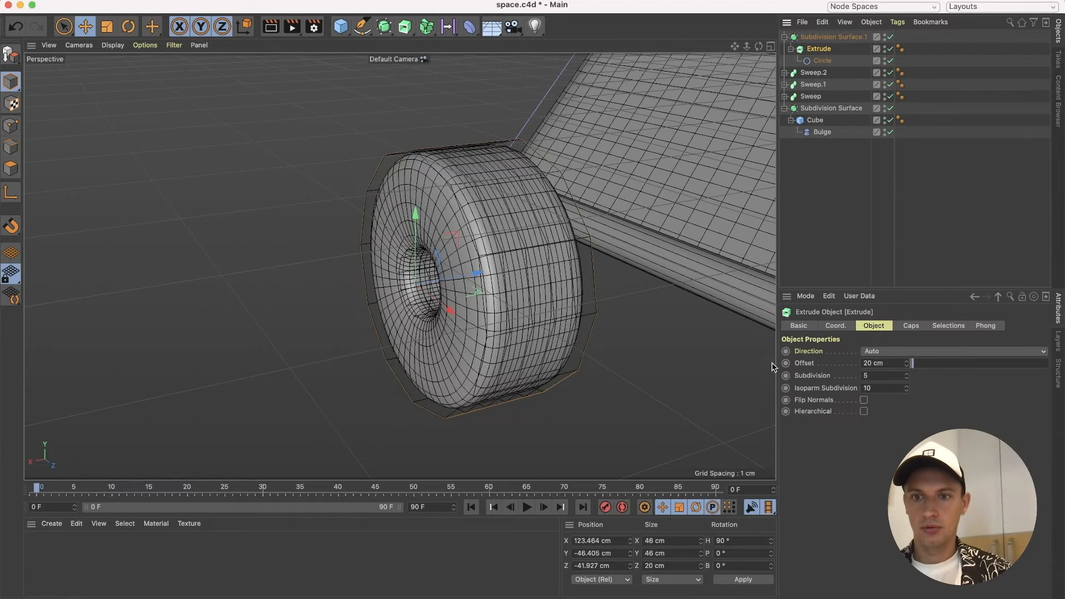
Collapse the wheel's Subdivision Surface hierarchy and duplicate the whole wheel in the object list.
{"action": "left_click_drag", "start_coordinate": [565, 278], "coordinate": [571, 306], "text": "alt"}
{"action": "scroll", "coordinate": [571, 263], "scroll_direction": "down", "scroll_amount": 5}
{"action": "scroll", "coordinate": [571, 306], "scroll_direction": "up", "scroll_amount": 5}
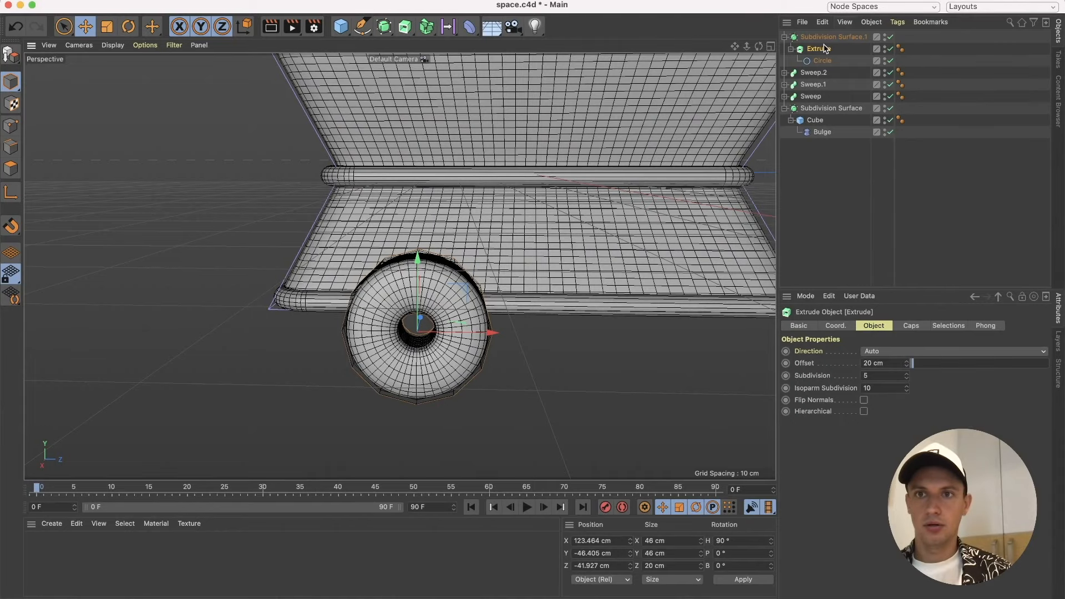
{"action": "left_click", "coordinate": [785, 37]}
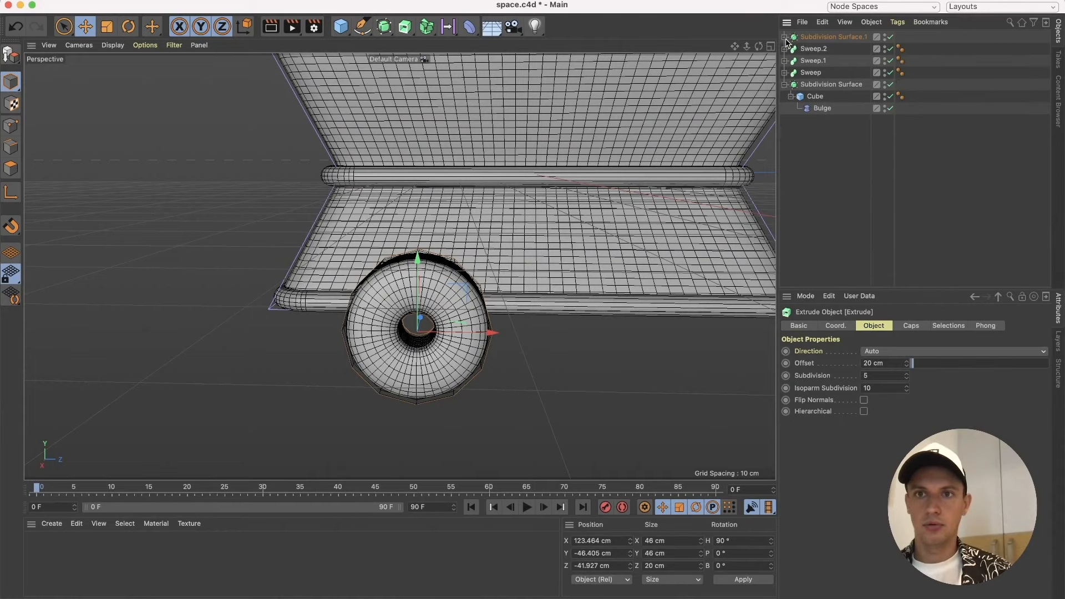
{"action": "left_click", "coordinate": [821, 38]}
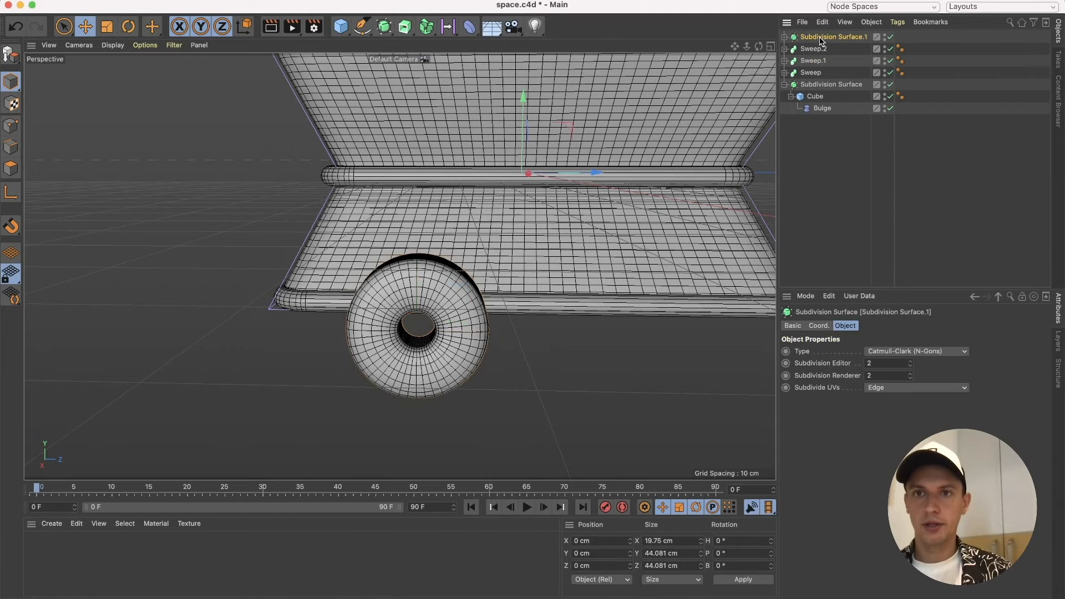
{"action": "left_click_drag", "start_coordinate": [820, 38], "coordinate": [820, 32], "text": "ctrl"}
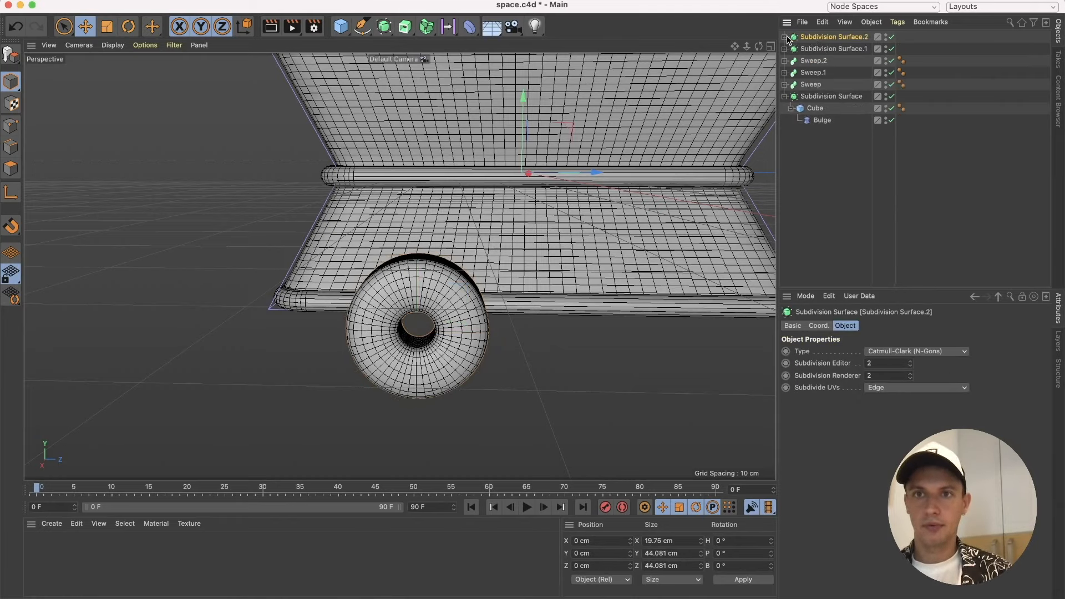
Turn off the Ring option on the duplicated wheel's circle to make it a solid hub disc.
{"action": "left_click", "coordinate": [785, 37]}
{"action": "left_click", "coordinate": [820, 51]}
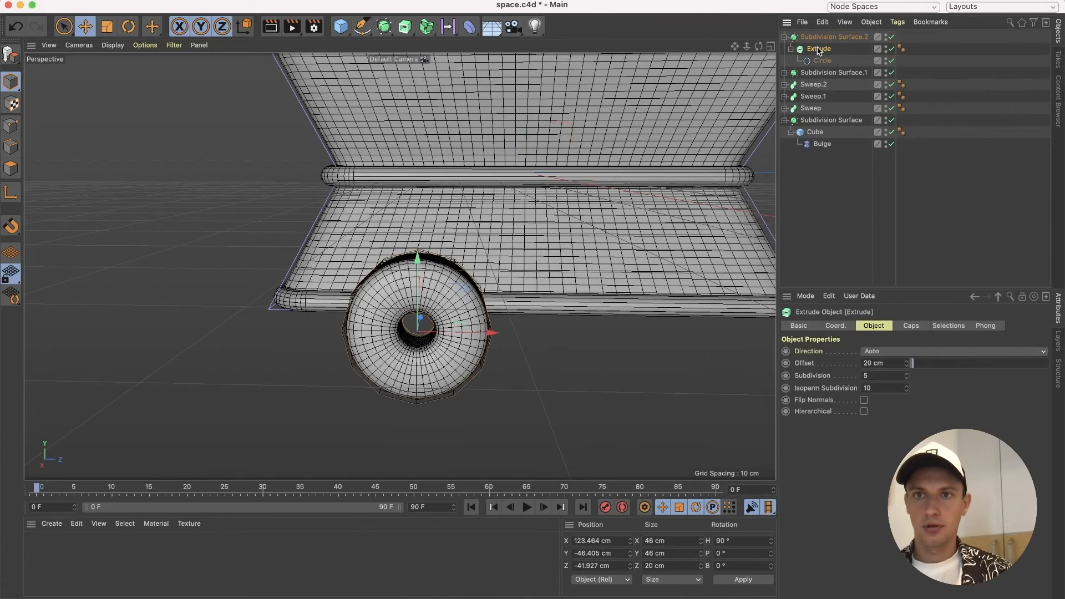
{"action": "left_click", "coordinate": [820, 61]}
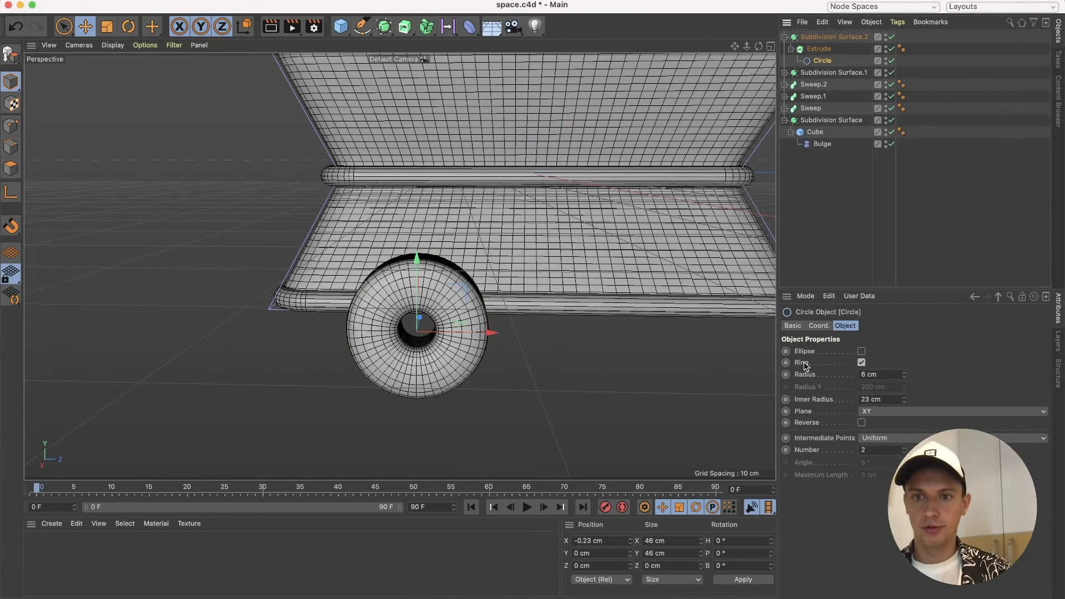
{"action": "left_click", "coordinate": [862, 364]}
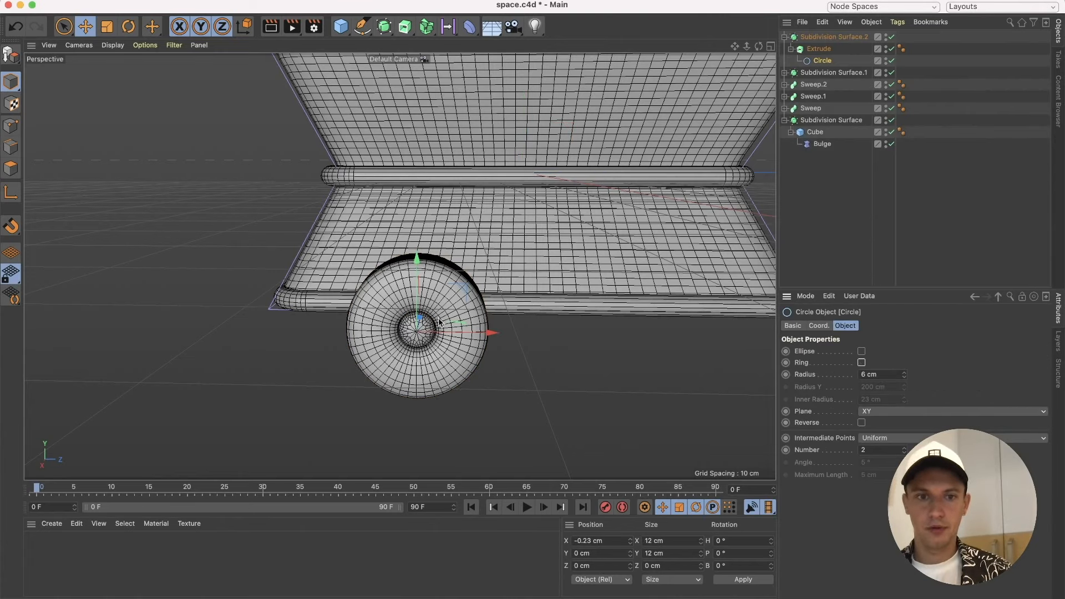
Move the hub circle outward from the wheel to about -21.6 cm in Z.
{"action": "left_click_drag", "start_coordinate": [431, 344], "coordinate": [328, 349], "text": "alt"}
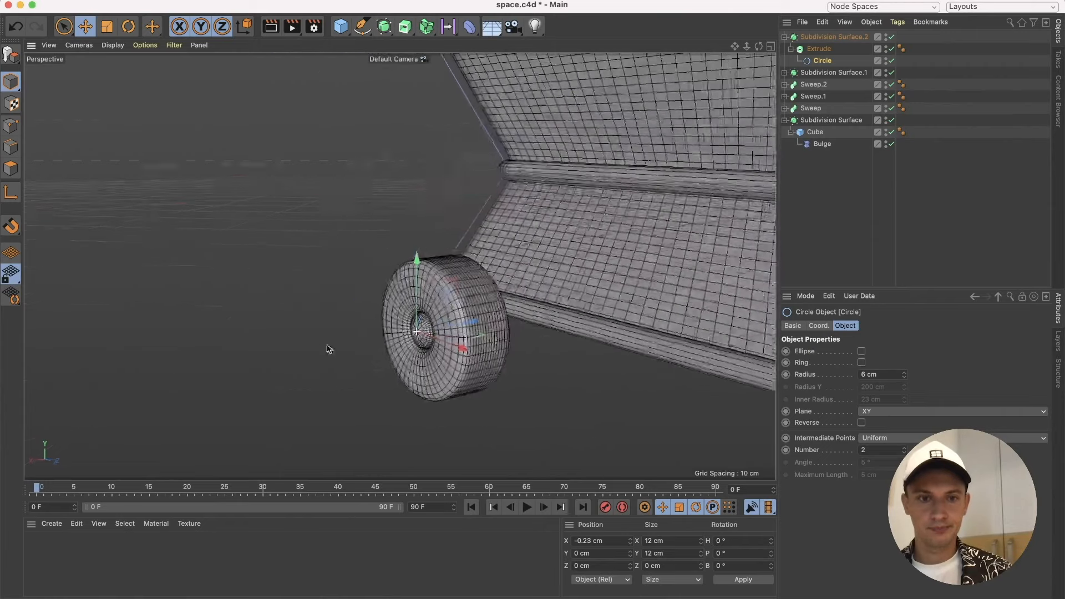
{"action": "left_click_drag", "start_coordinate": [421, 339], "coordinate": [476, 348]}
{"action": "scroll", "coordinate": [421, 351], "scroll_direction": "up", "scroll_amount": 5}
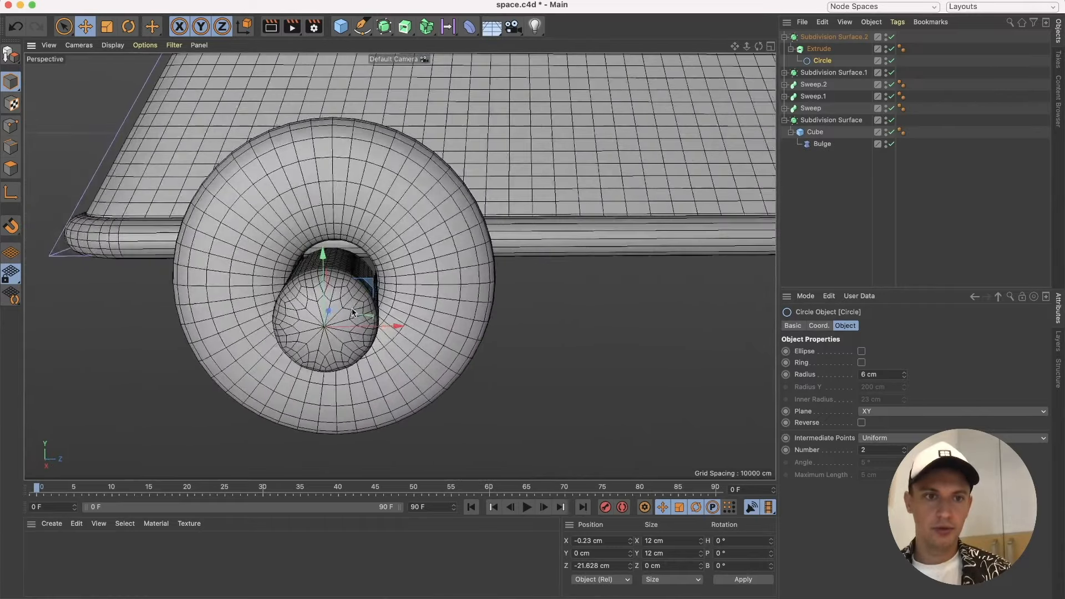
{"action": "left_click_drag", "start_coordinate": [353, 312], "coordinate": [225, 326], "text": "alt"}
Set the hub Extrude's subdivision to 4 and its offset to 7 cm.
{"action": "left_click", "coordinate": [811, 49]}
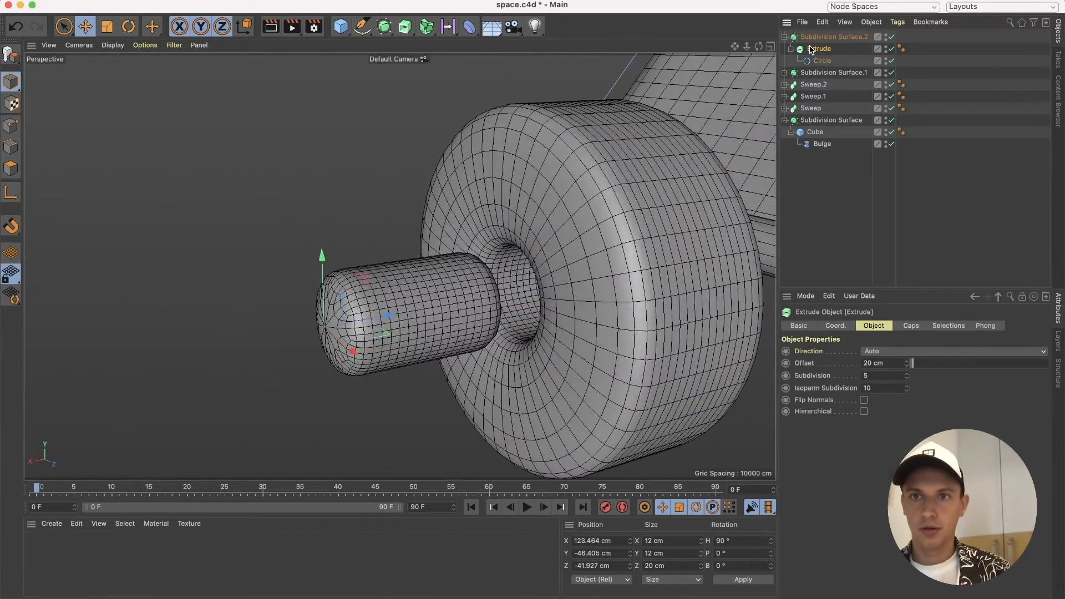
{"action": "left_click", "coordinate": [907, 378]}
{"action": "left_click", "coordinate": [906, 378]}
{"action": "left_click", "coordinate": [907, 373]}
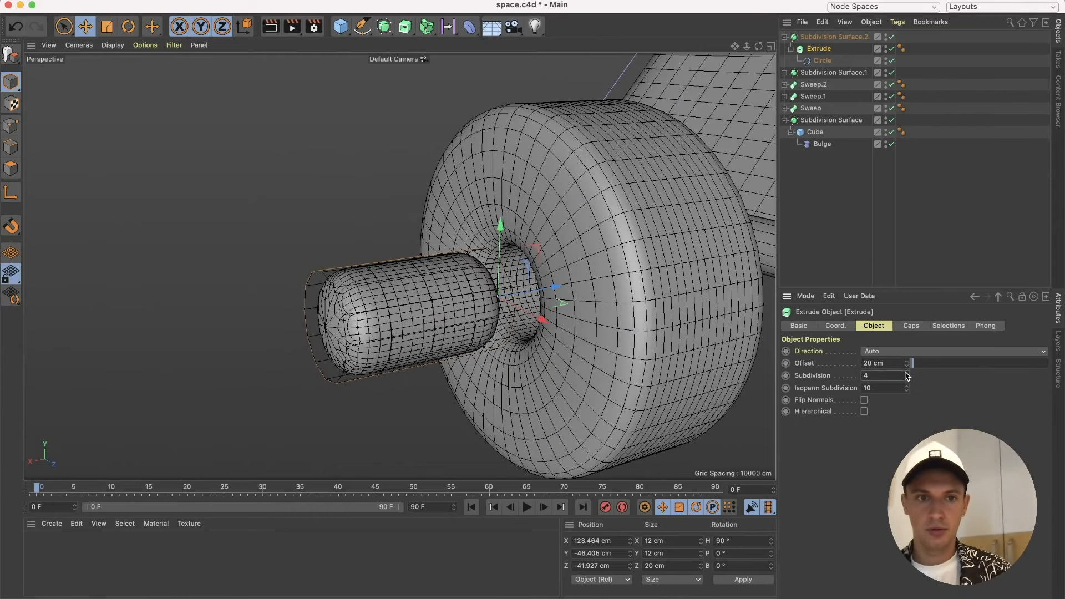
{"action": "left_click_drag", "start_coordinate": [911, 361], "coordinate": [912, 364]}
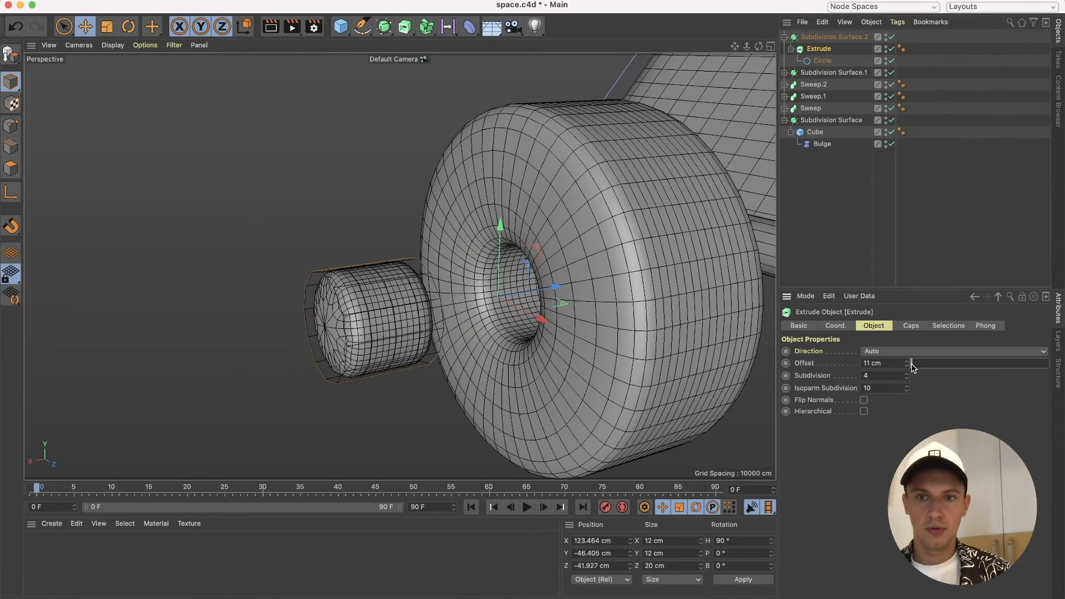
{"action": "left_click", "coordinate": [881, 363]}
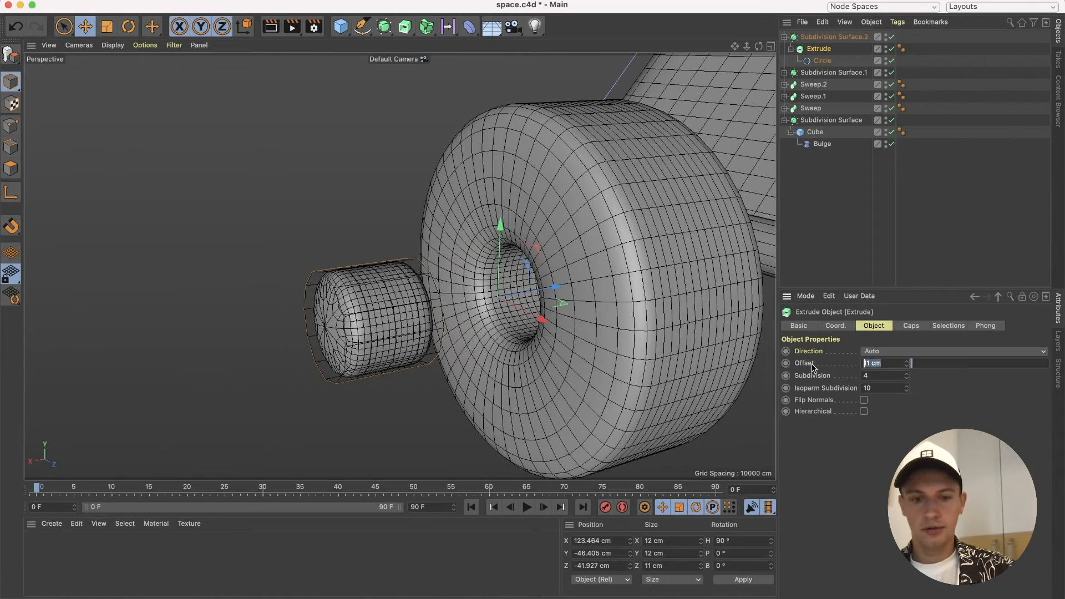
{"action": "type", "text": "7"}
{"action": "key", "text": "Return"}
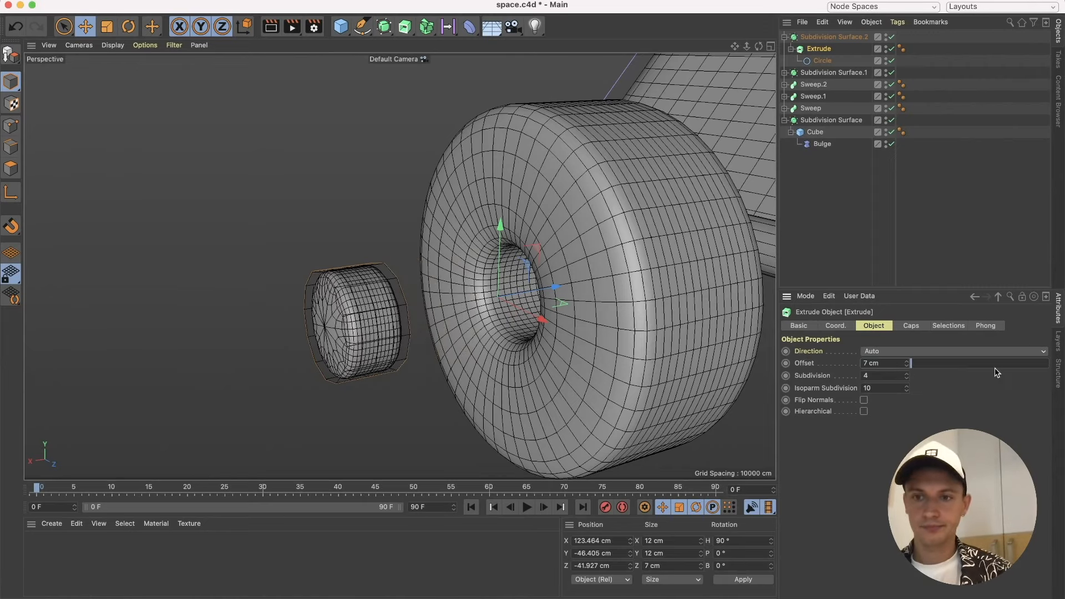
Set the hub circle's intermediate point number to 1 and move it back into the wheel's hole, to about -2 cm in Z.
{"action": "left_click", "coordinate": [827, 62]}
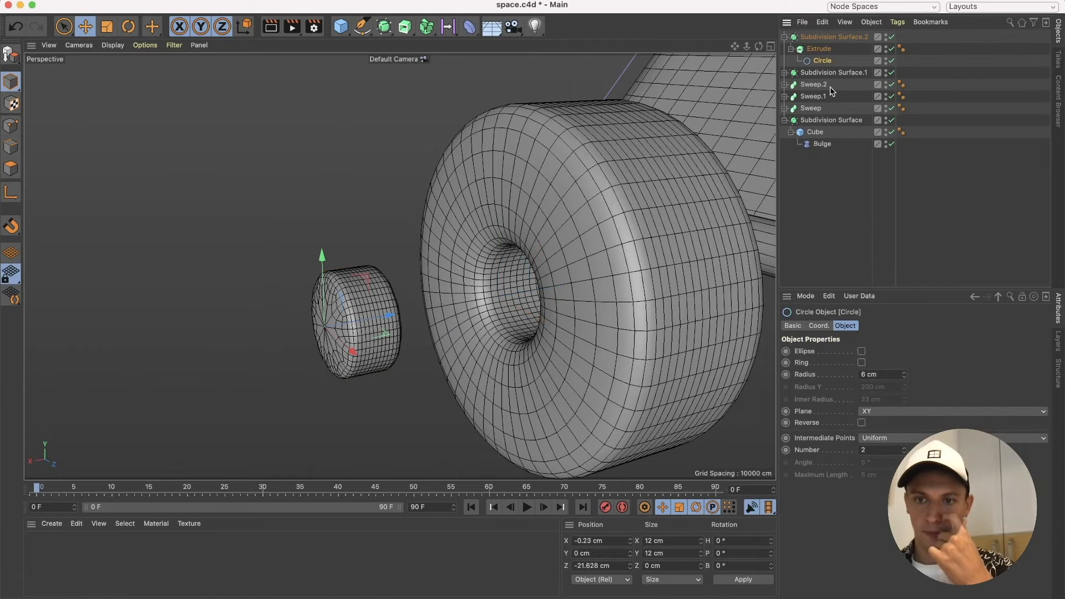
{"action": "left_click", "coordinate": [905, 452]}
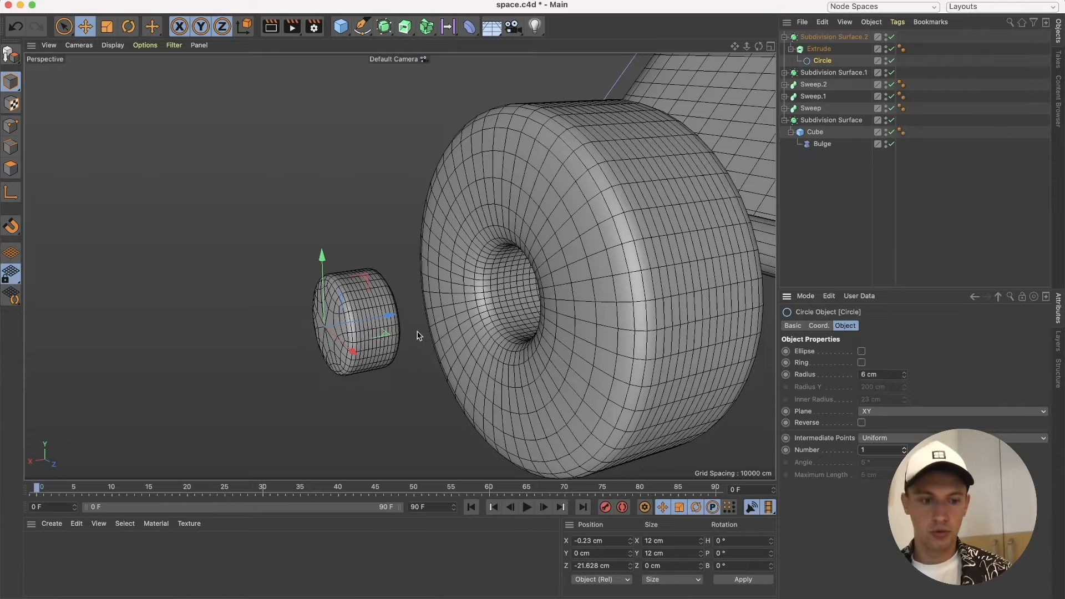
{"action": "left_click_drag", "start_coordinate": [419, 333], "coordinate": [354, 409], "text": "alt"}
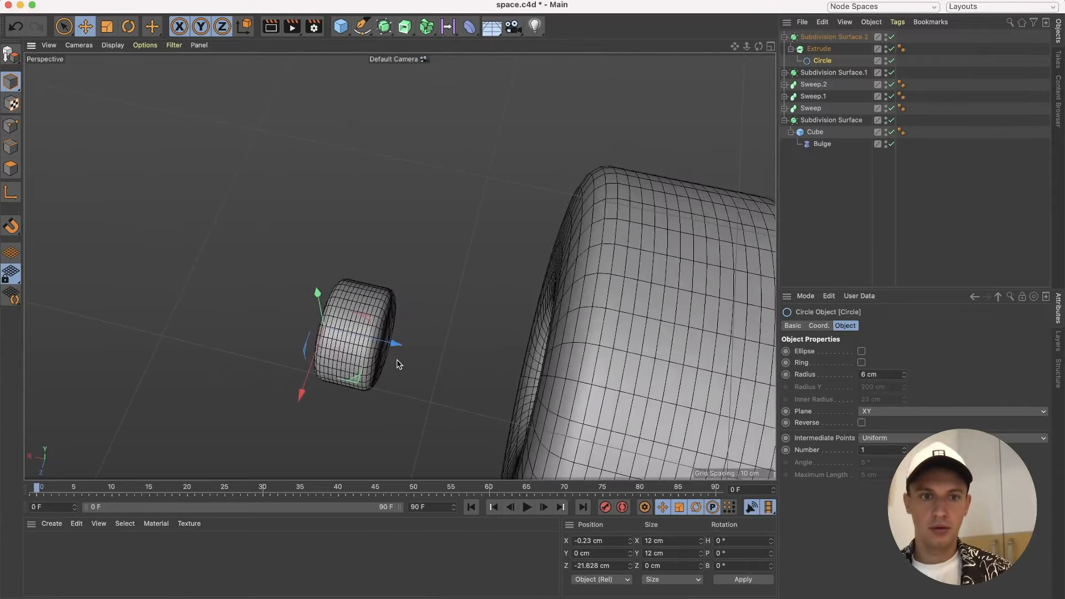
{"action": "left_click_drag", "start_coordinate": [397, 345], "coordinate": [556, 378]}
{"action": "left_click_drag", "start_coordinate": [485, 354], "coordinate": [572, 307], "text": "alt"}
{"action": "left_click_drag", "start_coordinate": [562, 344], "coordinate": [675, 282]}
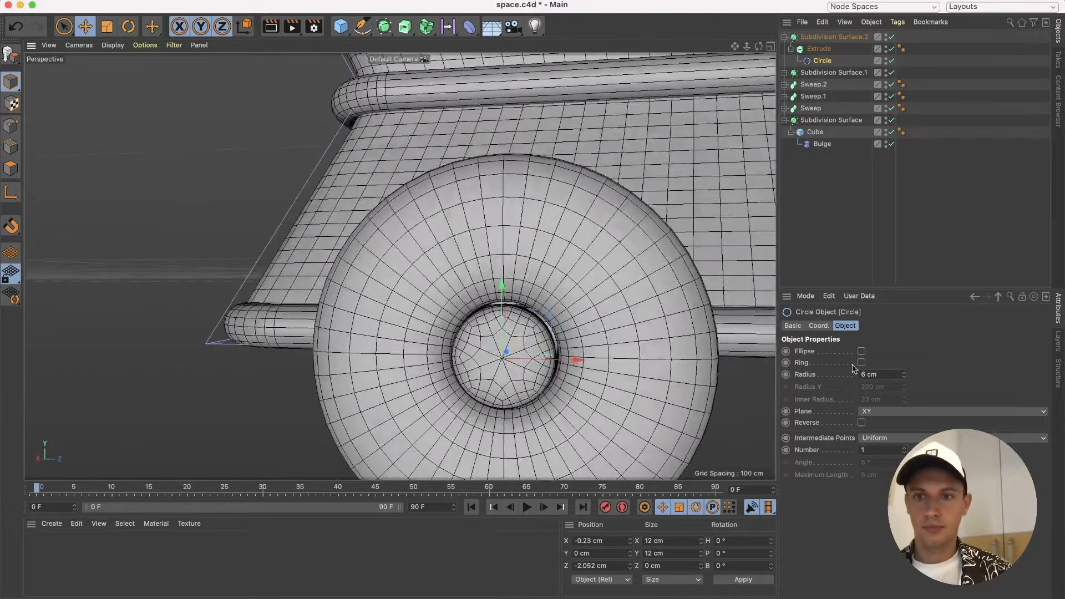
Set the hub circle's radius to 7 cm so the hub fills the wheel's hole.
{"action": "left_click", "coordinate": [904, 373]}
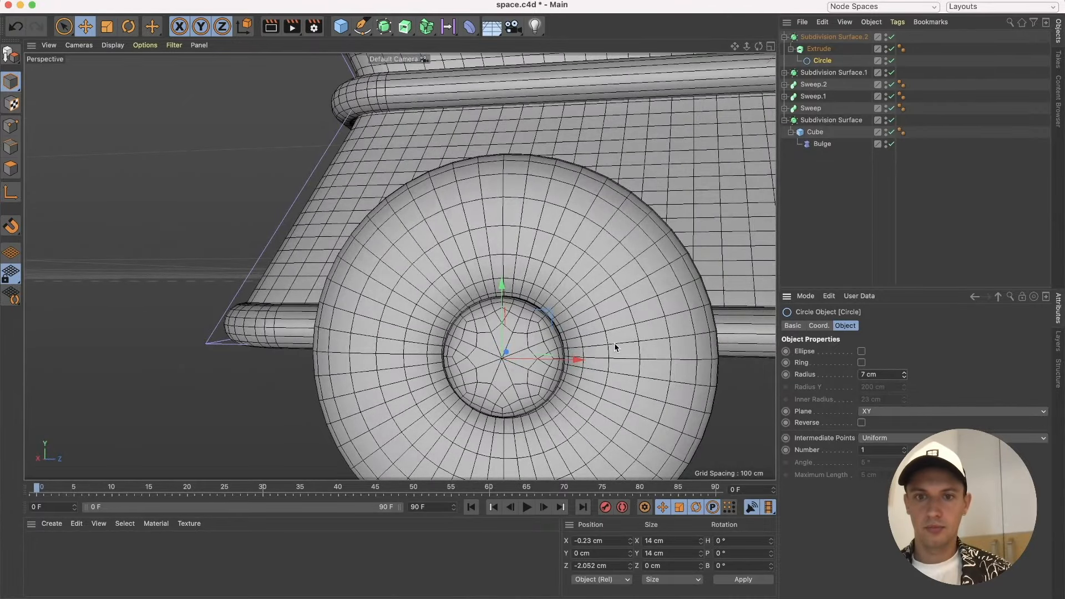
{"action": "scroll", "coordinate": [599, 348], "scroll_direction": "down", "scroll_amount": 3}
{"action": "left_click_drag", "start_coordinate": [597, 343], "coordinate": [527, 353], "text": "alt"}
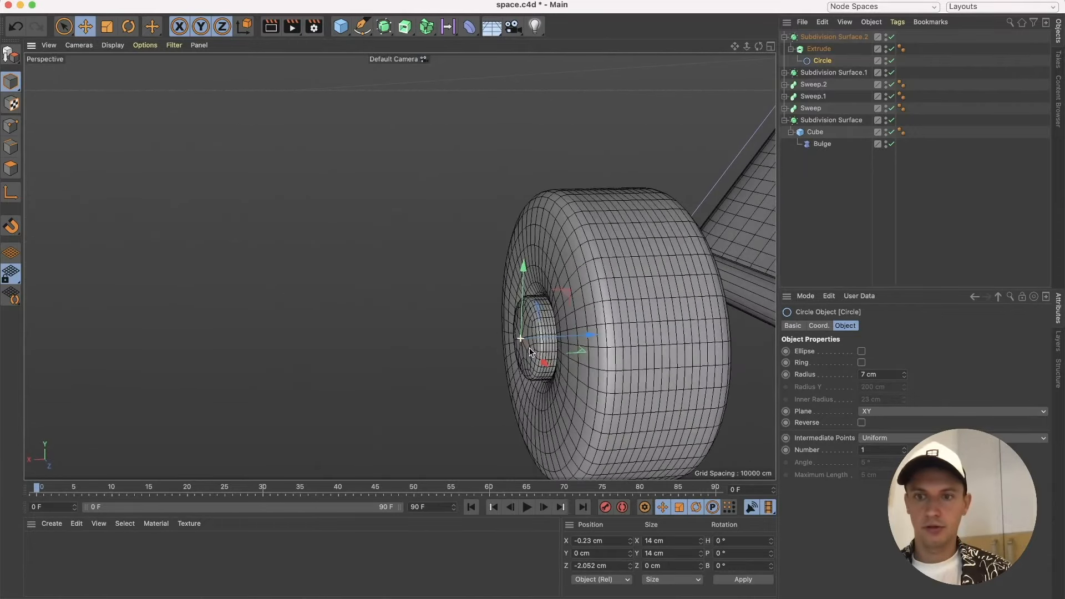
Set the hub Extrude's subdivision to 2 and check the finished wheel against the rover body.
{"action": "left_click", "coordinate": [820, 49]}
{"action": "left_click", "coordinate": [906, 379]}
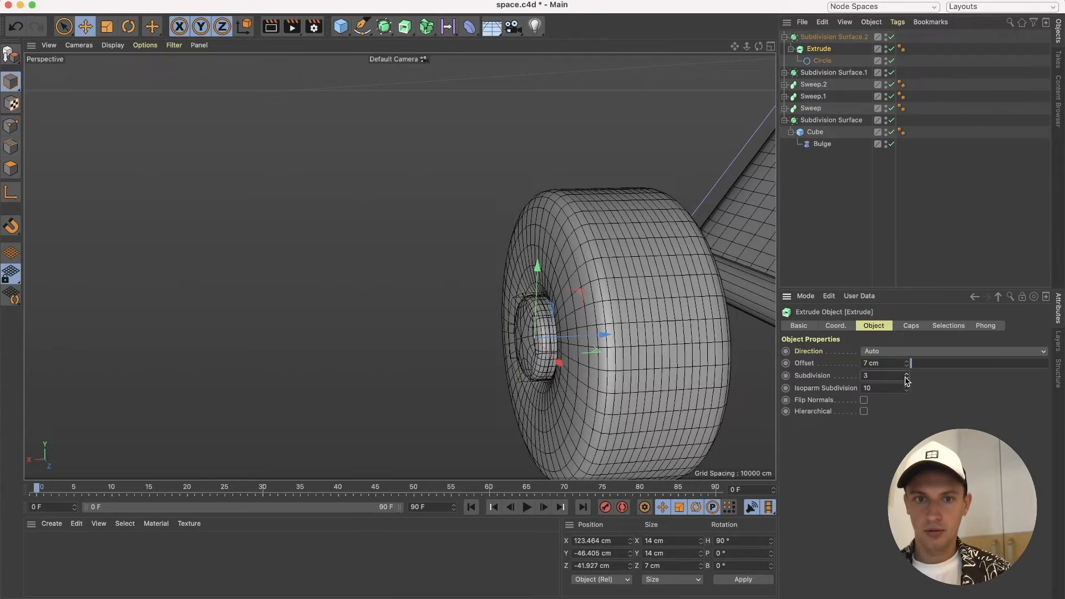
{"action": "left_click", "coordinate": [907, 378]}
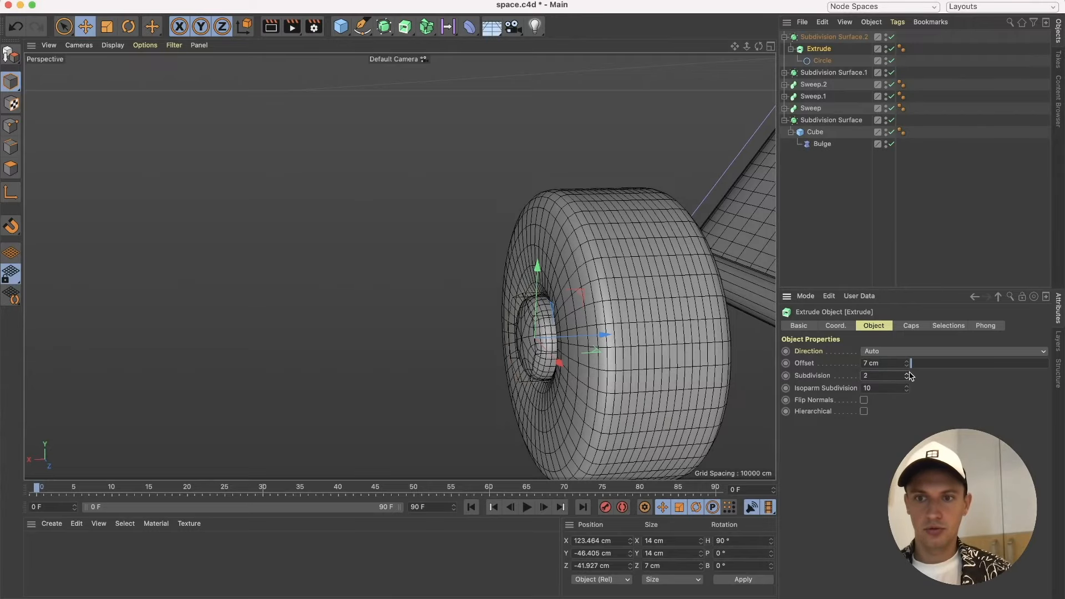
{"action": "left_click_drag", "start_coordinate": [516, 347], "coordinate": [741, 323], "text": "alt"}
{"action": "key", "text": "super+z"}
{"action": "scroll", "coordinate": [741, 323], "scroll_direction": "down", "scroll_amount": 4}
{"action": "left_click_drag", "start_coordinate": [742, 321], "coordinate": [557, 362], "text": "alt"}
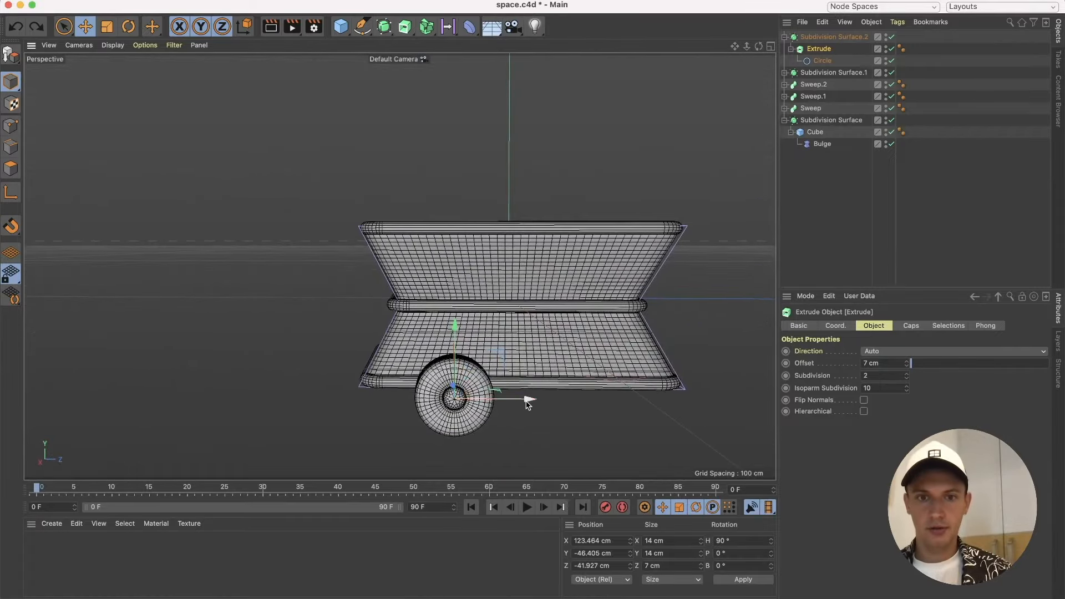
{"action": "scroll", "coordinate": [528, 400], "scroll_direction": "up", "scroll_amount": 5}
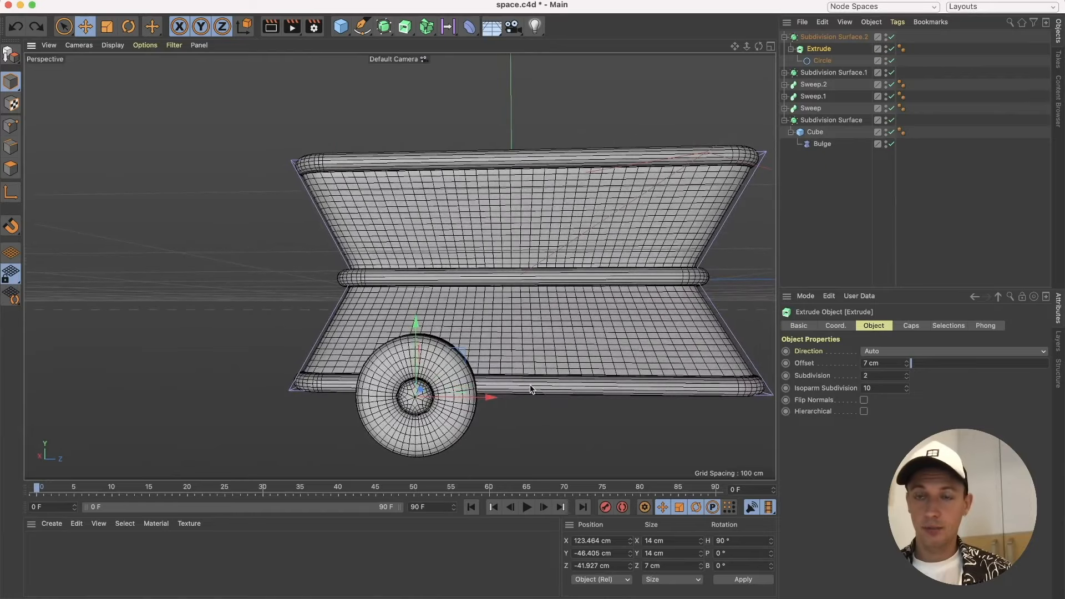
{"action": "middle_click_drag", "start_coordinate": [530, 389], "coordinate": [540, 336], "text": "alt"}
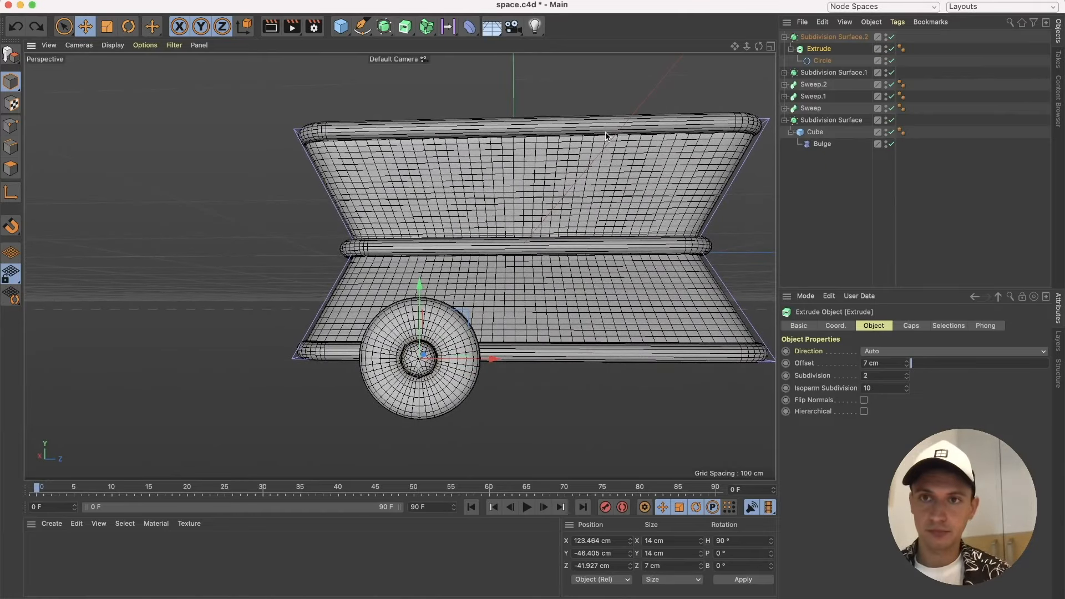
Group the tire and hub Subdivision Surfaces under one null and rename it Wheel.
{"action": "left_click", "coordinate": [785, 37]}
{"action": "left_click", "coordinate": [834, 38]}
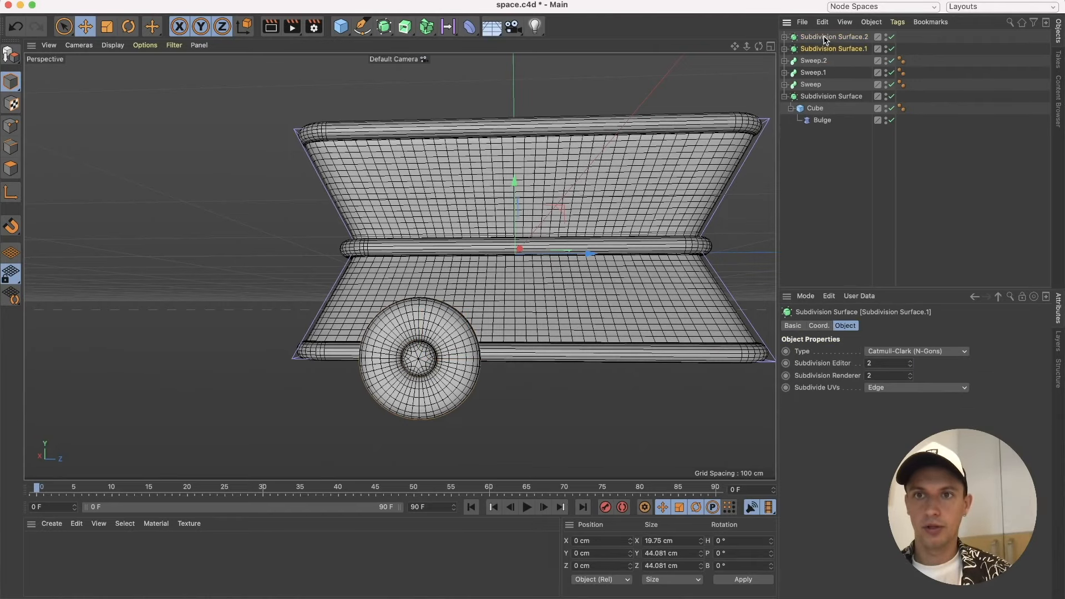
{"action": "left_click", "coordinate": [826, 49], "text": "shift"}
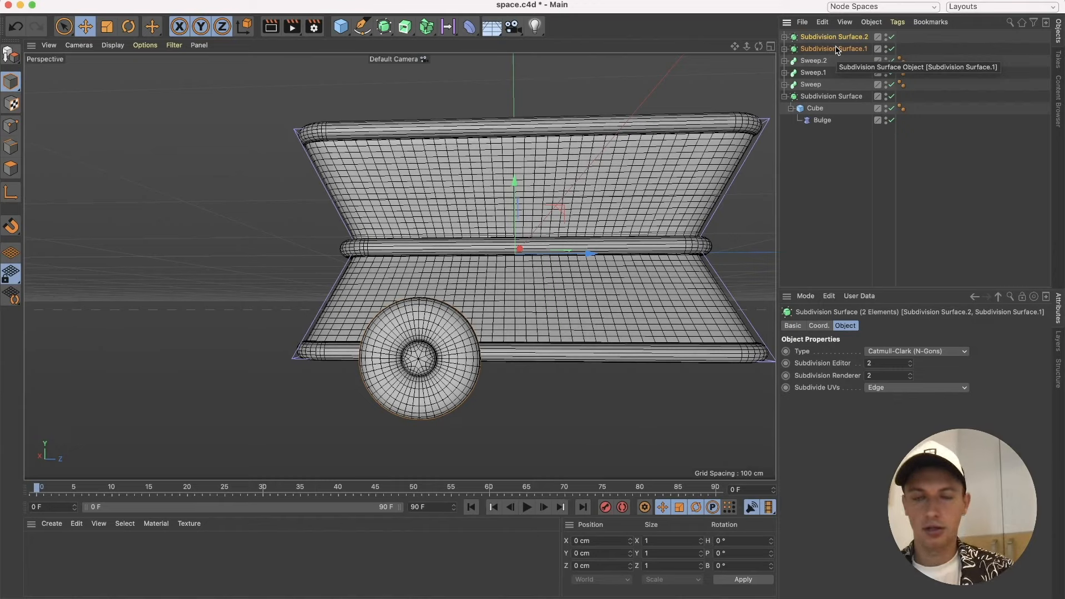
{"action": "key", "text": "alt+g"}
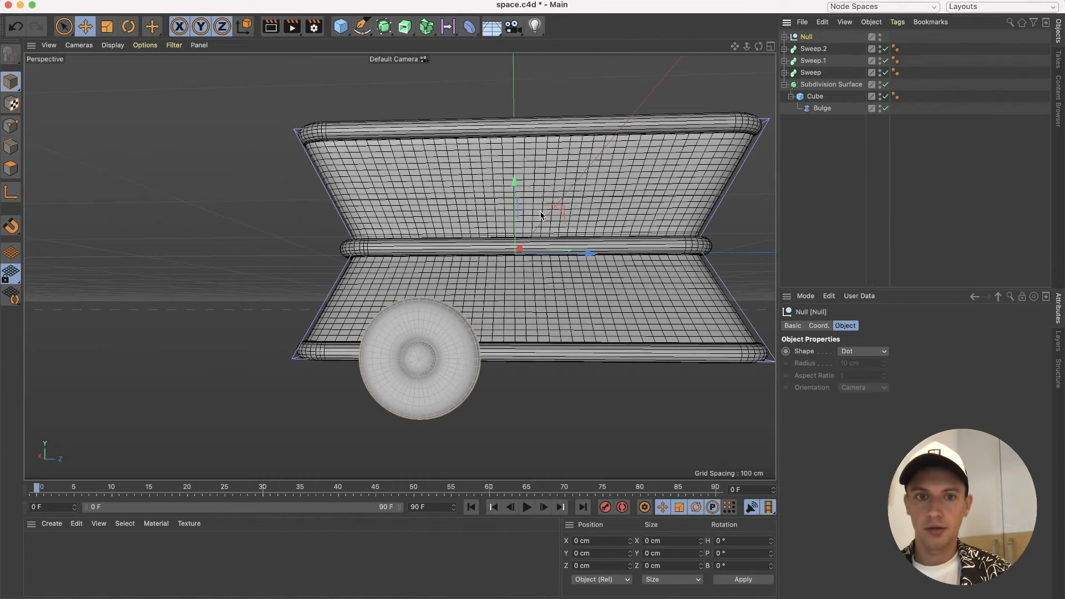
{"action": "double_click", "coordinate": [808, 37]}
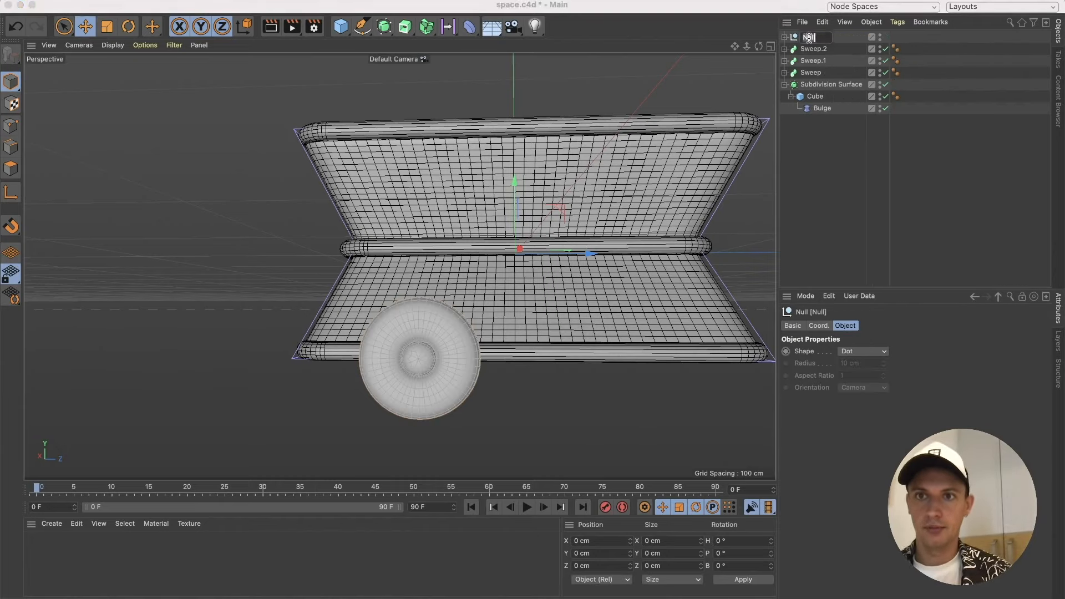
{"action": "left_click", "coordinate": [836, 142]}
{"action": "left_click", "coordinate": [813, 39]}
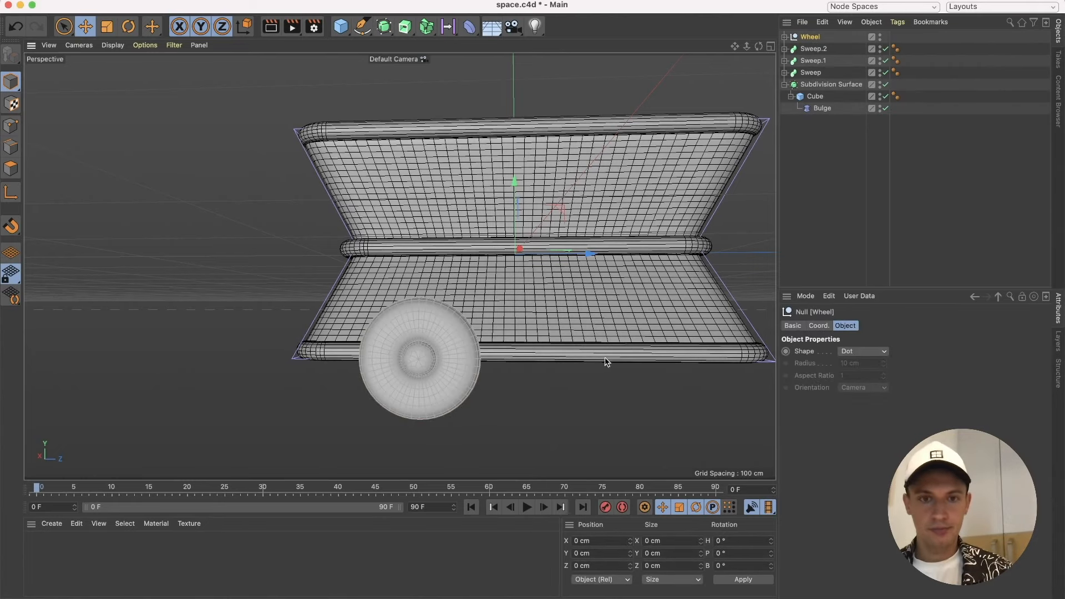
Enable axis editing and move the Wheel null's axis along X to about 129 cm, near the wheel.
{"action": "left_click_drag", "start_coordinate": [607, 362], "coordinate": [522, 293], "text": "alt"}
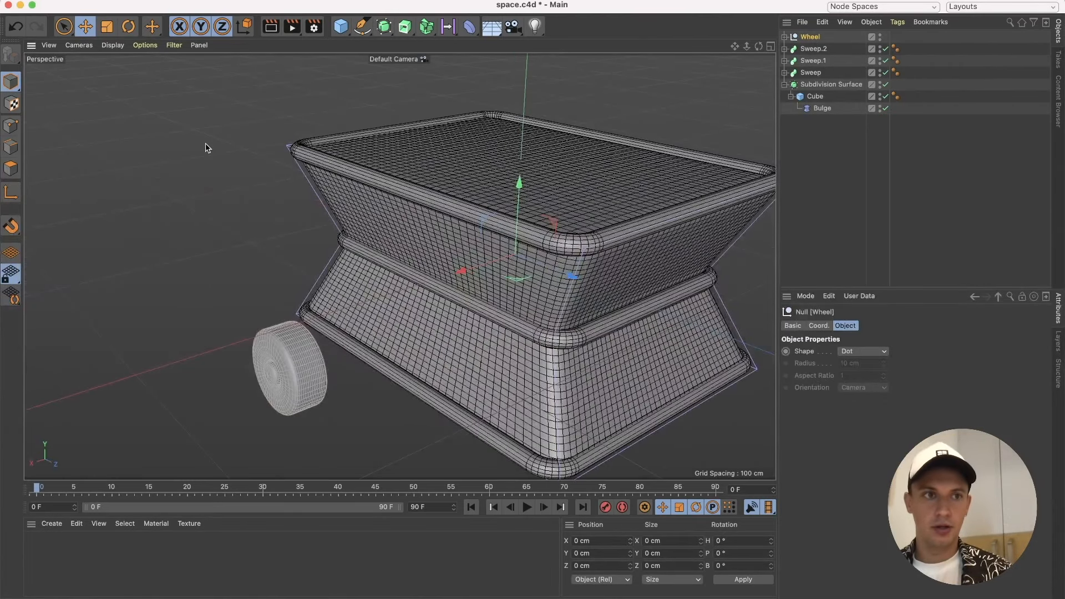
{"action": "left_click", "coordinate": [11, 191]}
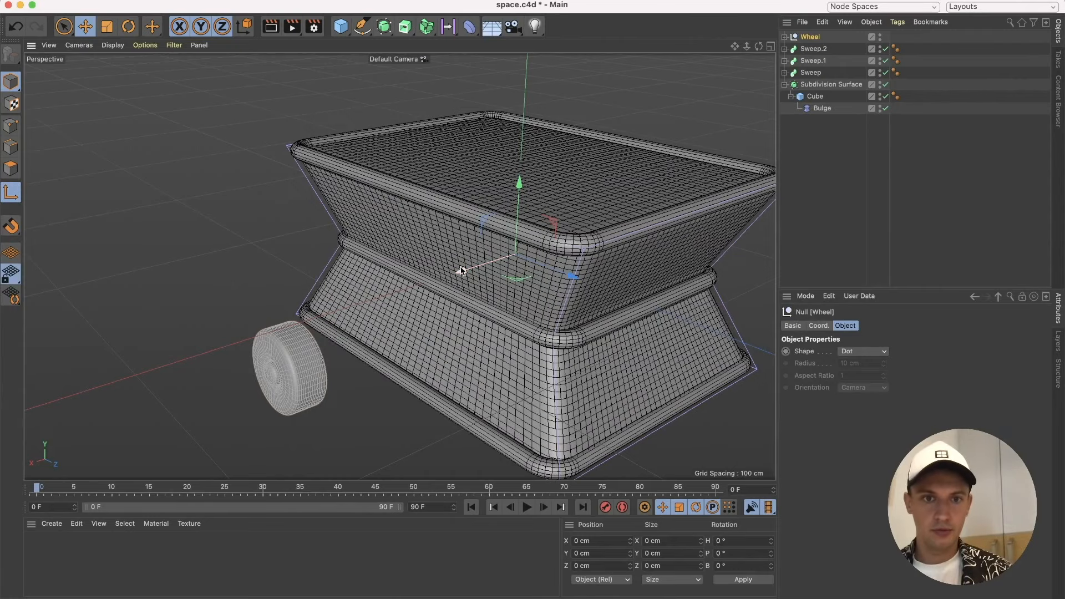
{"action": "left_click_drag", "start_coordinate": [464, 269], "coordinate": [254, 400]}
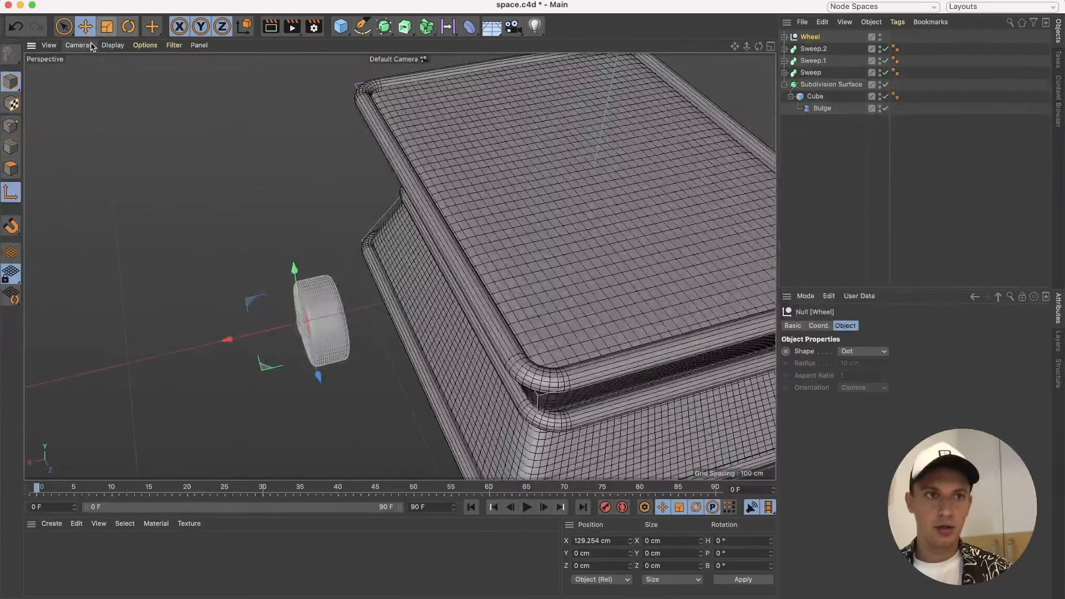
In the front view, centre the Wheel null's axis on the tire at about X 113 cm and Y -46 cm.
{"action": "left_click", "coordinate": [78, 45]}
{"action": "left_click", "coordinate": [106, 166]}
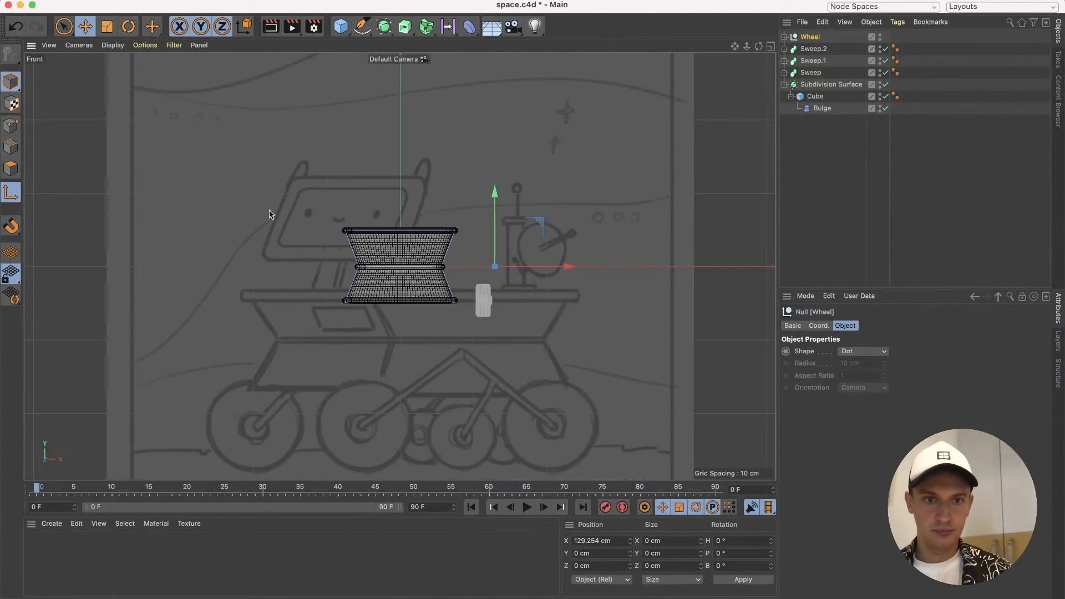
{"action": "scroll", "coordinate": [490, 260], "scroll_direction": "up", "scroll_amount": 10}
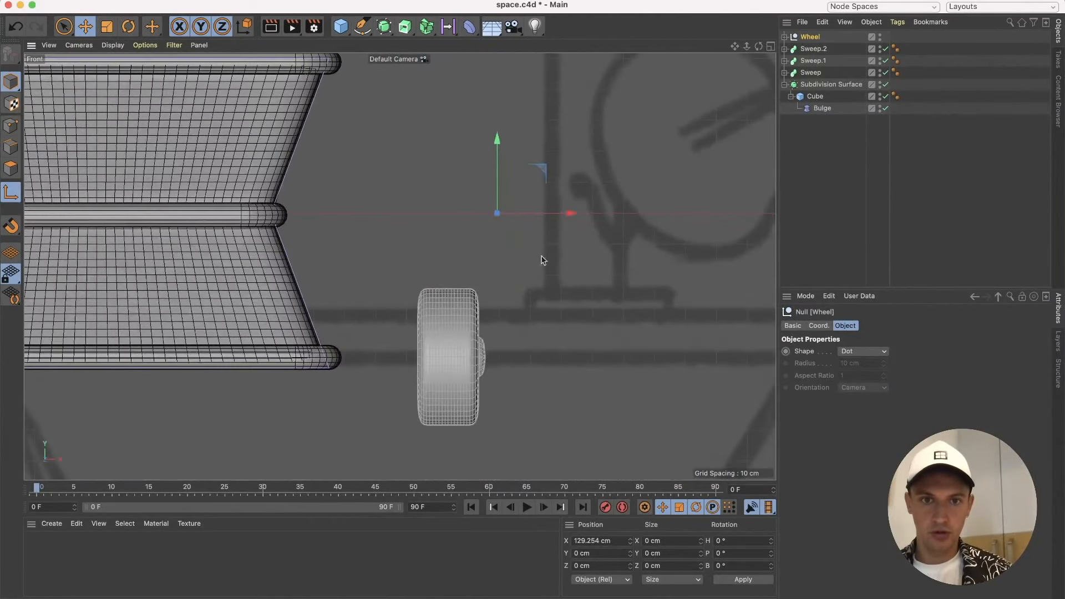
{"action": "left_click_drag", "start_coordinate": [497, 143], "coordinate": [497, 284]}
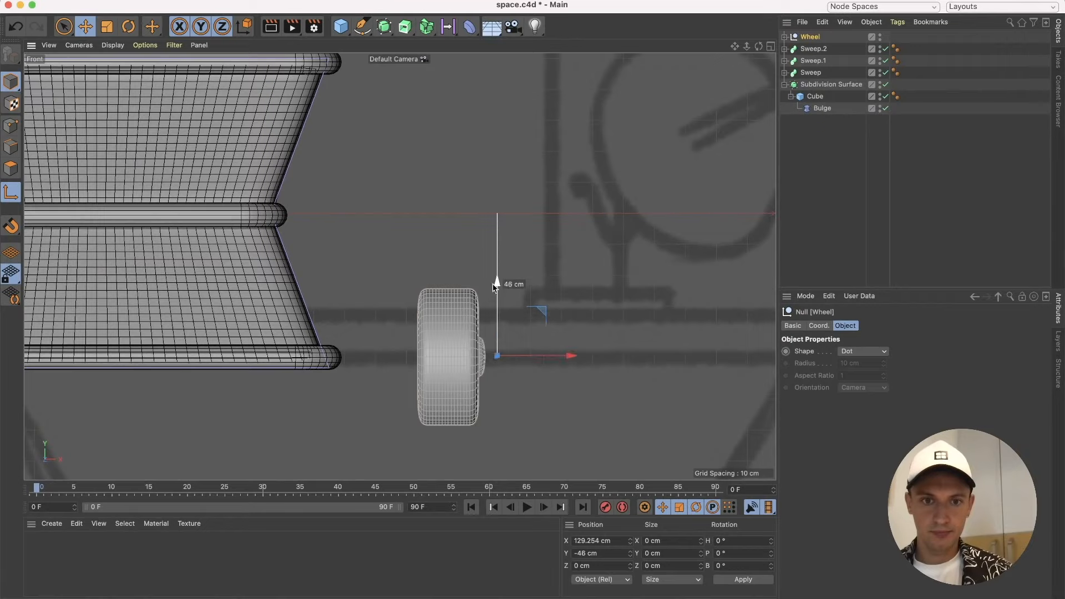
{"action": "left_click_drag", "start_coordinate": [572, 359], "coordinate": [517, 359]}
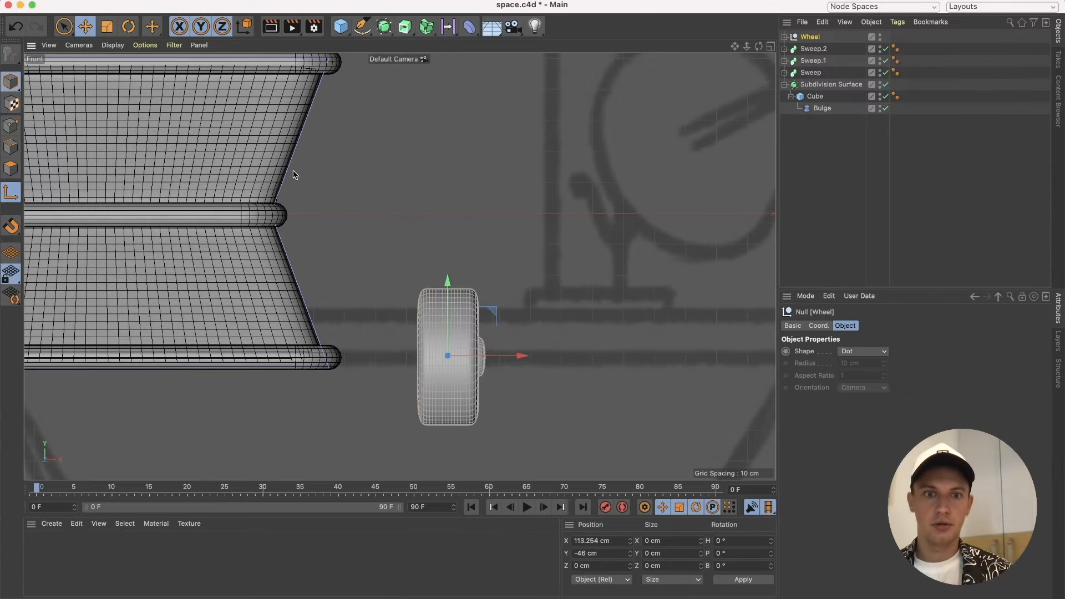
In the top view, move the Wheel null's axis along Z to -42 cm, at the tire's centre.
{"action": "left_click", "coordinate": [86, 48]}
{"action": "left_click", "coordinate": [98, 197]}
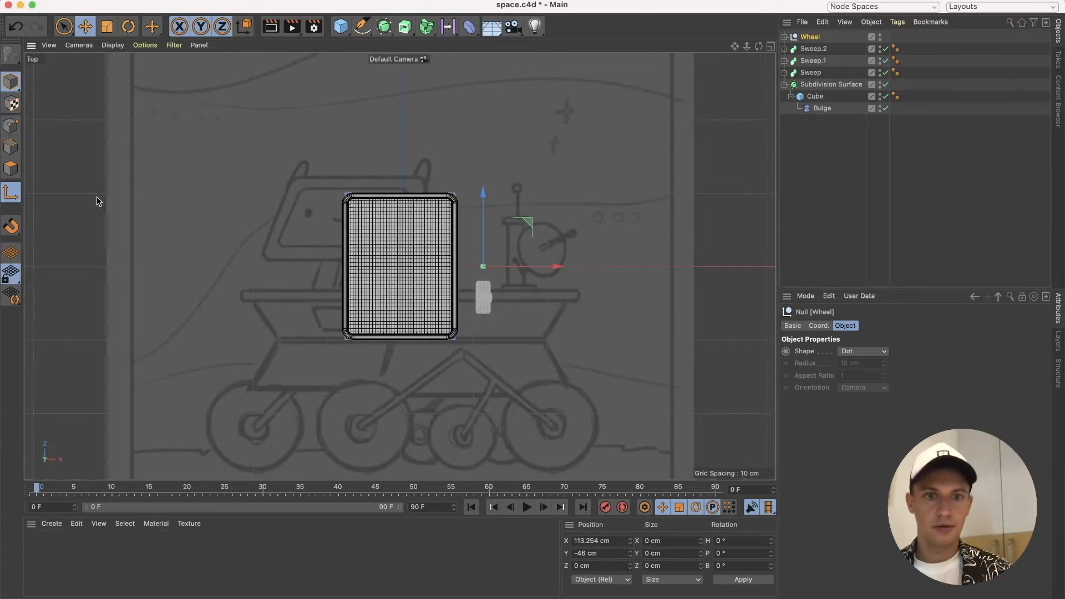
{"action": "scroll", "coordinate": [521, 327], "scroll_direction": "up", "scroll_amount": 8}
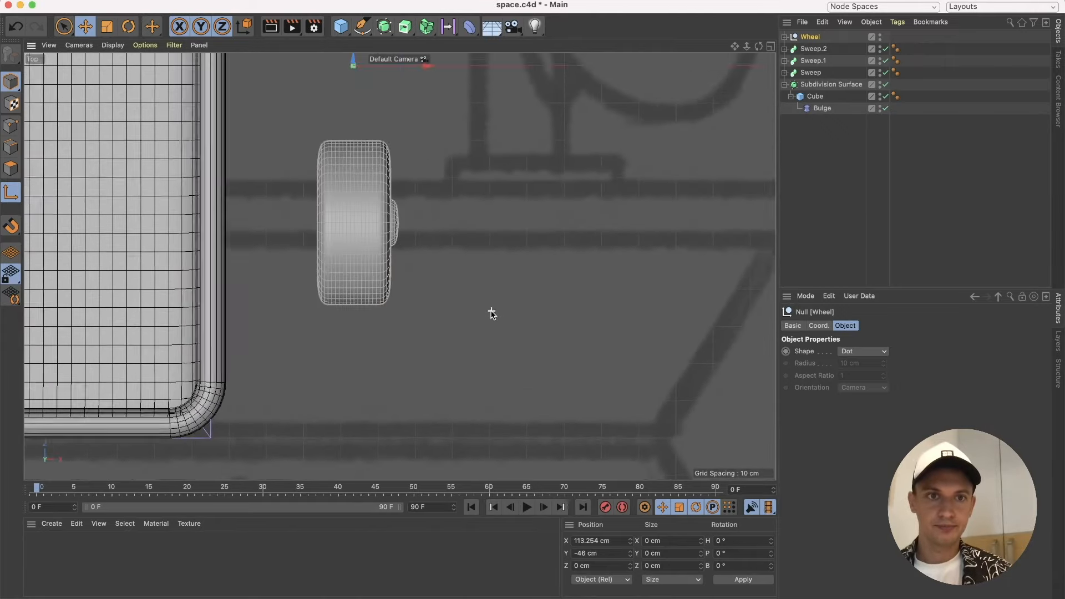
{"action": "left_click_drag", "start_coordinate": [409, 102], "coordinate": [421, 261]}
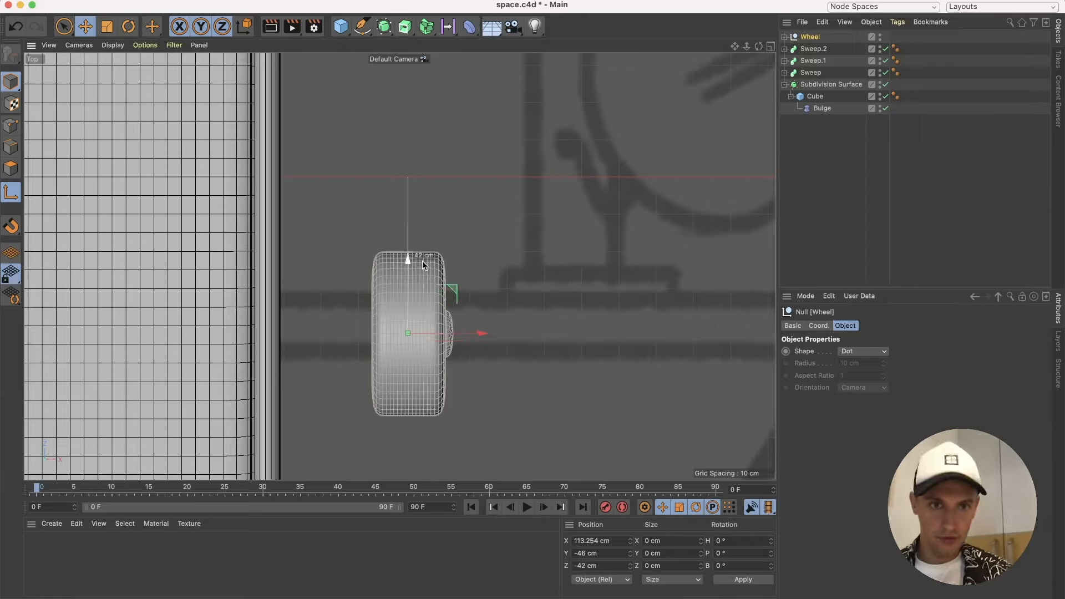
{"action": "left_click_drag", "start_coordinate": [422, 261], "coordinate": [422, 260]}
Turn off axis editing and check the wheel face-on against the rover body in the perspective view.
{"action": "left_click", "coordinate": [79, 45]}
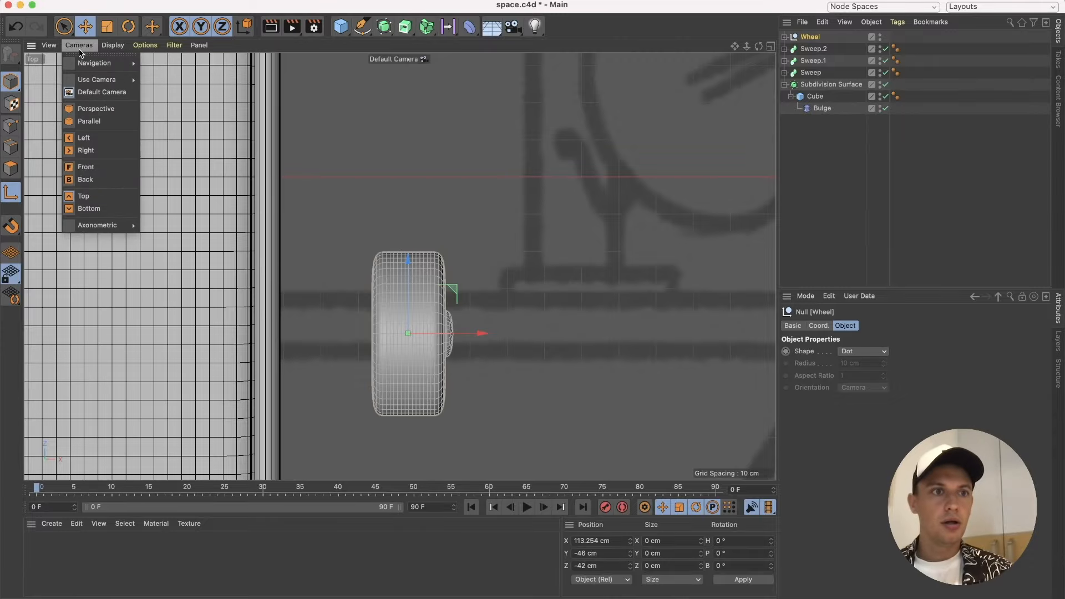
{"action": "left_click", "coordinate": [98, 110]}
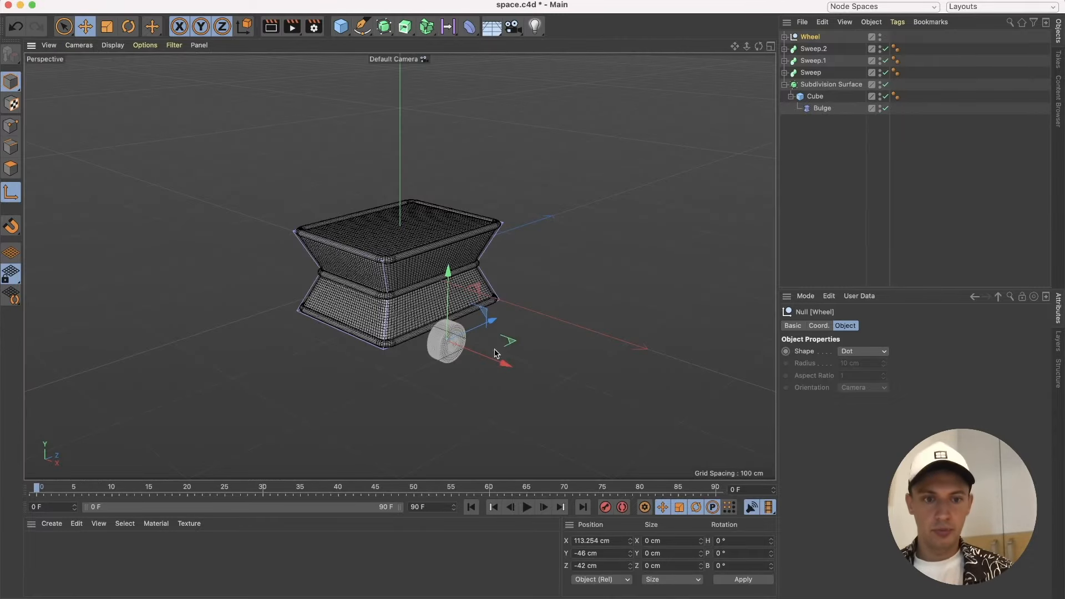
{"action": "scroll", "coordinate": [498, 353], "scroll_direction": "up", "scroll_amount": 5}
{"action": "left_click_drag", "start_coordinate": [444, 301], "coordinate": [354, 274], "text": "alt"}
{"action": "scroll", "coordinate": [388, 315], "scroll_direction": "up", "scroll_amount": 4}
{"action": "left_click", "coordinate": [8, 191]}
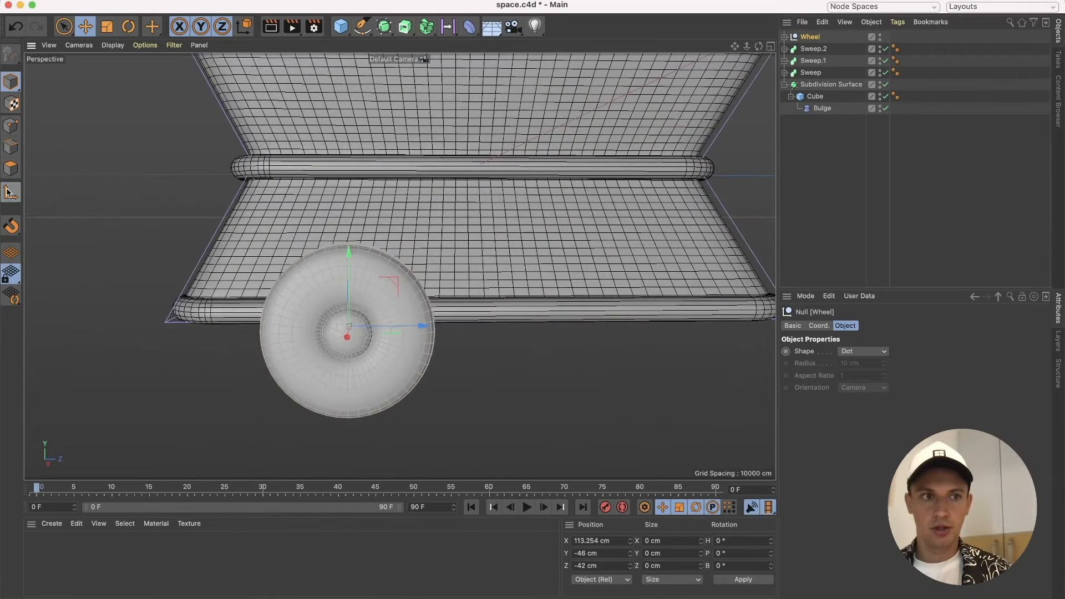
{"action": "scroll", "coordinate": [560, 268], "scroll_direction": "down", "scroll_amount": 5}
{"action": "scroll", "coordinate": [548, 268], "scroll_direction": "up", "scroll_amount": 6}
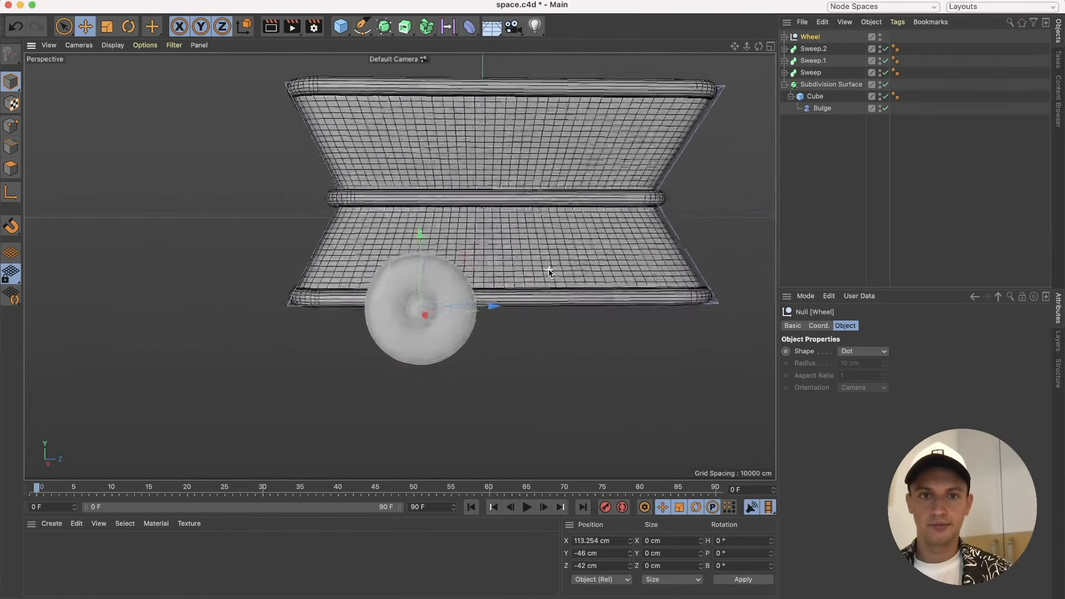
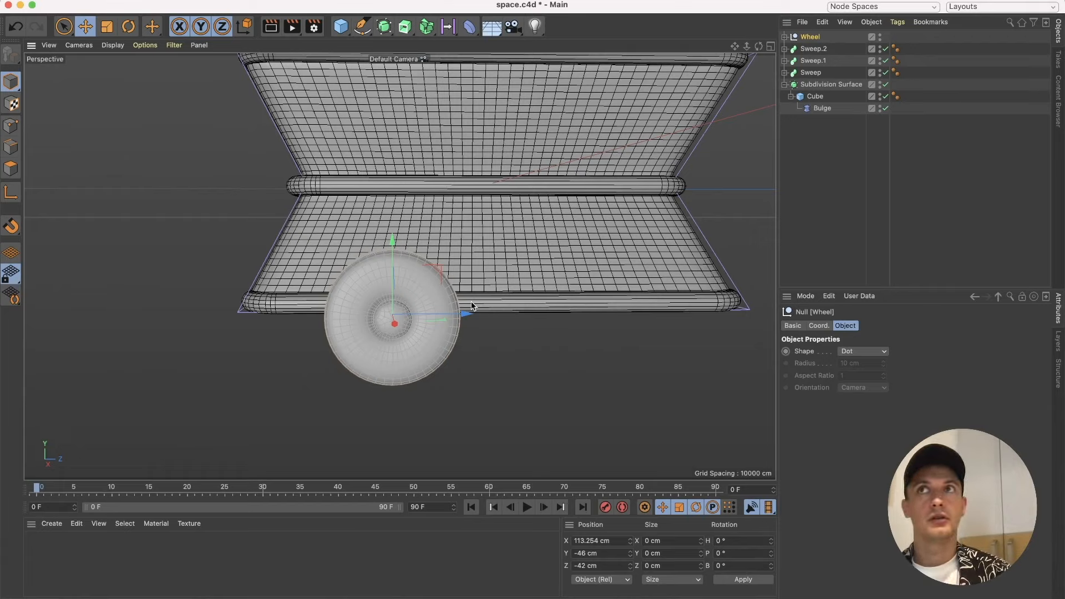
Reselect the Wheel null, try rotating it around its bank axis, and undo the rotation.
{"action": "left_click", "coordinate": [805, 161]}
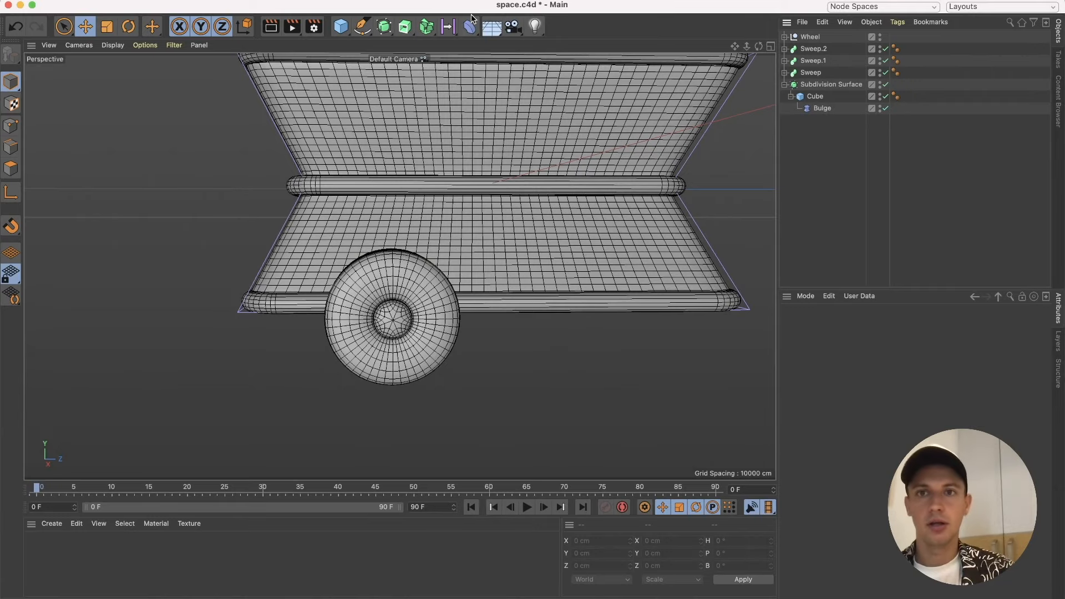
{"action": "left_click", "coordinate": [813, 37]}
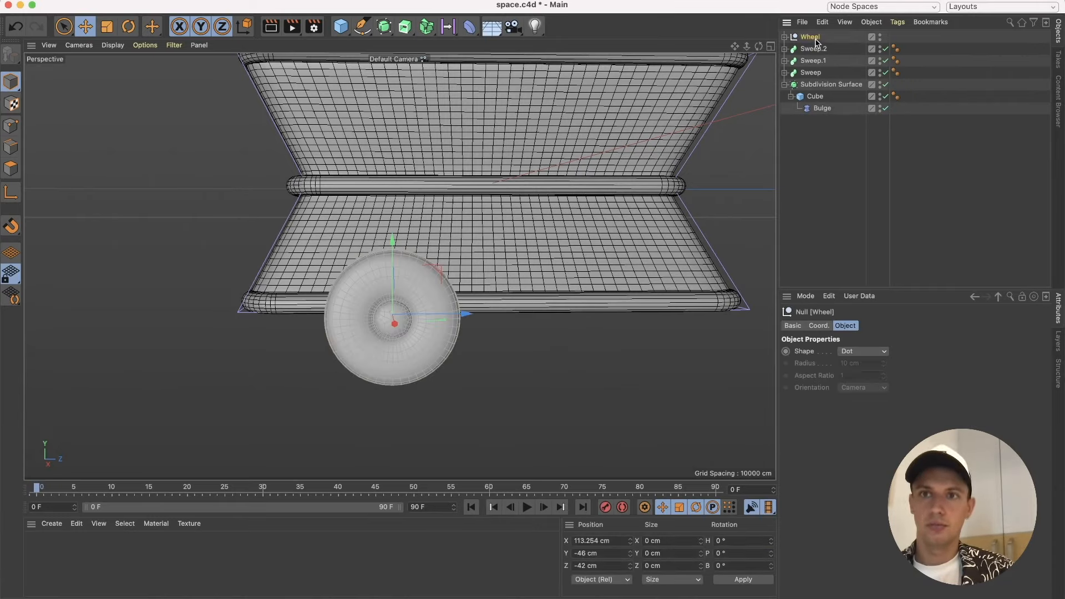
{"action": "left_click", "coordinate": [819, 327]}
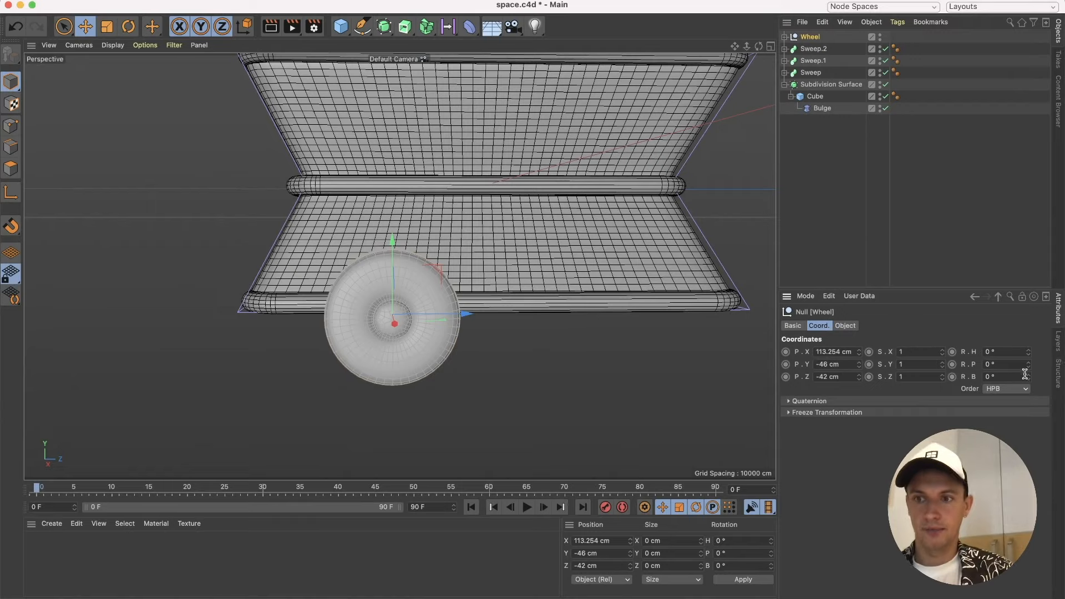
{"action": "left_click_drag", "start_coordinate": [1028, 377], "coordinate": [1029, 343]}
{"action": "key", "text": "super+z"}
{"action": "key", "text": "super+z"}
Enable axis editing and shift the Wheel null's axis to about Y -47.5 cm and Z -42.1 cm.
{"action": "scroll", "coordinate": [405, 339], "scroll_direction": "up", "scroll_amount": 8}
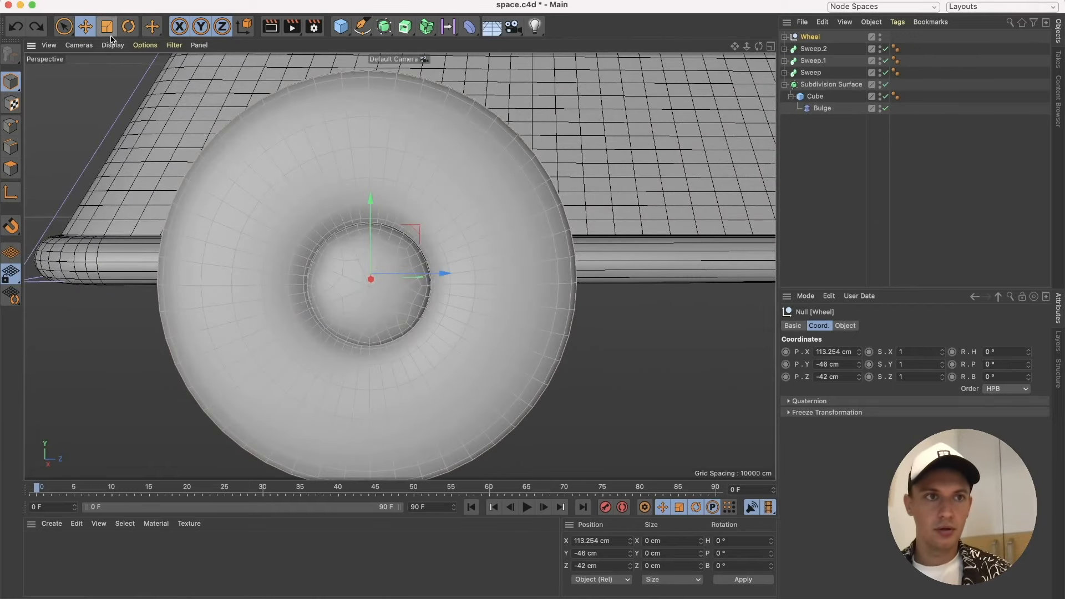
{"action": "left_click", "coordinate": [11, 192]}
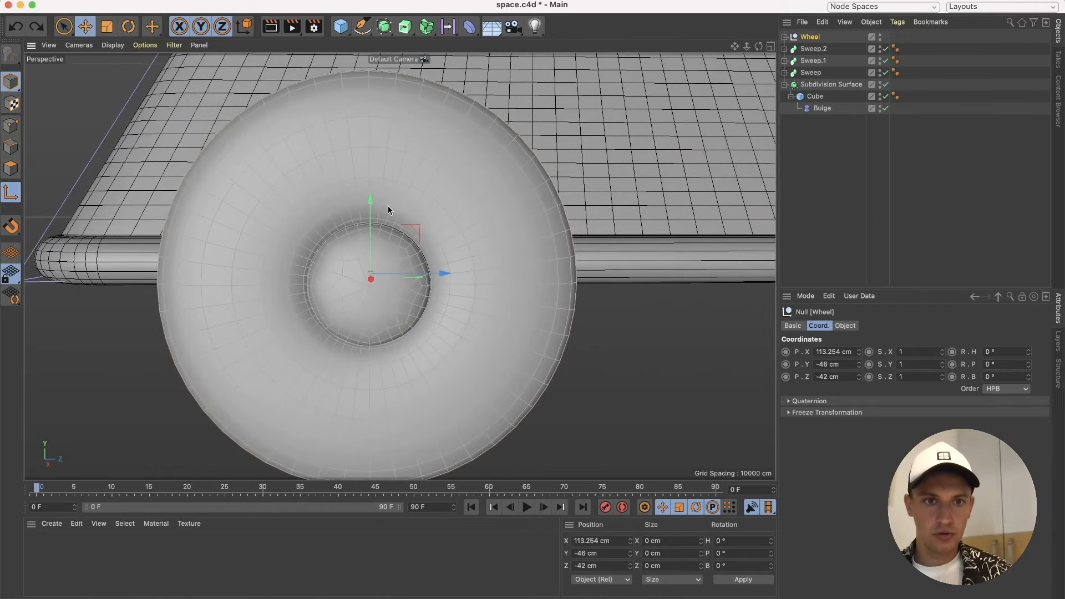
{"action": "left_click_drag", "start_coordinate": [365, 205], "coordinate": [364, 213]}
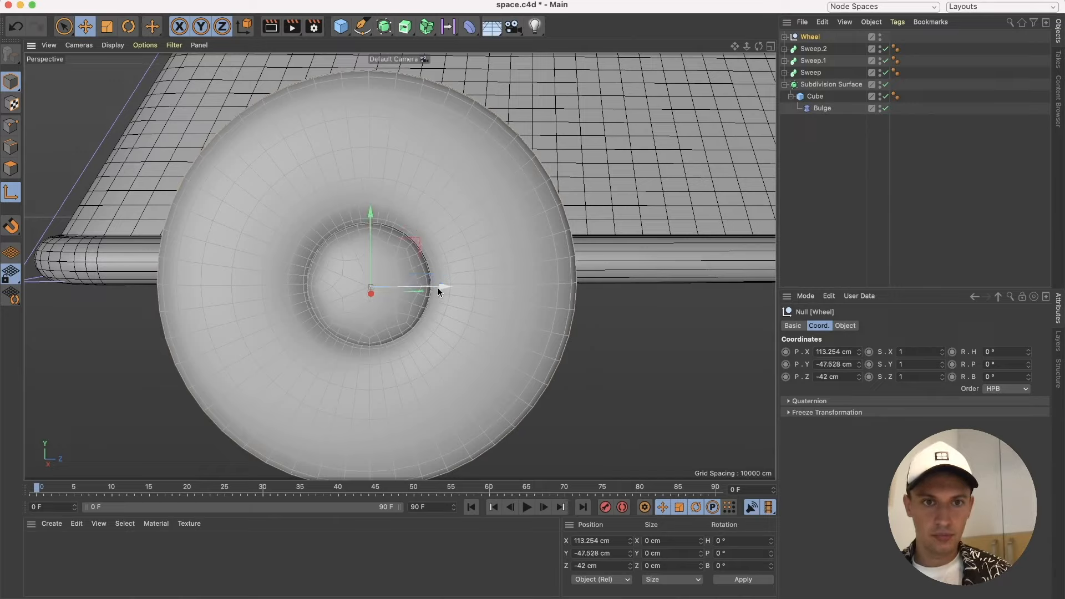
{"action": "left_click_drag", "start_coordinate": [438, 287], "coordinate": [436, 287]}
Try adjusting the Wheel null's pitch rotation, and undo it together with the last Z shift of the axis.
{"action": "scroll", "coordinate": [593, 351], "scroll_direction": "down", "scroll_amount": 8}
{"action": "middle_click_drag", "start_coordinate": [592, 351], "coordinate": [451, 351], "text": "alt"}
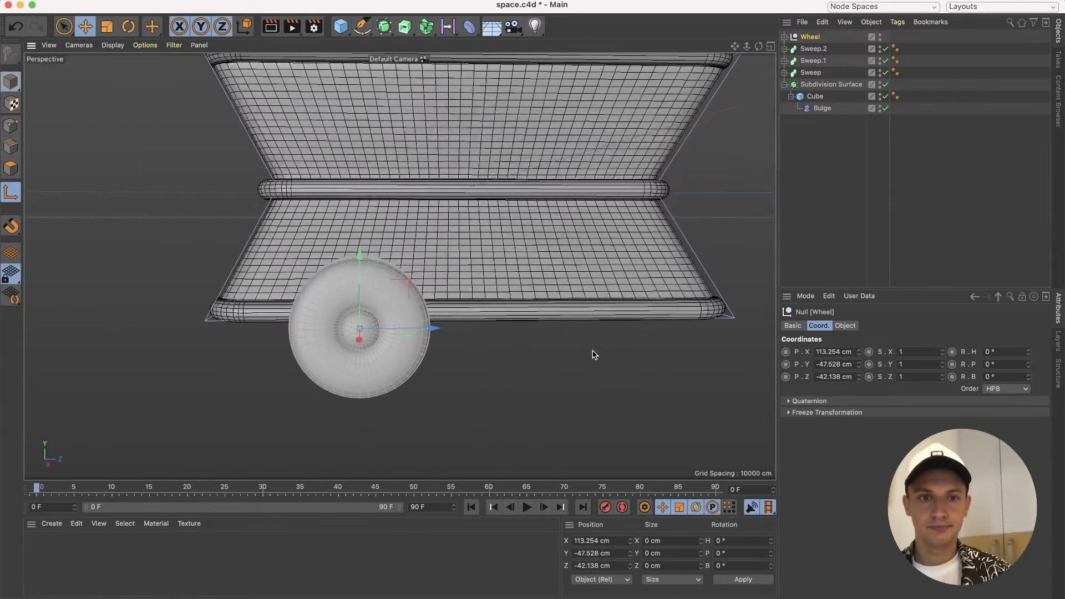
{"action": "mouse_move", "coordinate": [433, 348]}
{"action": "left_mouse_down", "text": "alt"}
{"action": "mouse_move", "coordinate": [349, 367]}
{"action": "mouse_move", "coordinate": [226, 366]}
{"action": "mouse_move", "coordinate": [487, 355]}
{"action": "mouse_move", "coordinate": [448, 354]}
{"action": "left_mouse_up", "text": "alt"}
{"action": "left_click_drag", "start_coordinate": [1031, 365], "coordinate": [1029, 366]}
{"action": "key", "text": "ctrl+z"}
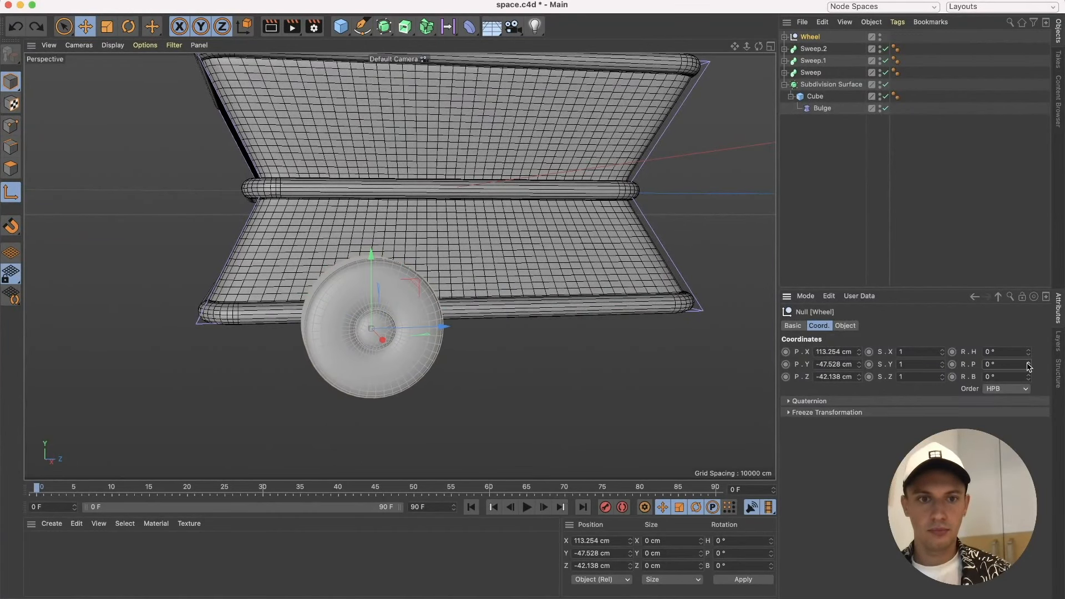
{"action": "key", "text": "ctrl+z"}
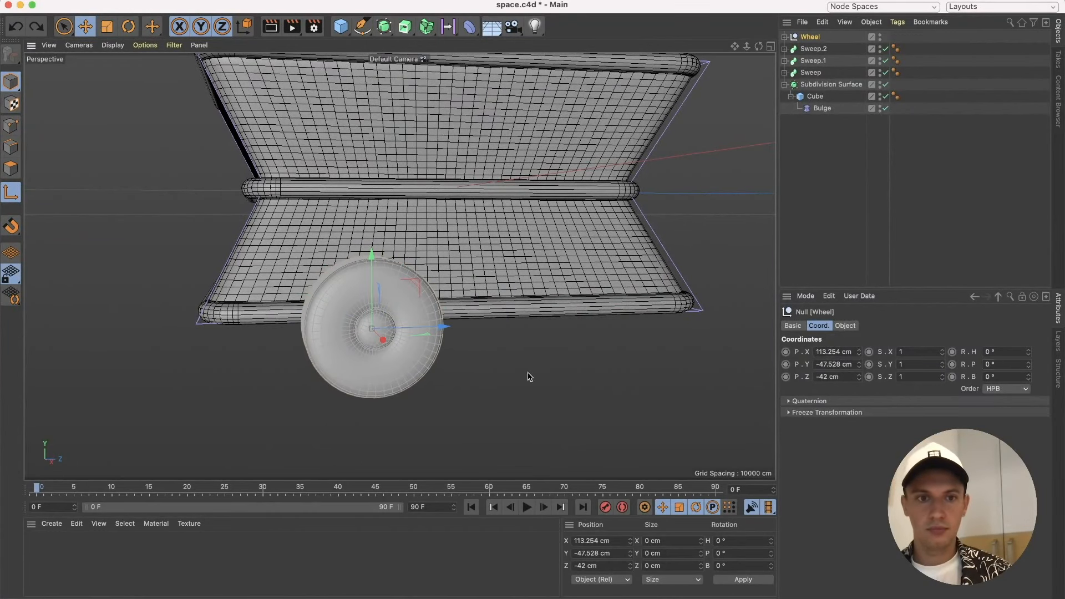
In the right view, centre the Wheel null's axis on the hub at about Y -46.4 cm and Z -42.14 cm.
{"action": "left_click_drag", "start_coordinate": [472, 387], "coordinate": [442, 373], "text": "alt"}
{"action": "scroll", "coordinate": [390, 358], "scroll_direction": "up", "scroll_amount": 3}
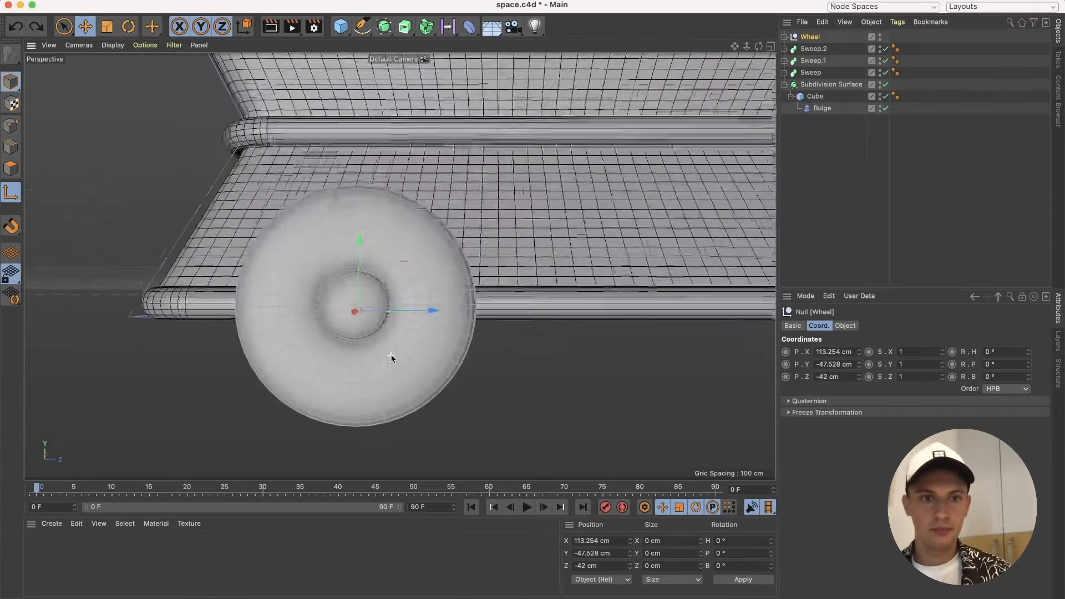
{"action": "left_click", "coordinate": [79, 45]}
{"action": "left_click", "coordinate": [111, 181]}
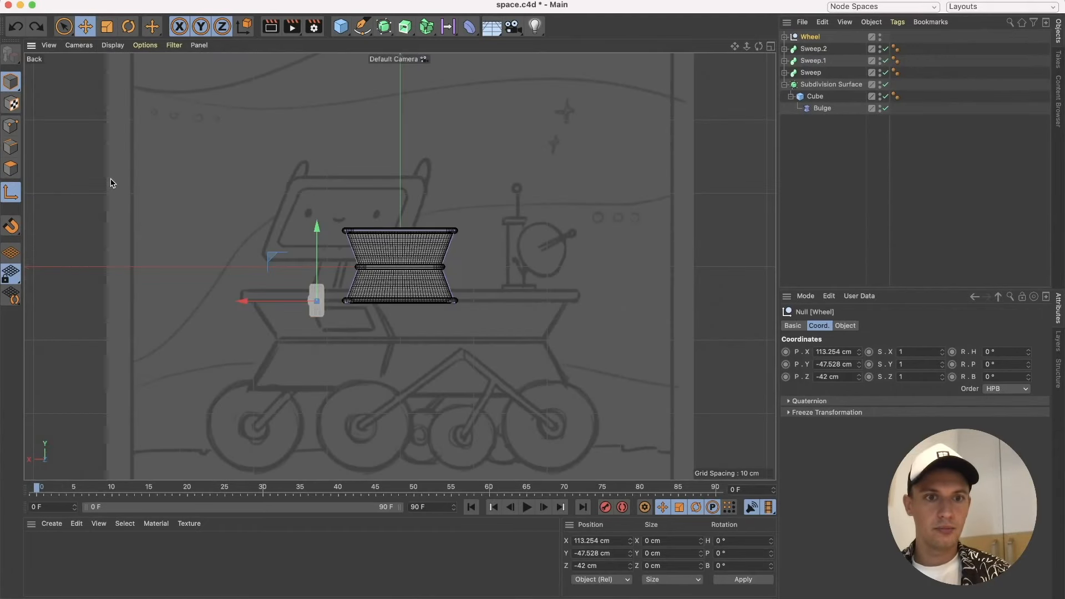
{"action": "left_click", "coordinate": [79, 45]}
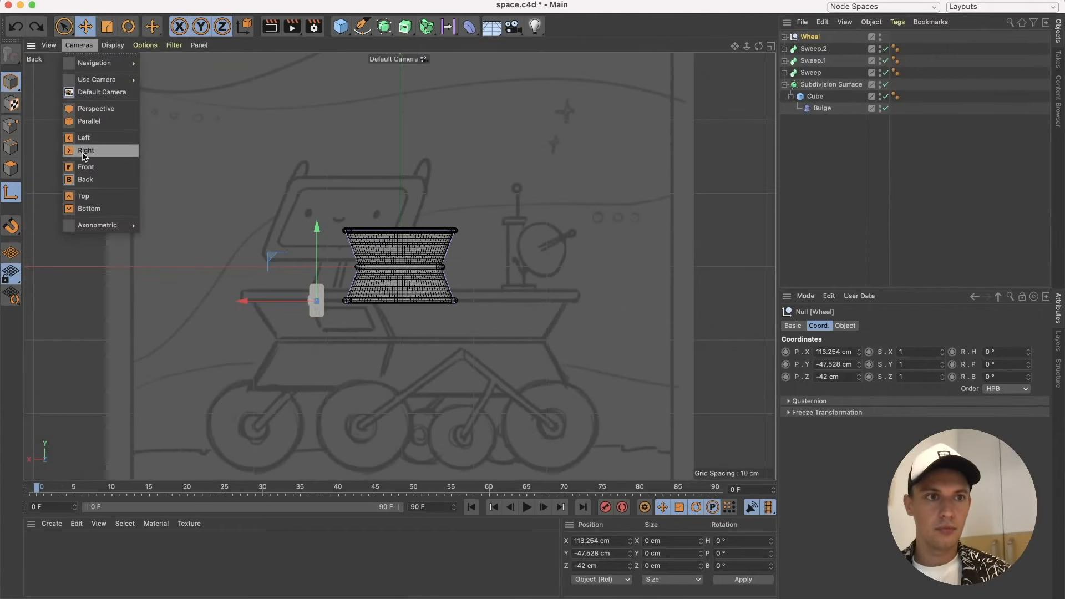
{"action": "left_click", "coordinate": [88, 169]}
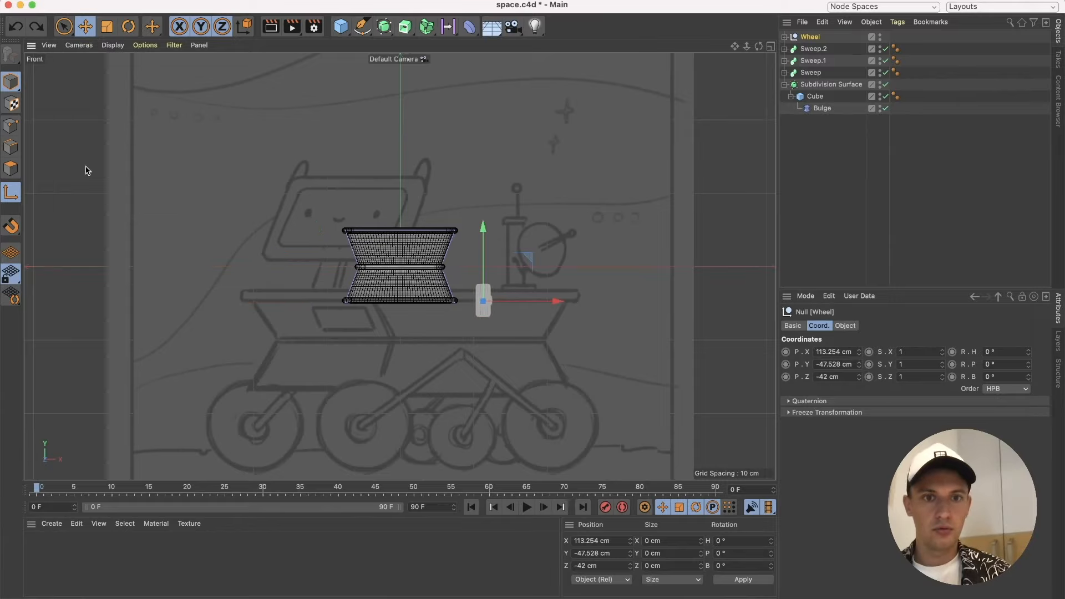
{"action": "left_click", "coordinate": [78, 44]}
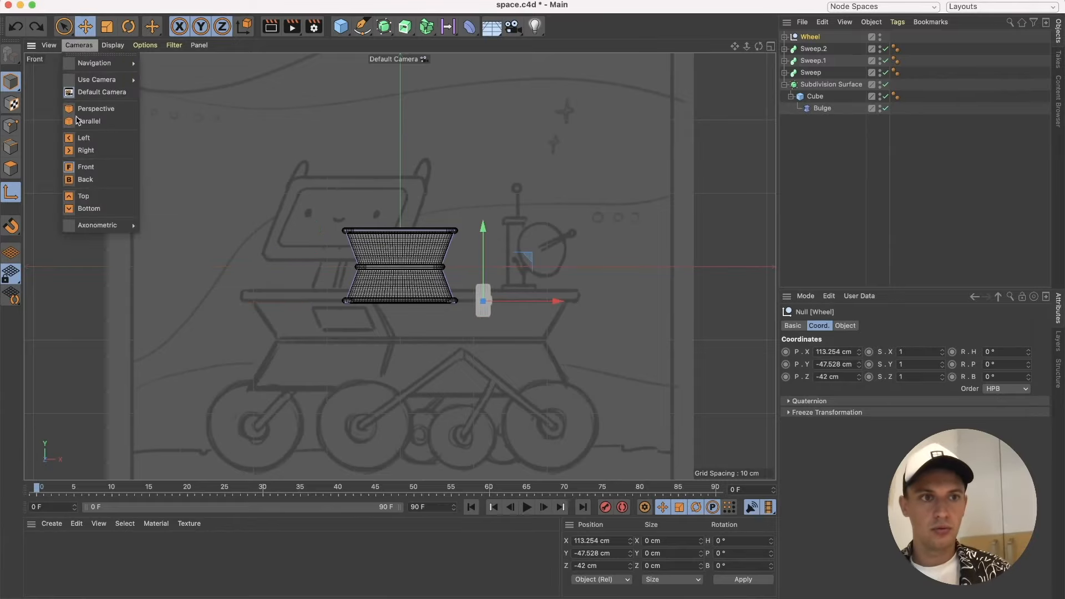
{"action": "left_click", "coordinate": [87, 152]}
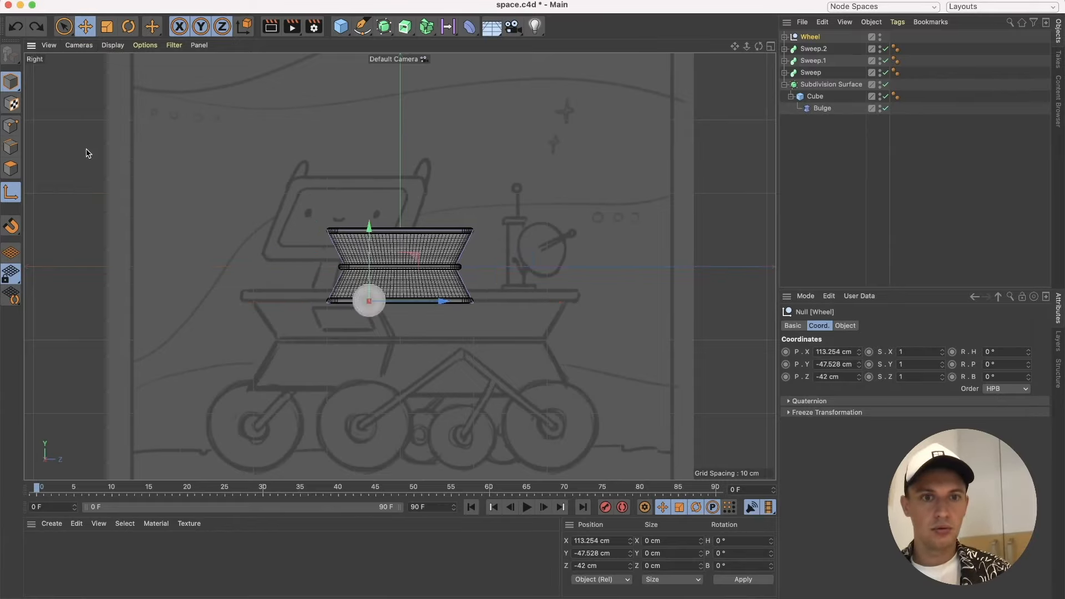
{"action": "key", "text": "o"}
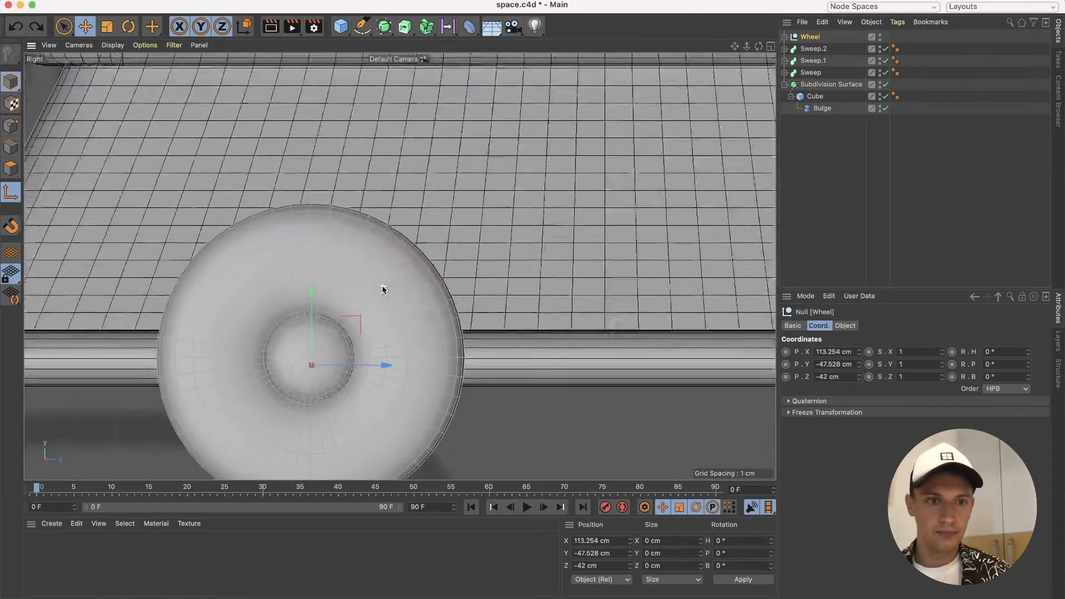
{"action": "scroll", "coordinate": [382, 289], "scroll_direction": "up", "scroll_amount": 5}
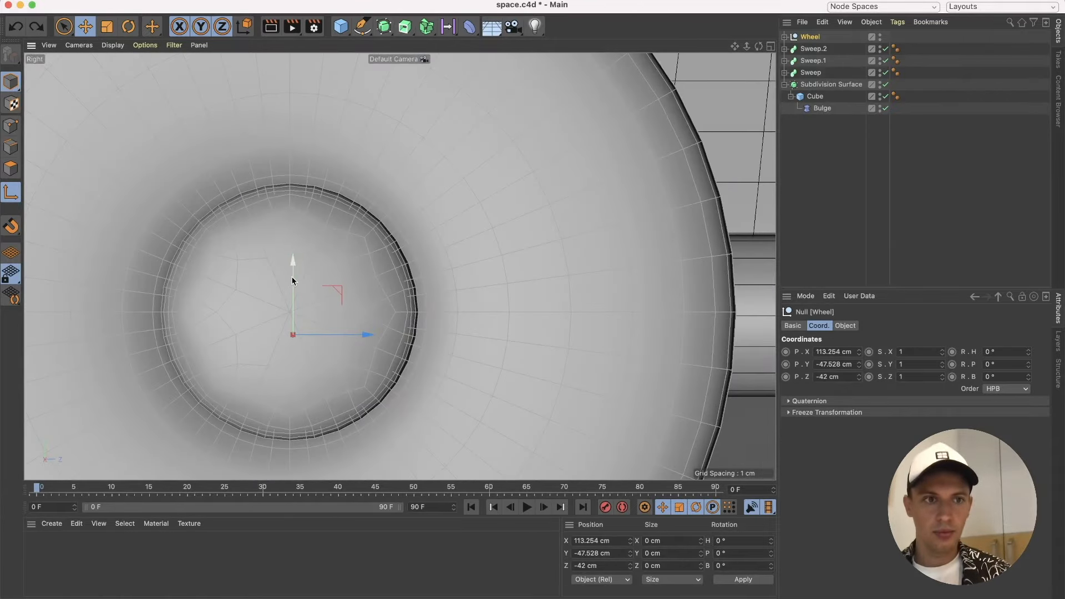
{"action": "left_click_drag", "start_coordinate": [292, 281], "coordinate": [290, 258]}
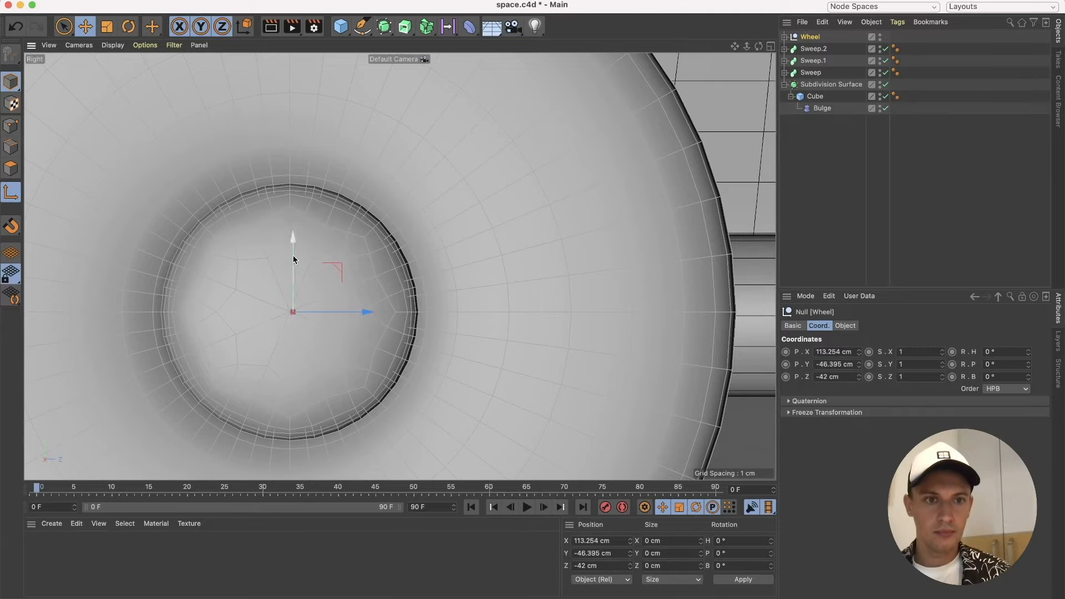
{"action": "left_click_drag", "start_coordinate": [367, 312], "coordinate": [363, 310]}
Try changing the Wheel null's pitch to test the centred axis, and undo the rotation.
{"action": "left_click", "coordinate": [1027, 363]}
{"action": "left_click_drag", "start_coordinate": [1028, 366], "coordinate": [670, 370]}
{"action": "key", "text": "super+z"}
{"action": "scroll", "coordinate": [519, 311], "scroll_direction": "down", "scroll_amount": 15}
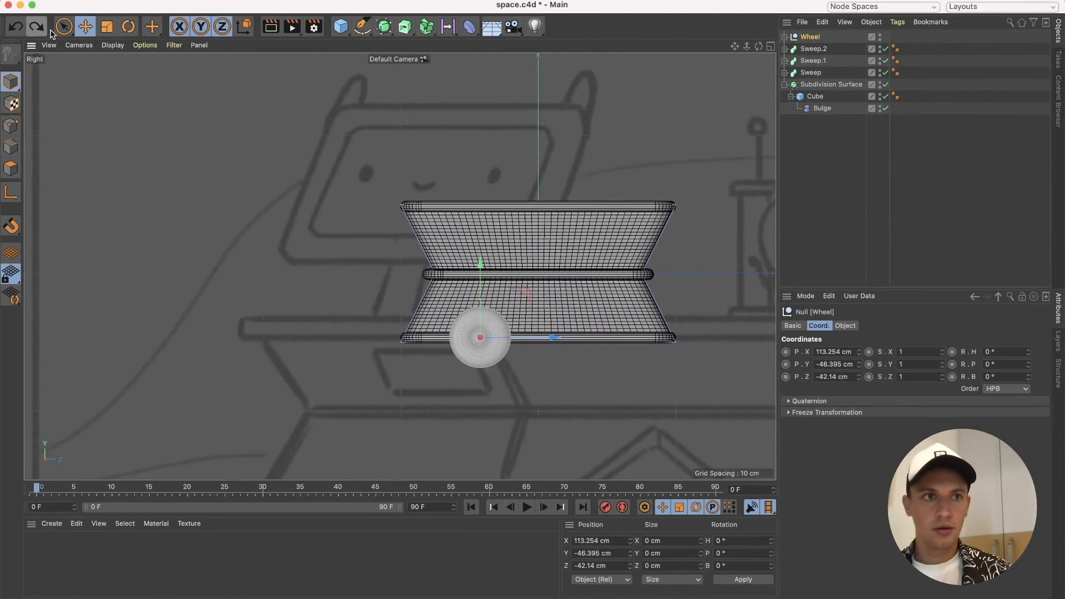
In the perspective view, rotate the Wheel null's pitch to 319° to check that it spins about its hub.
{"action": "left_click", "coordinate": [79, 45]}
{"action": "left_click", "coordinate": [87, 110]}
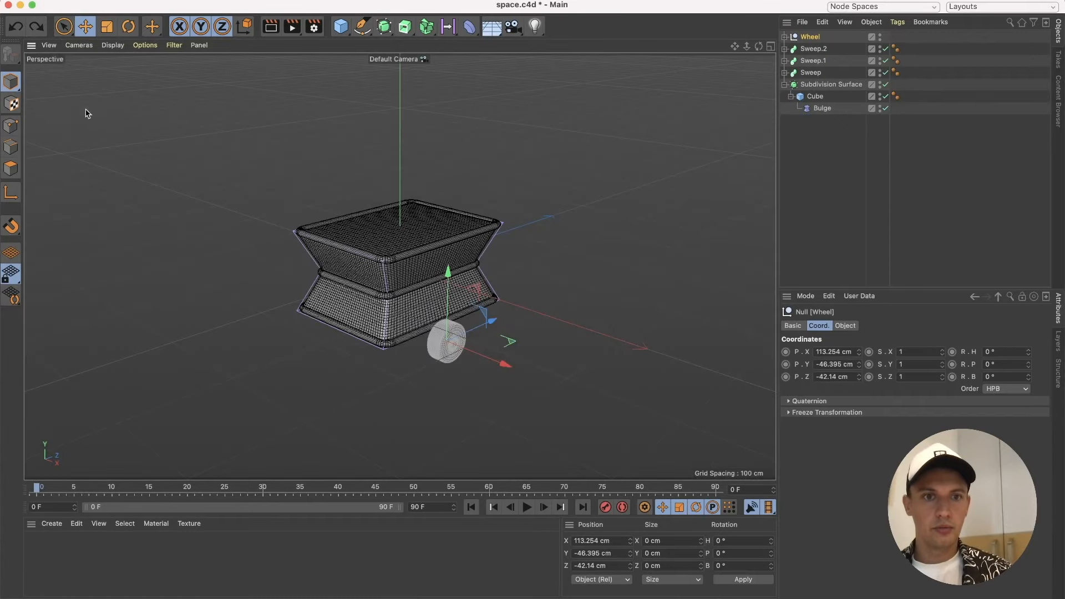
{"action": "scroll", "coordinate": [519, 364], "scroll_direction": "up", "scroll_amount": 10}
{"action": "left_click_drag", "start_coordinate": [420, 321], "coordinate": [291, 323], "text": "ctrl"}
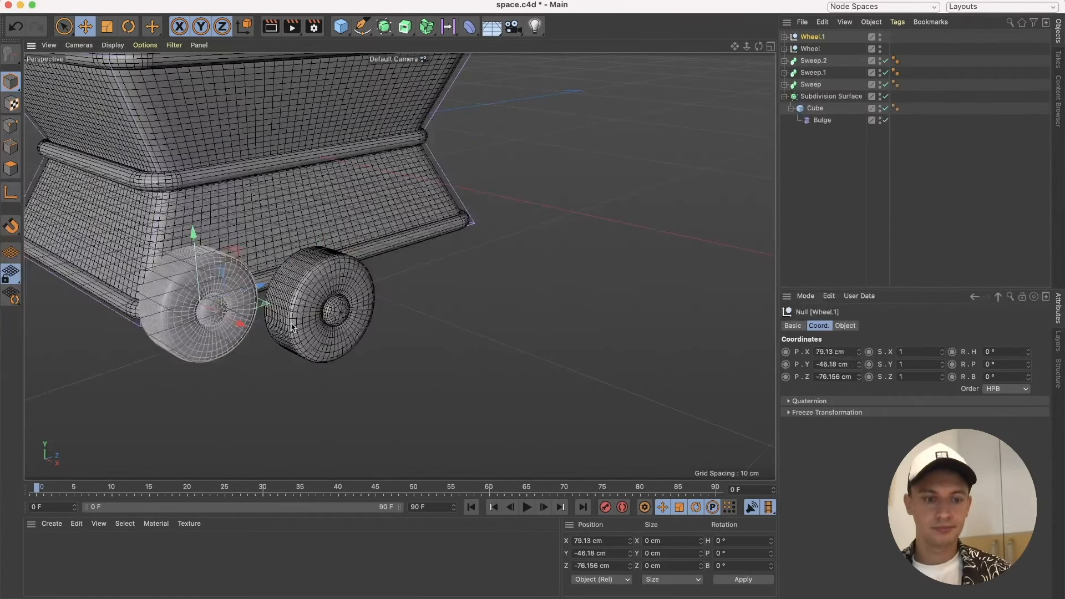
{"action": "key", "text": "super+z"}
{"action": "left_click_drag", "start_coordinate": [366, 323], "coordinate": [306, 311], "text": "alt"}
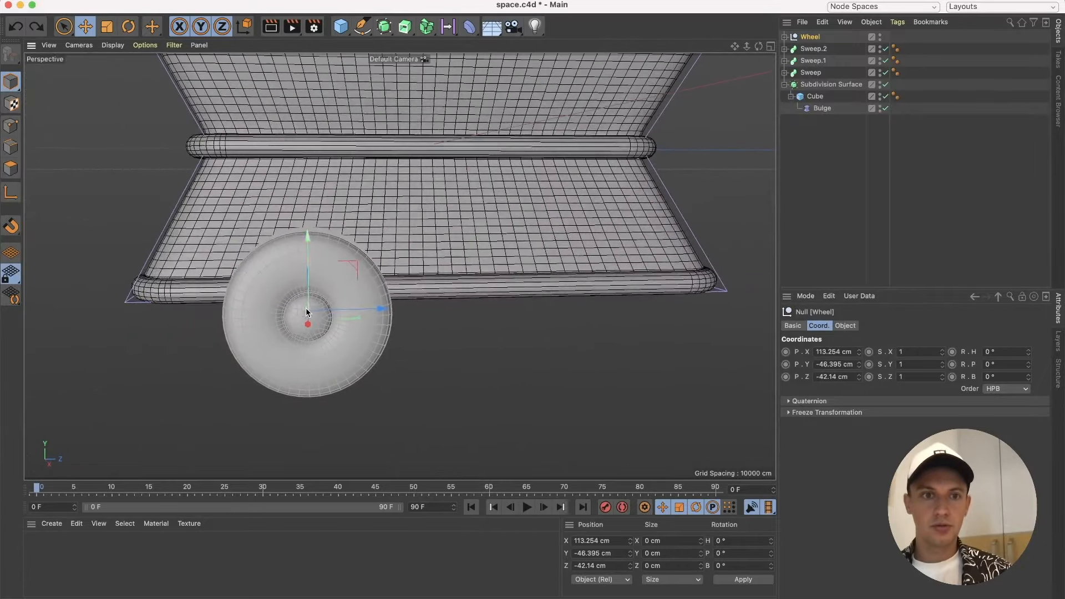
{"action": "left_click_drag", "start_coordinate": [1028, 365], "coordinate": [1028, 320]}
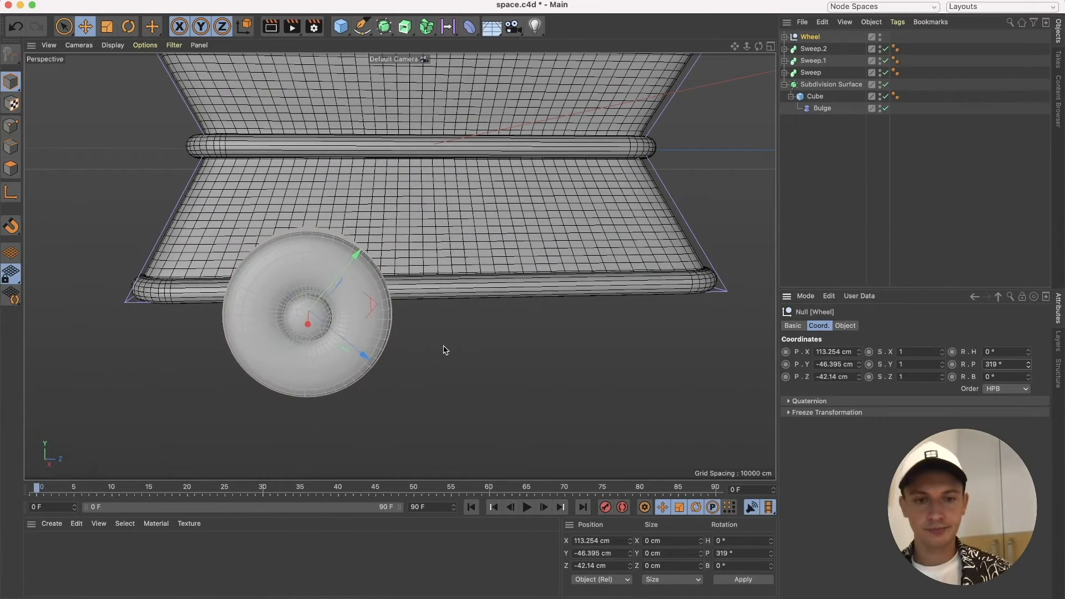
{"action": "left_click", "coordinate": [582, 303]}
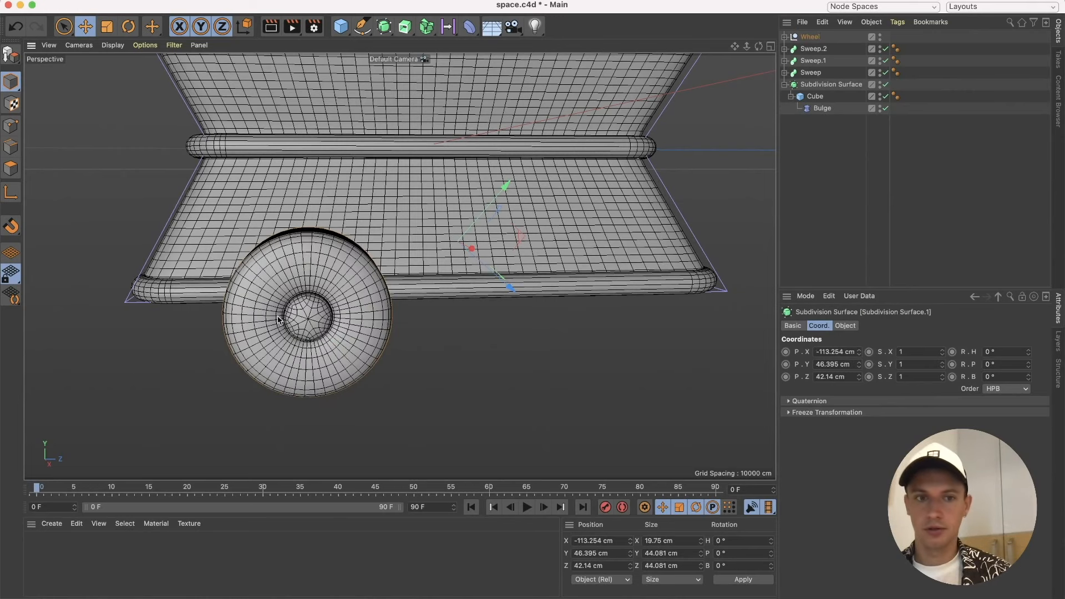
Reselect the Wheel null, replace its pitch rotation value, and deselect everything.
{"action": "left_click", "coordinate": [806, 37]}
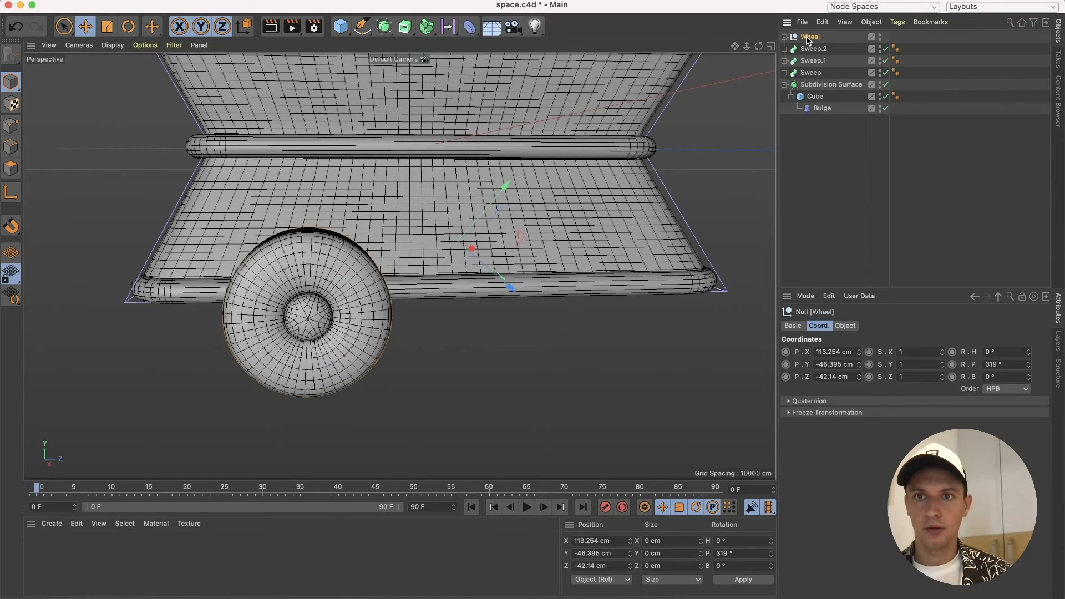
{"action": "left_click", "coordinate": [998, 364]}
{"action": "type", "text": "-"}
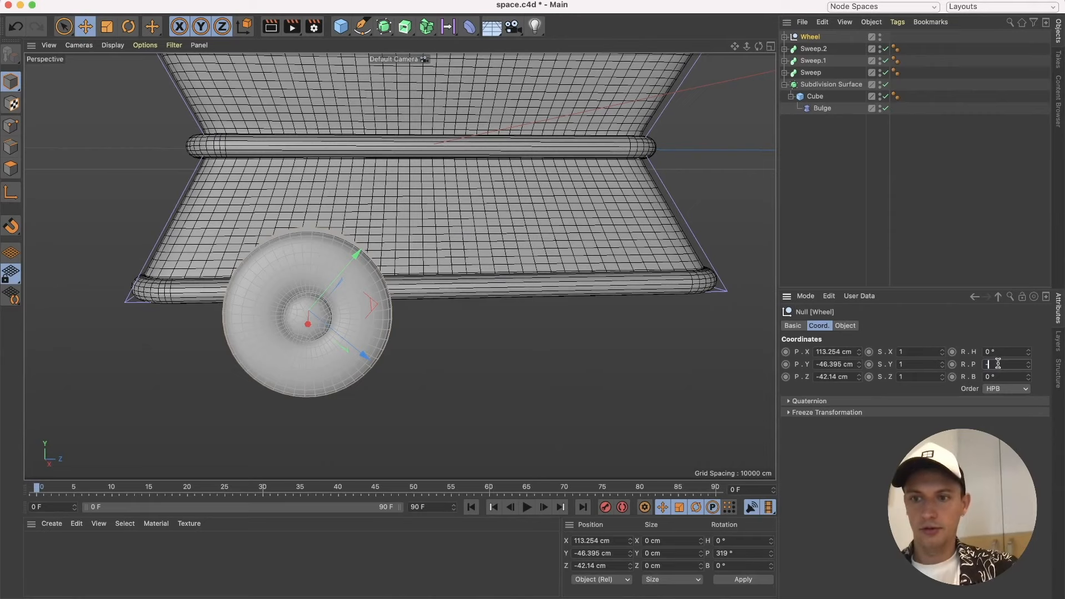
{"action": "left_click", "coordinate": [696, 413]}
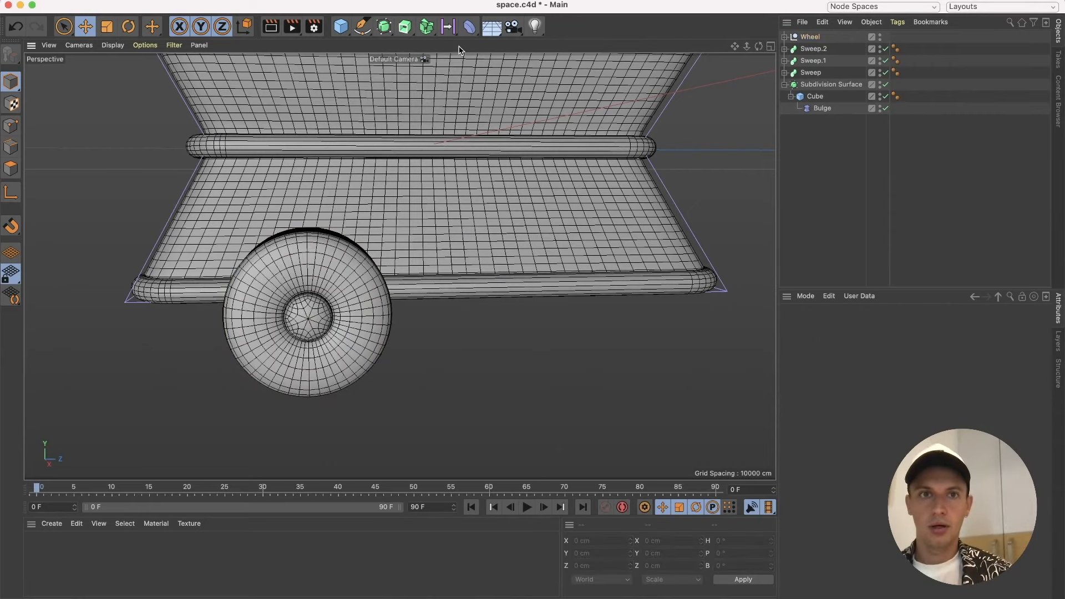
Add a Twist deformer and nest it inside the Wheel null, above the two subdivision surfaces.
{"action": "left_click", "coordinate": [469, 26]}
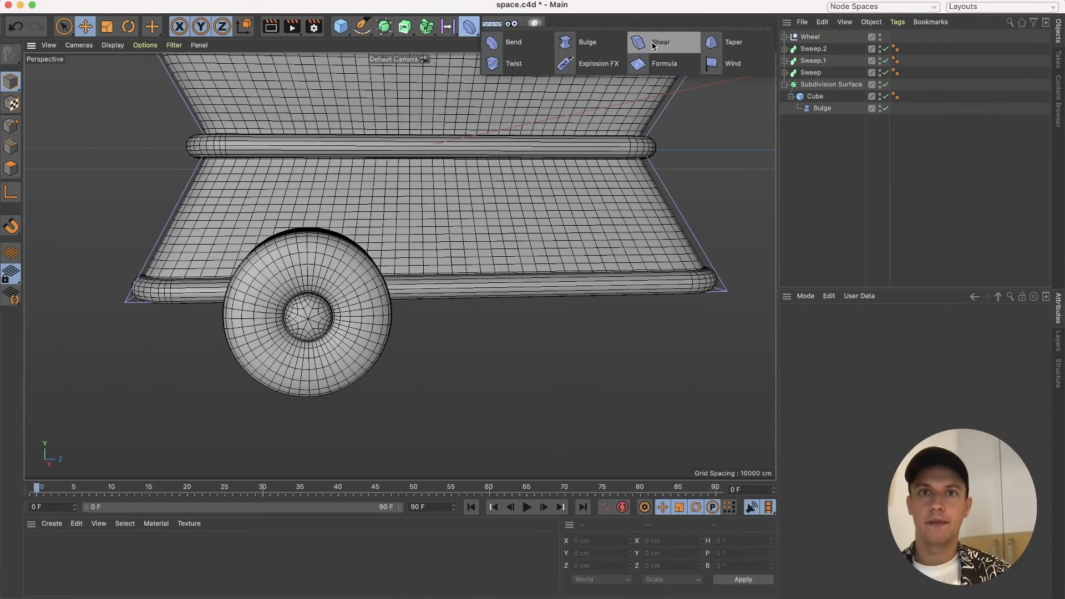
{"action": "left_click", "coordinate": [529, 62]}
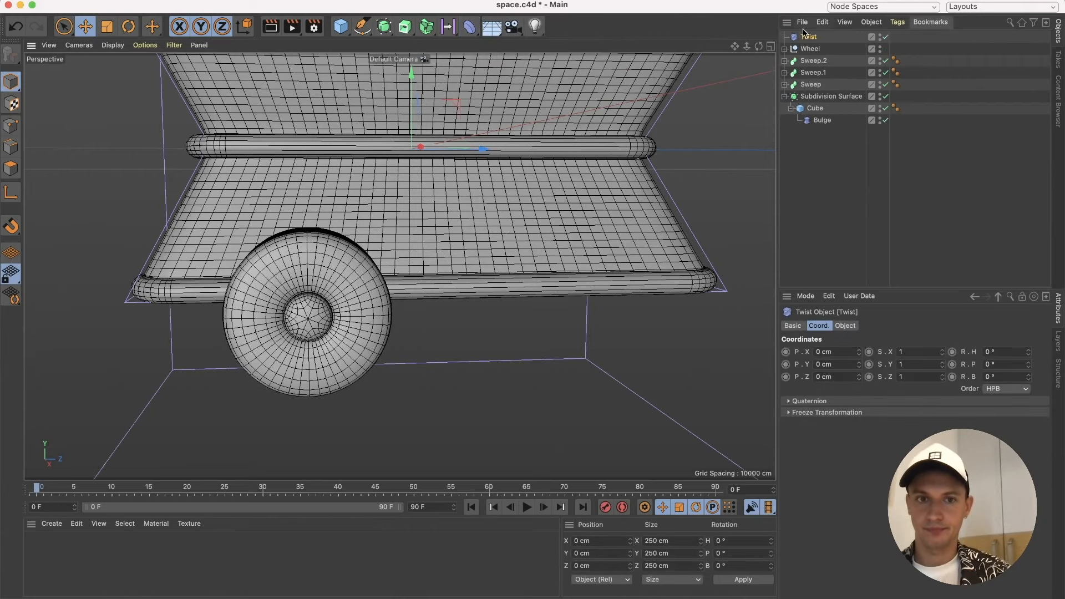
{"action": "scroll", "coordinate": [436, 258], "scroll_direction": "down", "scroll_amount": 6}
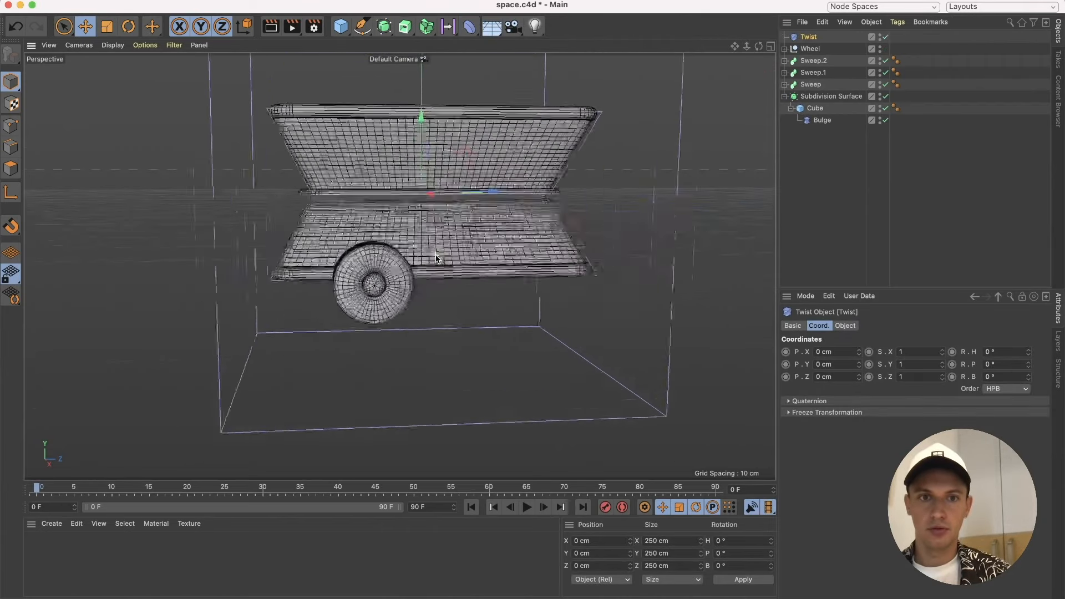
{"action": "scroll", "coordinate": [436, 258], "scroll_direction": "up", "scroll_amount": 2}
{"action": "left_click", "coordinate": [784, 49]}
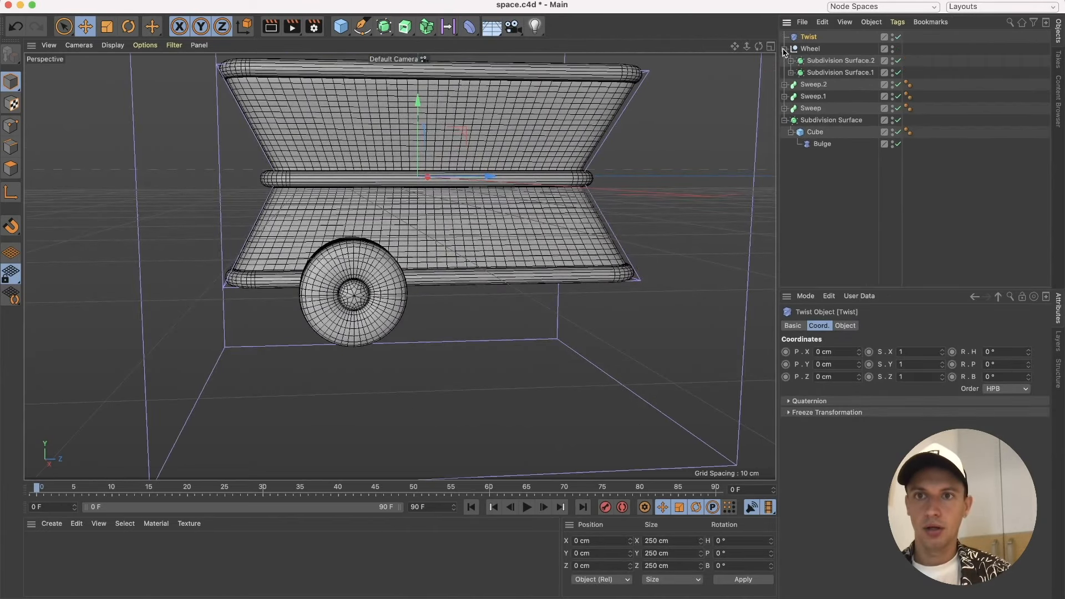
{"action": "left_click_drag", "start_coordinate": [810, 36], "coordinate": [811, 49]}
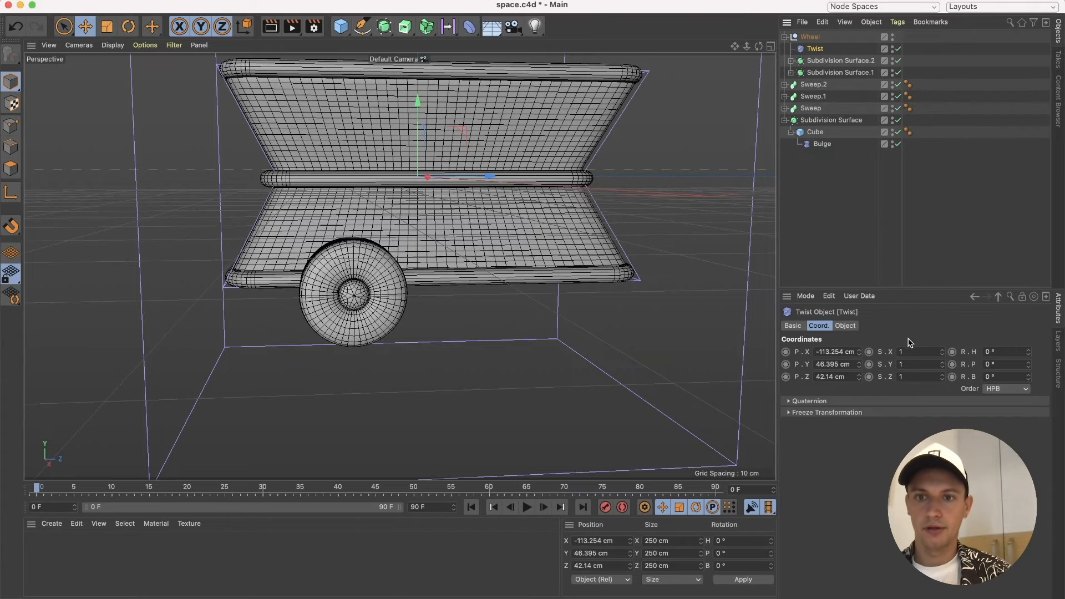
Try fitting the Twist deformer to its parent Wheel null, check its bounding box around the wheel, and undo the fit.
{"action": "key", "text": "h"}
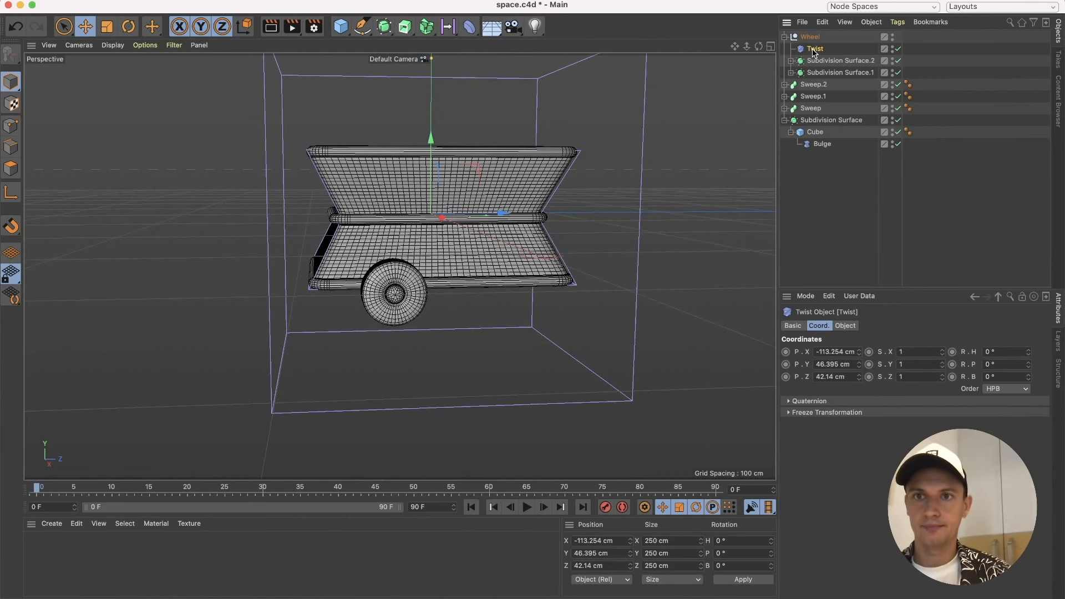
{"action": "left_click", "coordinate": [846, 325]}
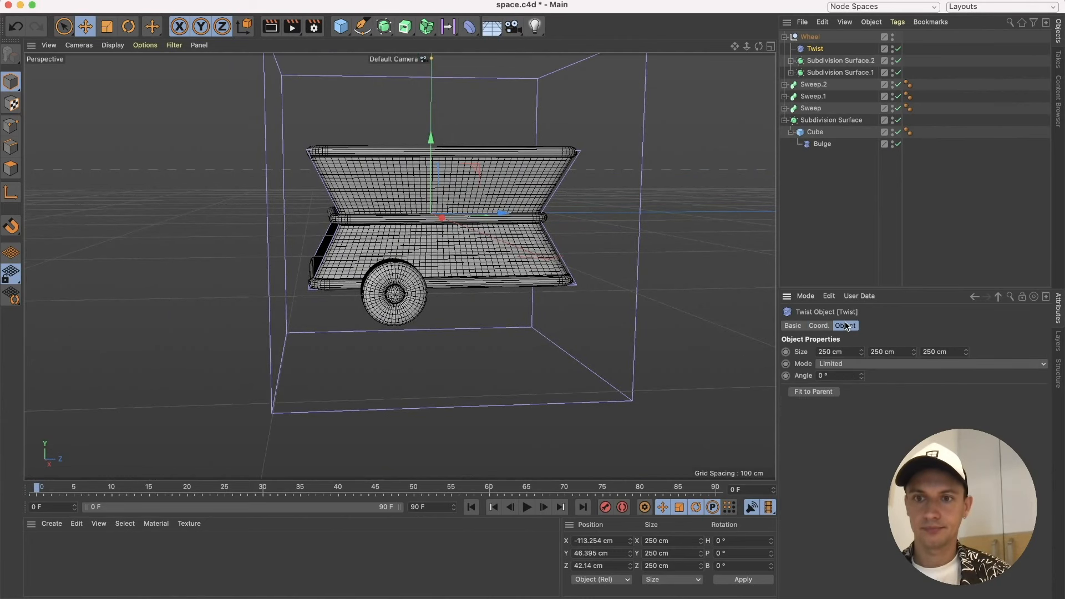
{"action": "left_click", "coordinate": [807, 392]}
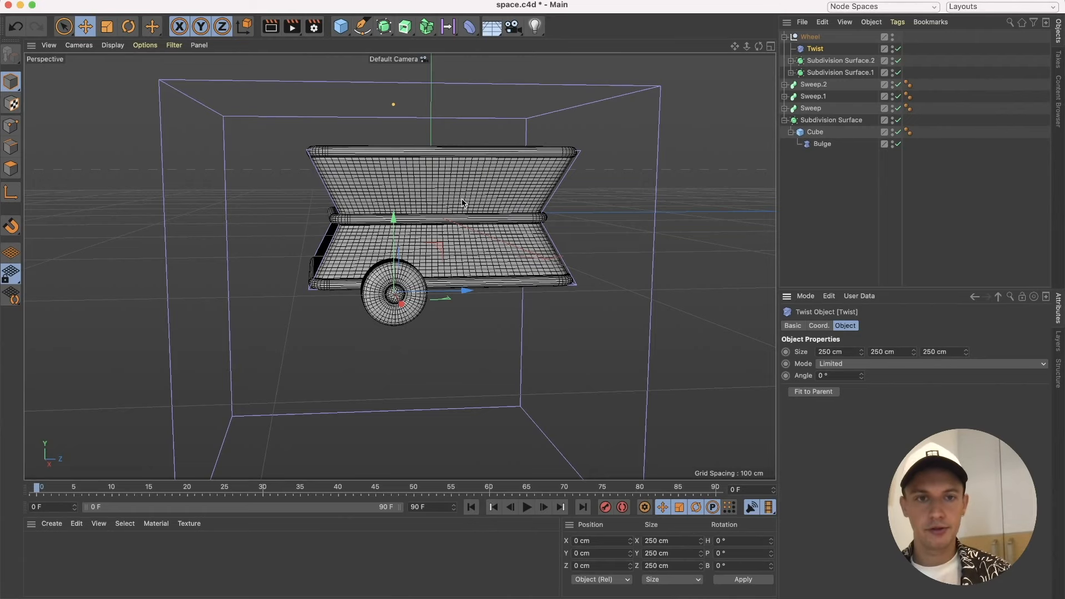
{"action": "left_click_drag", "start_coordinate": [344, 331], "coordinate": [342, 329], "text": "alt"}
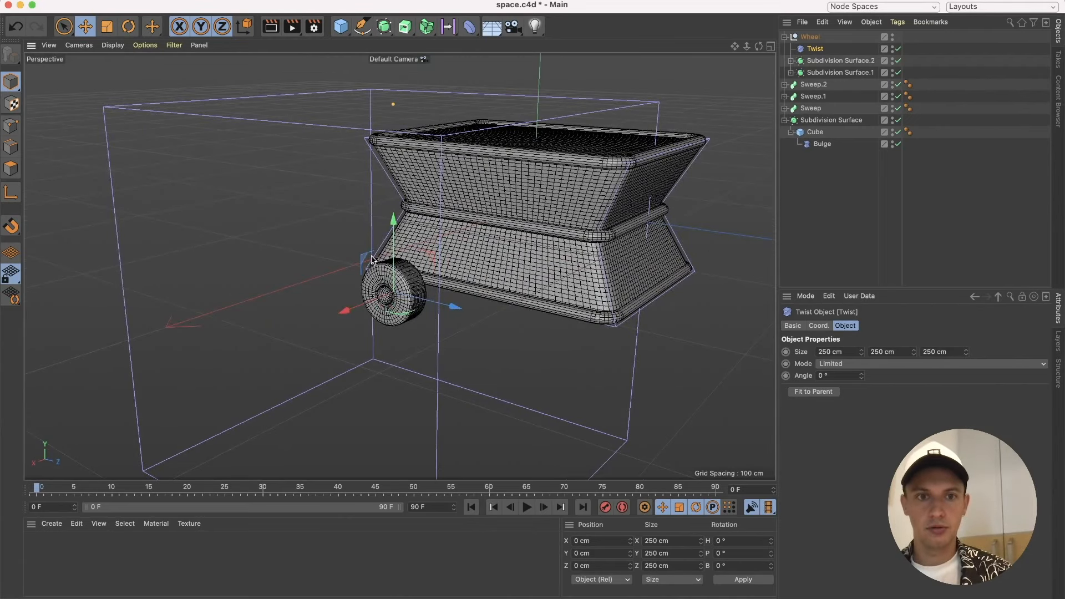
{"action": "key", "text": "super+z"}
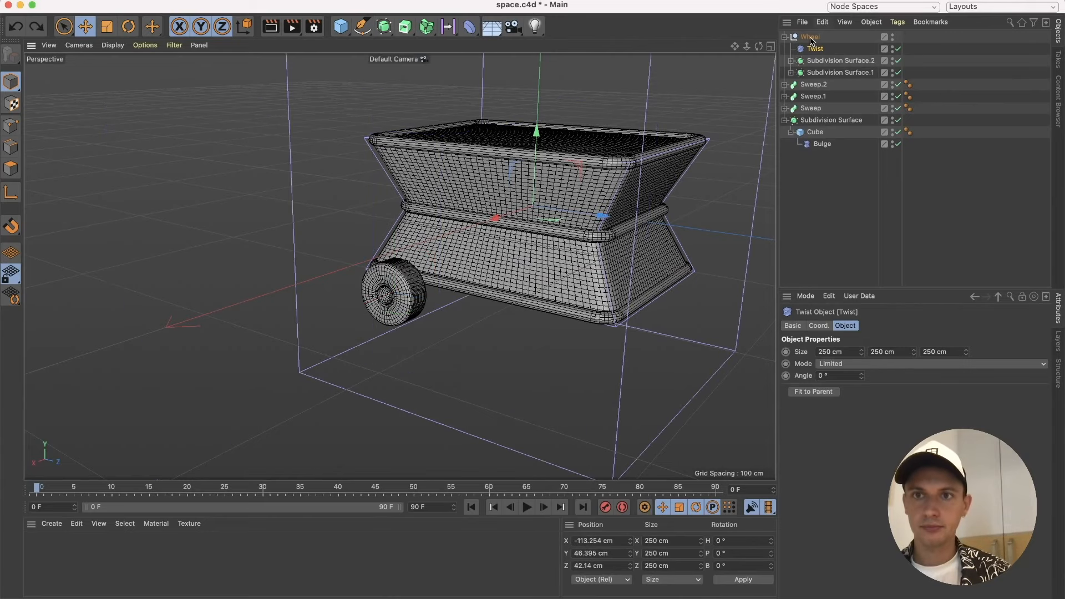
Nest the Twist deformer in the wheel's Extrude, fit it to that parent, and move it back under the Wheel null.
{"action": "left_click", "coordinate": [791, 73]}
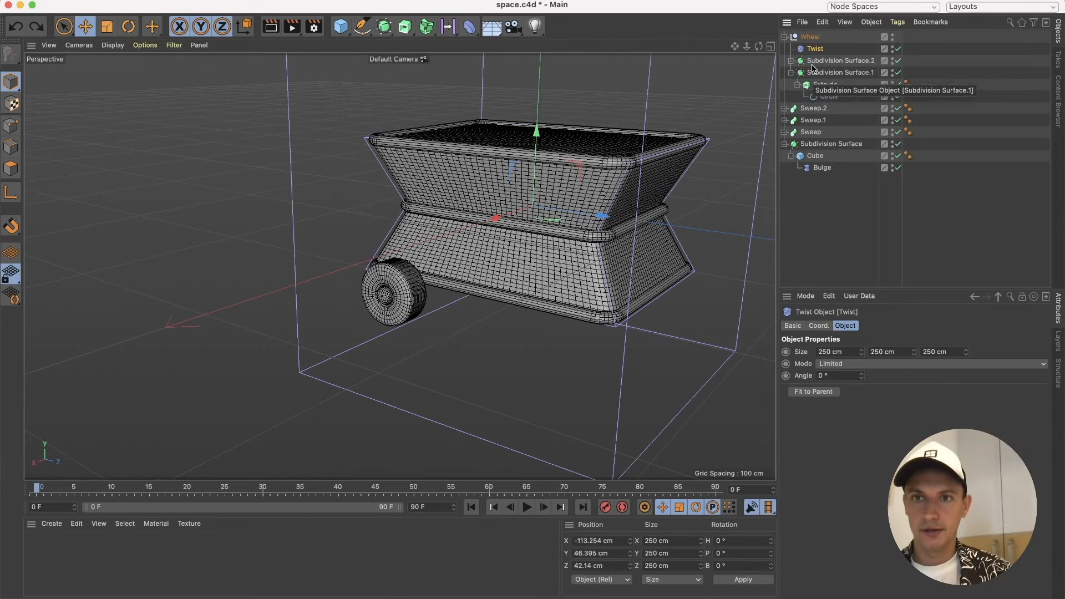
{"action": "left_click", "coordinate": [823, 97]}
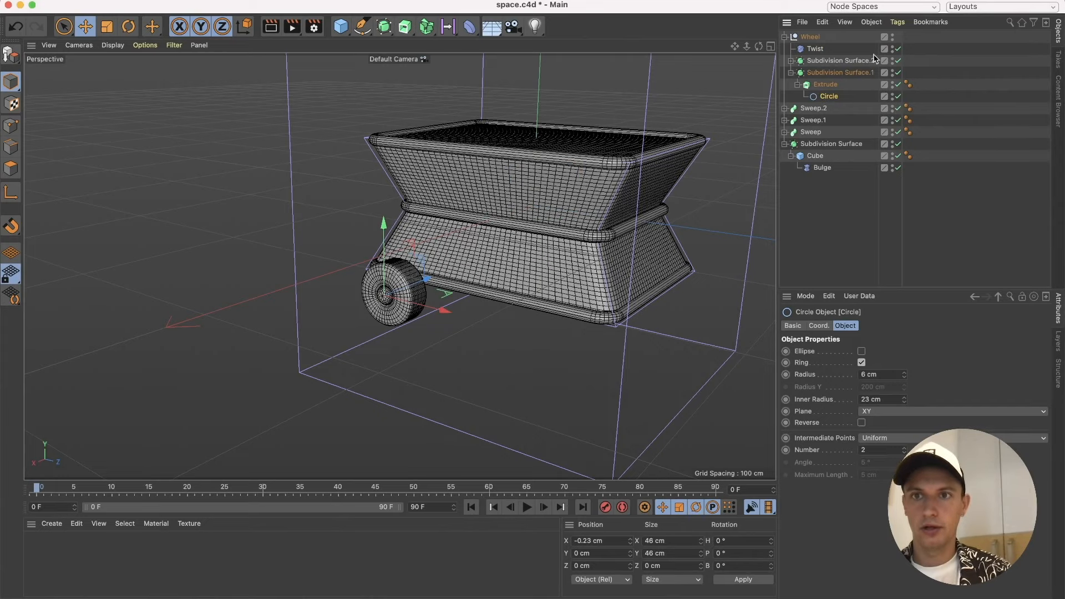
{"action": "left_click_drag", "start_coordinate": [814, 50], "coordinate": [825, 88]}
{"action": "left_click", "coordinate": [825, 393]}
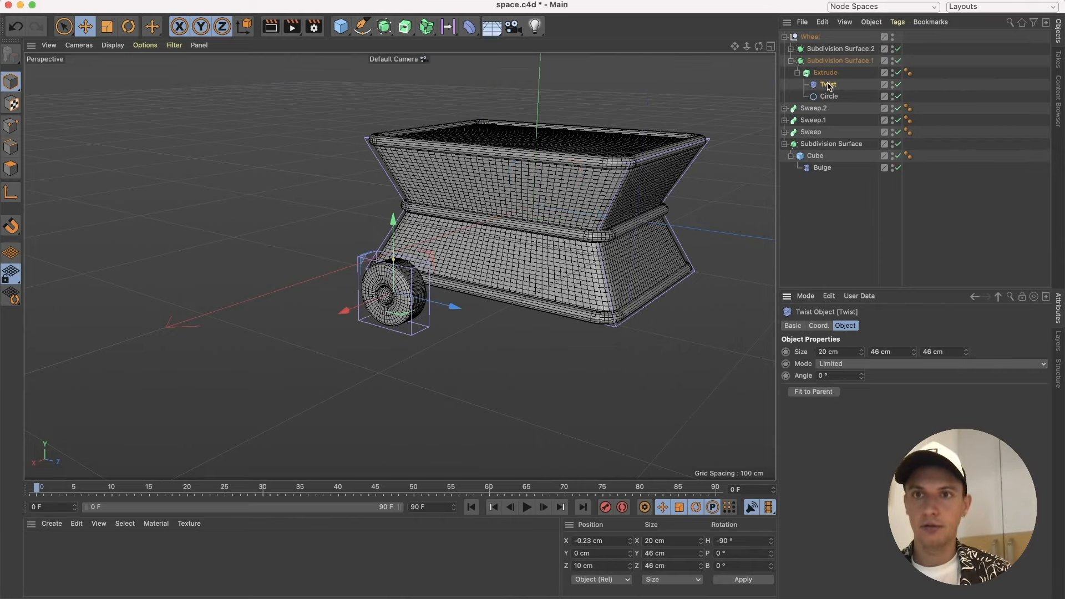
{"action": "left_click_drag", "start_coordinate": [828, 86], "coordinate": [816, 40]}
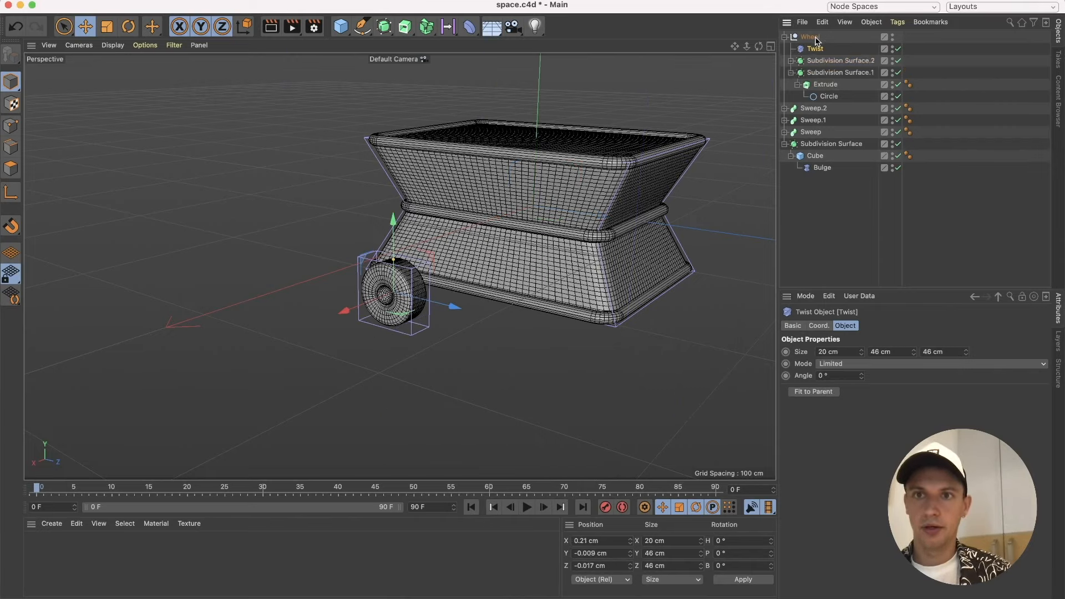
Set the wheel's Twist deformer angle to -15°.
{"action": "scroll", "coordinate": [430, 267], "scroll_direction": "up", "scroll_amount": 5}
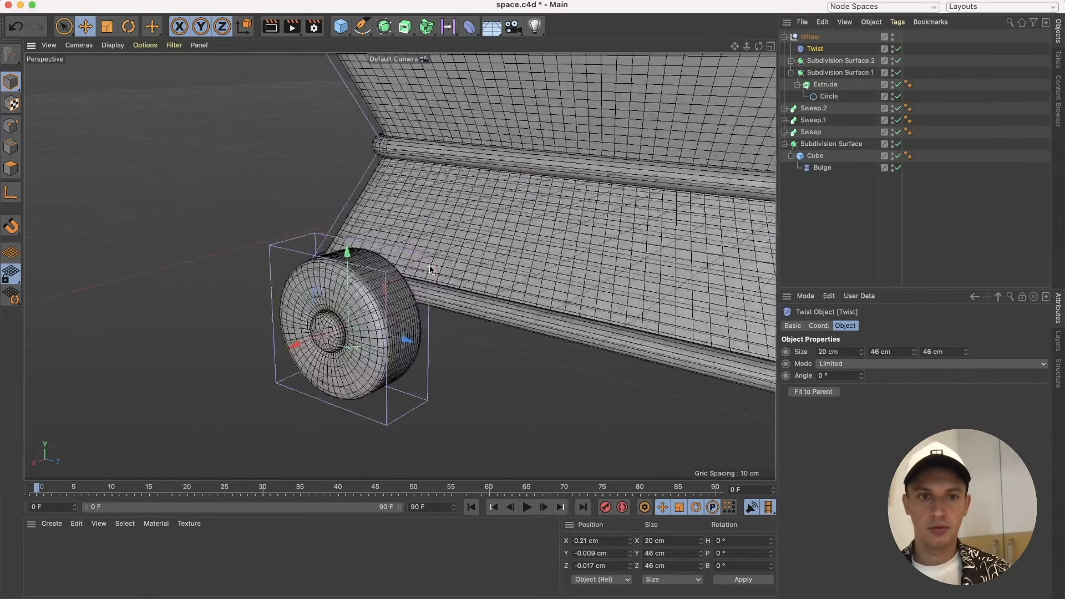
{"action": "left_click_drag", "start_coordinate": [438, 294], "coordinate": [511, 257], "text": "alt"}
{"action": "mouse_move", "coordinate": [862, 376]}
{"action": "left_mouse_down"}
{"action": "mouse_move", "coordinate": [838, 375]}
{"action": "mouse_move", "coordinate": [859, 376]}
{"action": "left_mouse_up"}
{"action": "left_click", "coordinate": [851, 376]}
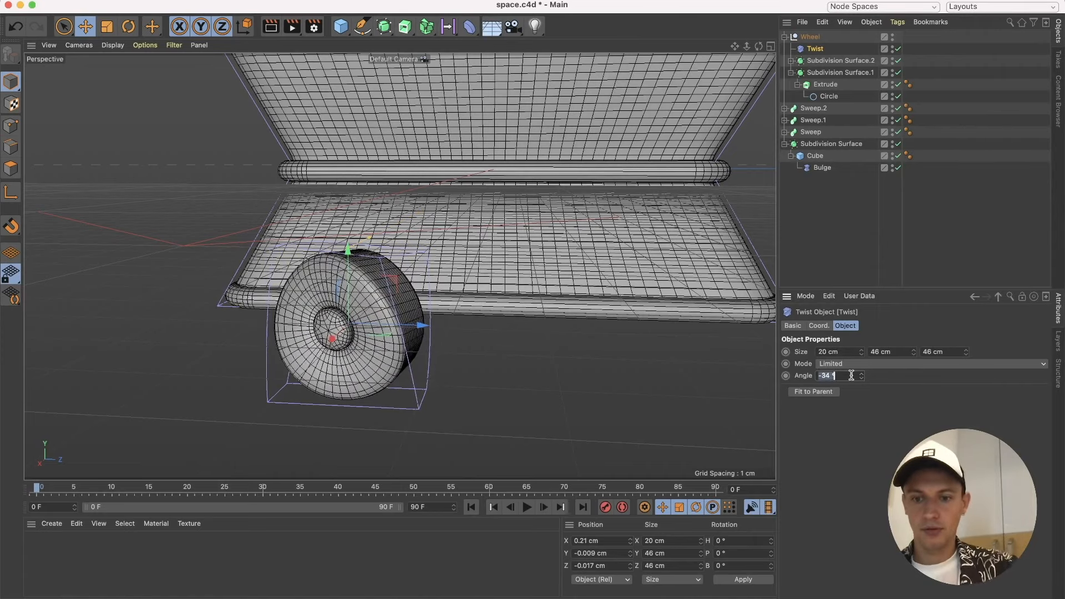
{"action": "type", "text": "-15"}
{"action": "key", "text": "Return"}
Collapse the Wheel group, select its null, and show its coordinates.
{"action": "left_click_drag", "start_coordinate": [239, 339], "coordinate": [236, 382], "text": "alt"}
{"action": "scroll", "coordinate": [470, 327], "scroll_direction": "down", "scroll_amount": 5}
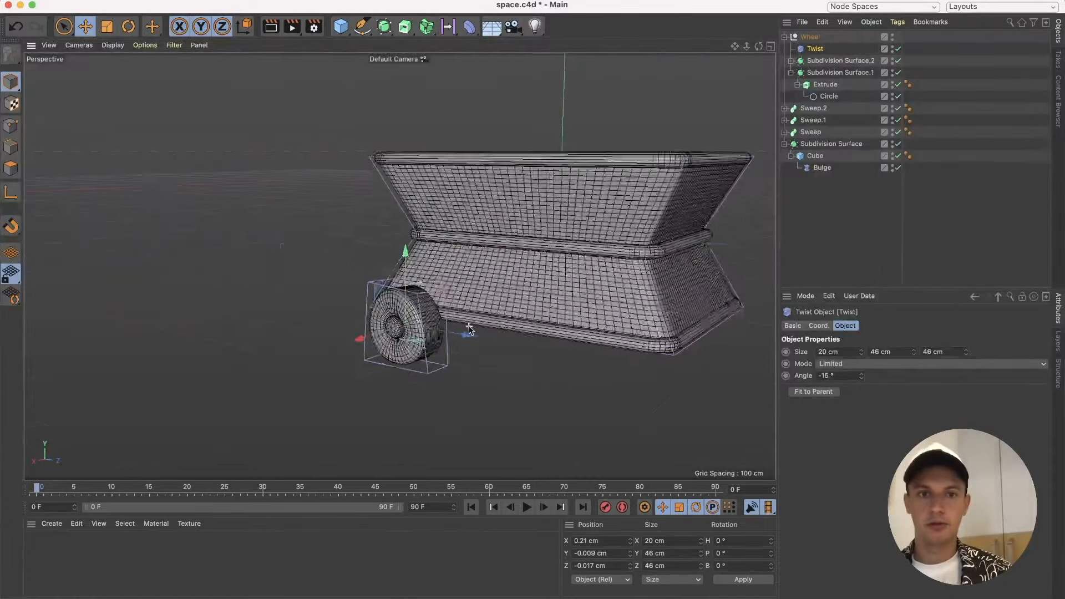
{"action": "left_click_drag", "start_coordinate": [471, 327], "coordinate": [539, 323], "text": "alt"}
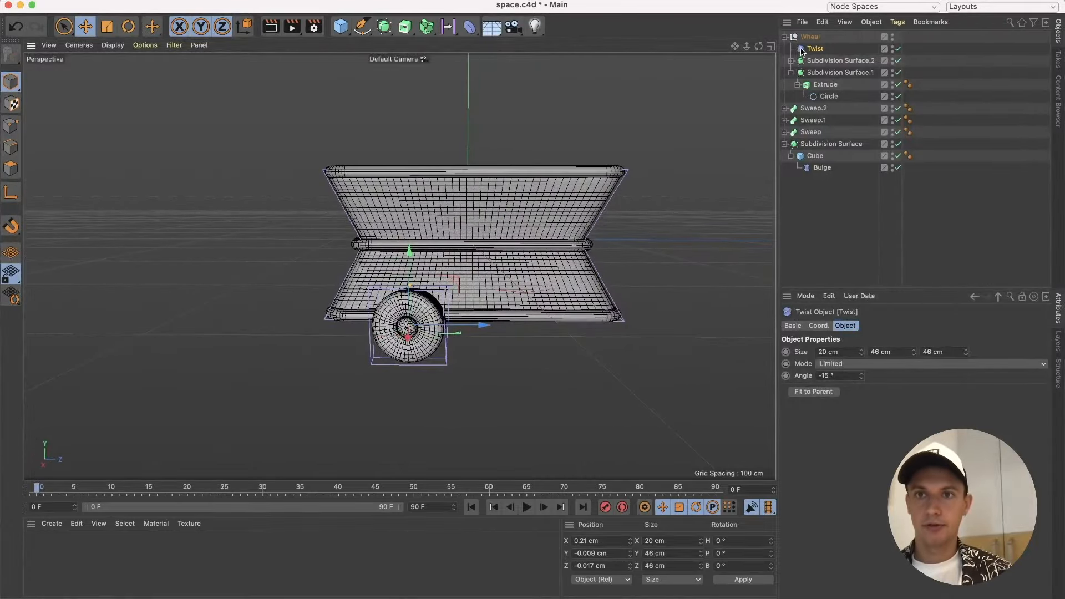
{"action": "left_click", "coordinate": [785, 36]}
{"action": "left_click", "coordinate": [810, 37]}
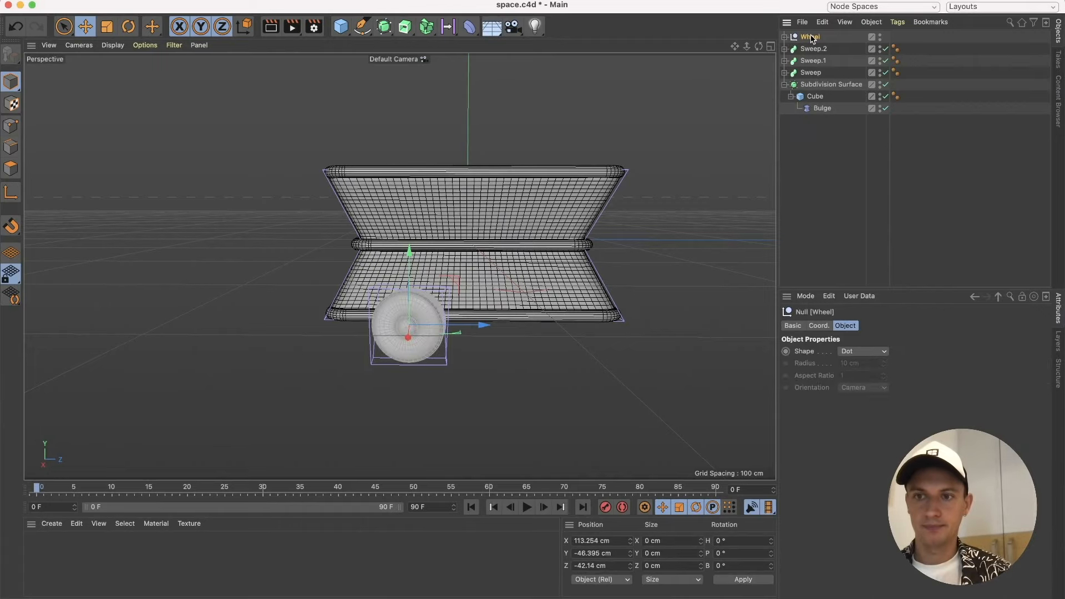
{"action": "left_click", "coordinate": [818, 325]}
{"action": "scroll", "coordinate": [440, 387], "scroll_direction": "up", "scroll_amount": 4}
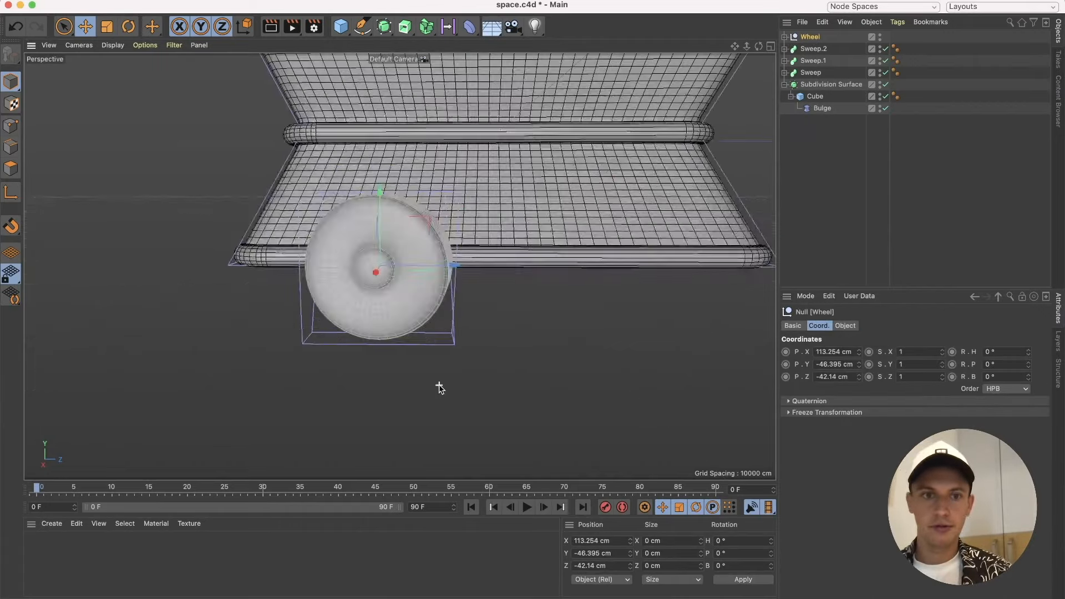
Test the Wheel null's pitch rotation, reset it to 0°, and keyframe the pitch at frame 0.
{"action": "mouse_move", "coordinate": [1030, 366]}
{"action": "left_mouse_down"}
{"action": "mouse_move", "coordinate": [1030, 400]}
{"action": "mouse_move", "coordinate": [1016, 364]}
{"action": "left_mouse_up"}
{"action": "double_click", "coordinate": [1016, 364]}
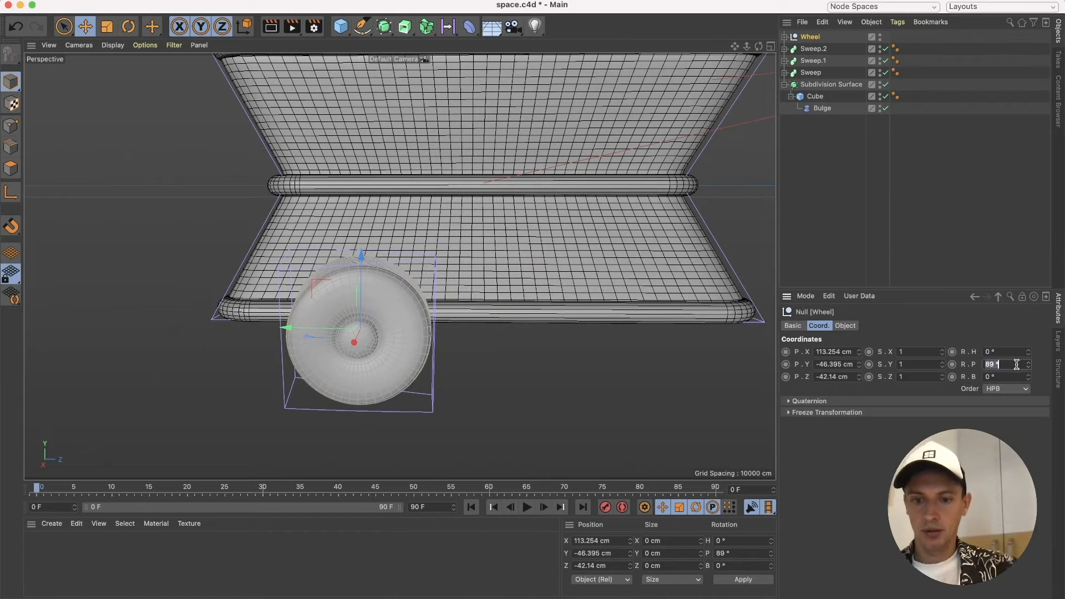
{"action": "type", "text": "0"}
{"action": "key", "text": "Return"}
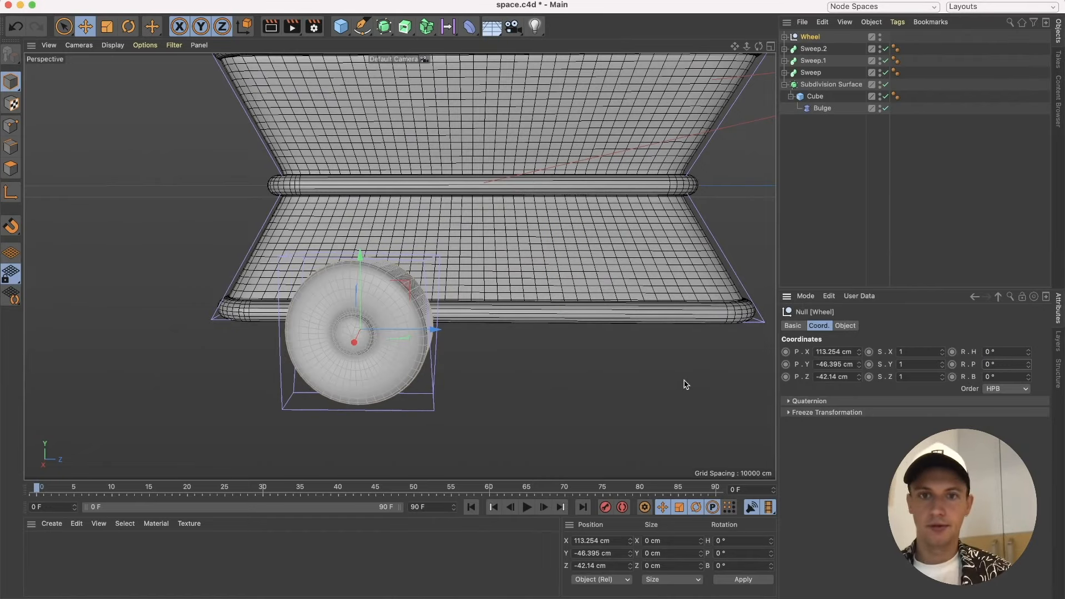
{"action": "left_click", "coordinate": [952, 365]}
{"action": "left_click_drag", "start_coordinate": [50, 488], "coordinate": [408, 490]}
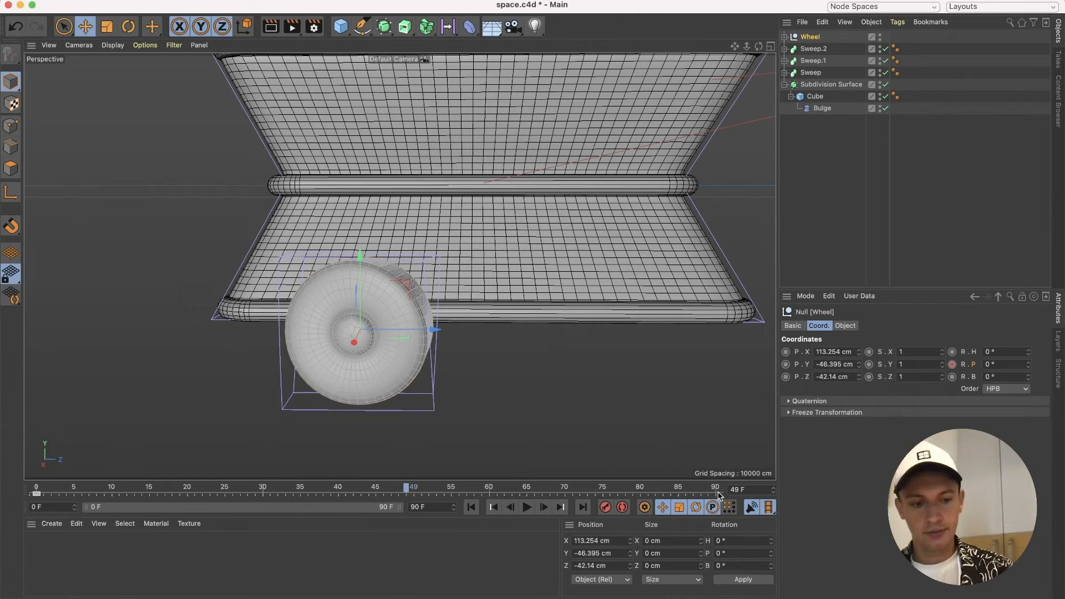
Set the project frame rate to 24 FPS and the maximum time to 48 frames.
{"action": "key", "text": "super+d"}
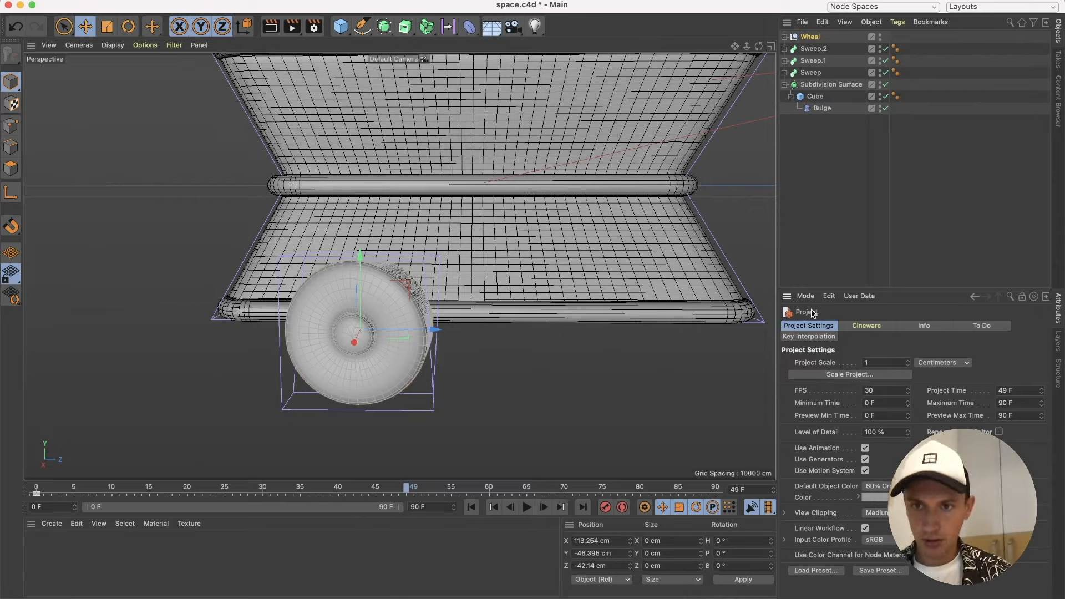
{"action": "double_click", "coordinate": [872, 391]}
{"action": "type", "text": "24"}
{"action": "key", "text": "Return"}
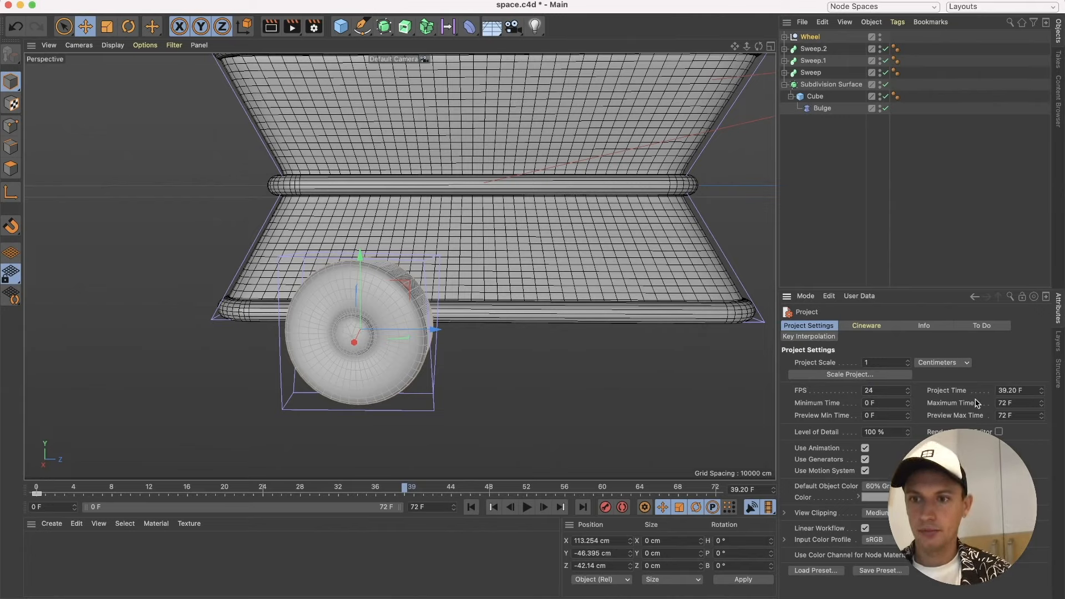
{"action": "double_click", "coordinate": [1015, 404]}
{"action": "type", "text": "48"}
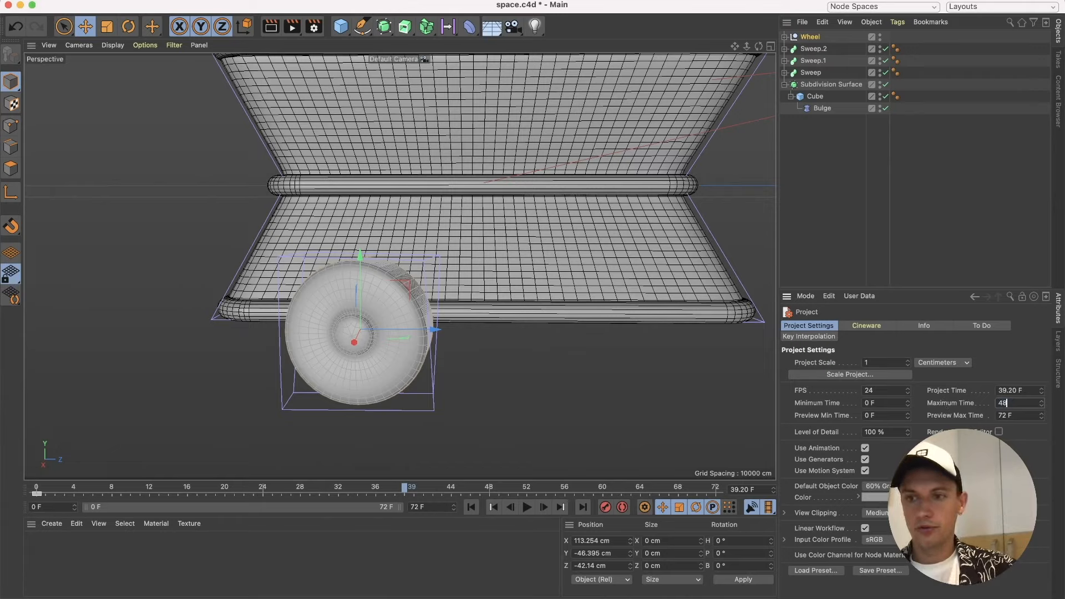
{"action": "key", "text": "Return"}
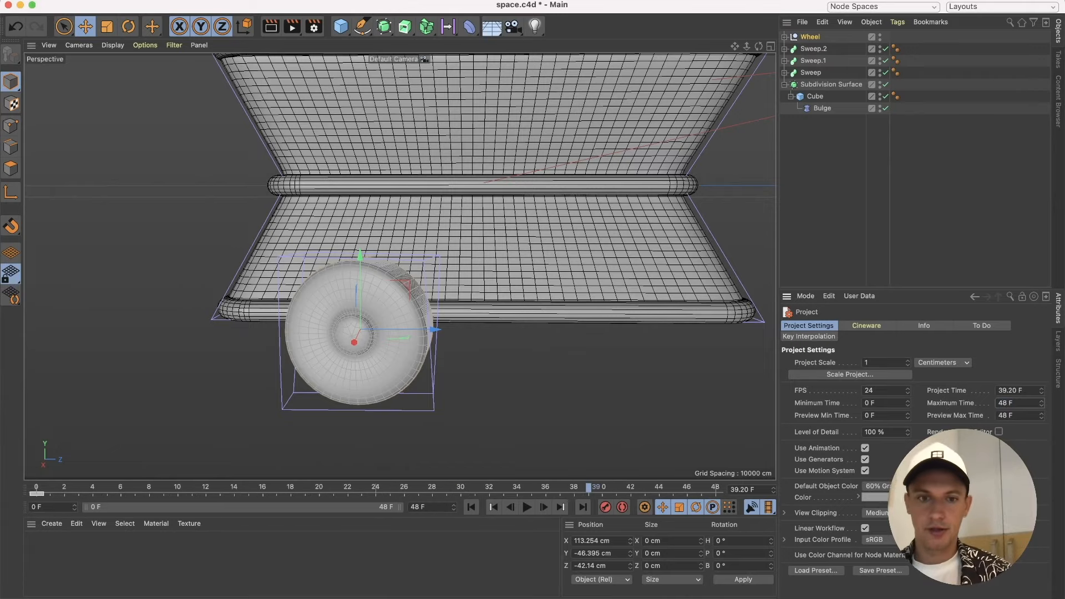
Keyframe the Wheel null's pitch rotation at 360° on frame 24.
{"action": "left_click", "coordinate": [634, 488]}
{"action": "left_click_drag", "start_coordinate": [634, 488], "coordinate": [36, 488]}
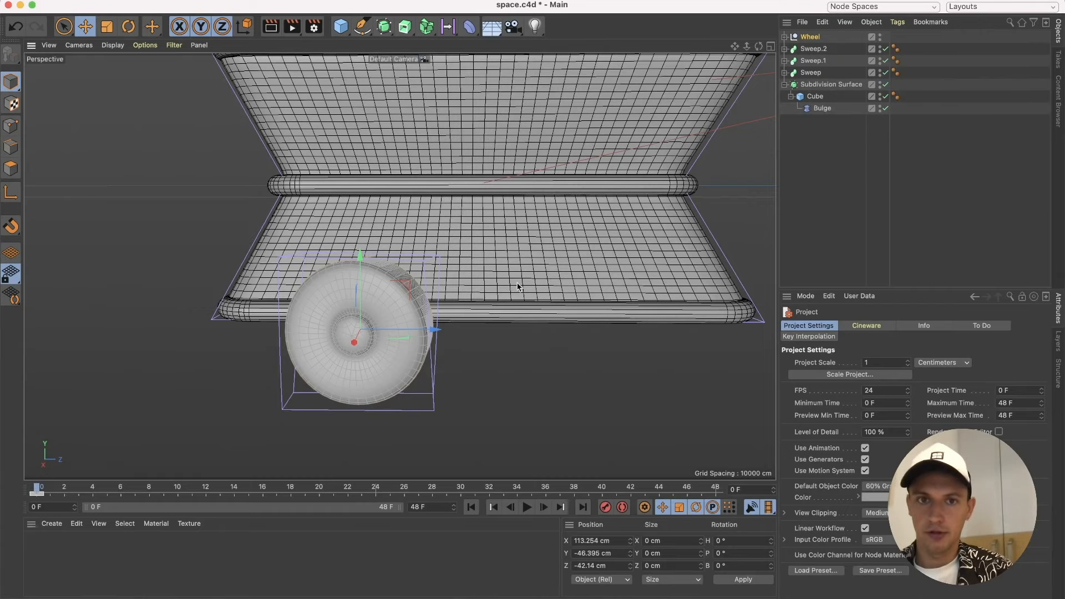
{"action": "key", "text": "h"}
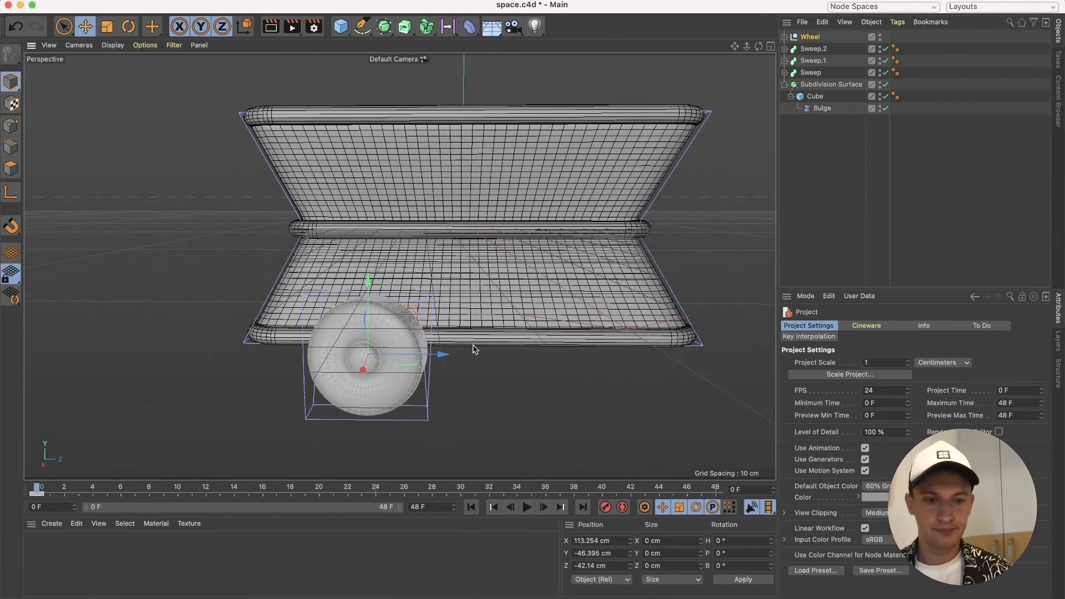
{"action": "scroll", "coordinate": [475, 349], "scroll_direction": "down", "scroll_amount": 4}
{"action": "scroll", "coordinate": [474, 349], "scroll_direction": "up", "scroll_amount": 4}
{"action": "middle_click_drag", "start_coordinate": [495, 359], "coordinate": [495, 391], "text": "alt"}
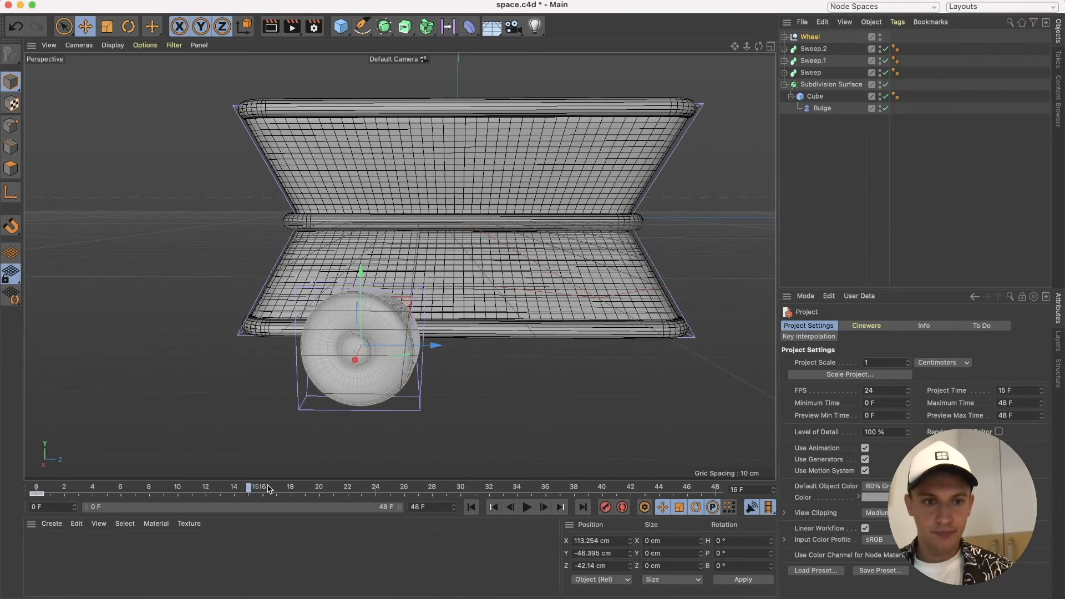
{"action": "left_click", "coordinate": [376, 490]}
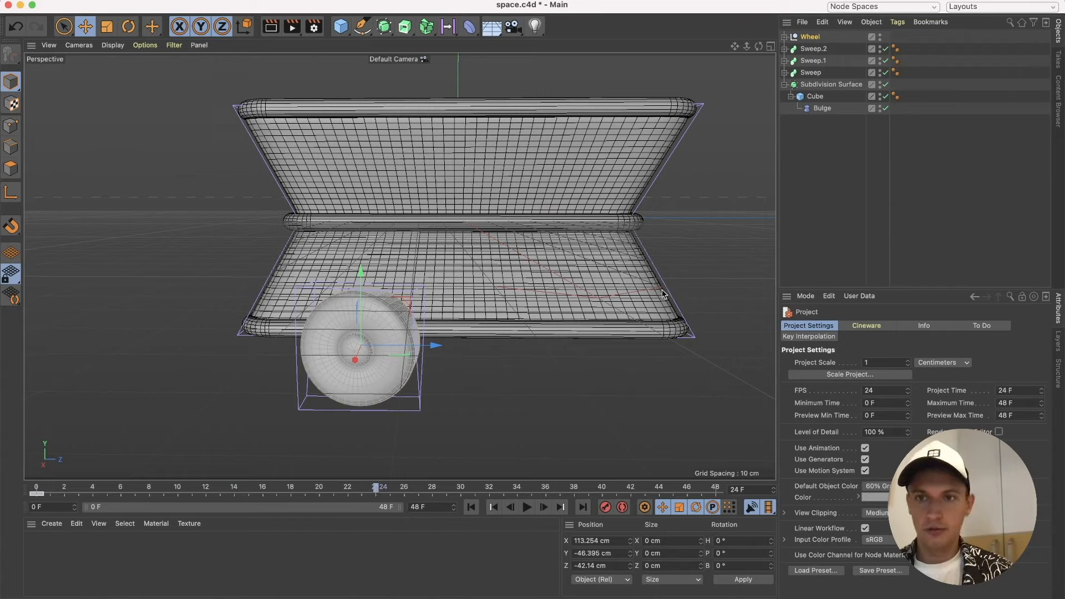
{"action": "left_click", "coordinate": [811, 38]}
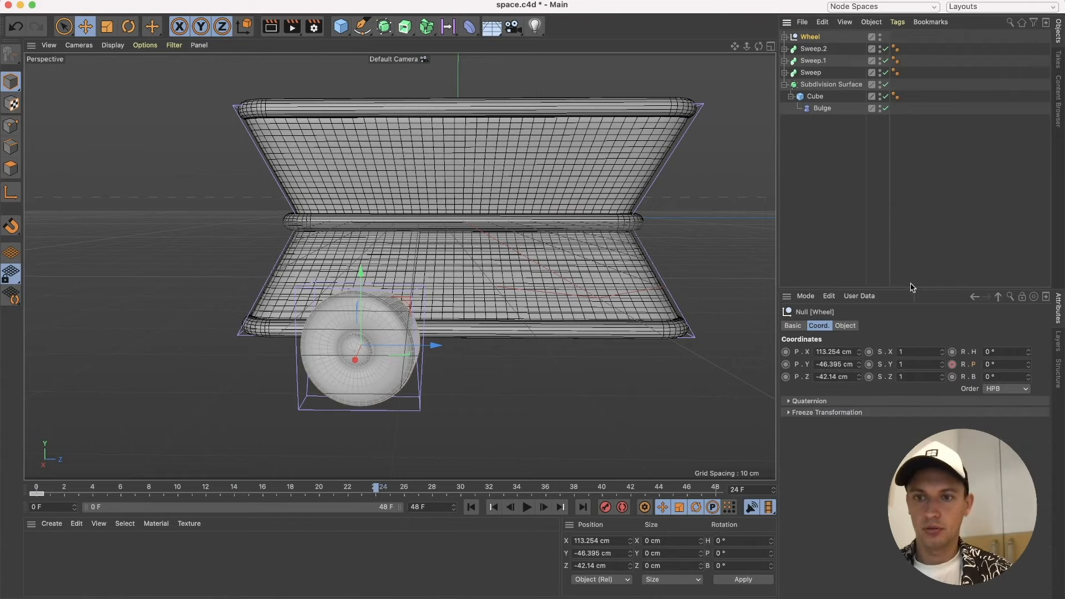
{"action": "left_click_drag", "start_coordinate": [1010, 363], "coordinate": [963, 363]}
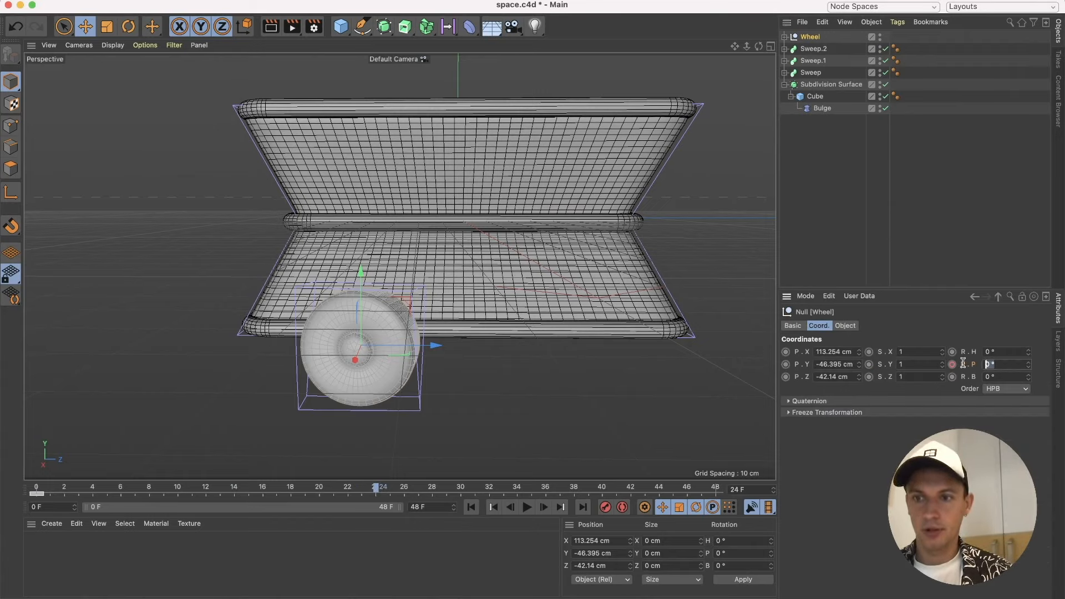
{"action": "type", "text": "360"}
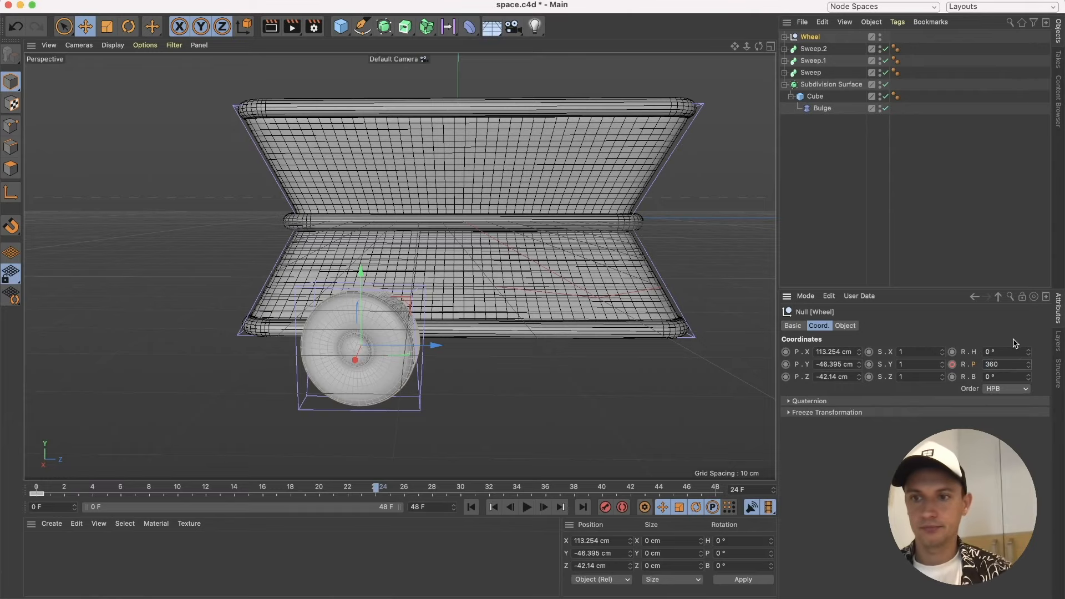
{"action": "left_click", "coordinate": [952, 365]}
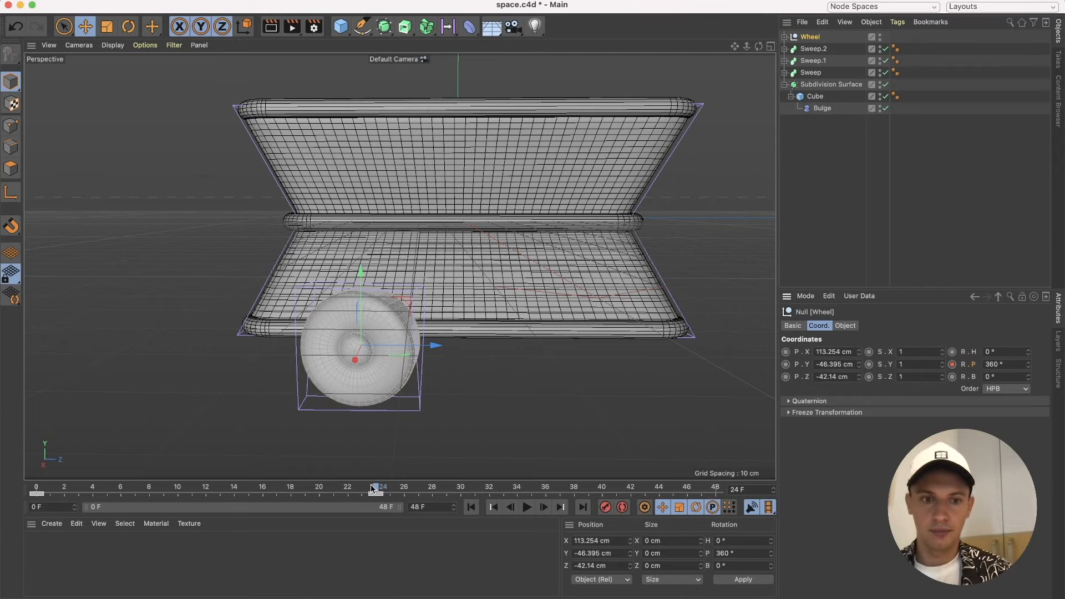
Scrub past the second pitch keyframe and set the current time to frame 30.
{"action": "left_click_drag", "start_coordinate": [373, 489], "coordinate": [486, 469]}
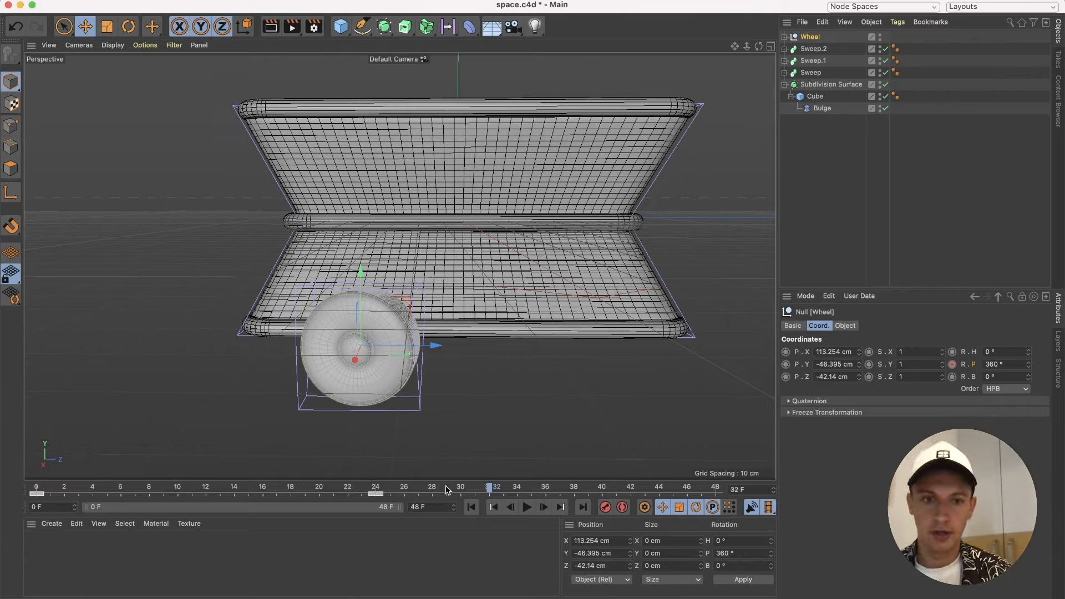
{"action": "left_click_drag", "start_coordinate": [450, 489], "coordinate": [474, 490]}
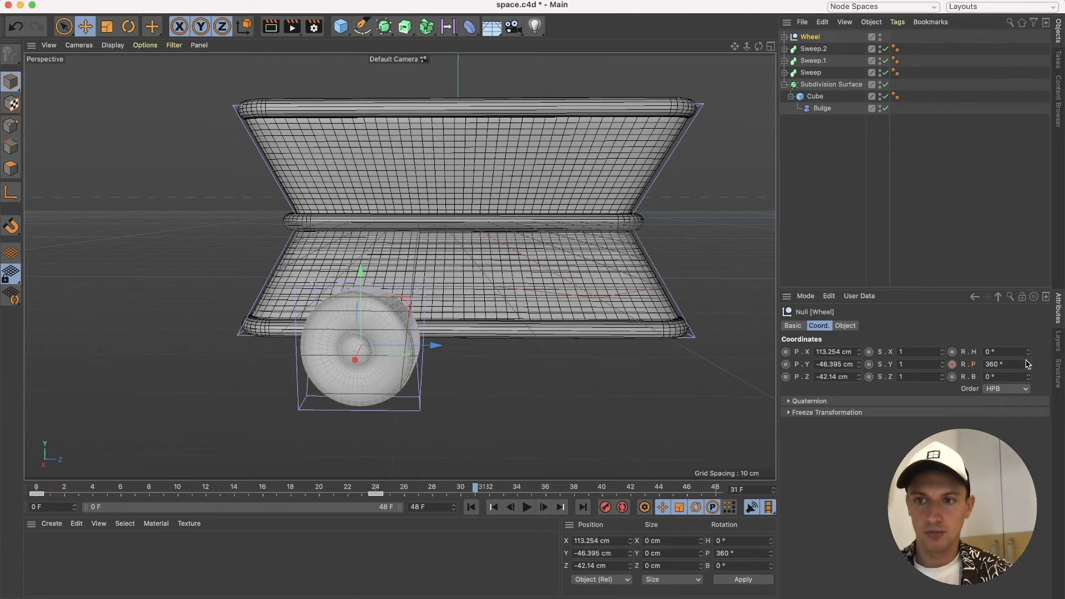
{"action": "left_click_drag", "start_coordinate": [1027, 364], "coordinate": [1027, 364]}
{"action": "left_click_drag", "start_coordinate": [486, 493], "coordinate": [461, 491]}
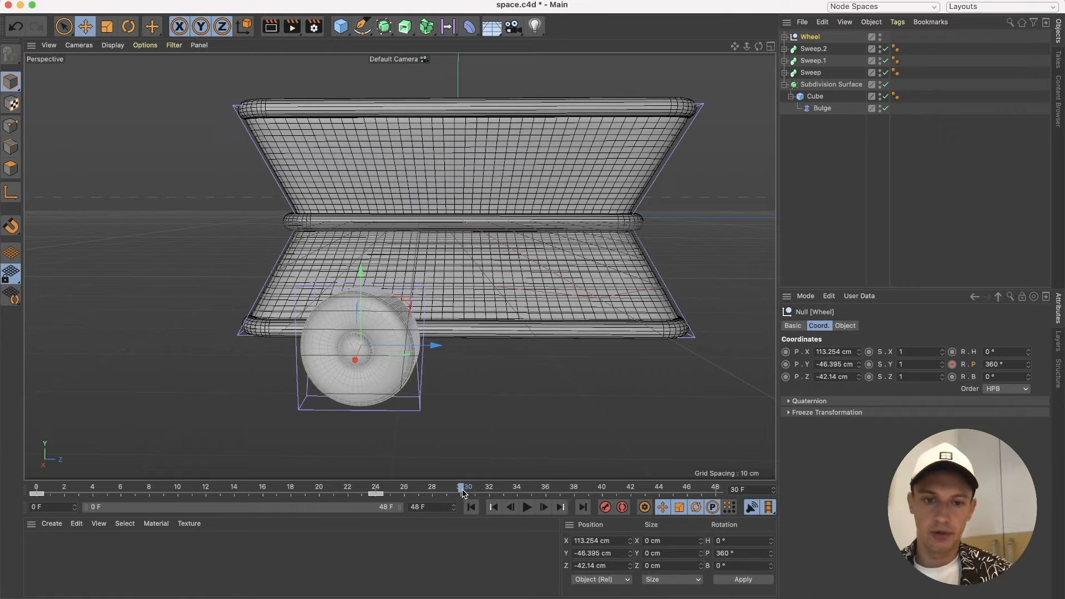
Switch to After Effects and add a Position keyframe to Shape Layer 1 at the start of Comp 2.
{"action": "left_click", "coordinate": [457, 597]}
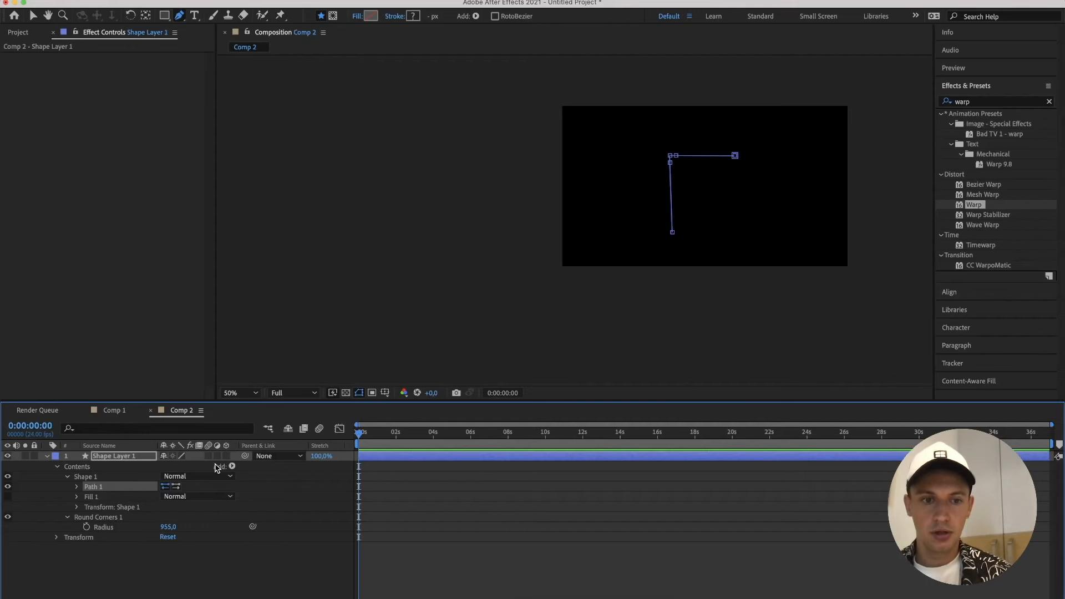
{"action": "key", "text": "p"}
{"action": "left_click", "coordinate": [76, 467]}
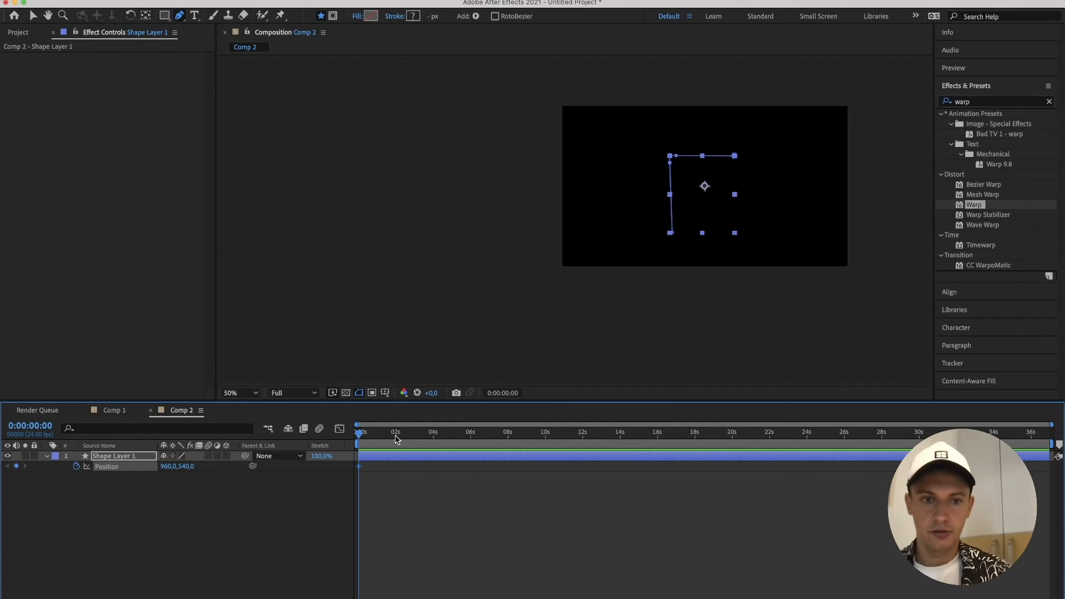
At 0:00:03:08, shift Shape Layer 1 horizontally to X 1200 and nudge it upward to record its new Position.
{"action": "left_click_drag", "start_coordinate": [396, 433], "coordinate": [420, 433]}
{"action": "key", "text": "shift+Right"}
{"action": "key", "text": "shift+Right"}
{"action": "key", "text": "shift+Right"}
{"action": "key", "text": "shift+Right"}
{"action": "key", "text": "shift+Right"}
{"action": "key", "text": "shift+Right"}
{"action": "key", "text": "shift+Right"}
{"action": "key", "text": "shift+Right"}
{"action": "key", "text": "shift+Right"}
{"action": "key", "text": "shift+Right"}
{"action": "key", "text": "shift+Right"}
{"action": "key", "text": "shift+Right"}
{"action": "key", "text": "shift+Right"}
{"action": "key", "text": "shift+Right"}
{"action": "key", "text": "shift+Right"}
{"action": "key", "text": "shift+Right"}
{"action": "key", "text": "shift+Right"}
{"action": "key", "text": "shift+Right"}
{"action": "key", "text": "shift+Right"}
{"action": "key", "text": "shift+Right"}
{"action": "key", "text": "shift+Right"}
{"action": "key", "text": "shift+Right"}
{"action": "key", "text": "shift+Right"}
{"action": "key", "text": "shift+Right"}
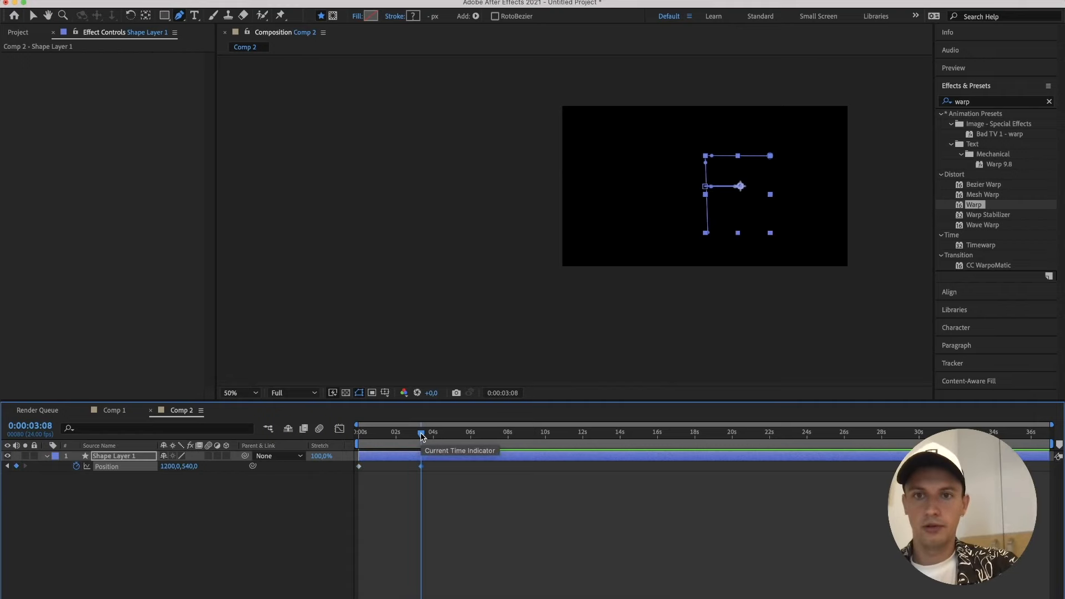
{"action": "key", "text": "shift+Up"}
{"action": "key", "text": "shift+Up"}
{"action": "key", "text": "shift+Up"}
{"action": "key", "text": "shift+Up"}
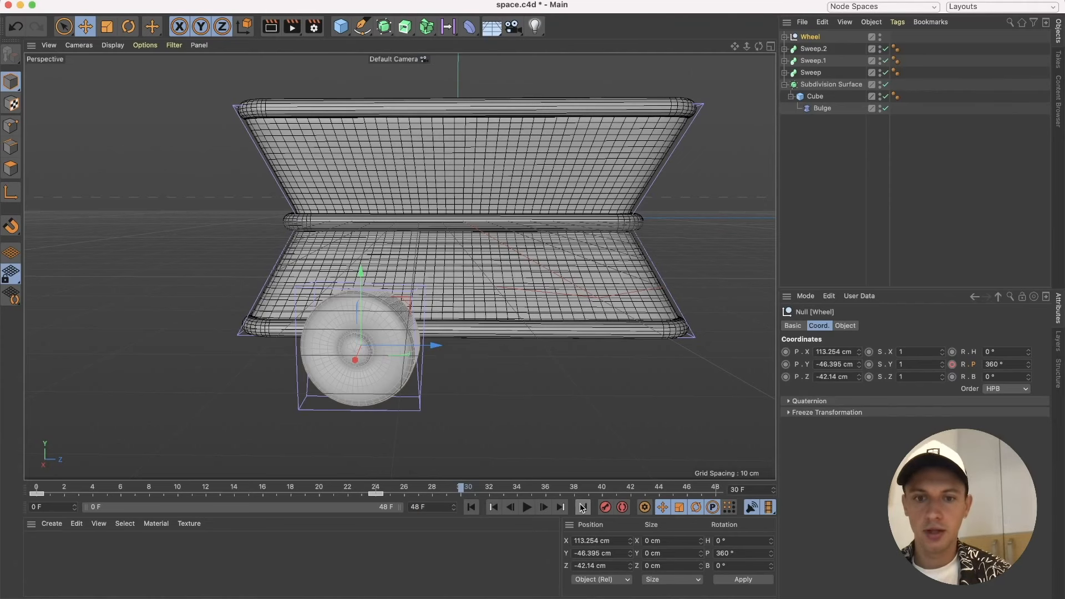
Back in Cinema 4D, enable Autokeying, try a 445° pitch on the Wheel null at frame 30, and undo that rotation.
{"action": "left_click", "coordinate": [624, 509]}
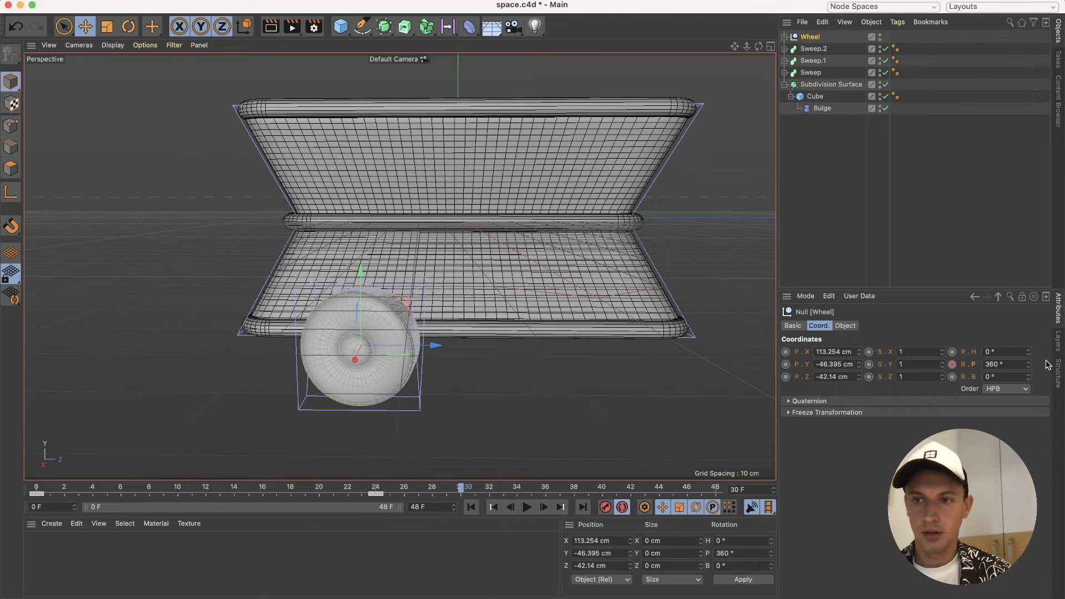
{"action": "left_click_drag", "start_coordinate": [1028, 366], "coordinate": [775, 437]}
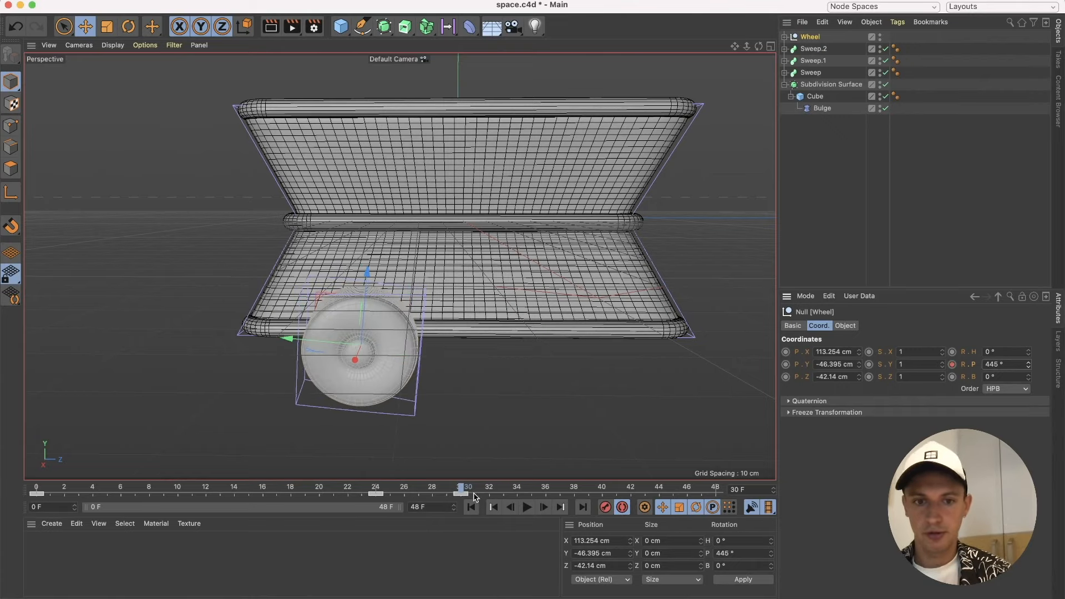
{"action": "key", "text": "super+z"}
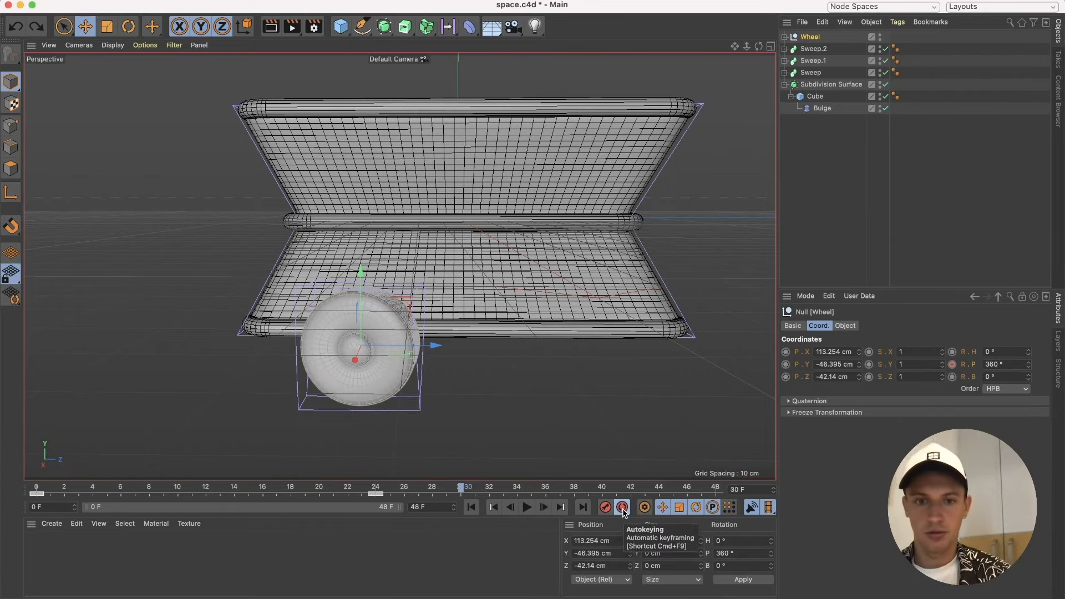
Rewind the wheel animation to frame 0, then switch to After Effects and delete Shape Layer 1 from Comp 2.
{"action": "left_click_drag", "start_coordinate": [435, 483], "coordinate": [49, 449]}
{"action": "mouse_move", "coordinate": [23, 459]}
{"action": "left_mouse_down"}
{"action": "mouse_move", "coordinate": [447, 452]}
{"action": "mouse_move", "coordinate": [3, 458]}
{"action": "left_mouse_up"}
{"action": "left_click", "coordinate": [457, 597]}
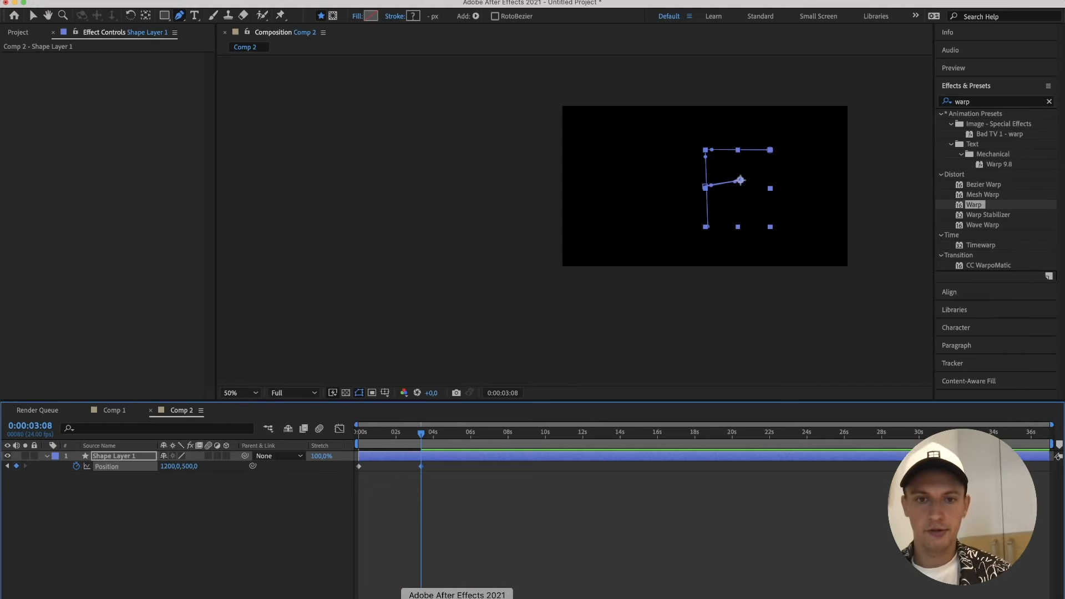
{"action": "left_click", "coordinate": [412, 455]}
{"action": "key", "text": "Delete"}
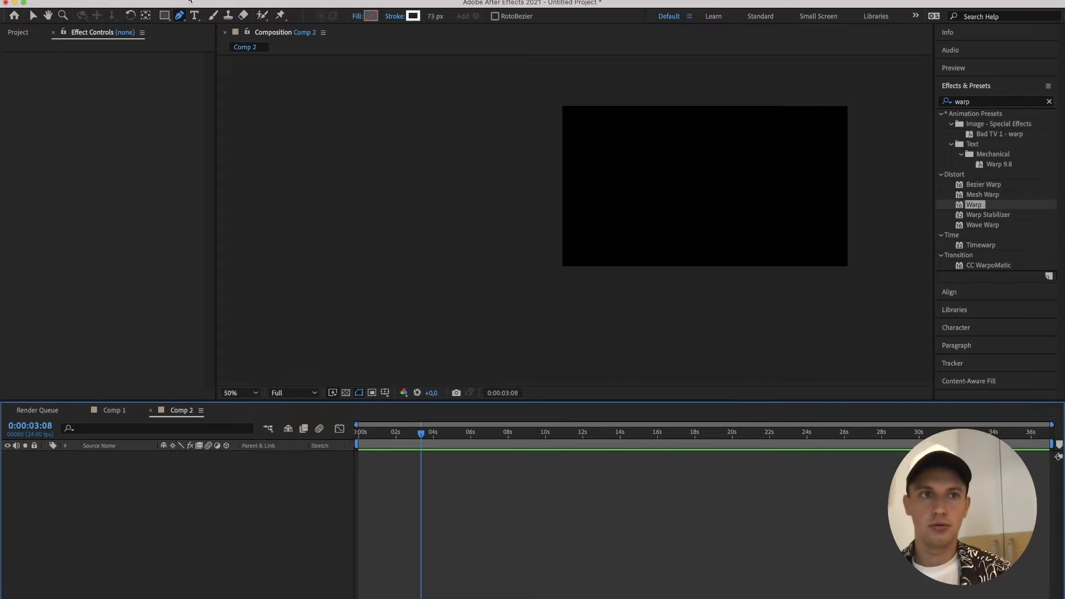
Draw a stroked rectangle near the middle of Comp 2 and add a Rotation keyframe for it at 0:00:00:00.
{"action": "left_click", "coordinate": [164, 15]}
{"action": "left_click_drag", "start_coordinate": [684, 136], "coordinate": [748, 203]}
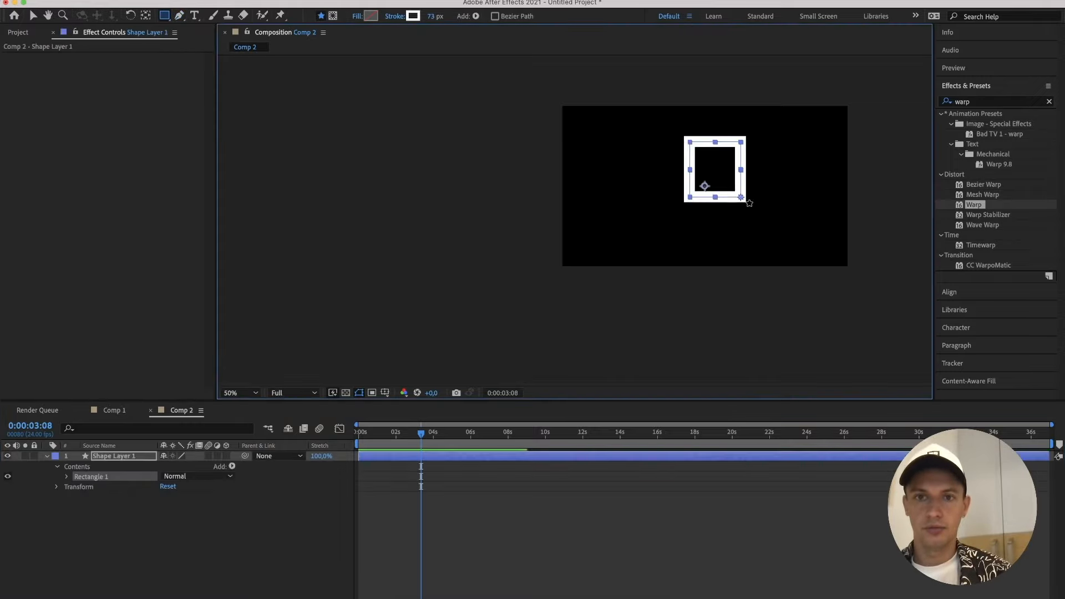
{"action": "left_click_drag", "start_coordinate": [369, 436], "coordinate": [238, 436]}
{"action": "key", "text": "r"}
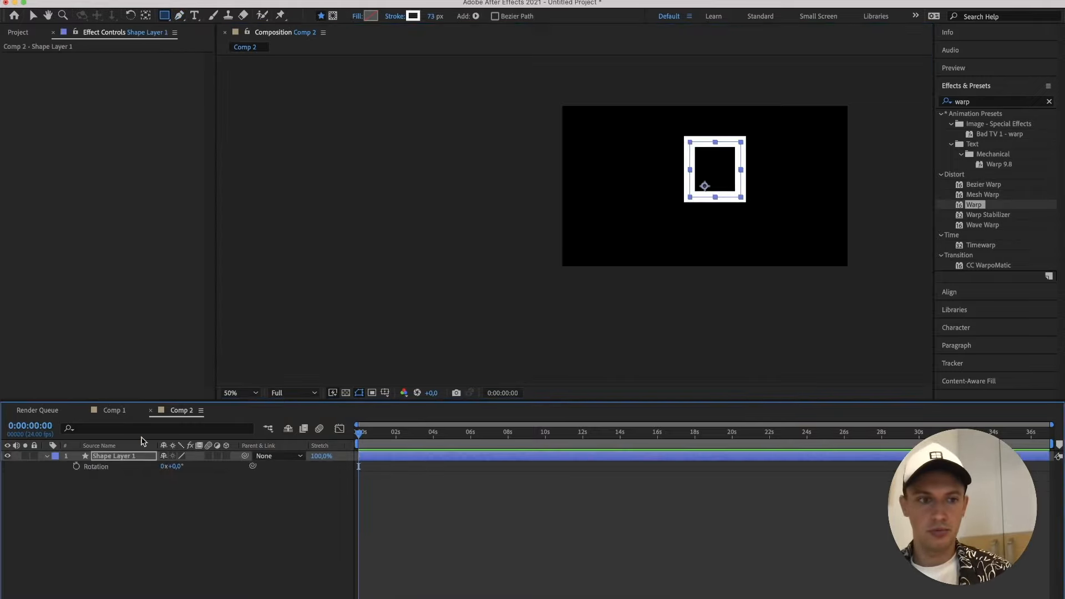
{"action": "left_click", "coordinate": [76, 466]}
Set the rectangle layer's Rotation to 360° at 0:00:00:08.
{"action": "left_click_drag", "start_coordinate": [358, 435], "coordinate": [365, 440]}
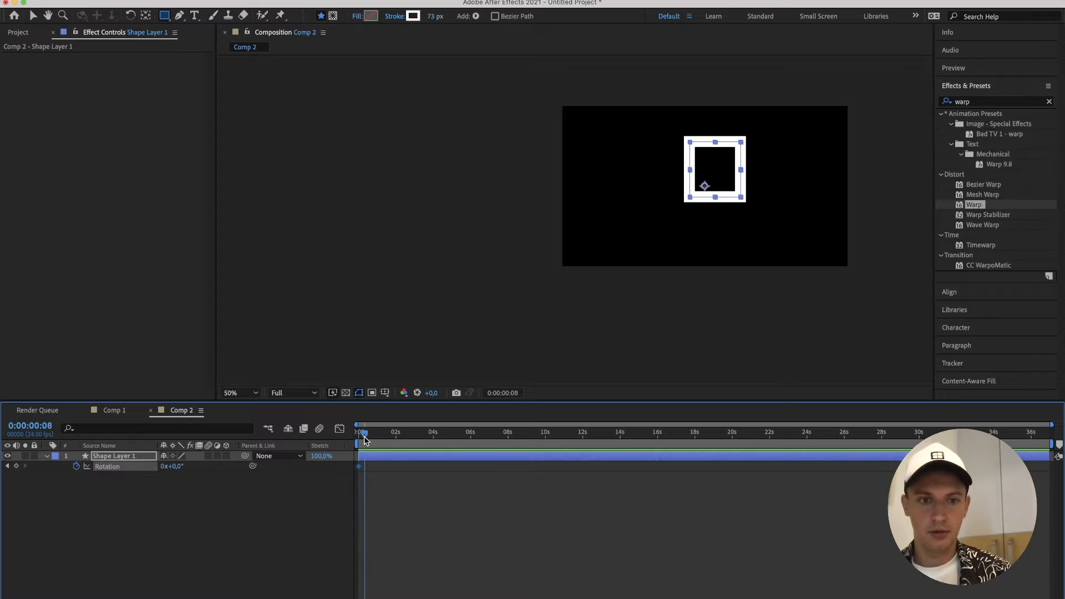
{"action": "left_click", "coordinate": [175, 466]}
{"action": "type", "text": "36"}
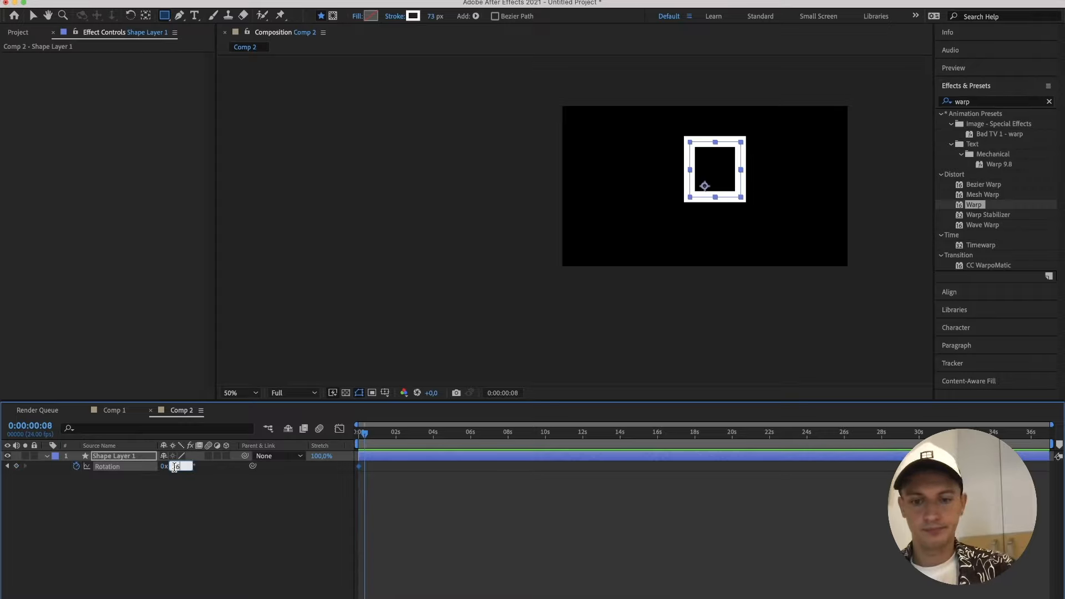
{"action": "type", "text": "0"}
{"action": "left_click", "coordinate": [195, 495]}
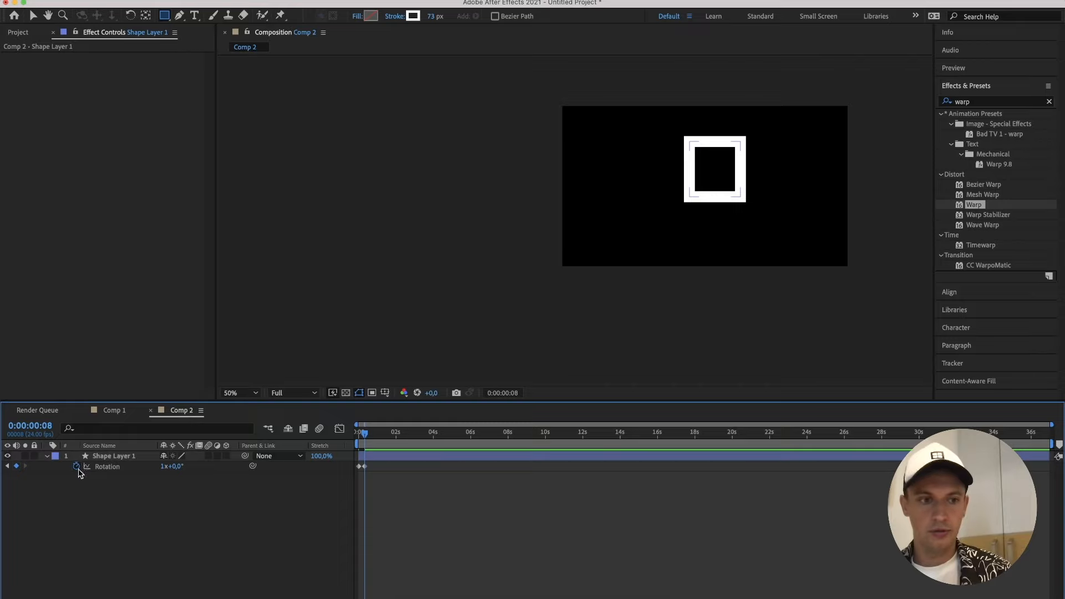
Add the expression loopOut(type = "cycle", numKeyframes = 0) to the rectangle layer's Rotation and preview the loop.
{"action": "left_click", "coordinate": [76, 466], "text": "alt"}
{"action": "left_click", "coordinate": [204, 476]}
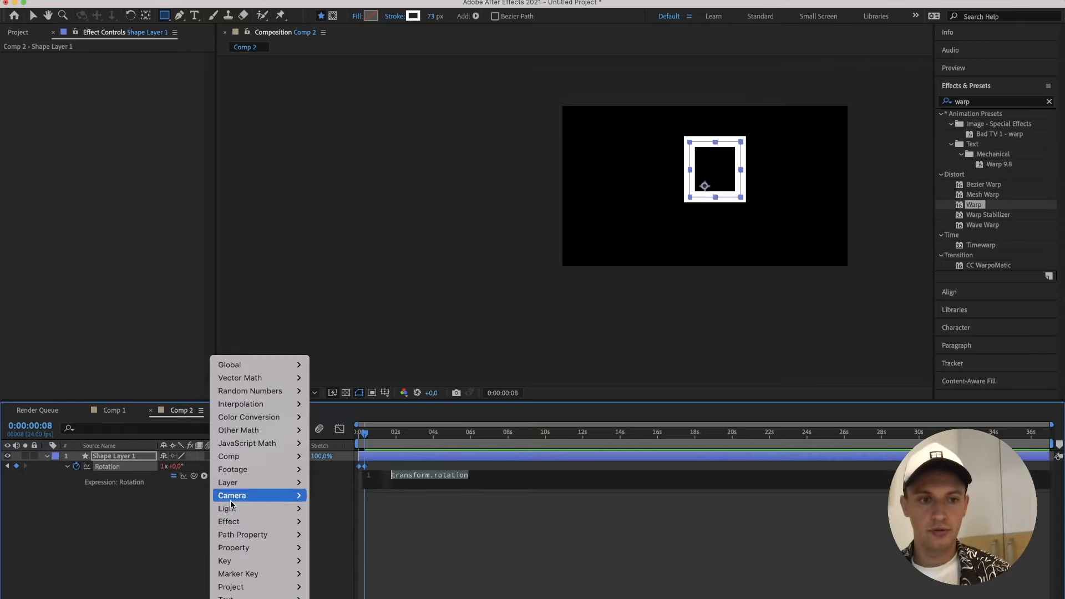
{"action": "mouse_move", "coordinate": [233, 548]}
{"action": "left_click", "coordinate": [433, 457]}
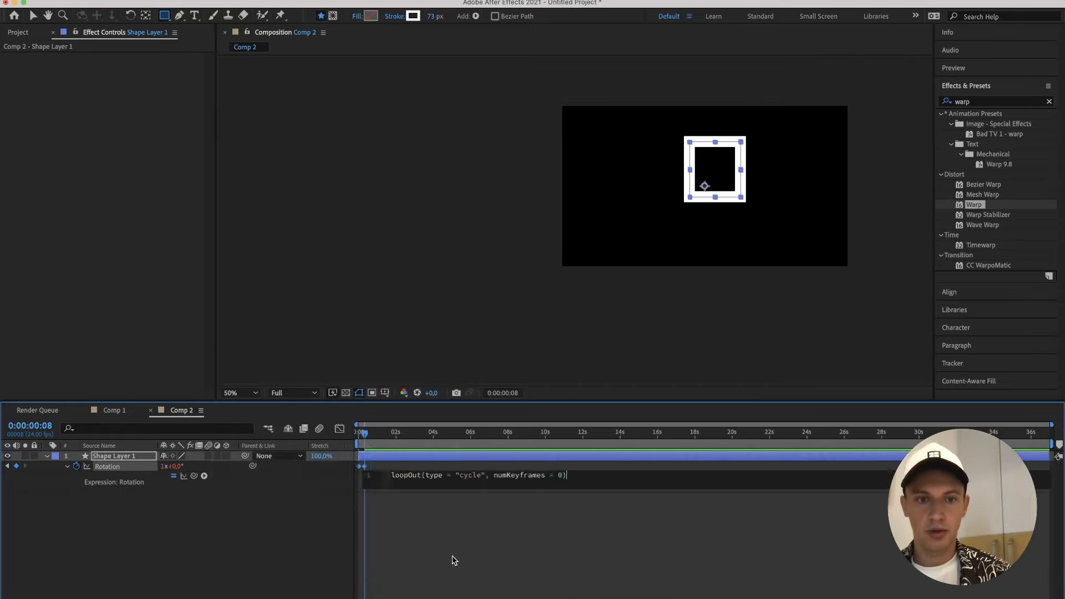
{"action": "left_click", "coordinate": [453, 561]}
{"action": "key", "text": "space"}
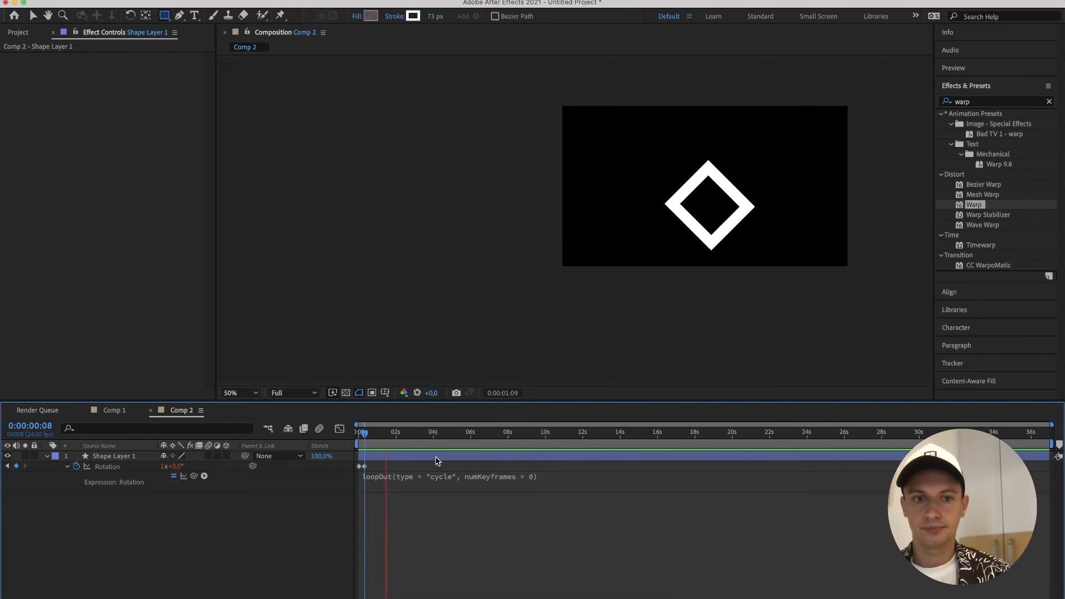
{"action": "key", "text": "space"}
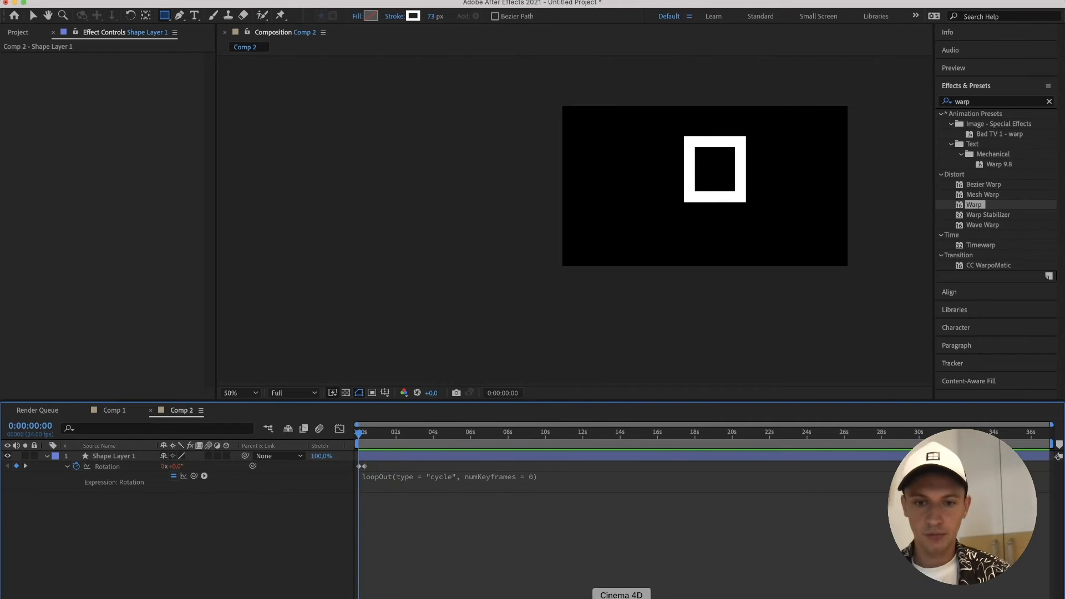
Switch to Cinema 4D and show the Wheel null's pitch (R.P) animation track in the Timeline window.
{"action": "left_click", "coordinate": [621, 597]}
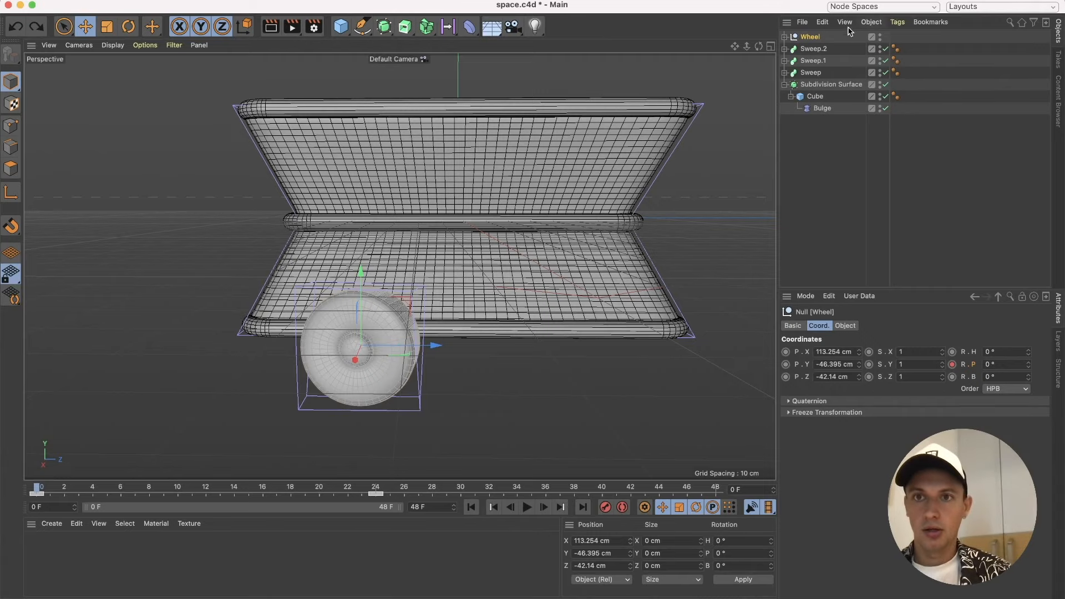
{"action": "left_click", "coordinate": [377, 494]}
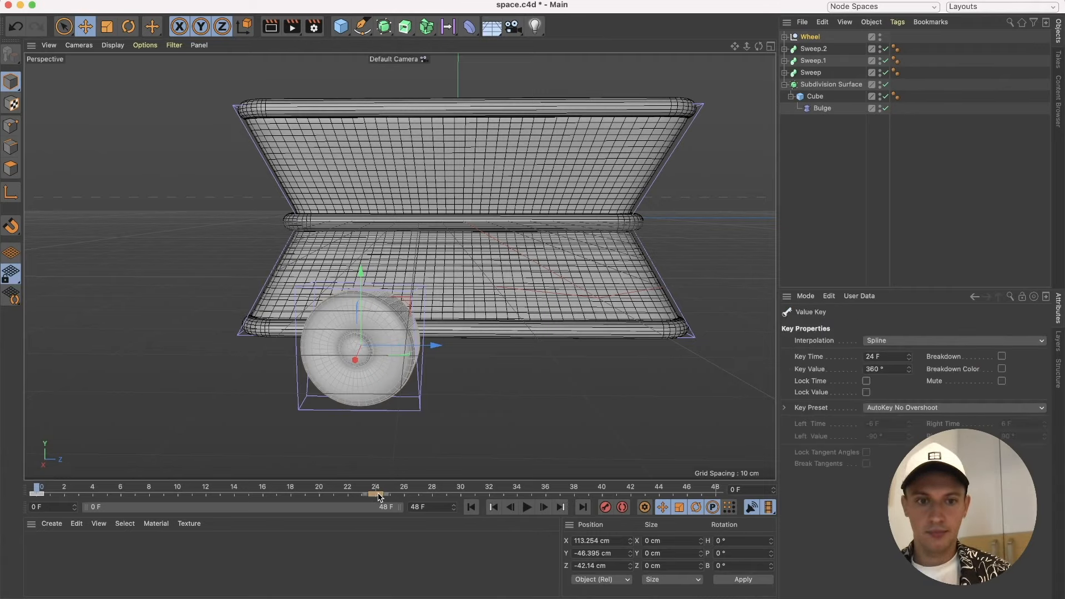
{"action": "left_click", "coordinate": [814, 39]}
{"action": "left_click", "coordinate": [952, 364]}
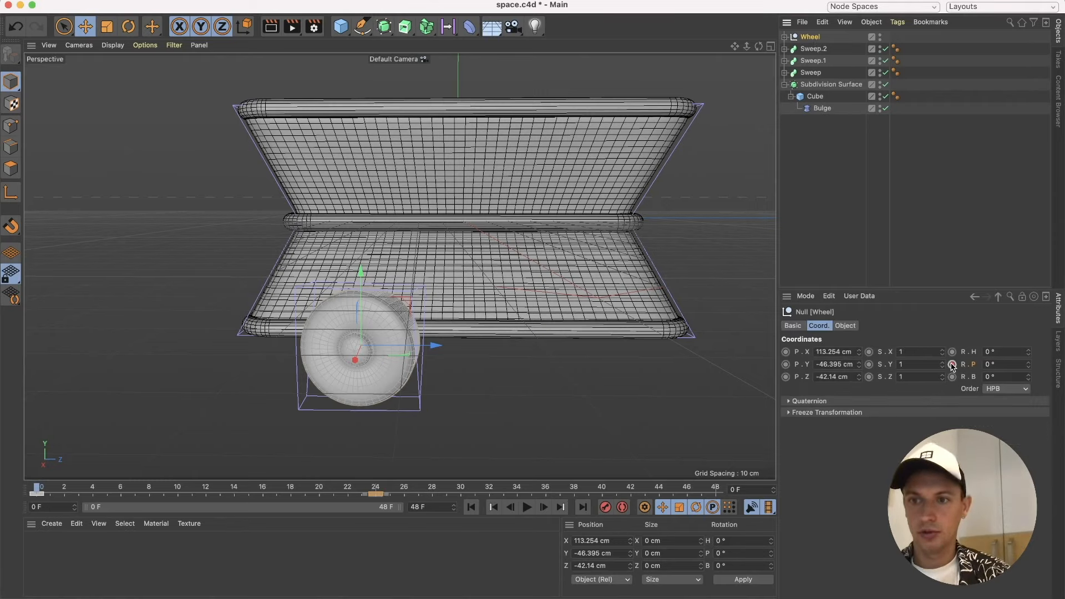
{"action": "right_click", "coordinate": [953, 368]}
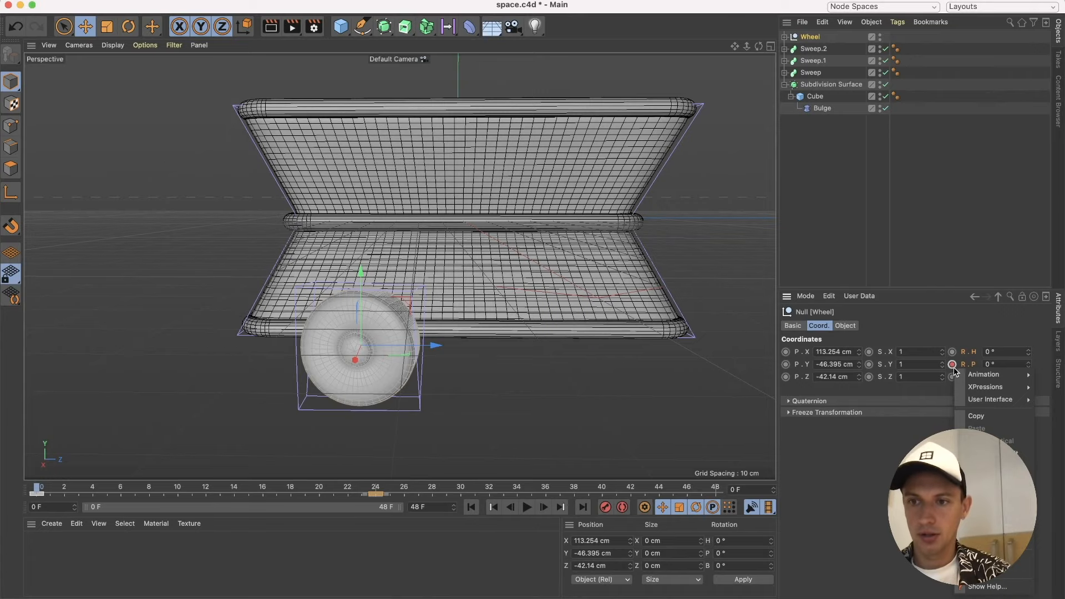
{"action": "mouse_move", "coordinate": [971, 377]}
{"action": "left_click", "coordinate": [876, 482]}
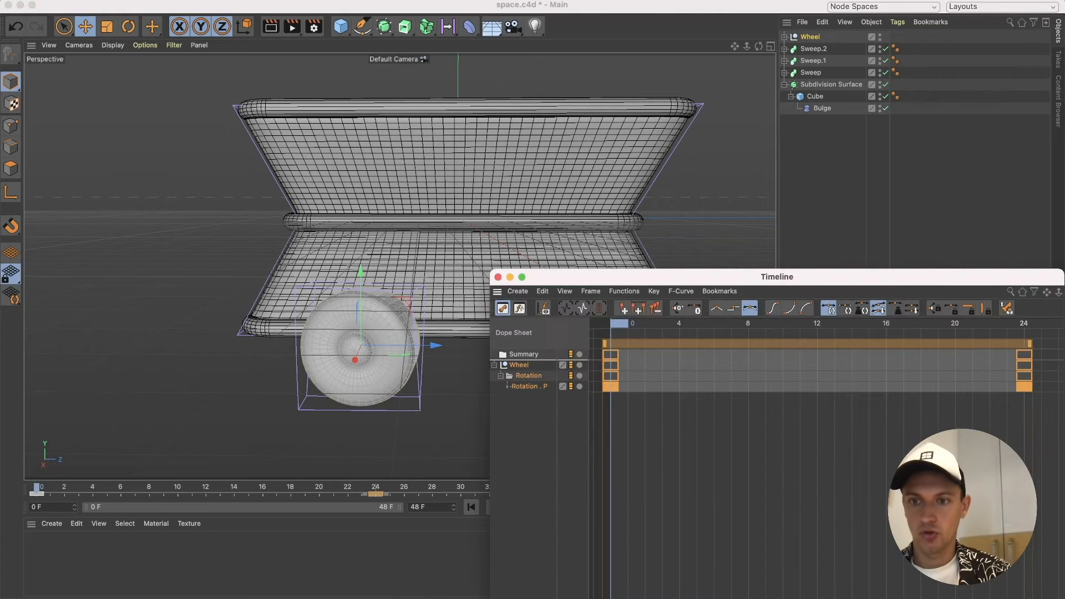
{"action": "left_click_drag", "start_coordinate": [811, 279], "coordinate": [342, 173]}
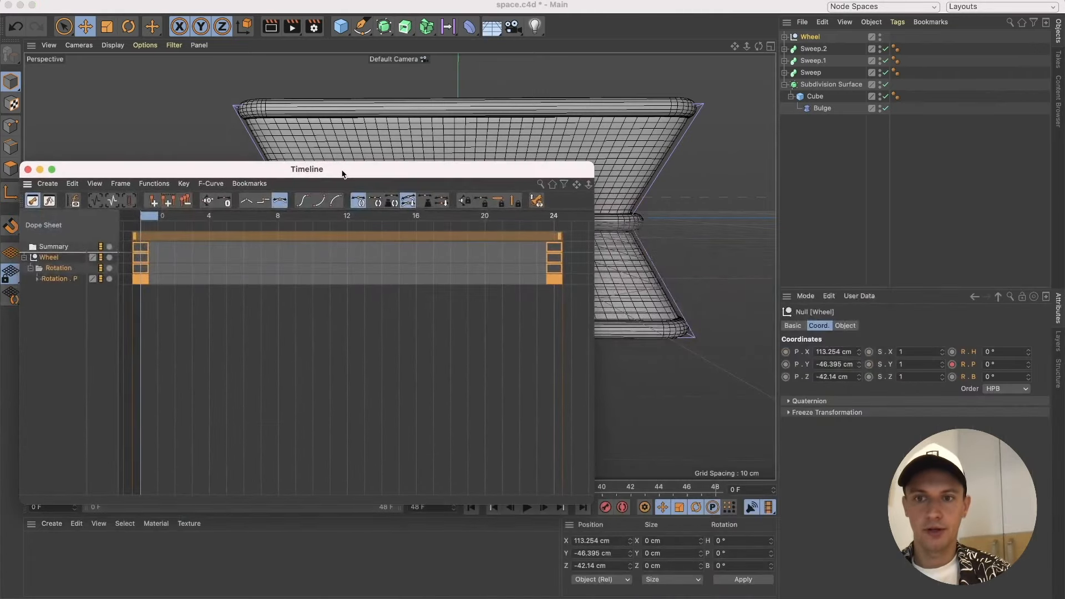
Set both the Before and After properties of the Wheel's Rotation.P track to Repeat.
{"action": "left_click", "coordinate": [62, 279]}
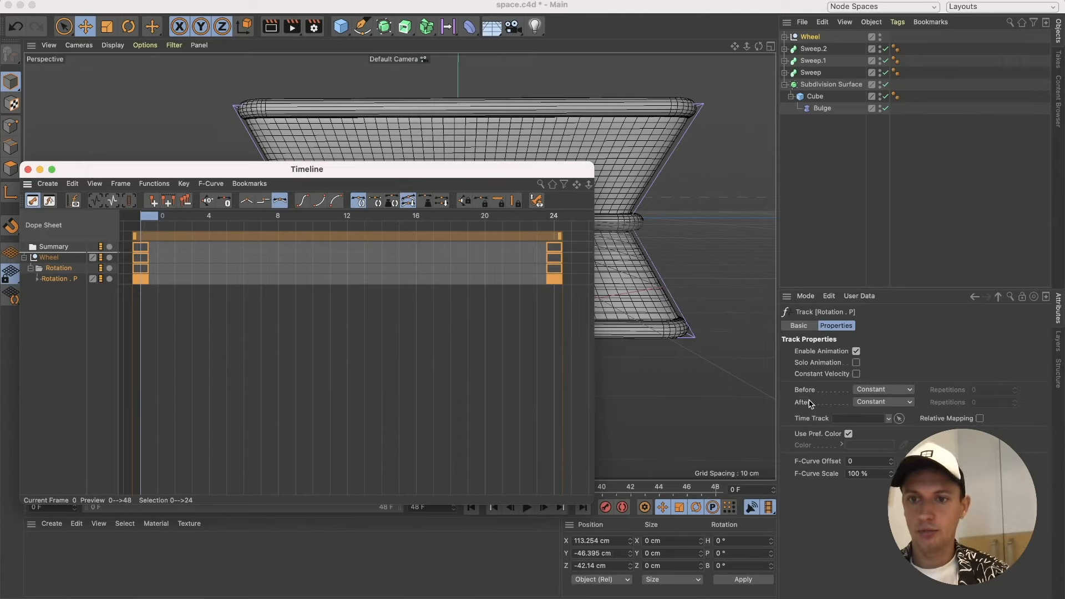
{"action": "left_click", "coordinate": [890, 390]}
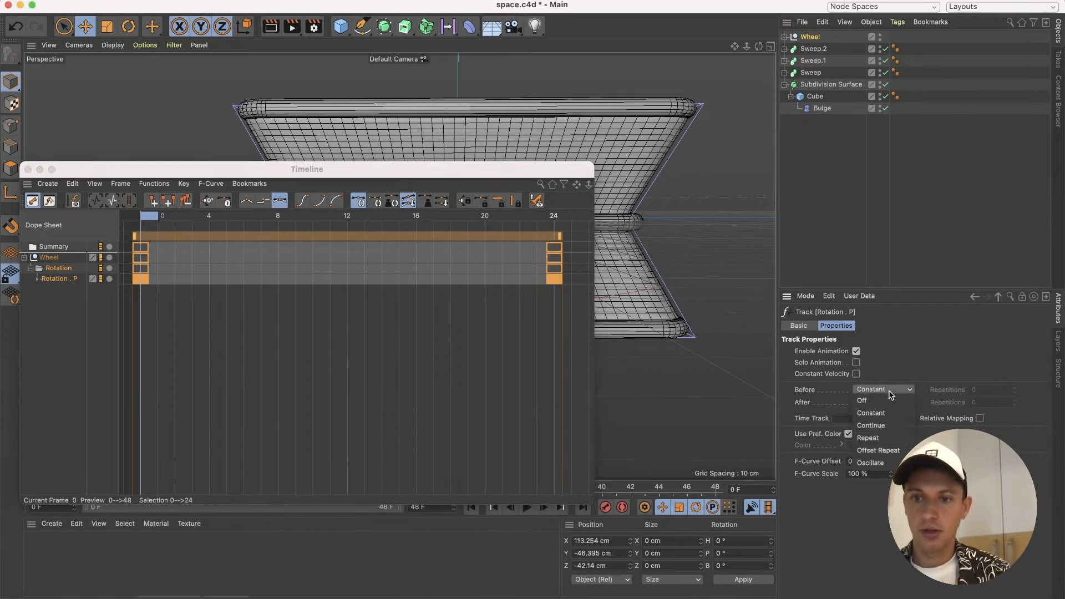
{"action": "left_click", "coordinate": [868, 437]}
{"action": "left_click", "coordinate": [886, 403]}
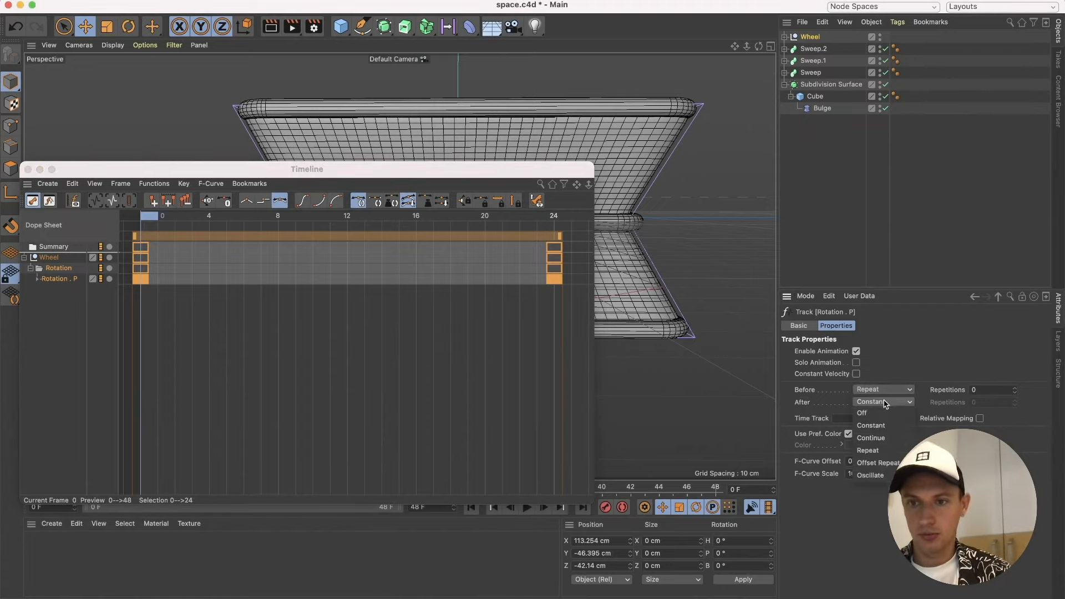
{"action": "left_click", "coordinate": [877, 451]}
Uncover the viewport and play the animation to check the wheel's repeated rotation.
{"action": "left_click_drag", "start_coordinate": [459, 170], "coordinate": [546, 595]}
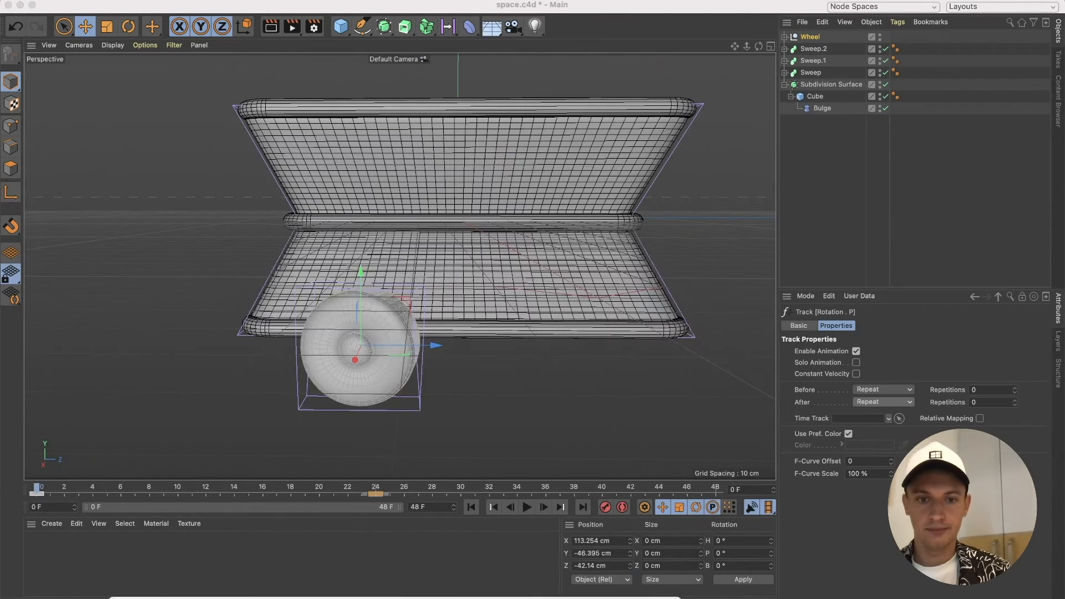
{"action": "left_click", "coordinate": [525, 506]}
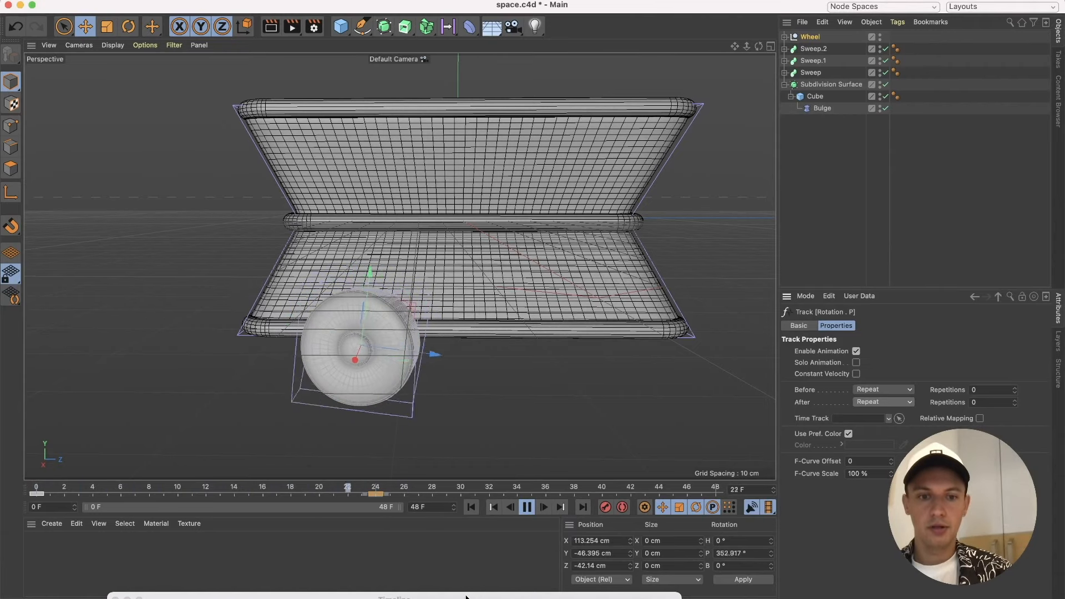
{"action": "left_click", "coordinate": [526, 506]}
{"action": "left_click_drag", "start_coordinate": [466, 596], "coordinate": [559, 139]}
Switch to After Effects, apply Easy Ease to both Rotation keyframes of Shape Layer 1, and preview the eased loop.
{"action": "left_click", "coordinate": [461, 597]}
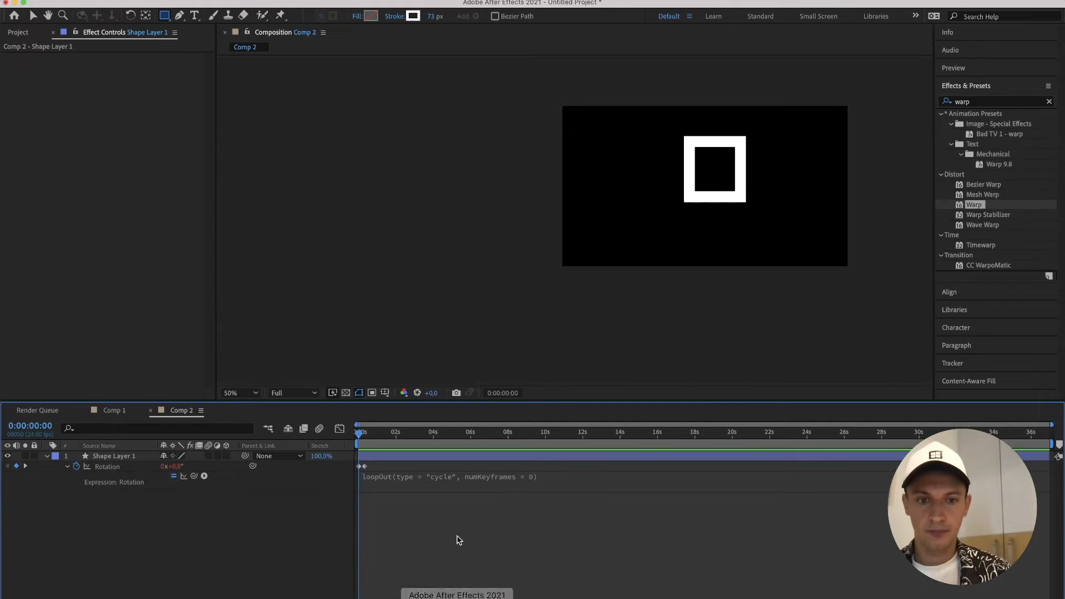
{"action": "left_click_drag", "start_coordinate": [449, 519], "coordinate": [309, 441]}
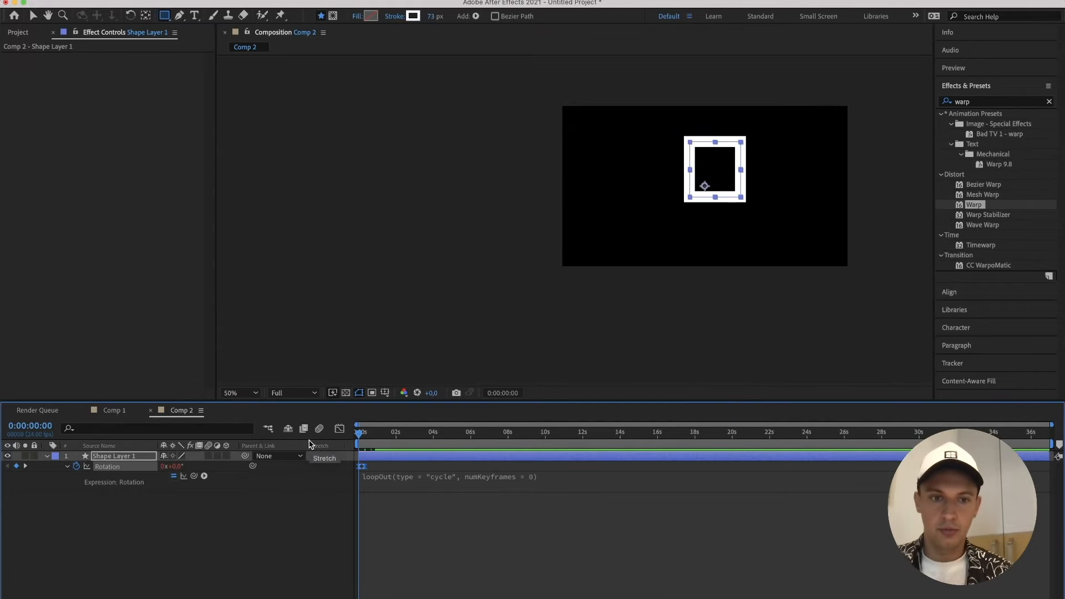
{"action": "left_click", "coordinate": [411, 508]}
{"action": "key", "text": "space"}
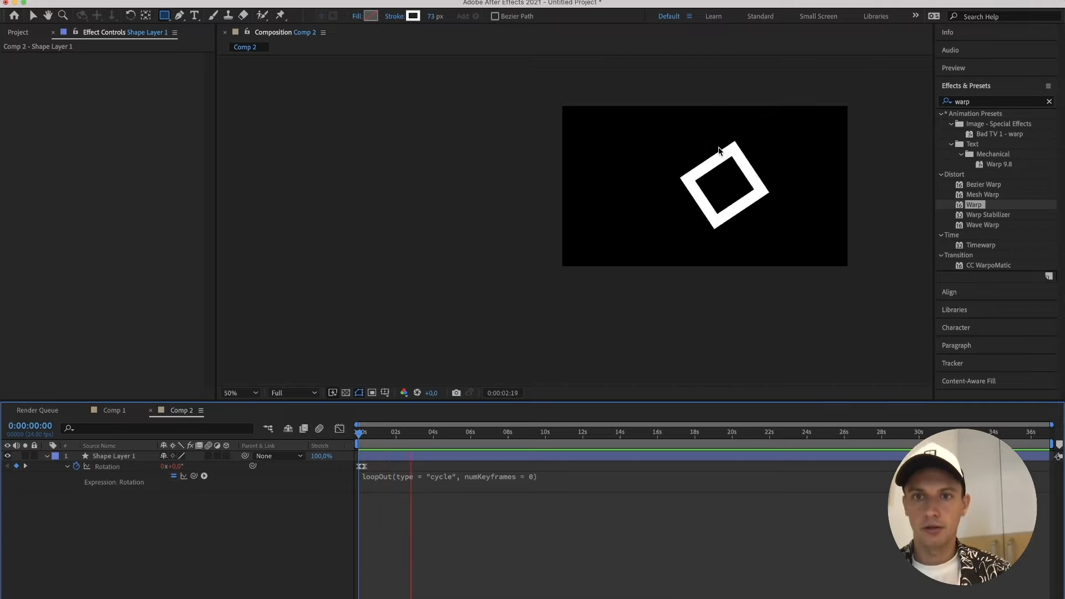
{"action": "left_click_drag", "start_coordinate": [387, 436], "coordinate": [284, 426]}
Back in Cinema 4D, view the Wheel's pitch F-Curve and set its keys to Linear interpolation.
{"action": "left_click", "coordinate": [622, 597]}
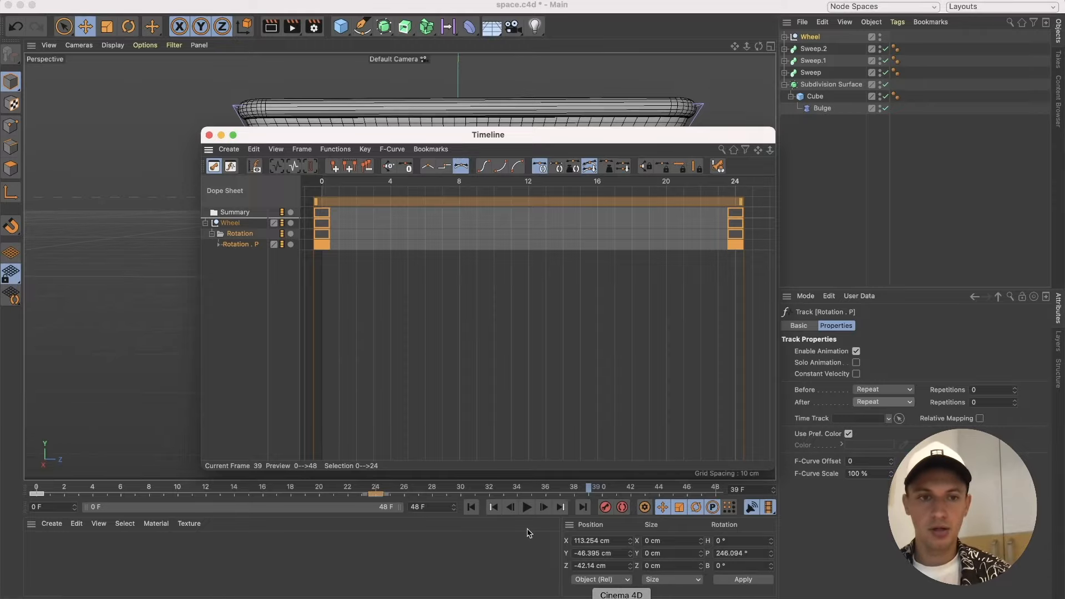
{"action": "left_click_drag", "start_coordinate": [367, 143], "coordinate": [262, 299]}
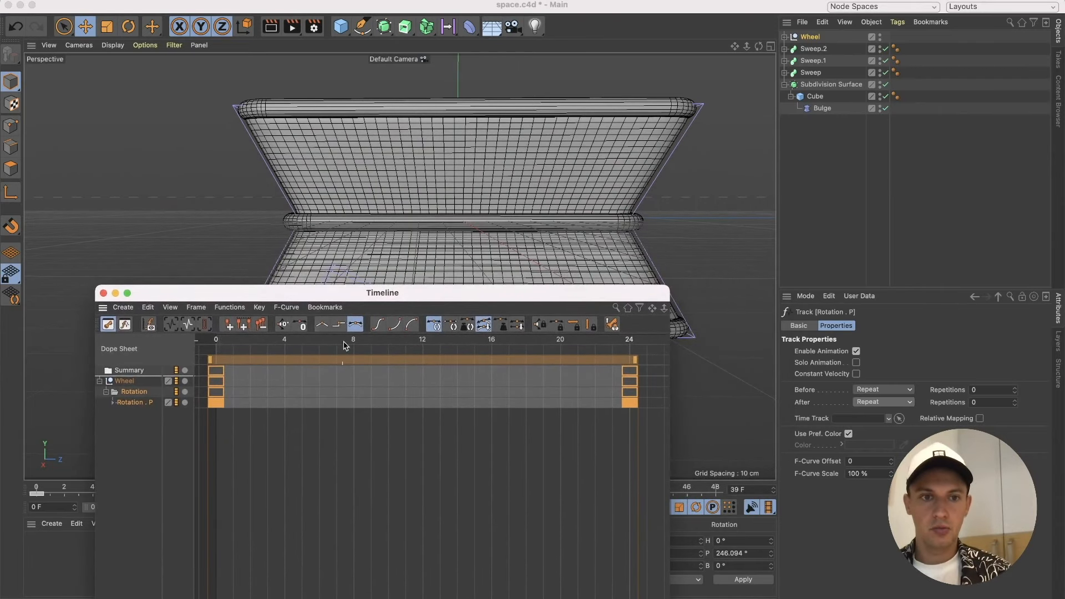
{"action": "left_click", "coordinate": [125, 325]}
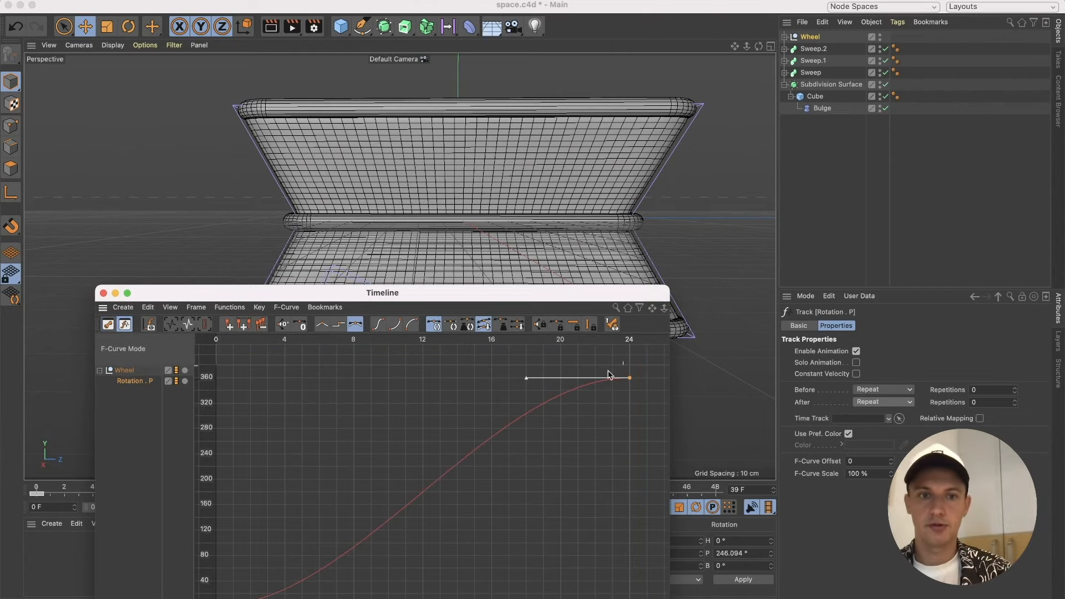
{"action": "left_click", "coordinate": [327, 326]}
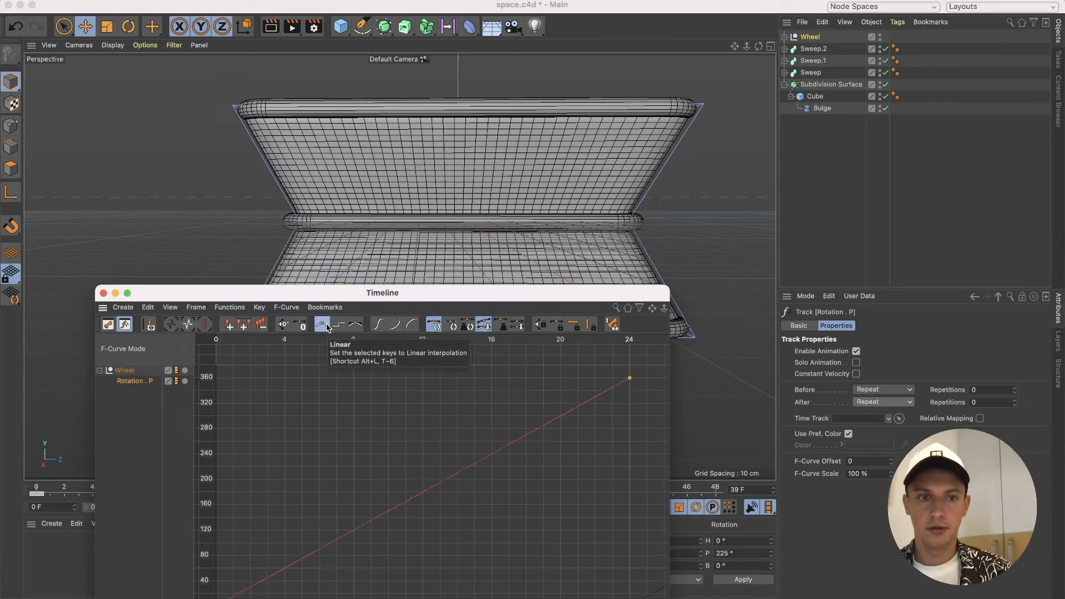
{"action": "left_click", "coordinate": [115, 293]}
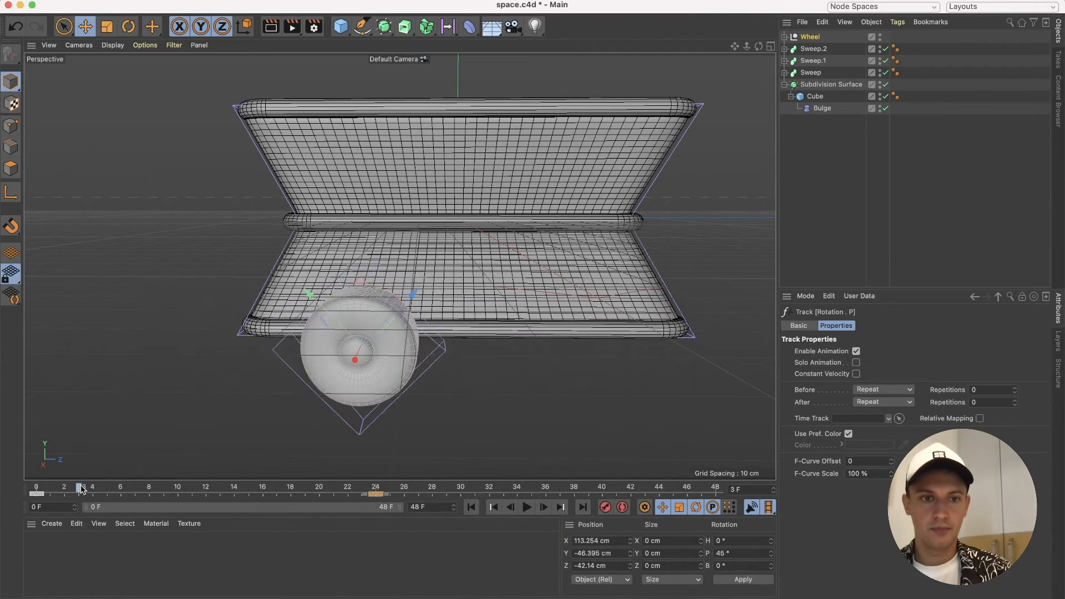
Play the wheel animation from frame 0 to check the linear rotation, then return to frame 0.
{"action": "left_click_drag", "start_coordinate": [716, 488], "coordinate": [39, 358]}
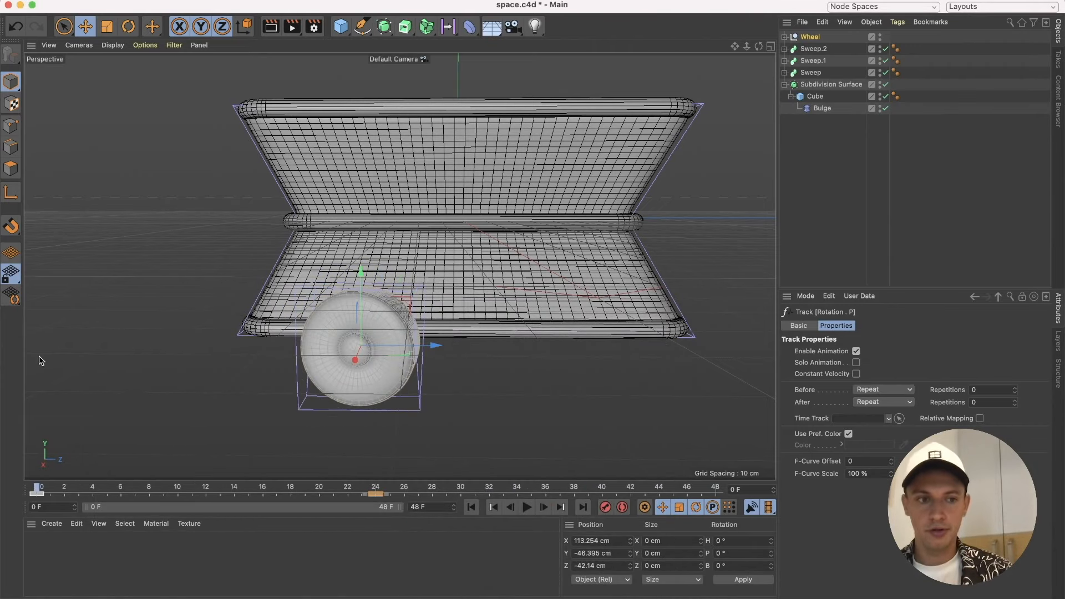
{"action": "key", "text": "F8"}
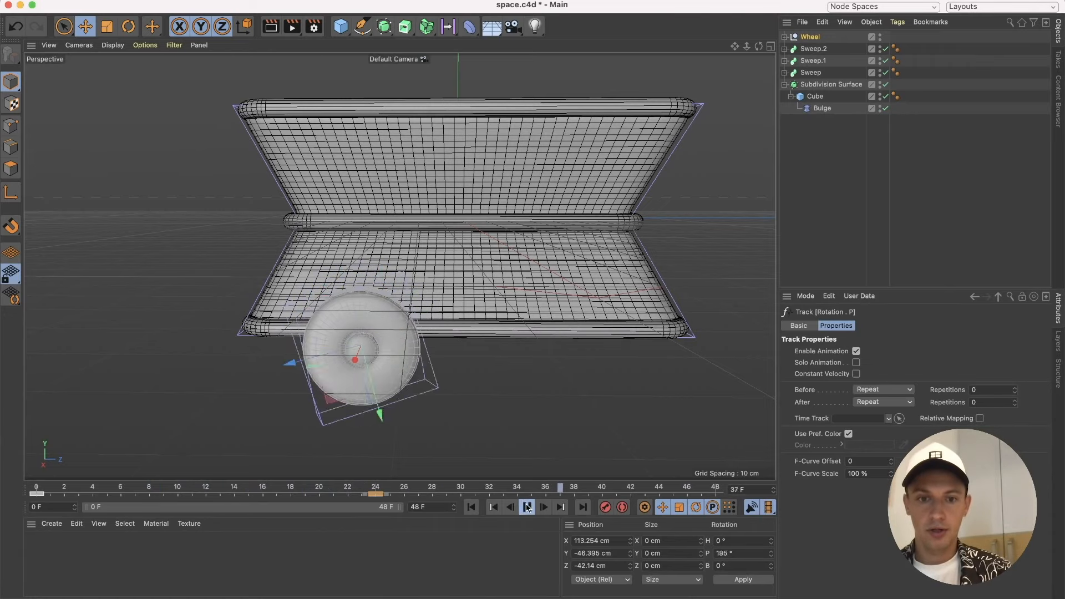
{"action": "left_click_drag", "start_coordinate": [320, 491], "coordinate": [2, 488]}
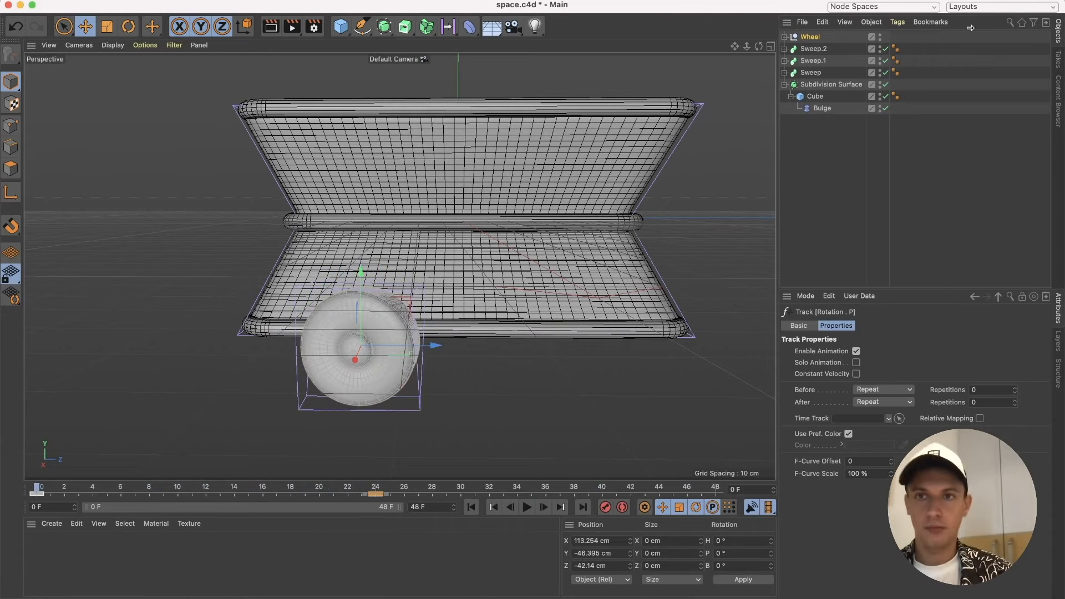
Duplicate the Wheel null in the object hierarchy.
{"action": "left_click", "coordinate": [809, 39]}
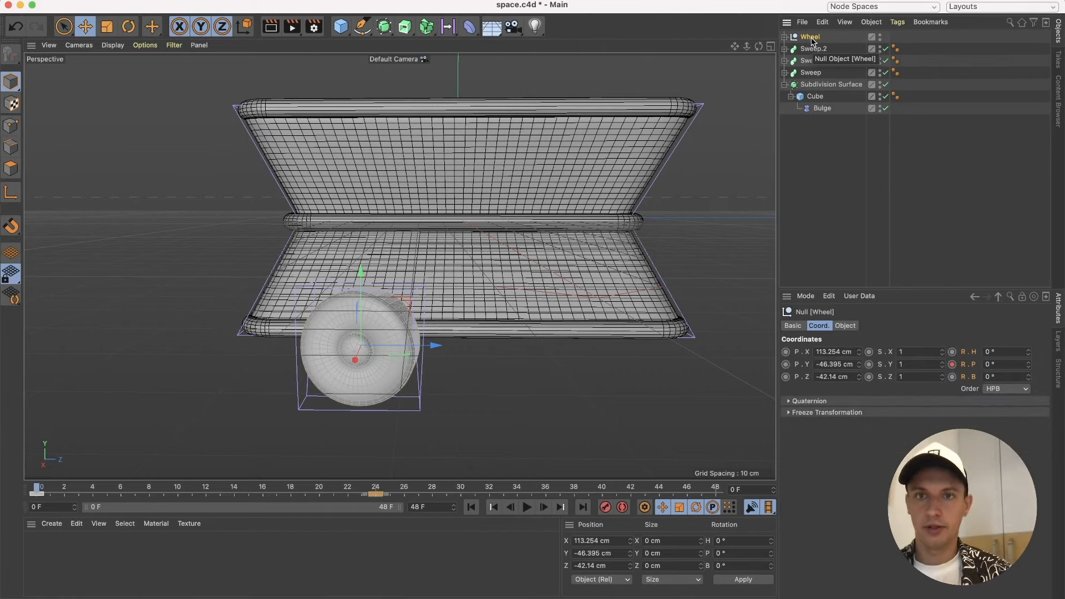
{"action": "left_click_drag", "start_coordinate": [812, 40], "coordinate": [810, 35], "text": "ctrl"}
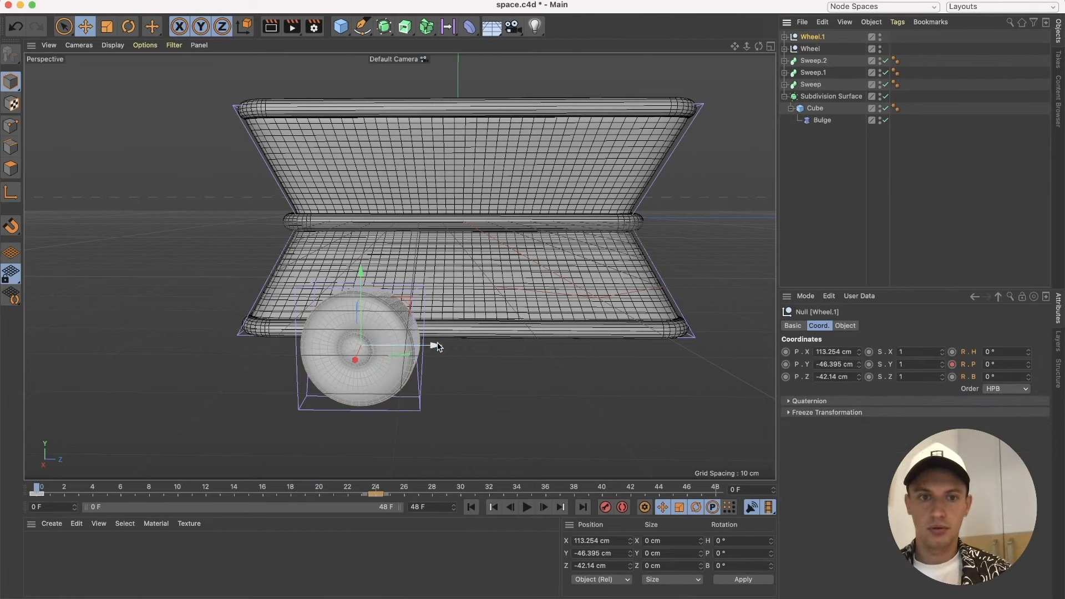
Space two wheel duplicates along the Z axis beside the original, then centre all three wheels together under the cart's side.
{"action": "left_click_drag", "start_coordinate": [436, 345], "coordinate": [695, 352]}
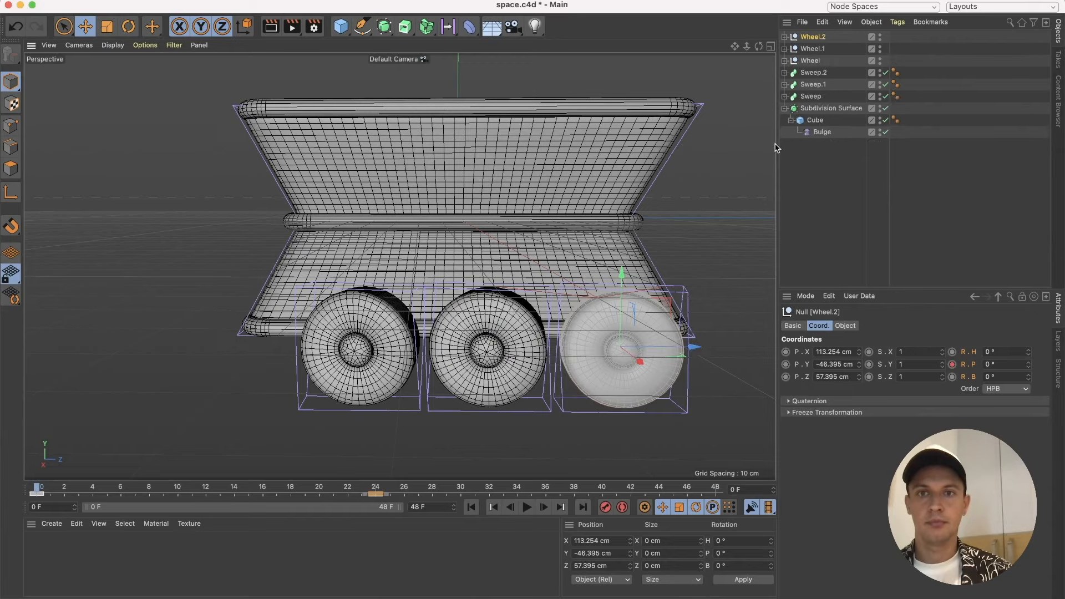
{"action": "left_click", "coordinate": [812, 61]}
{"action": "left_click", "coordinate": [814, 37], "text": "shift"}
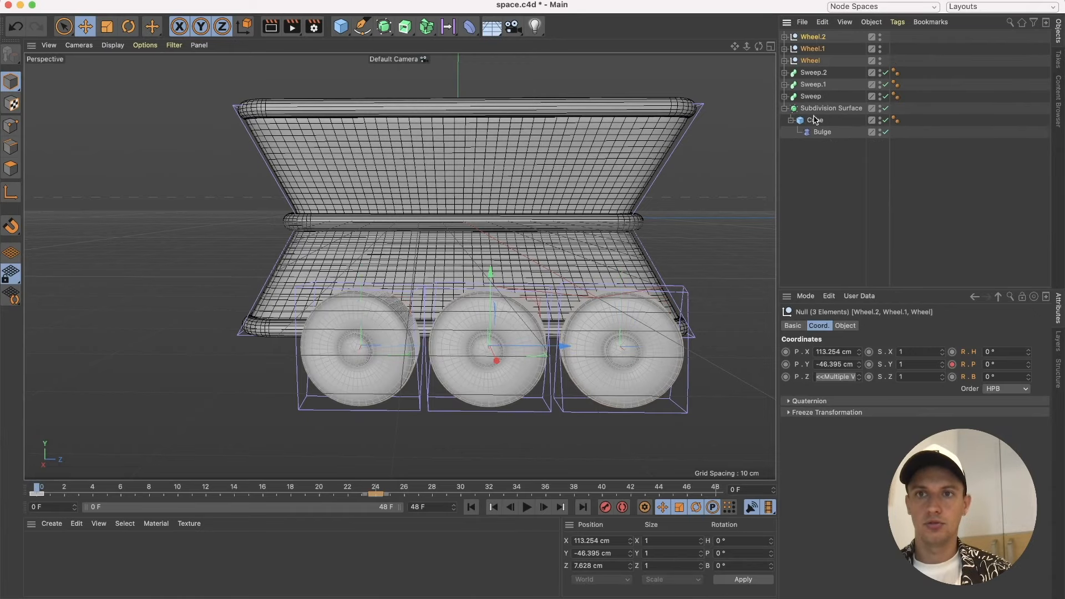
{"action": "left_click_drag", "start_coordinate": [548, 342], "coordinate": [524, 348]}
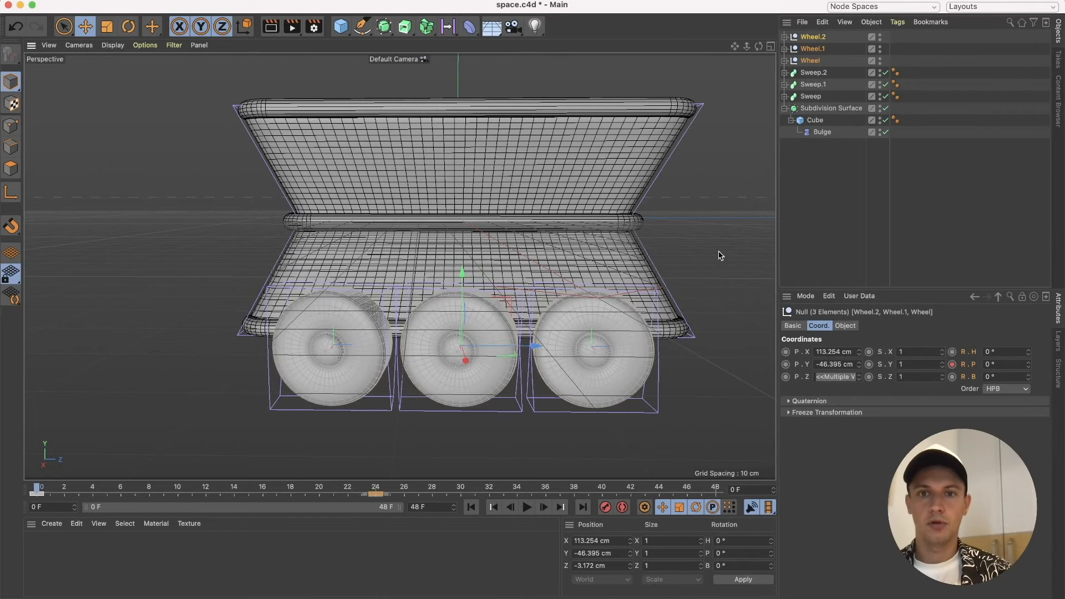
Play and stop the animation to check the rotation of the three wheels.
{"action": "left_click", "coordinate": [720, 255]}
{"action": "left_click", "coordinate": [527, 507]}
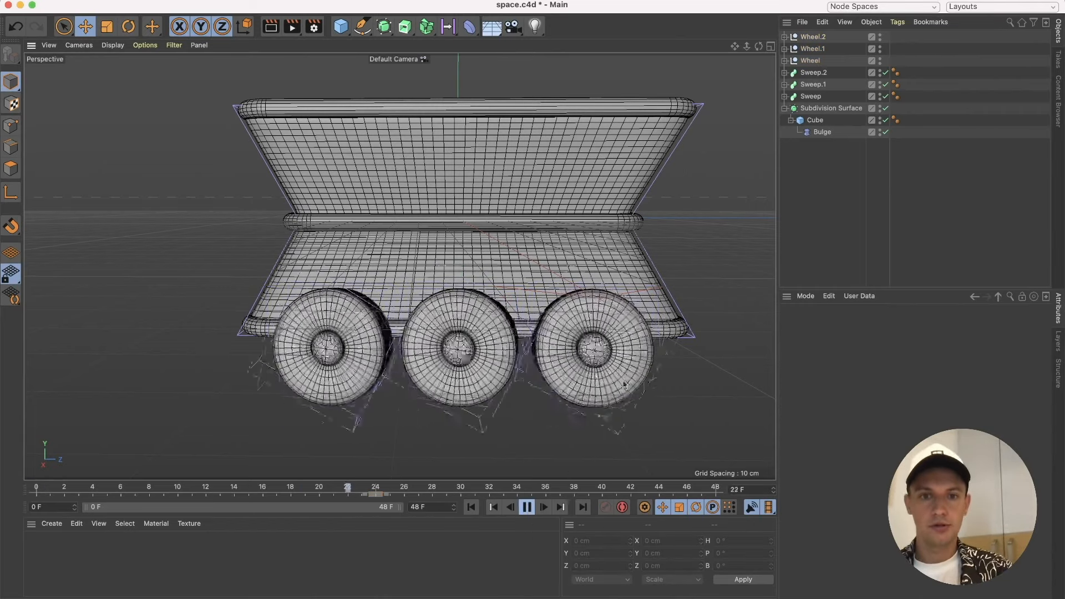
{"action": "left_click", "coordinate": [527, 507]}
Open the Timeline's Dope Sheet with the rotation tracks of Wheel, Wheel.1 and Wheel.2 displayed.
{"action": "left_click", "coordinate": [813, 62]}
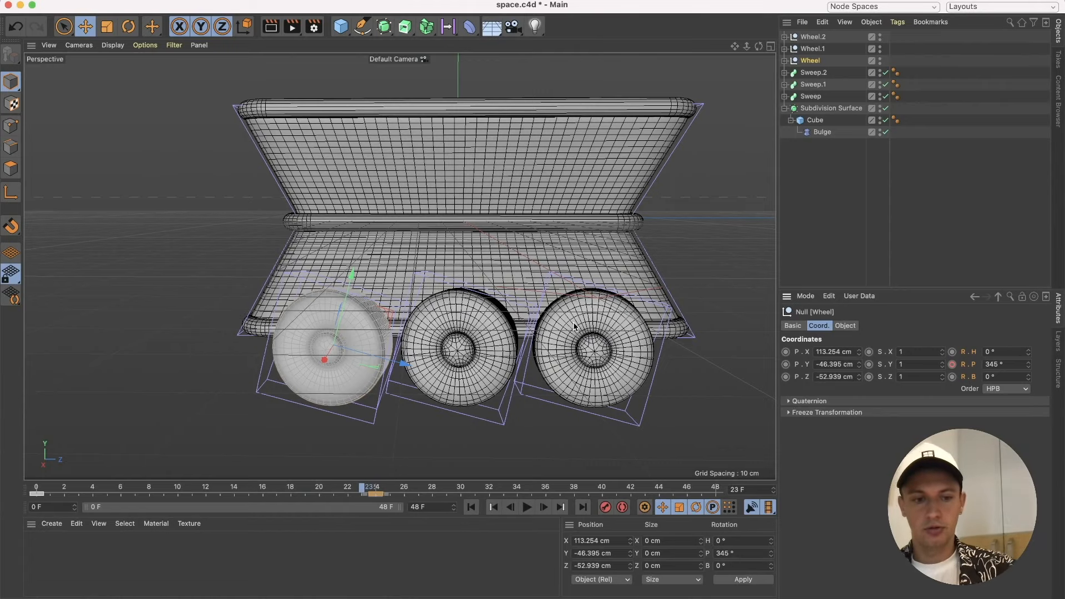
{"action": "key", "text": "shift+F3"}
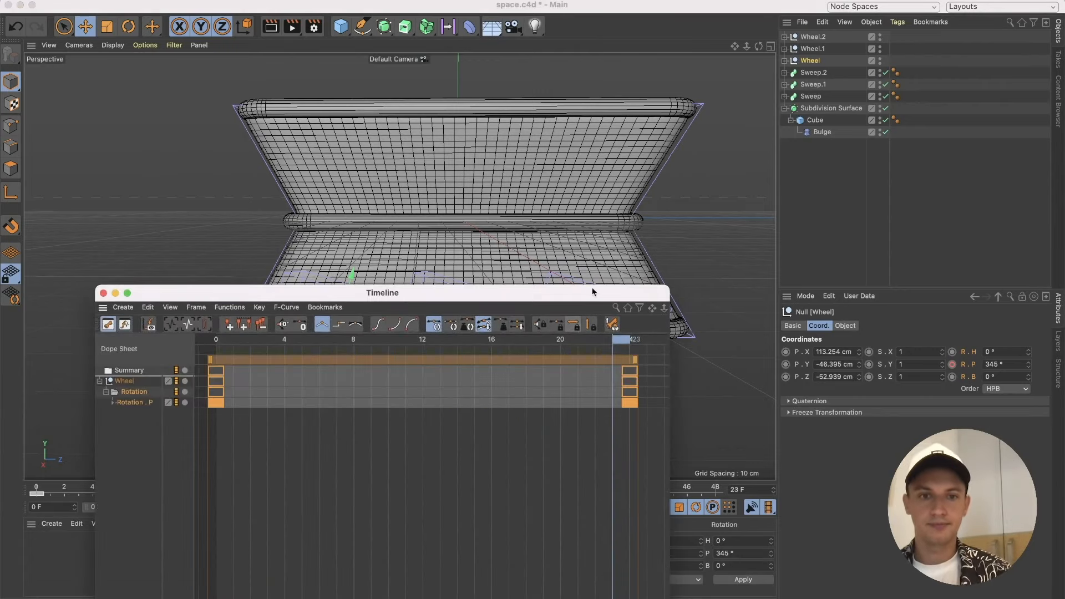
{"action": "left_click_drag", "start_coordinate": [528, 296], "coordinate": [533, 270]}
{"action": "left_click", "coordinate": [812, 37], "text": "shift"}
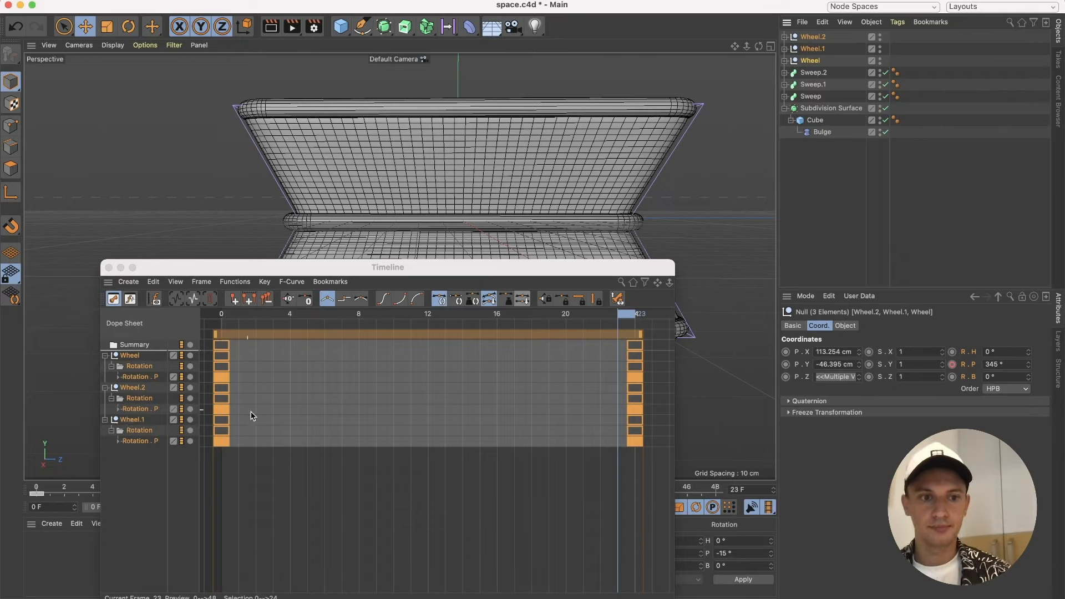
{"action": "left_click", "coordinate": [408, 478]}
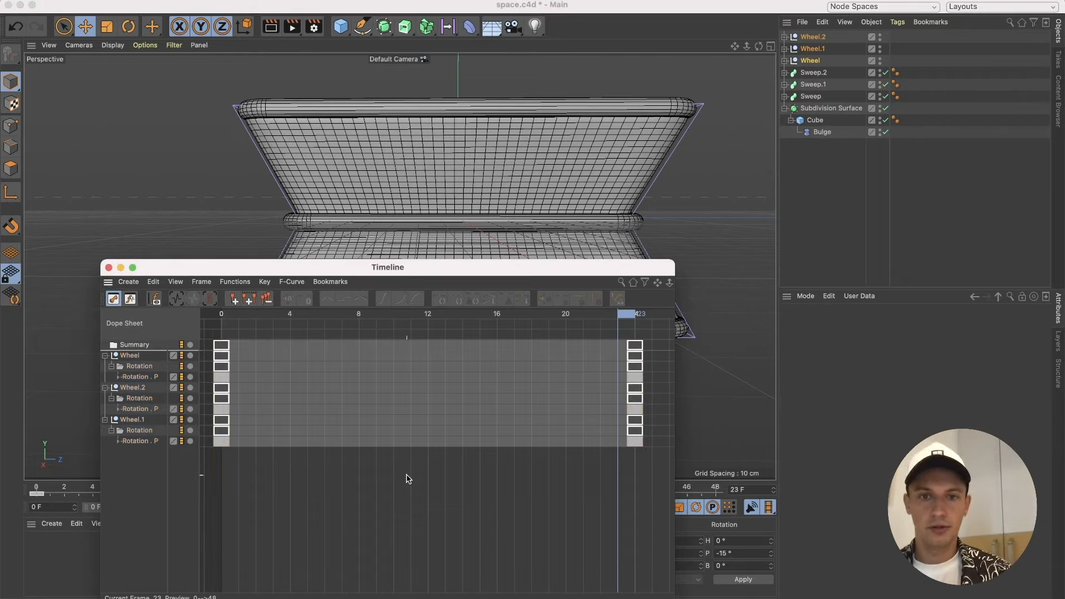
{"action": "left_click_drag", "start_coordinate": [409, 269], "coordinate": [491, 270]}
{"action": "left_click_drag", "start_coordinate": [708, 276], "coordinate": [706, 314]}
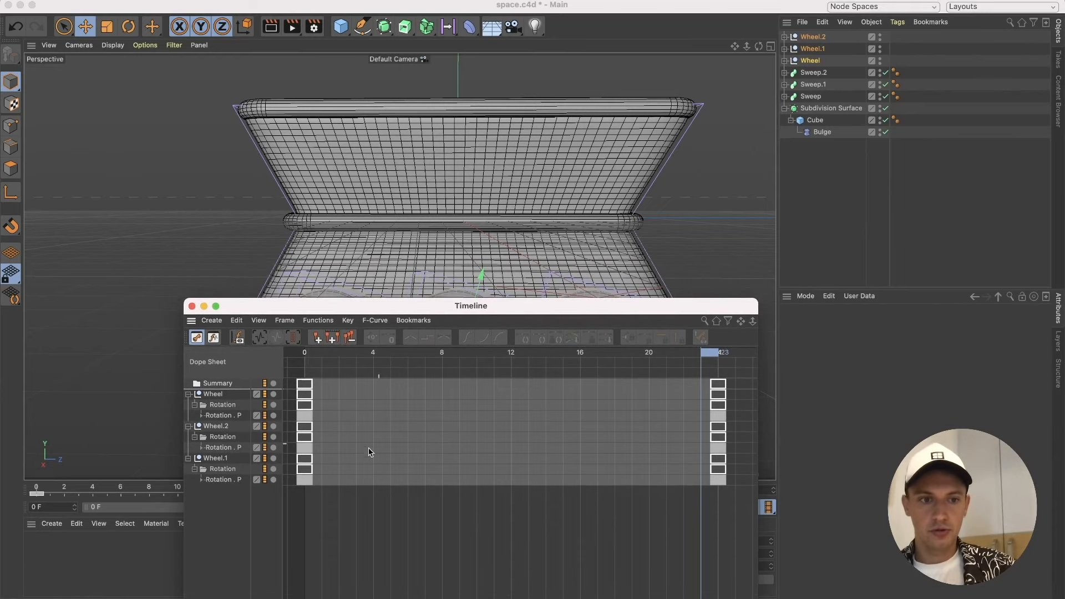
Shift Wheel.1's rotation keys 8 frames earlier and Wheel.2's rotation keys 15 frames earlier.
{"action": "left_click", "coordinate": [242, 481]}
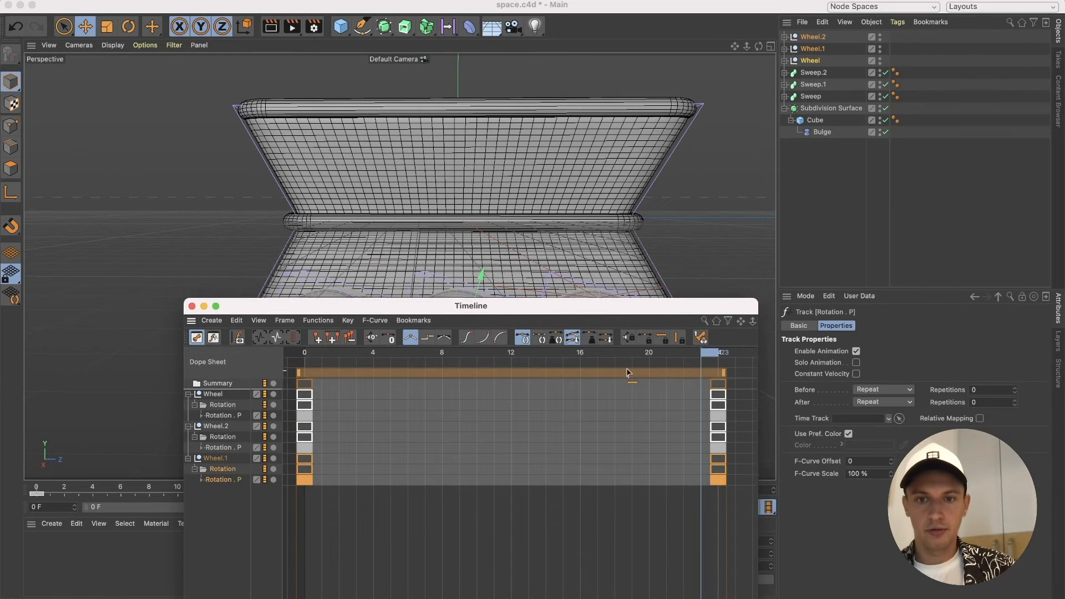
{"action": "left_click_drag", "start_coordinate": [626, 378], "coordinate": [498, 374]}
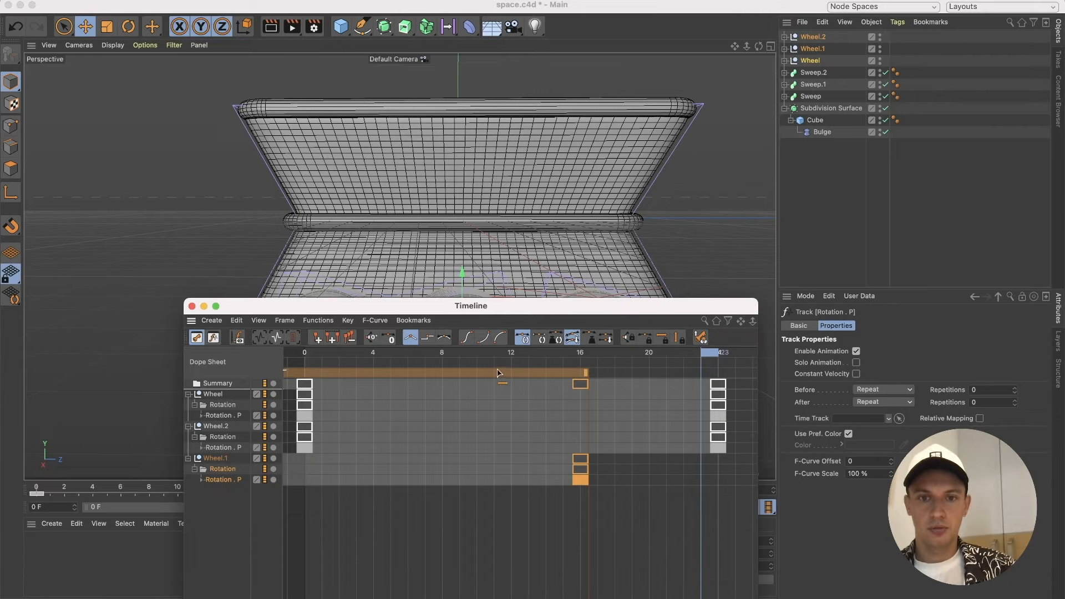
{"action": "left_click", "coordinate": [220, 396]}
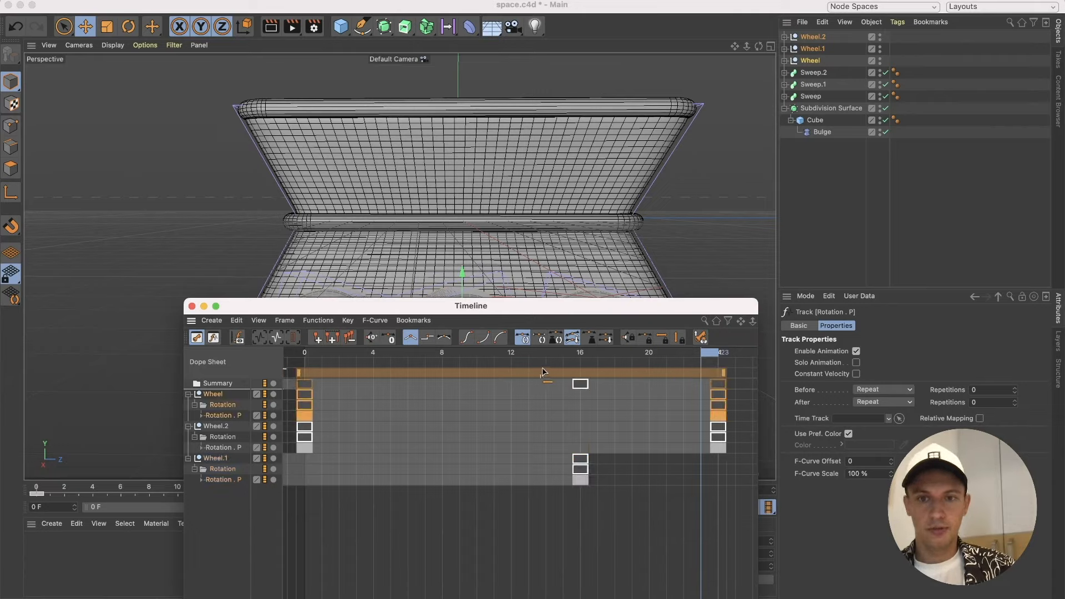
{"action": "left_click", "coordinate": [220, 427]}
{"action": "left_click_drag", "start_coordinate": [558, 376], "coordinate": [478, 366]}
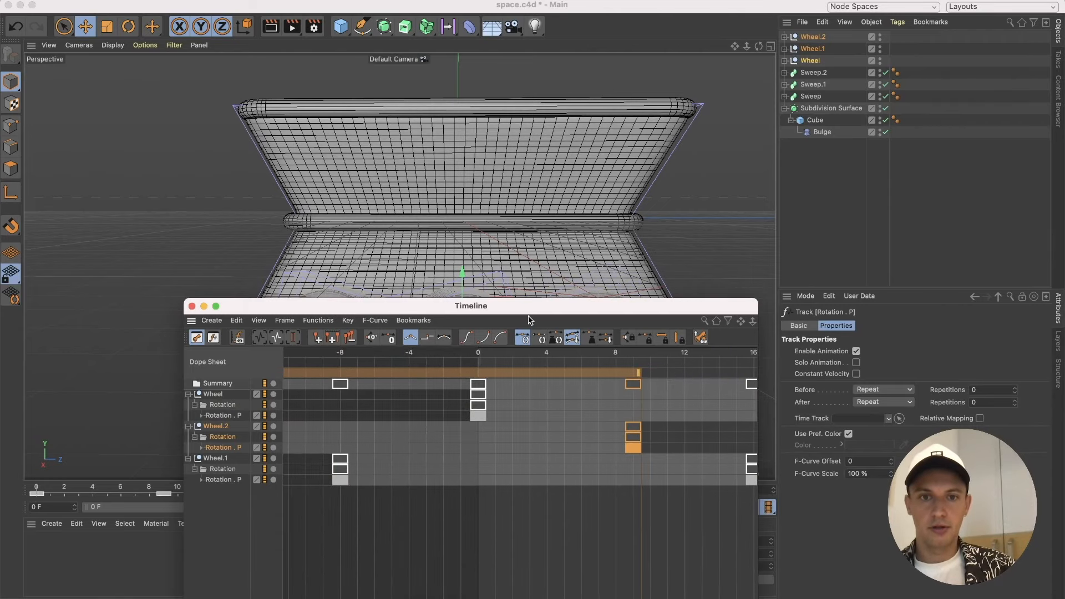
Play the animation to check the offset wheel rotations, then close the Timeline and deselect the wheels.
{"action": "left_click_drag", "start_coordinate": [542, 306], "coordinate": [537, 570]}
{"action": "left_click", "coordinate": [528, 508]}
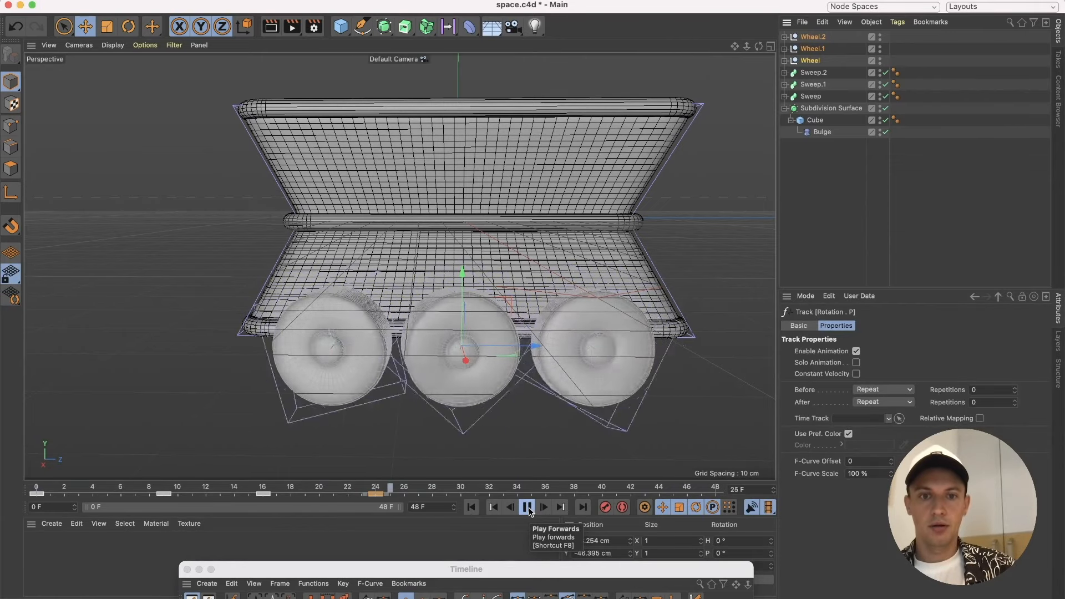
{"action": "left_click", "coordinate": [528, 509]}
{"action": "left_click", "coordinate": [406, 577]}
{"action": "left_click_drag", "start_coordinate": [406, 574], "coordinate": [418, 484]}
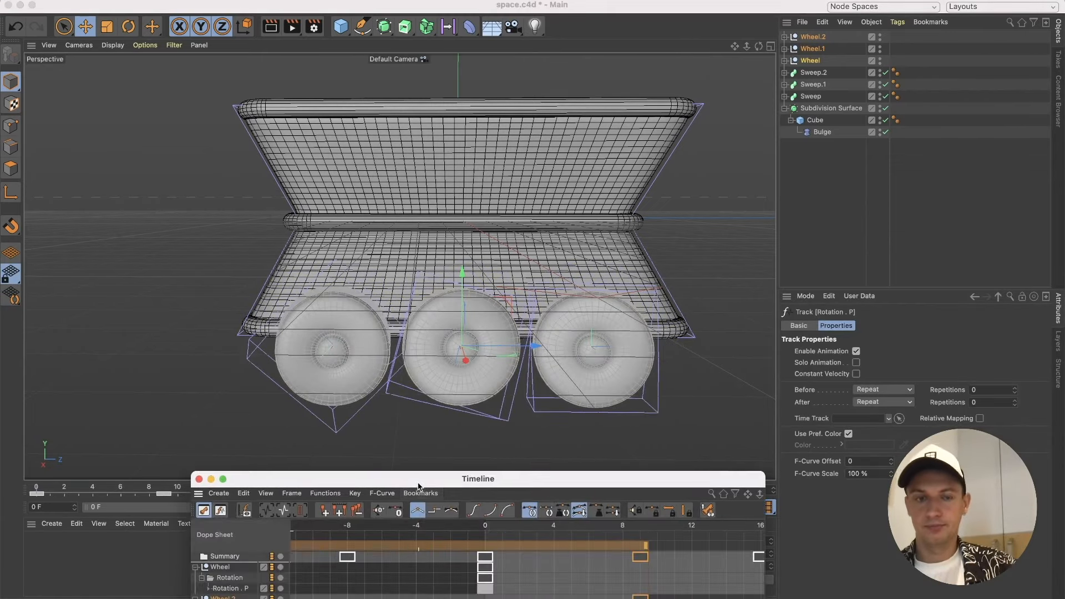
{"action": "left_click", "coordinate": [198, 479]}
{"action": "left_click", "coordinate": [166, 250]}
Add a Cylinder primitive to the scene and shrink its radius to about 10 cm.
{"action": "left_click_drag", "start_coordinate": [444, 266], "coordinate": [344, 311], "text": "alt"}
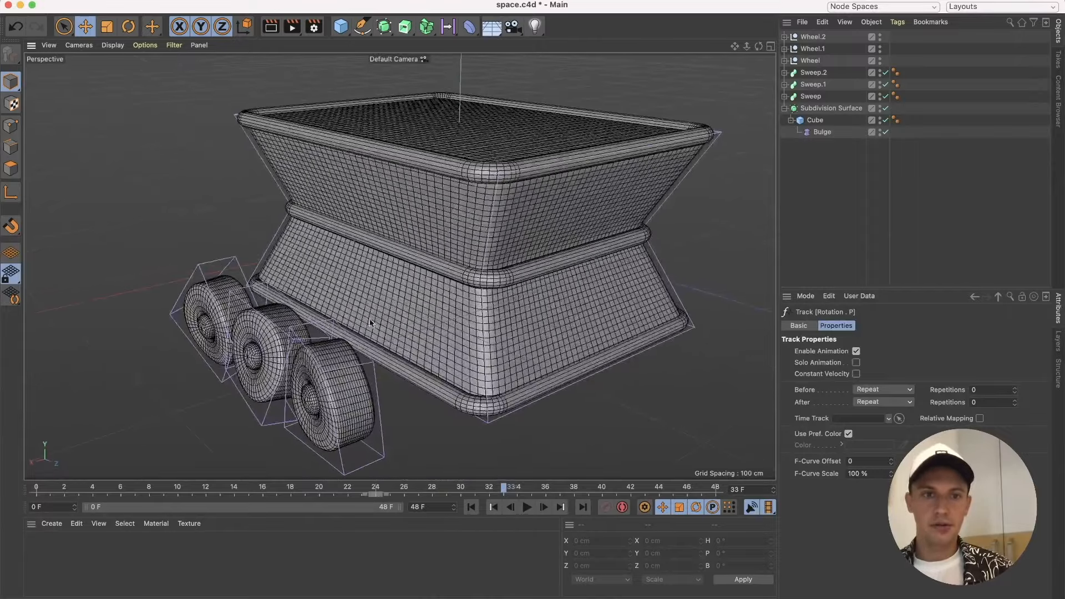
{"action": "left_click", "coordinate": [341, 26]}
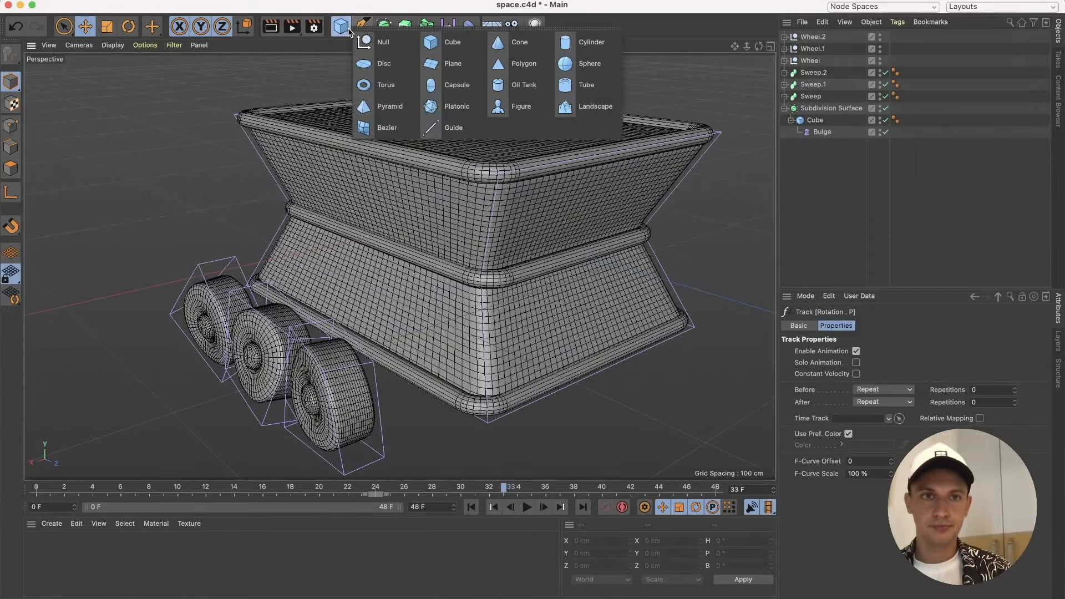
{"action": "left_click", "coordinate": [590, 42]}
{"action": "scroll", "coordinate": [477, 233], "scroll_direction": "down", "scroll_amount": 5}
{"action": "left_click_drag", "start_coordinate": [400, 250], "coordinate": [477, 244], "text": "alt"}
{"action": "left_click_drag", "start_coordinate": [473, 128], "coordinate": [479, 117]}
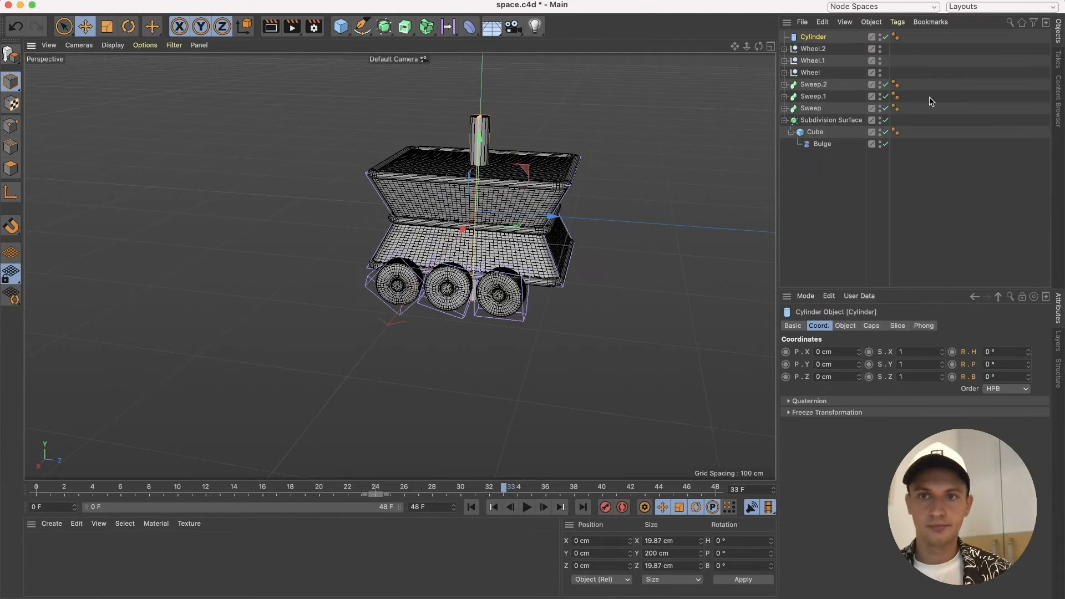
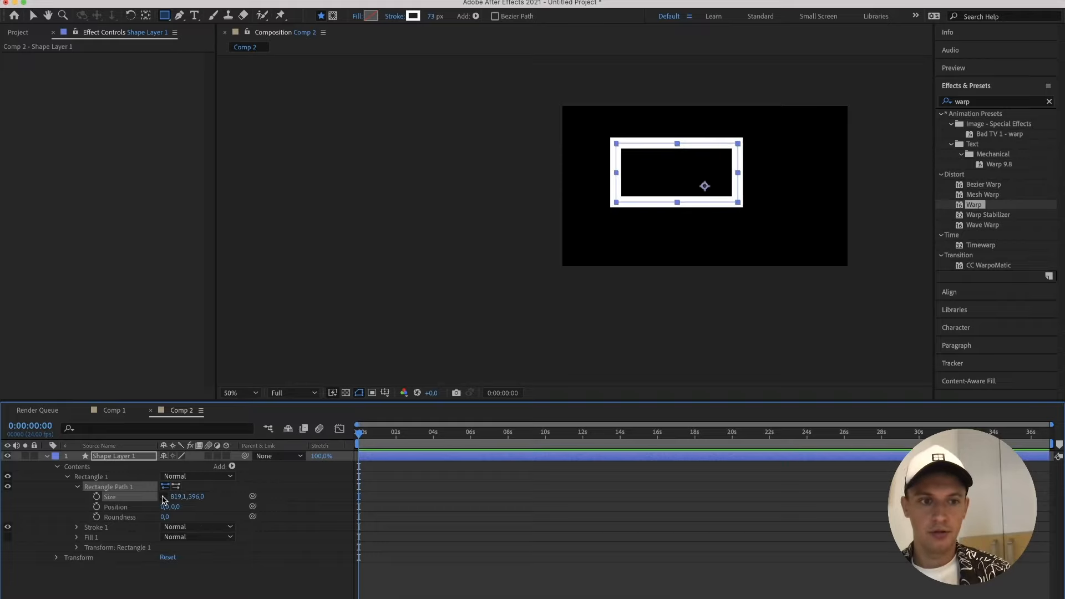
Switch to After Effects, set the Rectangle Path 1 height to 538, and convert the rectangle to a Bezier path.
{"action": "left_click_drag", "start_coordinate": [192, 499], "coordinate": [175, 412]}
{"action": "right_click", "coordinate": [113, 488]}
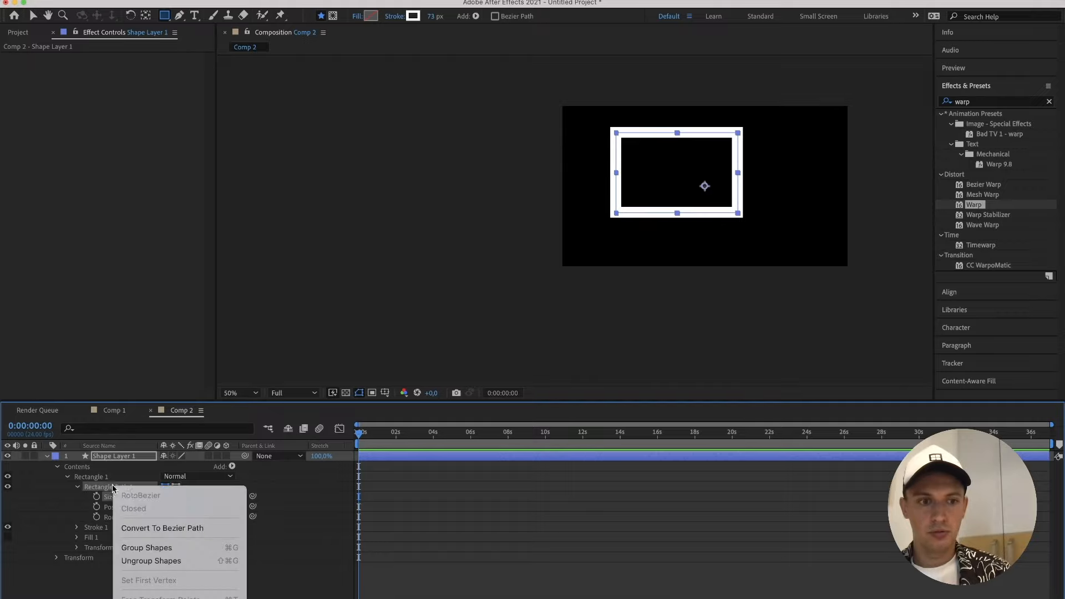
{"action": "left_click", "coordinate": [172, 528]}
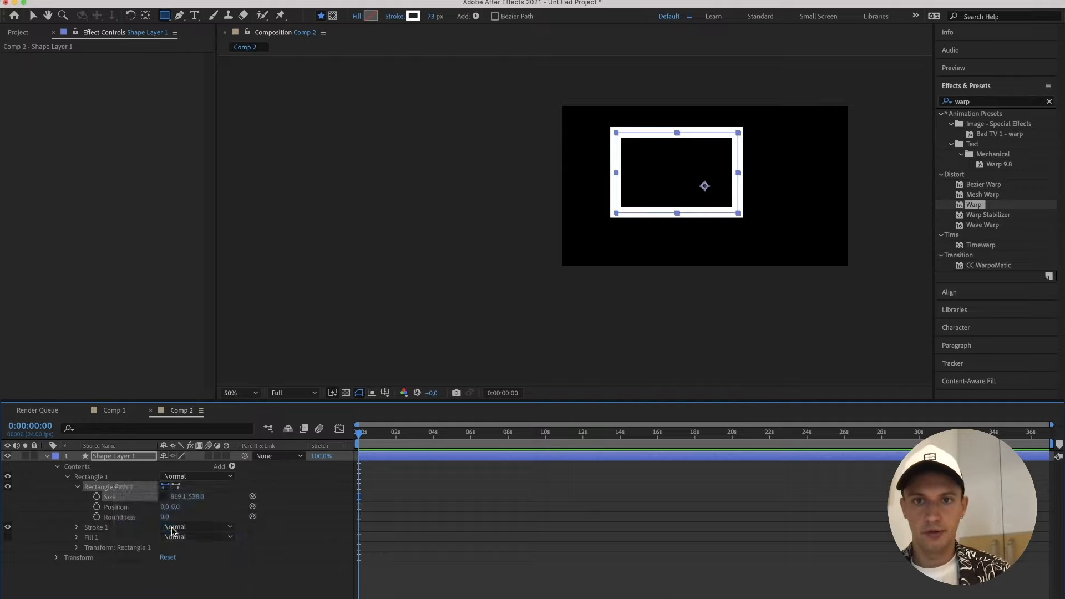
Reshape Shape Layer 1's path by moving its upper-left vertex slightly outward and its upper-right vertex inward with the Pen tool.
{"action": "left_click", "coordinate": [514, 499]}
{"action": "left_click", "coordinate": [497, 457]}
{"action": "left_click", "coordinate": [179, 15]}
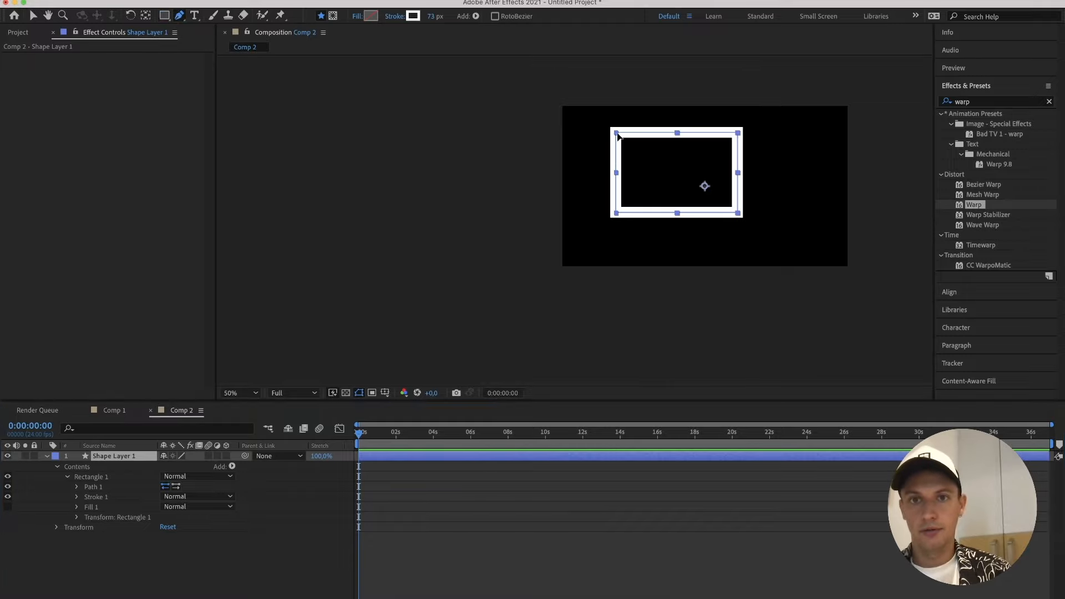
{"action": "mouse_move", "coordinate": [617, 135]}
{"action": "left_mouse_down"}
{"action": "mouse_move", "coordinate": [658, 142]}
{"action": "mouse_move", "coordinate": [614, 132]}
{"action": "left_mouse_up"}
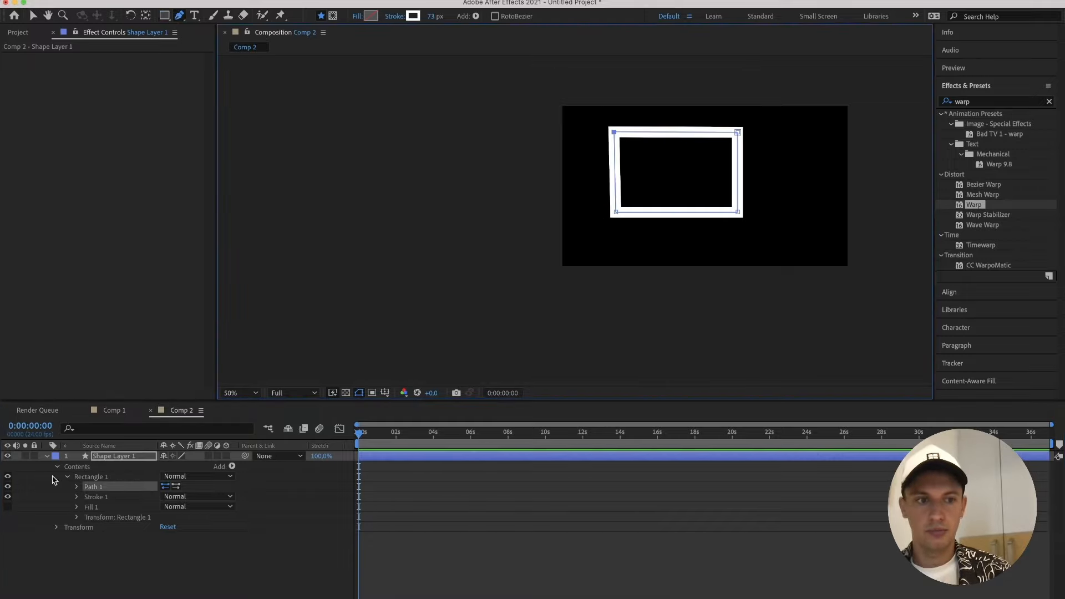
{"action": "left_click", "coordinate": [76, 487]}
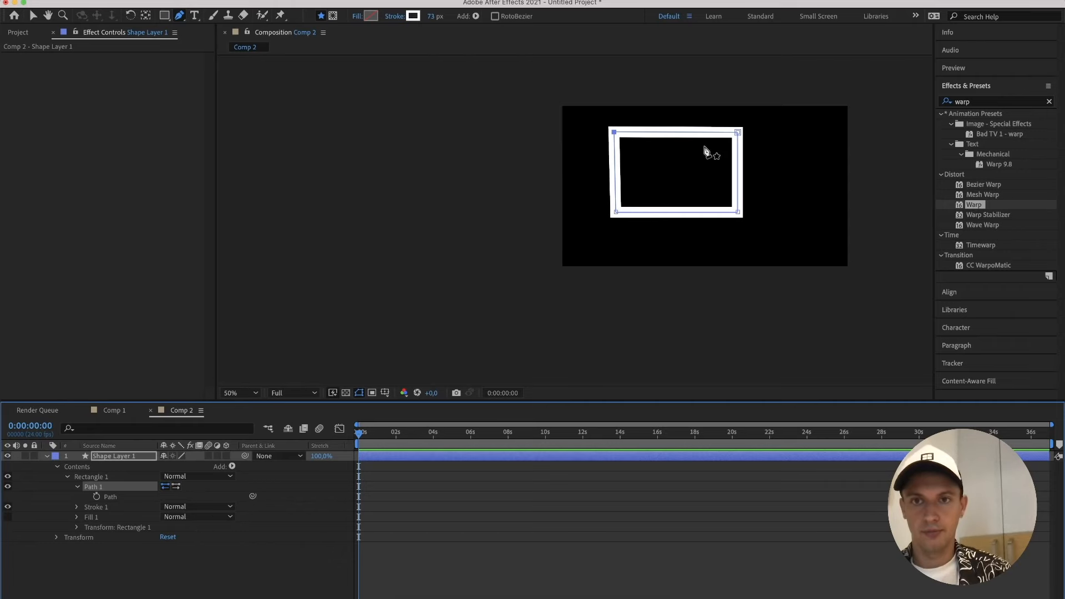
{"action": "left_click_drag", "start_coordinate": [738, 133], "coordinate": [706, 159]}
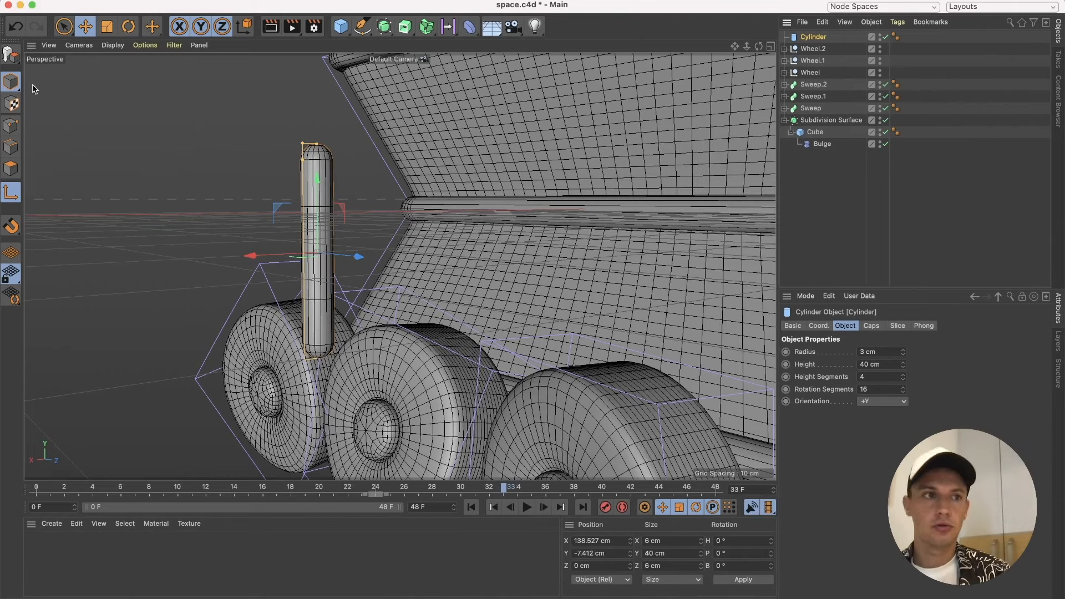
Back in Cinema 4D, make the 40 cm tall cylinder editable and move its axis to the cylinder's top end.
{"action": "left_click", "coordinate": [8, 54]}
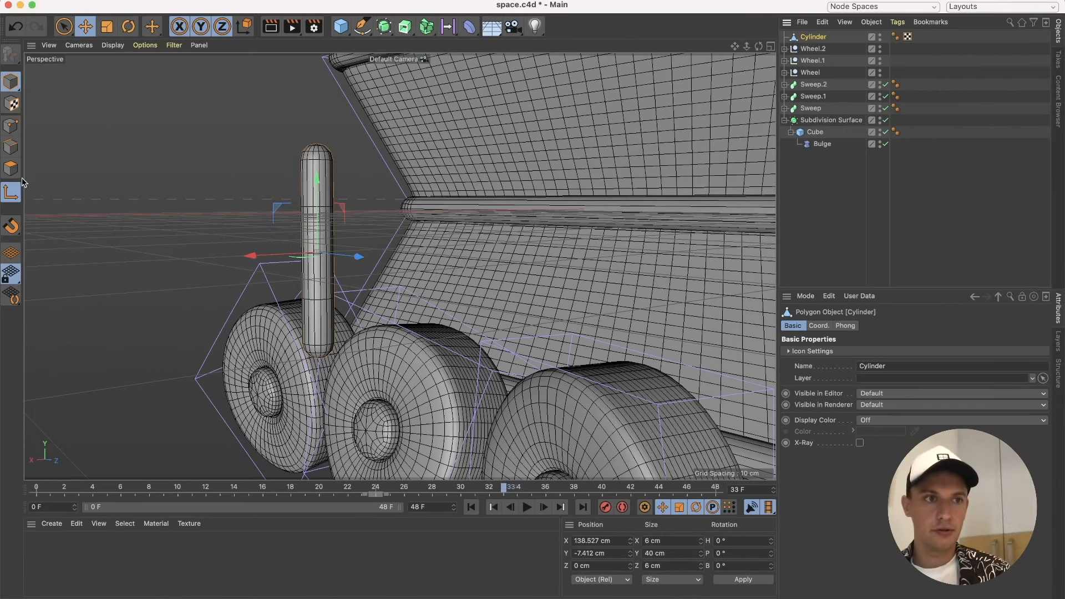
{"action": "left_click_drag", "start_coordinate": [315, 194], "coordinate": [314, 91]}
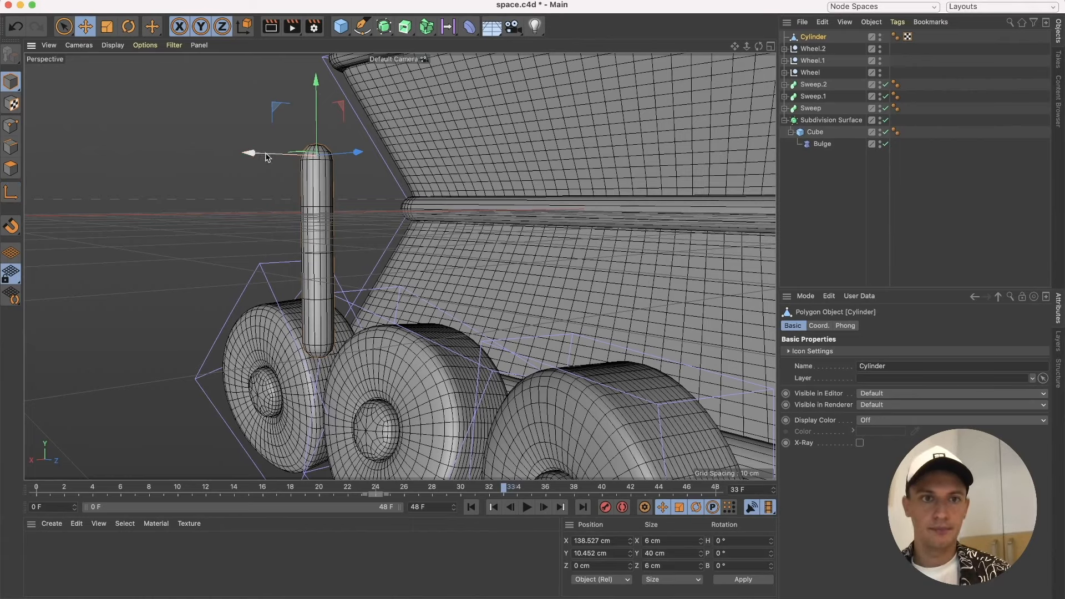
Move the cylinder towards the cart to X about 65 cm and rotate its bank to about -54°.
{"action": "left_click_drag", "start_coordinate": [265, 157], "coordinate": [535, 161]}
{"action": "mouse_move", "coordinate": [550, 236]}
{"action": "left_mouse_down", "text": "alt"}
{"action": "mouse_move", "coordinate": [599, 238]}
{"action": "mouse_move", "coordinate": [631, 269]}
{"action": "mouse_move", "coordinate": [555, 255]}
{"action": "left_mouse_up", "text": "alt"}
{"action": "left_click", "coordinate": [127, 25]}
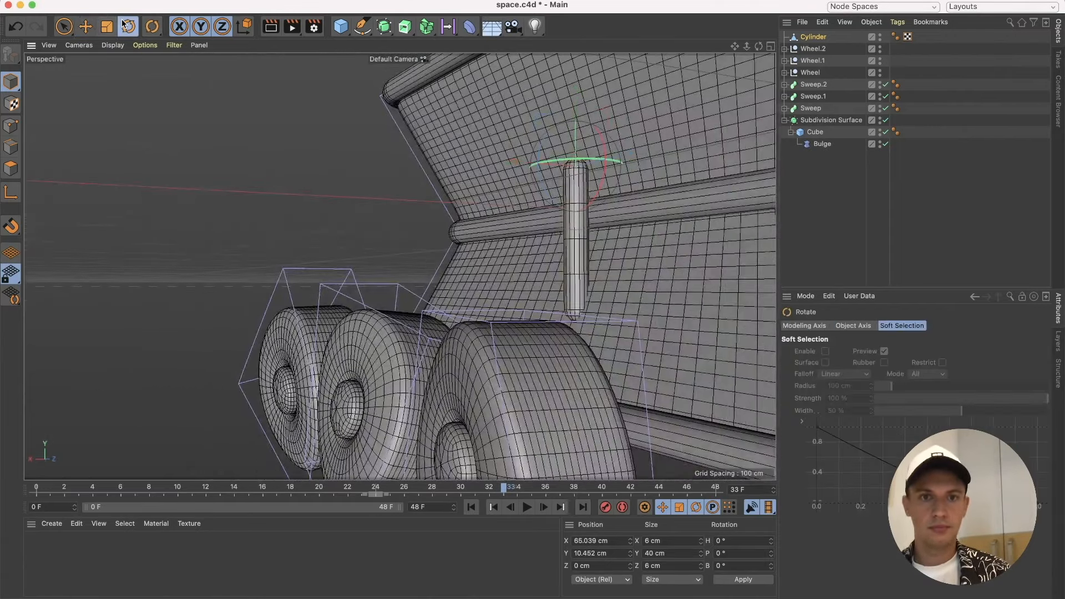
{"action": "left_click_drag", "start_coordinate": [540, 169], "coordinate": [507, 75]}
{"action": "left_click_drag", "start_coordinate": [520, 289], "coordinate": [250, 123], "text": "alt"}
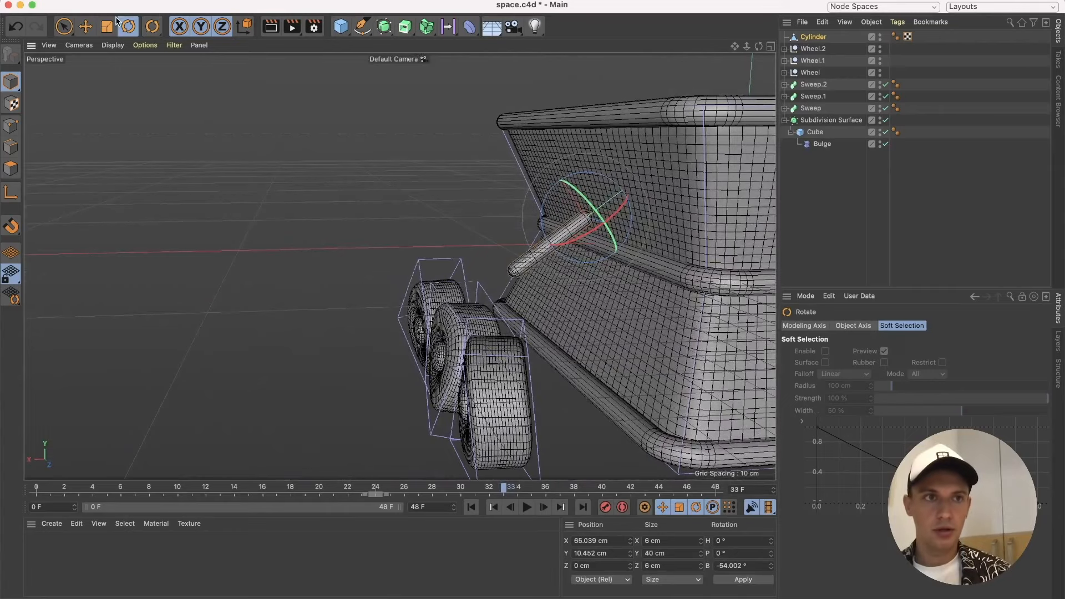
Switch to world coordinates and lower the cylinder to Y about -23.4 cm, between the cart body and the wheels.
{"action": "left_click", "coordinate": [85, 26]}
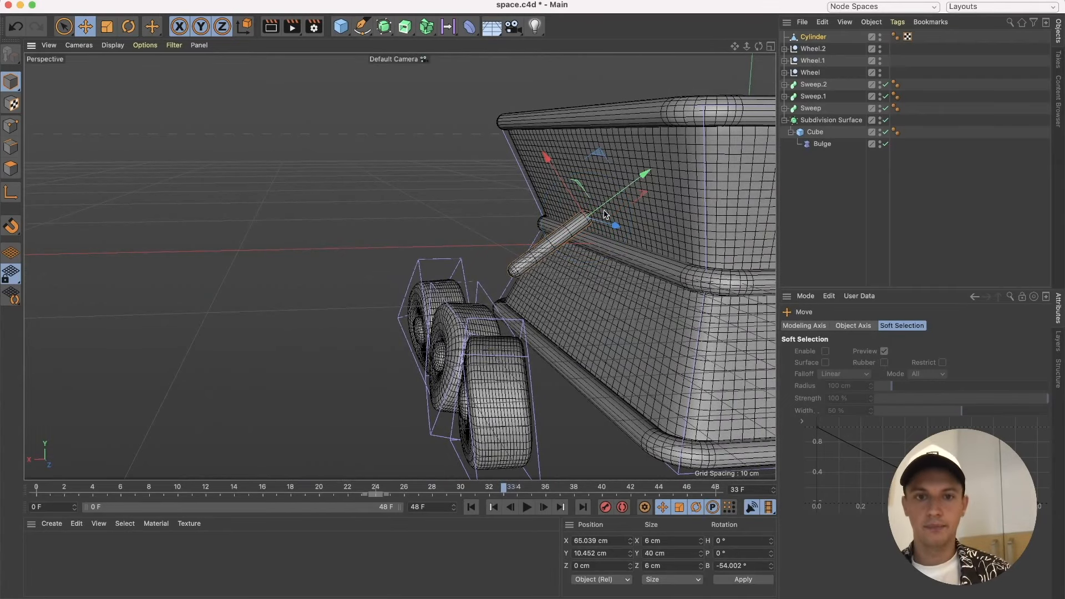
{"action": "left_click_drag", "start_coordinate": [548, 268], "coordinate": [754, 259], "text": "alt"}
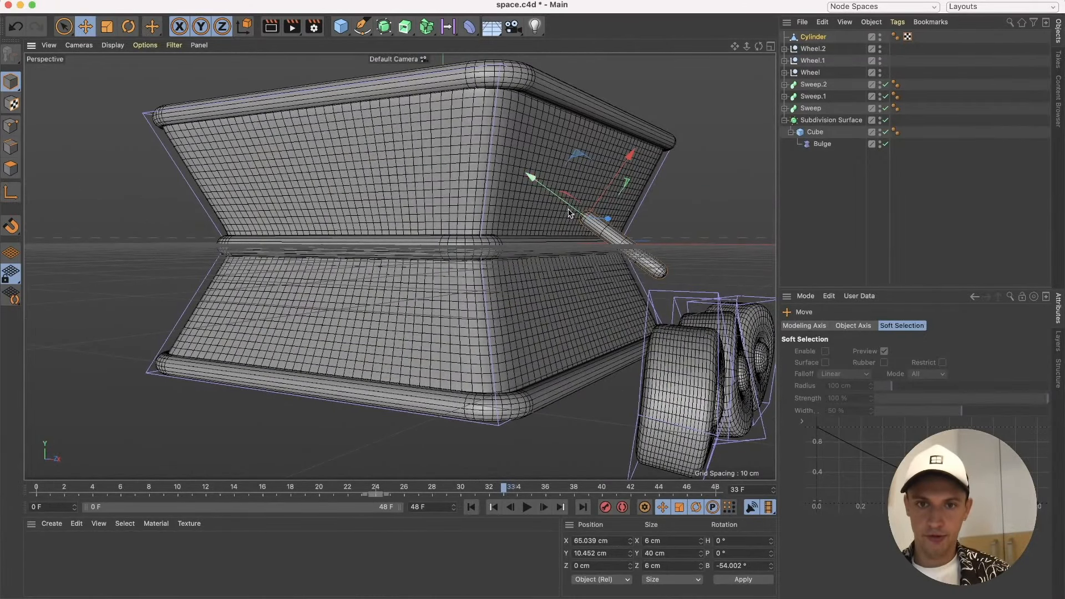
{"action": "left_click_drag", "start_coordinate": [604, 219], "coordinate": [637, 207], "text": "alt"}
{"action": "key", "text": "super+z"}
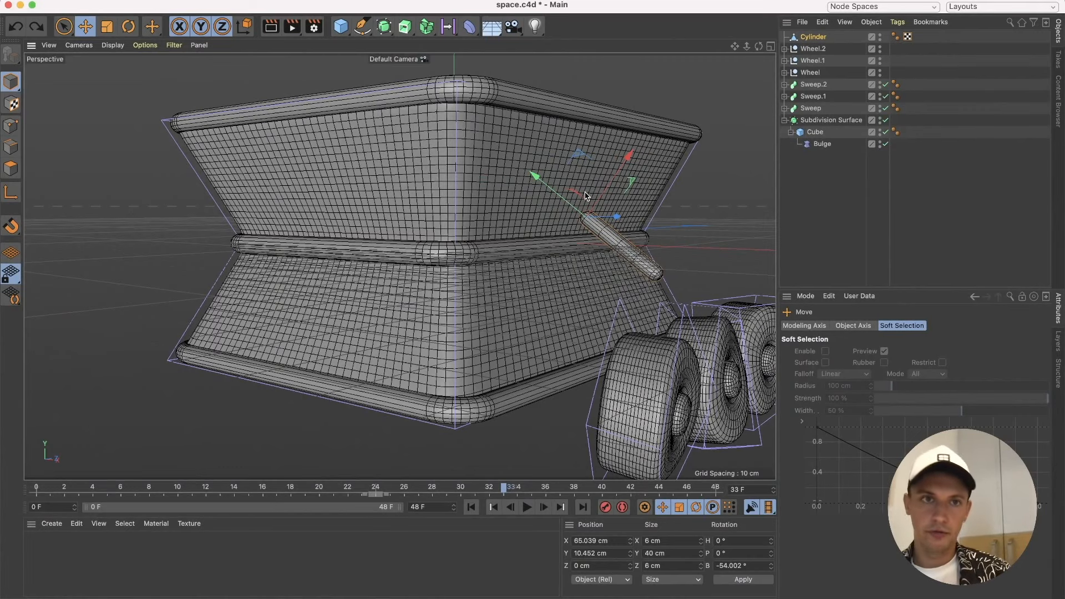
{"action": "left_click", "coordinate": [247, 28]}
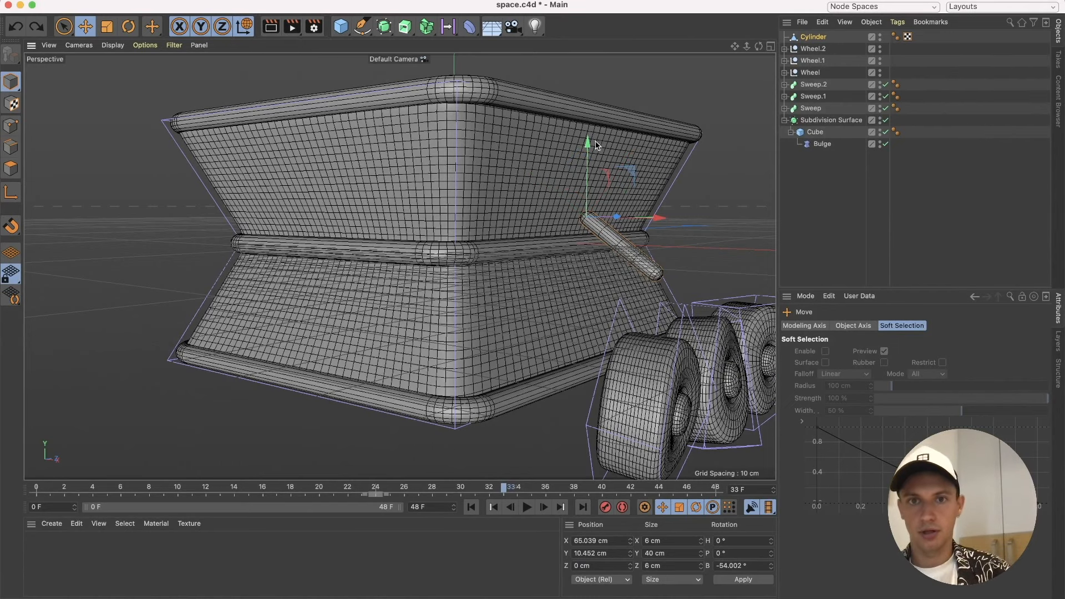
{"action": "left_click_drag", "start_coordinate": [599, 151], "coordinate": [483, 312]}
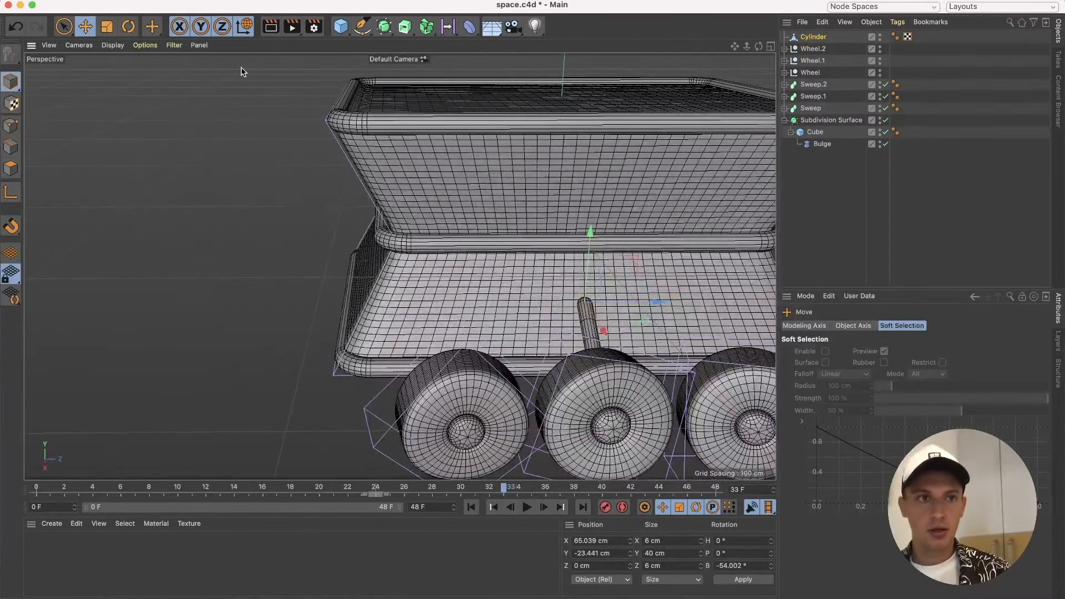
Duplicate the cylinder strut by rotating a copy about its top end towards the front wheel, to H about -50°, P -29°, B -68°.
{"action": "left_click", "coordinate": [128, 26]}
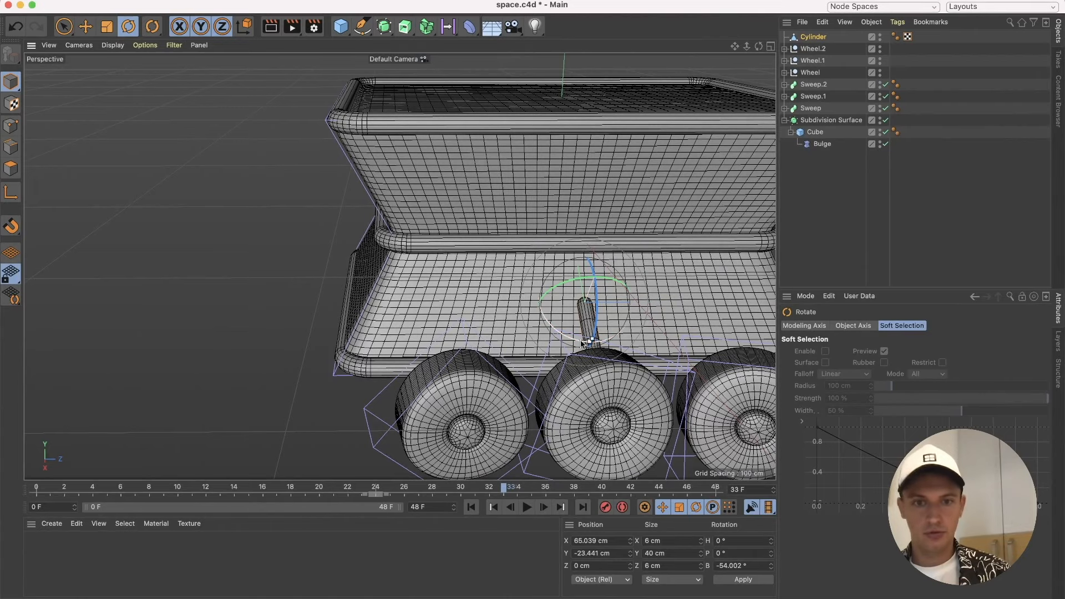
{"action": "left_click_drag", "start_coordinate": [580, 344], "coordinate": [497, 335]}
{"action": "scroll", "coordinate": [601, 353], "scroll_direction": "up", "scroll_amount": 4}
{"action": "mouse_move", "coordinate": [600, 353]}
{"action": "left_mouse_down", "text": "alt"}
{"action": "mouse_move", "coordinate": [444, 355]}
{"action": "mouse_move", "coordinate": [592, 345]}
{"action": "left_mouse_up", "text": "alt"}
{"action": "scroll", "coordinate": [592, 344], "scroll_direction": "down", "scroll_amount": 4}
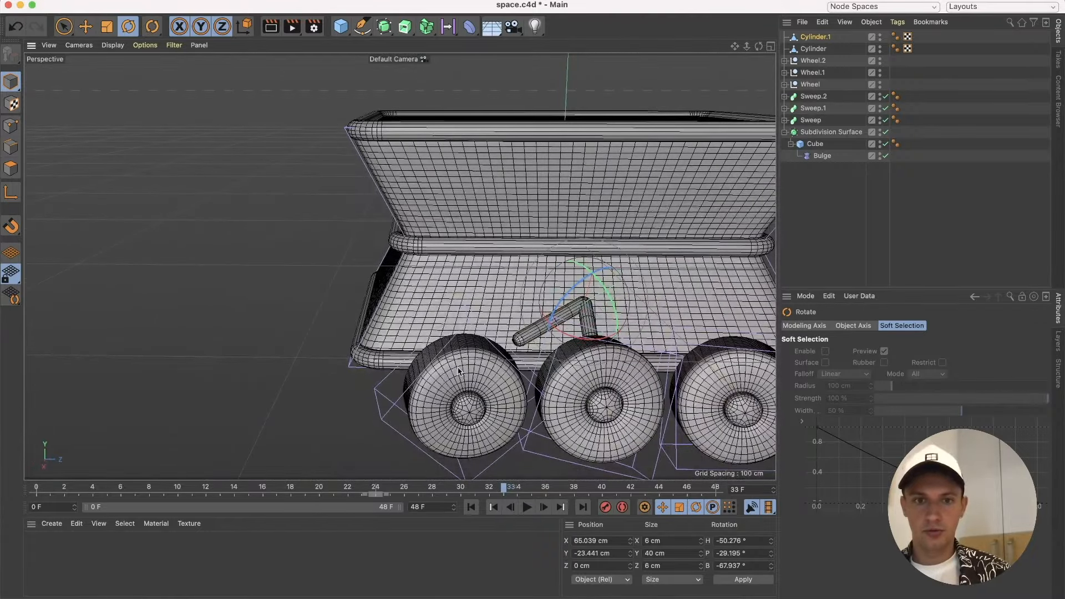
Lengthen the copied strut Cylinder.1 by raising its Y scale to 1.54.
{"action": "left_click", "coordinate": [809, 37]}
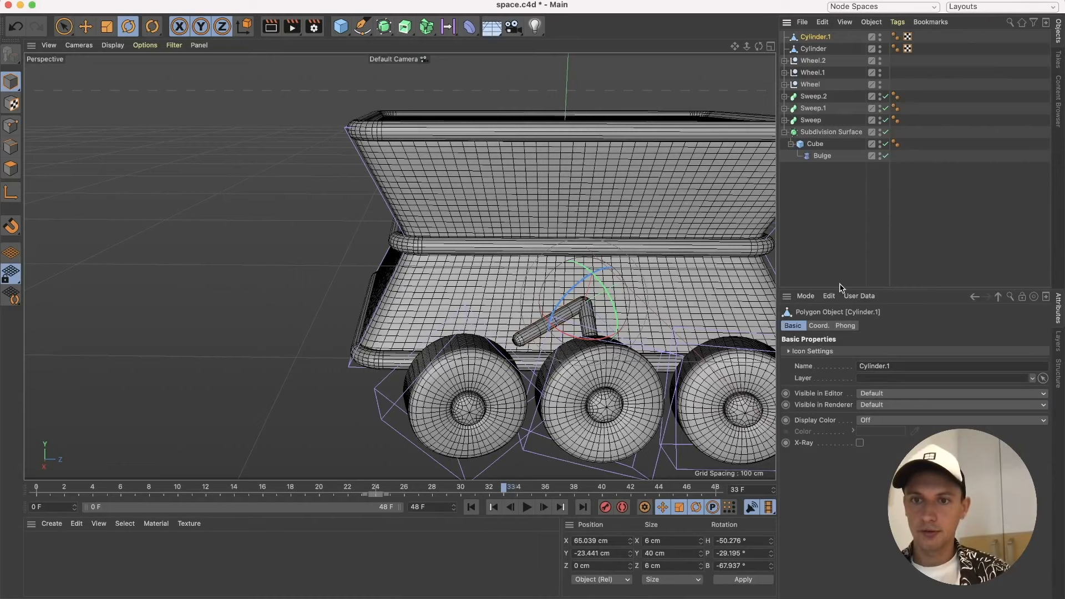
{"action": "left_click", "coordinate": [817, 326]}
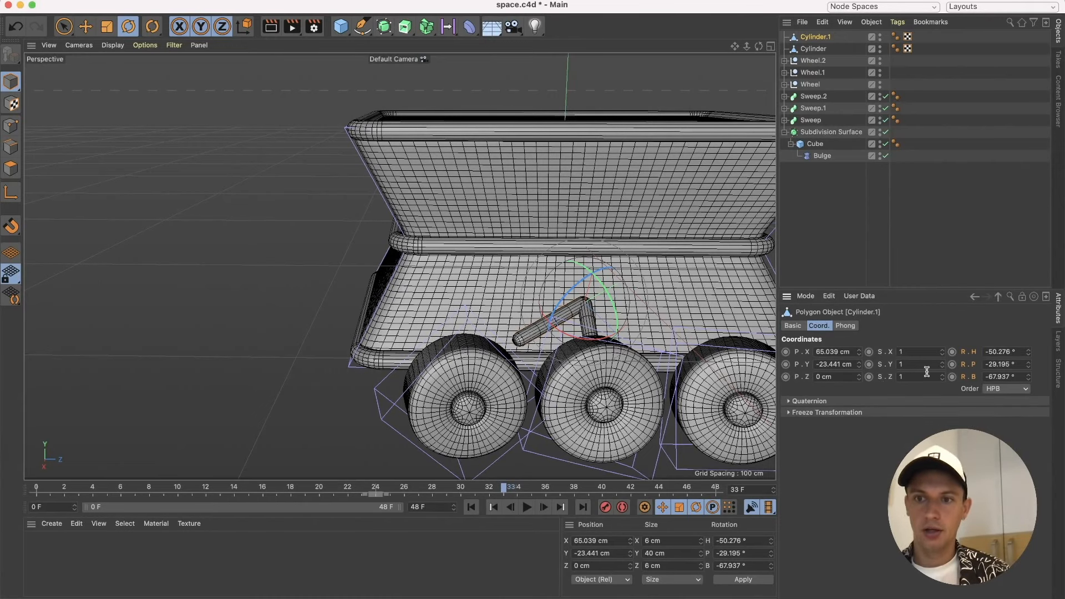
{"action": "mouse_move", "coordinate": [941, 354]}
{"action": "left_mouse_down"}
{"action": "mouse_move", "coordinate": [941, 339]}
{"action": "mouse_move", "coordinate": [942, 383]}
{"action": "mouse_move", "coordinate": [942, 366]}
{"action": "left_mouse_up"}
{"action": "key", "text": "super+z"}
{"action": "left_click_drag", "start_coordinate": [584, 348], "coordinate": [499, 340], "text": "alt"}
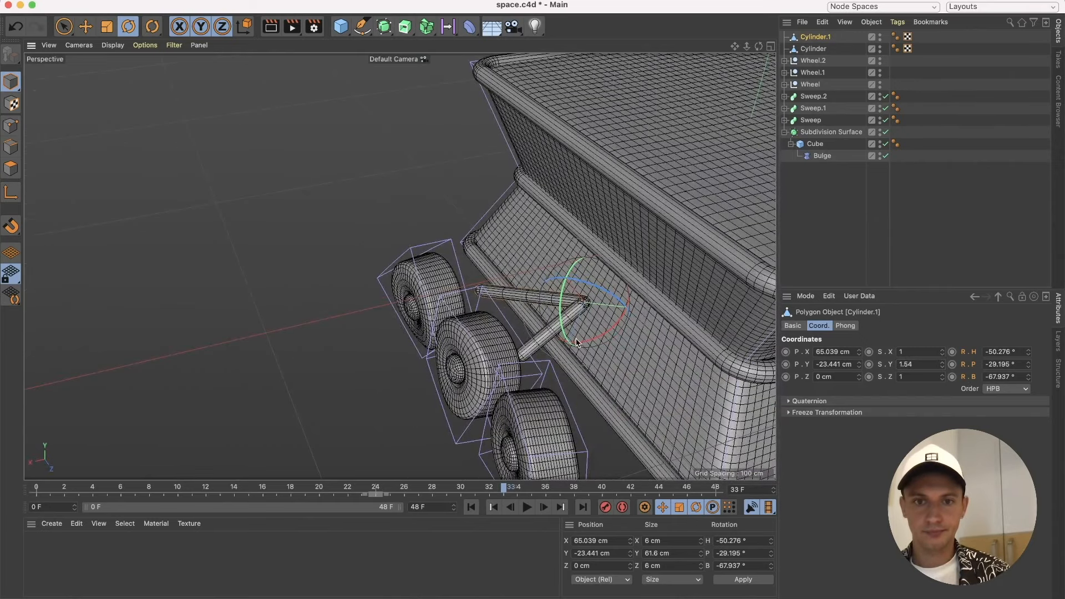
Rotate Cylinder.1 towards its wheel, switching to world coordinates, to about H -55.5°, P -10.8°, B -71.6°.
{"action": "left_click_drag", "start_coordinate": [591, 340], "coordinate": [671, 296]}
{"action": "left_click_drag", "start_coordinate": [644, 344], "coordinate": [524, 367], "text": "alt"}
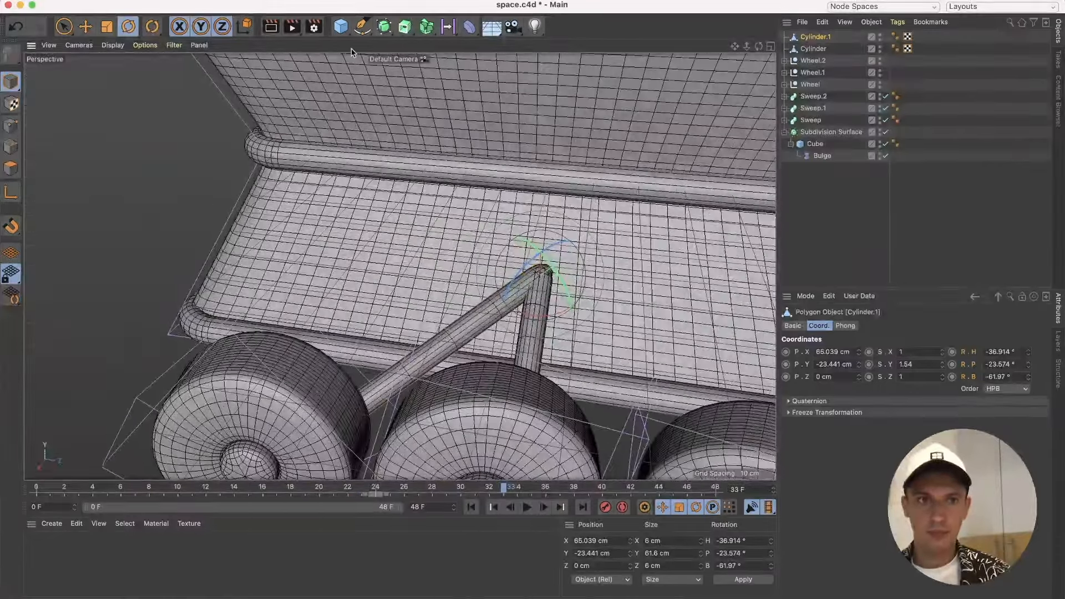
{"action": "left_click", "coordinate": [244, 27]}
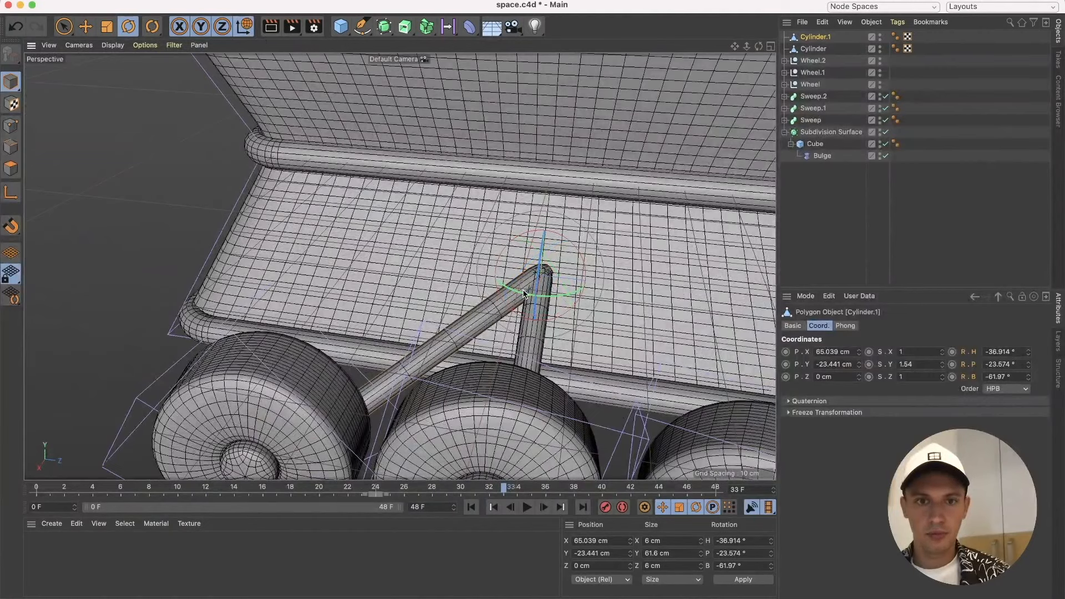
{"action": "left_click_drag", "start_coordinate": [524, 293], "coordinate": [577, 281]}
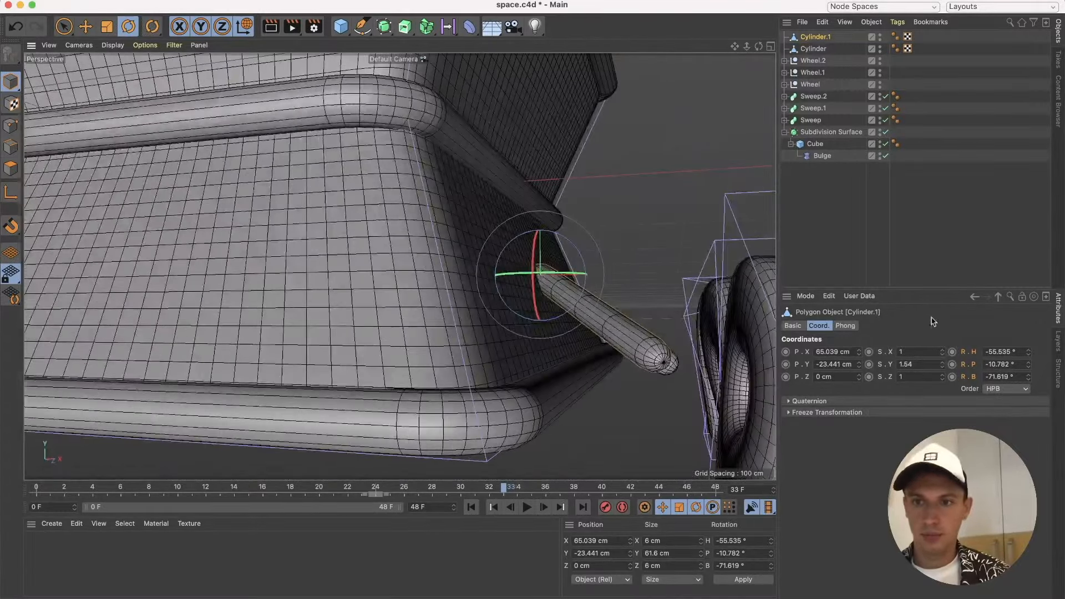
Raise Cylinder.1's Y scale to 1.93 and turn its heading to about -44° so its end meets the wheel.
{"action": "left_click_drag", "start_coordinate": [945, 364], "coordinate": [944, 355]}
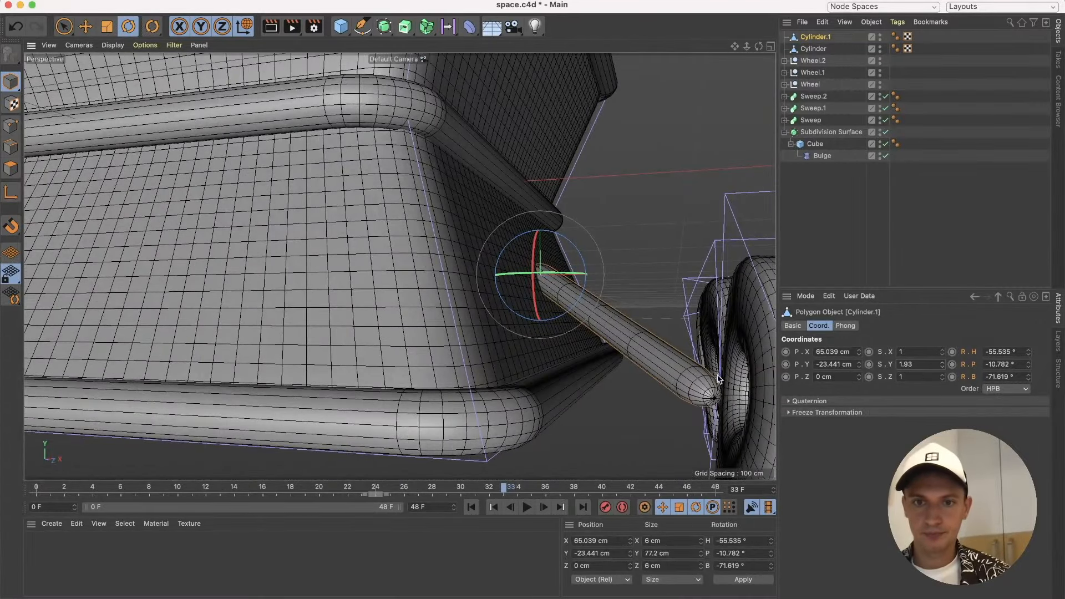
{"action": "left_click_drag", "start_coordinate": [716, 381], "coordinate": [437, 432], "text": "alt"}
{"action": "scroll", "coordinate": [607, 409], "scroll_direction": "down", "scroll_amount": 3}
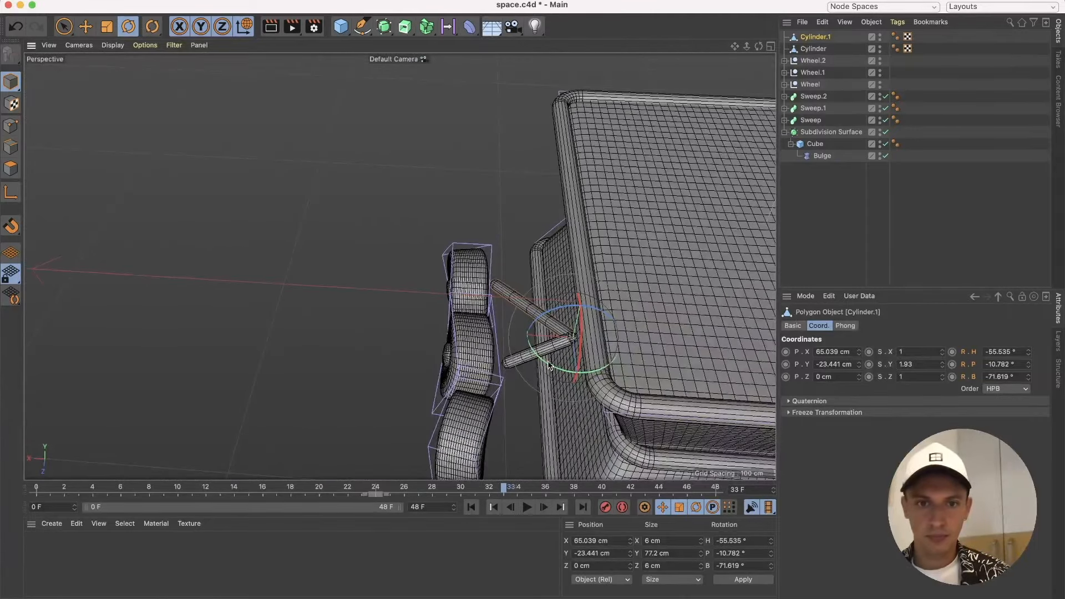
{"action": "left_click_drag", "start_coordinate": [547, 366], "coordinate": [460, 366]}
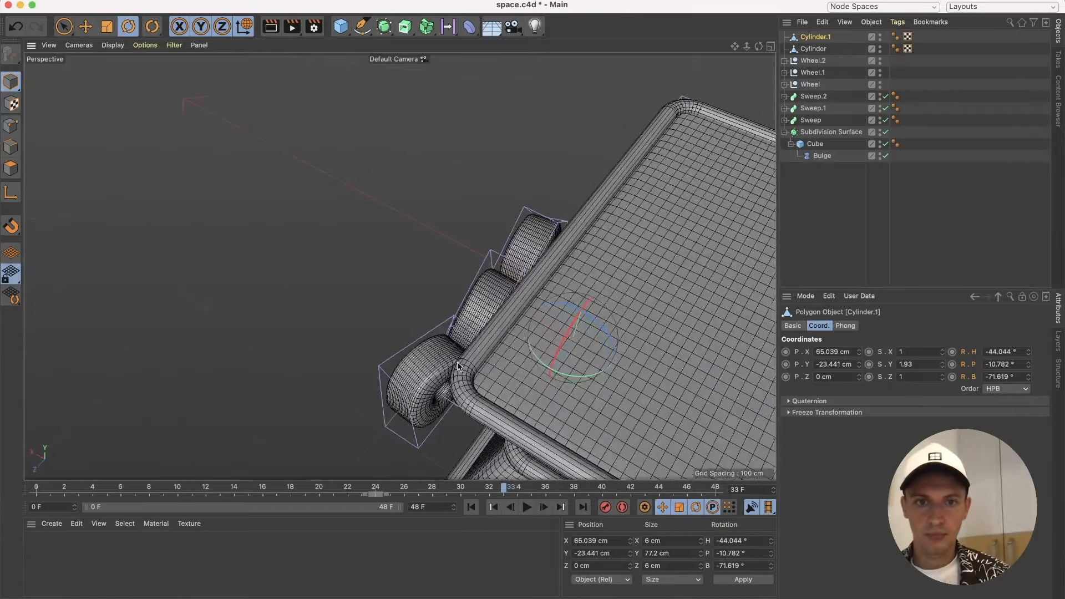
Duplicate Cylinder.1 by rotating a copy to a heading of about 54°, pointing at the wheel on the opposite side.
{"action": "left_click", "coordinate": [500, 270]}
{"action": "scroll", "coordinate": [460, 247], "scroll_direction": "up", "scroll_amount": 5}
{"action": "left_click_drag", "start_coordinate": [626, 294], "coordinate": [501, 411], "text": "alt"}
{"action": "scroll", "coordinate": [498, 366], "scroll_direction": "down", "scroll_amount": 3}
{"action": "scroll", "coordinate": [498, 366], "scroll_direction": "down", "scroll_amount": 3}
{"action": "scroll", "coordinate": [499, 409], "scroll_direction": "up", "scroll_amount": 6}
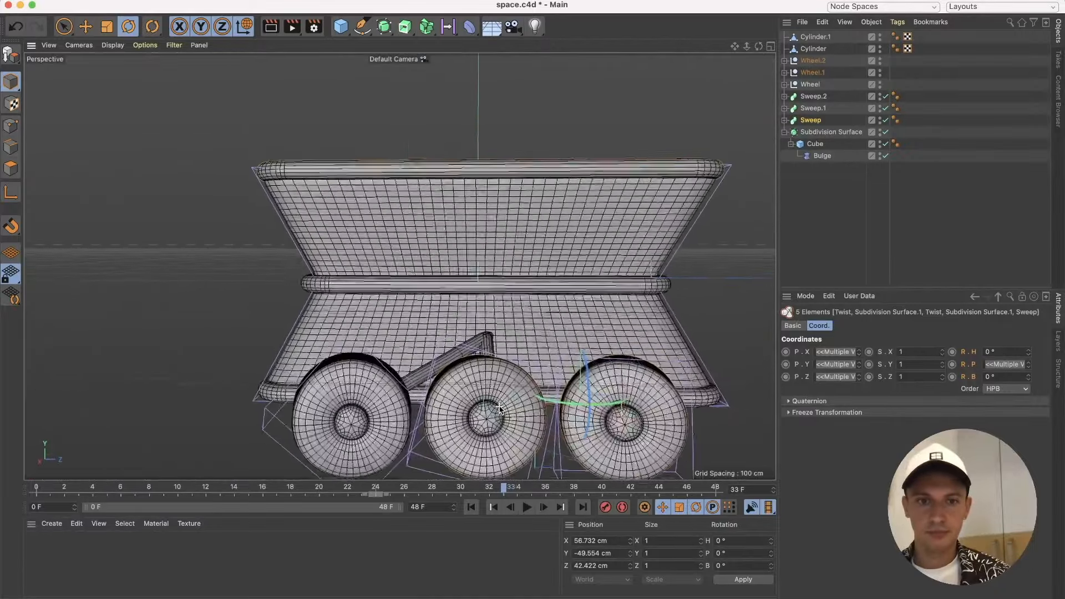
{"action": "scroll", "coordinate": [500, 408], "scroll_direction": "down", "scroll_amount": 1}
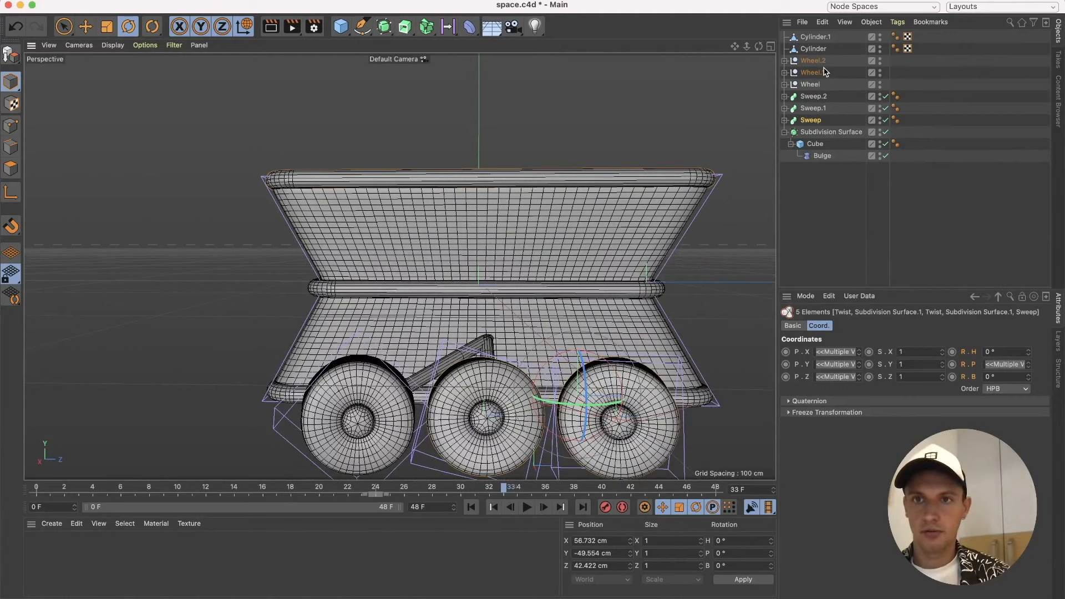
{"action": "left_click", "coordinate": [814, 39]}
{"action": "left_click_drag", "start_coordinate": [506, 348], "coordinate": [470, 355], "text": "ctrl"}
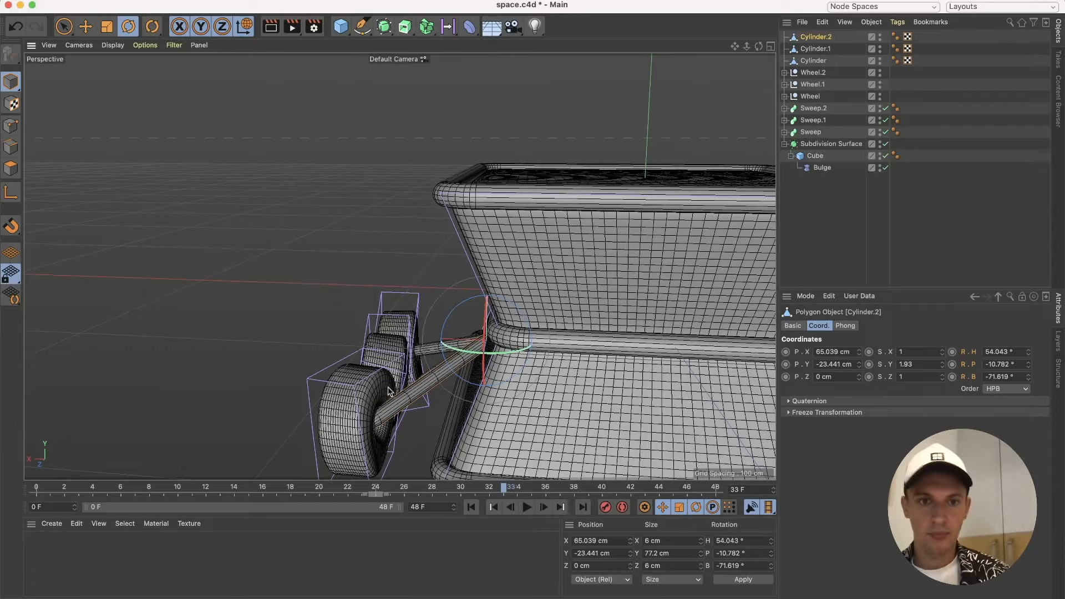
{"action": "mouse_move", "coordinate": [388, 391]}
{"action": "left_mouse_down", "text": "alt"}
{"action": "mouse_move", "coordinate": [486, 341]}
{"action": "mouse_move", "coordinate": [380, 391]}
{"action": "mouse_move", "coordinate": [333, 358]}
{"action": "mouse_move", "coordinate": [385, 397]}
{"action": "left_mouse_up", "text": "alt"}
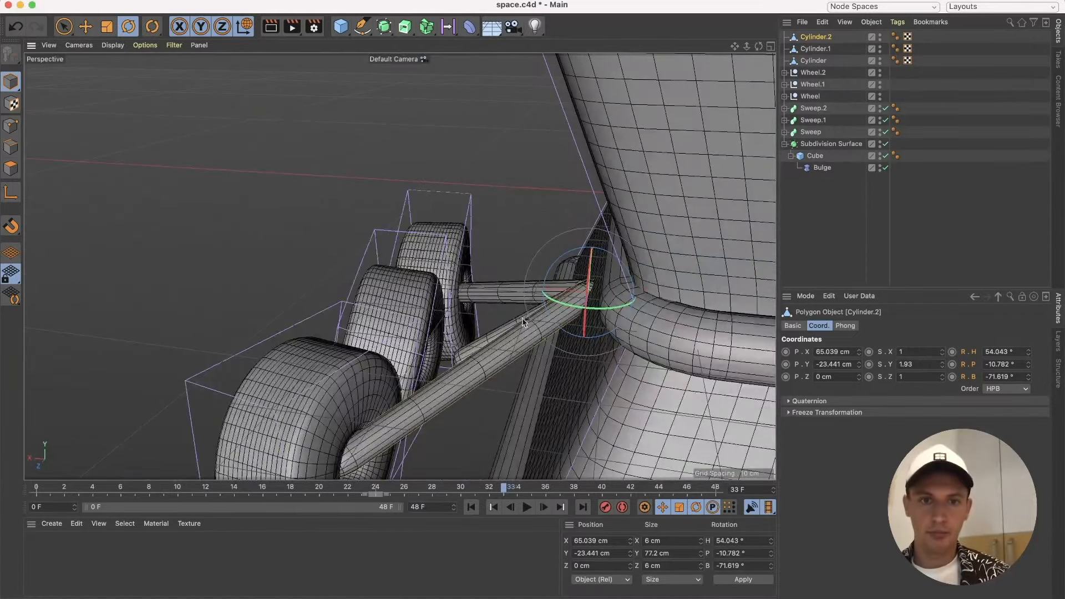
Select all three cylinder struts and raise them together to Y about -17.4 cm.
{"action": "left_click_drag", "start_coordinate": [456, 336], "coordinate": [638, 309], "text": "alt"}
{"action": "scroll", "coordinate": [638, 310], "scroll_direction": "down", "scroll_amount": 5}
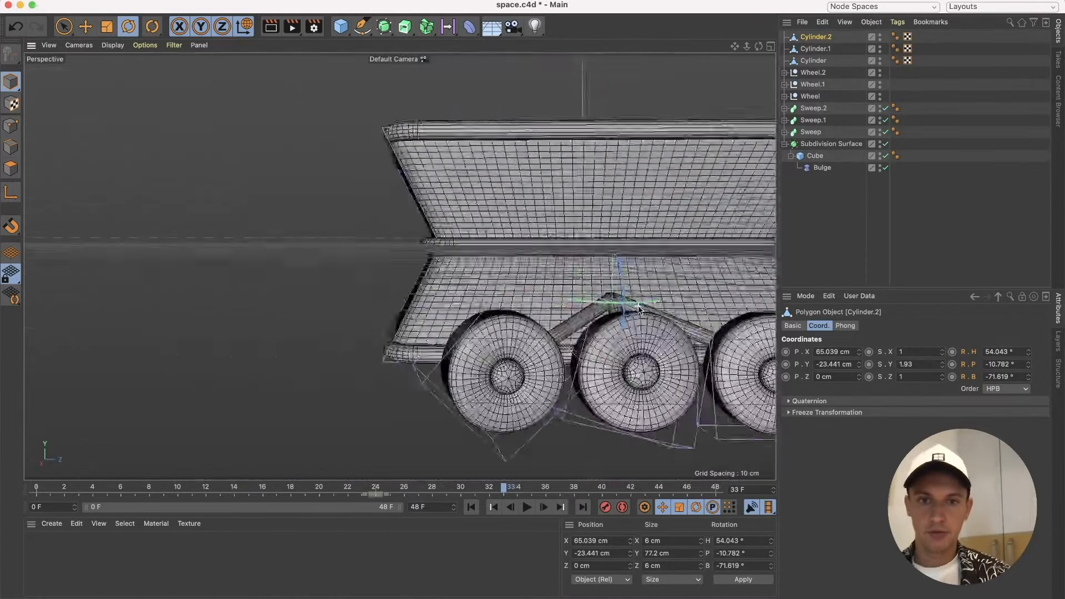
{"action": "middle_click_drag", "start_coordinate": [638, 309], "coordinate": [549, 330], "text": "alt"}
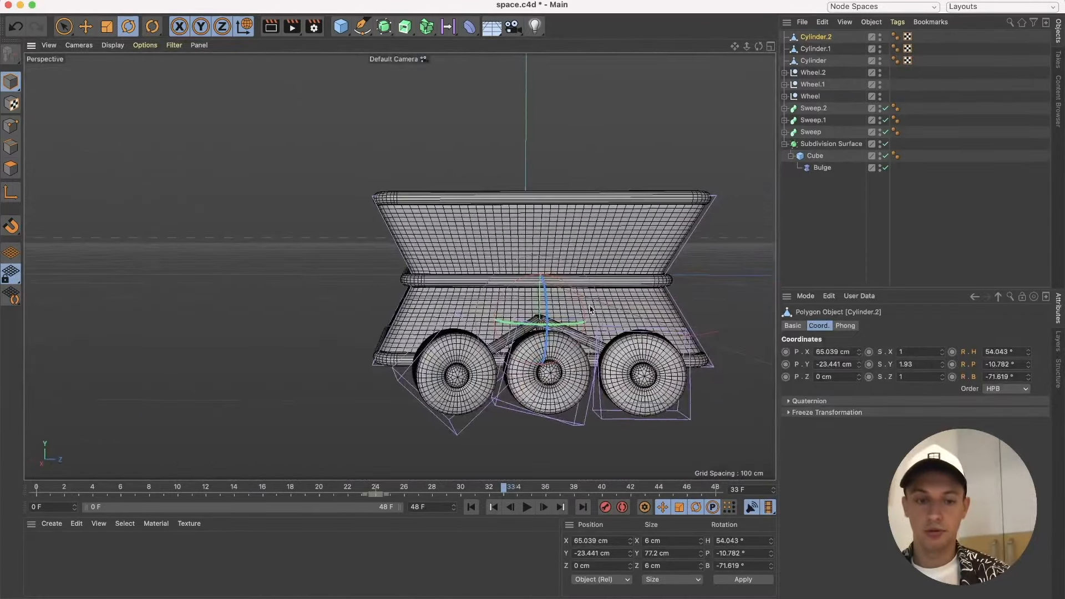
{"action": "scroll", "coordinate": [577, 312], "scroll_direction": "up", "scroll_amount": 3}
{"action": "scroll", "coordinate": [577, 312], "scroll_direction": "down", "scroll_amount": 3}
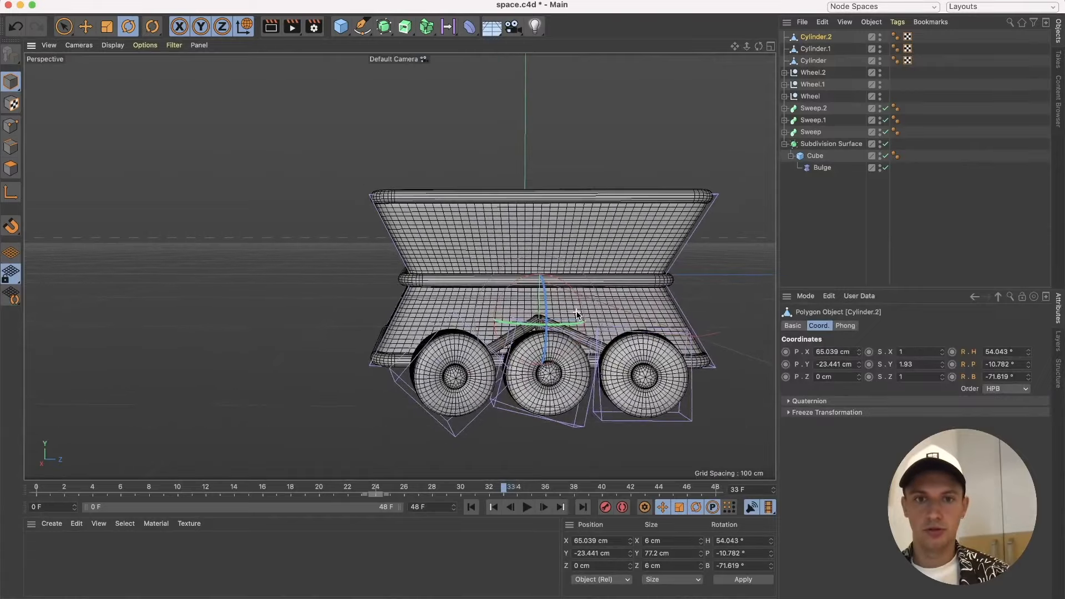
{"action": "scroll", "coordinate": [621, 329], "scroll_direction": "up", "scroll_amount": 6}
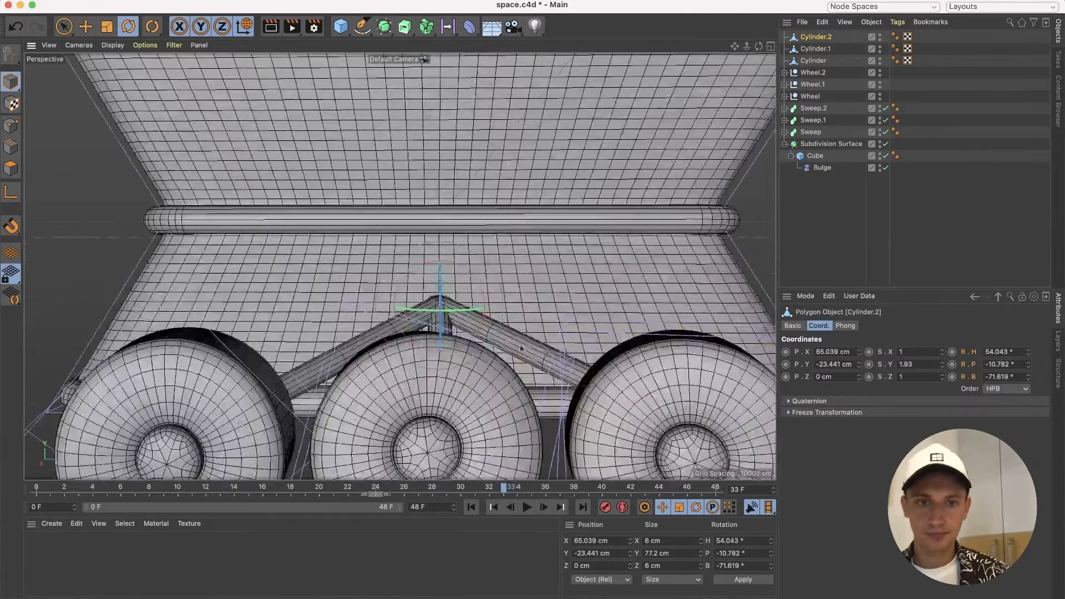
{"action": "left_click", "coordinate": [803, 59], "text": "shift"}
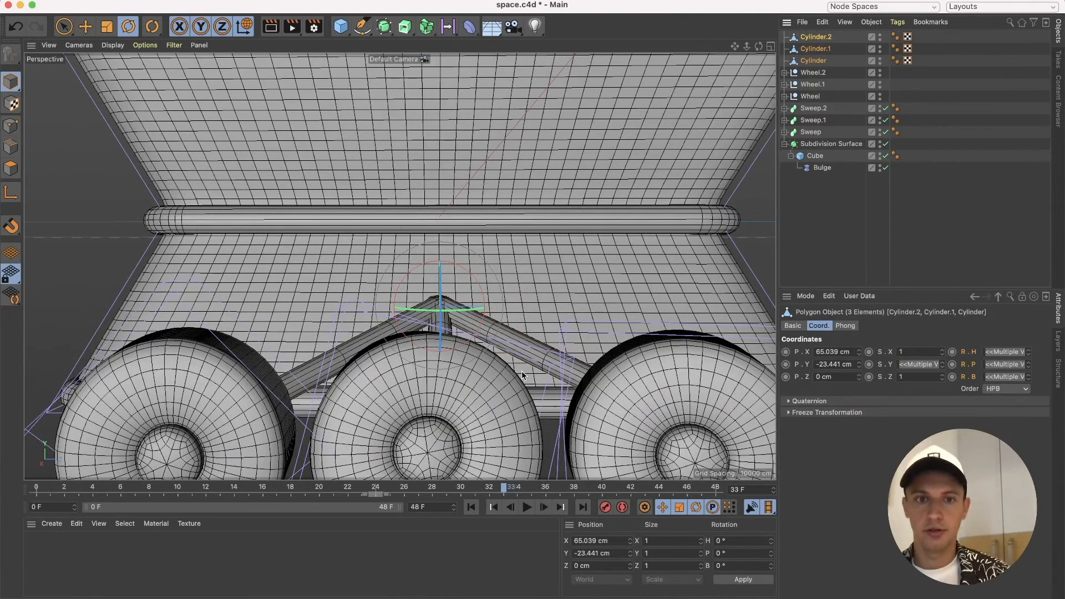
{"action": "left_click", "coordinate": [86, 26]}
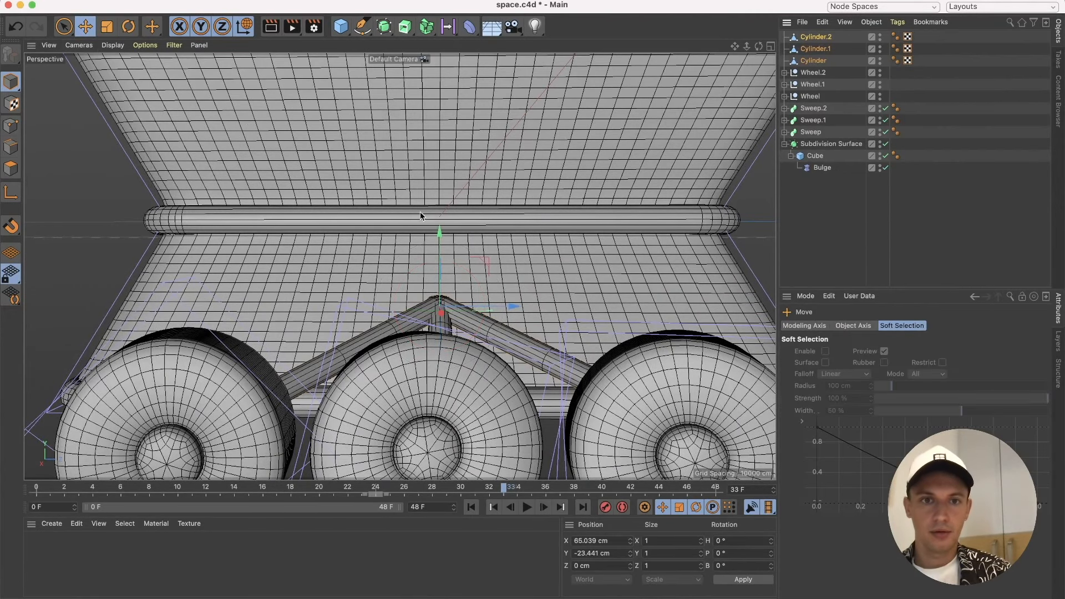
{"action": "left_click_drag", "start_coordinate": [440, 235], "coordinate": [431, 211]}
{"action": "left_click_drag", "start_coordinate": [431, 212], "coordinate": [314, 353]}
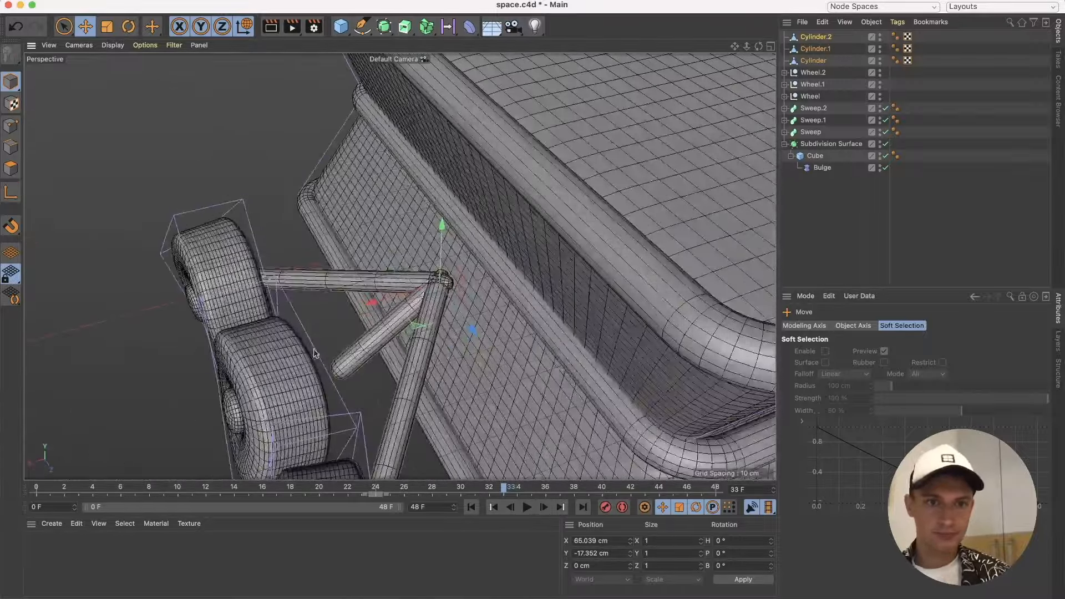
{"action": "left_click", "coordinate": [832, 185]}
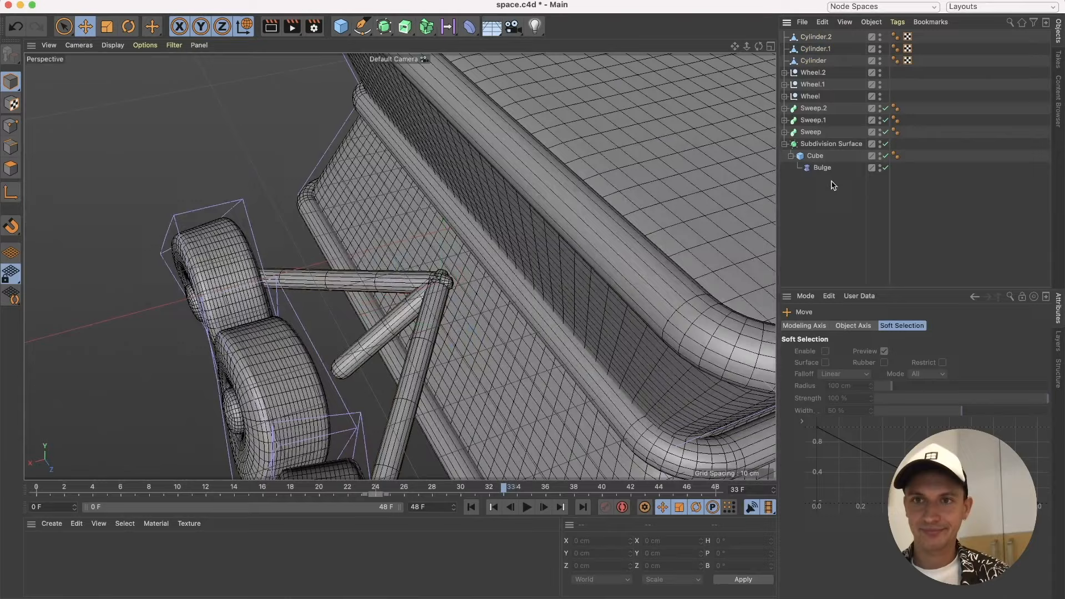
Rotate Cylinder.2 down onto its wheel, to about H 54.6°, P -5.7°, B -68°.
{"action": "left_click", "coordinate": [819, 37]}
{"action": "left_click_drag", "start_coordinate": [459, 314], "coordinate": [383, 280], "text": "alt"}
{"action": "left_click", "coordinate": [132, 27]}
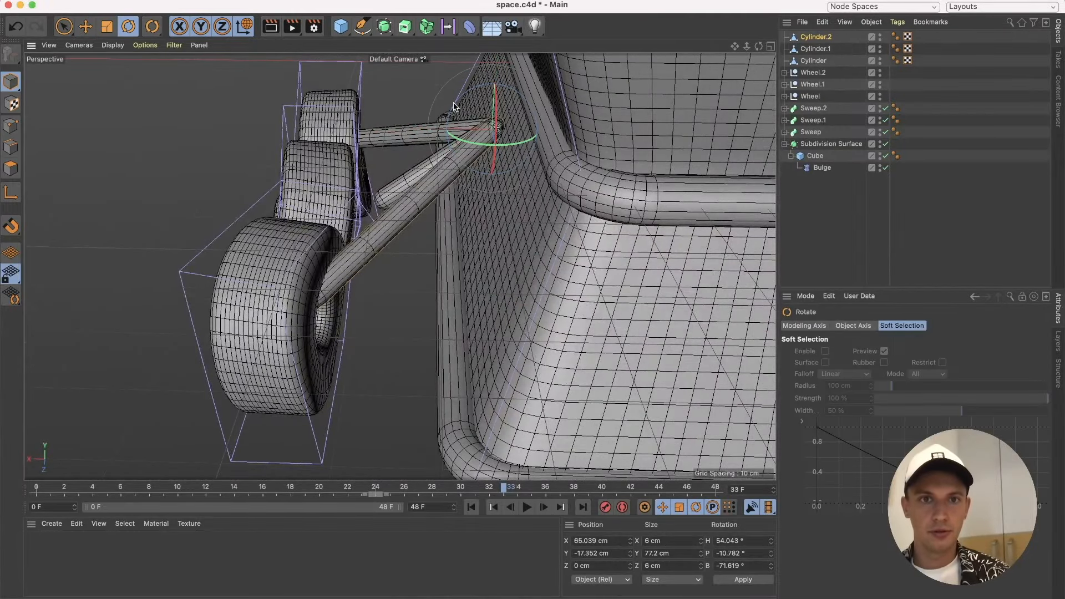
{"action": "left_click_drag", "start_coordinate": [458, 103], "coordinate": [454, 106]}
{"action": "left_click_drag", "start_coordinate": [367, 169], "coordinate": [653, 157], "text": "alt"}
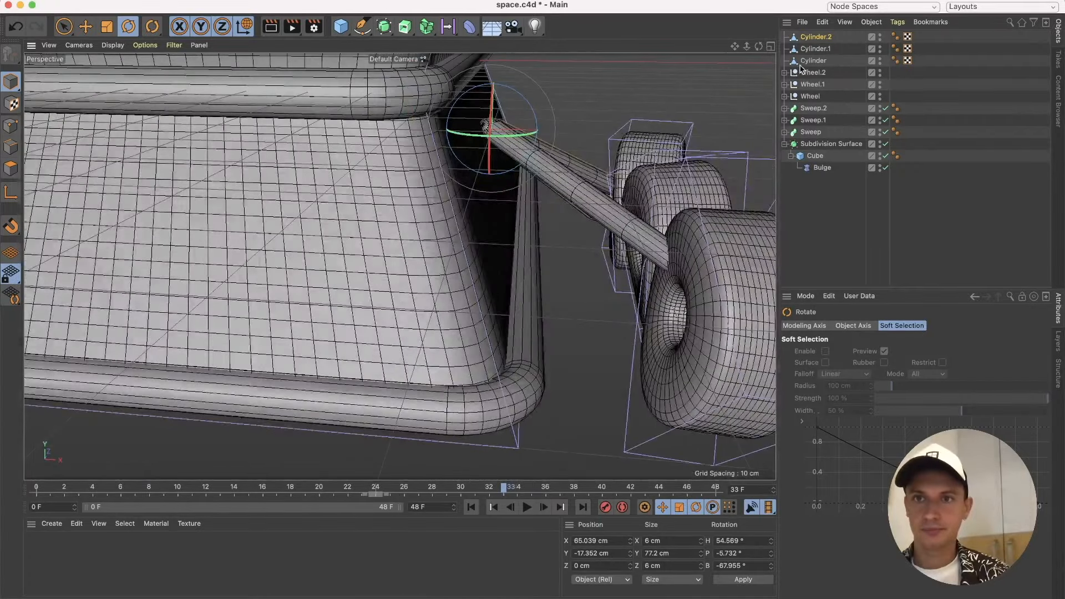
Rotate Cylinder.1 down onto its wheel, to about H -42.1°, P -17.9°, B -63.8°.
{"action": "left_click", "coordinate": [813, 49]}
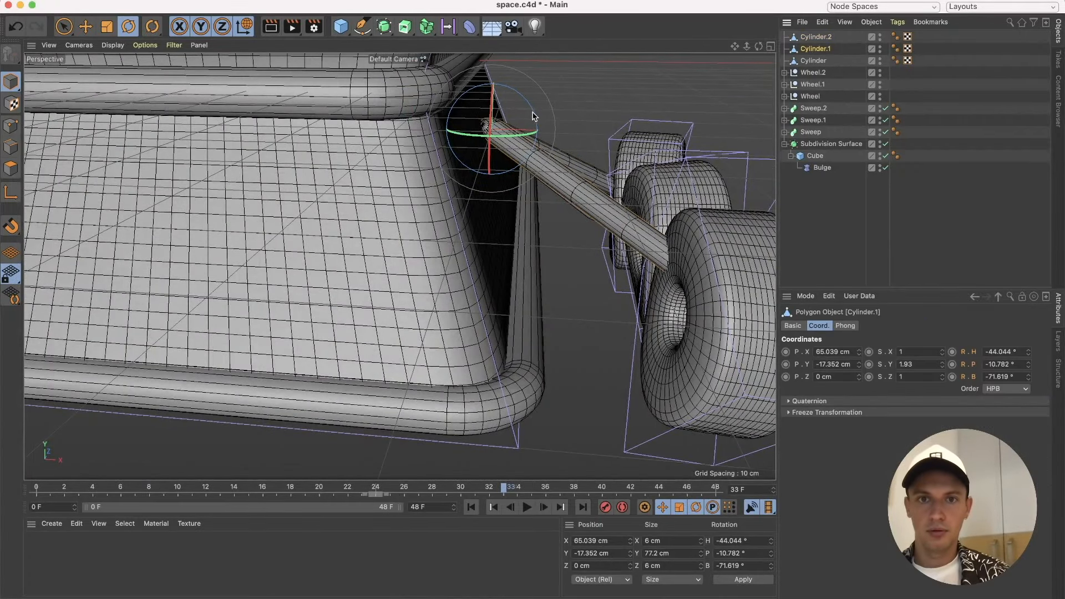
{"action": "left_click_drag", "start_coordinate": [534, 115], "coordinate": [540, 156]}
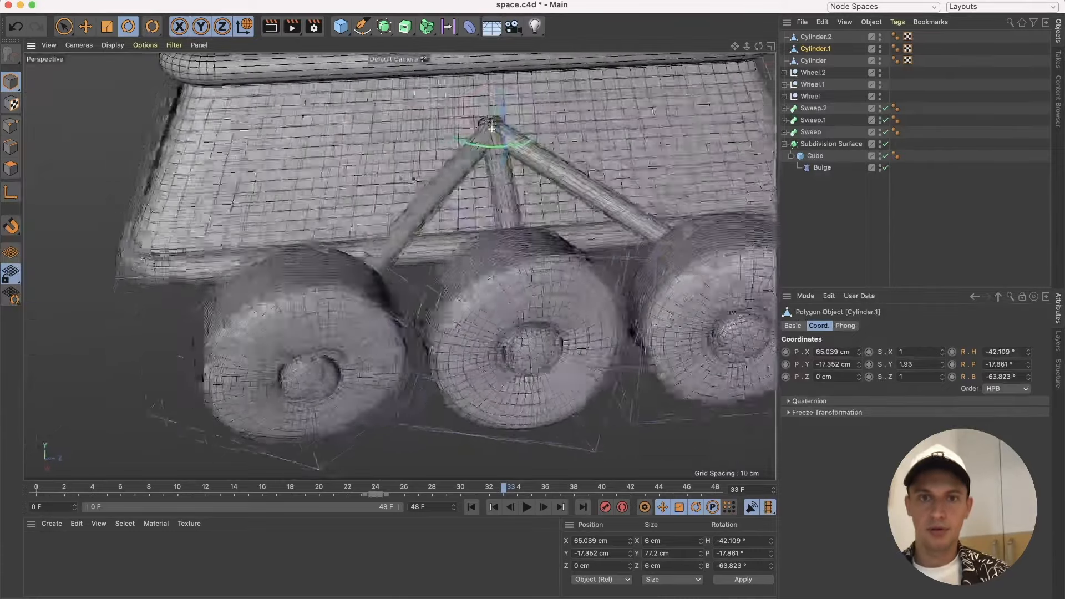
{"action": "scroll", "coordinate": [492, 128], "scroll_direction": "down", "scroll_amount": 10}
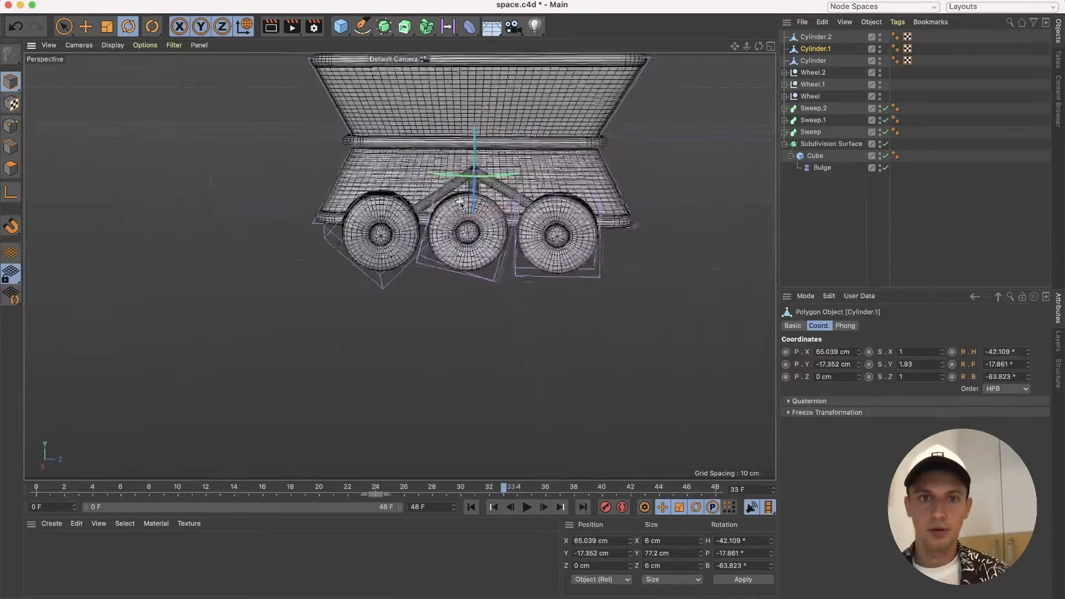
{"action": "scroll", "coordinate": [460, 204], "scroll_direction": "down", "scroll_amount": 2}
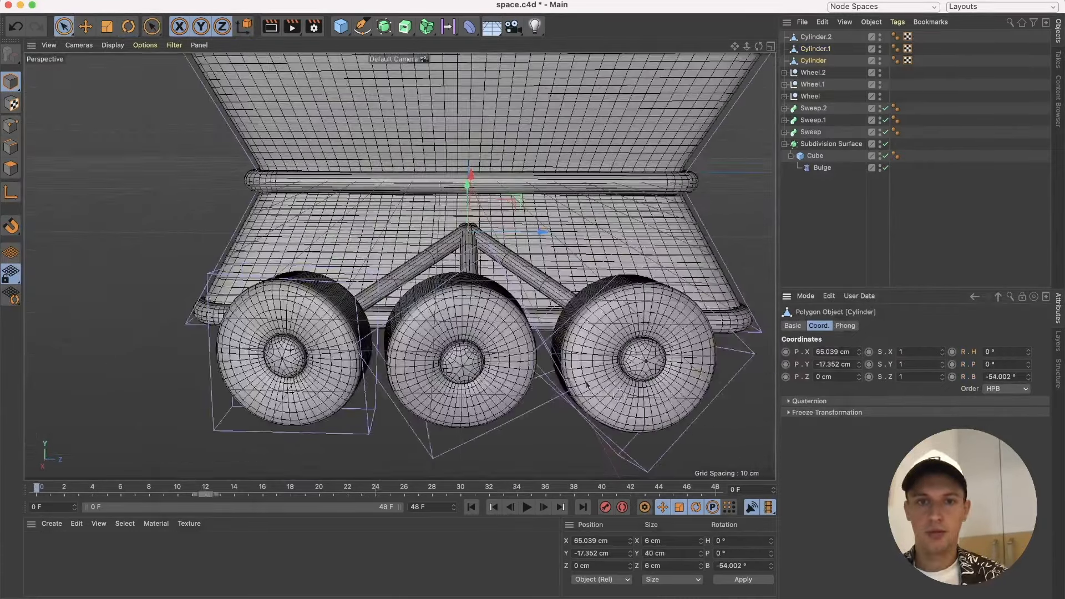
At frame 0, keyframe the heading rotation of the short middle strut, Cylinder, at -5°.
{"action": "left_click", "coordinate": [167, 243]}
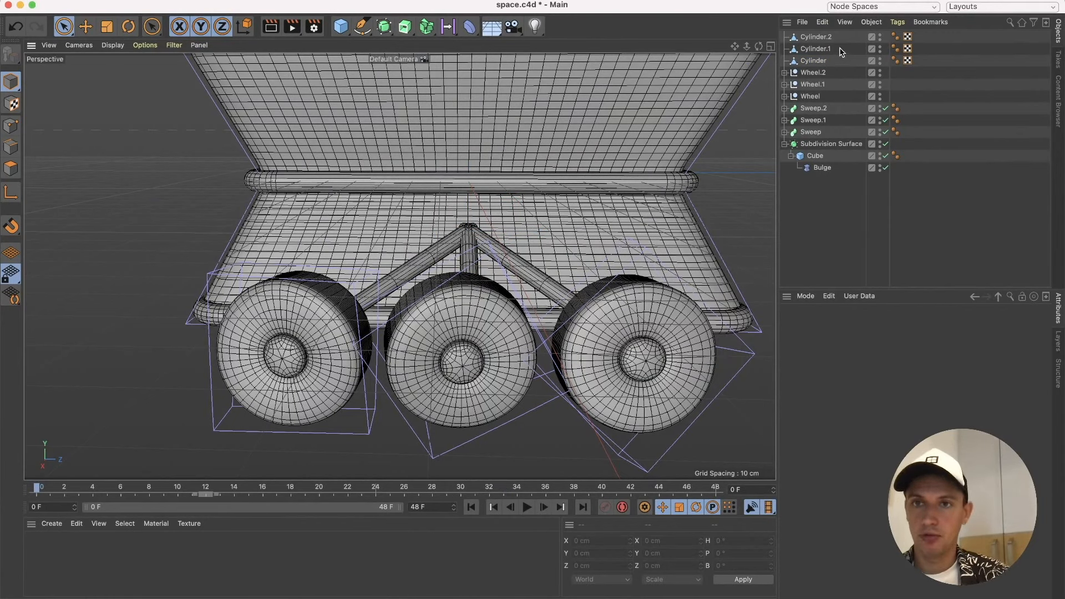
{"action": "left_click", "coordinate": [827, 59]}
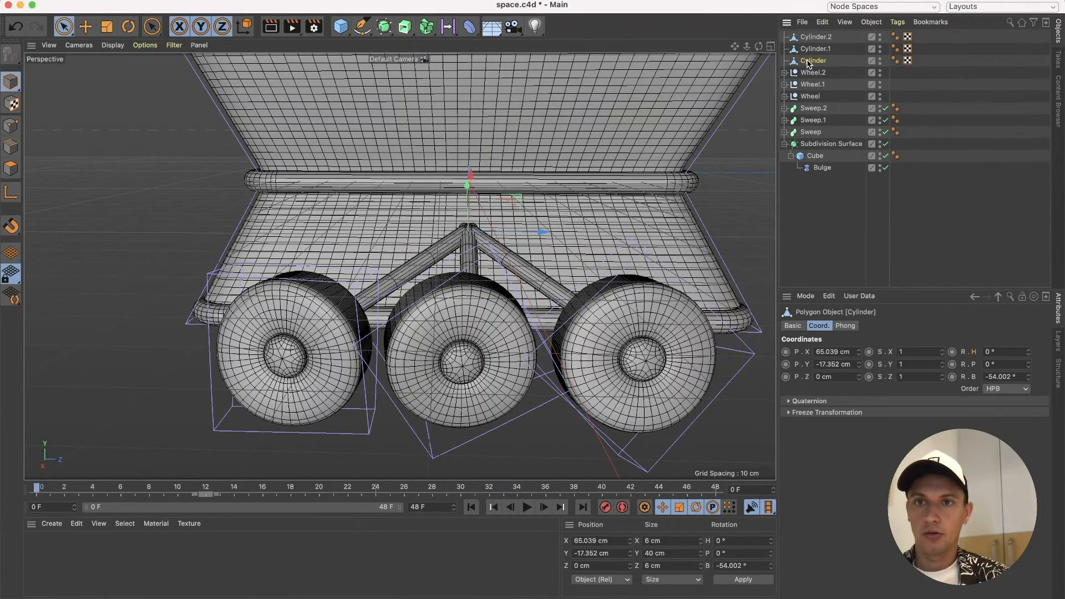
{"action": "left_click_drag", "start_coordinate": [1032, 353], "coordinate": [1032, 334]}
{"action": "key", "text": "super+z"}
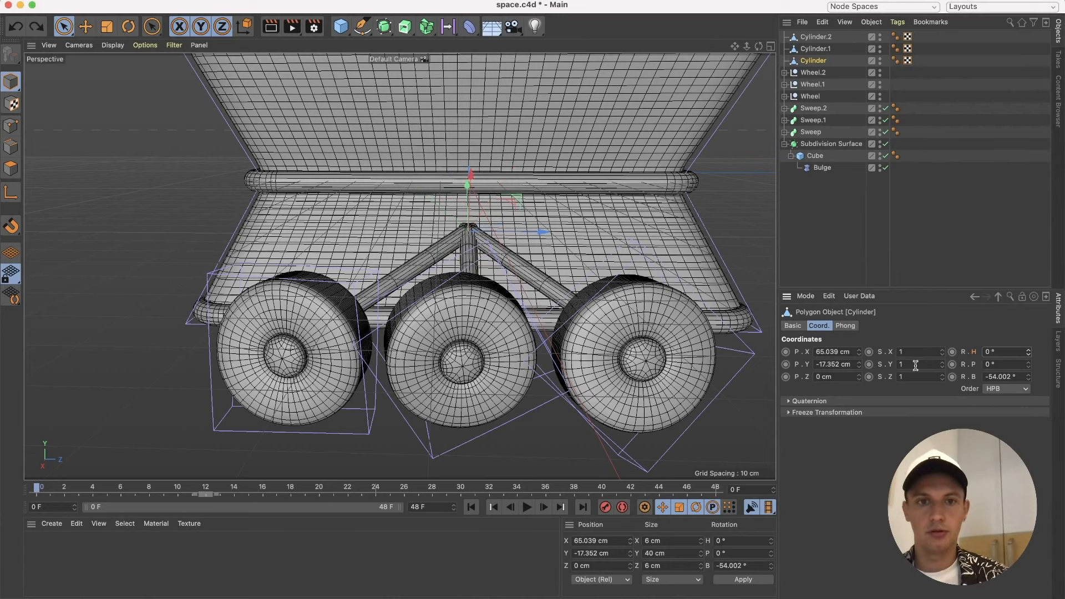
{"action": "left_click", "coordinate": [952, 351], "text": "ctrl"}
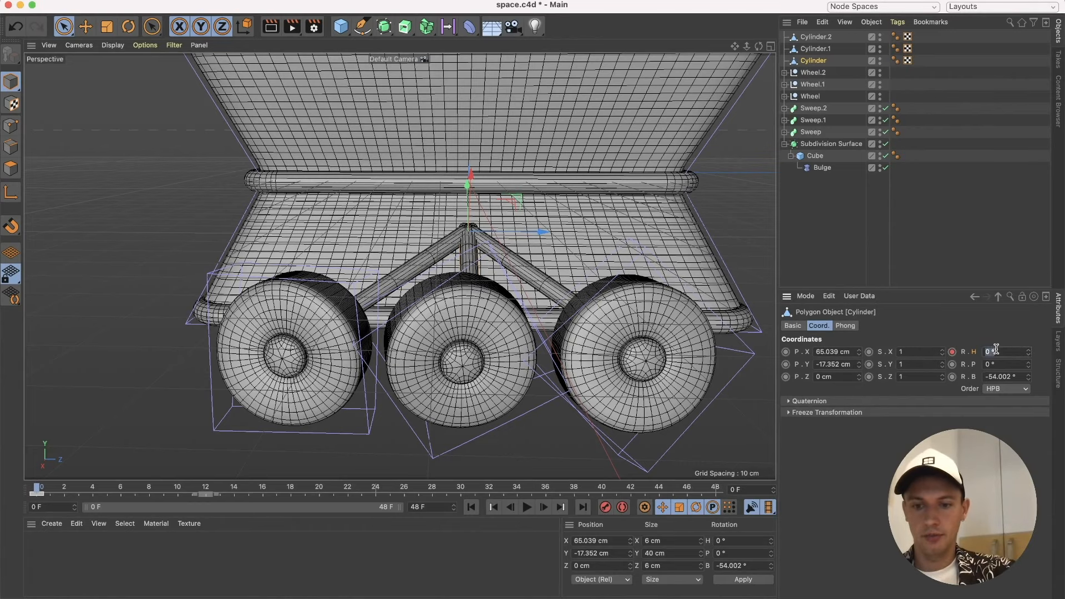
{"action": "type", "text": "-5"}
{"action": "key", "text": "Return"}
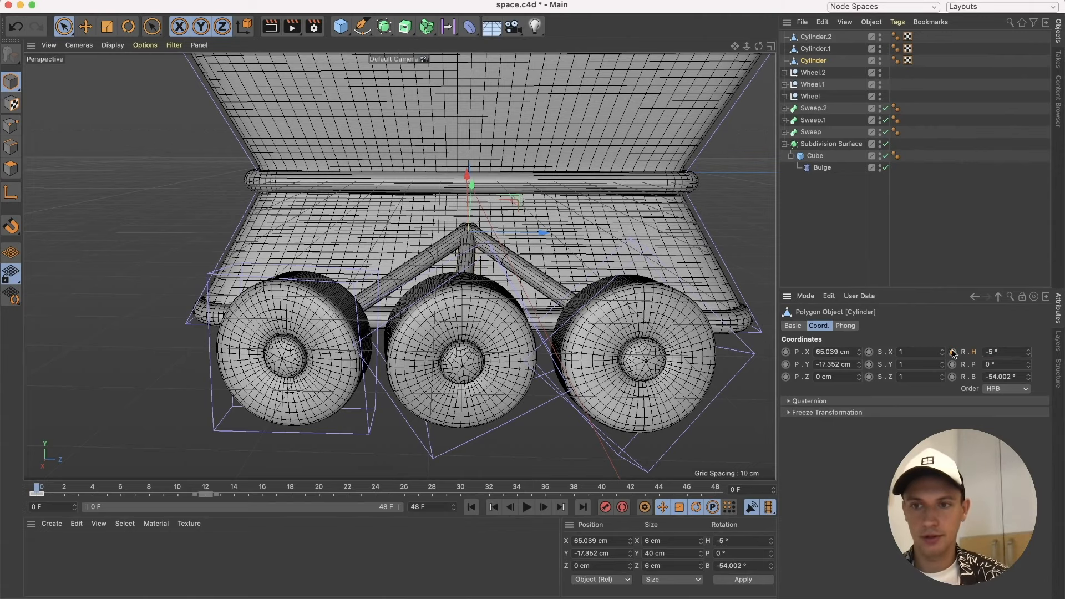
Keyframe the middle strut's heading rotation at 5° on frame 12, and return the playhead to frame 0.
{"action": "left_click_drag", "start_coordinate": [66, 484], "coordinate": [202, 490]}
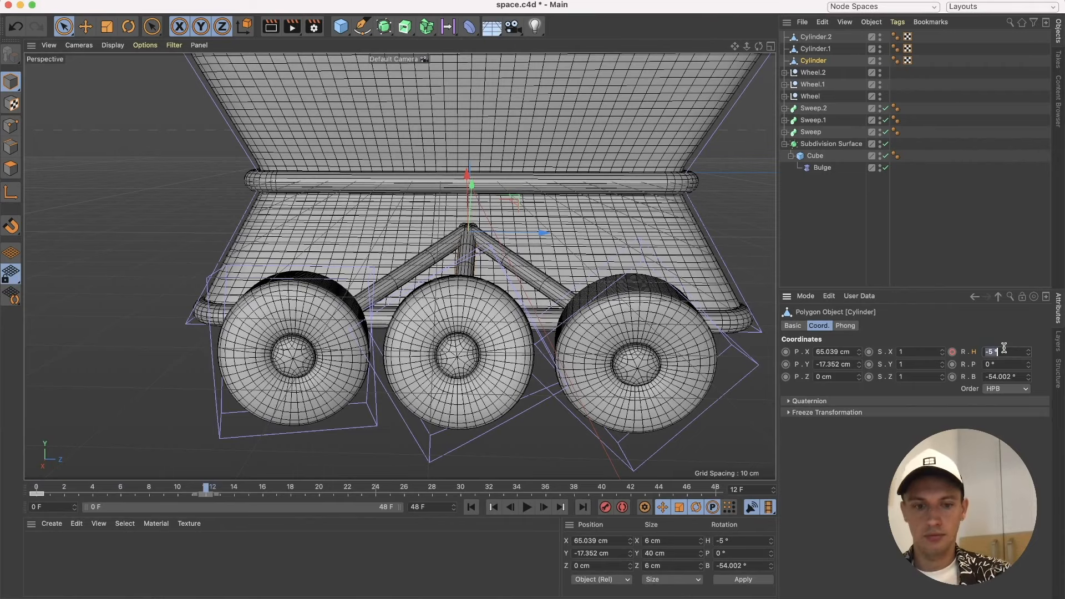
{"action": "type", "text": "5"}
{"action": "key", "text": "Return"}
{"action": "left_click", "coordinate": [952, 353]}
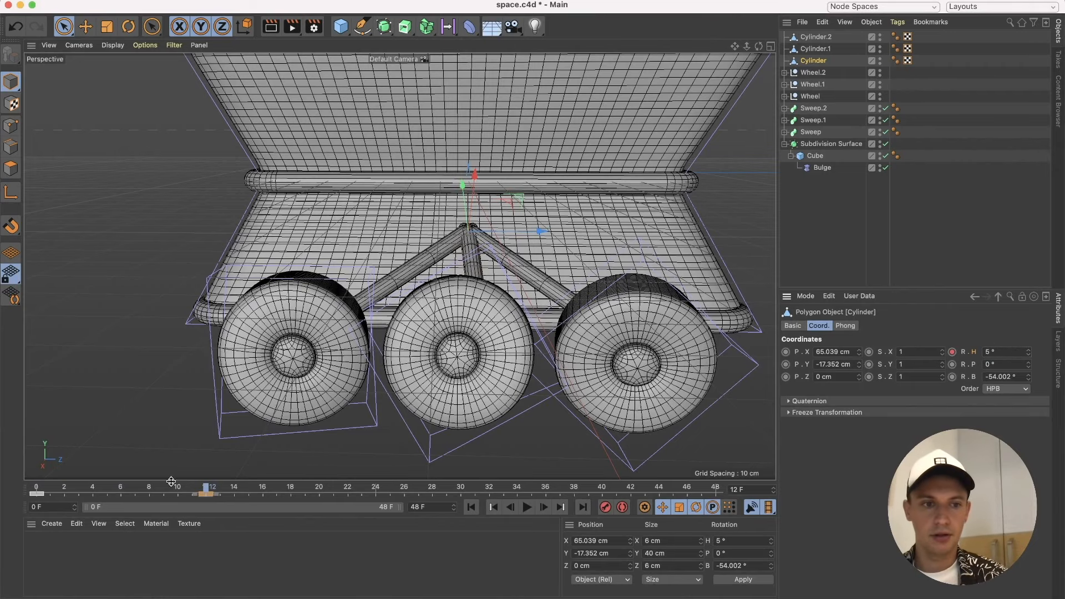
{"action": "left_click_drag", "start_coordinate": [171, 481], "coordinate": [28, 491]}
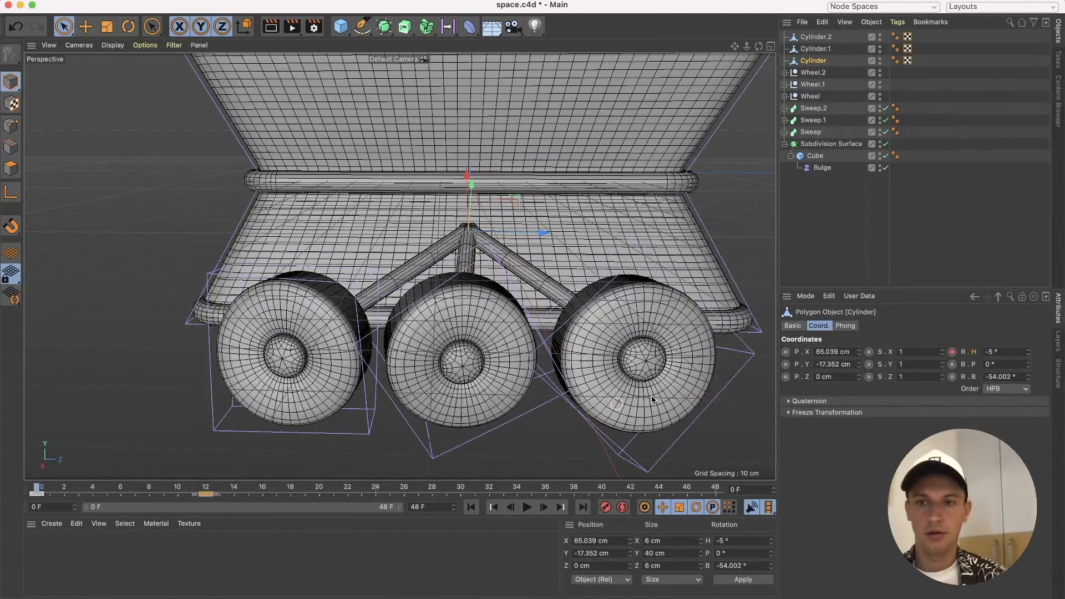
Show the middle strut's heading rotation track in the Timeline and select the Rotation.H track.
{"action": "right_click", "coordinate": [954, 353]}
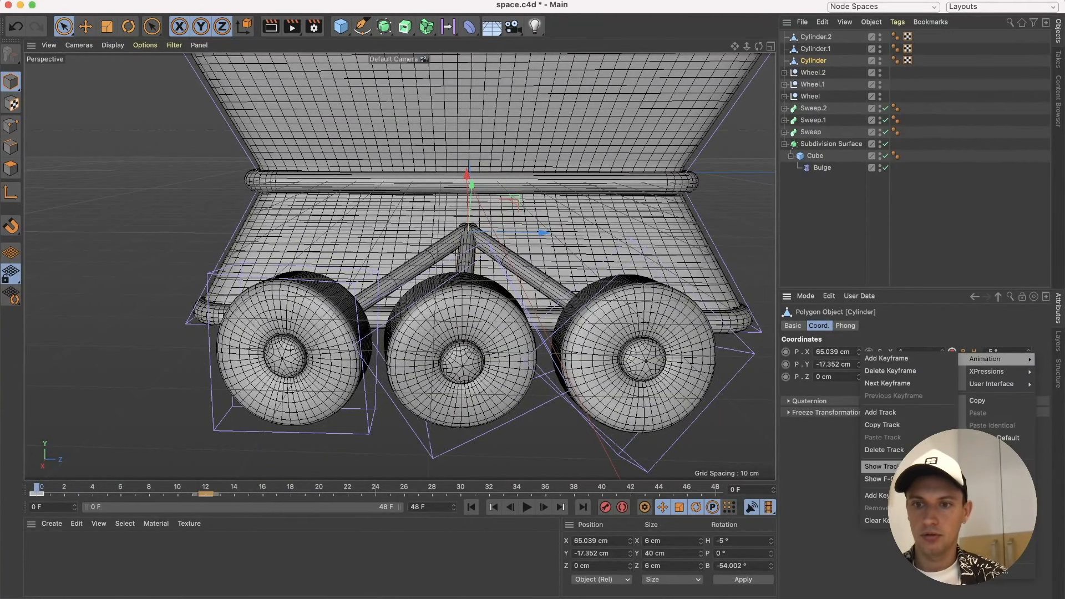
{"action": "left_click", "coordinate": [881, 467]}
{"action": "mouse_move", "coordinate": [724, 276]}
{"action": "left_mouse_down"}
{"action": "mouse_move", "coordinate": [663, 304]}
{"action": "mouse_move", "coordinate": [174, 158]}
{"action": "mouse_move", "coordinate": [300, 173]}
{"action": "left_mouse_up"}
{"action": "left_click", "coordinate": [101, 276]}
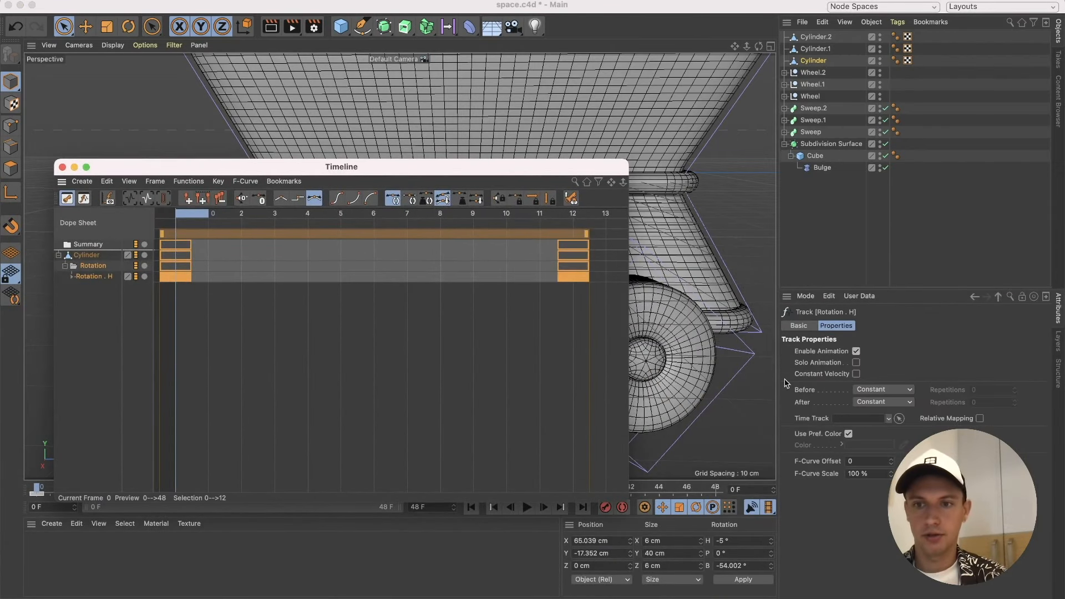
Set the Rotation.H track's Before and After behaviour to Repeat and play the animation.
{"action": "left_click", "coordinate": [876, 389]}
{"action": "left_click", "coordinate": [882, 412]}
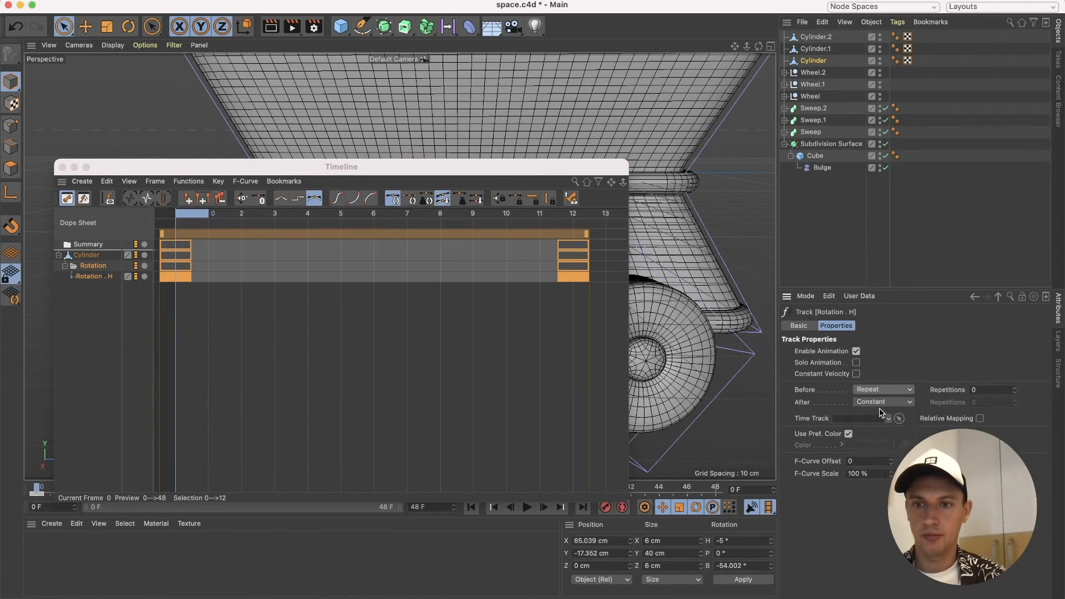
{"action": "left_click", "coordinate": [881, 404]}
{"action": "left_click", "coordinate": [868, 439]}
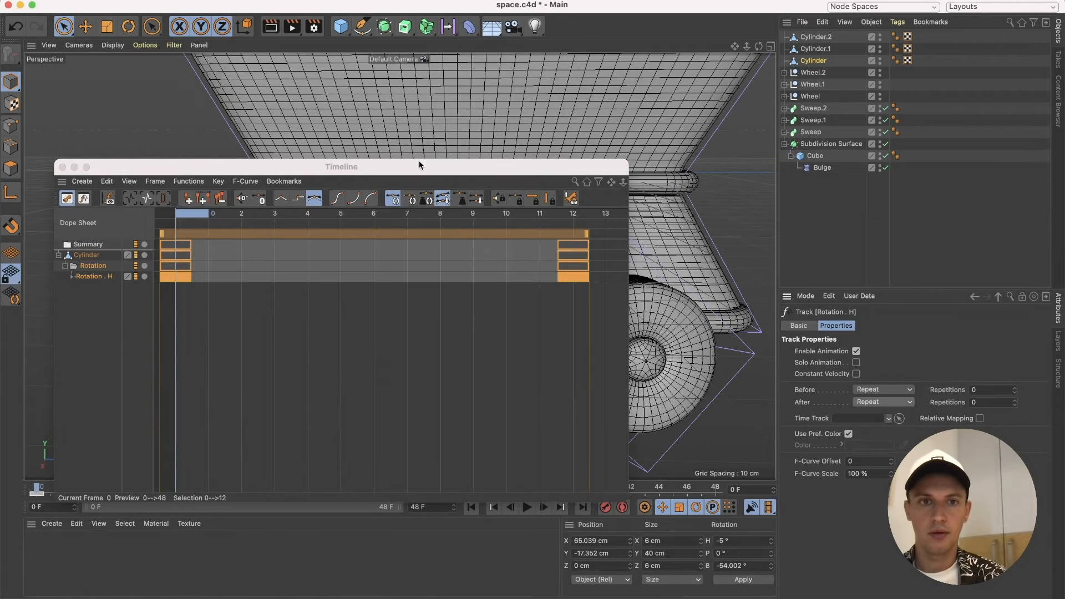
{"action": "left_click_drag", "start_coordinate": [419, 160], "coordinate": [652, 580]}
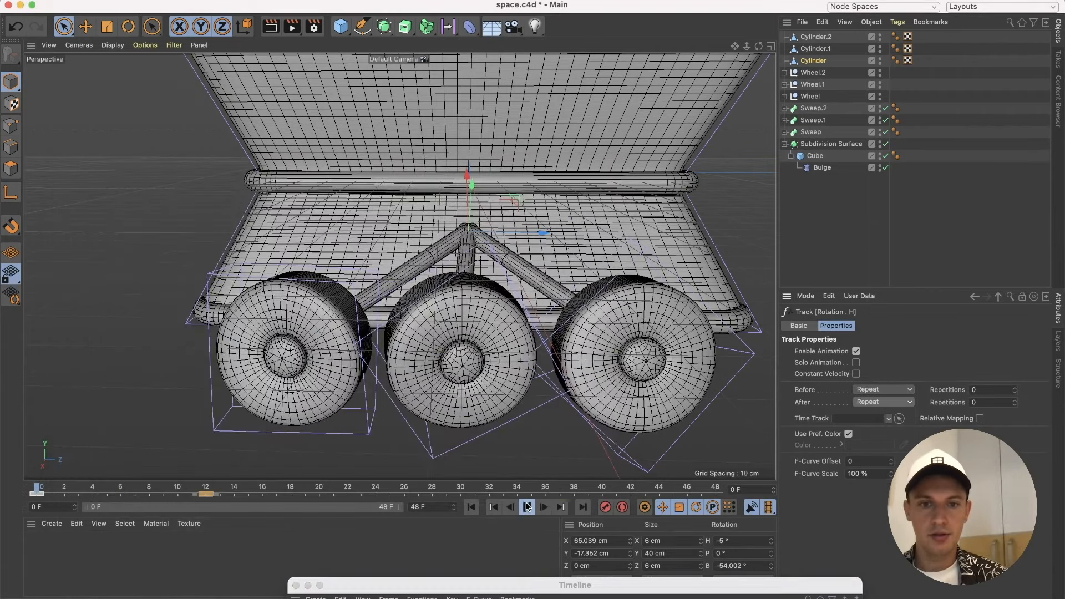
{"action": "left_click", "coordinate": [527, 506]}
{"action": "left_click", "coordinate": [527, 507]}
Switch to After Effects and preview the looping rotation of Shape Layer 1 in Comp 2.
{"action": "left_click", "coordinate": [457, 598]}
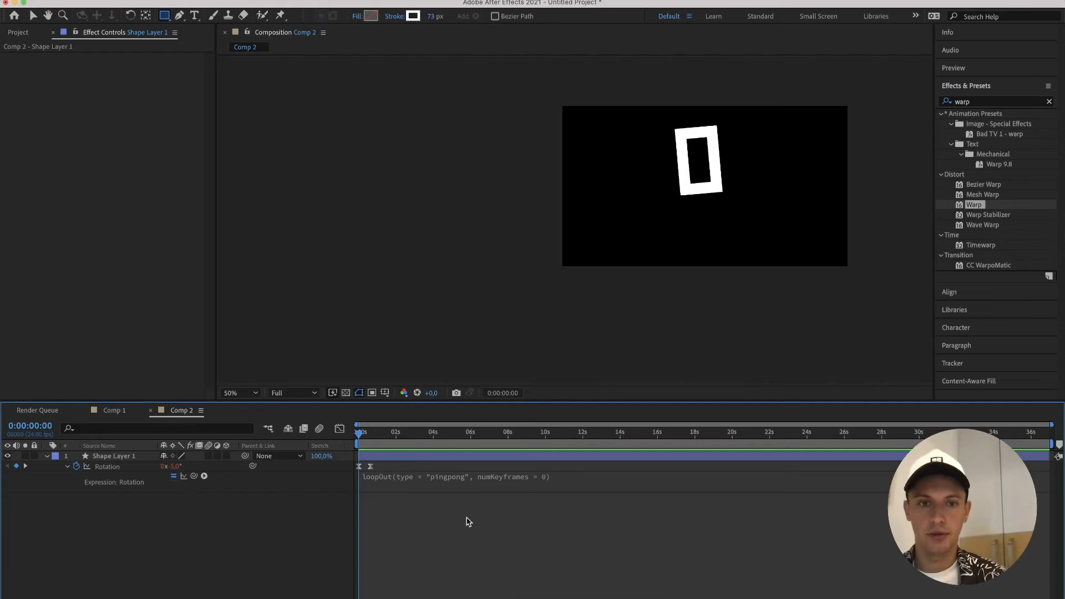
{"action": "left_click_drag", "start_coordinate": [358, 431], "coordinate": [334, 431]}
{"action": "key", "text": "space"}
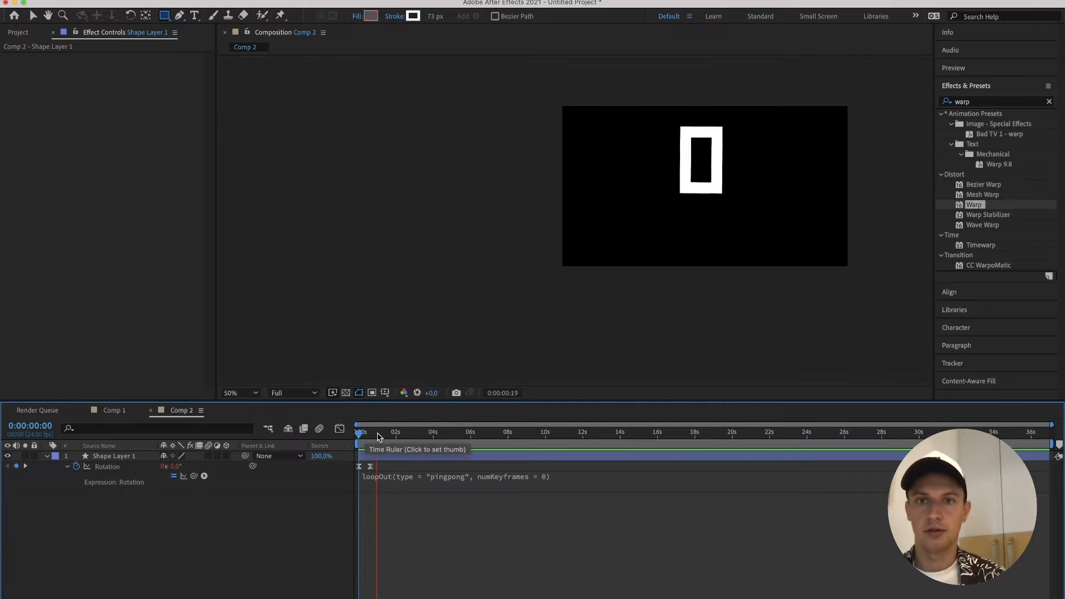
{"action": "key", "text": "space"}
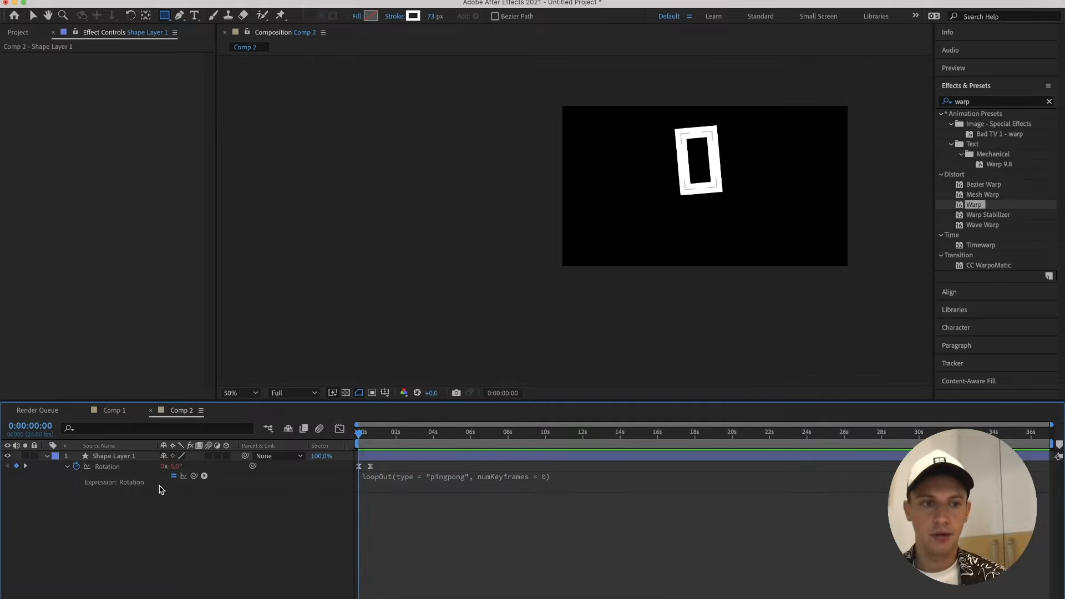
Replace Shape Layer 1's rotation expression with loopOut(type = "cycle", numKeyframes = 0) and preview the loop.
{"action": "left_click", "coordinate": [76, 466], "text": "alt"}
{"action": "left_click", "coordinate": [76, 467], "text": "alt"}
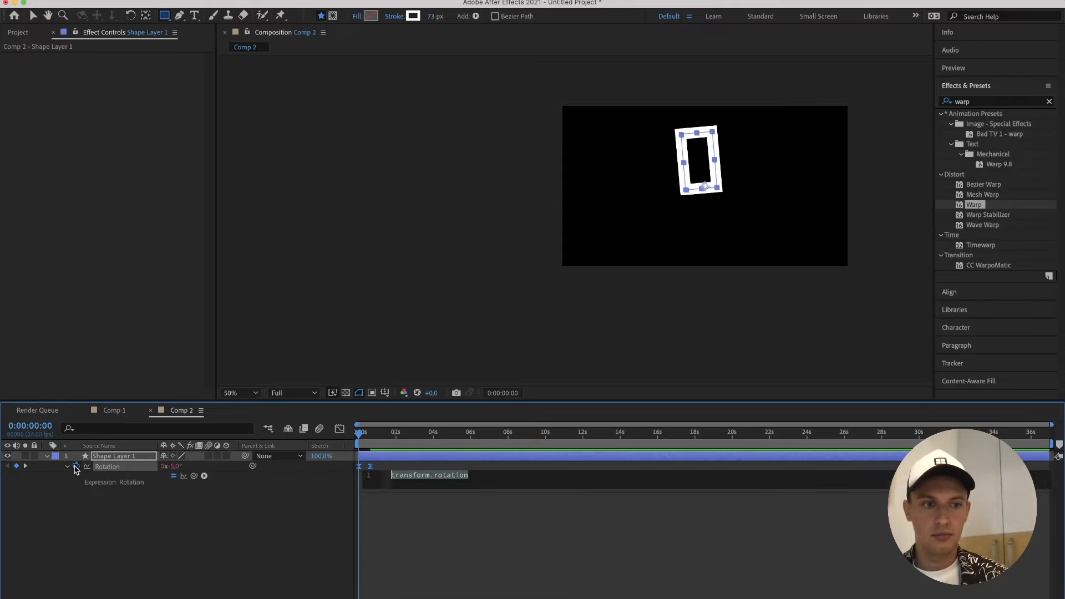
{"action": "left_click", "coordinate": [204, 476]}
{"action": "mouse_move", "coordinate": [250, 548]}
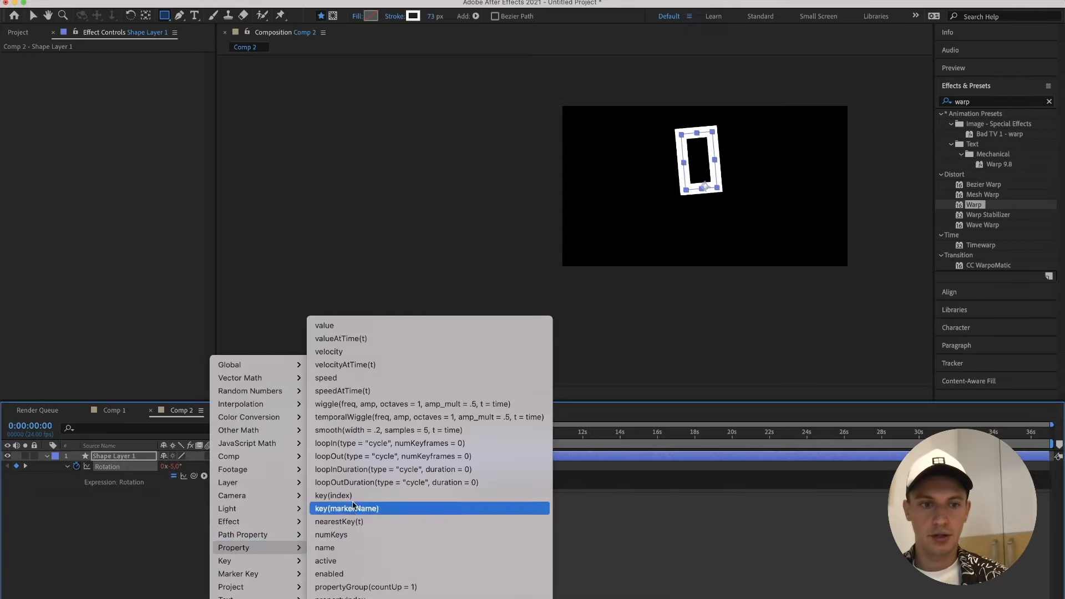
{"action": "left_click", "coordinate": [361, 460]}
{"action": "left_click", "coordinate": [373, 536]}
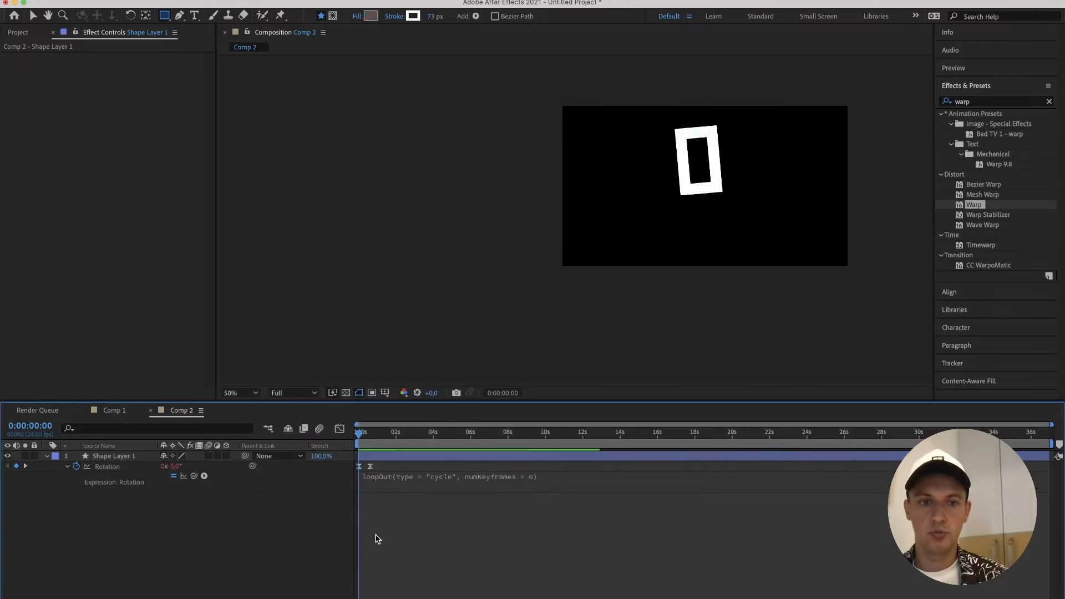
{"action": "key", "text": "space"}
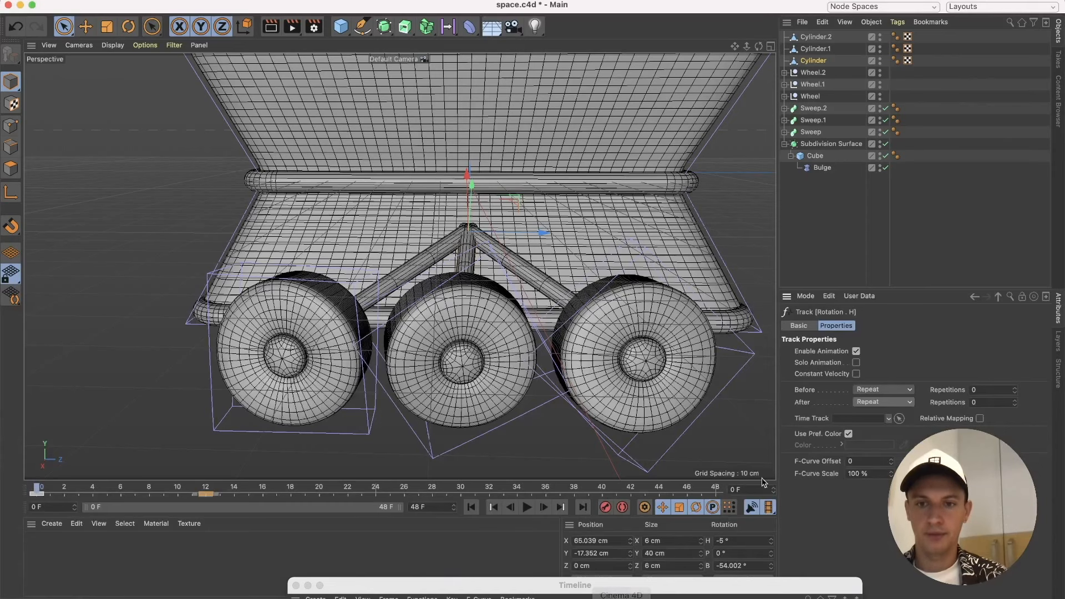
In Cinema 4D, set the middle strut's Rotation.H track to Oscillate both Before and After, and play the animation.
{"action": "left_click", "coordinate": [871, 462]}
{"action": "left_click", "coordinate": [882, 401]}
{"action": "left_click", "coordinate": [871, 476]}
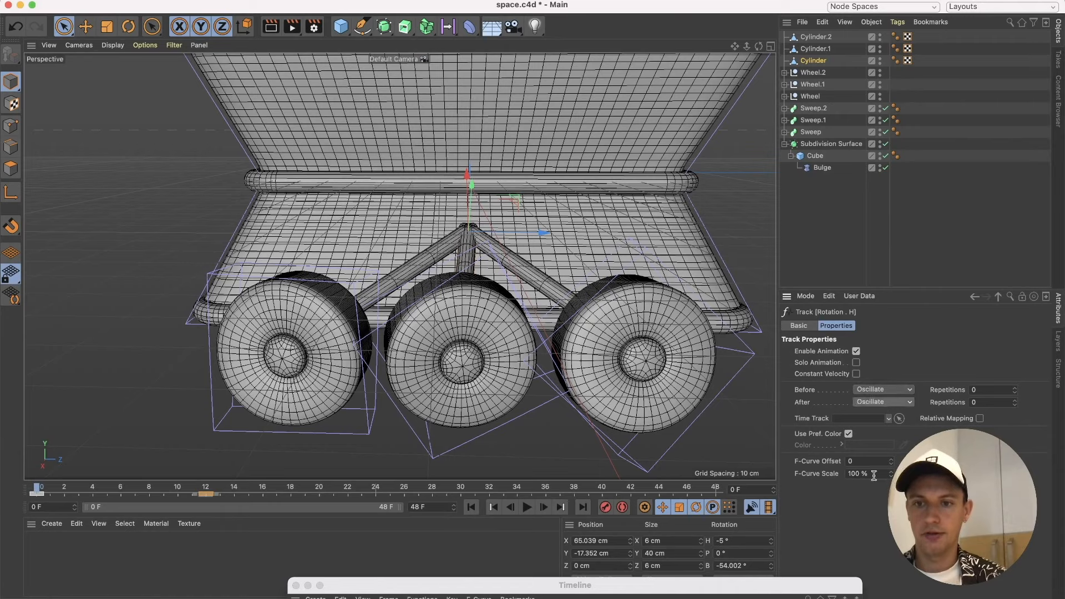
{"action": "left_click", "coordinate": [526, 507]}
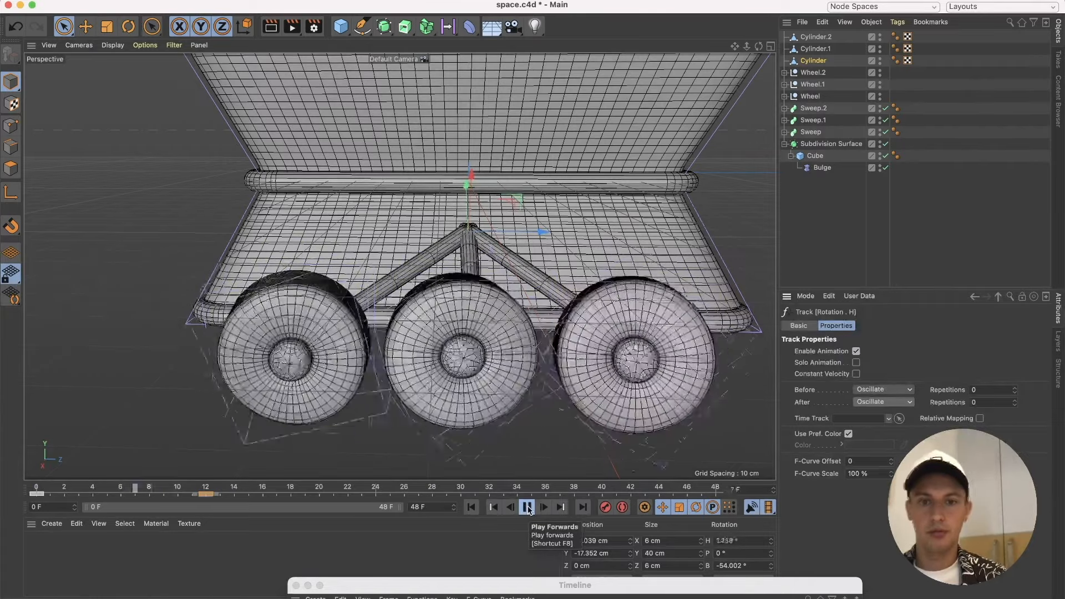
{"action": "left_click", "coordinate": [526, 507]}
Move the Timeline window out of the way and keyframe Cylinder.1's current heading rotation at frame 0.
{"action": "left_click_drag", "start_coordinate": [544, 582], "coordinate": [353, 89]}
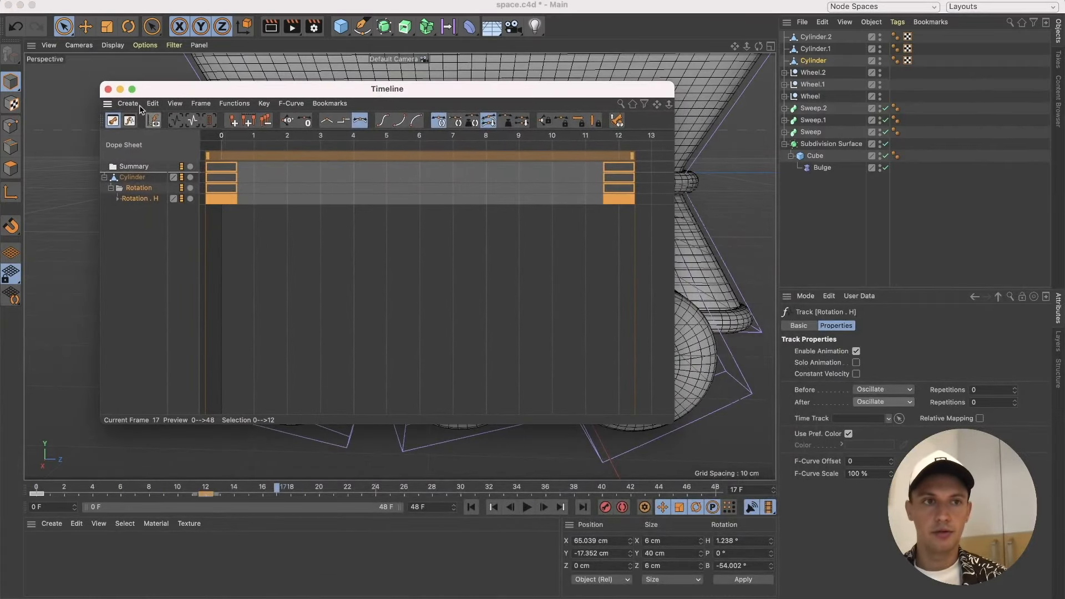
{"action": "left_click", "coordinate": [815, 49]}
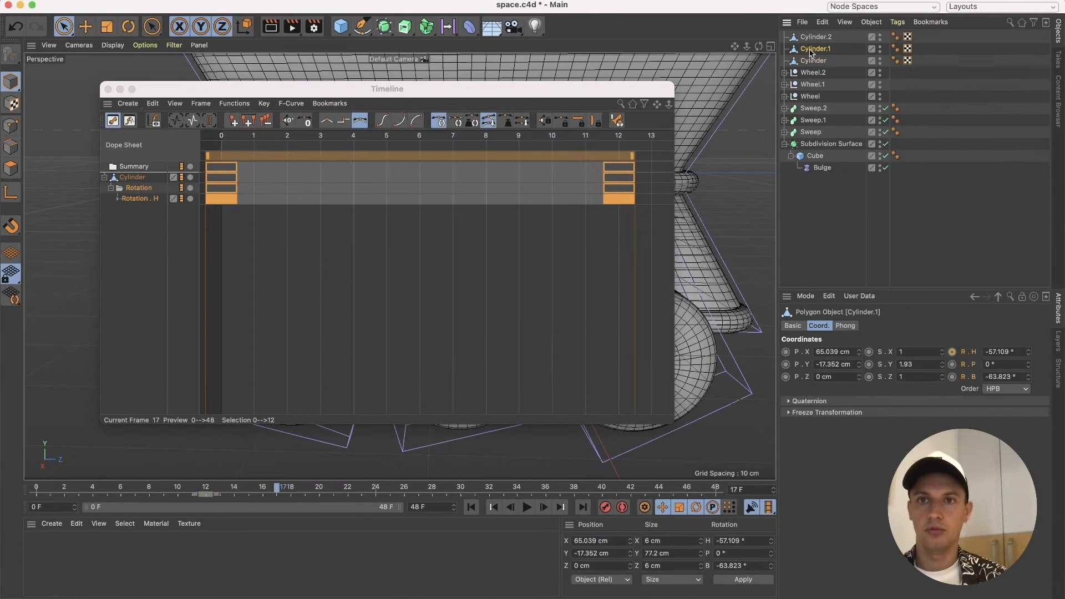
{"action": "left_click_drag", "start_coordinate": [621, 89], "coordinate": [675, 598]}
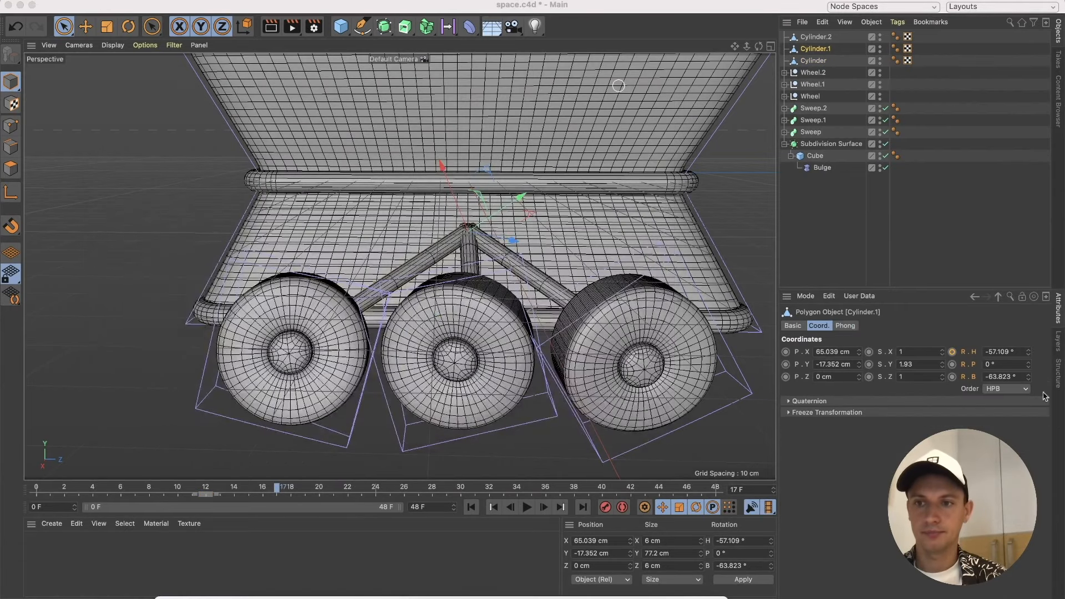
{"action": "key", "text": "shift+f"}
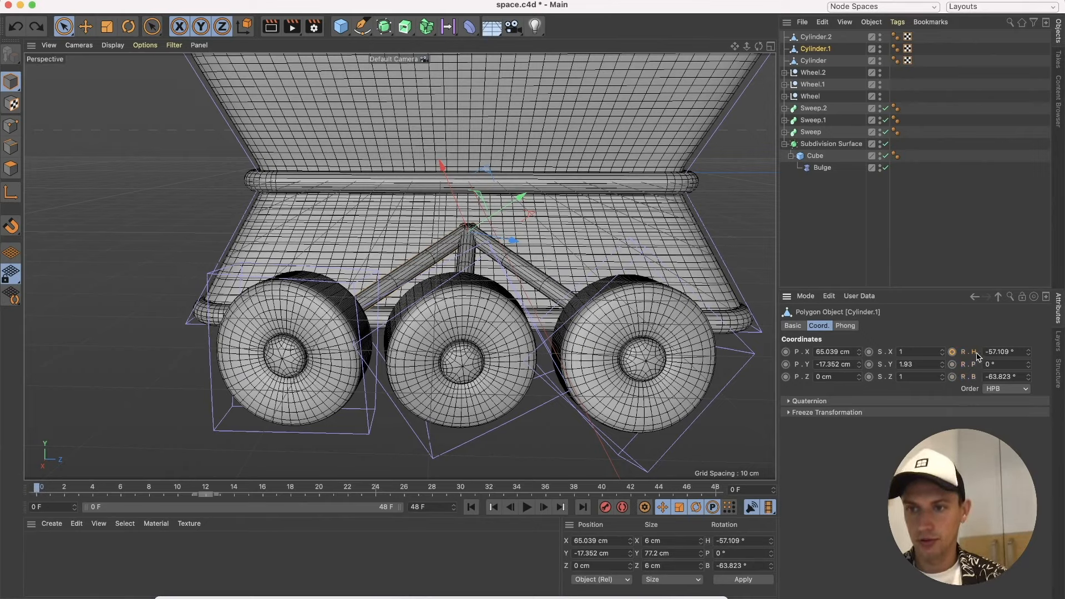
{"action": "left_click", "coordinate": [952, 352], "text": "ctrl"}
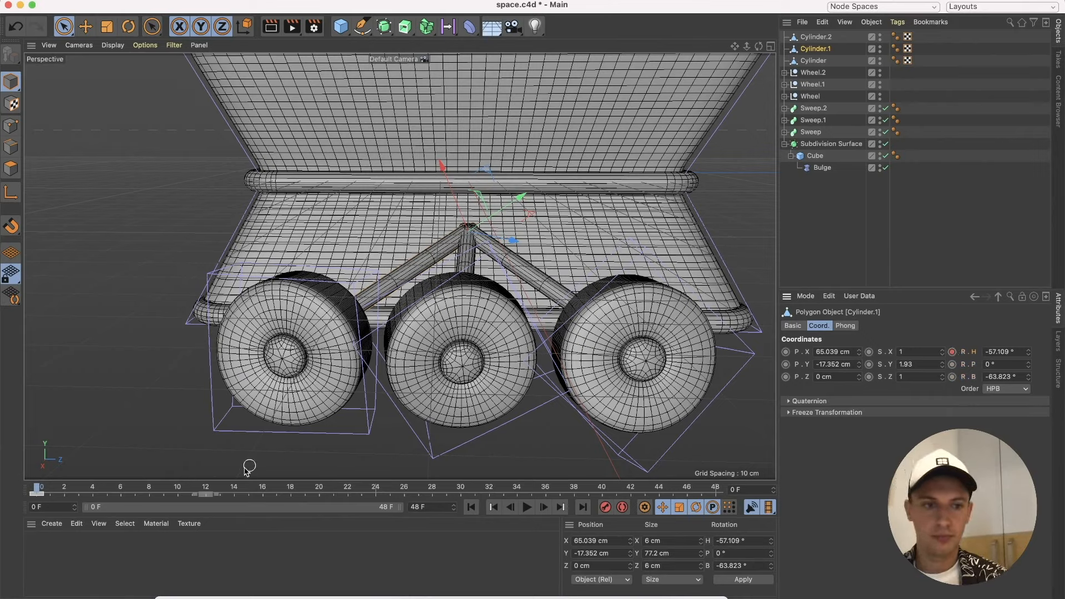
Keyframe Cylinder.1's heading rotation at -75.109° on frame 12, and return the playhead to frame 0.
{"action": "left_click", "coordinate": [205, 488]}
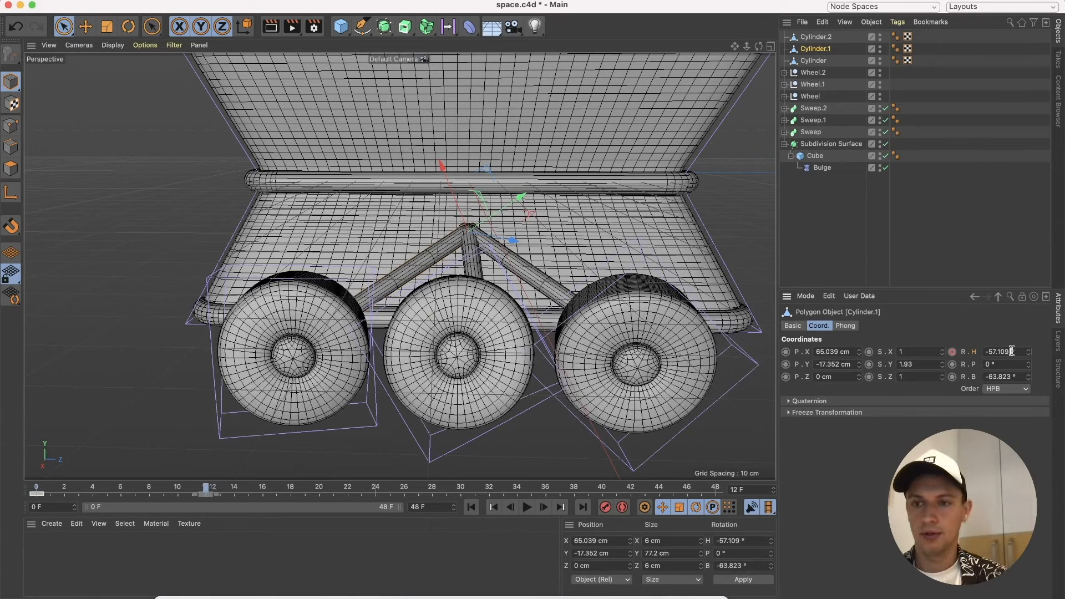
{"action": "left_click_drag", "start_coordinate": [1029, 352], "coordinate": [1029, 364]}
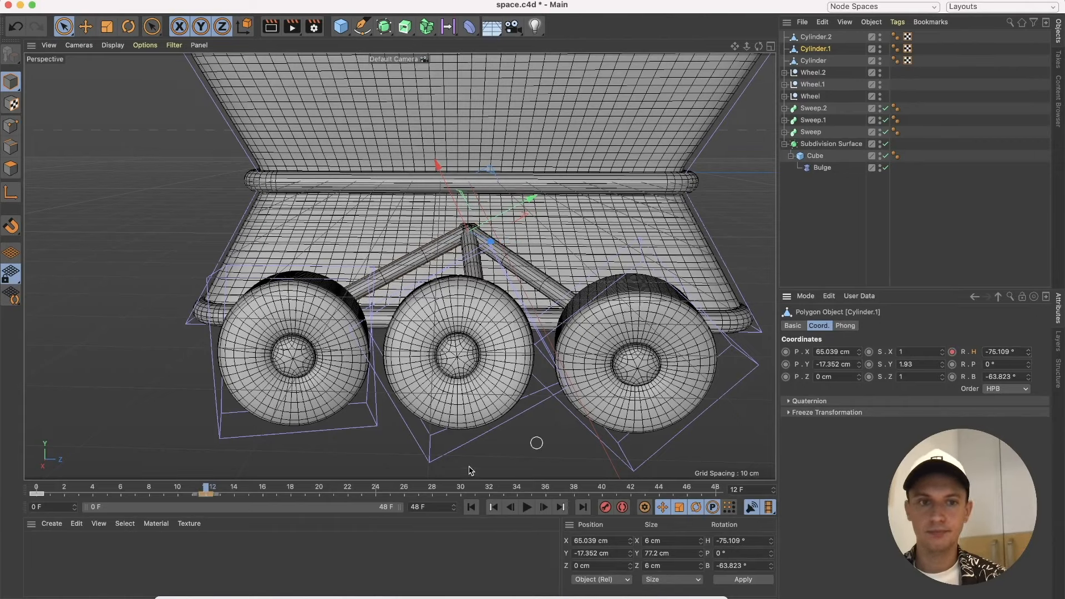
{"action": "left_click_drag", "start_coordinate": [172, 492], "coordinate": [17, 455]}
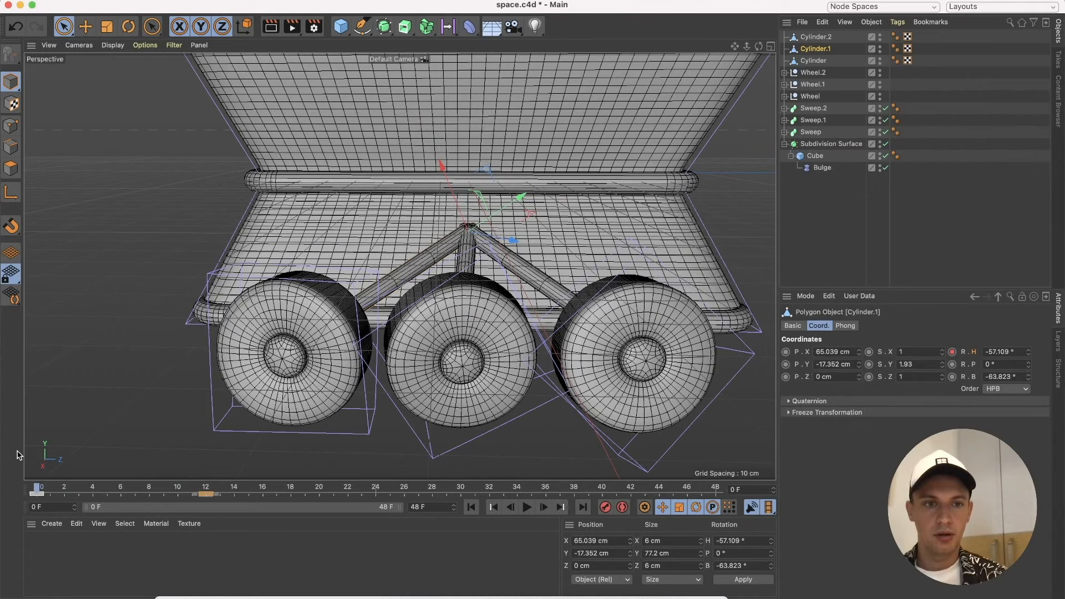
Keyframe Cylinder.2's current heading rotation at frame 0, and set a second heading keyframe of 73.276° at frame 12.
{"action": "left_click", "coordinate": [820, 37]}
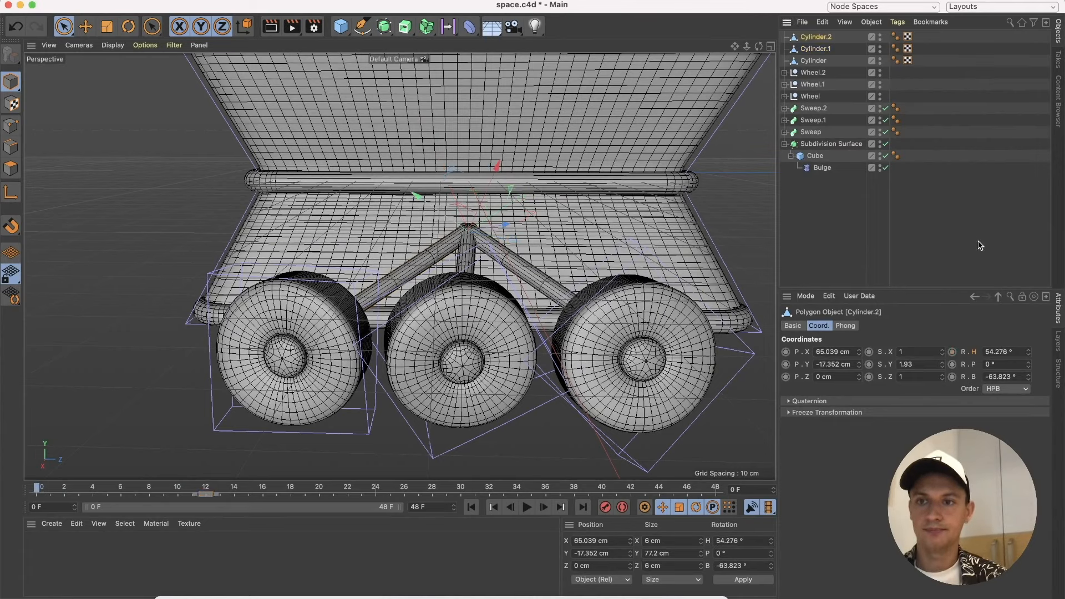
{"action": "left_click", "coordinate": [953, 352]}
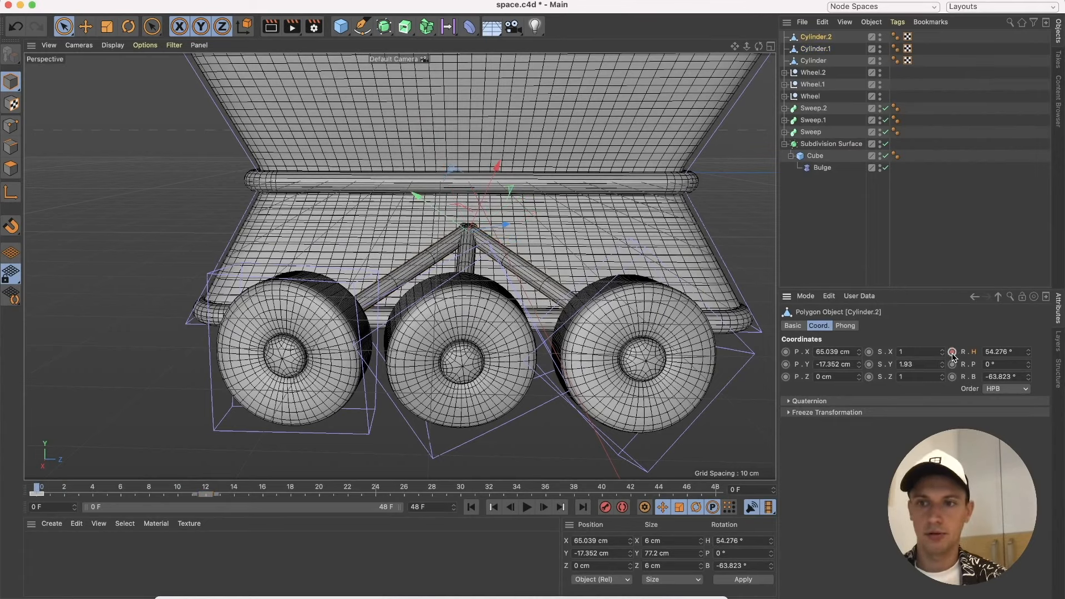
{"action": "left_click", "coordinate": [207, 489]}
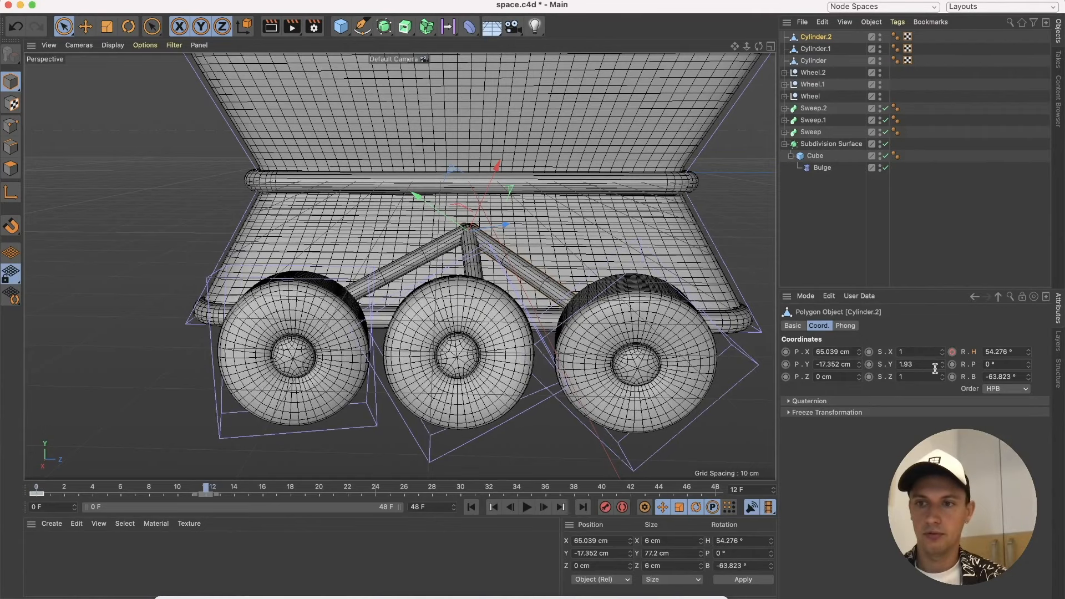
{"action": "left_click_drag", "start_coordinate": [1029, 352], "coordinate": [1029, 322]}
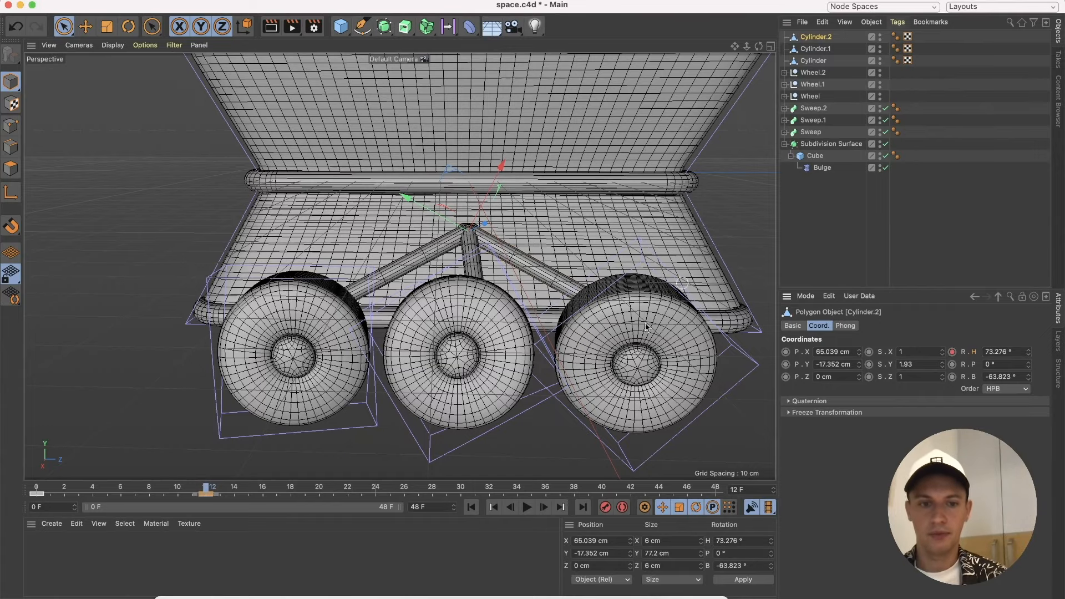
Bring back the Timeline and add the Cylinder.1 and Cylinder.2 struts to its Dope Sheet.
{"action": "key", "text": "shift+F3"}
{"action": "left_click_drag", "start_coordinate": [392, 304], "coordinate": [385, 143]}
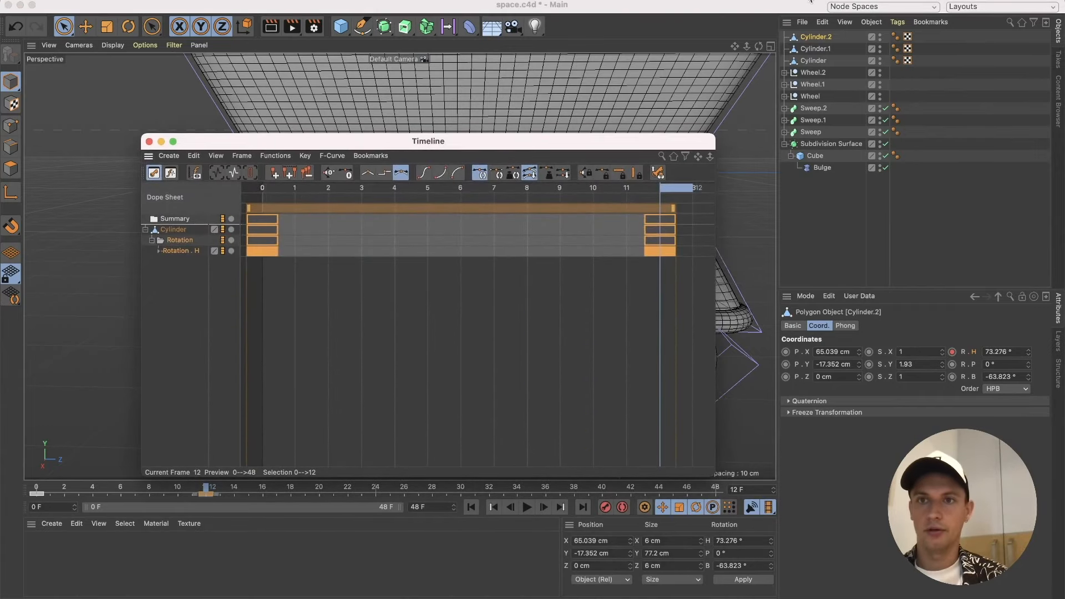
{"action": "left_click", "coordinate": [819, 49], "text": "shift"}
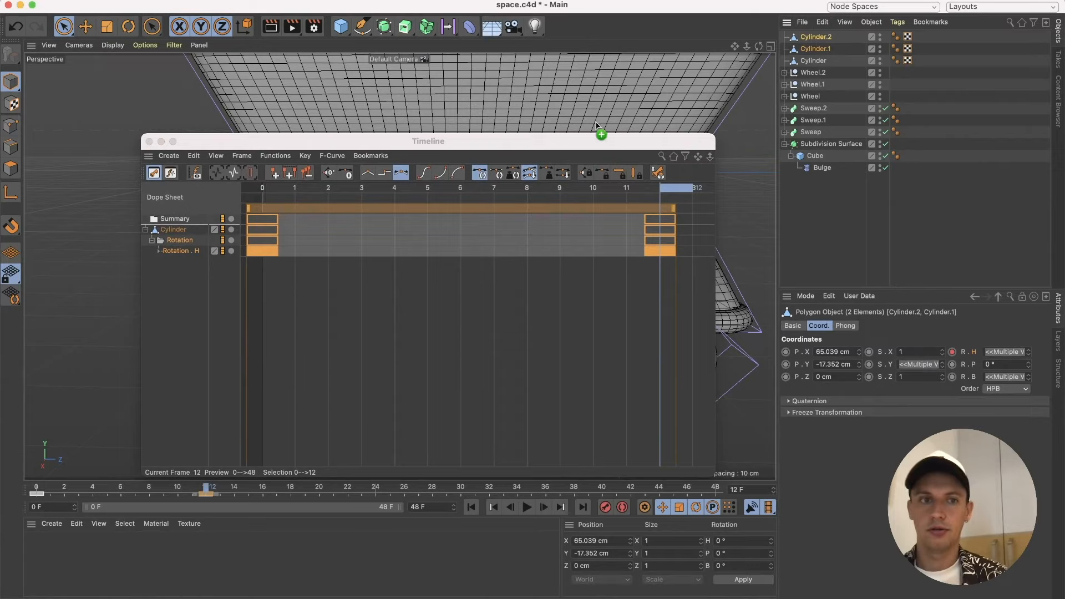
{"action": "left_click_drag", "start_coordinate": [187, 287], "coordinate": [181, 285]}
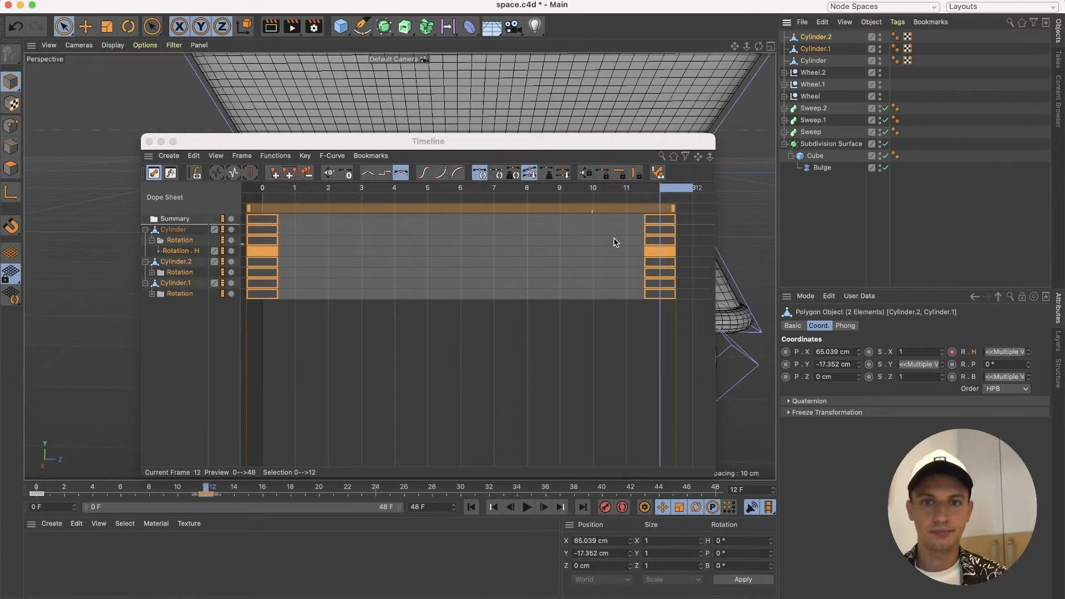
Set the Before and After behaviour of Cylinder.1's heading rotation track to Oscillate.
{"action": "left_click", "coordinate": [193, 333]}
{"action": "left_click", "coordinate": [179, 293]}
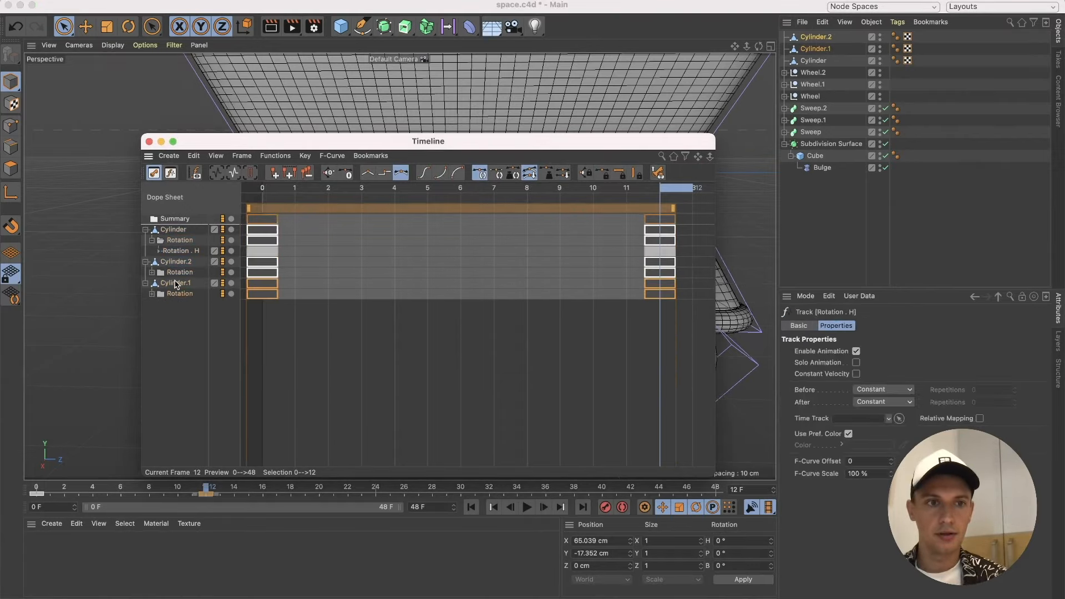
{"action": "left_click", "coordinate": [885, 389]}
{"action": "left_click", "coordinate": [870, 463]}
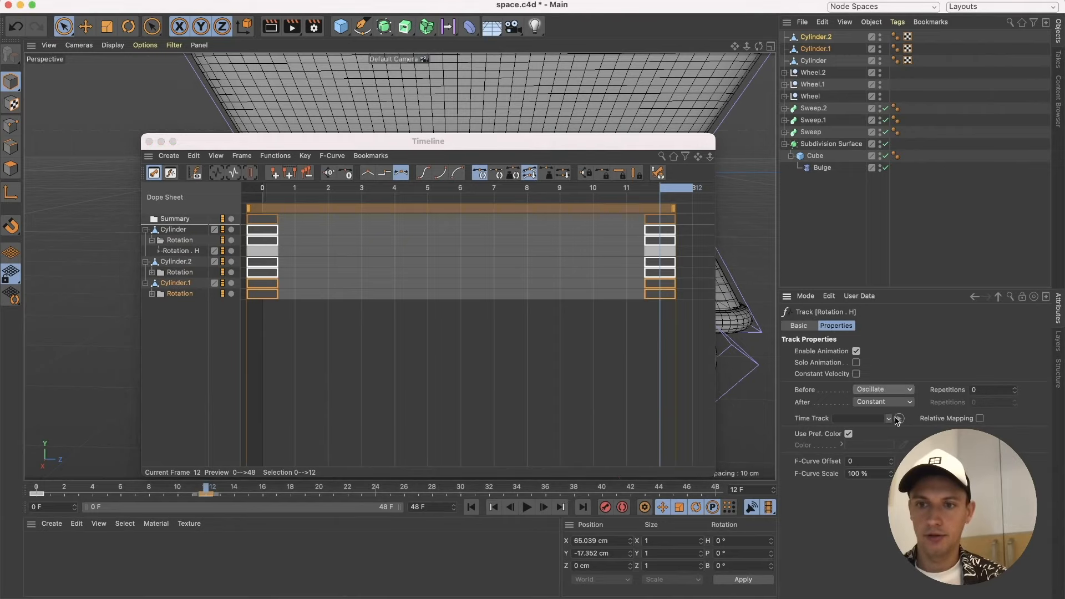
{"action": "left_click", "coordinate": [888, 390]}
{"action": "left_click", "coordinate": [871, 462]}
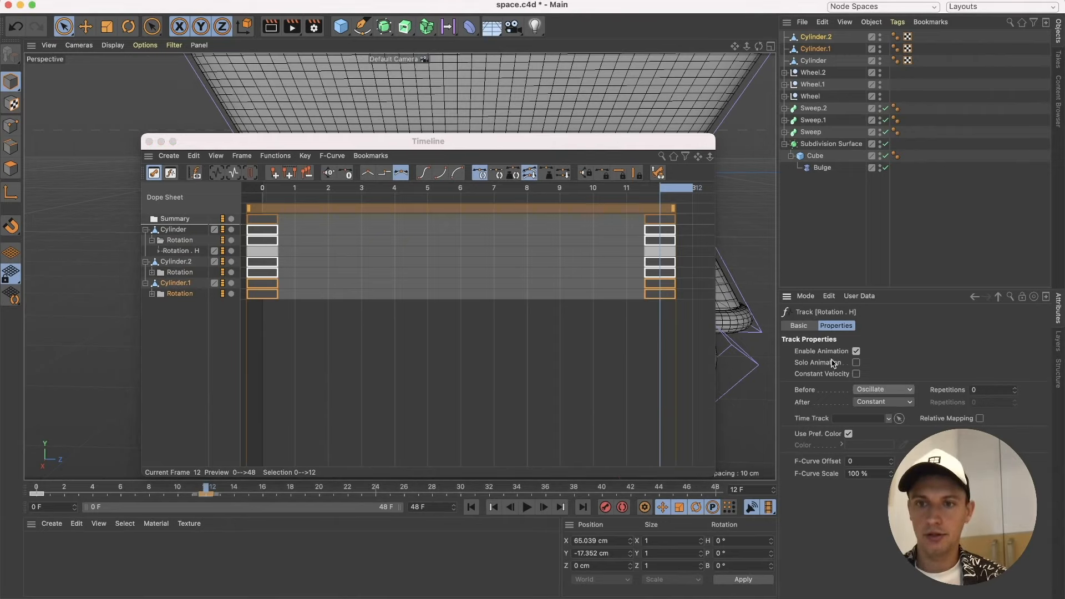
{"action": "left_click", "coordinate": [866, 402]}
{"action": "left_click", "coordinate": [870, 476]}
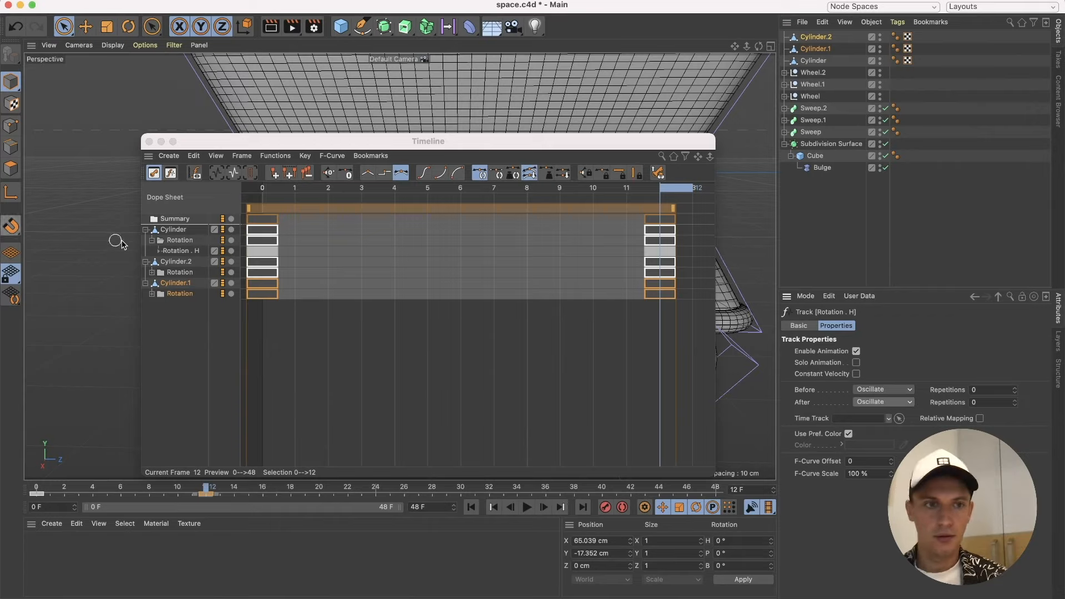
Set both Before and After to Oscillate on Cylinder.2's heading rotation track.
{"action": "left_click", "coordinate": [185, 267]}
{"action": "left_click", "coordinate": [882, 390]}
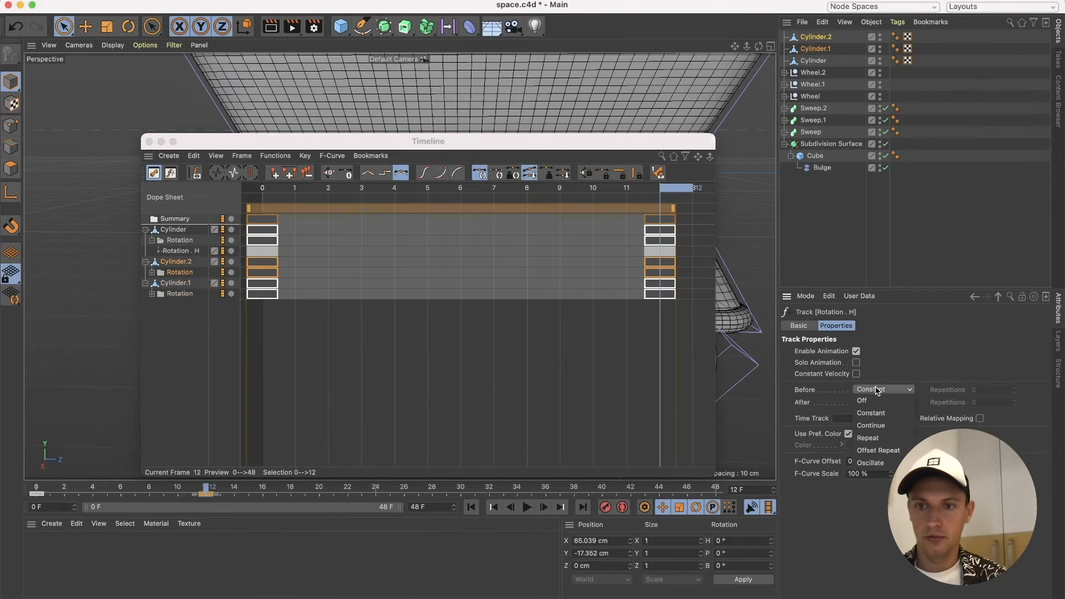
{"action": "left_click", "coordinate": [883, 463]}
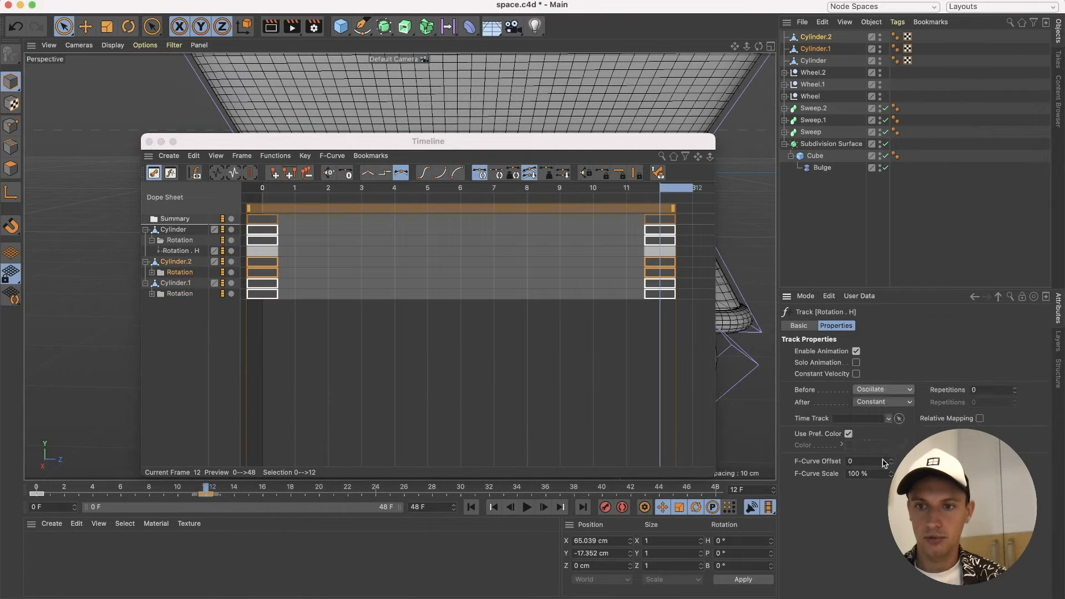
{"action": "left_click", "coordinate": [879, 401]}
{"action": "left_click", "coordinate": [863, 477]}
Shift Cylinder.1's rotation keys 3 frames earlier and Cylinder.2's about 7 frames earlier, and close the Timeline.
{"action": "left_click", "coordinate": [565, 286]}
{"action": "left_click_drag", "start_coordinate": [568, 210], "coordinate": [464, 210]}
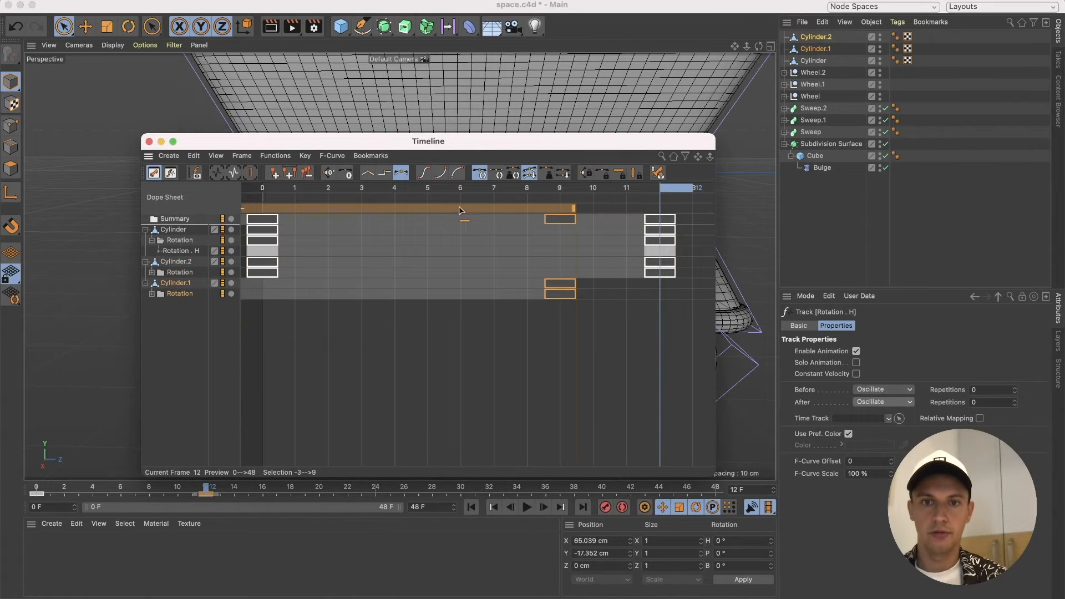
{"action": "left_click", "coordinate": [194, 271]}
{"action": "left_click_drag", "start_coordinate": [552, 210], "coordinate": [306, 224]}
{"action": "left_click", "coordinate": [149, 142]}
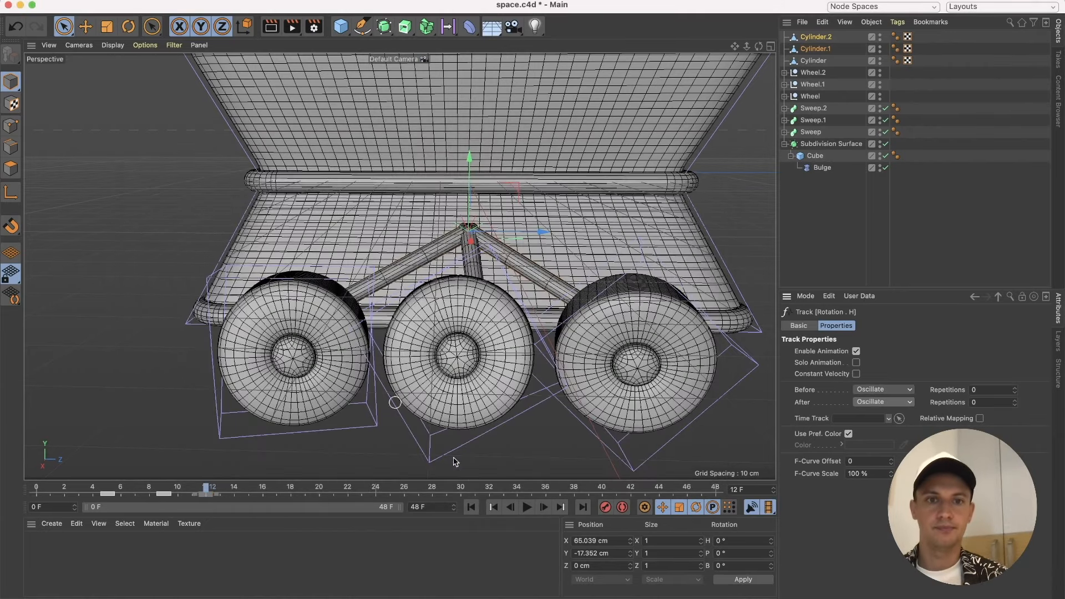
Play back the animation to check the offset swinging of the three struts and wheels, and stop playback.
{"action": "left_click", "coordinate": [527, 507]}
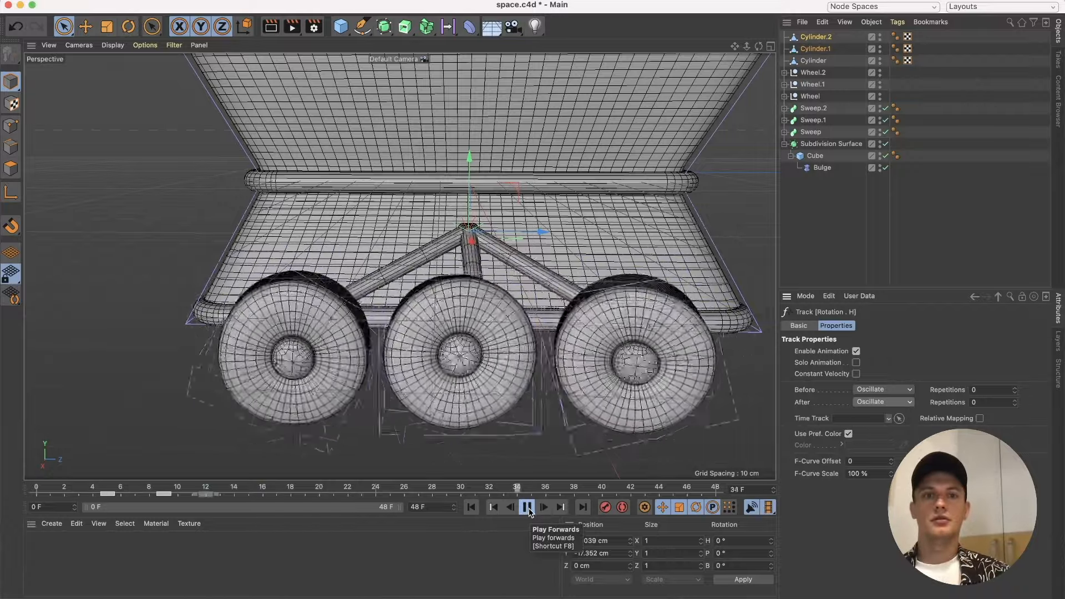
{"action": "left_click", "coordinate": [527, 507]}
{"action": "scroll", "coordinate": [429, 207], "scroll_direction": "down", "scroll_amount": 5}
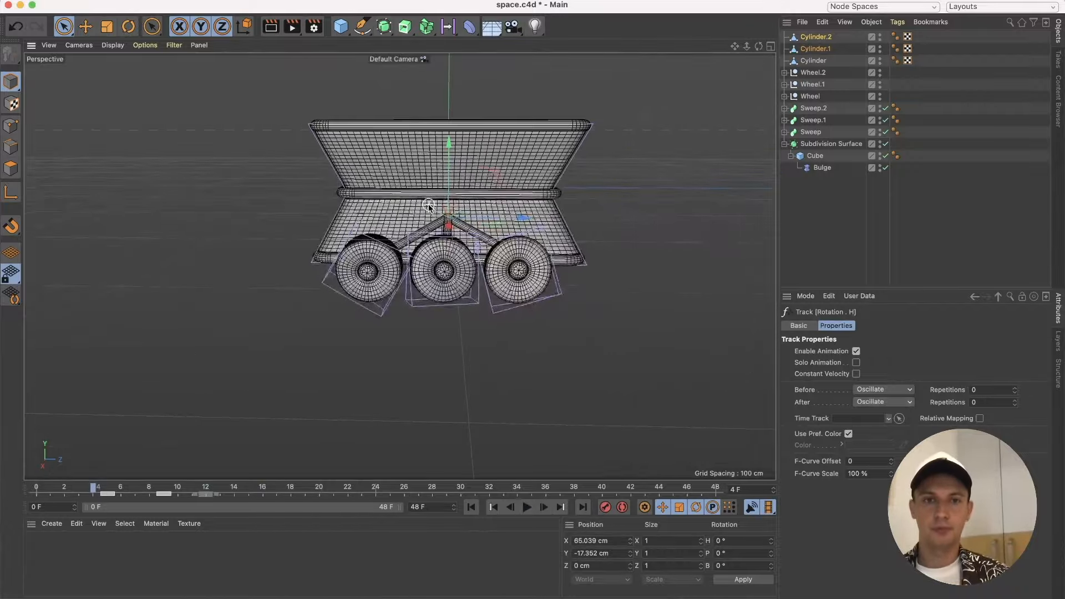
{"action": "scroll", "coordinate": [429, 206], "scroll_direction": "up", "scroll_amount": 5}
Try duplicating Wheel.2's Subdivision Surface.2 hub and nesting the copy under Cylinder.2.
{"action": "left_click", "coordinate": [813, 109]}
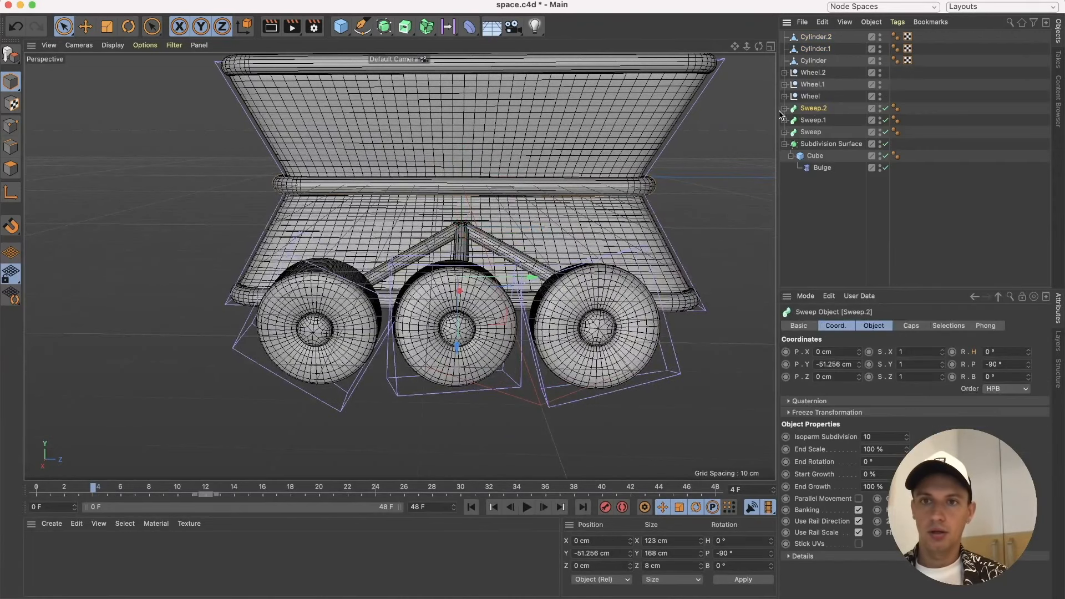
{"action": "left_click", "coordinate": [785, 73]}
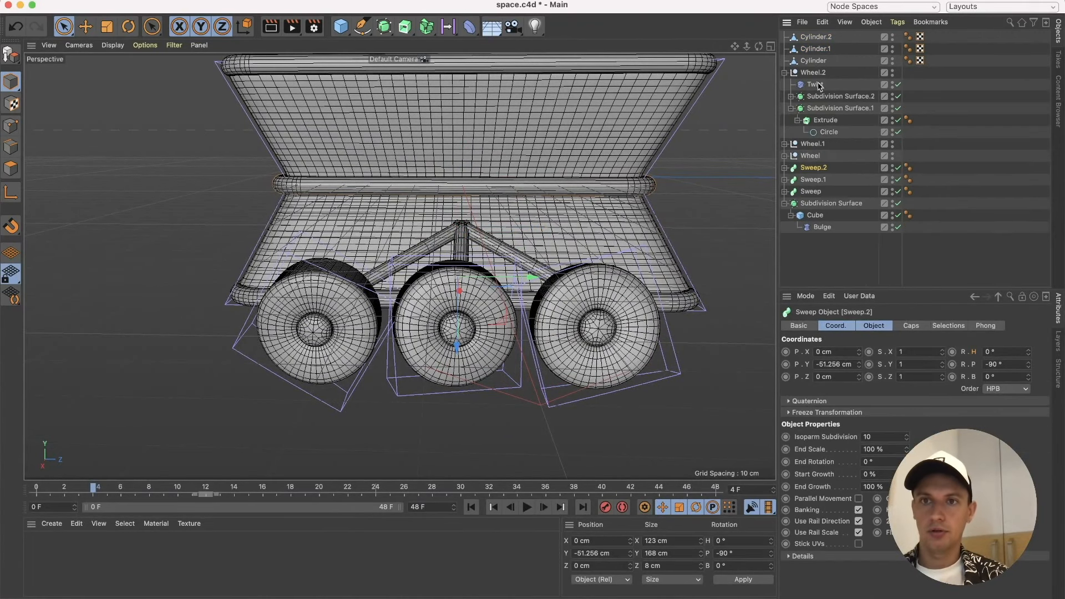
{"action": "left_click", "coordinate": [791, 109]}
{"action": "left_click", "coordinate": [821, 96]}
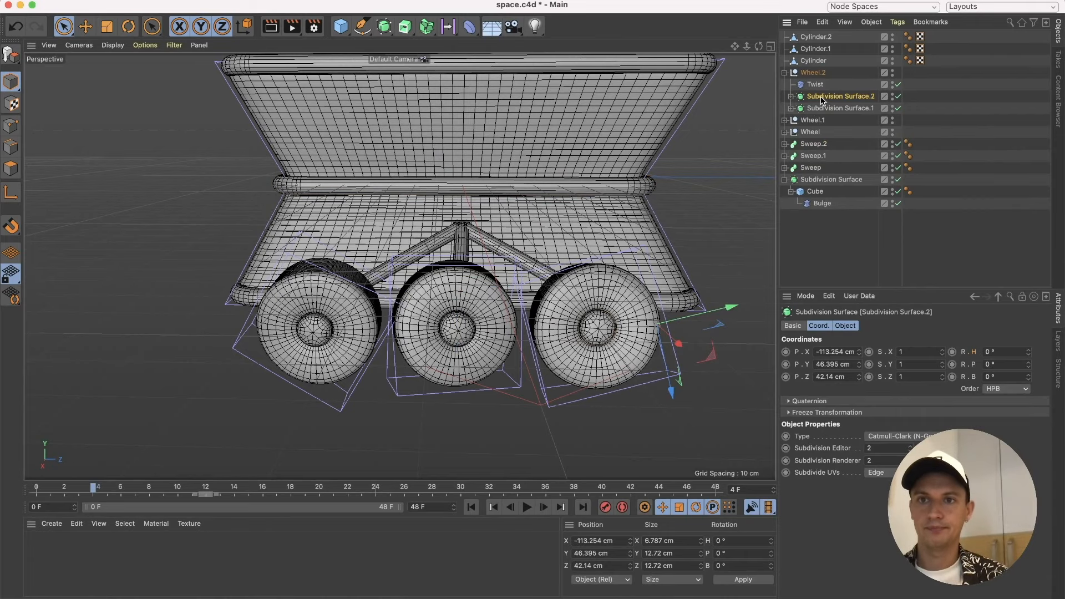
{"action": "left_click_drag", "start_coordinate": [821, 244], "coordinate": [833, 233], "text": "ctrl"}
{"action": "left_click_drag", "start_coordinate": [818, 217], "coordinate": [816, 37]}
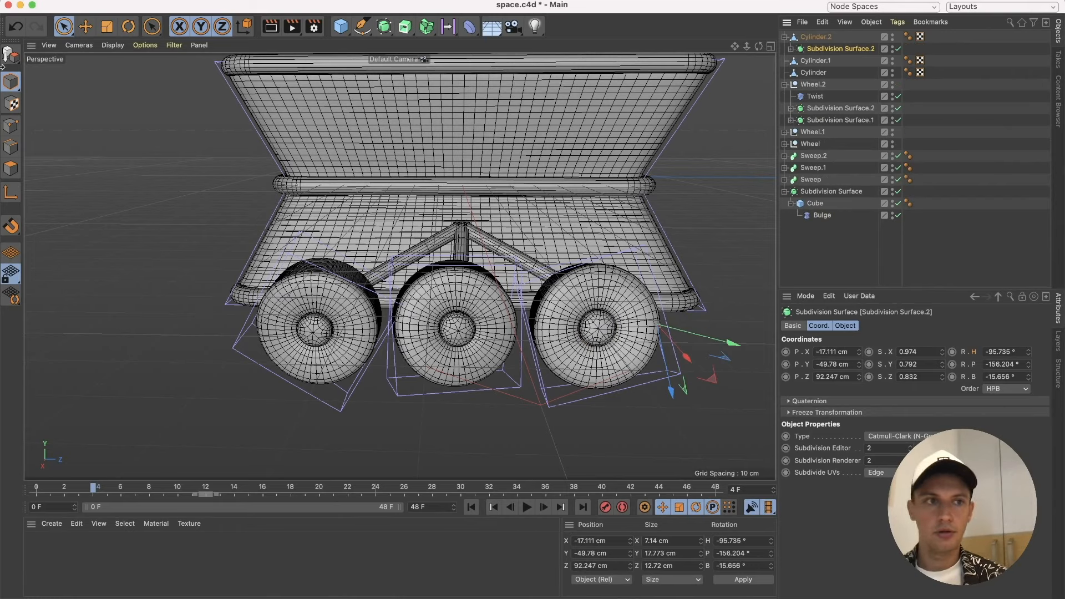
Try to place the nested hub copy over the joint of the three struts, moving it along world axes.
{"action": "left_click", "coordinate": [245, 26]}
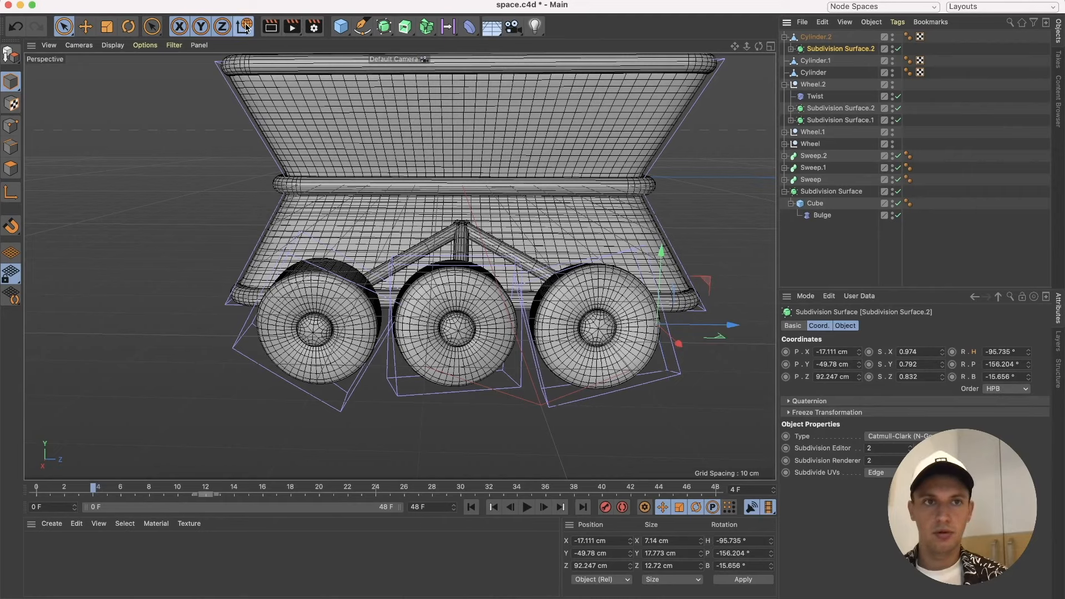
{"action": "left_click_drag", "start_coordinate": [659, 261], "coordinate": [660, 190]}
{"action": "left_click_drag", "start_coordinate": [709, 257], "coordinate": [611, 261]}
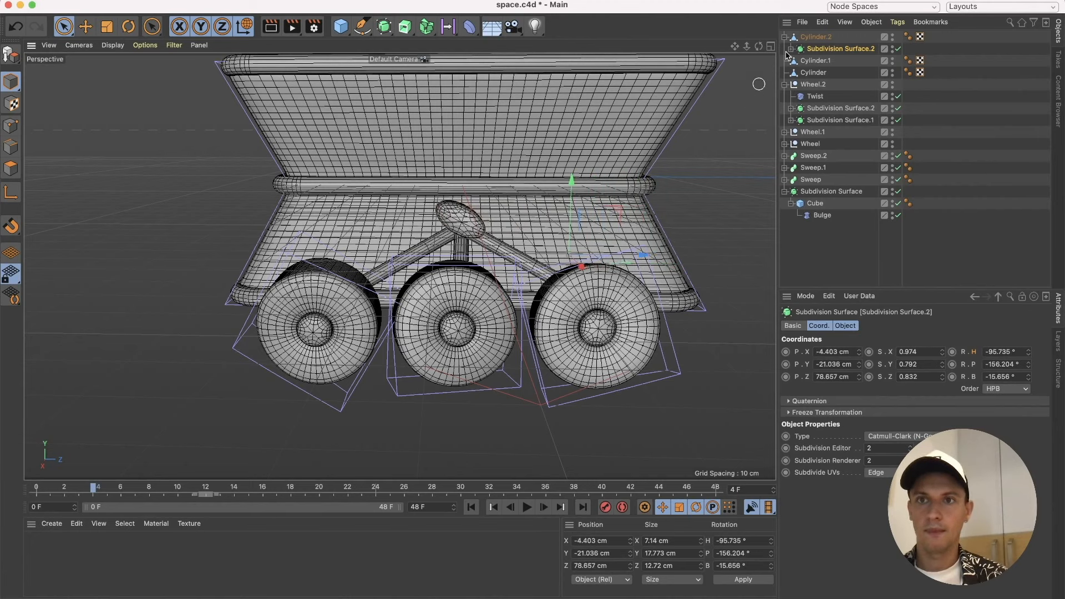
Take the hub copy out of Cylinder.2, shift it along Z, and delete it with its Extrude and Circle.
{"action": "left_click_drag", "start_coordinate": [820, 53], "coordinate": [820, 34]}
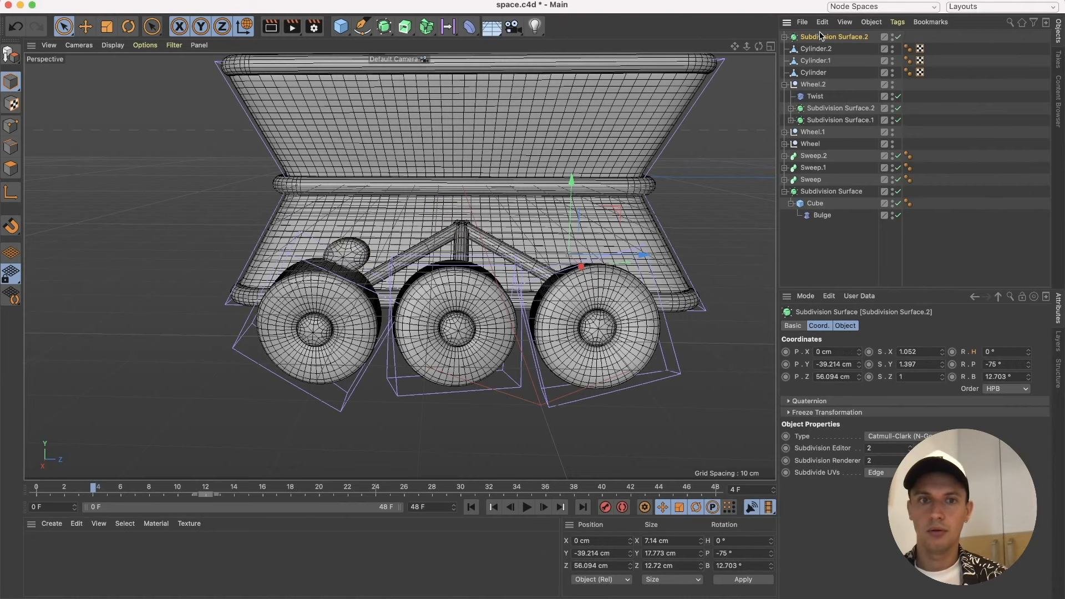
{"action": "left_click_drag", "start_coordinate": [613, 252], "coordinate": [716, 255]}
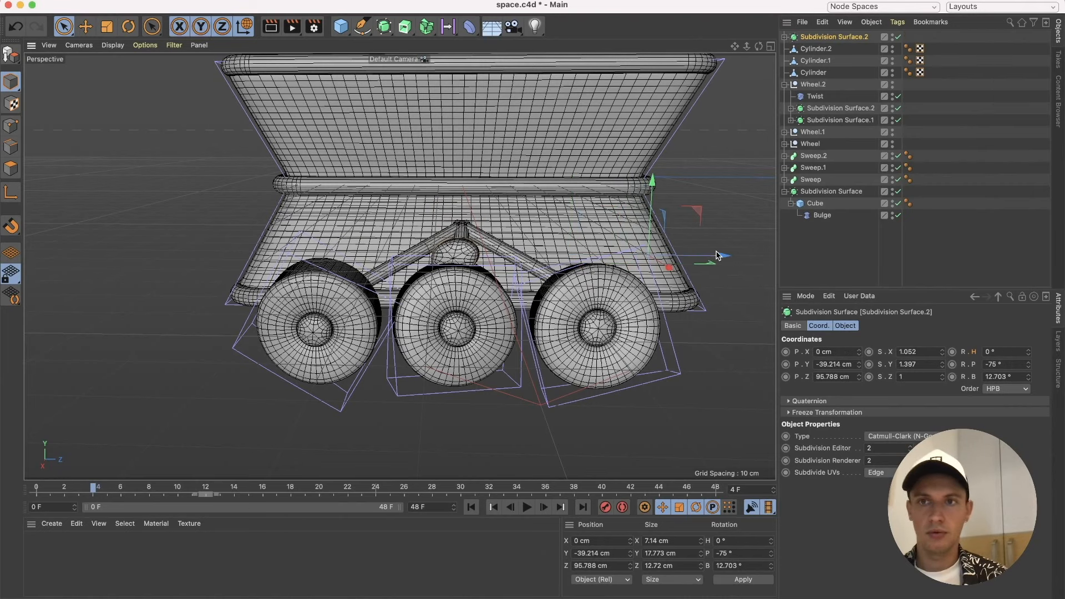
{"action": "left_click", "coordinate": [785, 37]}
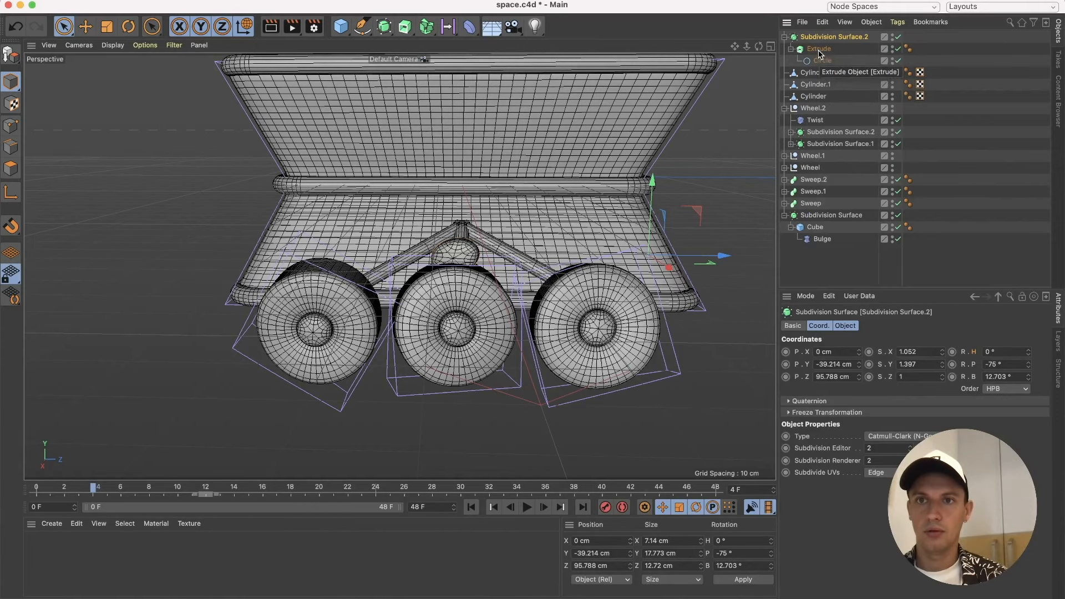
{"action": "key", "text": "Delete"}
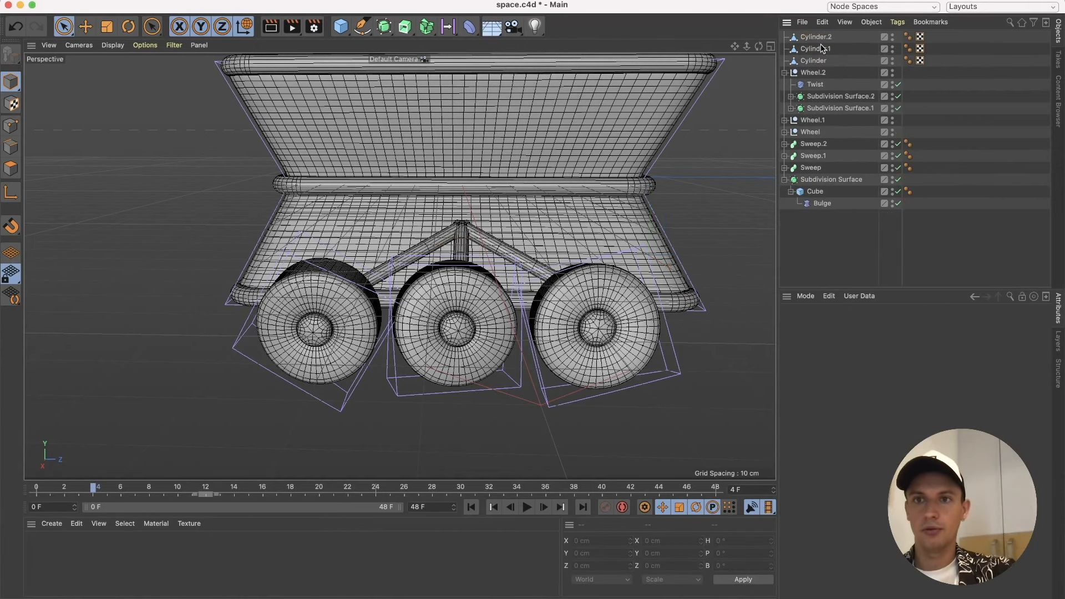
Duplicate Wheel.2's Subdivision Surface.2 hub to the top level of the hierarchy and move the copy up over the strut joint.
{"action": "left_click", "coordinate": [834, 97]}
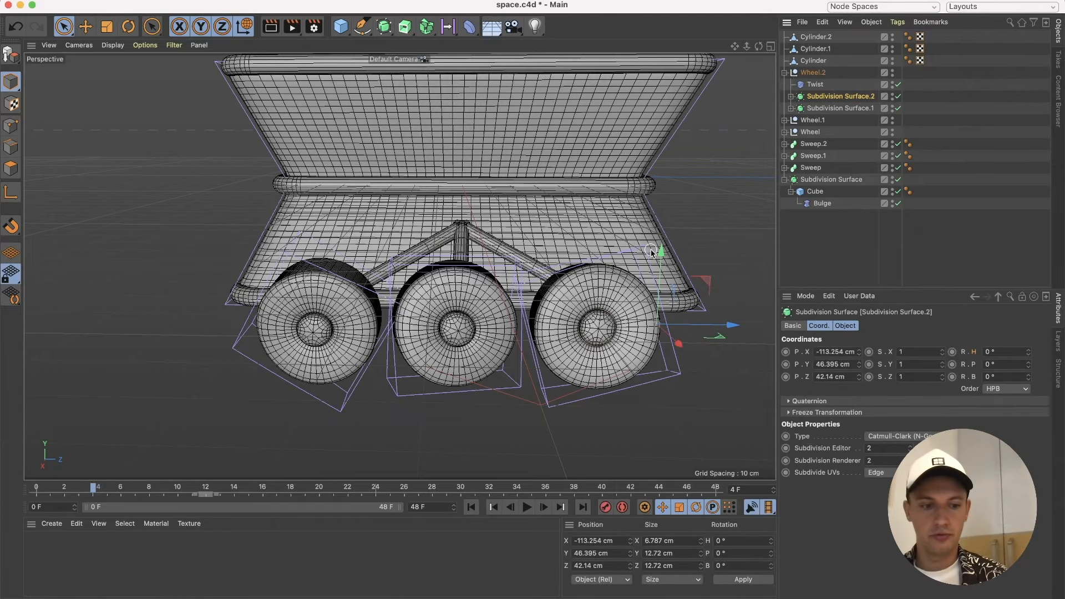
{"action": "mouse_move", "coordinate": [638, 288]}
{"action": "left_mouse_down", "text": "alt"}
{"action": "mouse_move", "coordinate": [633, 305]}
{"action": "mouse_move", "coordinate": [630, 296]}
{"action": "left_mouse_up", "text": "alt"}
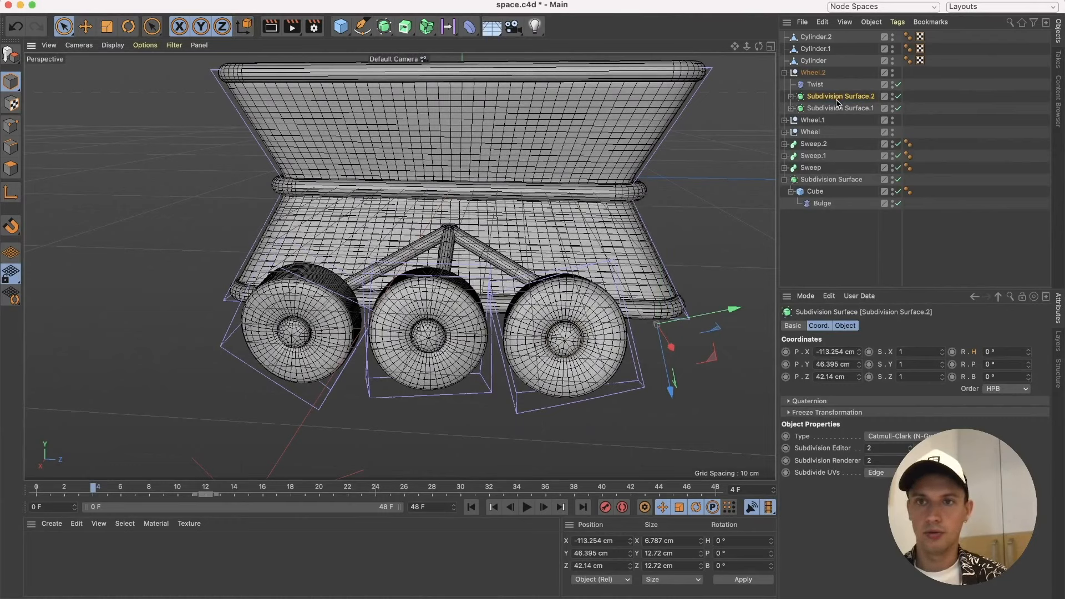
{"action": "left_click_drag", "start_coordinate": [838, 103], "coordinate": [830, 266], "text": "ctrl"}
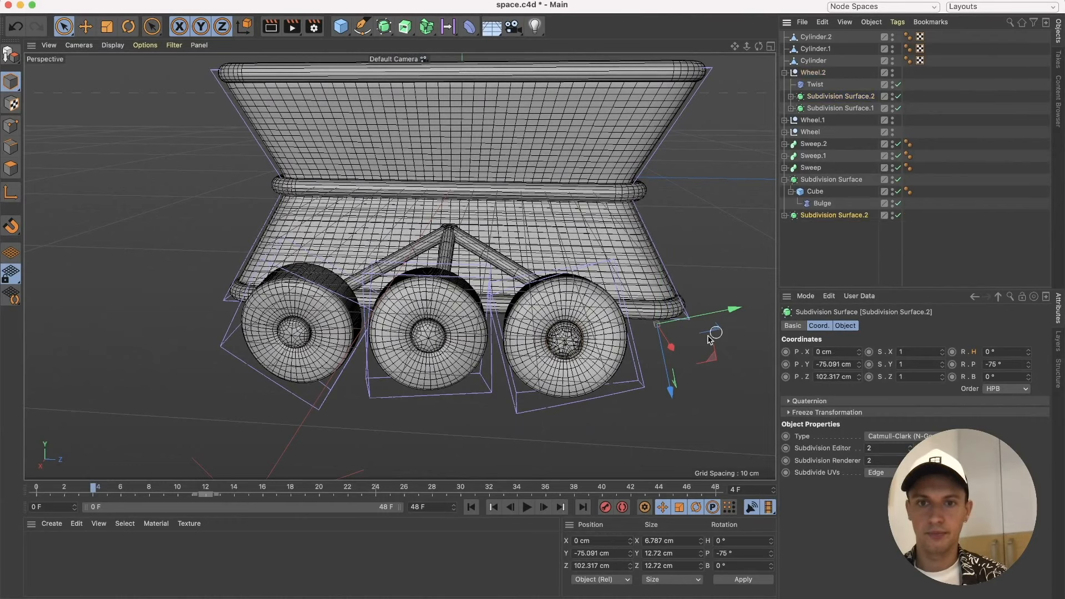
{"action": "left_click", "coordinate": [244, 26]}
{"action": "left_click_drag", "start_coordinate": [653, 294], "coordinate": [656, 206]}
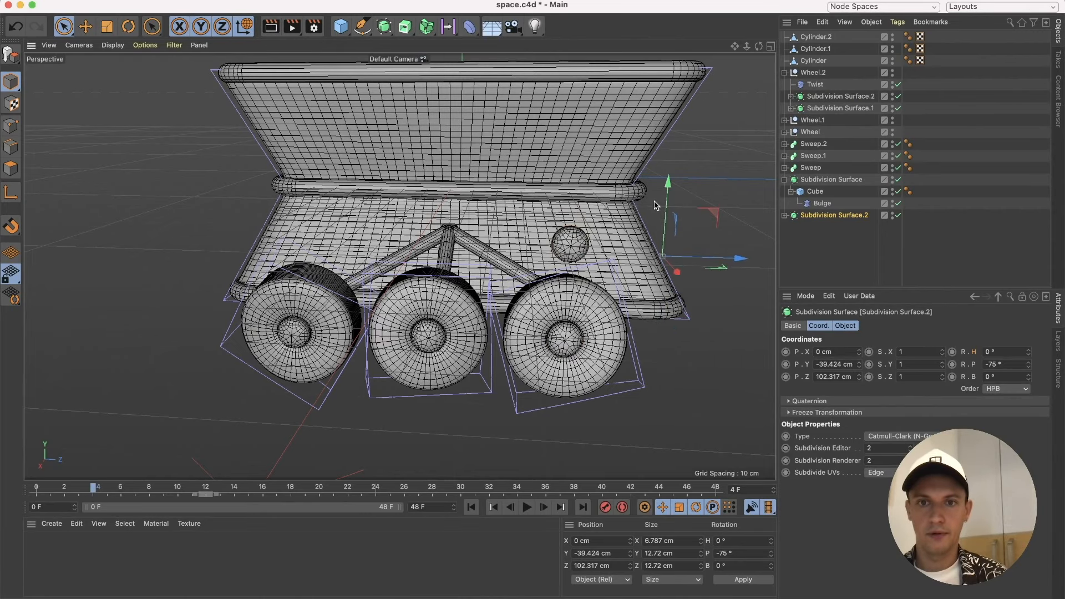
{"action": "left_click_drag", "start_coordinate": [721, 259], "coordinate": [627, 261]}
Move only the hub copy's axis onto the hub, to about X 110.8, Y -16.3, Z 1.6 cm.
{"action": "left_click", "coordinate": [10, 193]}
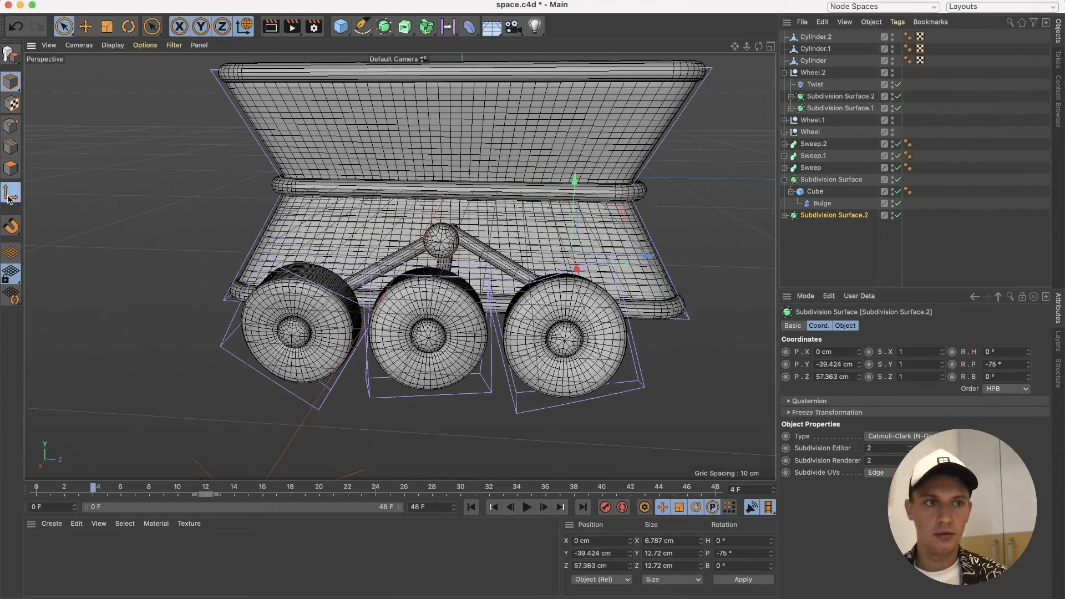
{"action": "left_click", "coordinate": [241, 29]}
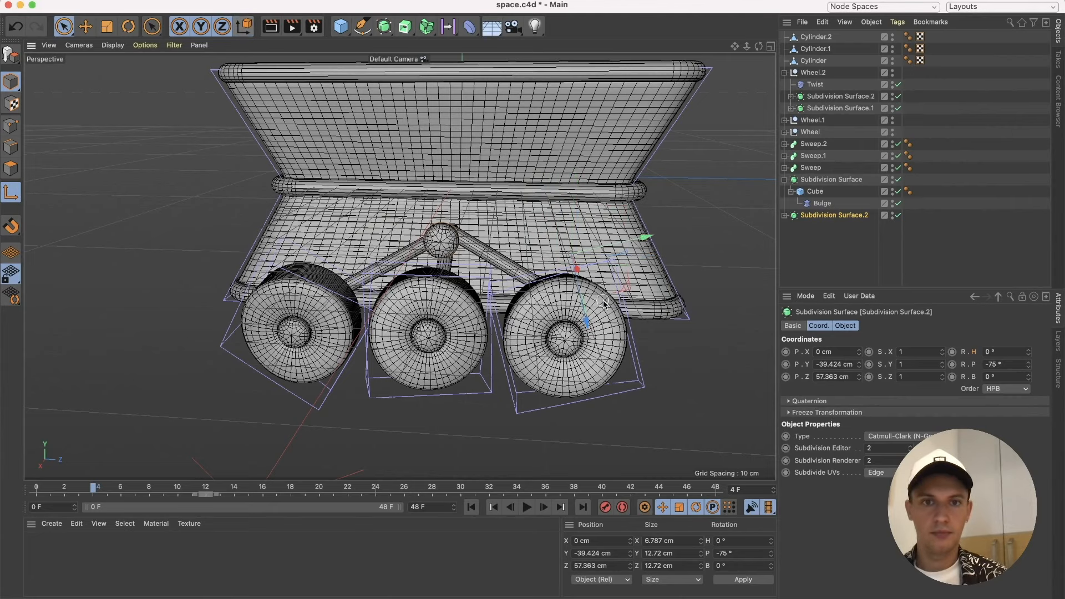
{"action": "left_click", "coordinate": [243, 29]}
{"action": "left_click_drag", "start_coordinate": [630, 255], "coordinate": [199, 391]}
{"action": "left_click_drag", "start_coordinate": [239, 292], "coordinate": [333, 228]}
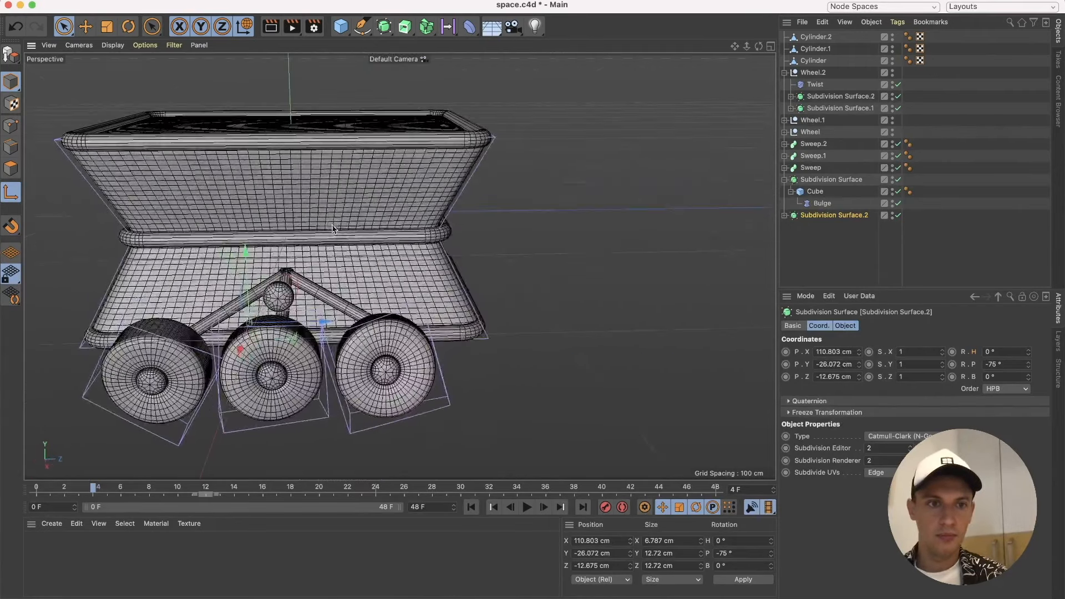
{"action": "left_click_drag", "start_coordinate": [325, 322], "coordinate": [358, 321]}
{"action": "left_click_drag", "start_coordinate": [281, 252], "coordinate": [280, 221]}
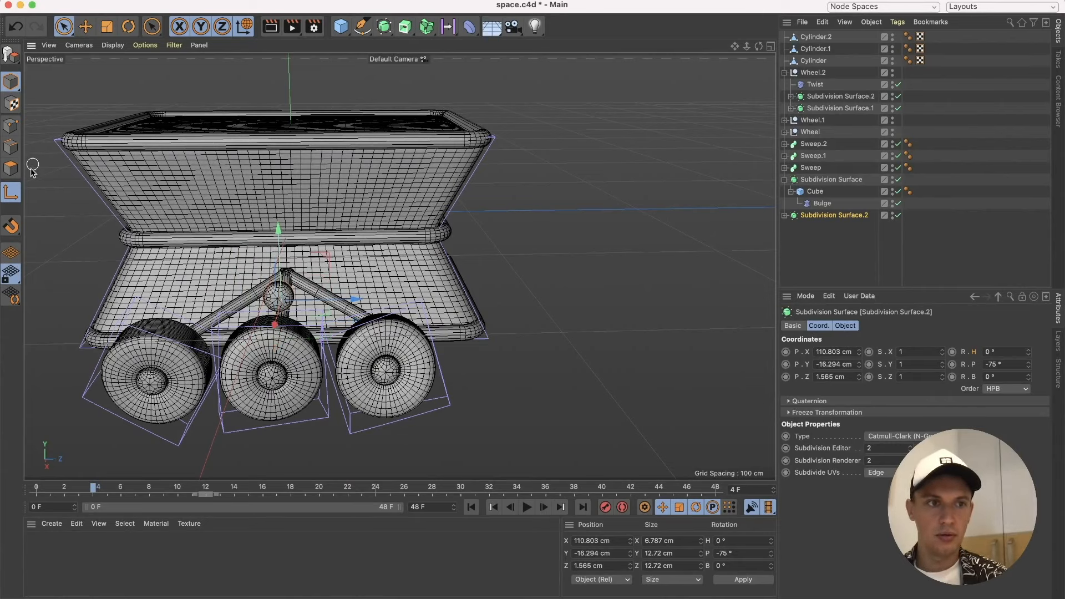
Move the hub copy onto the joint of the three struts, at about X 56.3, Y -24.1, Z -0.3 cm.
{"action": "left_click_drag", "start_coordinate": [275, 325], "coordinate": [286, 285]}
{"action": "left_click_drag", "start_coordinate": [287, 194], "coordinate": [287, 211]}
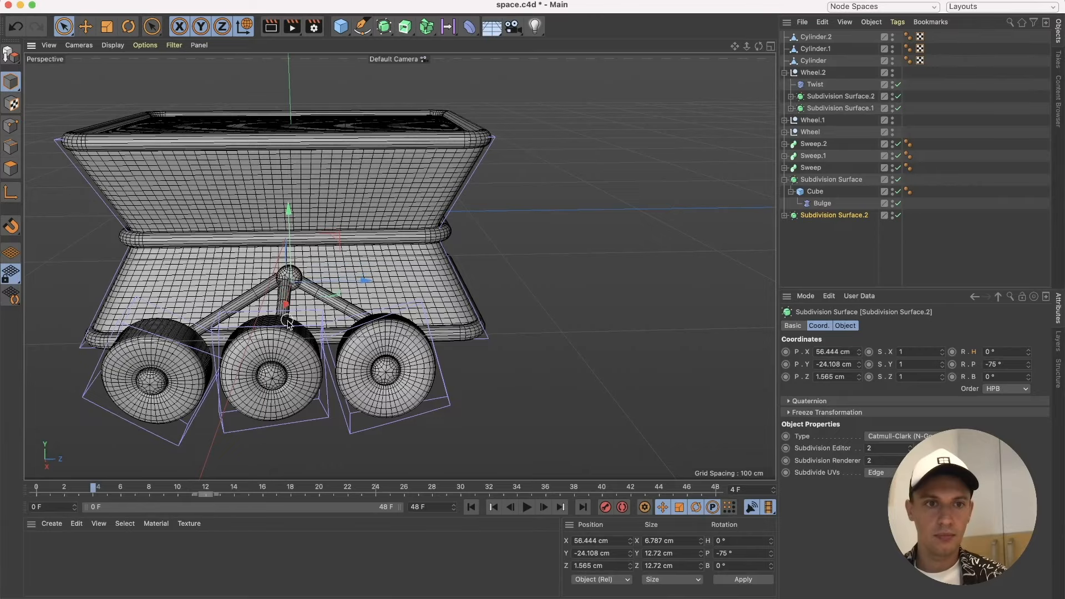
{"action": "scroll", "coordinate": [285, 304], "scroll_direction": "up", "scroll_amount": 10}
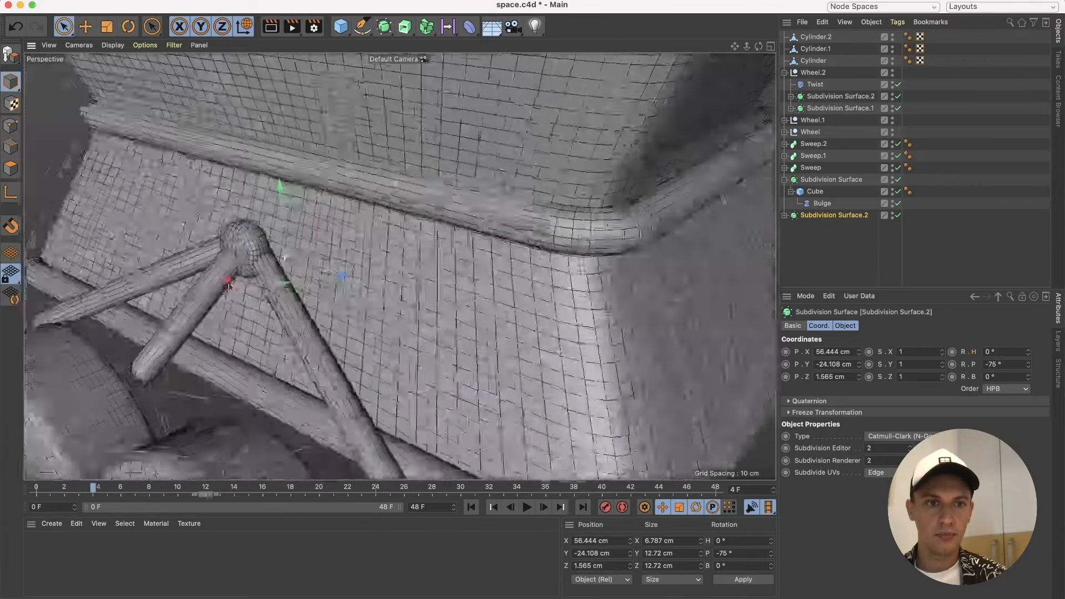
{"action": "left_click_drag", "start_coordinate": [330, 276], "coordinate": [298, 283]}
{"action": "left_click_drag", "start_coordinate": [355, 249], "coordinate": [355, 252]}
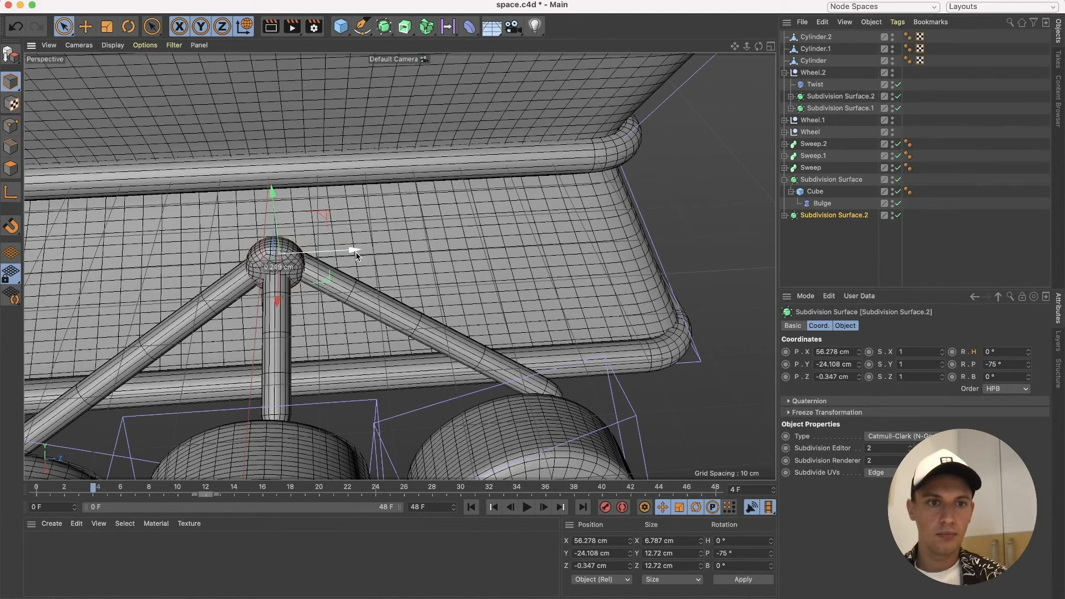
Enlarge the joint hub by setting its Circle radius to 10 cm and its Extrude offset to 19 cm.
{"action": "left_click", "coordinate": [785, 216]}
{"action": "left_click", "coordinate": [819, 240]}
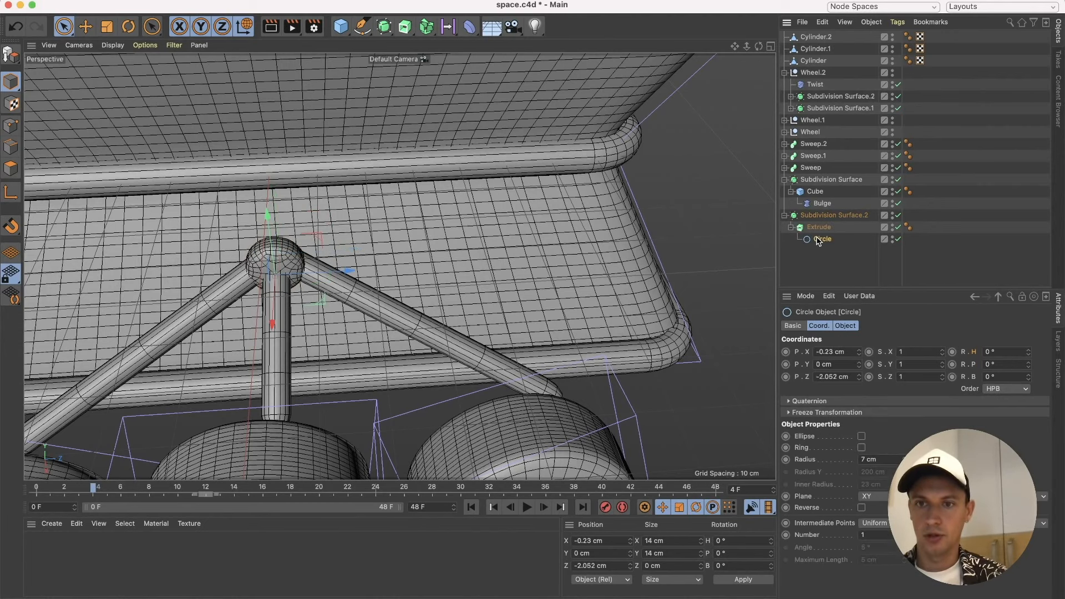
{"action": "left_click_drag", "start_coordinate": [903, 459], "coordinate": [905, 457]}
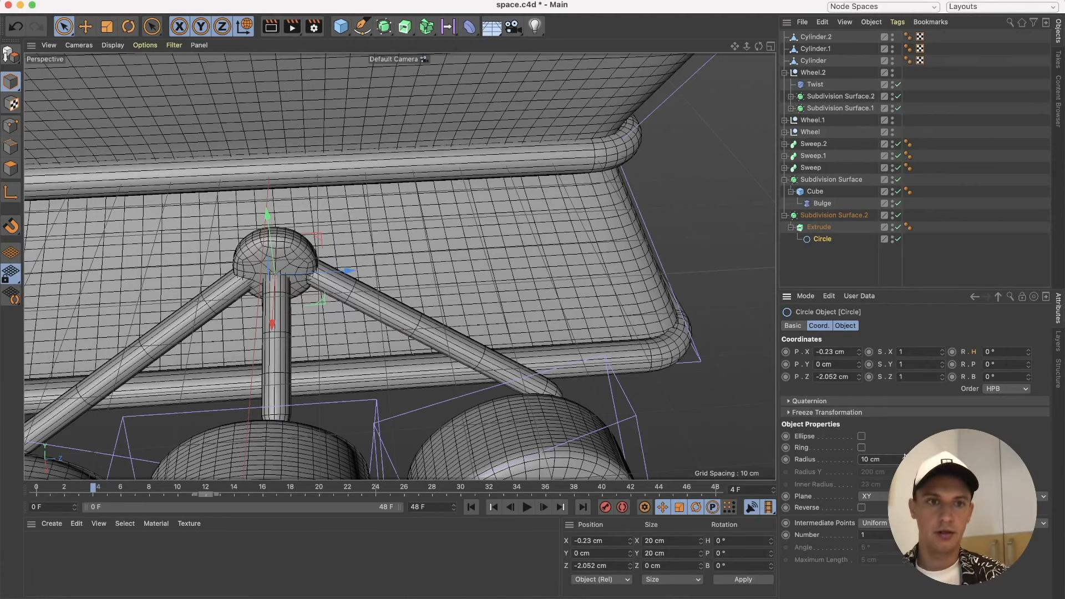
{"action": "left_click", "coordinate": [820, 227]}
{"action": "left_click_drag", "start_coordinate": [911, 447], "coordinate": [912, 448]}
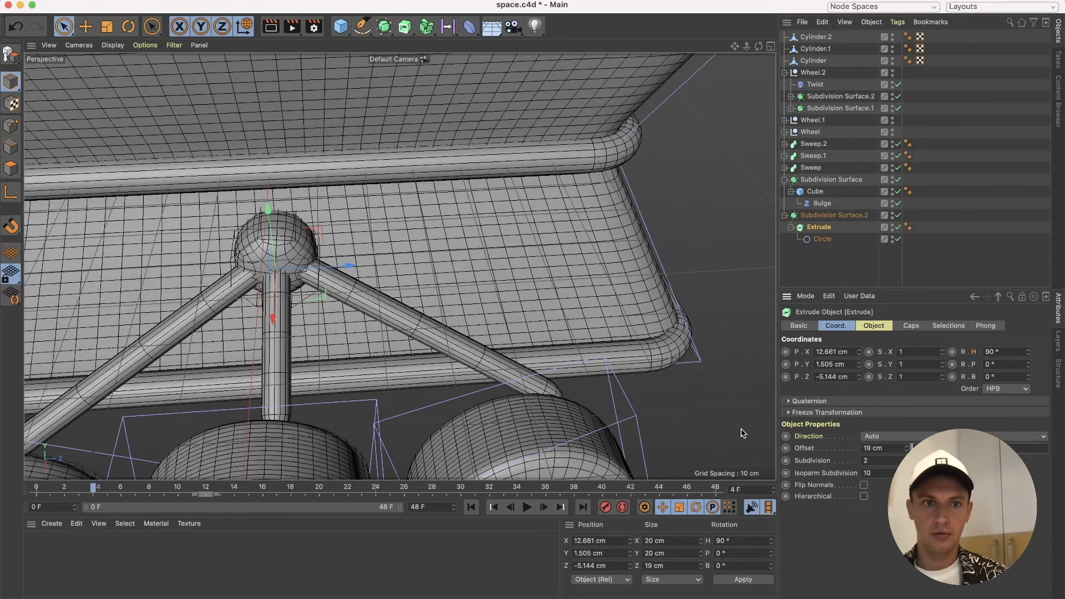
{"action": "left_click_drag", "start_coordinate": [344, 323], "coordinate": [240, 276], "text": "alt"}
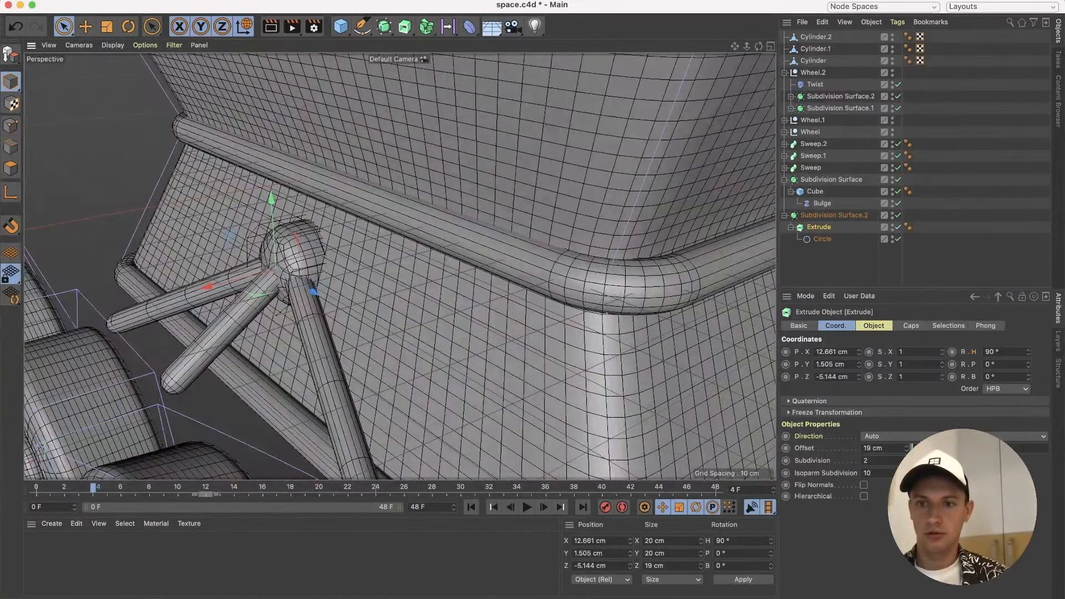
Set the joint hub's Extrude offset to 15 cm after trying 13 cm.
{"action": "double_click", "coordinate": [882, 448]}
{"action": "type", "text": "13"}
{"action": "key", "text": "Return"}
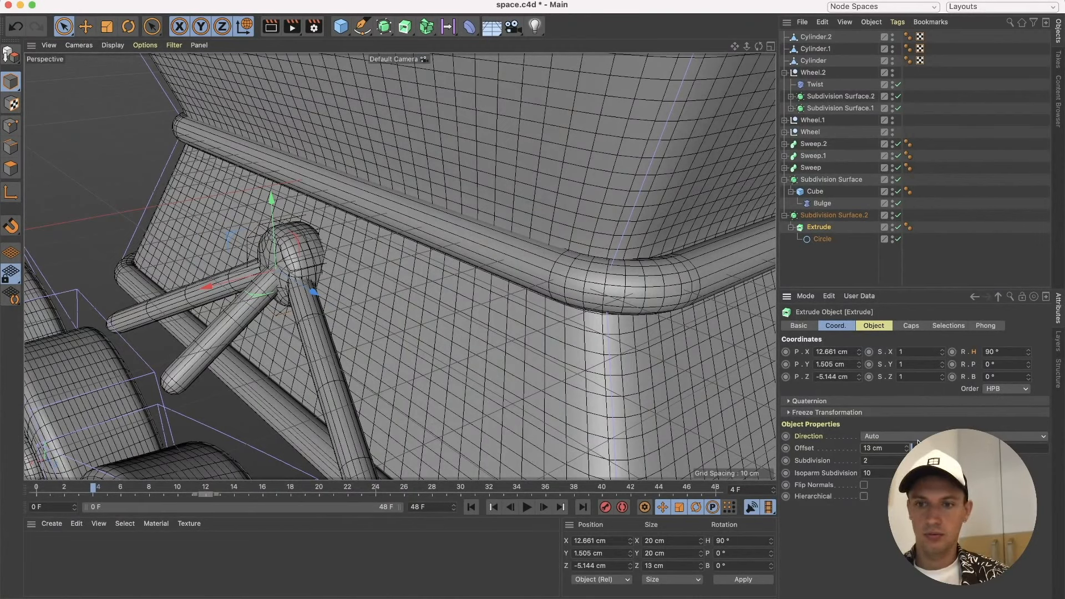
{"action": "double_click", "coordinate": [883, 448]}
{"action": "type", "text": "15"}
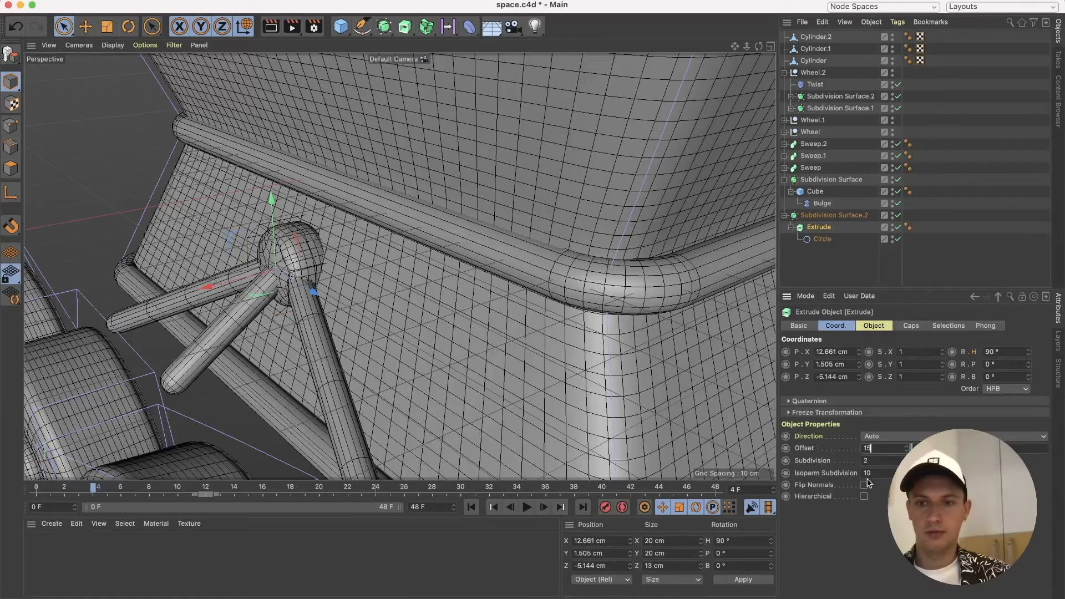
{"action": "key", "text": "Return"}
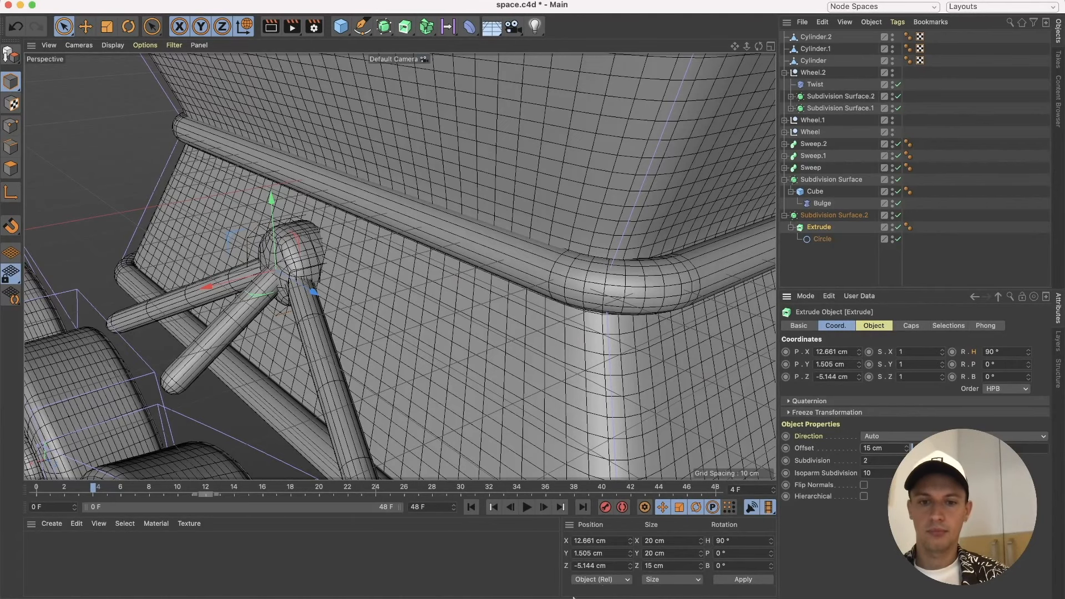
{"action": "right_click", "coordinate": [545, 598]}
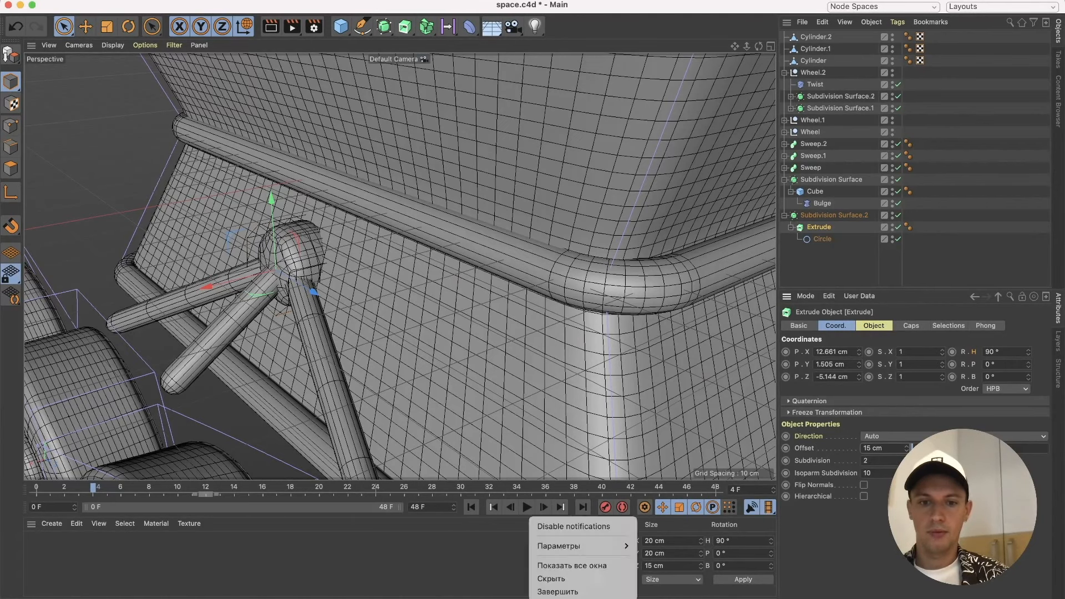
{"action": "left_click", "coordinate": [560, 589]}
Move the joint hub's Subdivision Surface.2 to the start of the object hierarchy and collapse it and Wheel.2.
{"action": "left_click_drag", "start_coordinate": [349, 387], "coordinate": [399, 347], "text": "alt"}
{"action": "scroll", "coordinate": [447, 336], "scroll_direction": "down", "scroll_amount": 5}
{"action": "scroll", "coordinate": [399, 347], "scroll_direction": "up", "scroll_amount": 3}
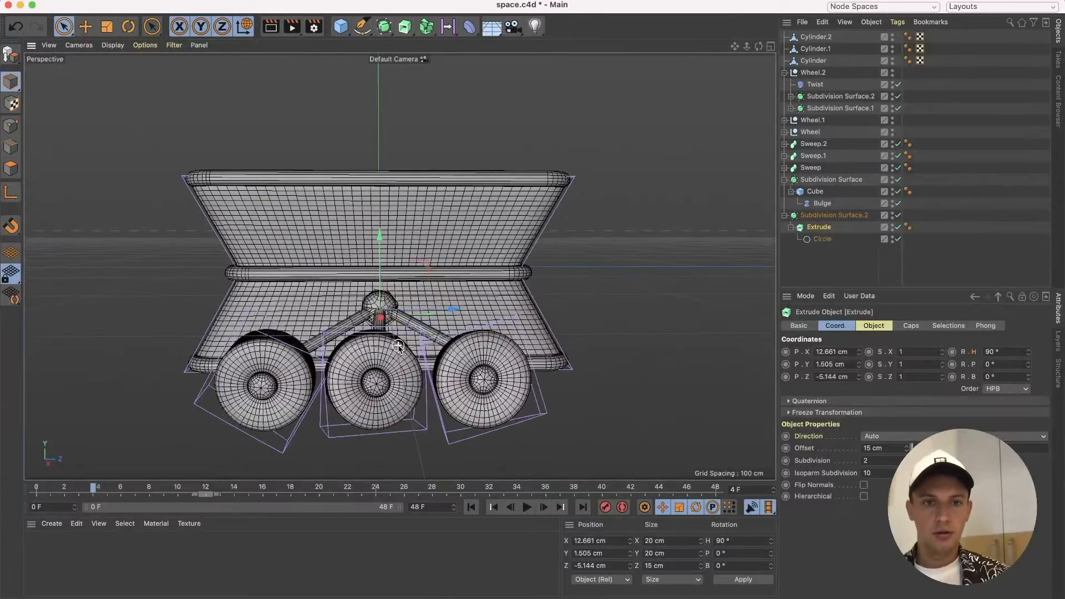
{"action": "left_click_drag", "start_coordinate": [822, 216], "coordinate": [820, 35]}
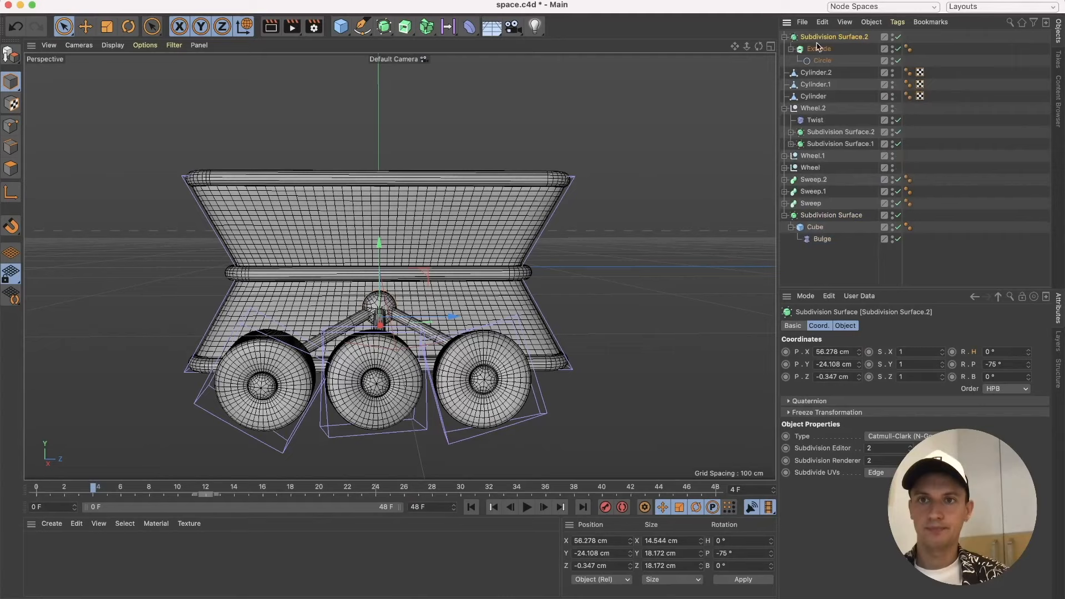
{"action": "left_click", "coordinate": [785, 36]}
{"action": "left_click", "coordinate": [785, 84]}
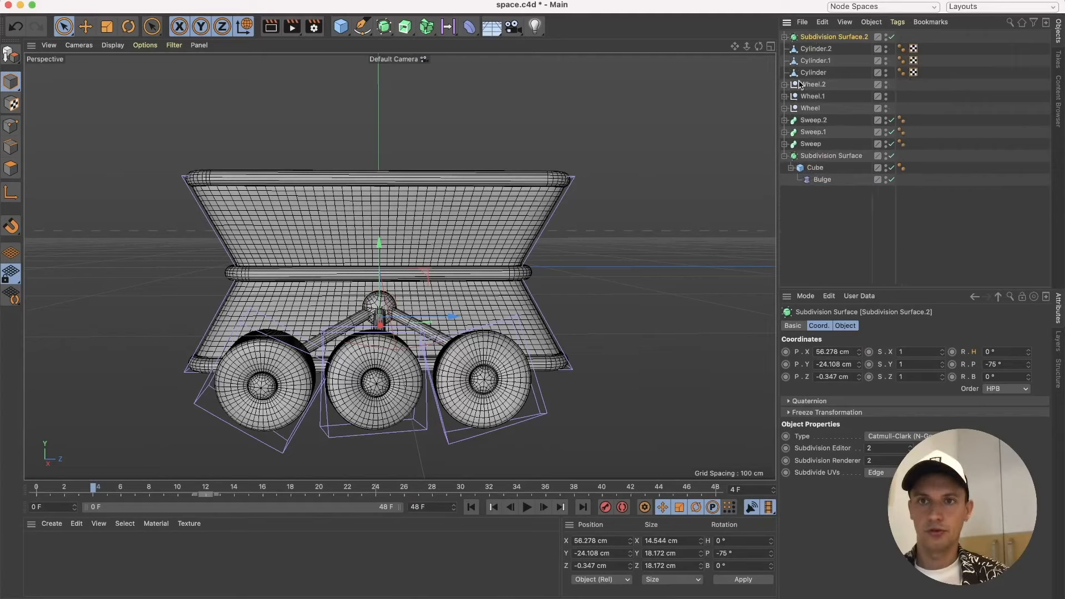
Group the joint hub's Subdivision Surface.2 and the three strut cylinders under a null named strokes.
{"action": "left_click", "coordinate": [820, 74]}
{"action": "left_click", "coordinate": [824, 37], "text": "shift"}
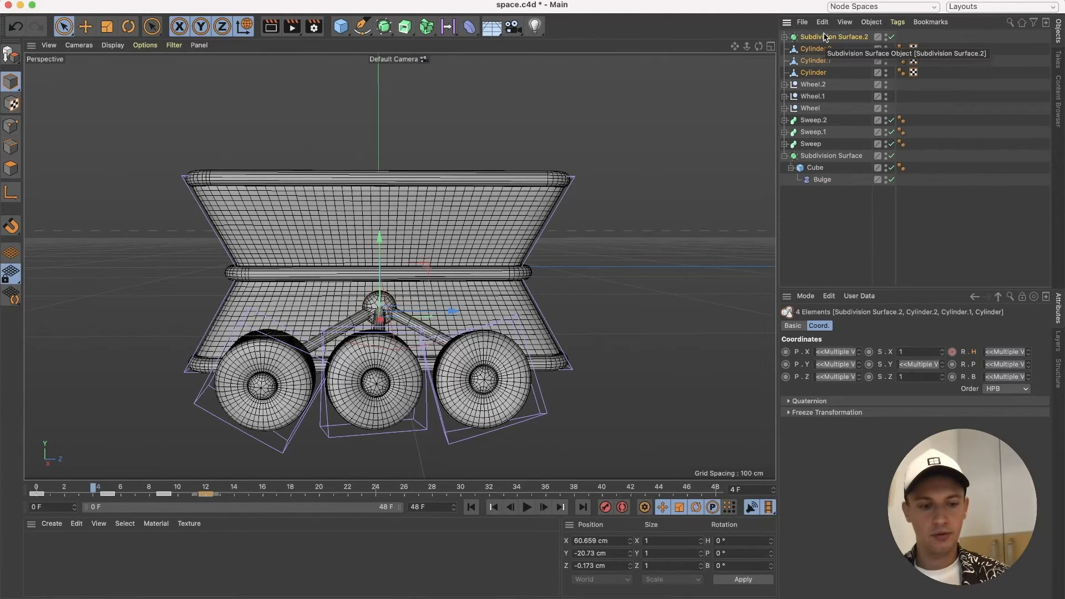
{"action": "key", "text": "alt+g"}
{"action": "double_click", "coordinate": [806, 37]}
{"action": "type", "text": "strokes"}
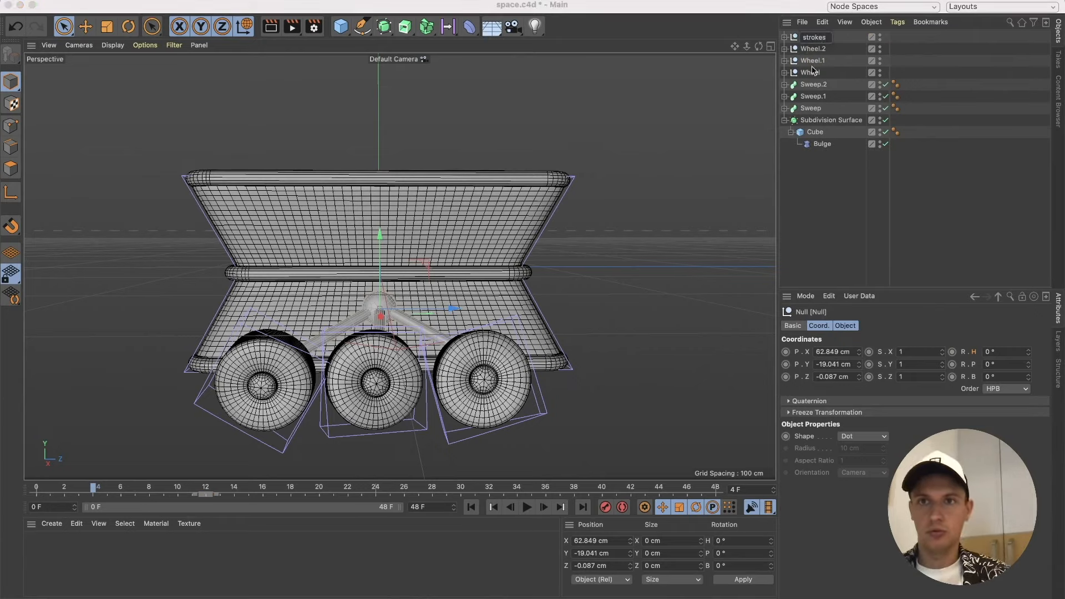
{"action": "left_click", "coordinate": [821, 220]}
Group Wheel.2, Wheel.1 and Wheel under a null named wheels.
{"action": "left_click", "coordinate": [814, 49]}
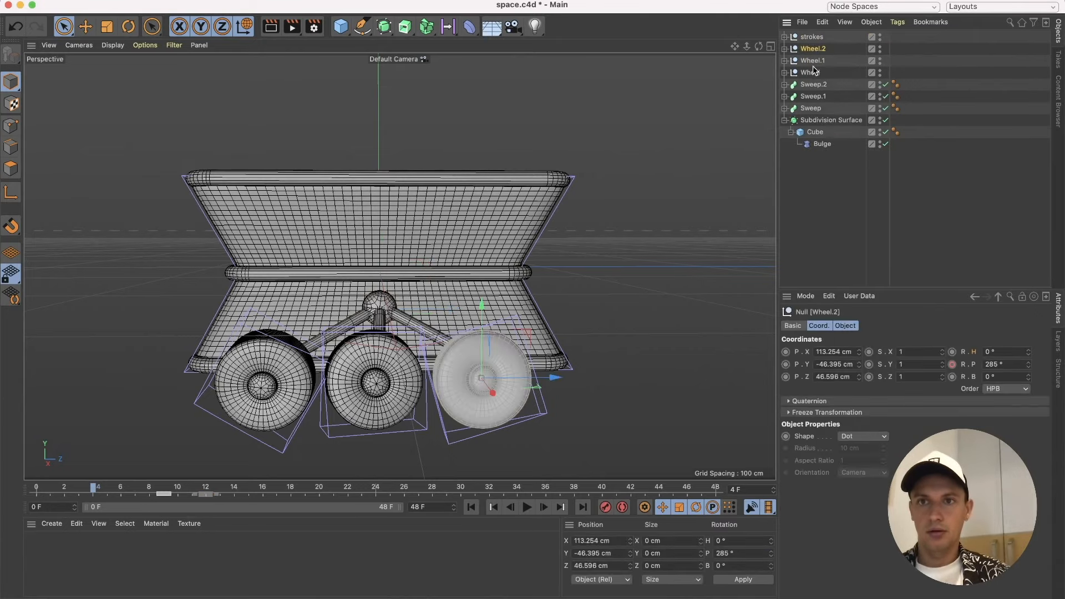
{"action": "left_click", "coordinate": [810, 73], "text": "shift"}
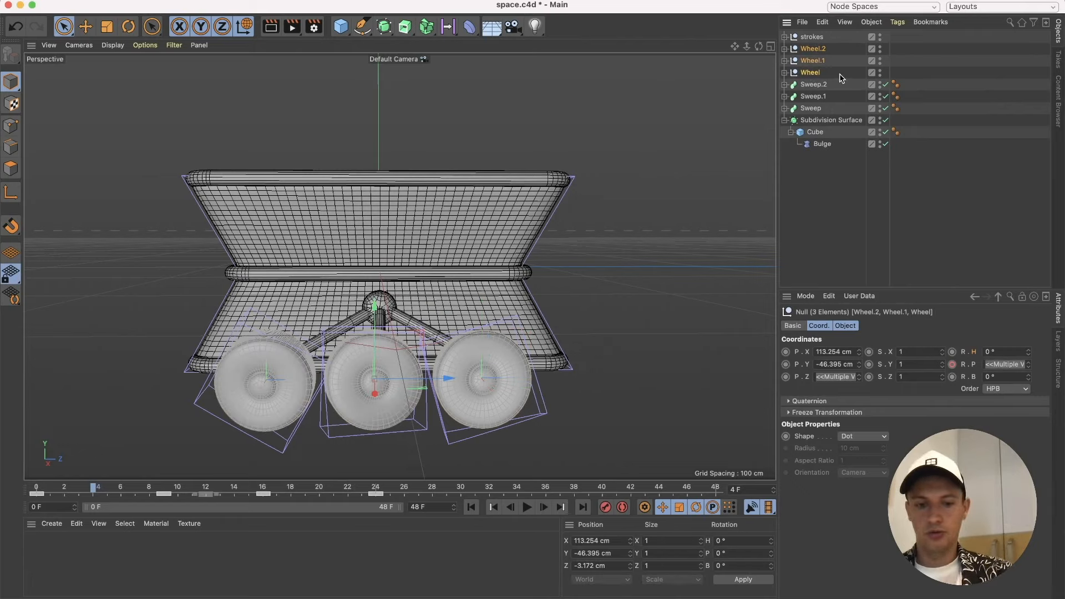
{"action": "key", "text": "alt+g"}
{"action": "double_click", "coordinate": [807, 50]}
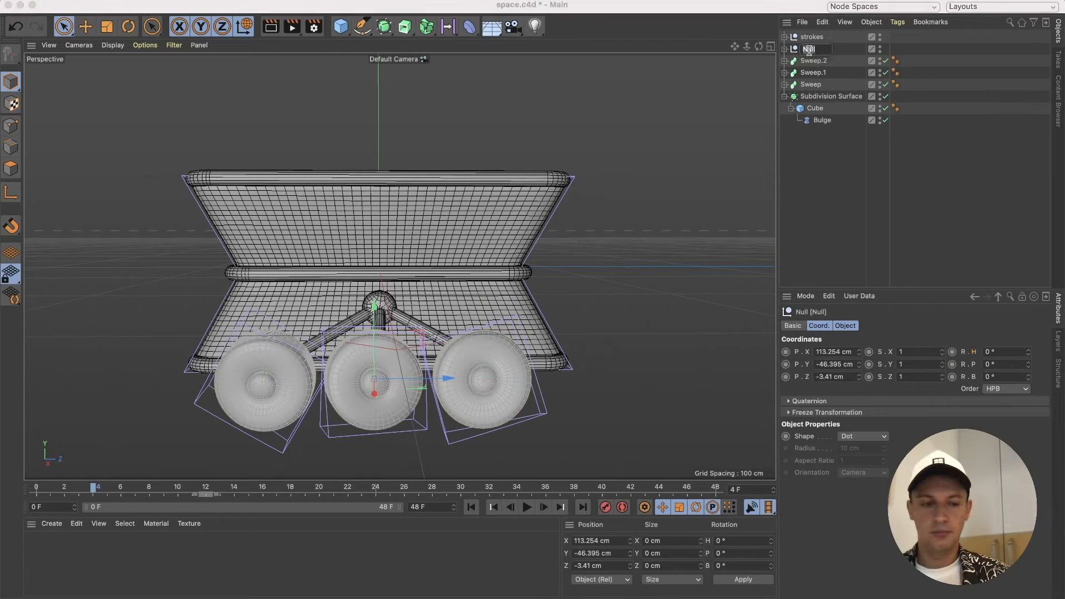
{"action": "key", "text": "Return"}
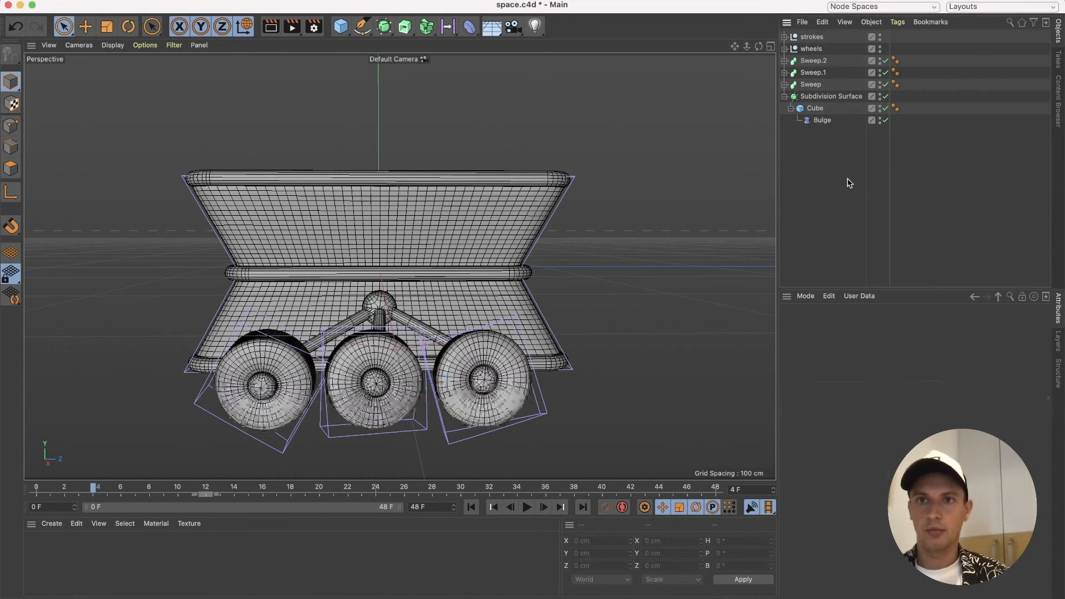
Collapse the cart's Subdivision Surface and group it with Sweep.2, Sweep.1 and Sweep under a null named body.
{"action": "left_click", "coordinate": [815, 61]}
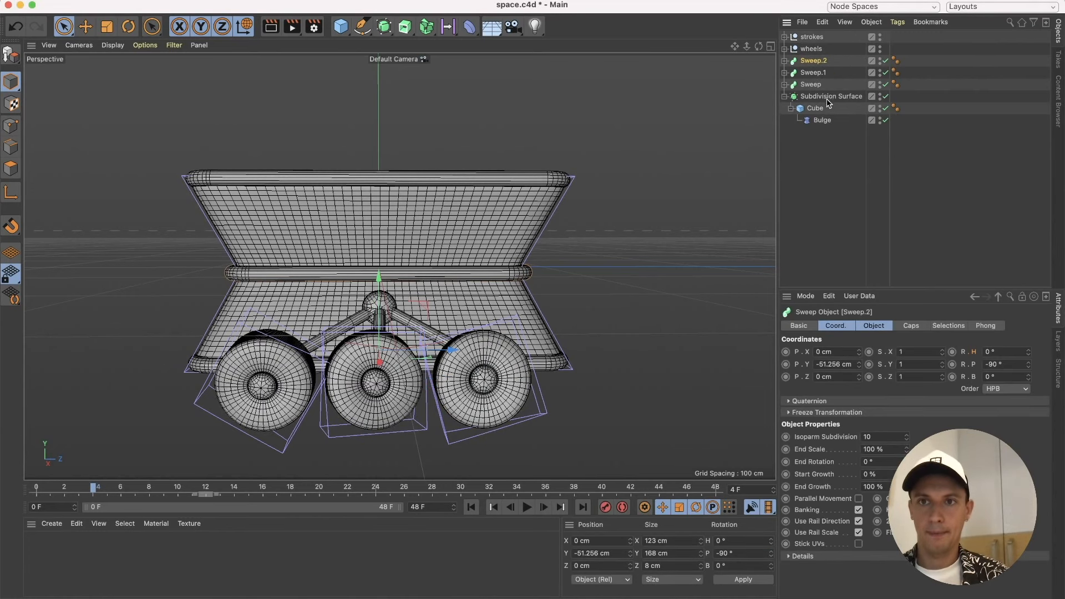
{"action": "left_click", "coordinate": [785, 97]}
{"action": "left_click", "coordinate": [825, 98]}
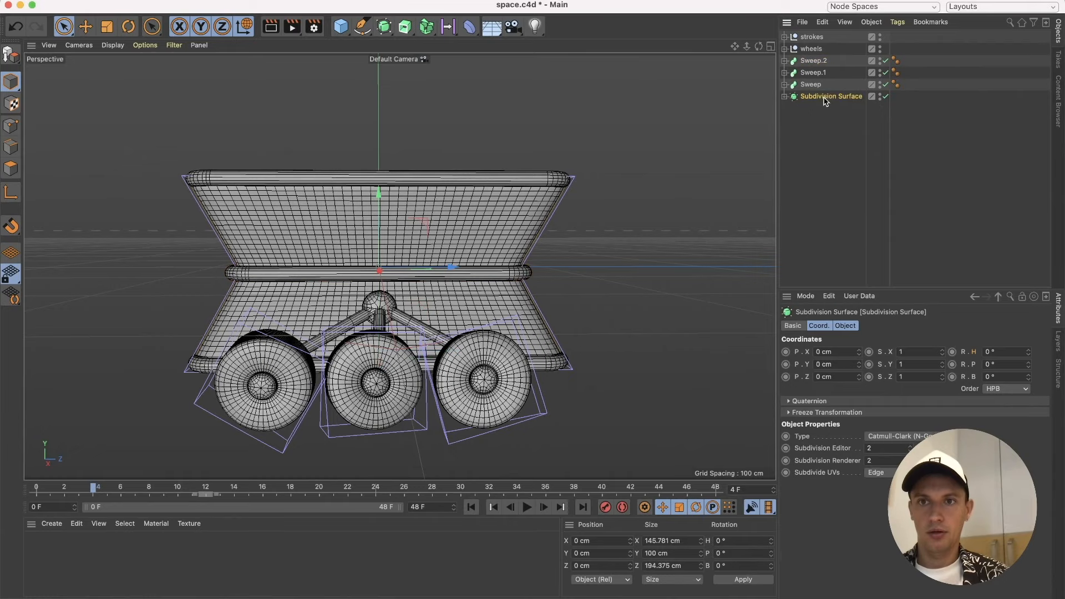
{"action": "left_click", "coordinate": [821, 62], "text": "shift"}
{"action": "key", "text": "alt+g"}
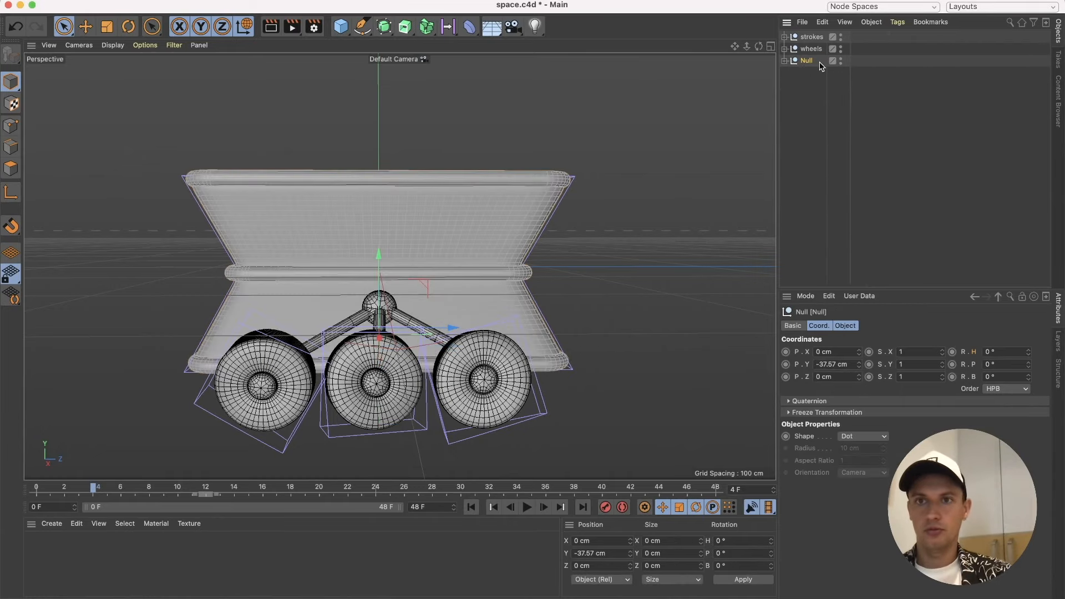
{"action": "double_click", "coordinate": [807, 61]}
{"action": "type", "text": "body"}
{"action": "key", "text": "Return"}
{"action": "left_click", "coordinate": [834, 113]}
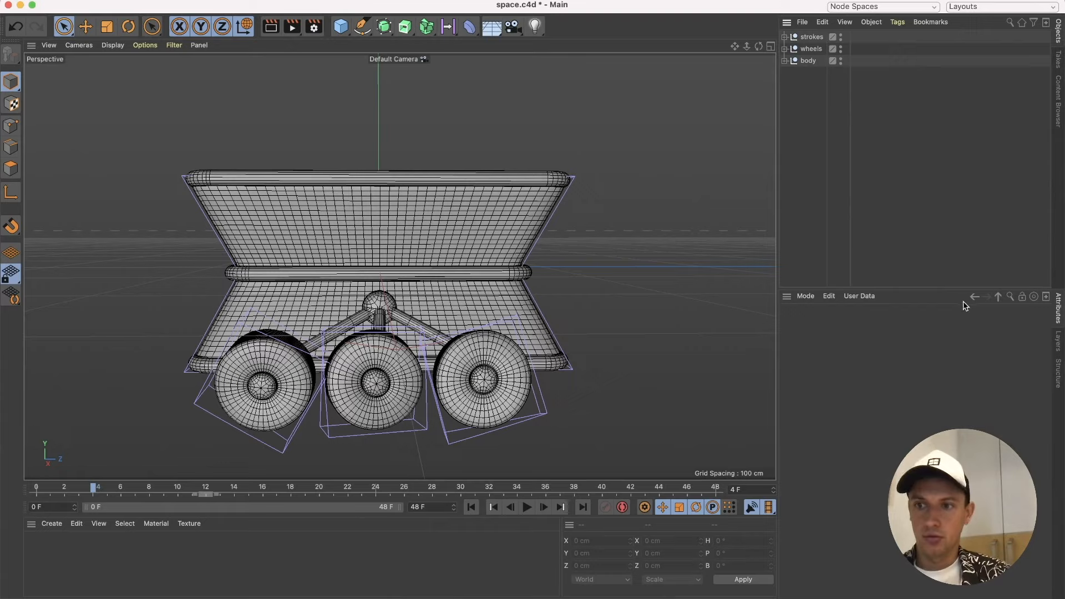
Create a new layer and name it strokes.
{"action": "left_click", "coordinate": [1061, 348]}
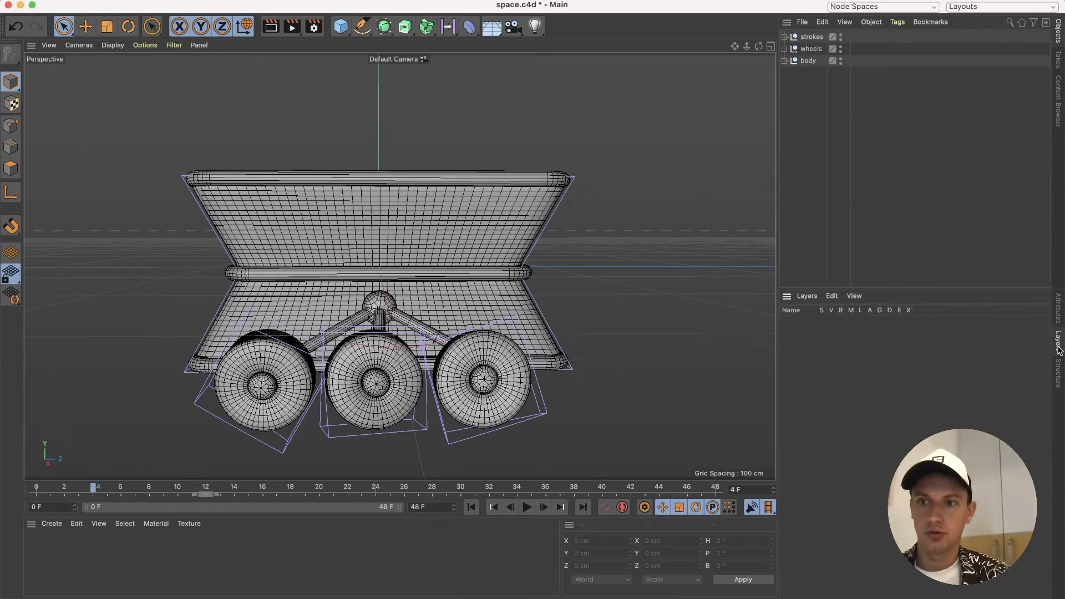
{"action": "right_click", "coordinate": [829, 339]}
{"action": "left_click", "coordinate": [857, 345]}
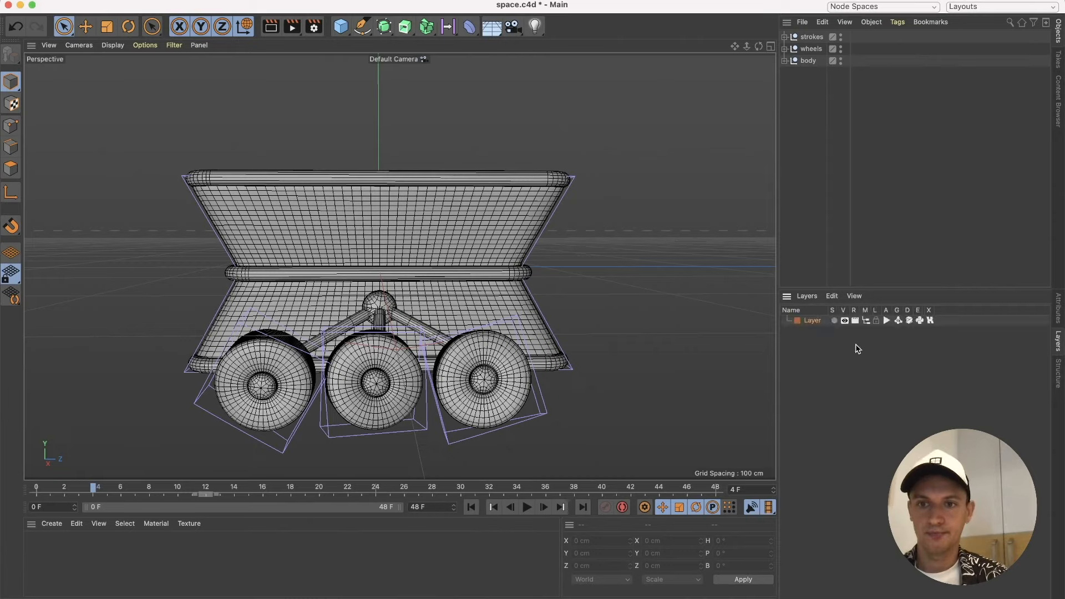
{"action": "double_click", "coordinate": [812, 321]}
{"action": "type", "text": "strokes"}
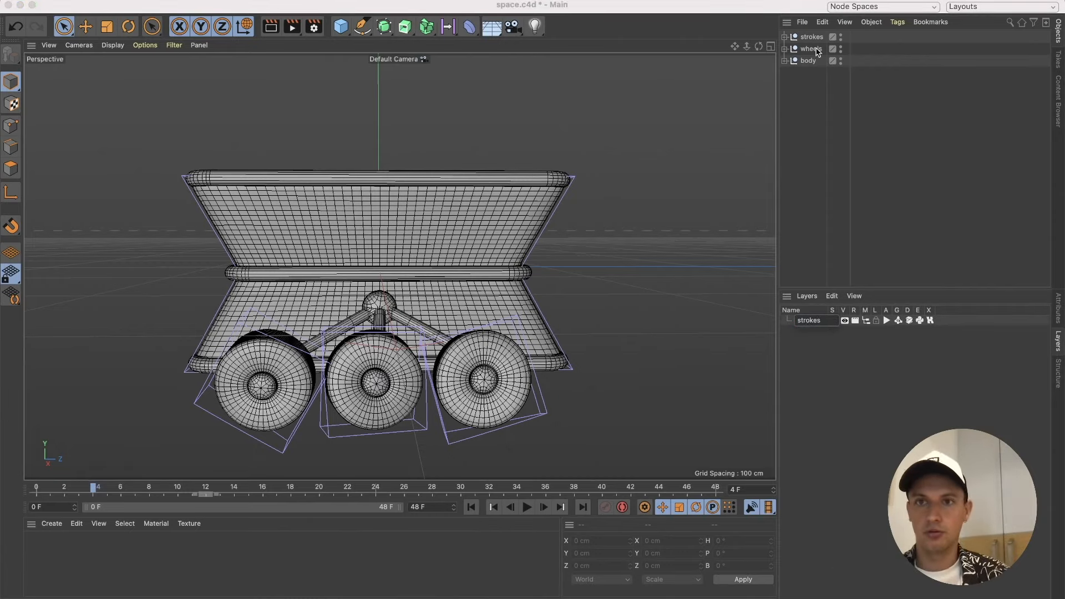
{"action": "key", "text": "Return"}
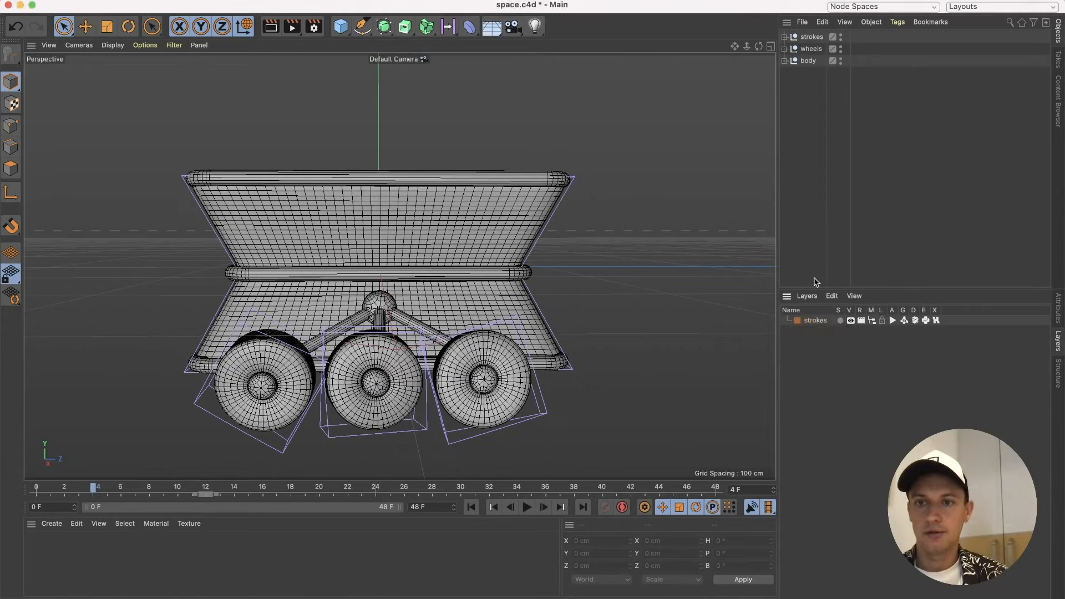
Assign the strokes group and its child objects to the strokes layer, and expand the group.
{"action": "left_click", "coordinate": [820, 37]}
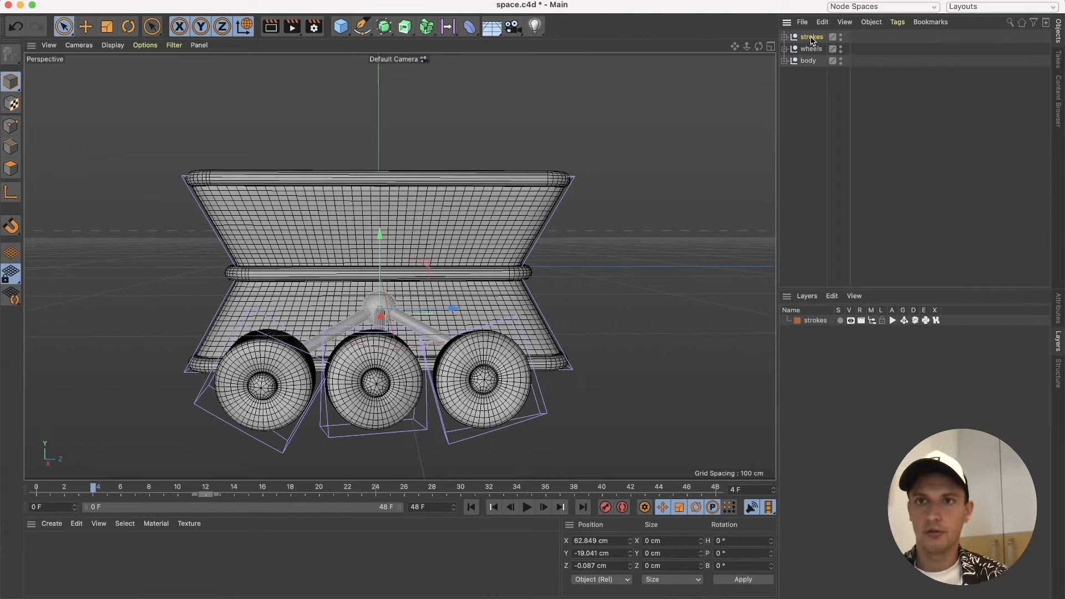
{"action": "mouse_move", "coordinate": [811, 40]}
{"action": "left_mouse_down"}
{"action": "mouse_move", "coordinate": [851, 238]}
{"action": "mouse_move", "coordinate": [831, 319]}
{"action": "mouse_move", "coordinate": [817, 328]}
{"action": "left_mouse_up"}
{"action": "left_click", "coordinate": [785, 37]}
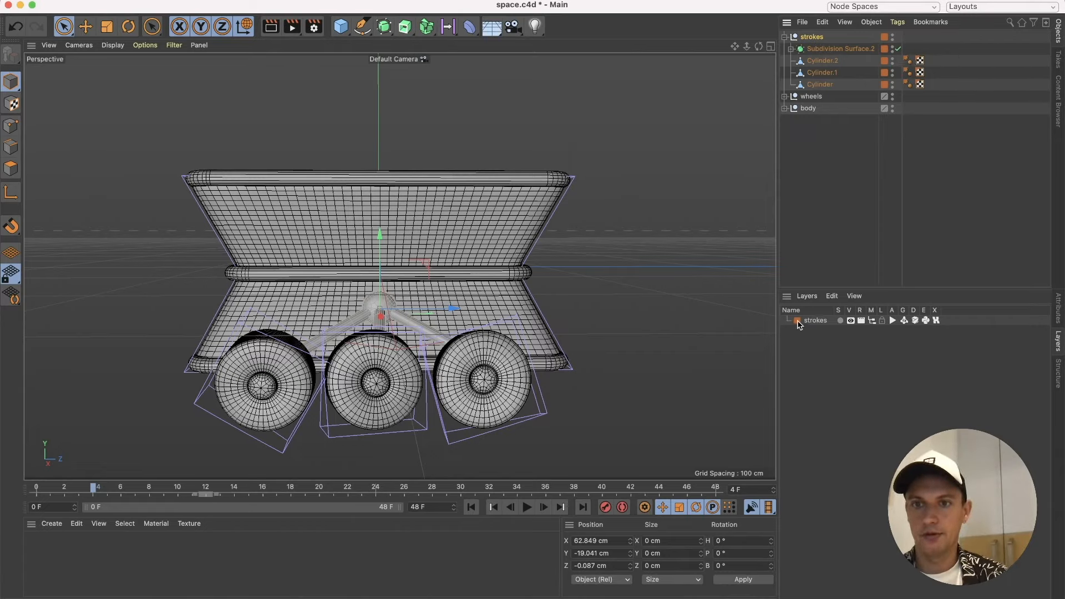
Try assigning Wheel.2 to the strokes layer and switch the layer's viewport visibility off and on.
{"action": "left_click", "coordinate": [811, 97]}
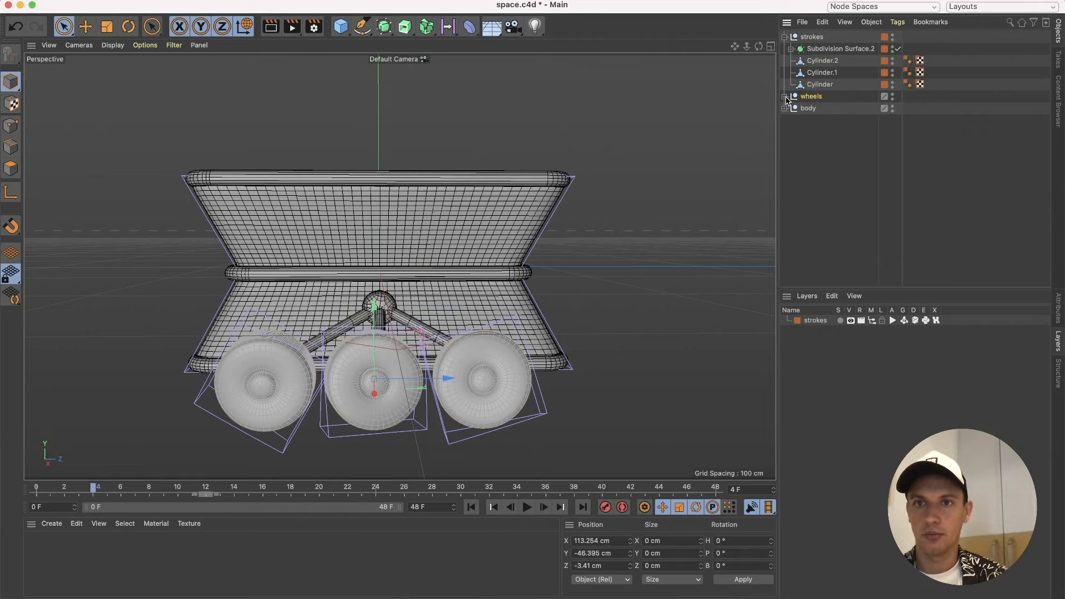
{"action": "left_click", "coordinate": [785, 97]}
{"action": "left_click", "coordinate": [817, 109]}
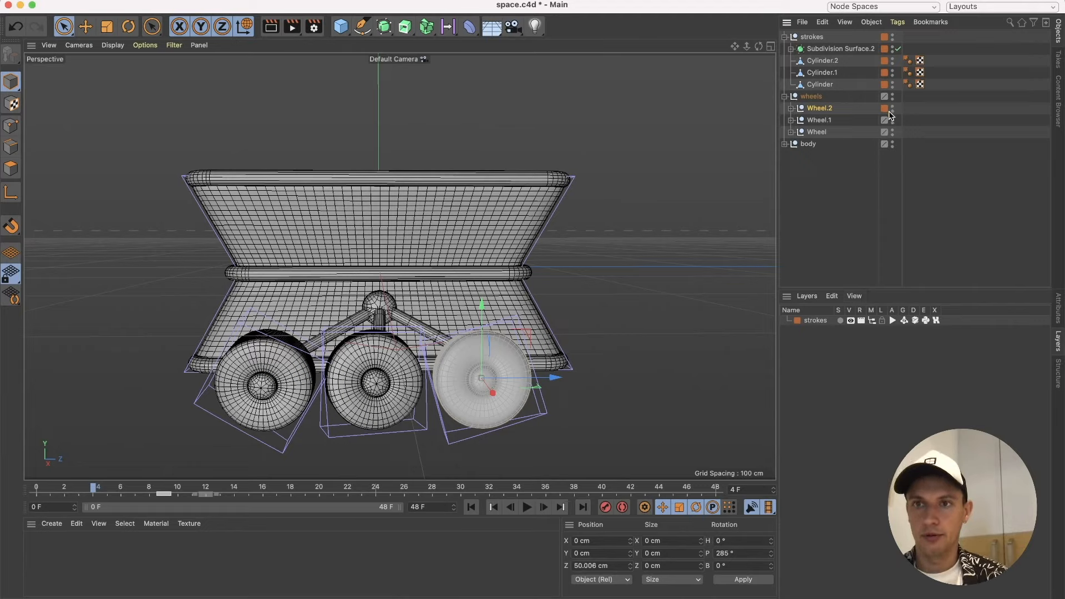
{"action": "left_click", "coordinate": [851, 320]}
{"action": "left_click", "coordinate": [851, 321]}
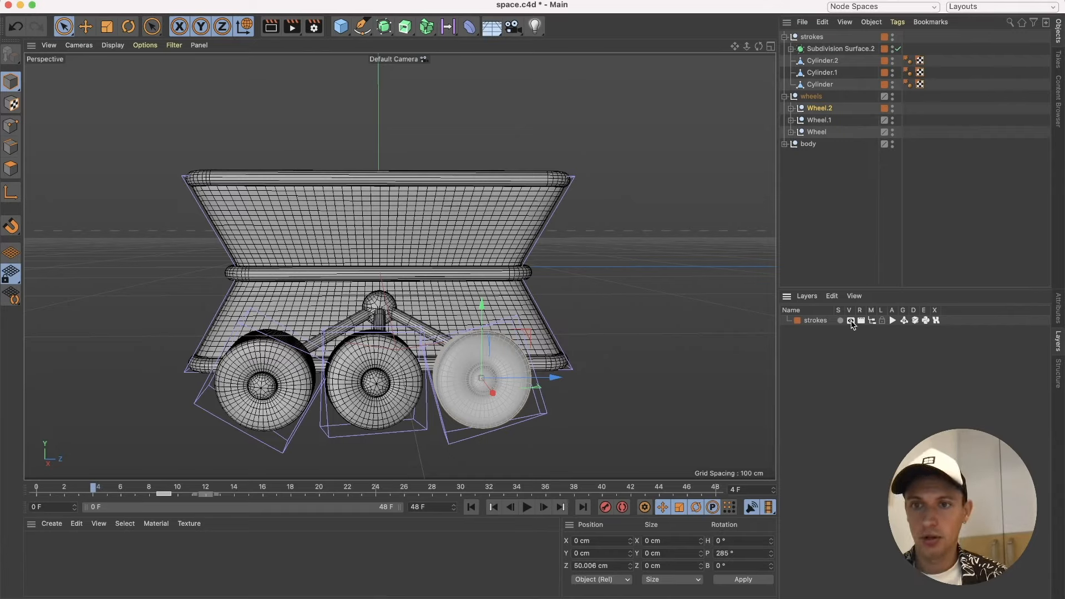
{"action": "left_click", "coordinate": [851, 321]}
{"action": "left_click", "coordinate": [851, 321]}
{"action": "left_click", "coordinate": [851, 322]}
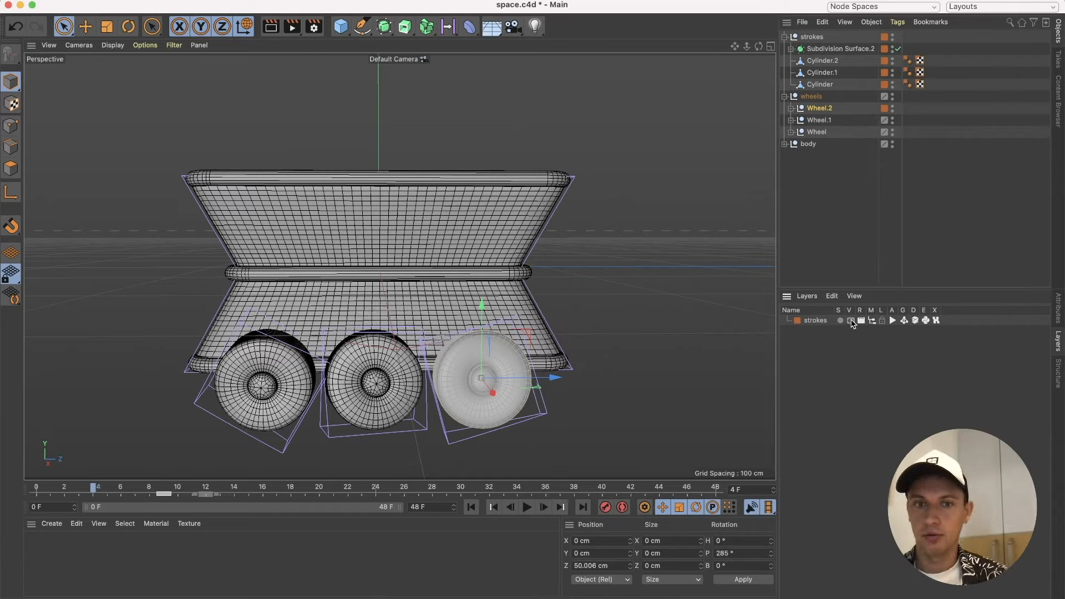
{"action": "left_click", "coordinate": [851, 322]}
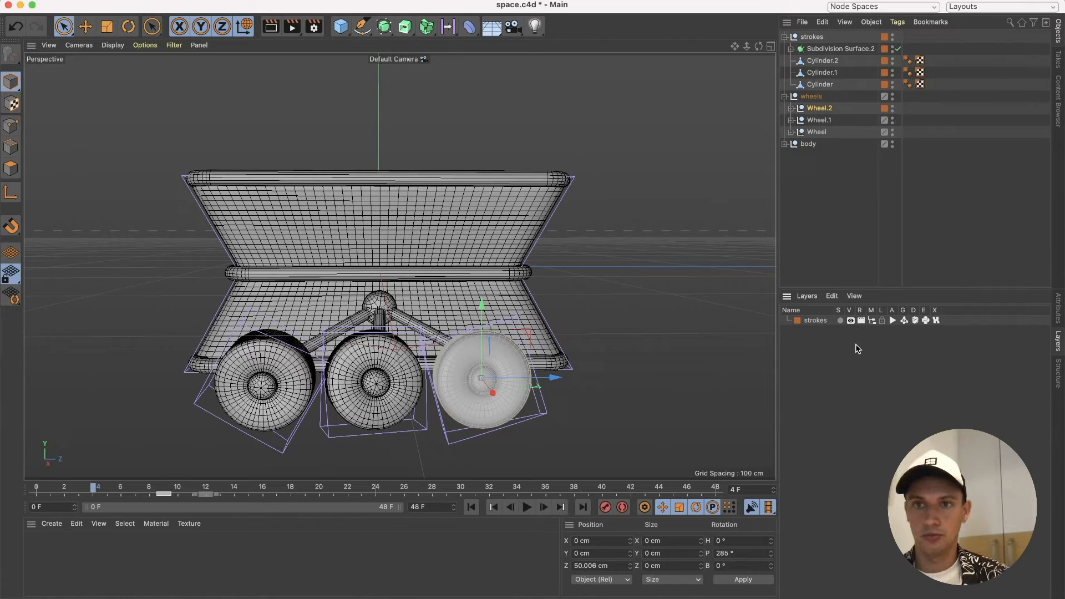
Undo the layer visibility changes and Wheel.2's assignment to the strokes layer.
{"action": "key", "text": "super+z"}
{"action": "key", "text": "super+z"}
{"action": "key", "text": "super+z"}
{"action": "key", "text": "super+z"}
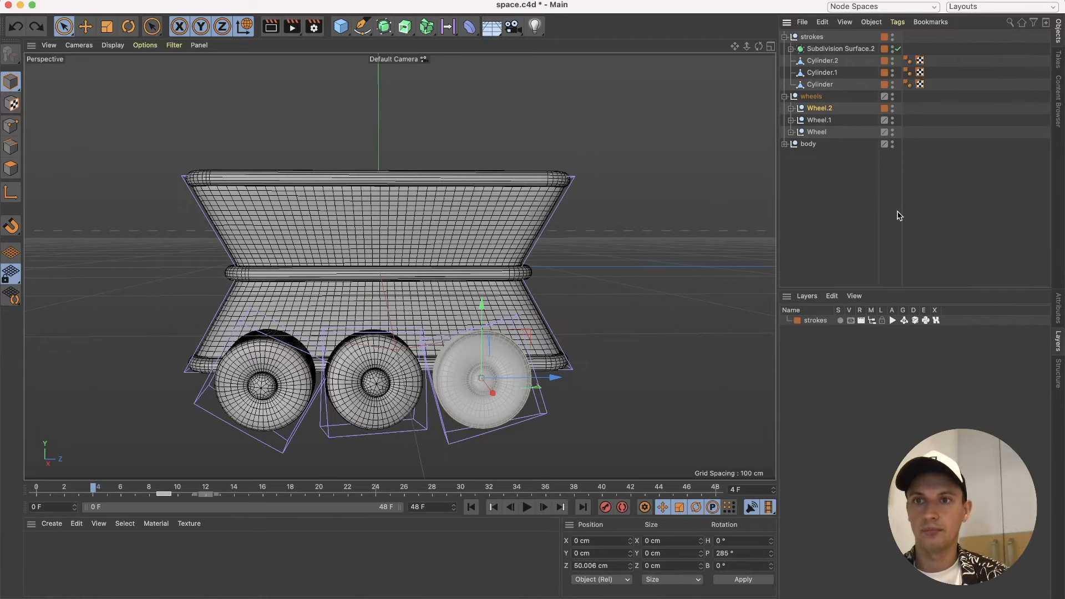
{"action": "key", "text": "super+z"}
{"action": "key", "text": "super+z"}
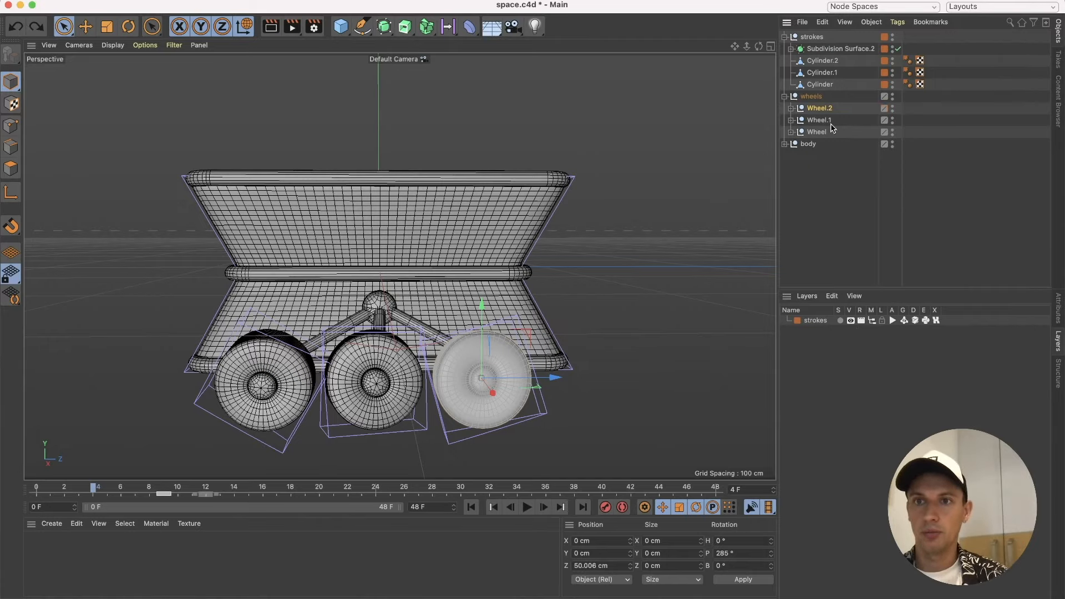
Collapse the wheels and strokes groups, and create a second layer named wheels.
{"action": "left_click", "coordinate": [785, 97]}
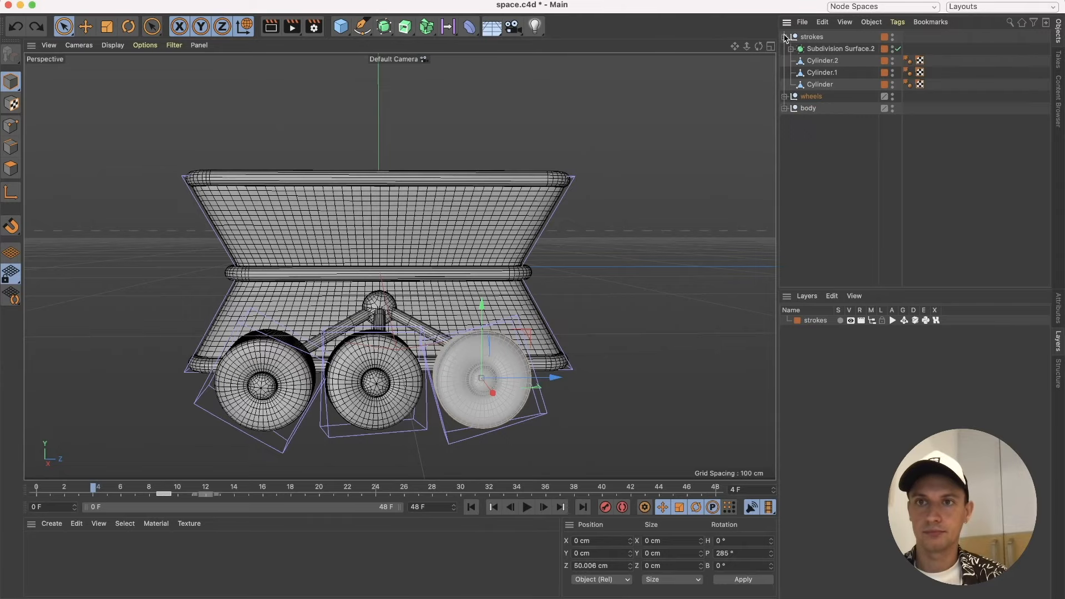
{"action": "left_click", "coordinate": [785, 37]}
{"action": "right_click", "coordinate": [813, 356]}
{"action": "left_click", "coordinate": [839, 360]}
{"action": "double_click", "coordinate": [812, 331]}
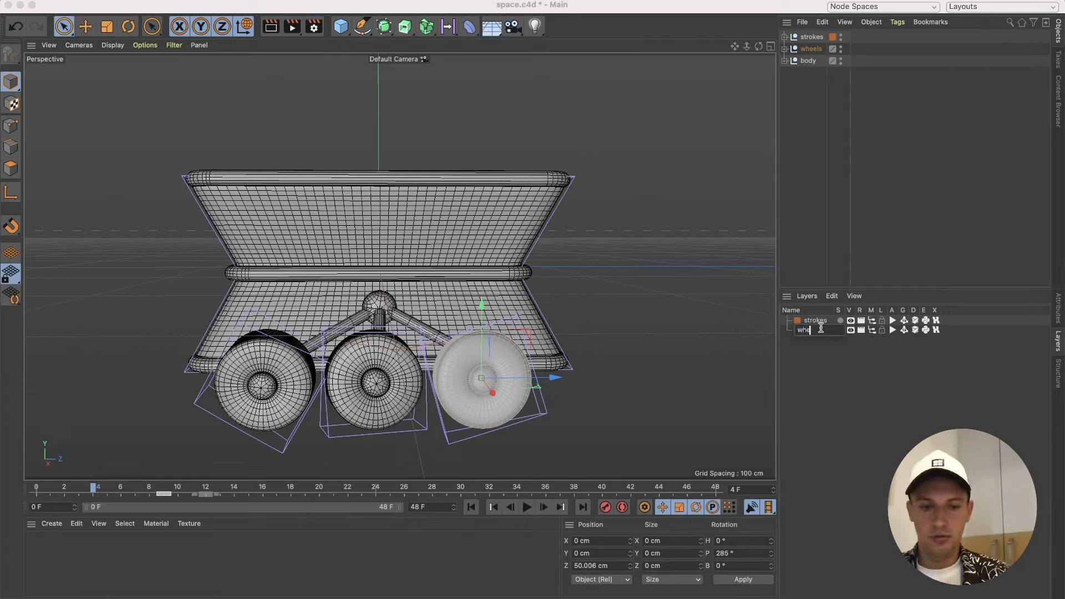
{"action": "key", "text": "Return"}
Create a third layer named body.
{"action": "right_click", "coordinate": [816, 362]}
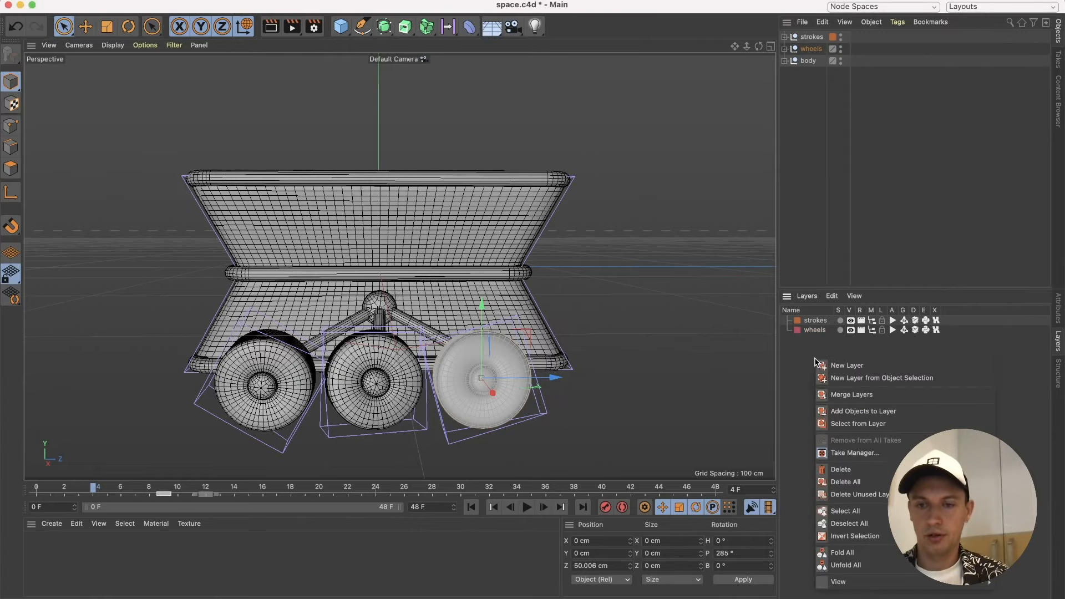
{"action": "left_click", "coordinate": [826, 365]}
{"action": "double_click", "coordinate": [811, 340]}
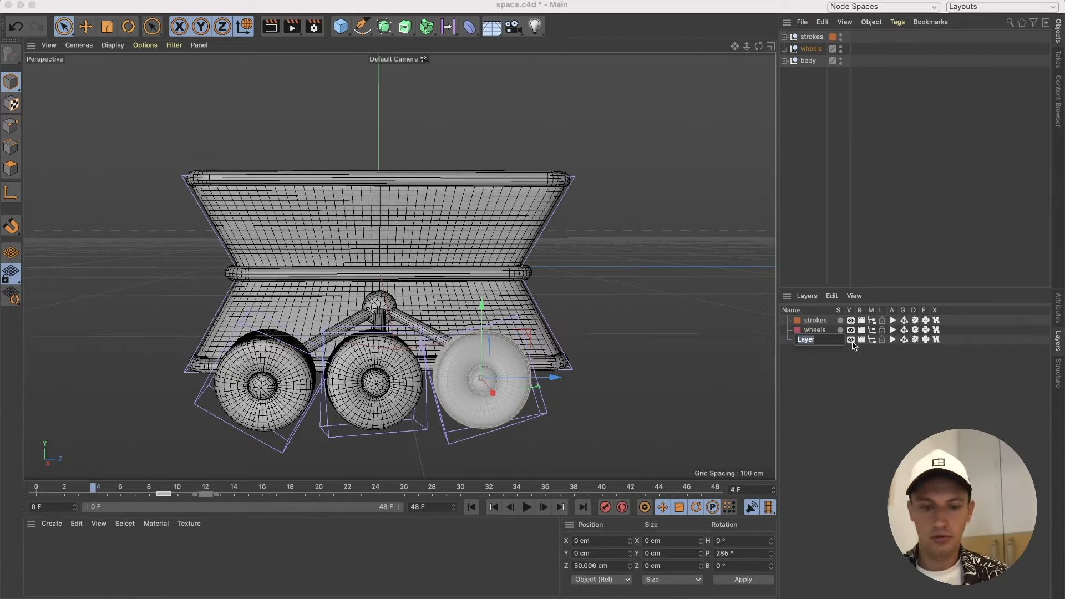
{"action": "key", "text": "Return"}
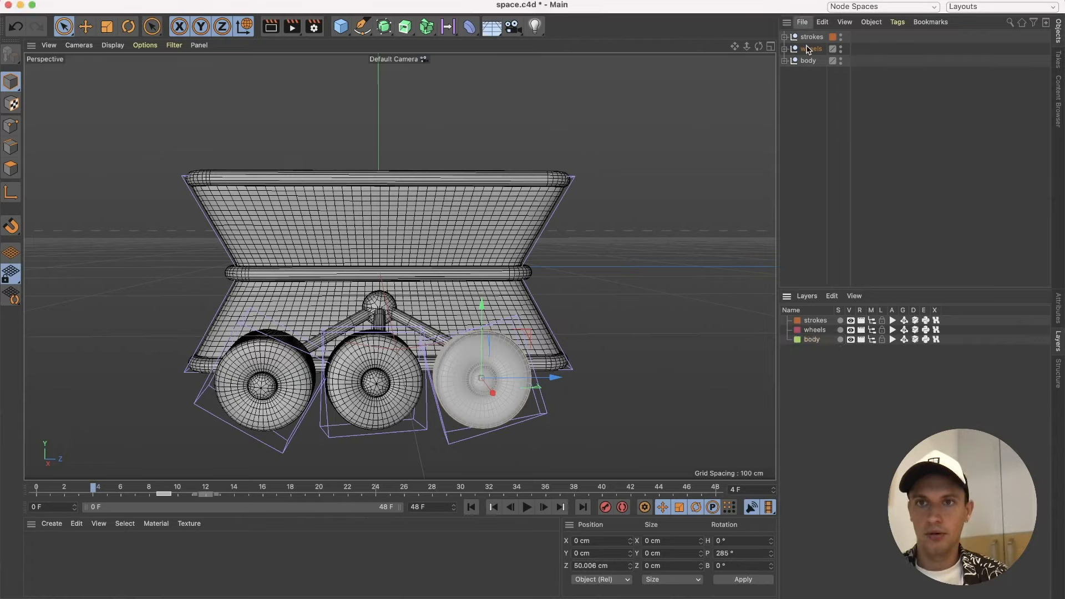
Assign the wheels group to the wheels layer and the body group to the body layer.
{"action": "left_click_drag", "start_coordinate": [811, 52], "coordinate": [822, 334]}
{"action": "left_click", "coordinate": [816, 61]}
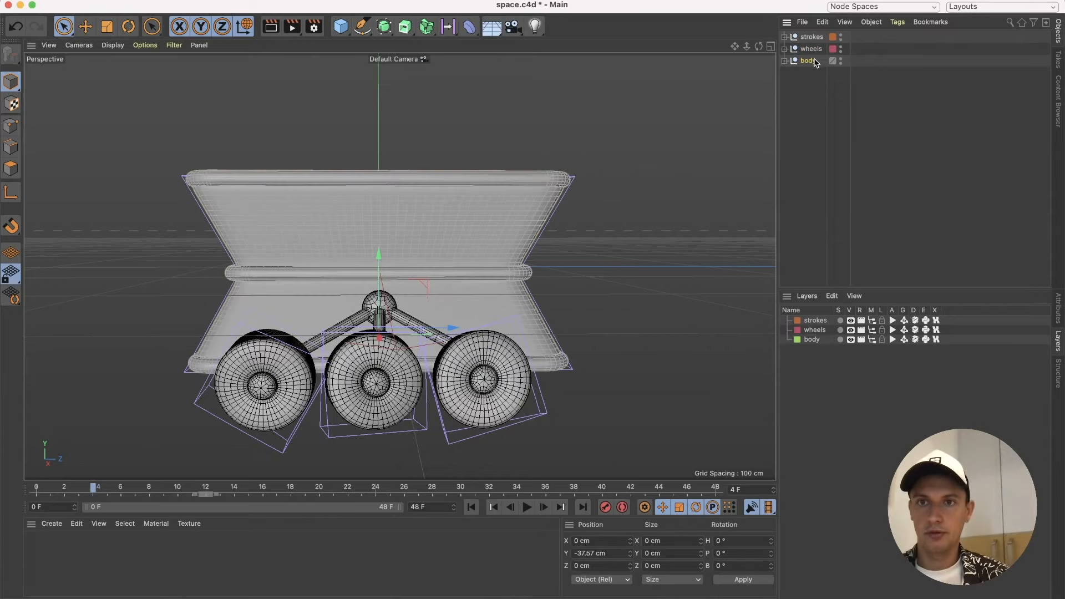
{"action": "left_click_drag", "start_coordinate": [823, 274], "coordinate": [815, 339]}
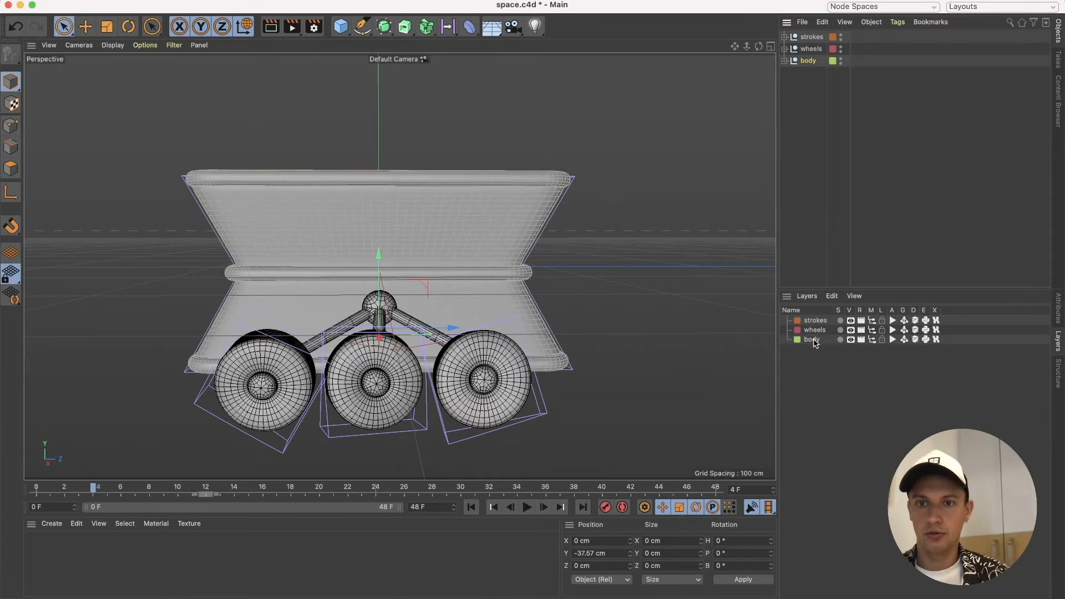
Deselect the body group and examine the cart's body, struts and wheels from the side and slightly above.
{"action": "scroll", "coordinate": [542, 286], "scroll_direction": "down", "scroll_amount": 5}
{"action": "scroll", "coordinate": [543, 285], "scroll_direction": "up", "scroll_amount": 6}
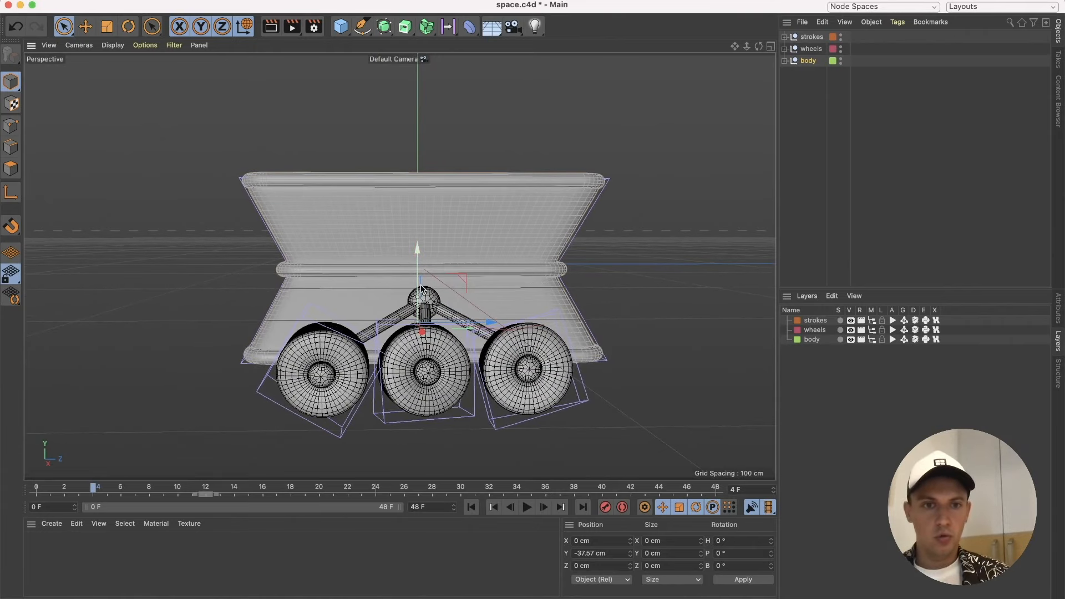
{"action": "scroll", "coordinate": [448, 305], "scroll_direction": "down", "scroll_amount": 3}
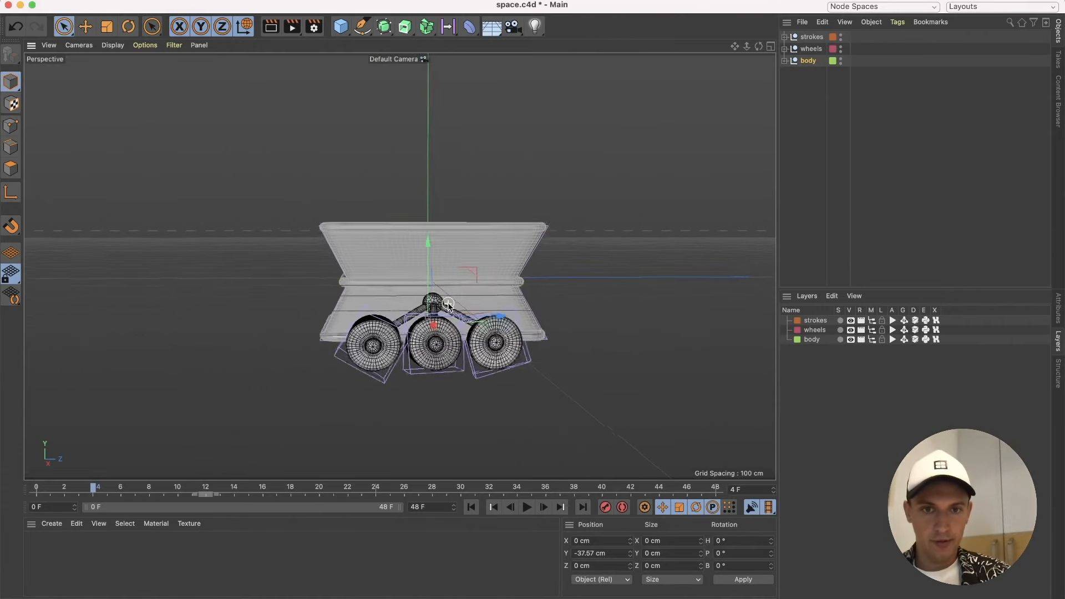
{"action": "scroll", "coordinate": [448, 306], "scroll_direction": "up", "scroll_amount": 5}
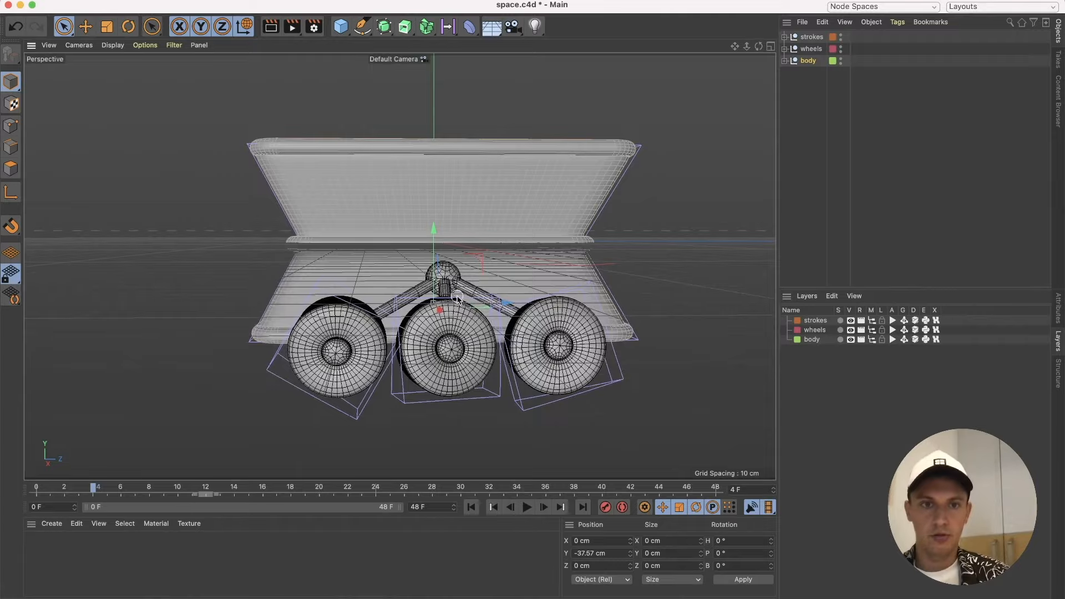
{"action": "scroll", "coordinate": [453, 302], "scroll_direction": "up", "scroll_amount": 3}
{"action": "scroll", "coordinate": [455, 300], "scroll_direction": "down", "scroll_amount": 4}
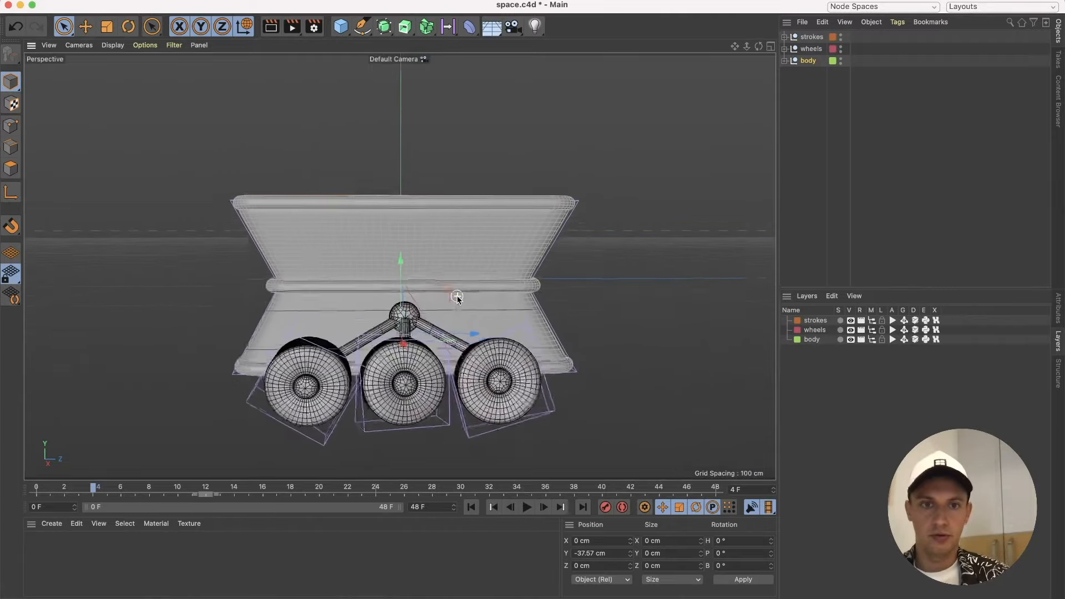
{"action": "scroll", "coordinate": [457, 297], "scroll_direction": "up", "scroll_amount": 1}
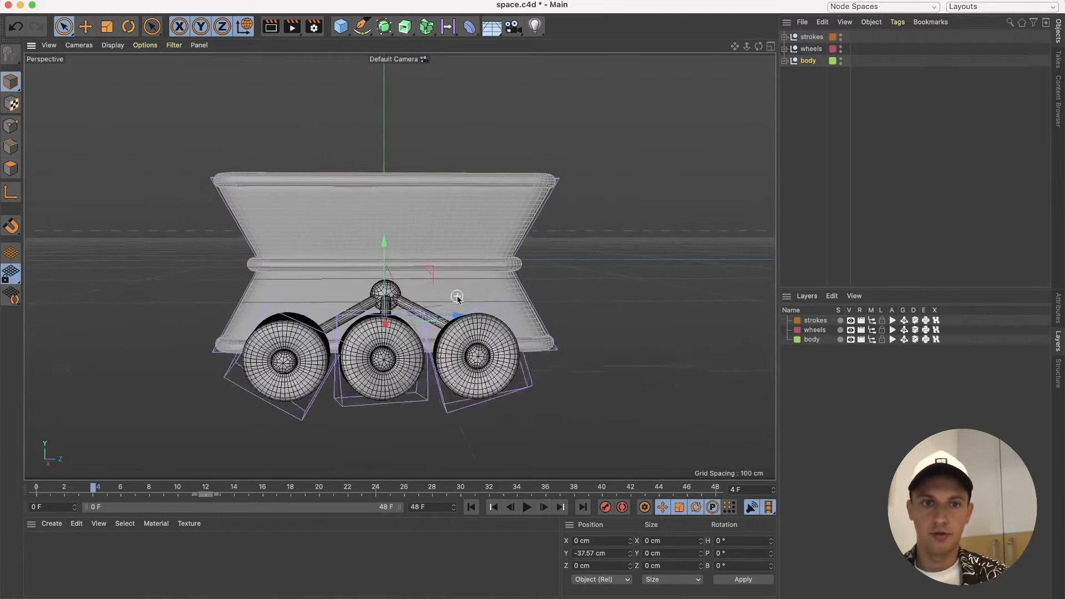
{"action": "scroll", "coordinate": [457, 298], "scroll_direction": "down", "scroll_amount": 2}
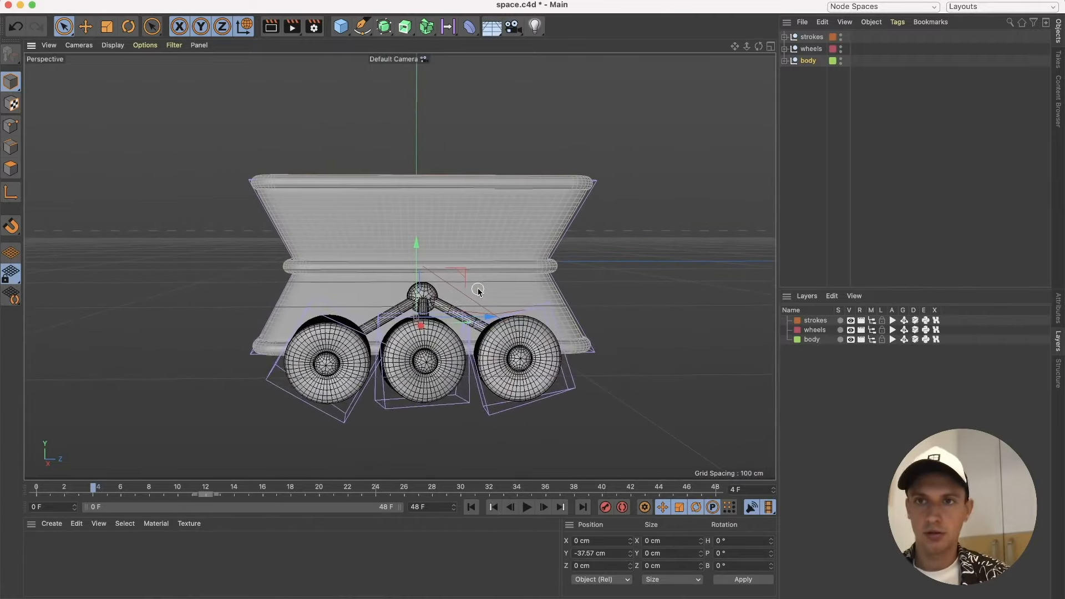
{"action": "scroll", "coordinate": [477, 291], "scroll_direction": "up", "scroll_amount": 3}
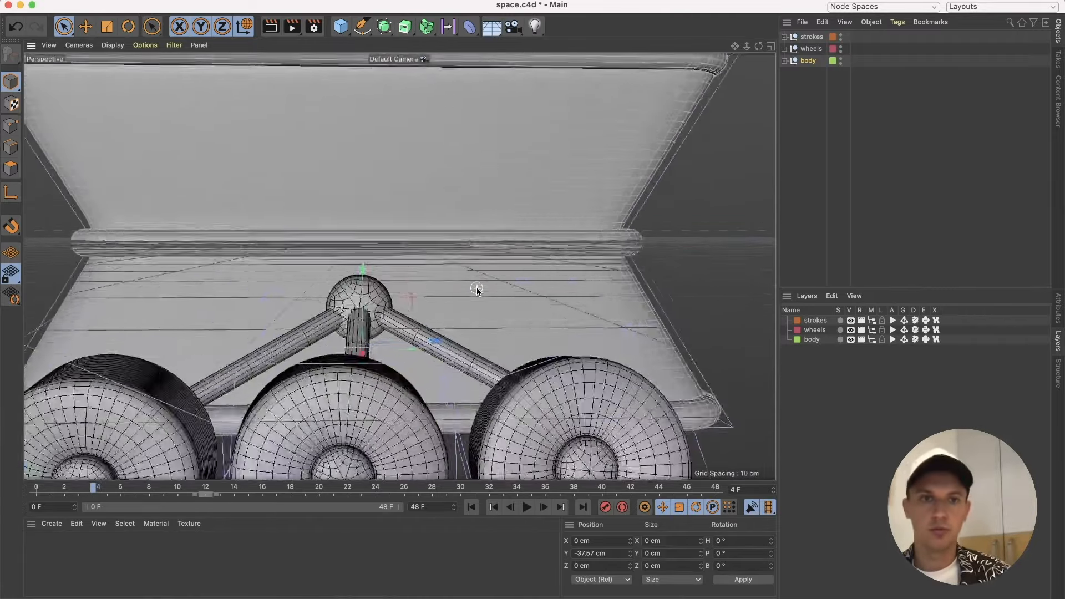
{"action": "scroll", "coordinate": [476, 290], "scroll_direction": "down", "scroll_amount": 3}
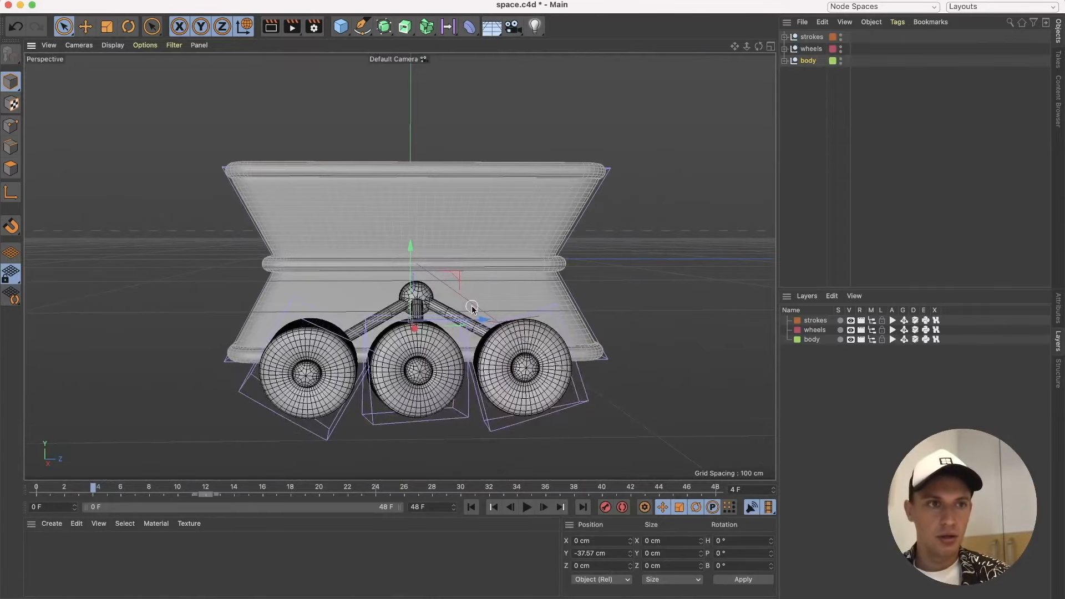
{"action": "scroll", "coordinate": [485, 304], "scroll_direction": "up", "scroll_amount": 3}
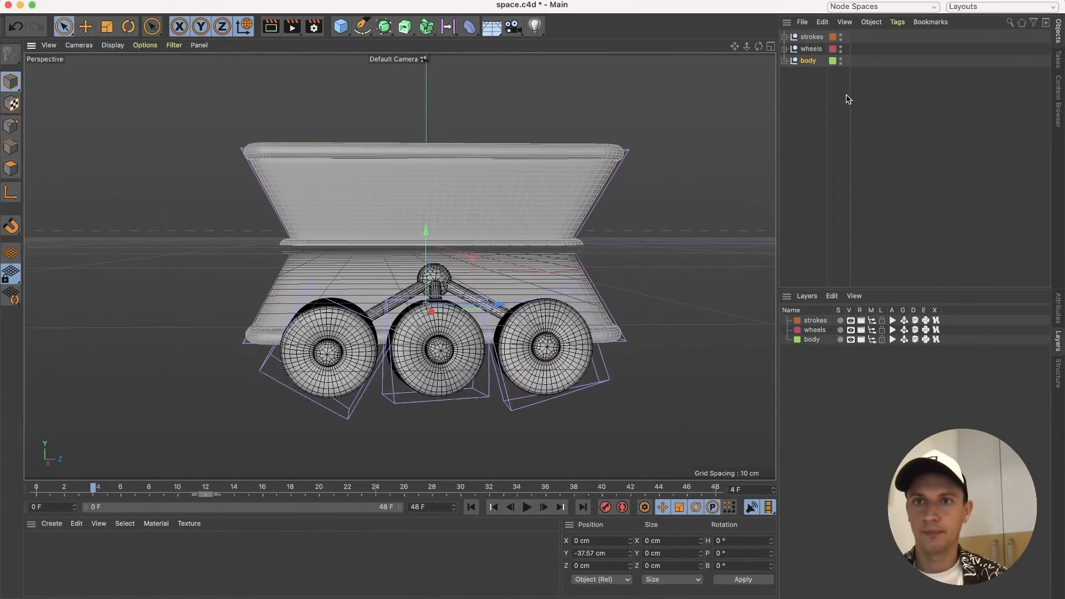
{"action": "left_click", "coordinate": [814, 108]}
{"action": "left_click_drag", "start_coordinate": [497, 243], "coordinate": [607, 250], "text": "alt"}
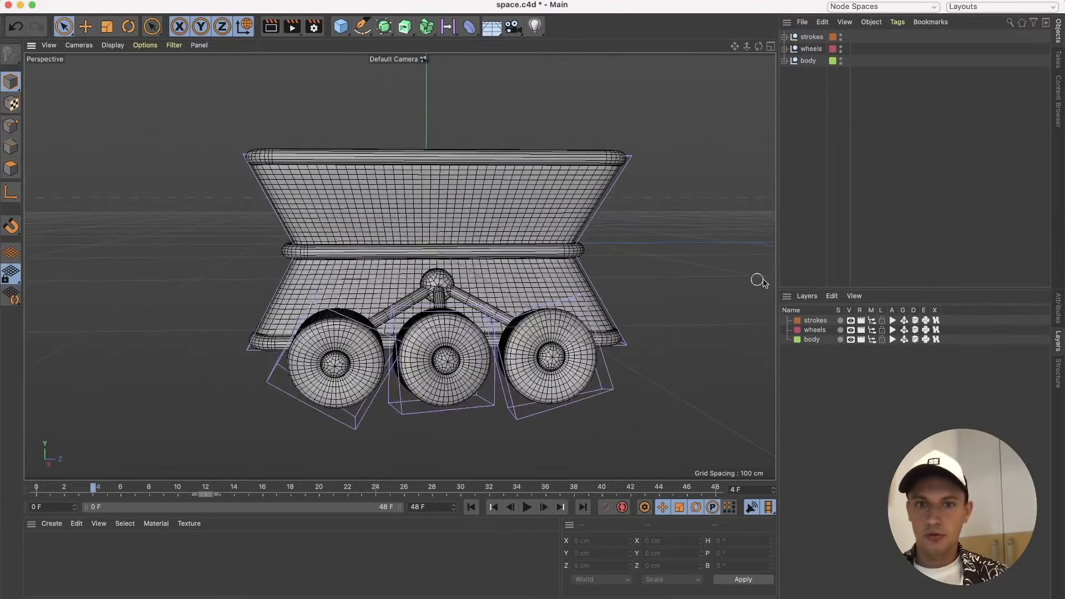
{"action": "left_click_drag", "start_coordinate": [476, 267], "coordinate": [466, 279], "text": "alt"}
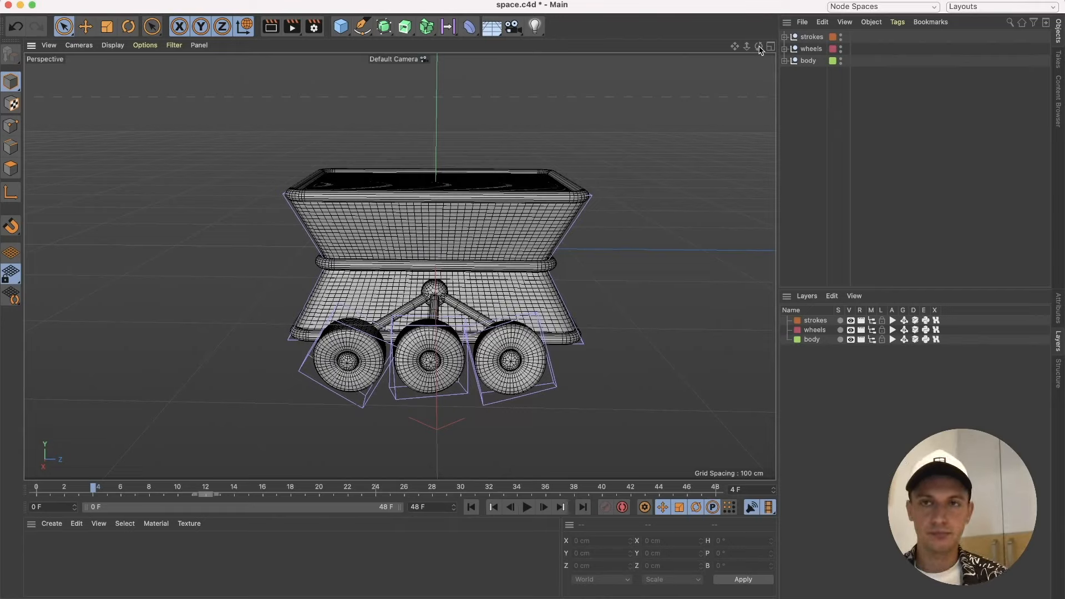
Turn off viewport visibility for the strokes, wheels and body layers.
{"action": "left_click_drag", "start_coordinate": [855, 321], "coordinate": [852, 345]}
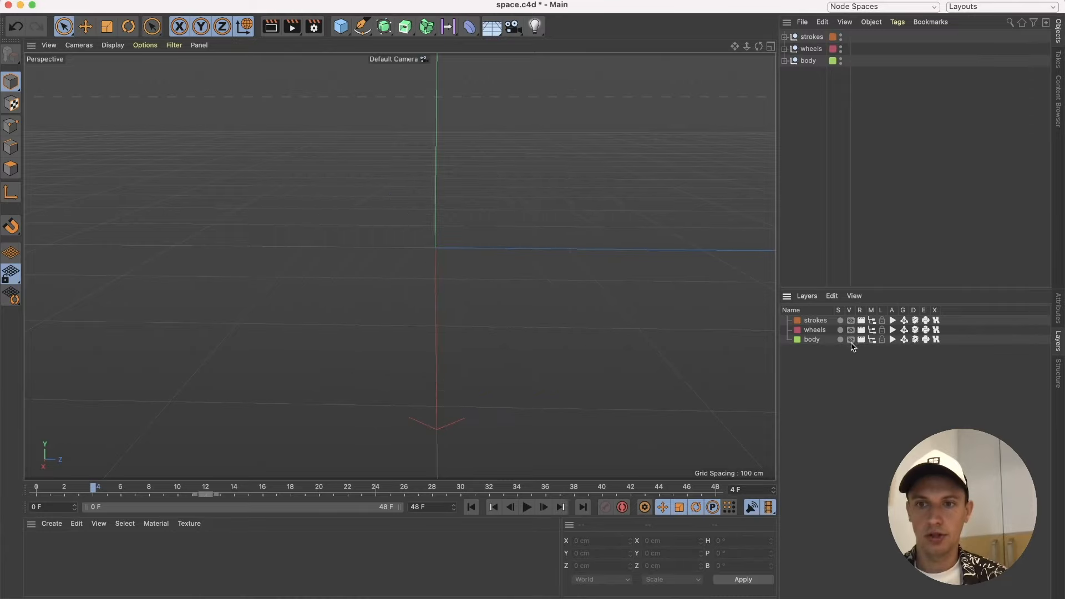
{"action": "middle_click_drag", "start_coordinate": [407, 256], "coordinate": [378, 288], "text": "alt"}
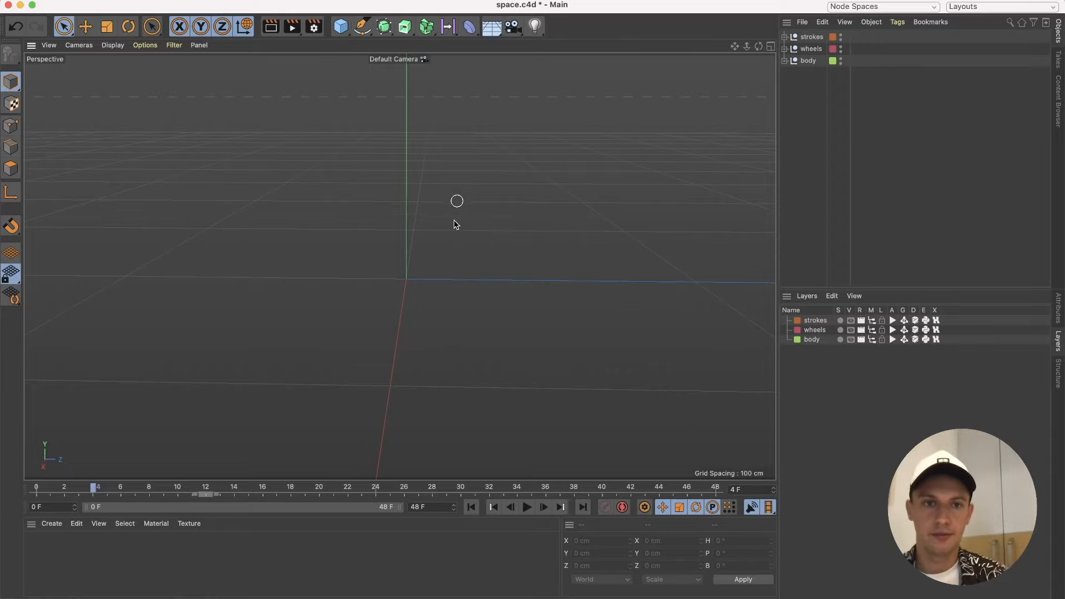
{"action": "left_click", "coordinate": [12, 226]}
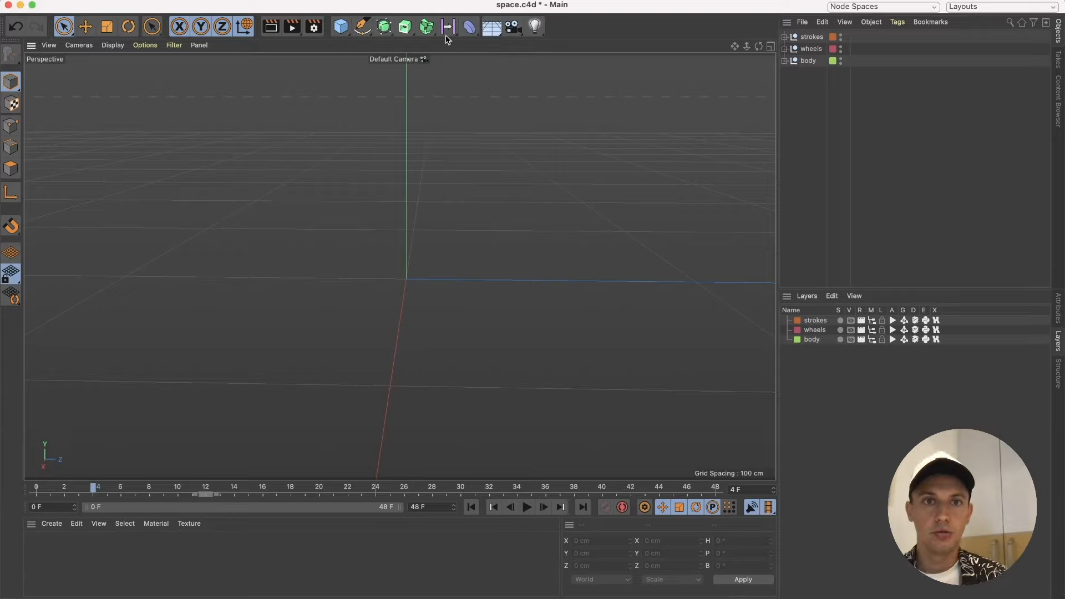
{"action": "left_click", "coordinate": [405, 26]}
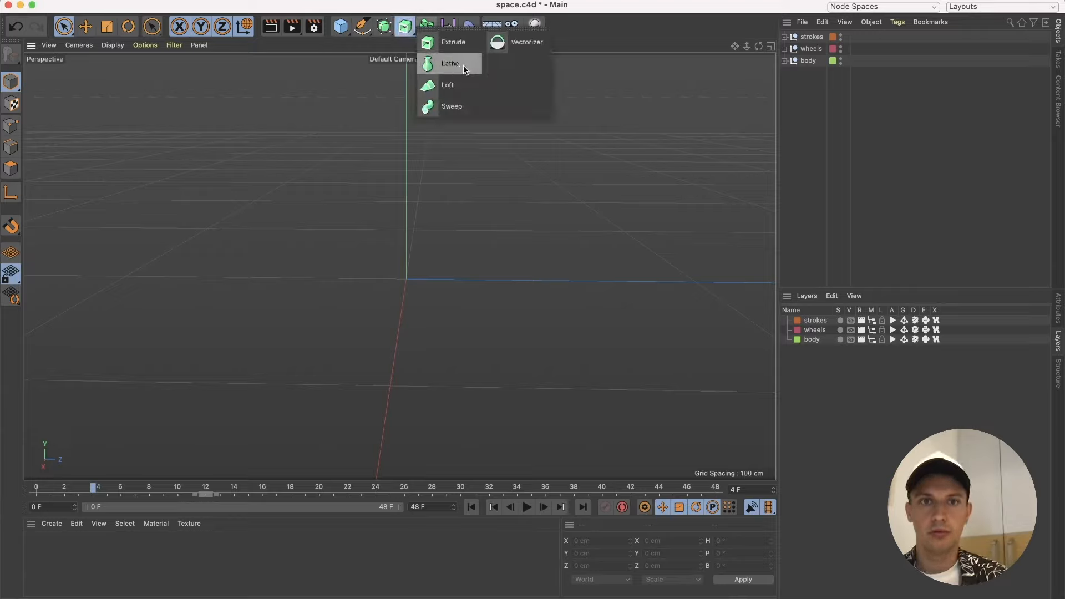
{"action": "left_click", "coordinate": [411, 26]}
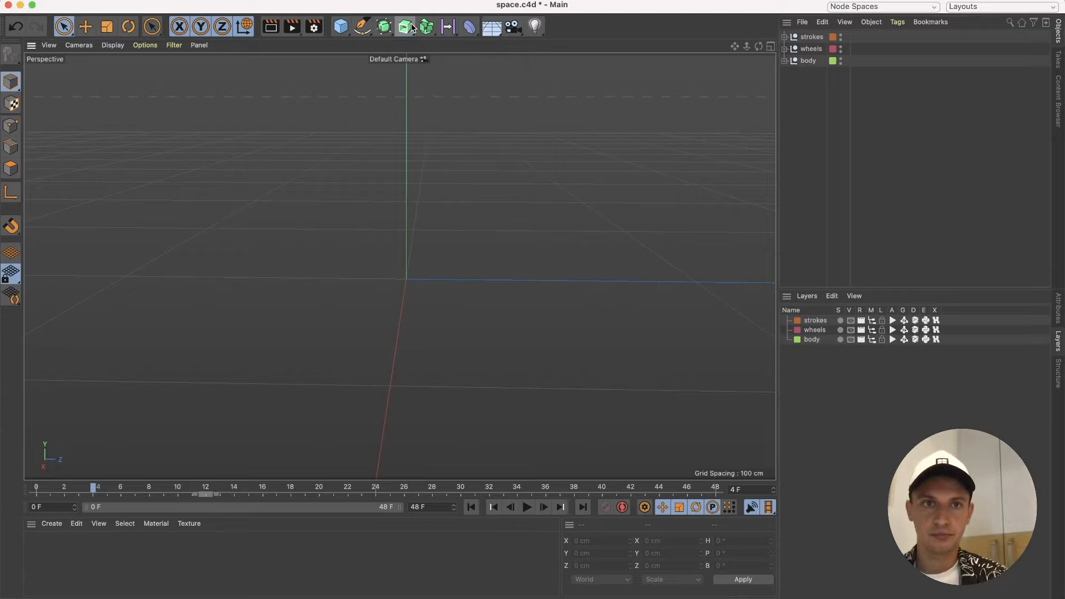
Switch to the front view and activate the Spline Pen over the rover reference sketch.
{"action": "left_click", "coordinate": [79, 45]}
{"action": "left_click", "coordinate": [102, 155]}
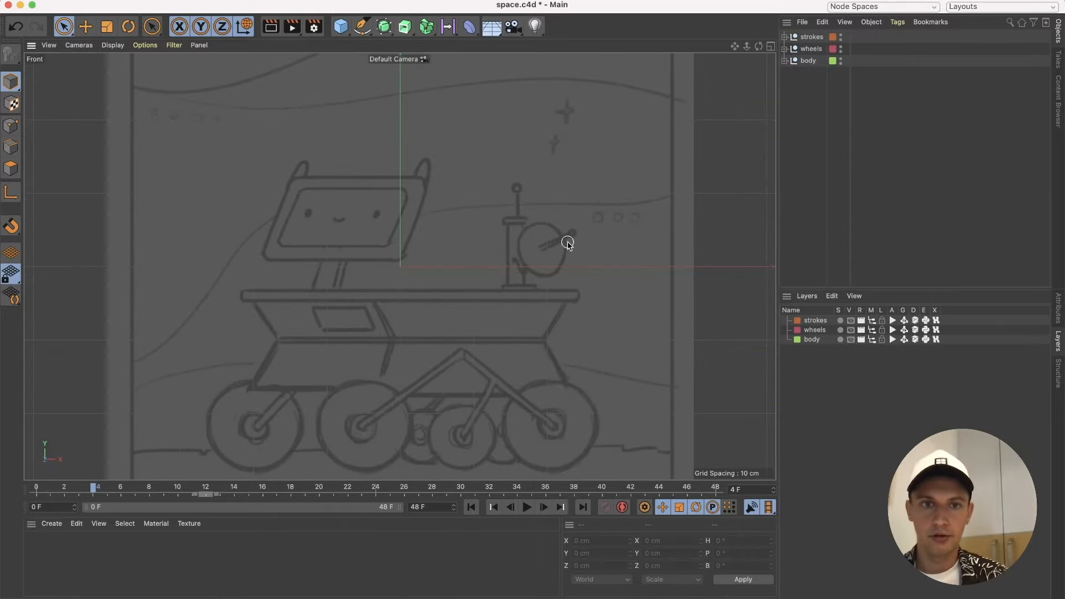
{"action": "scroll", "coordinate": [398, 258], "scroll_direction": "up", "scroll_amount": 6}
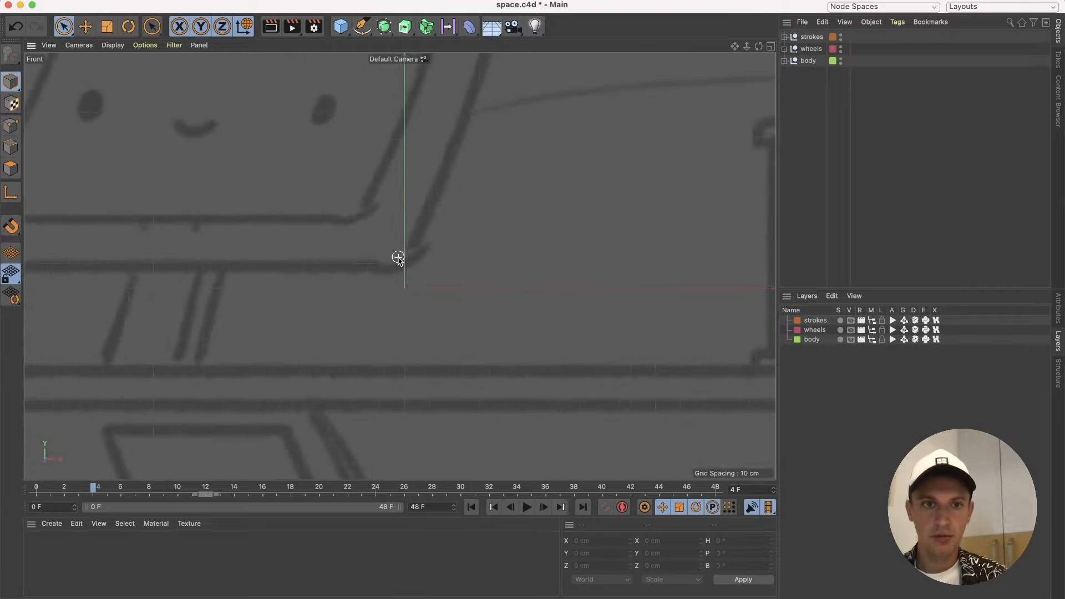
{"action": "scroll", "coordinate": [526, 262], "scroll_direction": "down", "scroll_amount": 5}
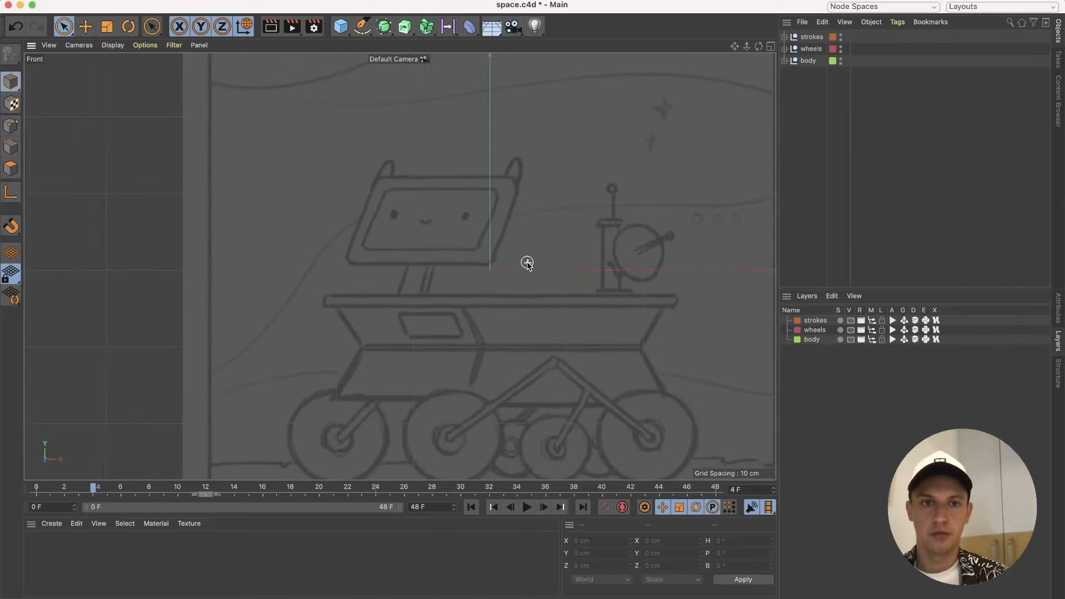
{"action": "scroll", "coordinate": [526, 262], "scroll_direction": "up", "scroll_amount": 7}
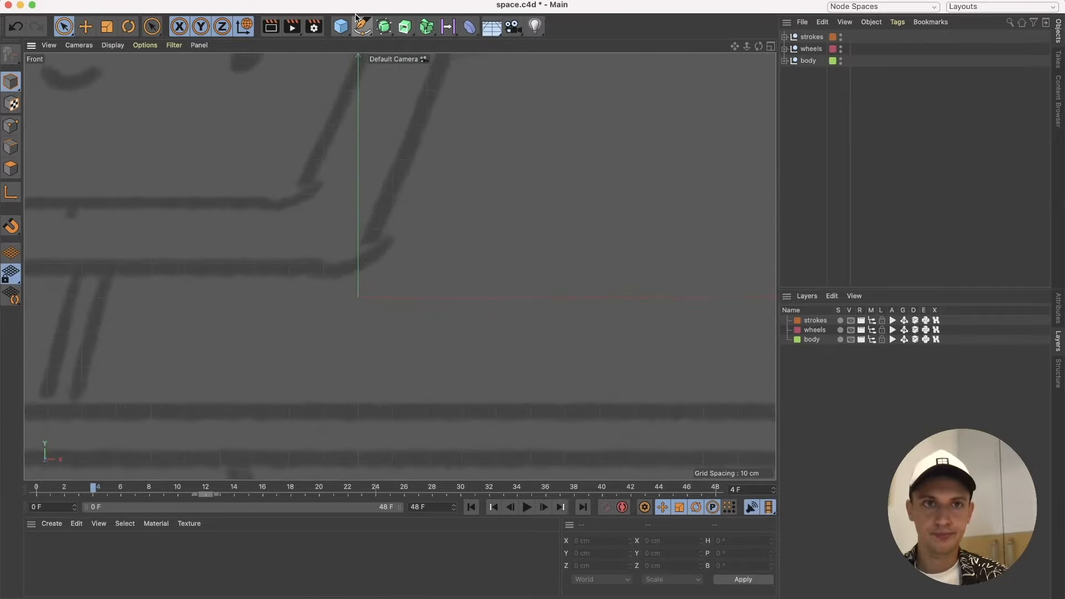
{"action": "left_click", "coordinate": [361, 23]}
{"action": "left_click_drag", "start_coordinate": [363, 26], "coordinate": [419, 49]}
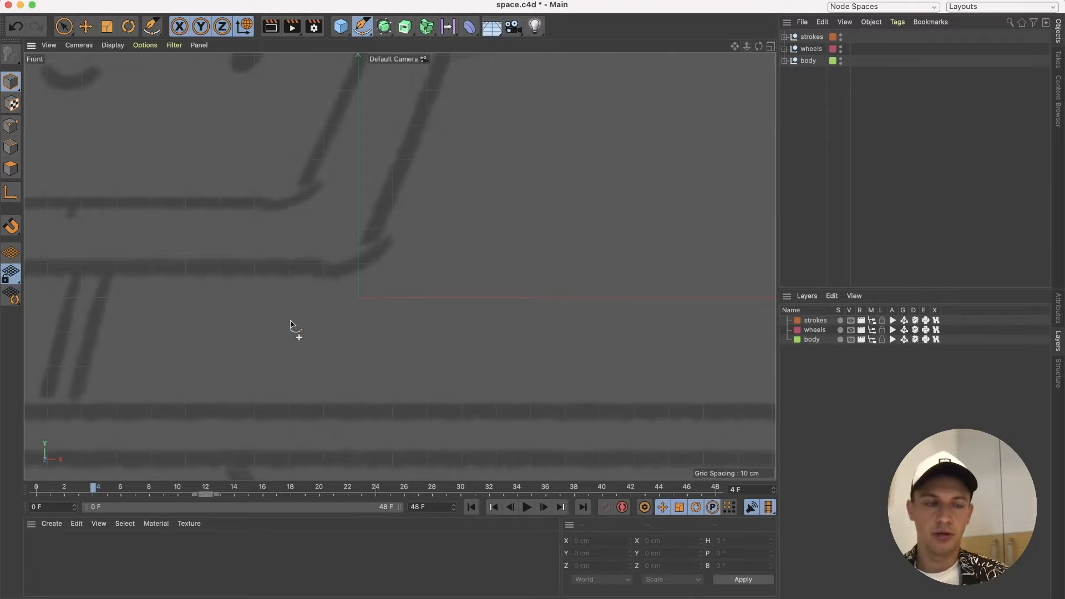
Enable snapping for the spline drawing and bring up the snap options.
{"action": "left_click", "coordinate": [11, 227]}
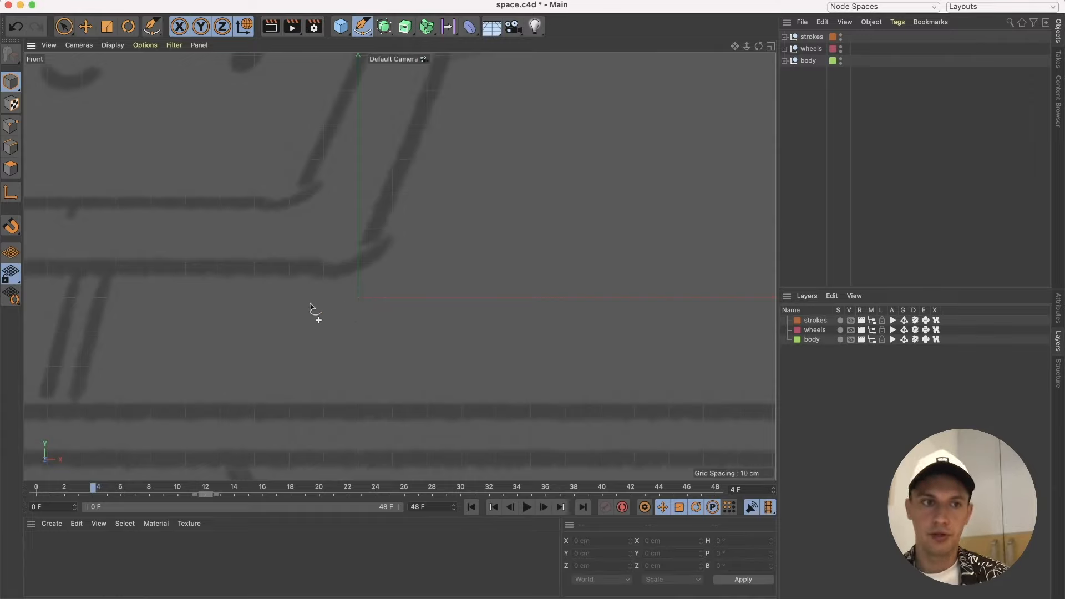
{"action": "left_click_drag", "start_coordinate": [11, 227], "coordinate": [56, 198]}
{"action": "left_click_drag", "start_coordinate": [11, 226], "coordinate": [68, 193]}
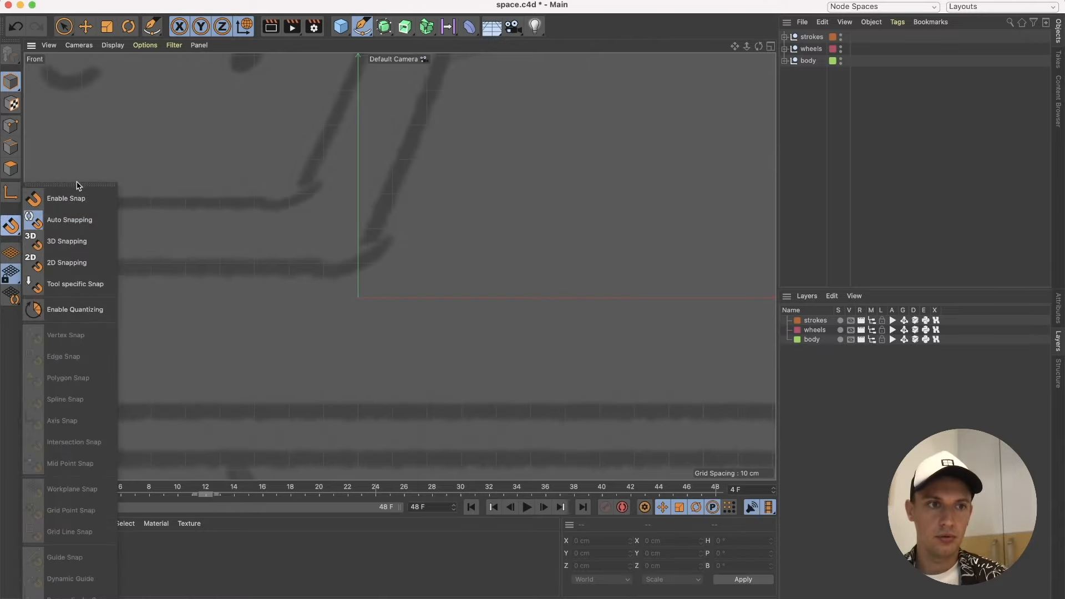
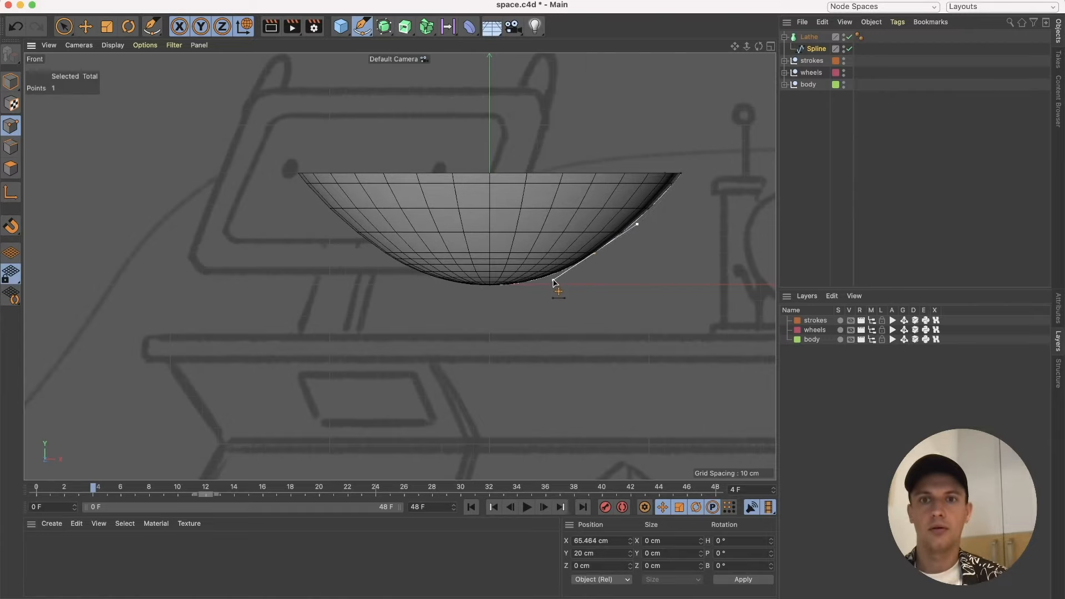
Deselect the spline and inspect the lathed dish in the perspective view.
{"action": "left_click", "coordinate": [835, 196]}
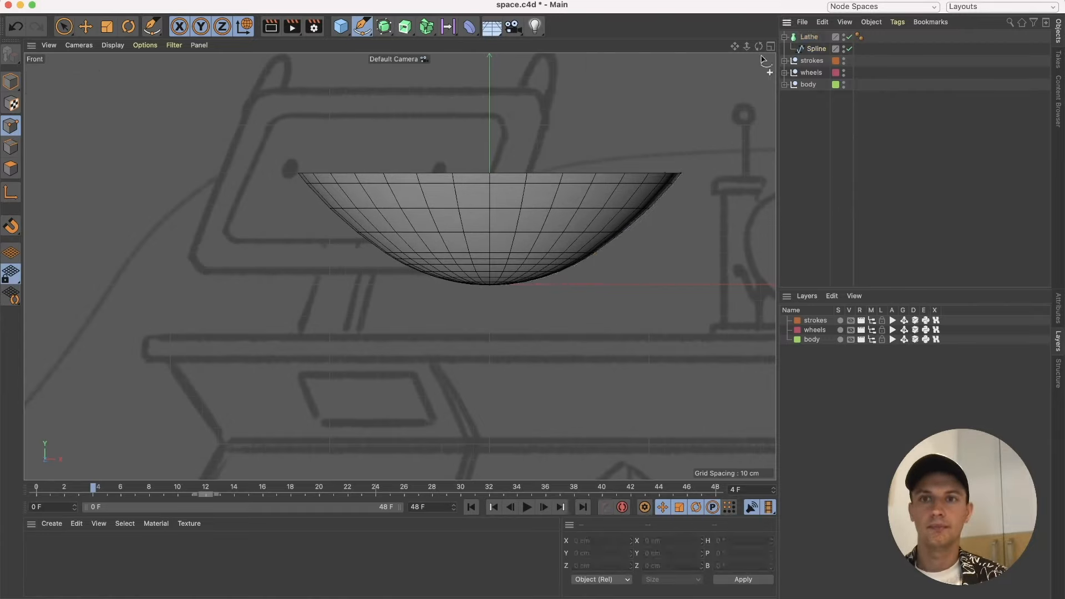
{"action": "left_click", "coordinate": [77, 45]}
{"action": "left_click", "coordinate": [81, 108]}
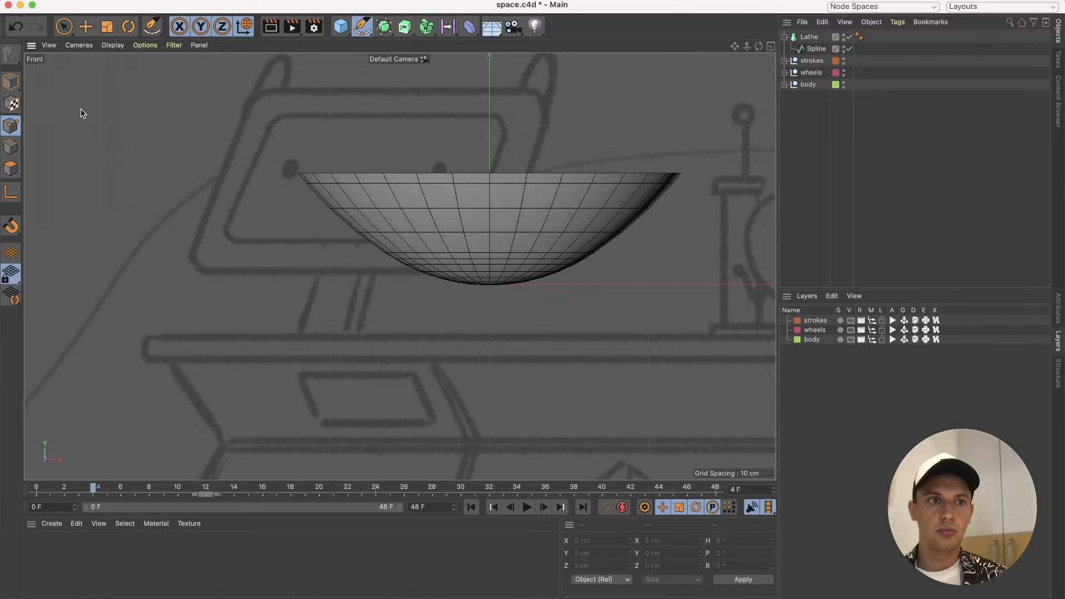
{"action": "scroll", "coordinate": [381, 222], "scroll_direction": "down", "scroll_amount": 2}
{"action": "scroll", "coordinate": [381, 218], "scroll_direction": "up", "scroll_amount": 5}
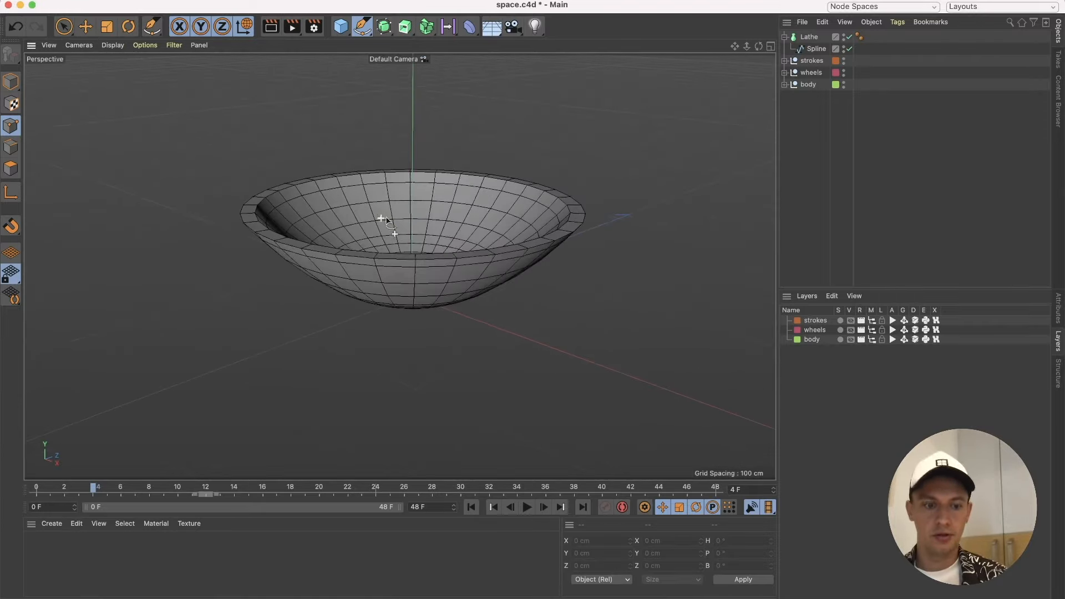
{"action": "left_click_drag", "start_coordinate": [381, 218], "coordinate": [440, 209], "text": "alt"}
{"action": "scroll", "coordinate": [440, 214], "scroll_direction": "down", "scroll_amount": 3}
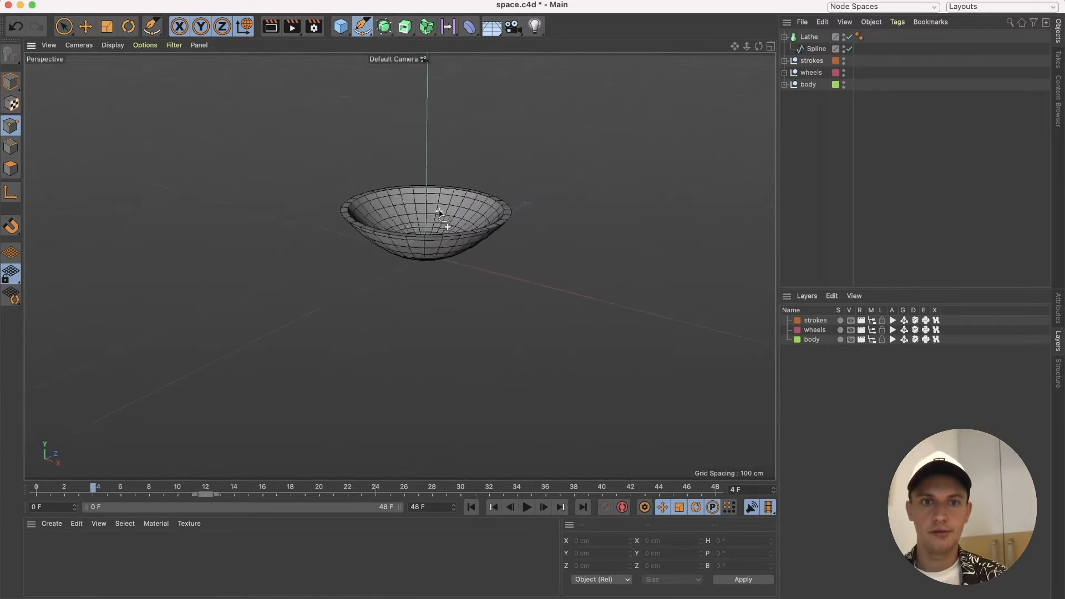
Add a cylinder at the centre of the dish with a 7 cm radius and 118 cm height.
{"action": "left_click", "coordinate": [344, 25]}
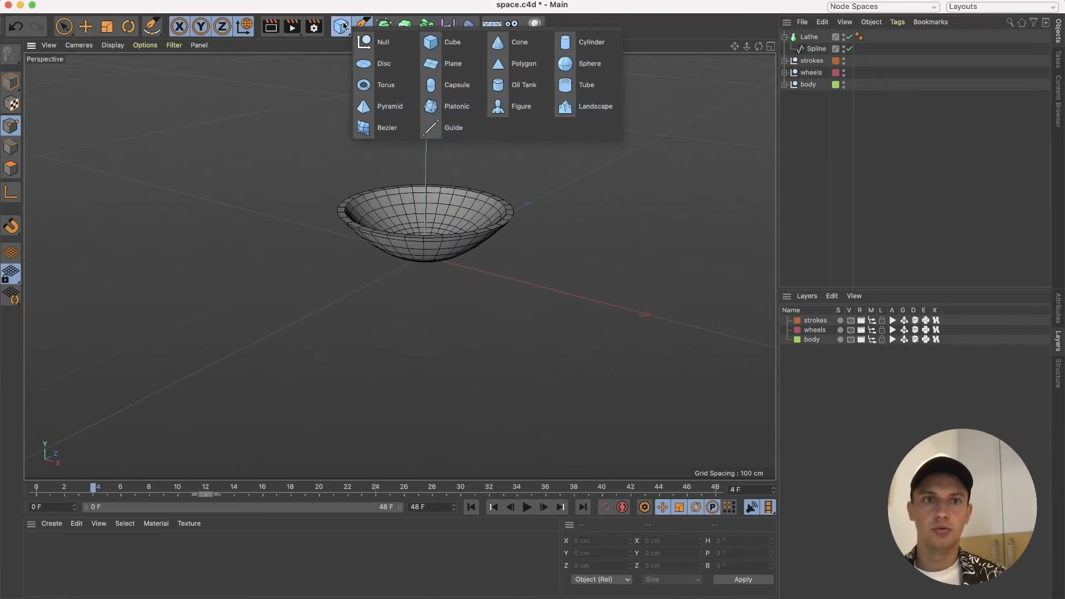
{"action": "left_click", "coordinate": [584, 40]}
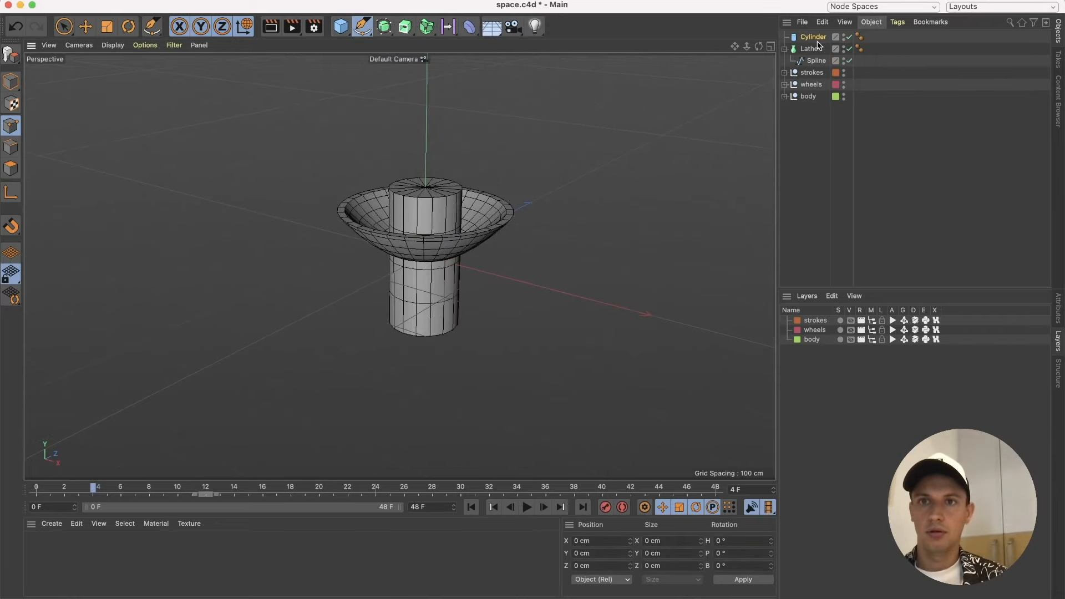
{"action": "left_click", "coordinate": [1058, 309]}
{"action": "left_click", "coordinate": [793, 326]}
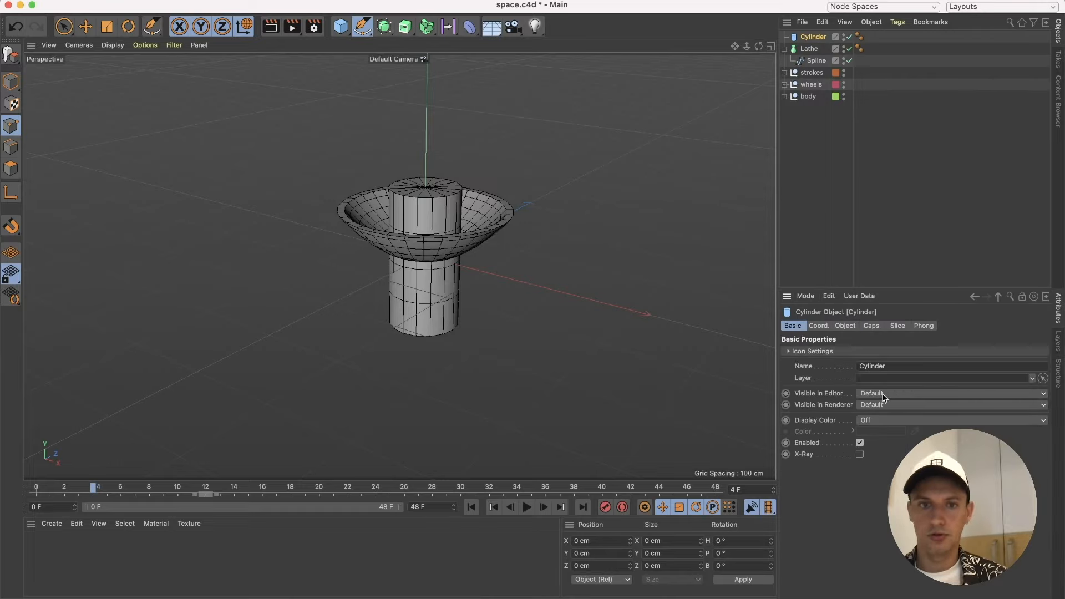
{"action": "left_click", "coordinate": [826, 325]}
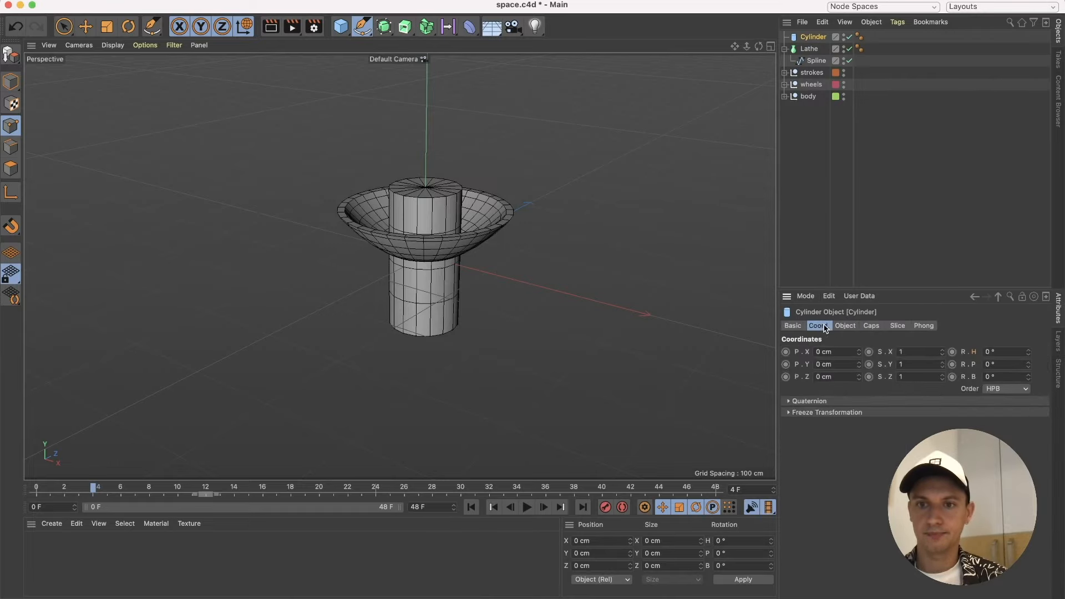
{"action": "left_click", "coordinate": [846, 327]}
{"action": "mouse_move", "coordinate": [904, 352]}
{"action": "left_mouse_down"}
{"action": "mouse_move", "coordinate": [903, 367]}
{"action": "mouse_move", "coordinate": [904, 355]}
{"action": "left_mouse_up"}
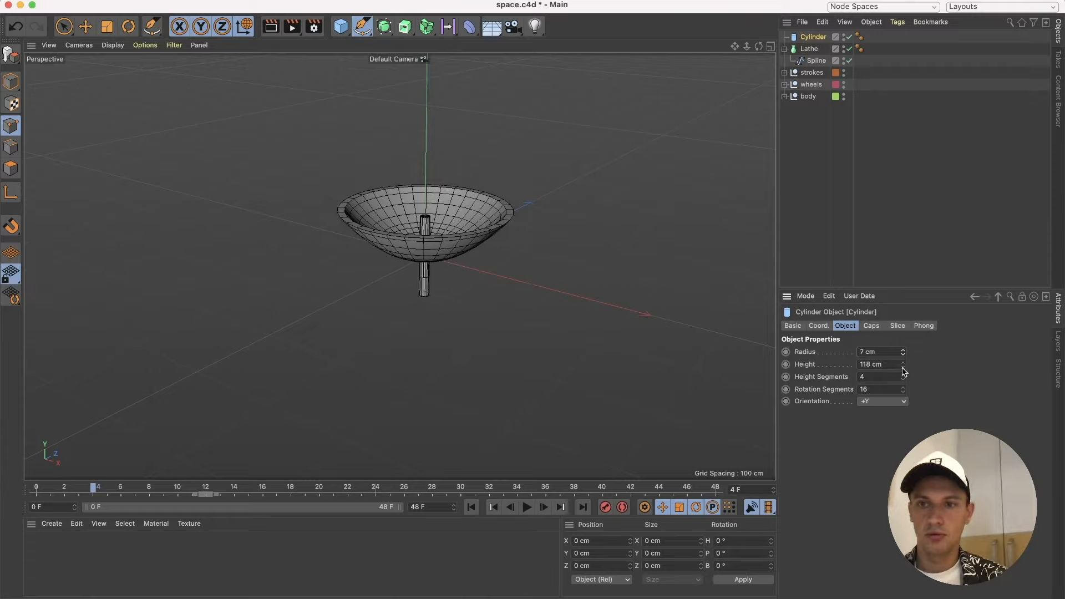
Raise the cylinder in Model mode to about Y 66.4 cm so its base meets the bottom of the dish.
{"action": "left_click", "coordinate": [820, 327]}
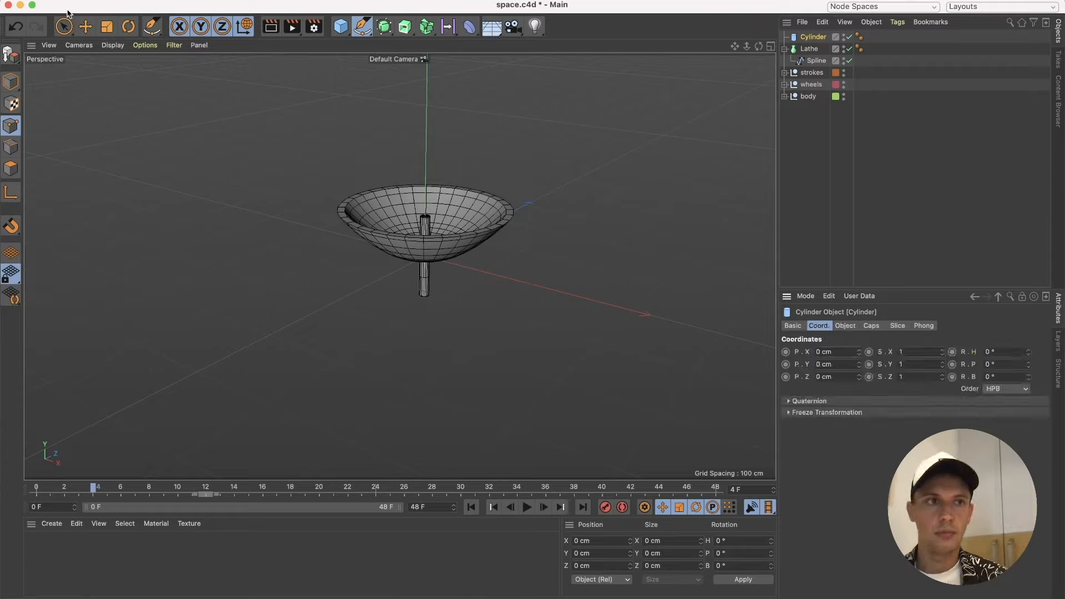
{"action": "left_click", "coordinate": [86, 26]}
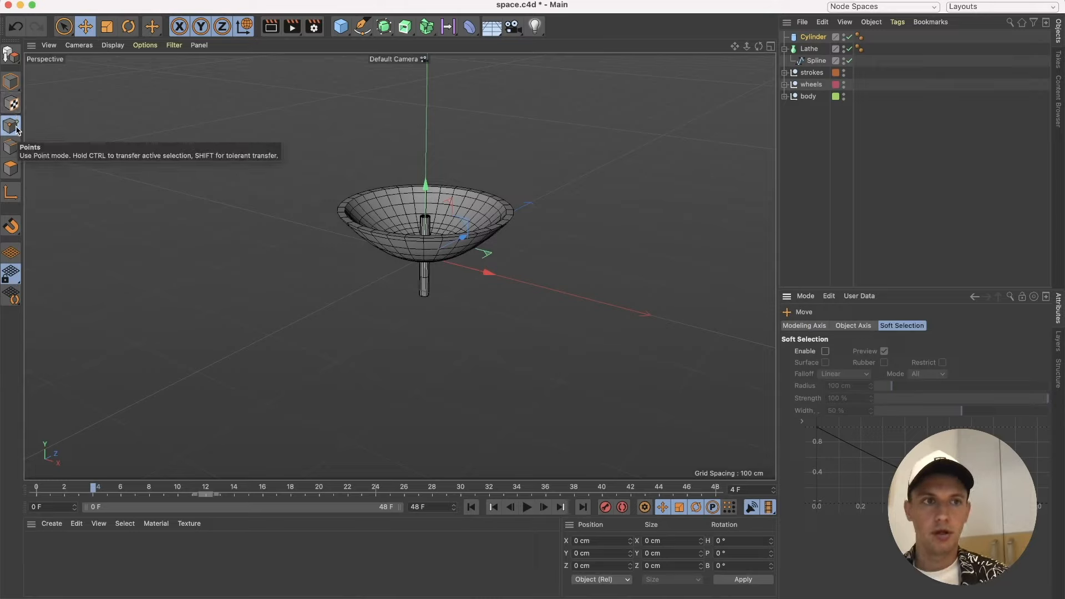
{"action": "left_click", "coordinate": [16, 130]}
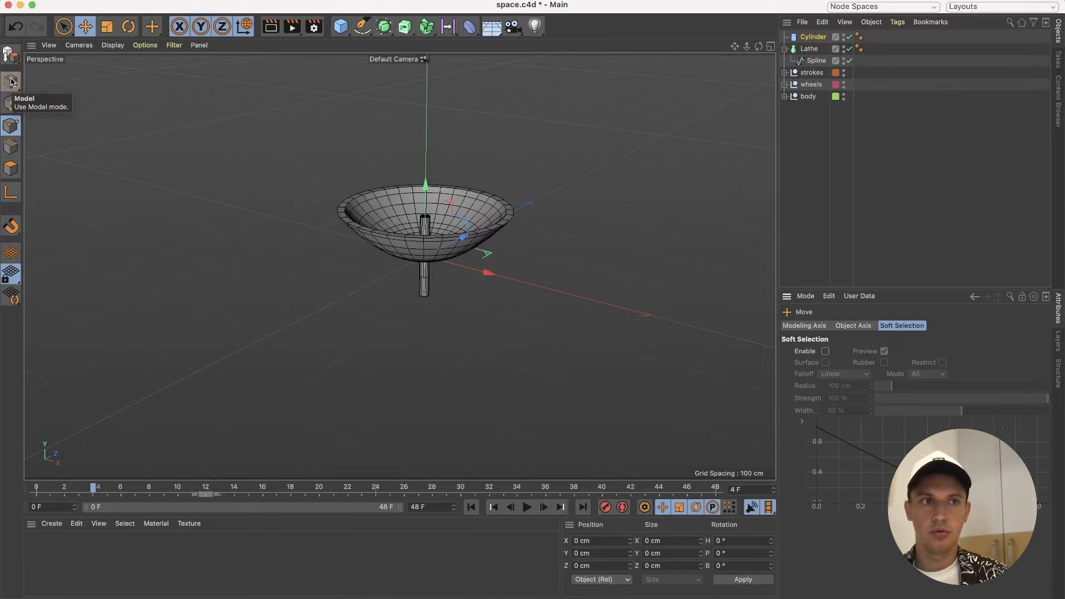
{"action": "left_click_drag", "start_coordinate": [432, 184], "coordinate": [432, 137]}
{"action": "left_click", "coordinate": [14, 85]}
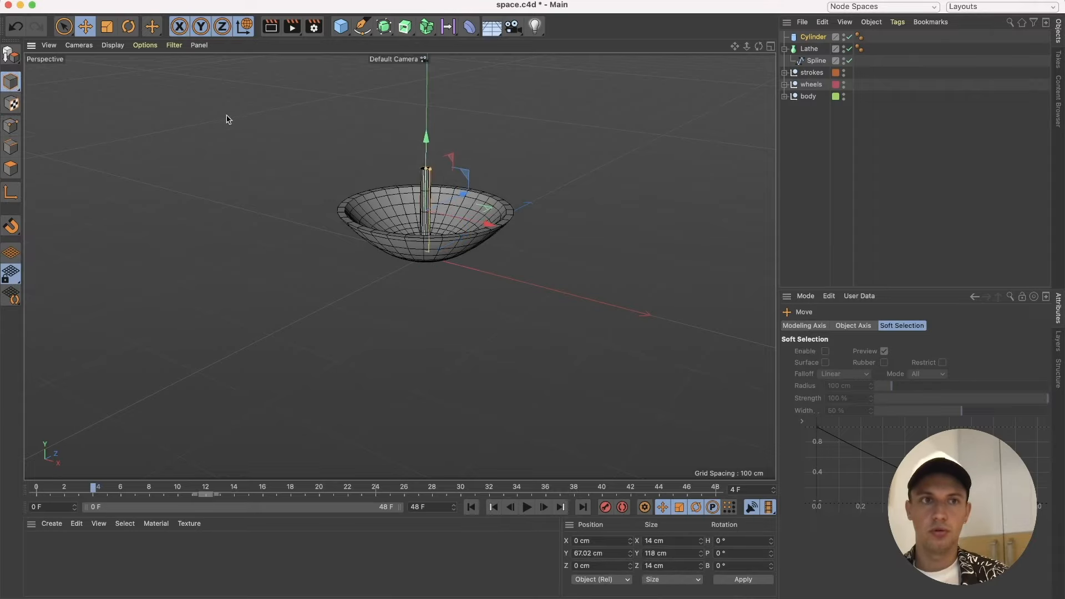
{"action": "left_click_drag", "start_coordinate": [430, 148], "coordinate": [434, 142]}
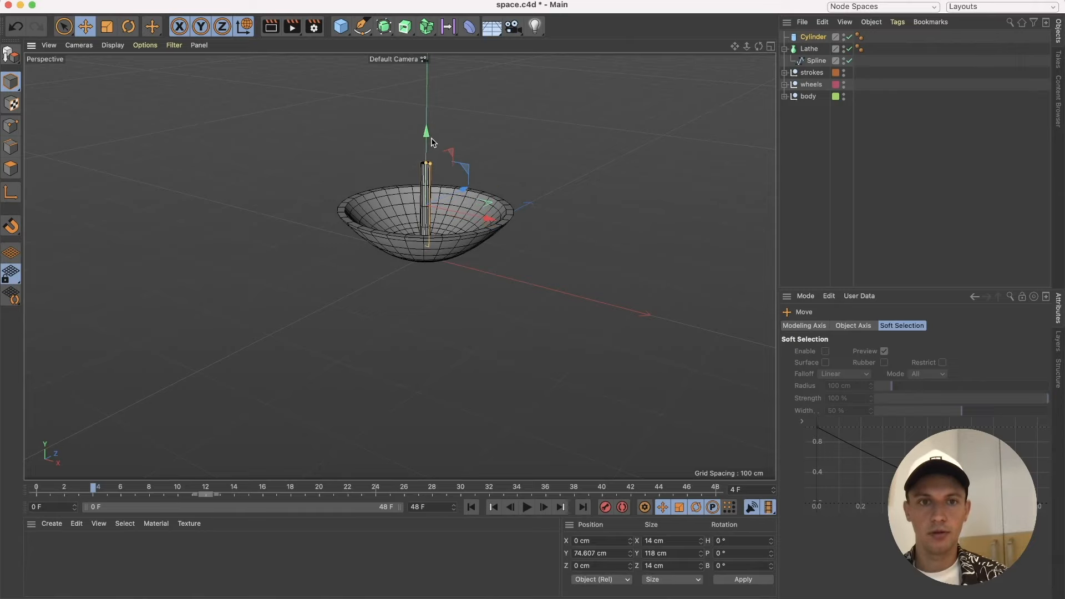
{"action": "scroll", "coordinate": [431, 214], "scroll_direction": "up", "scroll_amount": 5}
{"action": "left_click_drag", "start_coordinate": [433, 220], "coordinate": [367, 235], "text": "alt"}
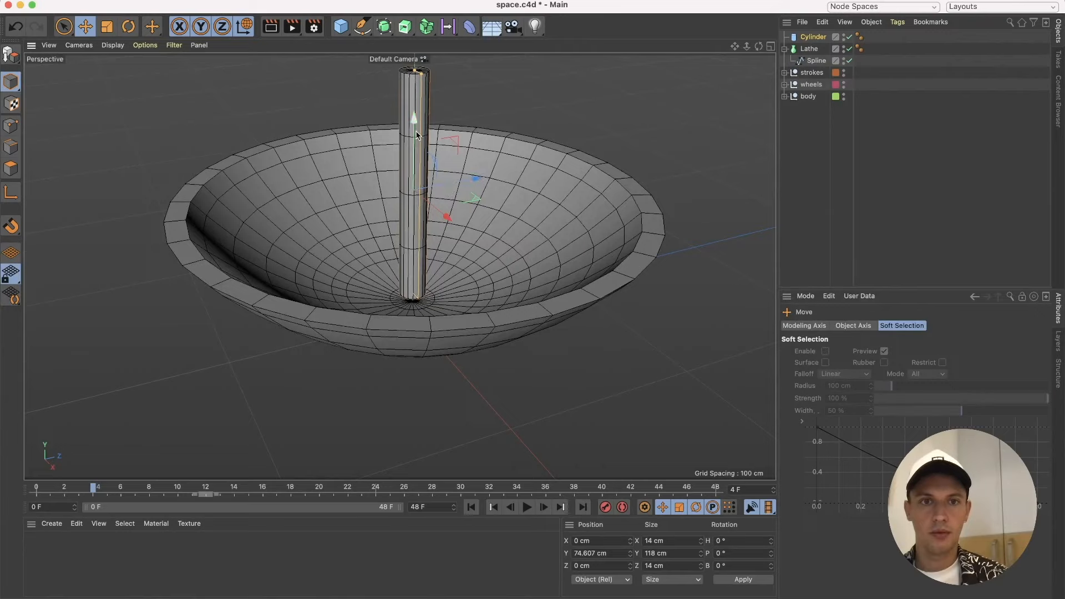
{"action": "left_click_drag", "start_coordinate": [413, 118], "coordinate": [414, 136]}
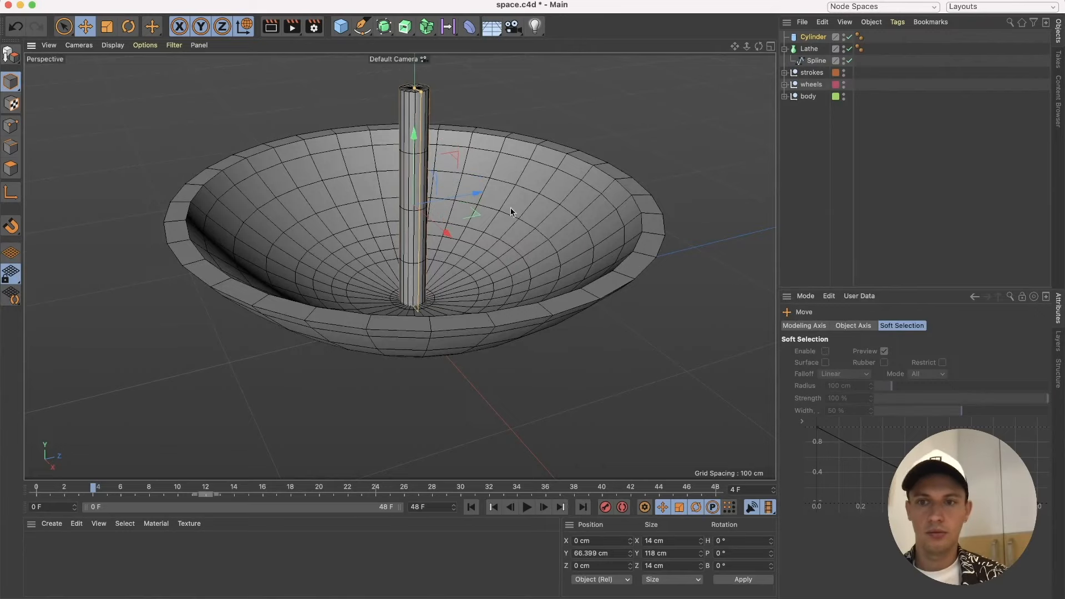
Reduce the radius of the antenna cylinder to 4 cm.
{"action": "left_click", "coordinate": [814, 37]}
{"action": "left_click", "coordinate": [854, 326]}
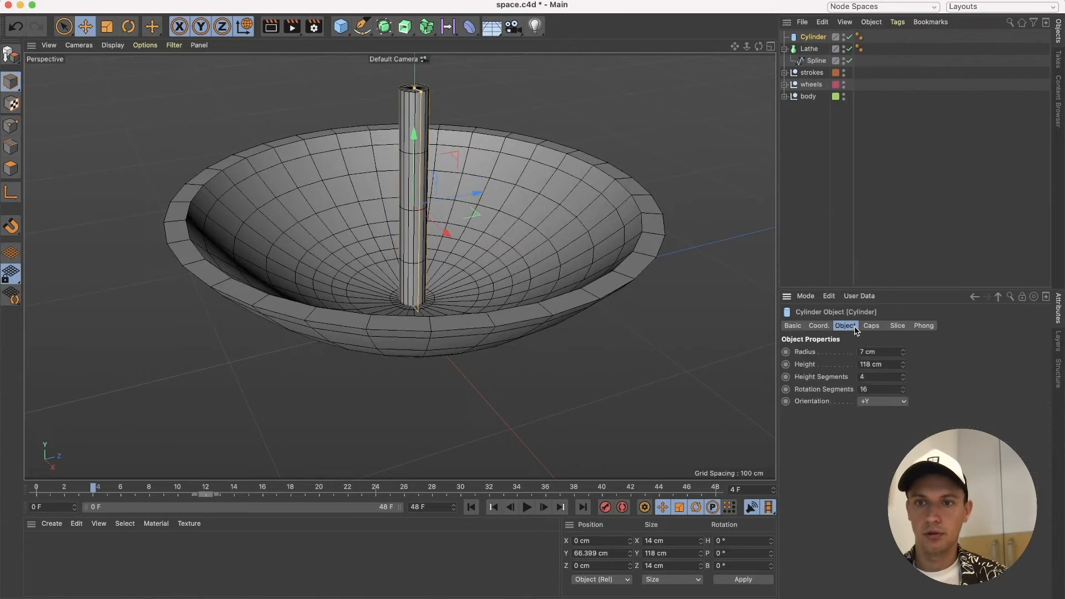
{"action": "left_click_drag", "start_coordinate": [903, 352], "coordinate": [904, 355]}
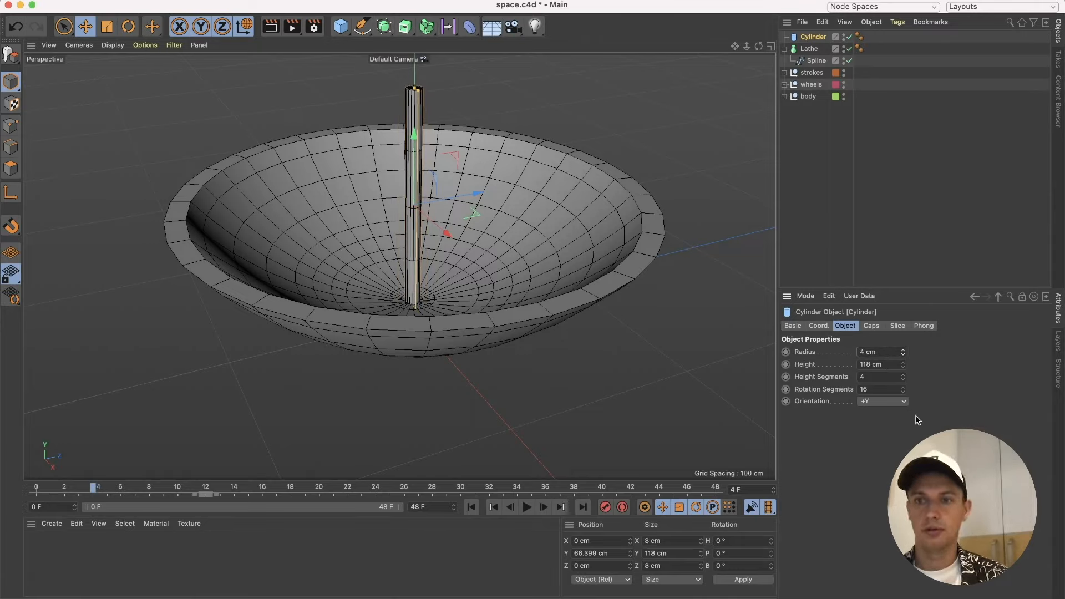
{"action": "left_click", "coordinate": [804, 128]}
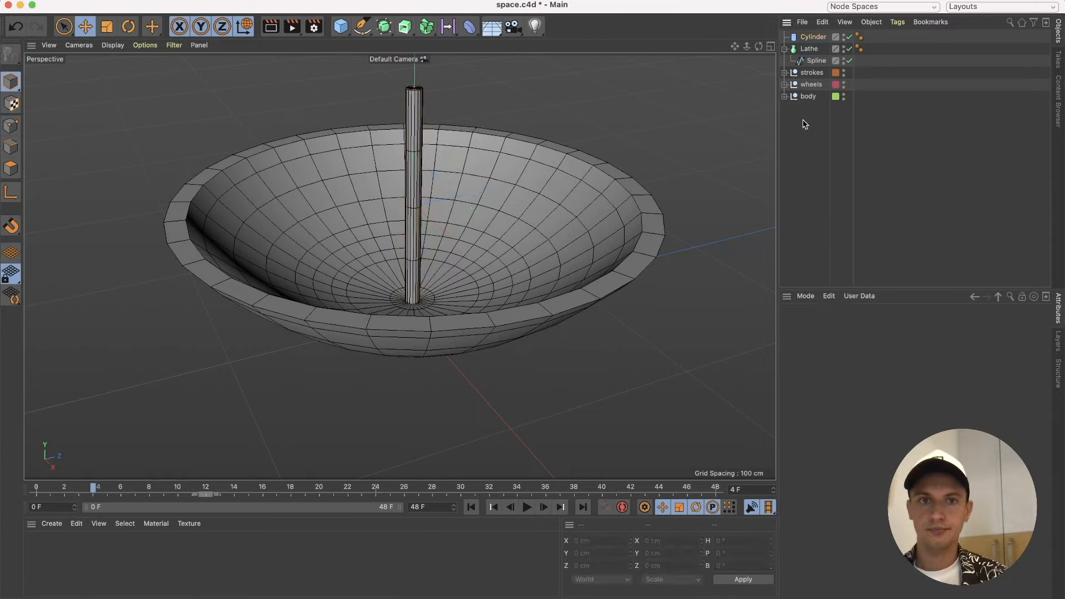
Round the cylinder's caps with a 3-segment fillet of 4 cm radius and check the antenna from outside.
{"action": "left_click", "coordinate": [813, 38]}
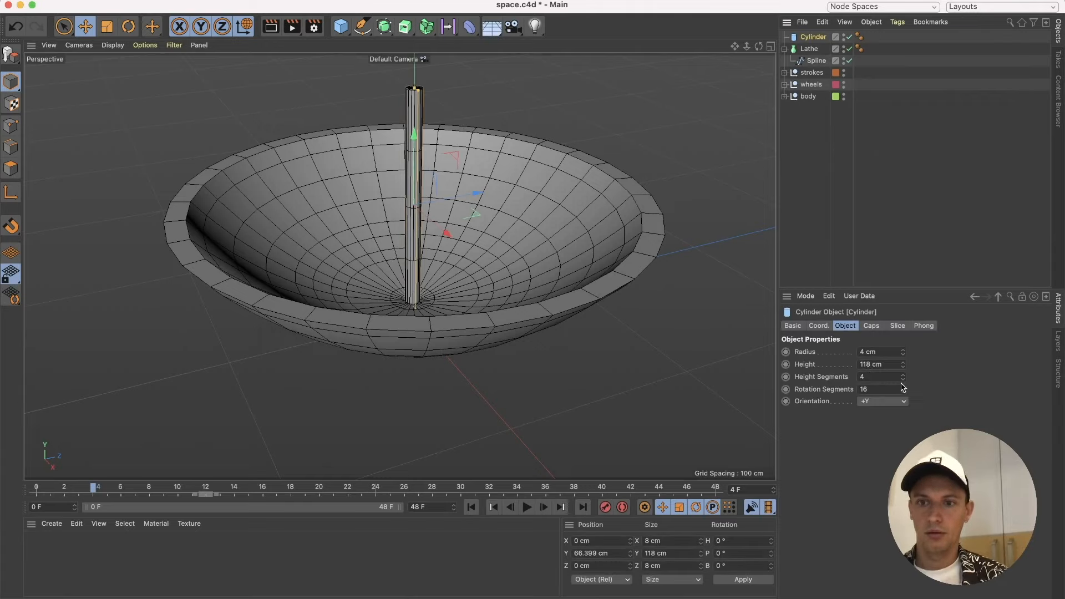
{"action": "left_click", "coordinate": [870, 326]}
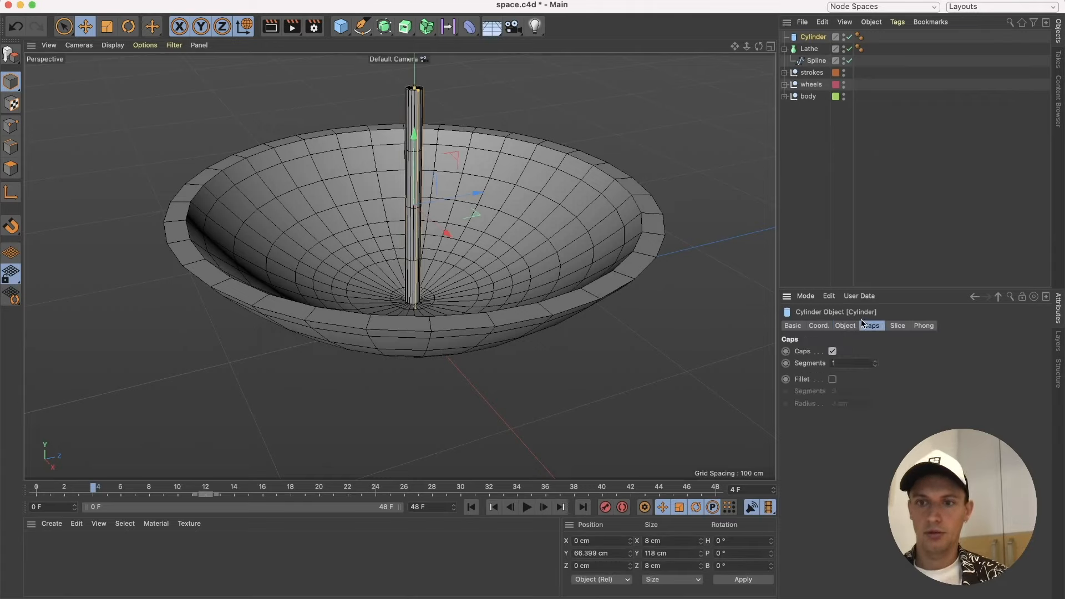
{"action": "left_click", "coordinate": [833, 380]}
{"action": "left_click", "coordinate": [875, 402]}
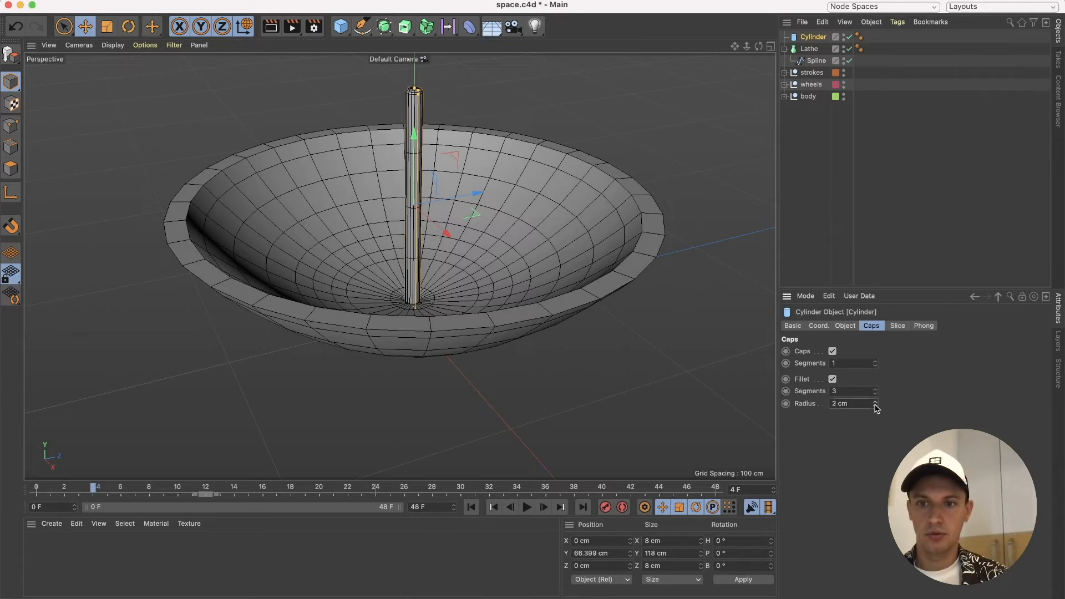
{"action": "left_click", "coordinate": [498, 247]}
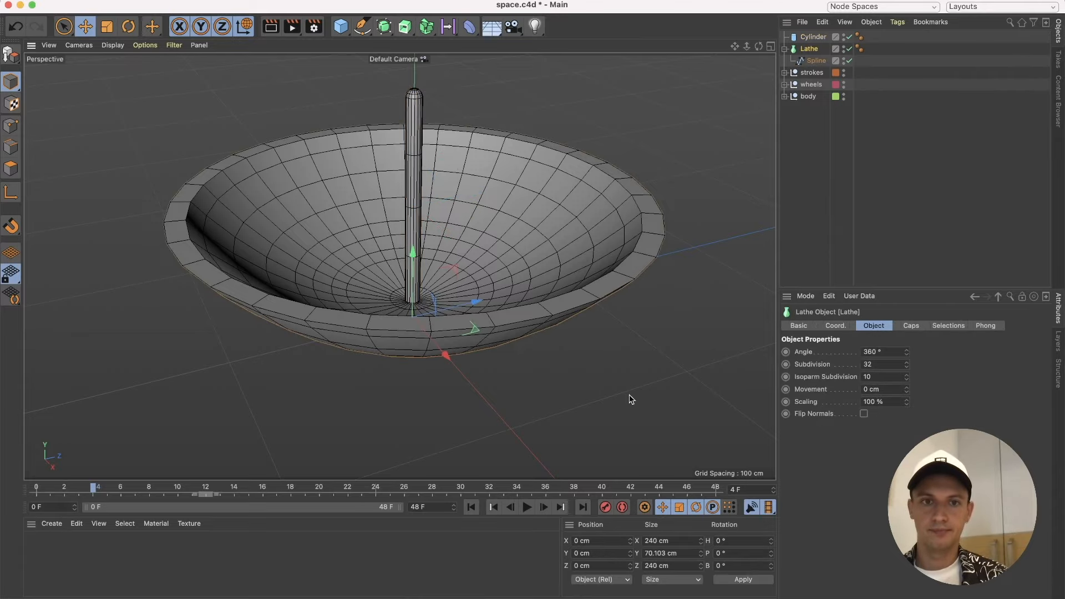
{"action": "left_click_drag", "start_coordinate": [410, 248], "coordinate": [406, 224], "text": "alt"}
{"action": "scroll", "coordinate": [406, 224], "scroll_direction": "down", "scroll_amount": 5}
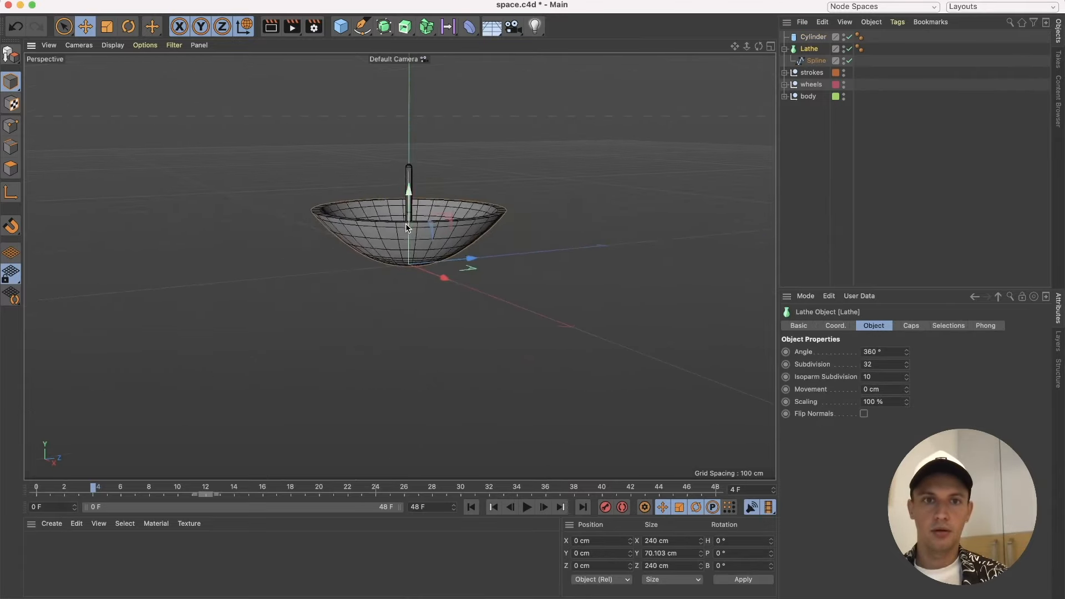
Group the cylinder and the lathe into one null and name it plate.
{"action": "left_click", "coordinate": [819, 38]}
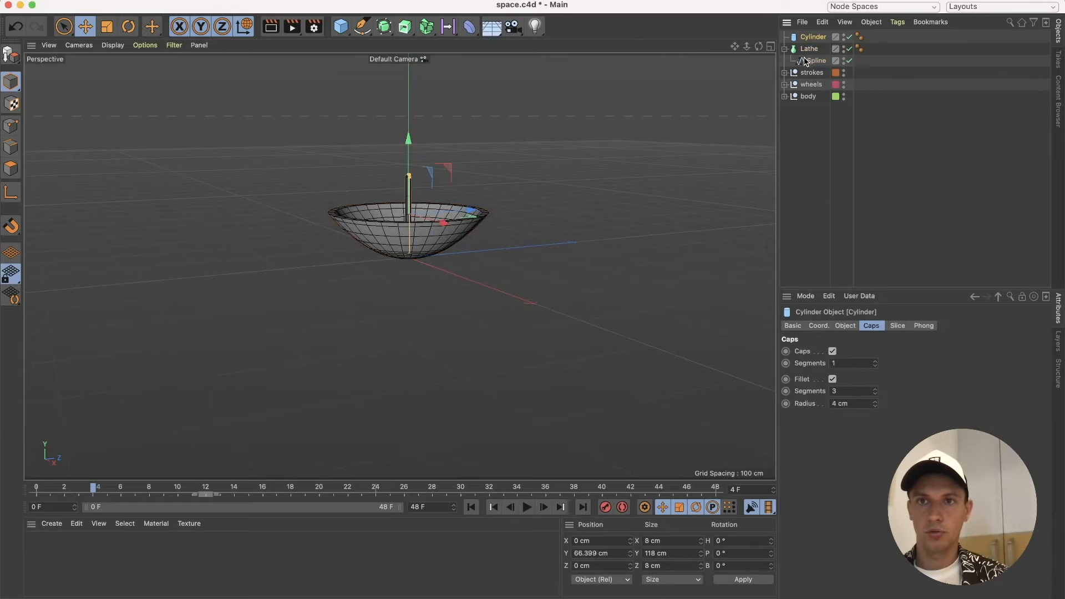
{"action": "left_click", "coordinate": [808, 50], "text": "shift"}
{"action": "left_click", "coordinate": [785, 48]}
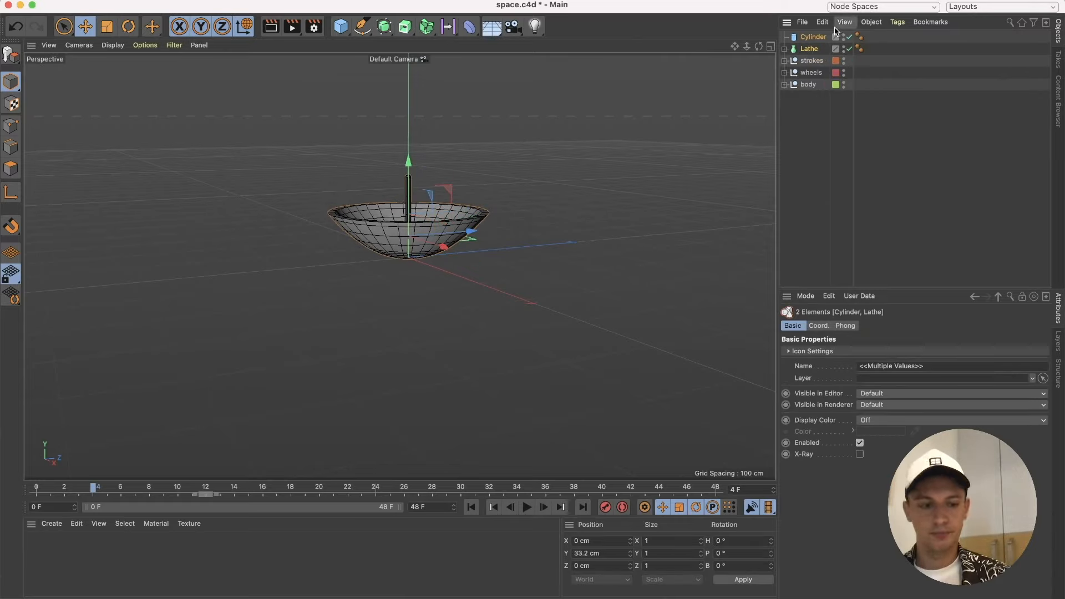
{"action": "key", "text": "alt+g"}
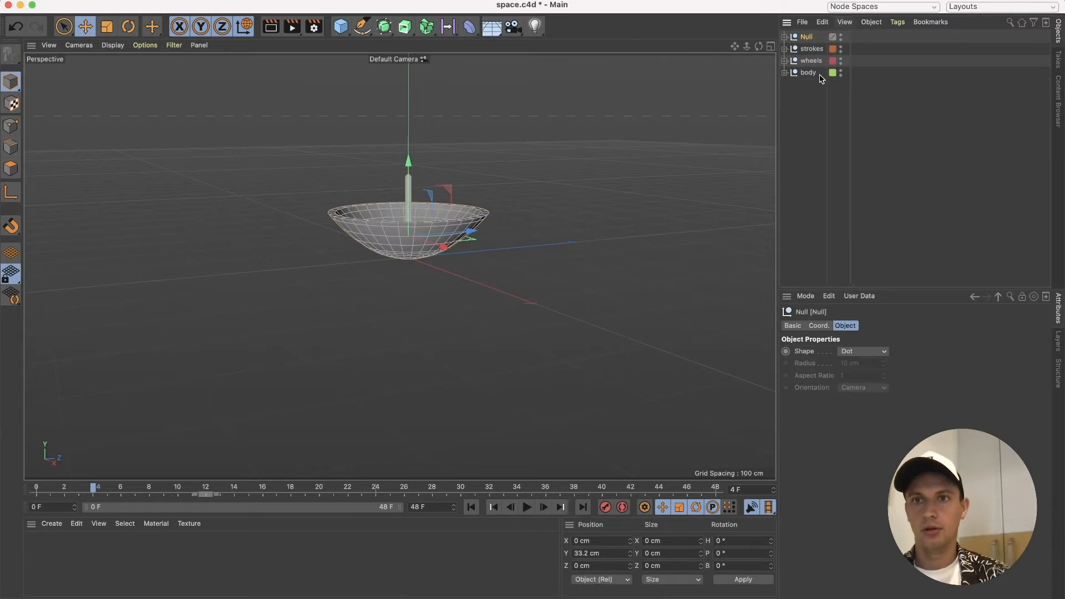
{"action": "double_click", "coordinate": [806, 37]}
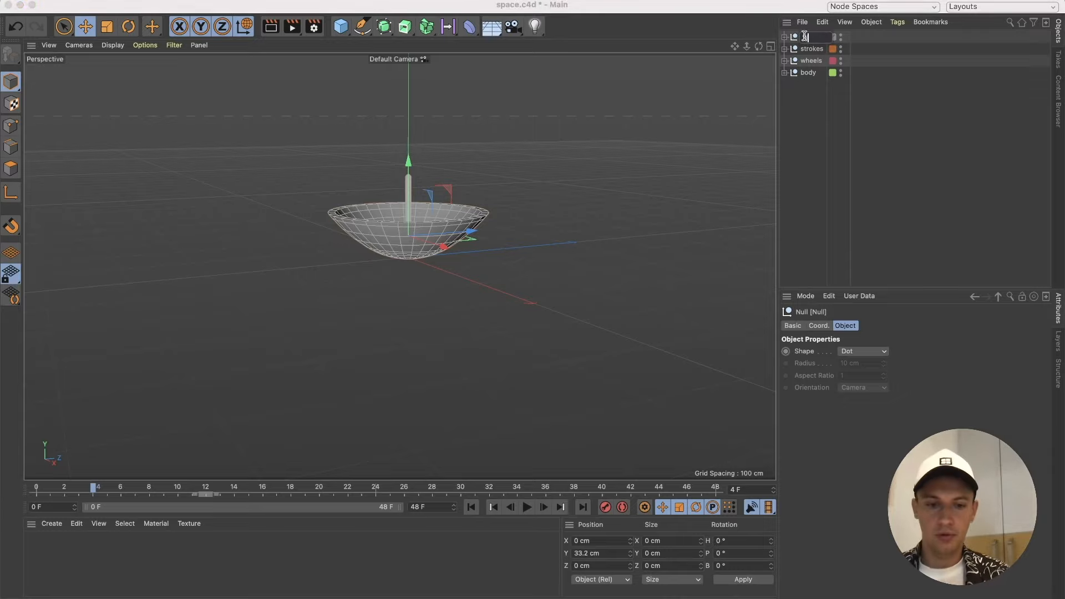
{"action": "left_click", "coordinate": [832, 142]}
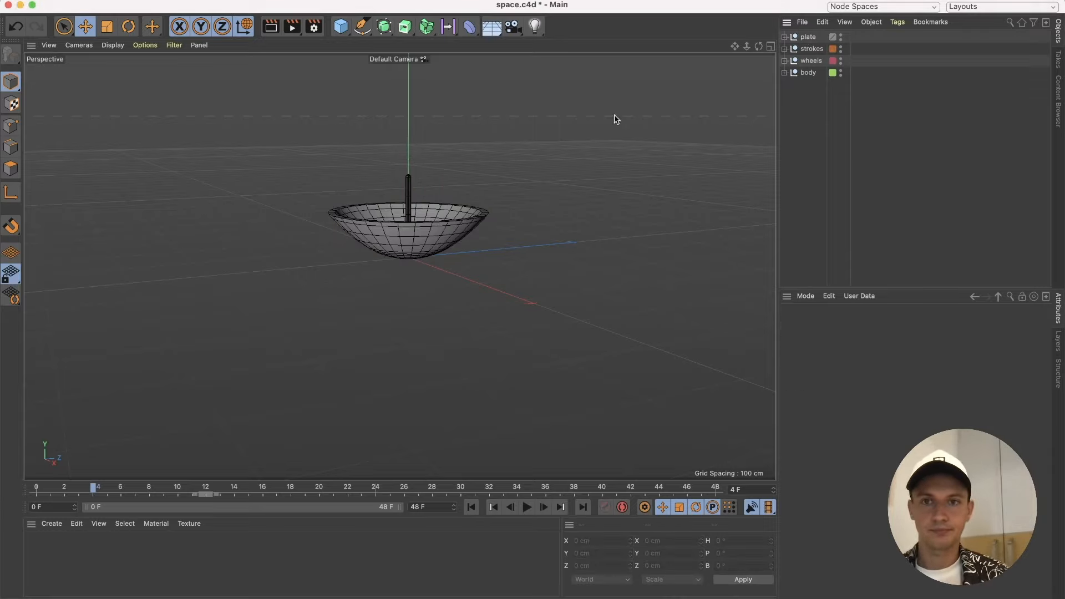
Turn viewport visibility back on for the strokes, wheels and body layers.
{"action": "left_click", "coordinate": [1059, 341]}
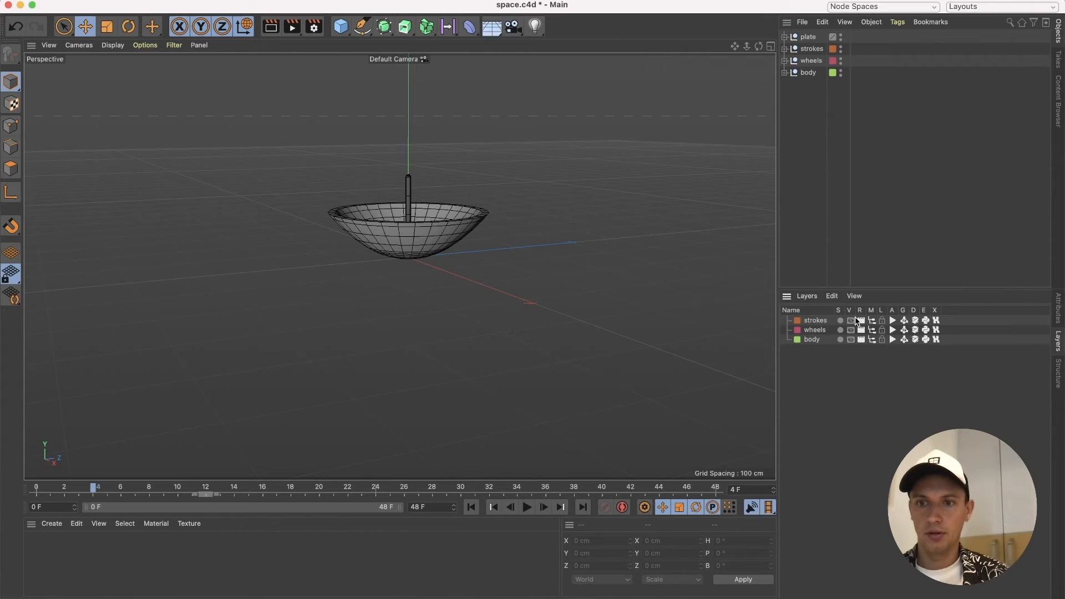
{"action": "left_click_drag", "start_coordinate": [853, 335], "coordinate": [852, 340]}
{"action": "scroll", "coordinate": [431, 245], "scroll_direction": "up", "scroll_amount": 5}
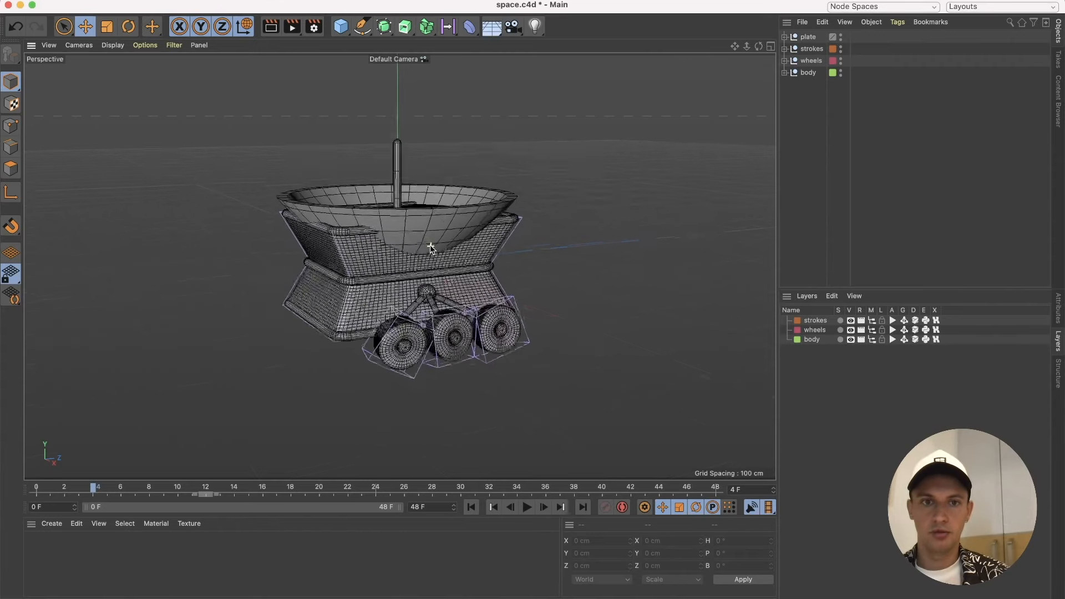
Scale the plate group down uniformly until it is much smaller than the cart body.
{"action": "left_click", "coordinate": [808, 38]}
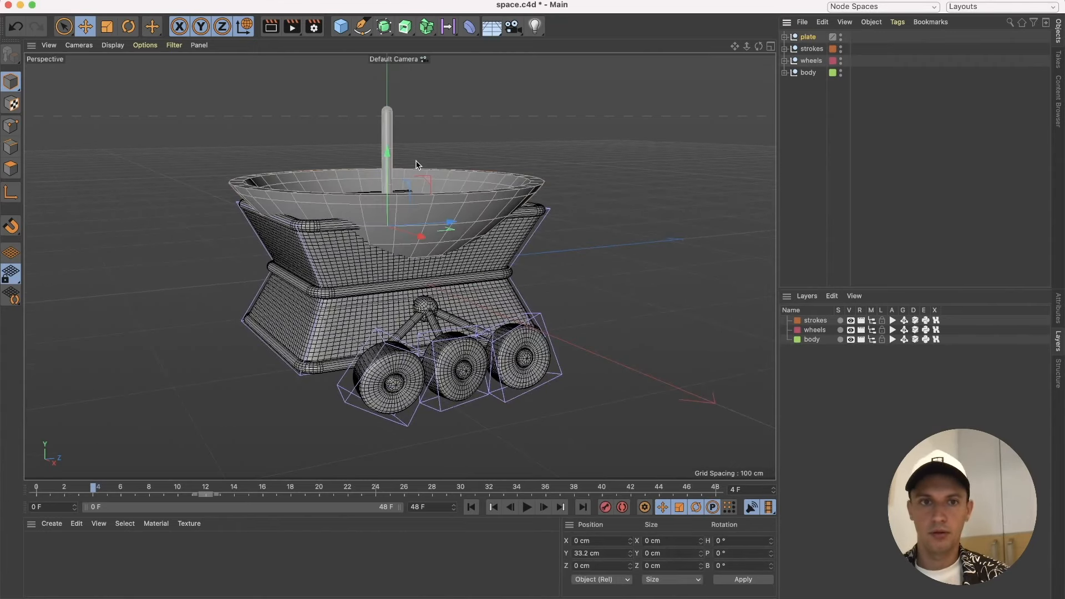
{"action": "left_click", "coordinate": [107, 26]}
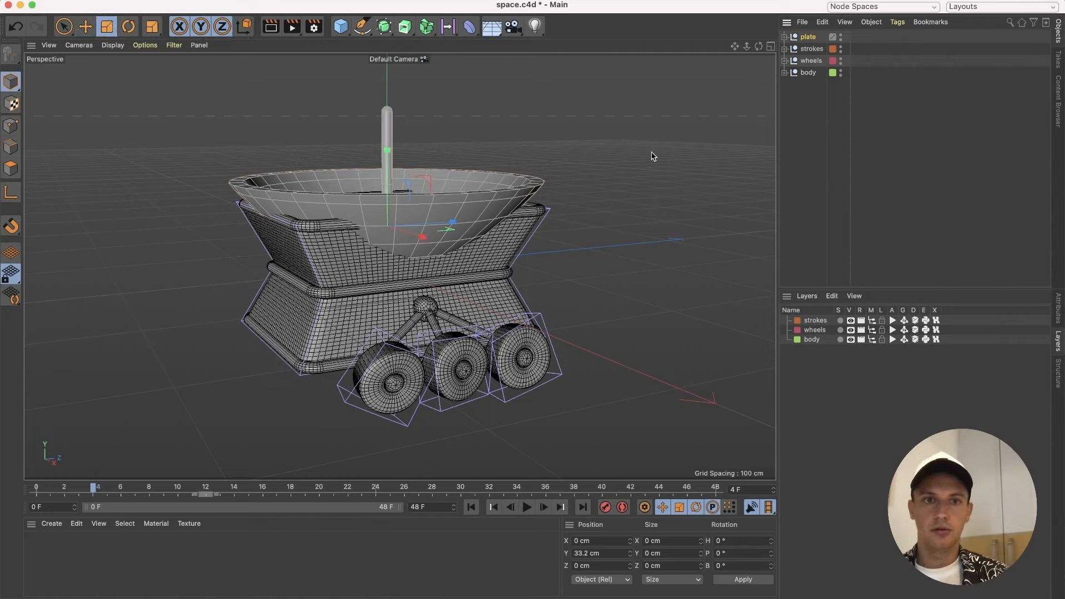
{"action": "left_click_drag", "start_coordinate": [688, 155], "coordinate": [411, 292]}
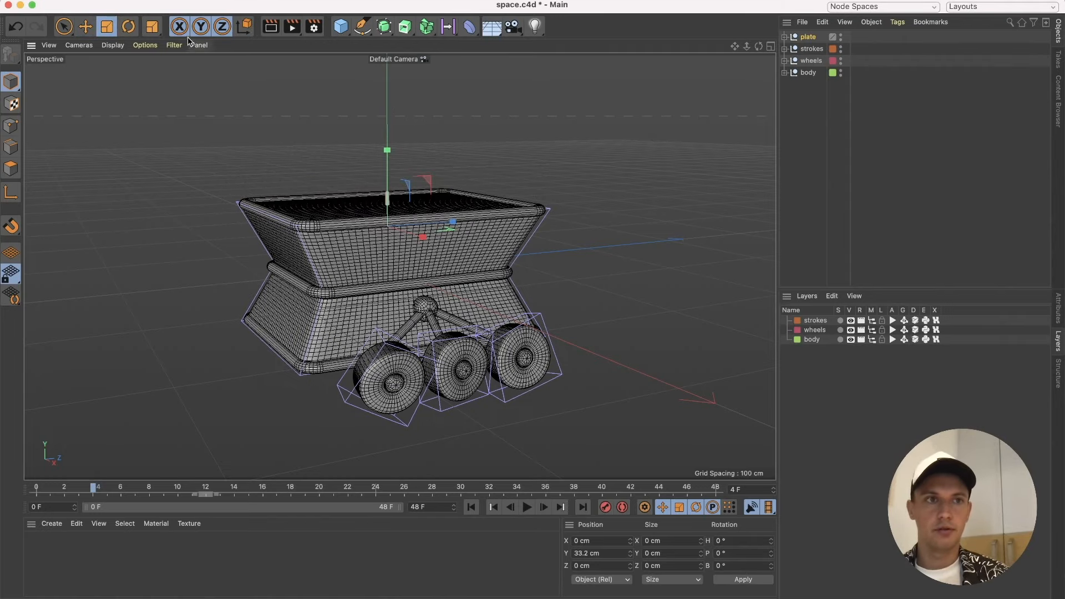
{"action": "key", "text": "super+z"}
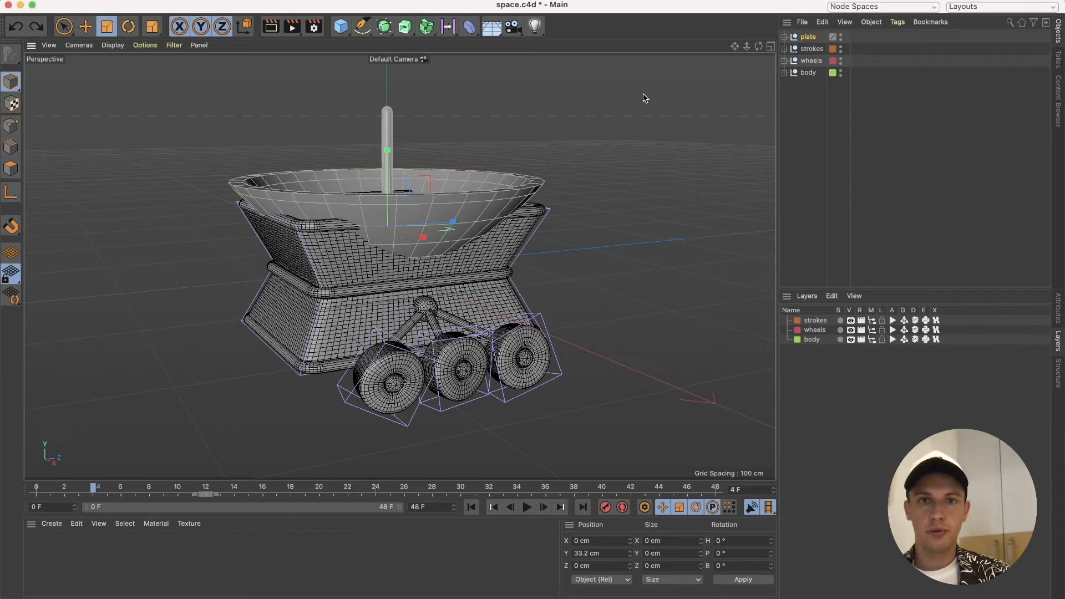
{"action": "left_click_drag", "start_coordinate": [645, 98], "coordinate": [491, 264]}
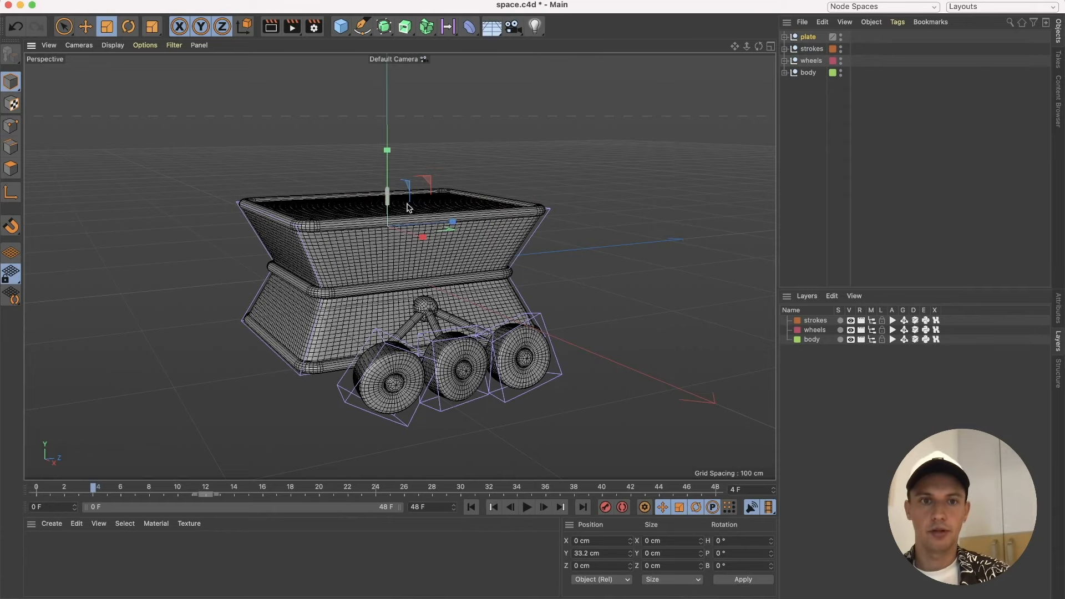
Move the plate group above the cart body to about Y 89 cm and scale it down a little further.
{"action": "left_click", "coordinate": [85, 26]}
{"action": "left_click_drag", "start_coordinate": [477, 164], "coordinate": [374, 215]}
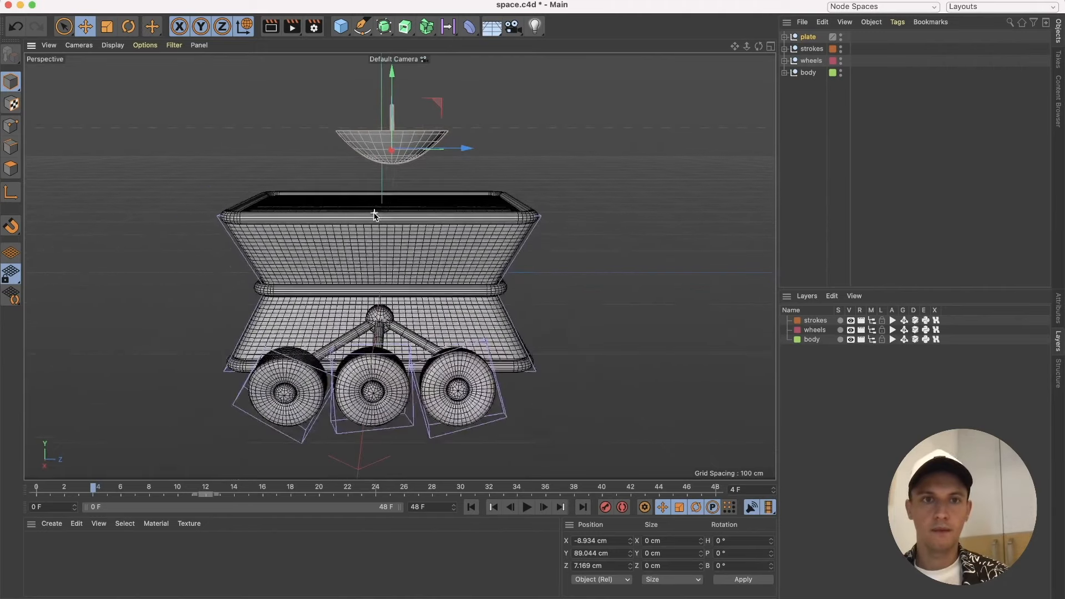
{"action": "left_click", "coordinate": [107, 26]}
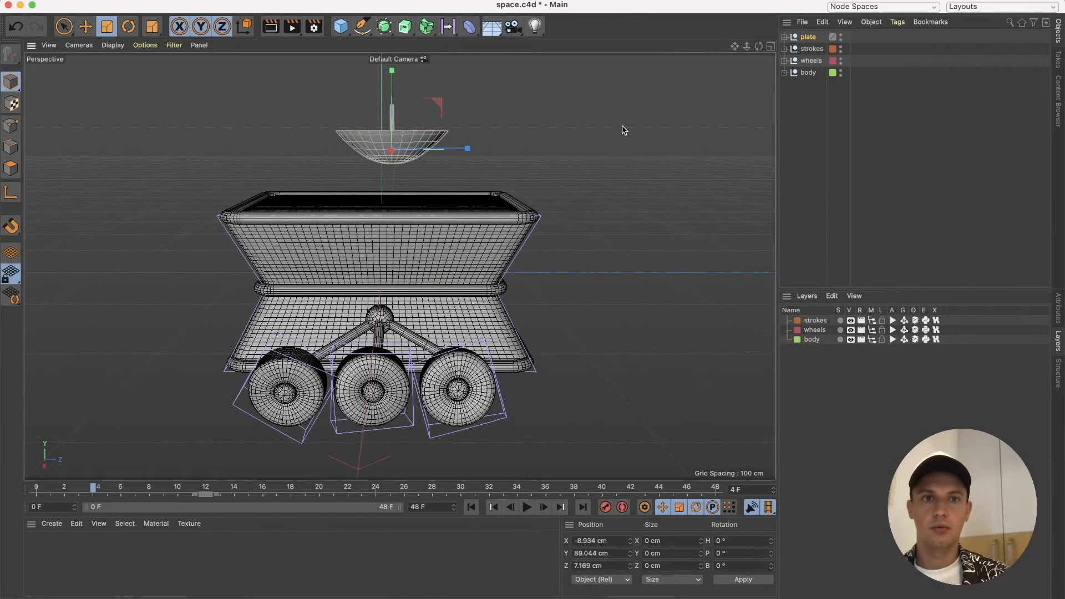
{"action": "left_click_drag", "start_coordinate": [625, 130], "coordinate": [561, 230]}
{"action": "left_click", "coordinate": [465, 201]}
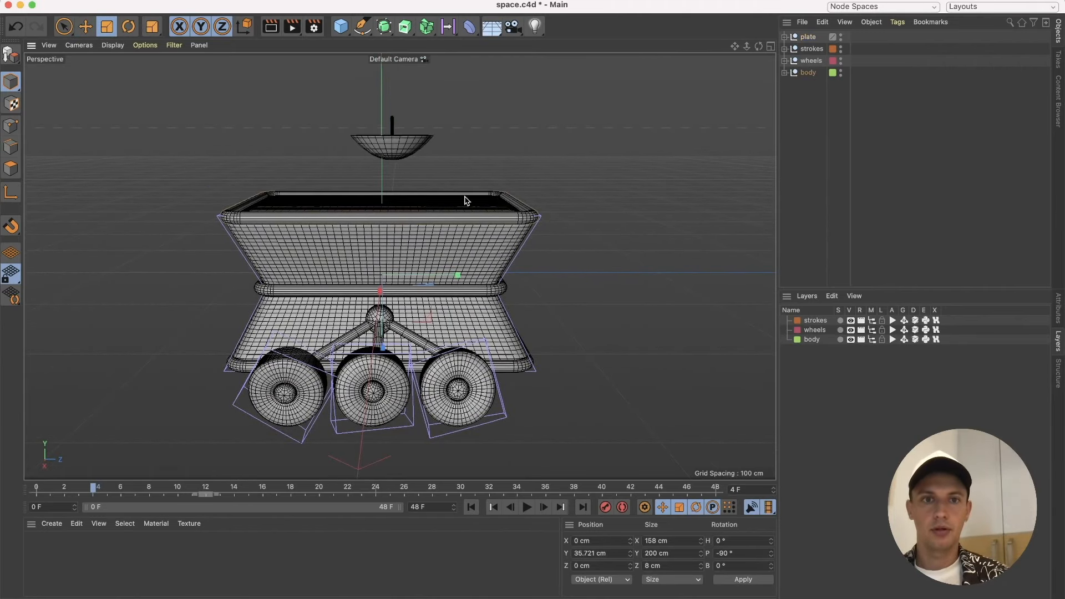
Add a cylinder and resize it into a slim post about 5 cm in radius and 43 cm high.
{"action": "scroll", "coordinate": [465, 200], "scroll_direction": "up", "scroll_amount": 6}
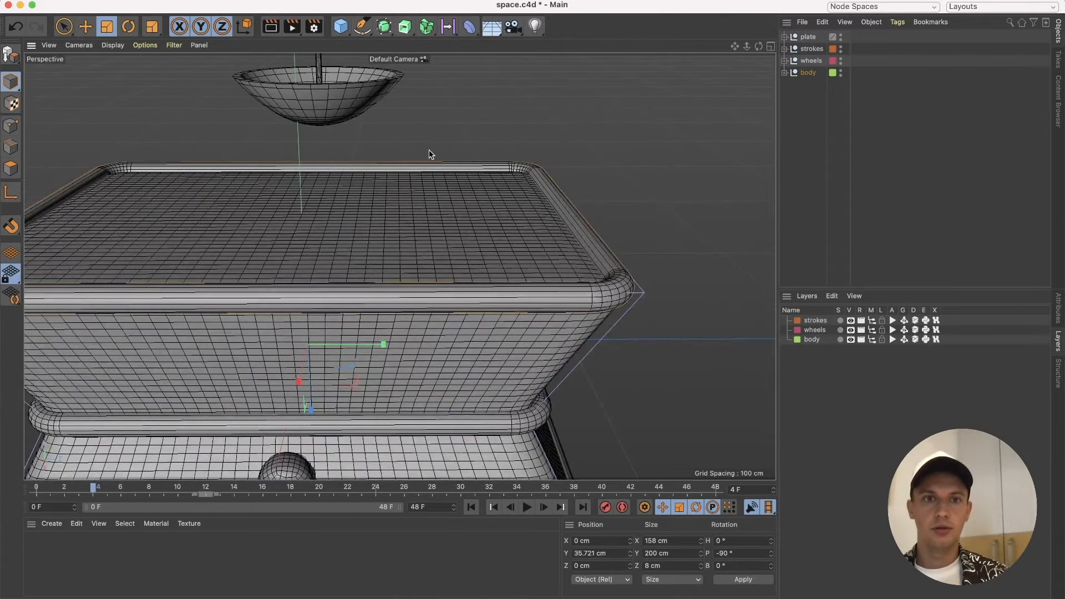
{"action": "left_click", "coordinate": [632, 133]}
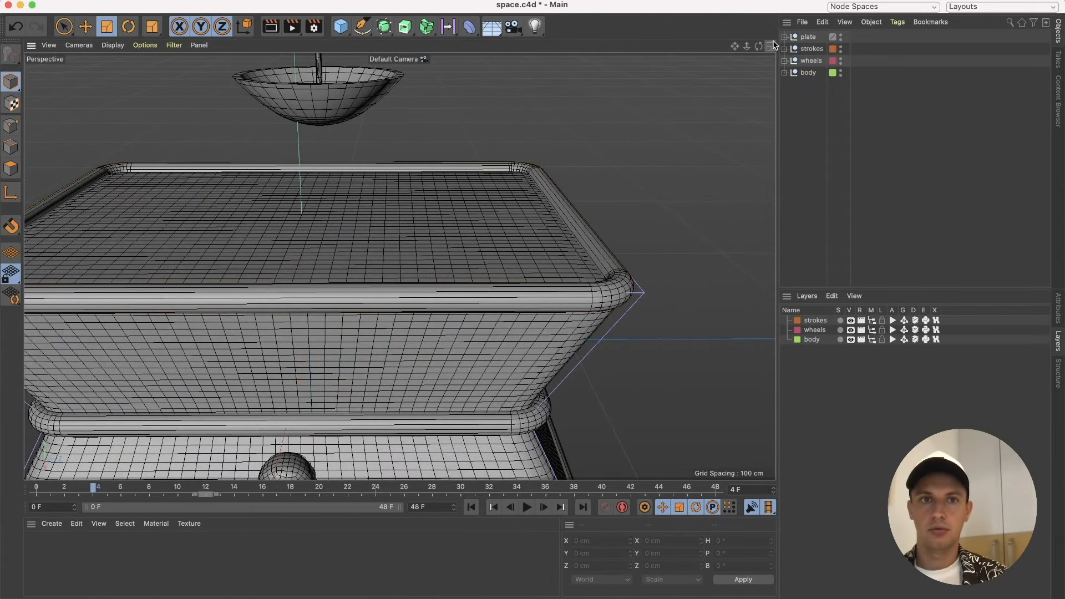
{"action": "left_click", "coordinate": [341, 29]}
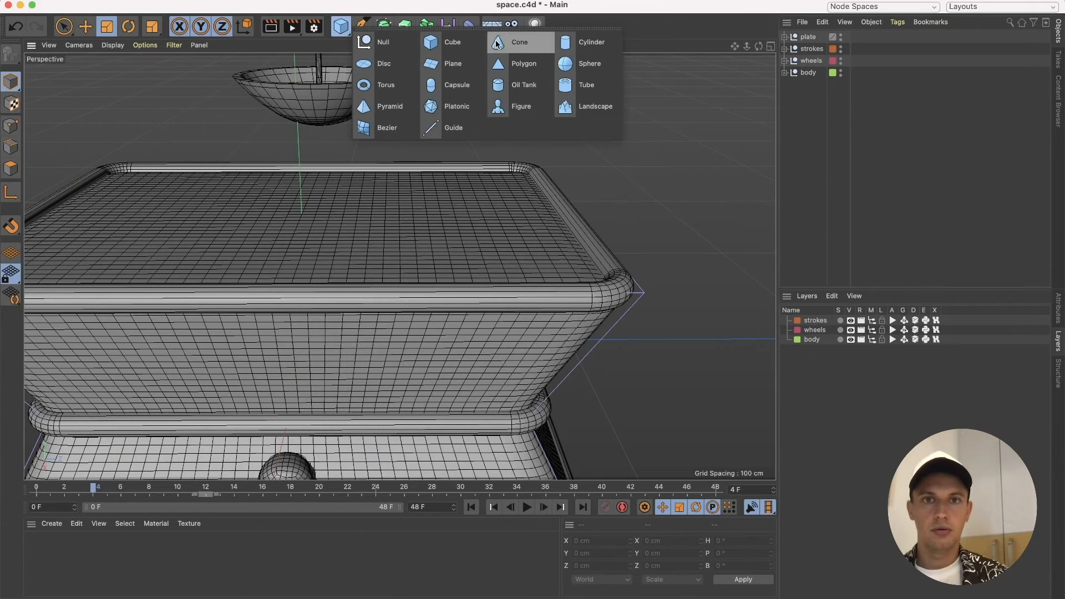
{"action": "left_click", "coordinate": [589, 42]}
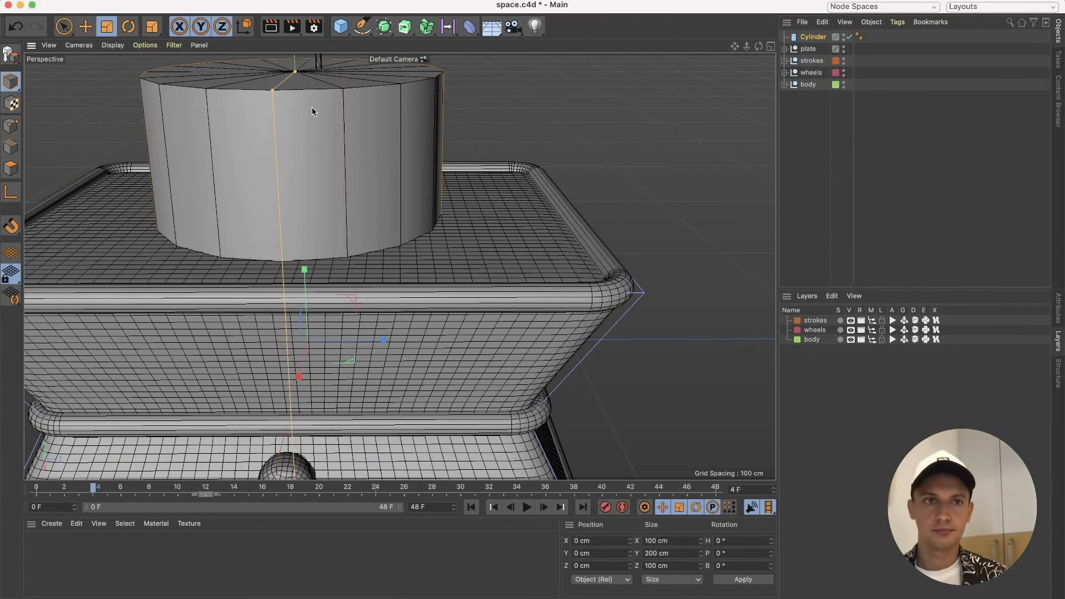
{"action": "left_click_drag", "start_coordinate": [270, 88], "coordinate": [304, 89]}
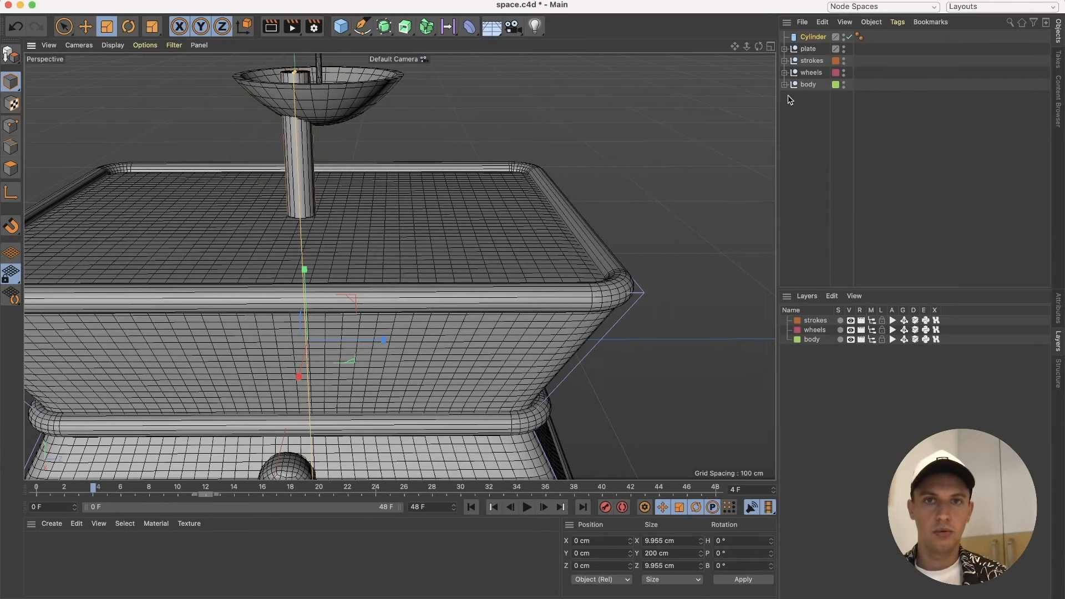
{"action": "left_click", "coordinate": [1058, 308]}
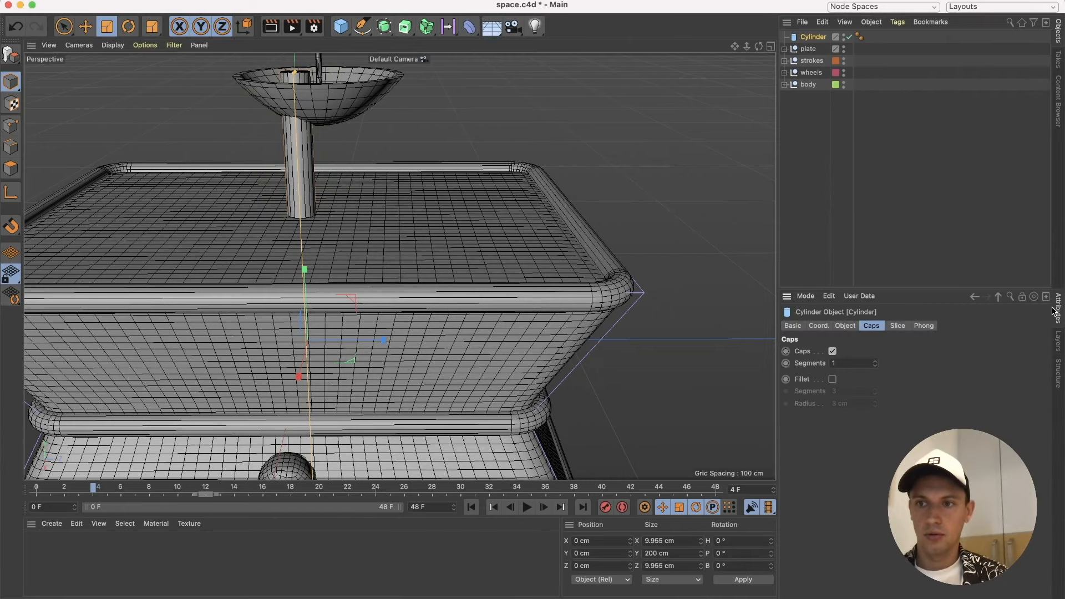
{"action": "left_click", "coordinate": [838, 327]}
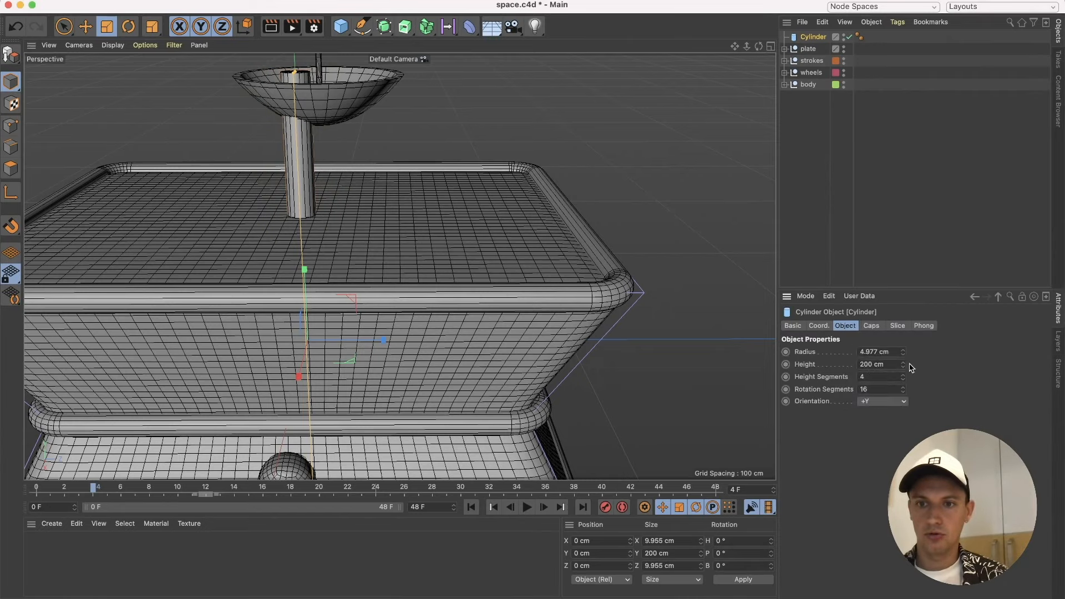
{"action": "left_click_drag", "start_coordinate": [906, 367], "coordinate": [904, 367]}
Move the post up onto the cart body's top near one end, at about Y 62.7 cm and Z 59 cm.
{"action": "left_click", "coordinate": [85, 26]}
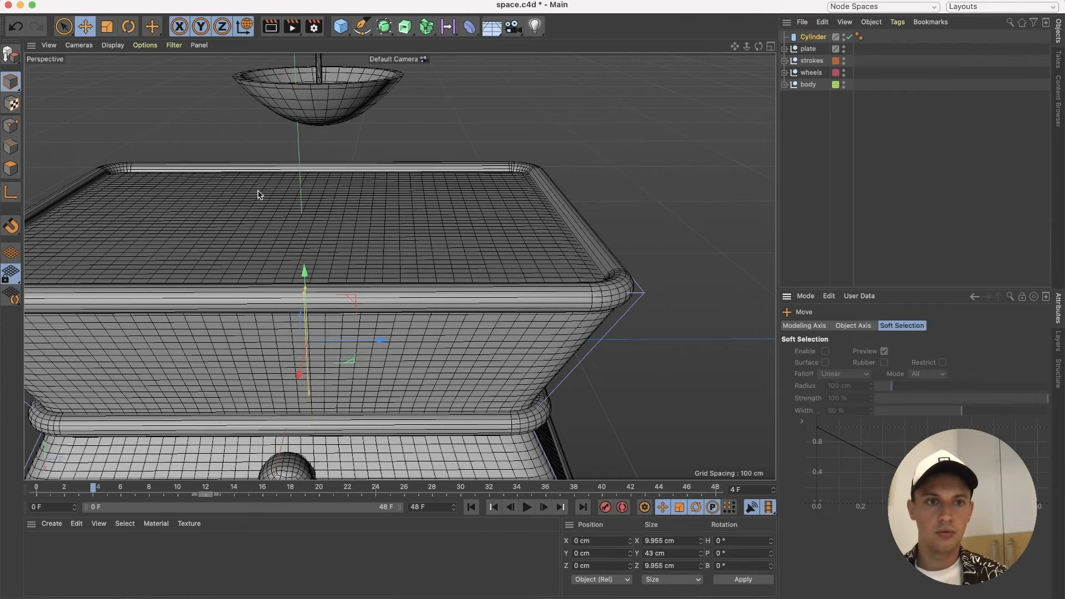
{"action": "left_click_drag", "start_coordinate": [311, 288], "coordinate": [275, 115]}
{"action": "left_click_drag", "start_coordinate": [369, 179], "coordinate": [541, 179]}
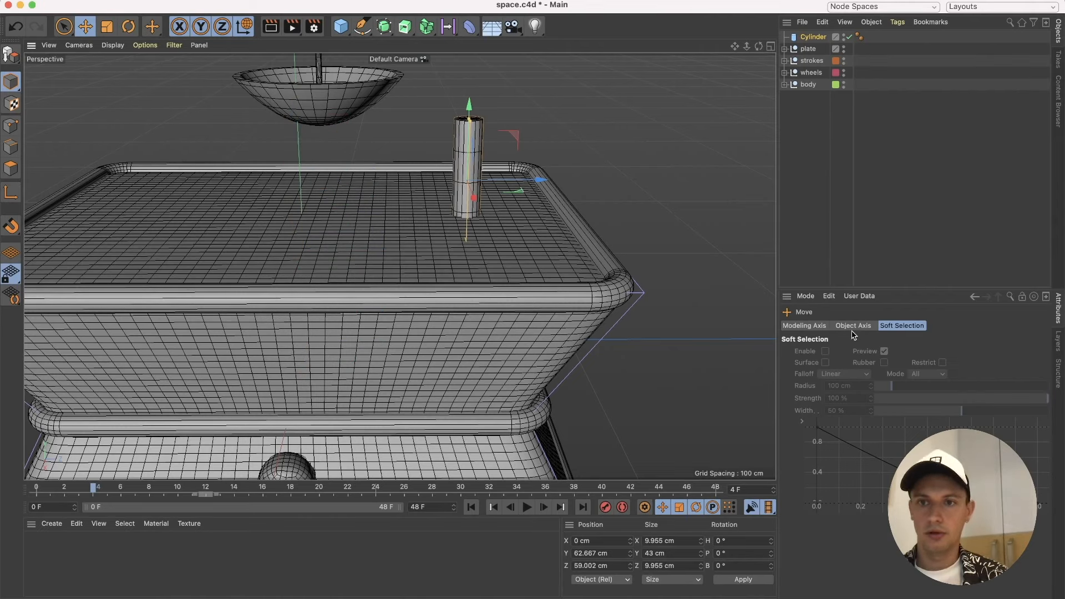
Reduce the post cylinder's radius to about 3 cm.
{"action": "left_click", "coordinate": [810, 40]}
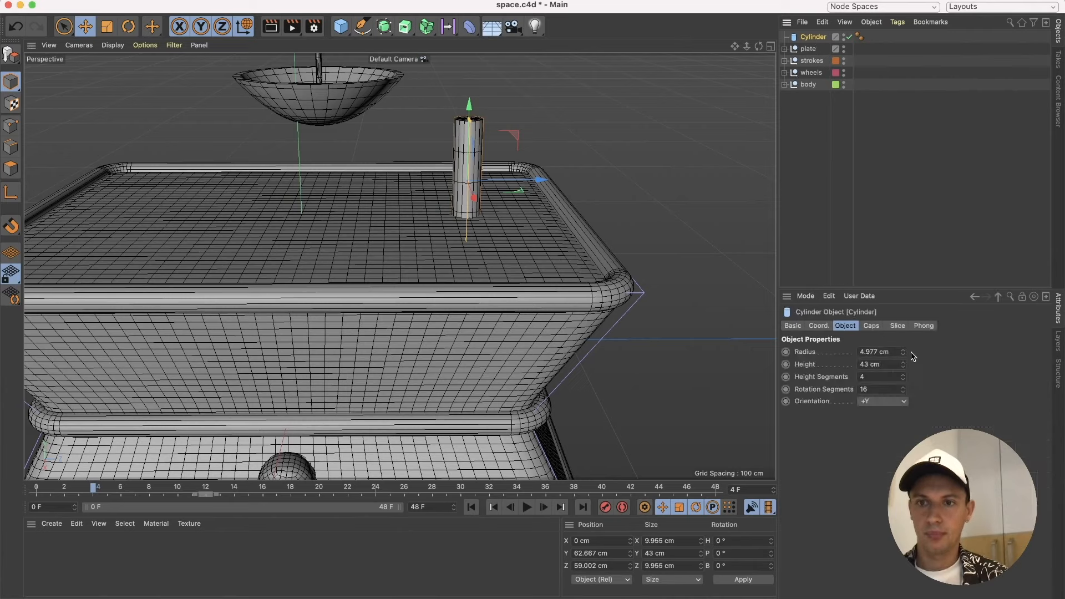
{"action": "left_click_drag", "start_coordinate": [904, 351], "coordinate": [904, 359]}
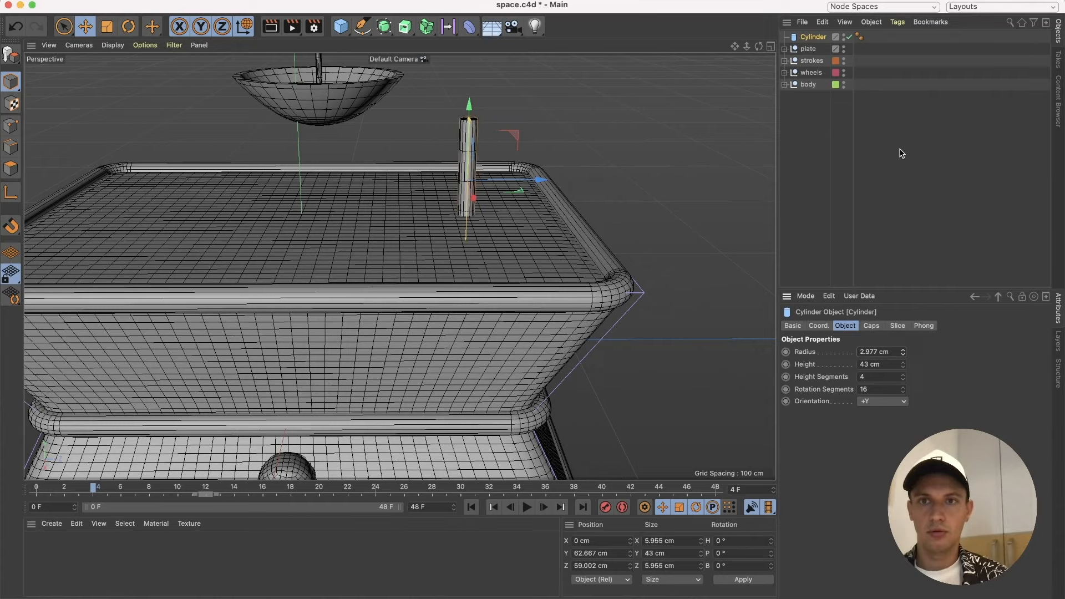
{"action": "left_click", "coordinate": [875, 326]}
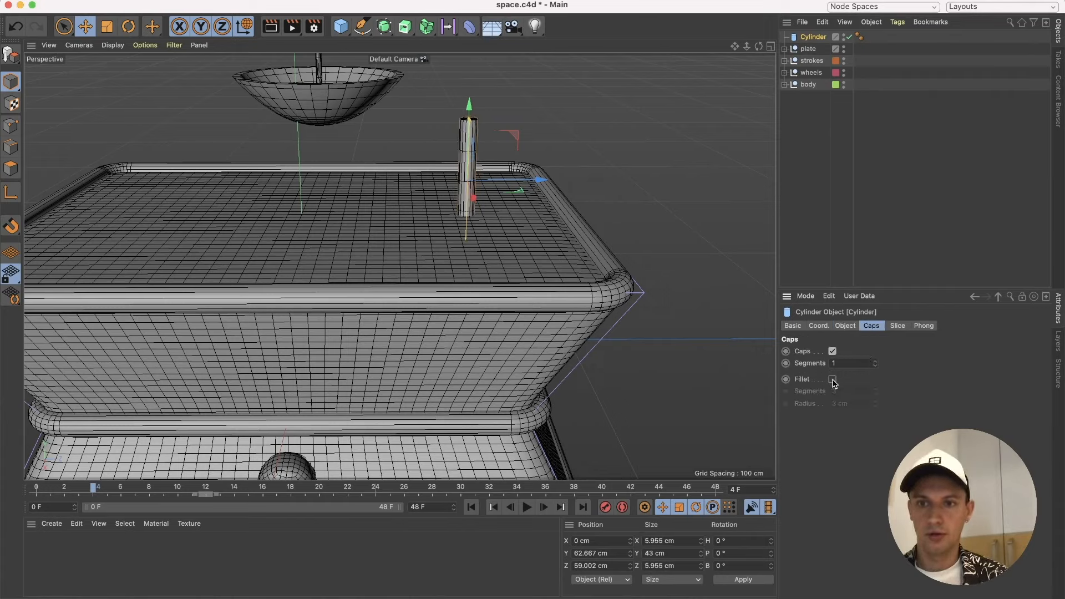
{"action": "left_click", "coordinate": [808, 48]}
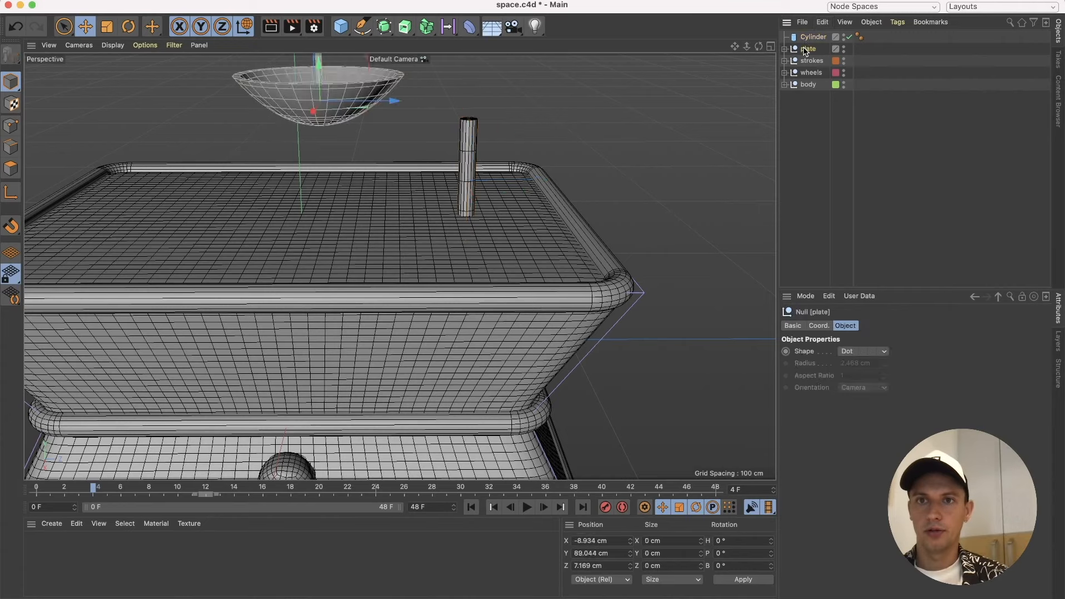
Duplicate the post, reshape the copy into a disc about 6.4 cm high and 9 cm in radius, and lower it to about Y 51.8 cm.
{"action": "left_click", "coordinate": [805, 38]}
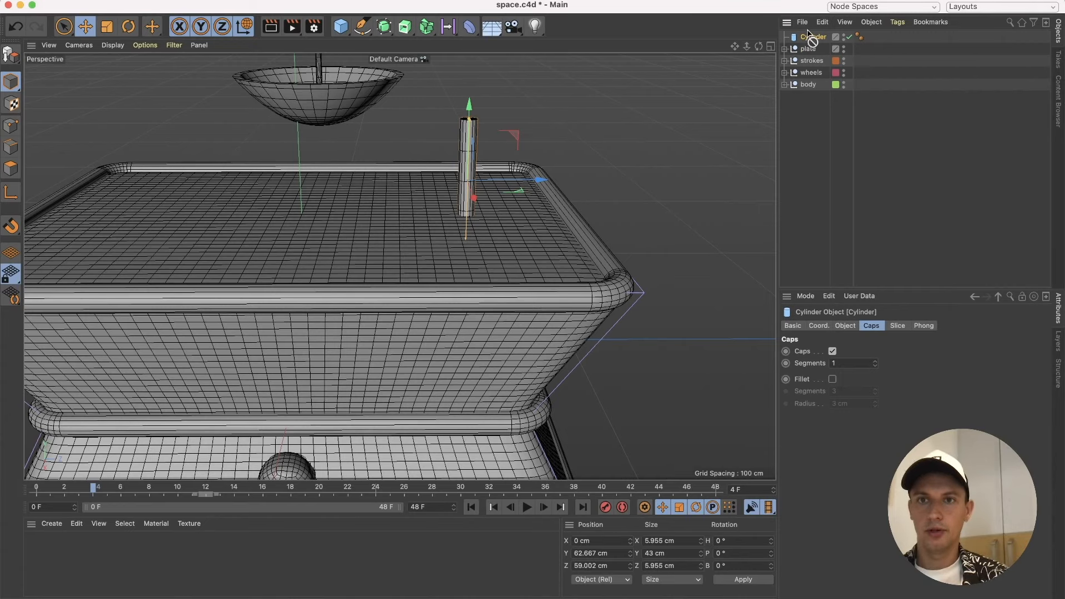
{"action": "left_click_drag", "start_coordinate": [808, 37], "coordinate": [809, 34], "text": "ctrl"}
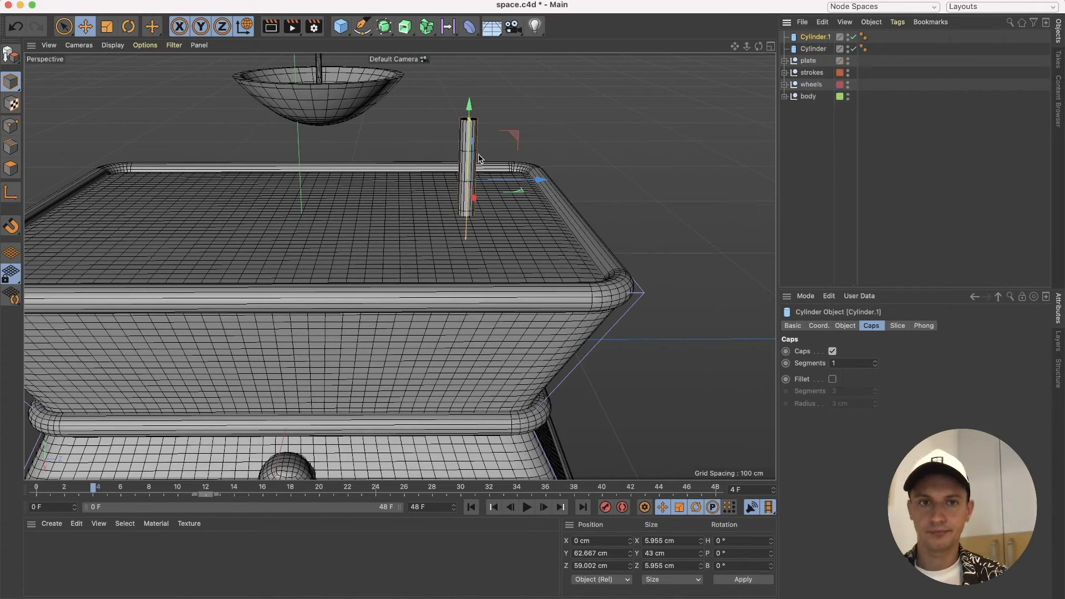
{"action": "left_click_drag", "start_coordinate": [468, 121], "coordinate": [476, 175]}
{"action": "left_click", "coordinate": [841, 325]}
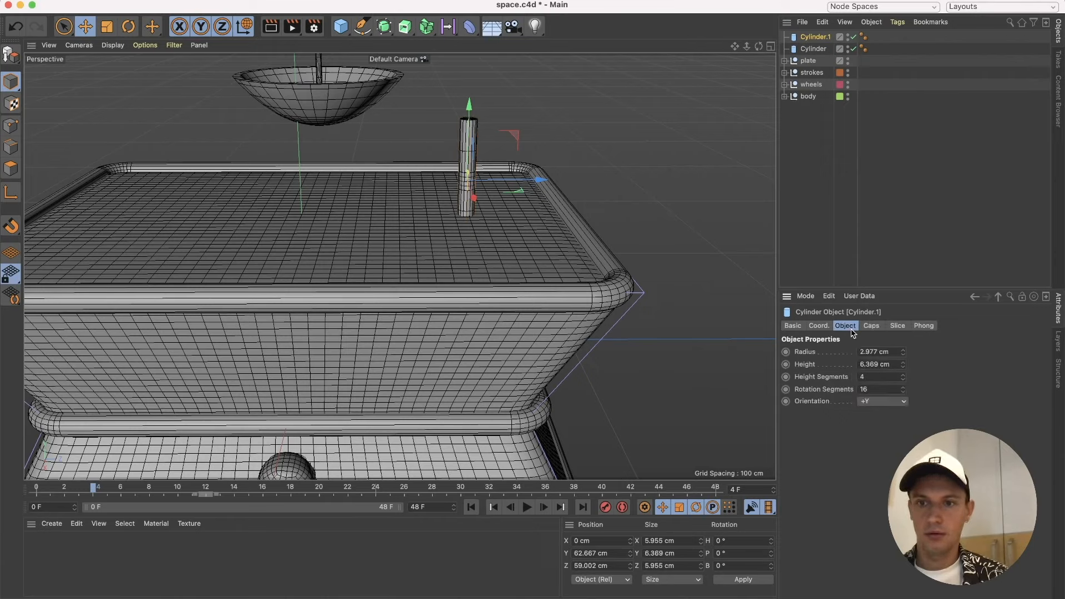
{"action": "mouse_move", "coordinate": [899, 354]}
{"action": "left_mouse_down"}
{"action": "mouse_move", "coordinate": [900, 316]}
{"action": "mouse_move", "coordinate": [902, 356]}
{"action": "left_mouse_up"}
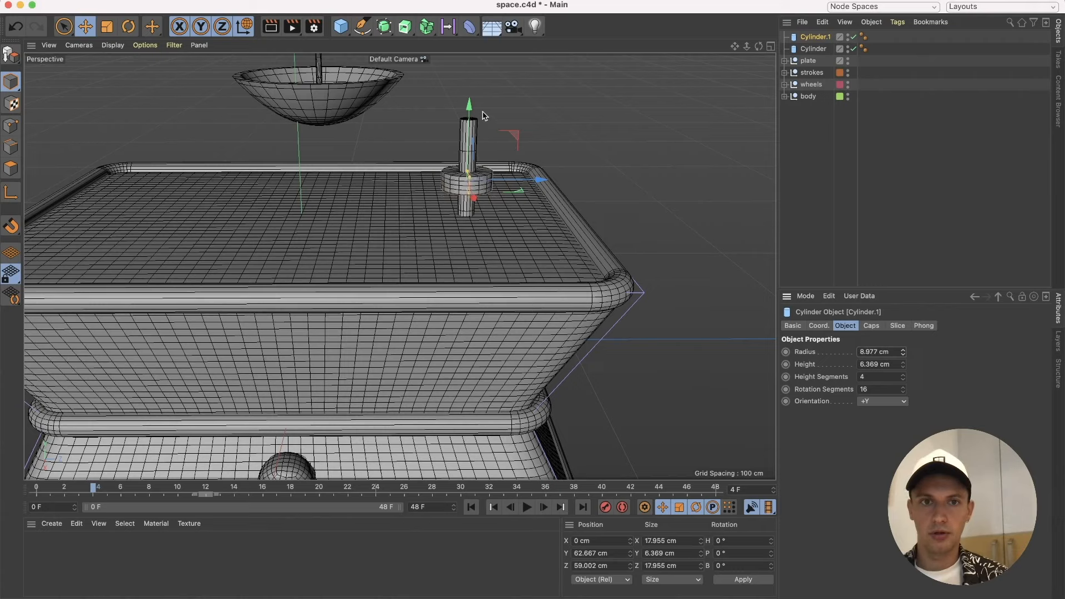
{"action": "left_click_drag", "start_coordinate": [469, 107], "coordinate": [469, 133]}
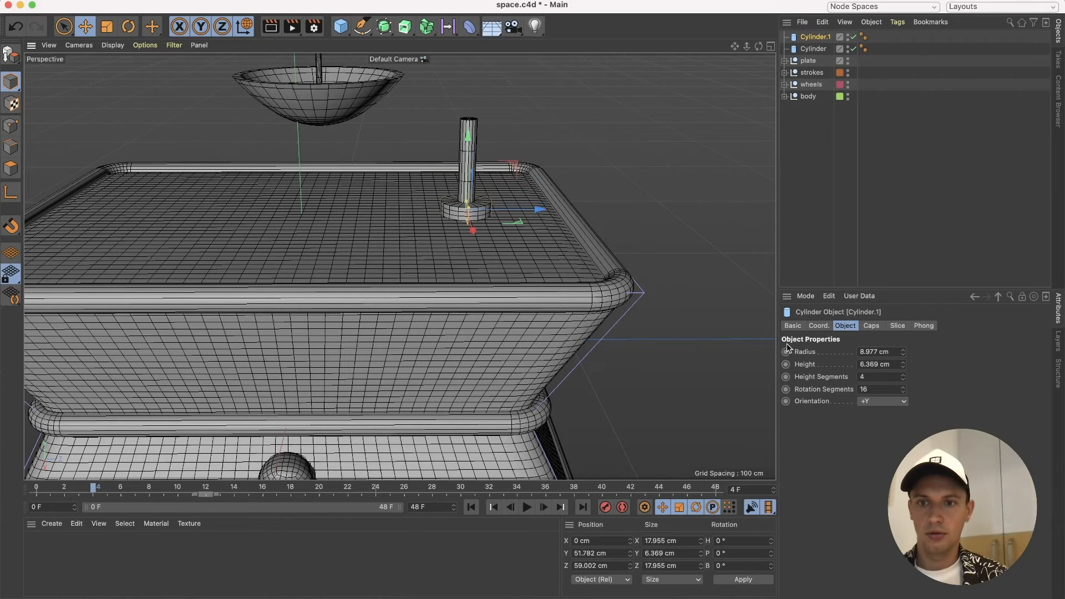
Enable the cap fillet on the base disc and set its radius to 2 cm.
{"action": "left_click", "coordinate": [869, 326]}
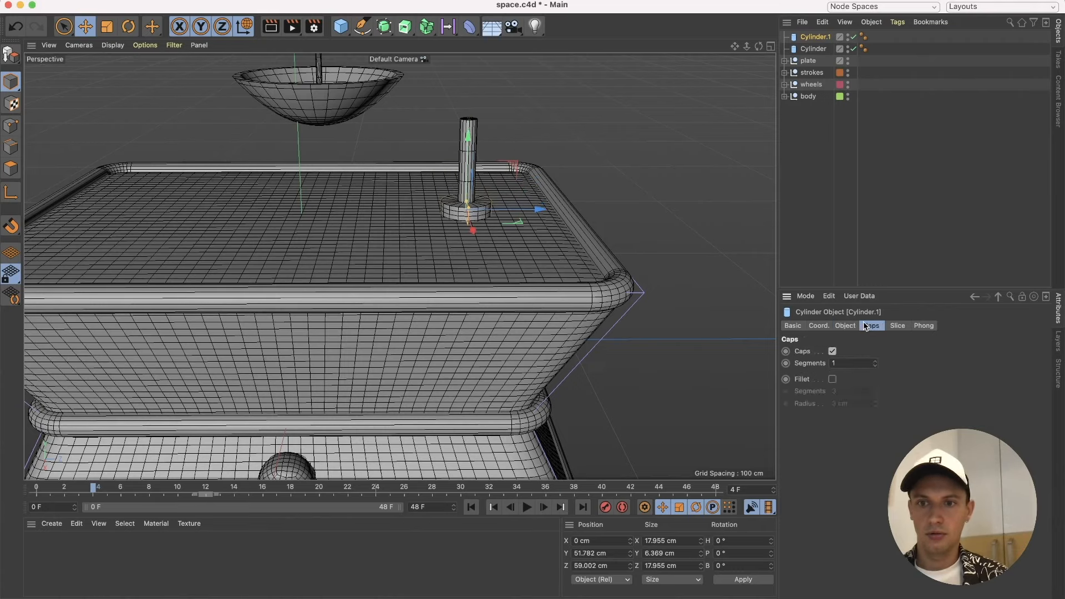
{"action": "left_click", "coordinate": [832, 380]}
{"action": "key", "text": "o"}
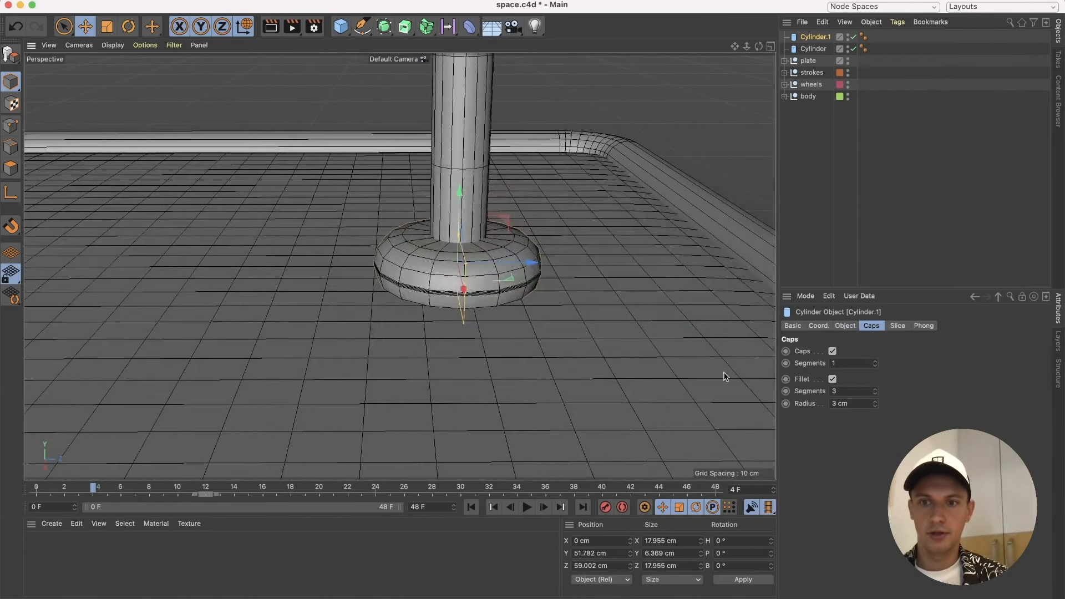
{"action": "mouse_move", "coordinate": [874, 404]}
{"action": "left_mouse_down"}
{"action": "mouse_move", "coordinate": [875, 422]}
{"action": "mouse_move", "coordinate": [875, 404]}
{"action": "mouse_move", "coordinate": [875, 421]}
{"action": "mouse_move", "coordinate": [875, 404]}
{"action": "mouse_move", "coordinate": [875, 421]}
{"action": "mouse_move", "coordinate": [875, 412]}
{"action": "left_mouse_up"}
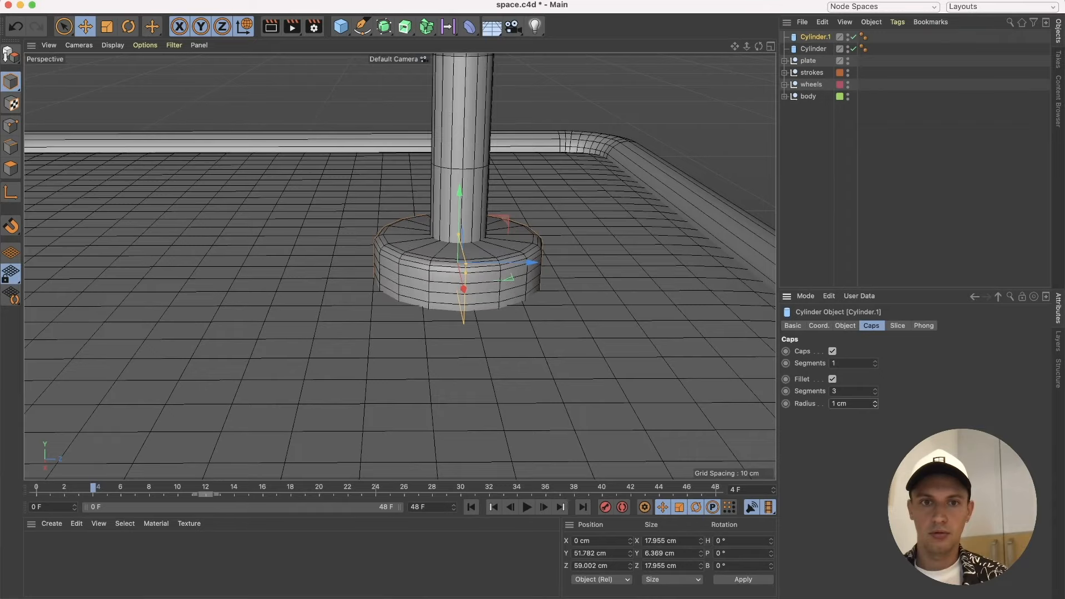
{"action": "double_click", "coordinate": [867, 403]}
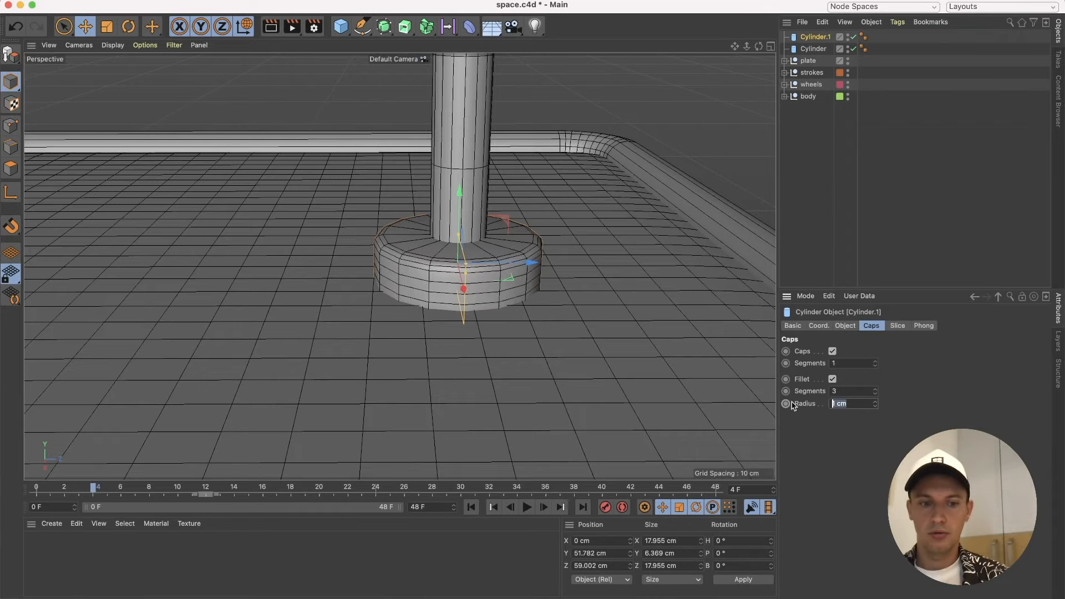
{"action": "type", "text": "2"}
{"action": "key", "text": "Return"}
{"action": "scroll", "coordinate": [476, 272], "scroll_direction": "down", "scroll_amount": 10}
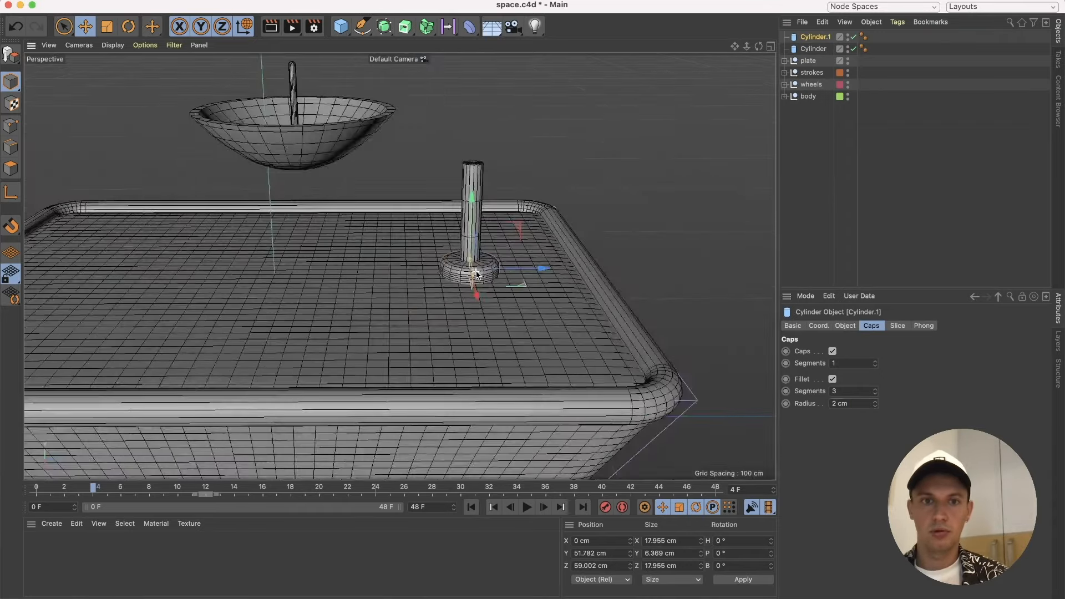
Enable the cap fillet on the tall post cylinder to round its ends.
{"action": "left_click", "coordinate": [817, 51]}
{"action": "left_click", "coordinate": [834, 379]}
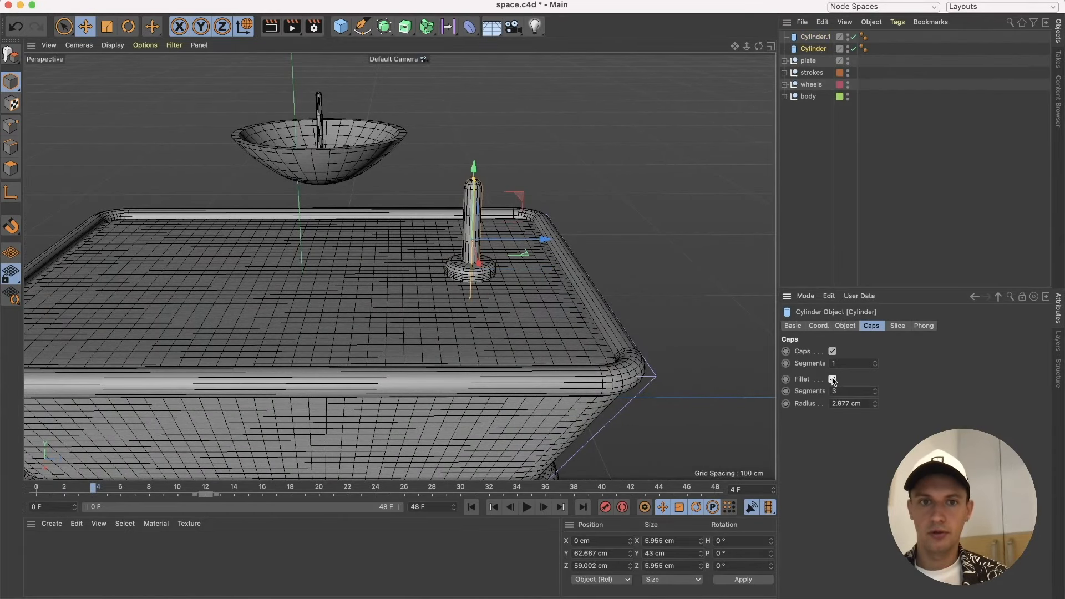
{"action": "left_click", "coordinate": [816, 157]}
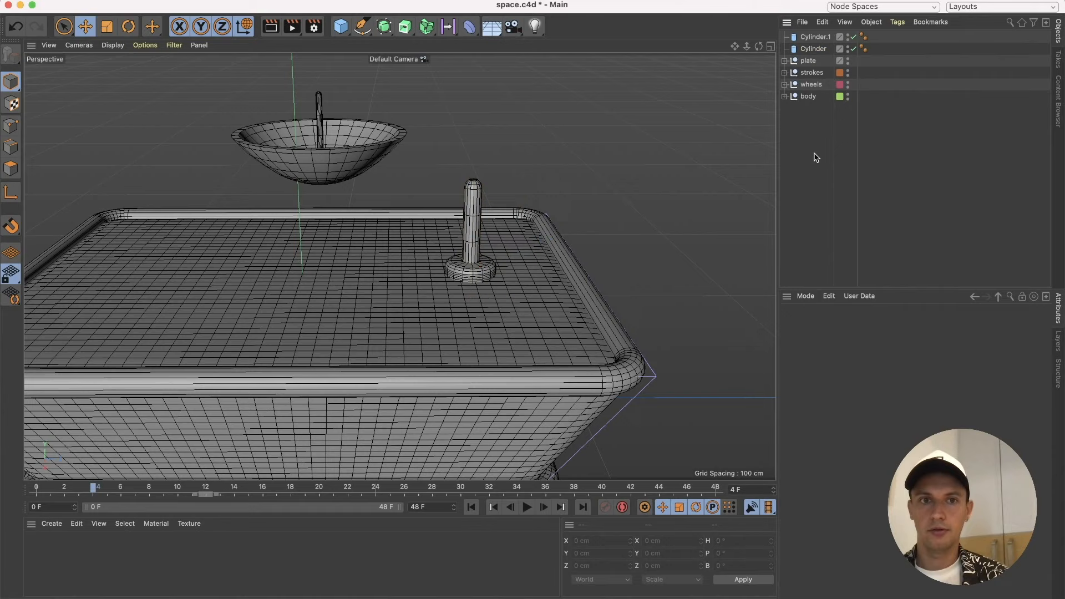
{"action": "left_click", "coordinate": [802, 48]}
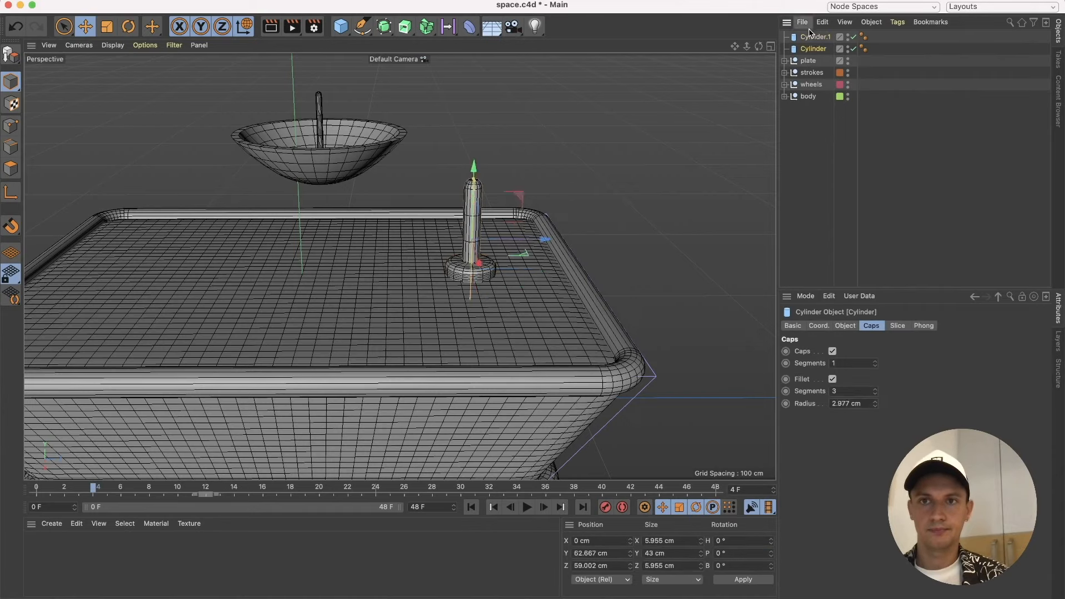
{"action": "left_click", "coordinate": [811, 37], "text": "shift"}
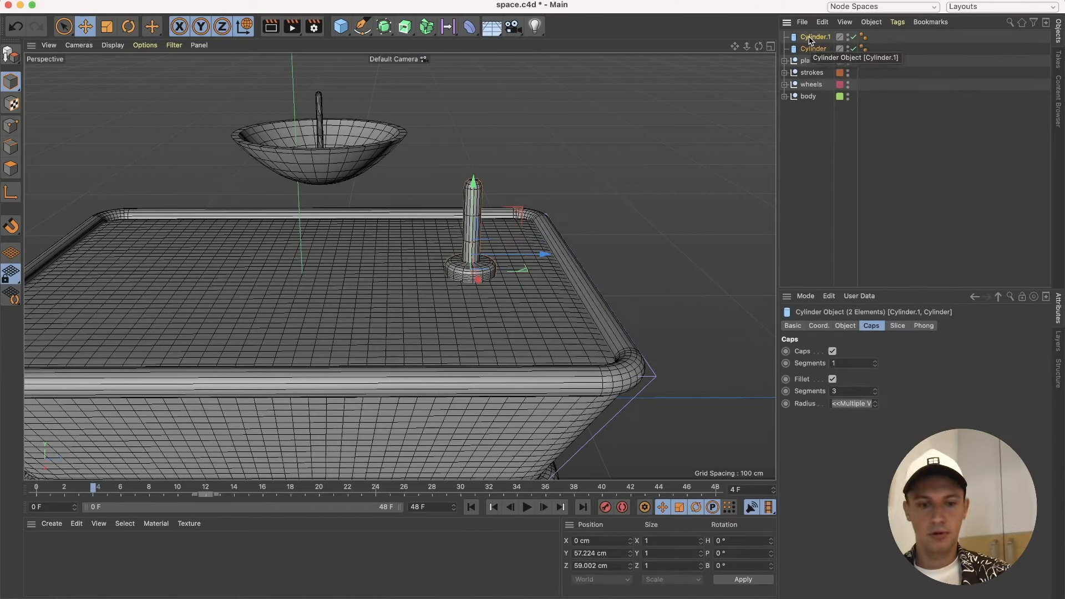
Move the plate group toward the post and rotate it to a bank angle of 60°.
{"action": "left_click", "coordinate": [809, 62]}
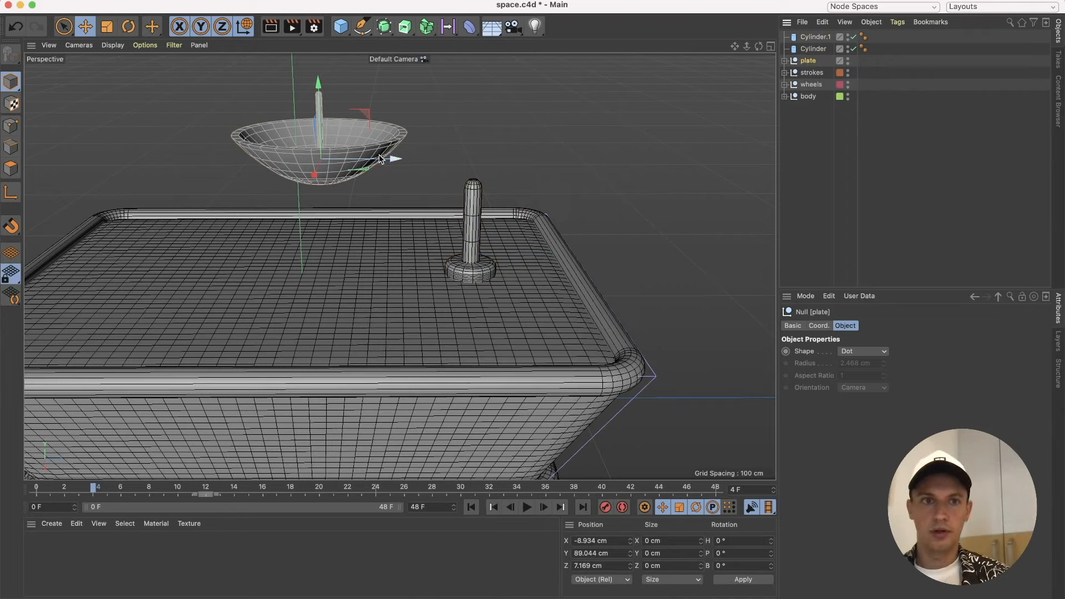
{"action": "left_click_drag", "start_coordinate": [382, 158], "coordinate": [513, 201]}
{"action": "key", "text": "r"}
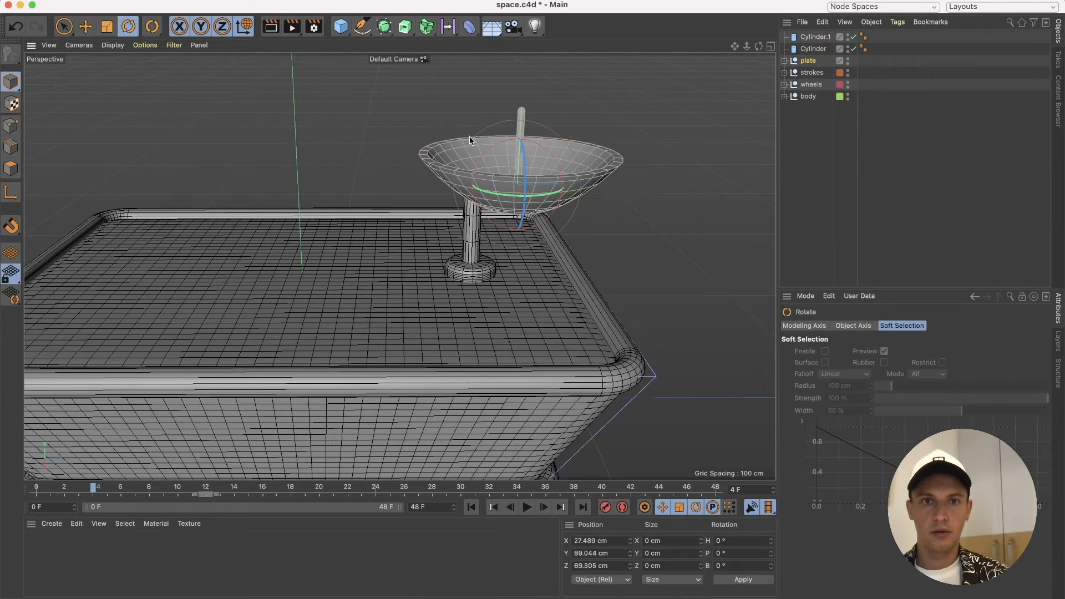
{"action": "left_click_drag", "start_coordinate": [524, 159], "coordinate": [600, 235]}
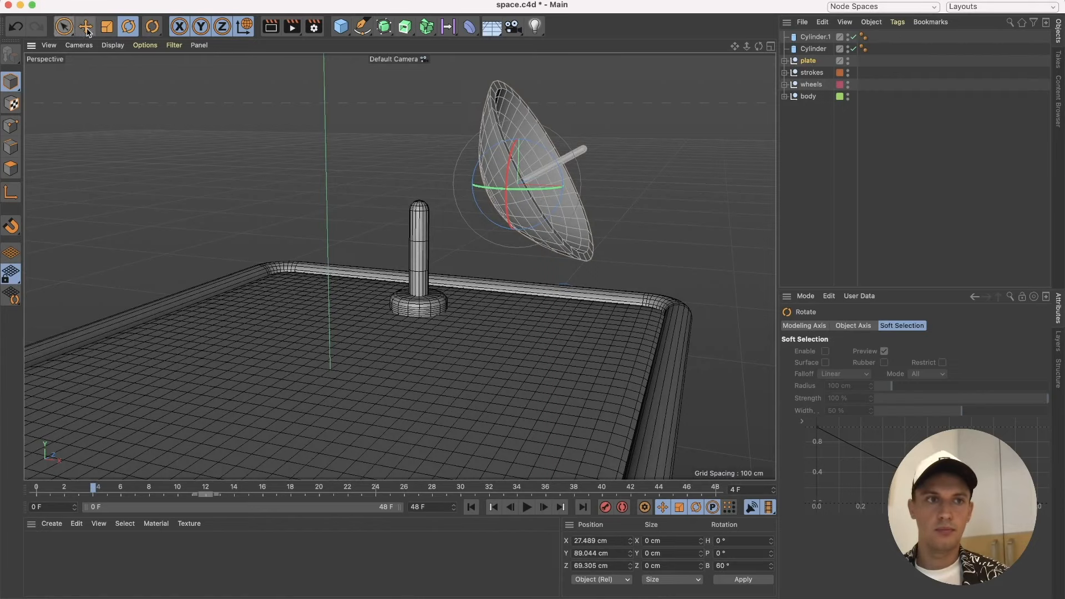
Align the tilted plate group with the top of the post at about X 3.8 cm and Z 58.4 cm.
{"action": "key", "text": "e"}
{"action": "left_click_drag", "start_coordinate": [598, 192], "coordinate": [521, 194]}
{"action": "left_click_drag", "start_coordinate": [444, 222], "coordinate": [637, 214], "text": "alt"}
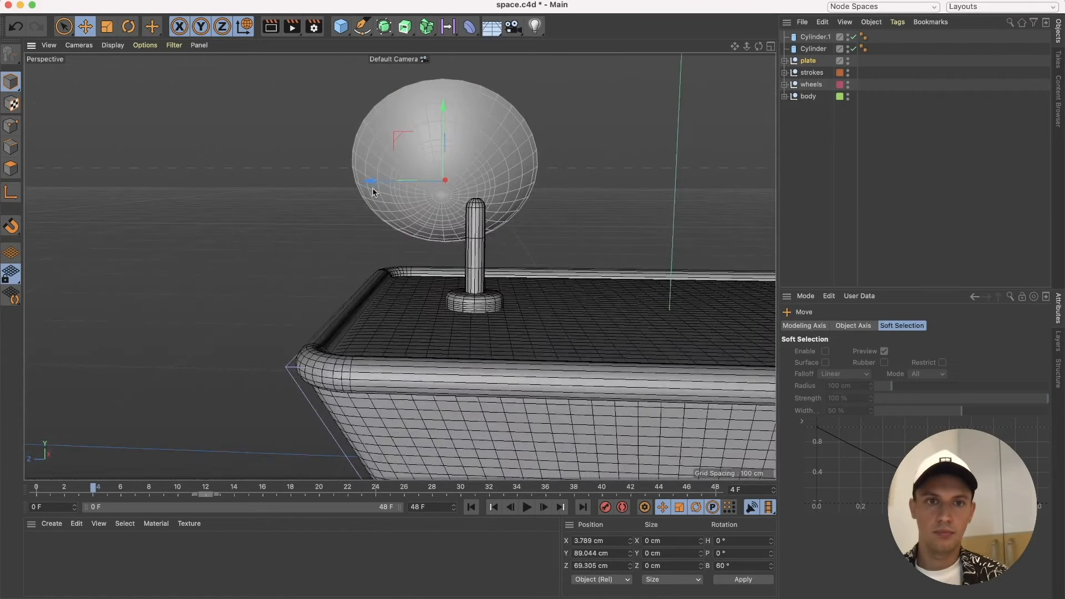
{"action": "left_click_drag", "start_coordinate": [371, 182], "coordinate": [288, 217]}
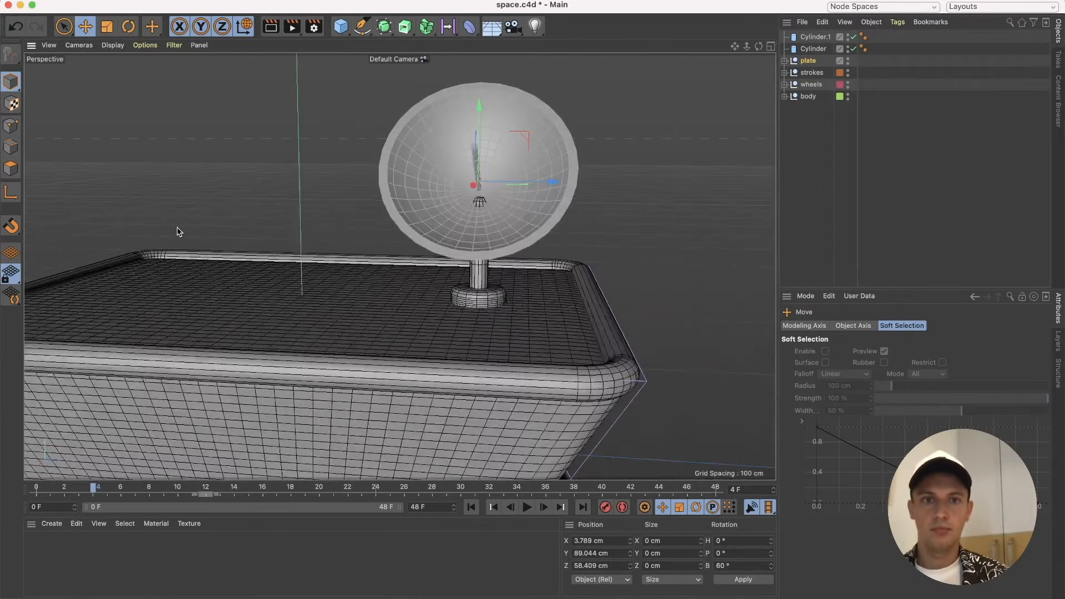
Group the base disc, the post and the plate into one null.
{"action": "left_click_drag", "start_coordinate": [178, 231], "coordinate": [556, 286], "text": "alt"}
{"action": "middle_click_drag", "start_coordinate": [749, 281], "coordinate": [502, 293], "text": "alt"}
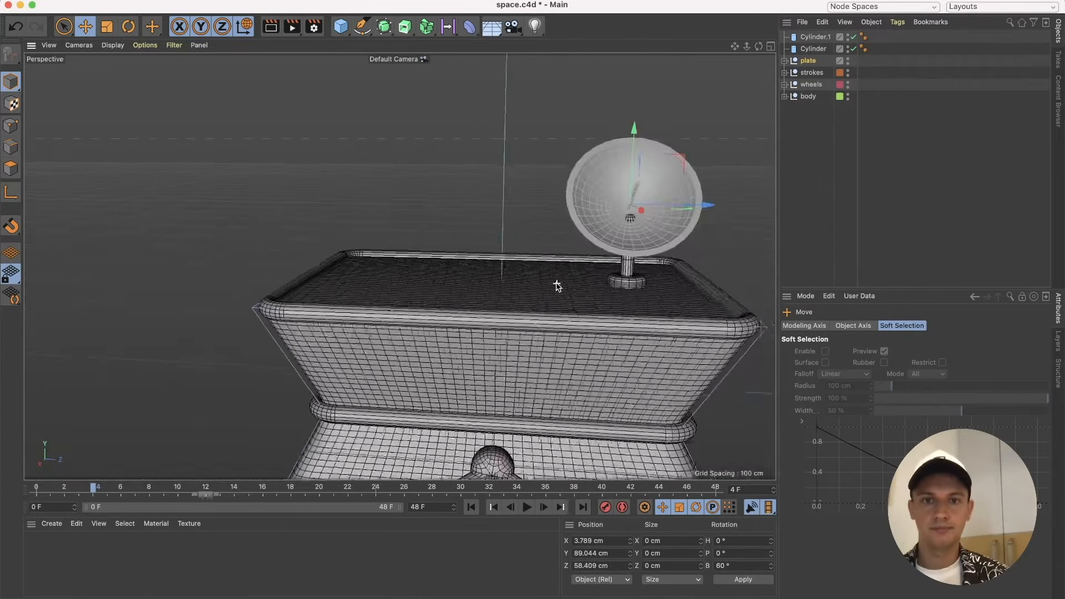
{"action": "left_click", "coordinate": [810, 38], "text": "shift"}
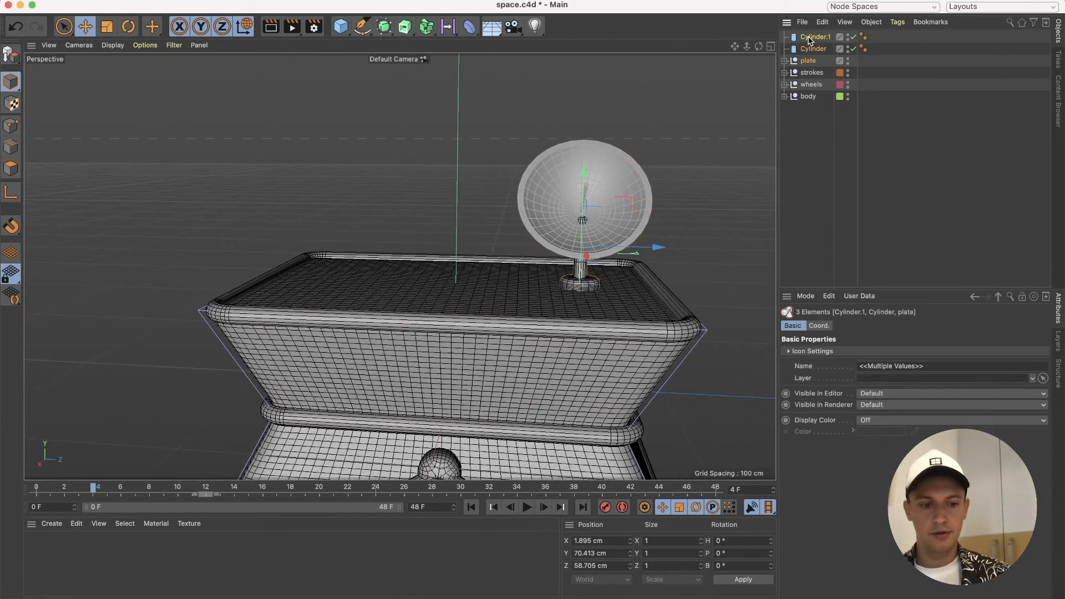
{"action": "key", "text": "alt+g"}
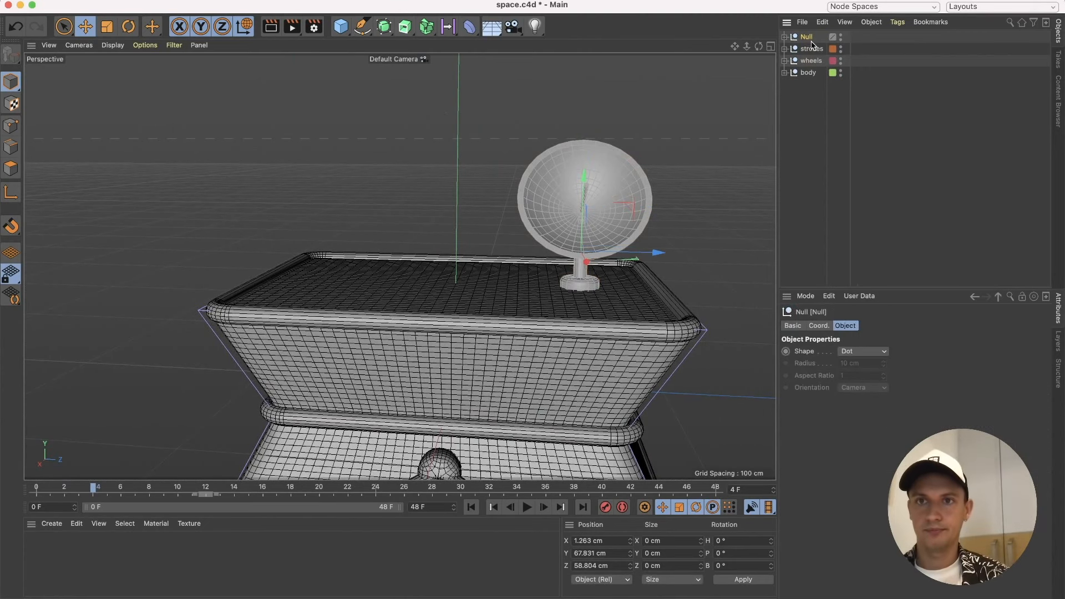
Rename the null holding the antenna parts as wifi.
{"action": "double_click", "coordinate": [808, 38]}
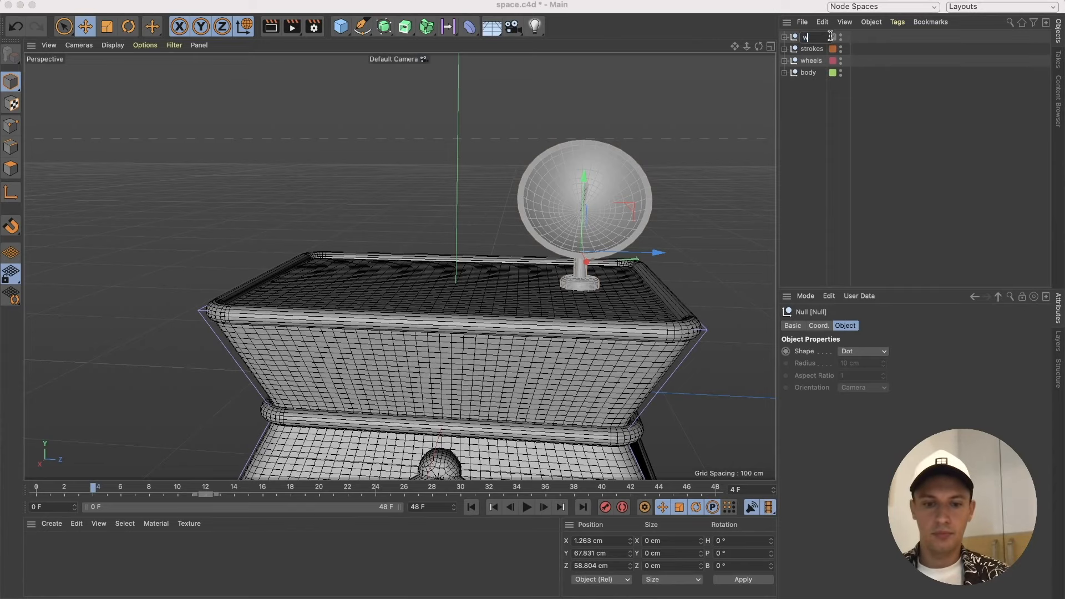
{"action": "left_click", "coordinate": [807, 111]}
{"action": "middle_click_drag", "start_coordinate": [646, 165], "coordinate": [608, 142], "text": "alt"}
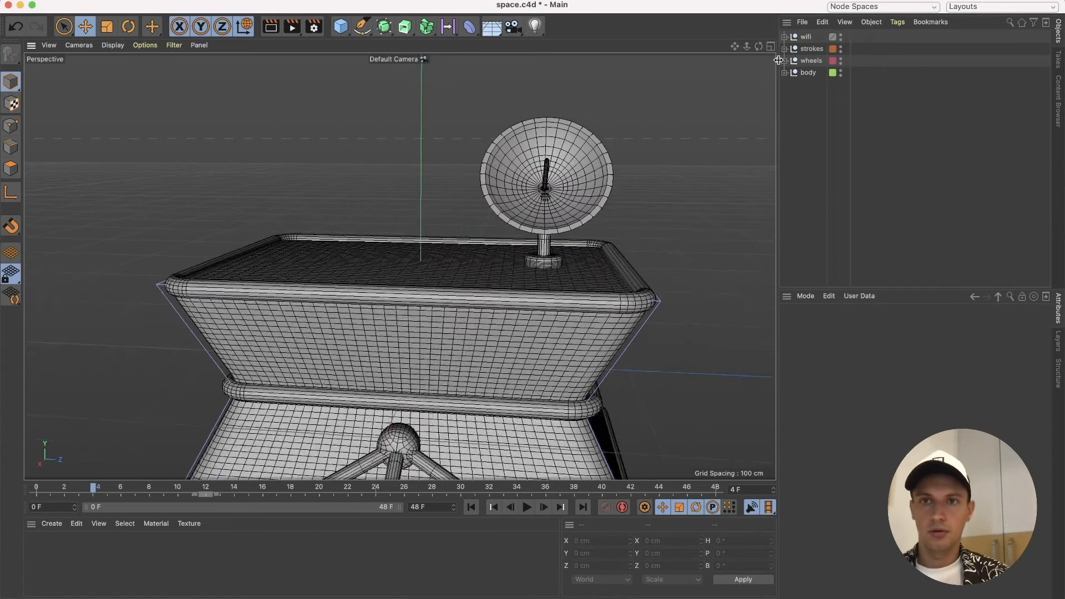
Move only the wifi null's axis, in the front view, to the centre of the base disc at about X 0 cm and Y 53.9 cm.
{"action": "left_click", "coordinate": [806, 38]}
{"action": "key", "text": "o"}
{"action": "left_click_drag", "start_coordinate": [521, 253], "coordinate": [185, 437], "text": "alt"}
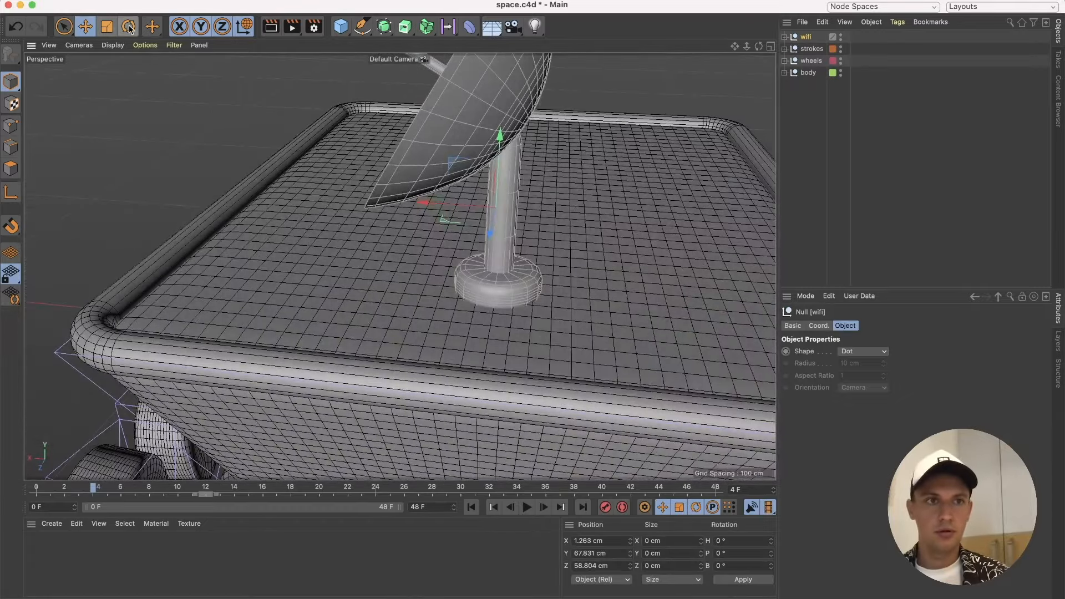
{"action": "left_click", "coordinate": [11, 192]}
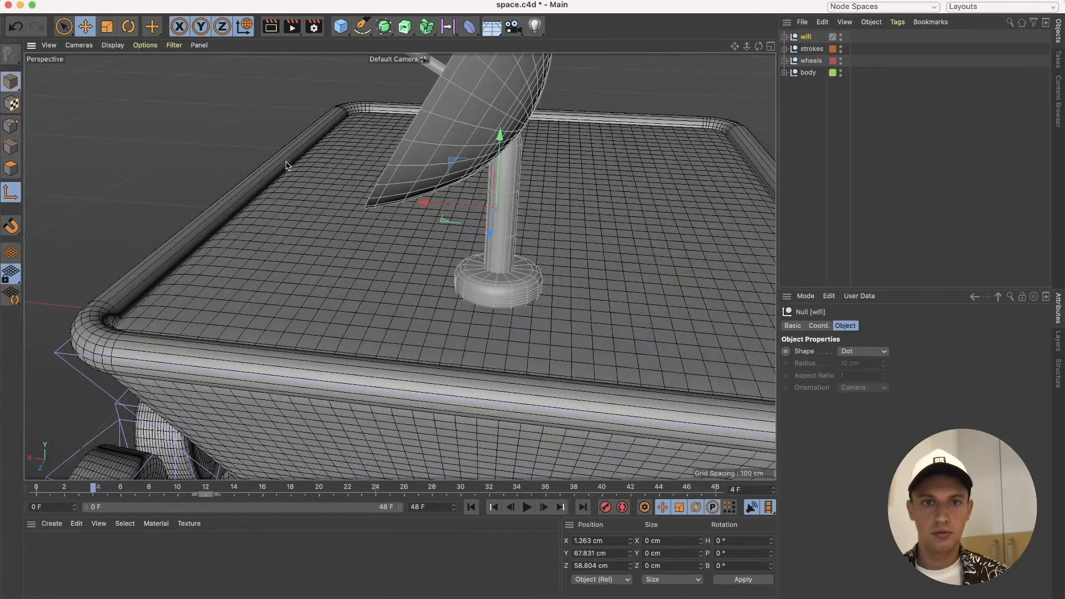
{"action": "left_click", "coordinate": [79, 45]}
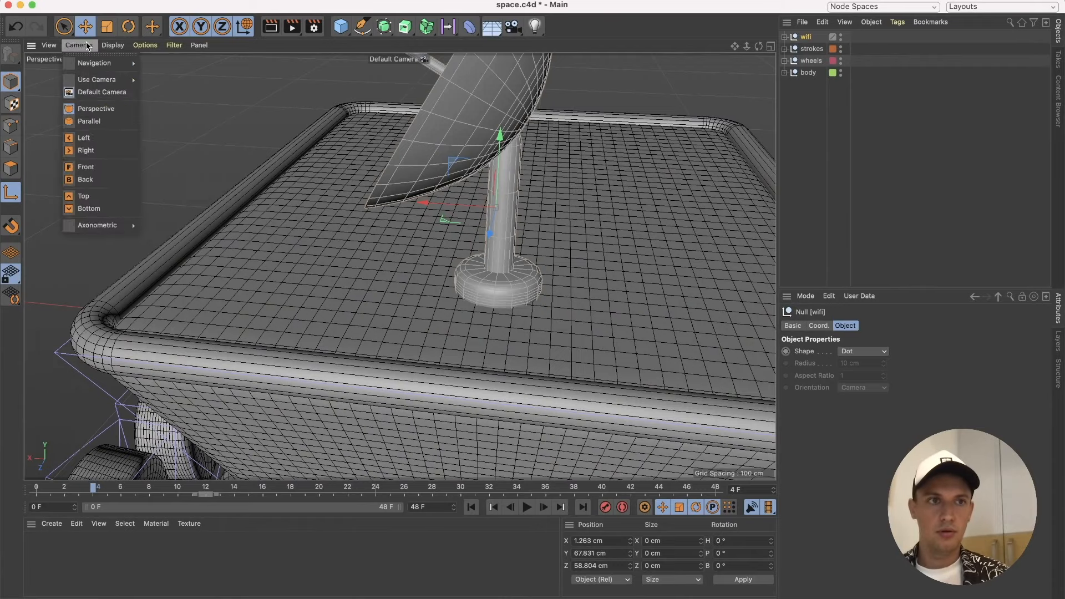
{"action": "left_click", "coordinate": [110, 171]}
{"action": "scroll", "coordinate": [420, 243], "scroll_direction": "up", "scroll_amount": 10}
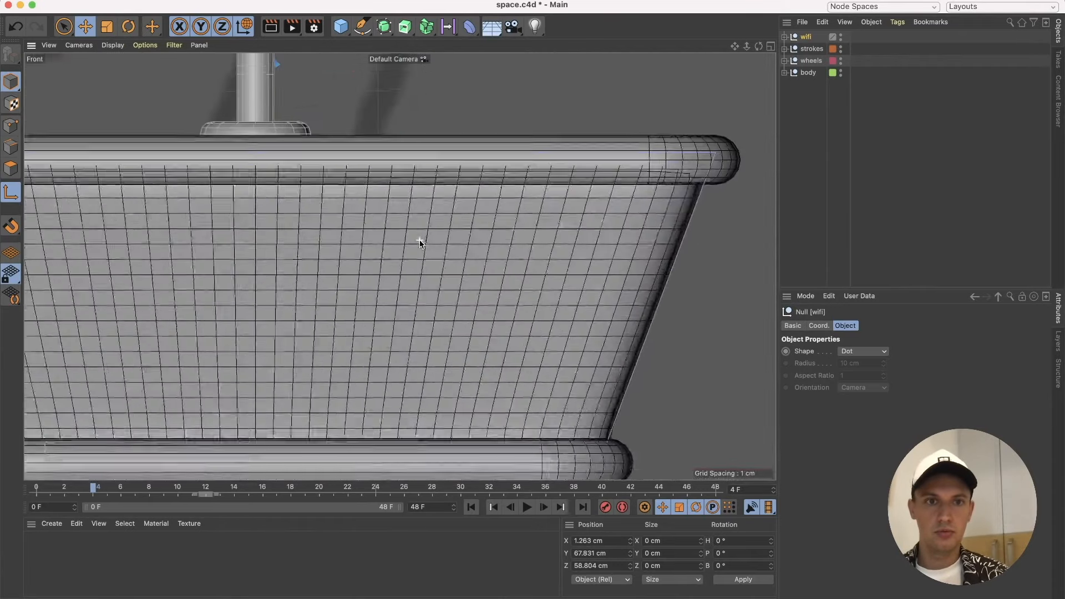
{"action": "scroll", "coordinate": [414, 231], "scroll_direction": "up", "scroll_amount": 3}
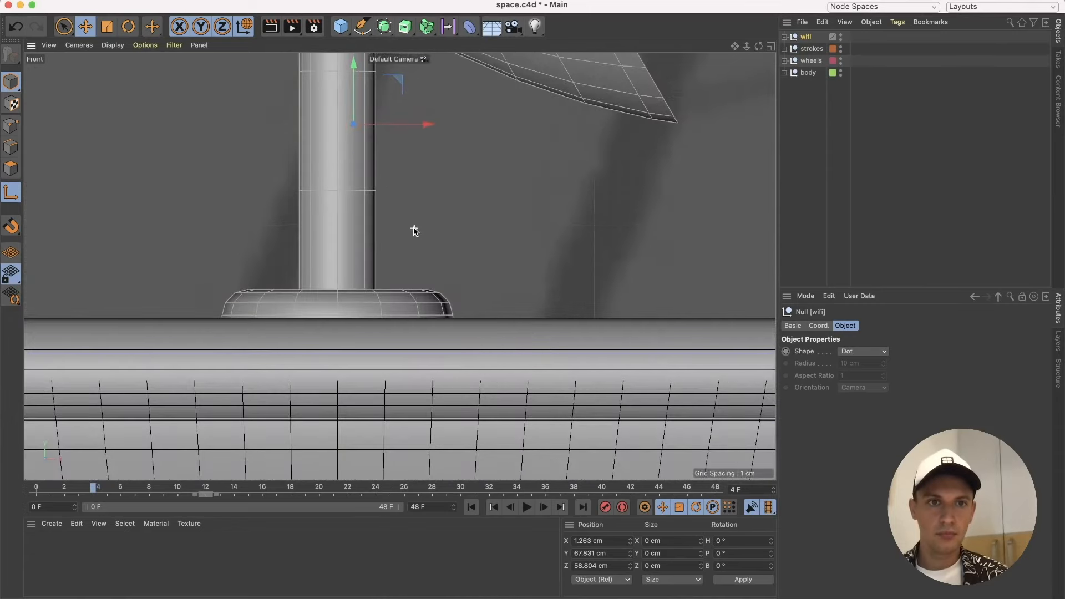
{"action": "left_click_drag", "start_coordinate": [414, 126], "coordinate": [396, 130]}
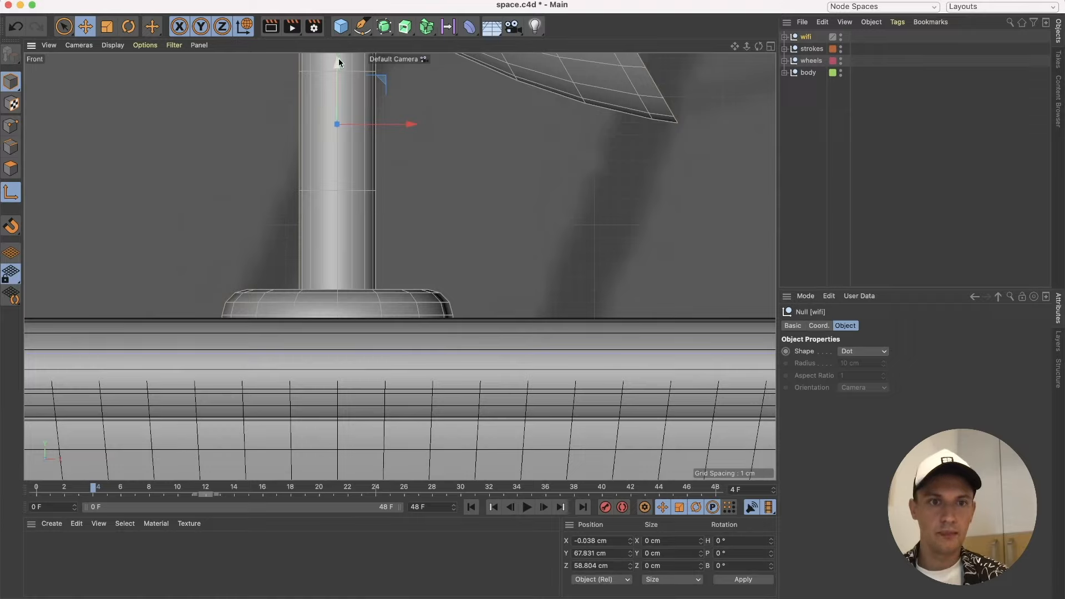
{"action": "left_click_drag", "start_coordinate": [338, 58], "coordinate": [354, 239]}
{"action": "left_click", "coordinate": [79, 44]}
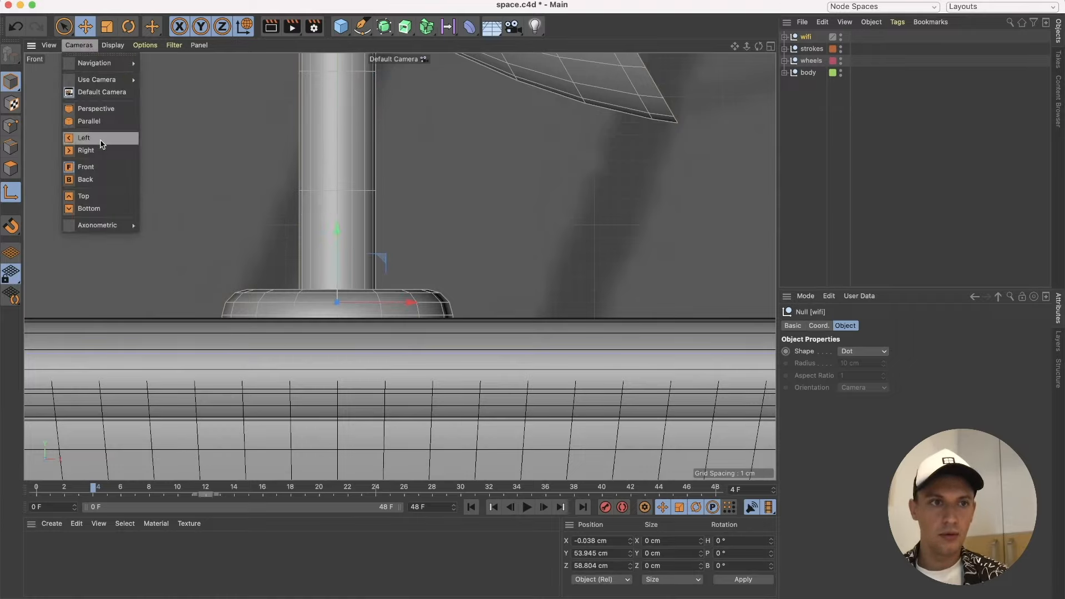
Show the model from the top and hide the plate object inside the wifi group.
{"action": "left_click", "coordinate": [89, 196]}
{"action": "scroll", "coordinate": [360, 231], "scroll_direction": "up", "scroll_amount": 5}
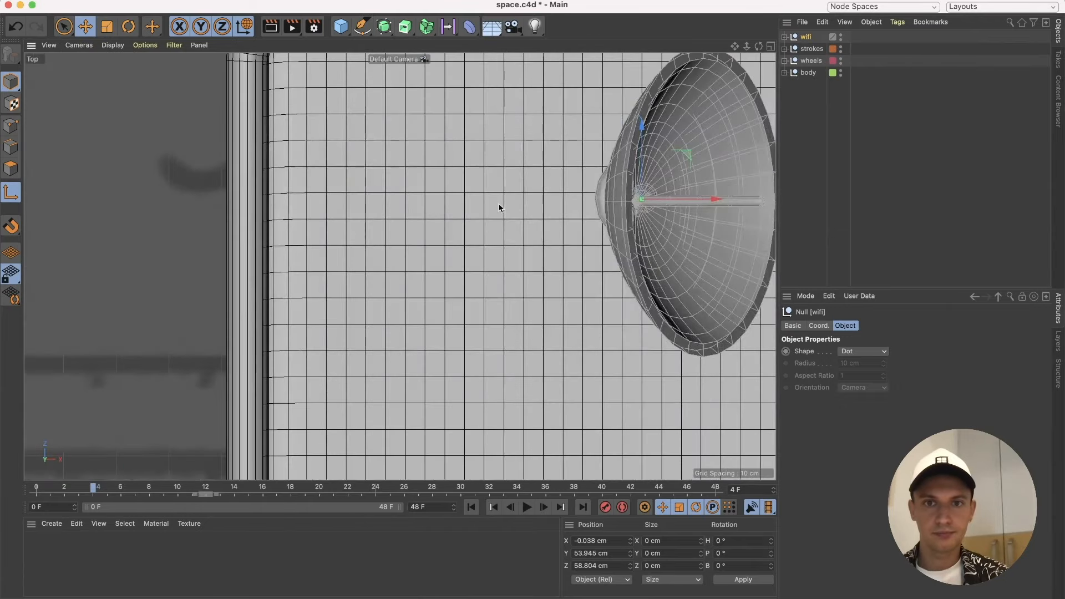
{"action": "key", "text": "o"}
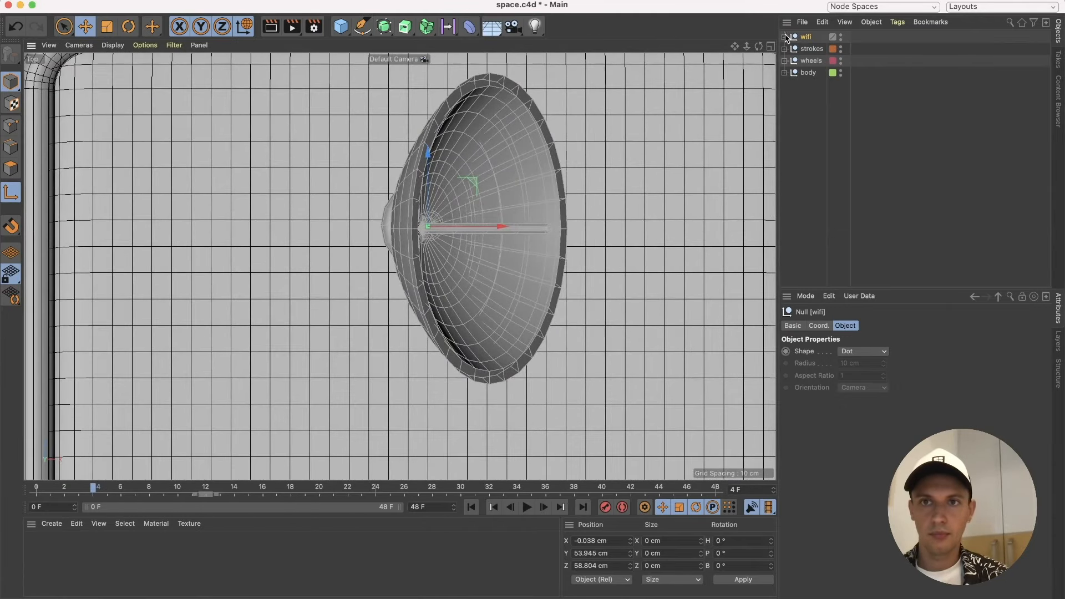
{"action": "left_click", "coordinate": [784, 37]}
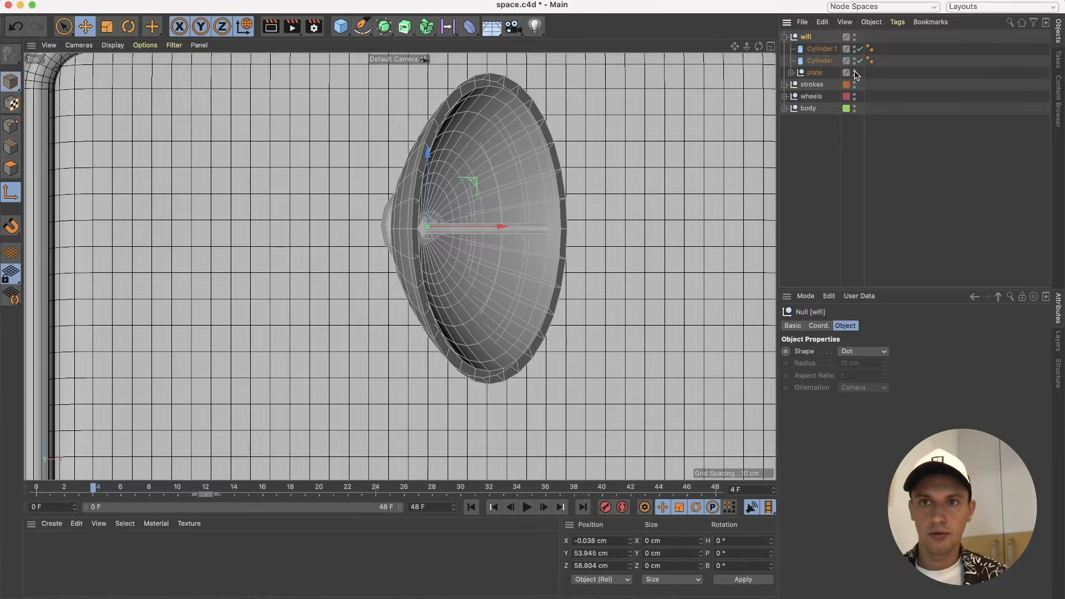
{"action": "left_click", "coordinate": [854, 73]}
Move the wifi null's axis onto the centre of the antenna pole, at X 0 cm and Z about 59 cm.
{"action": "scroll", "coordinate": [443, 222], "scroll_direction": "up", "scroll_amount": 10}
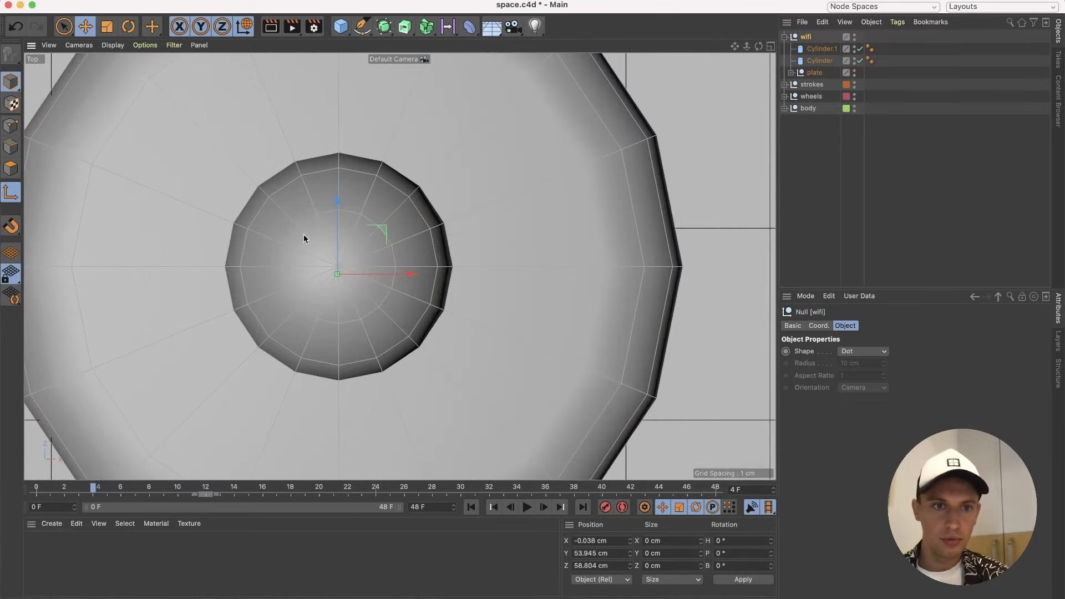
{"action": "left_click_drag", "start_coordinate": [338, 210], "coordinate": [337, 195]}
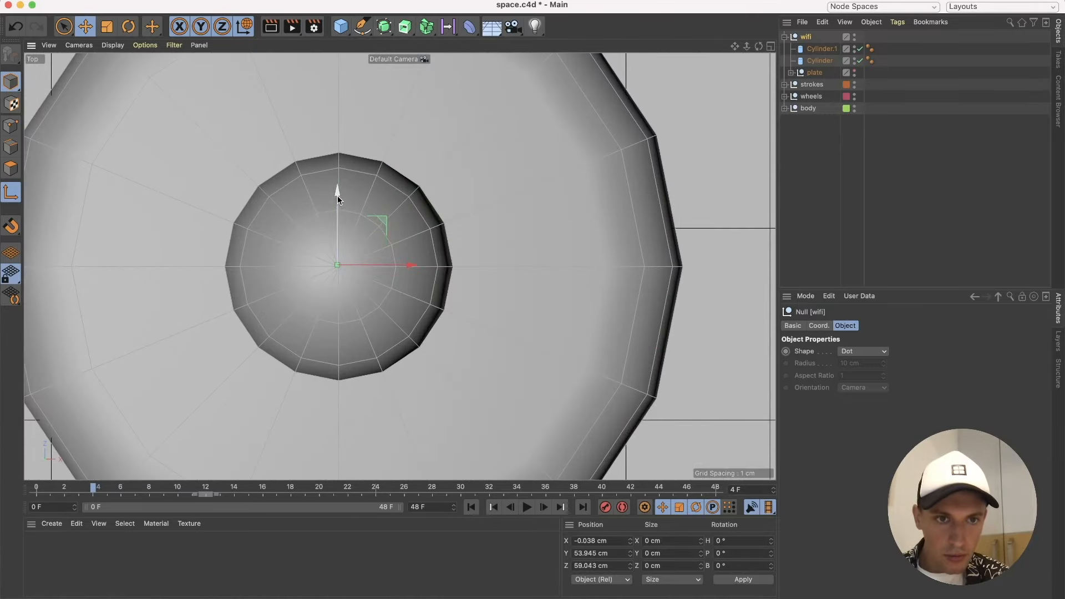
{"action": "left_click_drag", "start_coordinate": [399, 266], "coordinate": [402, 268]}
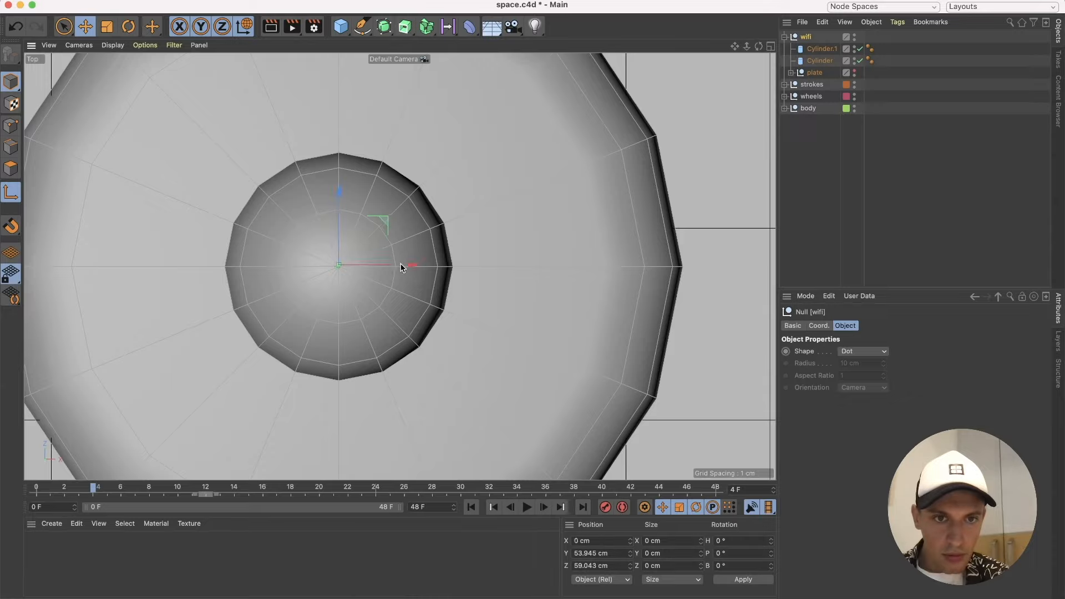
{"action": "left_click_drag", "start_coordinate": [342, 188], "coordinate": [341, 195]}
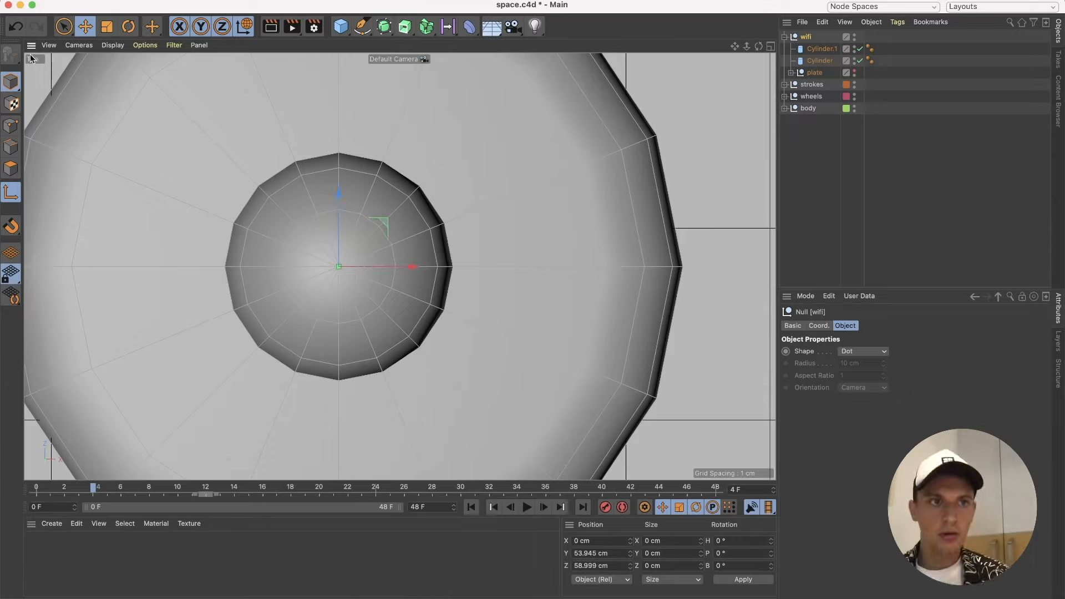
Return to the perspective view with the plate visible again, and collapse the deselected wifi group.
{"action": "left_click", "coordinate": [78, 45]}
{"action": "left_click", "coordinate": [96, 109]}
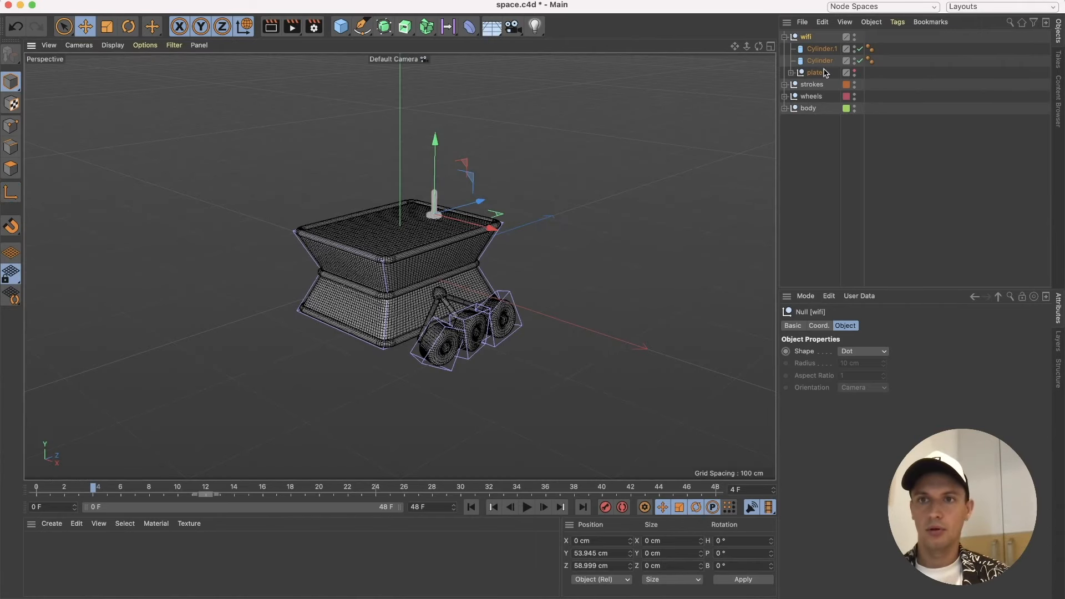
{"action": "left_click", "coordinate": [854, 70]}
{"action": "left_click_drag", "start_coordinate": [527, 193], "coordinate": [340, 222], "text": "alt"}
{"action": "scroll", "coordinate": [340, 222], "scroll_direction": "down", "scroll_amount": 3}
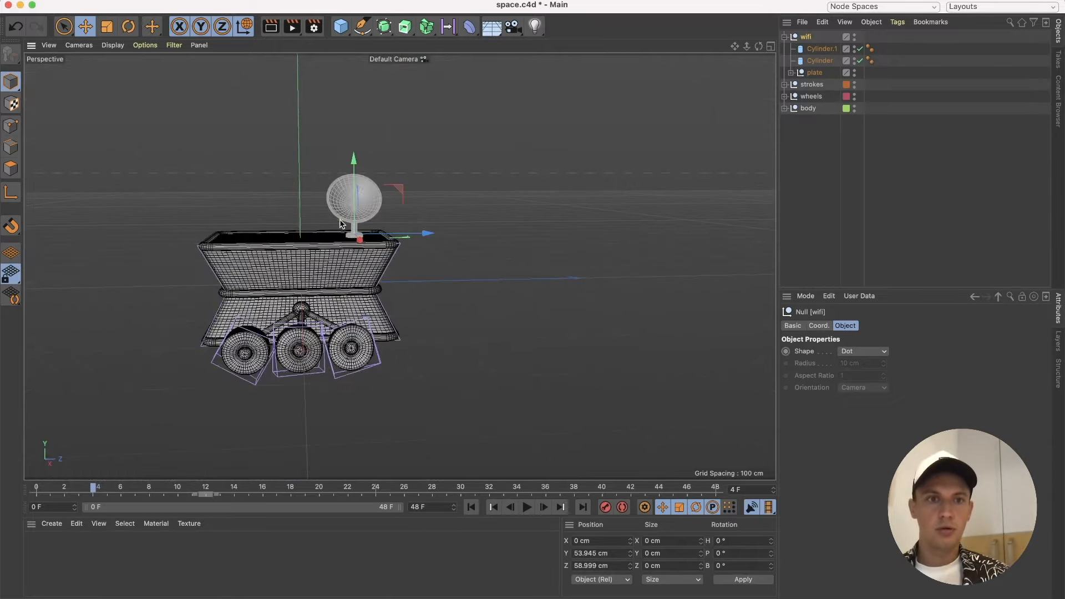
{"action": "scroll", "coordinate": [360, 225], "scroll_direction": "up", "scroll_amount": 5}
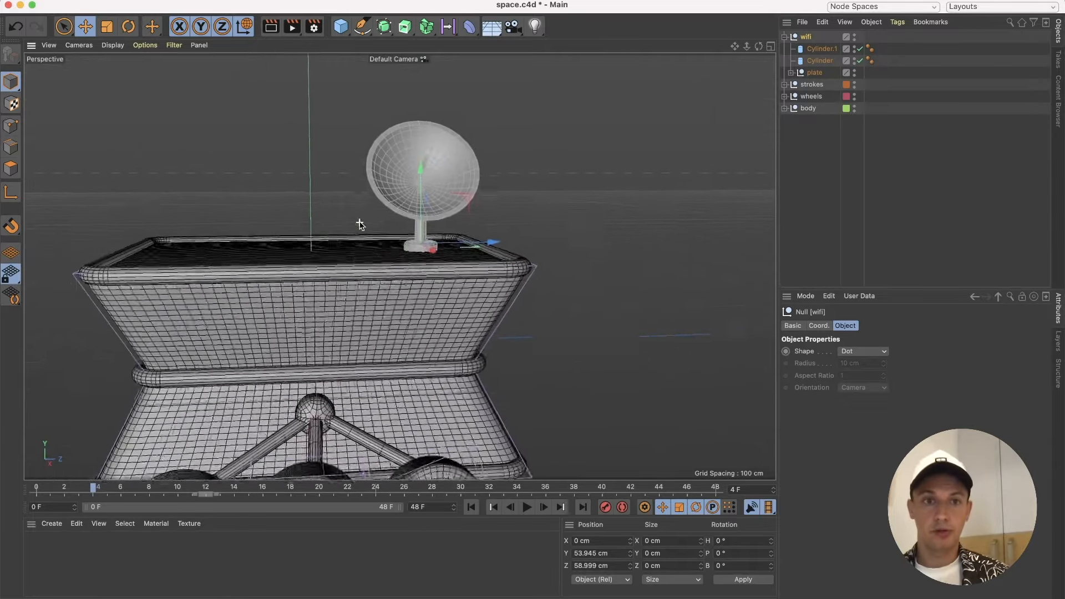
{"action": "scroll", "coordinate": [359, 224], "scroll_direction": "up", "scroll_amount": 3}
{"action": "scroll", "coordinate": [360, 224], "scroll_direction": "down", "scroll_amount": 4}
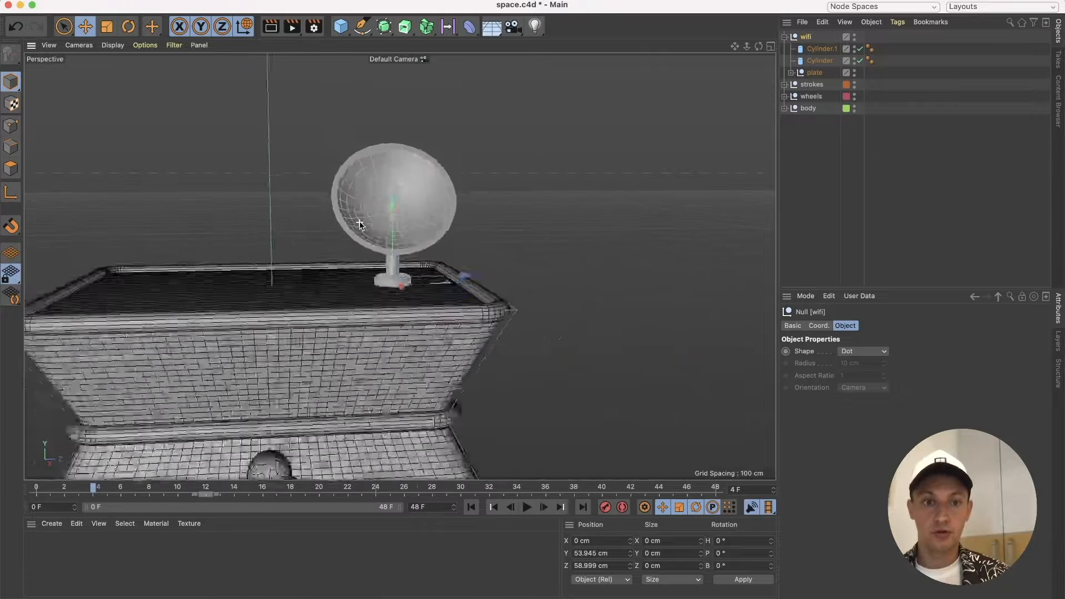
{"action": "scroll", "coordinate": [359, 225], "scroll_direction": "up", "scroll_amount": 4}
{"action": "left_click_drag", "start_coordinate": [379, 225], "coordinate": [352, 239], "text": "alt"}
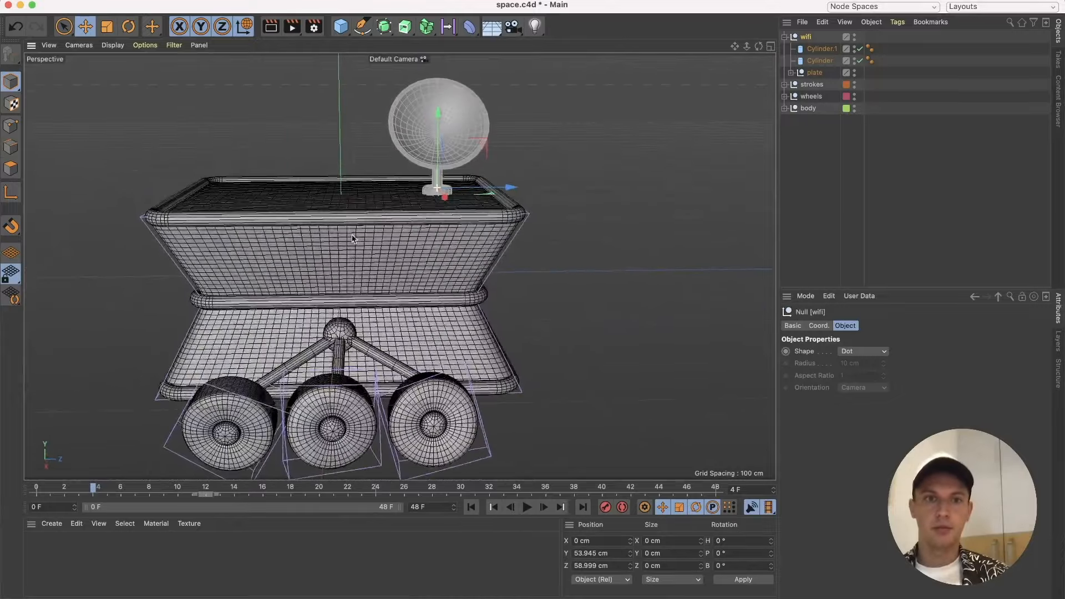
{"action": "left_click", "coordinate": [541, 193]}
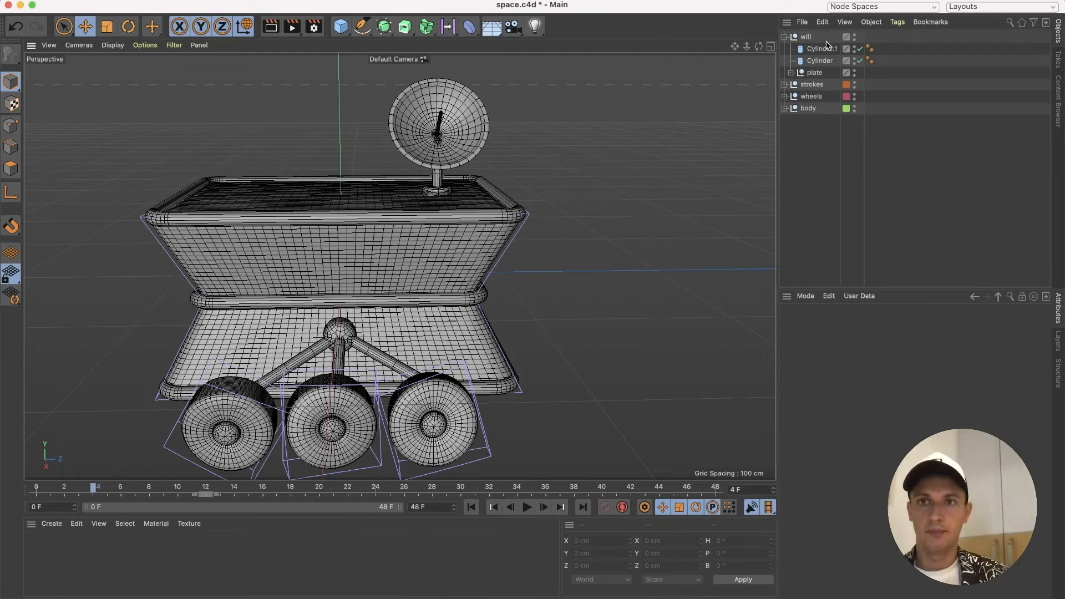
{"action": "left_click", "coordinate": [785, 37]}
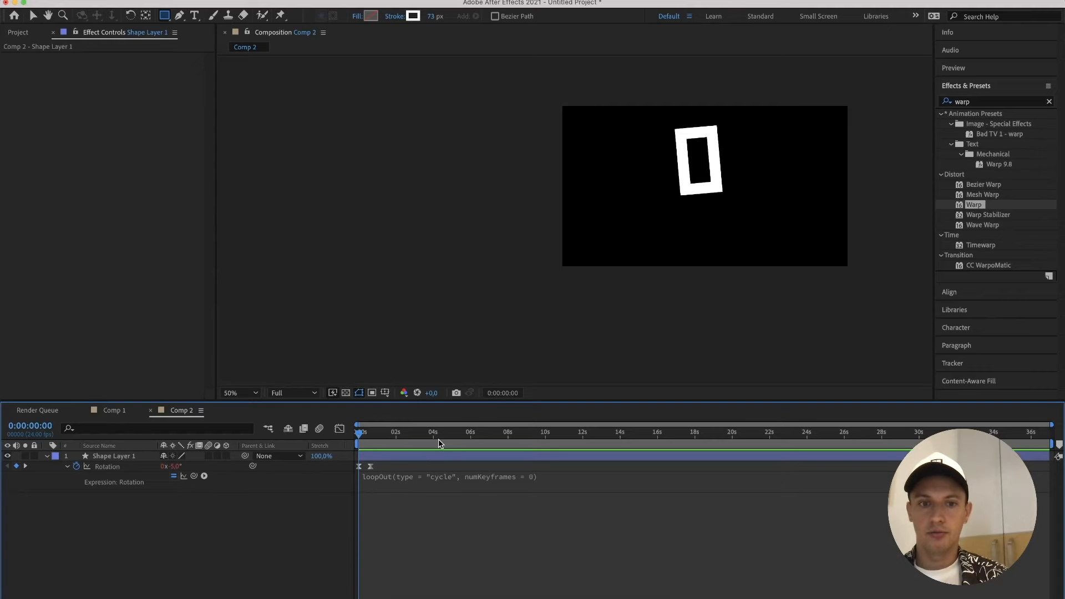
In After Effects, find the Slider Control effect and apply it to Shape Layer 1 in Comp 2.
{"action": "left_click", "coordinate": [402, 457]}
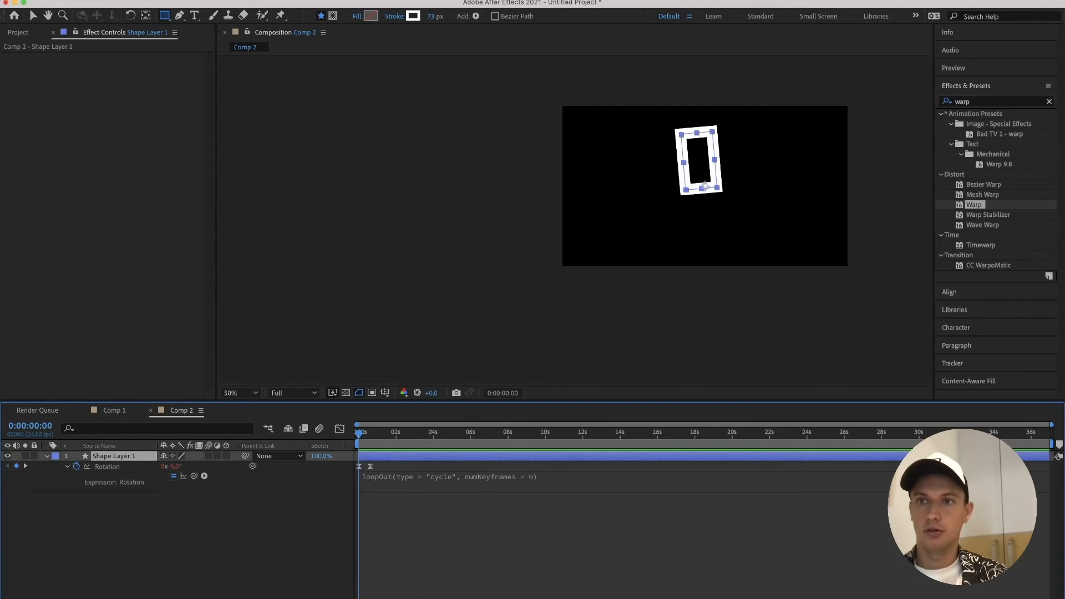
{"action": "left_click", "coordinate": [942, 105]}
{"action": "type", "text": "slider"}
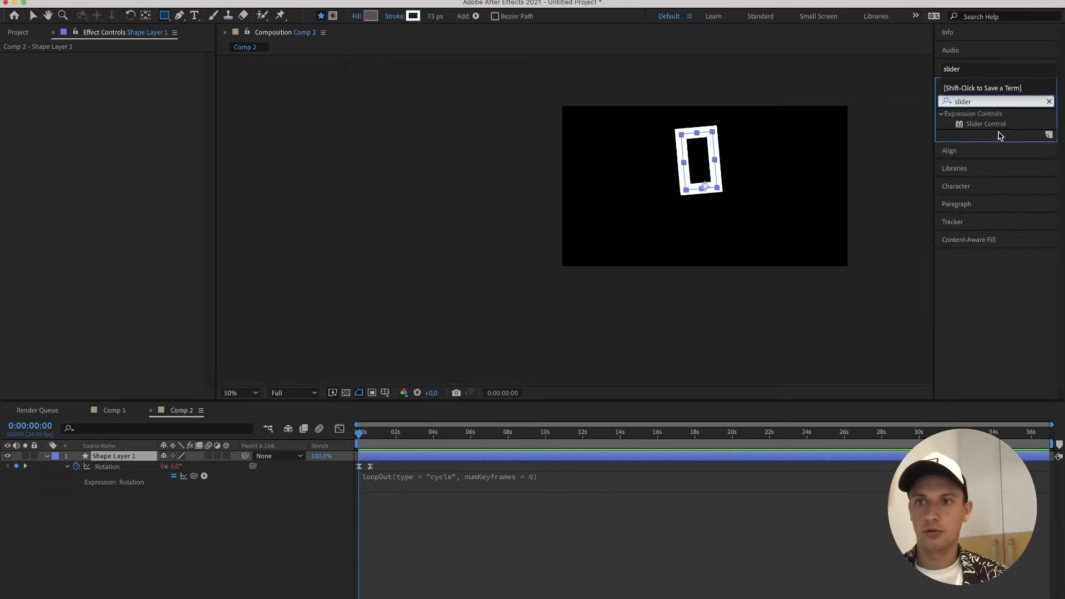
{"action": "left_click_drag", "start_coordinate": [995, 125], "coordinate": [463, 452]}
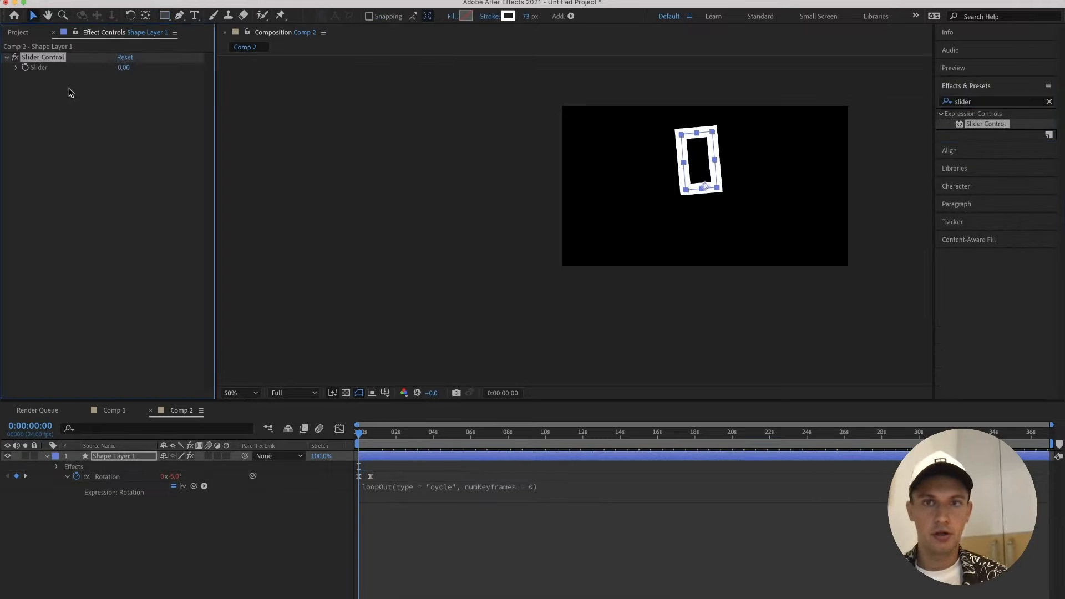
Rename the Slider Control effect on Shape Layer 1 to amp.
{"action": "left_click", "coordinate": [52, 58]}
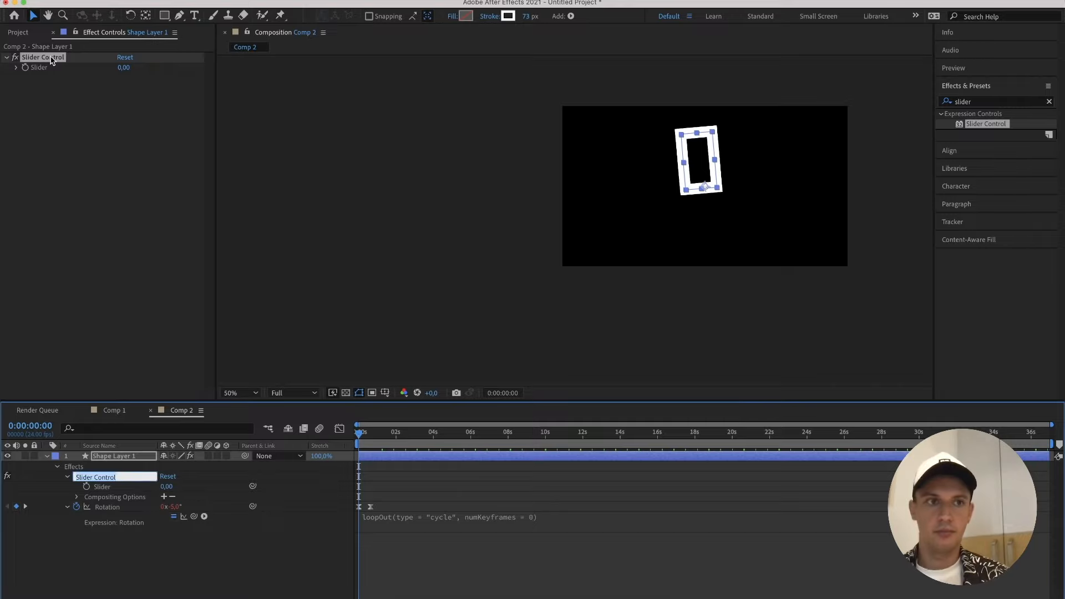
{"action": "left_click", "coordinate": [50, 91]}
{"action": "left_click", "coordinate": [50, 59]}
{"action": "key", "text": "Return"}
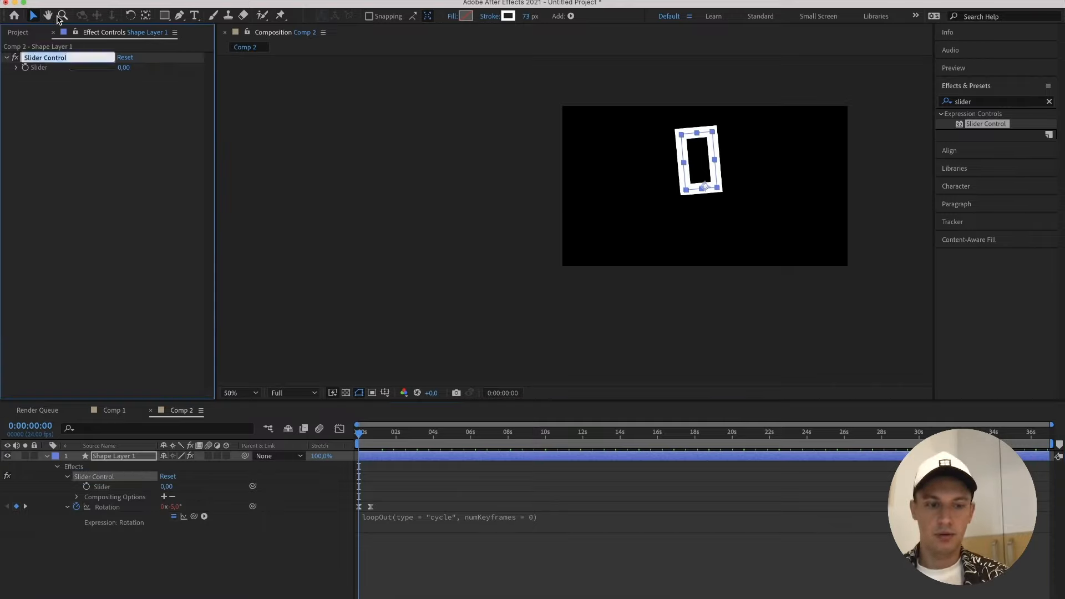
{"action": "type", "text": "amp"}
{"action": "left_click", "coordinate": [118, 132]}
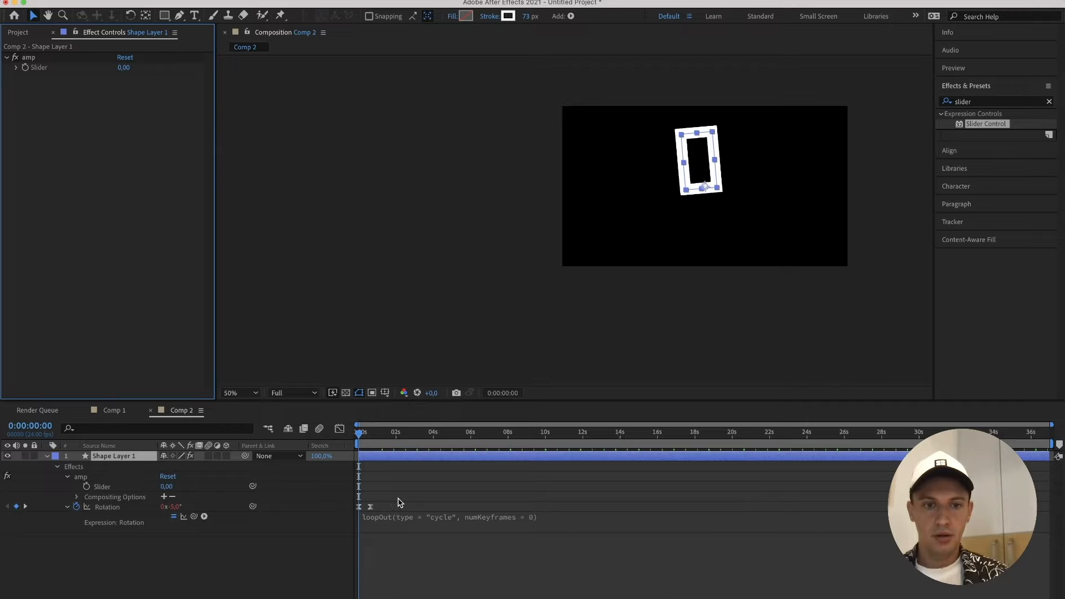
Delete Shape Layer 1's Rotation keyframes and loopOut expression, and collapse the layer's properties.
{"action": "left_click_drag", "start_coordinate": [638, 504], "coordinate": [304, 587]}
{"action": "key", "text": "Delete"}
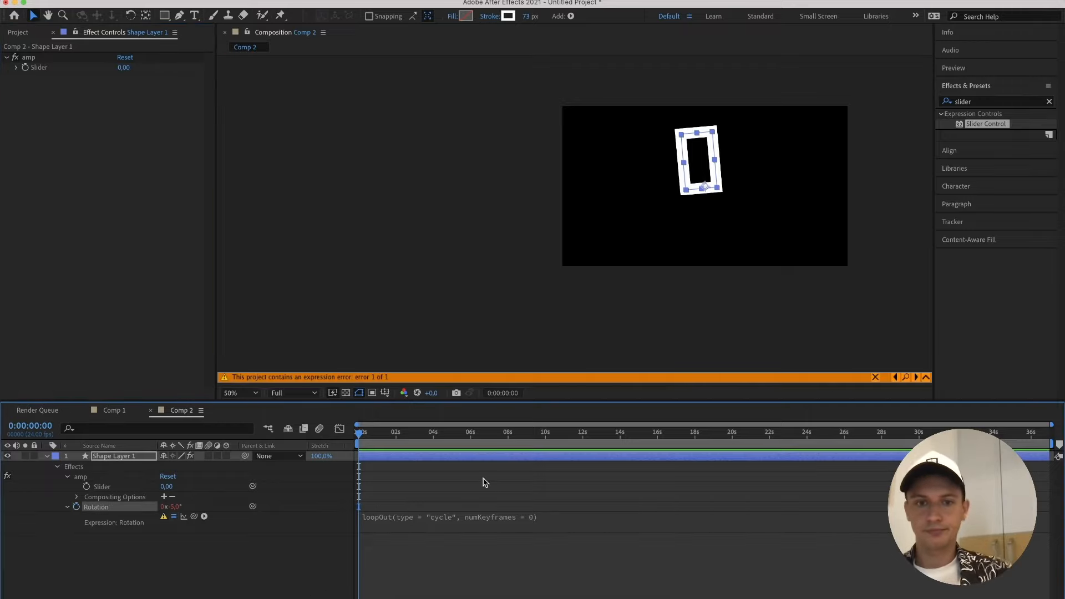
{"action": "left_click", "coordinate": [484, 515]}
{"action": "key", "text": "BackSpace"}
{"action": "left_click", "coordinate": [487, 497]}
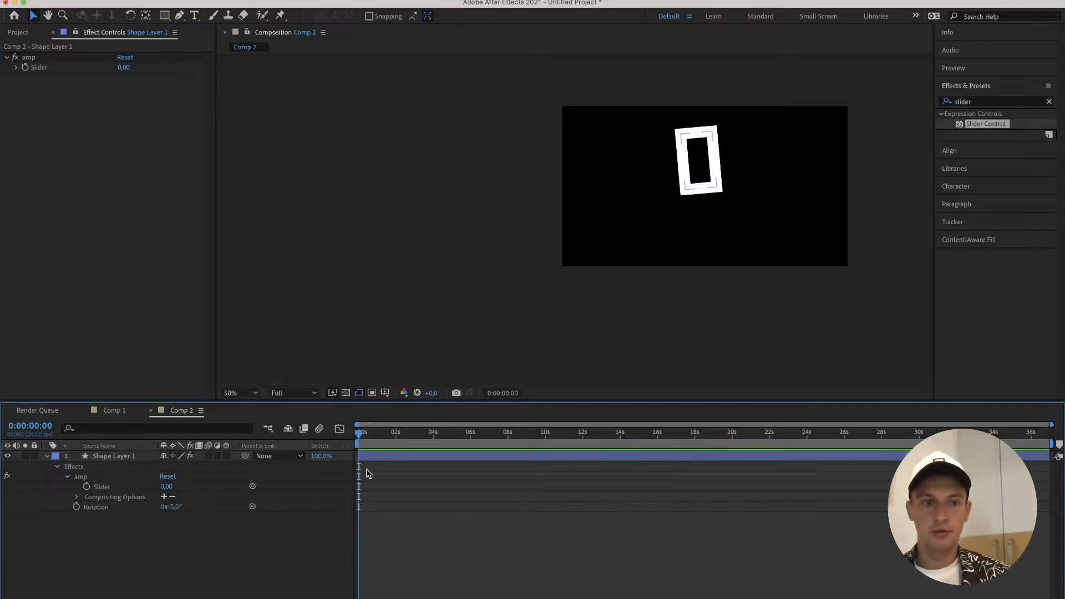
{"action": "left_click", "coordinate": [112, 459]}
{"action": "key", "text": "u"}
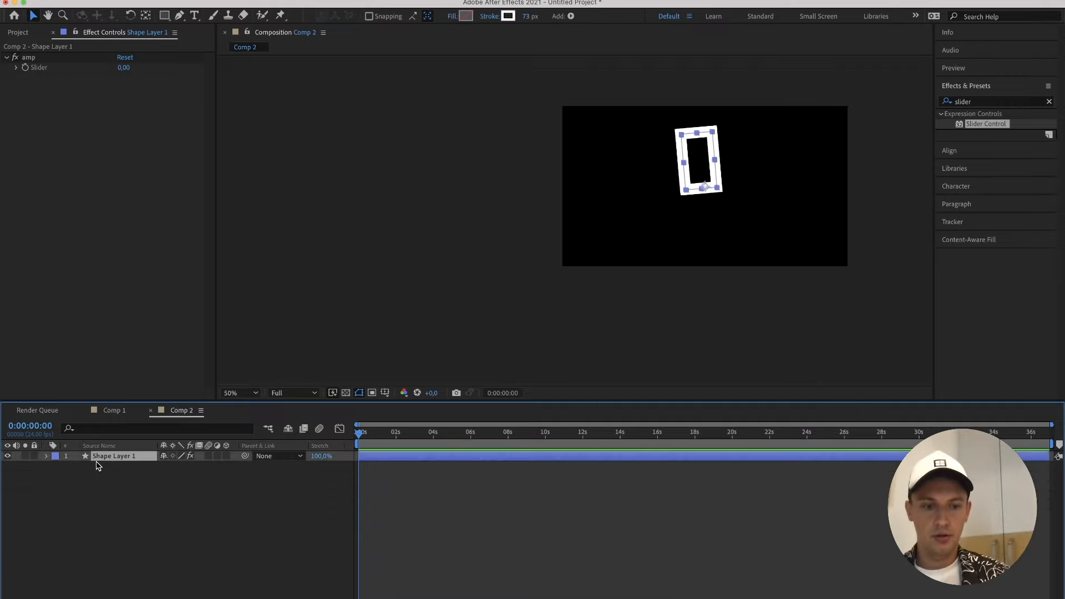
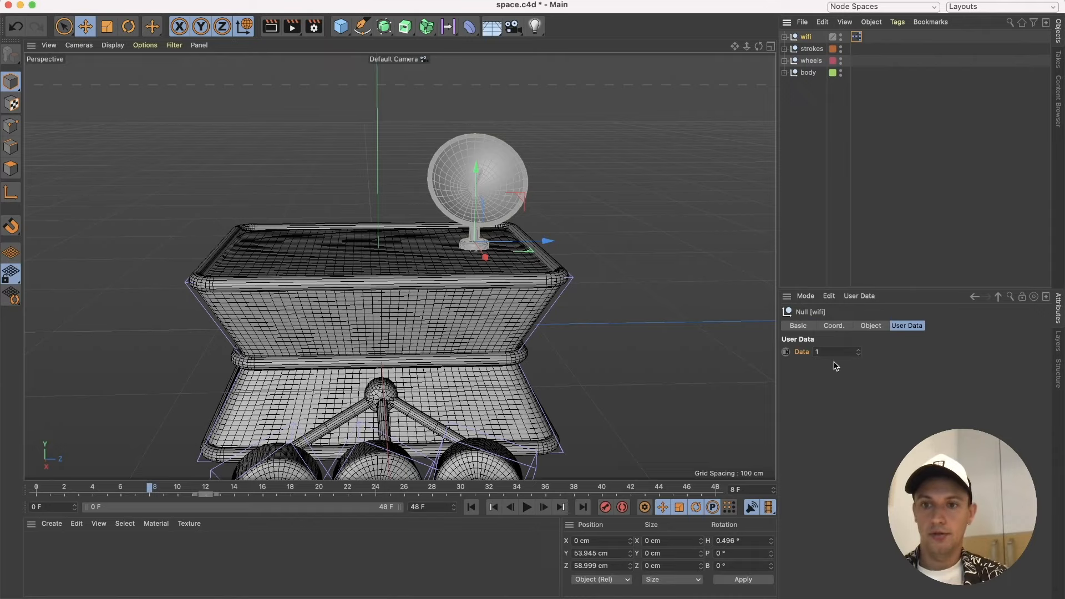
In Cinema 4D, set the wifi null's Data user value to 30 and preview the dish's swing.
{"action": "left_click", "coordinate": [838, 351]}
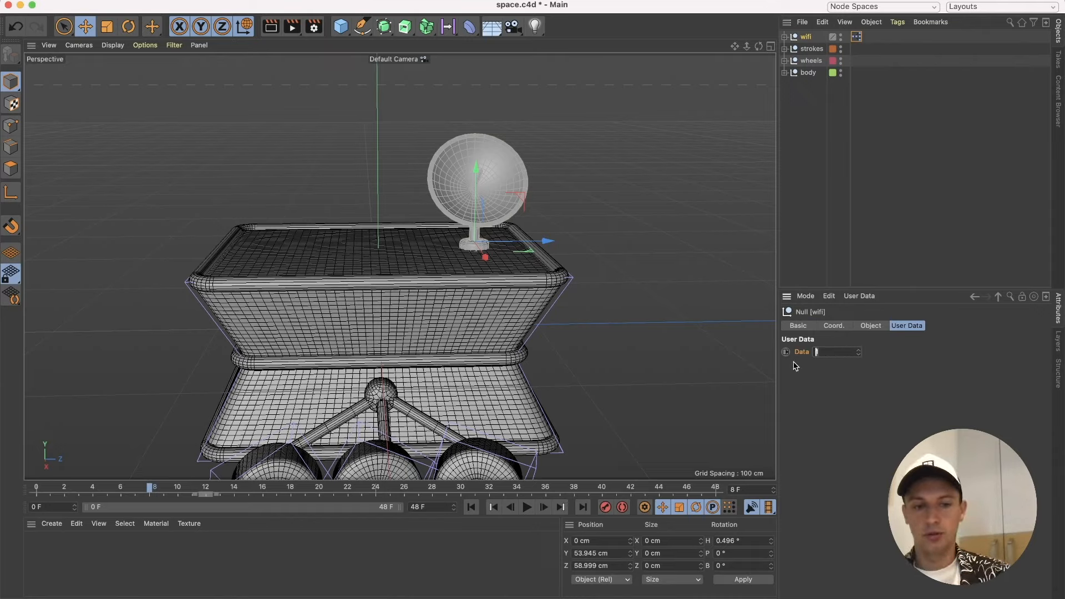
{"action": "type", "text": "30"}
{"action": "key", "text": "Return"}
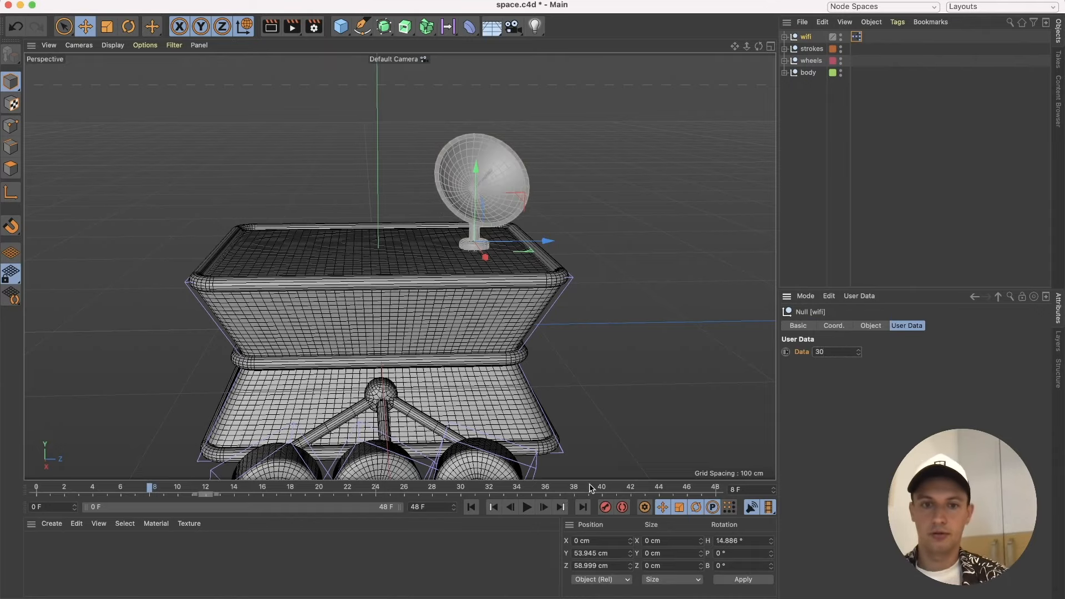
{"action": "left_click", "coordinate": [527, 507]}
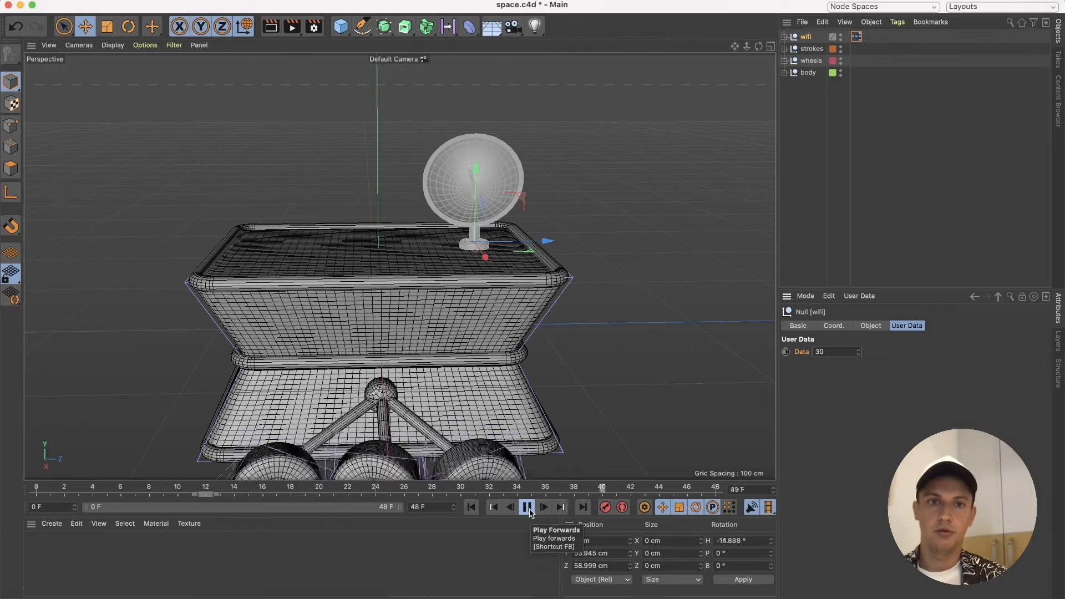
{"action": "left_click", "coordinate": [527, 507]}
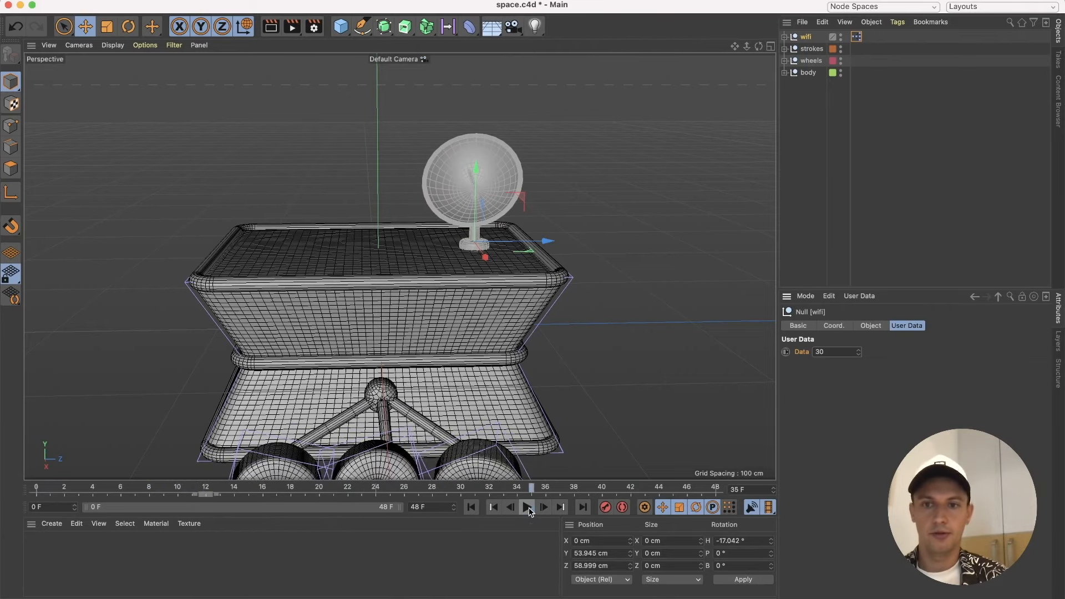
Set the wifi null's Data user value to 60 and play the animation to check the wider swing.
{"action": "left_click_drag", "start_coordinate": [839, 355], "coordinate": [737, 355]}
{"action": "type", "text": "6"}
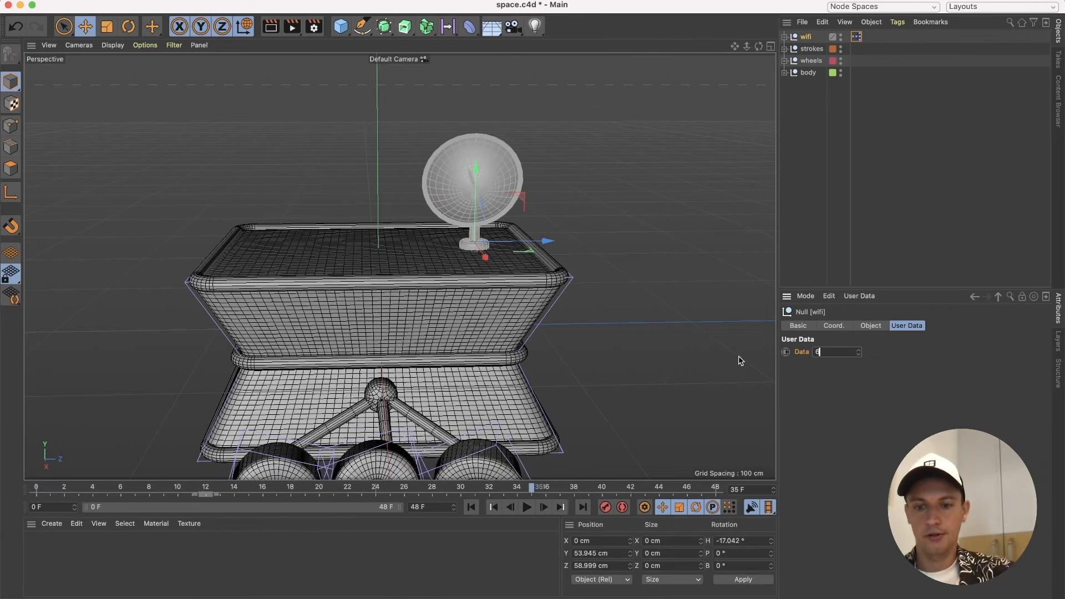
{"action": "type", "text": "0"}
{"action": "key", "text": "Return"}
{"action": "left_click", "coordinate": [527, 507]}
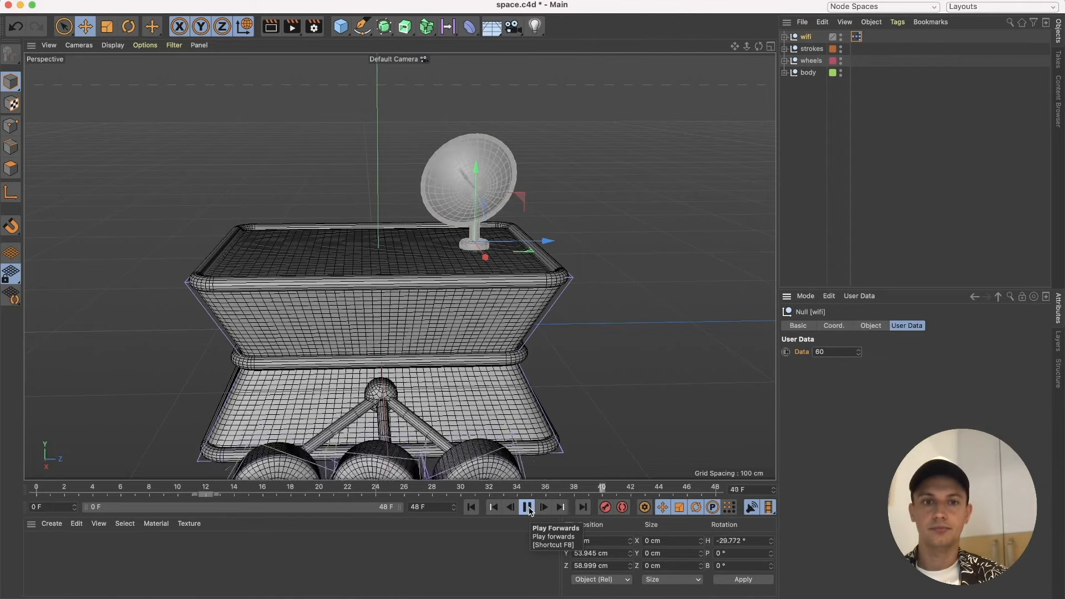
{"action": "left_click", "coordinate": [527, 507]}
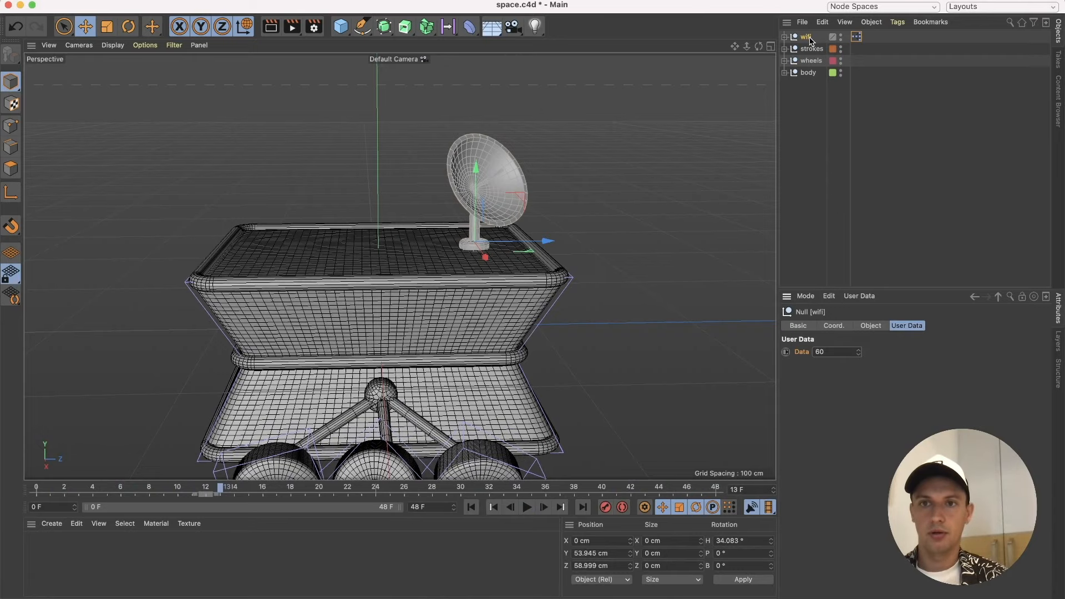
Open the wifi null's XPresso setup, review the Formula node's expression, and close the editor.
{"action": "double_click", "coordinate": [858, 38]}
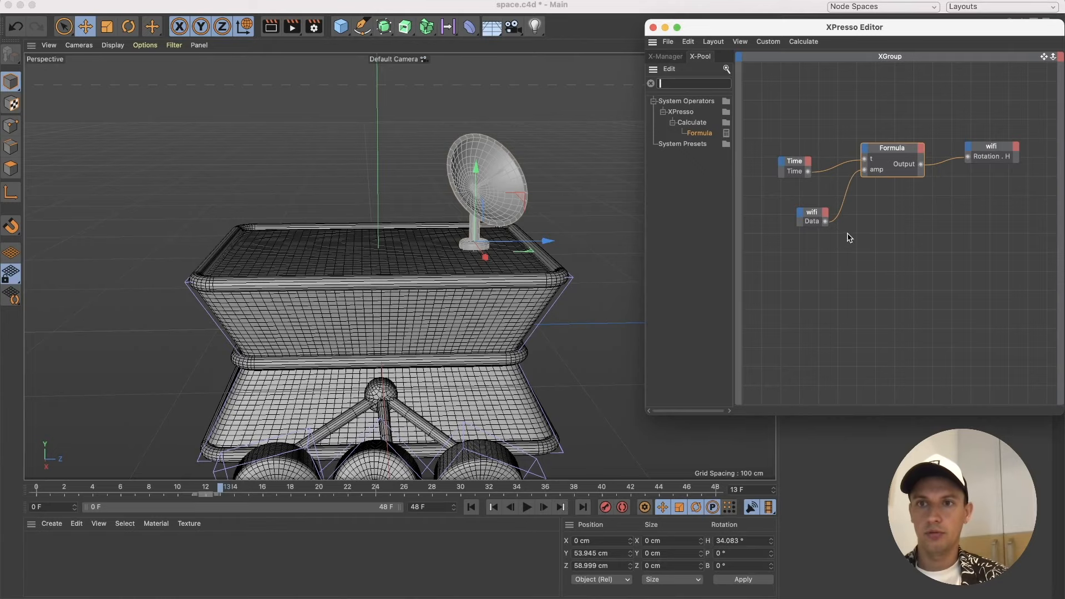
{"action": "left_click_drag", "start_coordinate": [818, 31], "coordinate": [365, 146]}
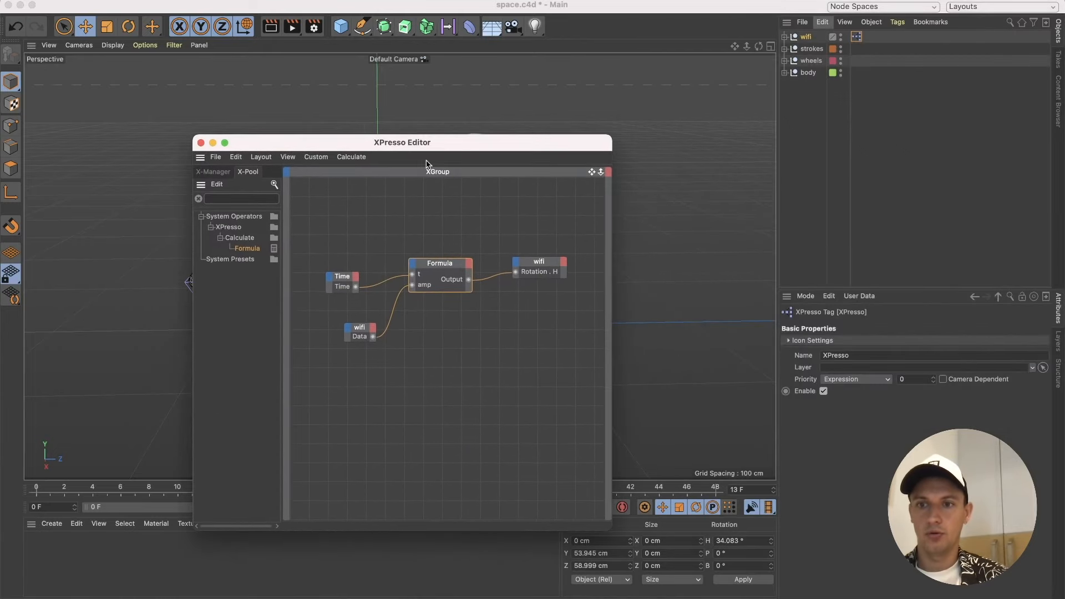
{"action": "left_click", "coordinate": [440, 261]}
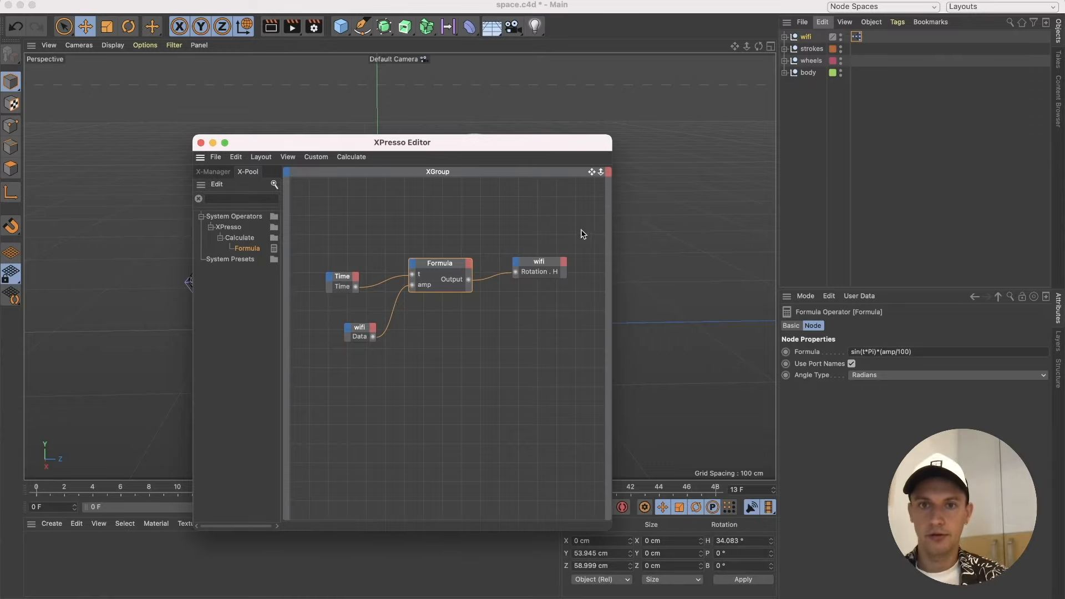
{"action": "left_click", "coordinate": [201, 143]}
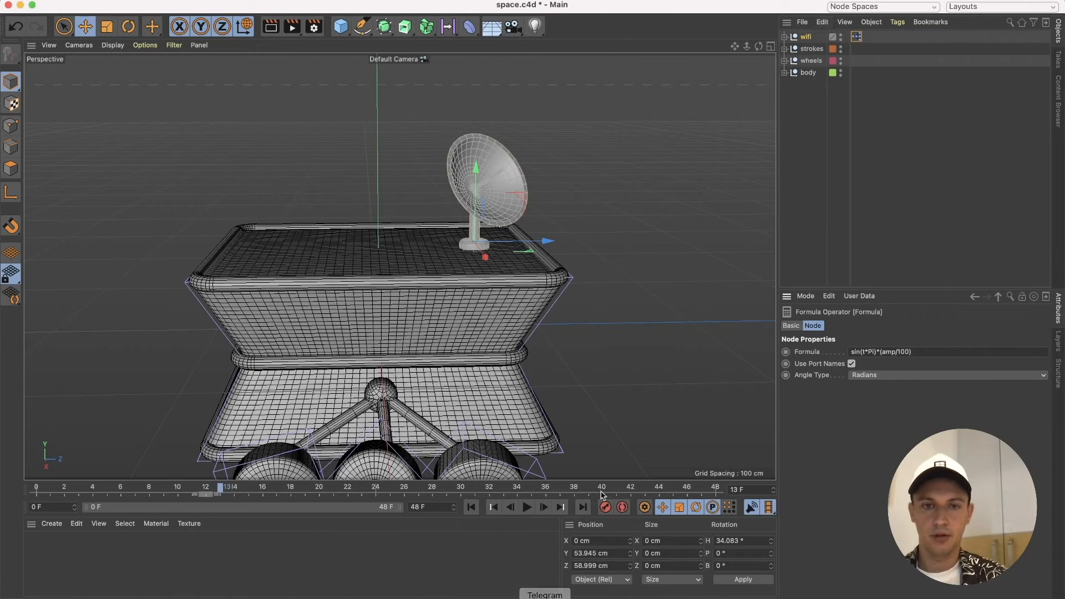
Play the animation to check the dish's swing, stop it at frame 36, and view the rover's roof from another angle.
{"action": "left_click", "coordinate": [444, 305]}
{"action": "left_click", "coordinate": [526, 507]}
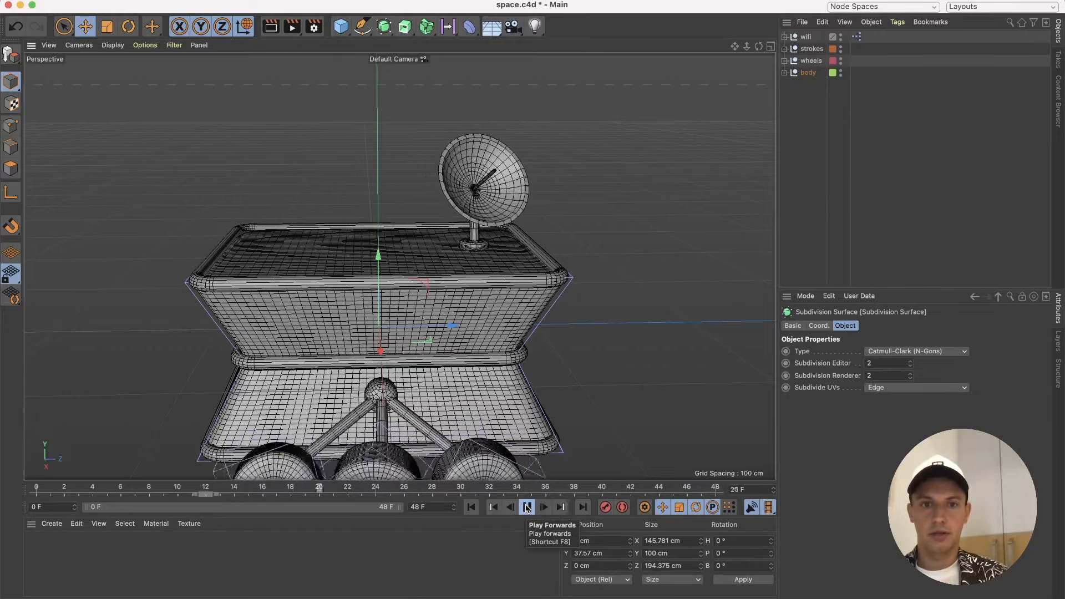
{"action": "left_click", "coordinate": [526, 508]}
{"action": "left_click_drag", "start_coordinate": [439, 348], "coordinate": [457, 224], "text": "alt"}
{"action": "middle_click_drag", "start_coordinate": [457, 224], "coordinate": [422, 307], "text": "alt"}
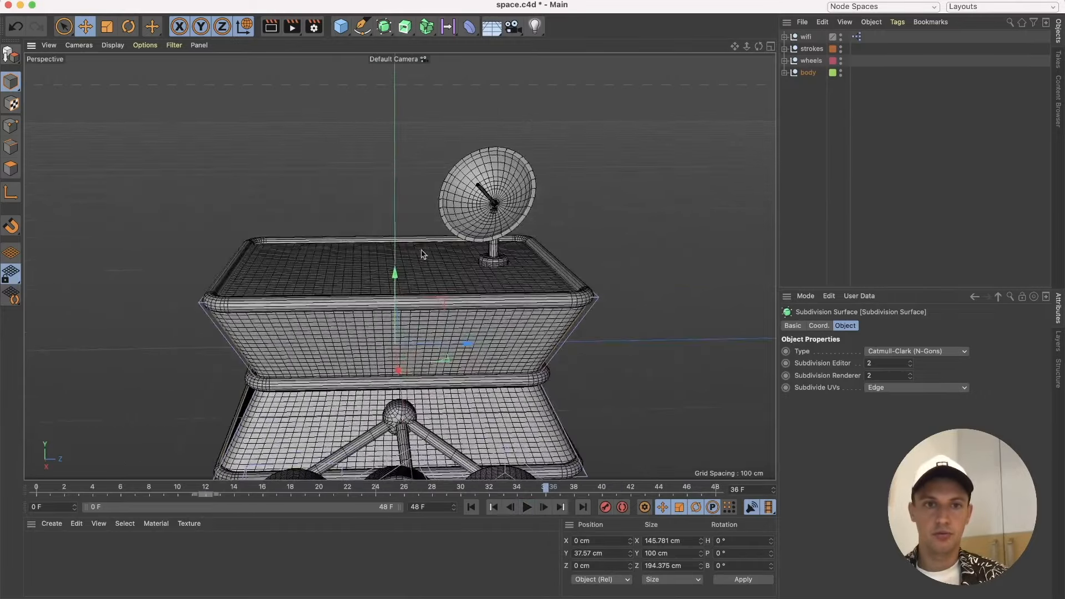
Group Cylinder and Cylinder.1, the dish's stand parts inside the wifi null, into a new null.
{"action": "left_click", "coordinate": [785, 37]}
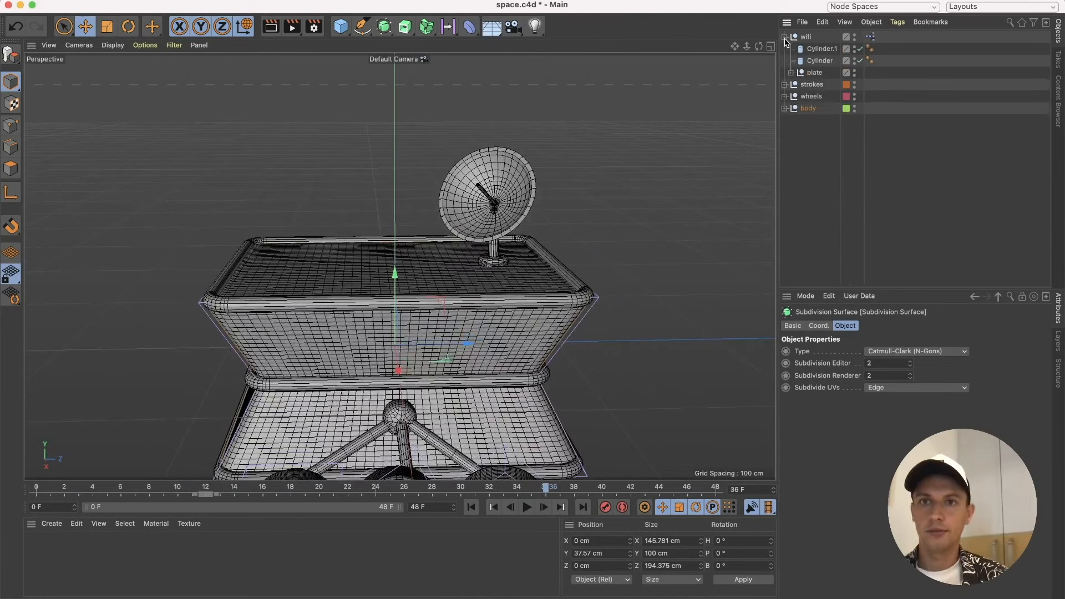
{"action": "left_click", "coordinate": [815, 73]}
{"action": "left_click", "coordinate": [818, 61]}
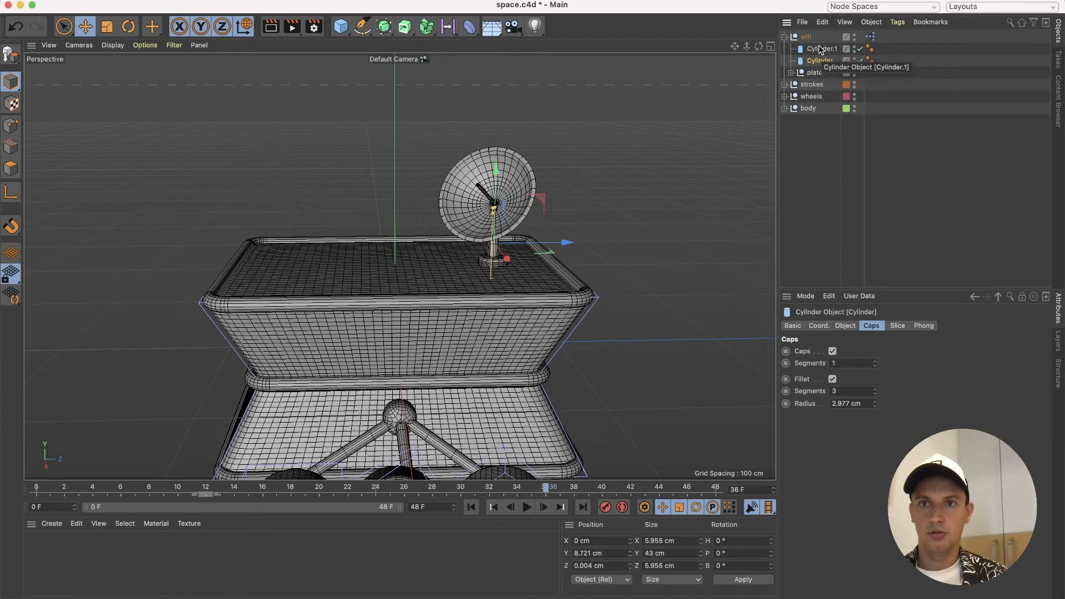
{"action": "left_click", "coordinate": [825, 50], "text": "shift"}
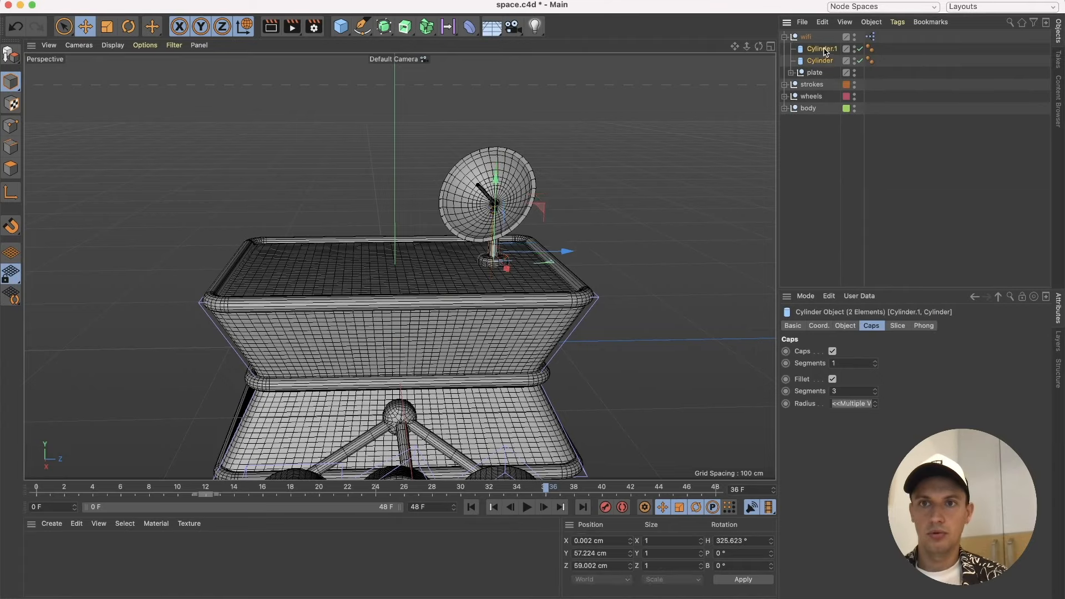
{"action": "key", "text": "alt+g"}
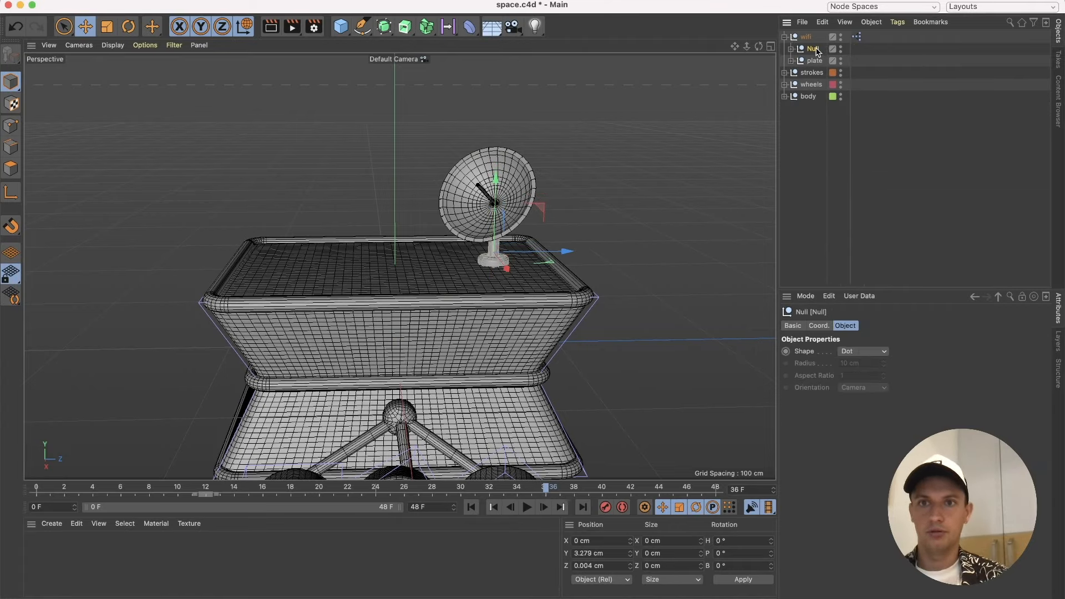
Duplicate the stand null to the top level and move the copy across the roof to about Z -48.5 cm.
{"action": "left_click_drag", "start_coordinate": [815, 52], "coordinate": [818, 142], "text": "ctrl"}
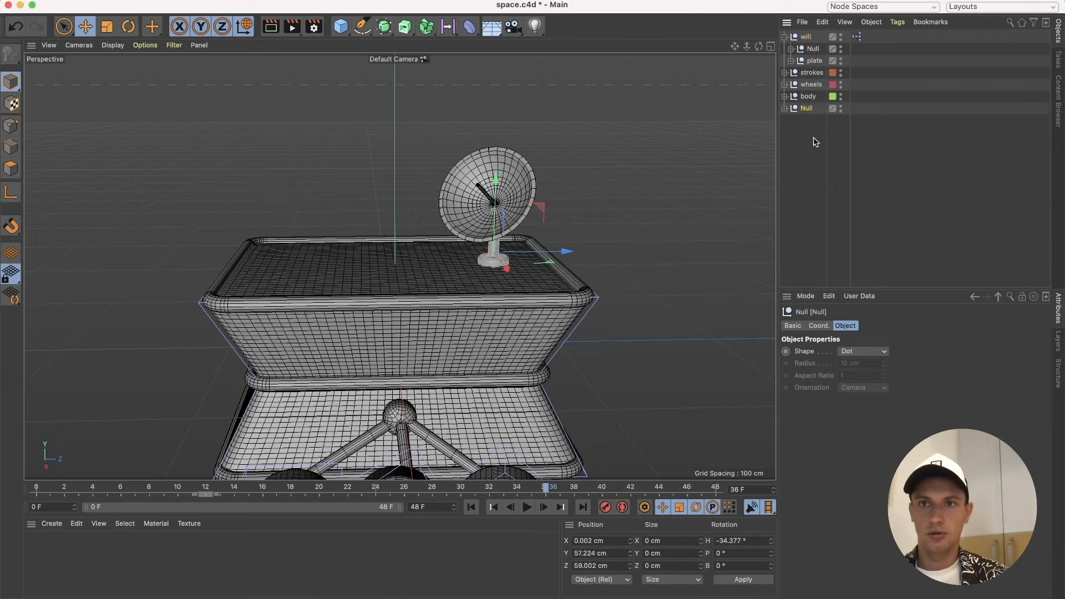
{"action": "left_click_drag", "start_coordinate": [550, 253], "coordinate": [367, 255]}
{"action": "left_click", "coordinate": [821, 151]}
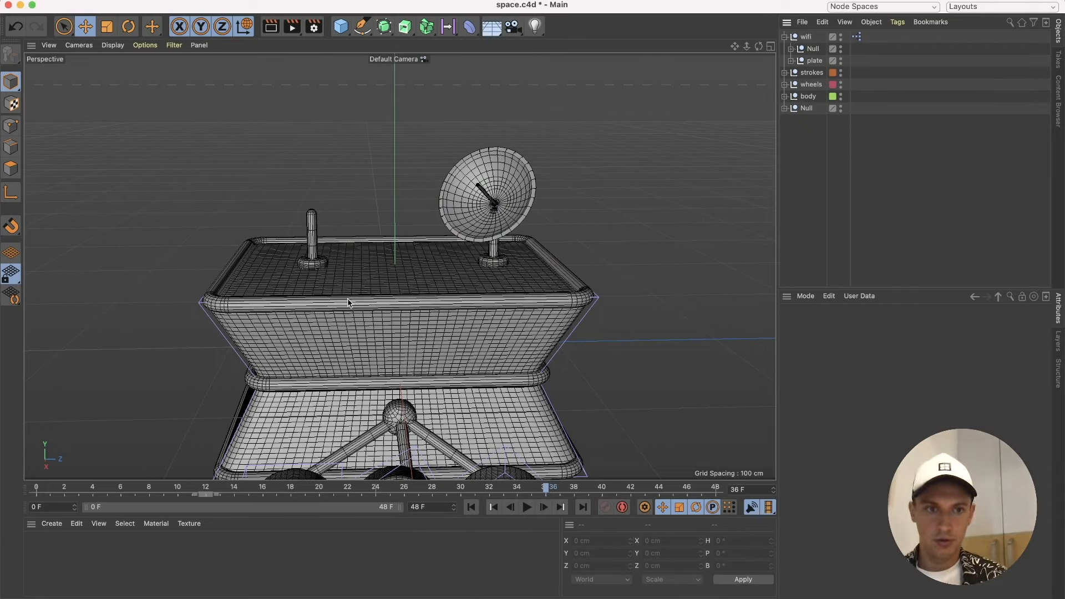
Copy the body's Sweep.2 out to the top of the object hierarchy and place the copied stand null above it.
{"action": "left_click", "coordinate": [784, 96]}
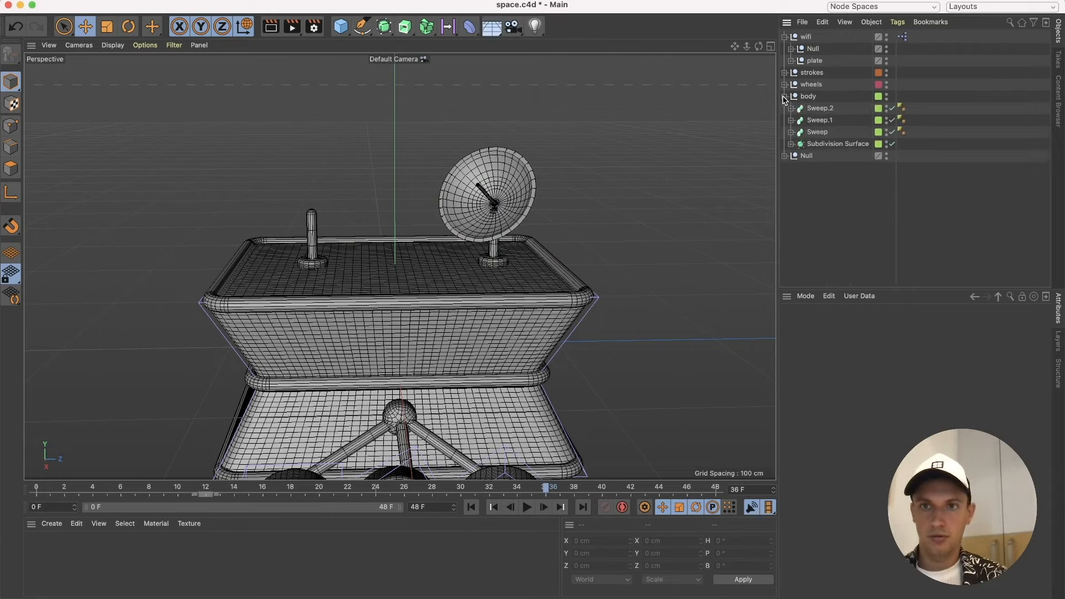
{"action": "left_click", "coordinate": [814, 108]}
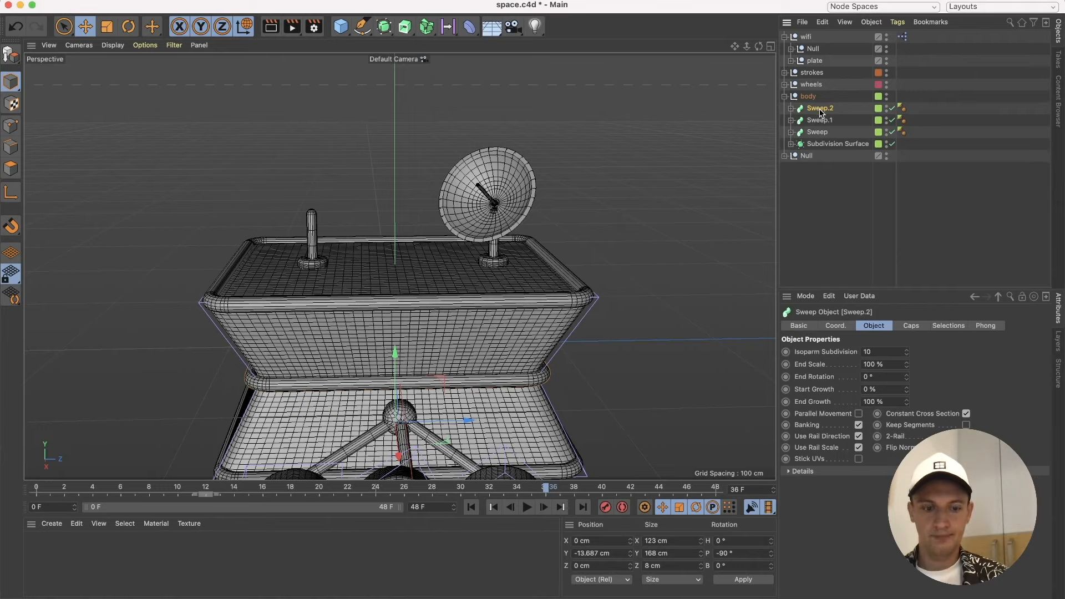
{"action": "left_click_drag", "start_coordinate": [819, 109], "coordinate": [822, 216], "text": "ctrl"}
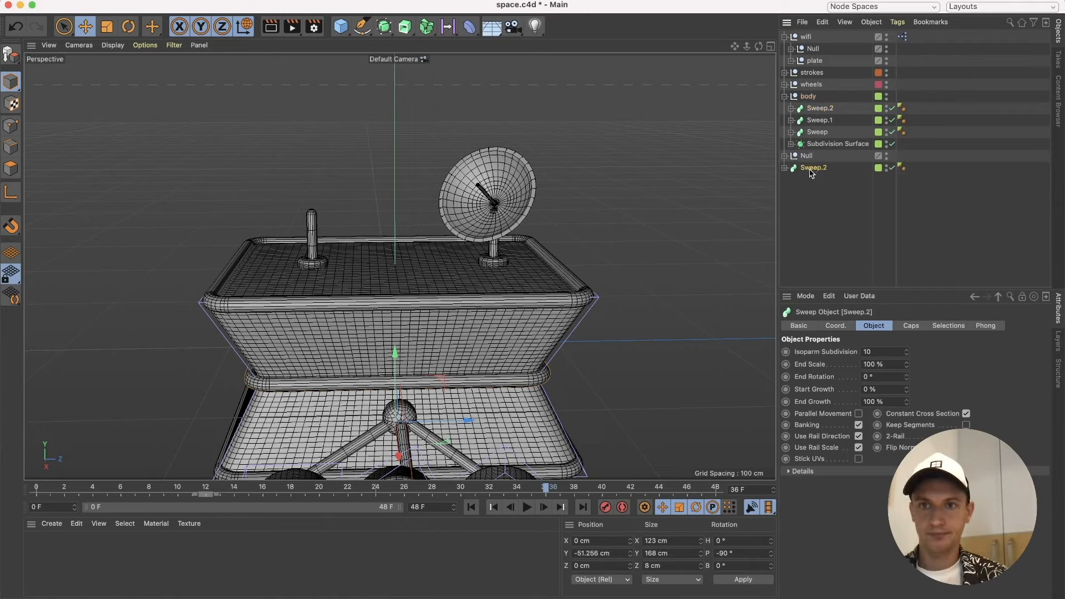
{"action": "left_click_drag", "start_coordinate": [811, 171], "coordinate": [809, 35]}
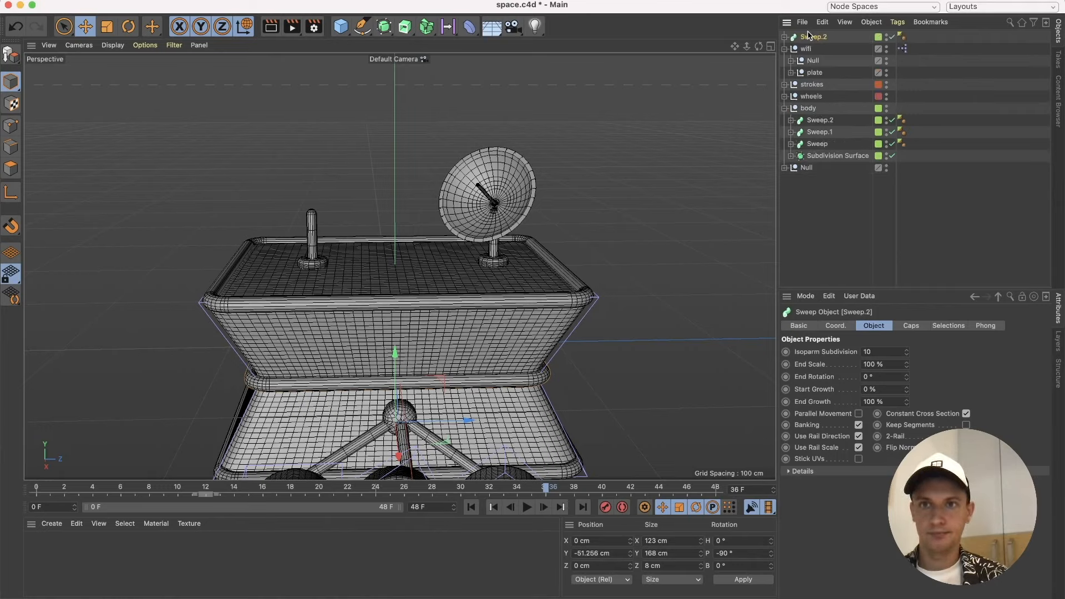
{"action": "left_click", "coordinate": [784, 49]}
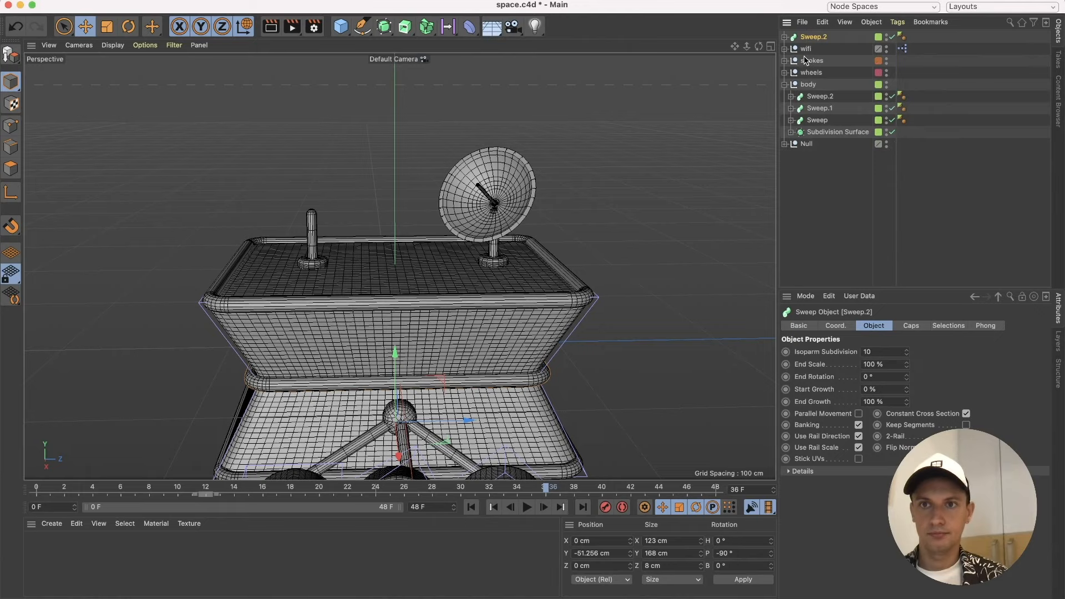
{"action": "left_click", "coordinate": [784, 85]}
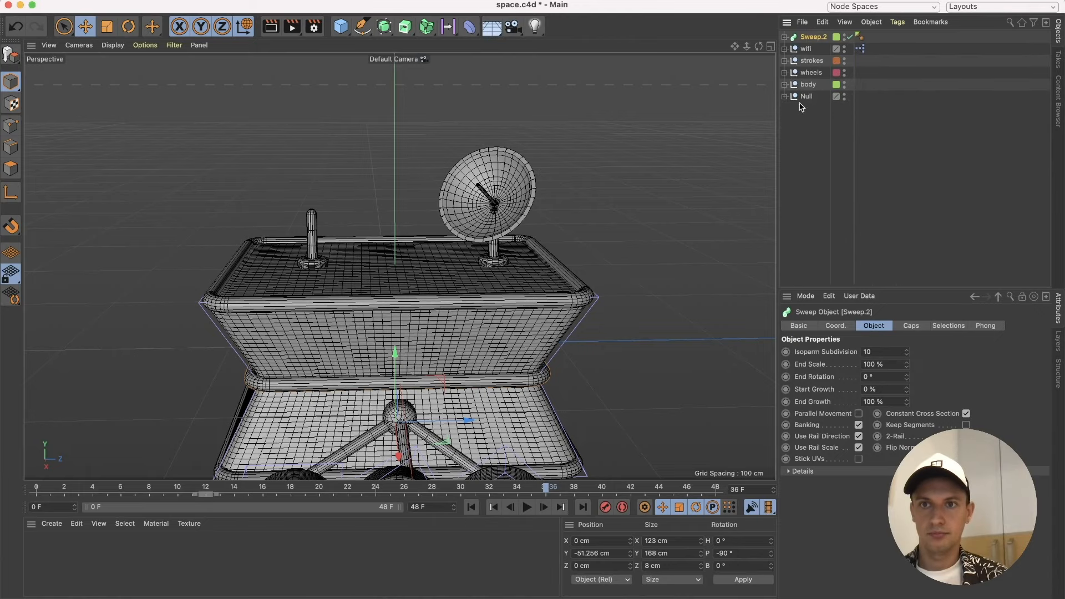
{"action": "left_click", "coordinate": [805, 98]}
{"action": "left_click_drag", "start_coordinate": [810, 99], "coordinate": [814, 33]}
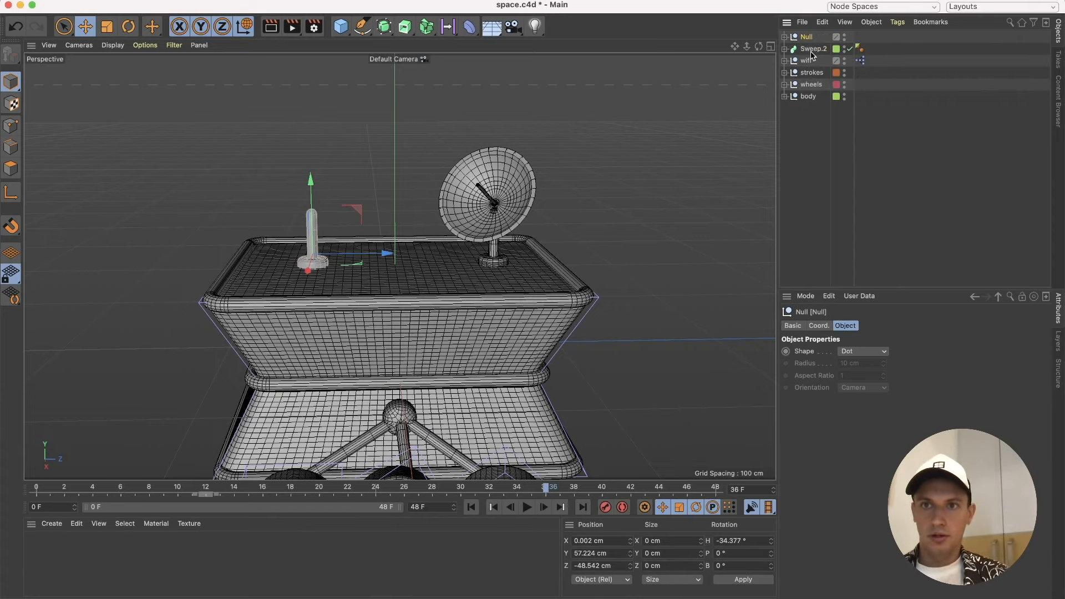
Raise the copied Sweep.2 to about Y 50.6 cm and set its rectangle to 72 cm wide and 78 cm high.
{"action": "left_click", "coordinate": [812, 49]}
{"action": "left_click_drag", "start_coordinate": [395, 355], "coordinate": [383, 210]}
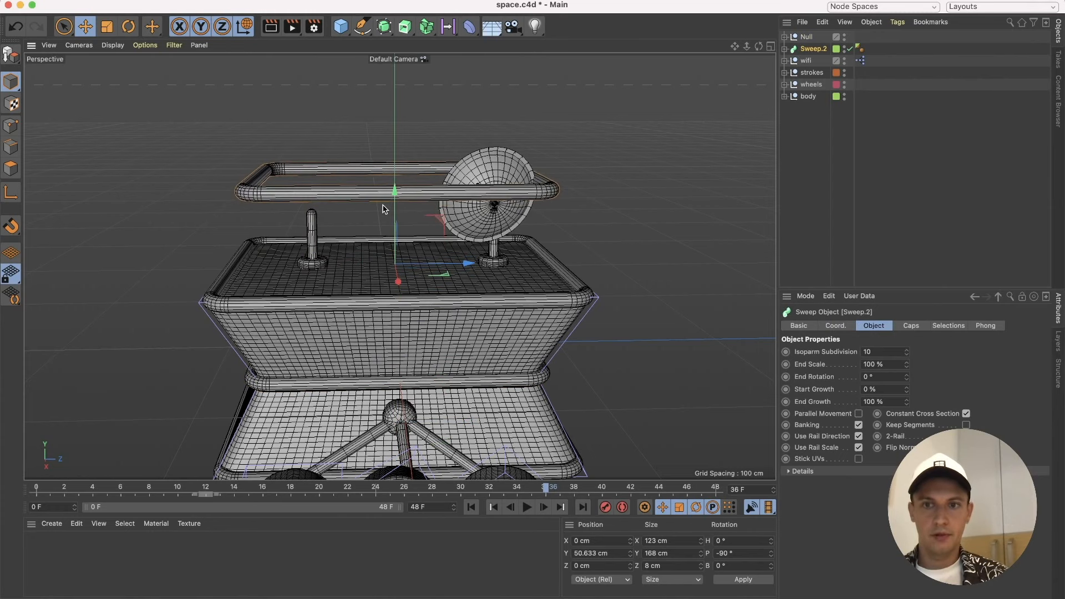
{"action": "left_click", "coordinate": [785, 49]}
{"action": "left_click", "coordinate": [812, 74]}
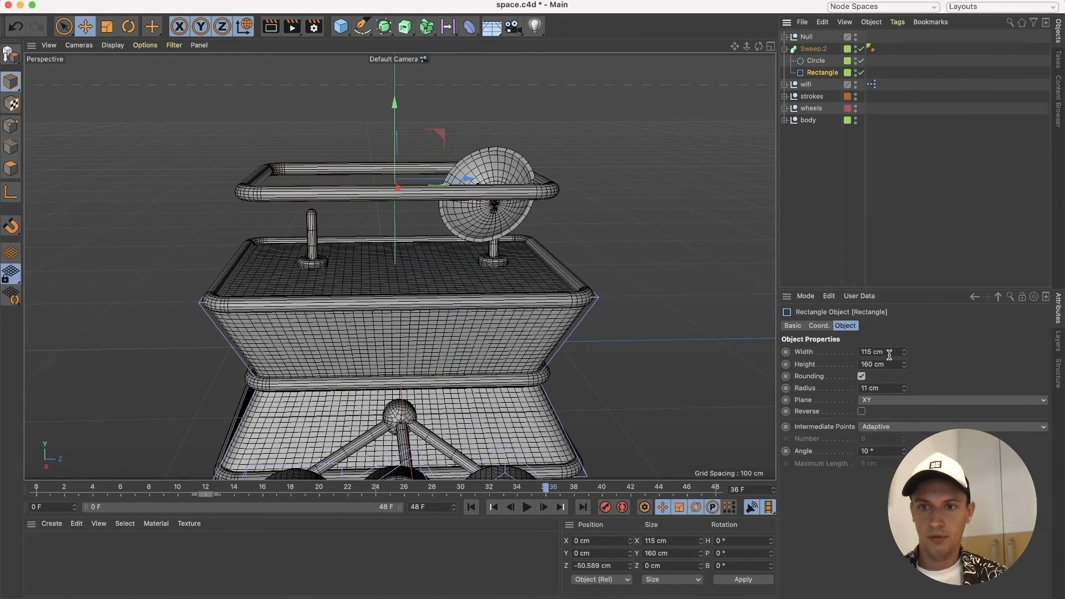
{"action": "mouse_move", "coordinate": [905, 353]}
{"action": "left_mouse_down"}
{"action": "mouse_move", "coordinate": [905, 375]}
{"action": "mouse_move", "coordinate": [904, 367]}
{"action": "left_mouse_up"}
{"action": "key", "text": "super+z"}
{"action": "left_click_drag", "start_coordinate": [489, 240], "coordinate": [460, 314], "text": "alt"}
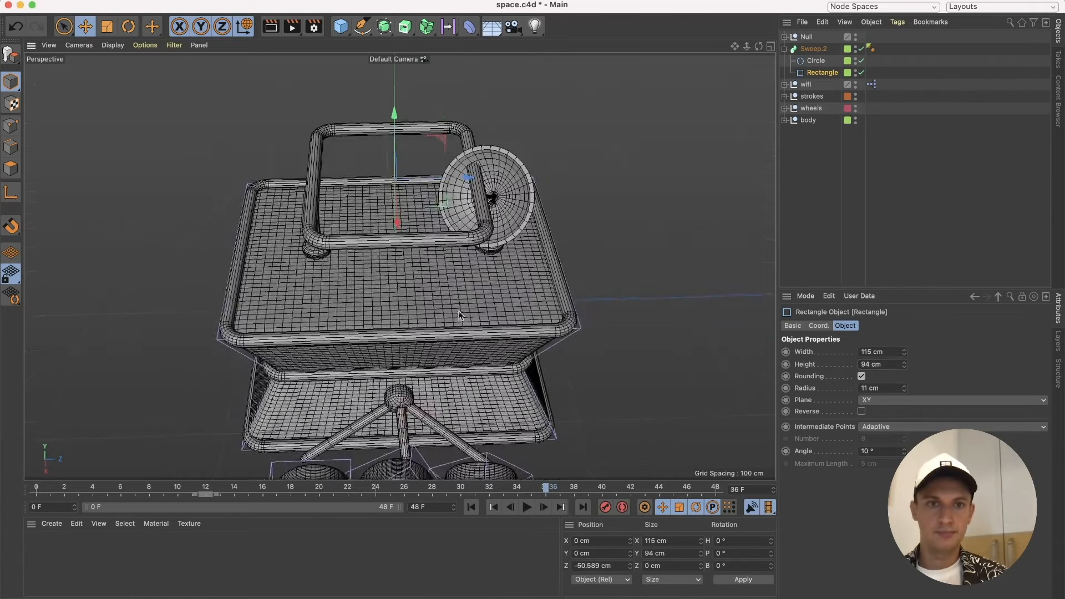
{"action": "left_click_drag", "start_coordinate": [905, 355], "coordinate": [906, 372]}
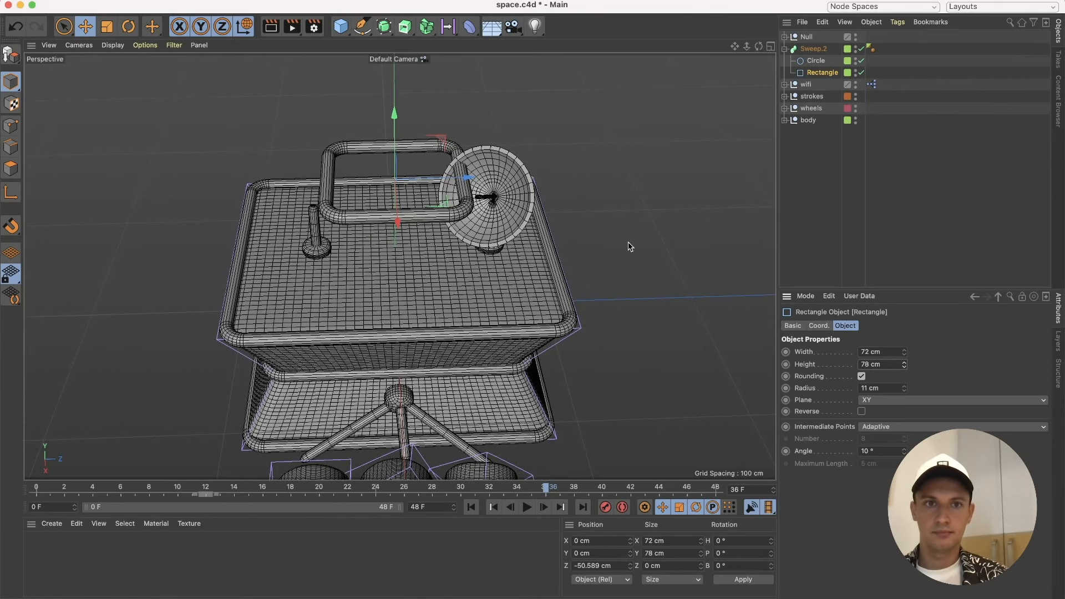
Rotate the sweep's rectangle upright to a 90° heading and reduce its width to about 52 cm.
{"action": "left_click", "coordinate": [128, 27]}
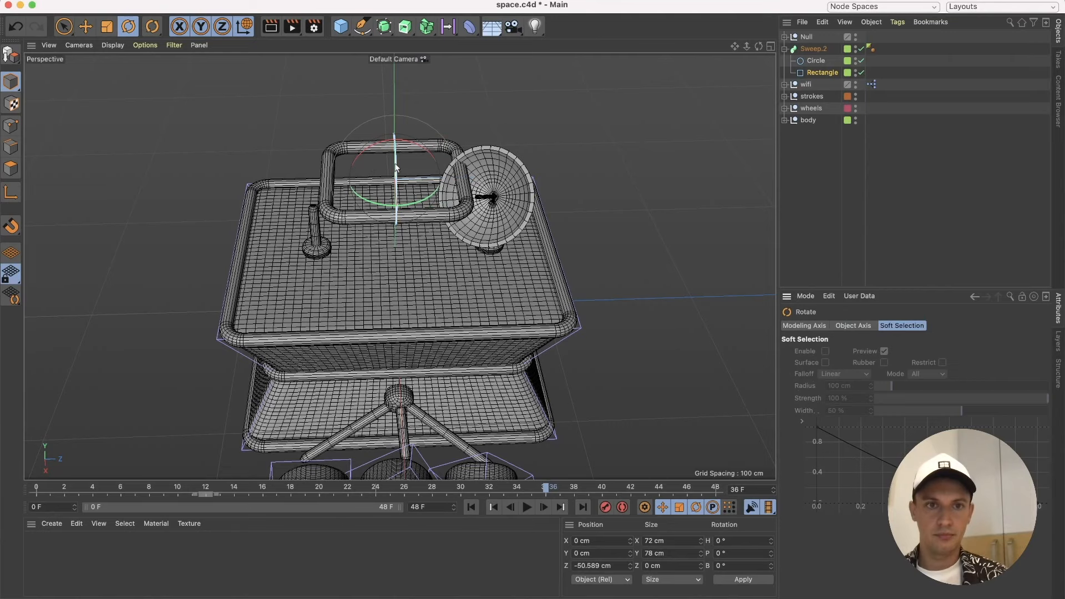
{"action": "left_click_drag", "start_coordinate": [391, 172], "coordinate": [405, 197]}
{"action": "left_click", "coordinate": [820, 72]}
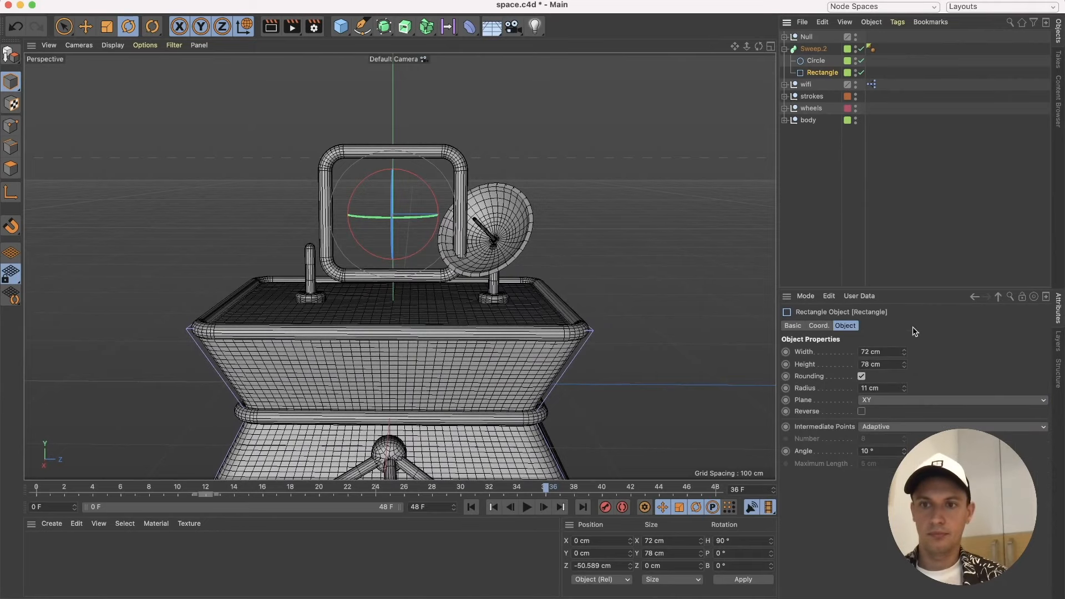
{"action": "left_click_drag", "start_coordinate": [904, 365], "coordinate": [904, 333]}
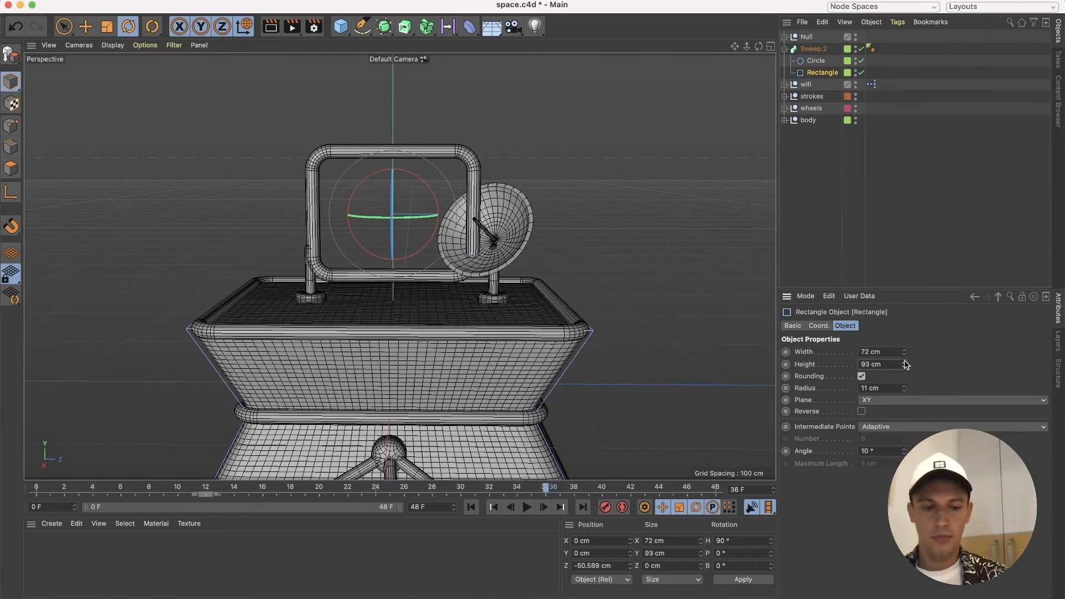
{"action": "key", "text": "super+z"}
{"action": "key", "text": "super+z"}
{"action": "key", "text": "super+z"}
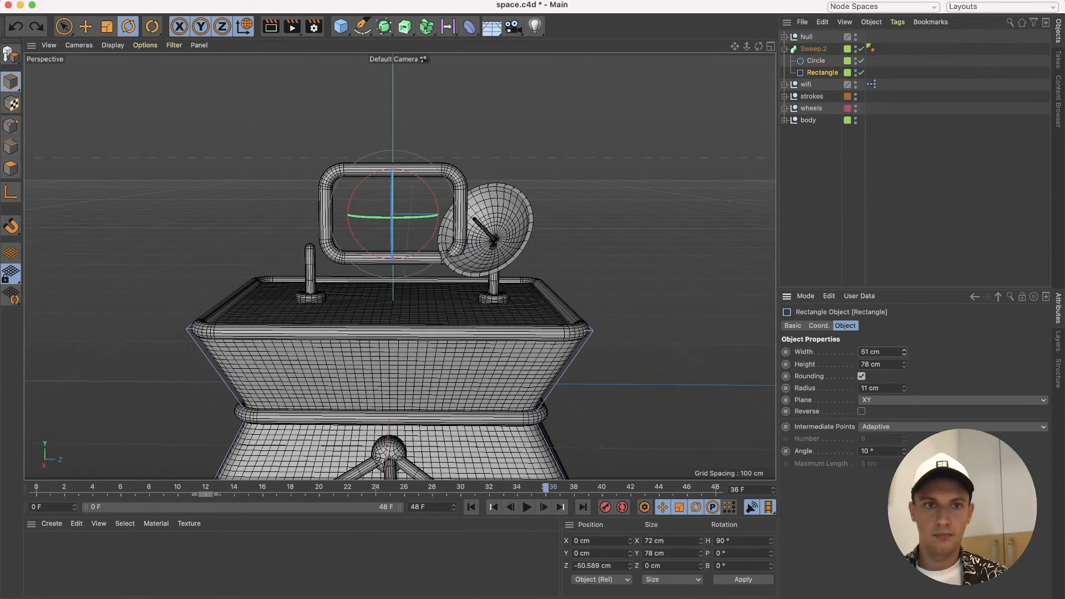
Lift the rectangle to about Z -59.2 cm and shift it sideways so the frame sits on top of the copied stand.
{"action": "left_click", "coordinate": [85, 26]}
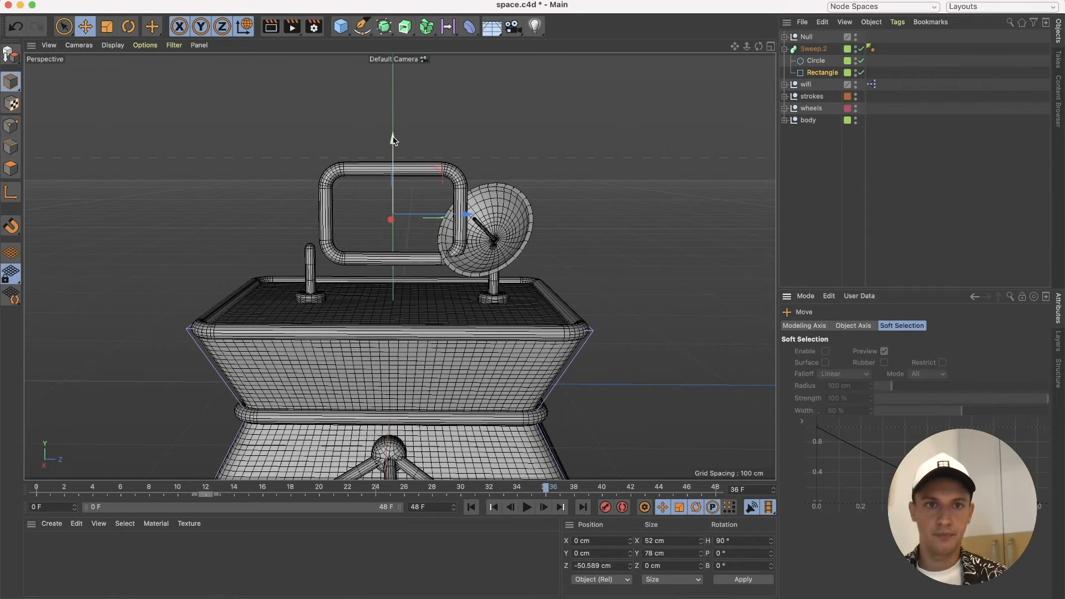
{"action": "left_click_drag", "start_coordinate": [393, 138], "coordinate": [393, 123]}
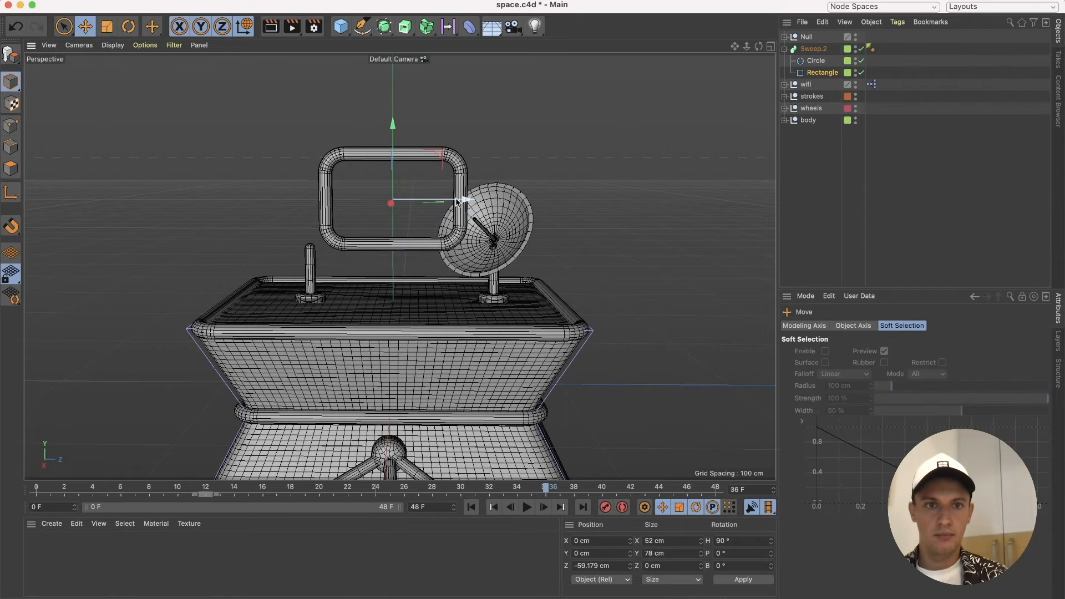
{"action": "left_click_drag", "start_coordinate": [456, 202], "coordinate": [382, 210]}
{"action": "left_click", "coordinate": [467, 150]}
Group the copied stand null and the Sweep.2 frame together under a new null.
{"action": "scroll", "coordinate": [348, 265], "scroll_direction": "up", "scroll_amount": 2}
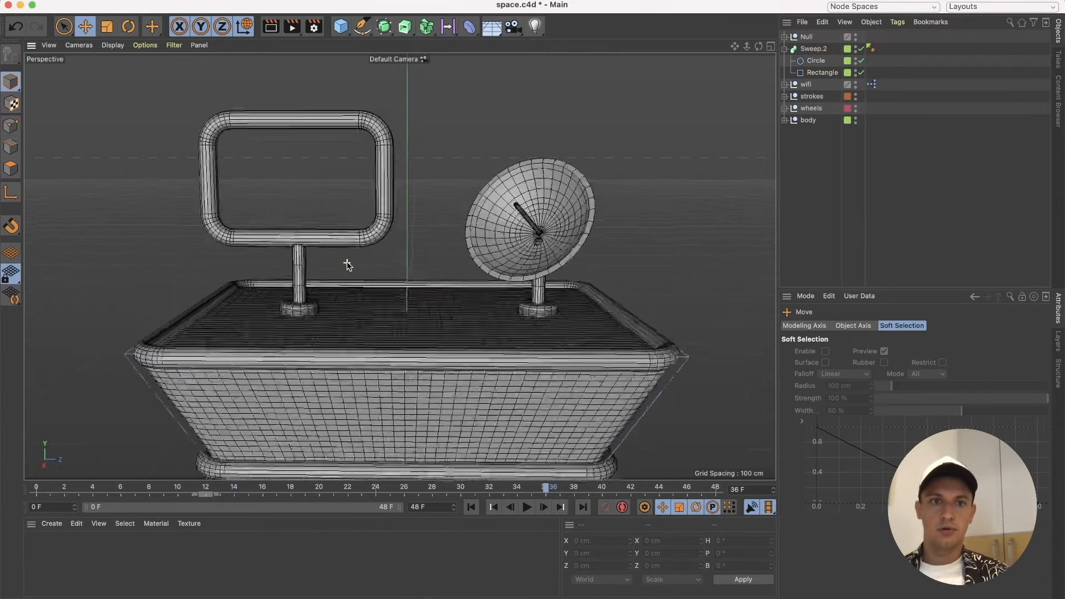
{"action": "scroll", "coordinate": [348, 265], "scroll_direction": "up", "scroll_amount": 2}
{"action": "scroll", "coordinate": [347, 265], "scroll_direction": "down", "scroll_amount": 5}
{"action": "scroll", "coordinate": [347, 265], "scroll_direction": "up", "scroll_amount": 3}
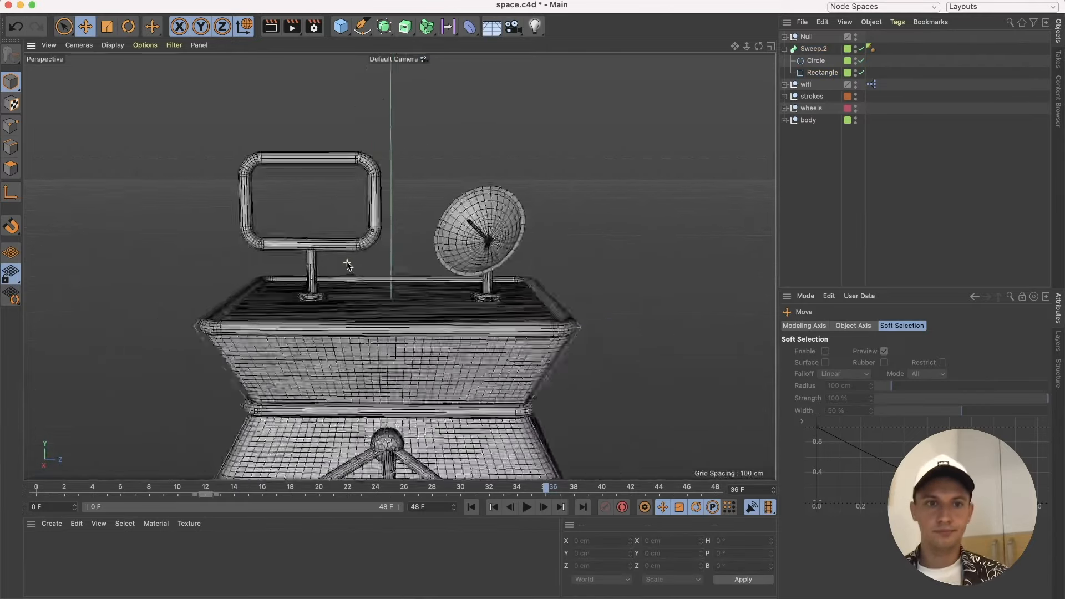
{"action": "scroll", "coordinate": [347, 265], "scroll_direction": "up", "scroll_amount": 2}
{"action": "left_click", "coordinate": [806, 37]}
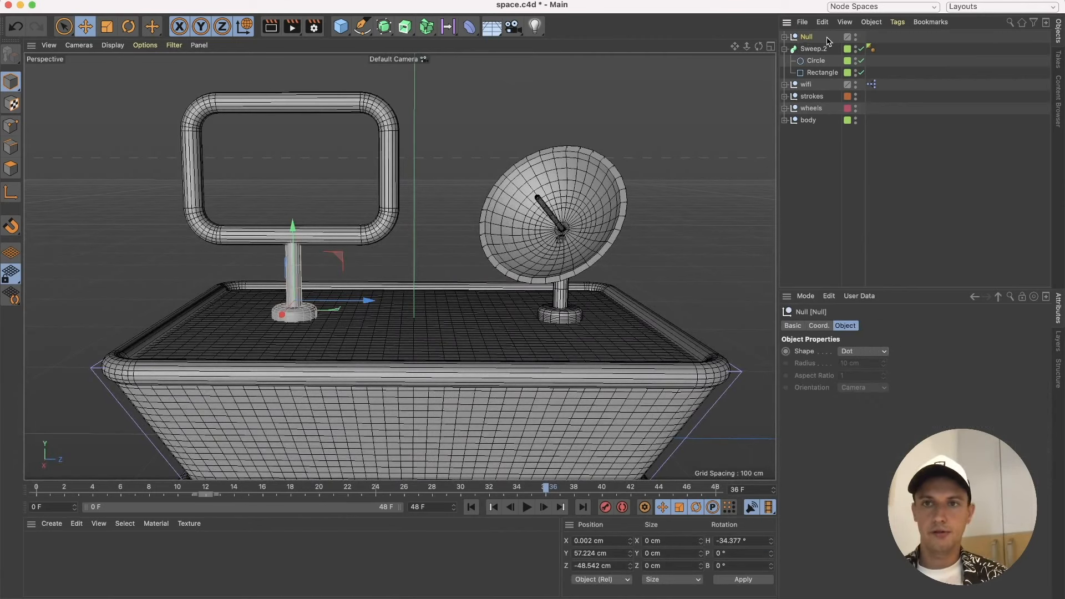
{"action": "left_click", "coordinate": [784, 49]}
{"action": "left_click", "coordinate": [811, 50]}
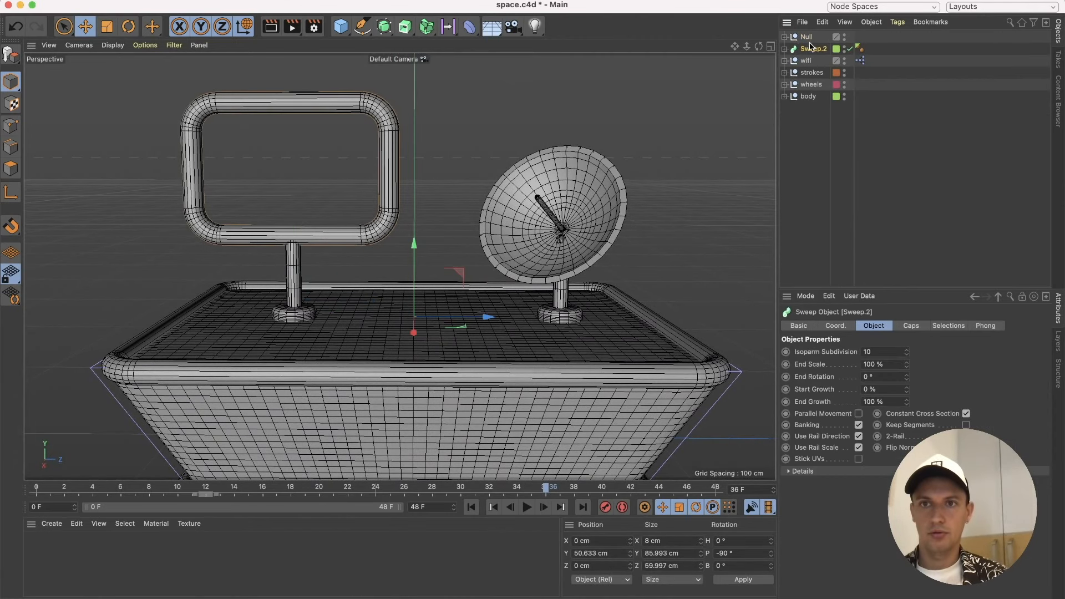
{"action": "left_click", "coordinate": [808, 38], "text": "shift"}
{"action": "key", "text": "alt+g"}
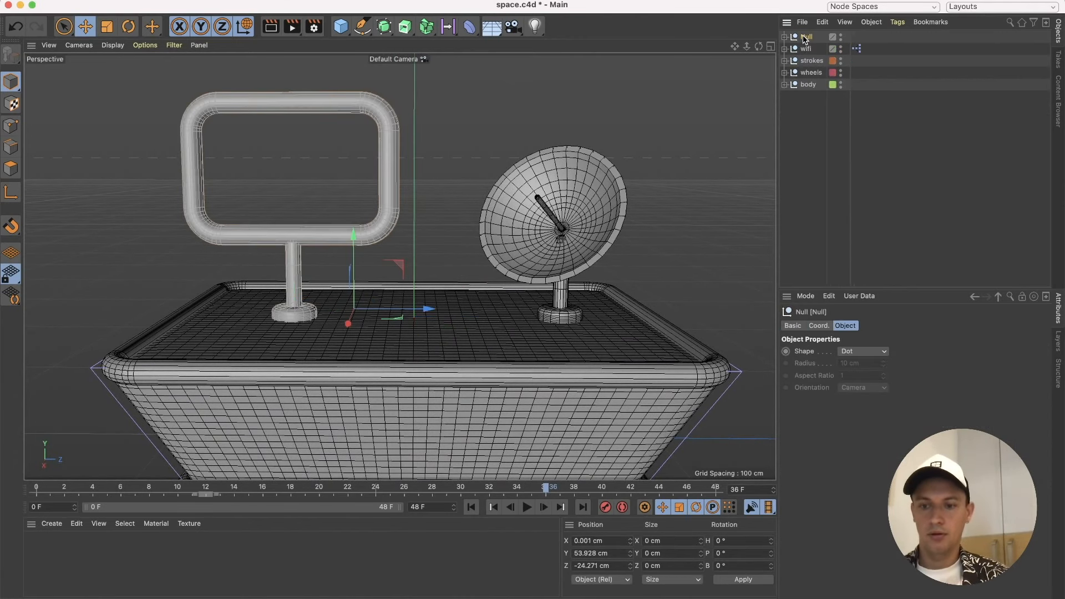
Rename the new group as screen and expand it to show its children.
{"action": "double_click", "coordinate": [805, 37]}
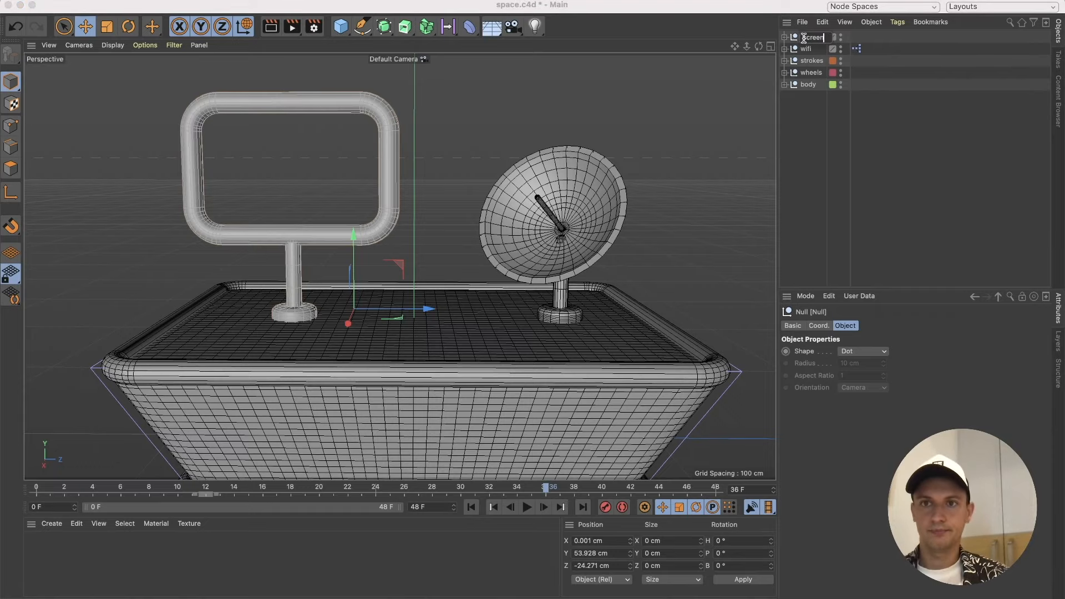
{"action": "type", "text": "screen"}
{"action": "left_click", "coordinate": [816, 107]}
{"action": "left_click", "coordinate": [785, 37]}
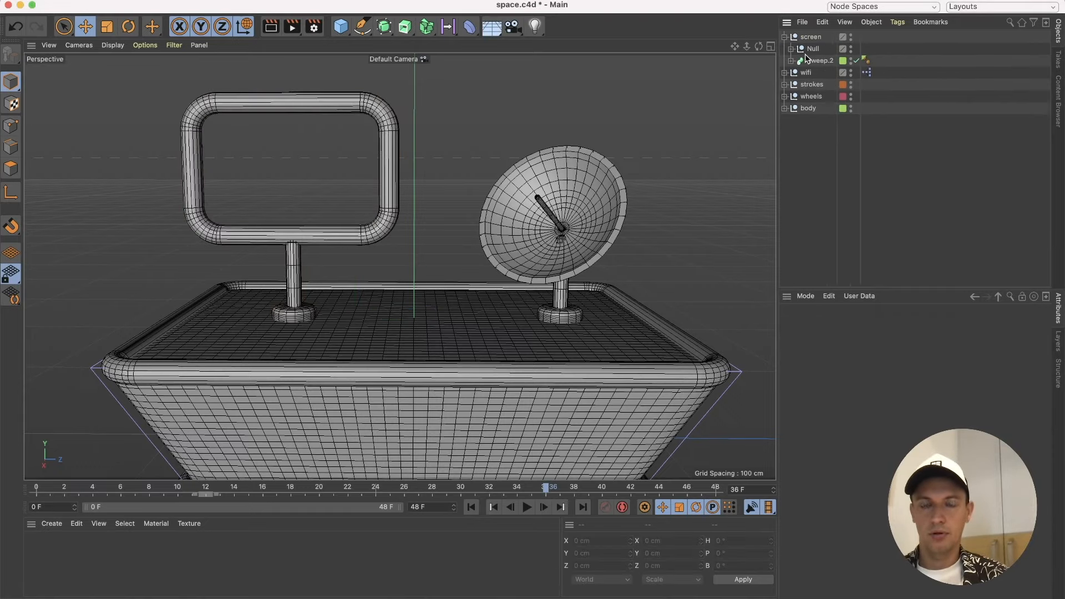
{"action": "scroll", "coordinate": [390, 244], "scroll_direction": "down", "scroll_amount": 5}
{"action": "scroll", "coordinate": [390, 244], "scroll_direction": "up", "scroll_amount": 10}
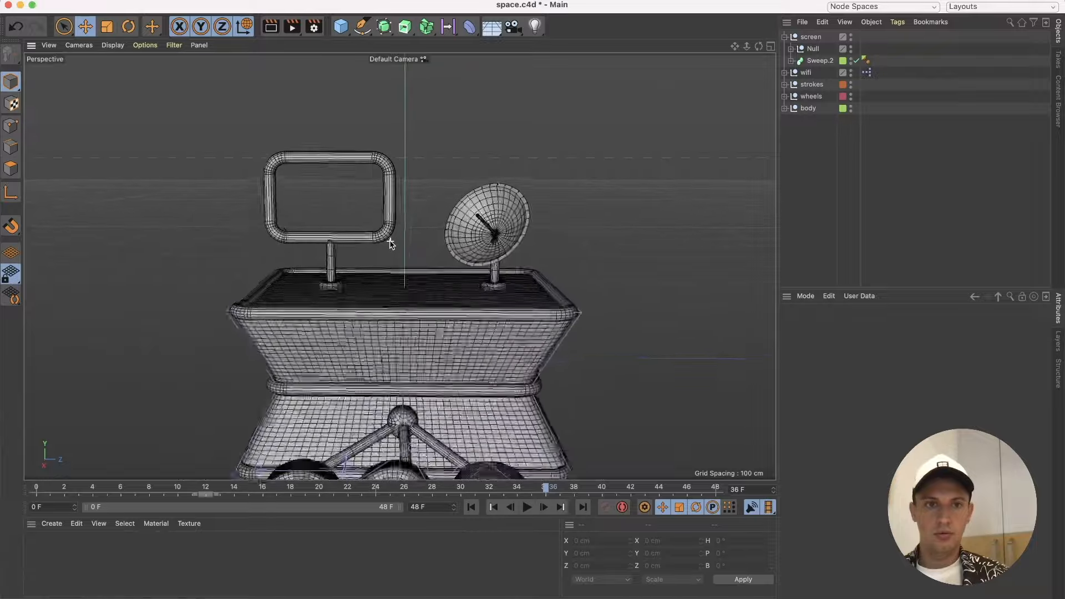
{"action": "scroll", "coordinate": [390, 245], "scroll_direction": "down", "scroll_amount": 5}
{"action": "scroll", "coordinate": [491, 269], "scroll_direction": "down", "scroll_amount": 3}
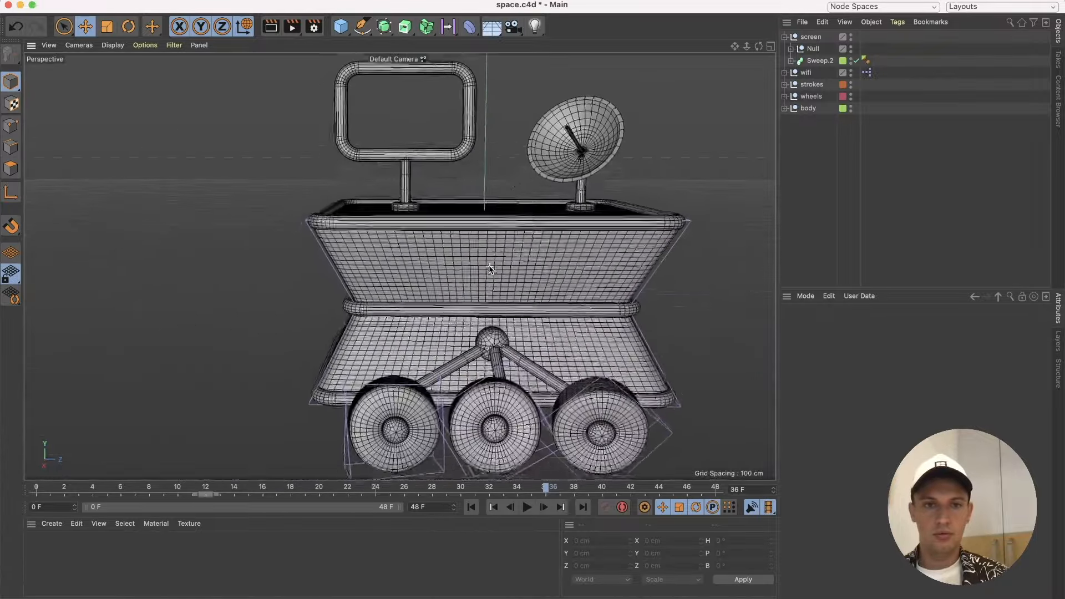
{"action": "scroll", "coordinate": [488, 269], "scroll_direction": "up", "scroll_amount": 4}
{"action": "scroll", "coordinate": [478, 229], "scroll_direction": "up", "scroll_amount": 4}
{"action": "scroll", "coordinate": [475, 230], "scroll_direction": "down", "scroll_amount": 3}
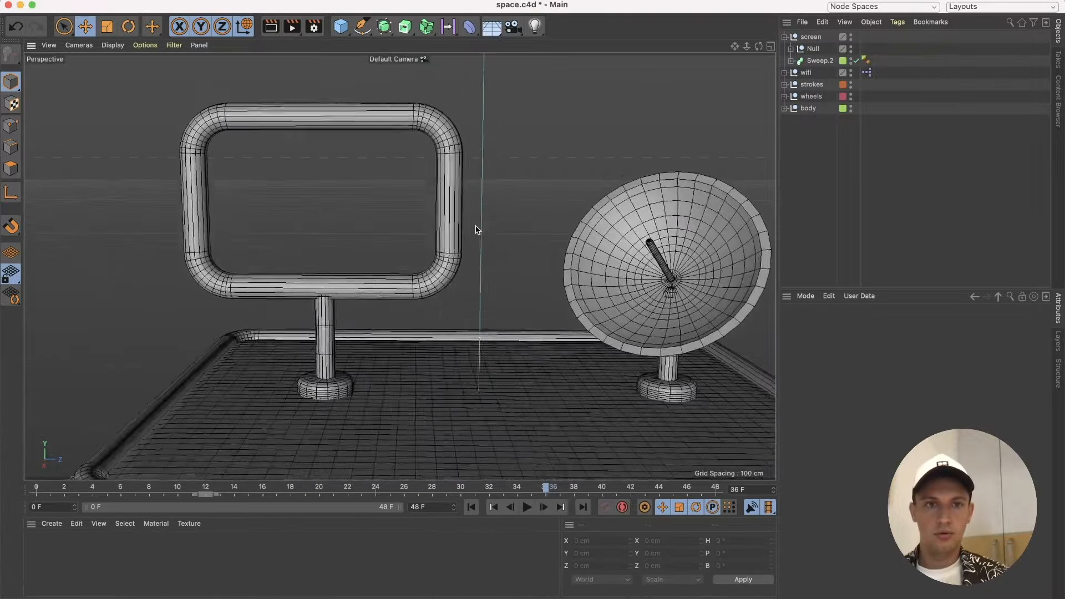
Add a plane raised to about Y 111.6 cm and rotate it upright to a 90° bank.
{"action": "scroll", "coordinate": [475, 231], "scroll_direction": "up", "scroll_amount": 2}
{"action": "left_click", "coordinate": [784, 37]}
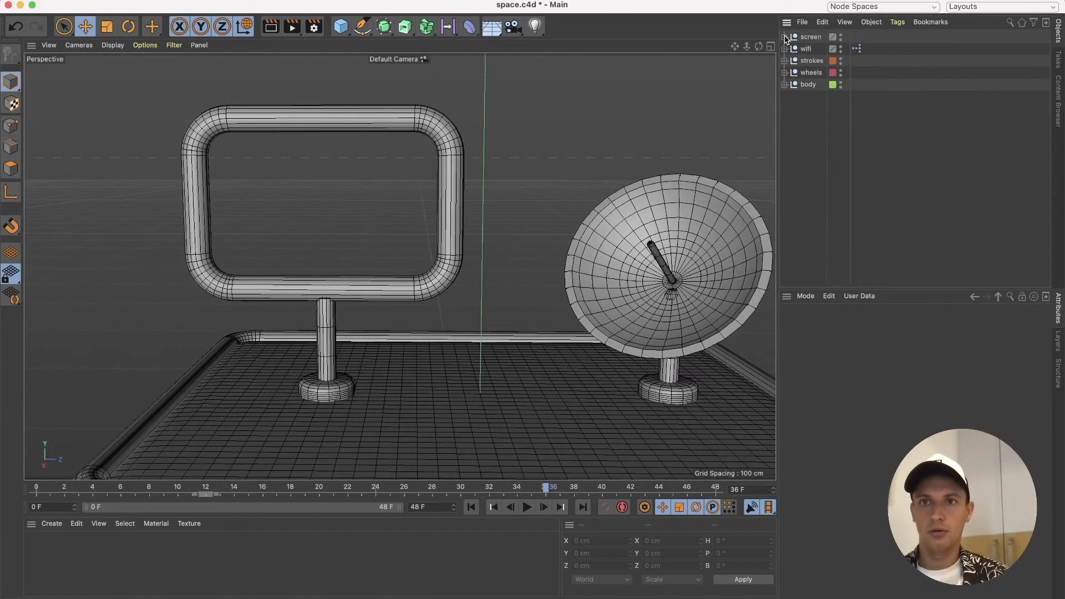
{"action": "left_click", "coordinate": [784, 37]}
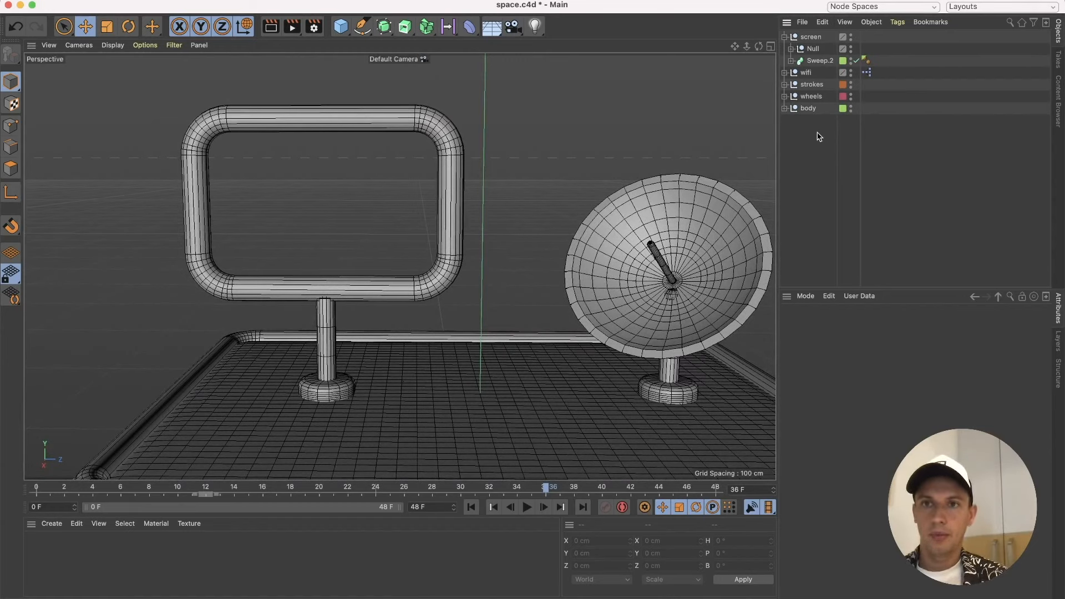
{"action": "left_click", "coordinate": [343, 25]}
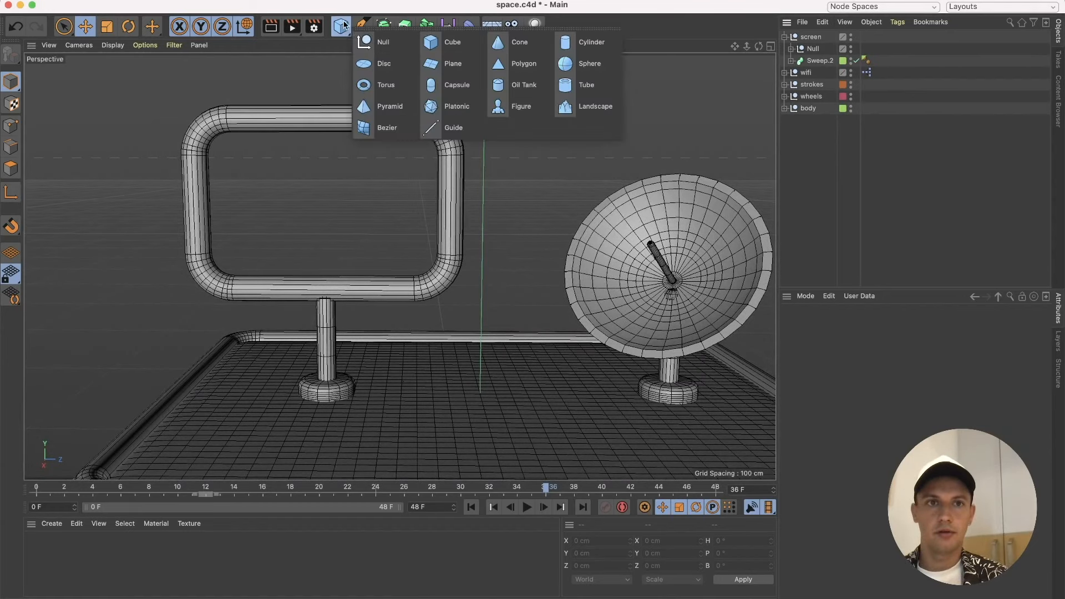
{"action": "left_click", "coordinate": [447, 64]}
{"action": "scroll", "coordinate": [567, 250], "scroll_direction": "down", "scroll_amount": 4}
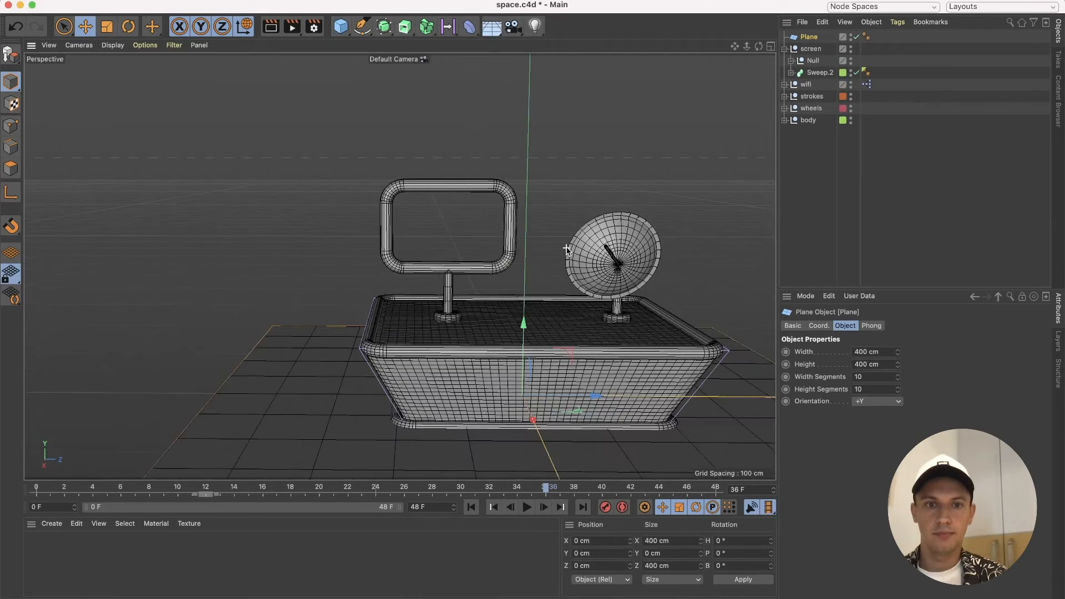
{"action": "scroll", "coordinate": [567, 250], "scroll_direction": "down", "scroll_amount": 1}
{"action": "left_click_drag", "start_coordinate": [527, 333], "coordinate": [528, 170]}
{"action": "left_click", "coordinate": [128, 26]}
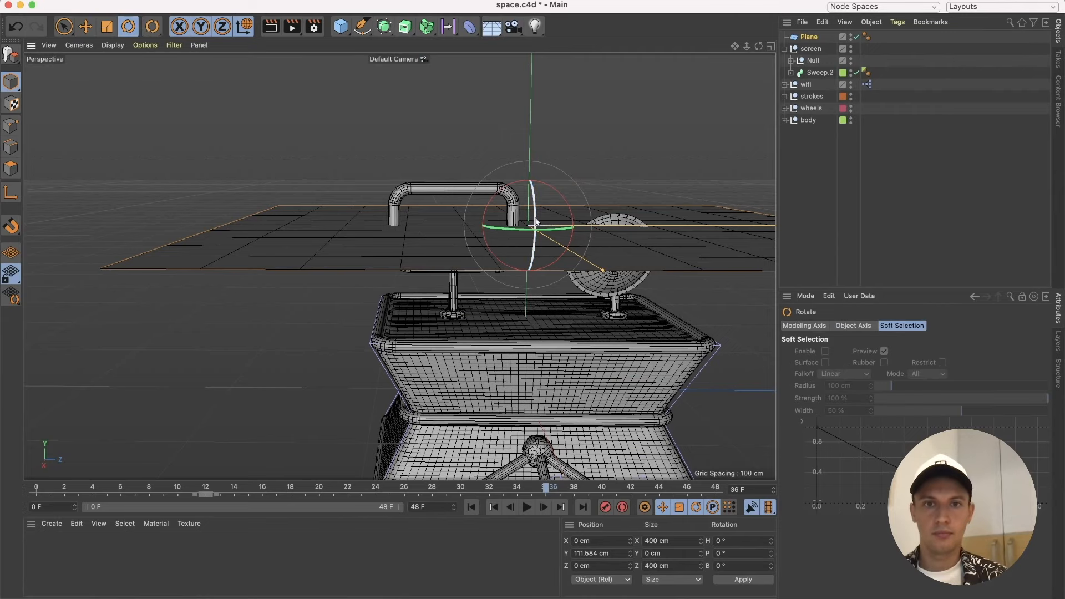
{"action": "left_click_drag", "start_coordinate": [537, 233], "coordinate": [526, 354]}
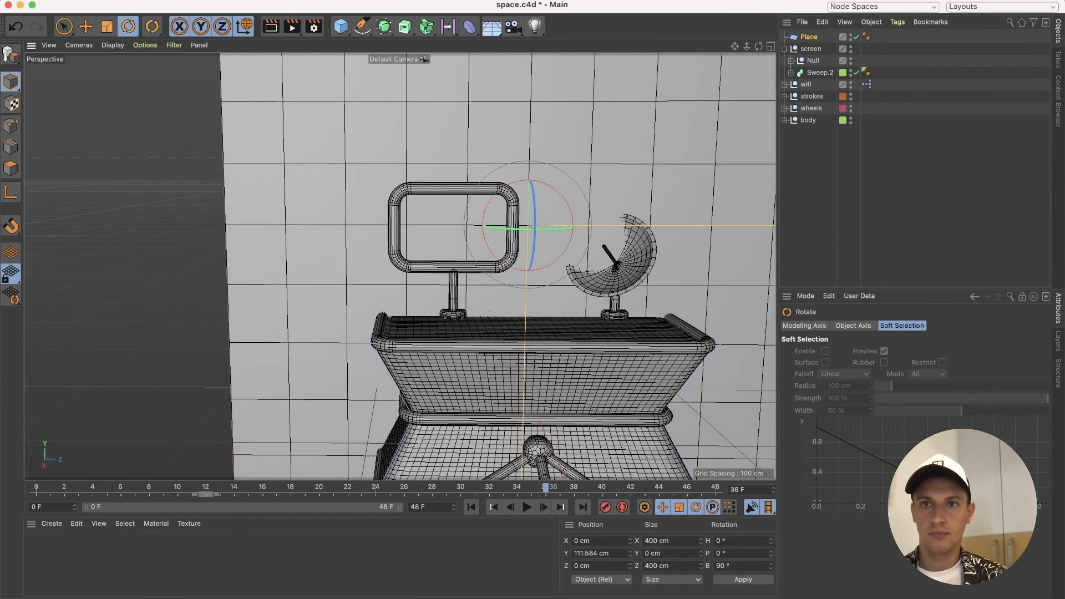
Set the upright plane's width to 70 cm and its height to 50 cm.
{"action": "left_click", "coordinate": [814, 37]}
{"action": "left_click_drag", "start_coordinate": [882, 356], "coordinate": [843, 355]}
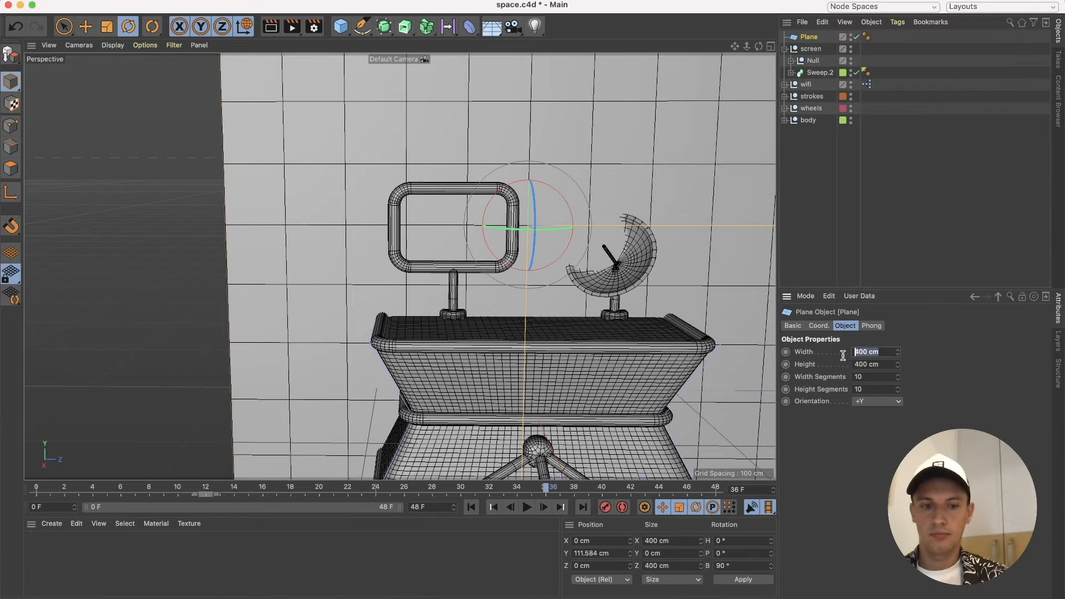
{"action": "type", "text": "70"}
{"action": "key", "text": "Return"}
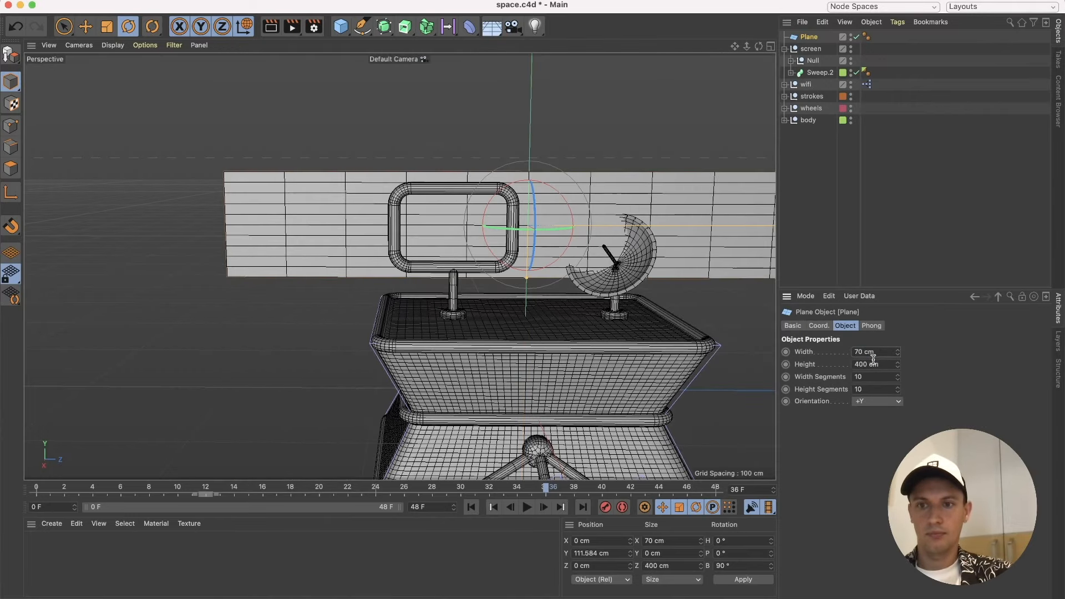
{"action": "double_click", "coordinate": [877, 361]}
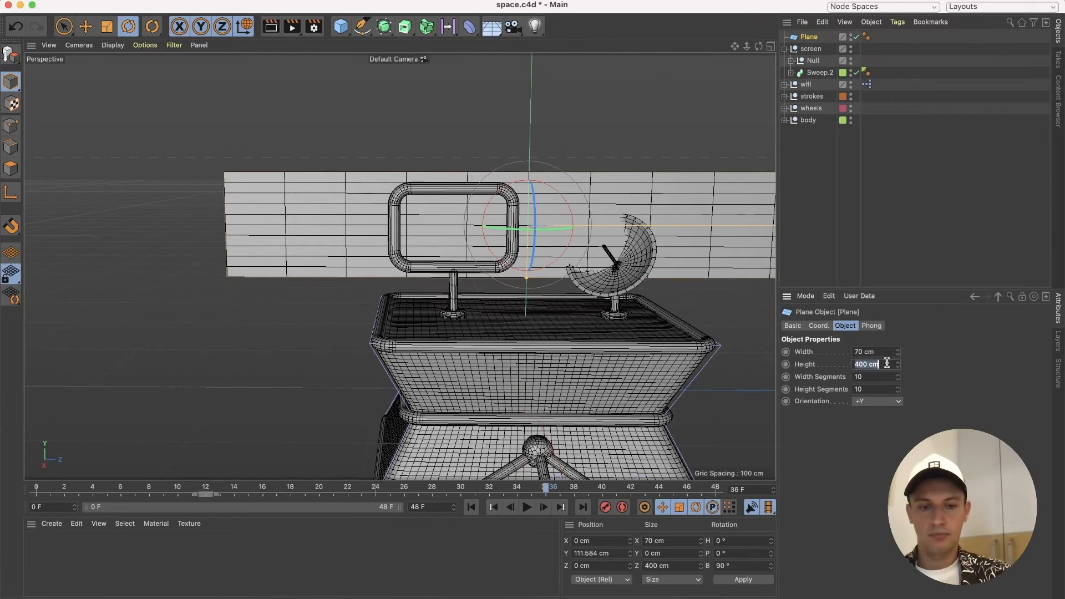
{"action": "type", "text": "50"}
{"action": "key", "text": "Return"}
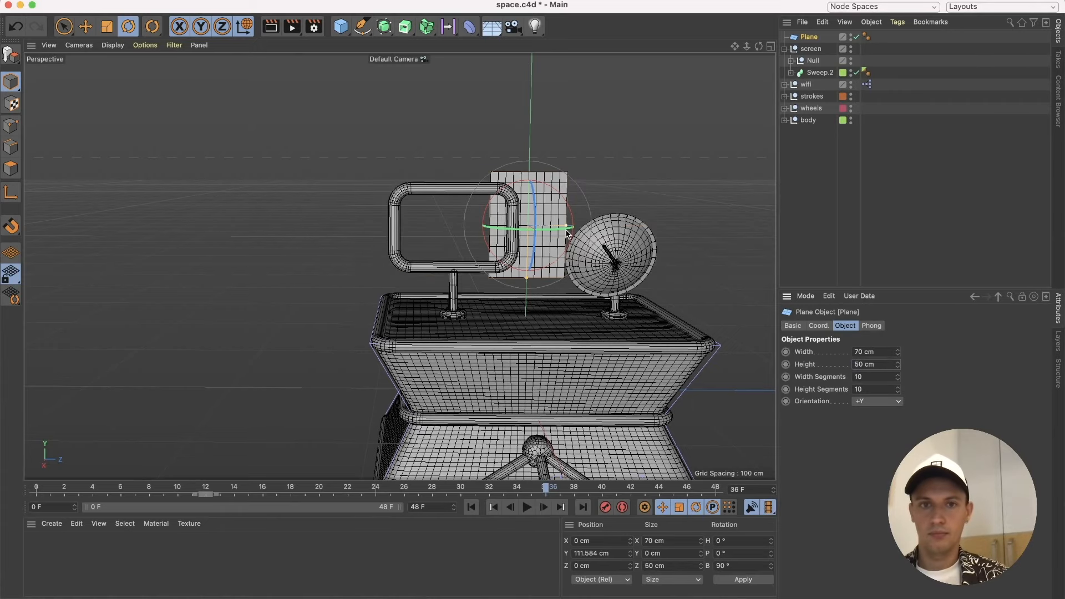
Move the plane to about Z -49 cm and resize it to about 48.2 cm wide by 72.1 cm high to fill the screen frame.
{"action": "scroll", "coordinate": [480, 214], "scroll_direction": "up", "scroll_amount": 3}
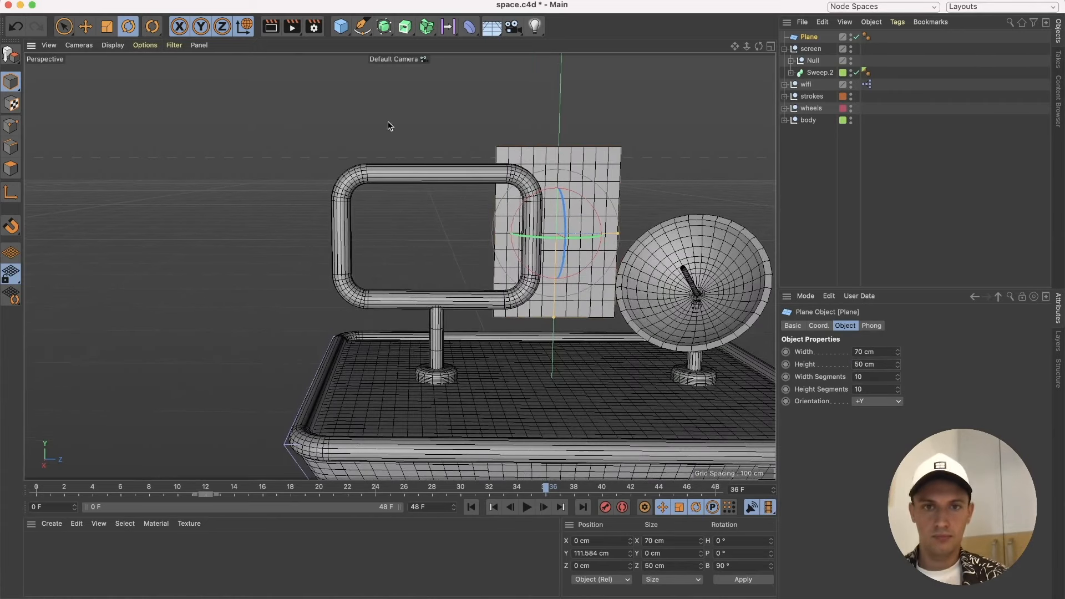
{"action": "left_click", "coordinate": [86, 26]}
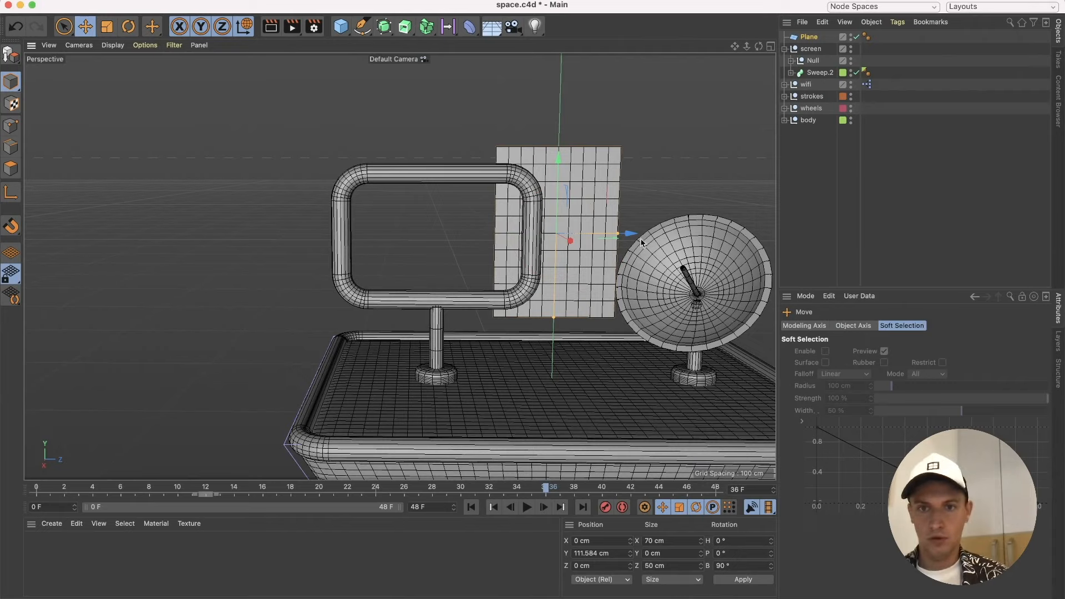
{"action": "left_click_drag", "start_coordinate": [641, 242], "coordinate": [506, 235]}
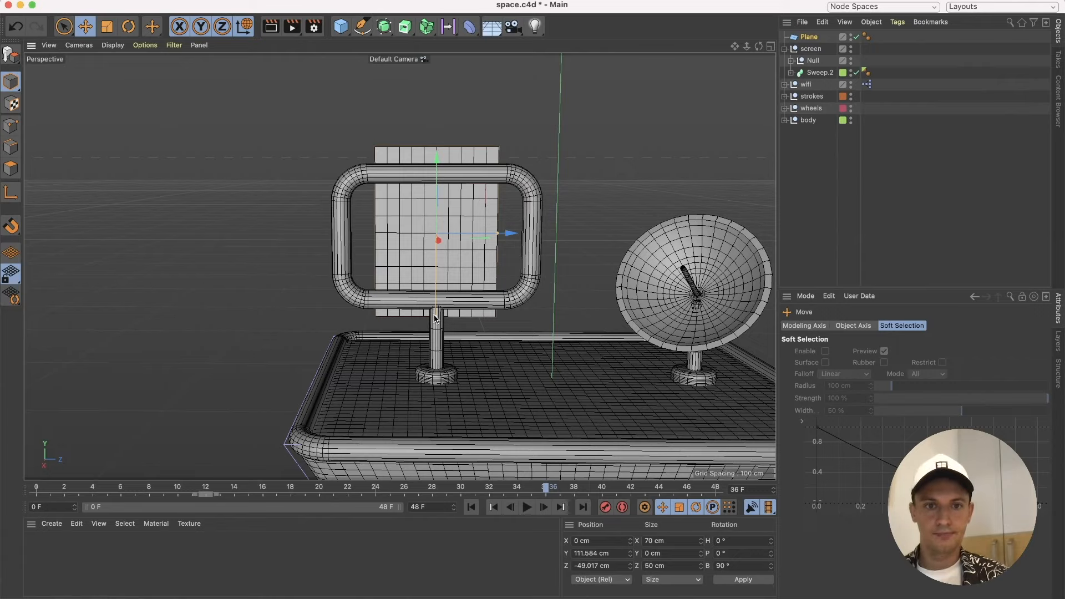
{"action": "left_click_drag", "start_coordinate": [435, 318], "coordinate": [443, 285]}
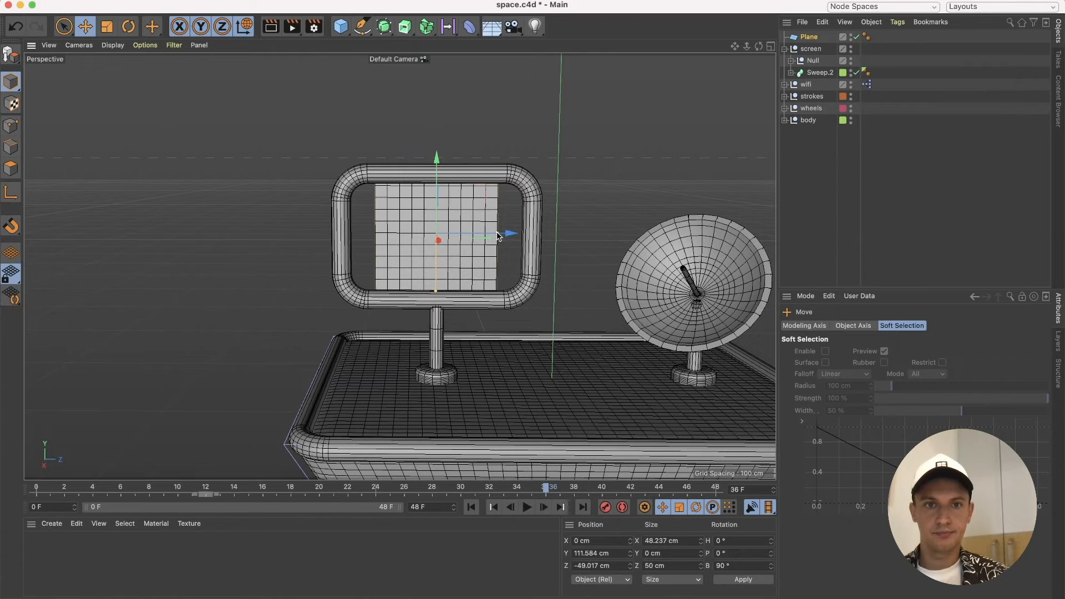
{"action": "left_click_drag", "start_coordinate": [497, 236], "coordinate": [525, 236]}
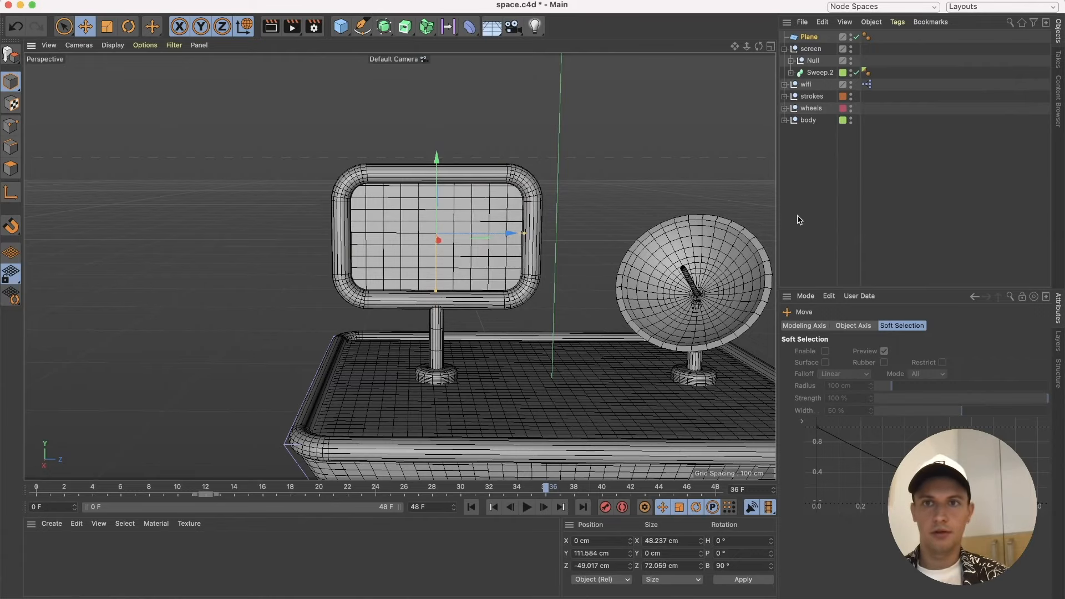
Place the plane inside the screen group, collapse the group and clear the selection.
{"action": "left_click", "coordinate": [793, 195]}
{"action": "left_click_drag", "start_coordinate": [809, 37], "coordinate": [808, 52]}
{"action": "left_click", "coordinate": [786, 37]}
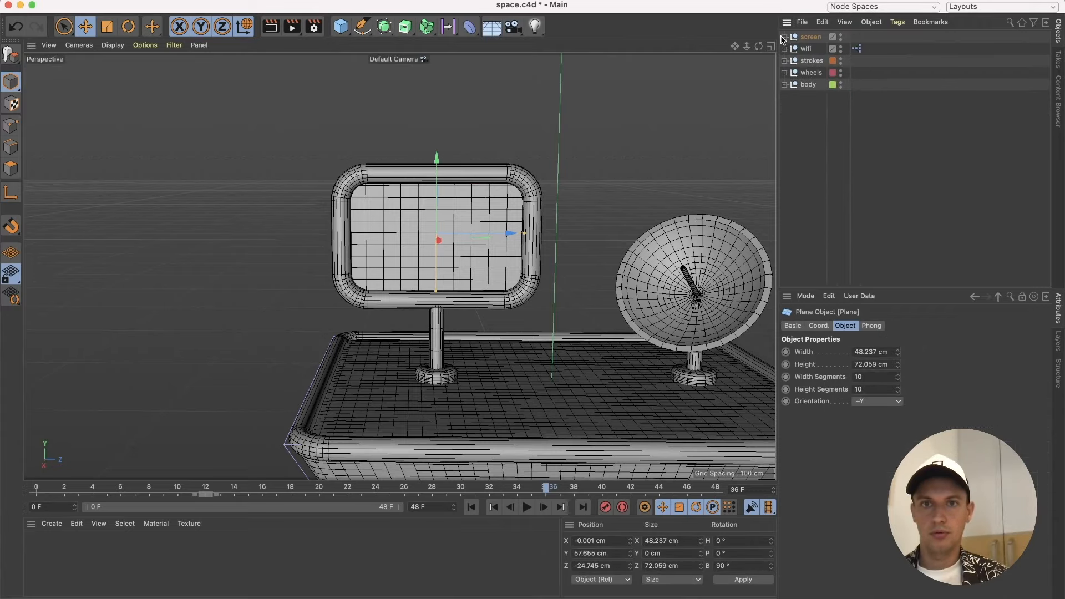
{"action": "left_click", "coordinate": [846, 124]}
Examine the whole rover with its screen, dish and wheels from near and far.
{"action": "scroll", "coordinate": [615, 259], "scroll_direction": "down", "scroll_amount": 5}
{"action": "middle_click_drag", "start_coordinate": [615, 257], "coordinate": [470, 195], "text": "alt"}
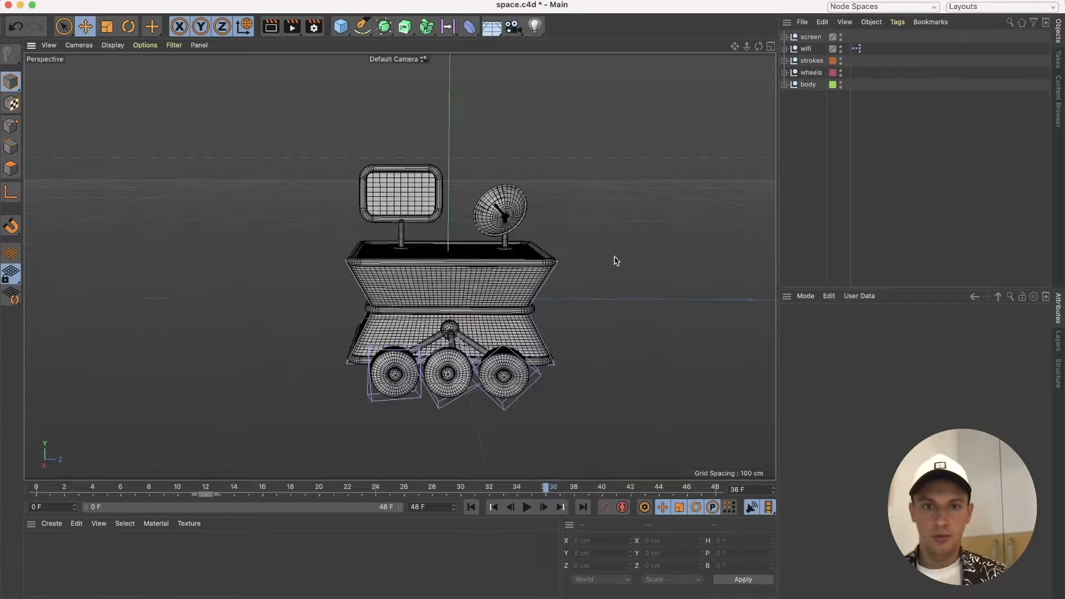
{"action": "scroll", "coordinate": [425, 245], "scroll_direction": "up", "scroll_amount": 5}
{"action": "scroll", "coordinate": [425, 246], "scroll_direction": "down", "scroll_amount": 3}
{"action": "middle_click_drag", "start_coordinate": [425, 247], "coordinate": [394, 212], "text": "alt"}
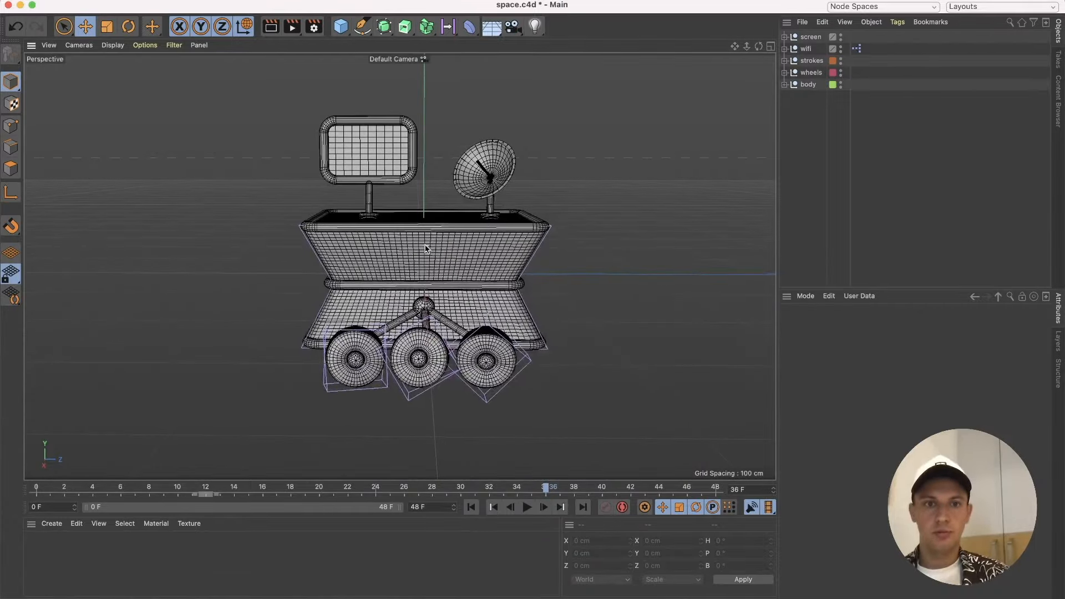
{"action": "scroll", "coordinate": [377, 240], "scroll_direction": "up", "scroll_amount": 3}
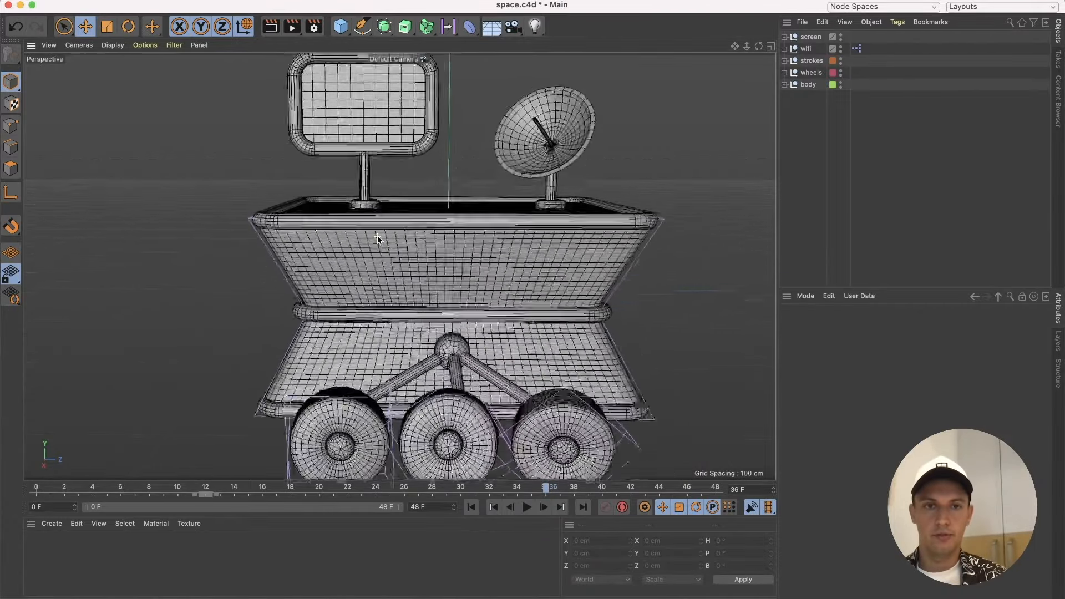
{"action": "scroll", "coordinate": [377, 238], "scroll_direction": "down", "scroll_amount": 5}
{"action": "scroll", "coordinate": [377, 240], "scroll_direction": "up", "scroll_amount": 3}
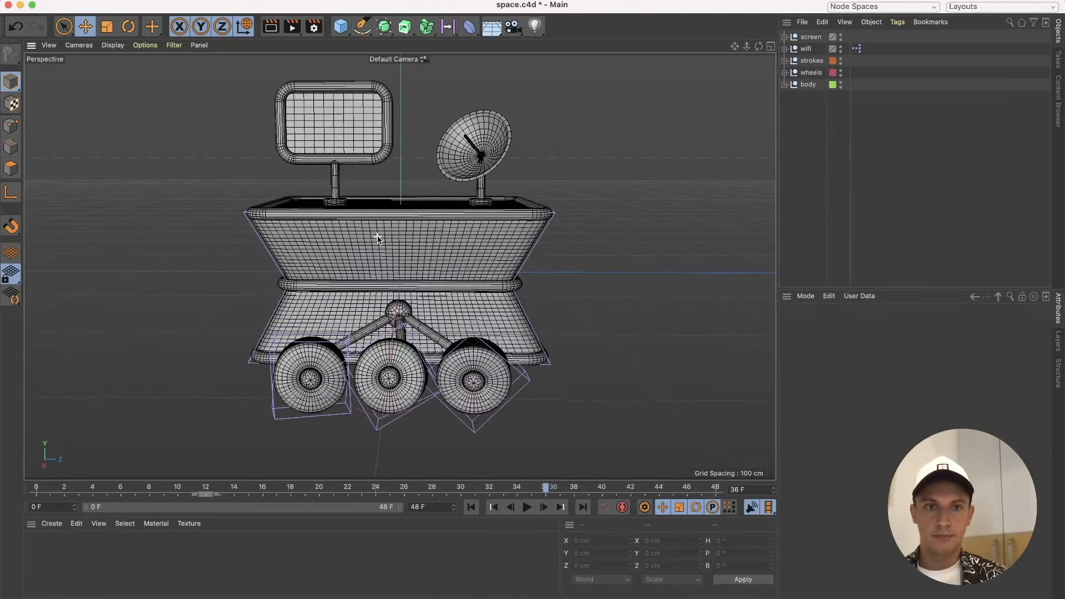
{"action": "scroll", "coordinate": [445, 237], "scroll_direction": "down", "scroll_amount": 1}
{"action": "scroll", "coordinate": [445, 238], "scroll_direction": "down", "scroll_amount": 3}
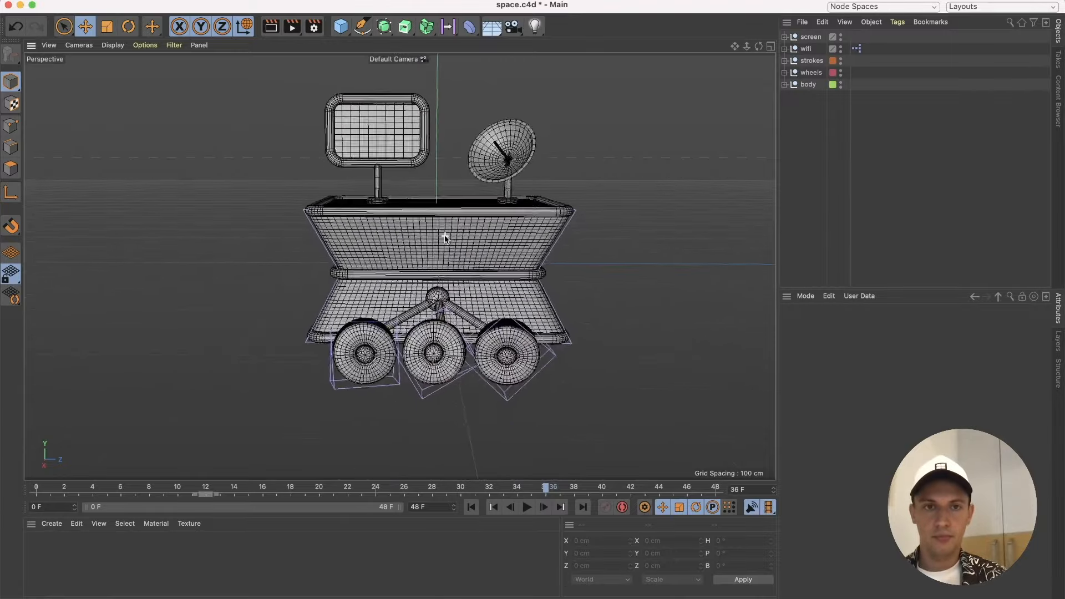
{"action": "scroll", "coordinate": [445, 237], "scroll_direction": "up", "scroll_amount": 3}
{"action": "scroll", "coordinate": [445, 237], "scroll_direction": "down", "scroll_amount": 1}
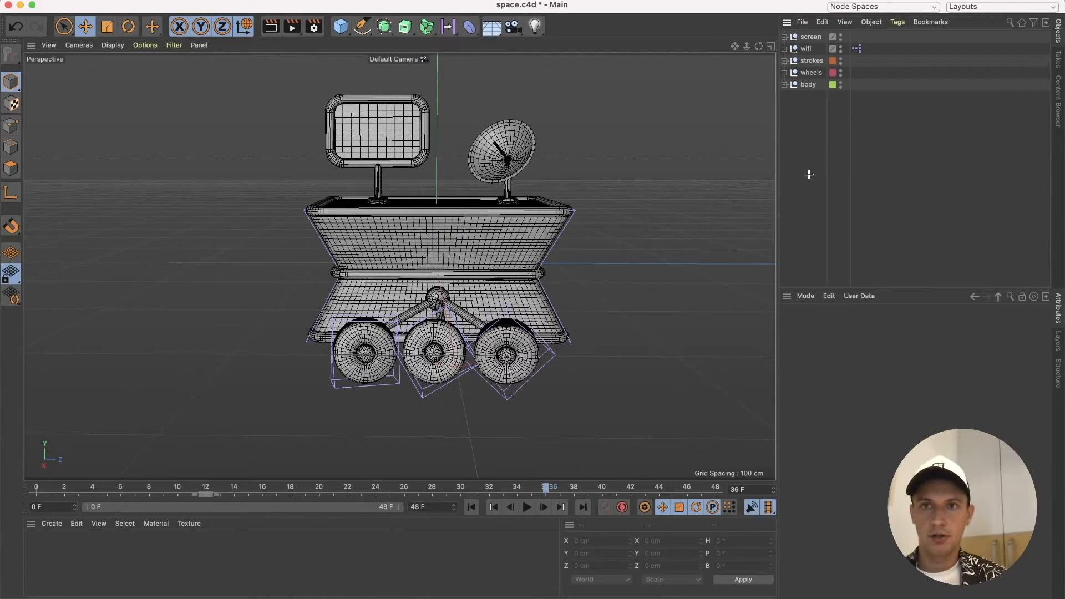
Add a ground plane and group the screen, wifi, strokes, wheels and body nulls under a null named space guy.
{"action": "left_click", "coordinate": [340, 26]}
{"action": "left_click", "coordinate": [466, 65]}
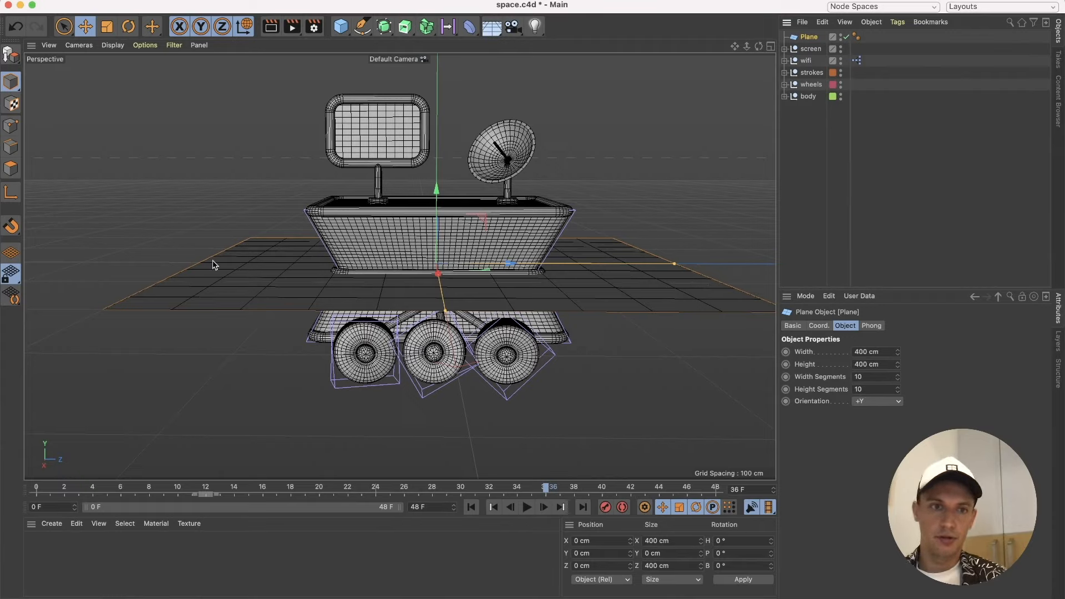
{"action": "left_click", "coordinate": [807, 97], "text": "shift"}
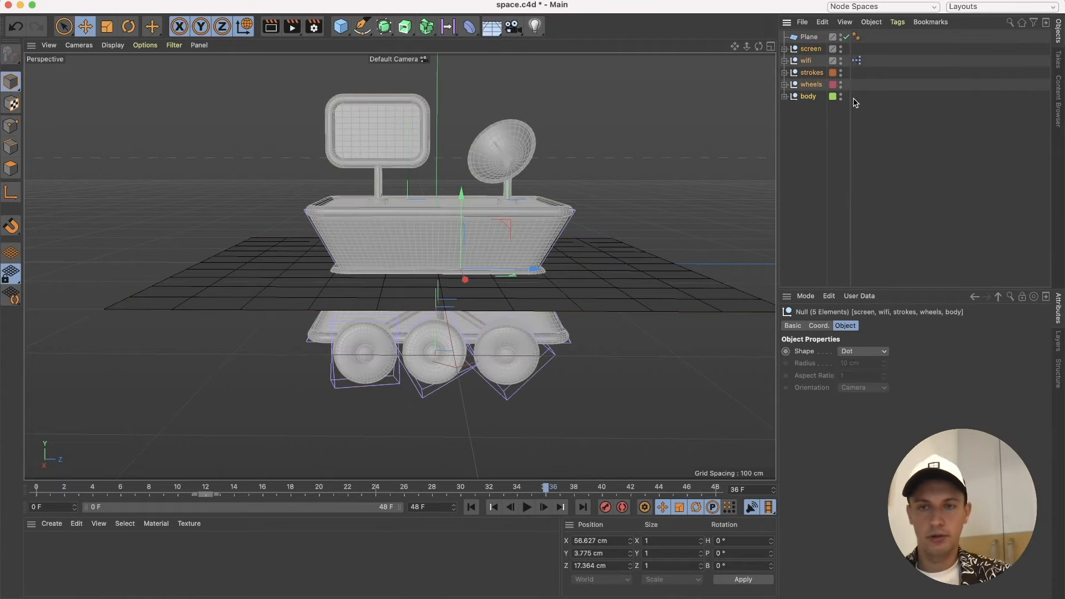
{"action": "key", "text": "alt+g"}
{"action": "double_click", "coordinate": [805, 49]}
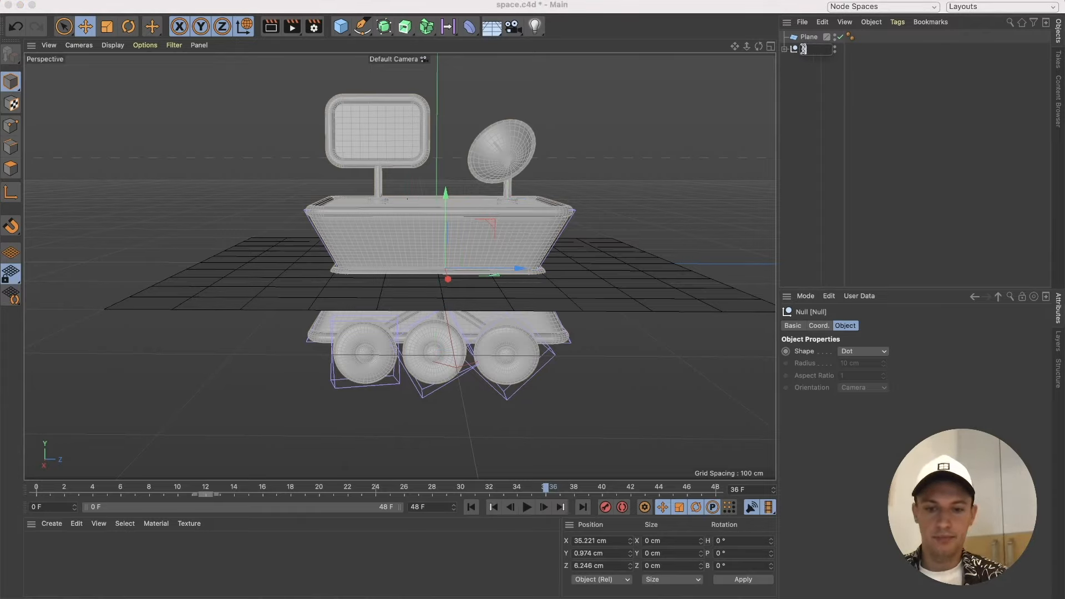
{"action": "left_click", "coordinate": [819, 112]}
Raise the space guy group to about Y 70.5 cm so the wheels stand on the ground plane.
{"action": "left_click", "coordinate": [813, 50]}
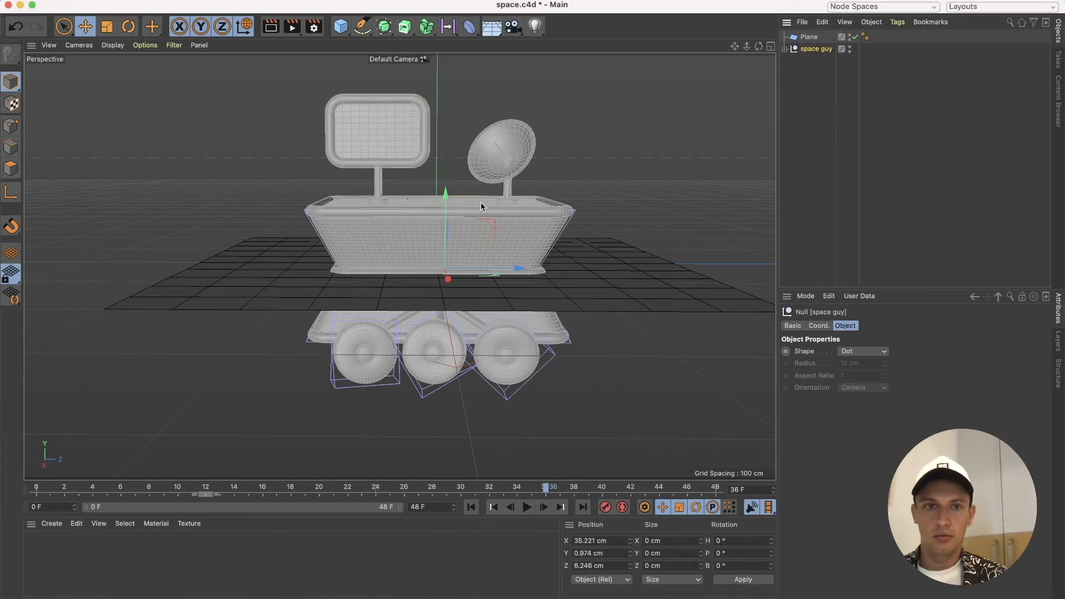
{"action": "left_click_drag", "start_coordinate": [446, 211], "coordinate": [435, 125]}
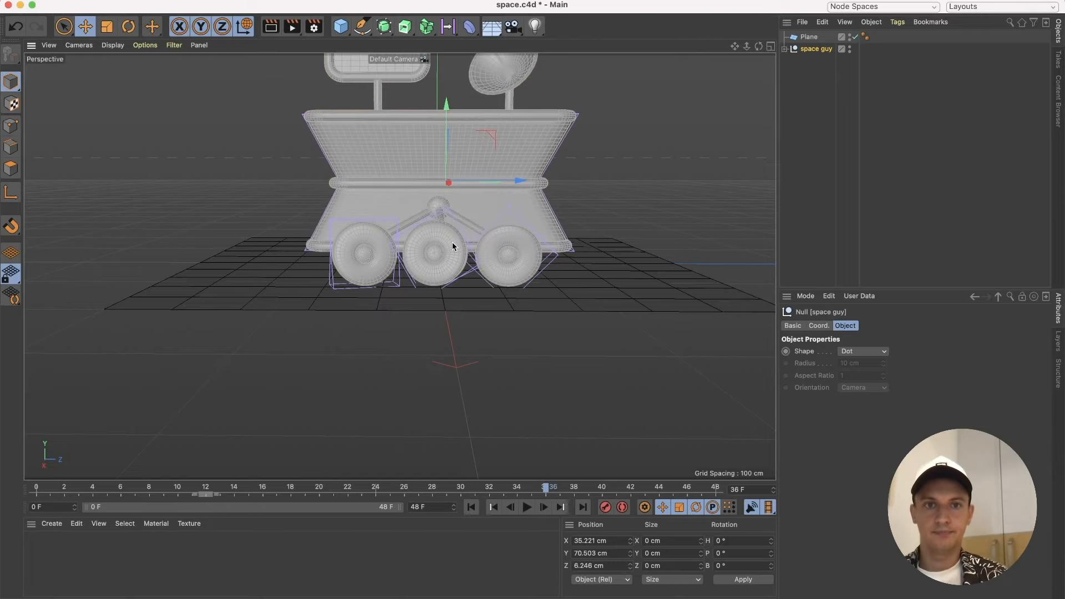
{"action": "middle_click_drag", "start_coordinate": [451, 242], "coordinate": [467, 332], "text": "alt"}
{"action": "left_click_drag", "start_coordinate": [471, 324], "coordinate": [470, 348], "text": "alt"}
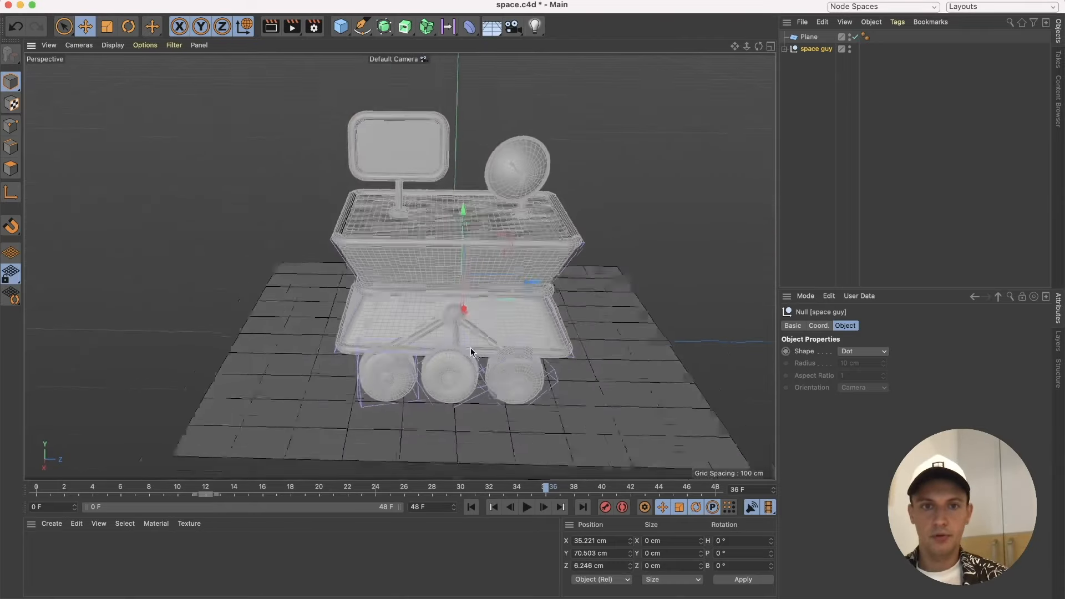
{"action": "scroll", "coordinate": [471, 350], "scroll_direction": "down", "scroll_amount": 5}
{"action": "middle_click_drag", "start_coordinate": [471, 350], "coordinate": [436, 293], "text": "alt"}
{"action": "scroll", "coordinate": [472, 352], "scroll_direction": "up", "scroll_amount": 4}
{"action": "left_click_drag", "start_coordinate": [472, 351], "coordinate": [482, 328], "text": "alt"}
{"action": "scroll", "coordinate": [453, 267], "scroll_direction": "up", "scroll_amount": 4}
{"action": "middle_click_drag", "start_coordinate": [453, 267], "coordinate": [524, 386], "text": "alt"}
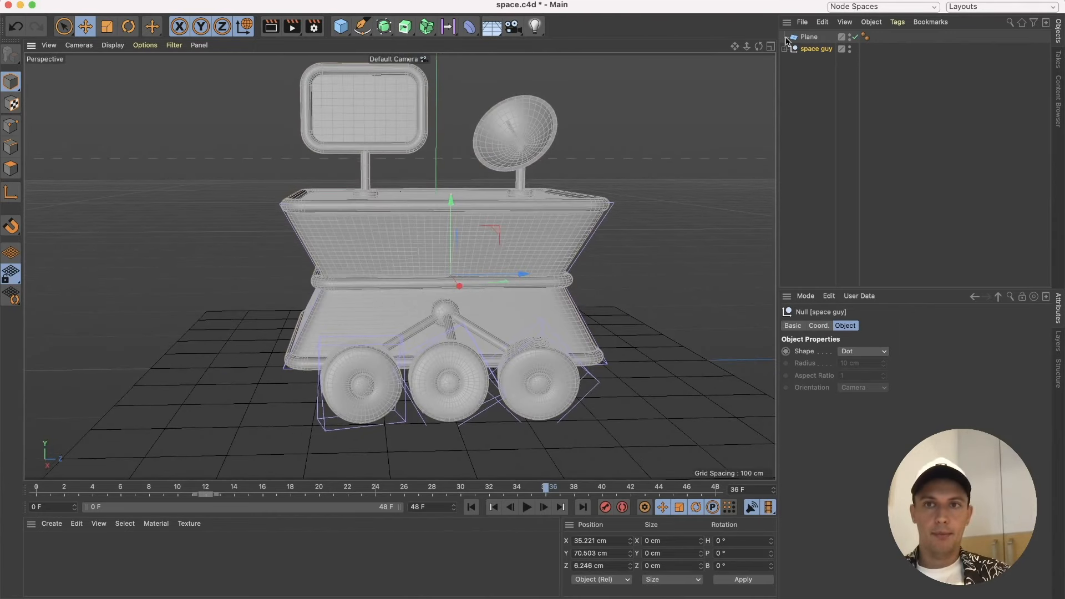
Disable the ground plane, then preview the rover animation and return to frame 0.
{"action": "left_click", "coordinate": [852, 37]}
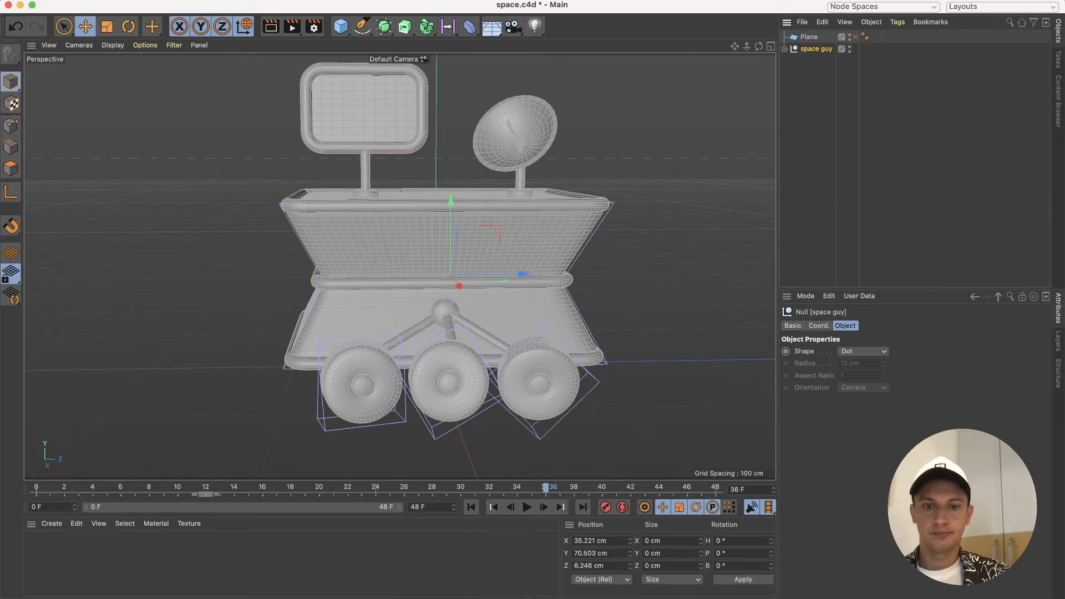
{"action": "left_click", "coordinate": [511, 559]}
{"action": "left_click", "coordinate": [527, 506]}
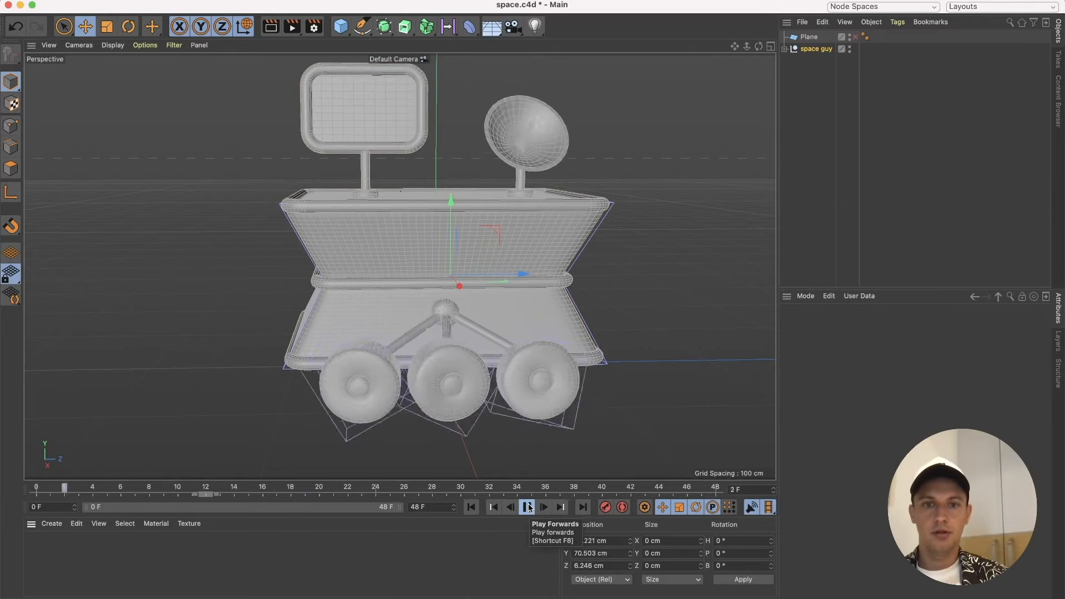
{"action": "left_click", "coordinate": [528, 505]}
{"action": "left_click_drag", "start_coordinate": [482, 487], "coordinate": [0, 494]}
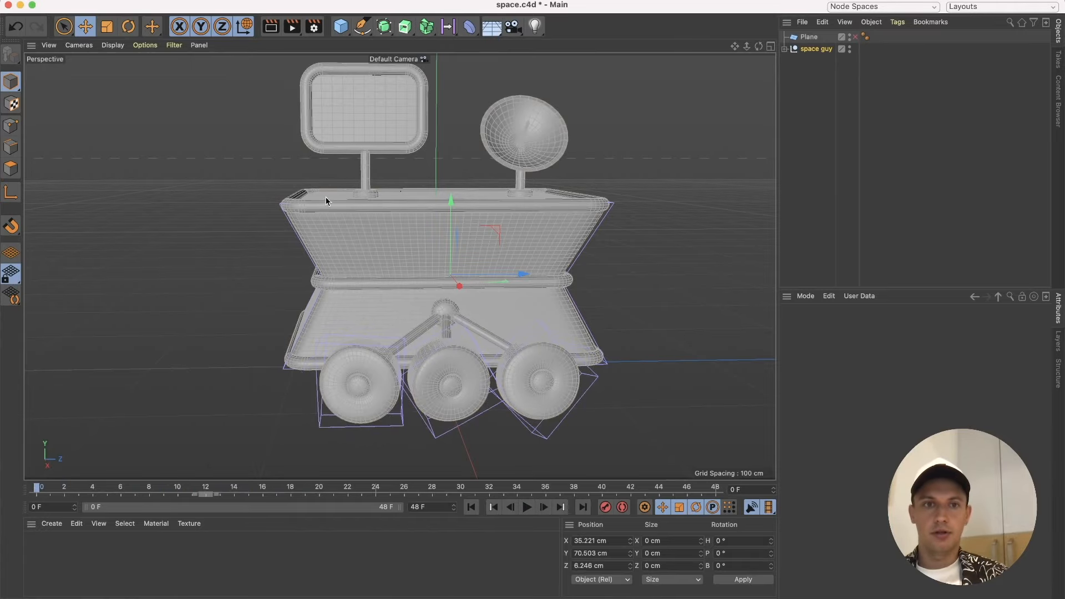
Reorder the space guy hierarchy so the body null sits directly above the wheels null.
{"action": "middle_click_drag", "start_coordinate": [513, 265], "coordinate": [479, 247], "text": "alt"}
{"action": "left_click", "coordinate": [784, 50]}
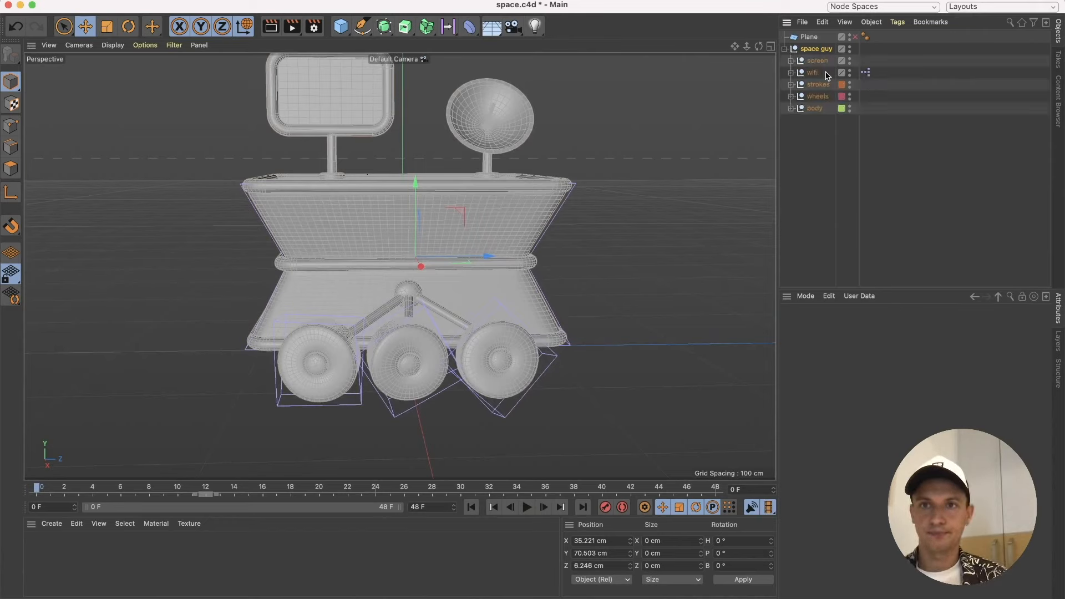
{"action": "left_click", "coordinate": [817, 61]}
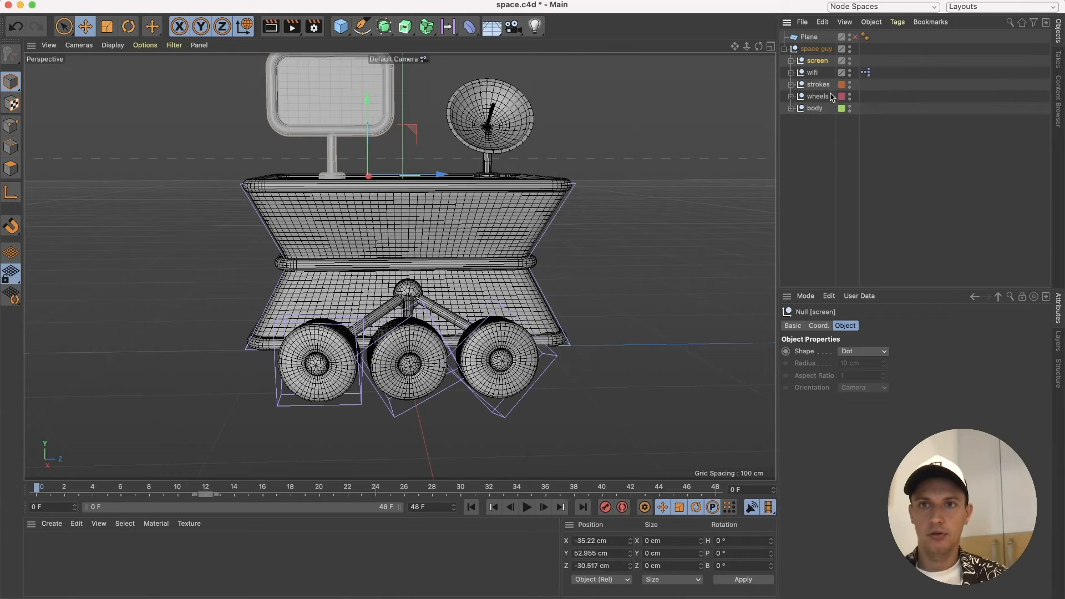
{"action": "left_click", "coordinate": [815, 109]}
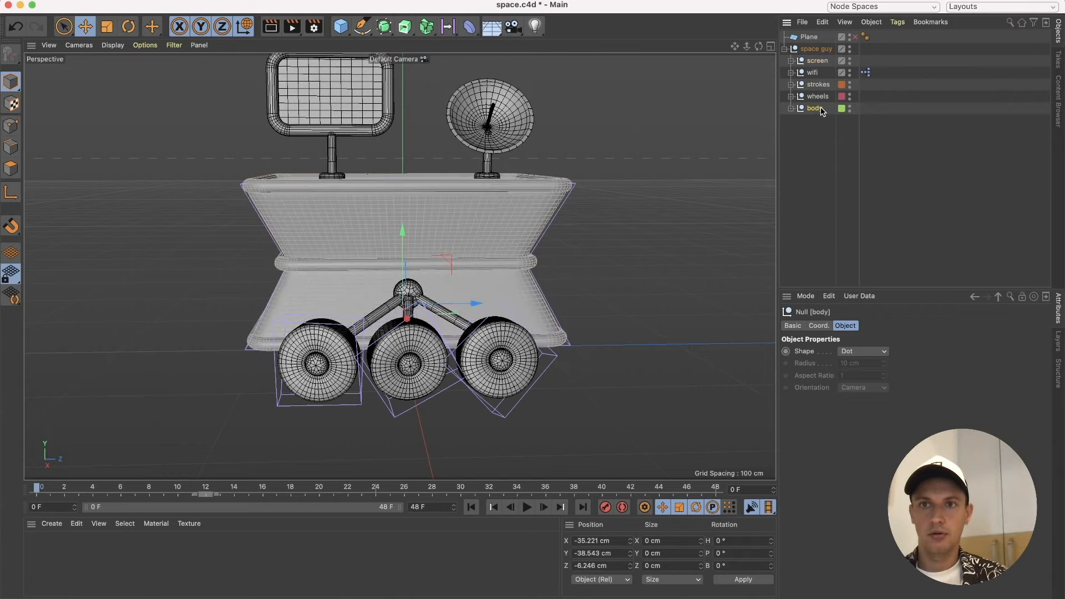
{"action": "left_click_drag", "start_coordinate": [820, 110], "coordinate": [818, 91]}
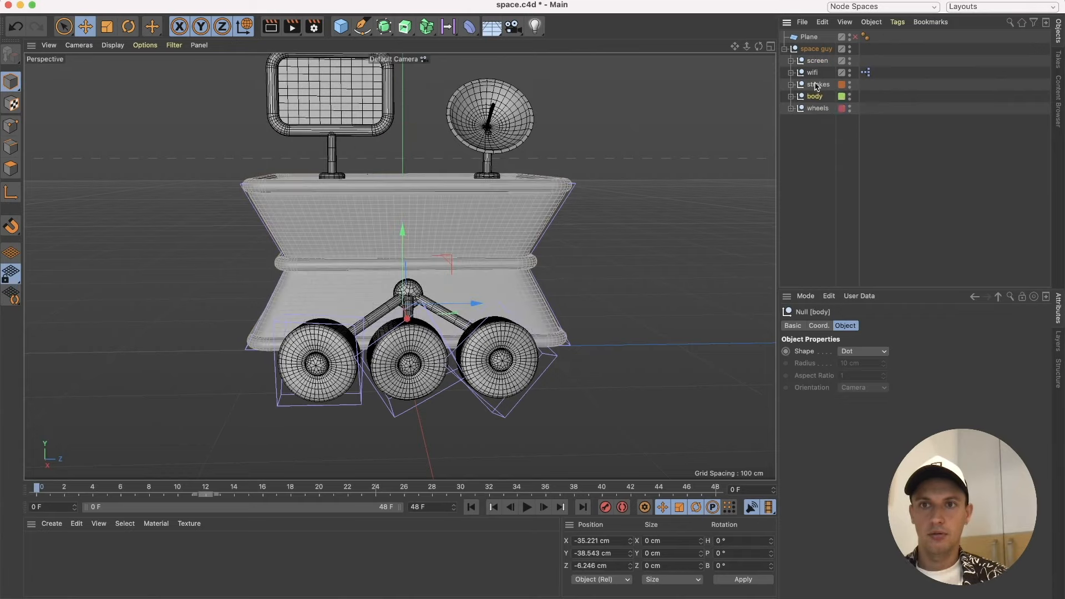
Group the screen, wifi, strokes and body nulls under a new null named all body.
{"action": "left_click", "coordinate": [811, 62], "text": "shift"}
{"action": "key", "text": "alt+g"}
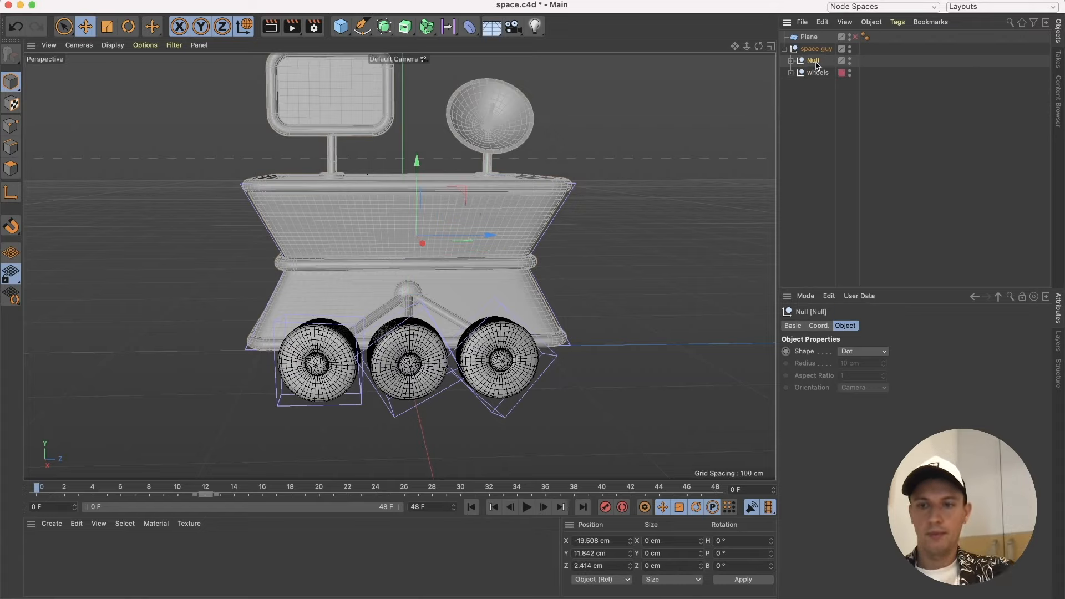
{"action": "double_click", "coordinate": [814, 61]}
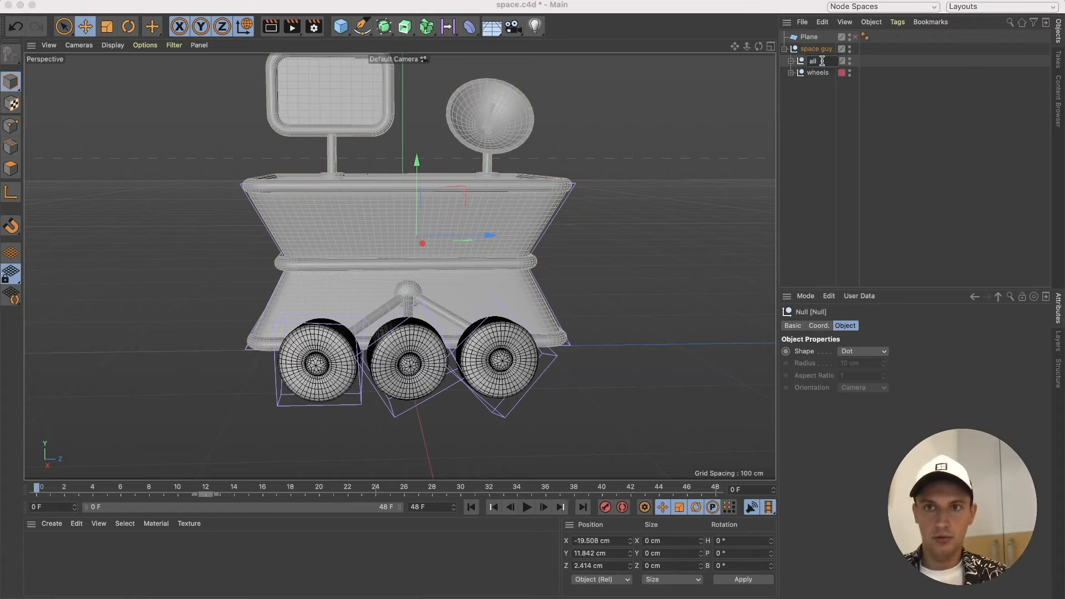
{"action": "type", "text": "all body"}
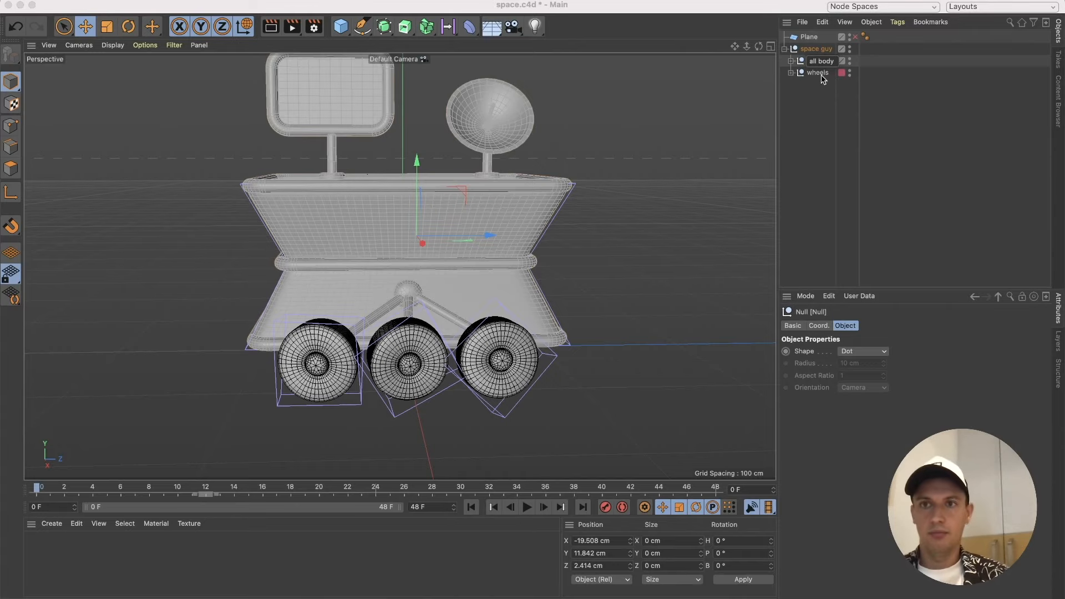
{"action": "key", "text": "Return"}
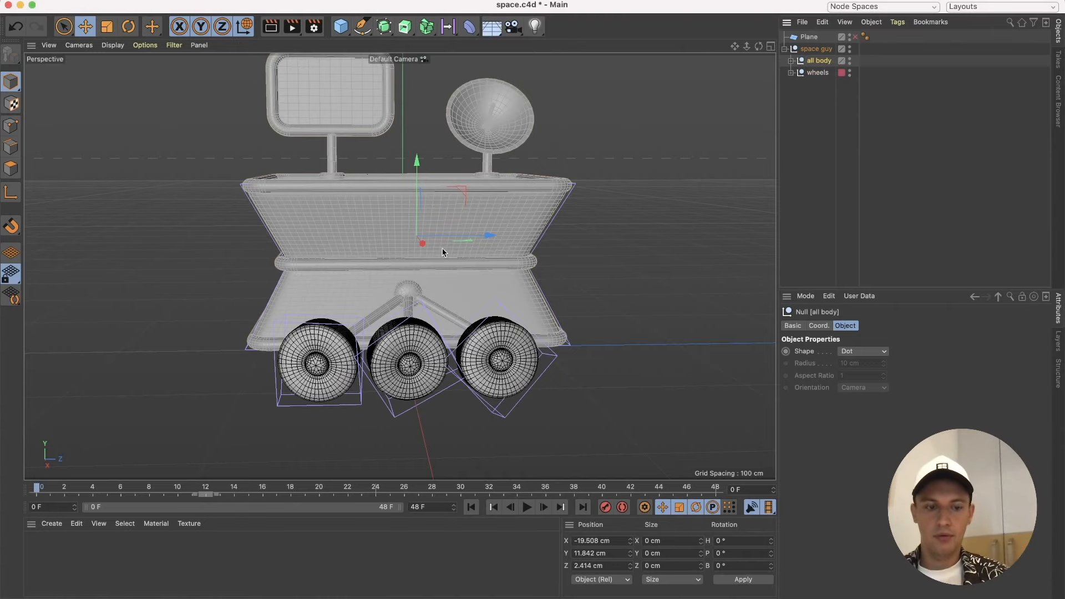
Move only the all body null's axis to about Y -19.7 cm and Z -5.3 cm, at the strut hub above the middle wheel.
{"action": "mouse_move", "coordinate": [442, 253]}
{"action": "left_mouse_down", "text": "alt"}
{"action": "mouse_move", "coordinate": [368, 314]}
{"action": "mouse_move", "coordinate": [222, 259]}
{"action": "mouse_move", "coordinate": [479, 270]}
{"action": "mouse_move", "coordinate": [449, 253]}
{"action": "left_mouse_up", "text": "alt"}
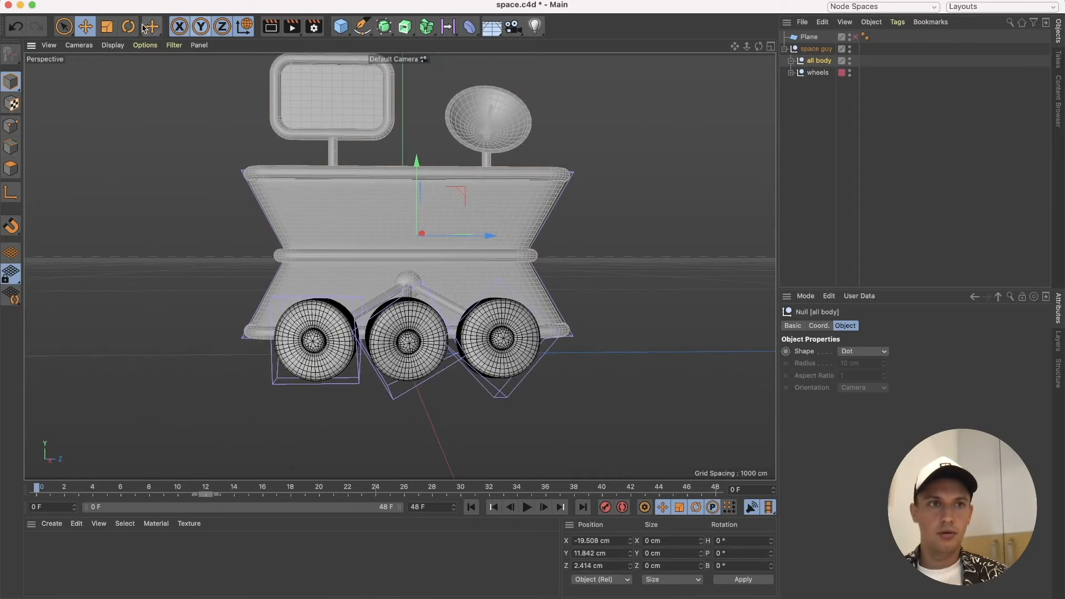
{"action": "left_click", "coordinate": [11, 192]}
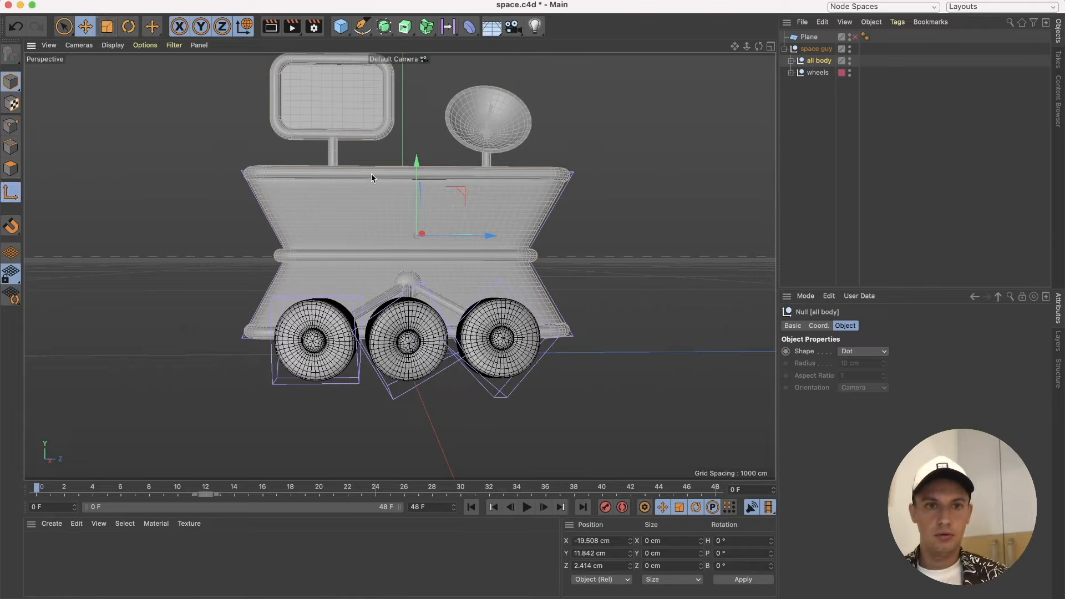
{"action": "left_click_drag", "start_coordinate": [416, 164], "coordinate": [415, 212]}
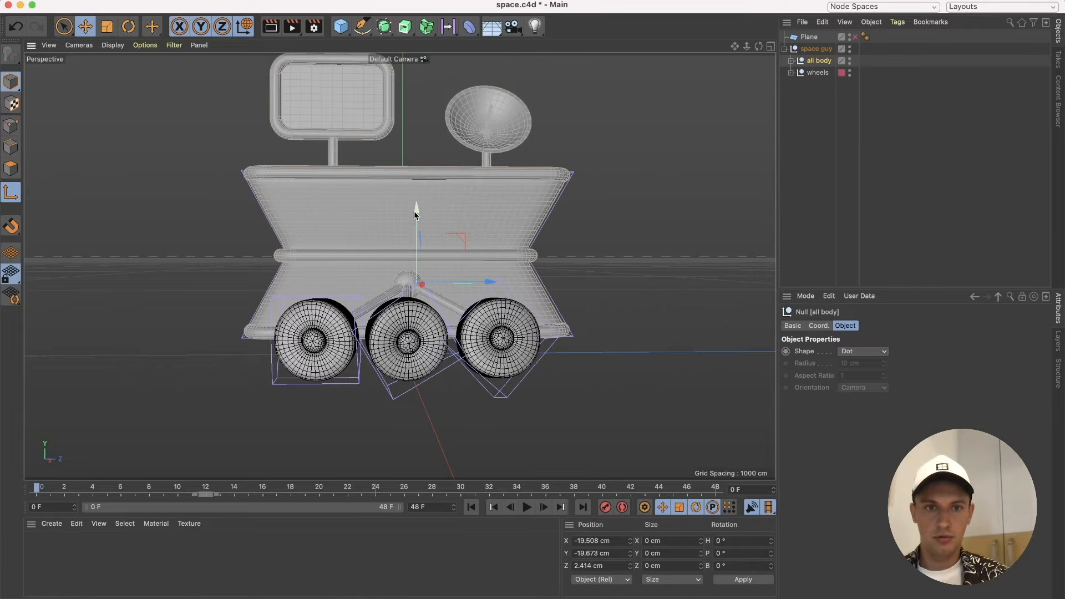
{"action": "left_click_drag", "start_coordinate": [497, 281], "coordinate": [479, 285]}
{"action": "left_click", "coordinate": [11, 192]}
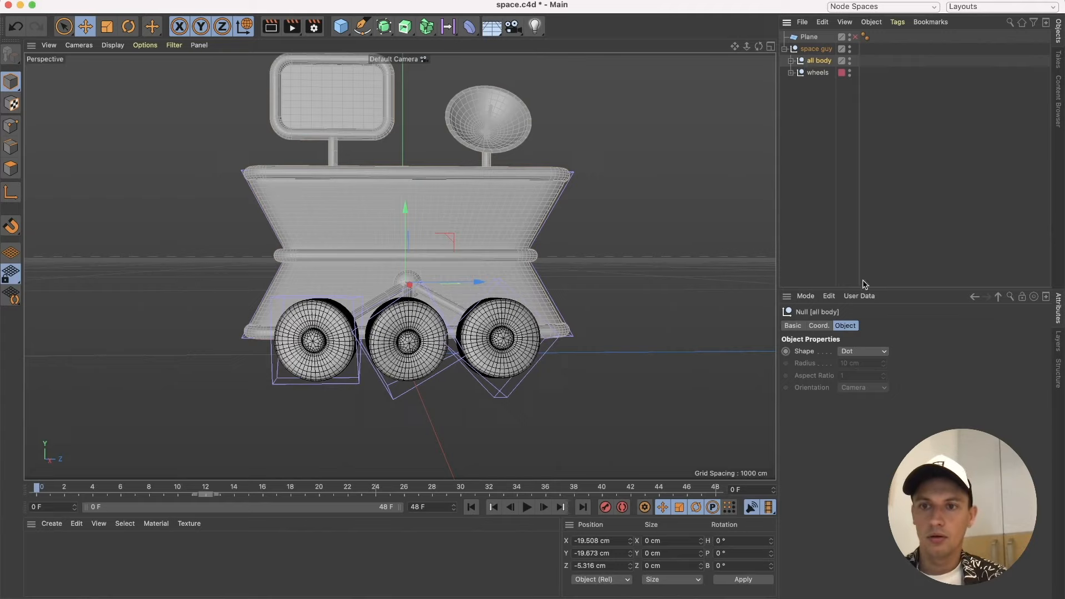
Try small pitch and heading rotations on the all body null and undo them.
{"action": "left_click", "coordinate": [819, 326]}
{"action": "left_click_drag", "start_coordinate": [1029, 370], "coordinate": [1029, 362]}
{"action": "key", "text": "super+z"}
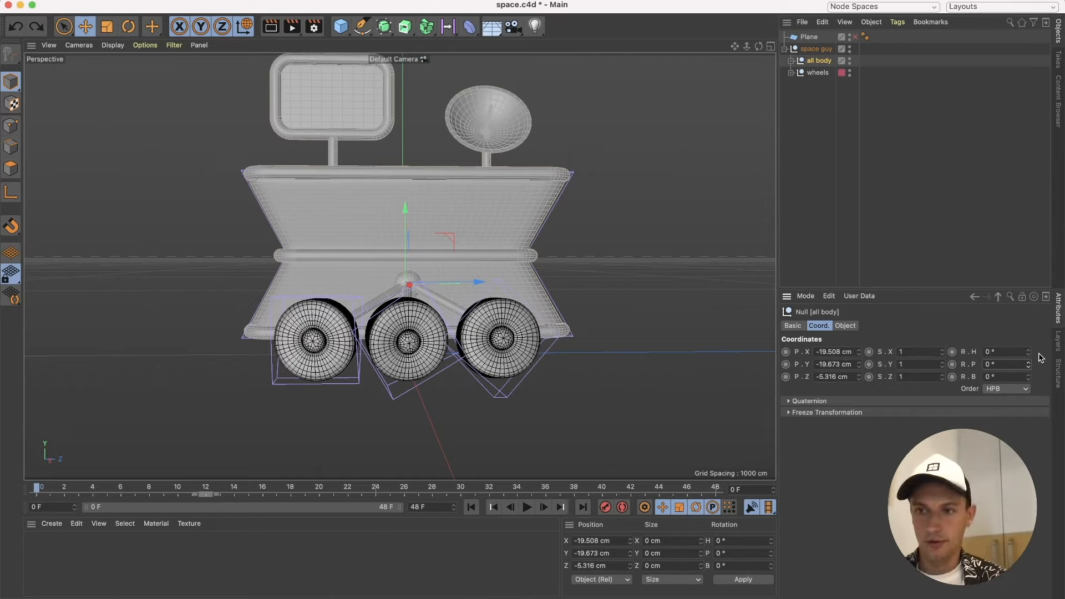
{"action": "left_click_drag", "start_coordinate": [1029, 352], "coordinate": [1029, 355]}
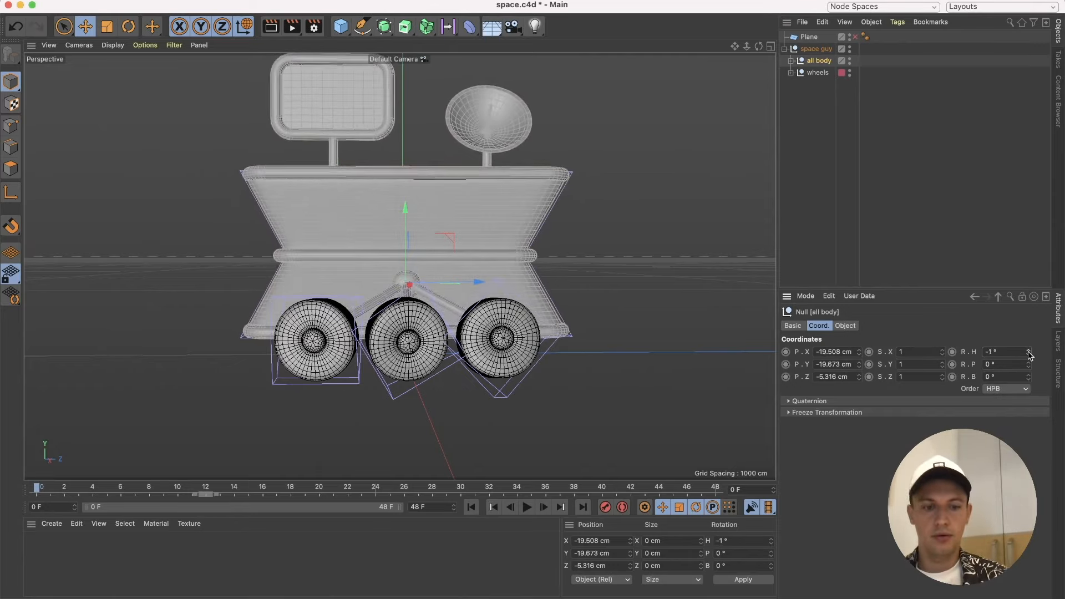
{"action": "key", "text": "super+z"}
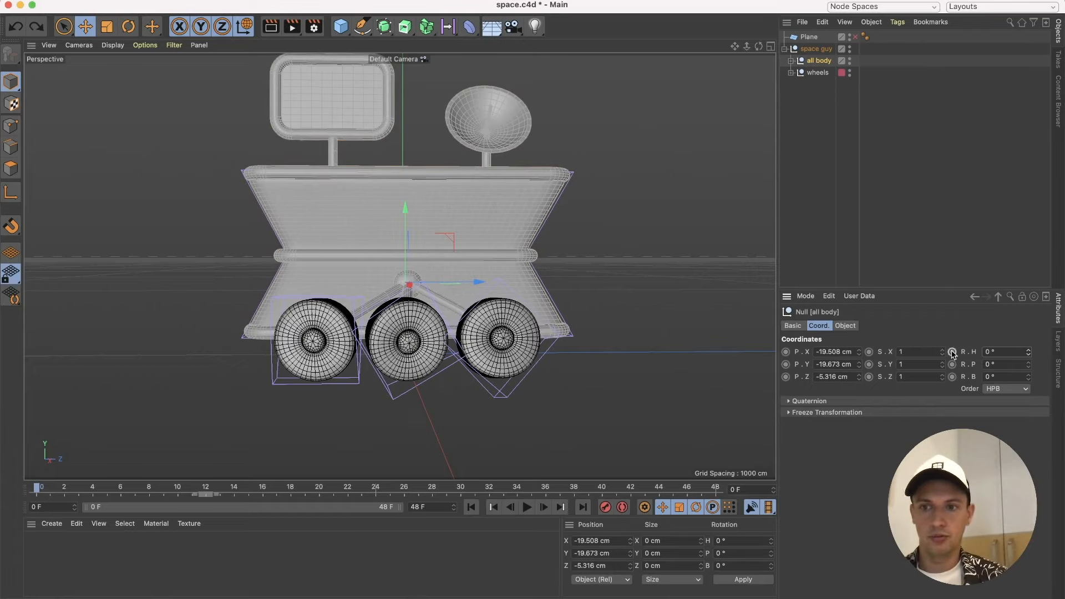
Set the all body null's heading rotation to -5°, change it to -10°, and keyframe it at frame 0.
{"action": "left_click_drag", "start_coordinate": [997, 352], "coordinate": [970, 351]}
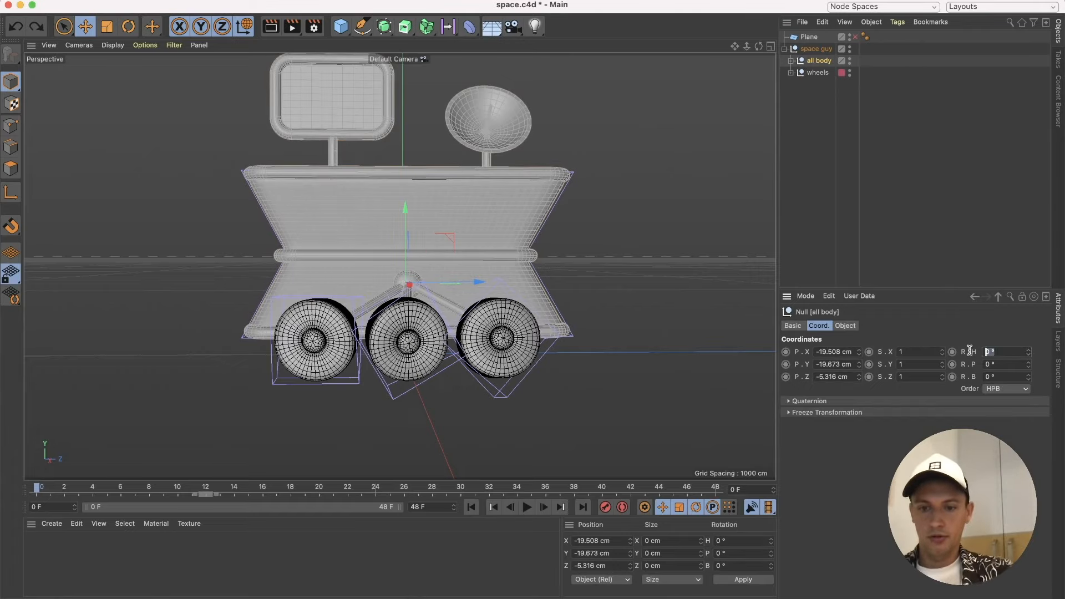
{"action": "type", "text": "-5"}
{"action": "key", "text": "Return"}
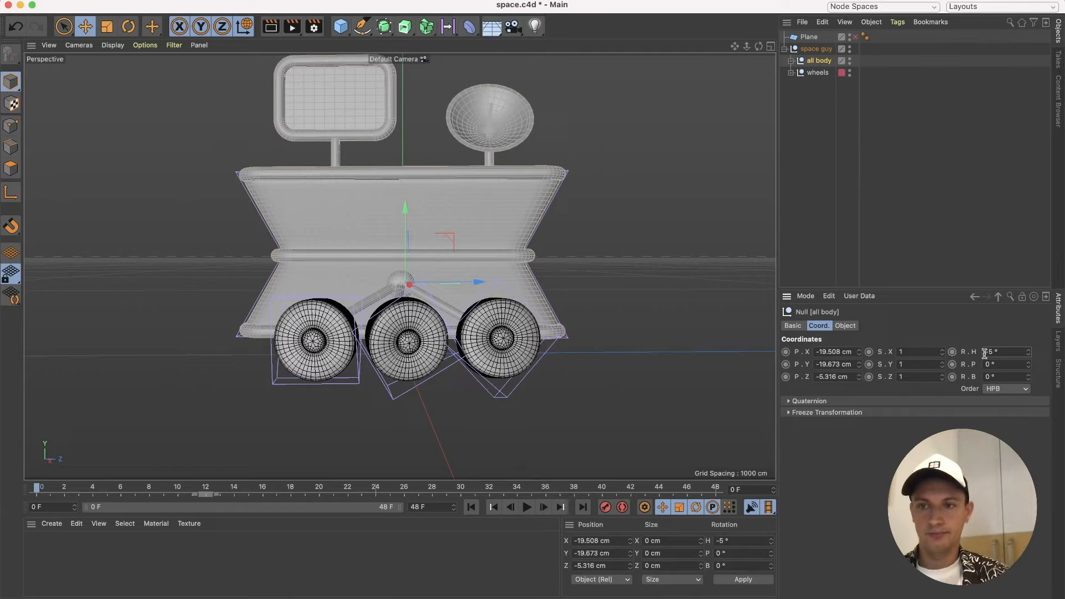
{"action": "left_click_drag", "start_coordinate": [998, 352], "coordinate": [943, 349]}
{"action": "type", "text": "-"}
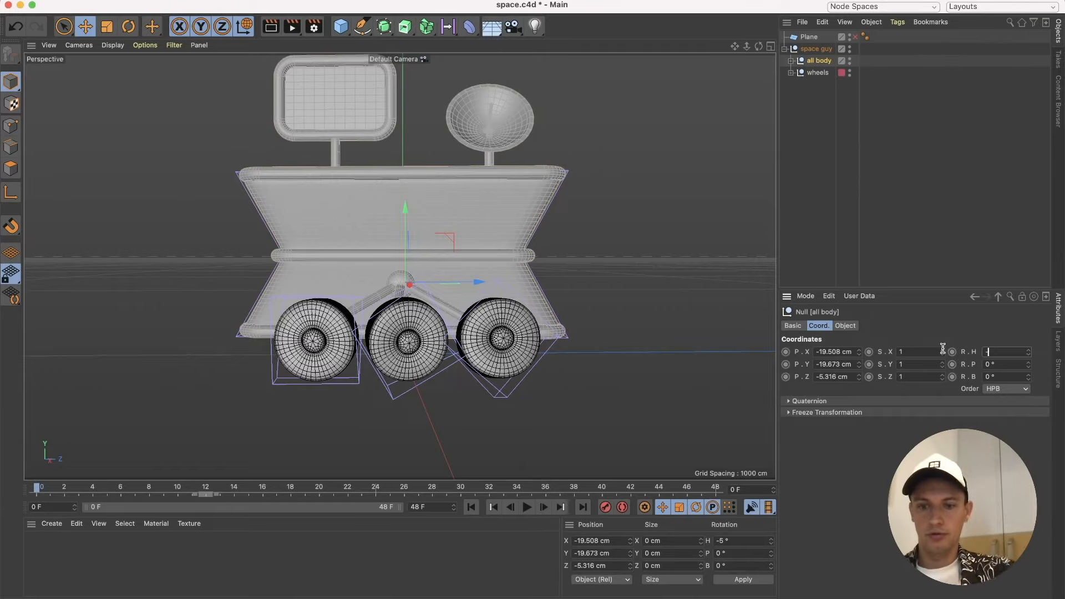
{"action": "type", "text": "10"}
{"action": "key", "text": "Return"}
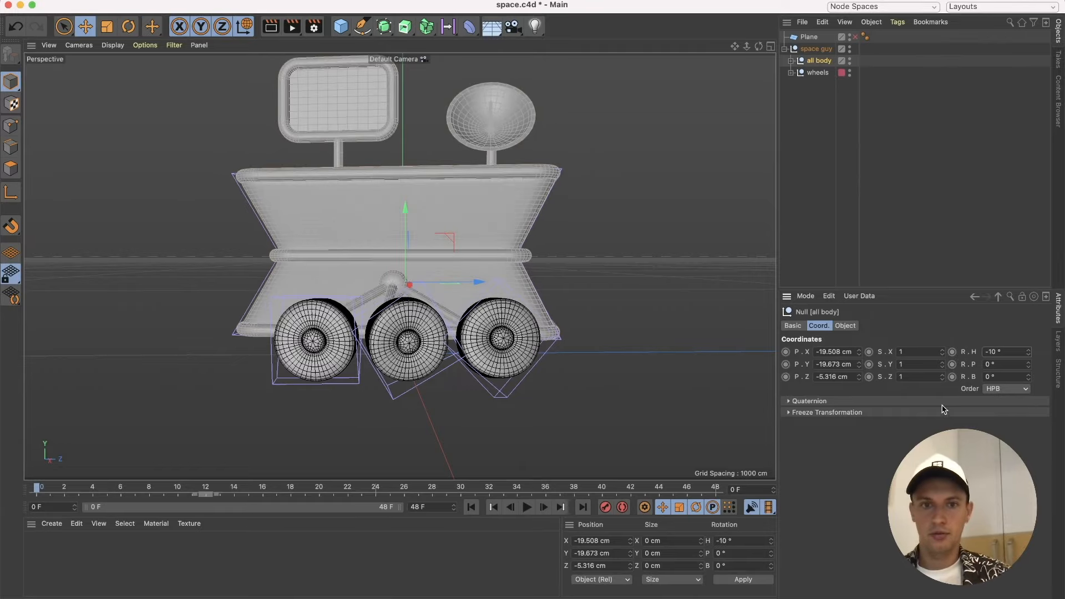
{"action": "left_click", "coordinate": [952, 351]}
Set the all body null's heading rotation to 10° at frame 12 and keyframe it.
{"action": "left_click", "coordinate": [205, 488]}
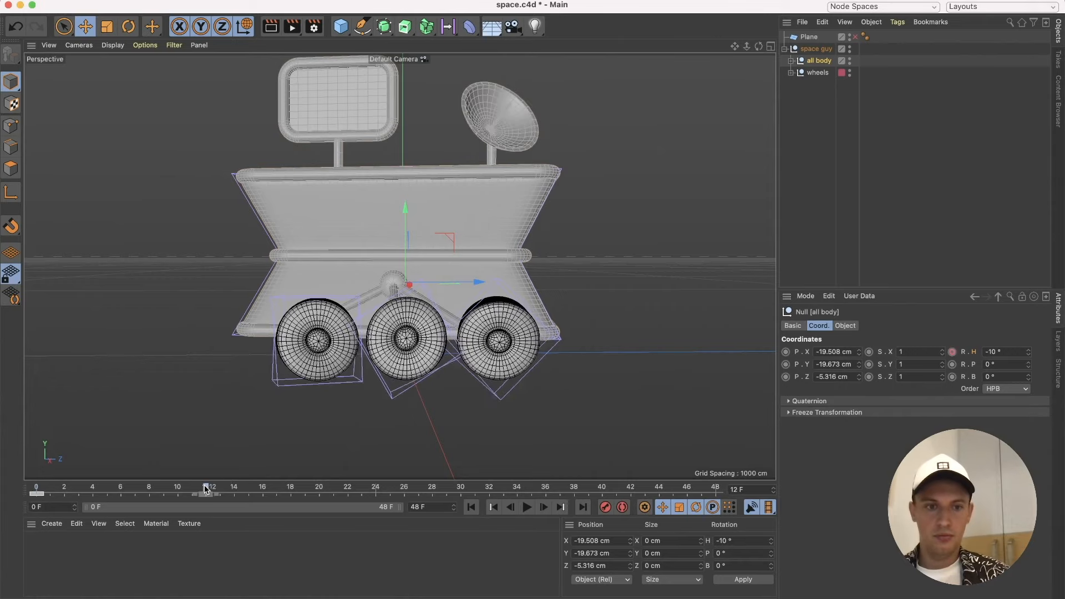
{"action": "left_click_drag", "start_coordinate": [204, 488], "coordinate": [376, 490]}
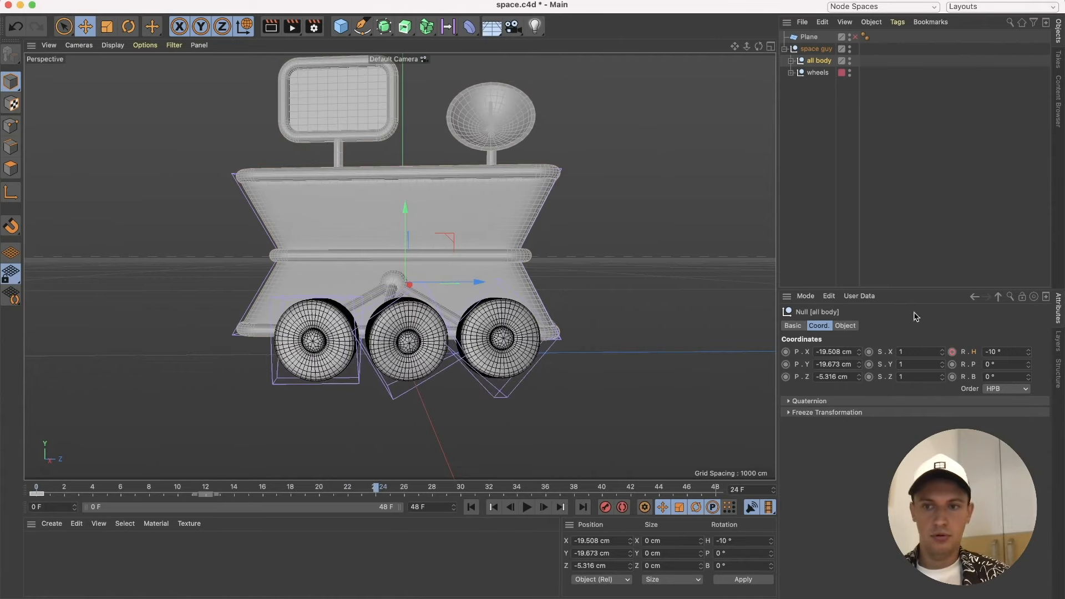
{"action": "left_click", "coordinate": [209, 488]}
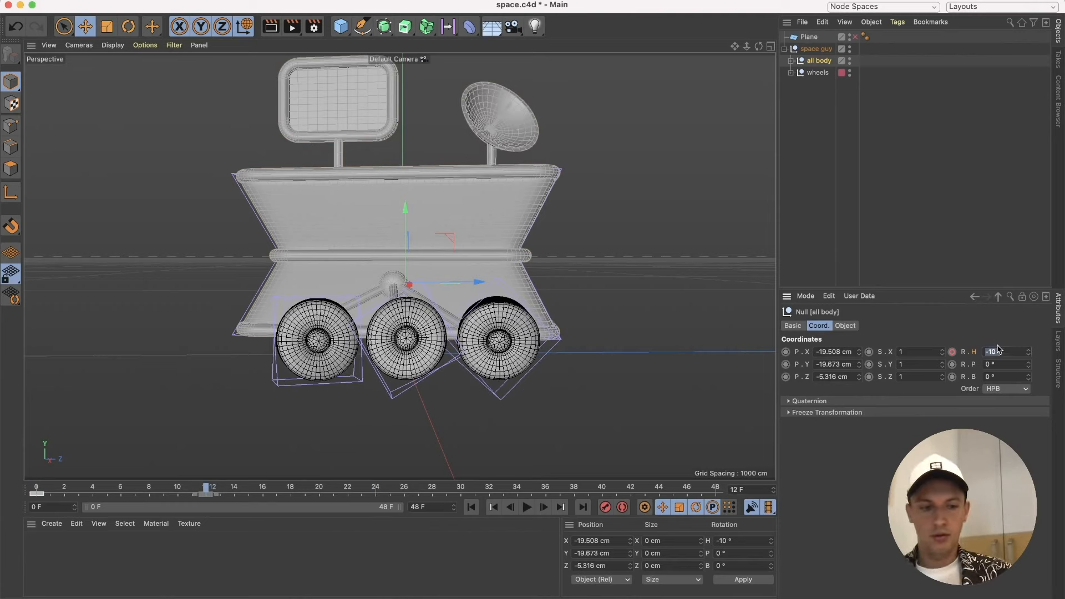
{"action": "type", "text": "10"}
{"action": "left_click", "coordinate": [952, 352]}
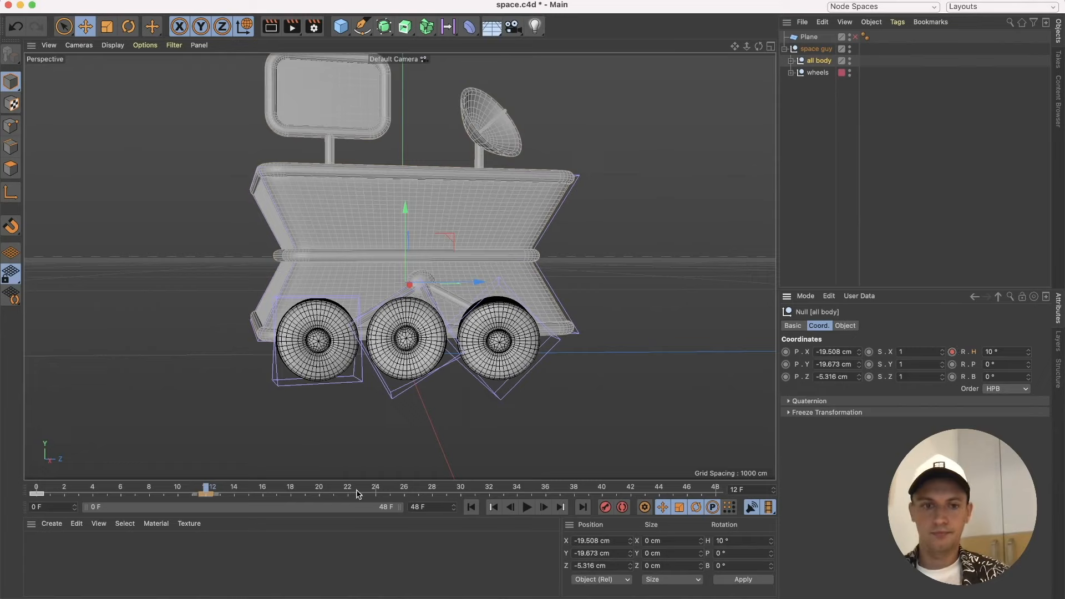
Change the all body heading key values to -5° at frame 0 and 5° at frame 12.
{"action": "left_click_drag", "start_coordinate": [205, 496], "coordinate": [2, 483]}
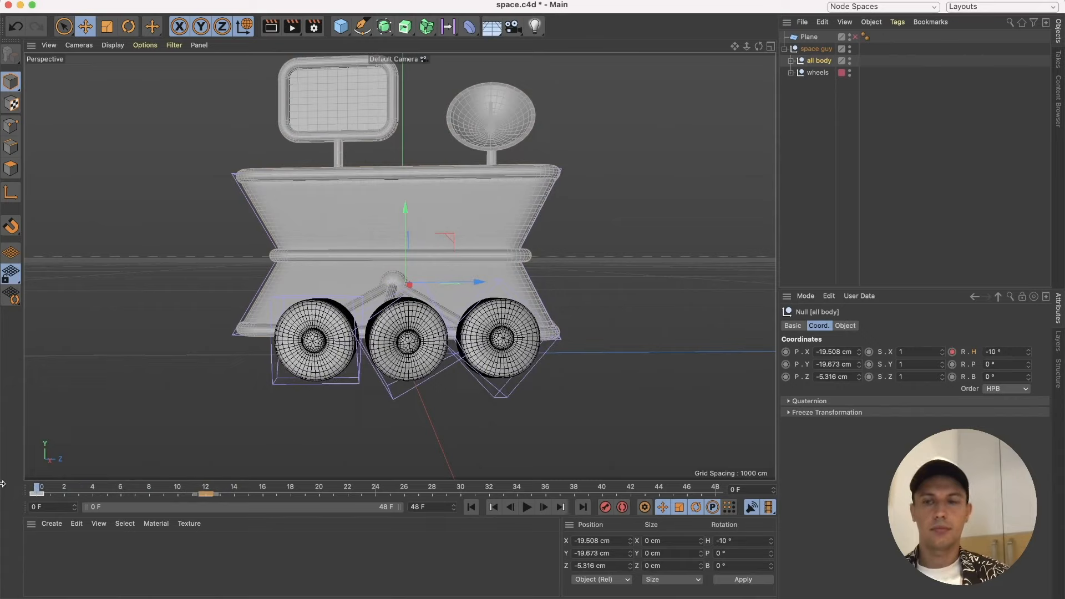
{"action": "left_click", "coordinate": [38, 494]}
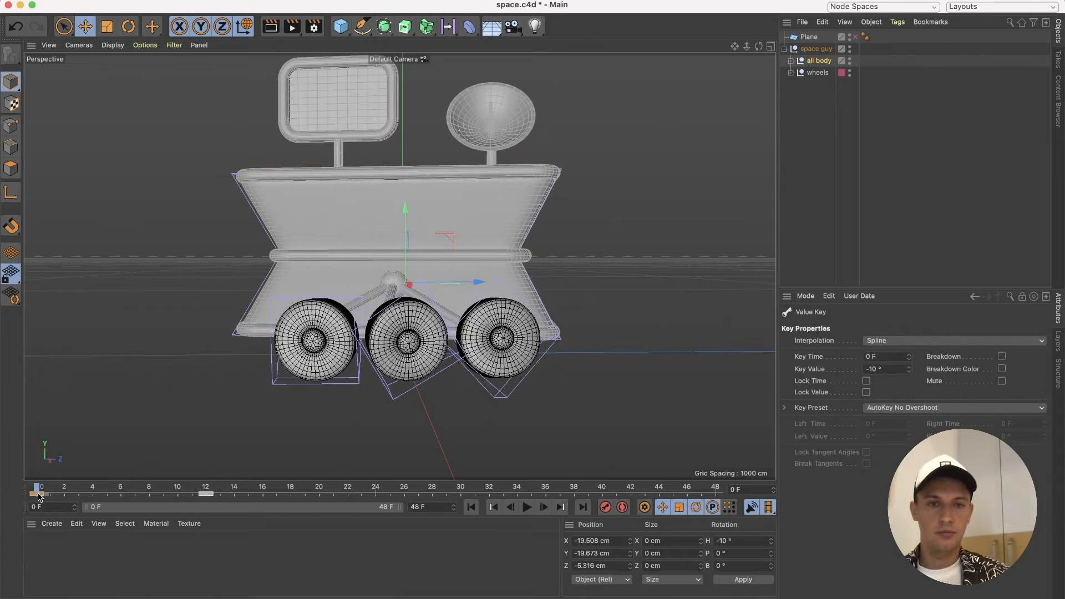
{"action": "left_click", "coordinate": [883, 368]}
{"action": "type", "text": "-5"}
{"action": "key", "text": "Return"}
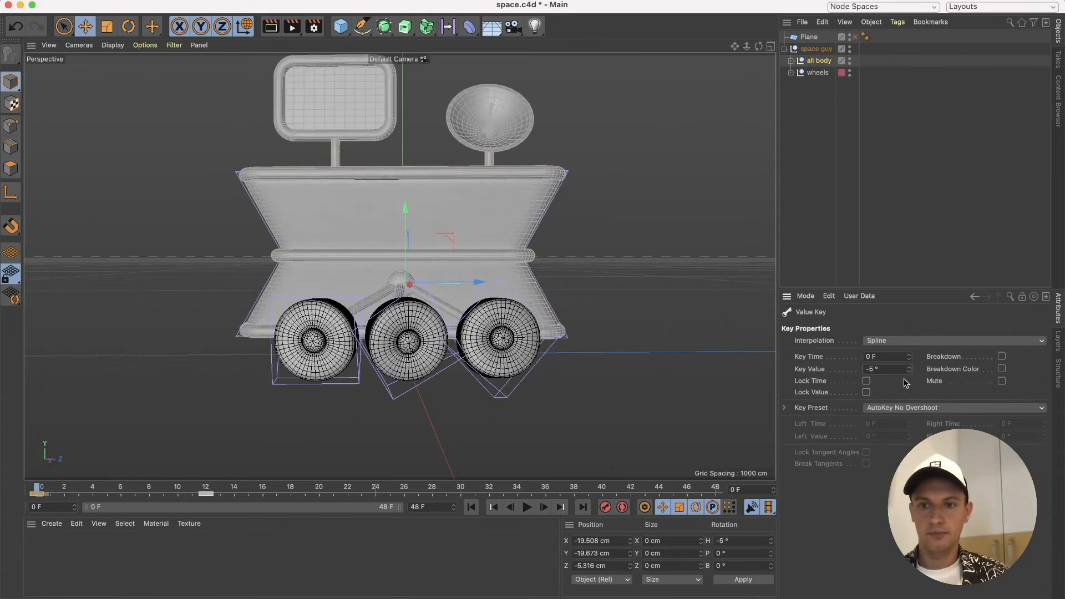
{"action": "left_click", "coordinate": [211, 494]}
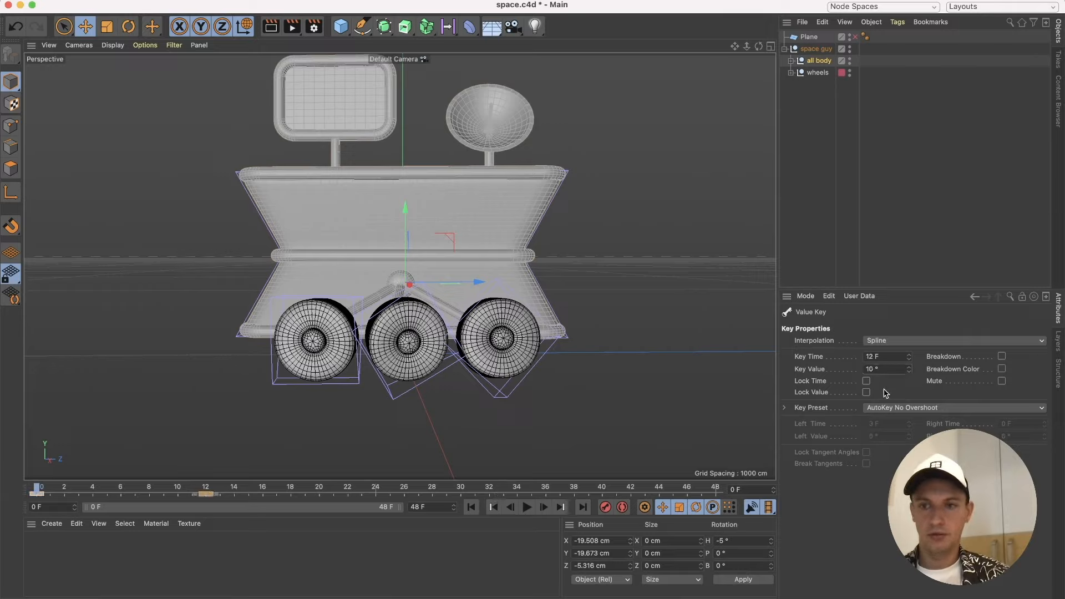
{"action": "type", "text": "5"}
{"action": "key", "text": "Return"}
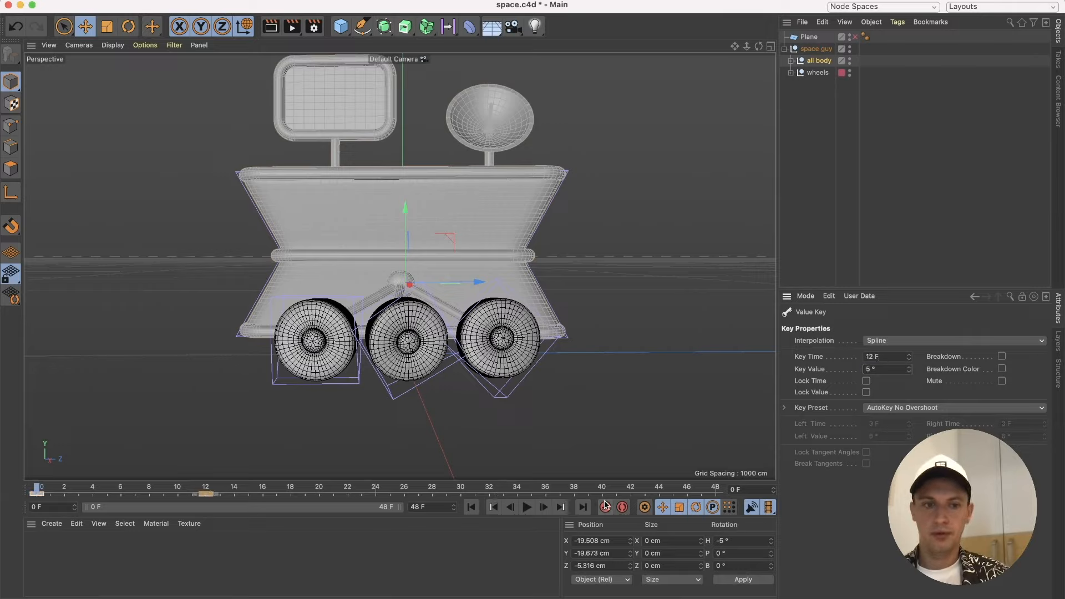
Preview the all body rotation by playing and scrubbing the animation, and return to frame 0.
{"action": "left_click", "coordinate": [527, 508]}
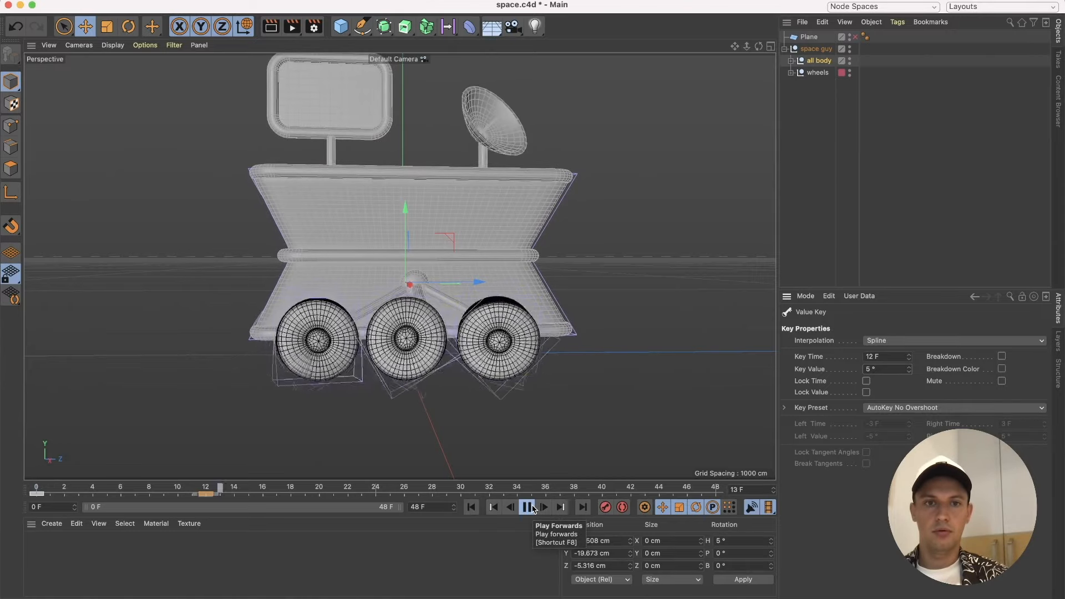
{"action": "left_click", "coordinate": [528, 507]}
{"action": "left_click", "coordinate": [119, 488]}
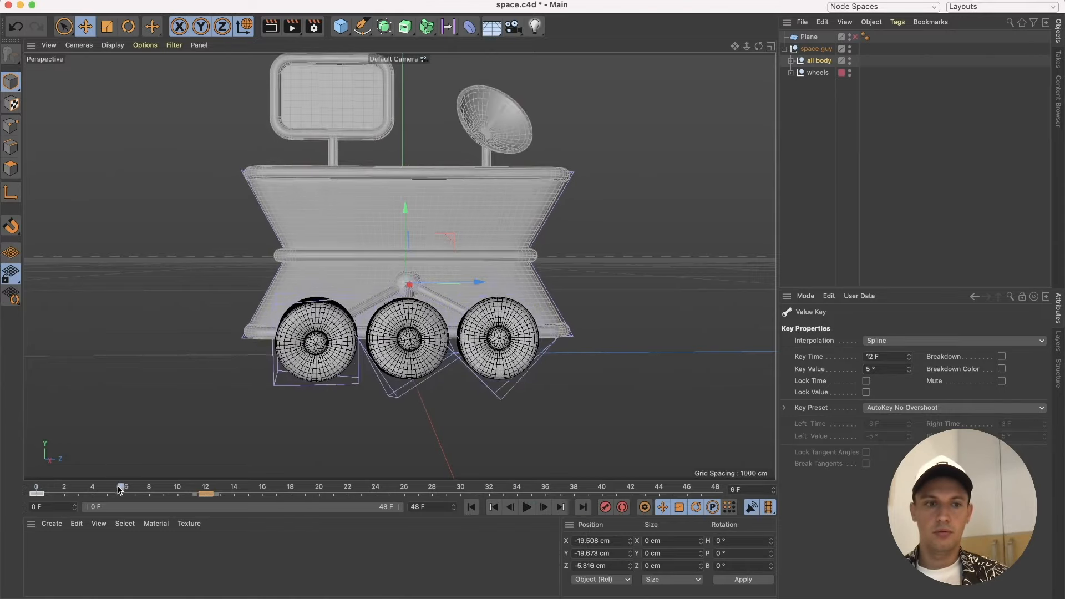
{"action": "left_click_drag", "start_coordinate": [120, 487], "coordinate": [2, 491]}
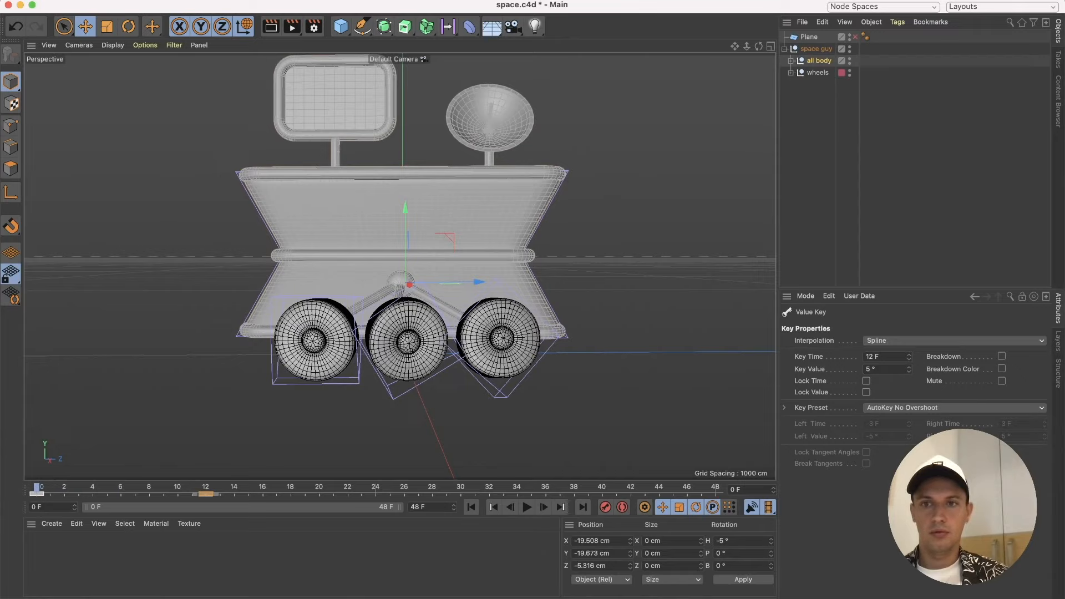
Remove the all body heading keyframes at frames 0 and 12, entering a heading of 0° at frame 0.
{"action": "left_click", "coordinate": [813, 62]}
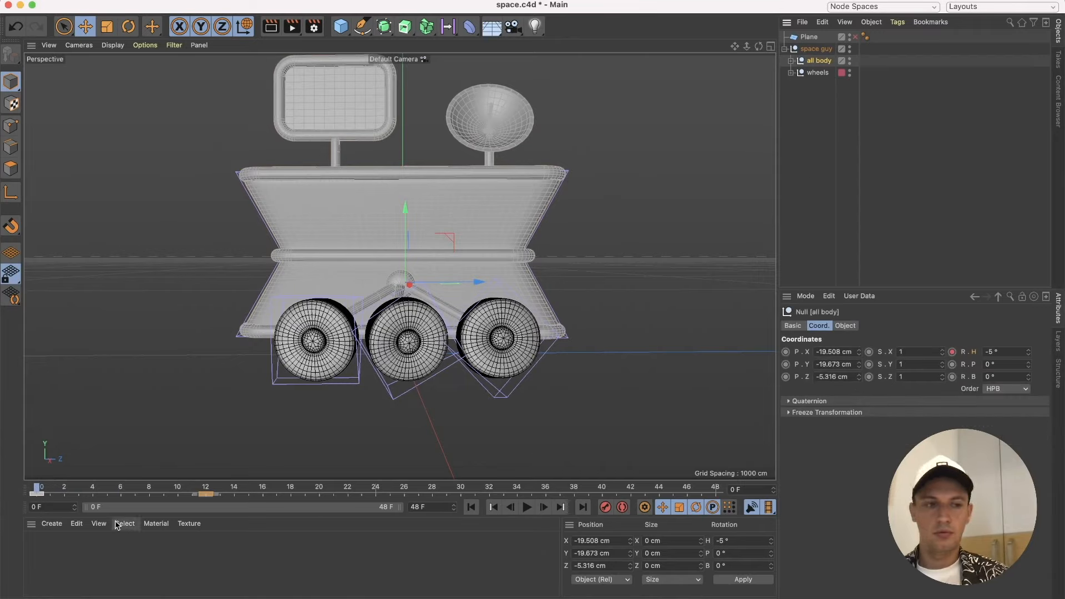
{"action": "left_click_drag", "start_coordinate": [65, 490], "coordinate": [0, 475]}
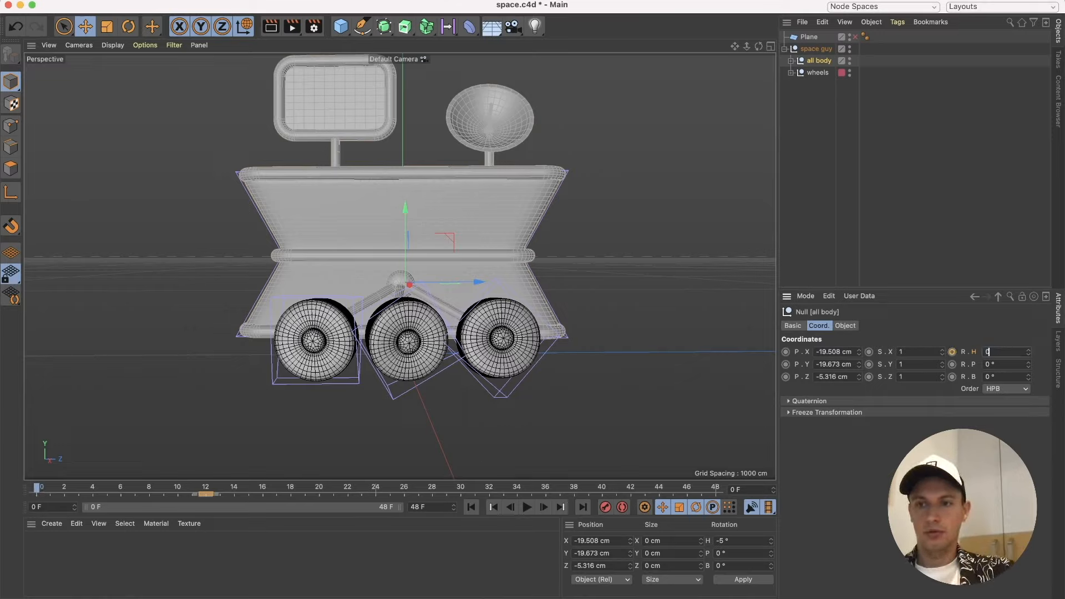
{"action": "key", "text": "Return"}
{"action": "left_click", "coordinate": [204, 494]}
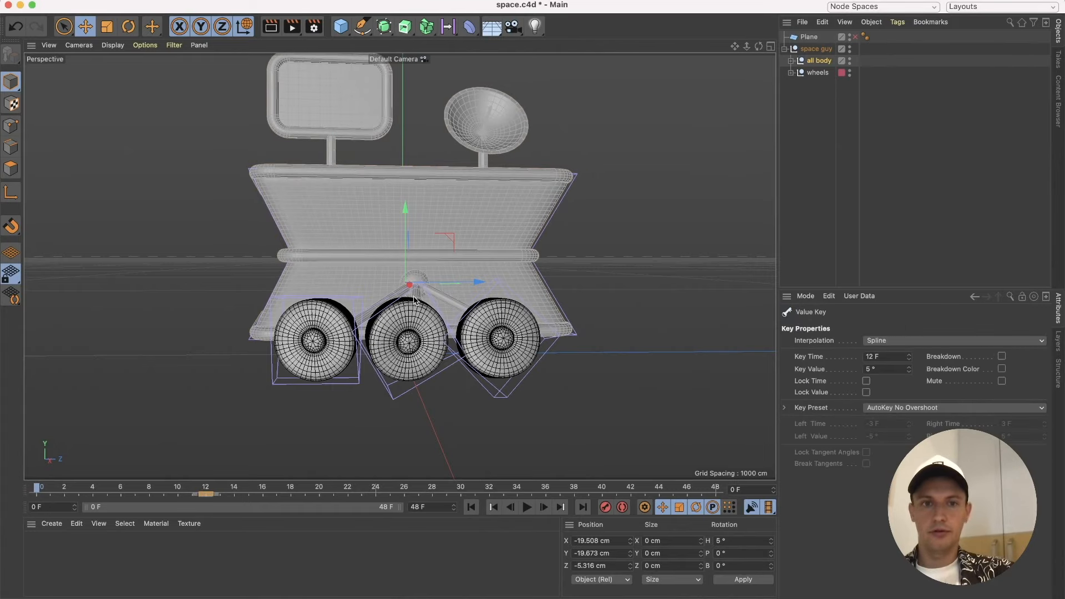
{"action": "left_click", "coordinate": [209, 496]}
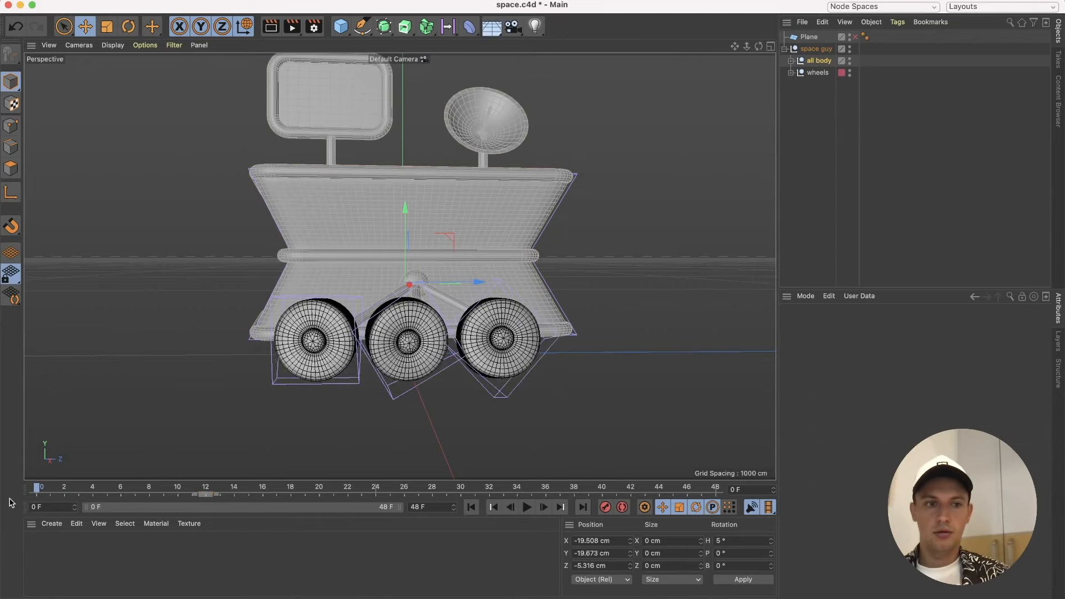
Reset the all body null's heading rotation to 0° and test its pitch rotation, undoing the test.
{"action": "left_click", "coordinate": [818, 61]}
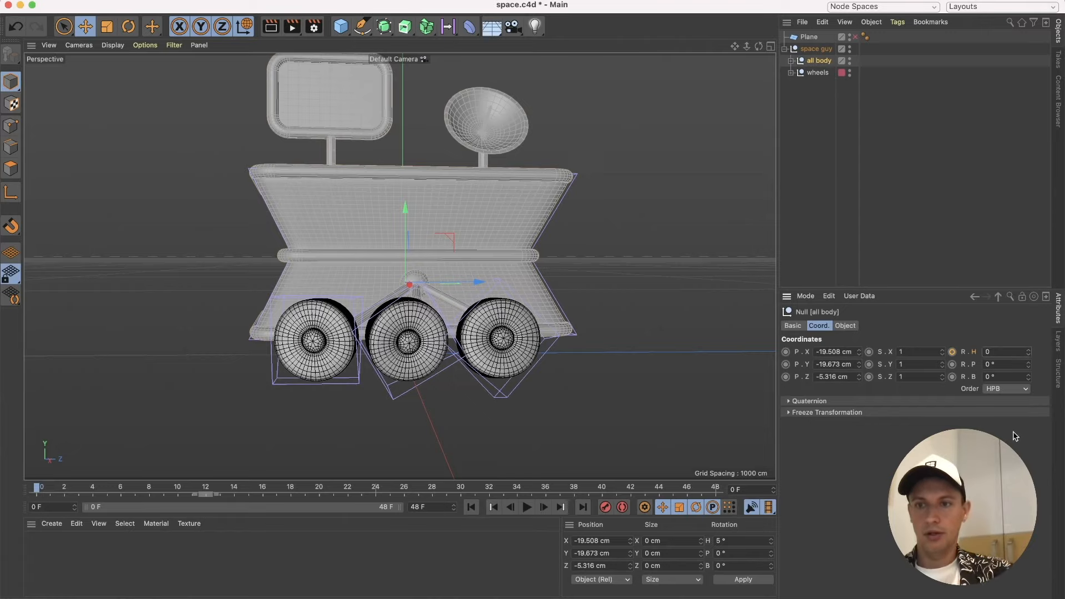
{"action": "type", "text": "0"}
{"action": "key", "text": "Return"}
{"action": "left_click_drag", "start_coordinate": [1028, 367], "coordinate": [1028, 356]}
{"action": "key", "text": "super+z"}
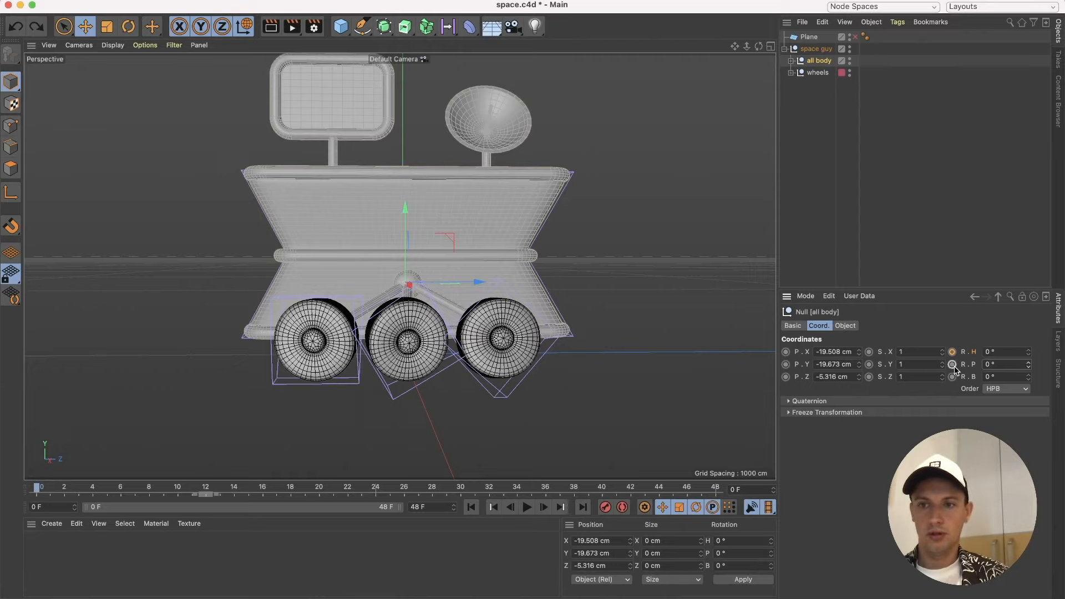
Keyframe the all body null's pitch rotation at -5° on frame 0 and 5° on frame 12.
{"action": "type", "text": "-5"}
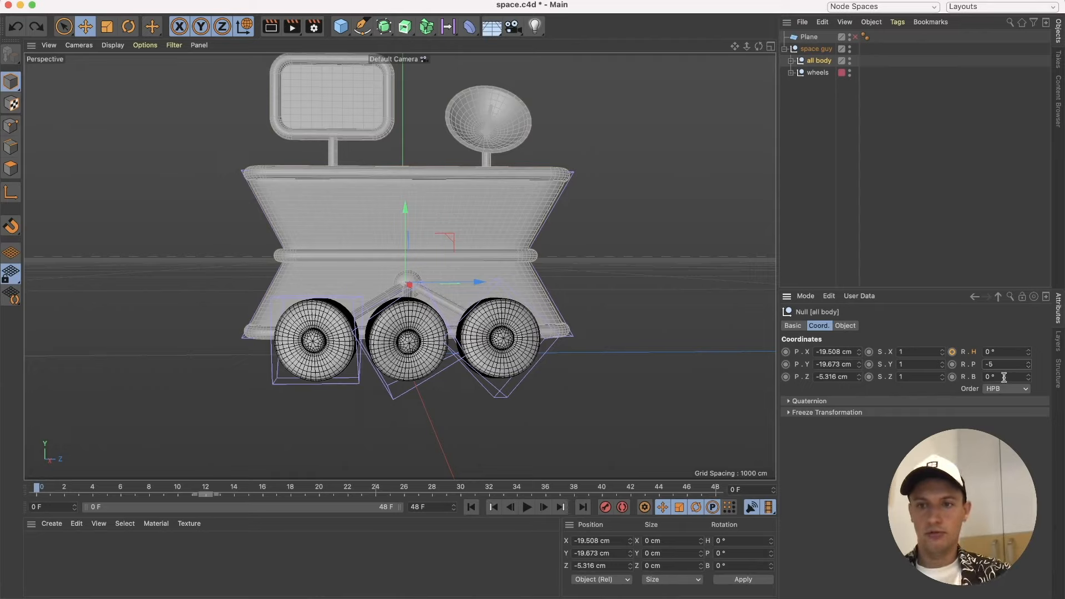
{"action": "key", "text": "Return"}
{"action": "left_click", "coordinate": [216, 488]}
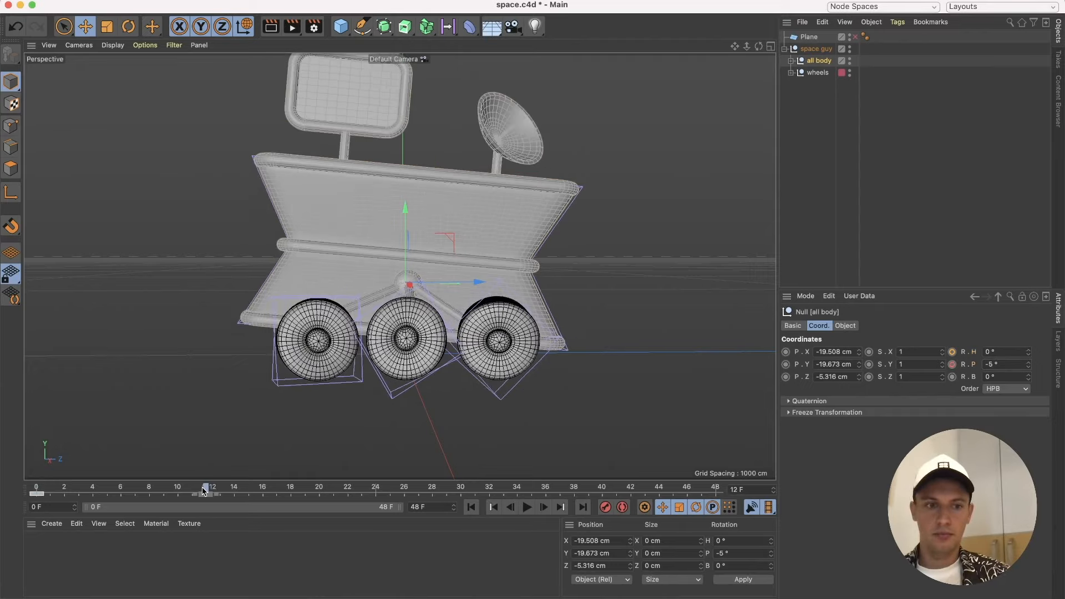
{"action": "left_click", "coordinate": [1009, 365]}
{"action": "type", "text": "5"}
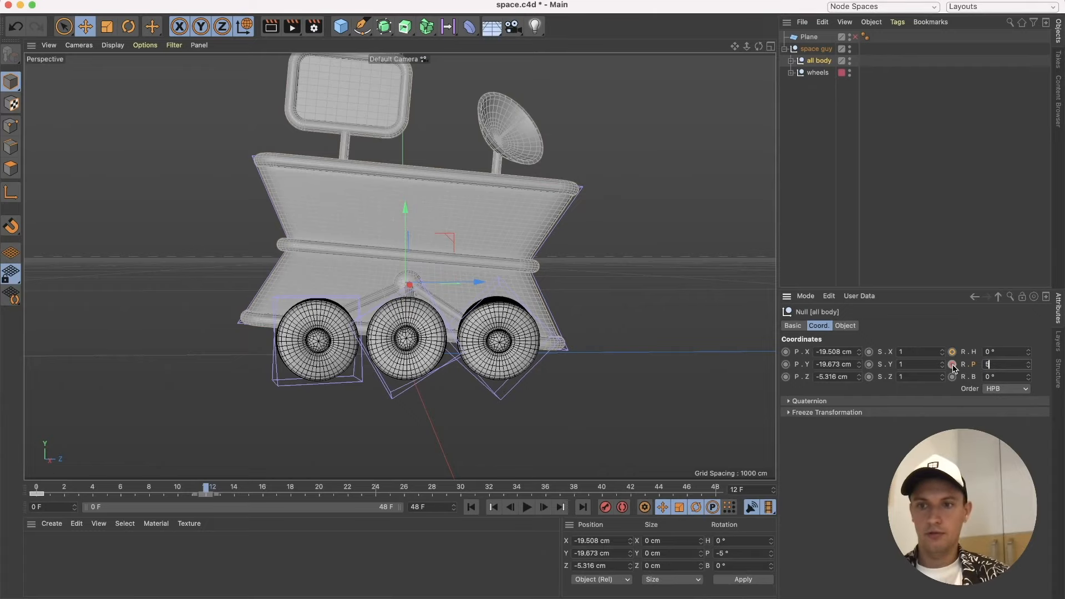
{"action": "key", "text": "Return"}
{"action": "left_click_drag", "start_coordinate": [186, 488], "coordinate": [7, 495]}
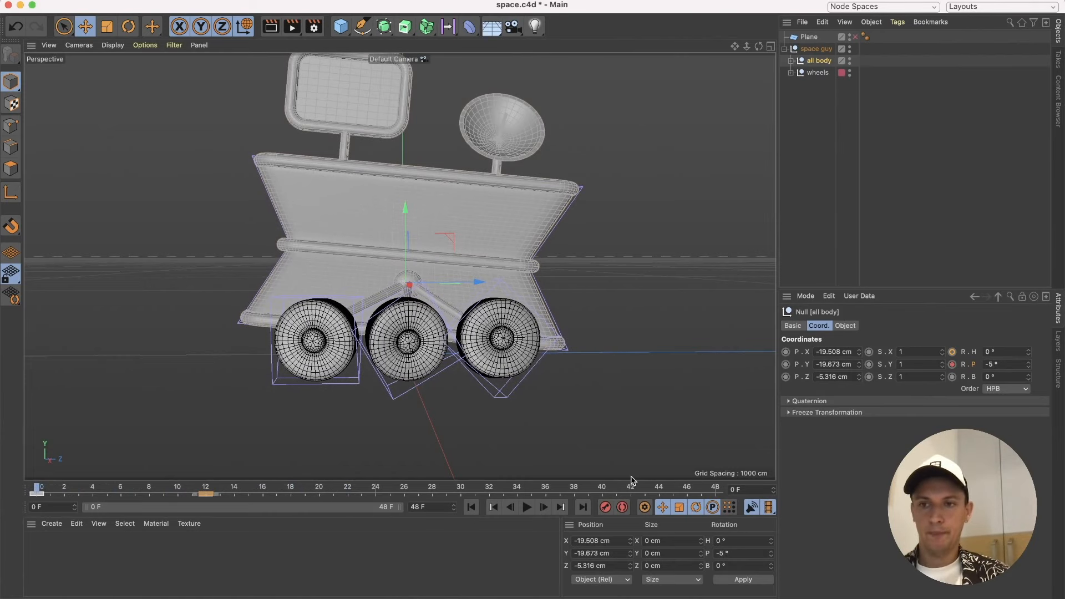
Show the all body rotation tracks in the Timeline, set both Before and After to Oscillate, and close it.
{"action": "right_click", "coordinate": [953, 365]}
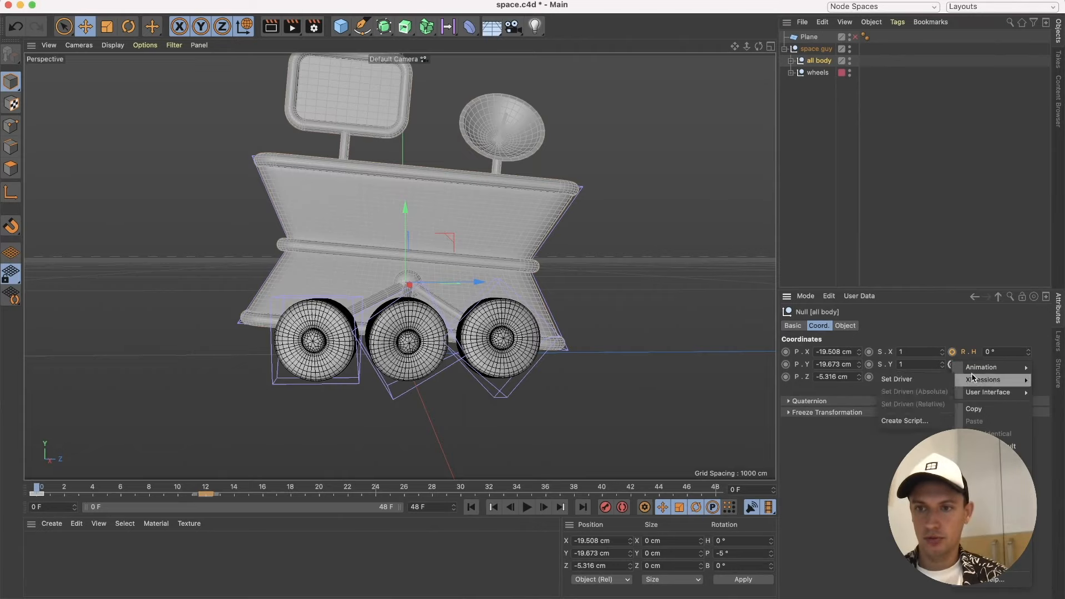
{"action": "mouse_move", "coordinate": [981, 367]}
{"action": "left_click", "coordinate": [879, 494]}
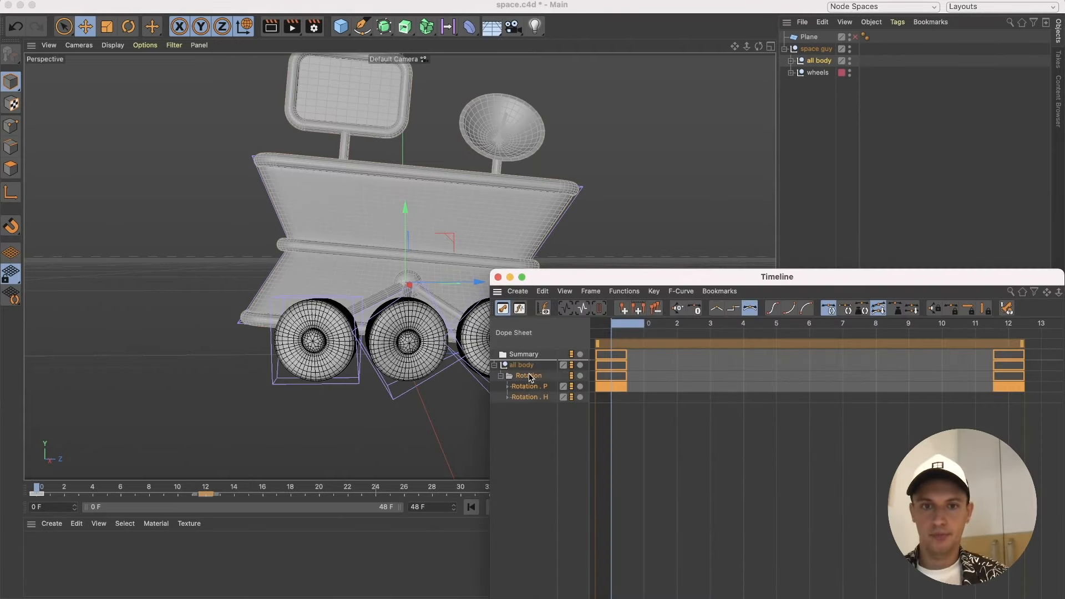
{"action": "left_click_drag", "start_coordinate": [806, 278], "coordinate": [249, 257]}
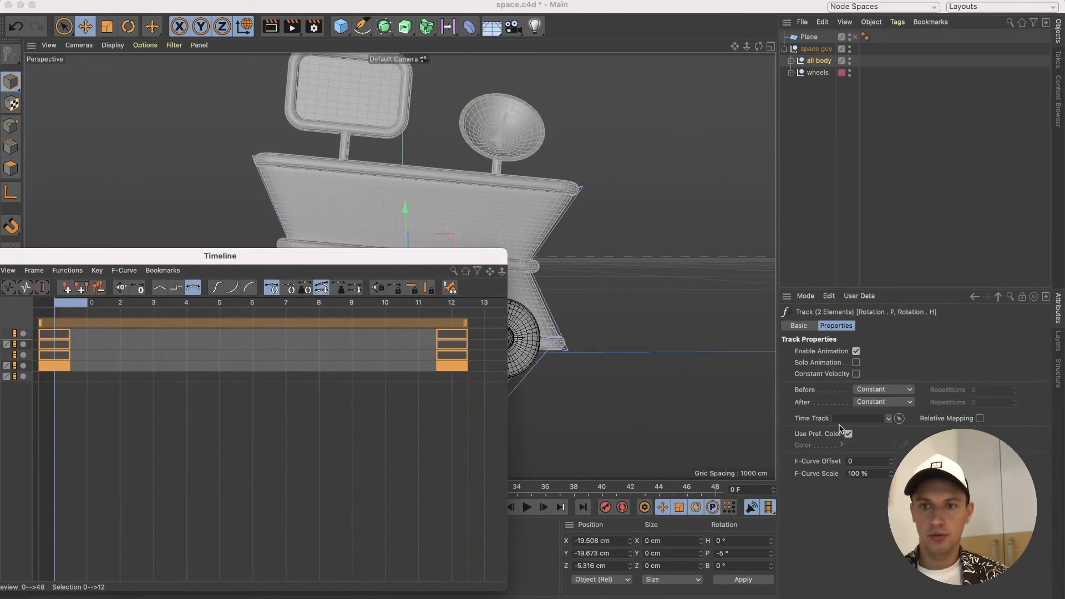
{"action": "left_click", "coordinate": [883, 390]}
{"action": "left_click", "coordinate": [877, 460]}
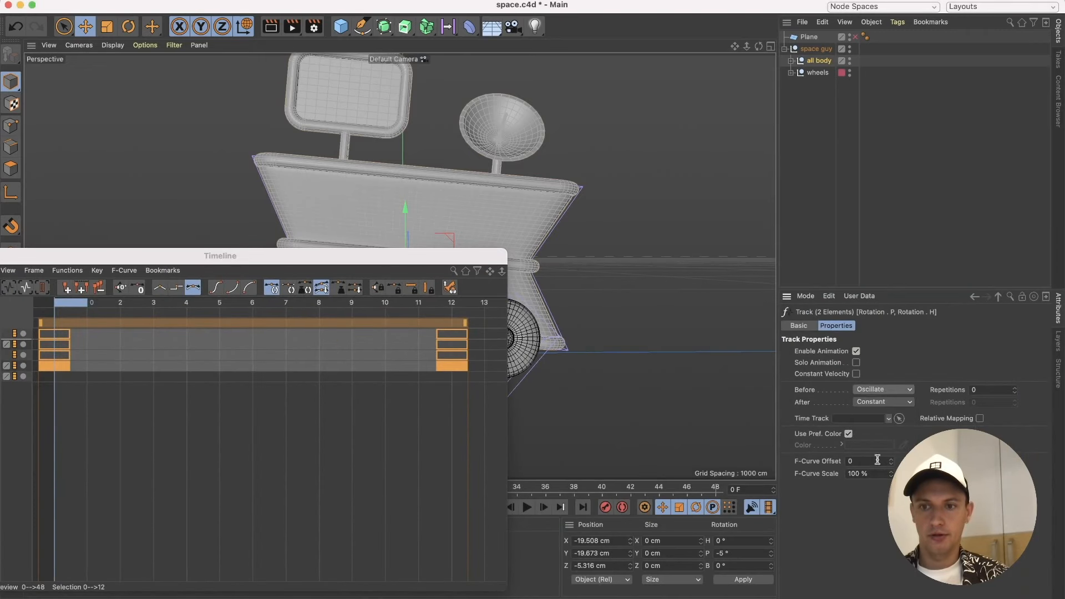
{"action": "left_click", "coordinate": [883, 402]}
{"action": "left_click", "coordinate": [872, 476]}
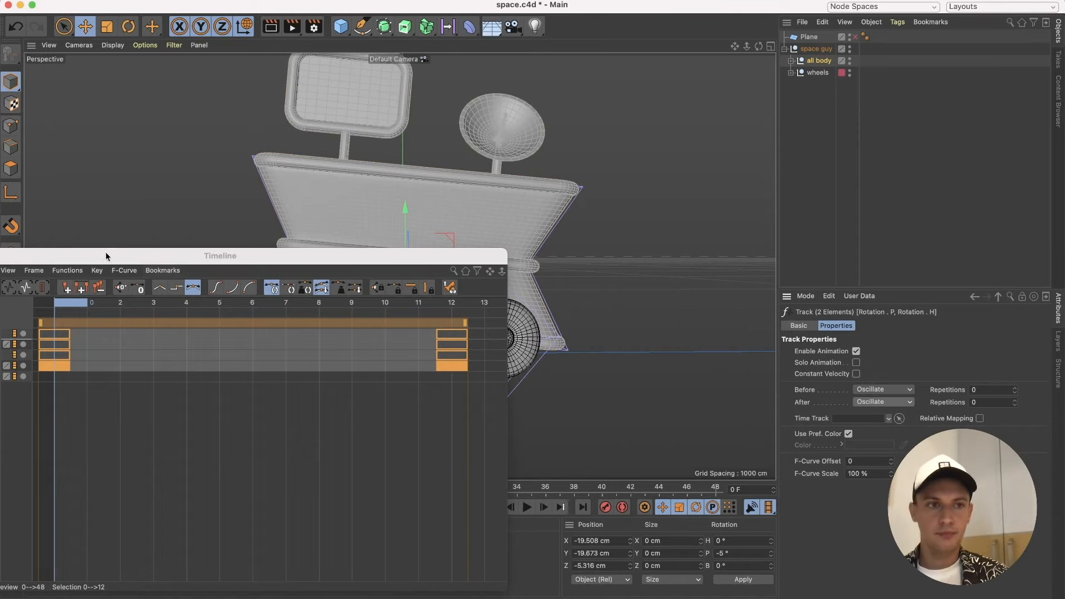
{"action": "left_click_drag", "start_coordinate": [106, 252], "coordinate": [325, 253]}
{"action": "left_click", "coordinate": [160, 256]}
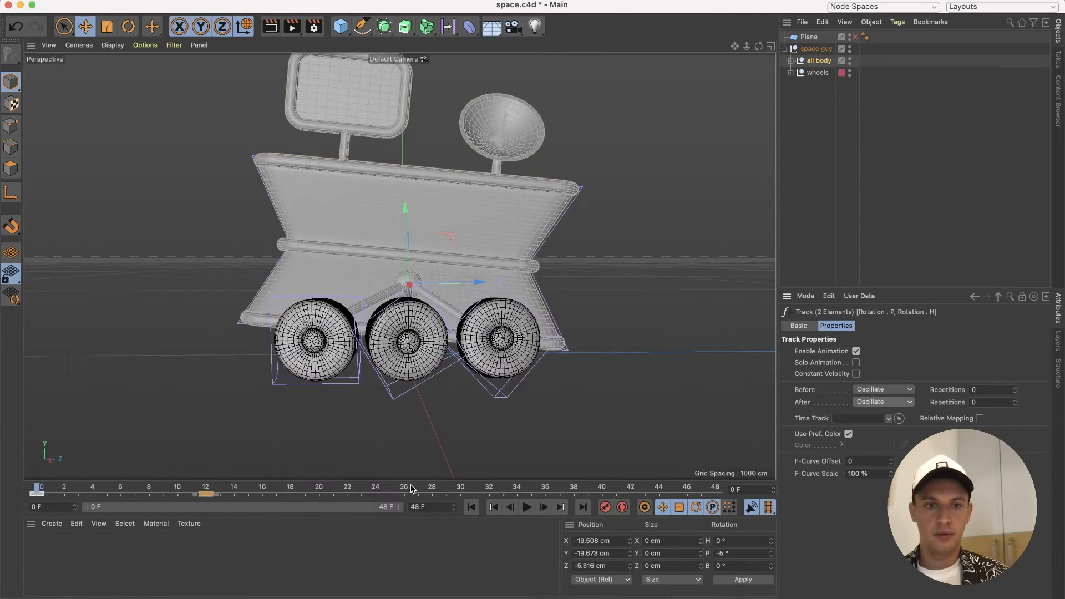
Move the all body null's second pitch keyframe to frame 24, previewing the rocking before and after, and return to frame 0.
{"action": "left_click", "coordinate": [528, 507]}
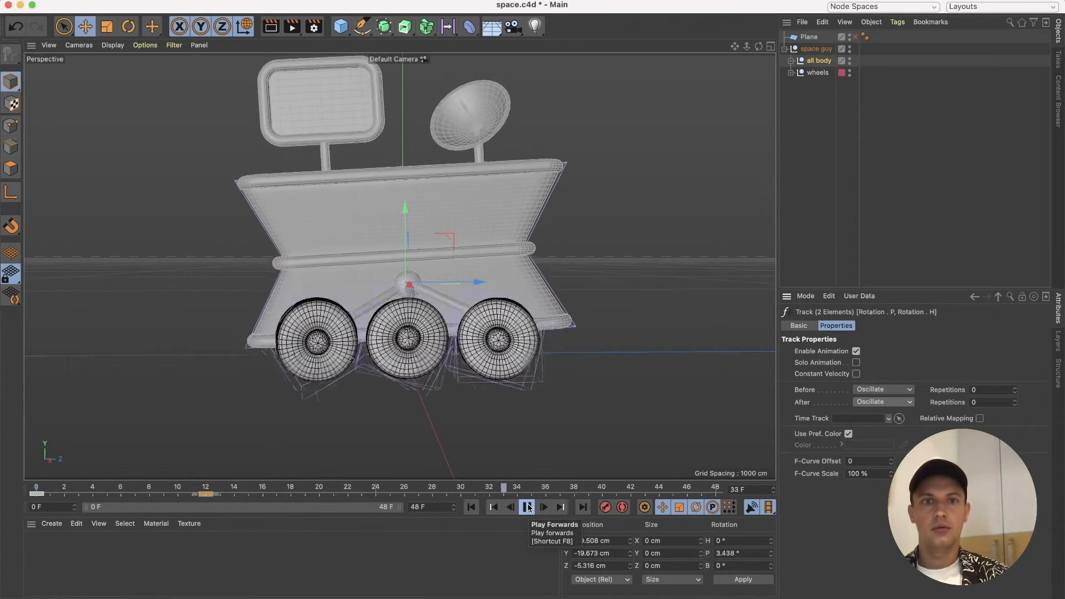
{"action": "left_click", "coordinate": [528, 507]}
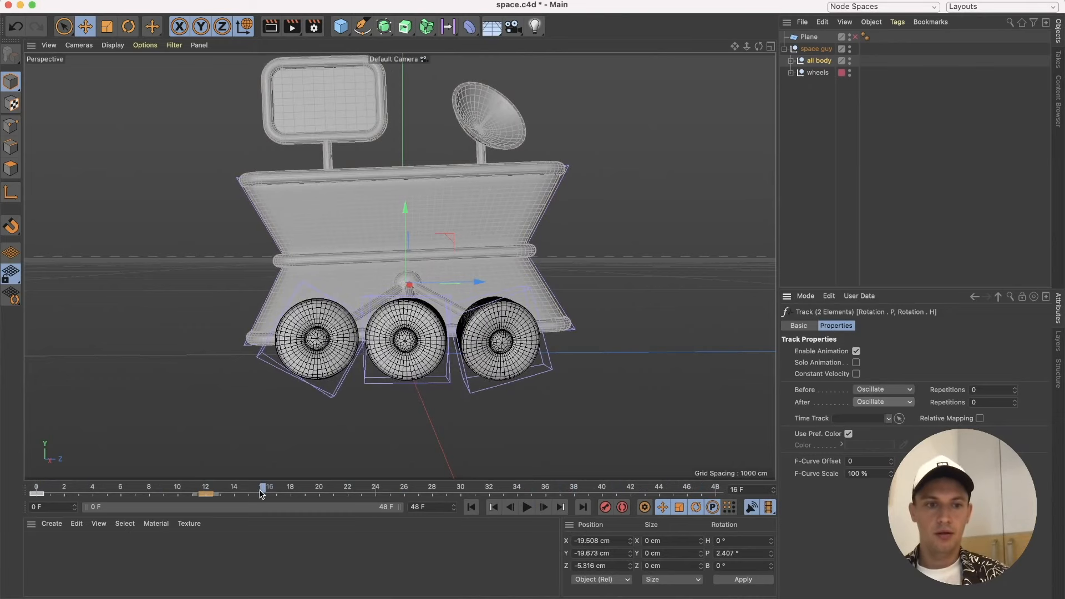
{"action": "left_click_drag", "start_coordinate": [209, 494], "coordinate": [377, 499]}
{"action": "left_click", "coordinate": [528, 507]}
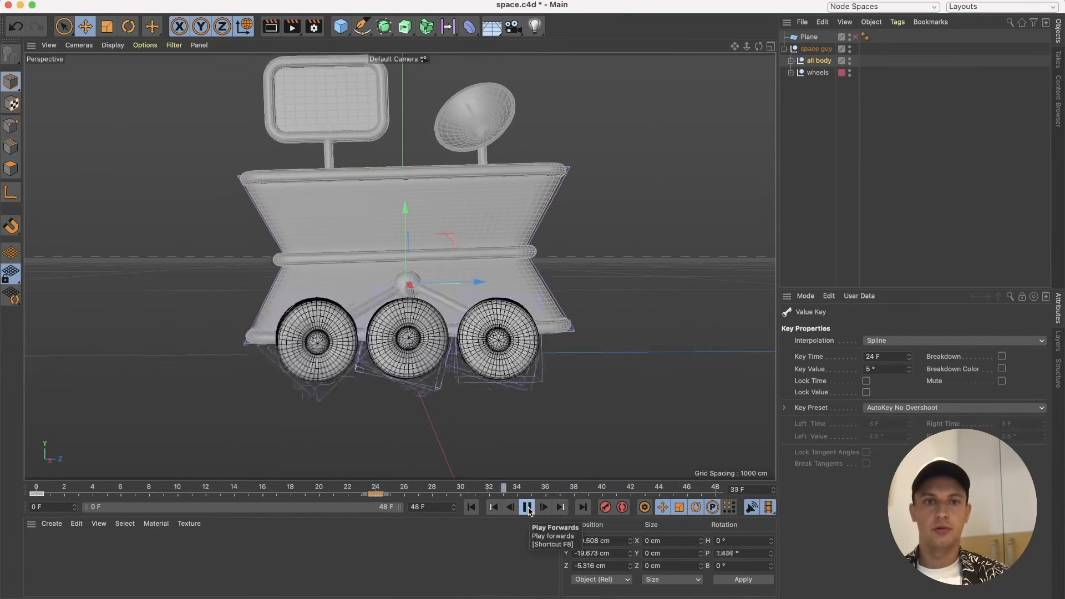
{"action": "left_click", "coordinate": [528, 507]}
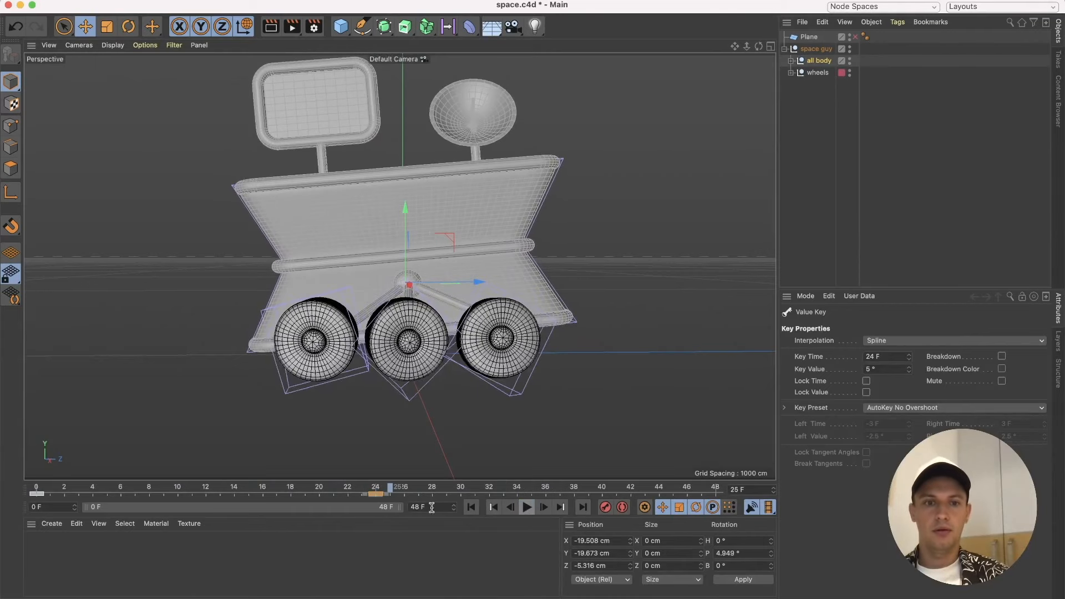
{"action": "left_click_drag", "start_coordinate": [277, 492], "coordinate": [2, 503]}
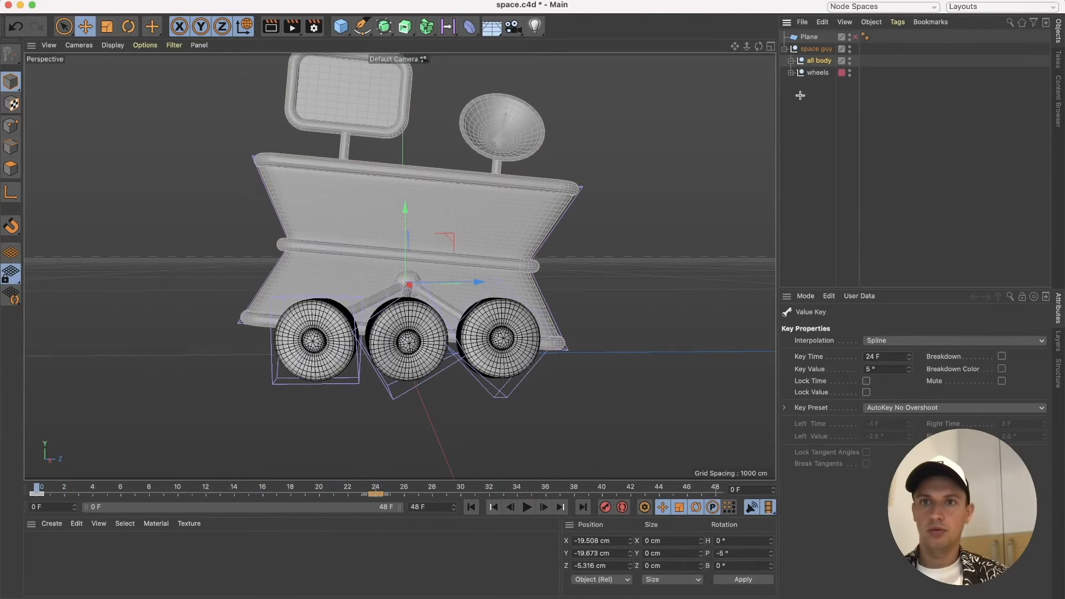
Shift only the axis of the space guy null along X to -0.685 cm, near the middle of the body.
{"action": "left_click", "coordinate": [816, 49]}
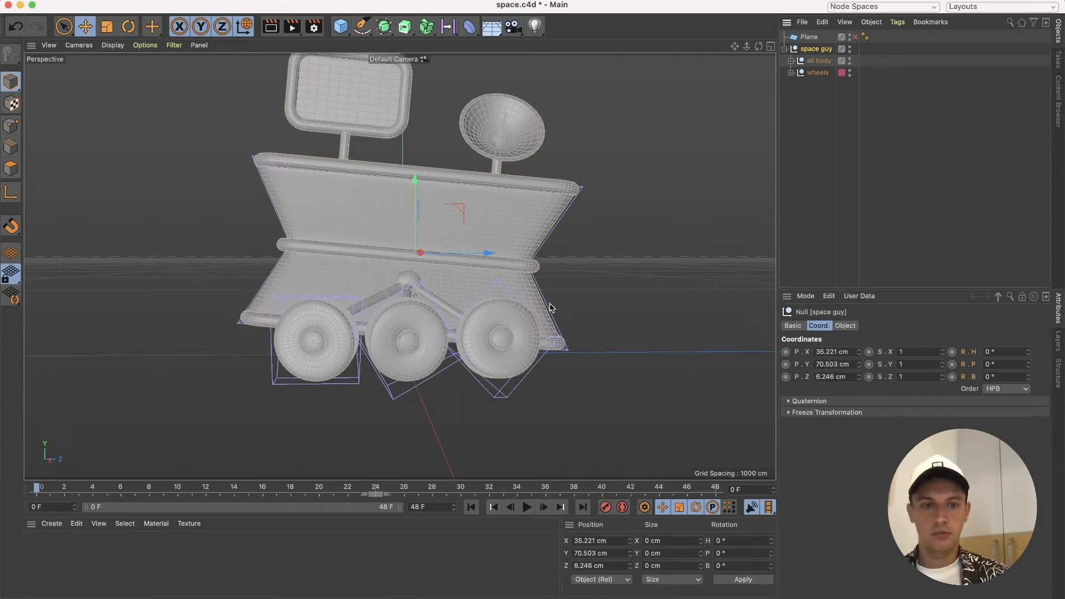
{"action": "left_click_drag", "start_coordinate": [551, 308], "coordinate": [337, 303], "text": "alt"}
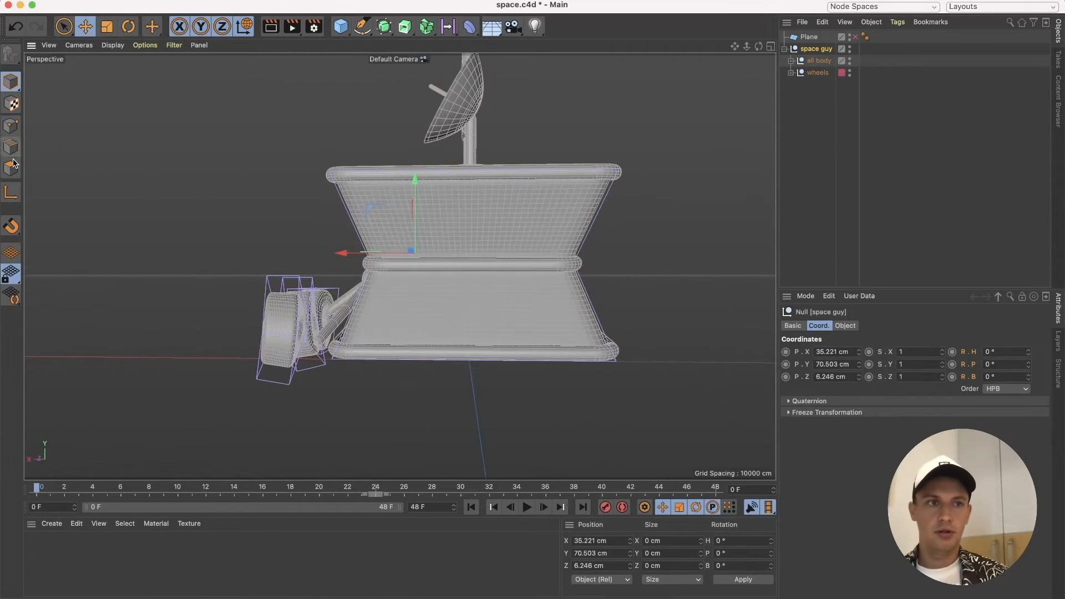
{"action": "left_click", "coordinate": [10, 192]}
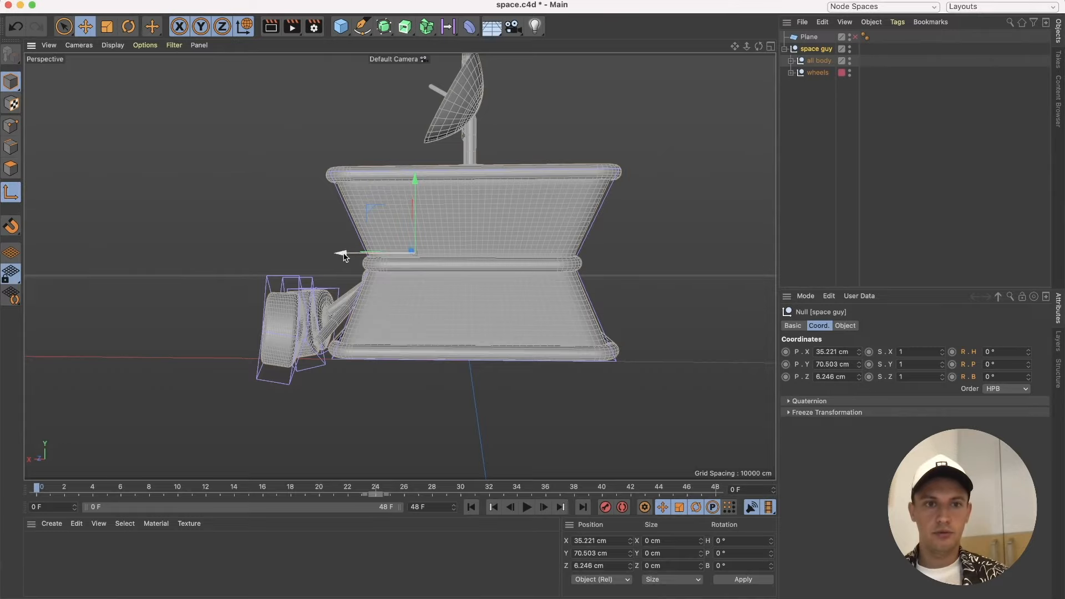
{"action": "left_click_drag", "start_coordinate": [349, 254], "coordinate": [589, 270]}
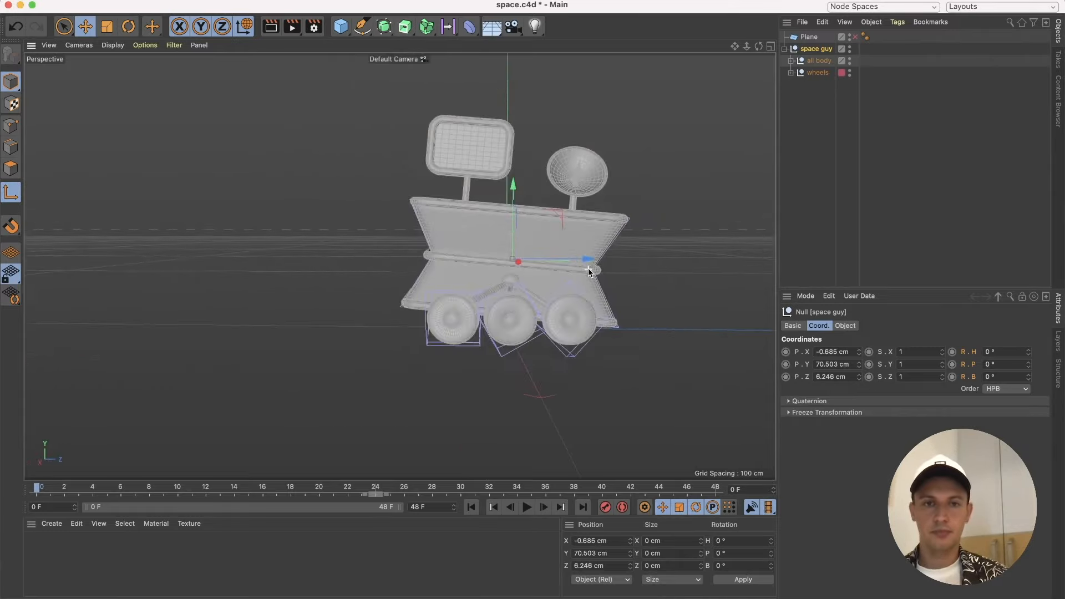
{"action": "middle_click_drag", "start_coordinate": [588, 268], "coordinate": [568, 300], "text": "alt"}
{"action": "scroll", "coordinate": [567, 299], "scroll_direction": "up", "scroll_amount": 3}
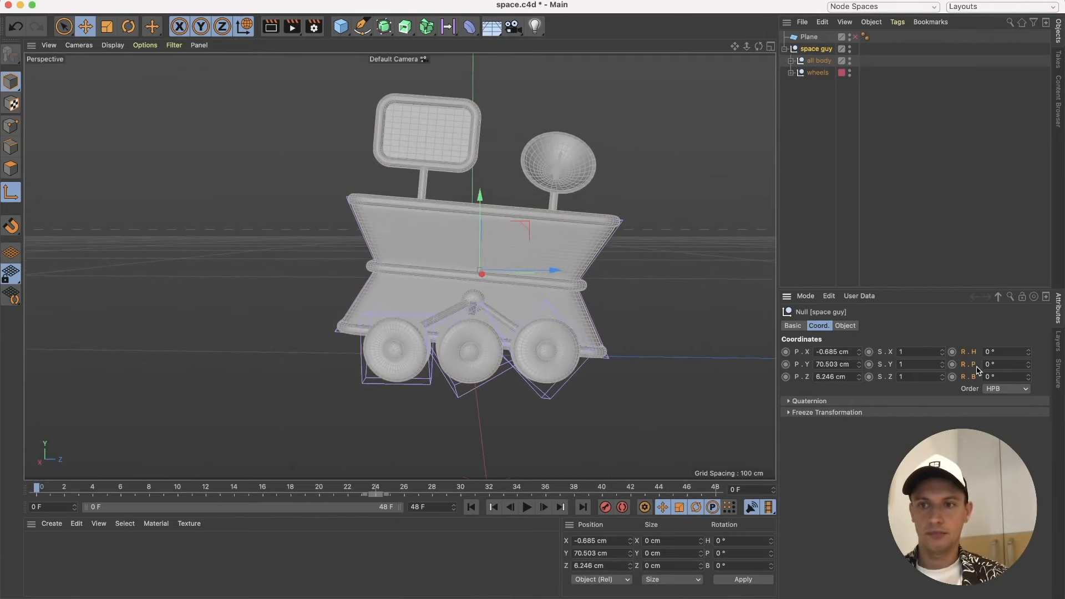
Set the space guy null's heading rotation to -10° at frame 0 and keyframe it.
{"action": "mouse_move", "coordinate": [1029, 355]}
{"action": "left_mouse_down"}
{"action": "mouse_move", "coordinate": [1029, 346]}
{"action": "mouse_move", "coordinate": [1028, 356]}
{"action": "left_mouse_up"}
{"action": "key", "text": "super+z"}
{"action": "left_click_drag", "start_coordinate": [339, 489], "coordinate": [37, 491]}
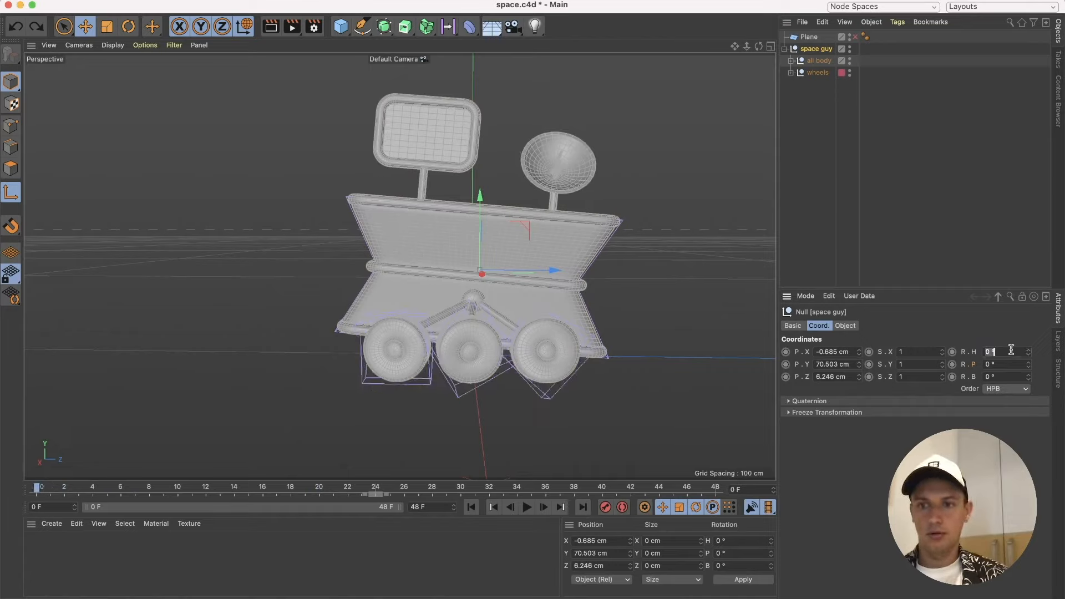
{"action": "key", "text": "Return"}
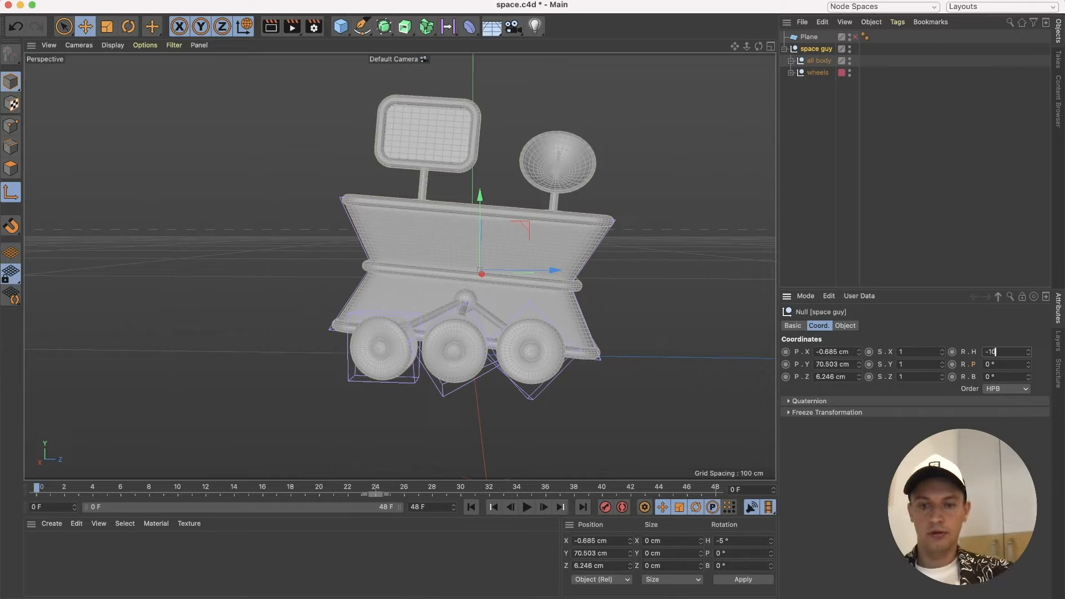
{"action": "type", "text": "-10"}
{"action": "key", "text": "Return"}
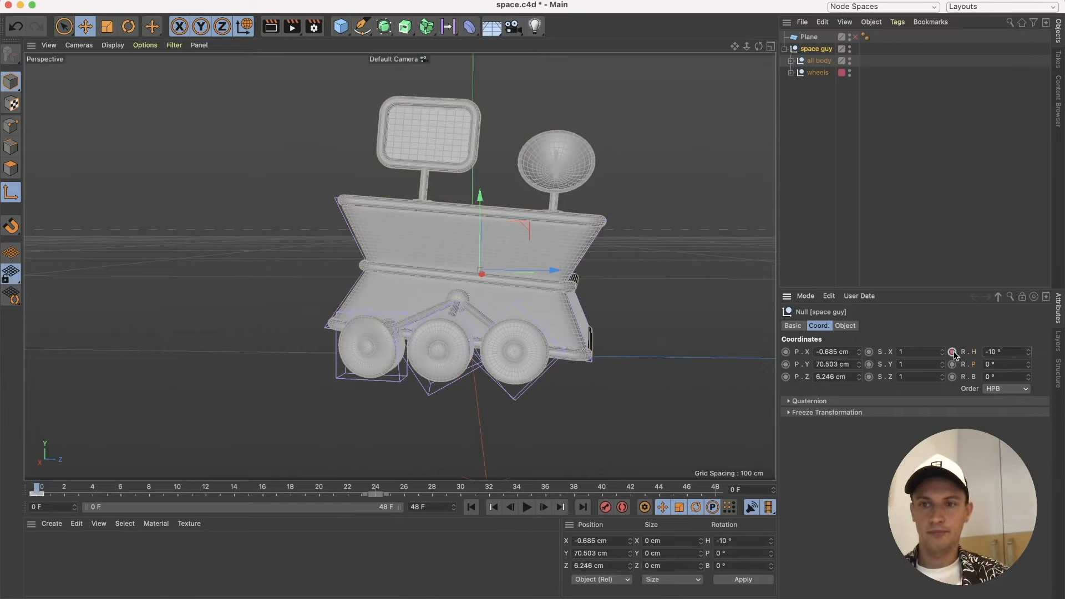
Keyframe the space guy null's heading rotation at 10° on frame 24 and return to frame 0.
{"action": "left_click_drag", "start_coordinate": [320, 494], "coordinate": [377, 495]}
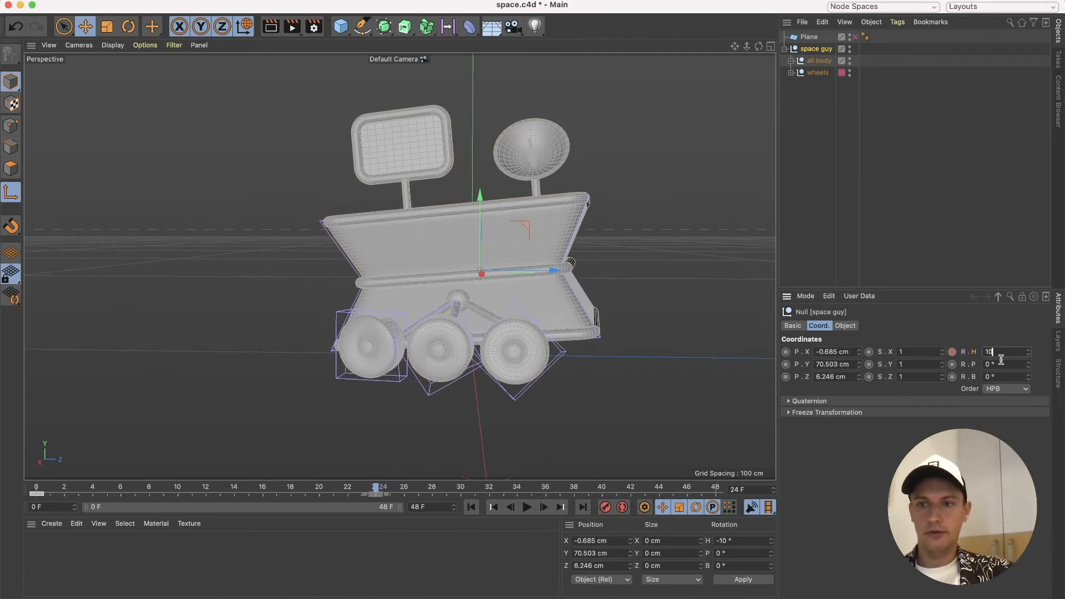
{"action": "type", "text": "10"}
{"action": "key", "text": "Return"}
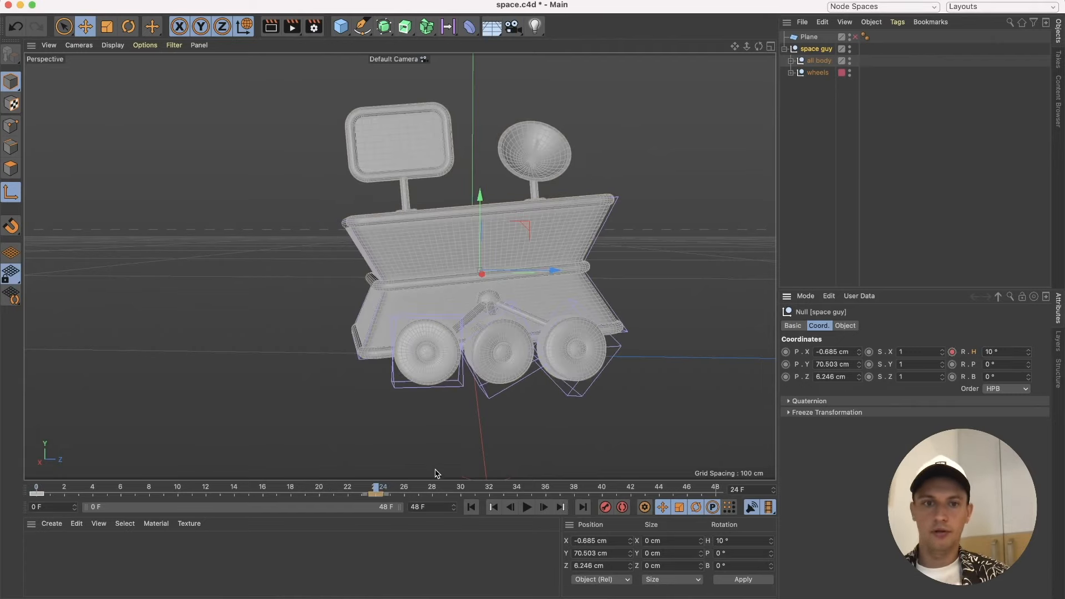
{"action": "left_click_drag", "start_coordinate": [358, 492], "coordinate": [22, 488]}
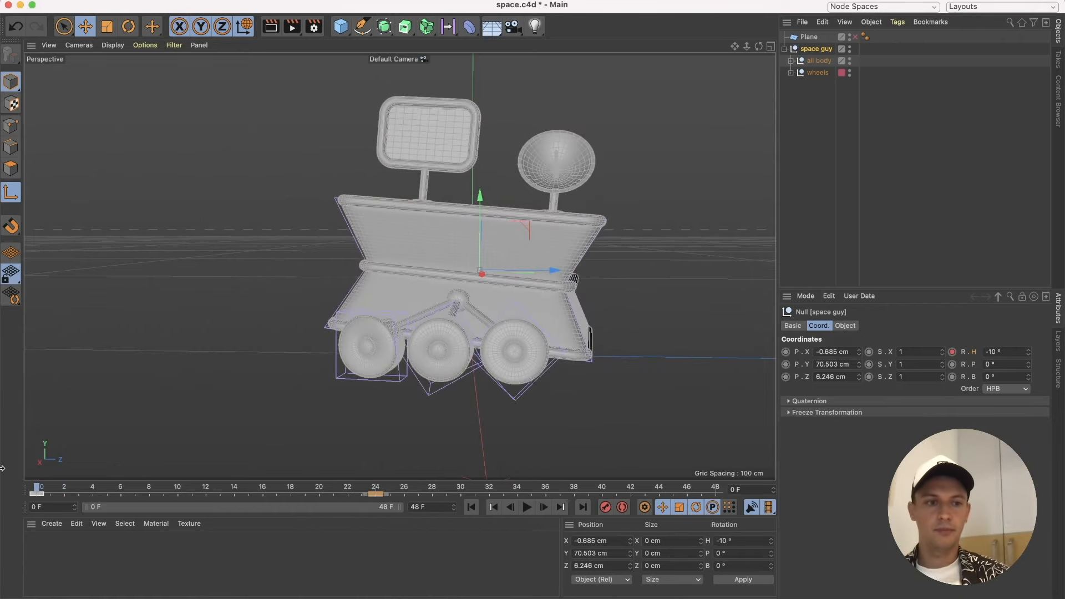
{"action": "left_click", "coordinate": [33, 494]}
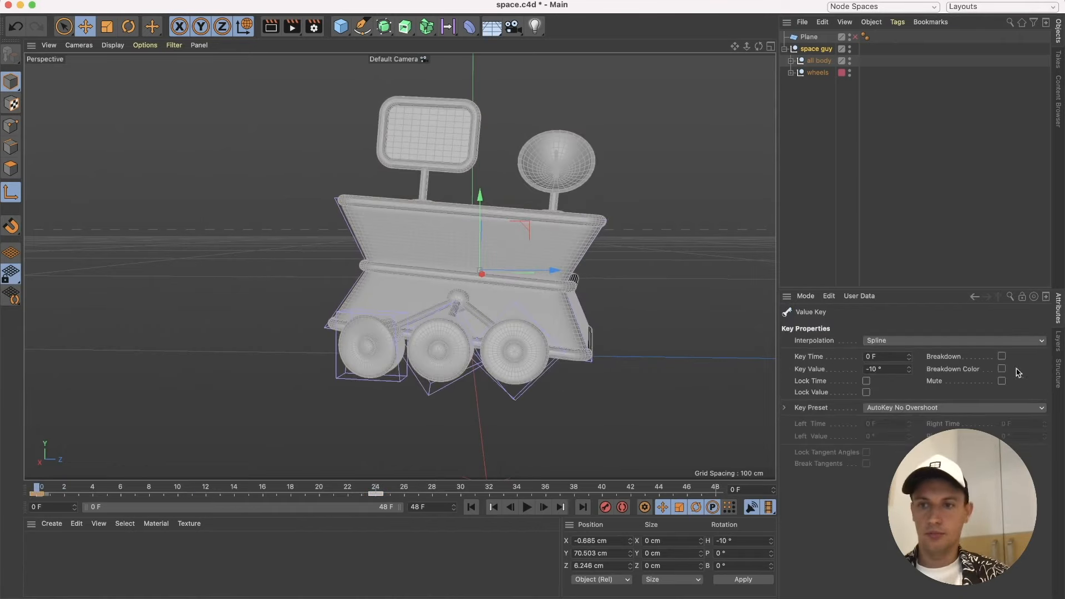
Show the space guy heading track in the Timeline and set both its Before and After to Oscillate.
{"action": "left_click", "coordinate": [825, 50]}
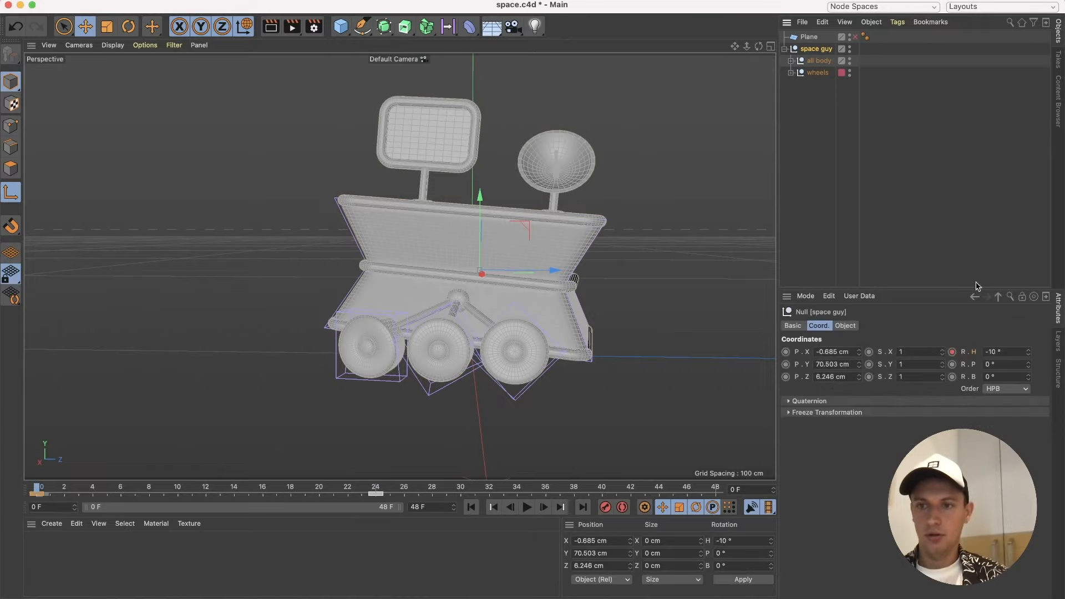
{"action": "right_click", "coordinate": [952, 354]}
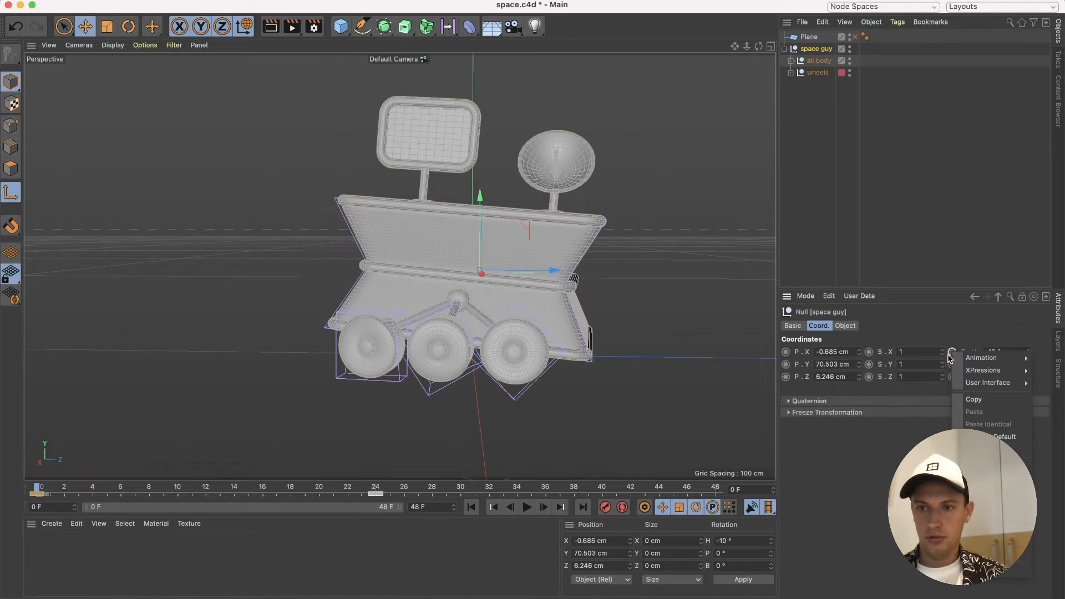
{"action": "mouse_move", "coordinate": [968, 360]}
{"action": "left_click", "coordinate": [877, 478]}
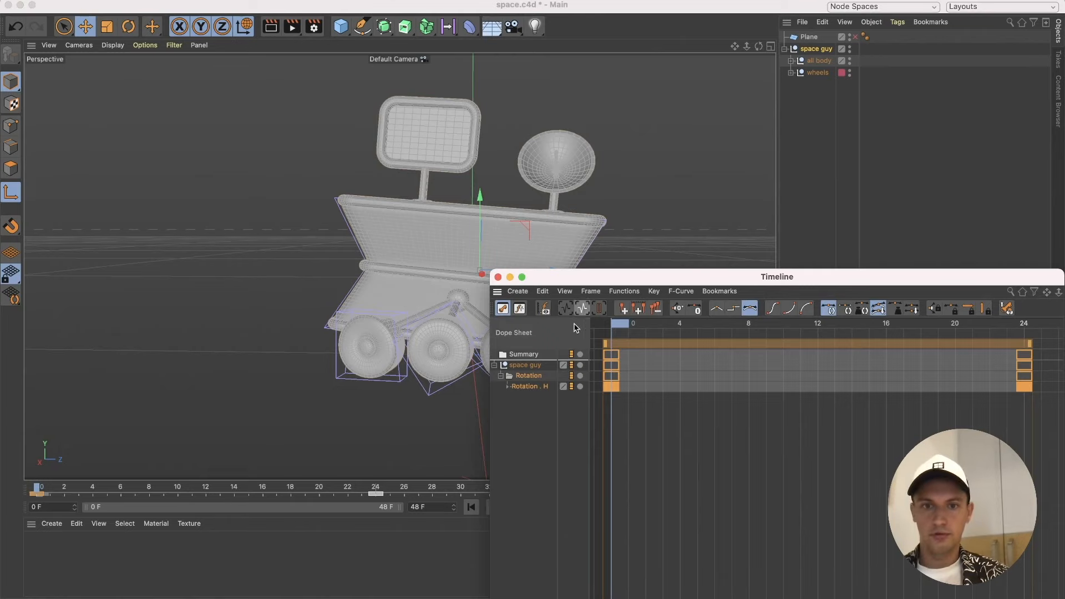
{"action": "left_click_drag", "start_coordinate": [688, 279], "coordinate": [264, 254]}
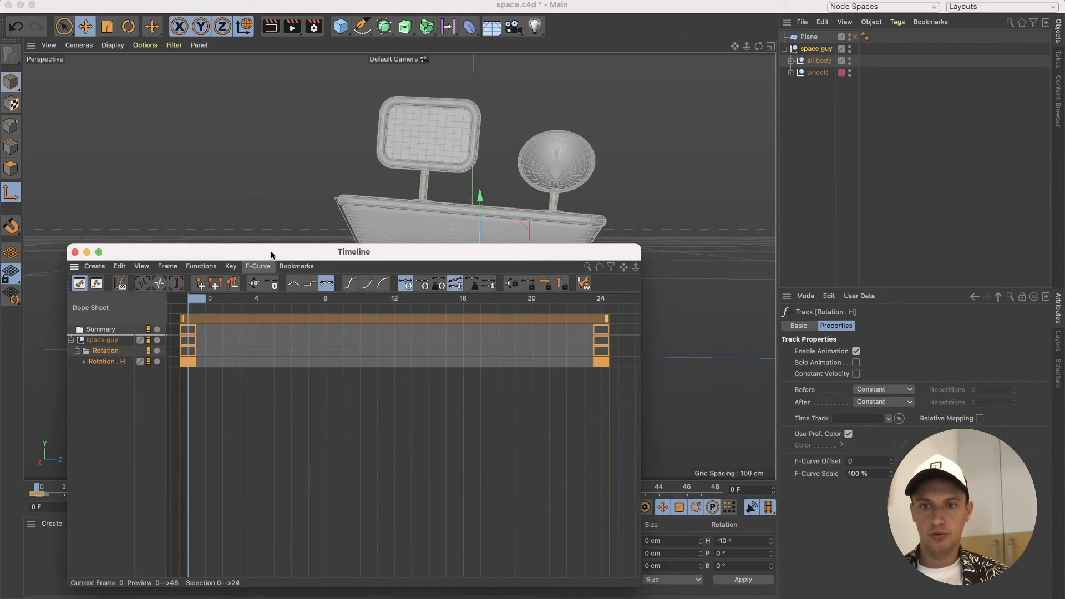
{"action": "left_click", "coordinate": [884, 390]}
{"action": "left_click", "coordinate": [870, 462]}
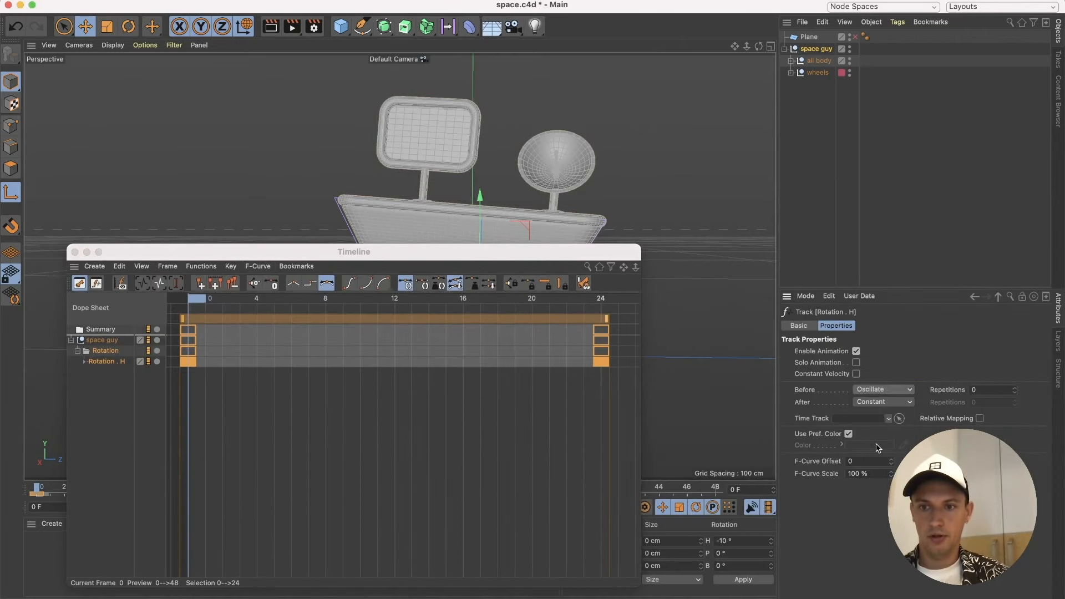
{"action": "left_click", "coordinate": [883, 401]}
{"action": "left_click", "coordinate": [870, 475]}
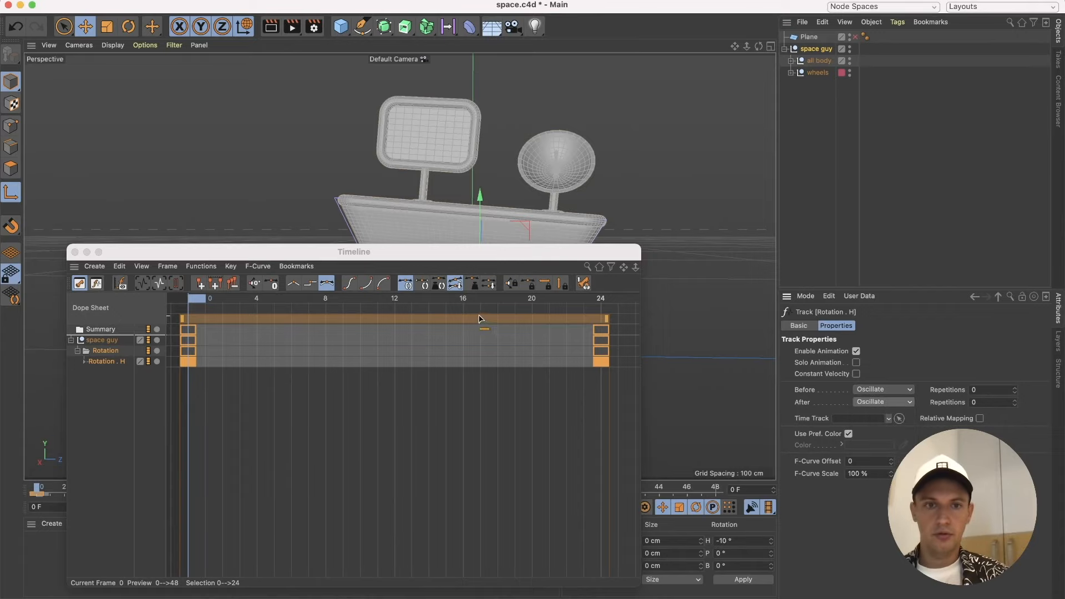
Move the space guy's two heading keyframes 12 frames earlier, to frames -12 and 12, and close the Timeline.
{"action": "left_click_drag", "start_coordinate": [476, 318], "coordinate": [287, 318]}
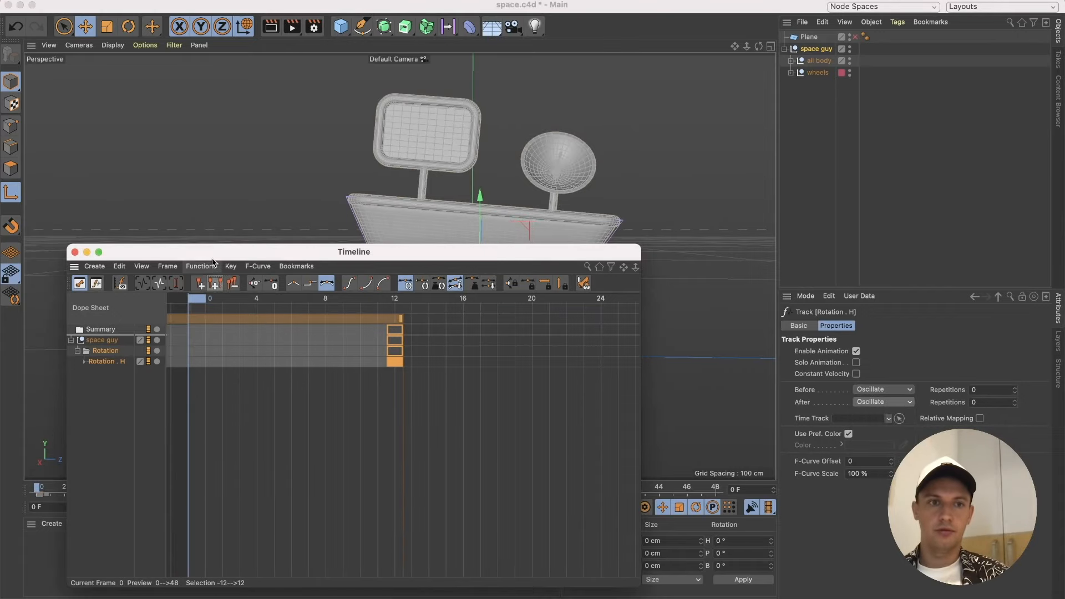
{"action": "left_click_drag", "start_coordinate": [203, 252], "coordinate": [411, 375]}
{"action": "left_click", "coordinate": [283, 374]}
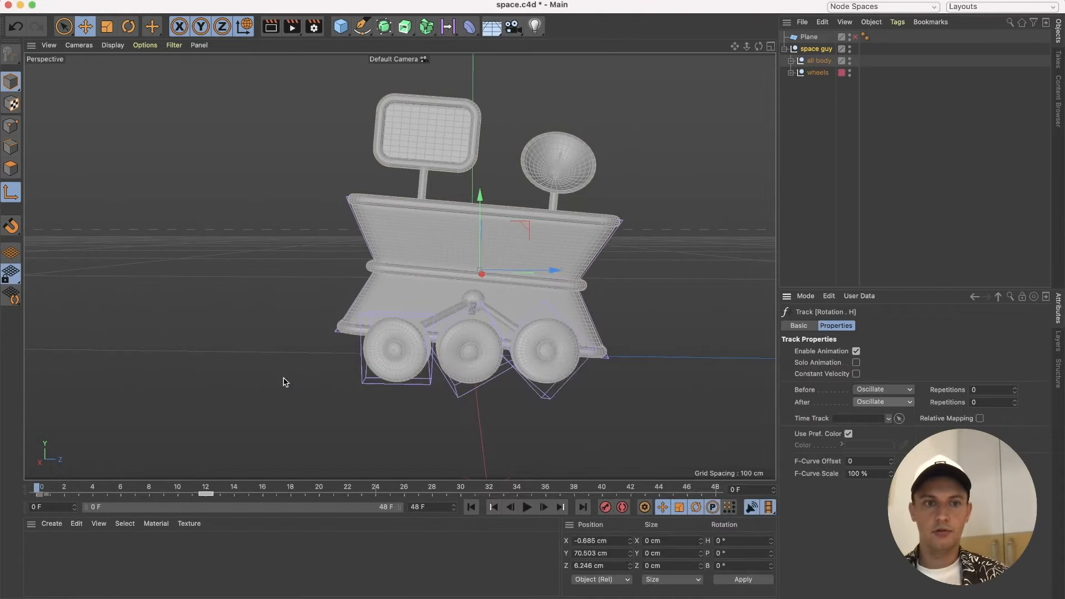
Play back the rover animation to check its sway, return to frame 0 and deselect everything.
{"action": "left_click", "coordinate": [527, 507]}
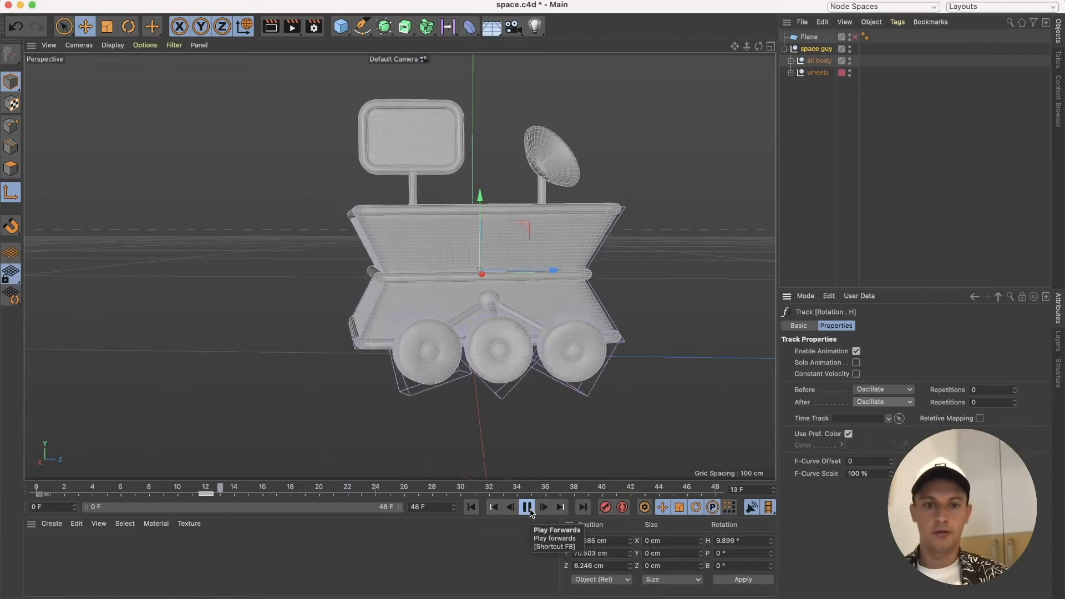
{"action": "left_click", "coordinate": [527, 507]}
{"action": "left_click_drag", "start_coordinate": [511, 489], "coordinate": [26, 520]}
{"action": "left_click", "coordinate": [827, 137]}
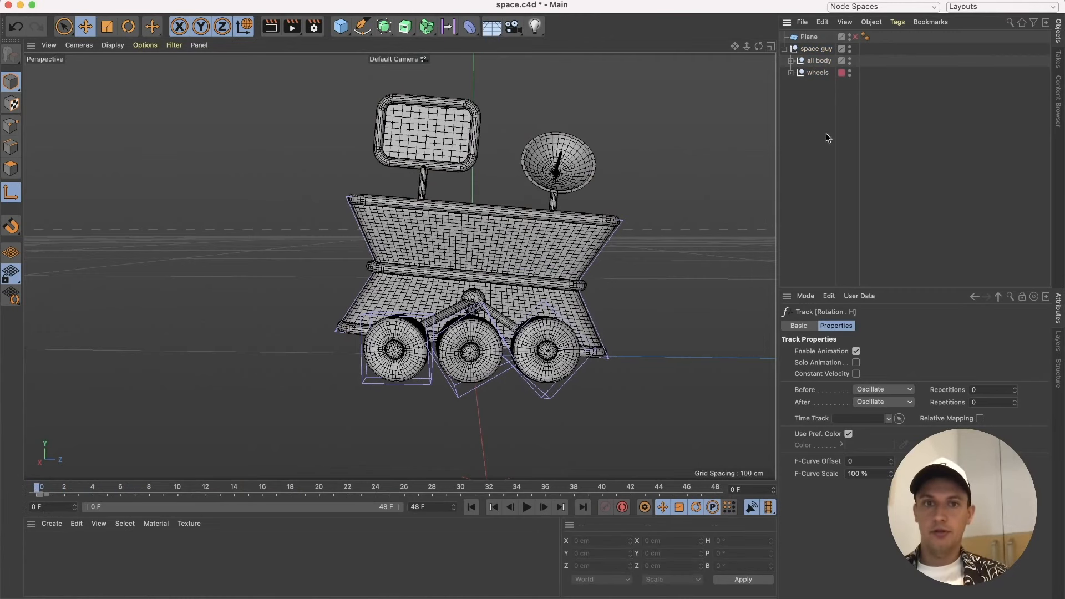
Collapse the space guy hierarchy, re-enable the ground Plane and set its width and height to 800 cm.
{"action": "left_click", "coordinate": [784, 49]}
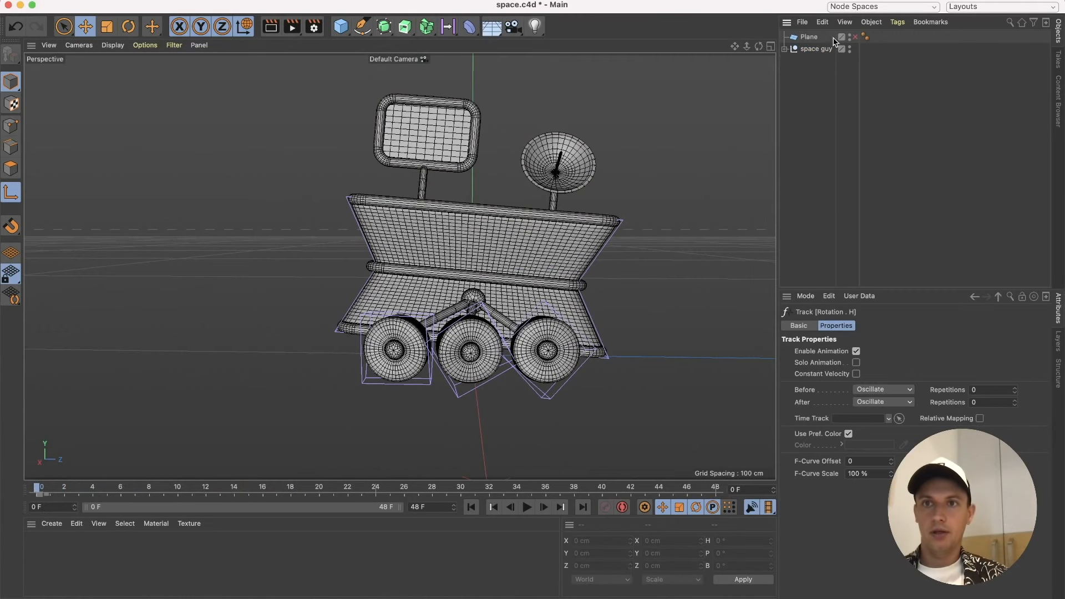
{"action": "left_click", "coordinate": [859, 37]}
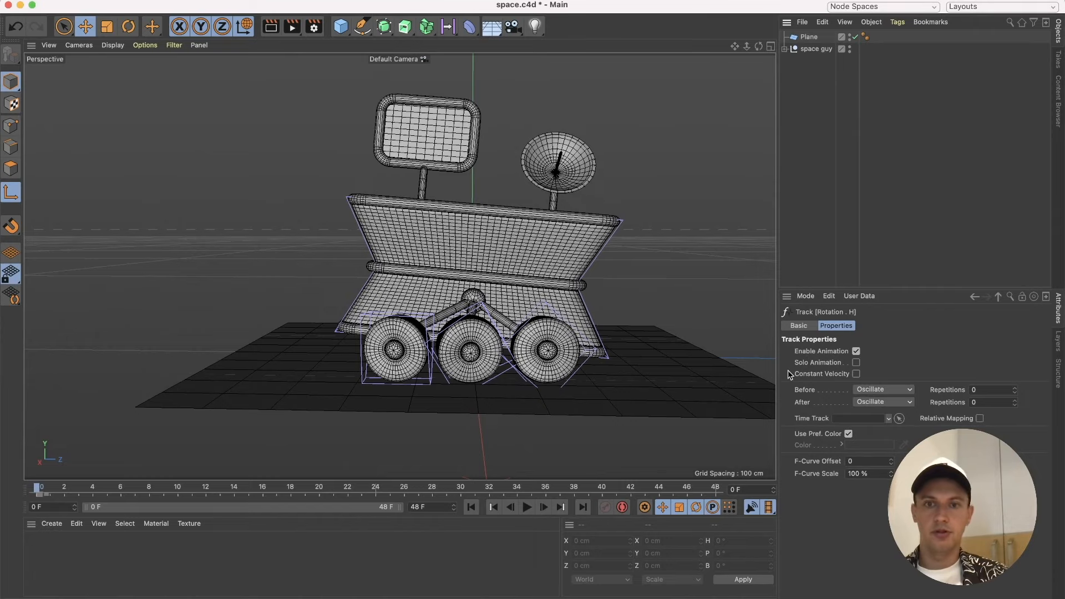
{"action": "left_click", "coordinate": [808, 40]}
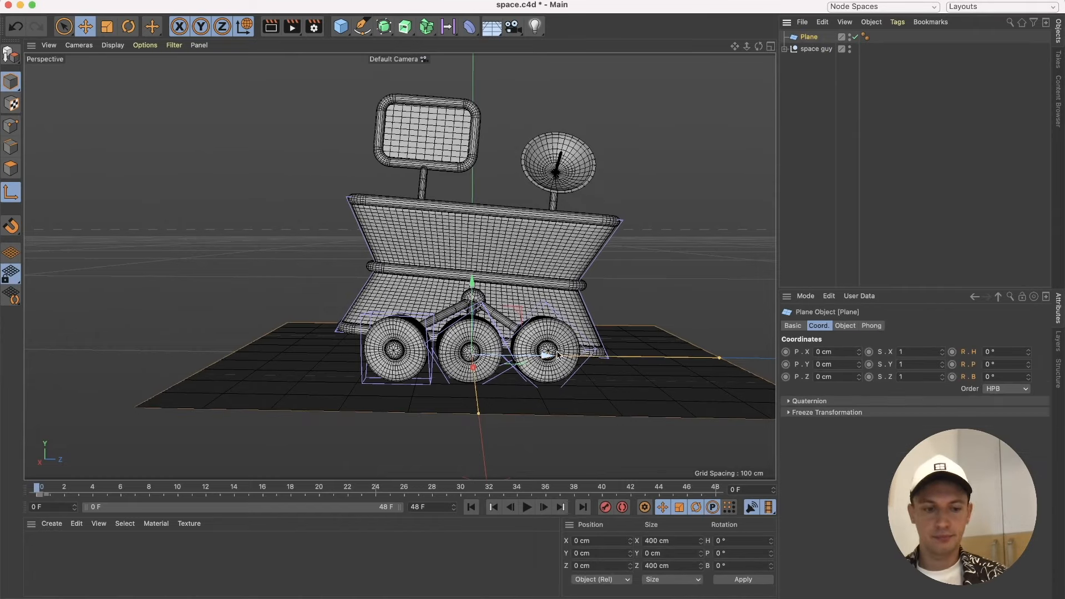
{"action": "mouse_move", "coordinate": [546, 353]}
{"action": "left_mouse_down", "text": "alt"}
{"action": "mouse_move", "coordinate": [556, 409]}
{"action": "mouse_move", "coordinate": [544, 376]}
{"action": "mouse_move", "coordinate": [554, 367]}
{"action": "left_mouse_up", "text": "alt"}
{"action": "scroll", "coordinate": [556, 406], "scroll_direction": "down", "scroll_amount": 3}
{"action": "scroll", "coordinate": [556, 407], "scroll_direction": "down", "scroll_amount": 3}
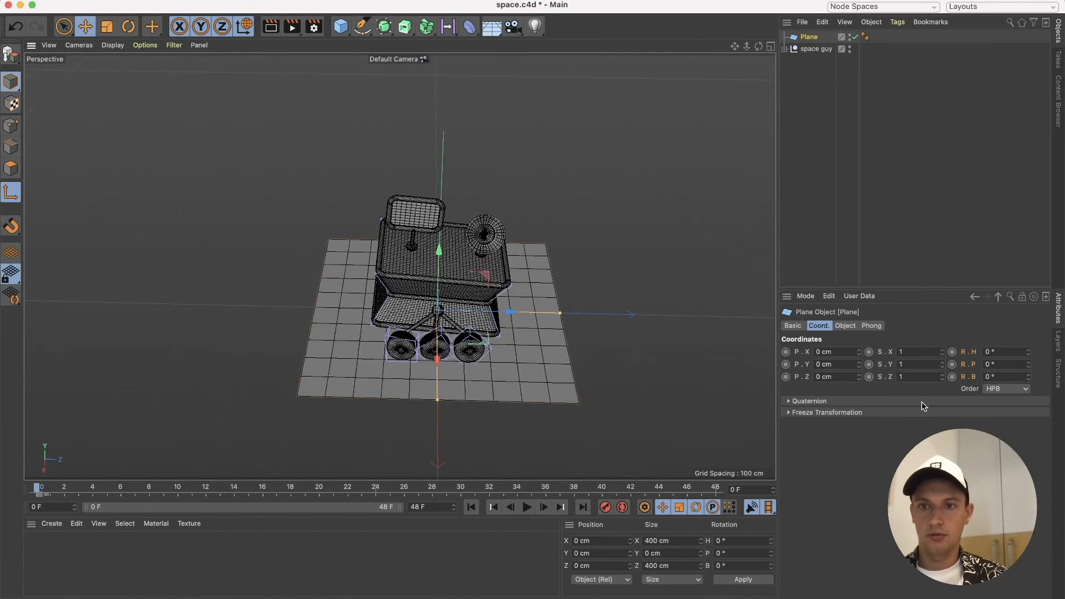
{"action": "left_click", "coordinate": [844, 327]}
{"action": "type", "text": "800"}
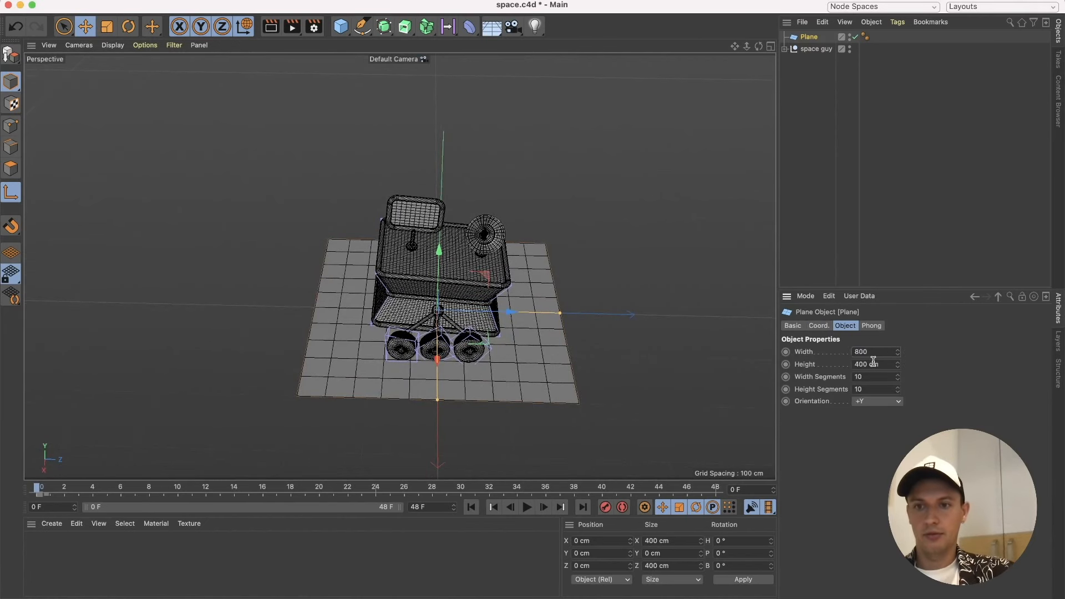
{"action": "double_click", "coordinate": [874, 364]}
{"action": "type", "text": "800"}
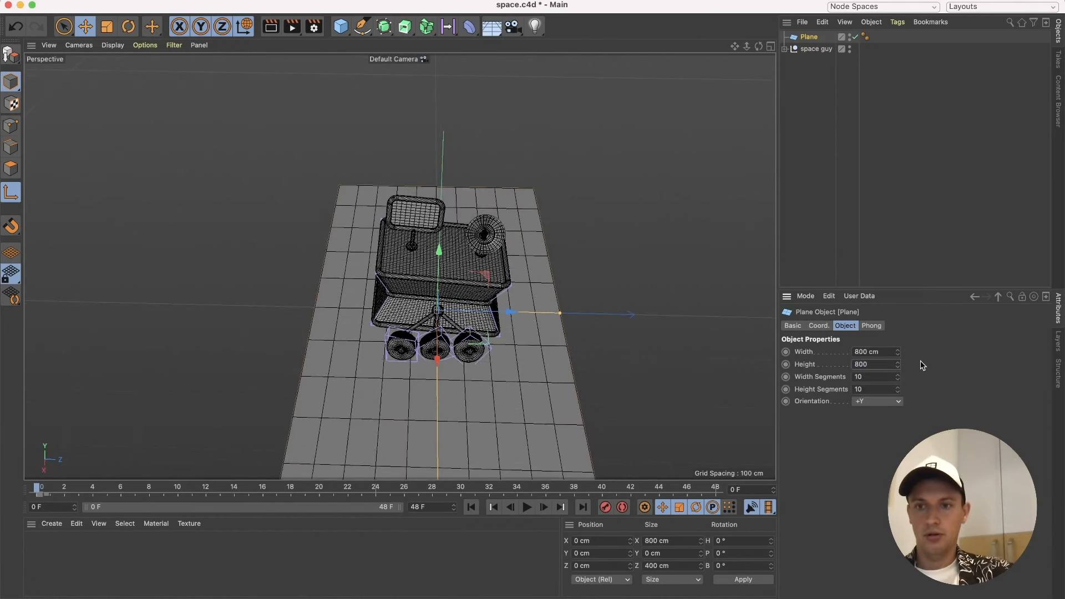
{"action": "key", "text": "Return"}
Set the Plane's width segments and height segments to 20 each.
{"action": "double_click", "coordinate": [865, 378]}
{"action": "type", "text": "20"}
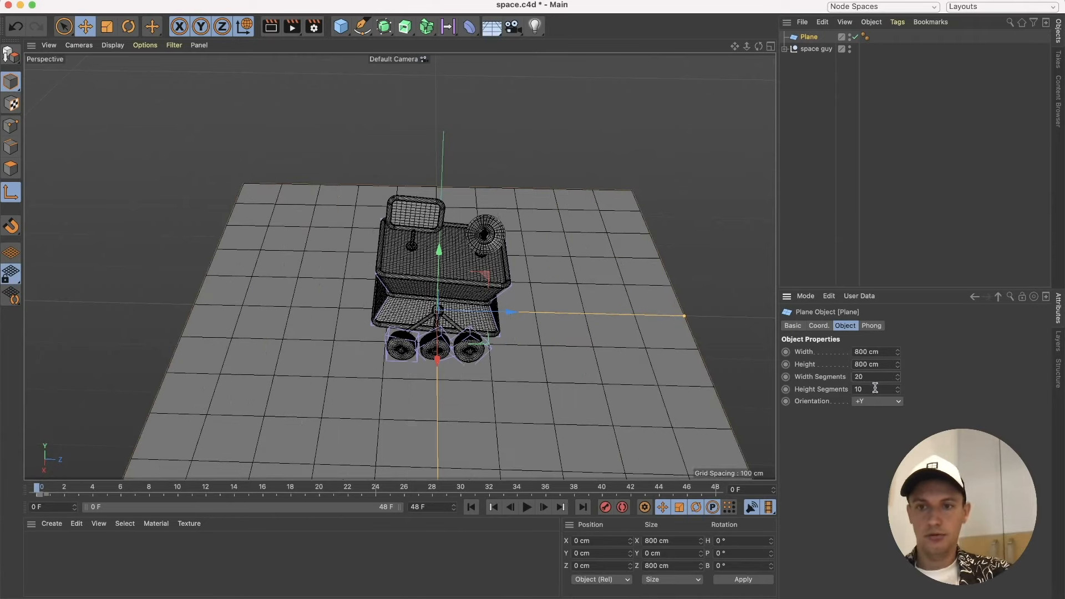
{"action": "key", "text": "Return"}
{"action": "double_click", "coordinate": [866, 390]}
{"action": "type", "text": "20"}
{"action": "key", "text": "Return"}
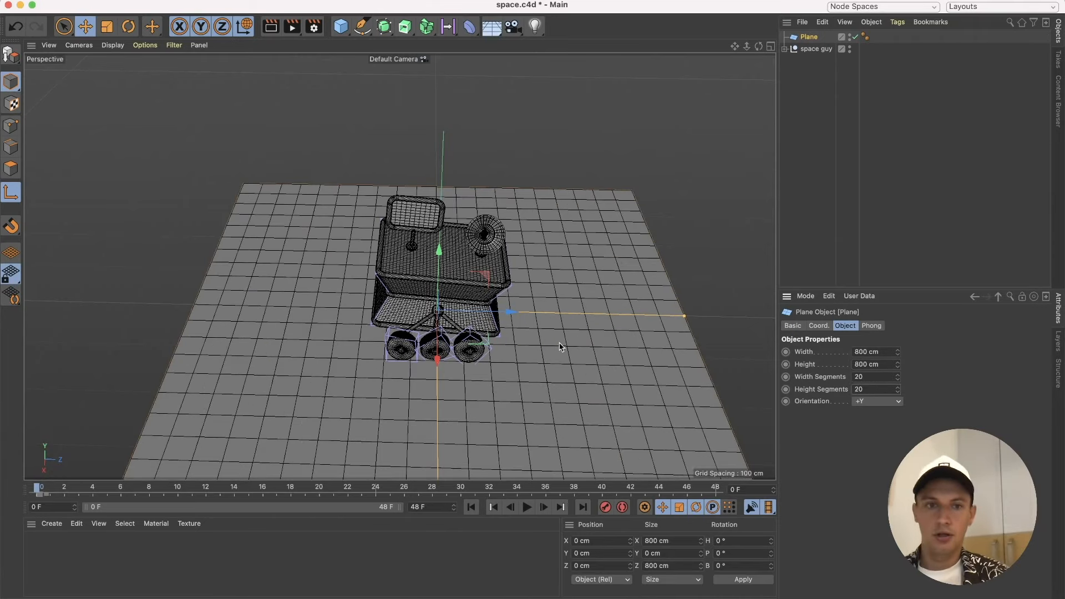
Make the Plane editable and switch to polygon mode.
{"action": "left_click", "coordinate": [15, 56]}
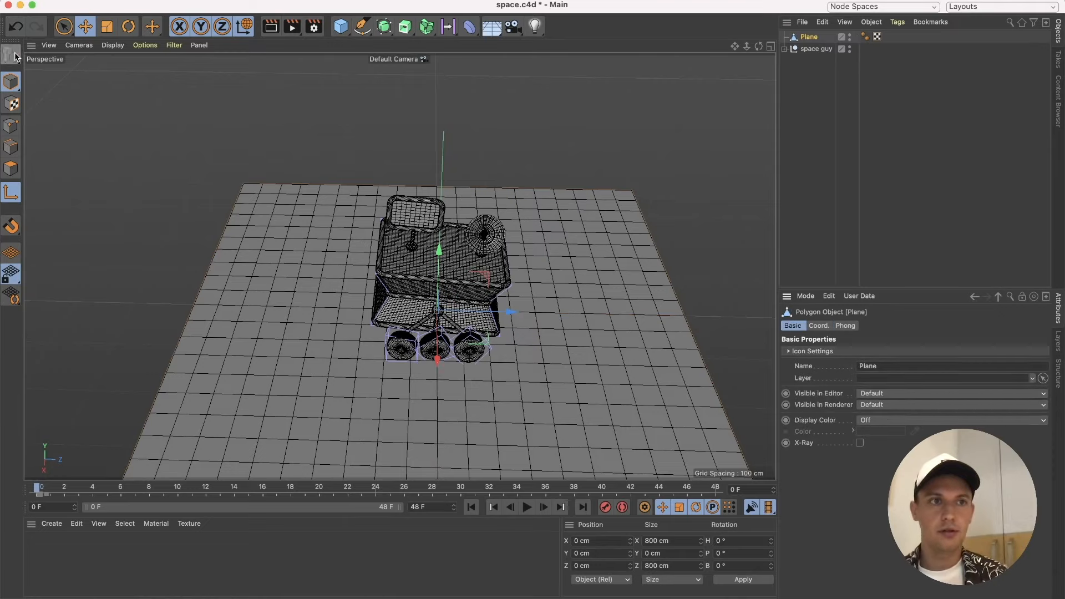
{"action": "left_click", "coordinate": [12, 169]}
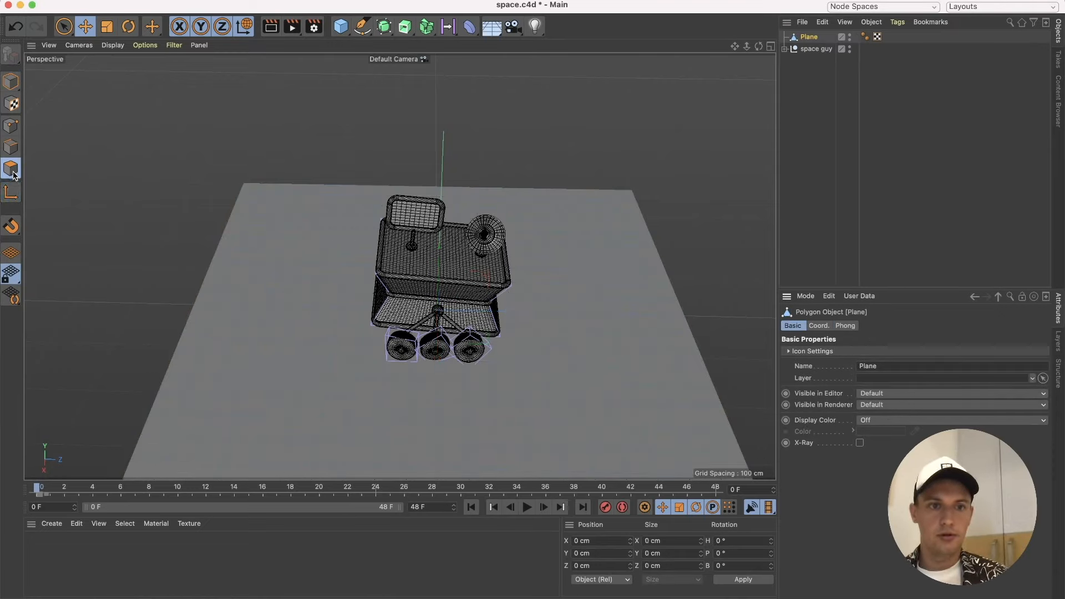
{"action": "left_click_drag", "start_coordinate": [416, 418], "coordinate": [373, 352], "text": "alt"}
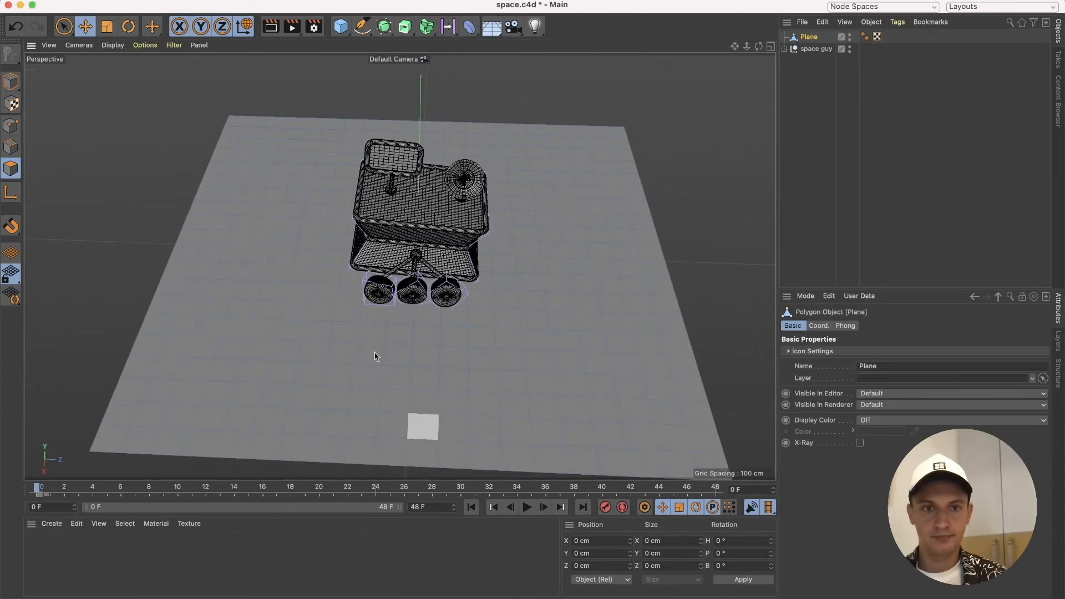
Hide the strokes, wheels and body layers in the viewport.
{"action": "left_click", "coordinate": [1060, 340]}
{"action": "left_click_drag", "start_coordinate": [853, 324], "coordinate": [853, 343]}
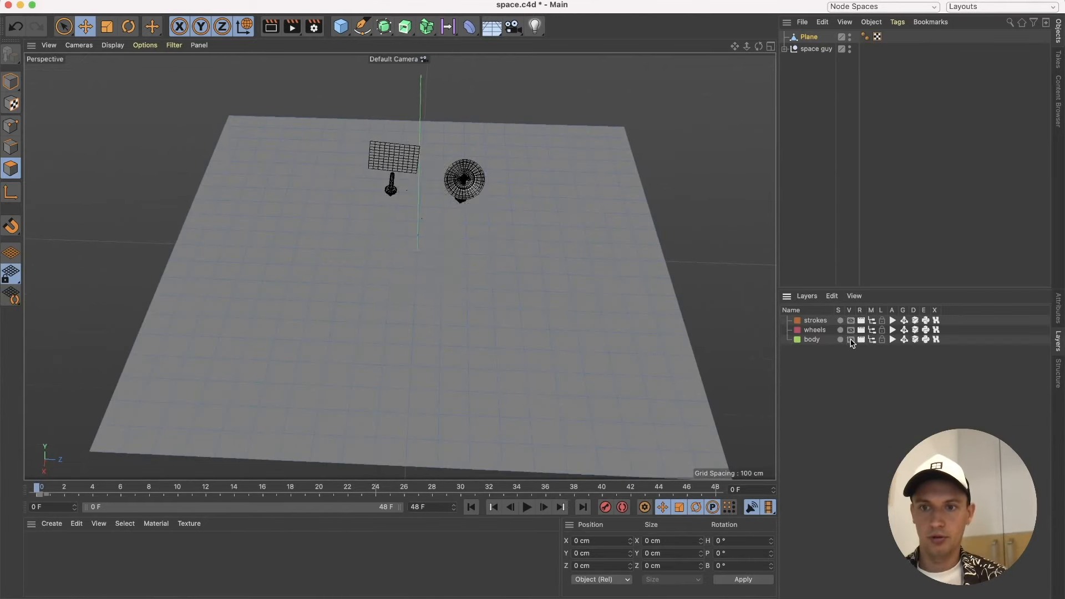
Create a layer named other, assign the screen and wifi groups to it, and hide it in the viewport.
{"action": "left_click", "coordinate": [785, 49]}
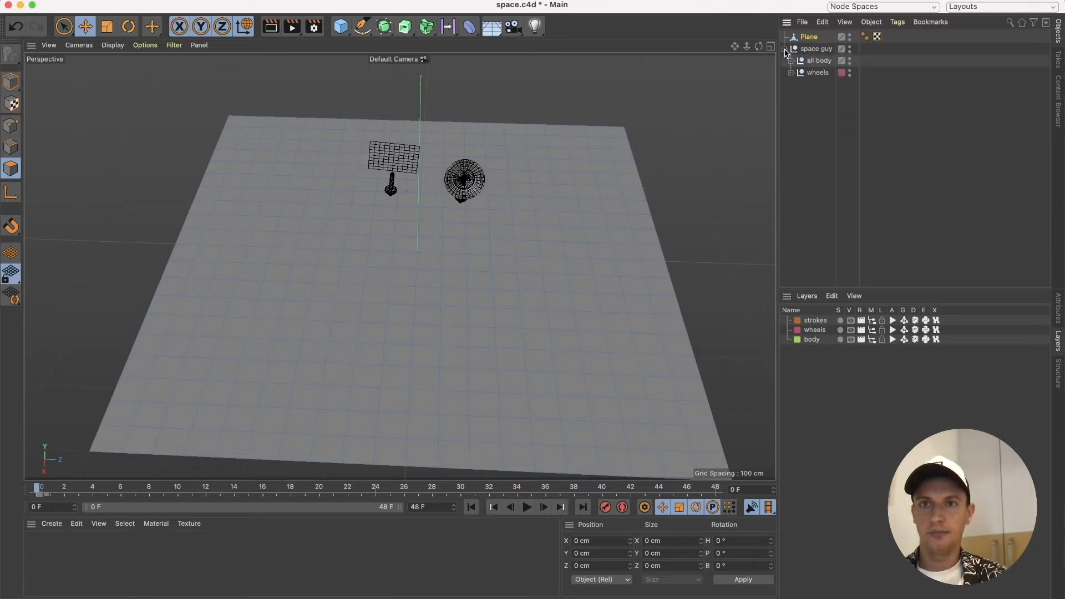
{"action": "right_click", "coordinate": [827, 381]}
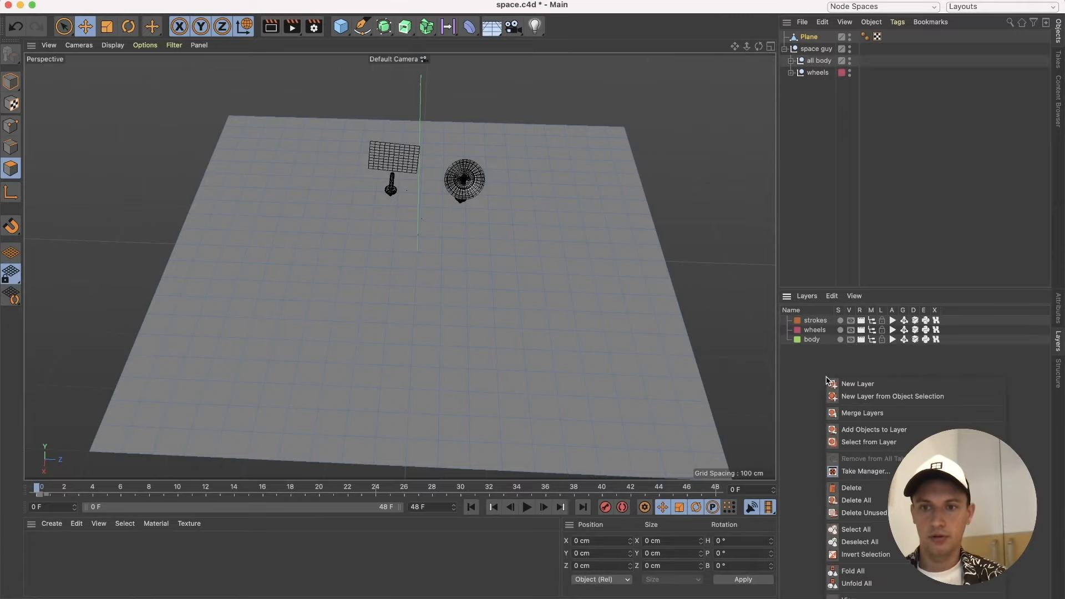
{"action": "left_click", "coordinate": [832, 384]}
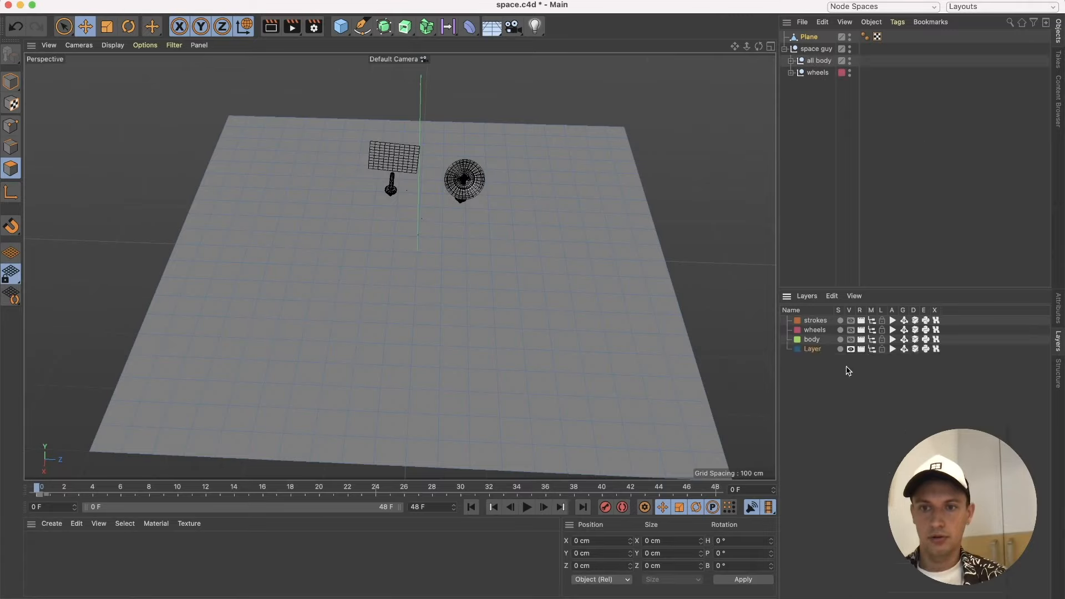
{"action": "left_click", "coordinate": [792, 60]}
{"action": "left_click", "coordinate": [824, 73]}
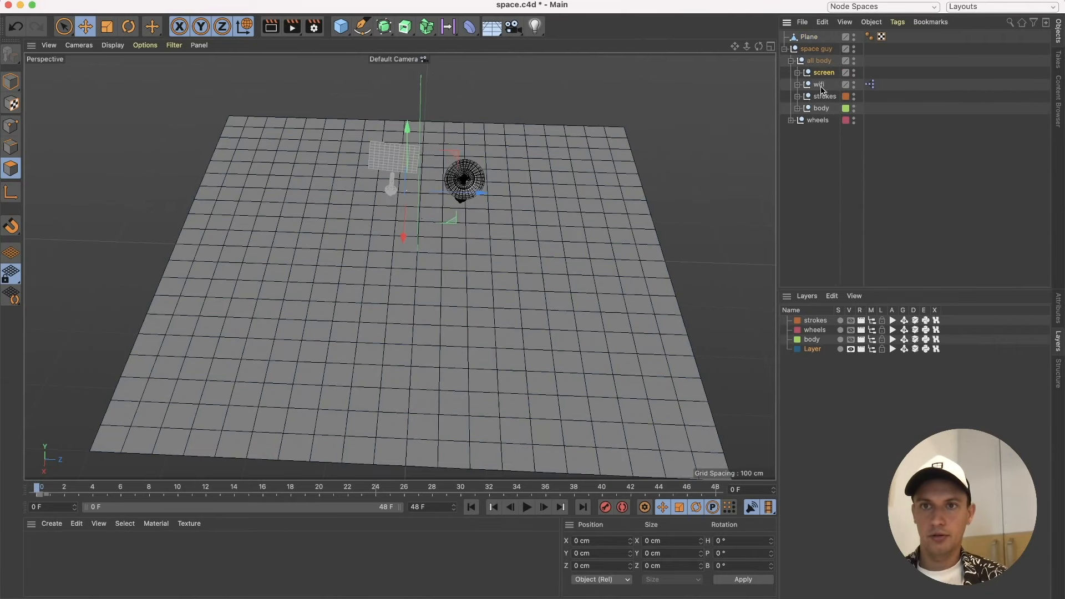
{"action": "left_click_drag", "start_coordinate": [823, 279], "coordinate": [814, 351]}
{"action": "double_click", "coordinate": [814, 349]}
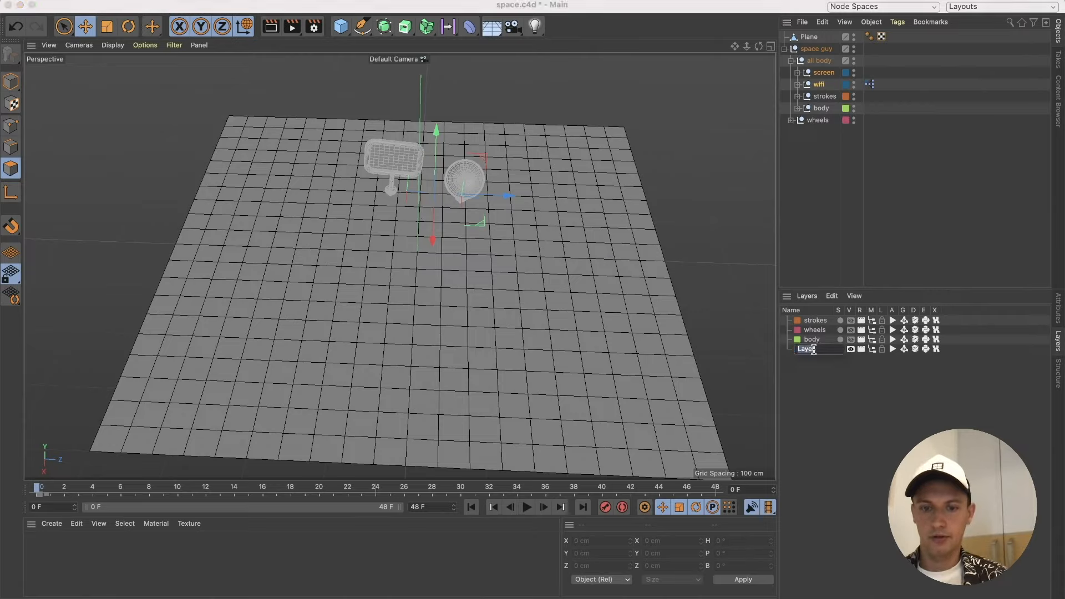
{"action": "key", "text": "Return"}
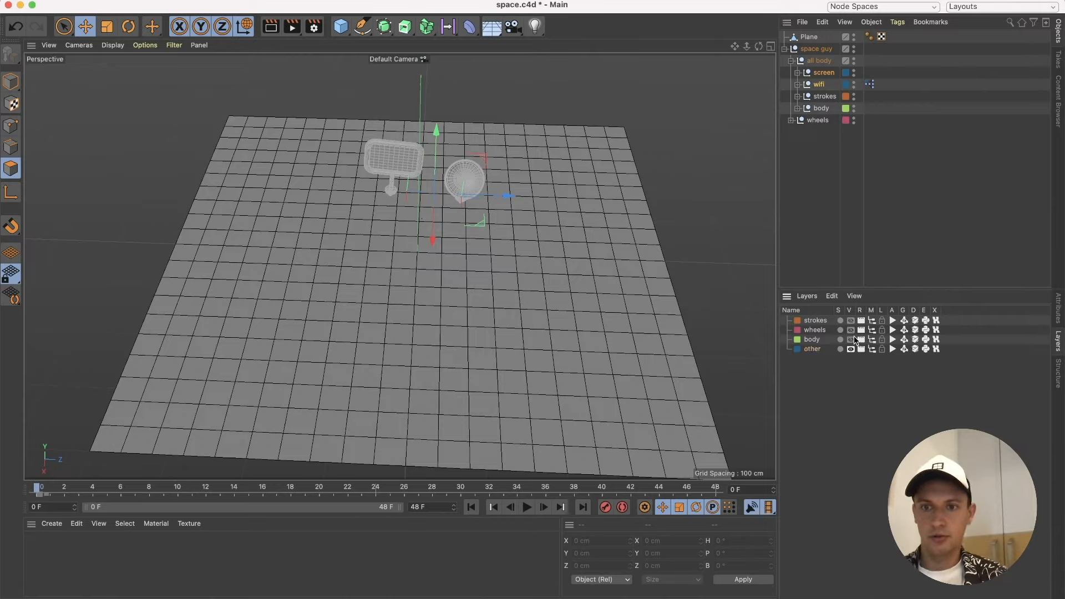
{"action": "left_click", "coordinate": [851, 350]}
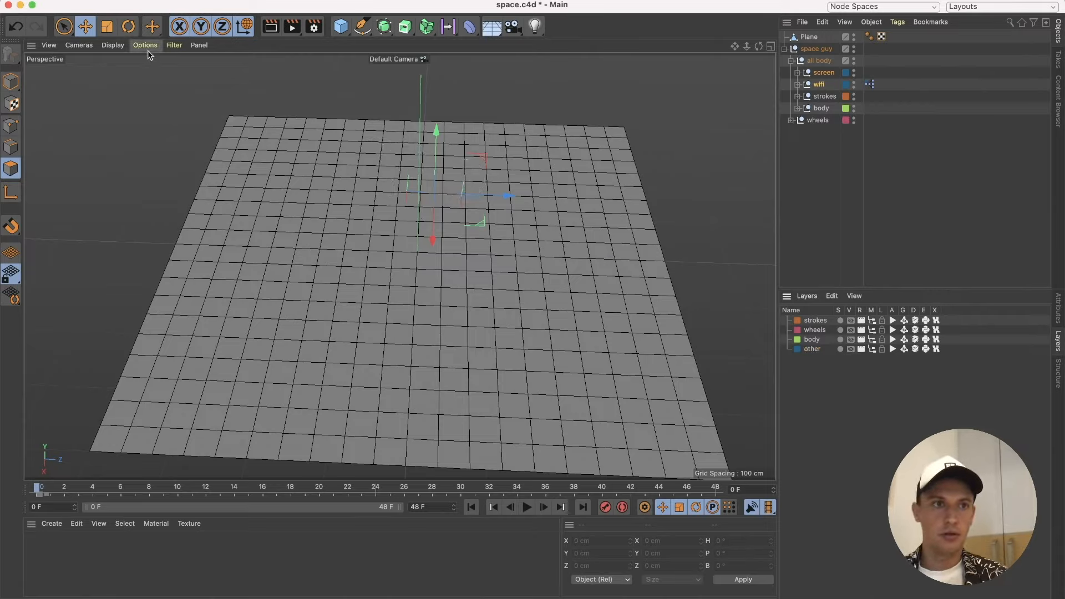
Select the Plane for polygon editing and switch to the Live Selection tool.
{"action": "mouse_move", "coordinate": [376, 257]}
{"action": "left_mouse_down", "text": "alt"}
{"action": "mouse_move", "coordinate": [378, 316]}
{"action": "mouse_move", "coordinate": [382, 245]}
{"action": "left_mouse_up", "text": "alt"}
{"action": "scroll", "coordinate": [383, 305], "scroll_direction": "down", "scroll_amount": 3}
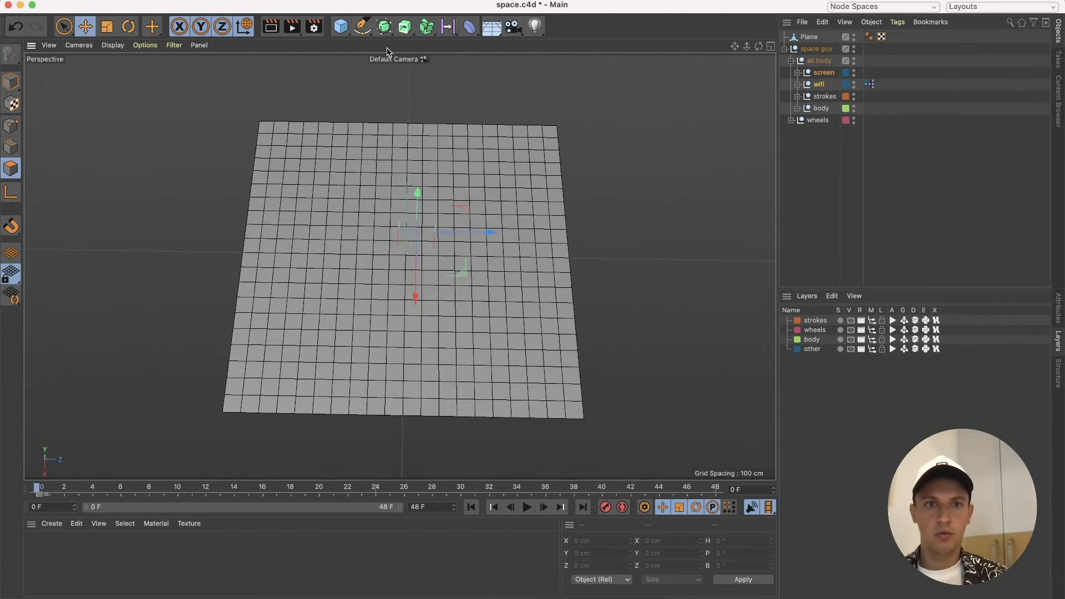
{"action": "left_click", "coordinate": [811, 41]}
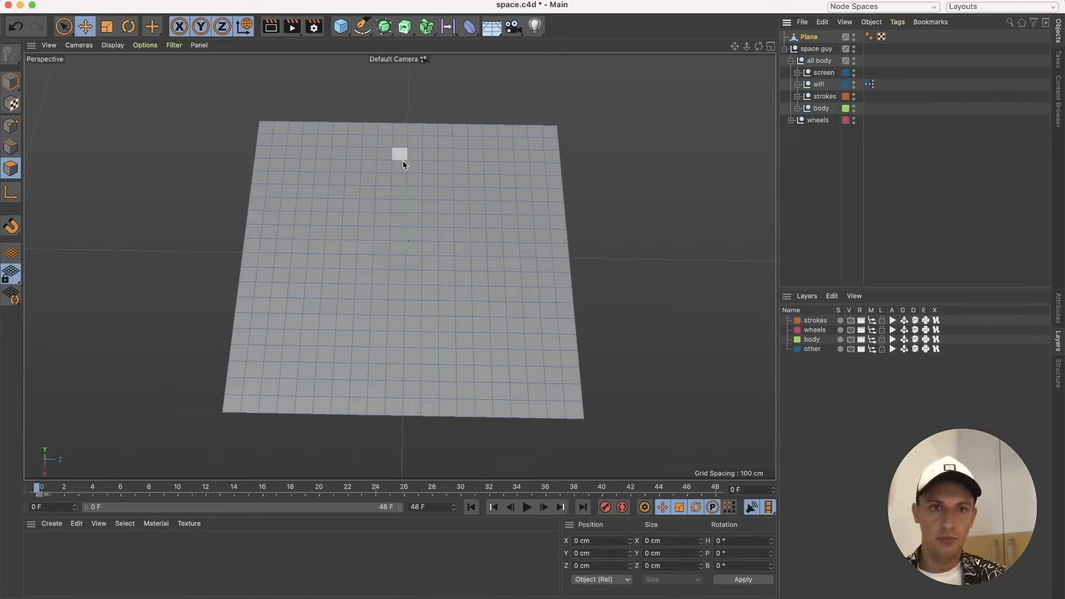
{"action": "left_click", "coordinate": [403, 132]}
{"action": "key", "text": "super+z"}
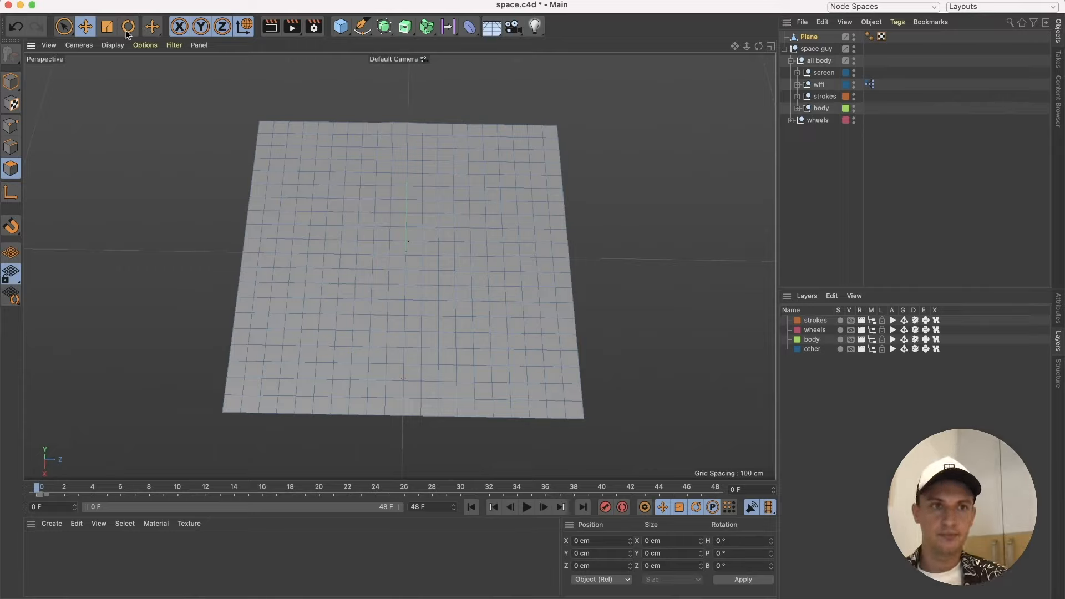
{"action": "left_click", "coordinate": [60, 27]}
{"action": "left_click", "coordinate": [403, 135]}
{"action": "left_click", "coordinate": [366, 98]}
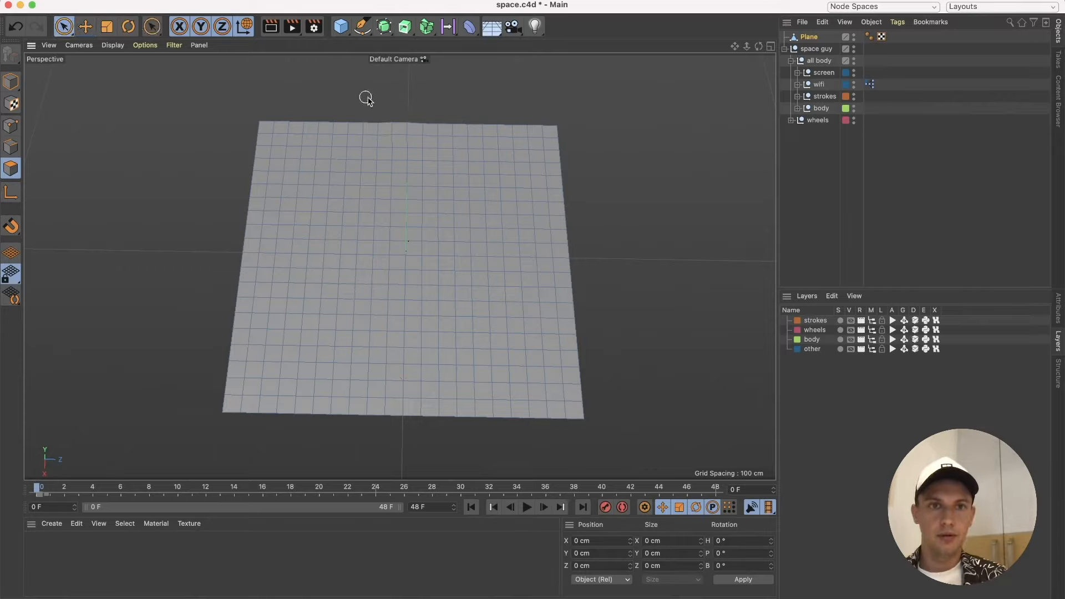
{"action": "mouse_move", "coordinate": [397, 126]}
{"action": "left_mouse_down"}
{"action": "mouse_move", "coordinate": [394, 178]}
{"action": "mouse_move", "coordinate": [328, 157]}
{"action": "mouse_move", "coordinate": [312, 357]}
{"action": "mouse_move", "coordinate": [327, 388]}
{"action": "left_mouse_up"}
{"action": "mouse_move", "coordinate": [554, 105]}
{"action": "left_mouse_down"}
{"action": "mouse_move", "coordinate": [504, 136]}
{"action": "mouse_move", "coordinate": [505, 316]}
{"action": "mouse_move", "coordinate": [476, 136]}
{"action": "mouse_move", "coordinate": [585, 137]}
{"action": "left_mouse_up"}
{"action": "left_click", "coordinate": [619, 155]}
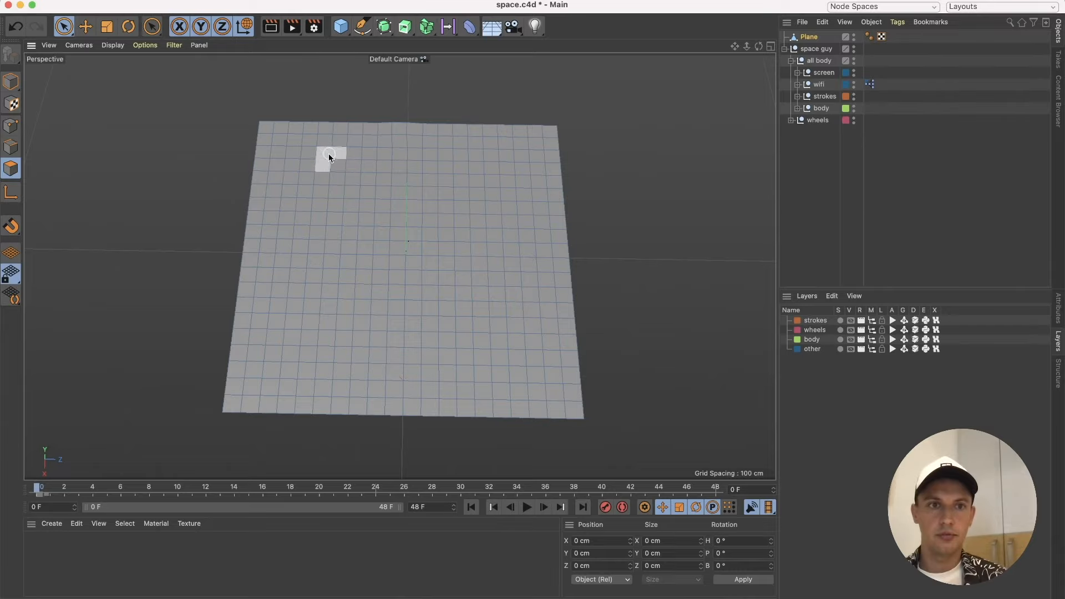
{"action": "left_click", "coordinate": [308, 153]}
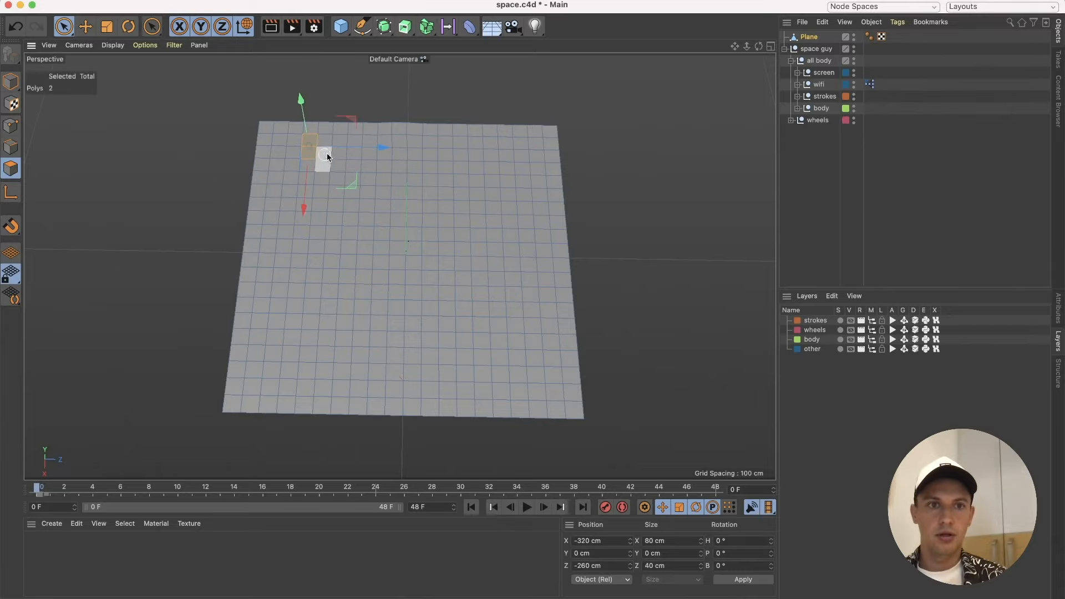
{"action": "left_click", "coordinate": [326, 100]}
Select two separate polygons near the plane's far edge, at X -300 cm, and raise them about 23.8 cm in Y.
{"action": "scroll", "coordinate": [306, 185], "scroll_direction": "up", "scroll_amount": 3}
{"action": "scroll", "coordinate": [306, 185], "scroll_direction": "up", "scroll_amount": 1}
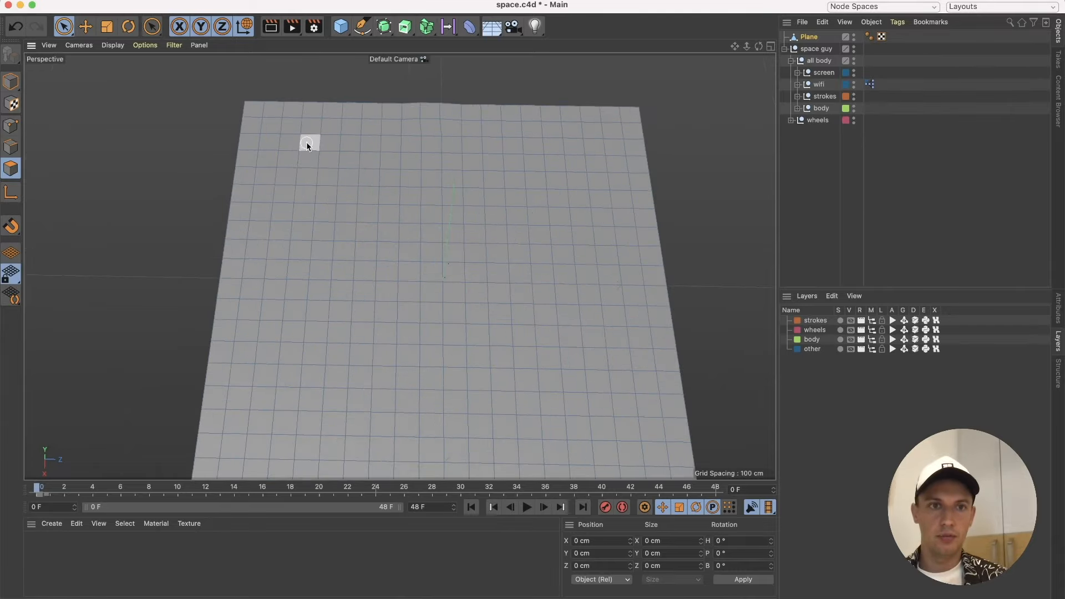
{"action": "left_click", "coordinate": [308, 143]}
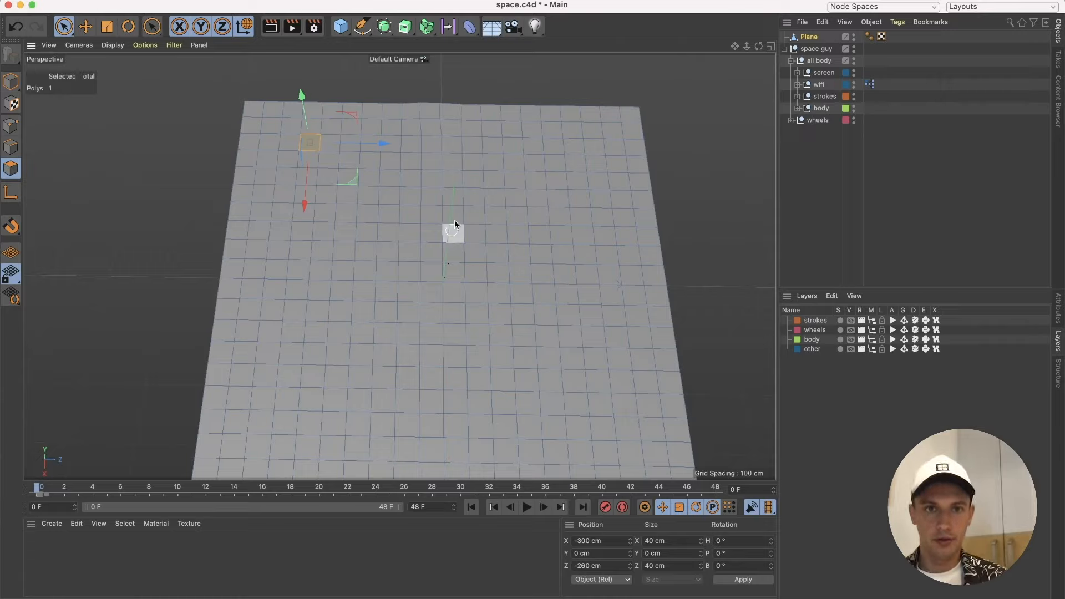
{"action": "left_click", "coordinate": [514, 149], "text": "shift"}
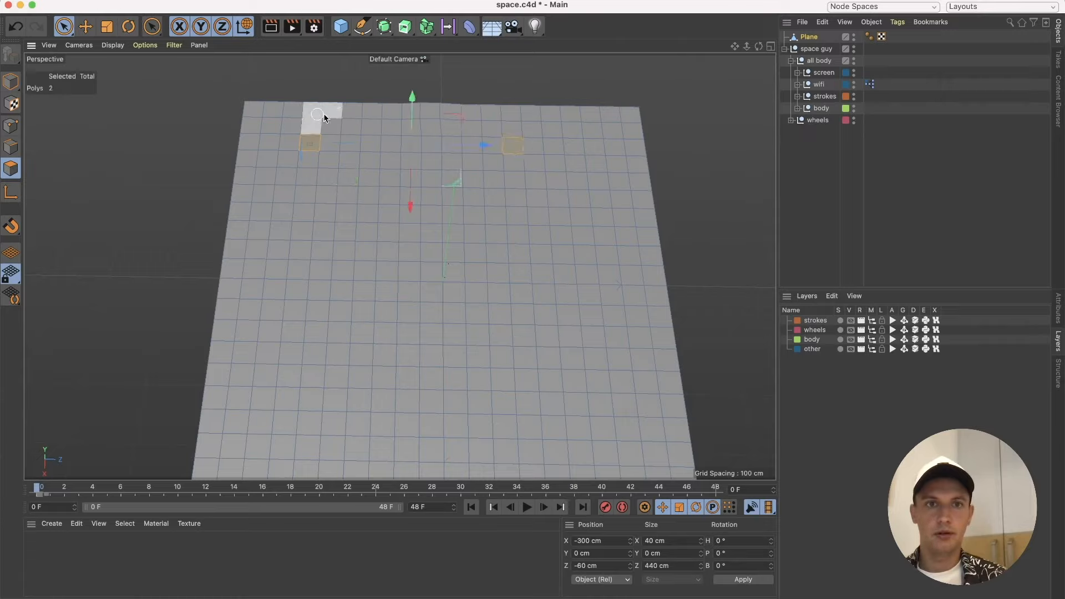
{"action": "left_click_drag", "start_coordinate": [411, 100], "coordinate": [445, 304]}
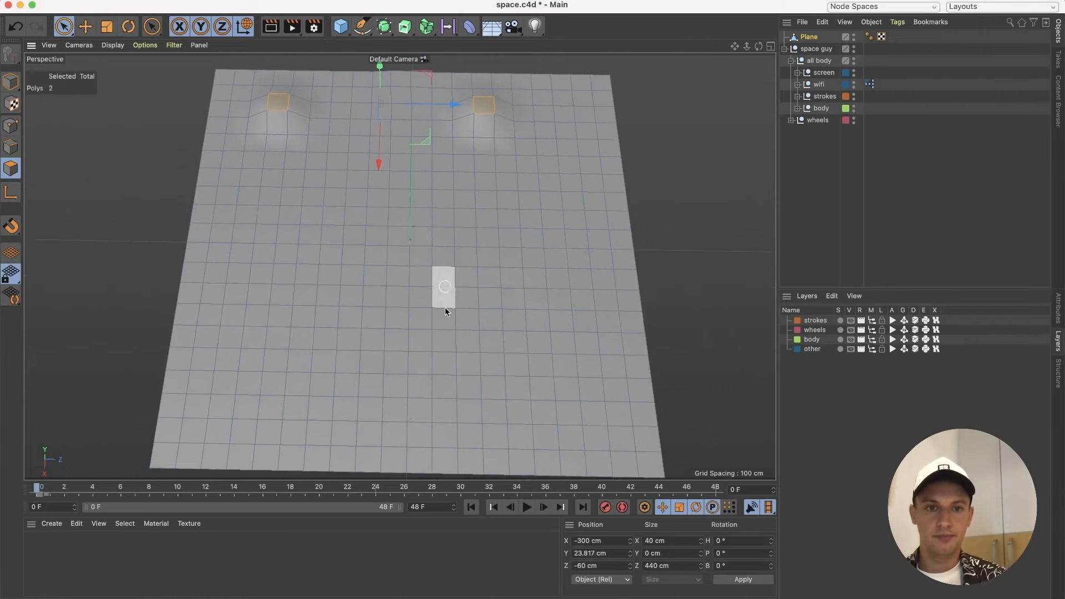
Select two separate polygons near the plane's near edge, at X 300 cm, and raise them about 32.2 cm in Y.
{"action": "left_click", "coordinate": [278, 398]}
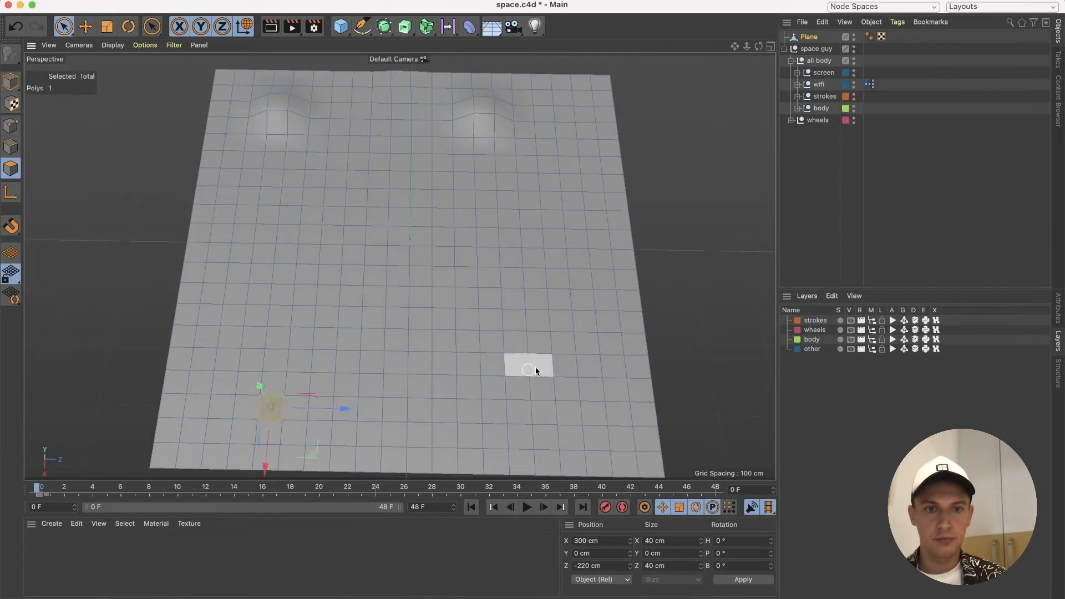
{"action": "left_click_drag", "start_coordinate": [523, 364], "coordinate": [537, 368], "text": "alt"}
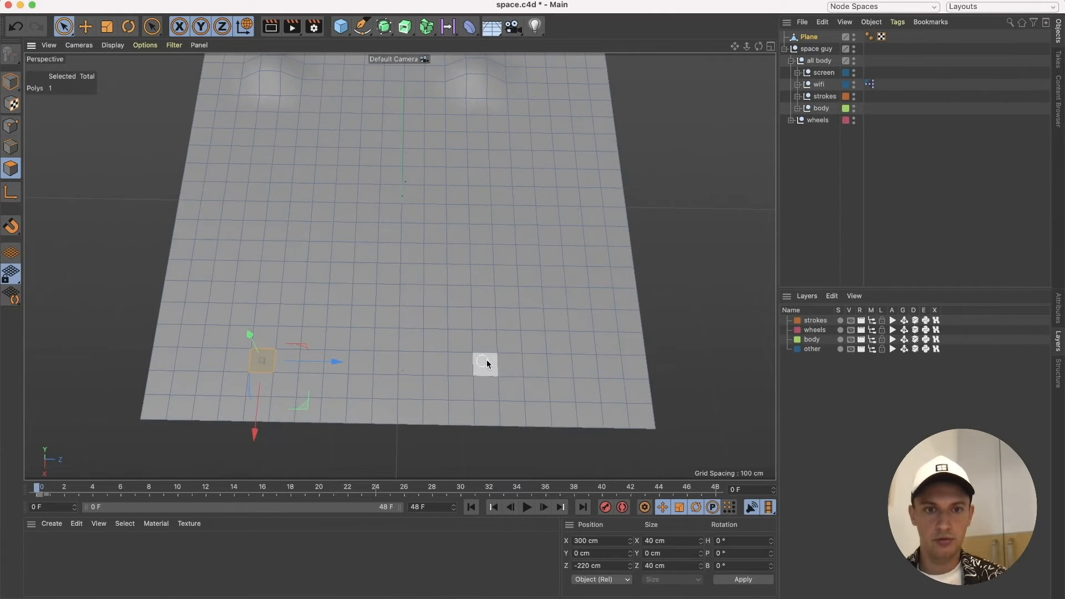
{"action": "left_click", "coordinate": [509, 363], "text": "shift"}
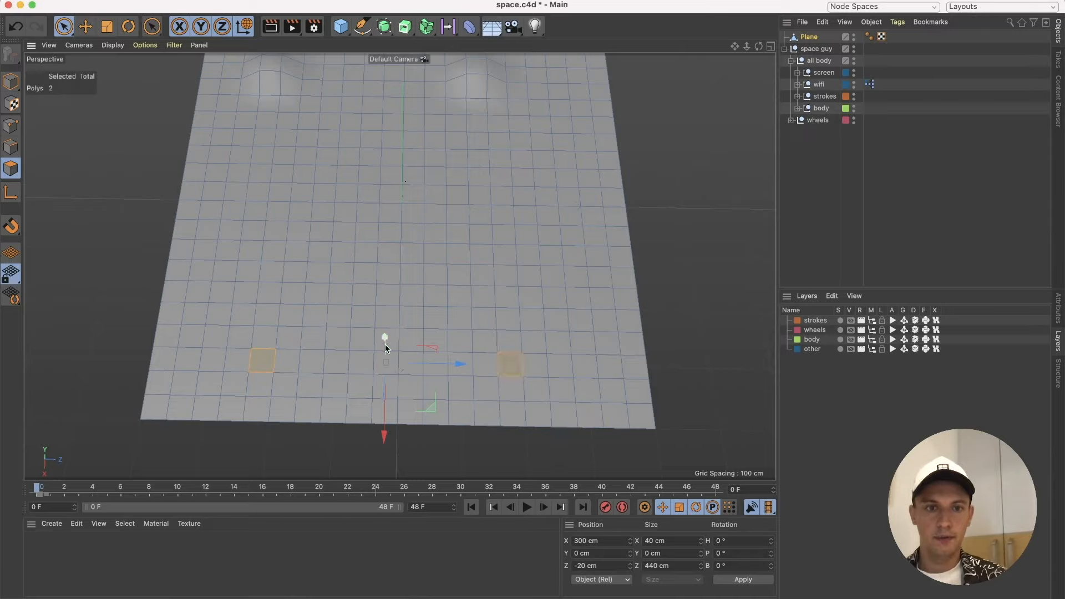
{"action": "left_click_drag", "start_coordinate": [385, 344], "coordinate": [385, 338]}
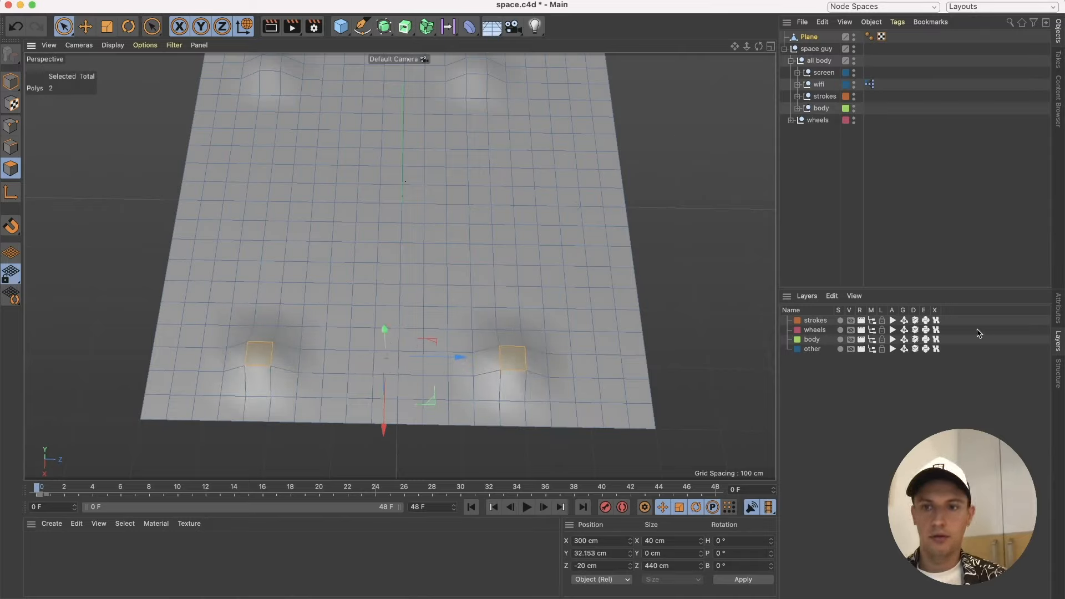
Show all four layers in the viewport, and raise two separate plane polygons at X 140 cm about 15.6 cm in Y.
{"action": "left_click_drag", "start_coordinate": [851, 321], "coordinate": [851, 350]}
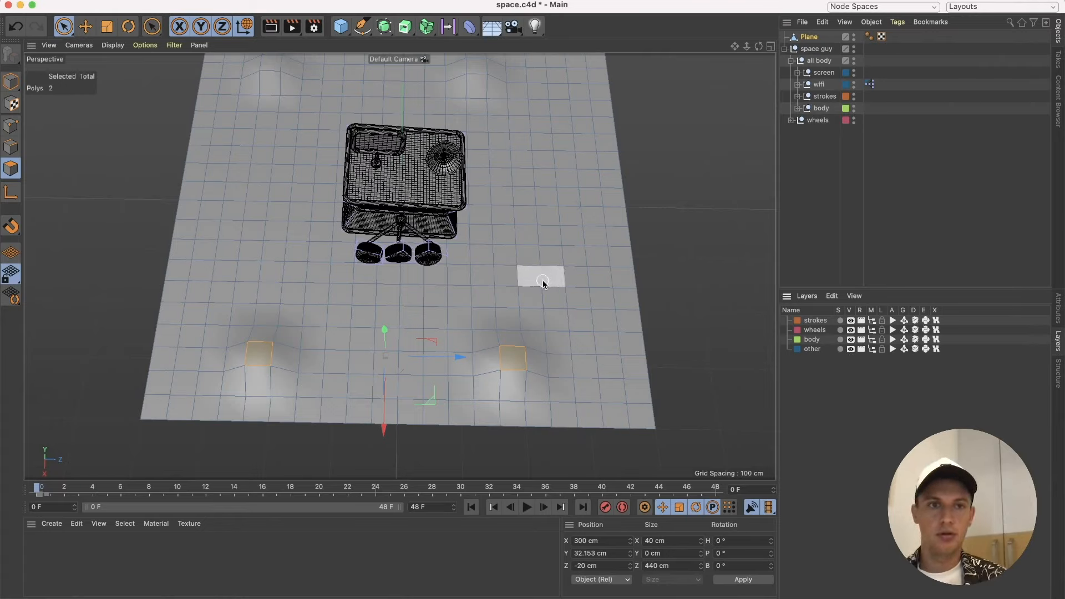
{"action": "left_click", "coordinate": [551, 278]}
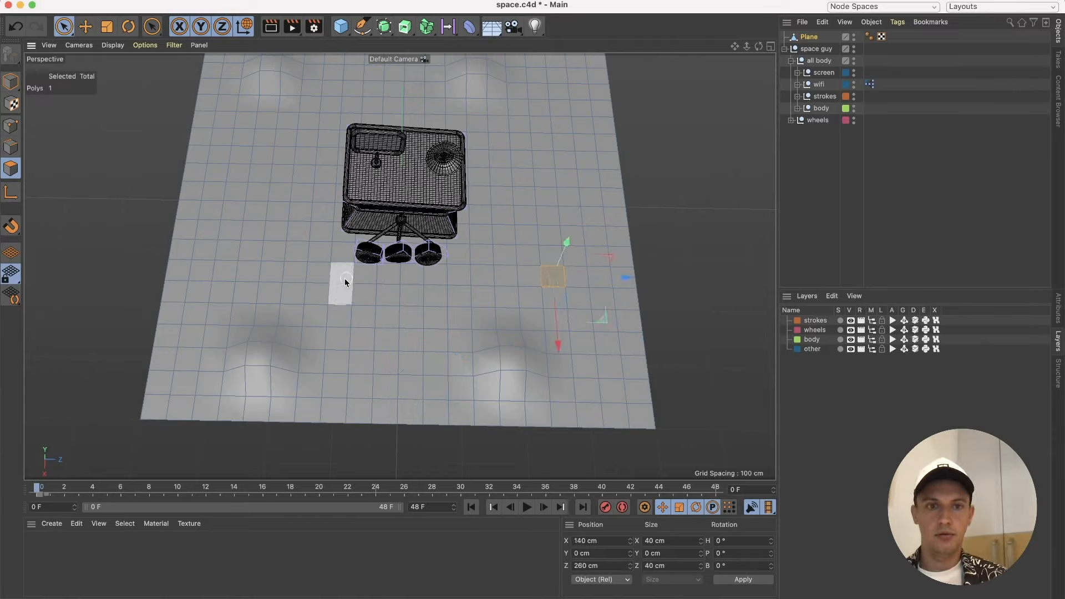
{"action": "left_click", "coordinate": [317, 271], "text": "shift"}
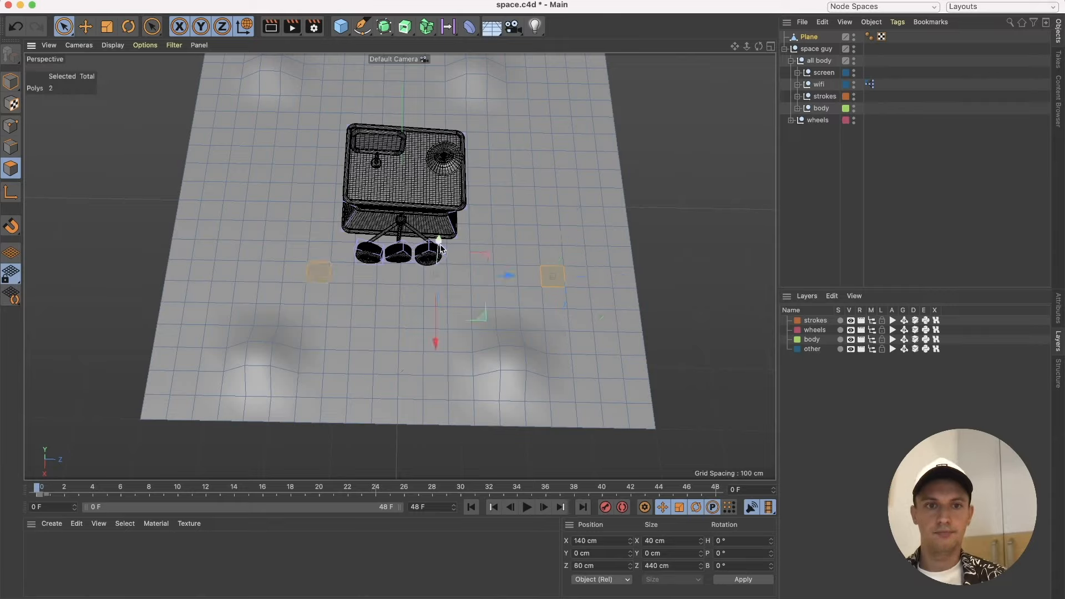
{"action": "left_click_drag", "start_coordinate": [439, 240], "coordinate": [438, 239]}
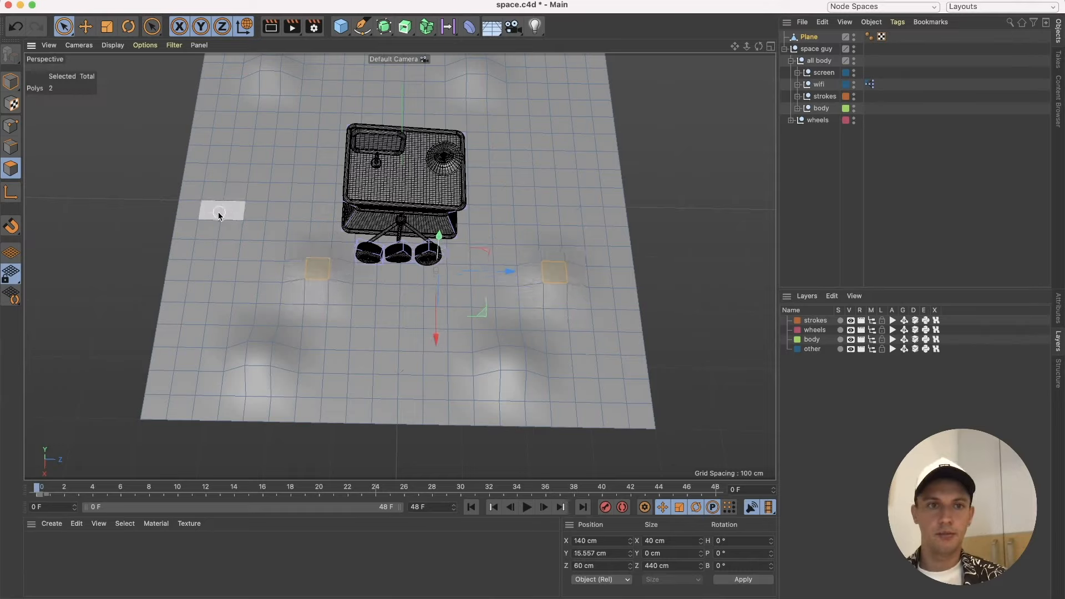
Hide the strokes layer, and raise two separate plane polygons at X -180 cm slightly in Y to form small bumps.
{"action": "left_click", "coordinate": [850, 321]}
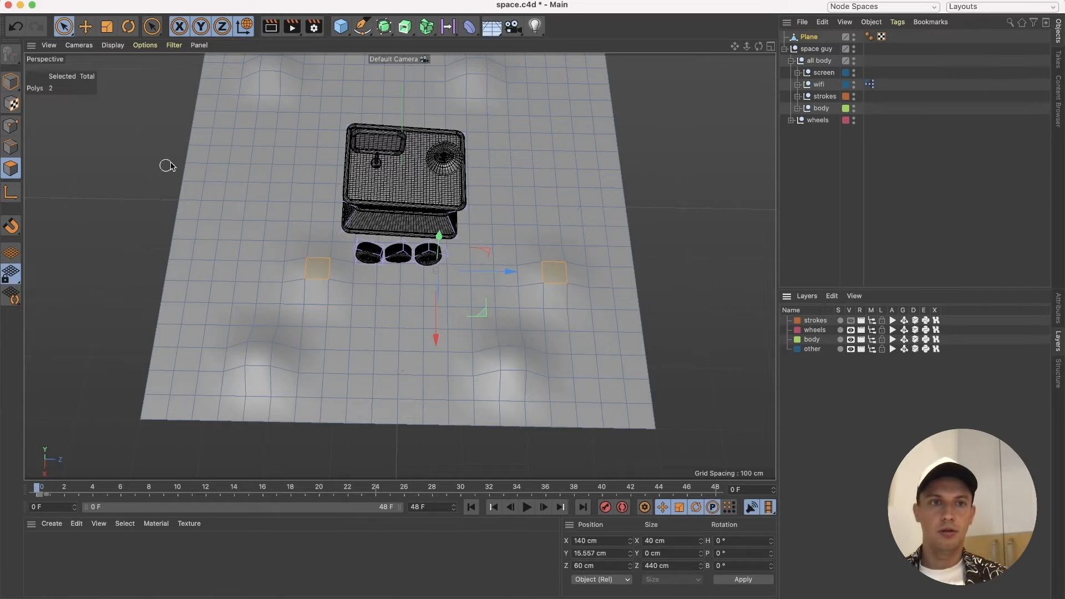
{"action": "left_click", "coordinate": [565, 127]}
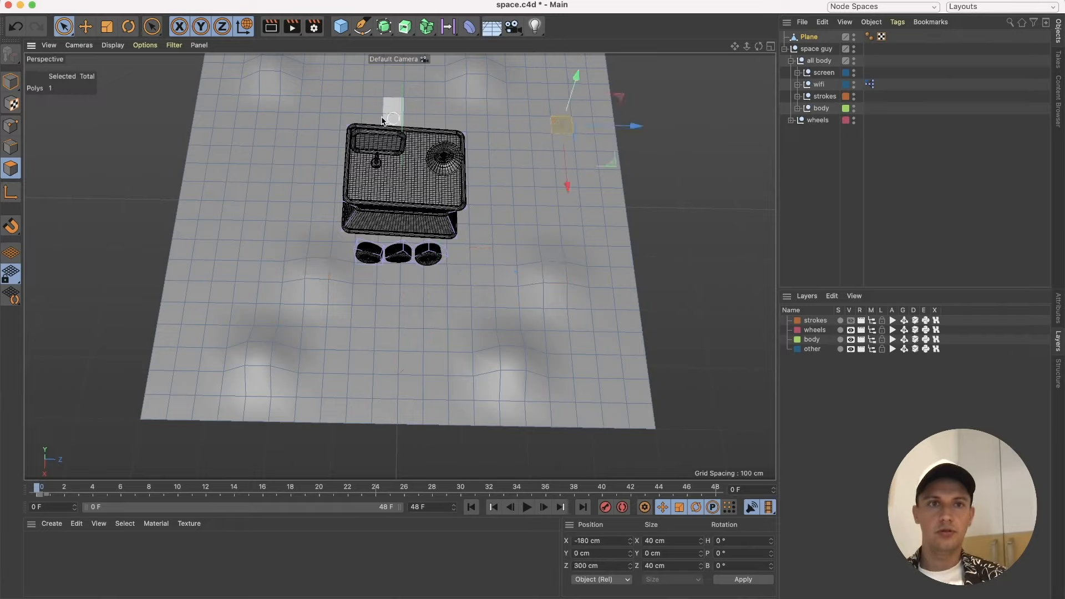
{"action": "left_click", "coordinate": [348, 123], "text": "shift"}
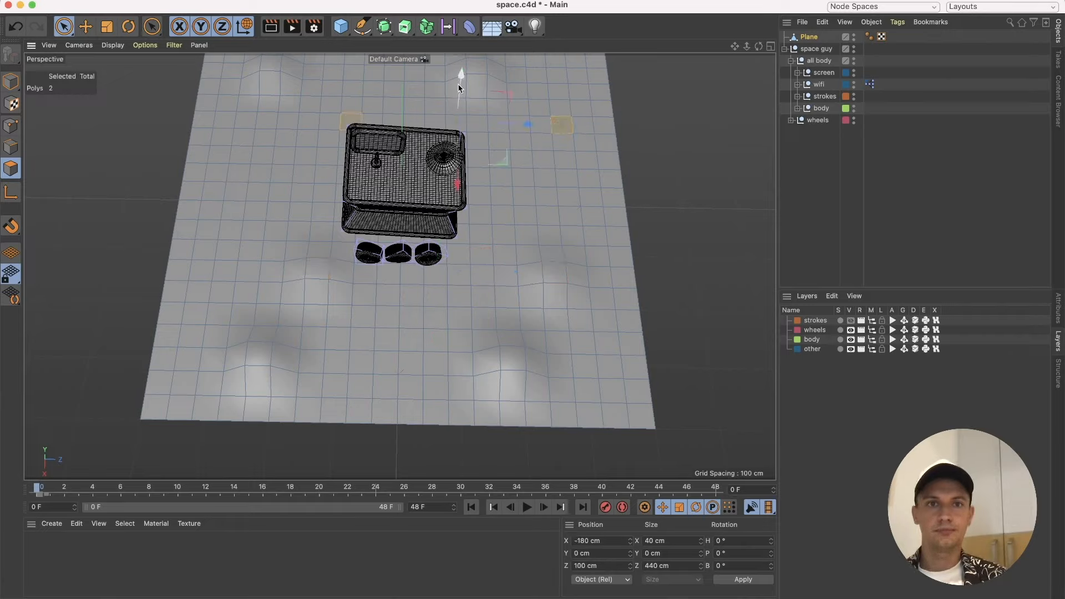
{"action": "left_click_drag", "start_coordinate": [461, 84], "coordinate": [458, 76]}
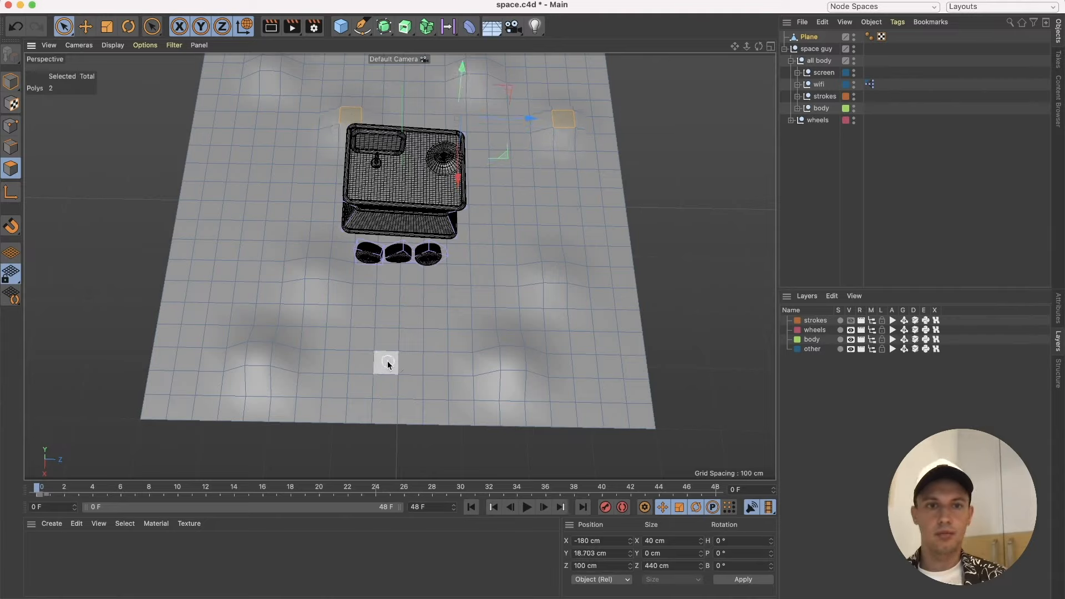
Raise two more polygons at X 300 cm, beside the existing near-edge bumps, about 16.7 cm in Y.
{"action": "left_click", "coordinate": [335, 361]}
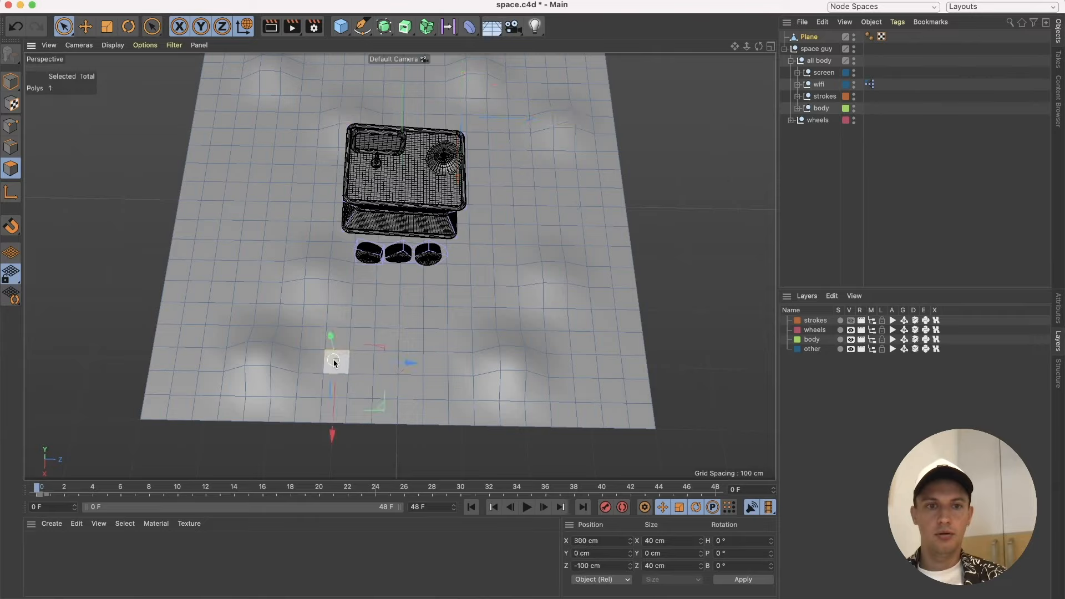
{"action": "left_click", "coordinate": [583, 367], "text": "shift"}
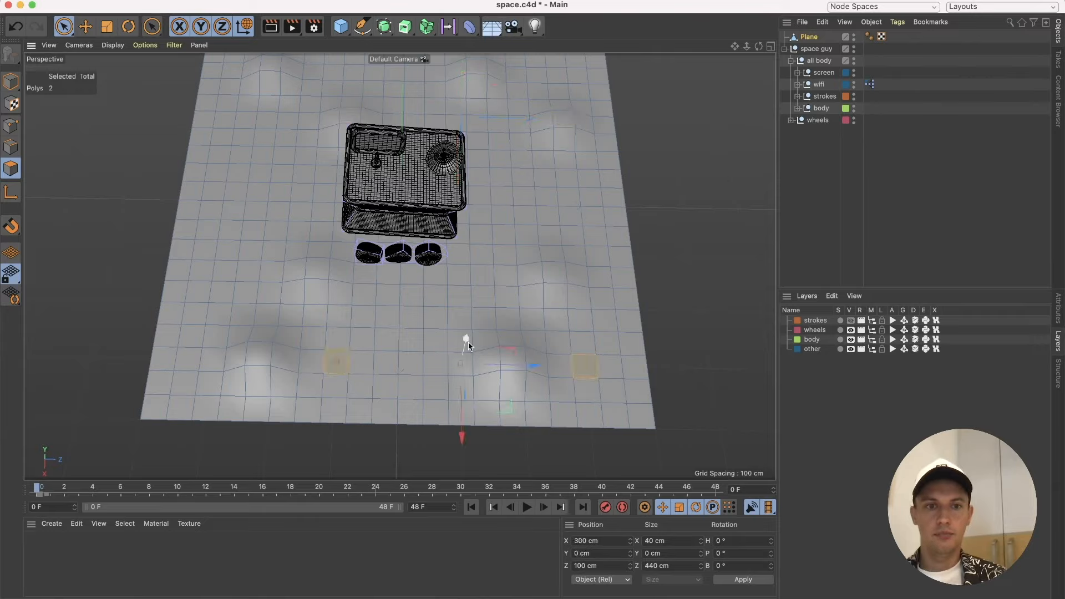
{"action": "left_click_drag", "start_coordinate": [467, 342], "coordinate": [468, 340]}
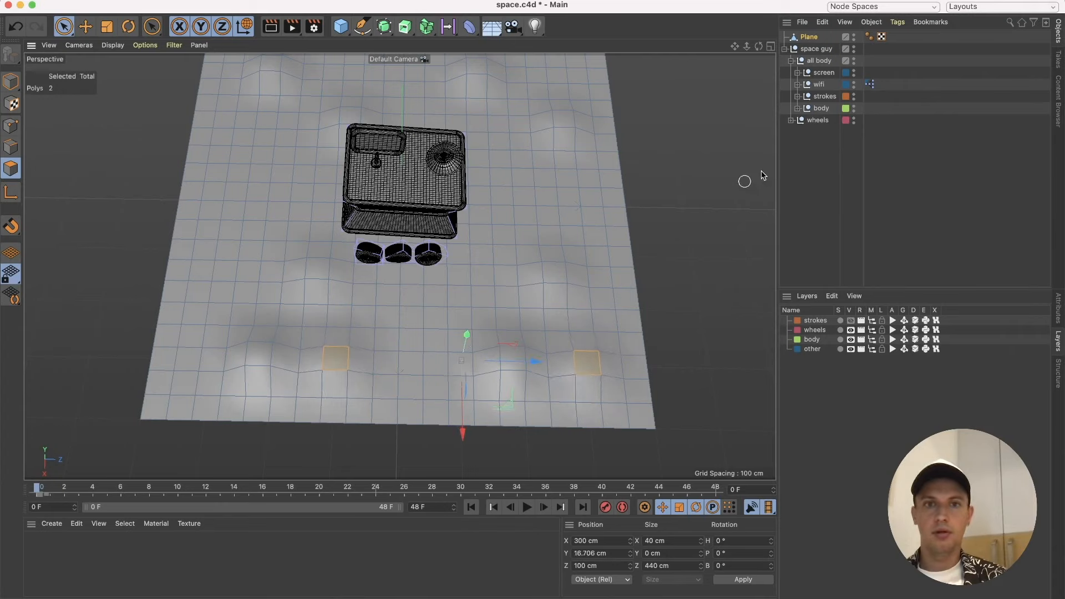
Add a Subdivision Surface and make the Plane its child to smooth the bumpy ground.
{"action": "left_click", "coordinate": [817, 154]}
{"action": "left_click_drag", "start_coordinate": [427, 26], "coordinate": [438, 40]}
{"action": "left_click_drag", "start_coordinate": [816, 50], "coordinate": [820, 38]}
{"action": "left_click_drag", "start_coordinate": [493, 206], "coordinate": [491, 117], "text": "alt"}
{"action": "scroll", "coordinate": [433, 282], "scroll_direction": "up", "scroll_amount": 5}
{"action": "scroll", "coordinate": [433, 282], "scroll_direction": "down", "scroll_amount": 5}
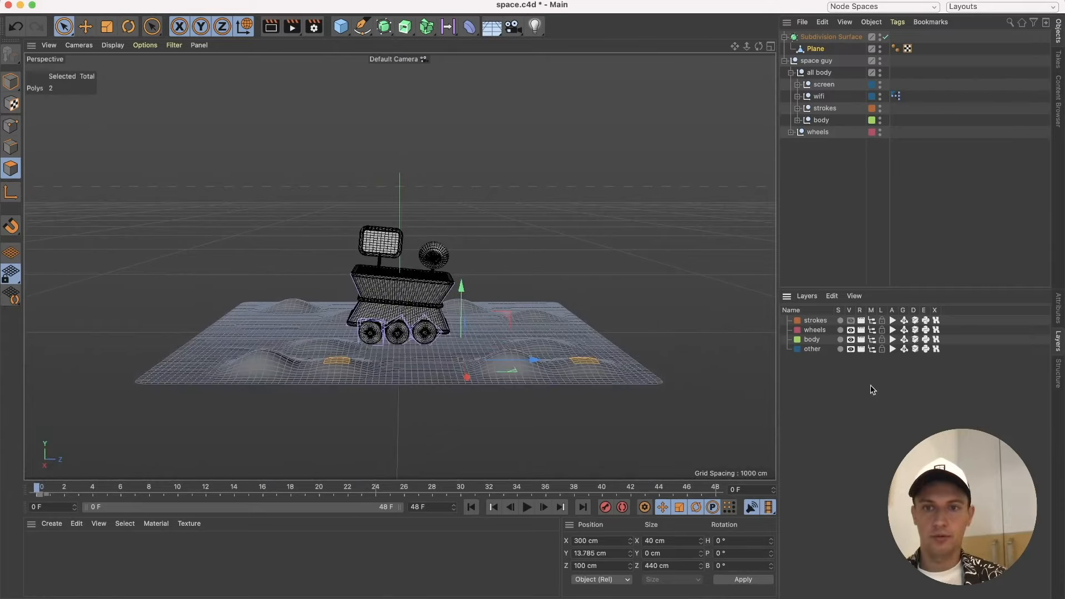
{"action": "scroll", "coordinate": [388, 312], "scroll_direction": "up", "scroll_amount": 3}
{"action": "scroll", "coordinate": [402, 332], "scroll_direction": "up", "scroll_amount": 3}
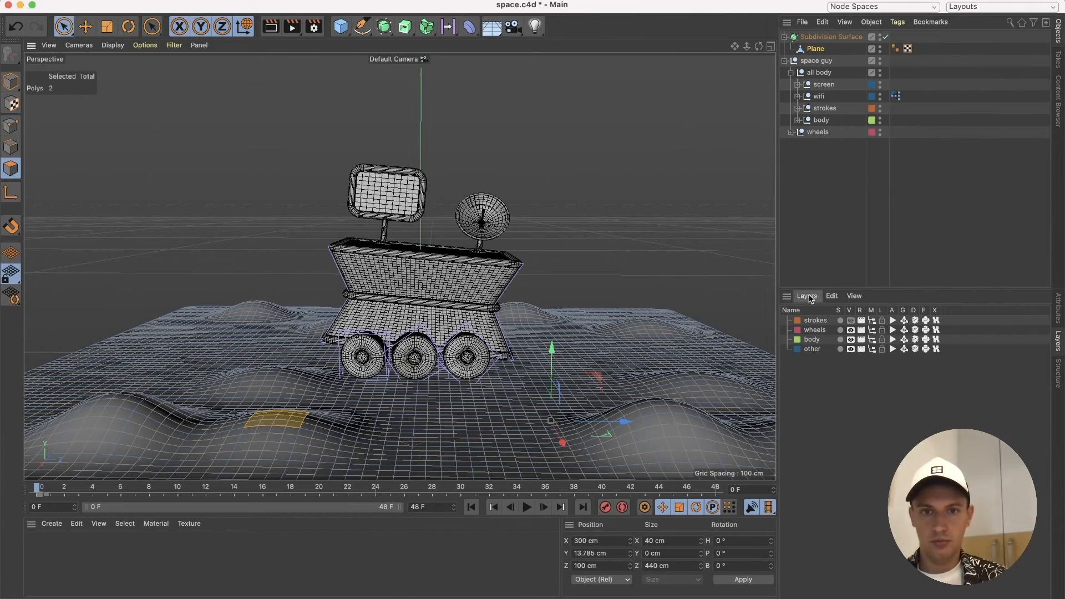
Add a camera to the scene and open its coordinate attributes.
{"action": "left_click", "coordinate": [854, 206]}
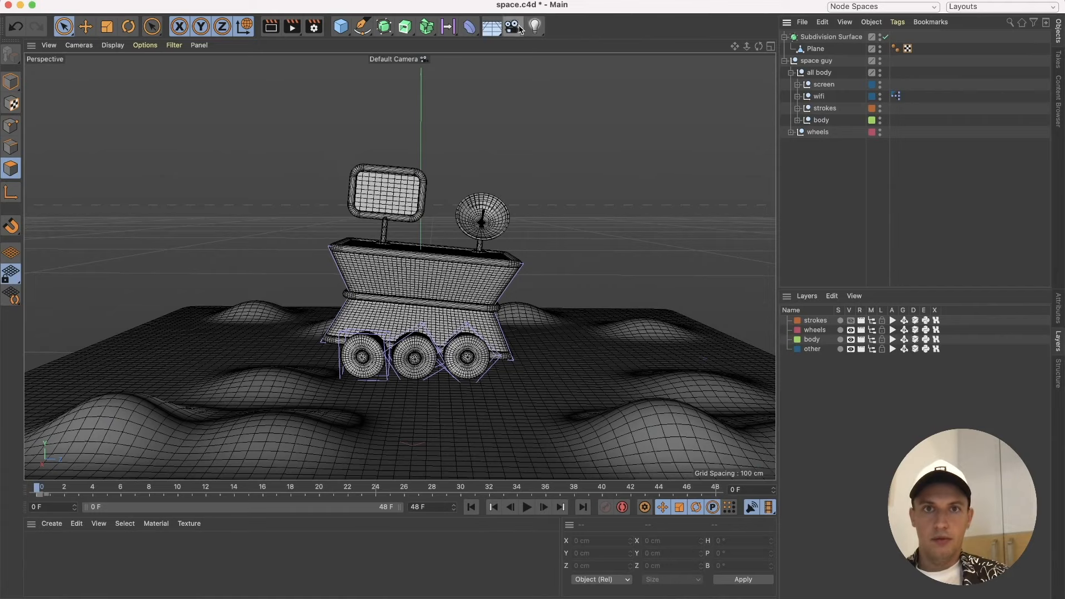
{"action": "left_click_drag", "start_coordinate": [518, 31], "coordinate": [549, 34]}
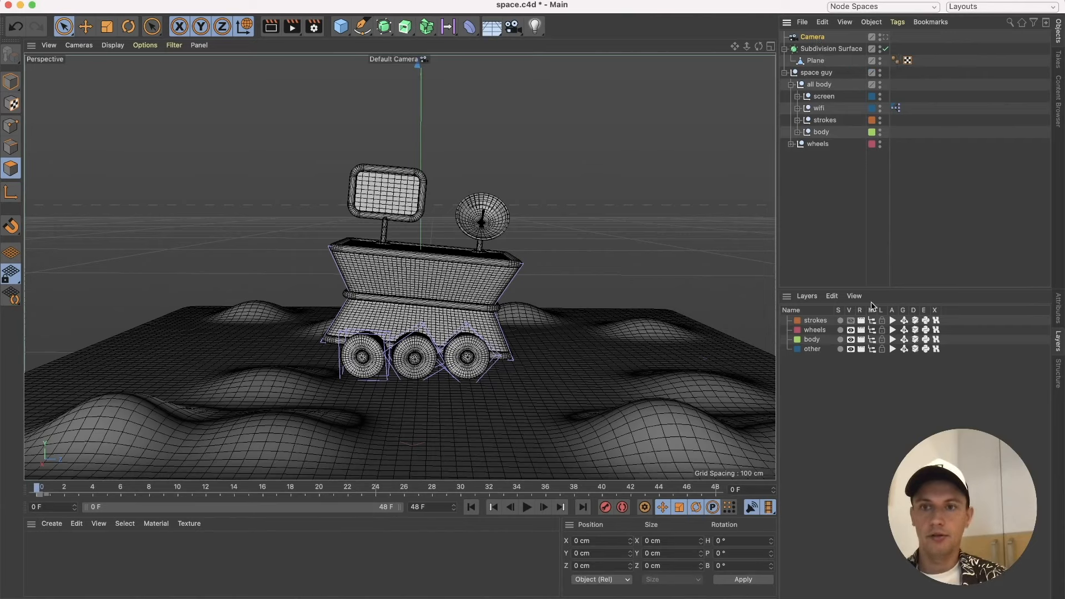
{"action": "left_click", "coordinate": [1058, 307]}
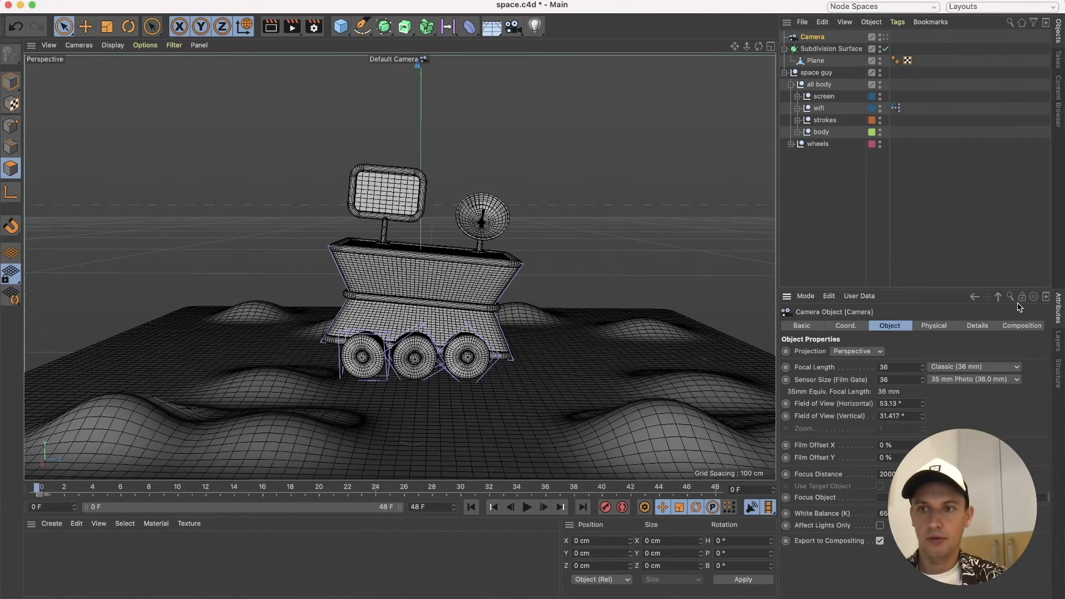
{"action": "left_click", "coordinate": [844, 325]}
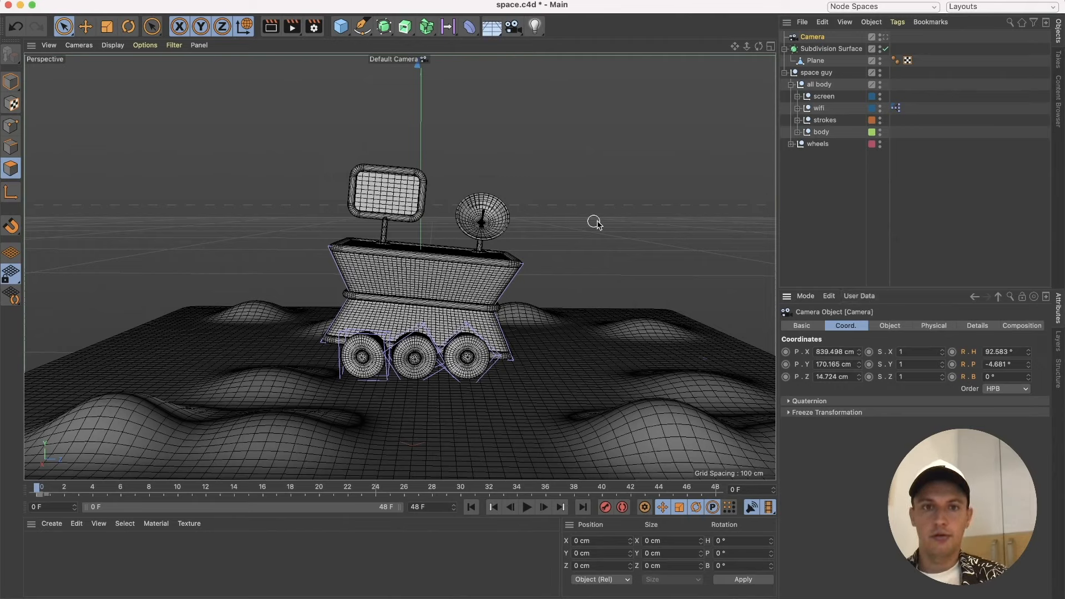
Set the camera's X, Y and Z positions to 0 cm and its heading and pitch rotations to 0°.
{"action": "left_click", "coordinate": [822, 353]}
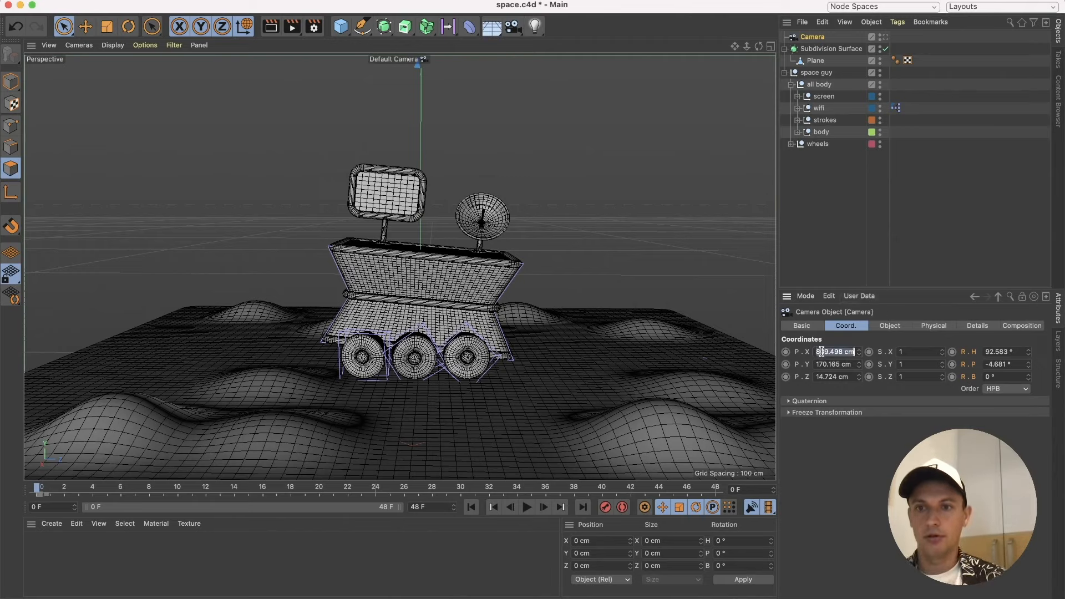
{"action": "type", "text": "0"}
{"action": "key", "text": "Tab"}
{"action": "type", "text": "0"}
{"action": "key", "text": "Tab"}
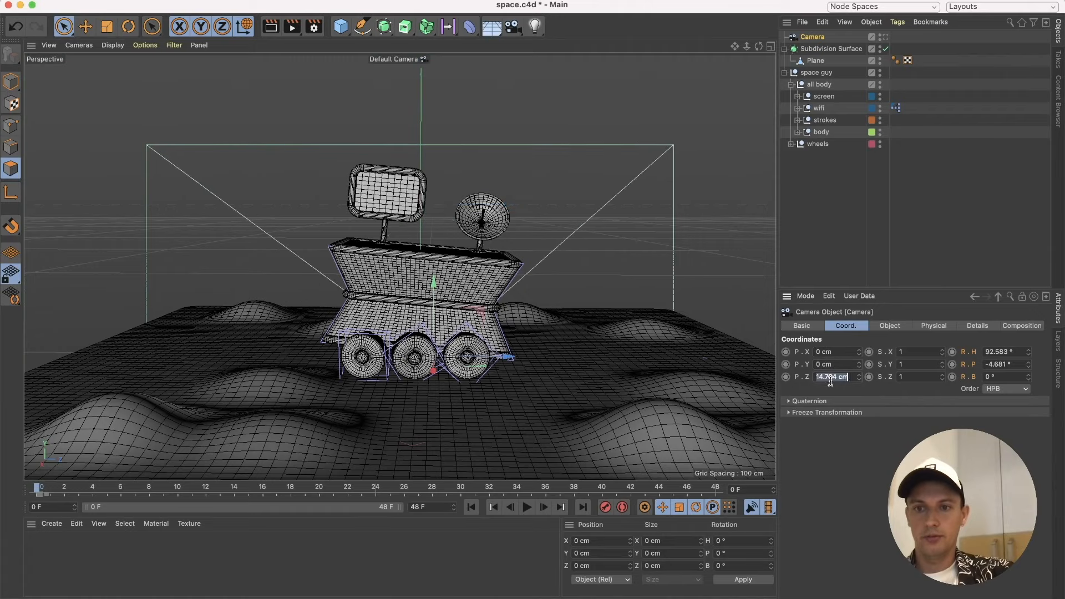
{"action": "type", "text": "0"}
{"action": "left_click", "coordinate": [999, 352]}
{"action": "type", "text": "0"}
{"action": "key", "text": "Tab"}
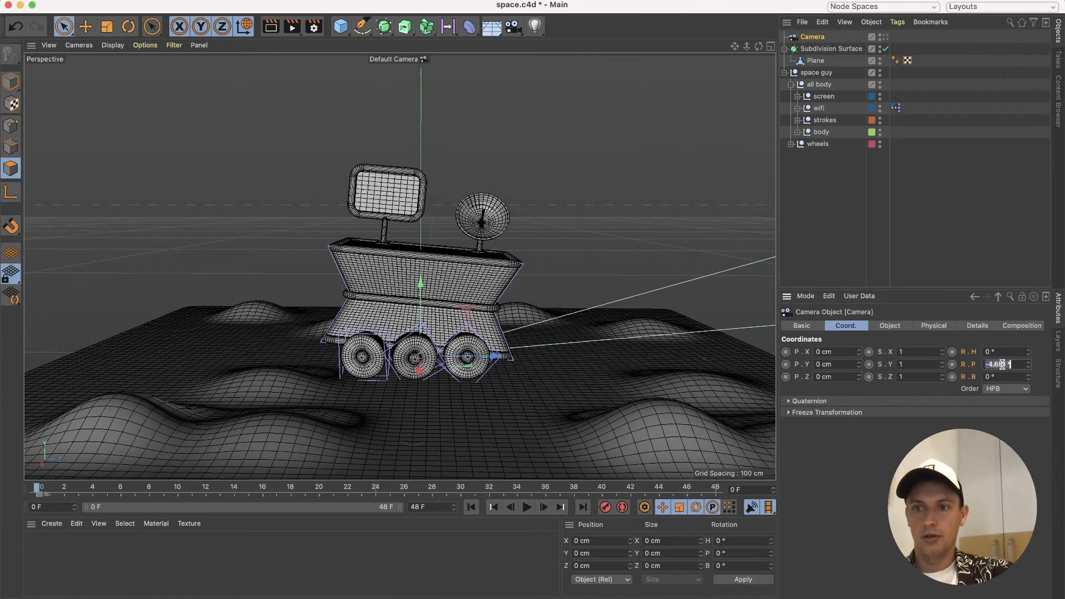
{"action": "type", "text": "0"}
{"action": "key", "text": "Tab"}
{"action": "scroll", "coordinate": [560, 400], "scroll_direction": "down", "scroll_amount": 5}
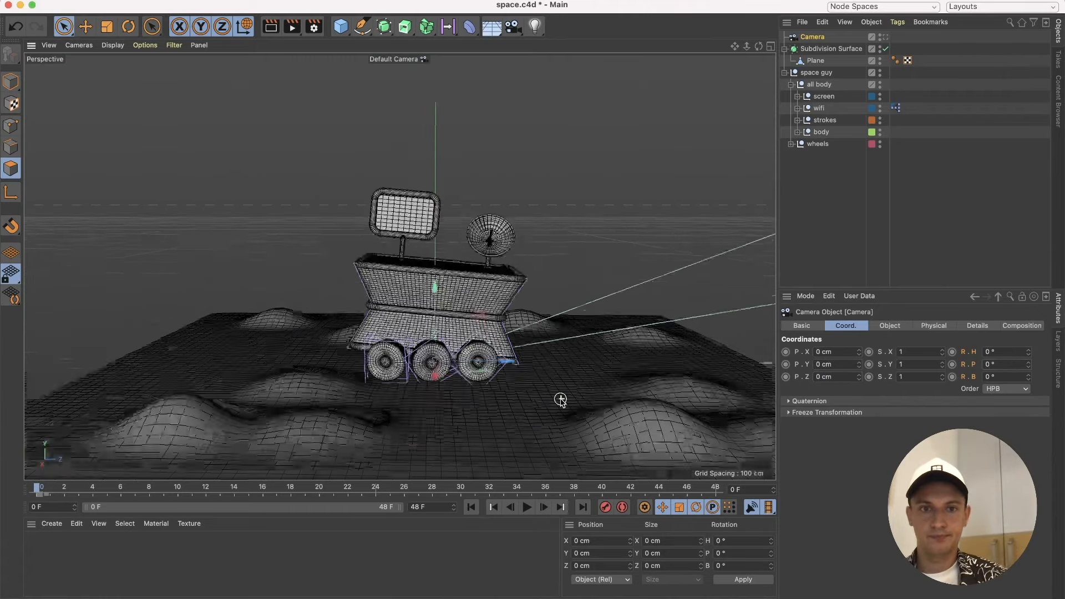
{"action": "scroll", "coordinate": [561, 399], "scroll_direction": "up", "scroll_amount": 5}
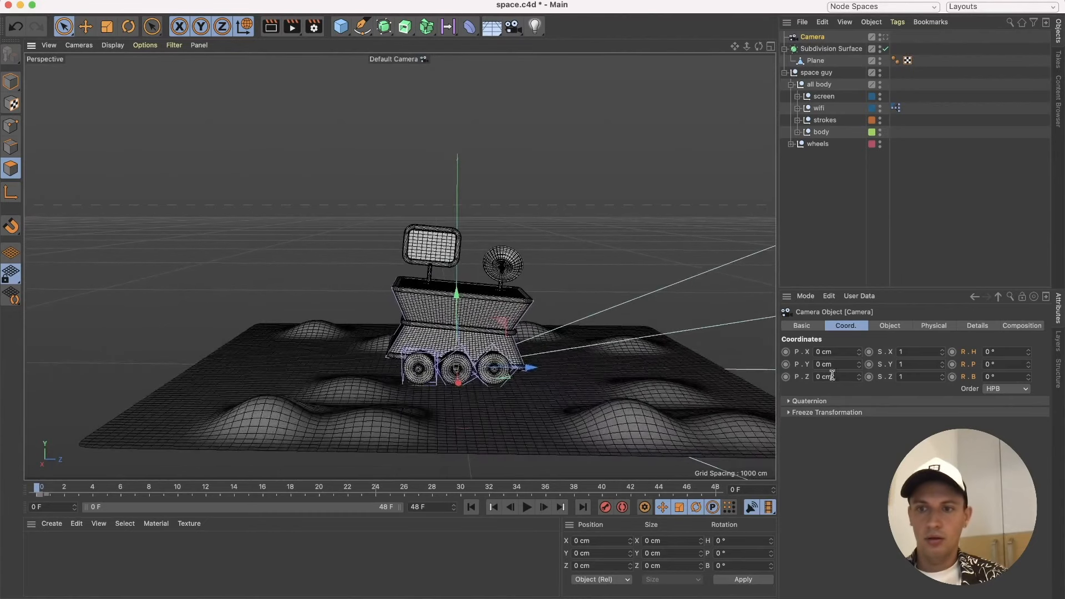
{"action": "left_click", "coordinate": [1029, 365]}
{"action": "mouse_move", "coordinate": [1029, 367]}
{"action": "left_mouse_down"}
{"action": "mouse_move", "coordinate": [1029, 377]}
{"action": "mouse_move", "coordinate": [1029, 356]}
{"action": "left_mouse_up"}
{"action": "double_click", "coordinate": [1001, 364]}
{"action": "type", "text": "0"}
{"action": "key", "text": "Return"}
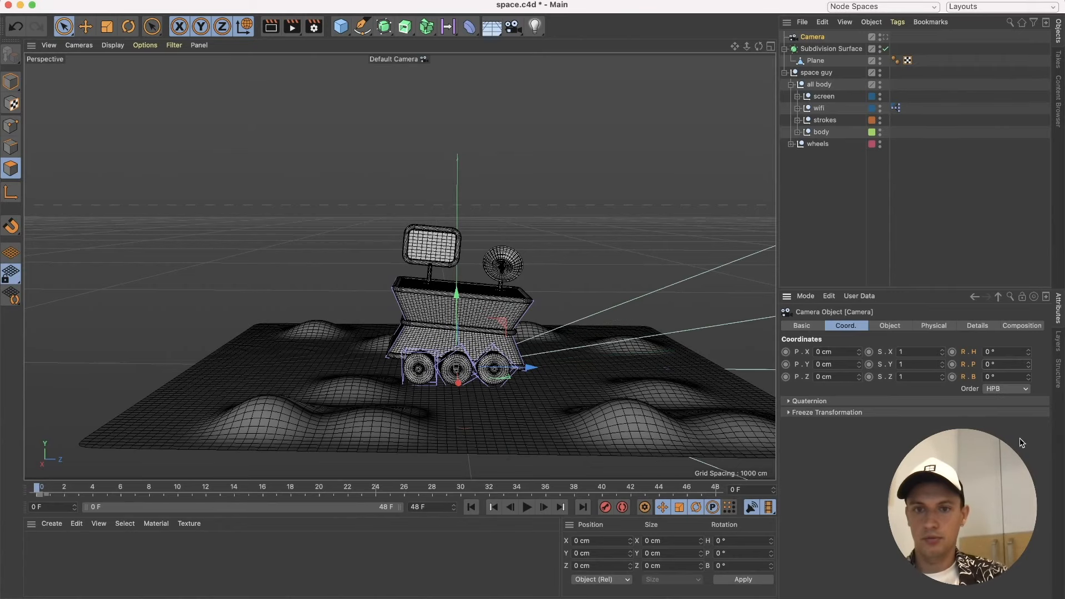
Set the camera's heading rotation to 90° and its X position to 672 cm.
{"action": "left_click_drag", "start_coordinate": [610, 356], "coordinate": [608, 353], "text": "alt"}
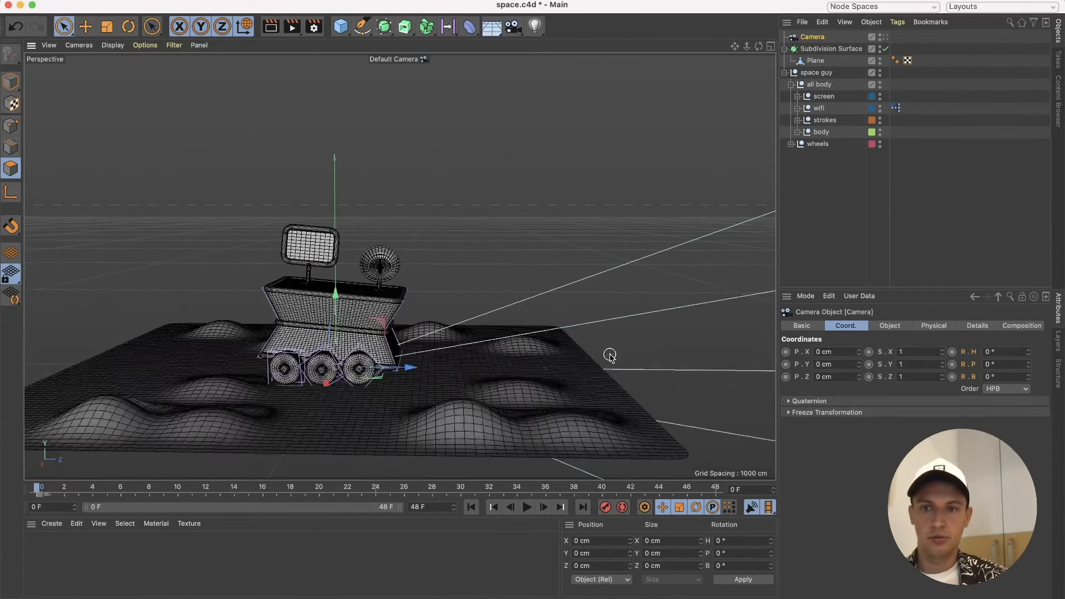
{"action": "left_click_drag", "start_coordinate": [1029, 377], "coordinate": [1029, 353]}
{"action": "key", "text": "super+z"}
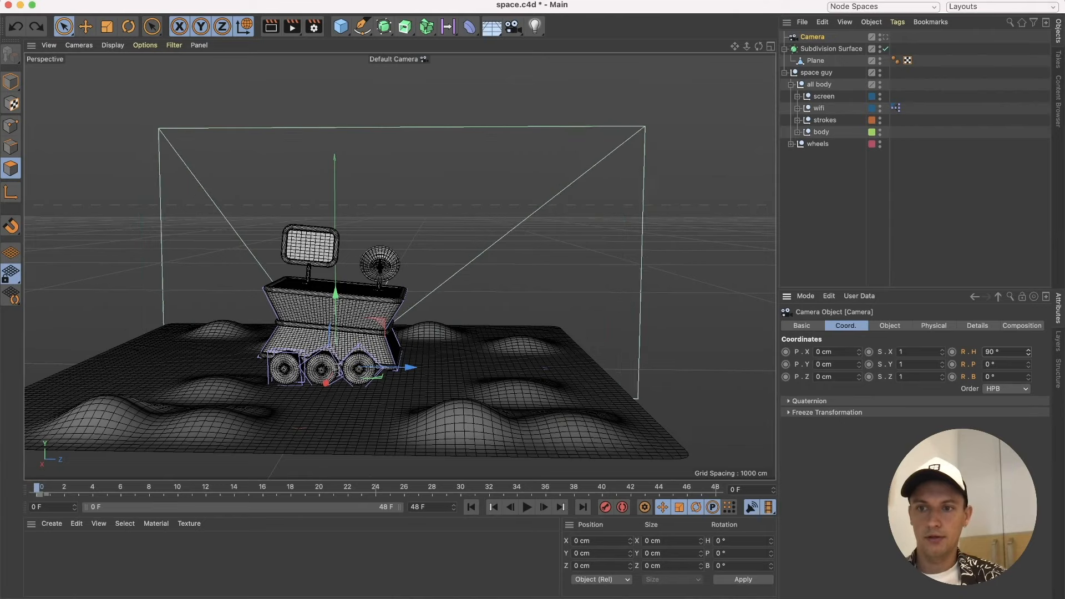
{"action": "left_click_drag", "start_coordinate": [859, 377], "coordinate": [859, 341]}
{"action": "key", "text": "super+z"}
{"action": "key", "text": "super+z"}
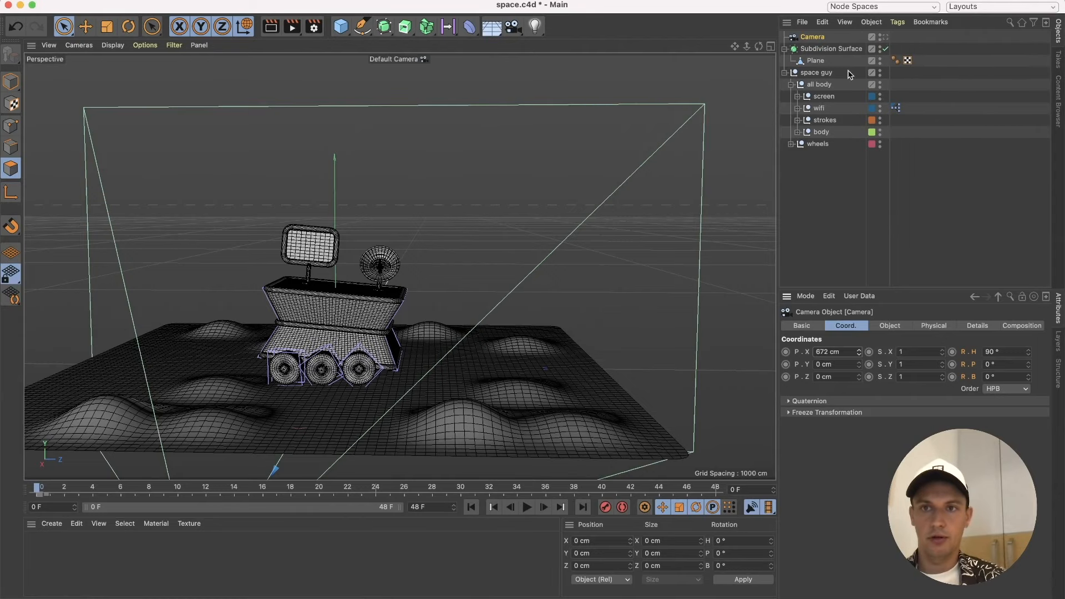
Look through the new camera and set its Y position to 93 cm.
{"action": "left_click", "coordinate": [886, 37]}
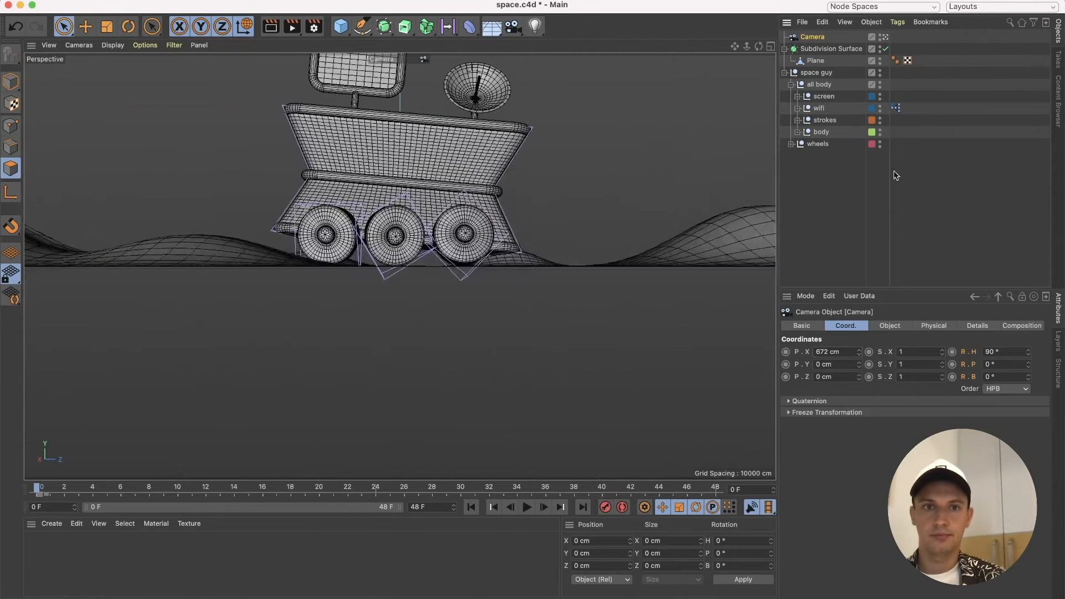
{"action": "mouse_move", "coordinate": [859, 365]}
{"action": "left_mouse_down"}
{"action": "mouse_move", "coordinate": [859, 346]}
{"action": "mouse_move", "coordinate": [859, 364]}
{"action": "left_mouse_up"}
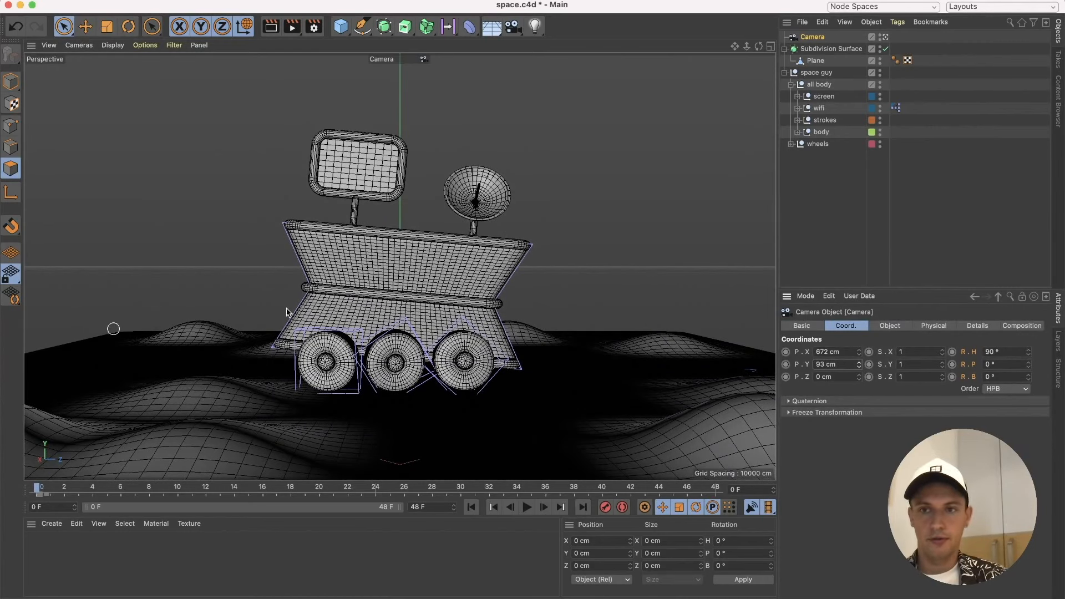
Change the camera's projection to Parallel.
{"action": "left_click", "coordinate": [890, 326]}
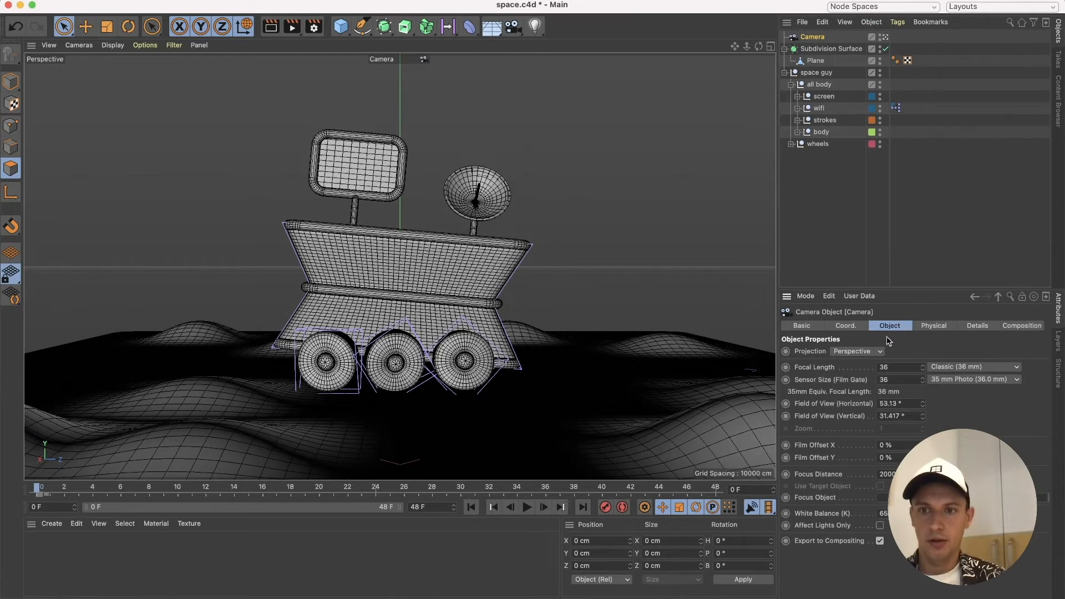
{"action": "left_click", "coordinate": [862, 352]}
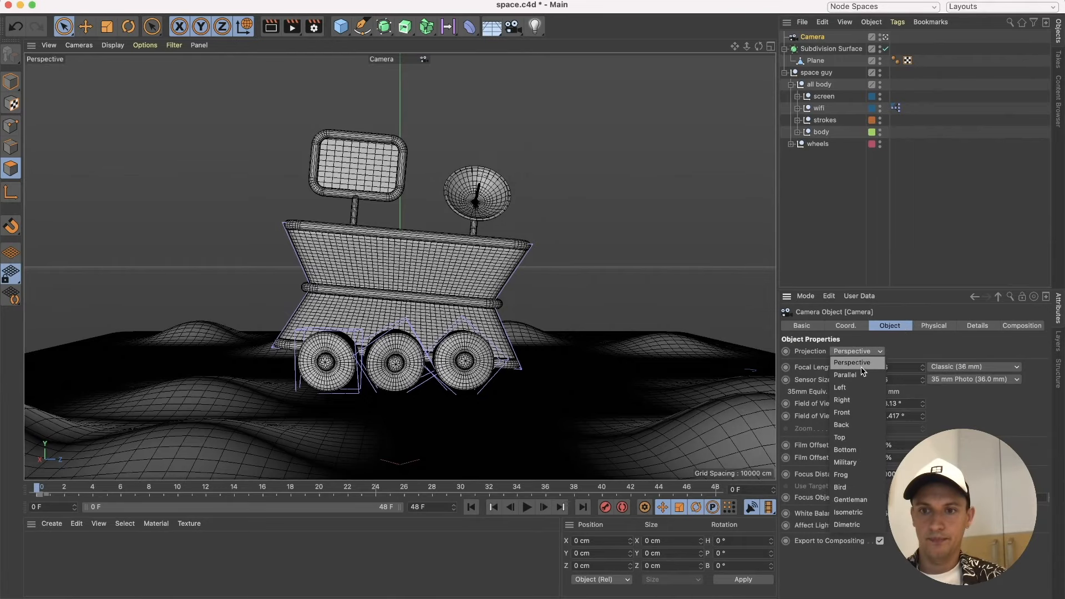
{"action": "left_click", "coordinate": [861, 374]}
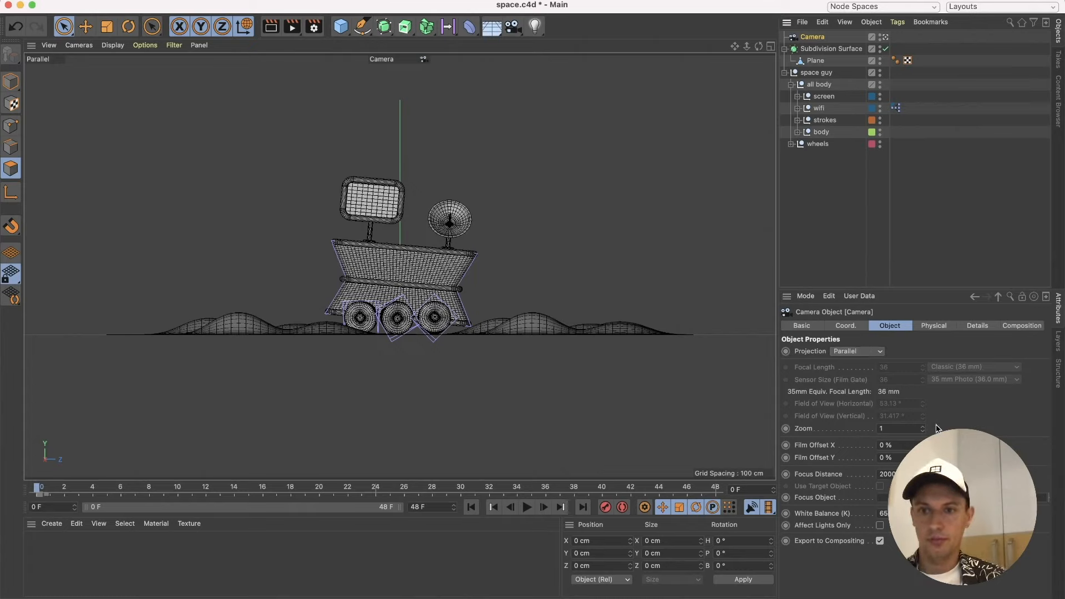
Set the parallel camera's zoom to 3 and its Y position to 70 cm.
{"action": "mouse_move", "coordinate": [922, 428]}
{"action": "left_mouse_down"}
{"action": "mouse_move", "coordinate": [998, 428]}
{"action": "mouse_move", "coordinate": [910, 427]}
{"action": "left_mouse_up"}
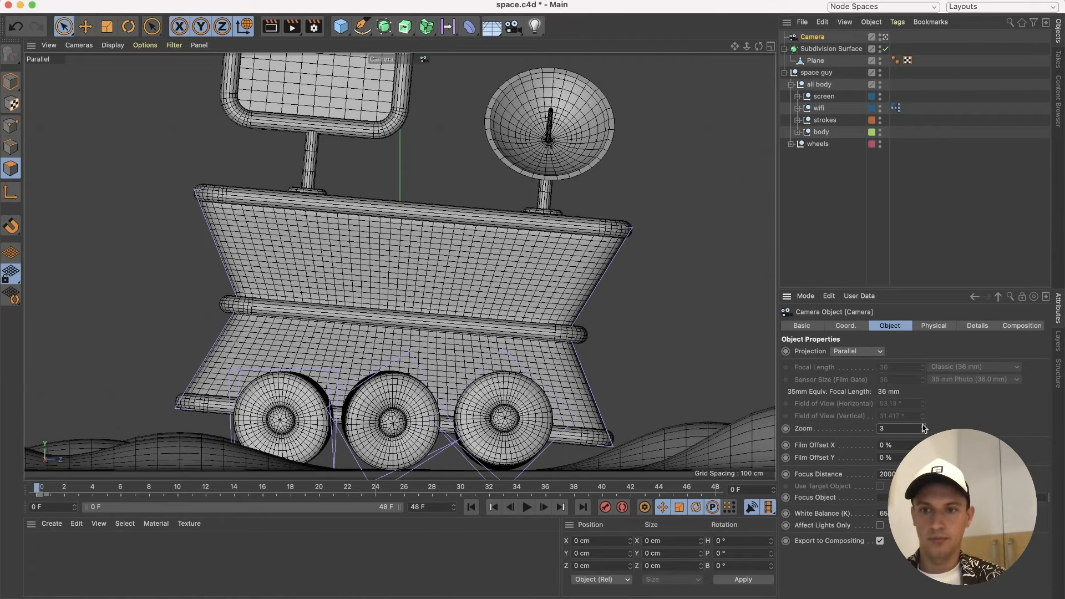
{"action": "left_click", "coordinate": [847, 326]}
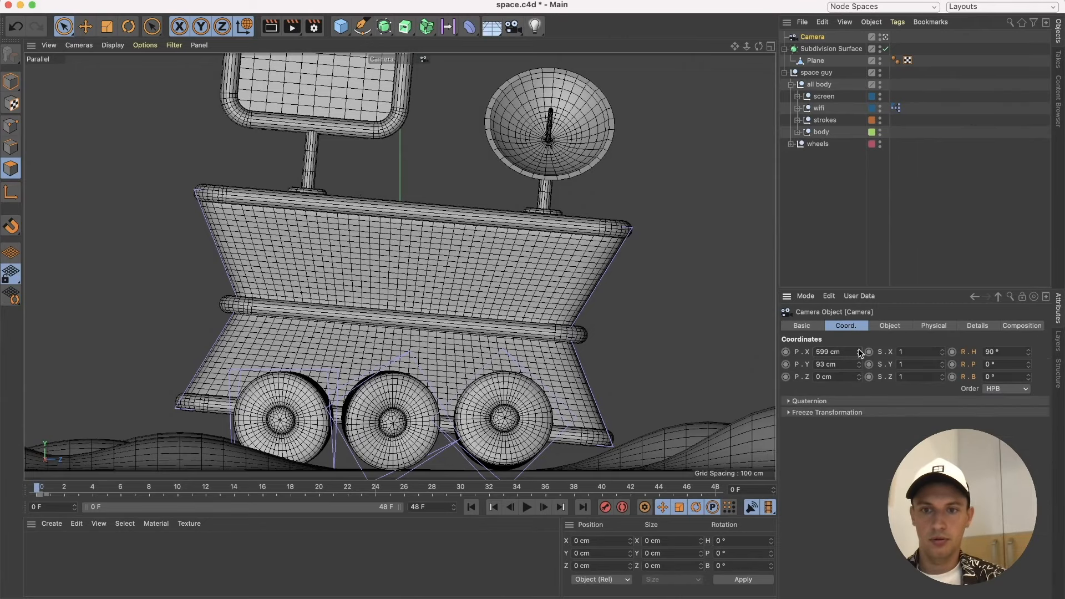
{"action": "key", "text": "super+z"}
{"action": "left_click_drag", "start_coordinate": [864, 368], "coordinate": [863, 381]}
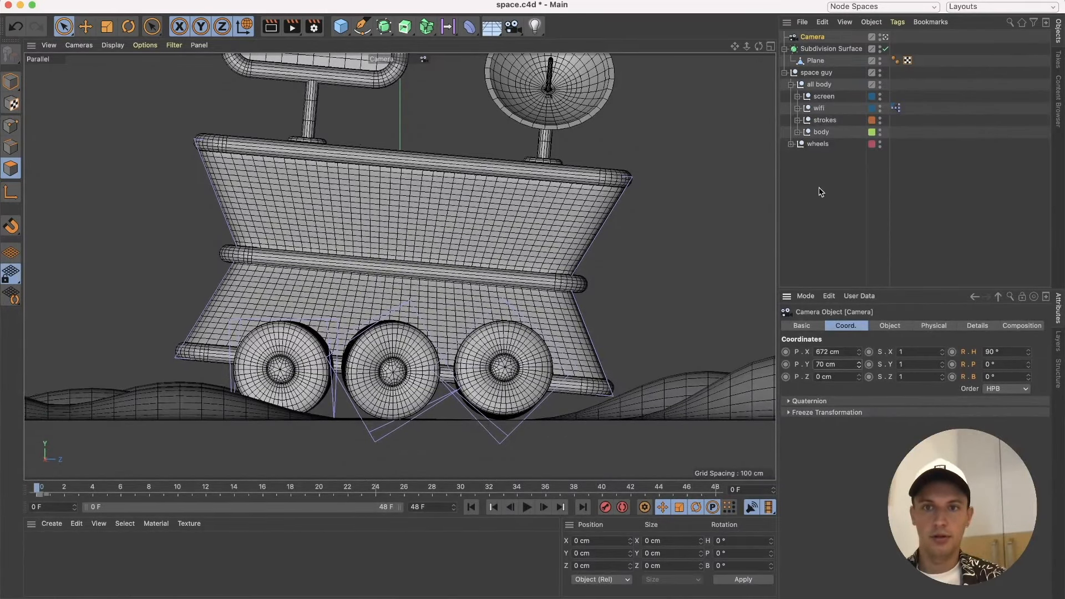
Scale the whole space guy rover down uniformly to a little over half its size in Model mode.
{"action": "left_click", "coordinate": [816, 74]}
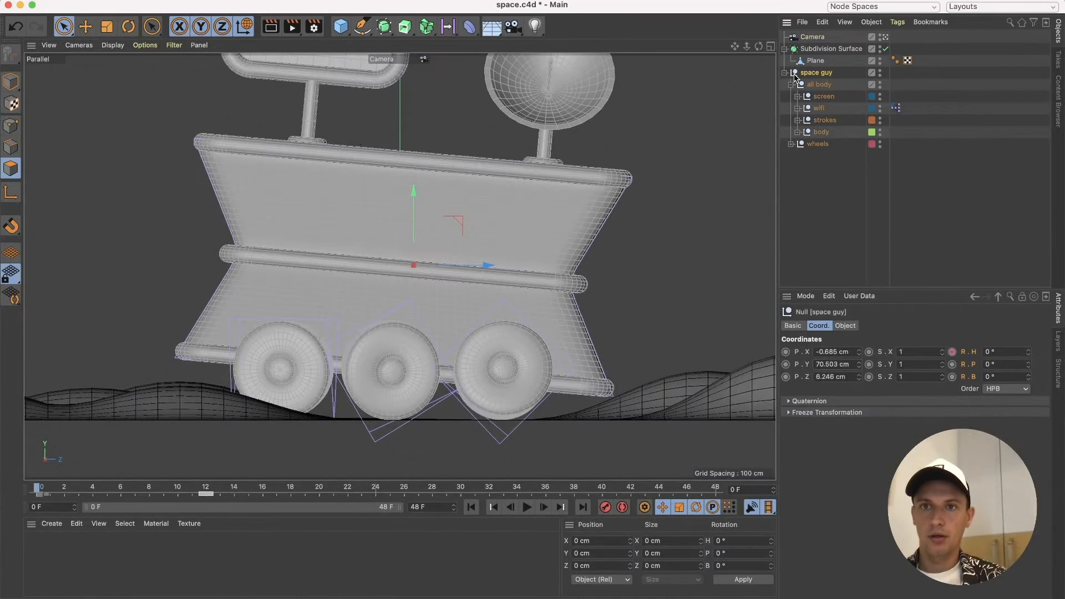
{"action": "left_click", "coordinate": [785, 73]}
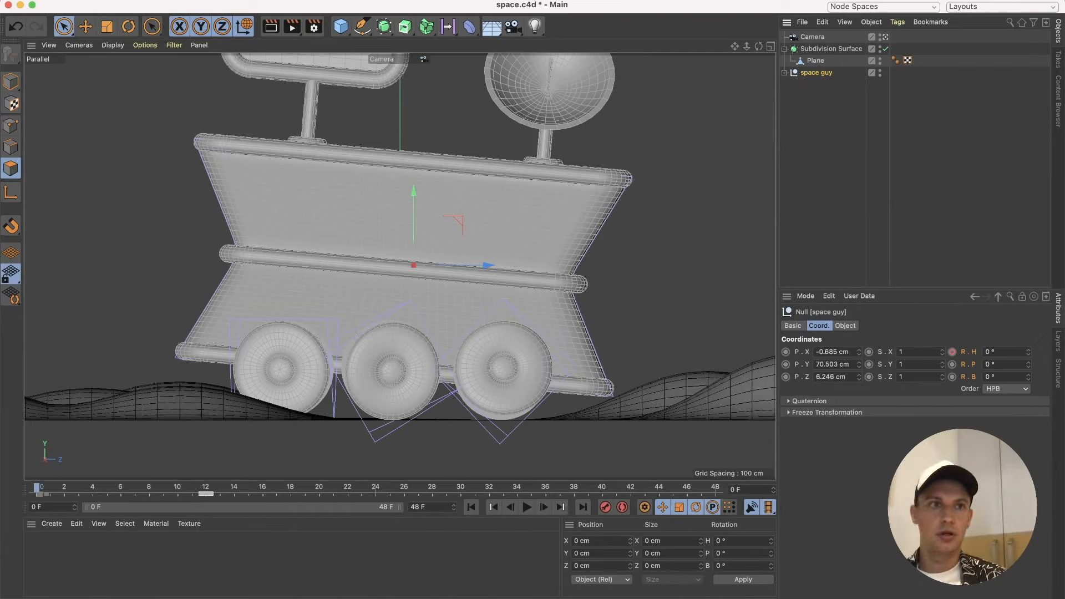
{"action": "left_click", "coordinate": [107, 28]}
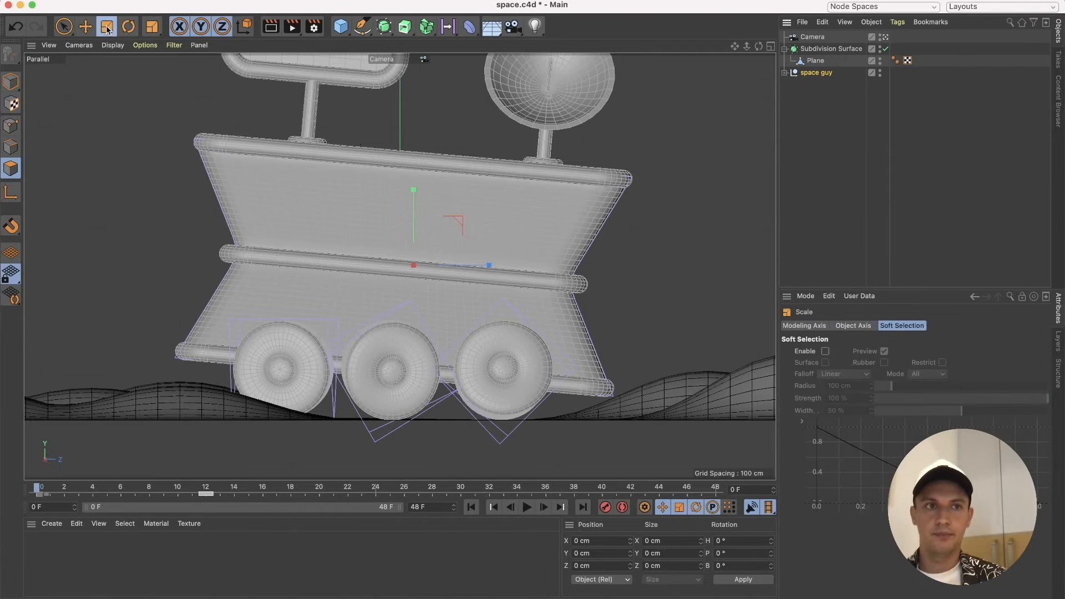
{"action": "left_click", "coordinate": [10, 82]}
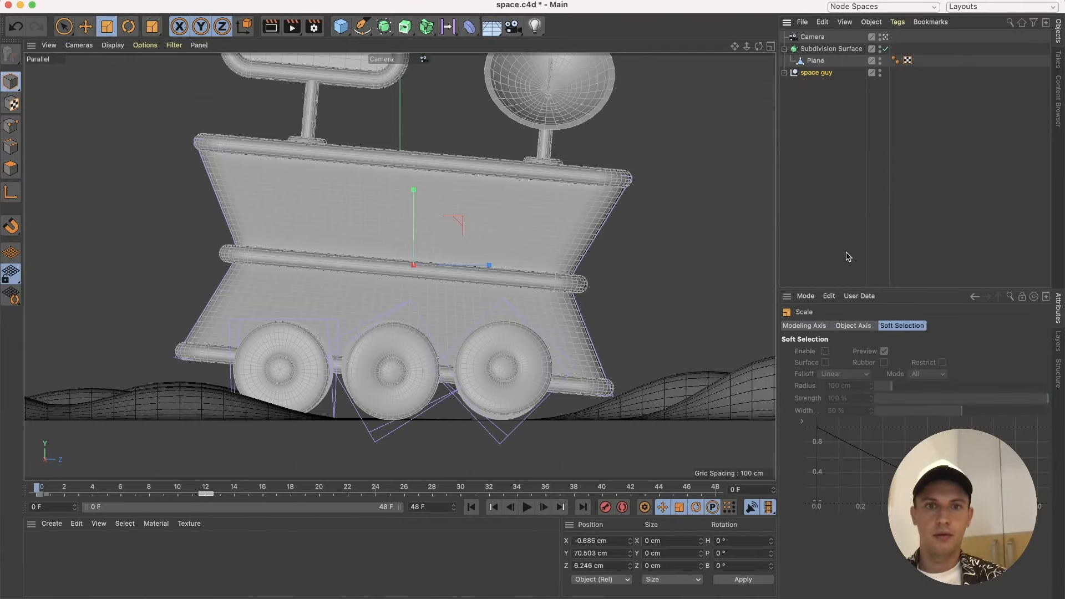
{"action": "left_click_drag", "start_coordinate": [694, 251], "coordinate": [567, 386]}
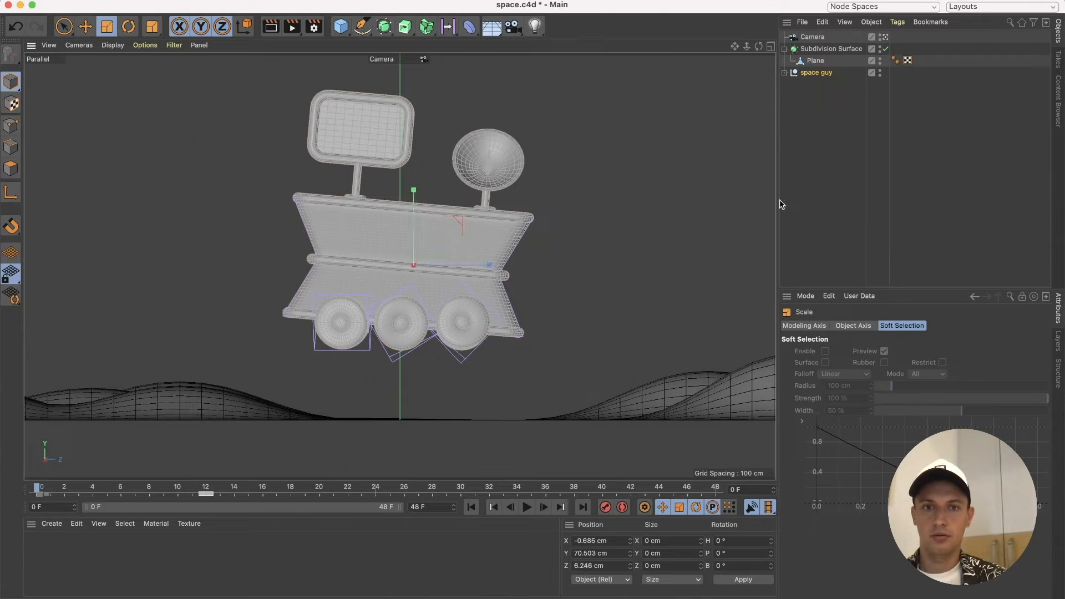
Lower the rover along Y to about 39.5 cm so its wheels rest on the ground plane, and deselect it.
{"action": "left_click", "coordinate": [81, 26]}
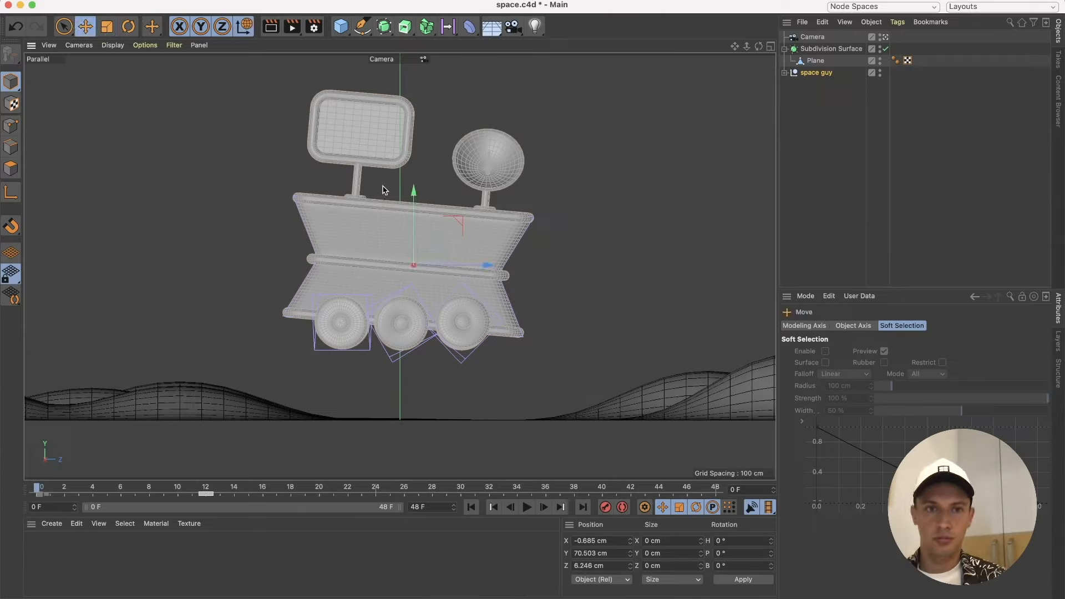
{"action": "left_click_drag", "start_coordinate": [413, 197], "coordinate": [413, 263]}
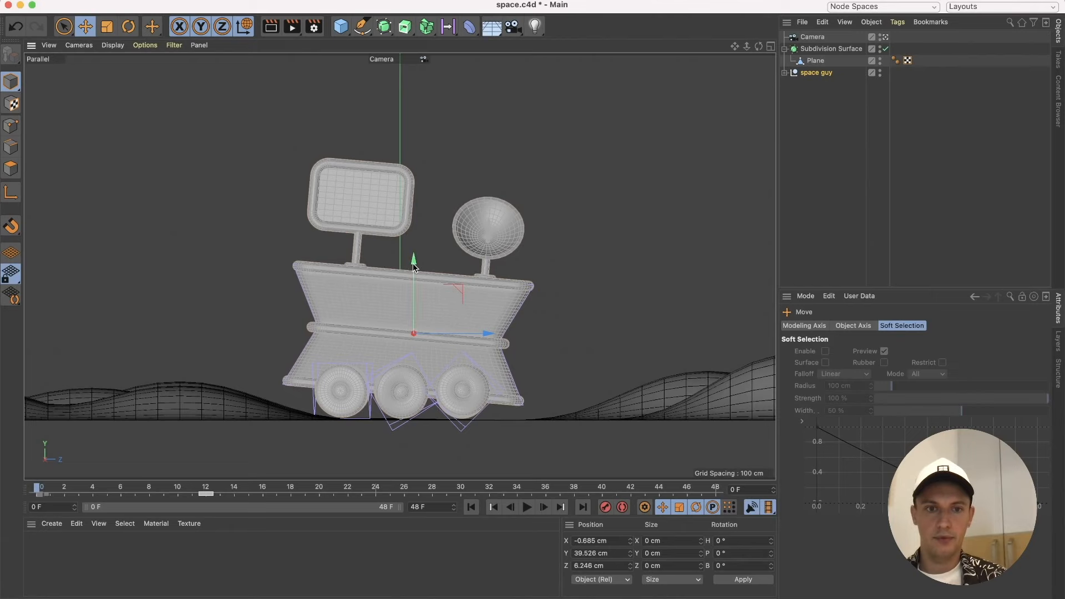
{"action": "left_click", "coordinate": [843, 107]}
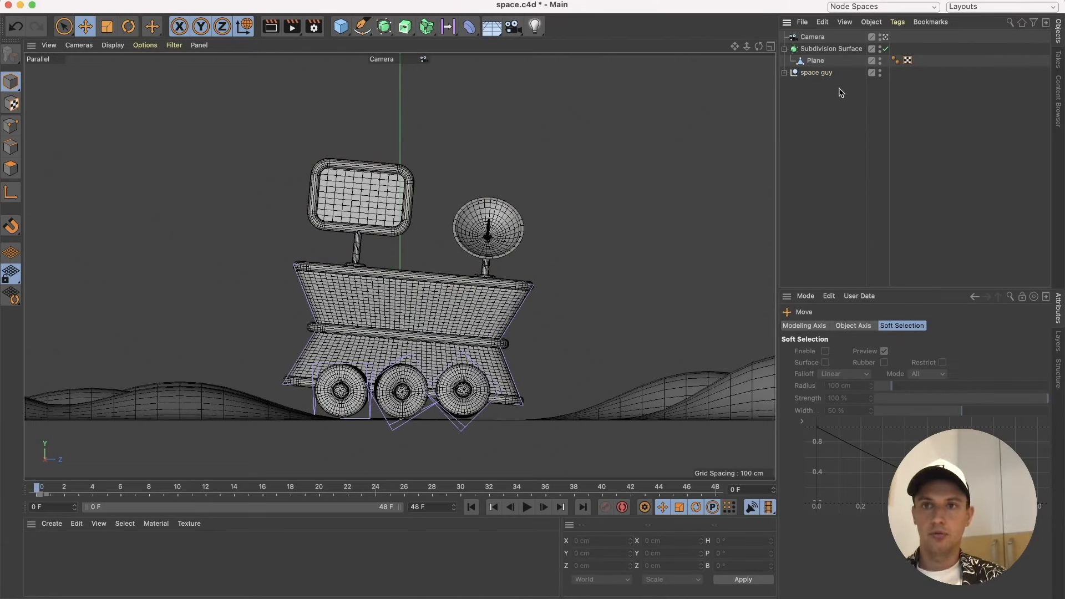
Tilt the ground plane towards the camera by setting its bank rotation to 5°.
{"action": "left_click", "coordinate": [818, 62]}
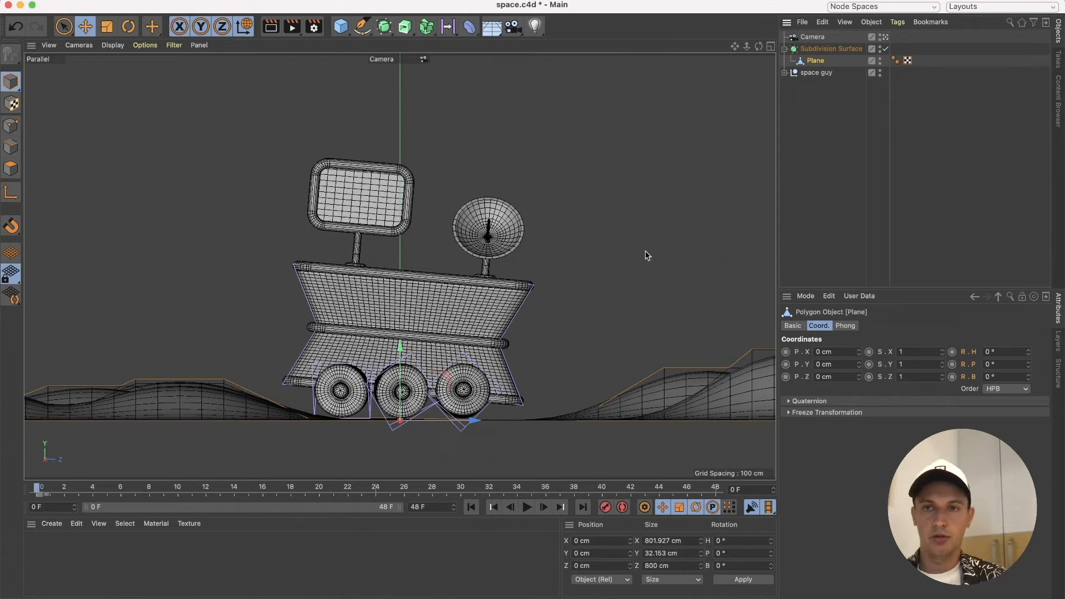
{"action": "left_click", "coordinate": [128, 27]}
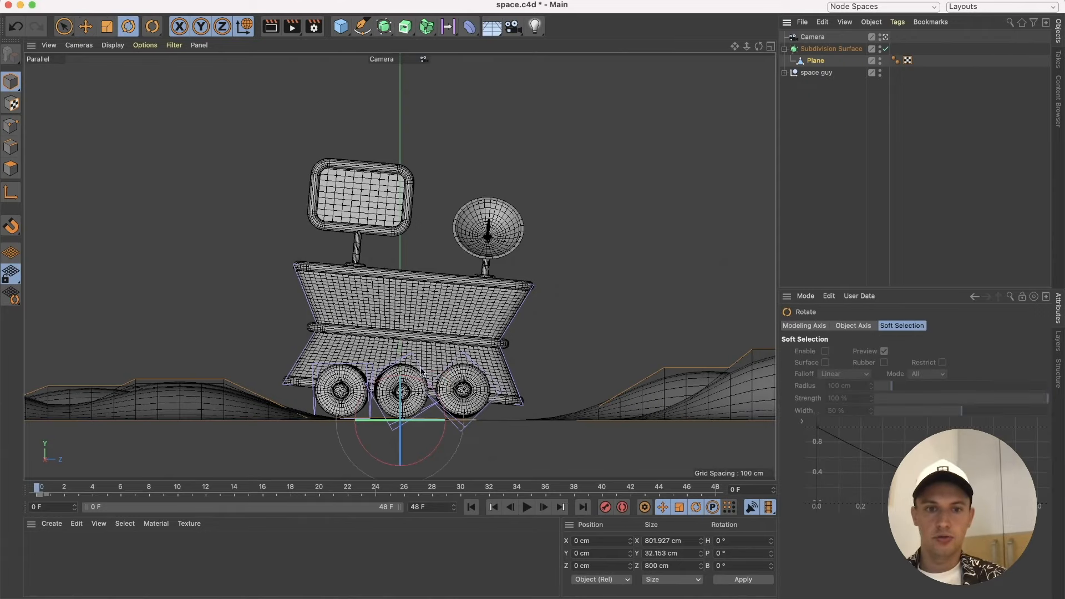
{"action": "key", "text": "x"}
{"action": "key", "text": "y"}
{"action": "left_click_drag", "start_coordinate": [403, 405], "coordinate": [401, 411]}
{"action": "key", "text": "x"}
{"action": "key", "text": "y"}
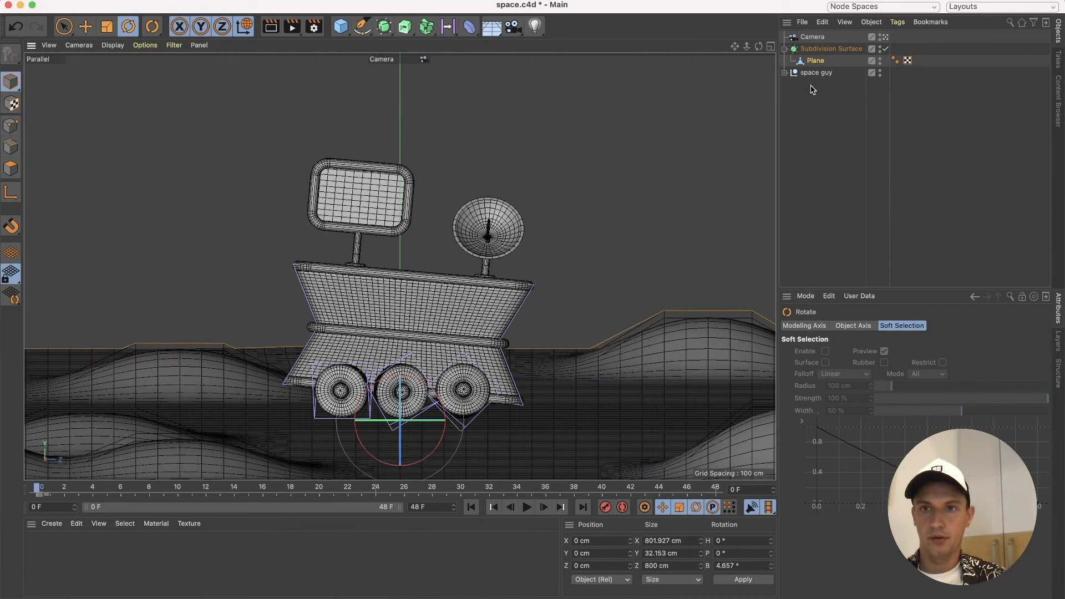
{"action": "left_click", "coordinate": [816, 63]}
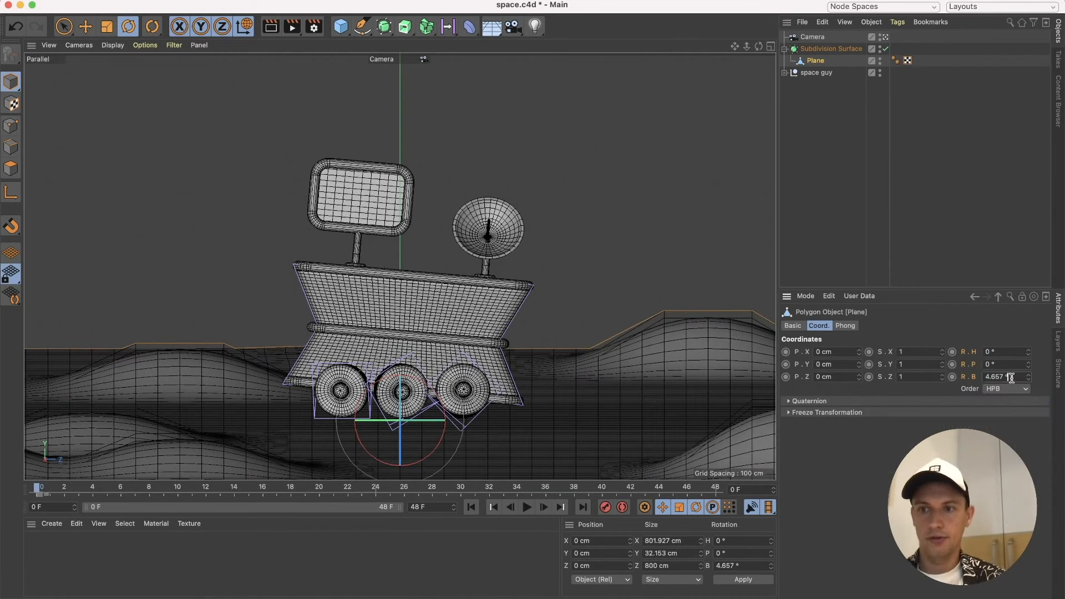
{"action": "type", "text": "5"}
{"action": "key", "text": "Return"}
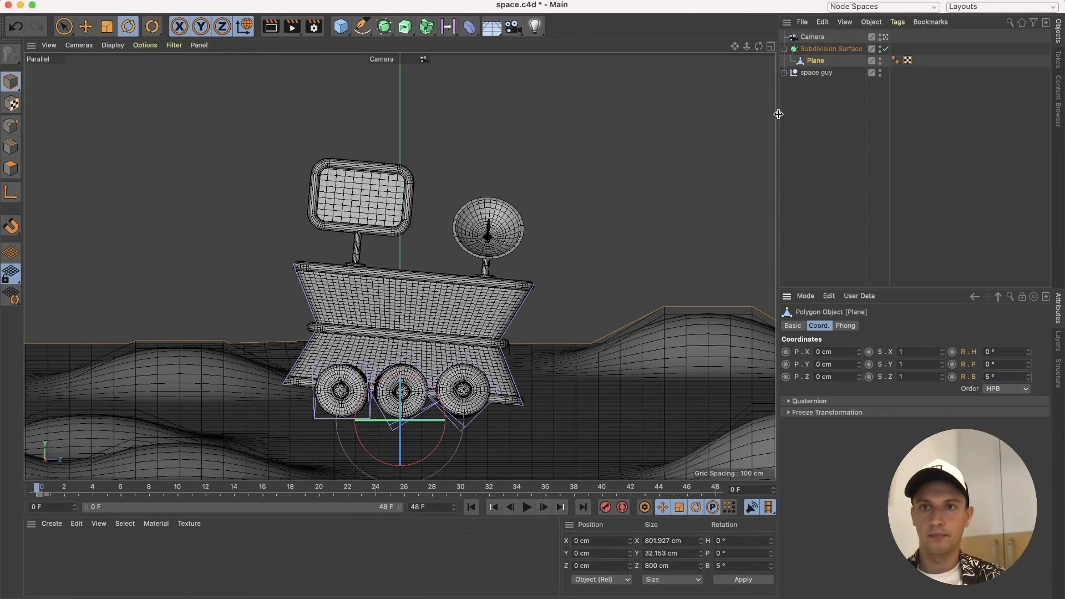
Set the ground plane's Z position to -200 cm and keyframe it at frame 0.
{"action": "left_click", "coordinate": [821, 105]}
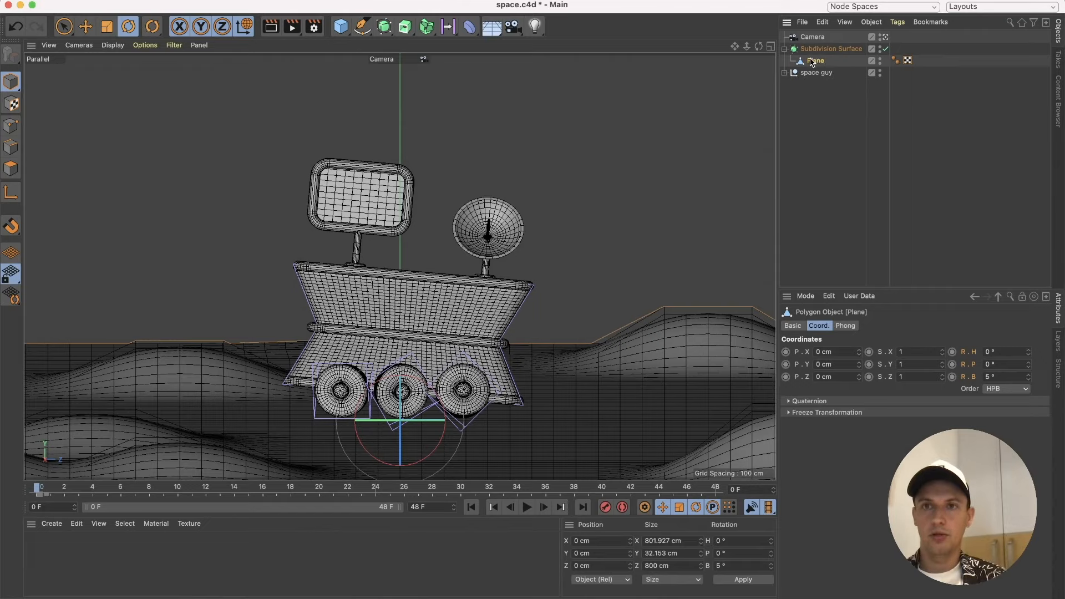
{"action": "left_click_drag", "start_coordinate": [859, 352], "coordinate": [859, 376]}
{"action": "key", "text": "super+z"}
{"action": "key", "text": "super+z"}
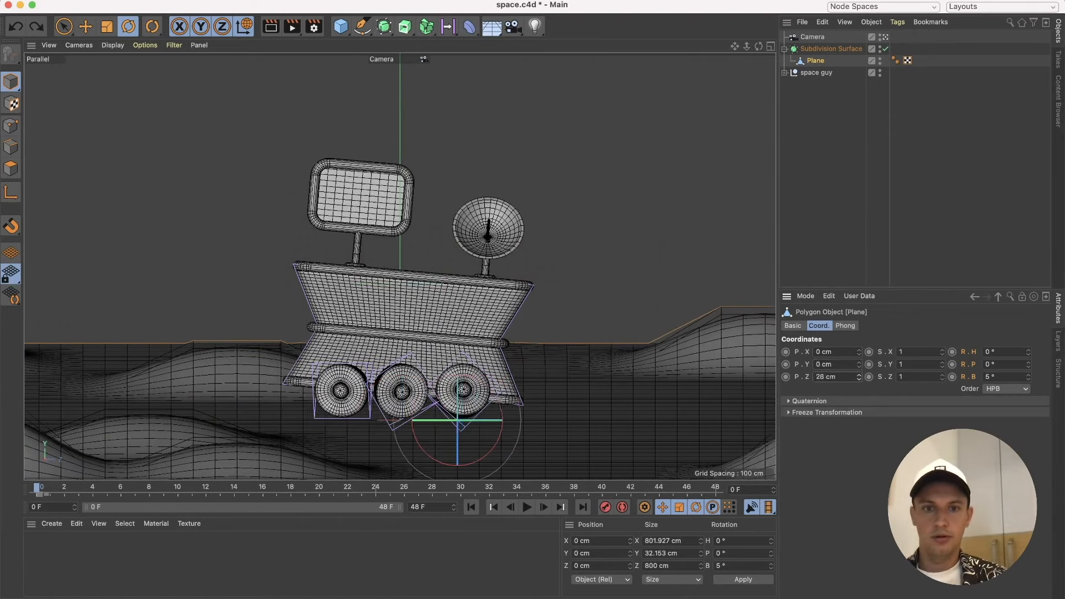
{"action": "key", "text": "super+z"}
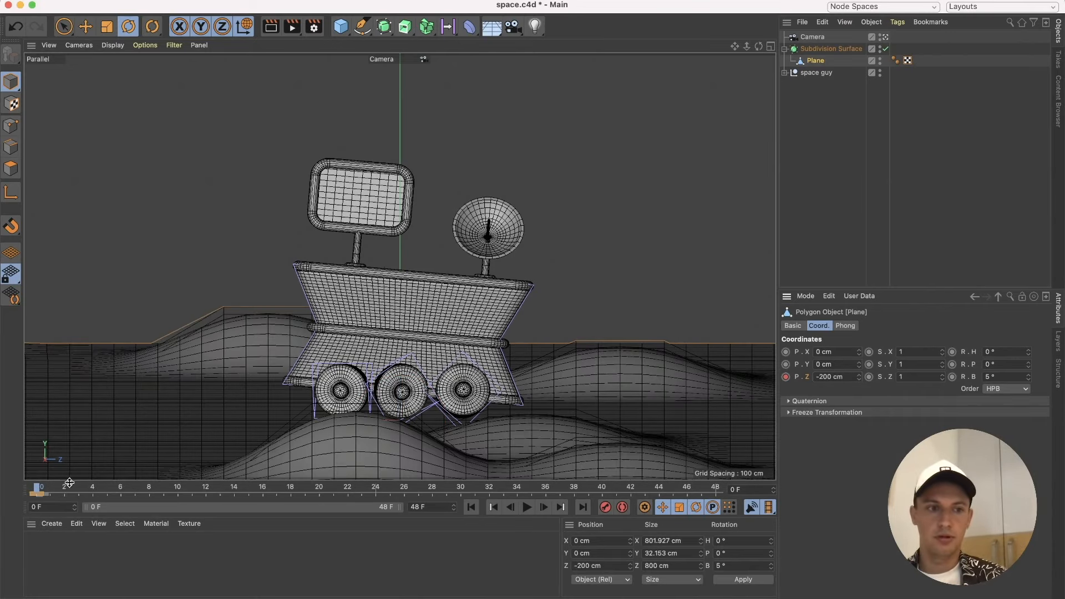
Keyframe the ground plane's Z position at 200 cm on frame 48.
{"action": "left_click_drag", "start_coordinate": [69, 486], "coordinate": [721, 489]}
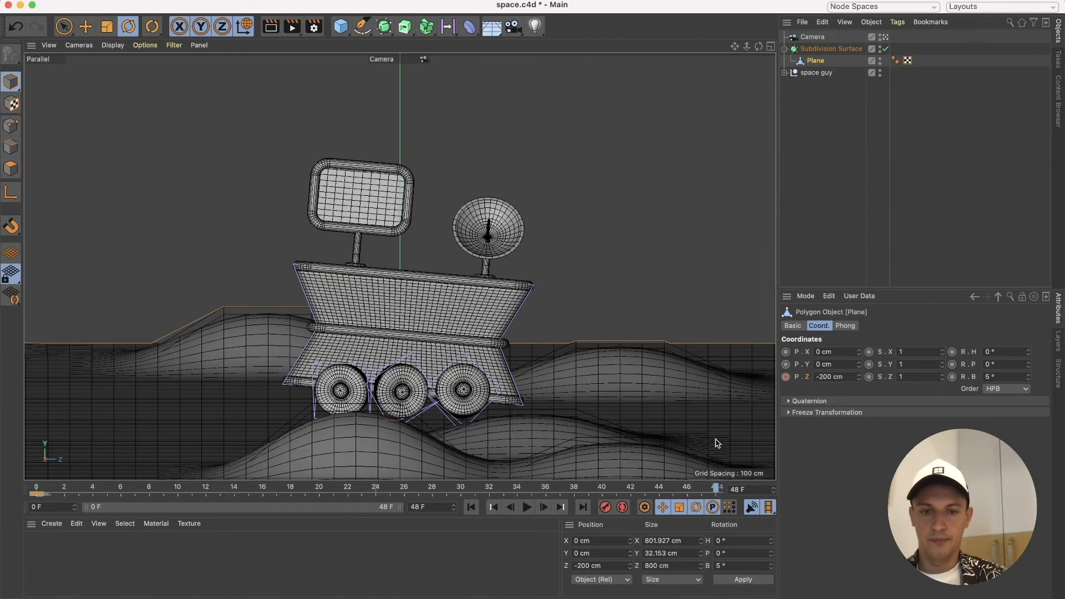
{"action": "left_click", "coordinate": [830, 377]}
{"action": "type", "text": "200"}
{"action": "key", "text": "Return"}
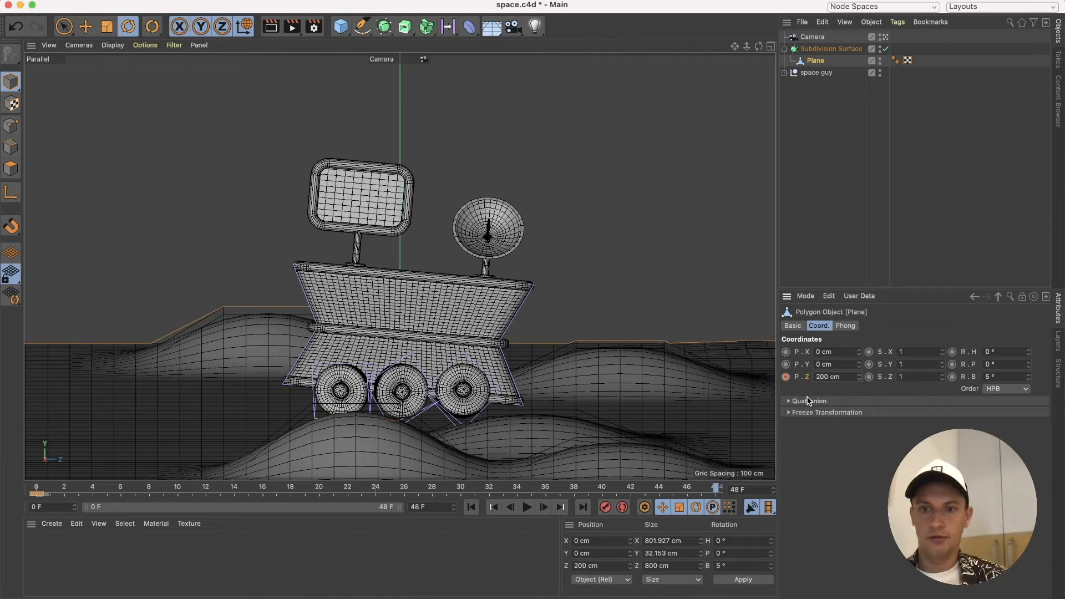
{"action": "left_click", "coordinate": [786, 377]}
Play the animation from the start and scrub to frame 48 to check the ground's motion under the rover.
{"action": "left_click_drag", "start_coordinate": [680, 488], "coordinate": [26, 491]}
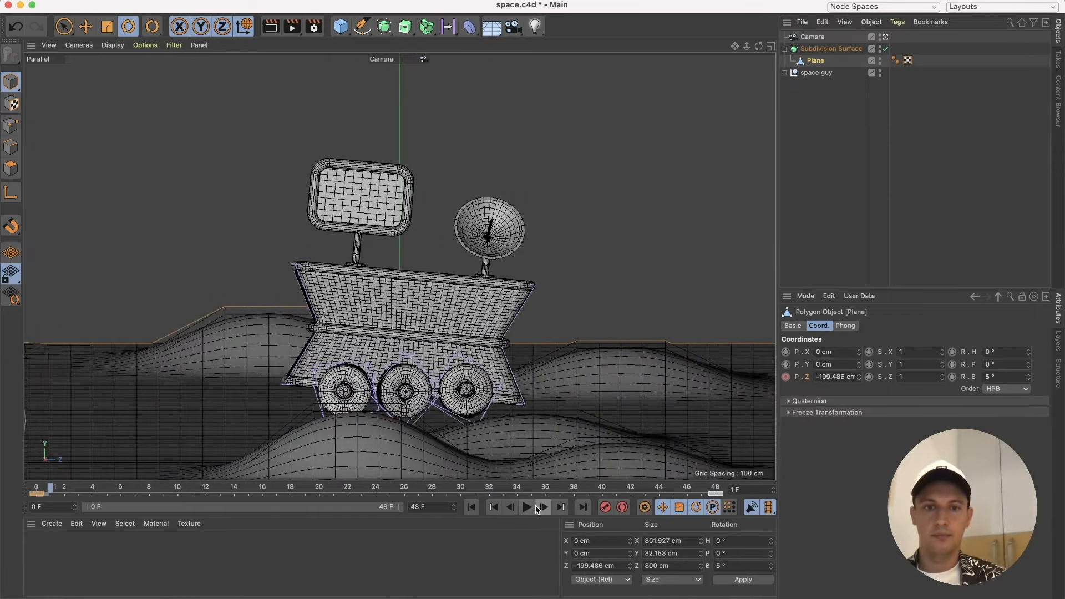
{"action": "left_click", "coordinate": [527, 507]}
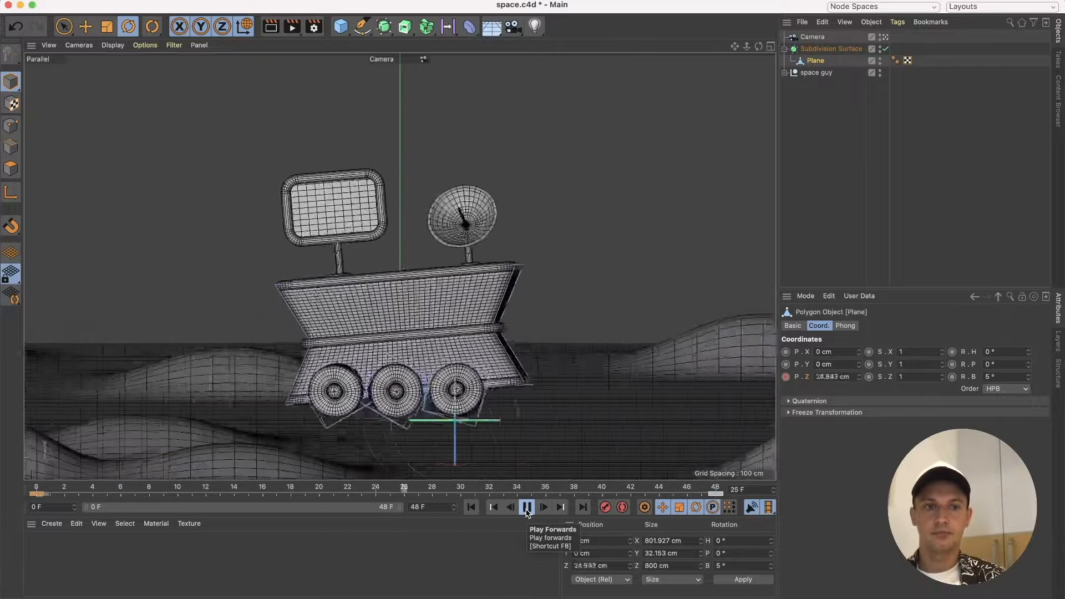
{"action": "left_click", "coordinate": [527, 508]}
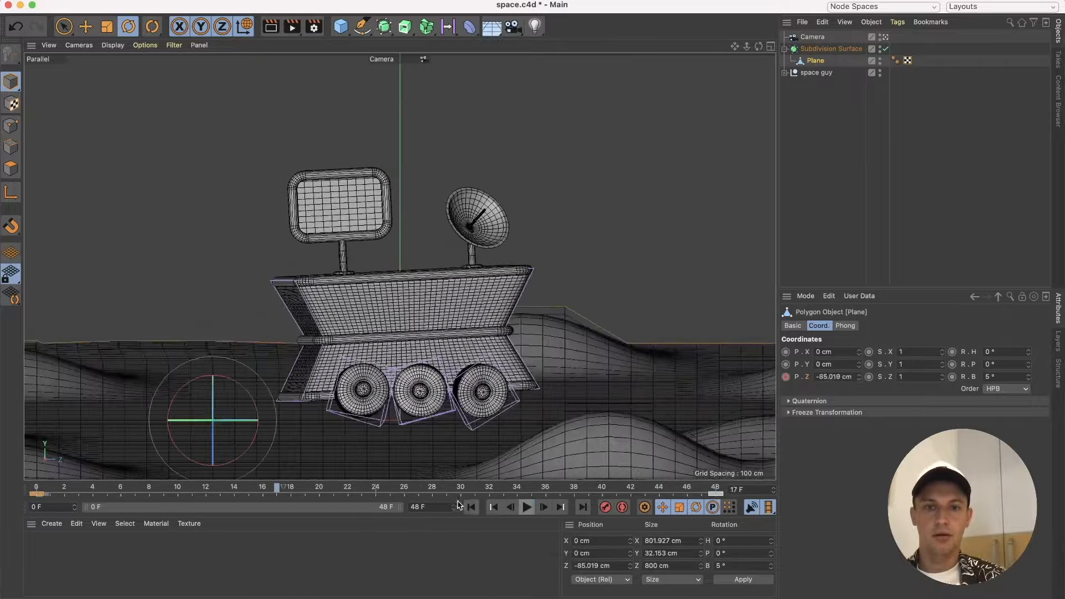
{"action": "left_click_drag", "start_coordinate": [460, 491], "coordinate": [821, 453]}
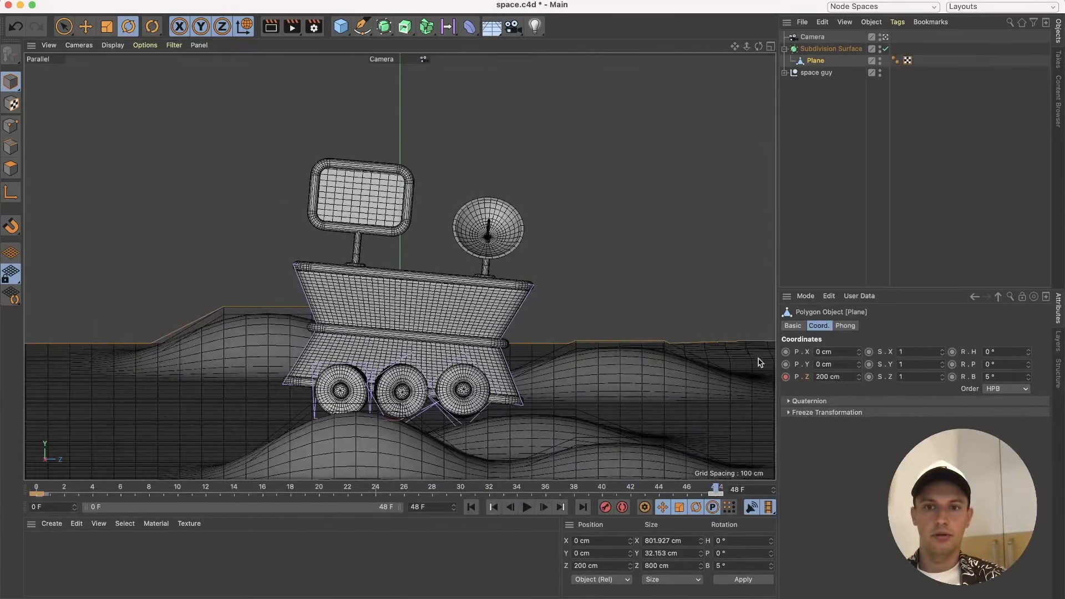
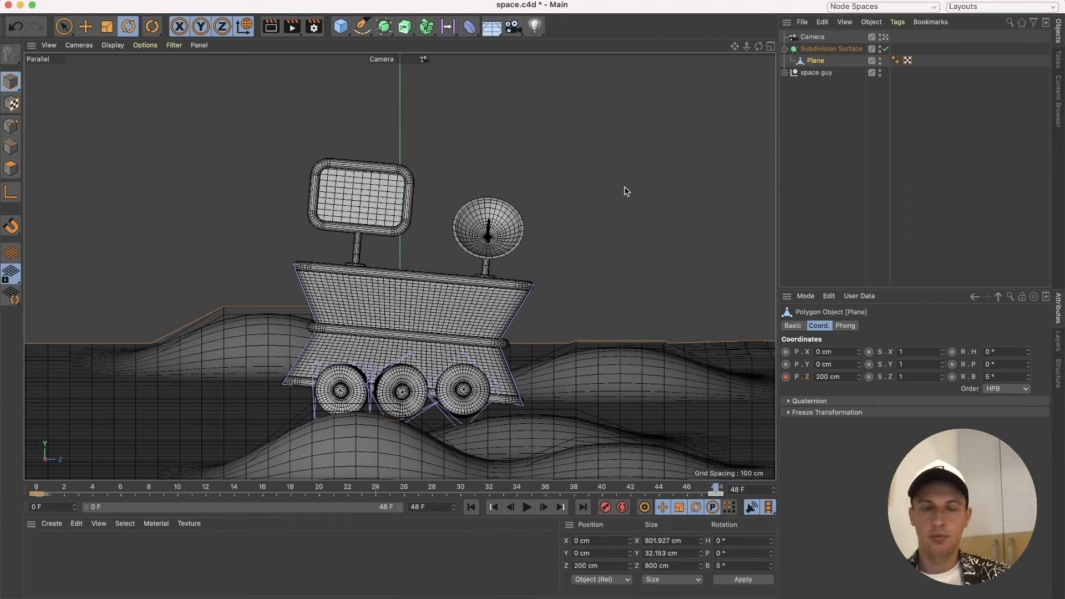
Add a Protection tag to the camera to lock its position, scale and rotation.
{"action": "left_click", "coordinate": [815, 38]}
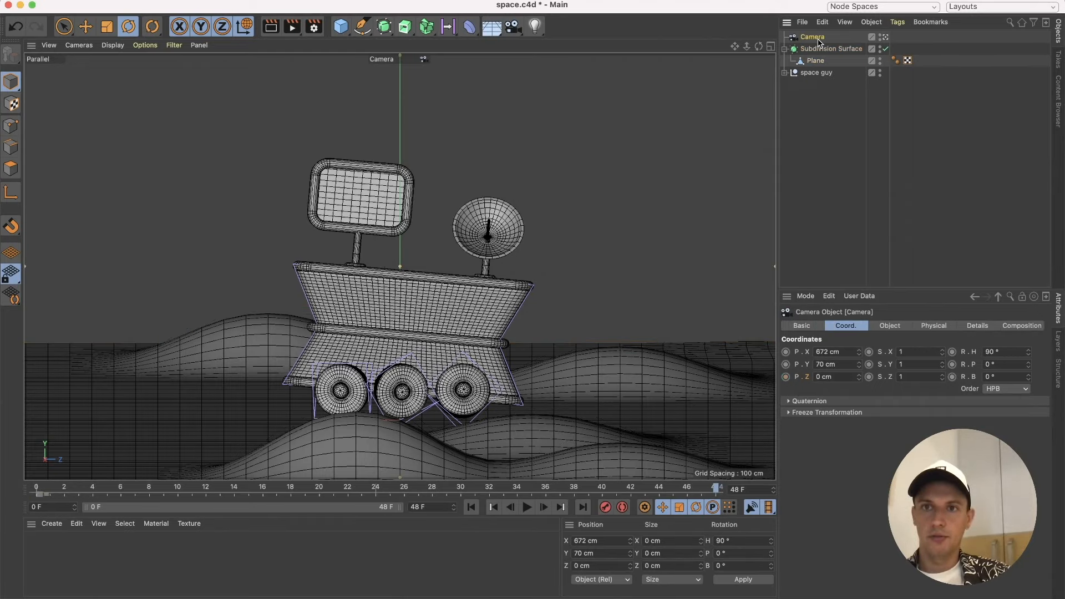
{"action": "right_click", "coordinate": [815, 40]}
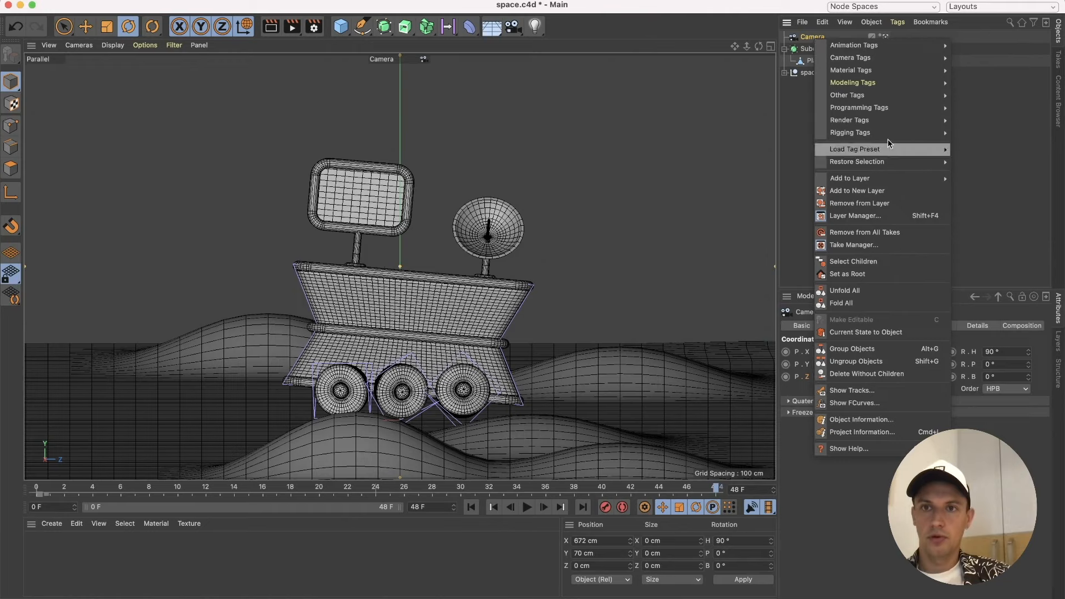
{"action": "mouse_move", "coordinate": [893, 153]}
{"action": "mouse_move", "coordinate": [893, 135]}
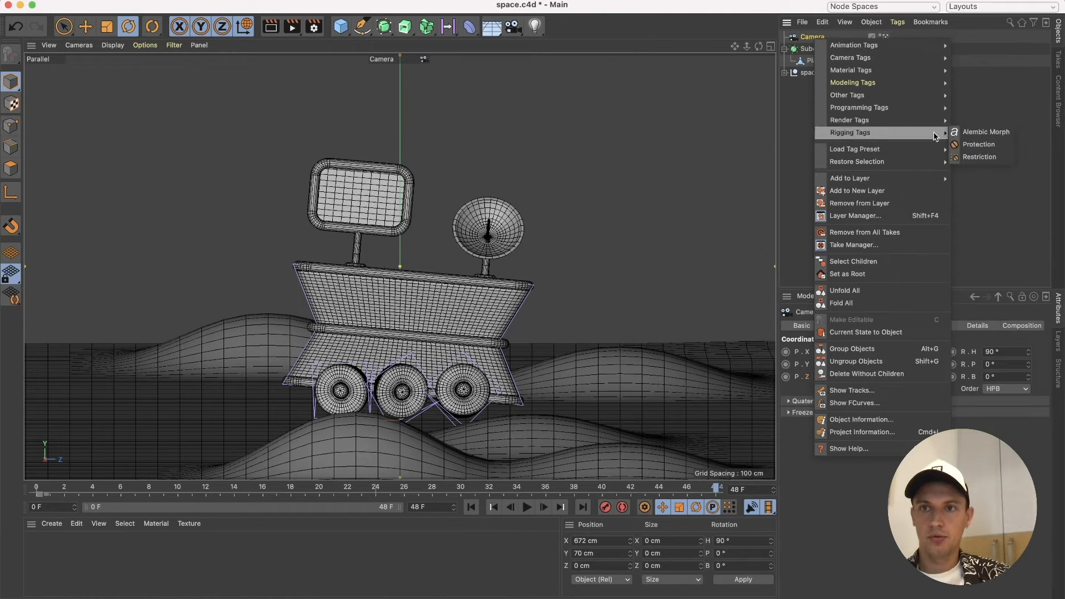
{"action": "left_click", "coordinate": [976, 145]}
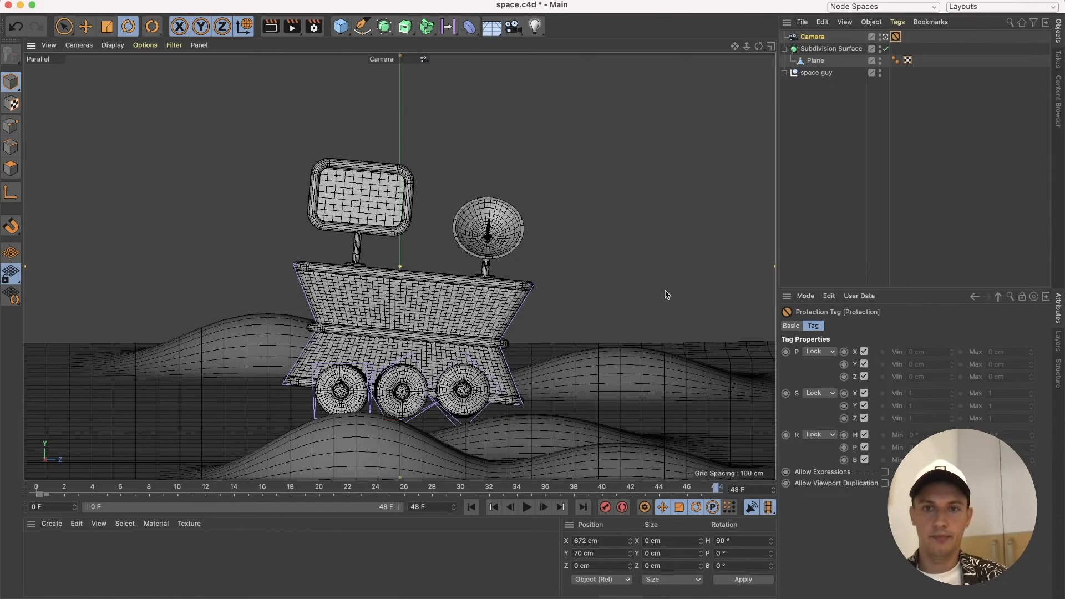
Leave the camera view and inspect the rover and bumpy ground from above through the default perspective camera.
{"action": "left_click", "coordinate": [885, 37]}
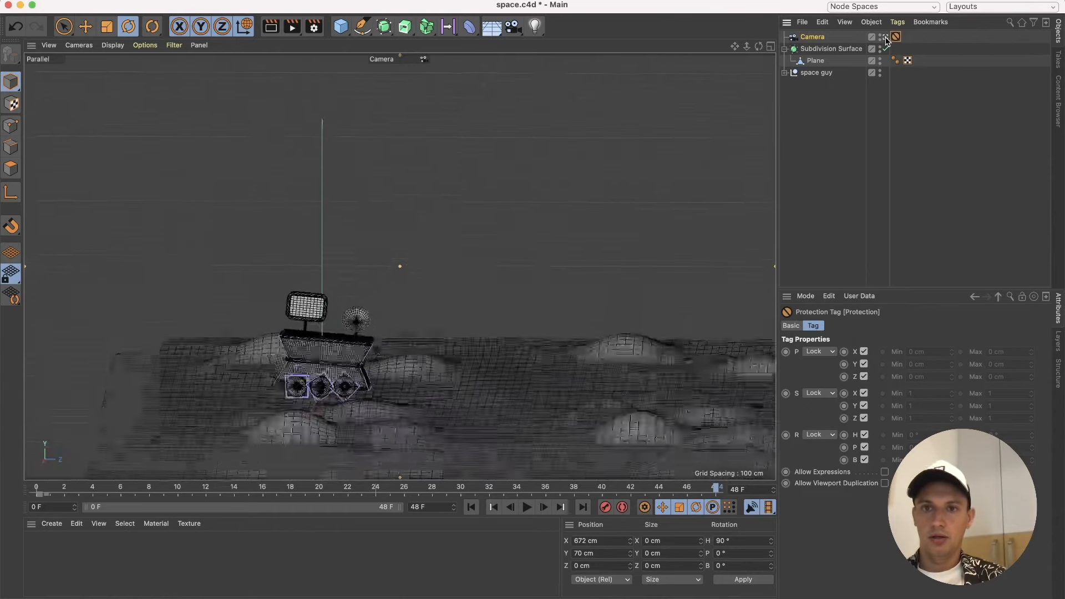
{"action": "left_click", "coordinate": [885, 37]}
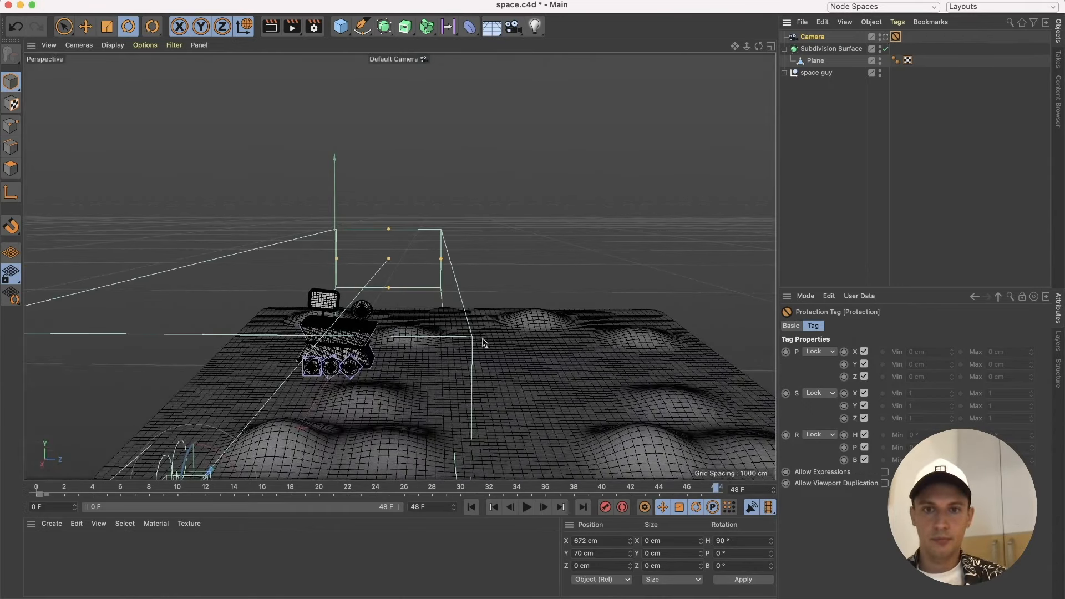
{"action": "scroll", "coordinate": [473, 332], "scroll_direction": "up", "scroll_amount": 10}
{"action": "left_click_drag", "start_coordinate": [397, 199], "coordinate": [397, 255], "text": "alt"}
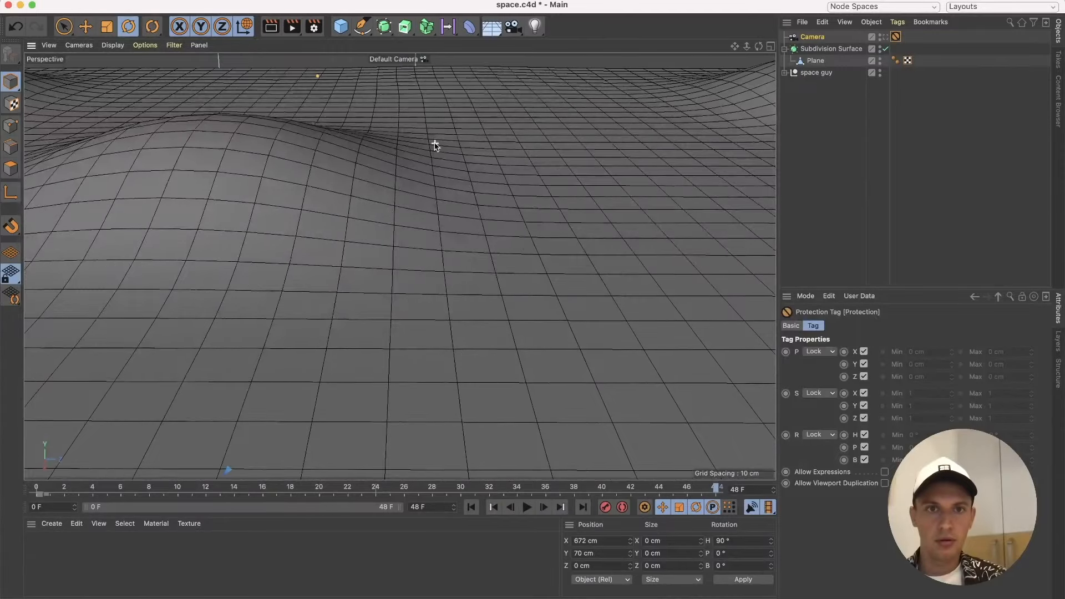
{"action": "scroll", "coordinate": [434, 143], "scroll_direction": "down", "scroll_amount": 5}
{"action": "scroll", "coordinate": [435, 143], "scroll_direction": "down", "scroll_amount": 8}
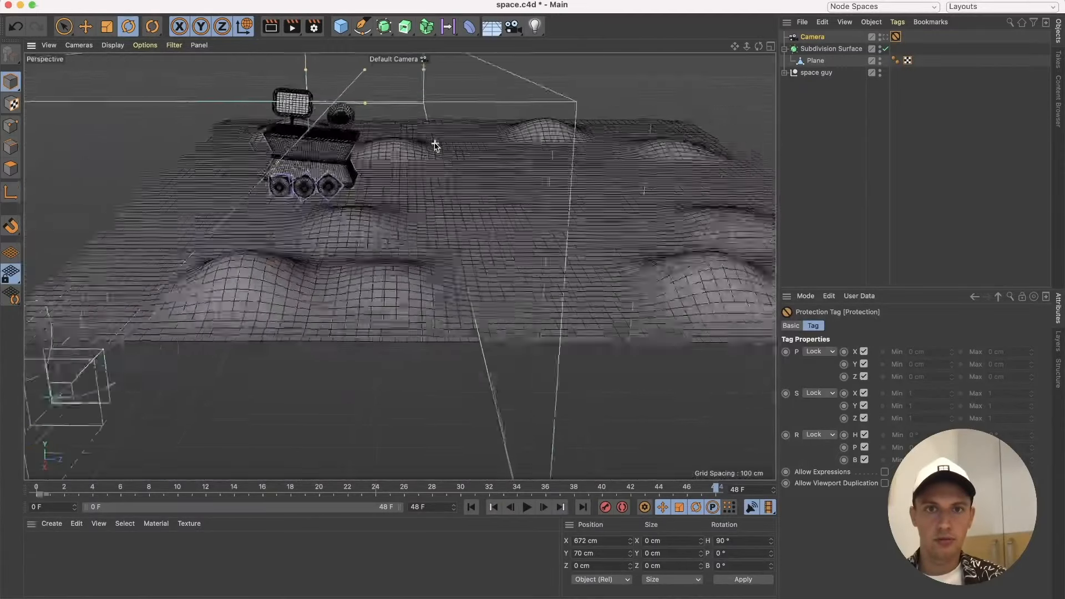
{"action": "left_click_drag", "start_coordinate": [497, 138], "coordinate": [497, 186], "text": "alt"}
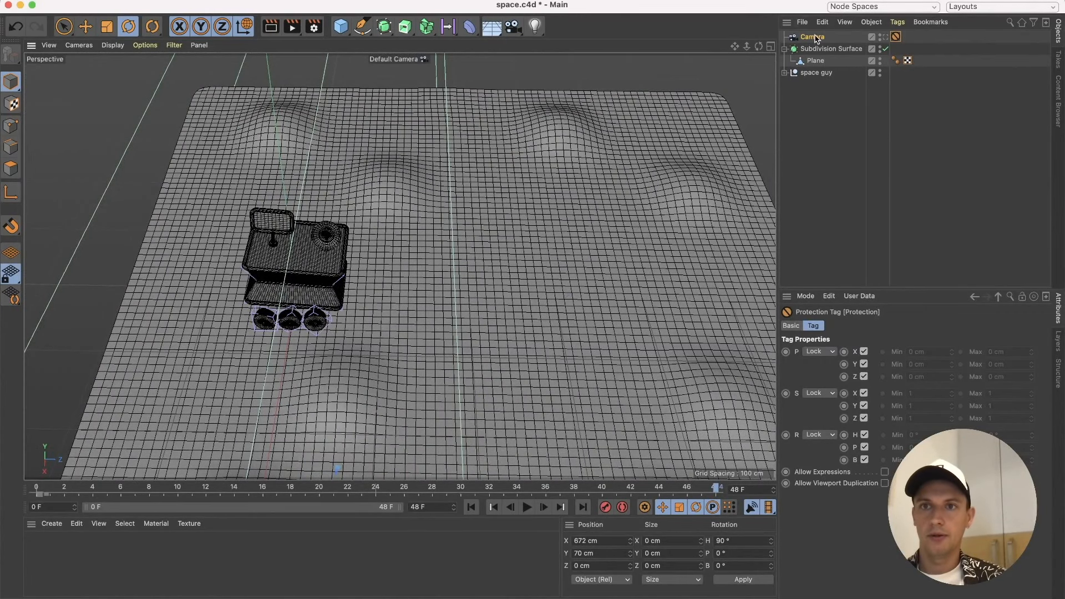
Turn off the ground's Subdivision Surface and select its Plane for editing in polygon mode with the Move tool.
{"action": "left_click", "coordinate": [884, 49]}
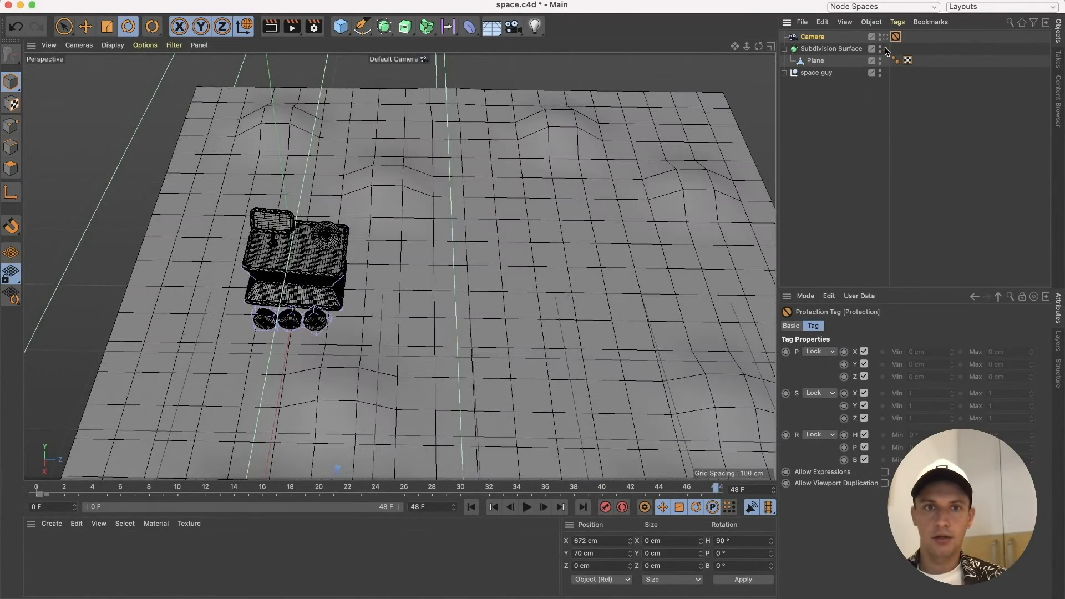
{"action": "middle_click_drag", "start_coordinate": [448, 151], "coordinate": [447, 152], "text": "alt"}
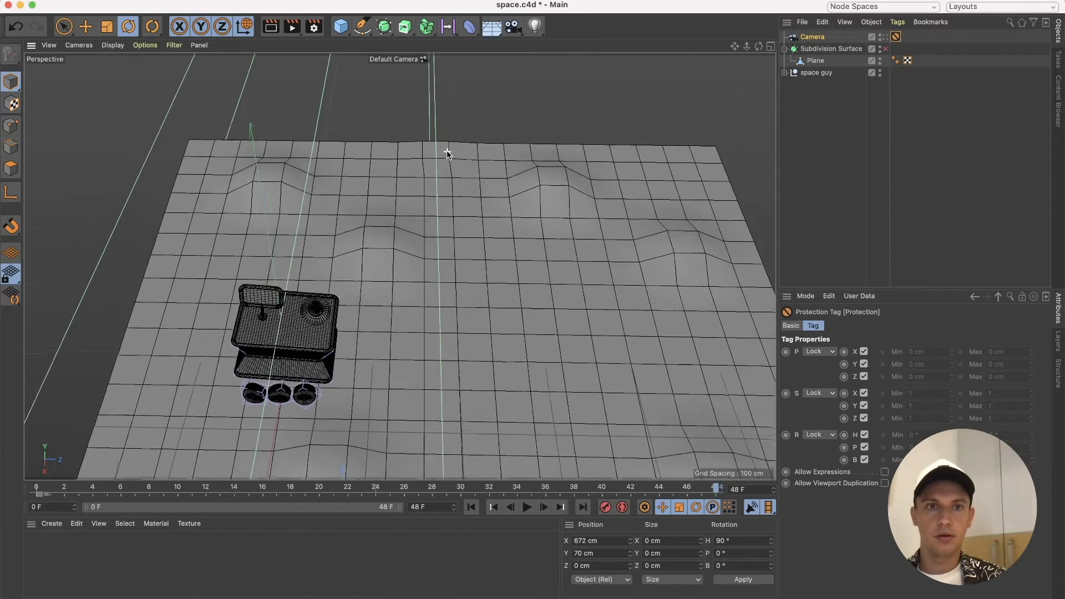
{"action": "right_click_drag", "start_coordinate": [447, 152], "coordinate": [447, 155], "text": "alt"}
{"action": "scroll", "coordinate": [435, 168], "scroll_direction": "down", "scroll_amount": 5}
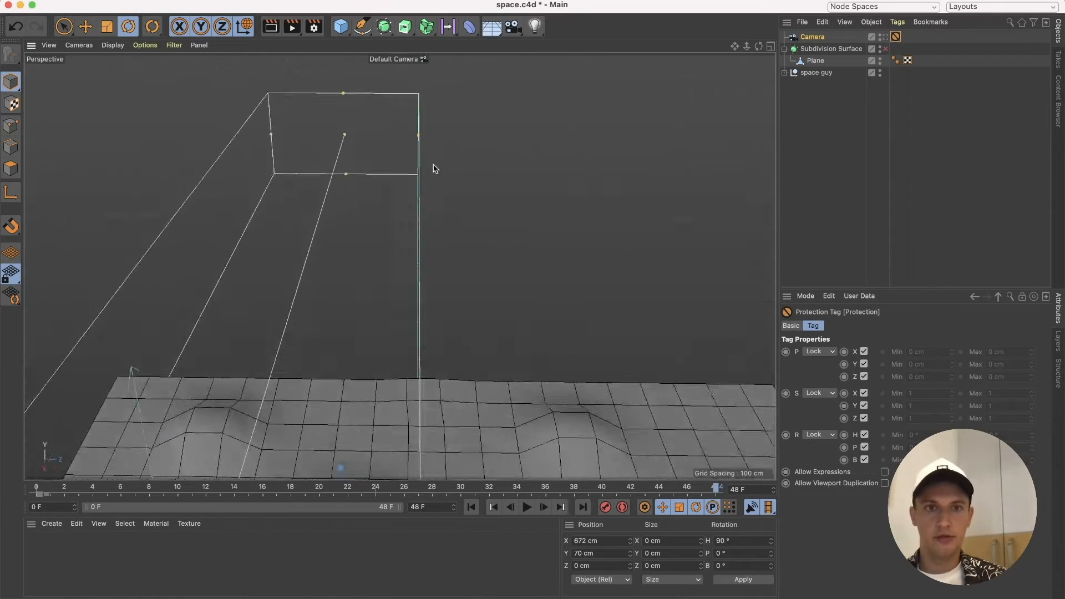
{"action": "scroll", "coordinate": [433, 195], "scroll_direction": "up", "scroll_amount": 15}
{"action": "scroll", "coordinate": [433, 197], "scroll_direction": "down", "scroll_amount": 10}
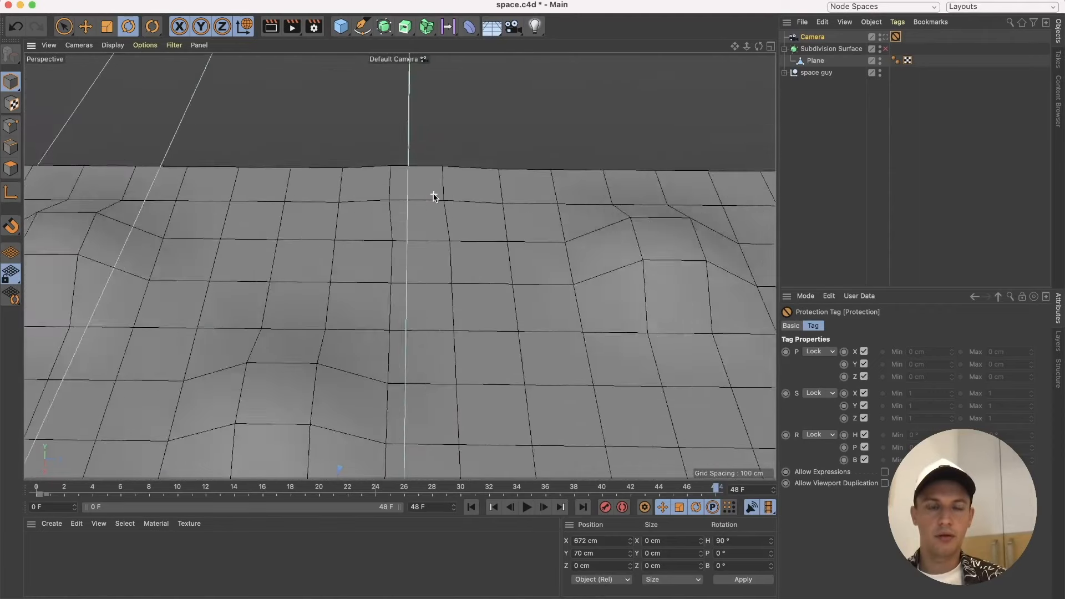
{"action": "left_click", "coordinate": [7, 173]}
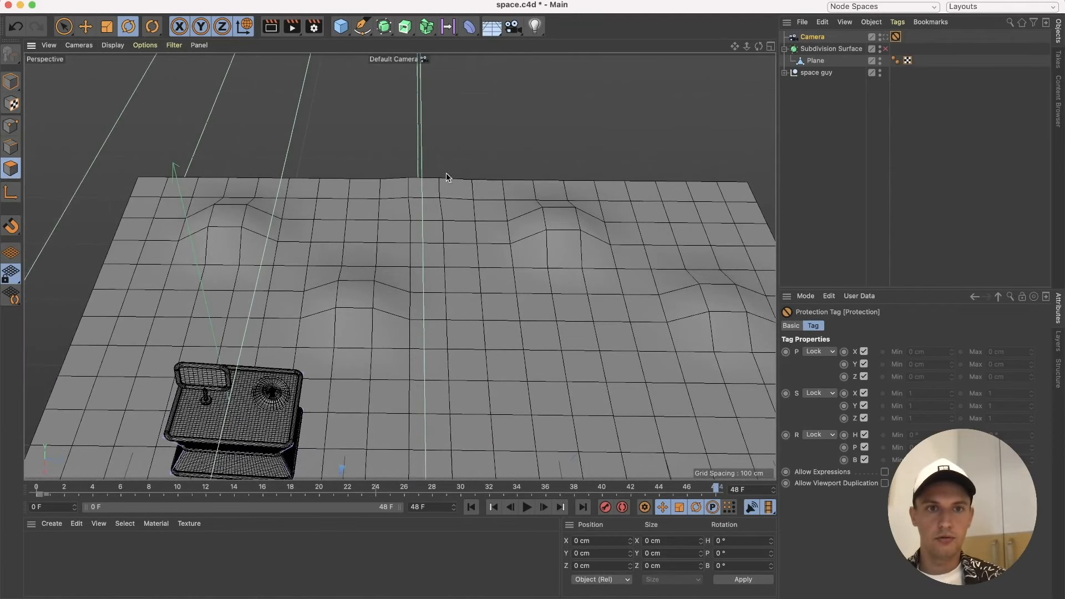
{"action": "left_click", "coordinate": [86, 28]}
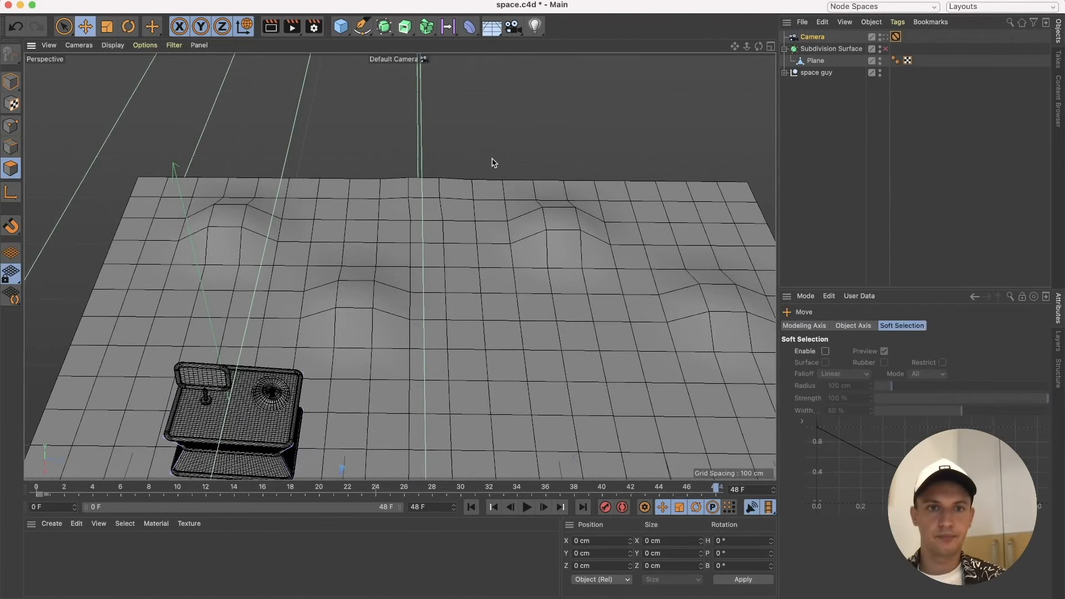
{"action": "left_click", "coordinate": [817, 51]}
{"action": "left_click", "coordinate": [815, 60]}
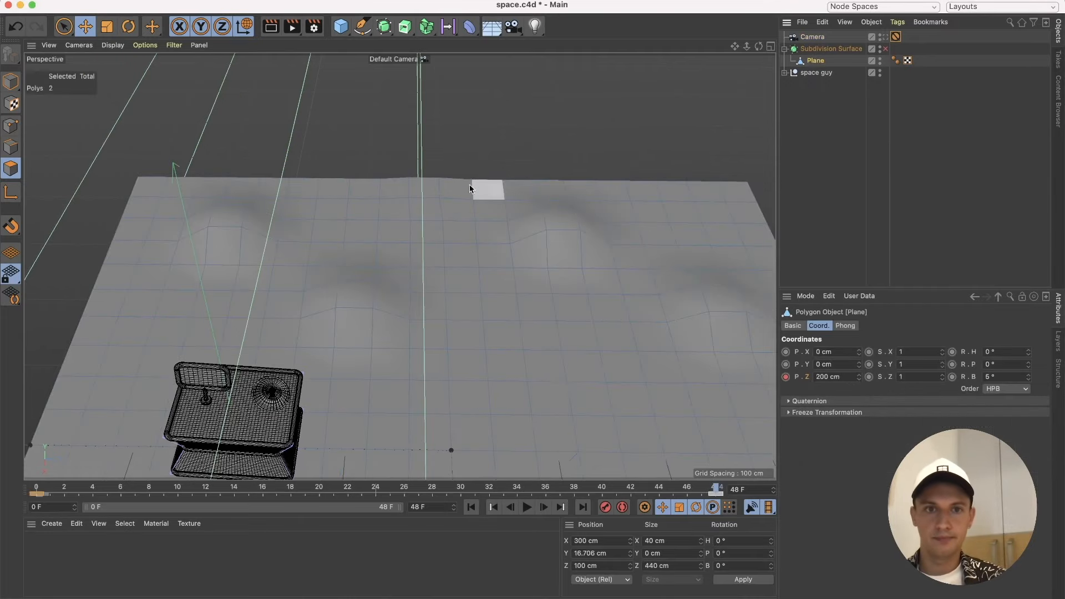
Select one polygon in the second row from the ground plane's far edge, rotate it slightly and shift it to about -18.6 cm in Z.
{"action": "left_click", "coordinate": [436, 188]}
{"action": "left_click_drag", "start_coordinate": [478, 213], "coordinate": [503, 207], "text": "alt"}
{"action": "scroll", "coordinate": [428, 198], "scroll_direction": "up", "scroll_amount": 5}
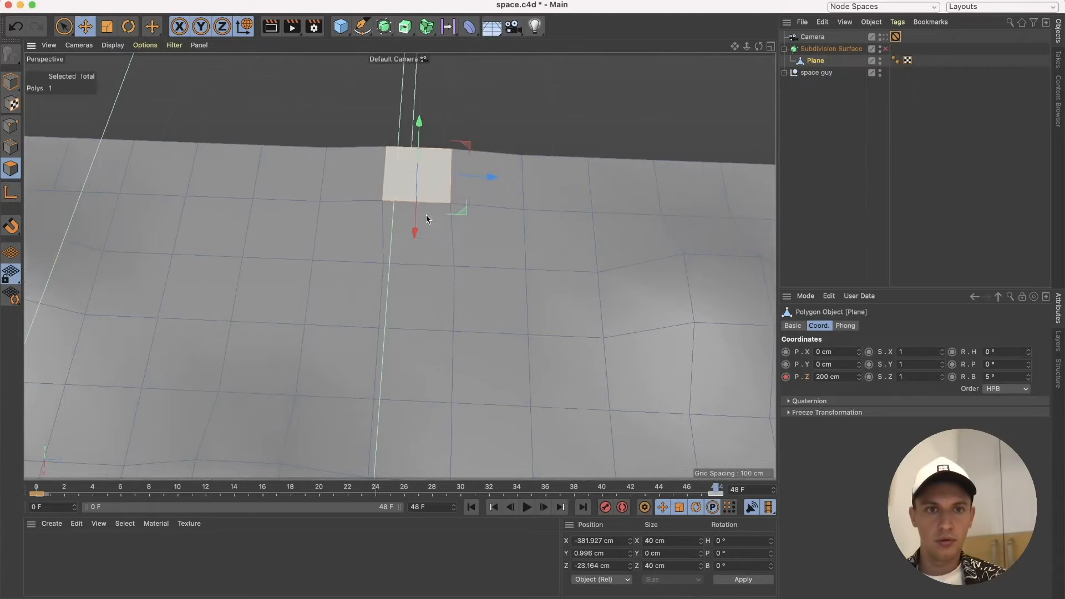
{"action": "left_click_drag", "start_coordinate": [428, 218], "coordinate": [435, 241]}
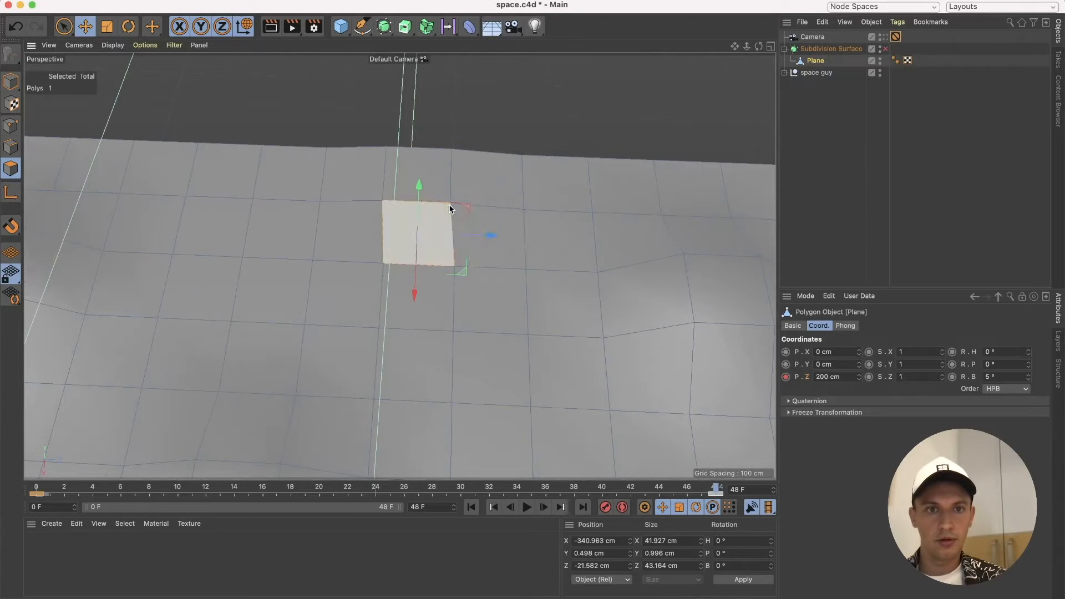
{"action": "left_click_drag", "start_coordinate": [495, 222], "coordinate": [555, 230], "text": "alt"}
{"action": "left_click", "coordinate": [129, 26]}
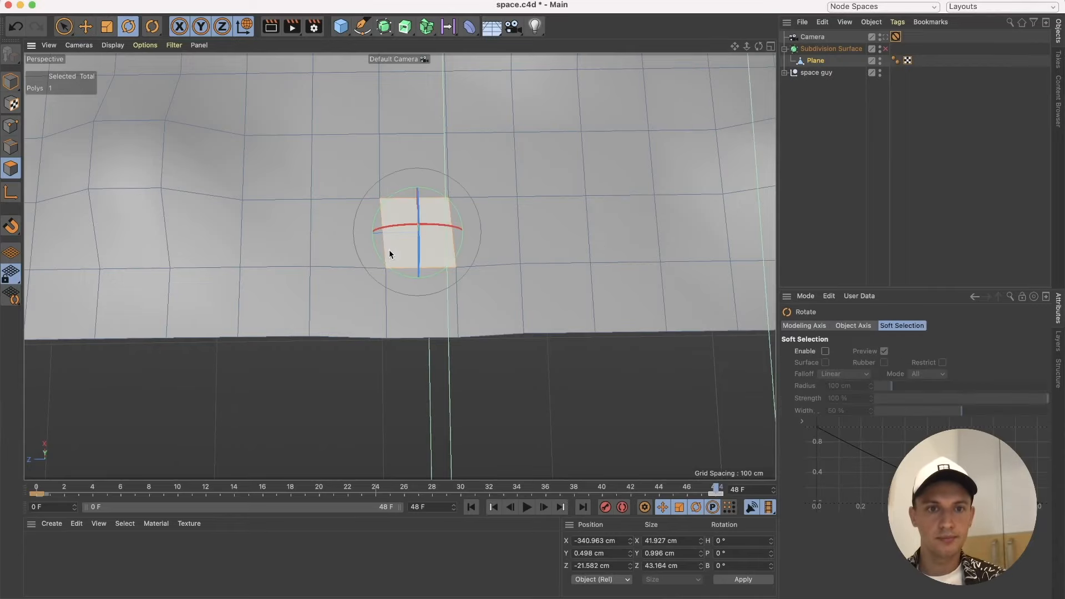
{"action": "left_click_drag", "start_coordinate": [385, 269], "coordinate": [380, 267]}
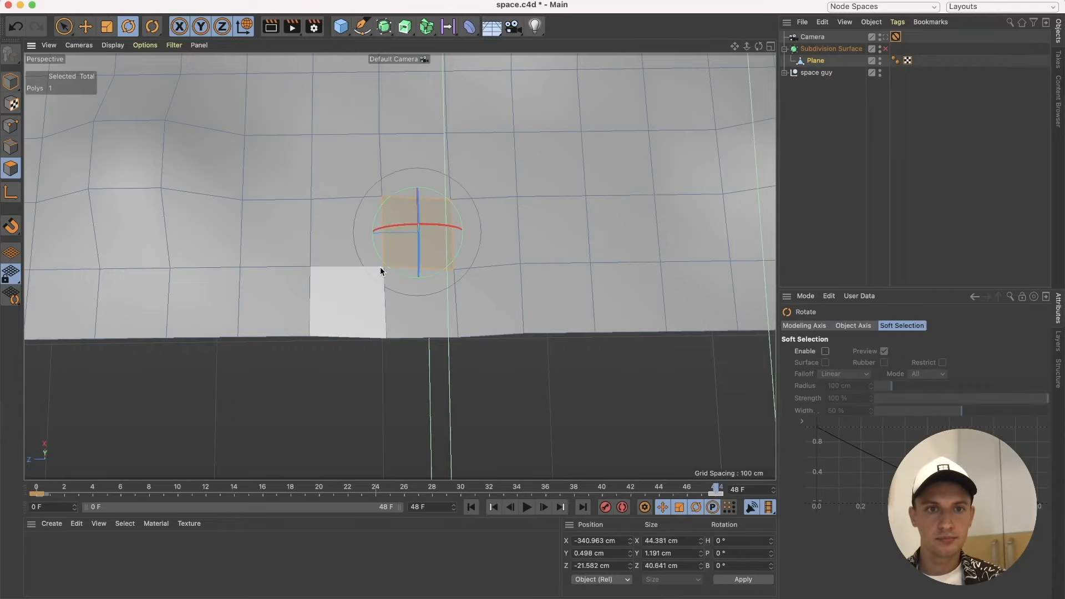
{"action": "left_click", "coordinate": [85, 26]}
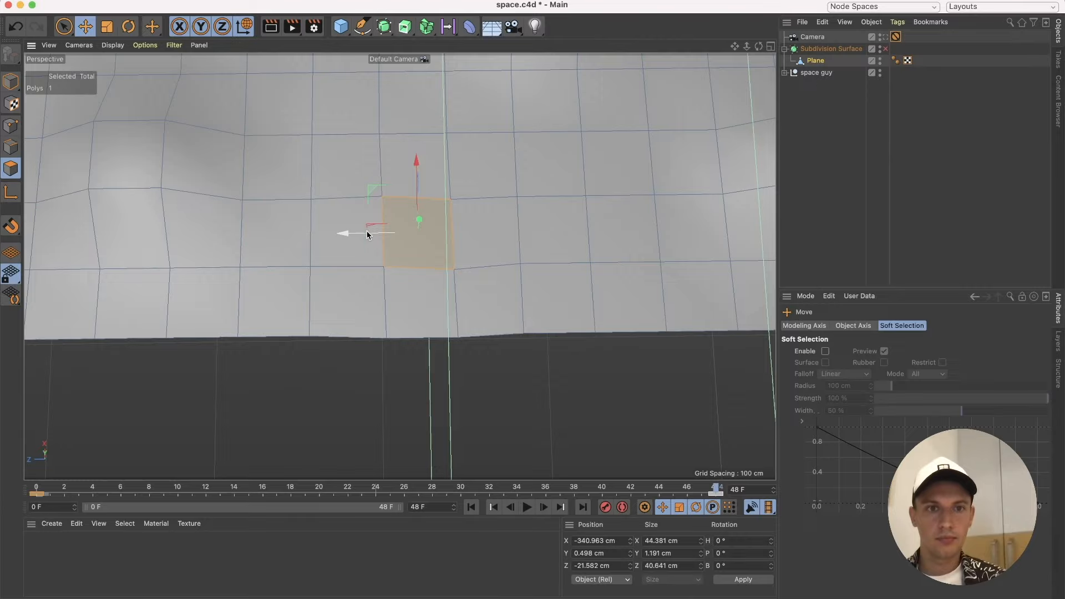
{"action": "left_click_drag", "start_coordinate": [367, 234], "coordinate": [430, 268]}
{"action": "scroll", "coordinate": [181, 231], "scroll_direction": "down", "scroll_amount": 5}
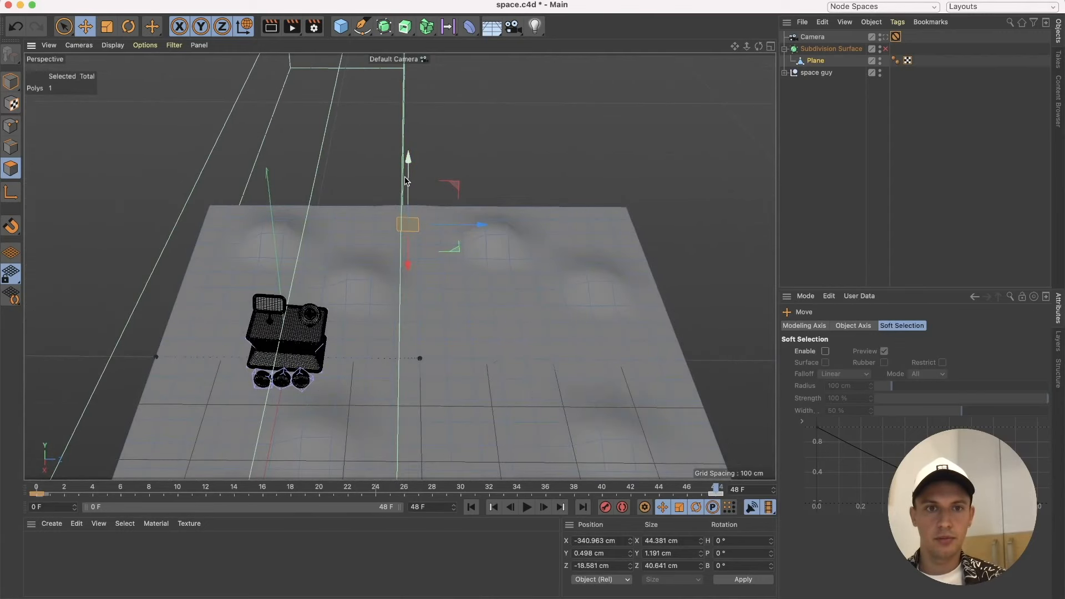
Add the matching polygon near the plane's far corner to the selection and raise both to about 11.3 cm in Y.
{"action": "mouse_move", "coordinate": [408, 181]}
{"action": "left_mouse_down"}
{"action": "mouse_move", "coordinate": [409, 111]}
{"action": "mouse_move", "coordinate": [409, 178]}
{"action": "left_mouse_up"}
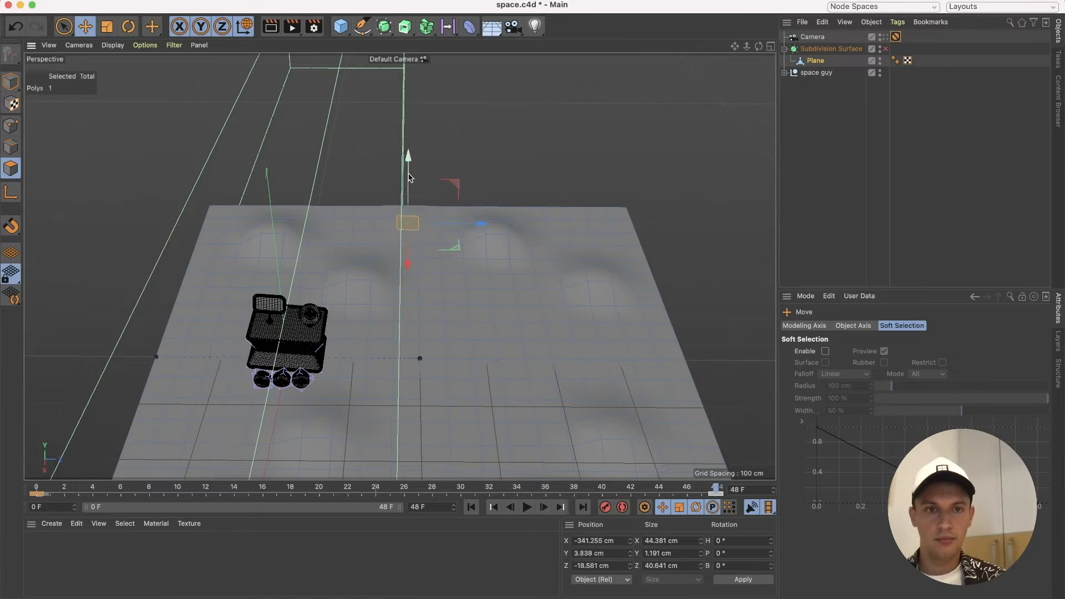
{"action": "left_click", "coordinate": [500, 161]}
{"action": "left_click", "coordinate": [408, 224]}
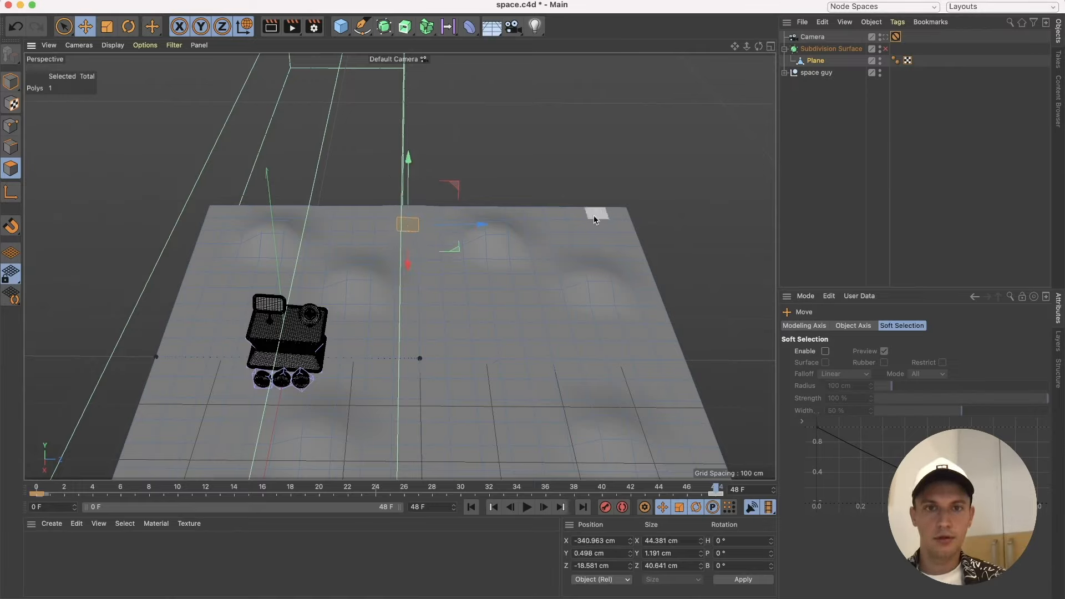
{"action": "left_click", "coordinate": [620, 225], "text": "shift"}
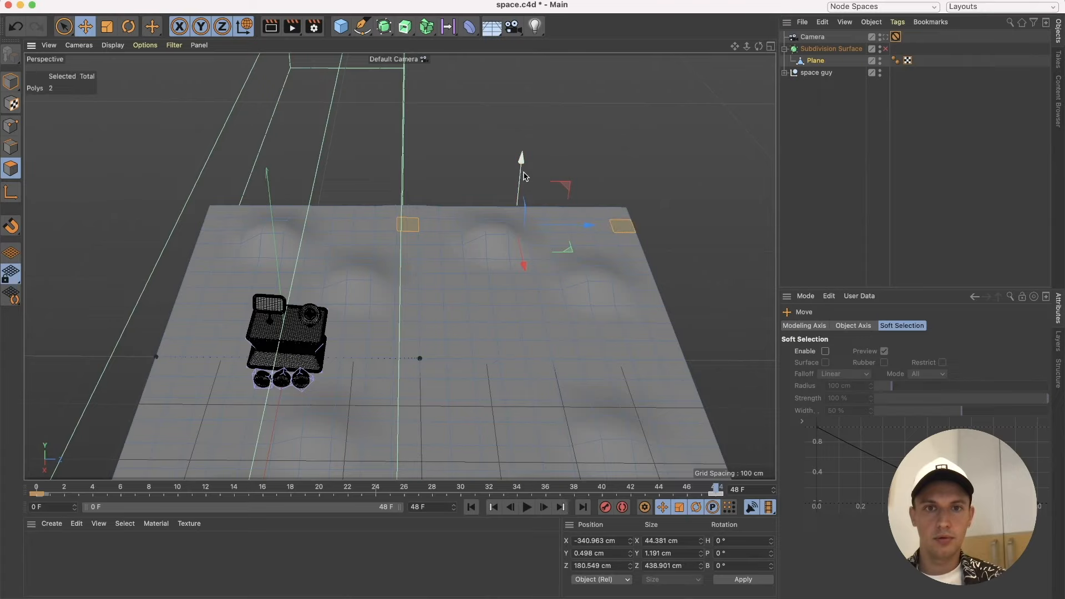
{"action": "left_click_drag", "start_coordinate": [526, 174], "coordinate": [523, 167]}
{"action": "left_click_drag", "start_coordinate": [508, 280], "coordinate": [436, 349], "text": "alt"}
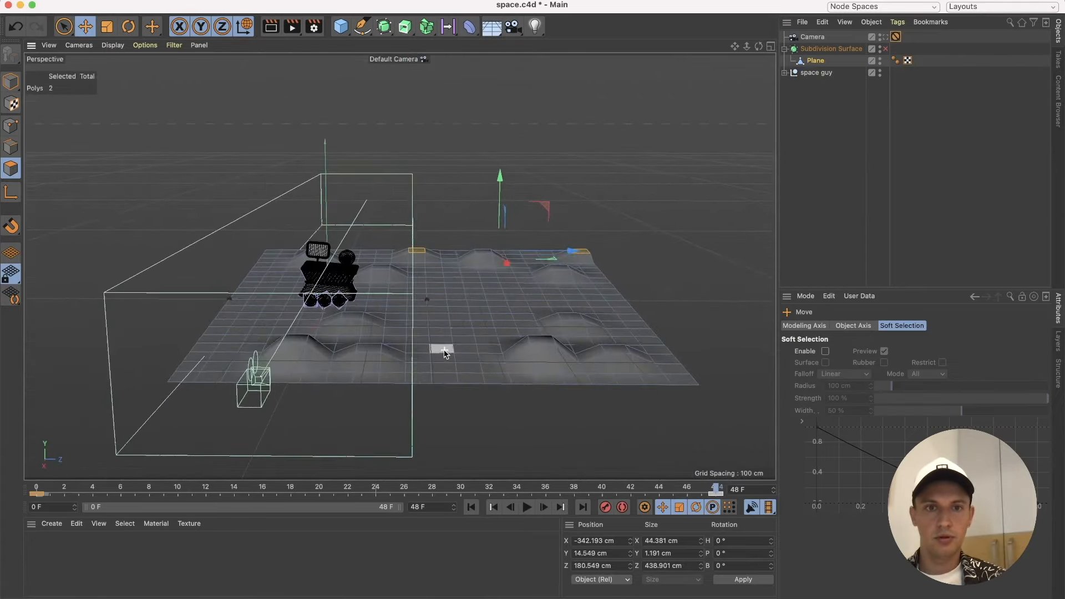
{"action": "left_click_drag", "start_coordinate": [470, 310], "coordinate": [475, 328], "text": "alt"}
Return to the camera view with the Subdivision Surface turned back on and play the animation, stopping at frame 22.
{"action": "left_click", "coordinate": [884, 38]}
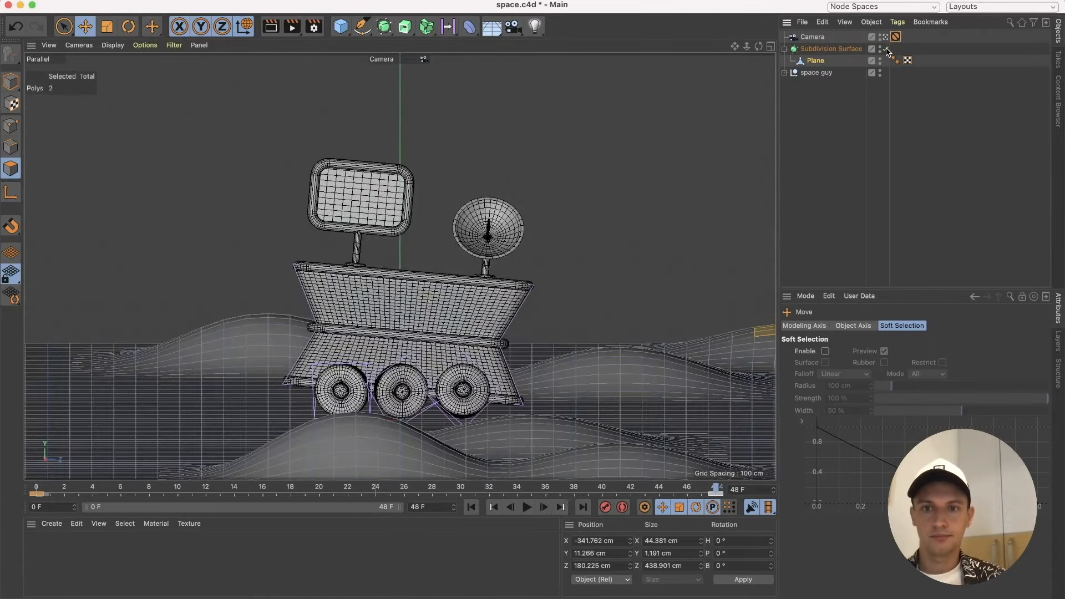
{"action": "left_click", "coordinate": [527, 507]}
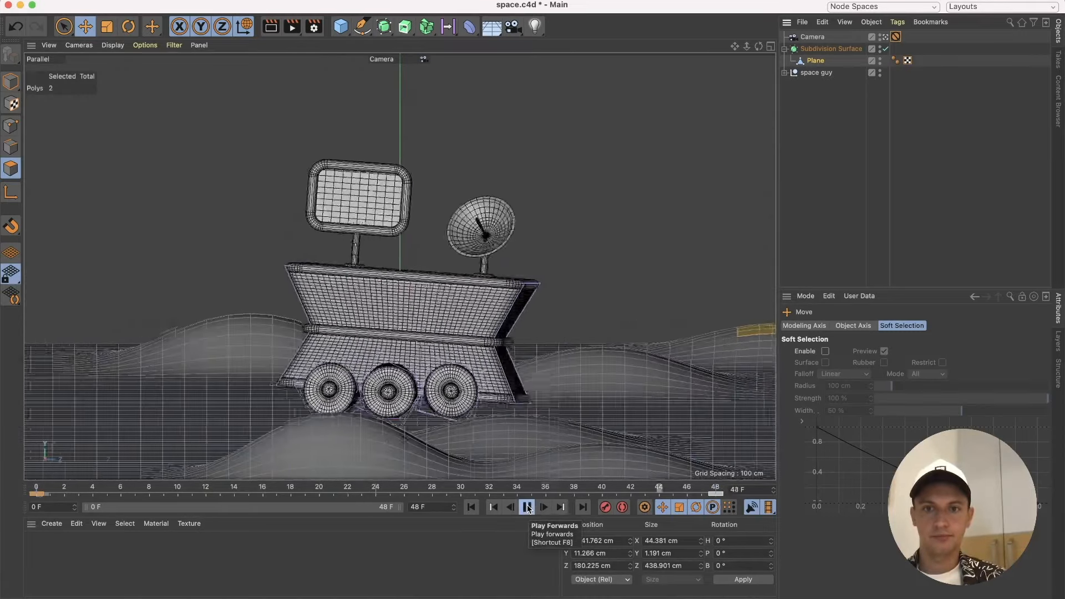
{"action": "left_click", "coordinate": [526, 508]}
{"action": "left_click", "coordinate": [406, 558]}
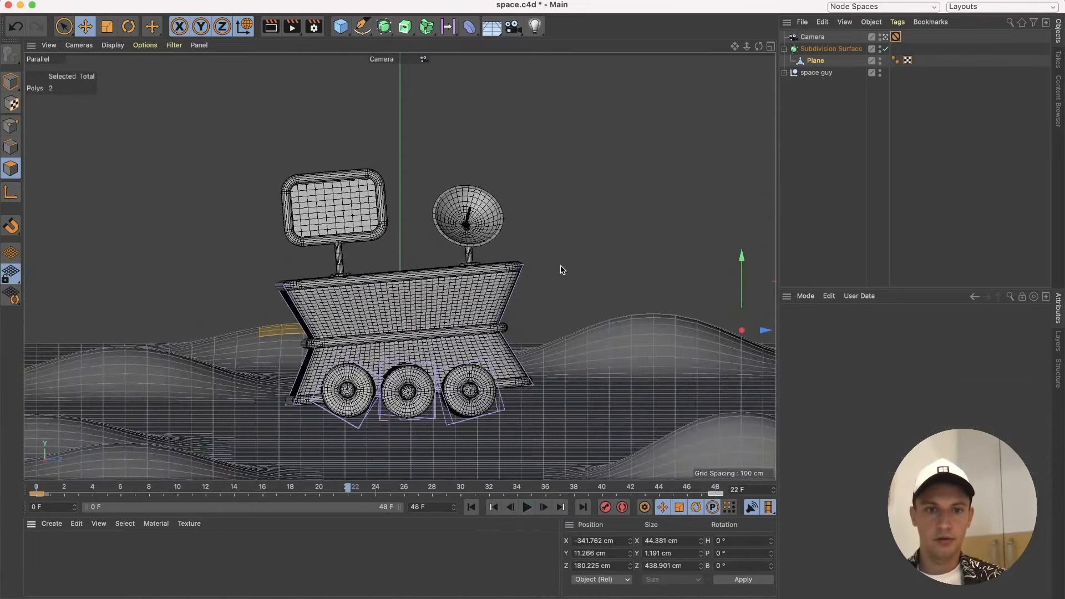
Deselect the ground polygons, switch the viewport to Gouraud shading without wireframe lines and play back the animation.
{"action": "left_click", "coordinate": [578, 228]}
{"action": "left_click", "coordinate": [79, 45]}
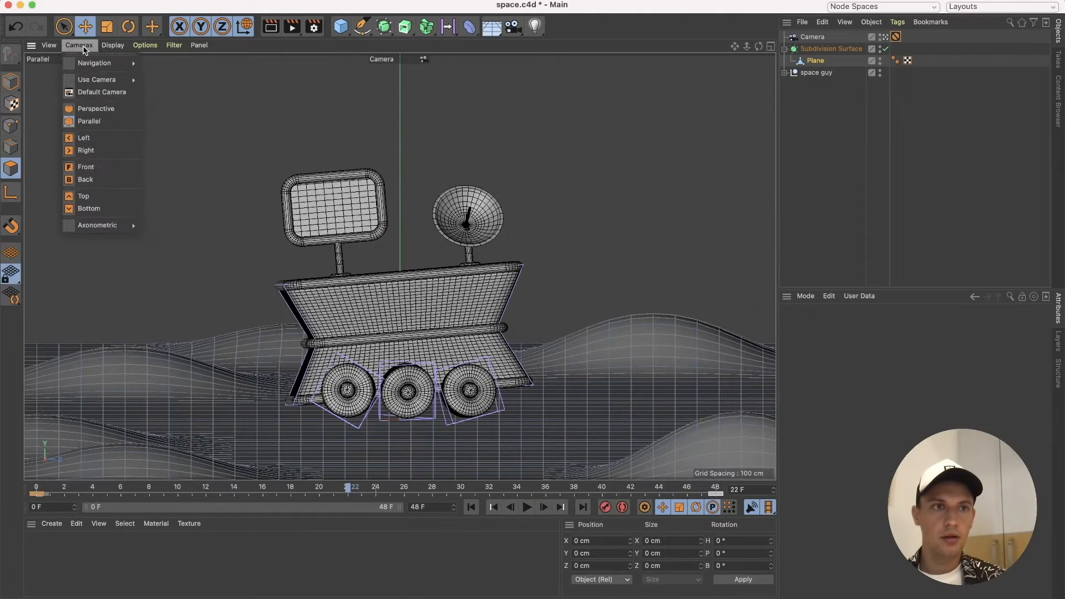
{"action": "mouse_move", "coordinate": [112, 45]}
{"action": "left_click", "coordinate": [119, 67]}
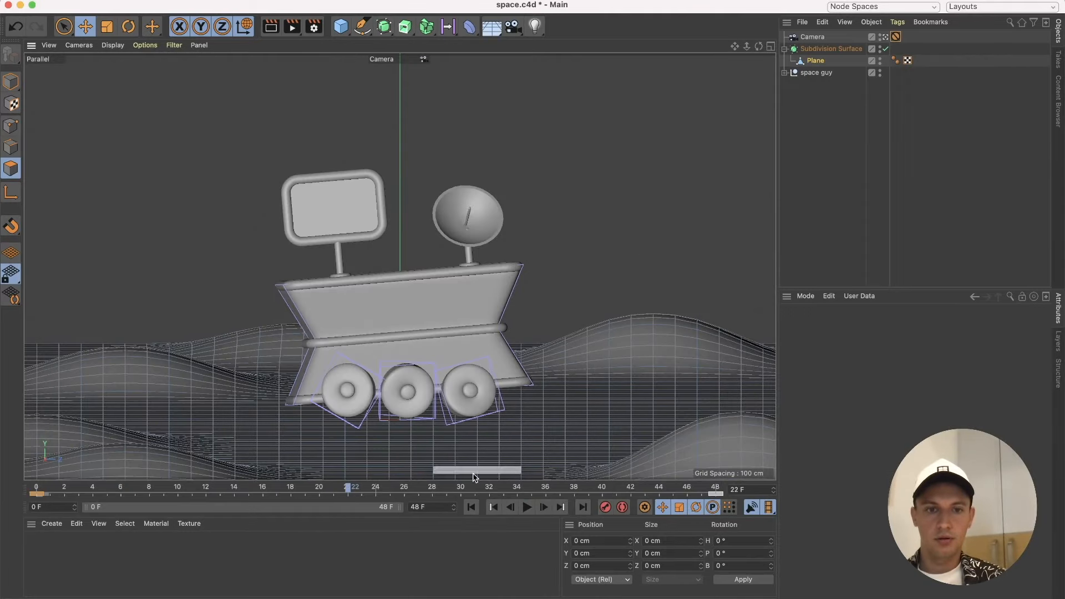
{"action": "left_click", "coordinate": [527, 508]}
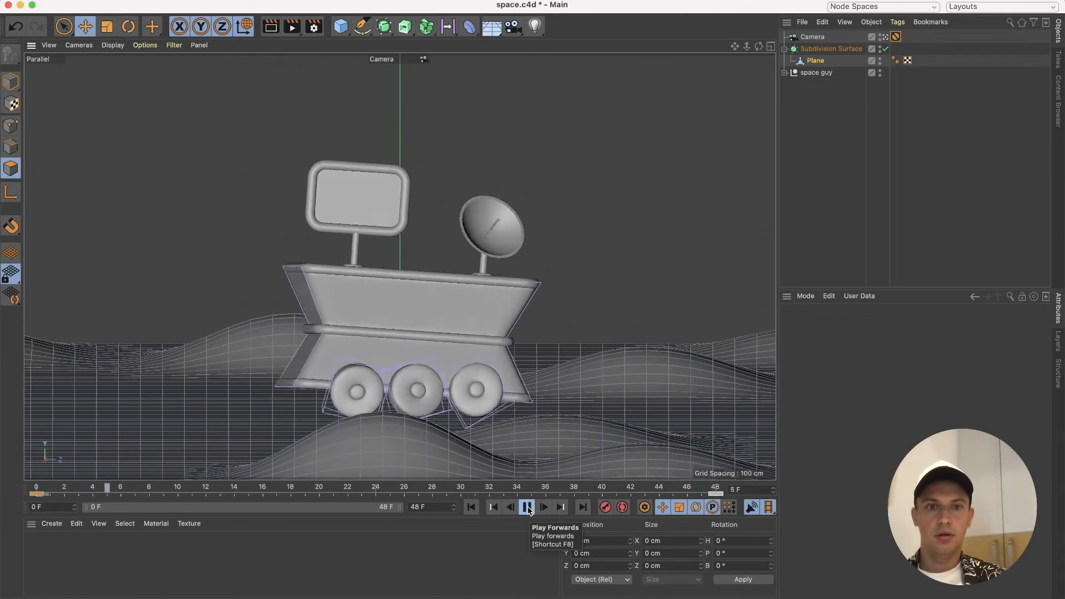
{"action": "left_click", "coordinate": [527, 507]}
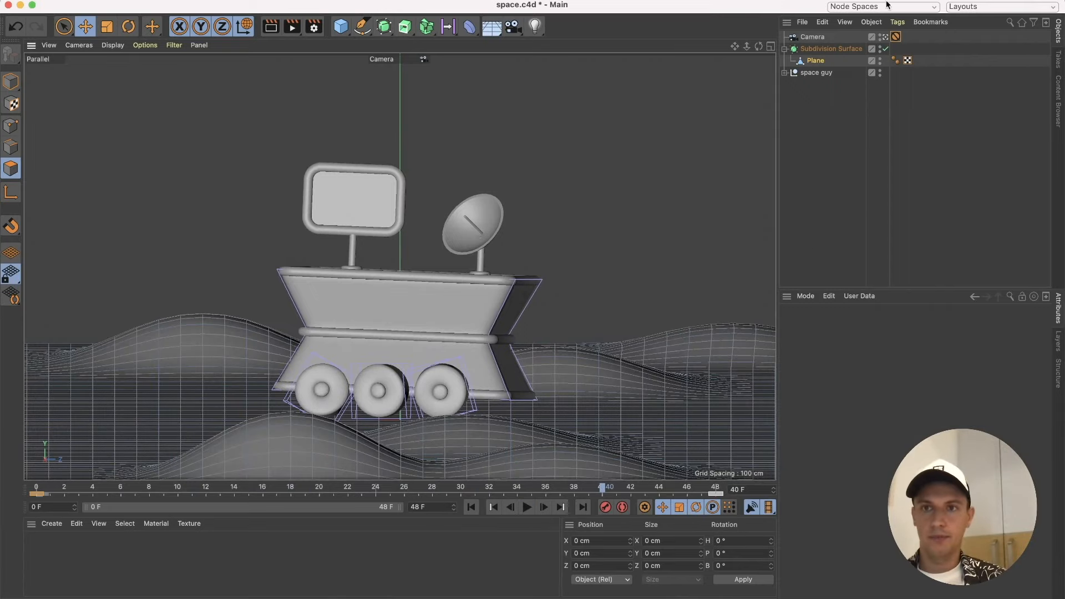
Set the ground plane's Position Z keyframes to linear interpolation in the F-curve timeline and replay the animation.
{"action": "left_click", "coordinate": [815, 59]}
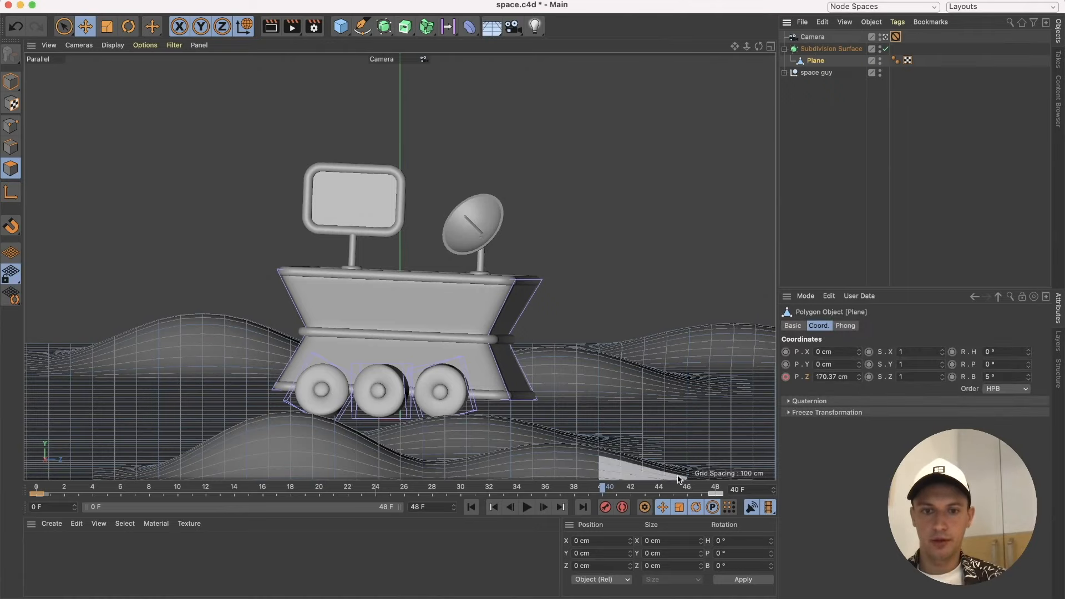
{"action": "right_click", "coordinate": [783, 380]}
{"action": "mouse_move", "coordinate": [812, 387]}
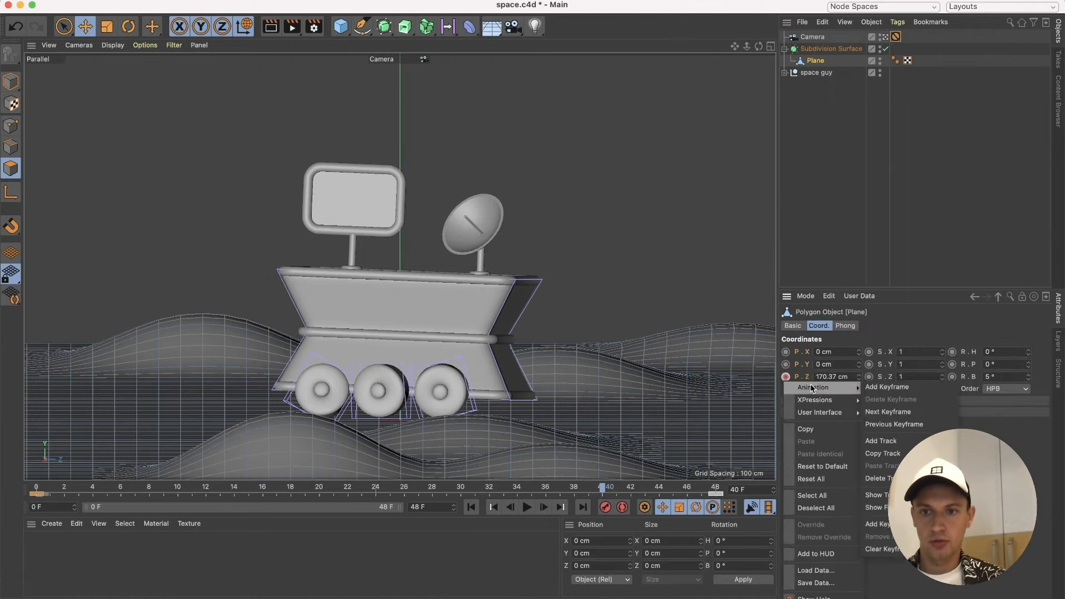
{"action": "left_click", "coordinate": [876, 495]}
{"action": "left_click", "coordinate": [521, 309]}
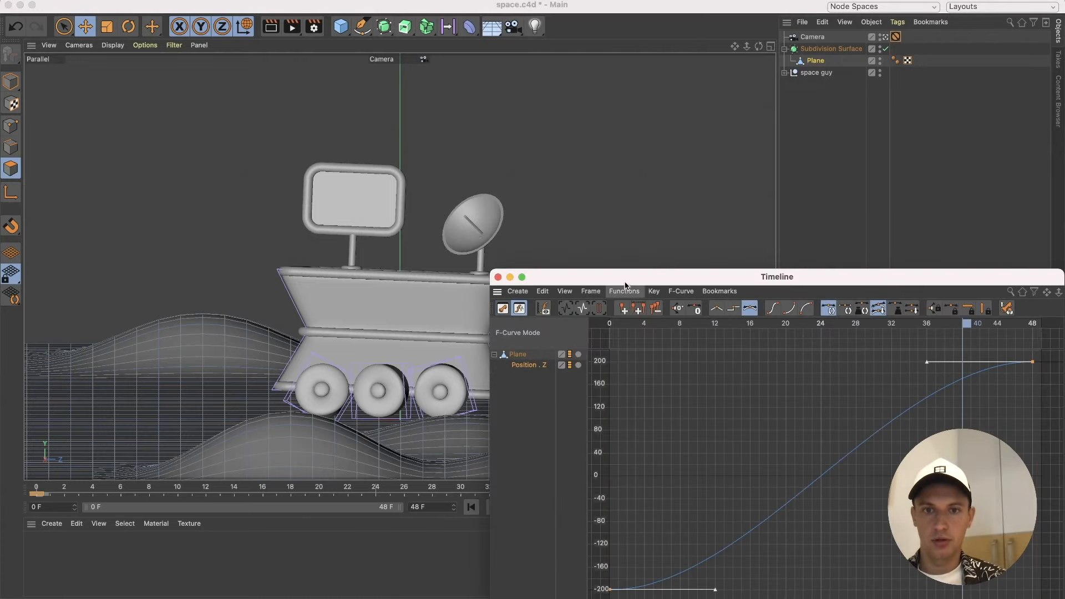
{"action": "left_click_drag", "start_coordinate": [626, 281], "coordinate": [399, 249]}
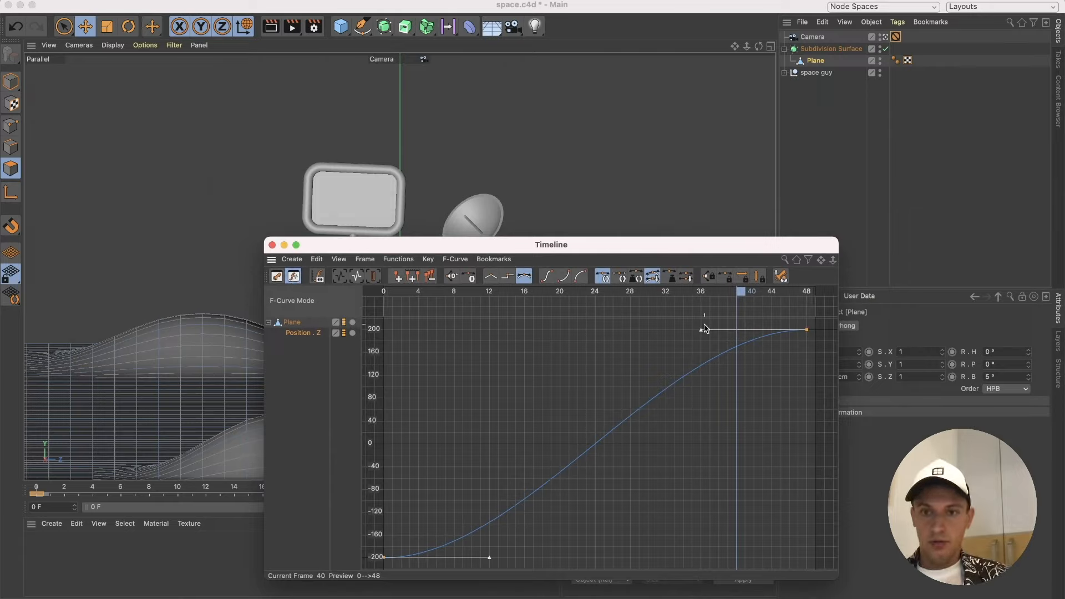
{"action": "left_click", "coordinate": [491, 276]}
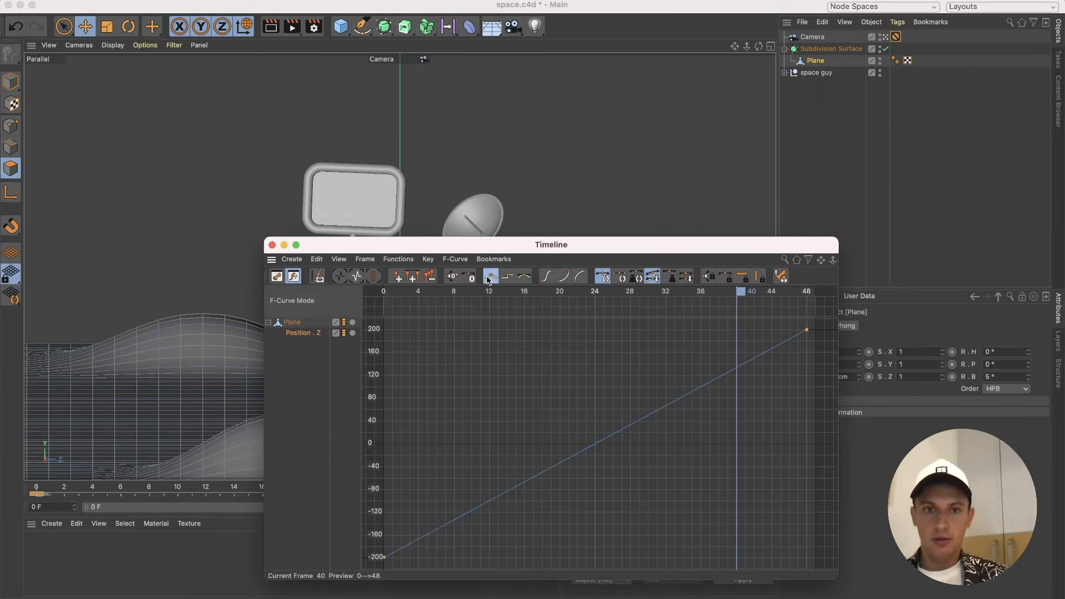
{"action": "left_click", "coordinate": [272, 245]}
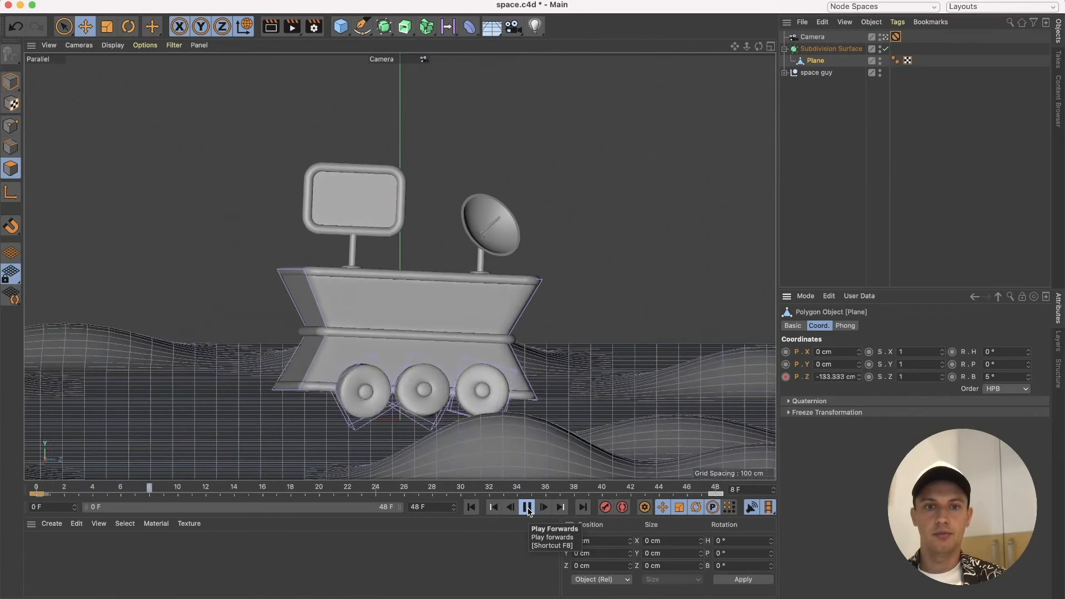
{"action": "left_click", "coordinate": [527, 507]}
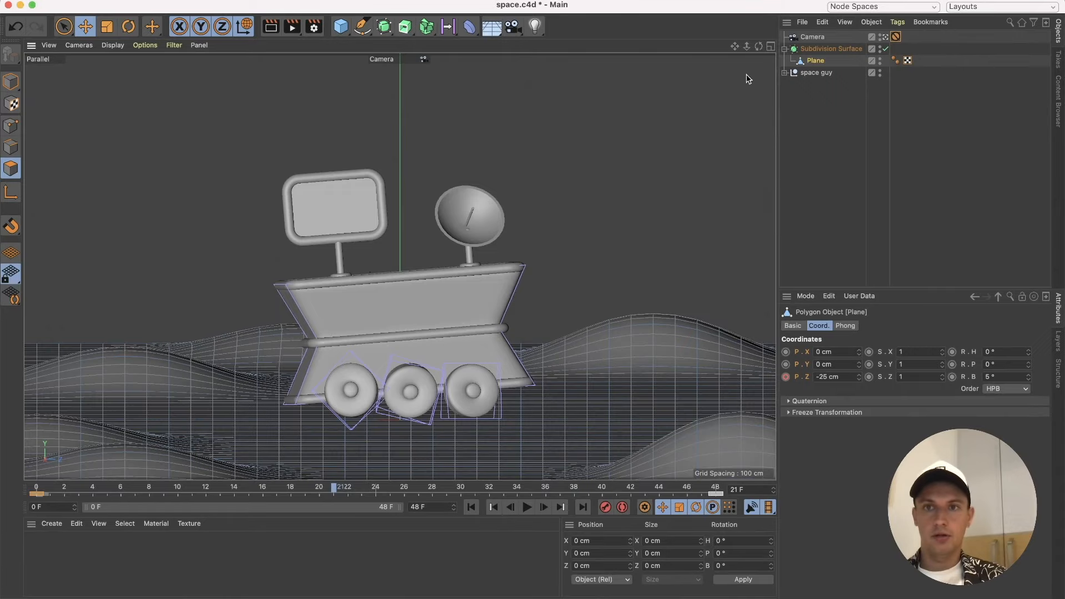
Leave the camera view for the default perspective camera and make the strokes layer visible in the viewport.
{"action": "left_click", "coordinate": [886, 37]}
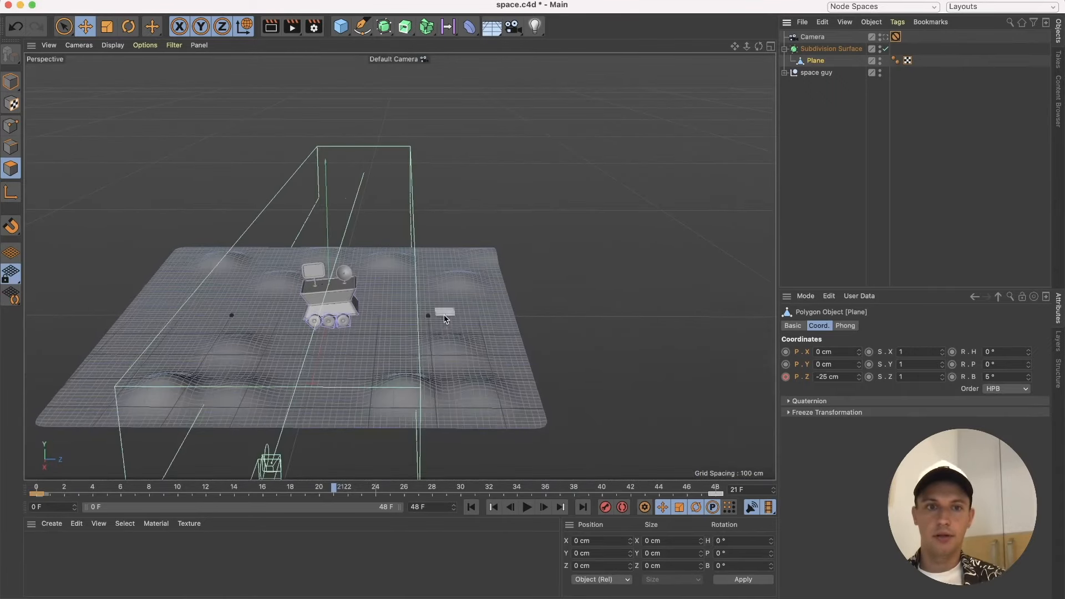
{"action": "left_click_drag", "start_coordinate": [364, 361], "coordinate": [333, 341], "text": "alt"}
{"action": "scroll", "coordinate": [337, 336], "scroll_direction": "up", "scroll_amount": 5}
{"action": "scroll", "coordinate": [334, 312], "scroll_direction": "up", "scroll_amount": 4}
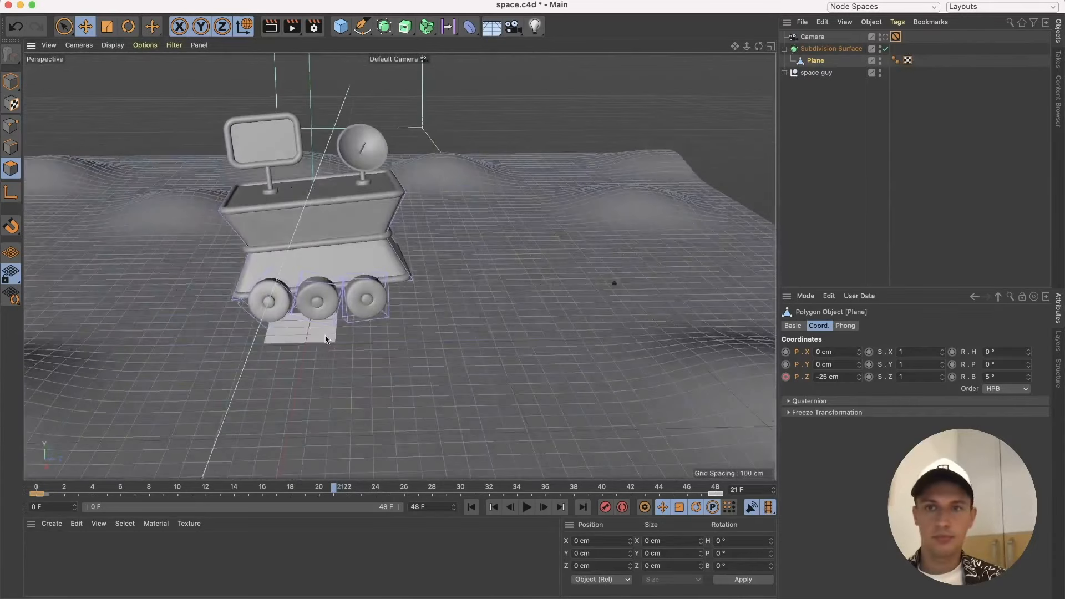
{"action": "left_click", "coordinate": [1059, 344]}
{"action": "left_click", "coordinate": [852, 320]}
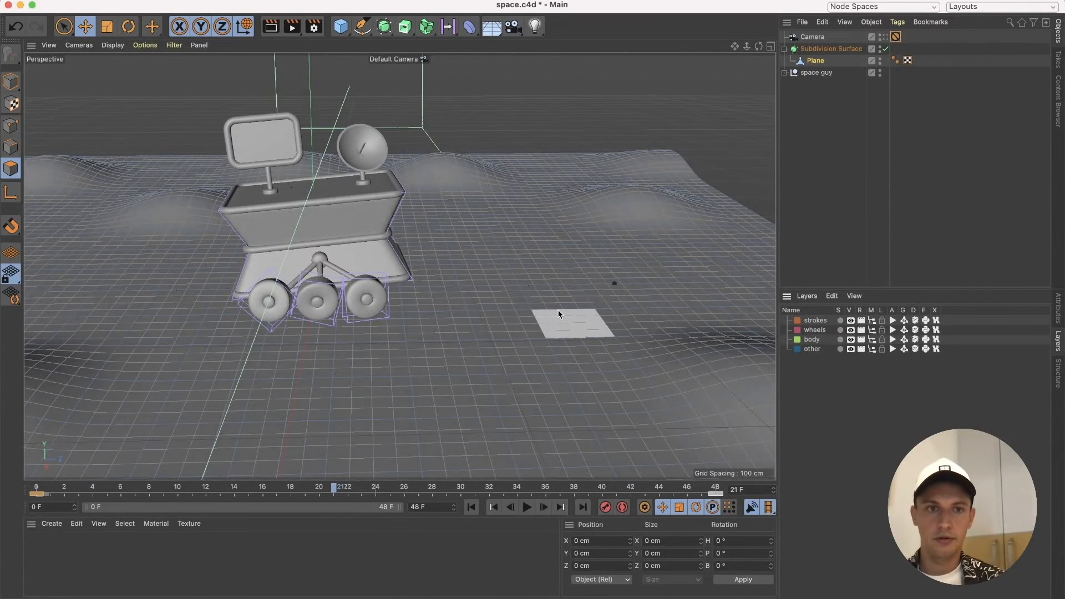
{"action": "middle_click_drag", "start_coordinate": [531, 305], "coordinate": [643, 351], "text": "alt"}
{"action": "scroll", "coordinate": [459, 351], "scroll_direction": "up", "scroll_amount": 4}
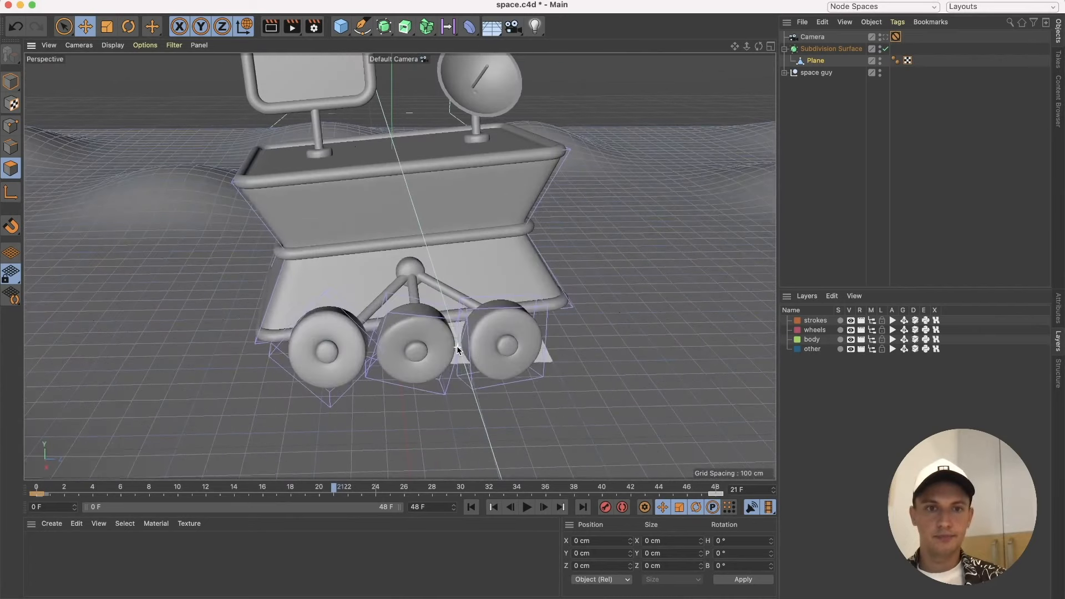
Create a new material and set its colour to blue with H 227°, S 74% and V 80%.
{"action": "double_click", "coordinate": [67, 561]}
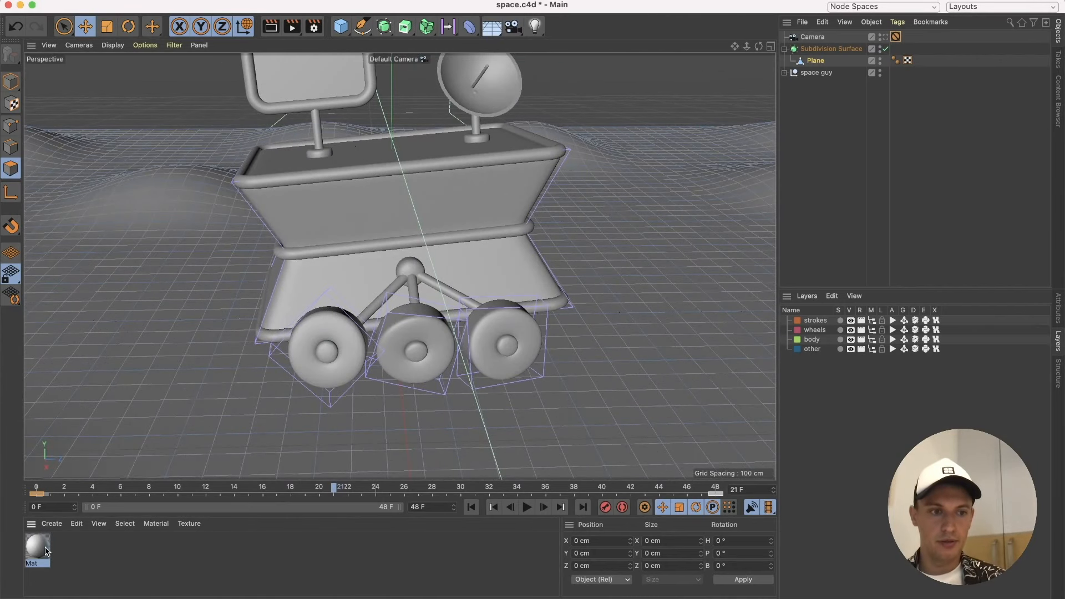
{"action": "double_click", "coordinate": [47, 551]}
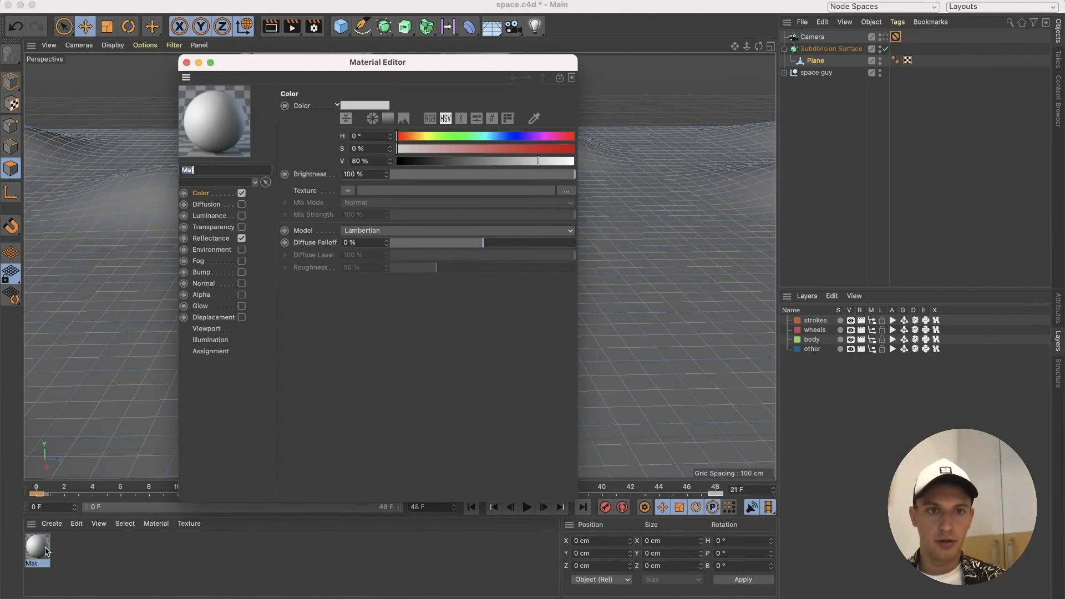
{"action": "left_click", "coordinate": [380, 106]}
{"action": "mouse_move", "coordinate": [414, 105]}
{"action": "left_mouse_down"}
{"action": "mouse_move", "coordinate": [450, 120]}
{"action": "mouse_move", "coordinate": [430, 111]}
{"action": "left_mouse_up"}
{"action": "left_click", "coordinate": [462, 119]}
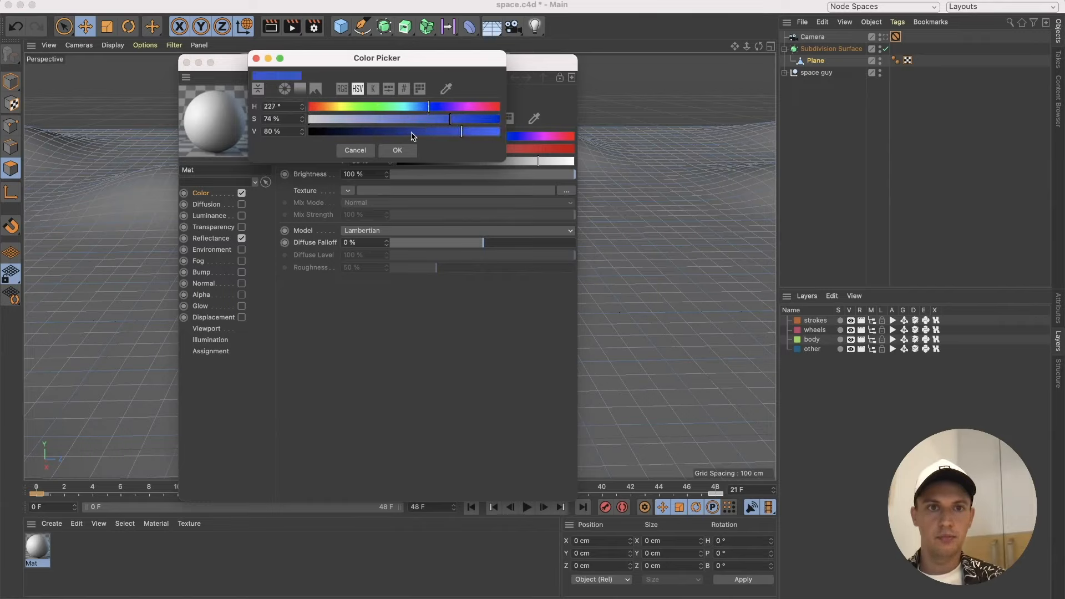
{"action": "left_click", "coordinate": [400, 149]}
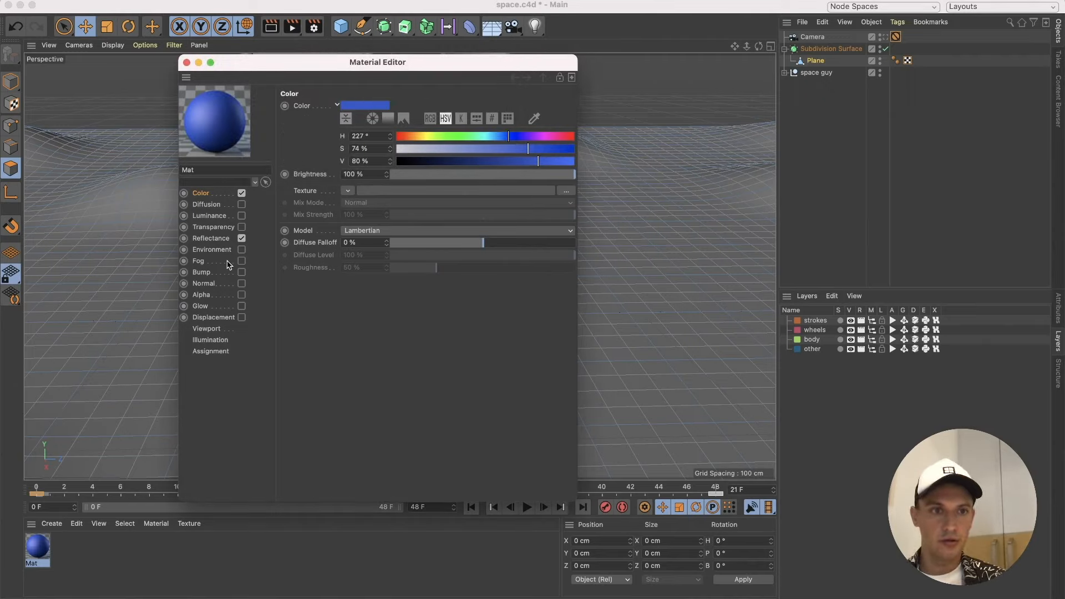
{"action": "left_click", "coordinate": [417, 192]}
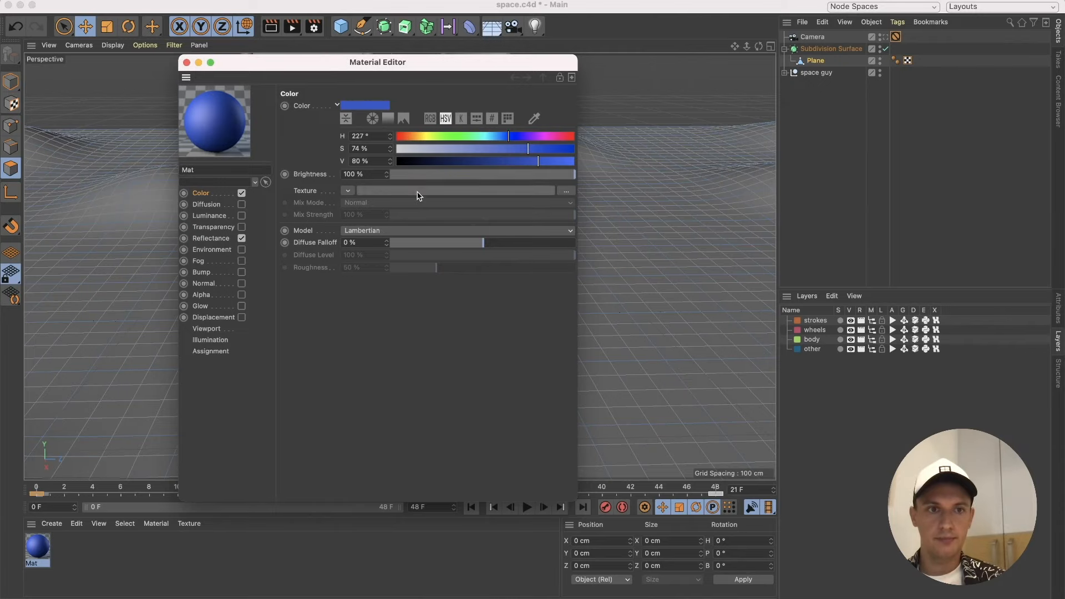
{"action": "left_click", "coordinate": [482, 198]}
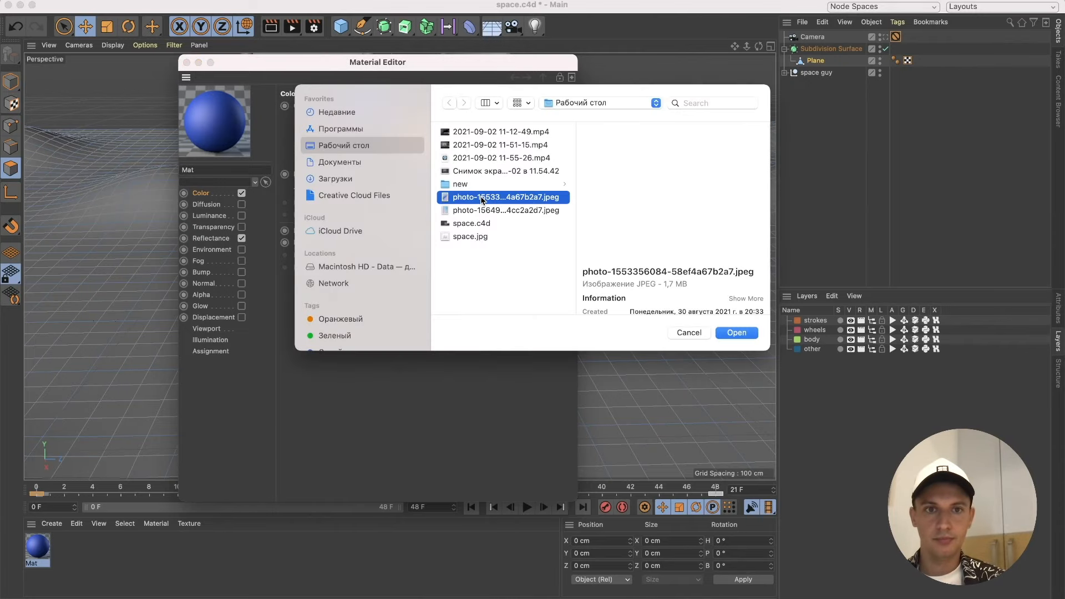
{"action": "left_click", "coordinate": [736, 333]}
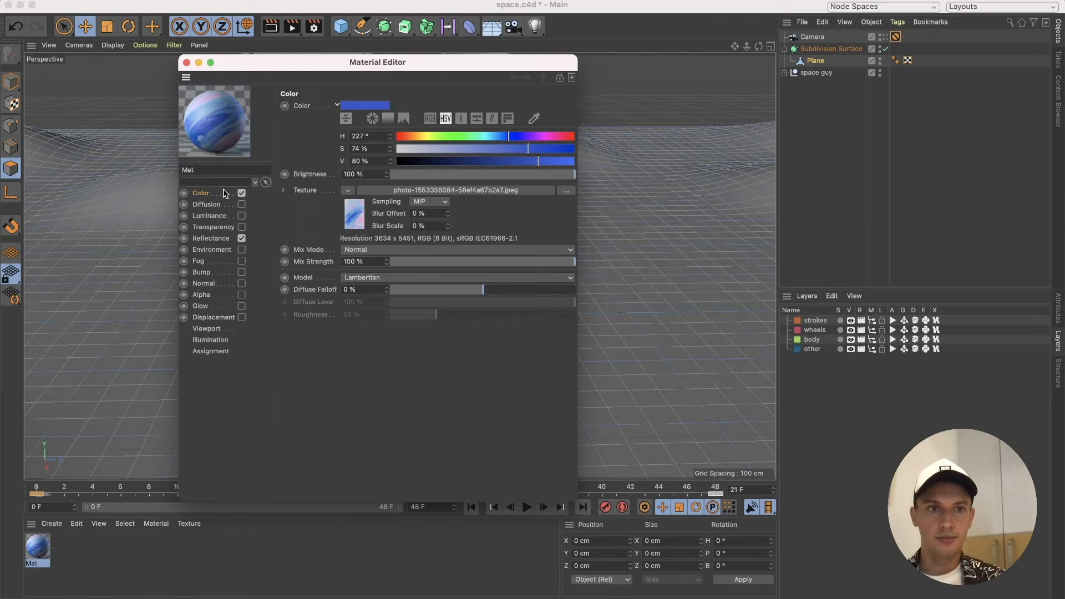
{"action": "left_click_drag", "start_coordinate": [430, 261], "coordinate": [454, 263]}
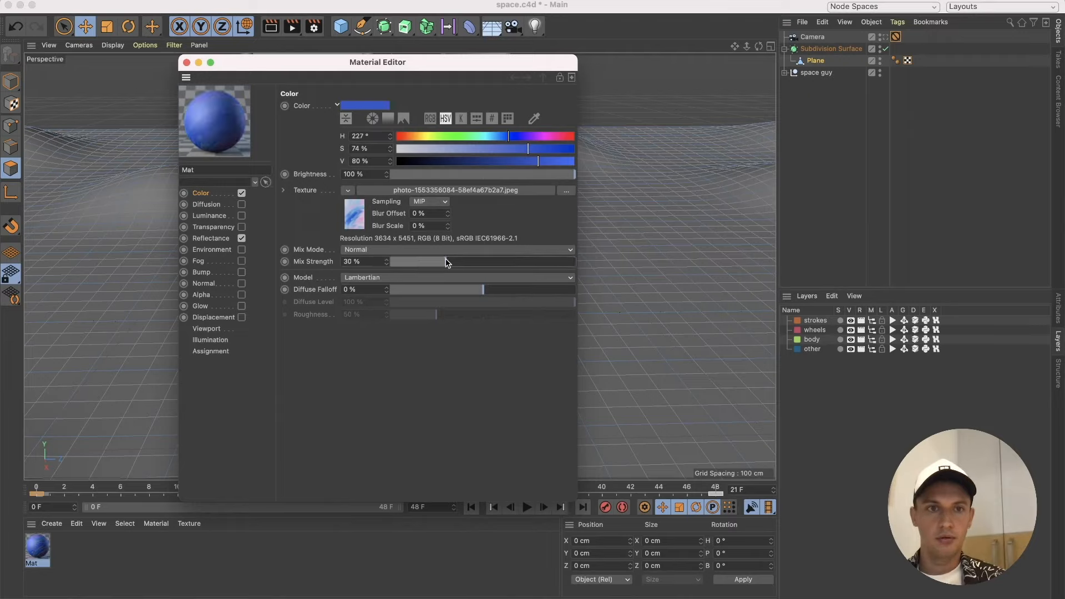
Set the blue material's default specular to 35% inner width and 28% specular strength, and close the material.
{"action": "left_click", "coordinate": [224, 240]}
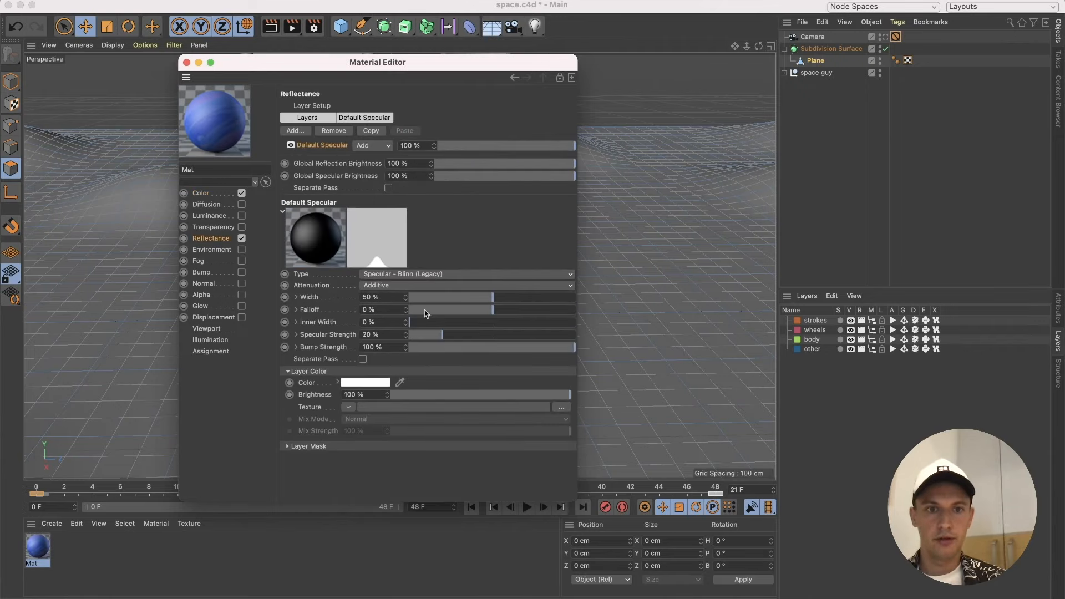
{"action": "left_click", "coordinate": [451, 323]}
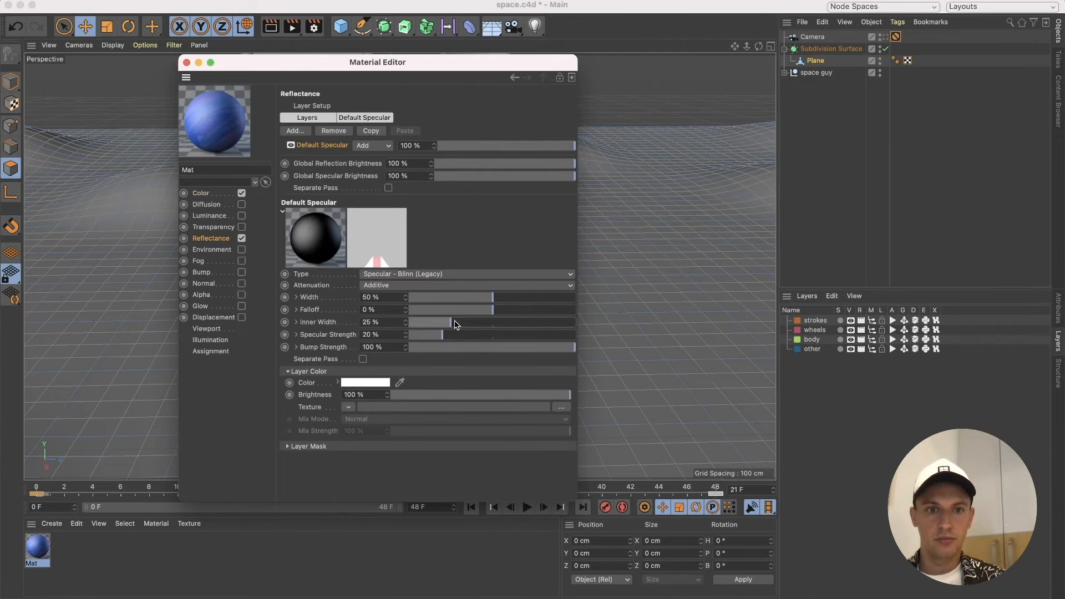
{"action": "left_click", "coordinate": [468, 322]}
{"action": "left_click", "coordinate": [456, 335]}
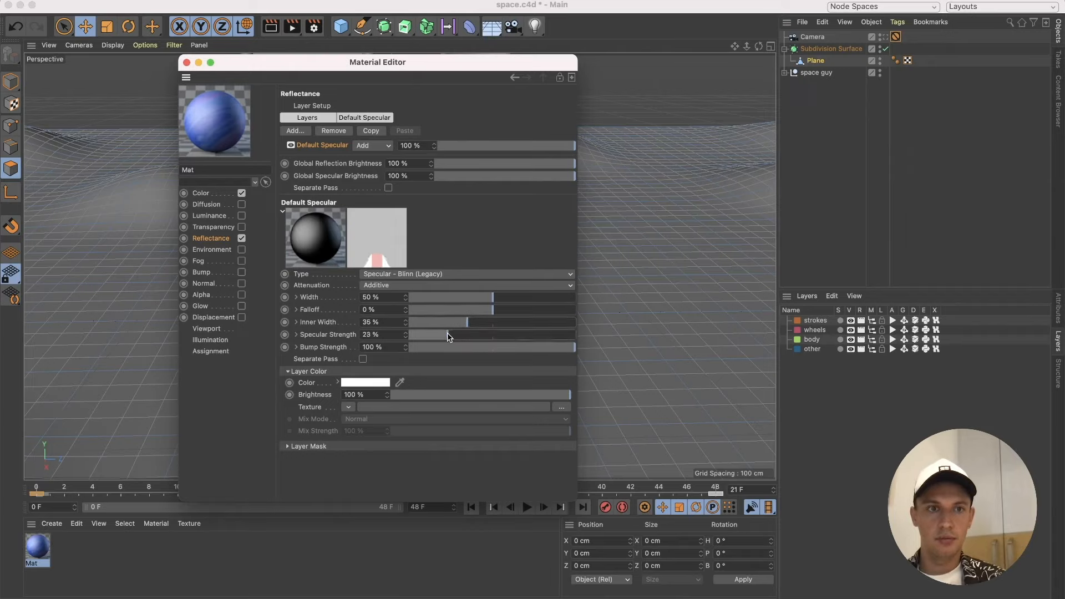
{"action": "left_click", "coordinate": [187, 62]}
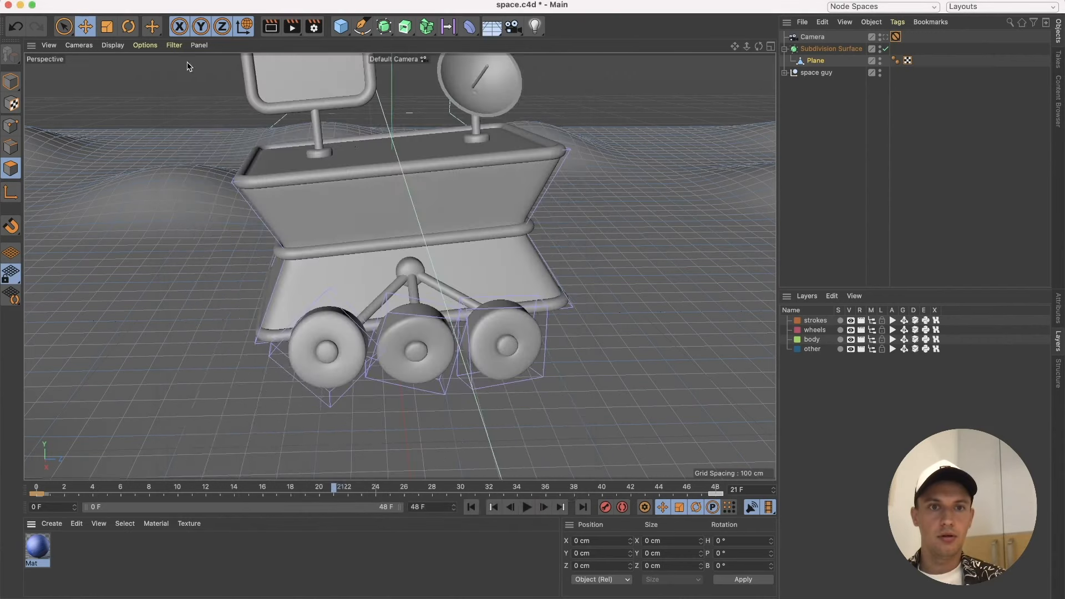
Duplicate the blue material and darken the copy's colour to V 19%.
{"action": "left_click", "coordinate": [94, 553]}
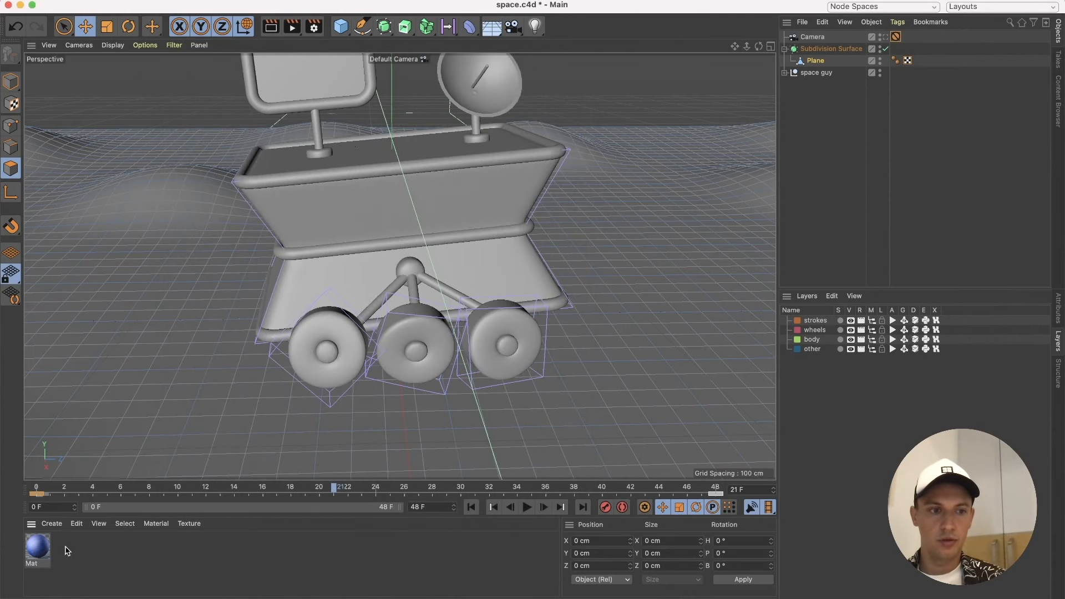
{"action": "left_click_drag", "start_coordinate": [38, 551], "coordinate": [98, 554], "text": "ctrl"}
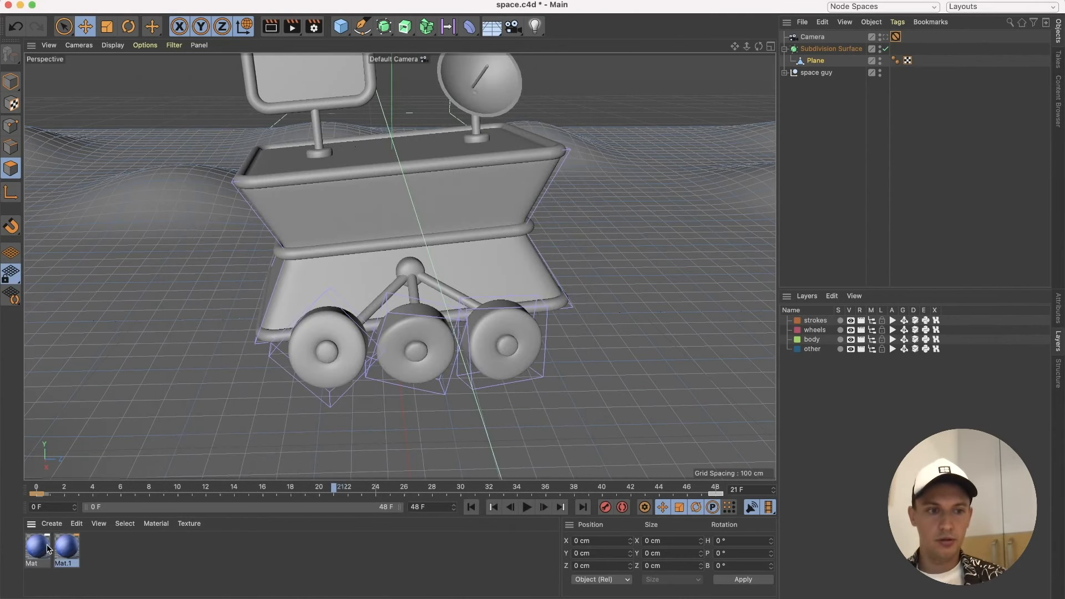
{"action": "double_click", "coordinate": [66, 550]}
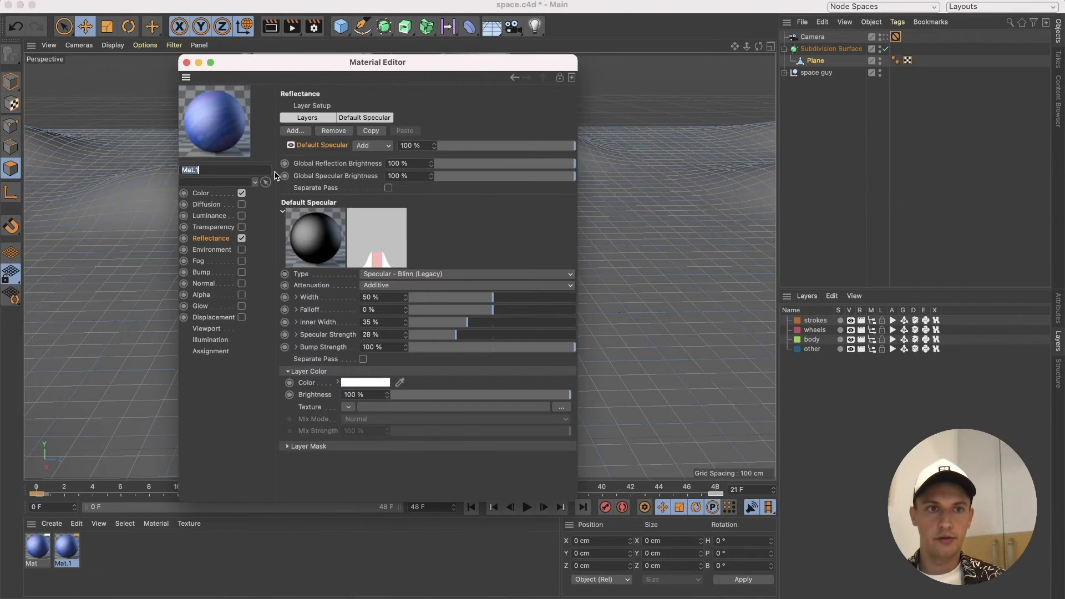
{"action": "left_click", "coordinate": [212, 193]}
{"action": "left_click", "coordinate": [375, 103]}
{"action": "left_click_drag", "start_coordinate": [379, 135], "coordinate": [341, 136]}
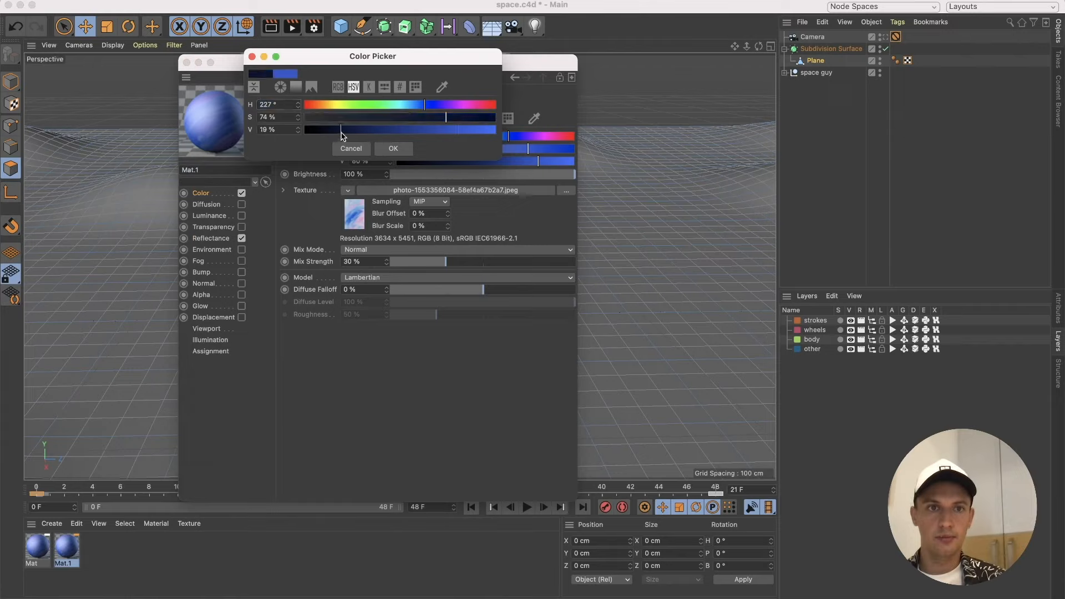
{"action": "left_click", "coordinate": [394, 148]}
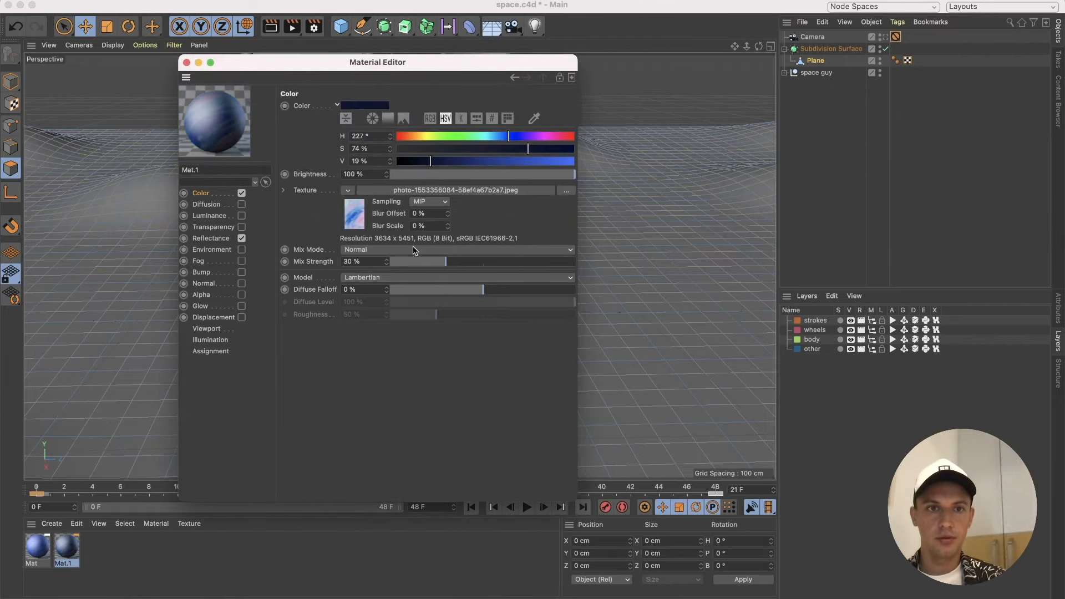
Set the dark material's texture mix strength to about 29% and enable Diffusion at 15% brightness.
{"action": "left_click_drag", "start_coordinate": [438, 264], "coordinate": [444, 265]}
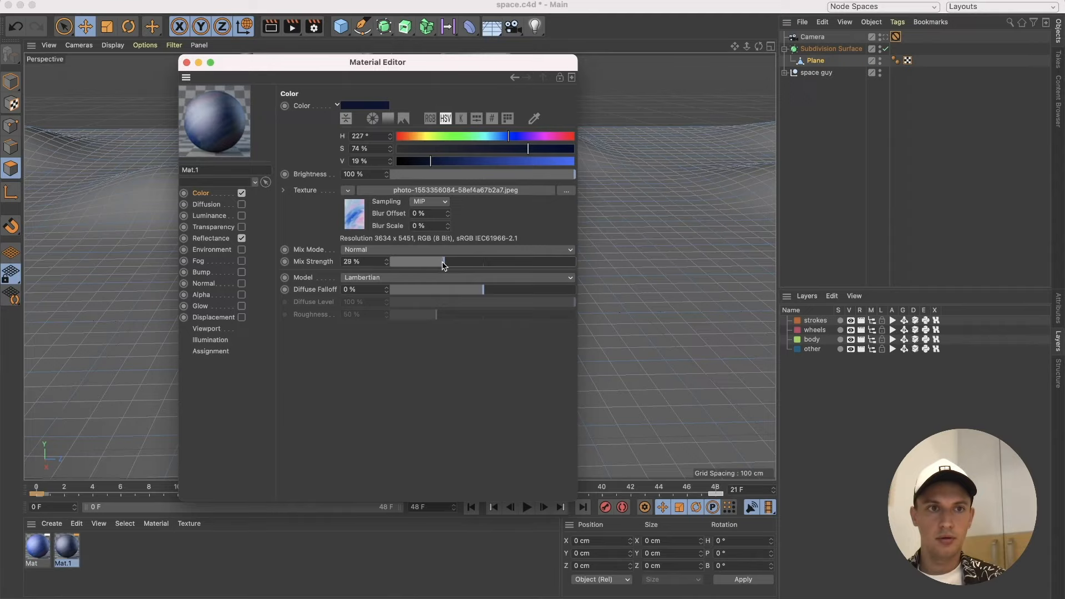
{"action": "left_click", "coordinate": [222, 206]}
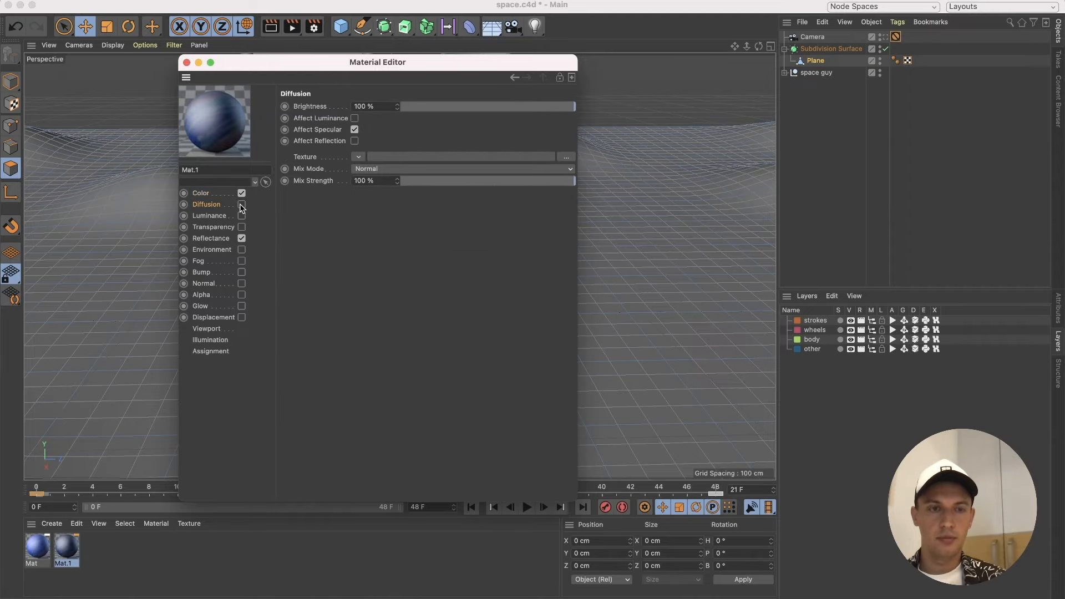
{"action": "left_click_drag", "start_coordinate": [420, 106], "coordinate": [428, 109]}
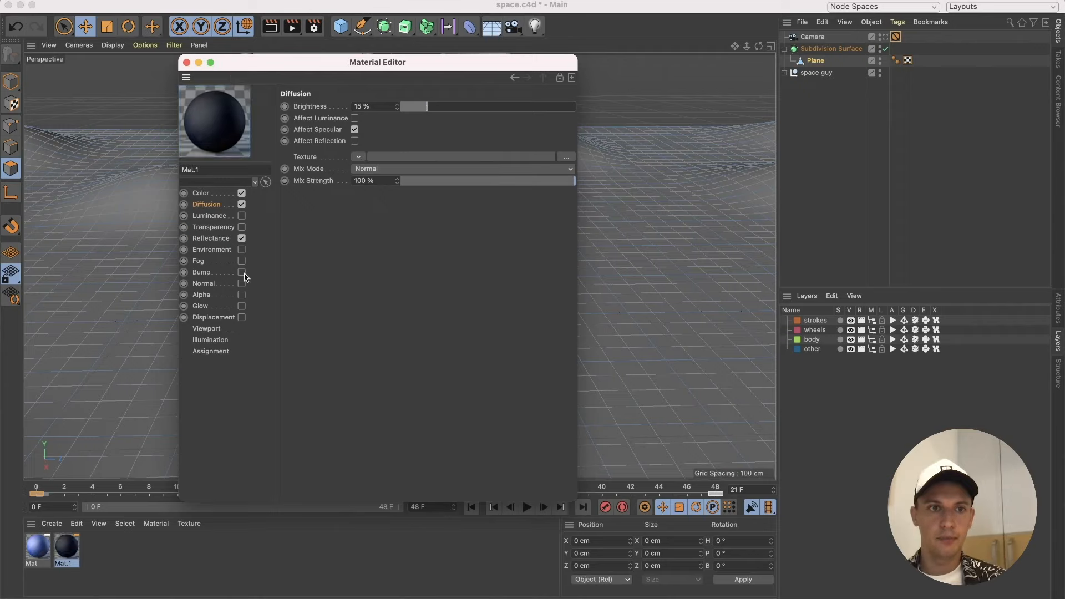
Set the dark material's specular to 46% width, -46% falloff, 37% inner width and 29% strength, and close it.
{"action": "left_click", "coordinate": [210, 238]}
{"action": "left_click_drag", "start_coordinate": [448, 312], "coordinate": [458, 333]}
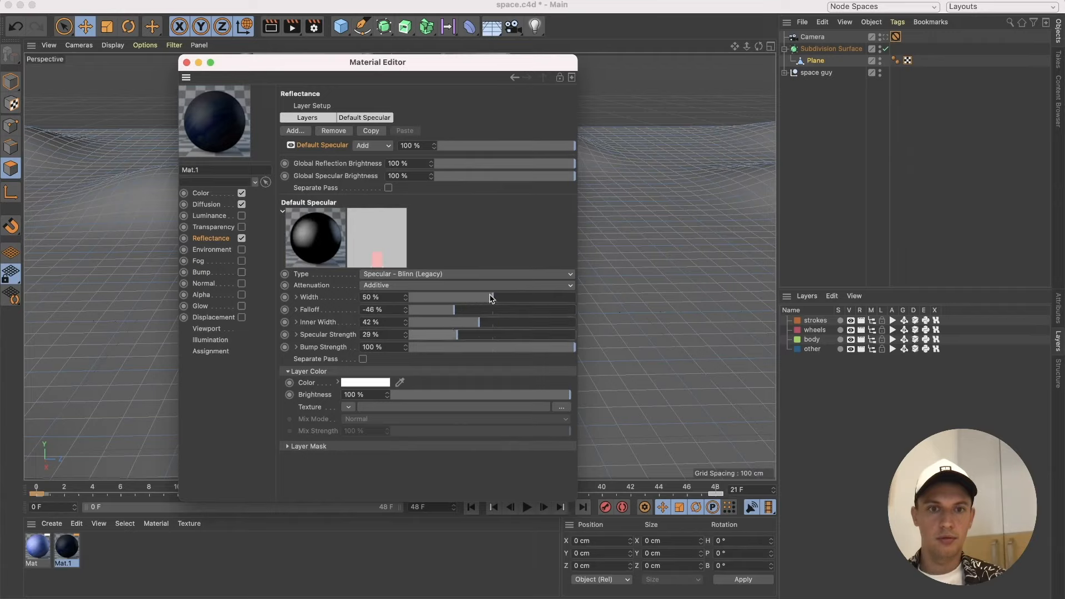
{"action": "left_click_drag", "start_coordinate": [492, 298], "coordinate": [471, 322]}
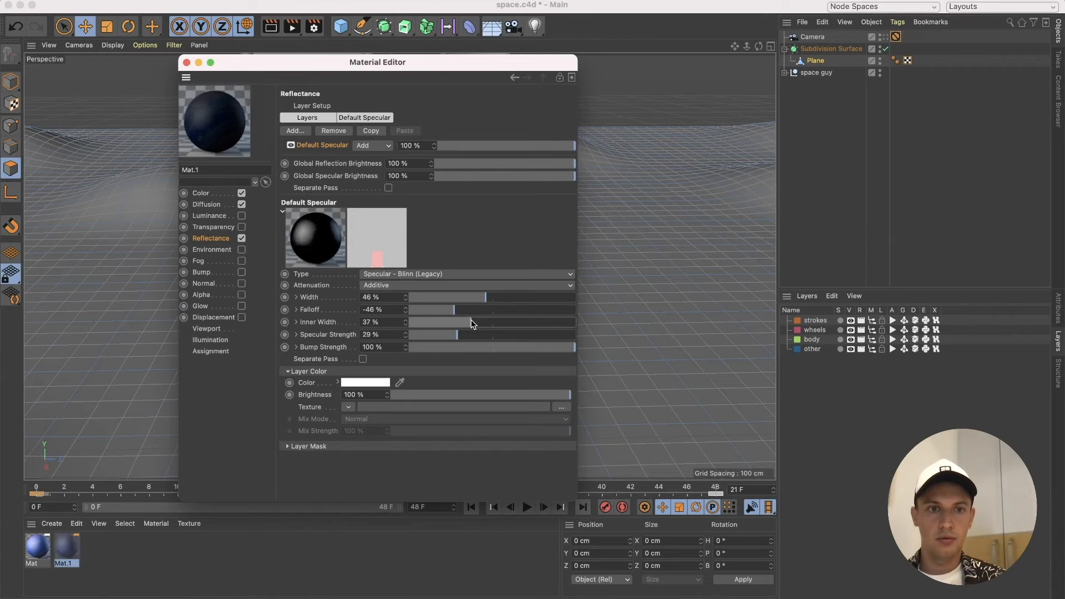
{"action": "left_click", "coordinate": [186, 62]}
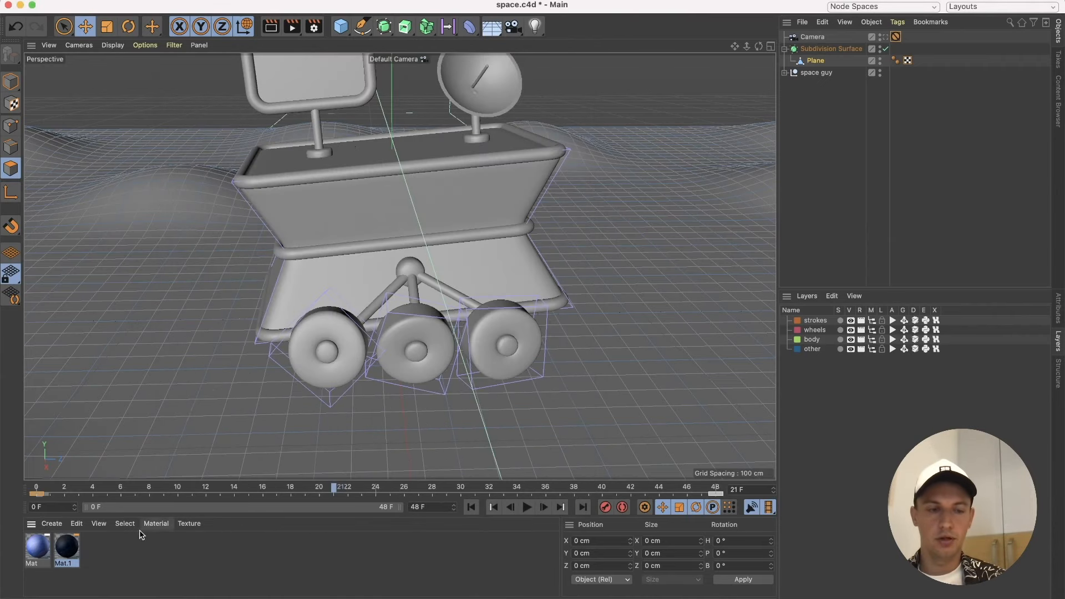
Create another material, change its reflectance type to GGX with Additive attenuation, and raise its reflection strength slightly.
{"action": "left_click", "coordinate": [131, 555]}
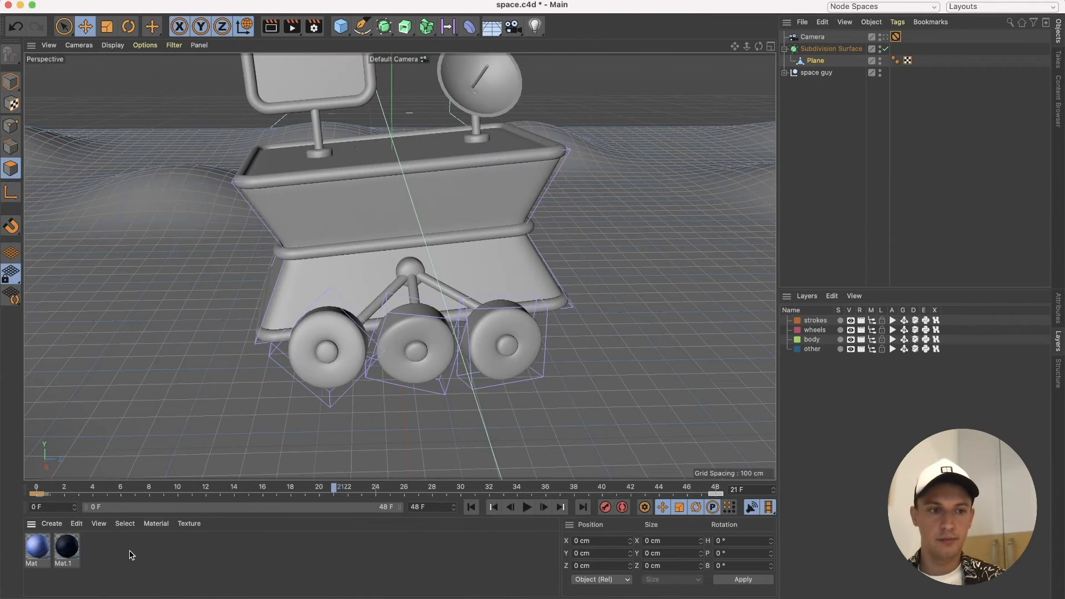
{"action": "double_click", "coordinate": [100, 551]}
{"action": "double_click", "coordinate": [38, 545]}
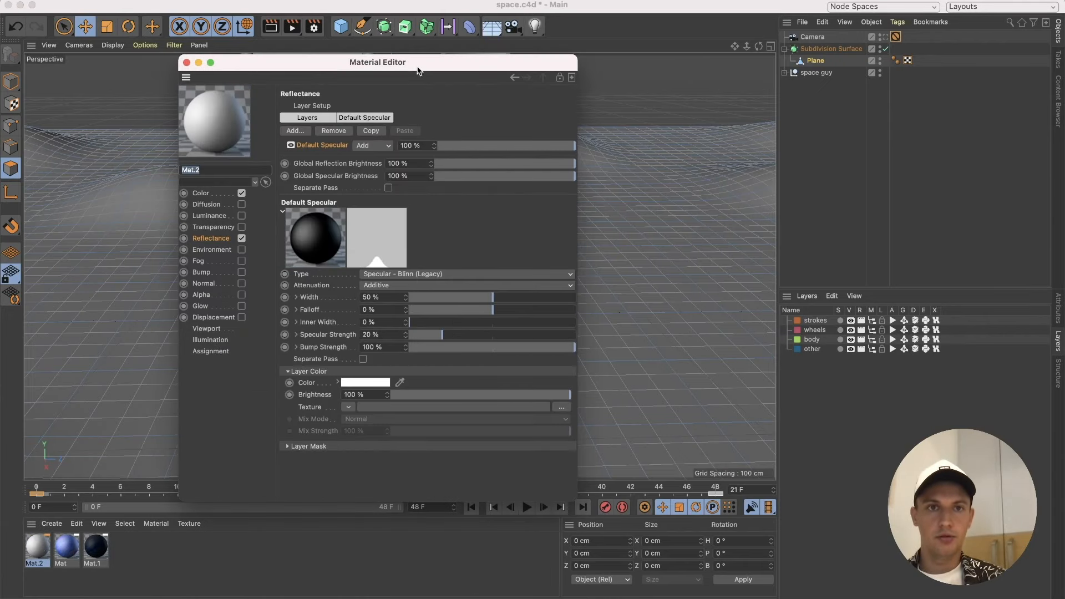
{"action": "left_click_drag", "start_coordinate": [417, 71], "coordinate": [771, 176]}
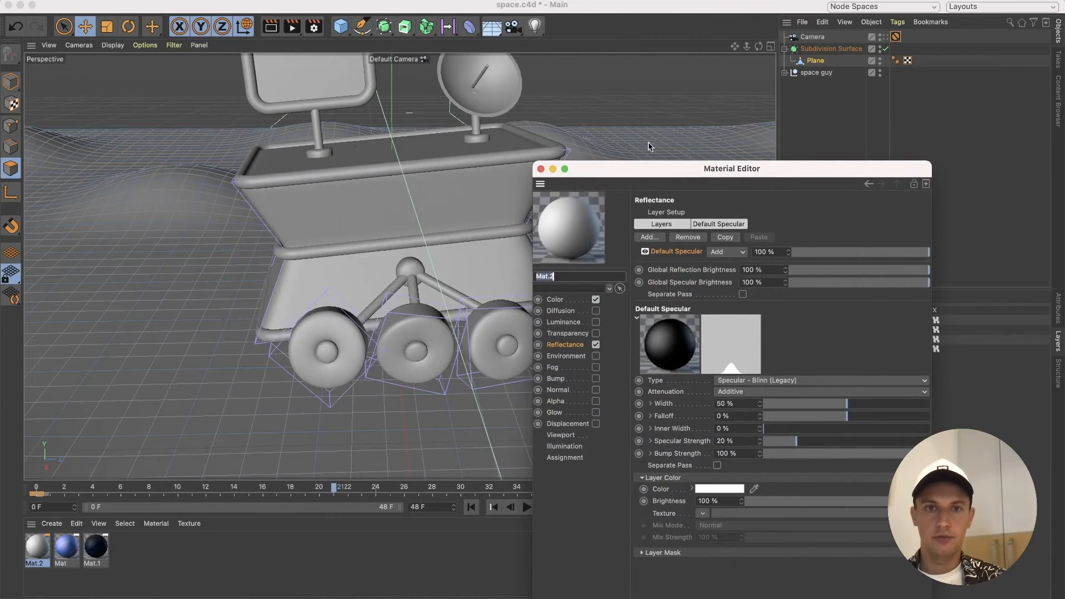
{"action": "left_click_drag", "start_coordinate": [661, 165], "coordinate": [345, 82]}
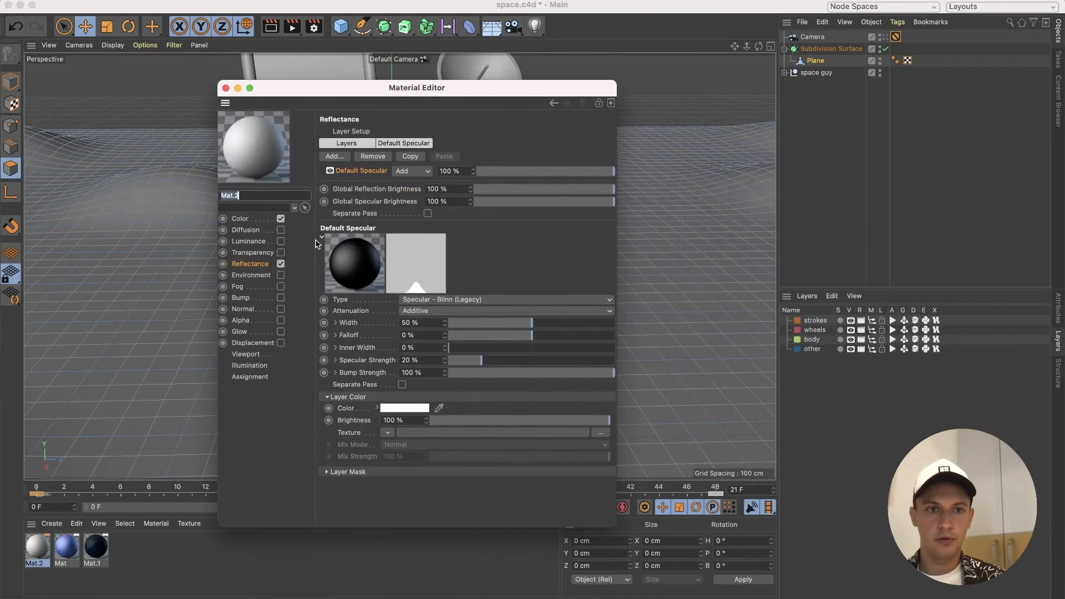
{"action": "left_click", "coordinate": [257, 264]}
{"action": "left_click", "coordinate": [430, 301]}
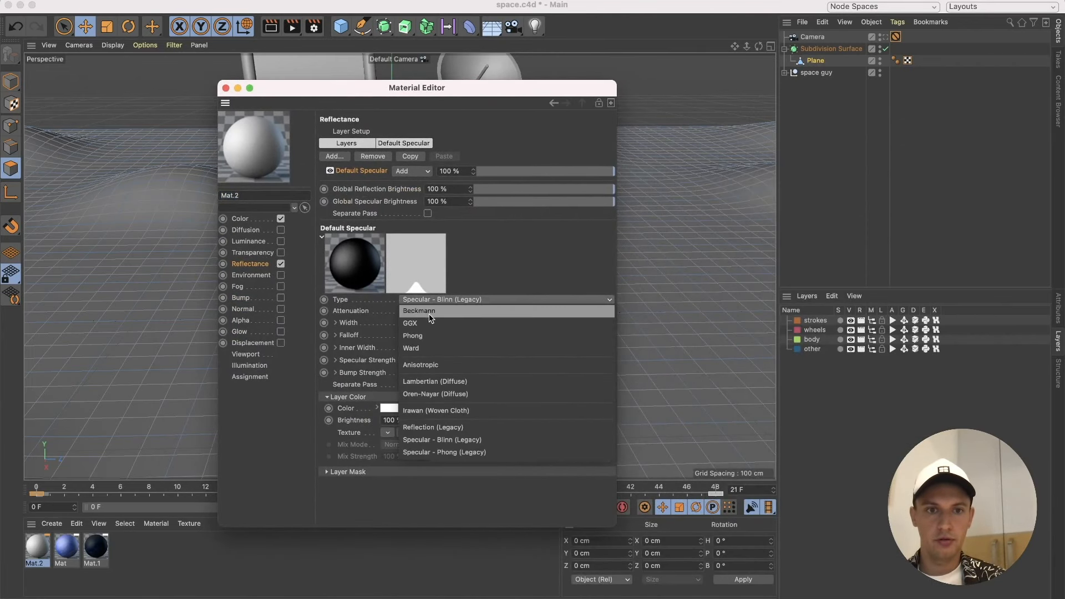
{"action": "left_click", "coordinate": [431, 309]}
{"action": "left_click", "coordinate": [430, 312]}
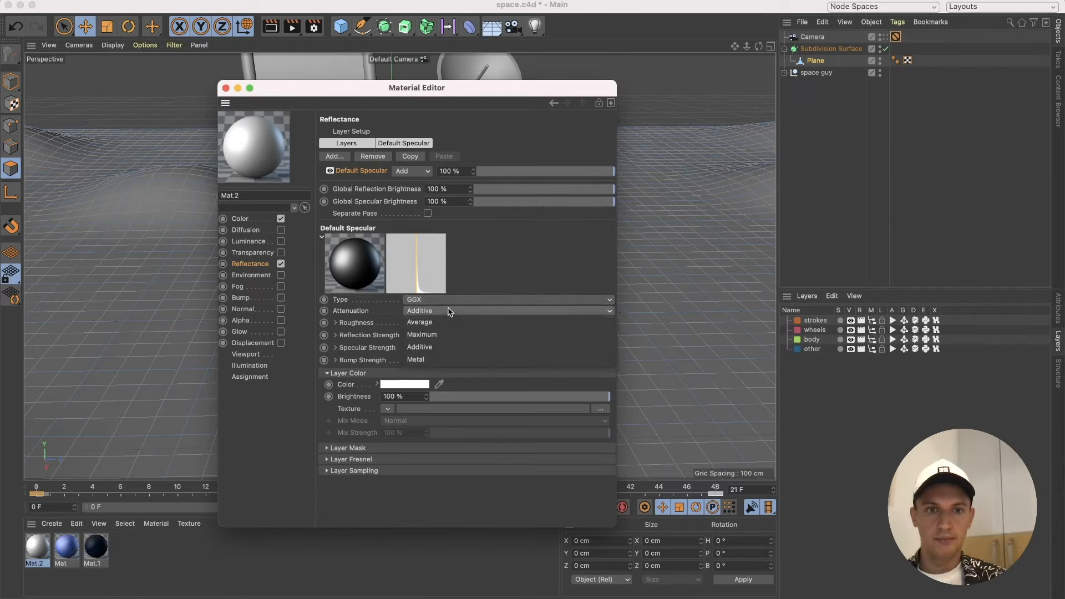
{"action": "left_click", "coordinate": [449, 311]}
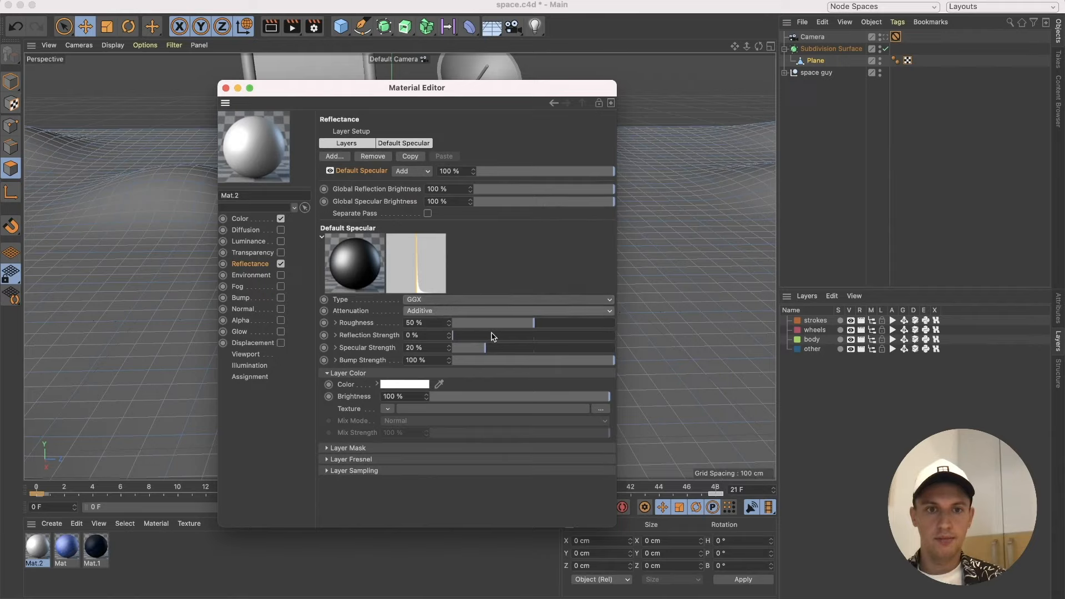
{"action": "mouse_move", "coordinate": [492, 336]}
{"action": "left_mouse_down"}
{"action": "mouse_move", "coordinate": [464, 340]}
{"action": "mouse_move", "coordinate": [475, 336]}
{"action": "left_mouse_up"}
{"action": "left_click", "coordinate": [226, 88]}
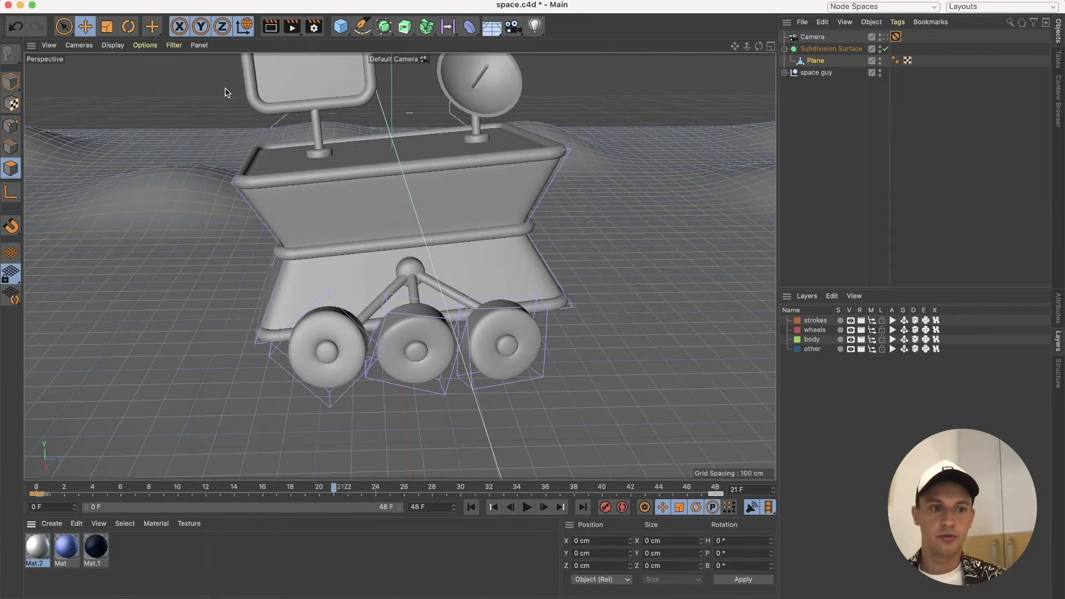
Create a white glowing material with Luminance enabled at 86% brightness.
{"action": "left_click_drag", "start_coordinate": [410, 299], "coordinate": [440, 154], "text": "alt"}
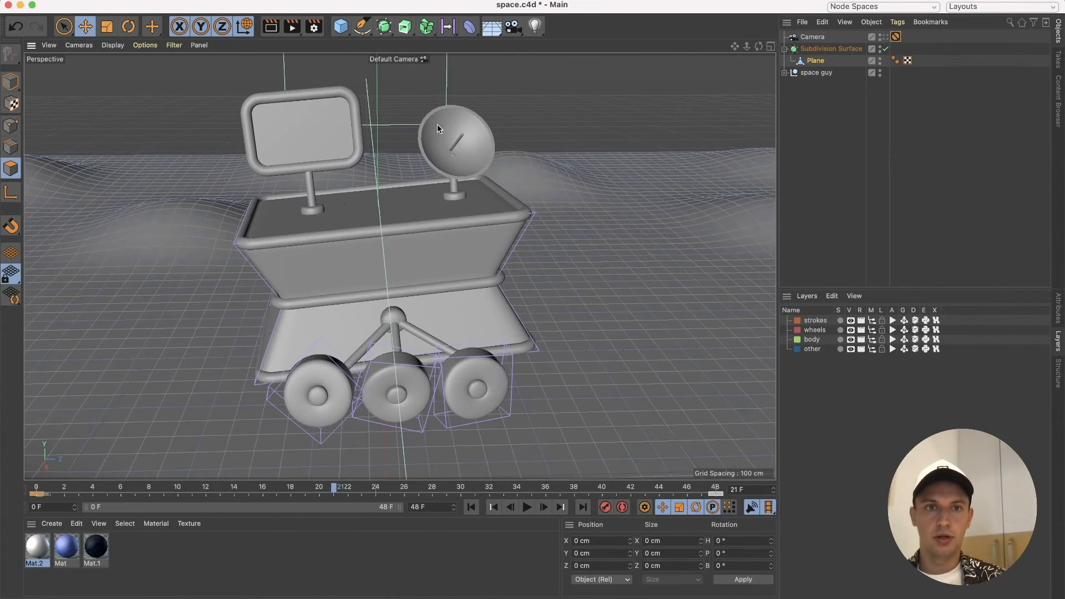
{"action": "double_click", "coordinate": [139, 553]}
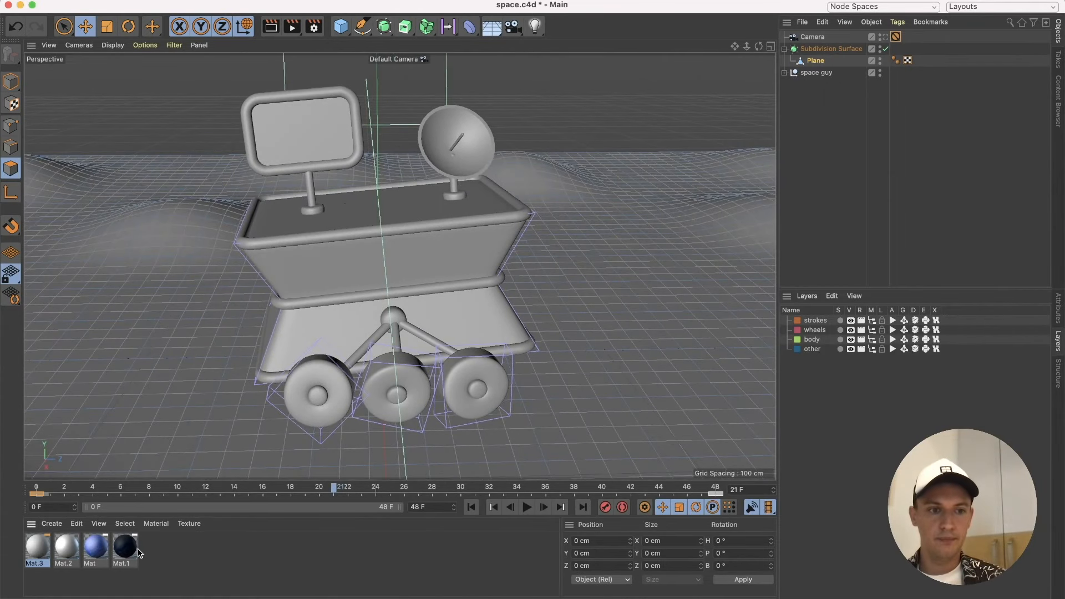
{"action": "double_click", "coordinate": [36, 545]}
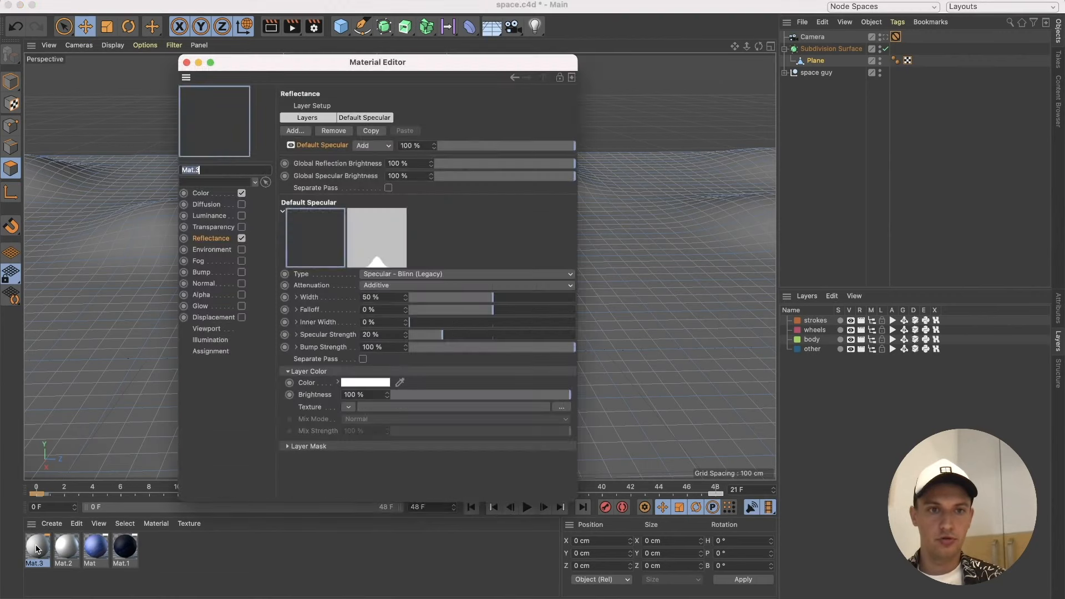
{"action": "left_click", "coordinate": [209, 216]}
{"action": "left_click", "coordinate": [242, 215]}
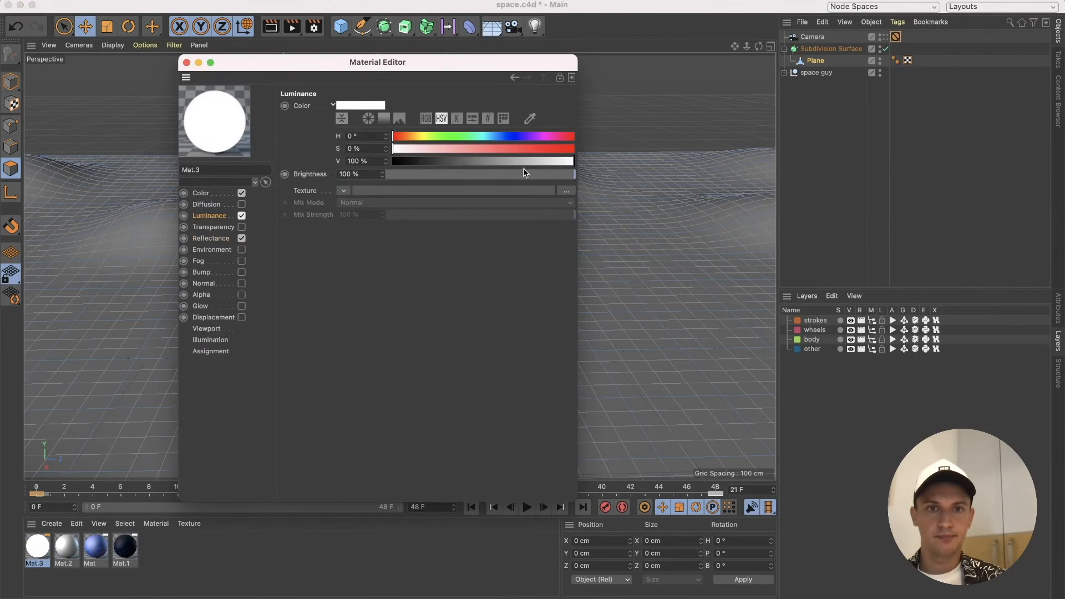
{"action": "left_click", "coordinate": [553, 175]}
{"action": "left_click_drag", "start_coordinate": [553, 175], "coordinate": [549, 175]}
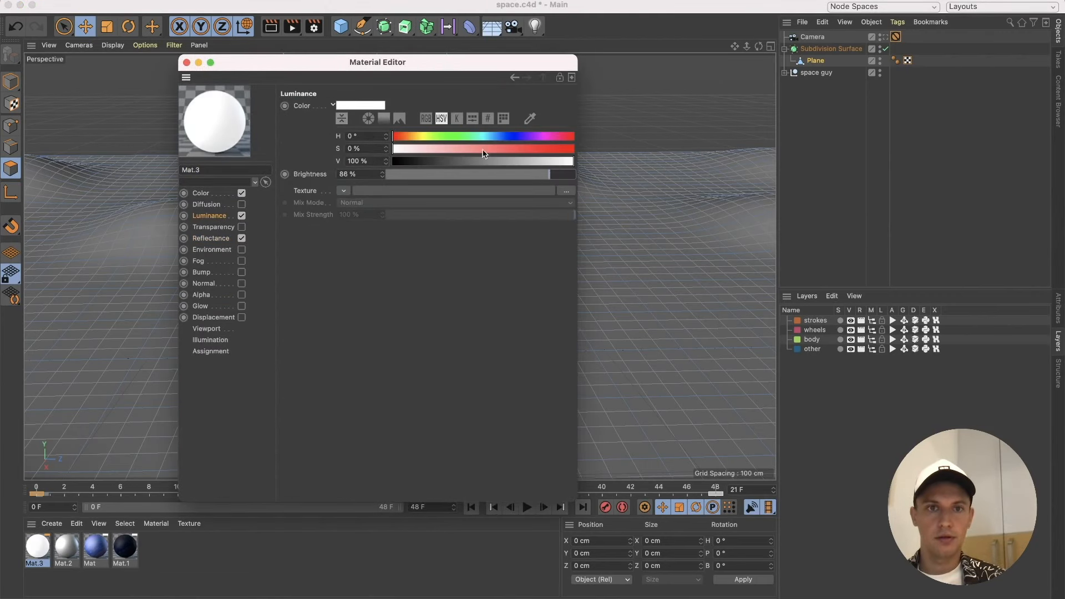
{"action": "left_click", "coordinate": [186, 63]}
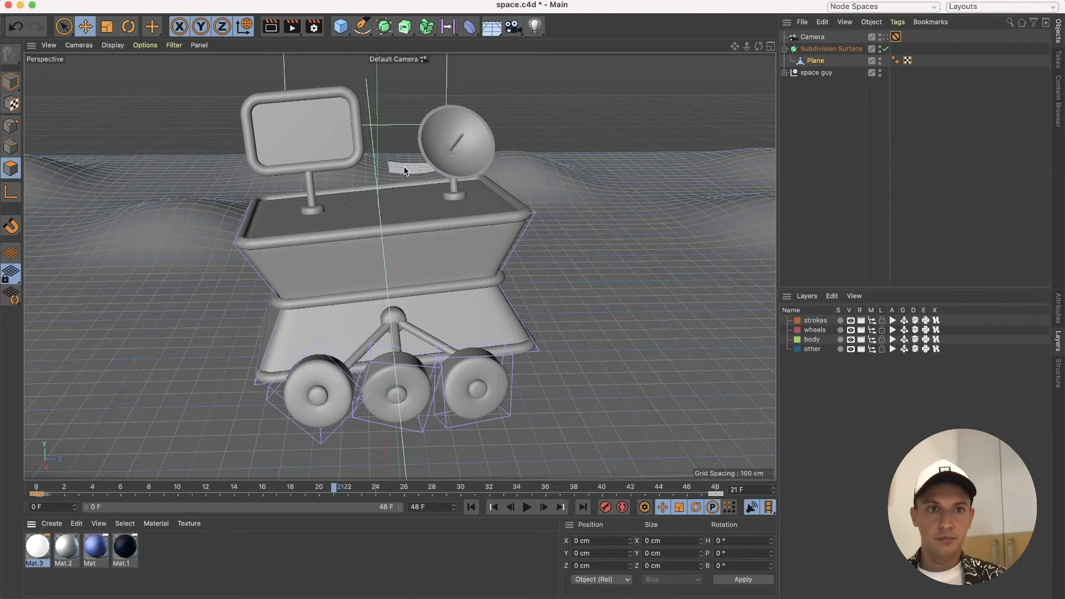
Apply the dark blue material to the three tyres on the rover's visible side.
{"action": "left_click_drag", "start_coordinate": [127, 548], "coordinate": [325, 417]}
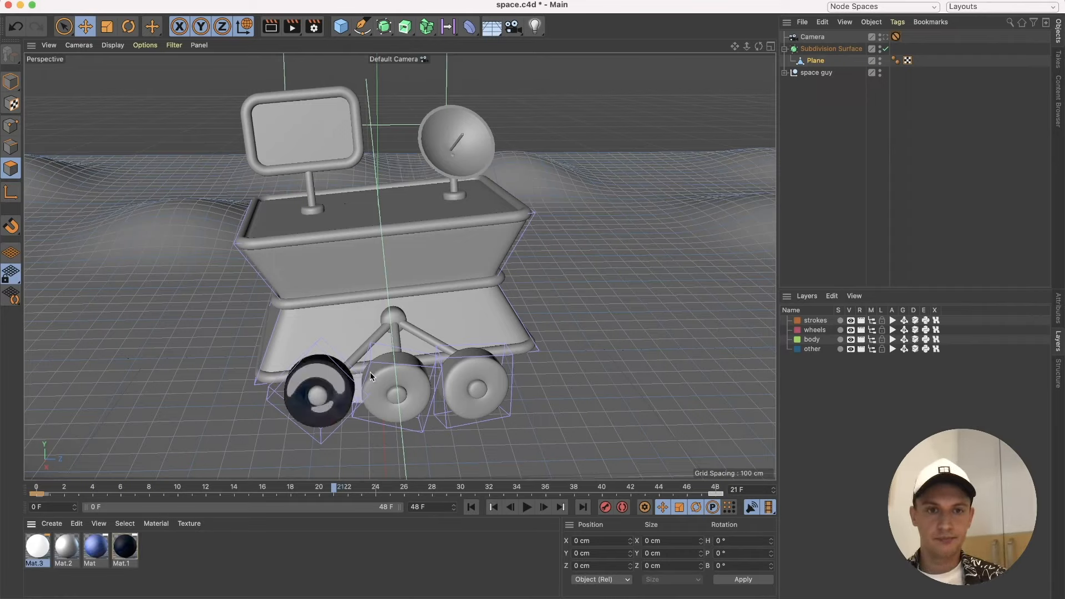
{"action": "left_click_drag", "start_coordinate": [117, 554], "coordinate": [382, 415]}
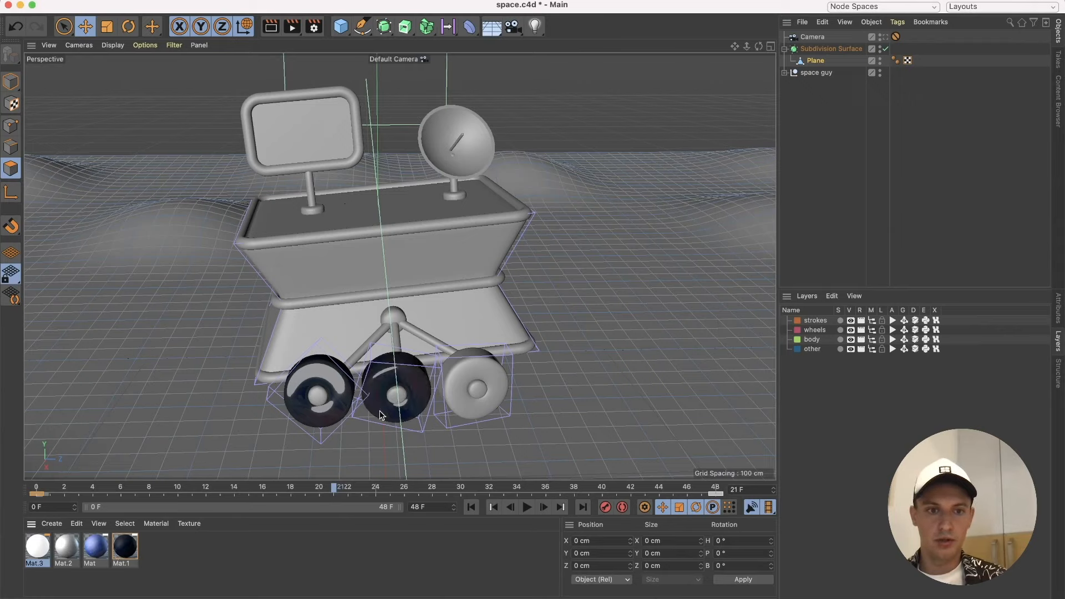
{"action": "left_click_drag", "start_coordinate": [124, 549], "coordinate": [493, 348]}
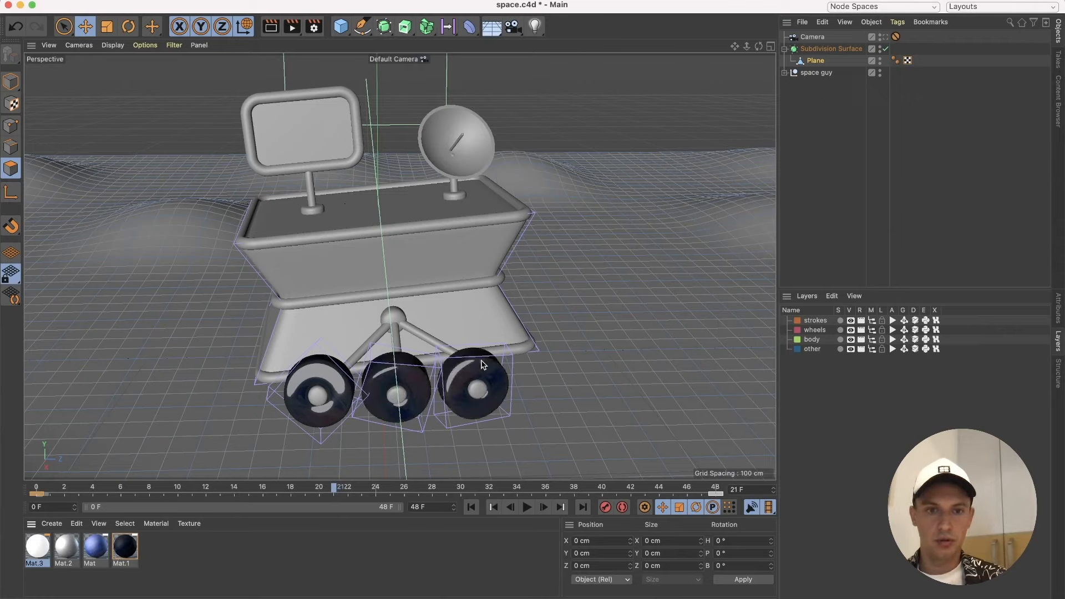
Apply Mat to the rover's body, Mat.3 to the dish antenna and its post, and Mat.1 to the antenna's base.
{"action": "left_click_drag", "start_coordinate": [89, 549], "coordinate": [328, 275]}
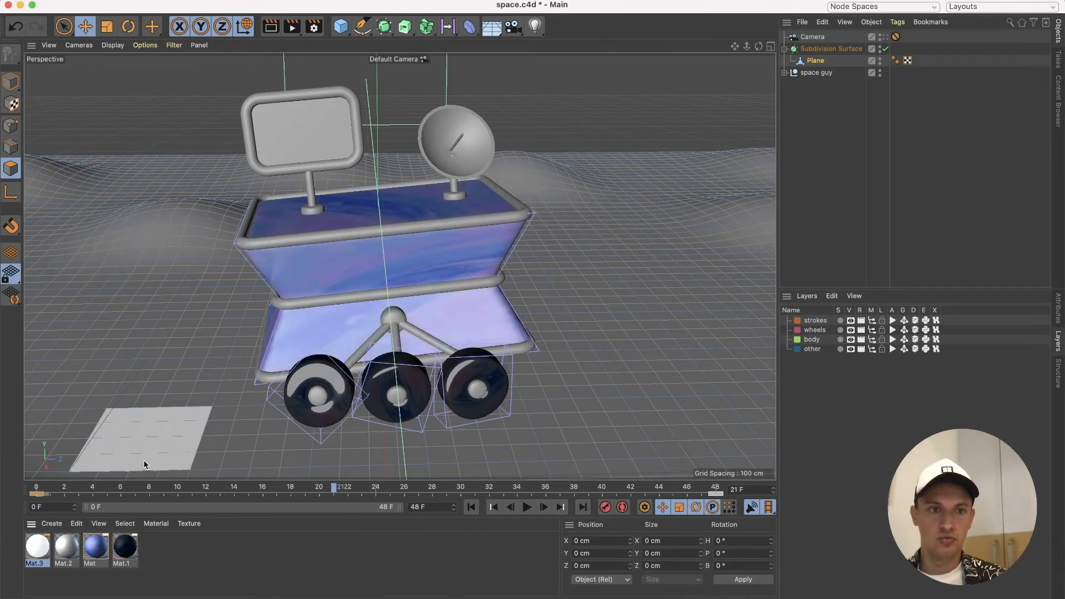
{"action": "left_click_drag", "start_coordinate": [34, 557], "coordinate": [441, 143]}
{"action": "left_click_drag", "start_coordinate": [39, 546], "coordinate": [460, 138]}
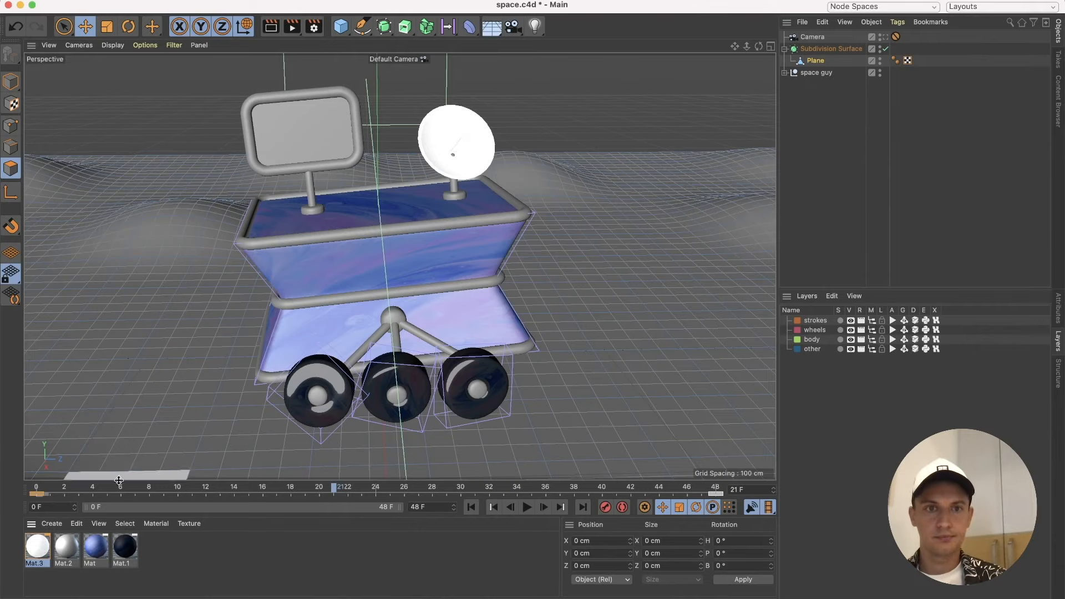
{"action": "left_click_drag", "start_coordinate": [43, 557], "coordinate": [456, 189]}
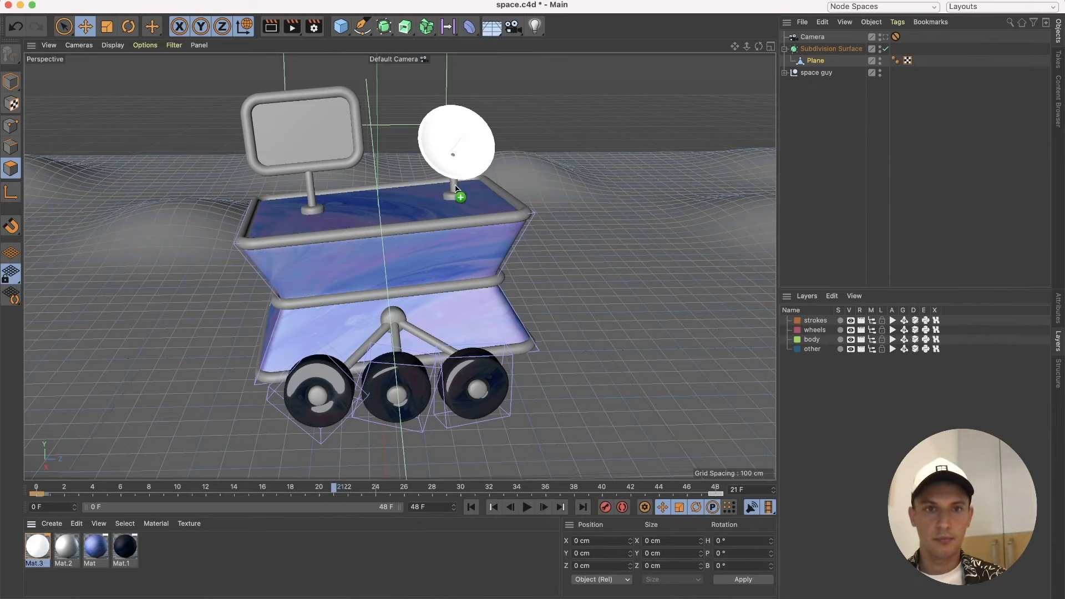
{"action": "left_click_drag", "start_coordinate": [124, 548], "coordinate": [458, 200]}
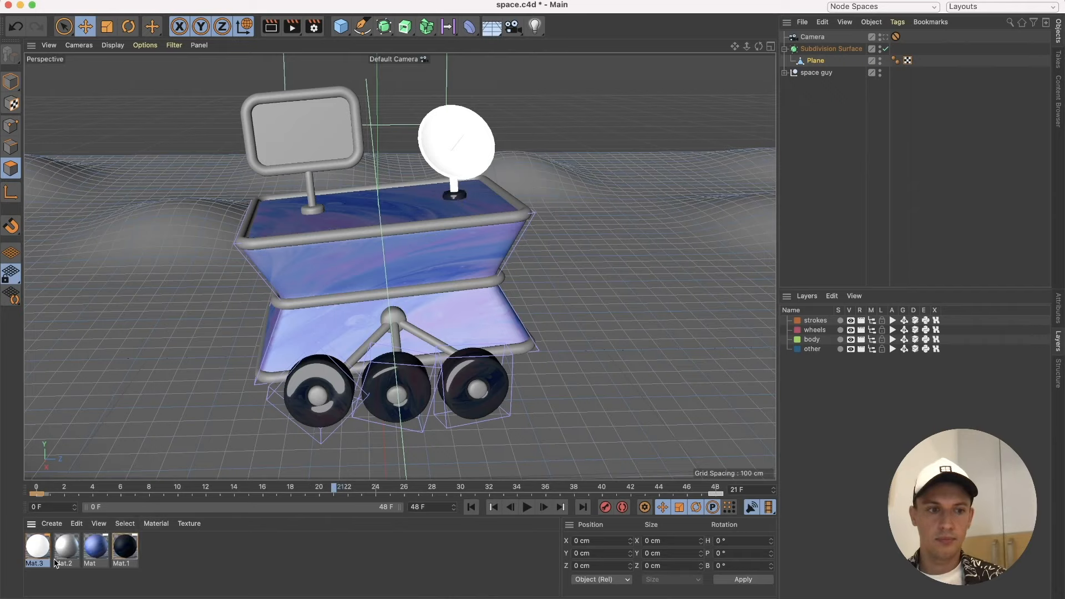
Apply Mat.2 to the screen's frame, the tubular trims around the body, and the wheel suspension's joint and struts.
{"action": "left_click_drag", "start_coordinate": [62, 554], "coordinate": [325, 174]}
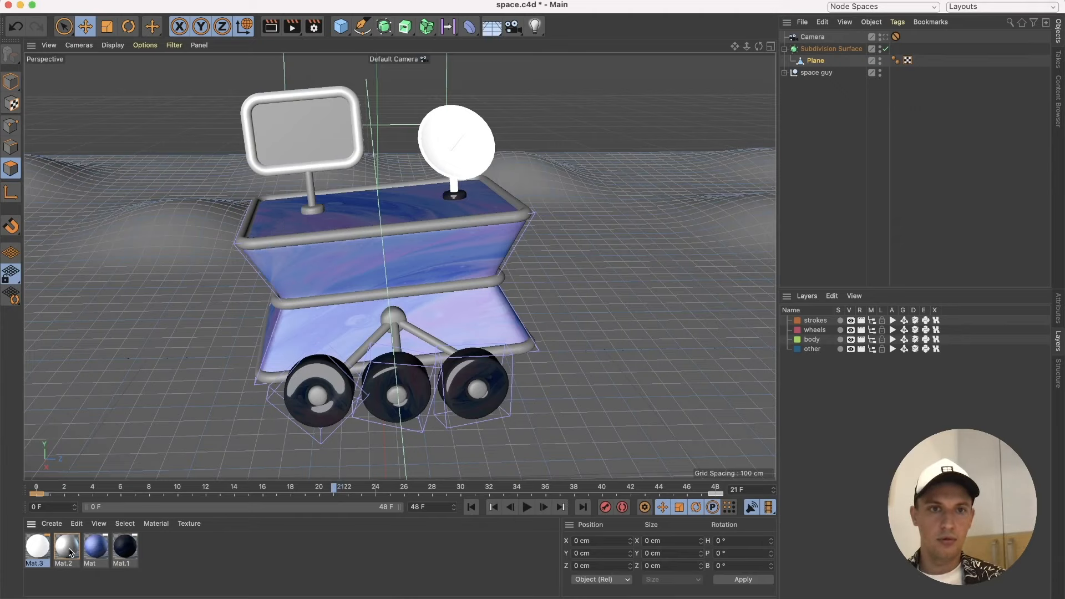
{"action": "left_click_drag", "start_coordinate": [71, 552], "coordinate": [305, 239]}
{"action": "left_click_drag", "start_coordinate": [71, 553], "coordinate": [378, 303]}
{"action": "left_click_drag", "start_coordinate": [64, 560], "coordinate": [275, 386]}
{"action": "left_click_drag", "start_coordinate": [74, 549], "coordinate": [399, 317]}
{"action": "left_click_drag", "start_coordinate": [74, 545], "coordinate": [380, 341]}
{"action": "left_click_drag", "start_coordinate": [64, 555], "coordinate": [397, 347]}
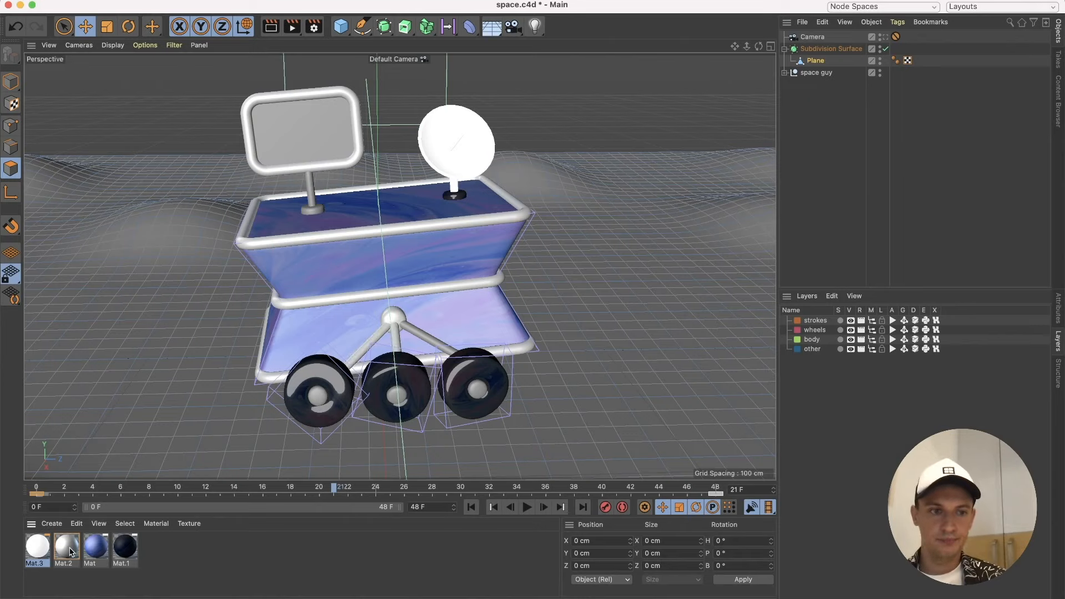
{"action": "left_click_drag", "start_coordinate": [70, 552], "coordinate": [426, 340]}
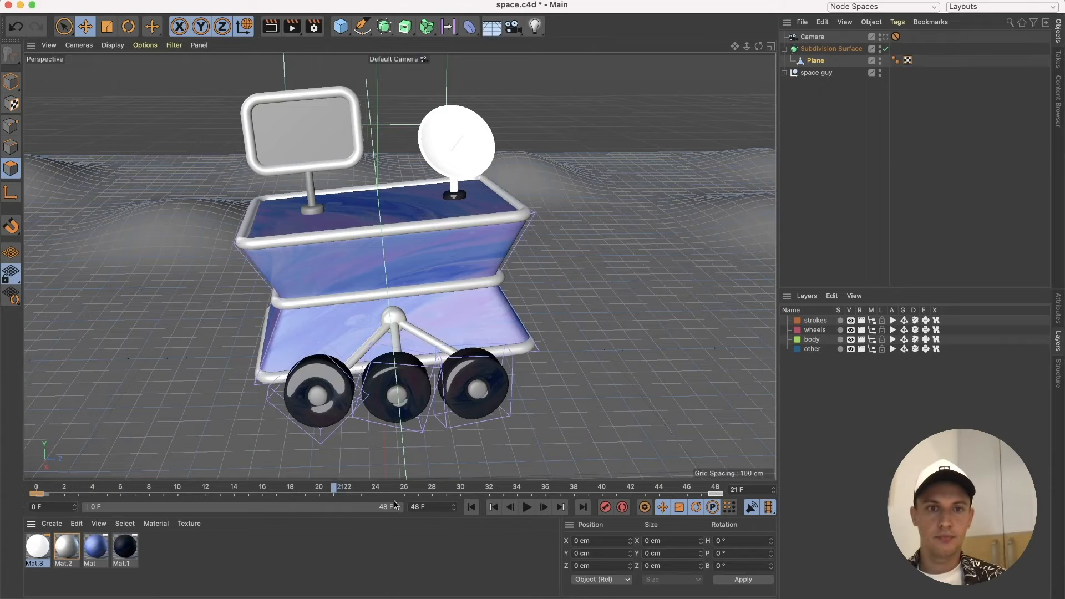
Apply Mat.1 to the base of the screen's stand and Mat.2 to its post.
{"action": "left_click", "coordinate": [345, 564]}
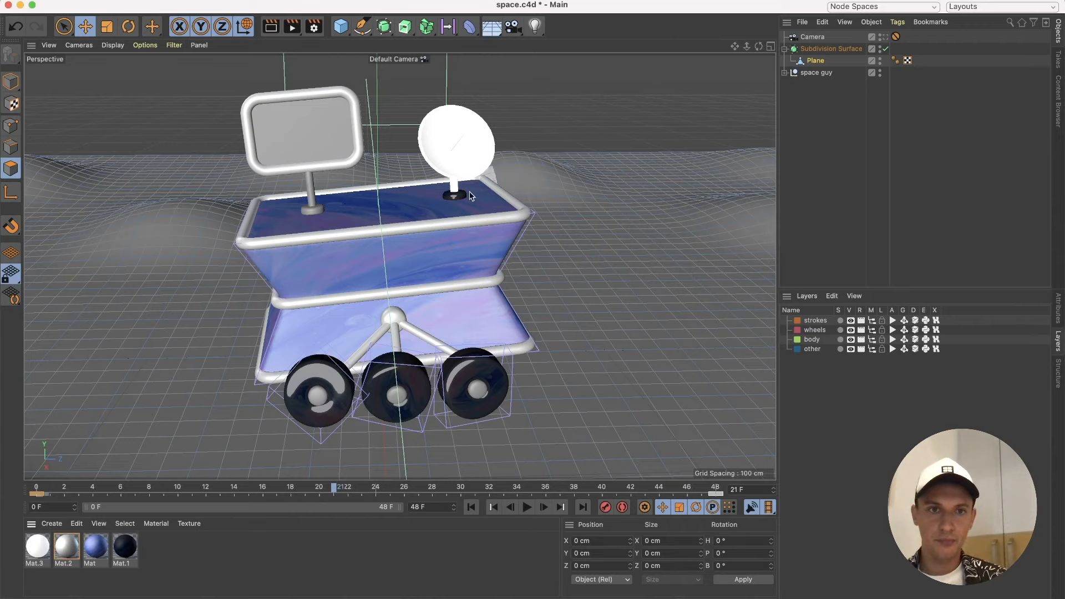
{"action": "left_click_drag", "start_coordinate": [125, 552], "coordinate": [314, 212]}
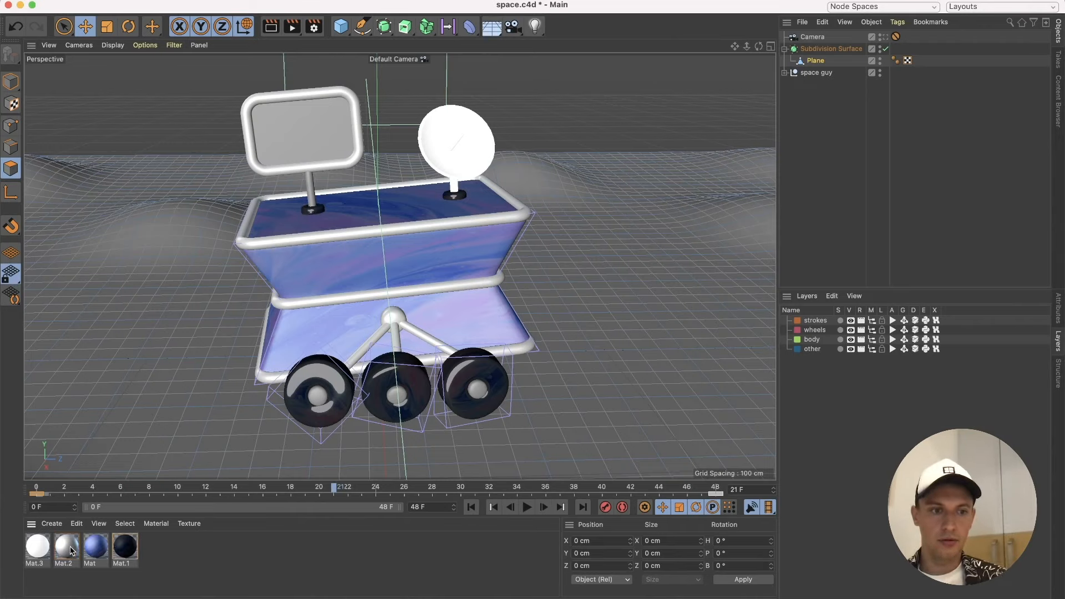
{"action": "left_click_drag", "start_coordinate": [72, 549], "coordinate": [313, 189]}
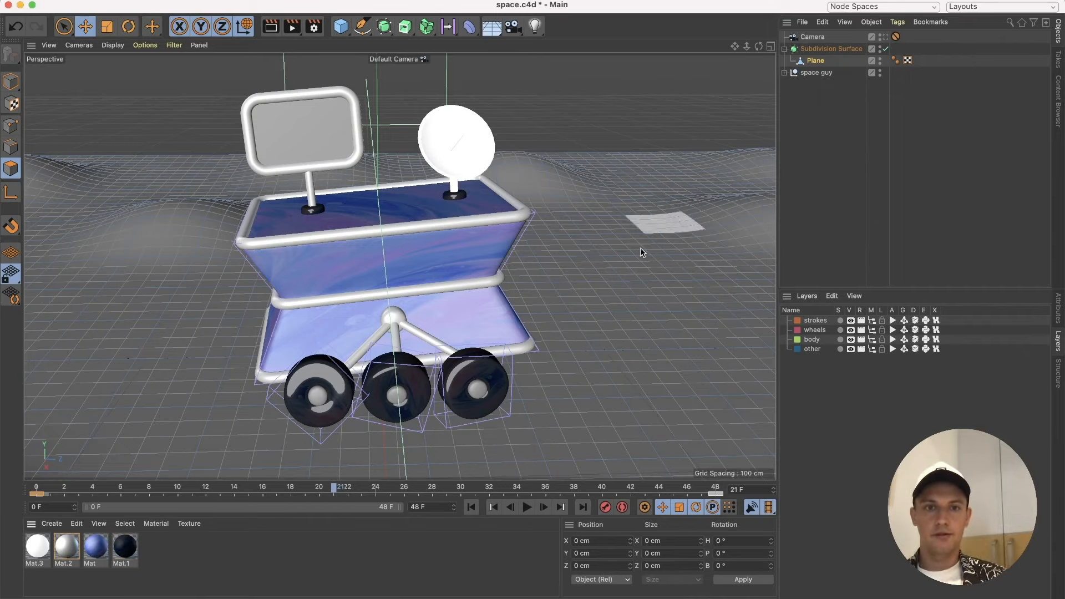
Render the whole terrain with the rover to the Picture Viewer and inspect the rover's materials up close.
{"action": "scroll", "coordinate": [528, 261], "scroll_direction": "down", "scroll_amount": 5}
{"action": "middle_click_drag", "start_coordinate": [528, 262], "coordinate": [476, 248], "text": "alt"}
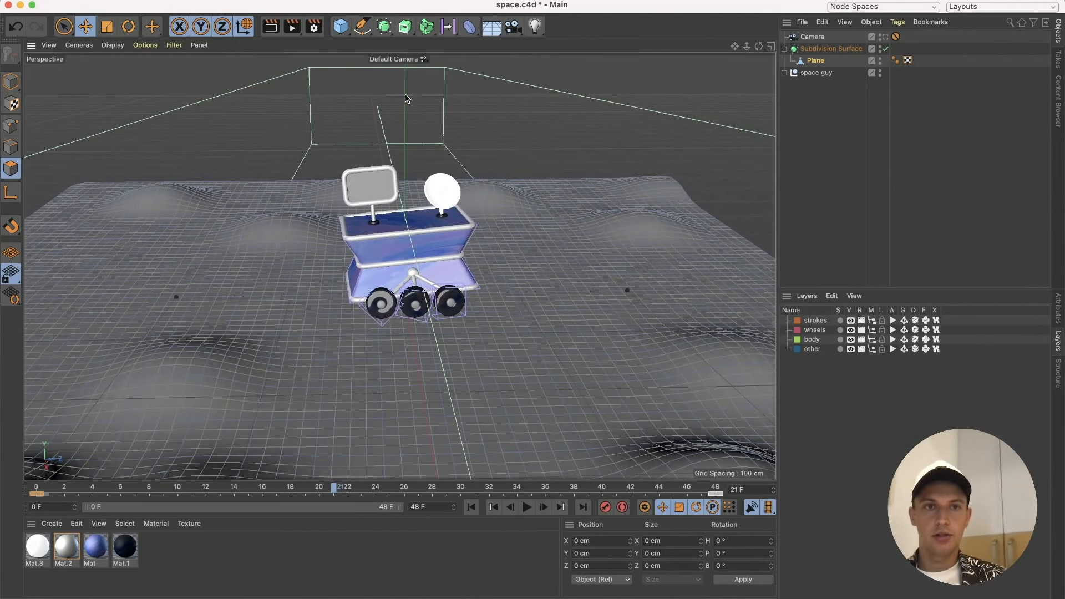
{"action": "left_click", "coordinate": [293, 27]}
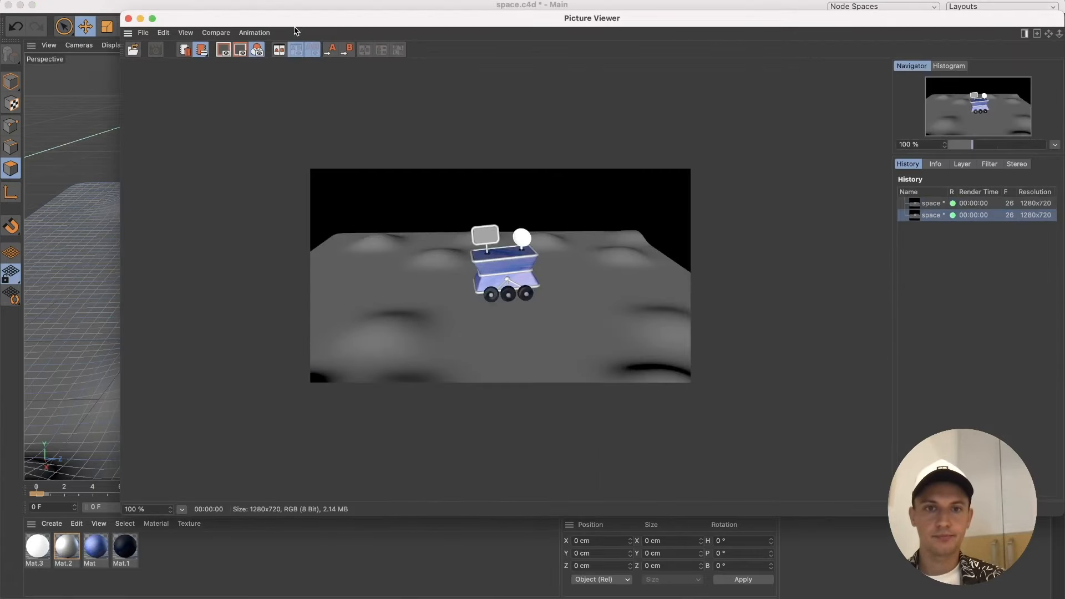
{"action": "scroll", "coordinate": [532, 294], "scroll_direction": "up", "scroll_amount": 5}
{"action": "scroll", "coordinate": [530, 291], "scroll_direction": "down", "scroll_amount": 5}
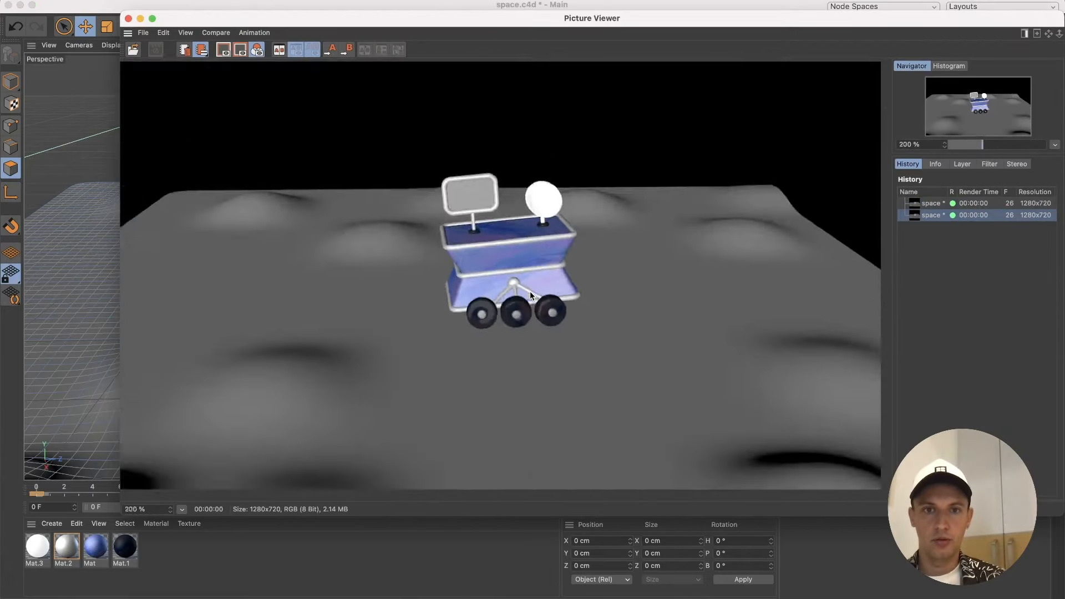
{"action": "scroll", "coordinate": [530, 292], "scroll_direction": "up", "scroll_amount": 5}
{"action": "scroll", "coordinate": [530, 291], "scroll_direction": "down", "scroll_amount": 5}
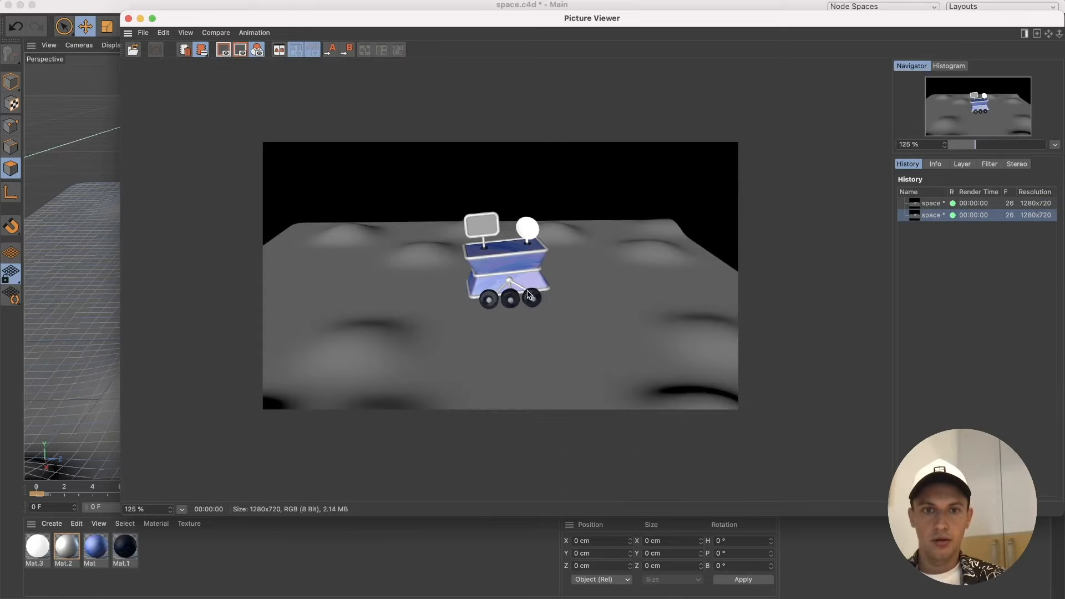
{"action": "scroll", "coordinate": [527, 281], "scroll_direction": "up", "scroll_amount": 4}
{"action": "scroll", "coordinate": [527, 281], "scroll_direction": "up", "scroll_amount": 2}
{"action": "scroll", "coordinate": [527, 281], "scroll_direction": "down", "scroll_amount": 4}
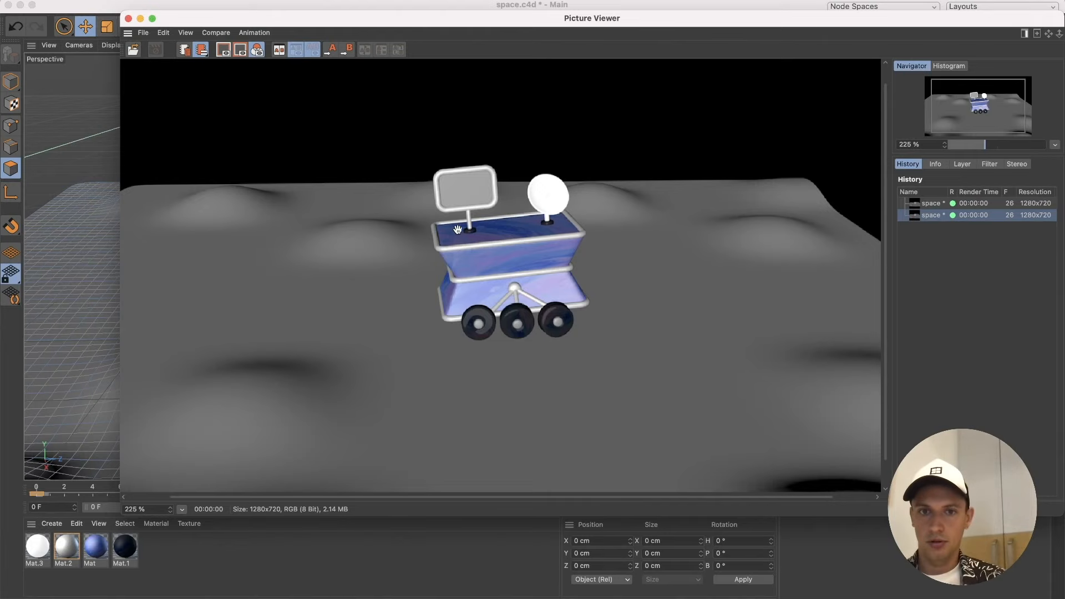
{"action": "left_click", "coordinate": [128, 19]}
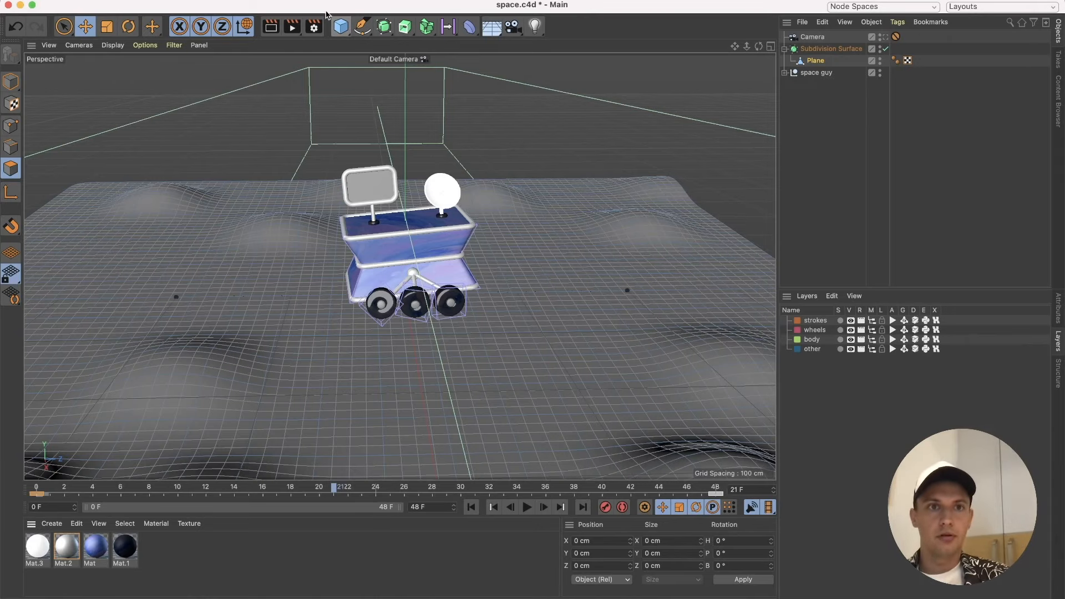
Add the Ambient Occlusion effect to the render settings.
{"action": "left_click", "coordinate": [314, 26]}
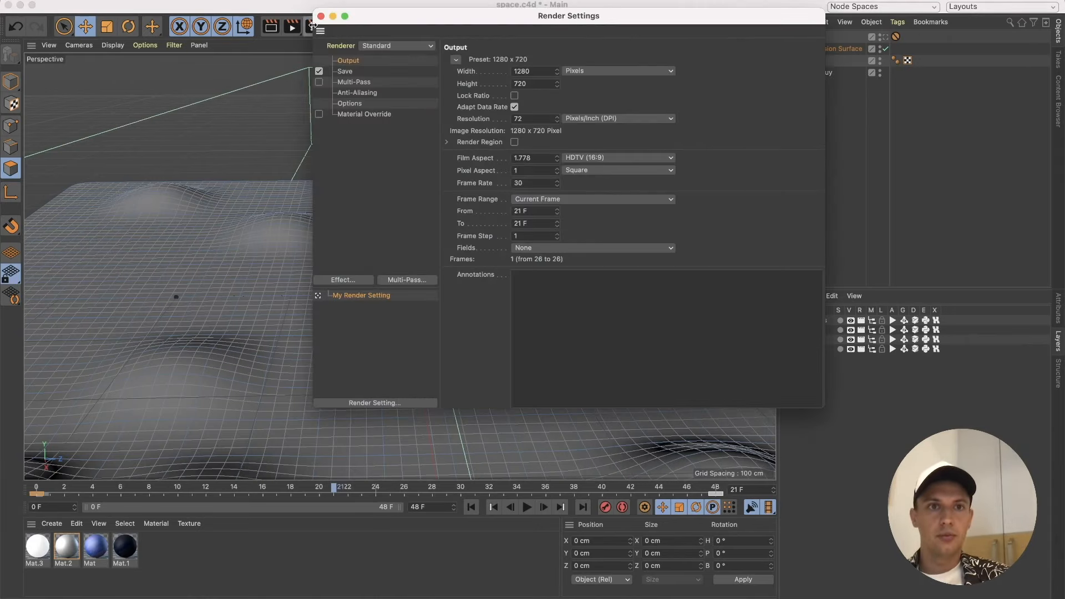
{"action": "left_click", "coordinate": [348, 280]}
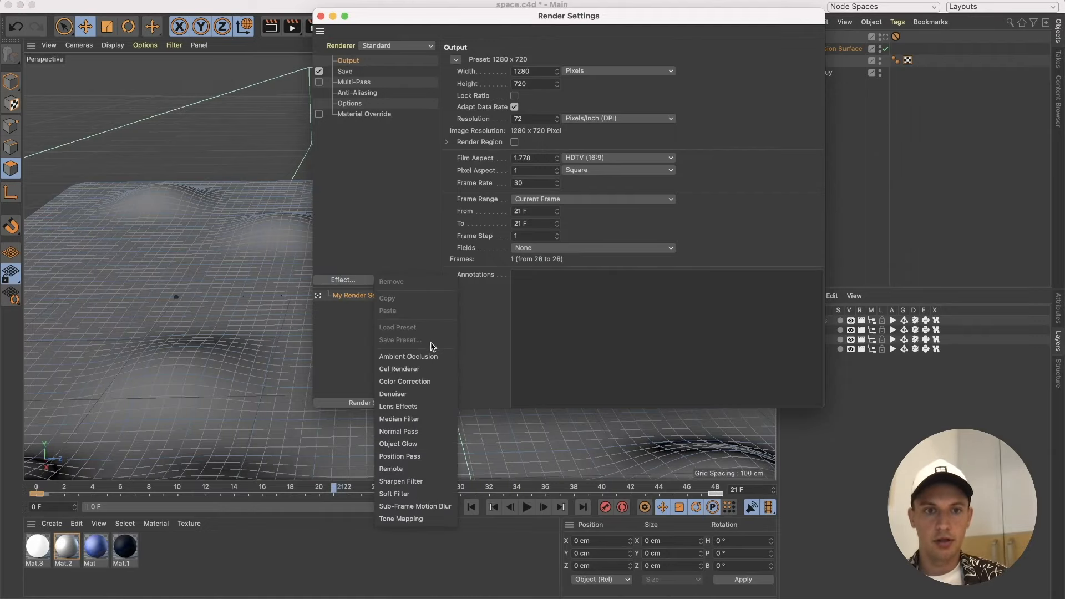
{"action": "left_click", "coordinate": [420, 356]}
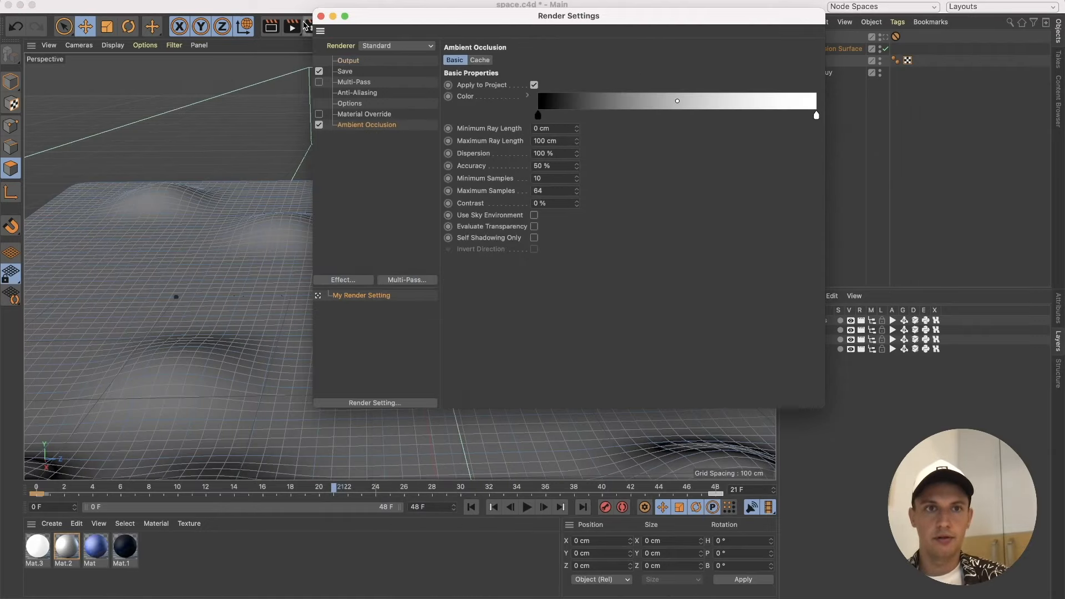
{"action": "left_click", "coordinate": [320, 16]}
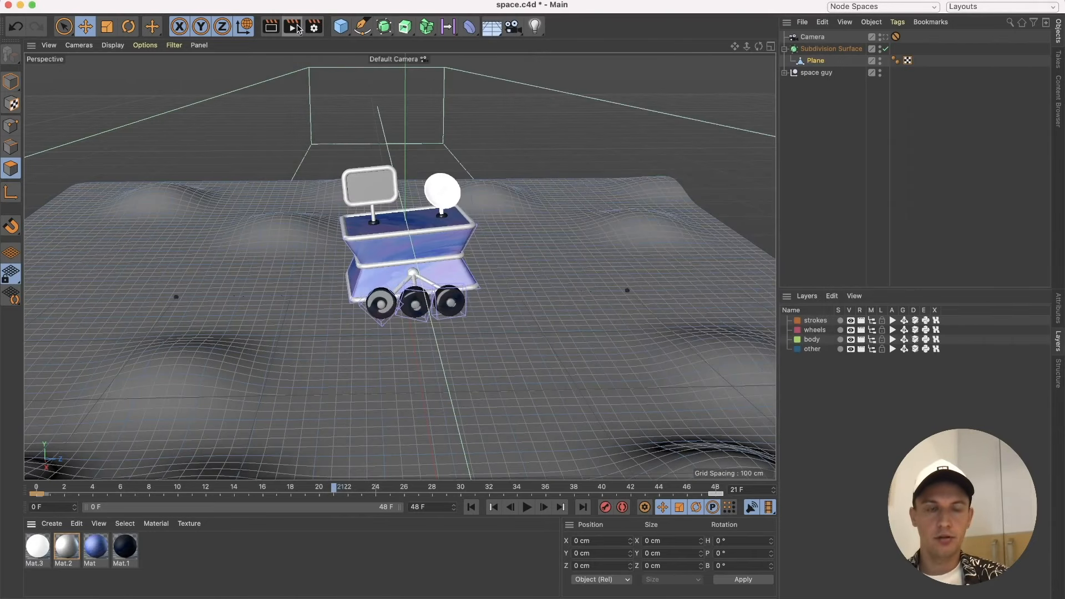
Render the scene again and compare the new image with the previous render in the history.
{"action": "left_click", "coordinate": [292, 27]}
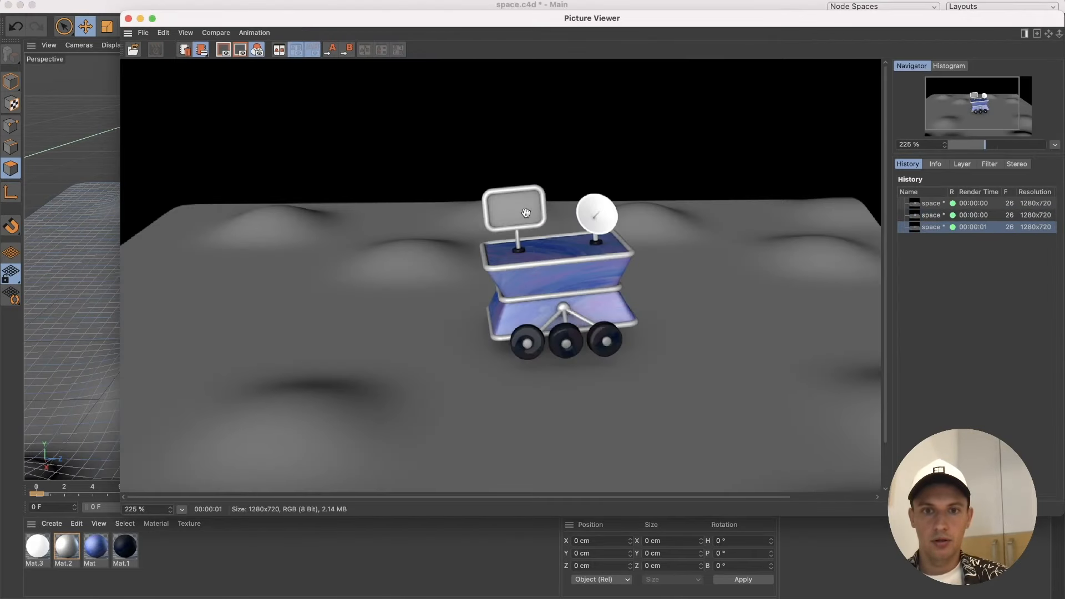
{"action": "left_click", "coordinate": [932, 216]}
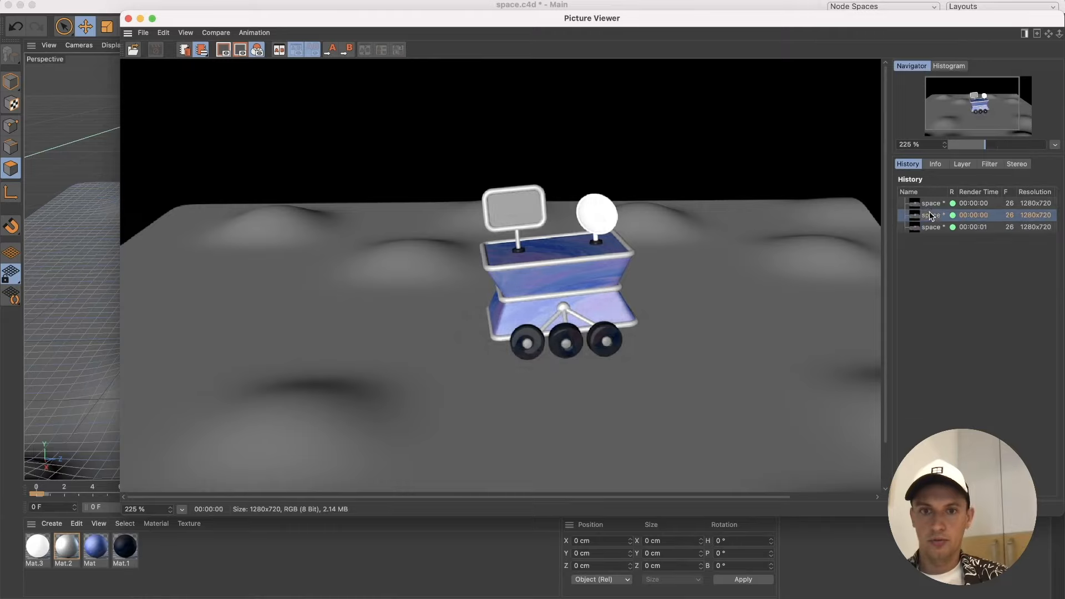
{"action": "left_click", "coordinate": [932, 228]}
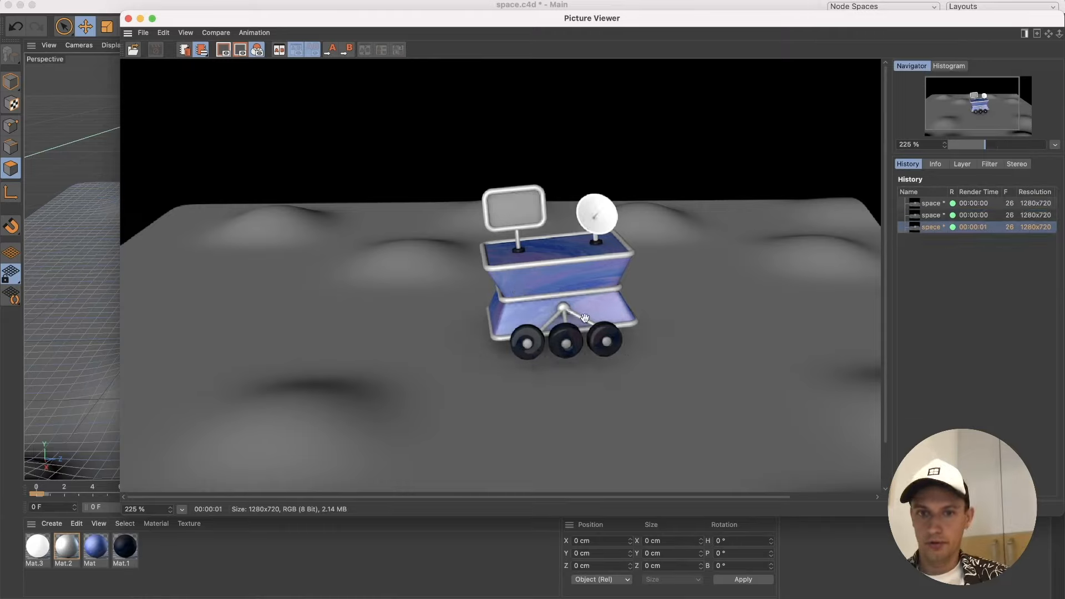
{"action": "left_click", "coordinate": [930, 216]}
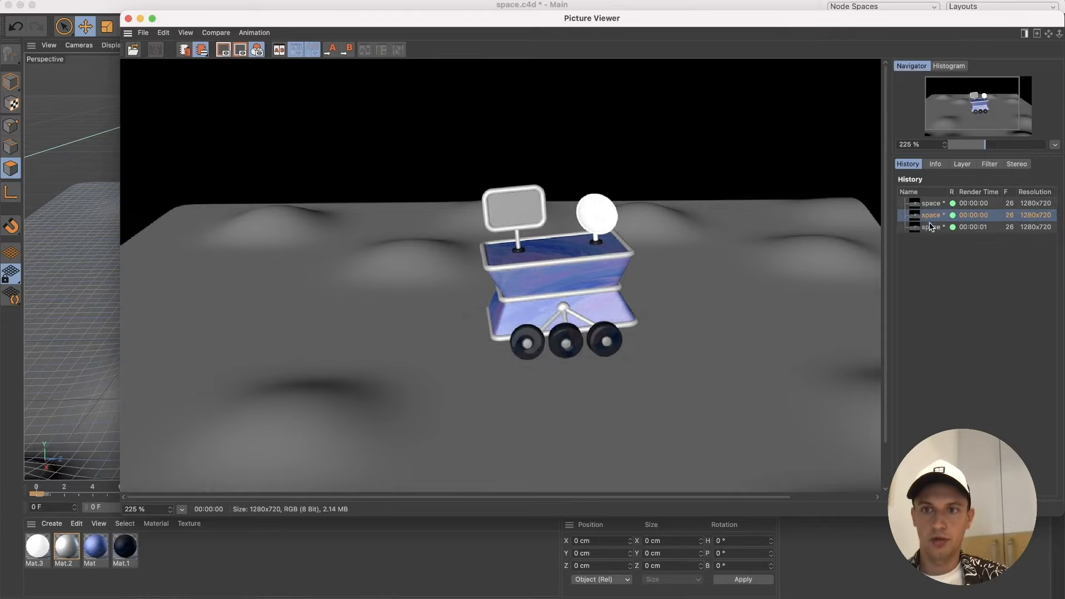
{"action": "left_click", "coordinate": [932, 228]}
{"action": "left_click", "coordinate": [129, 19]}
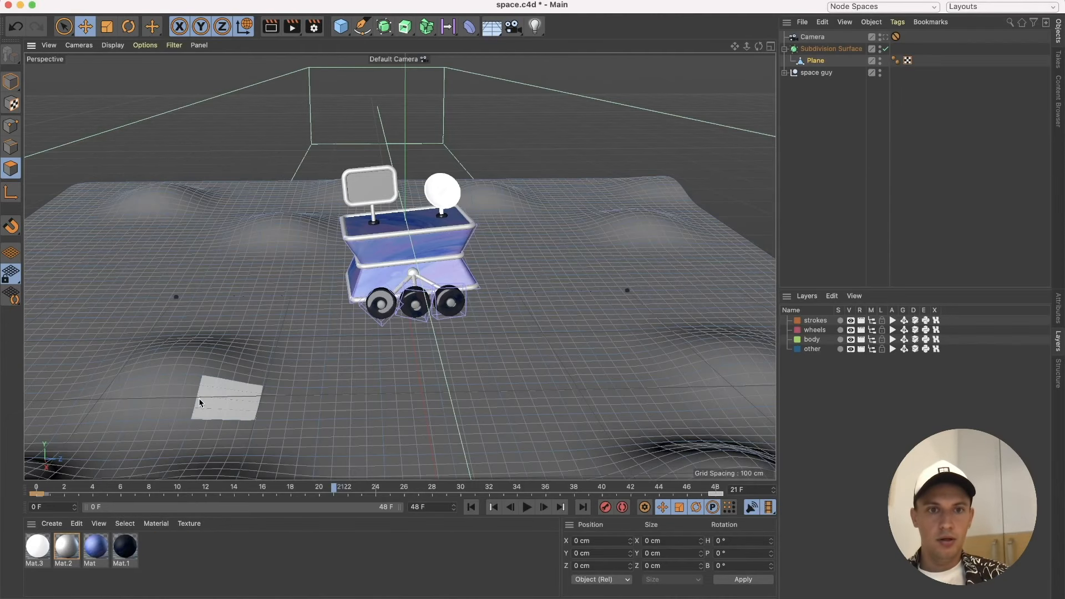
Create a new material and set its color to dark blue with H 248°, S 84 % and V 35 %.
{"action": "double_click", "coordinate": [165, 554]}
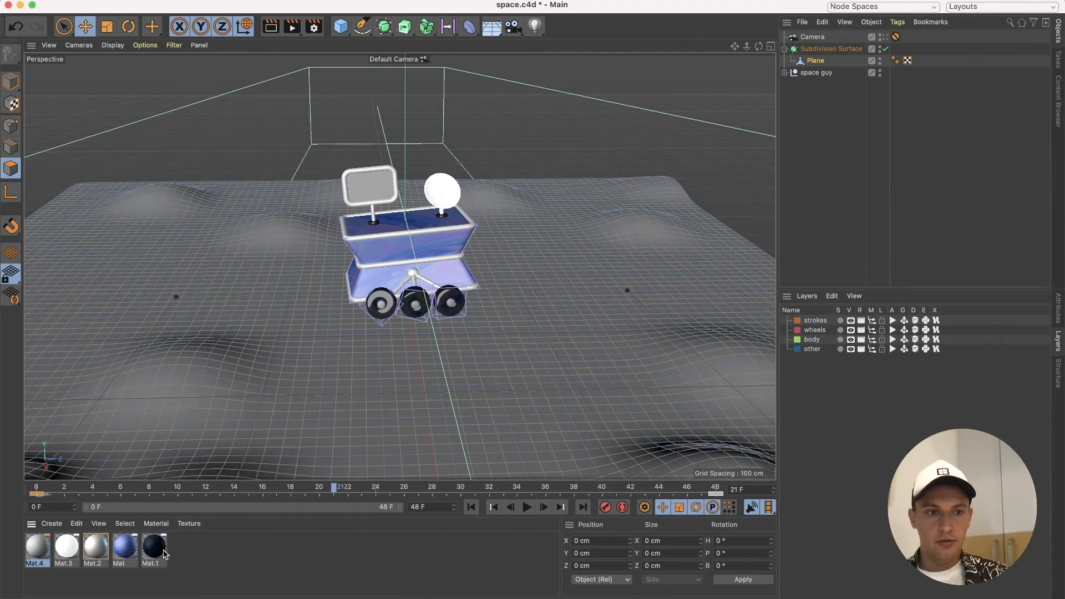
{"action": "double_click", "coordinate": [38, 548]}
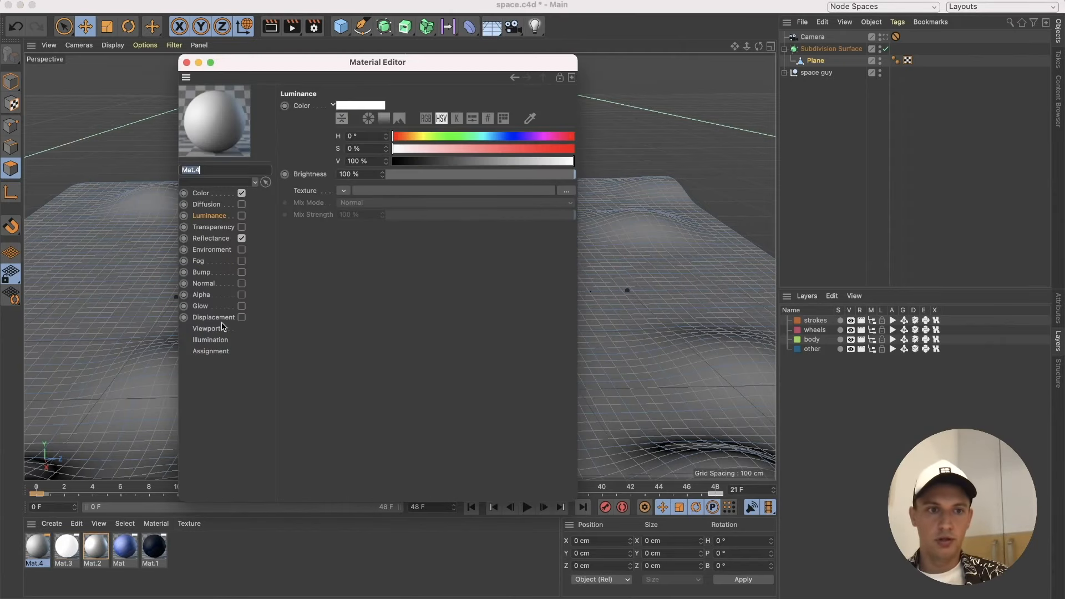
{"action": "left_click", "coordinate": [200, 193]}
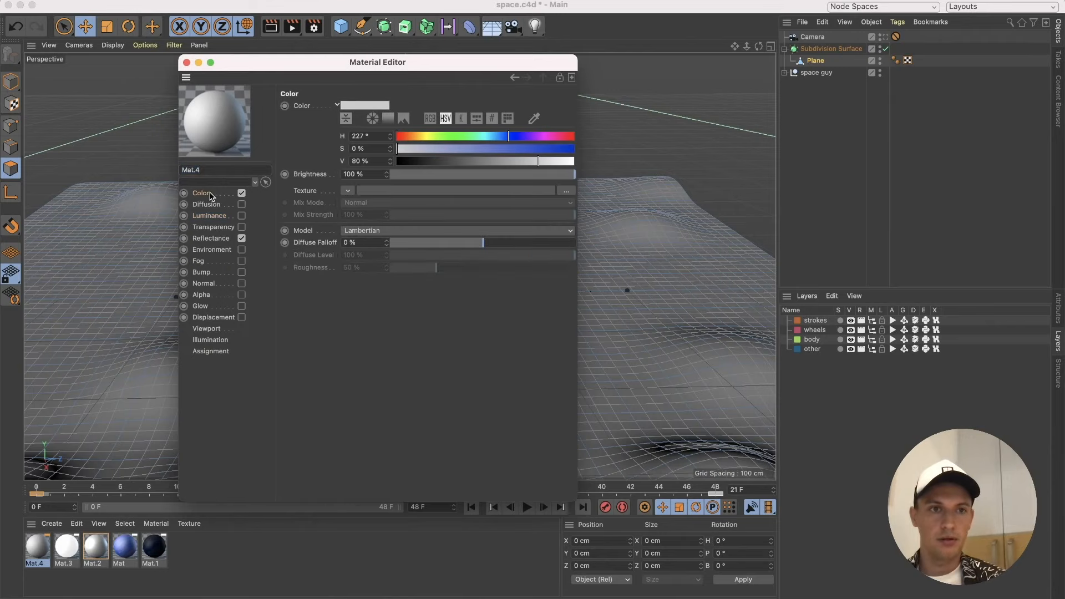
{"action": "left_click", "coordinate": [371, 106]}
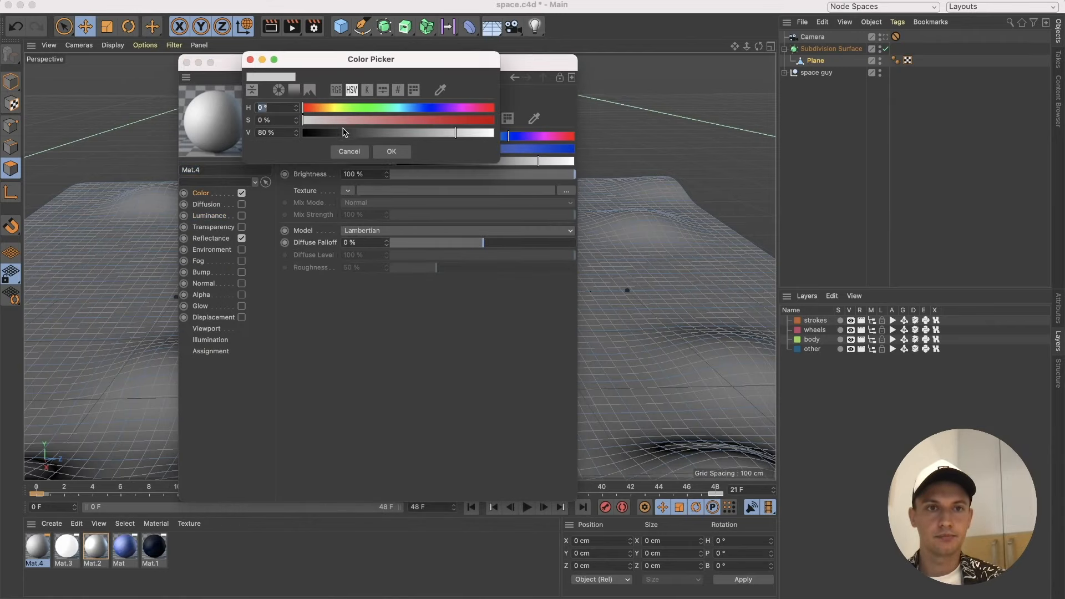
{"action": "left_click_drag", "start_coordinate": [427, 107], "coordinate": [469, 123]}
{"action": "left_click", "coordinate": [441, 120]}
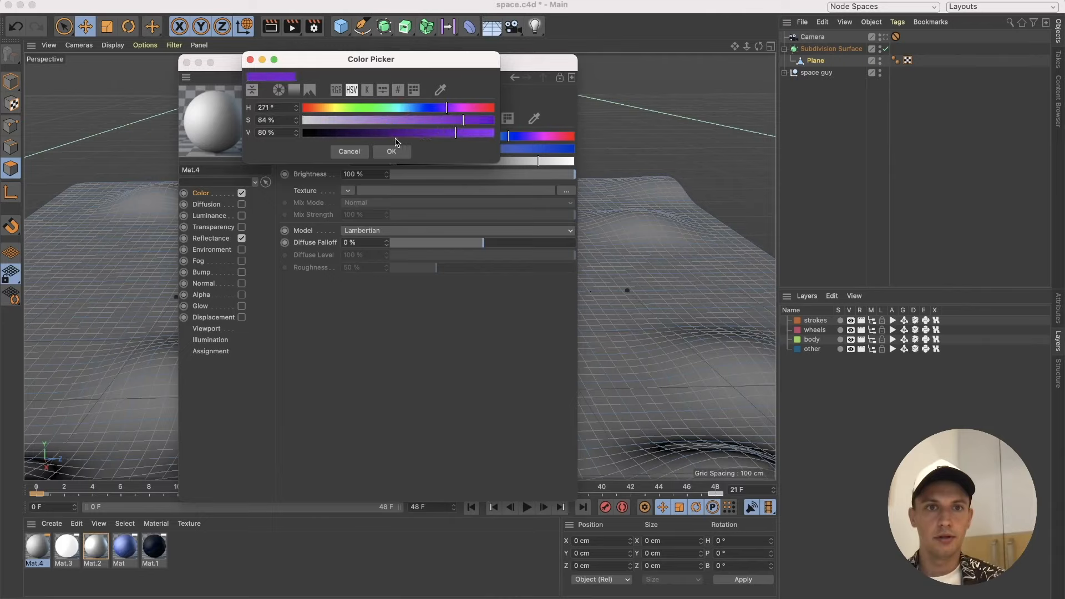
{"action": "left_click_drag", "start_coordinate": [395, 133], "coordinate": [387, 133]}
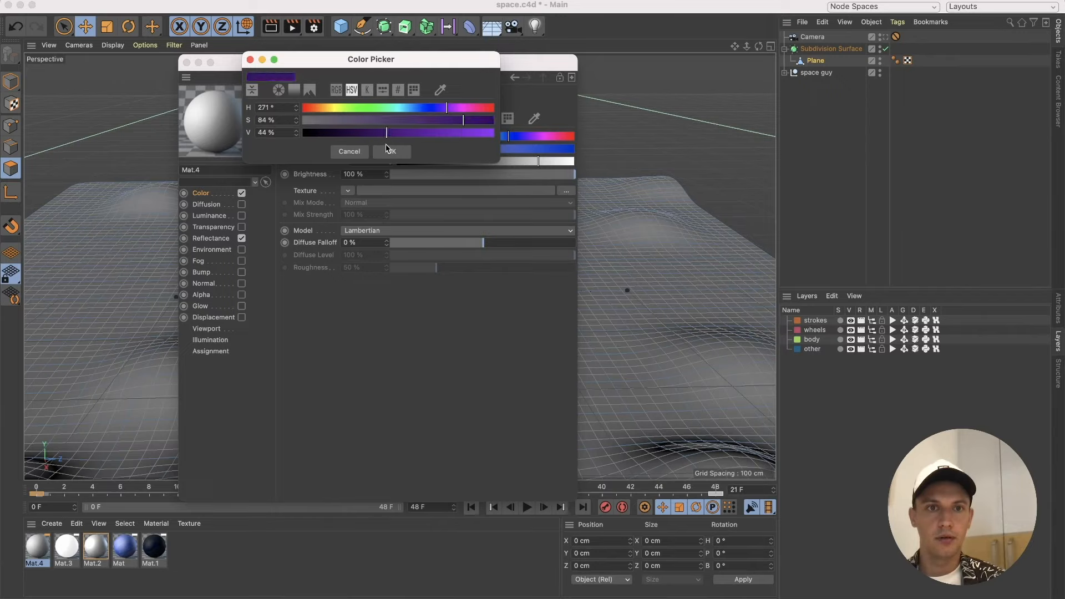
{"action": "left_click", "coordinate": [377, 133]}
{"action": "left_click", "coordinate": [435, 108]}
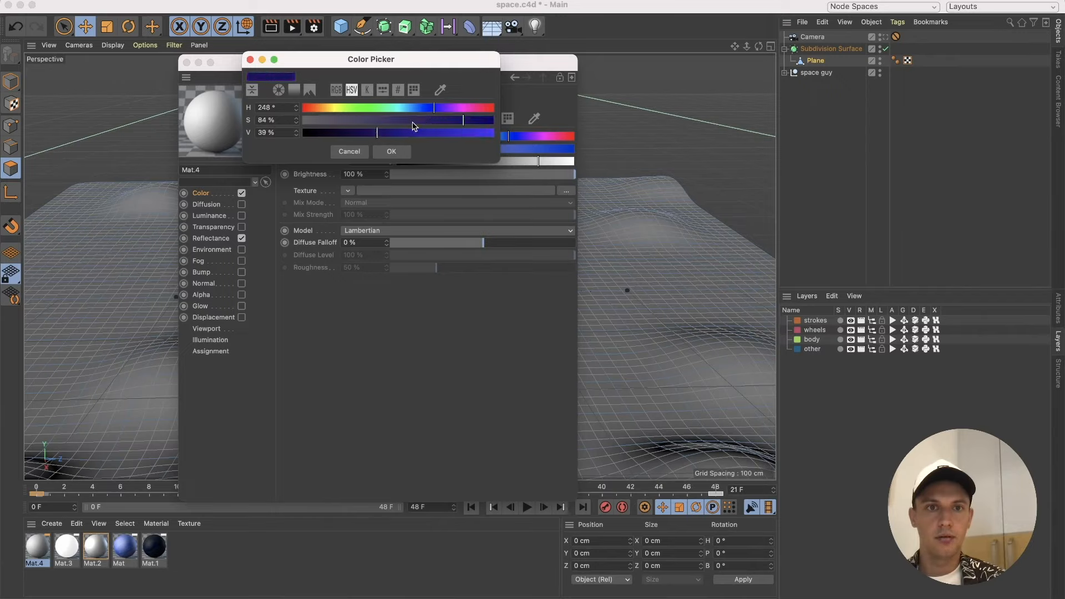
{"action": "left_click", "coordinate": [369, 133]}
{"action": "left_click", "coordinate": [391, 151]}
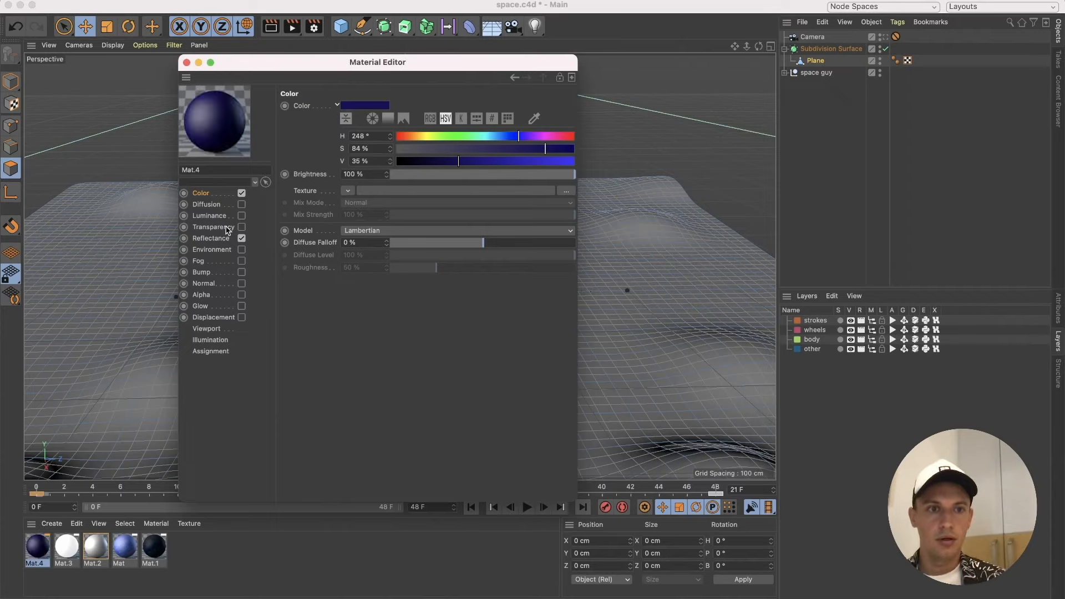
{"action": "left_click", "coordinate": [412, 194]}
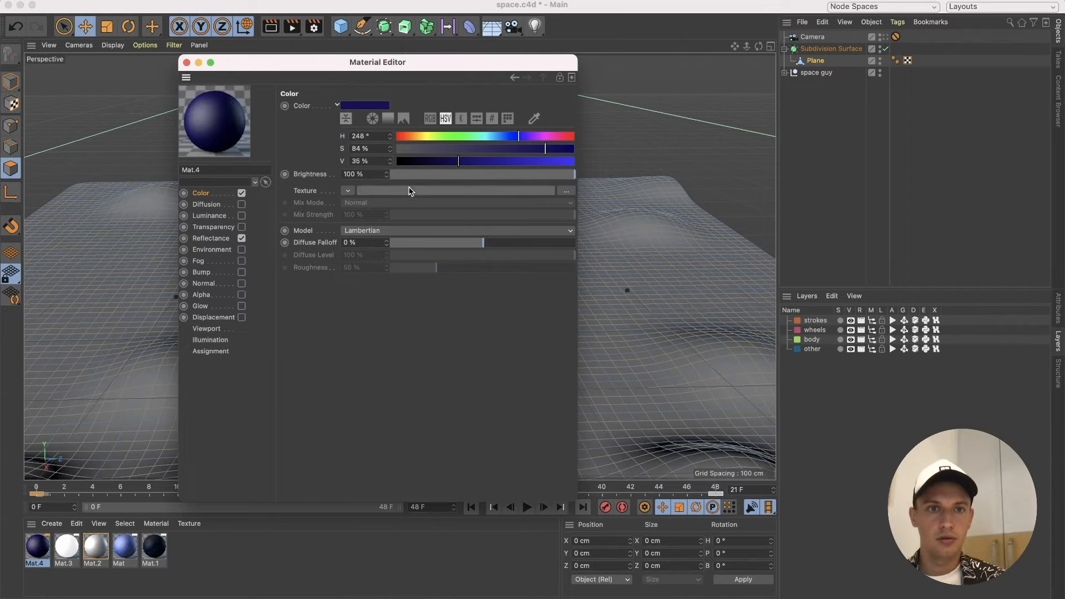
{"action": "left_click", "coordinate": [480, 211]}
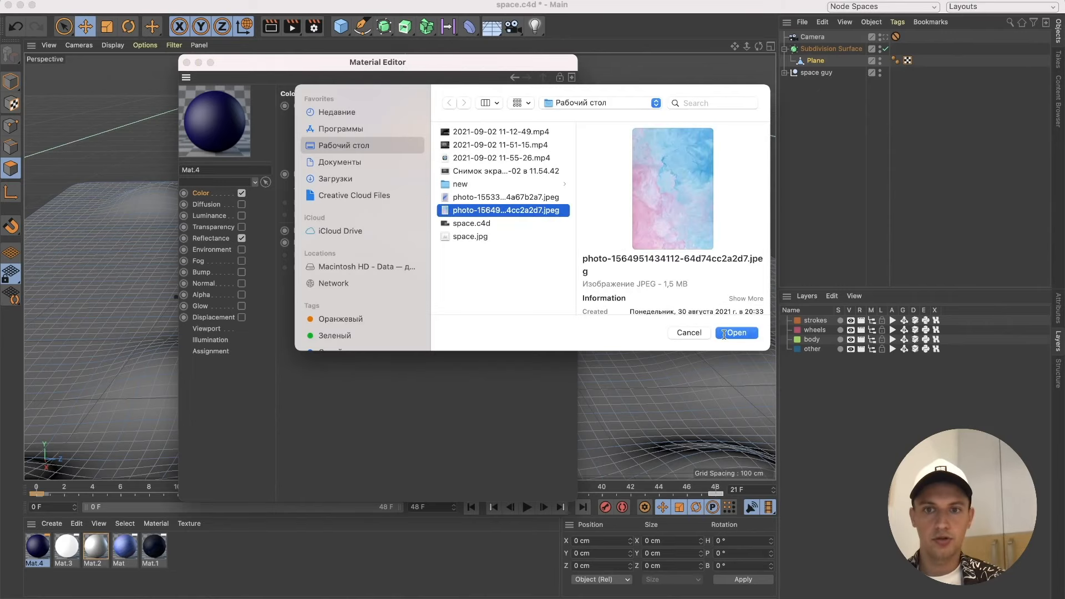
{"action": "left_click", "coordinate": [724, 333]}
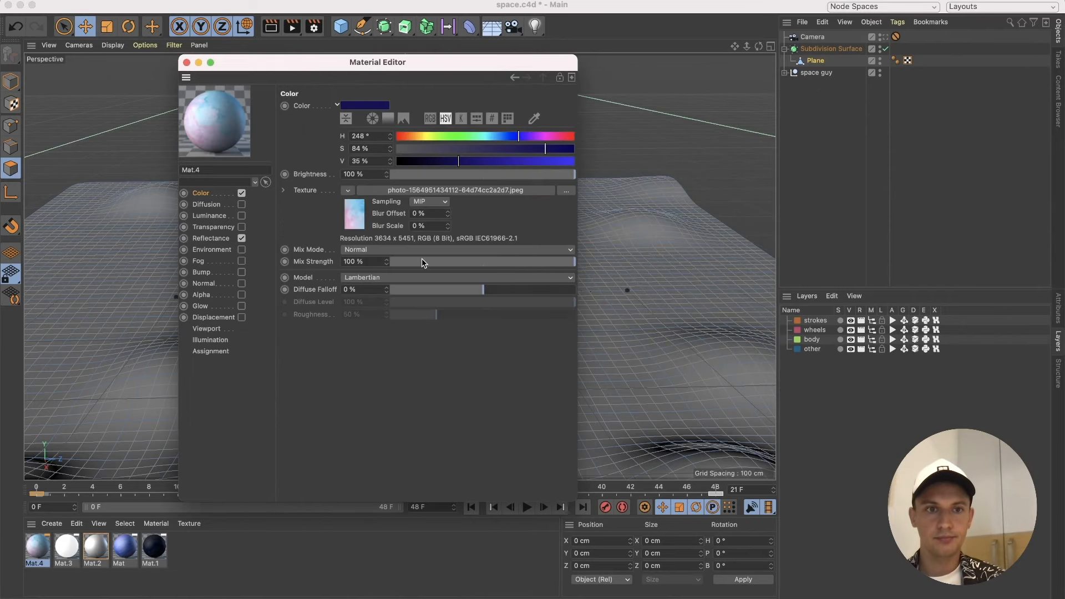
{"action": "left_click_drag", "start_coordinate": [424, 262], "coordinate": [451, 263]}
{"action": "left_click", "coordinate": [229, 319]}
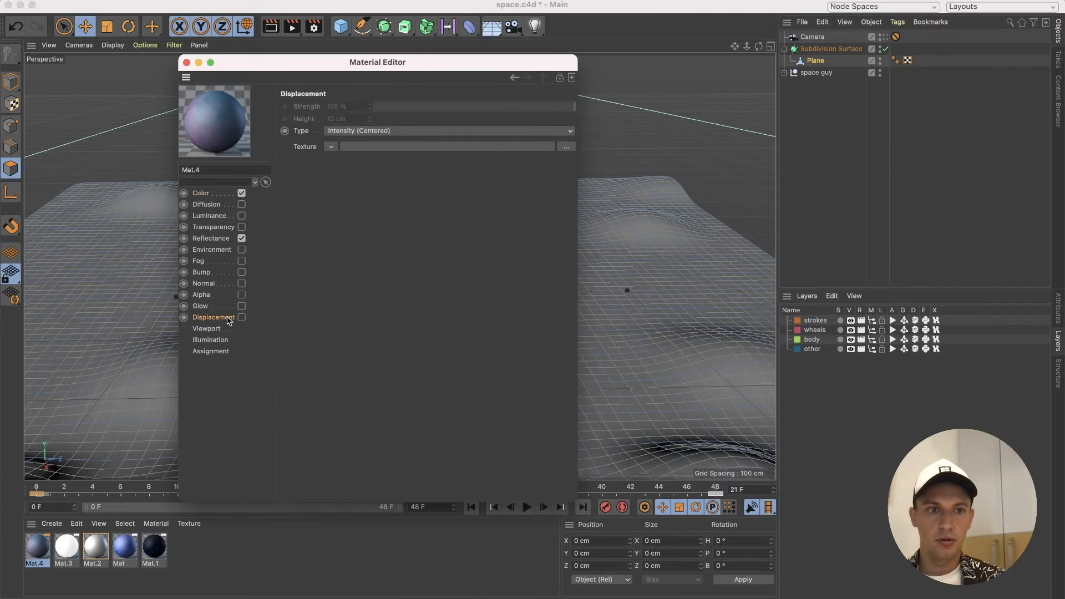
{"action": "left_click", "coordinate": [242, 318]}
{"action": "left_click", "coordinate": [451, 147]}
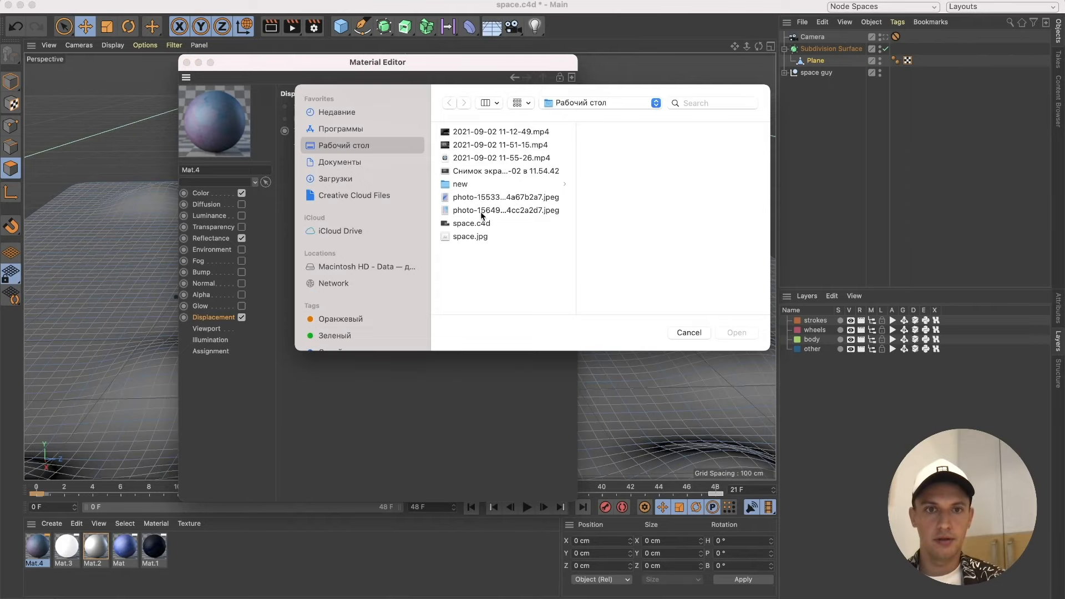
{"action": "left_click", "coordinate": [481, 211]}
{"action": "left_click", "coordinate": [735, 336]}
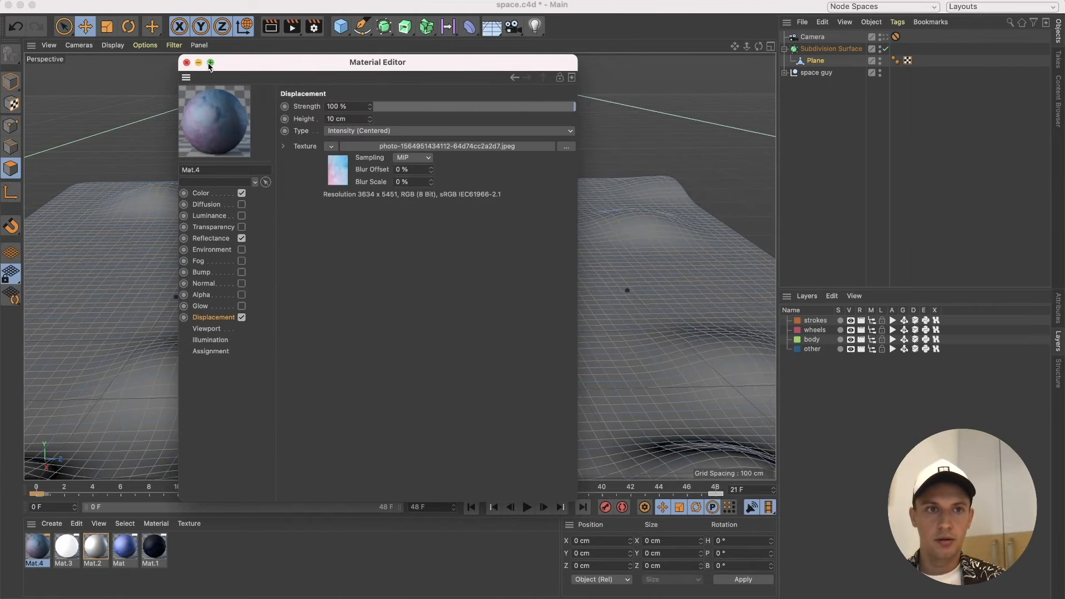
{"action": "left_click", "coordinate": [187, 62]}
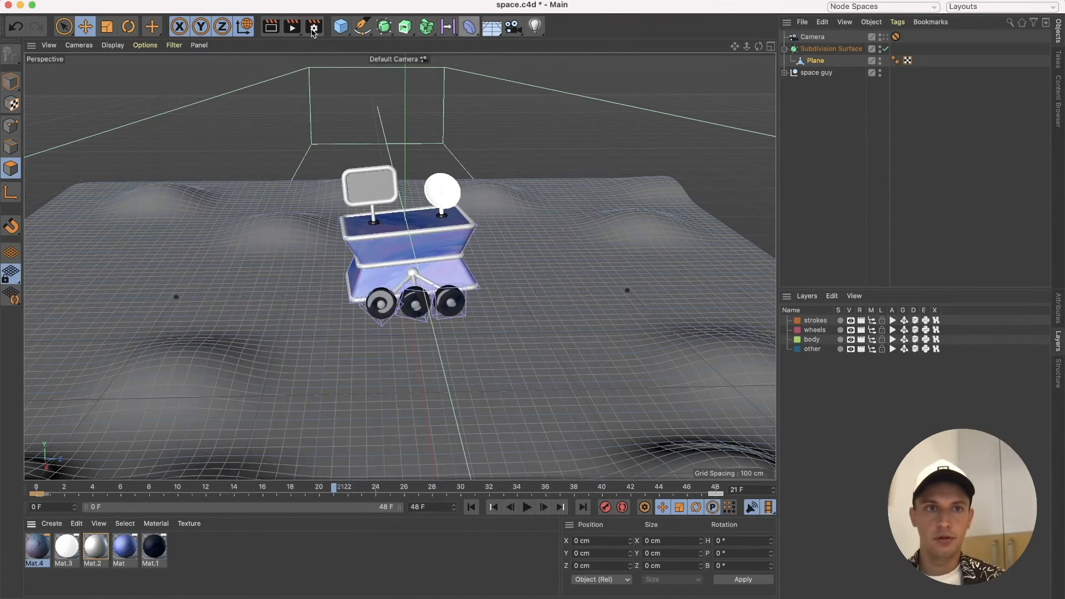
Apply the textured material Mat.4 to the terrain plane and check it with a render in the viewport.
{"action": "left_click", "coordinate": [292, 26]}
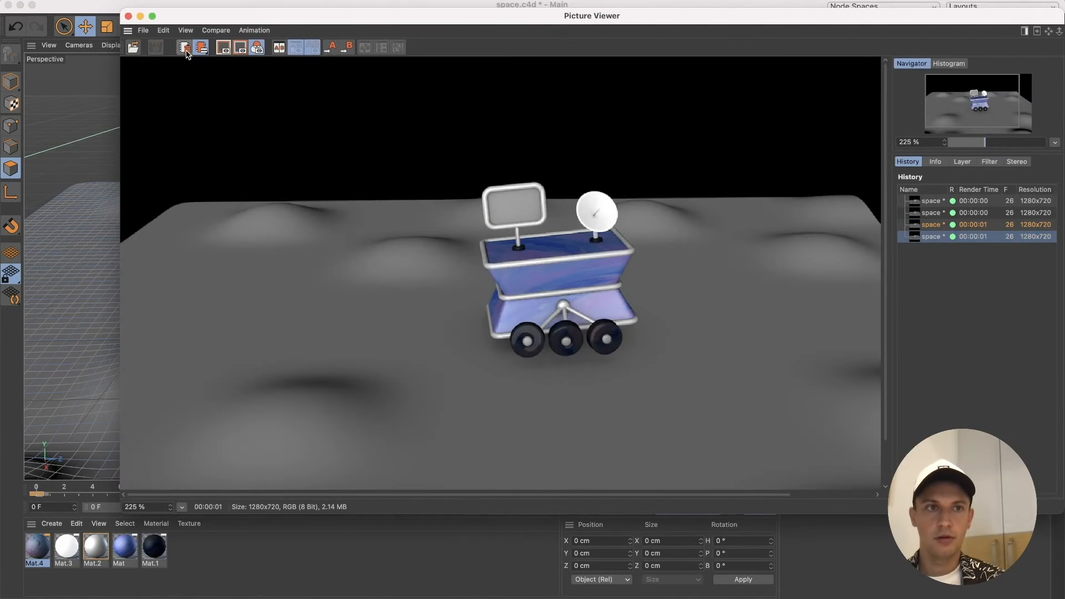
{"action": "left_click", "coordinate": [128, 16]}
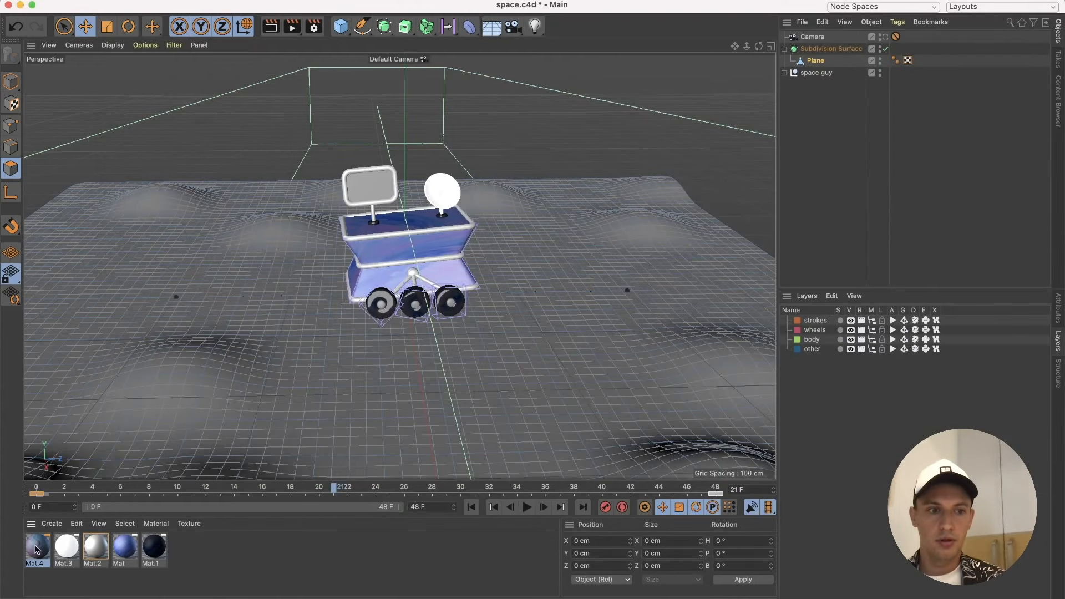
{"action": "mouse_move", "coordinate": [36, 549]}
{"action": "left_mouse_down"}
{"action": "mouse_move", "coordinate": [671, 375]}
{"action": "mouse_move", "coordinate": [644, 371]}
{"action": "left_mouse_up"}
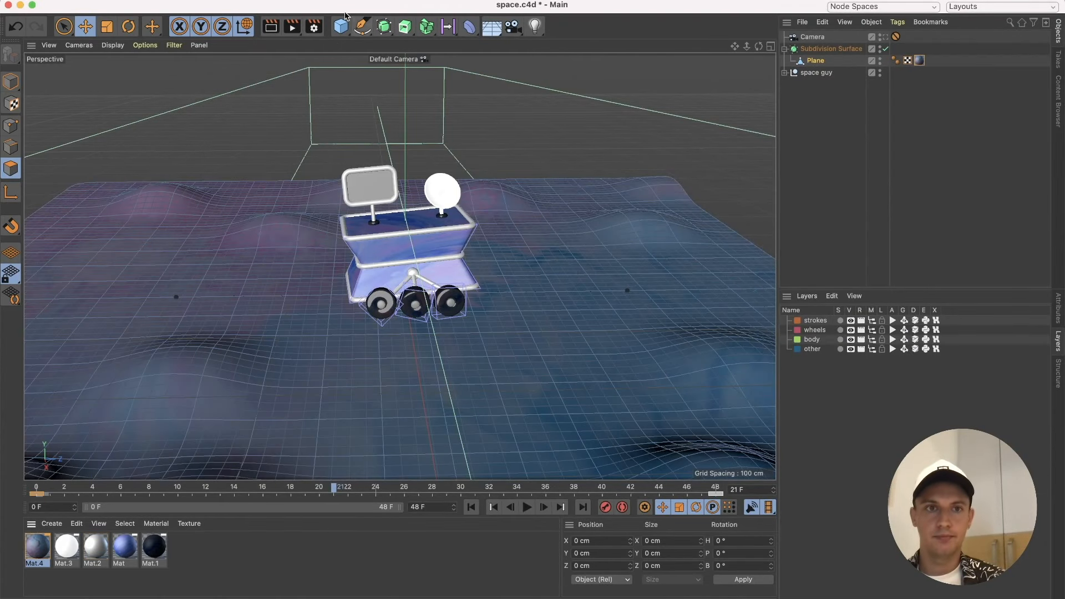
{"action": "left_click", "coordinate": [271, 26]}
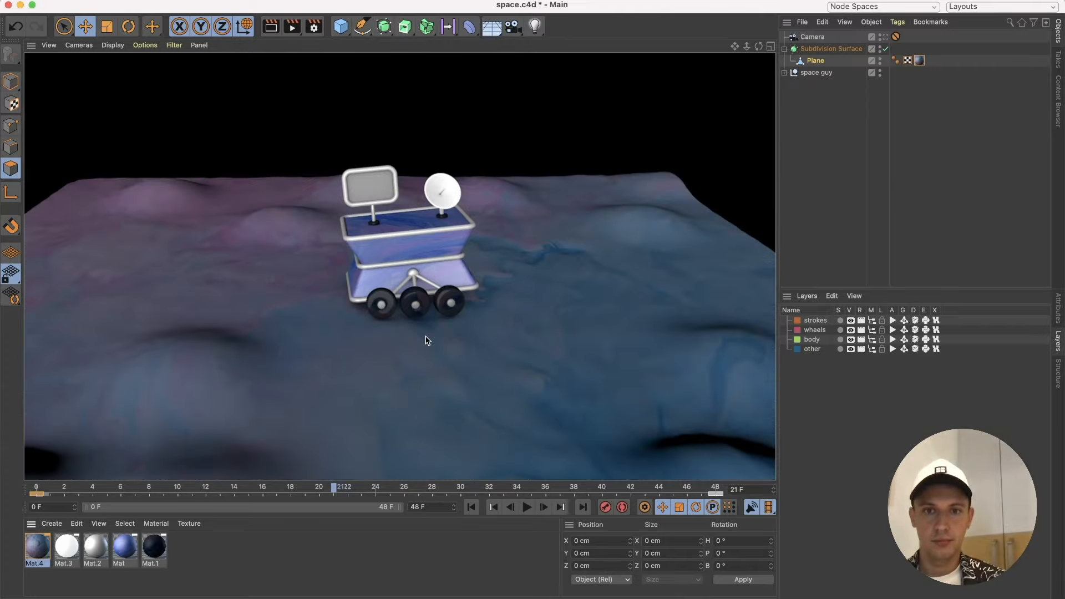
{"action": "left_click", "coordinate": [208, 123]}
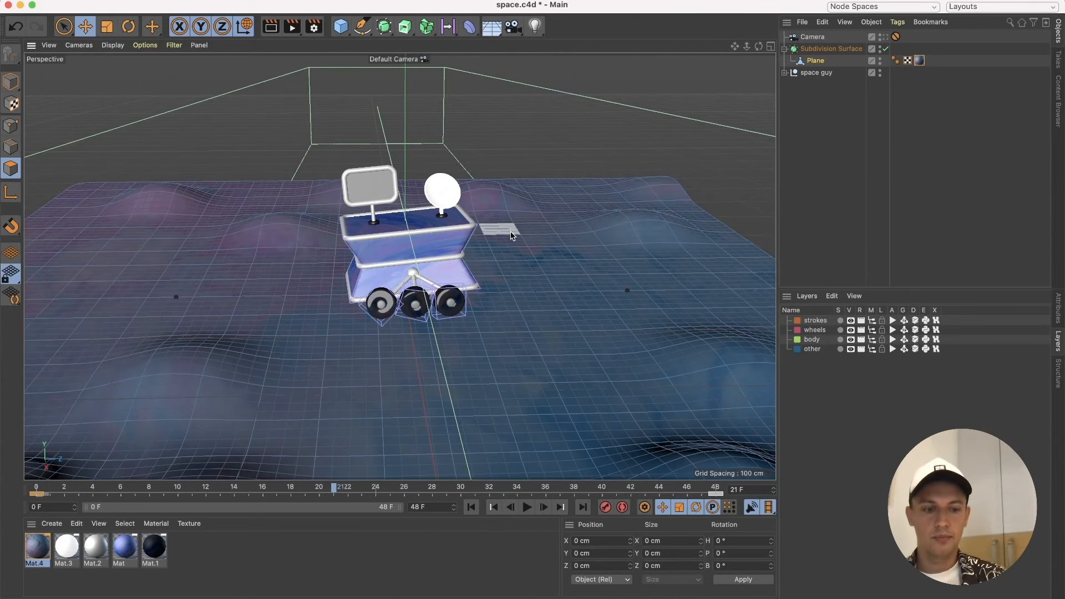
Add an omni light with Ambient Illumination enabled and tint it pale blue with H 194° and S 29 %.
{"action": "left_click_drag", "start_coordinate": [487, 290], "coordinate": [482, 269], "text": "alt"}
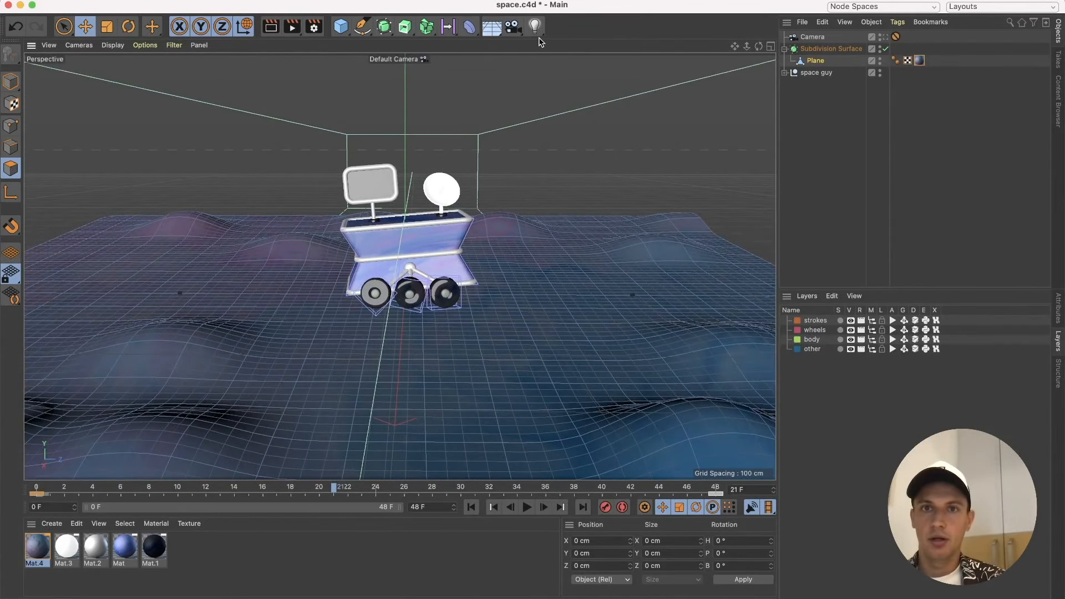
{"action": "left_click_drag", "start_coordinate": [534, 27], "coordinate": [573, 45]}
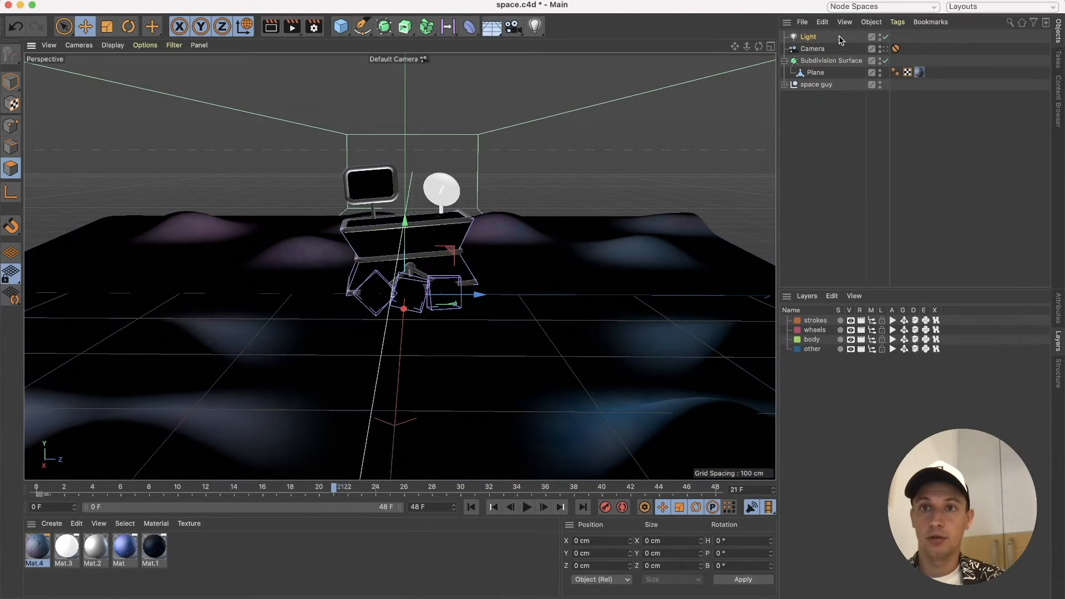
{"action": "left_click", "coordinate": [1060, 305]}
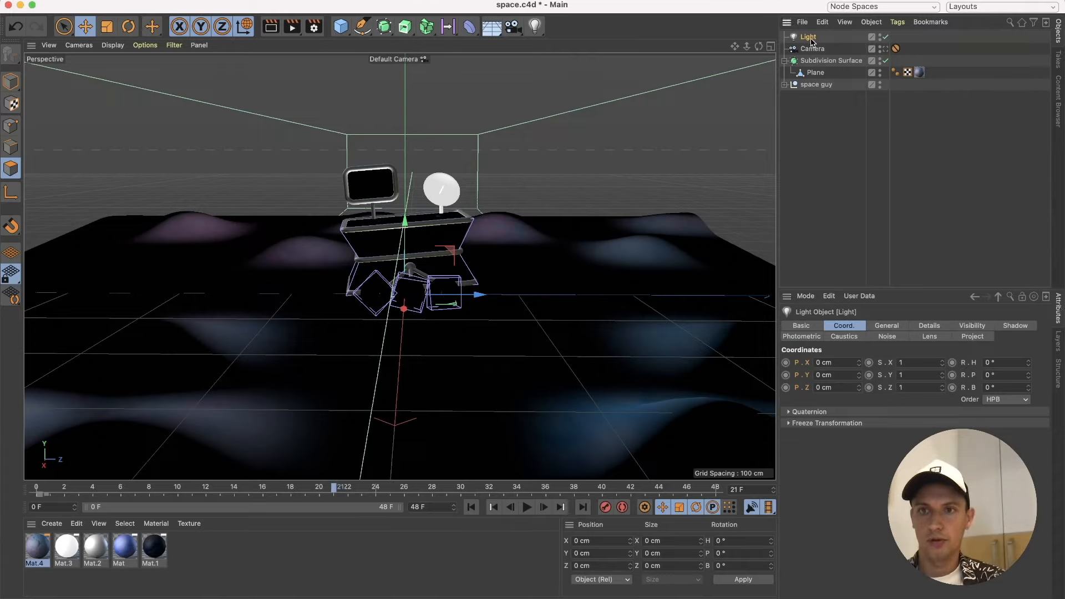
{"action": "left_click", "coordinate": [883, 327]}
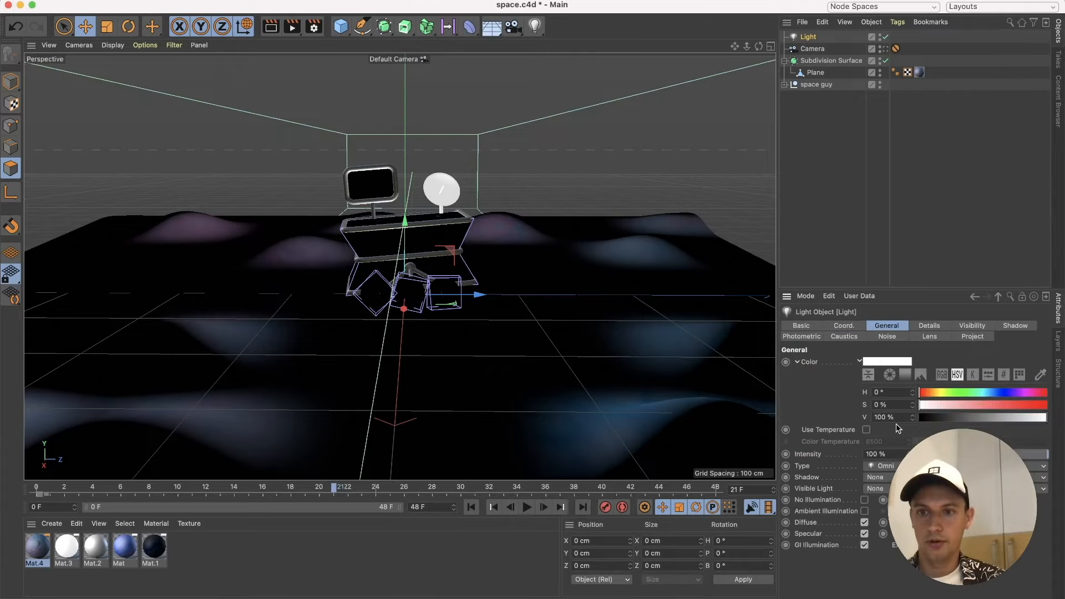
{"action": "left_click", "coordinate": [864, 512]}
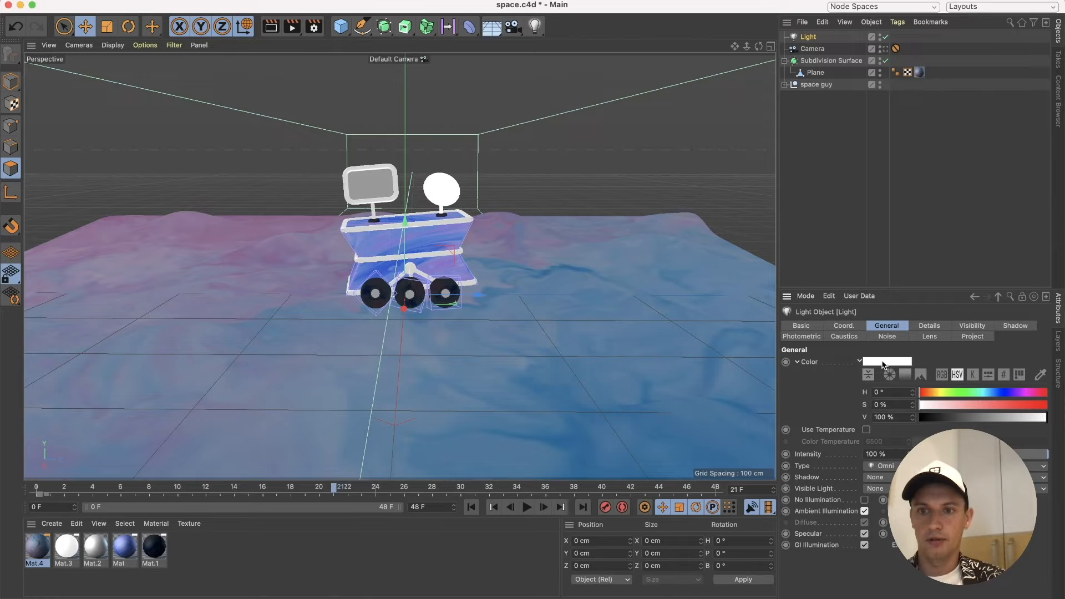
{"action": "left_click", "coordinate": [965, 392]}
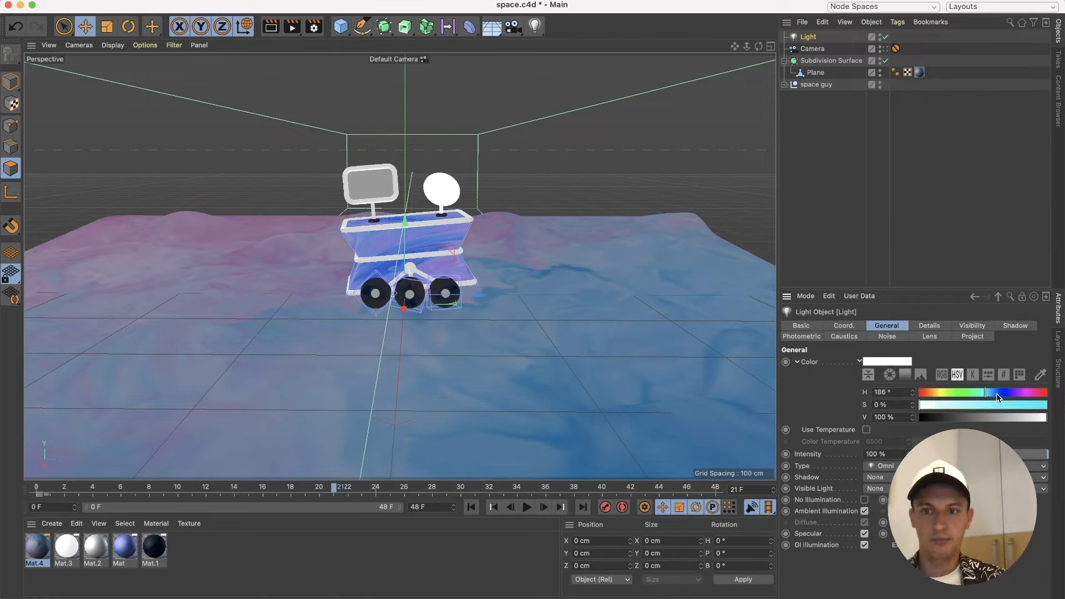
{"action": "mouse_move", "coordinate": [997, 397]}
{"action": "left_mouse_down"}
{"action": "mouse_move", "coordinate": [1021, 407]}
{"action": "mouse_move", "coordinate": [975, 405]}
{"action": "mouse_move", "coordinate": [977, 392]}
{"action": "mouse_move", "coordinate": [960, 392]}
{"action": "mouse_move", "coordinate": [996, 394]}
{"action": "mouse_move", "coordinate": [993, 407]}
{"action": "mouse_move", "coordinate": [1037, 406]}
{"action": "mouse_move", "coordinate": [942, 406]}
{"action": "mouse_move", "coordinate": [956, 401]}
{"action": "left_mouse_up"}
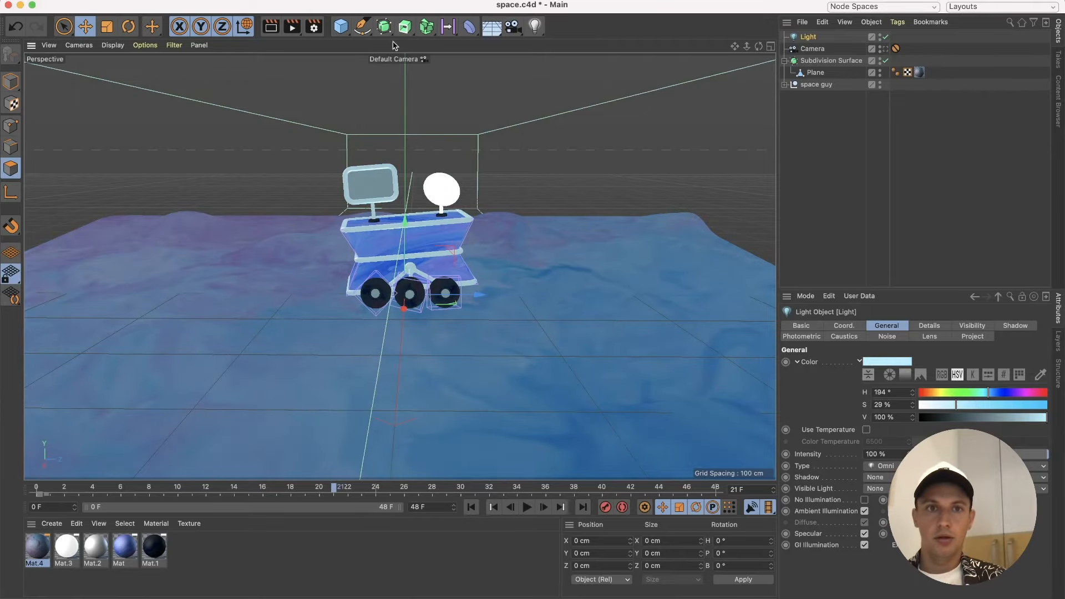
Render the lit scene to the Picture Viewer and compare it with the earlier renders in the history.
{"action": "left_click", "coordinate": [292, 26]}
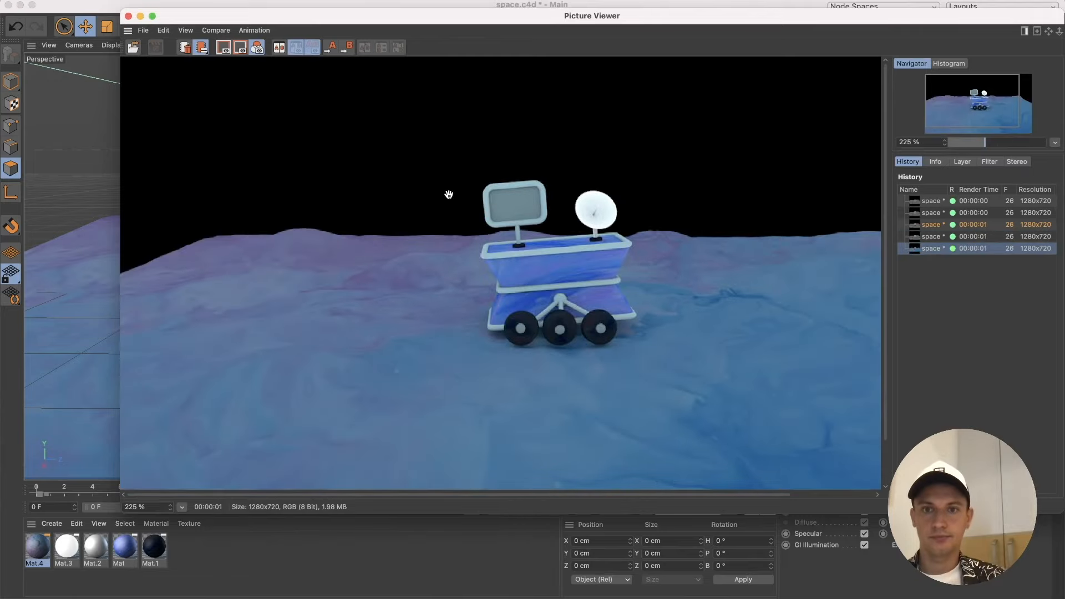
{"action": "left_click", "coordinate": [932, 239]}
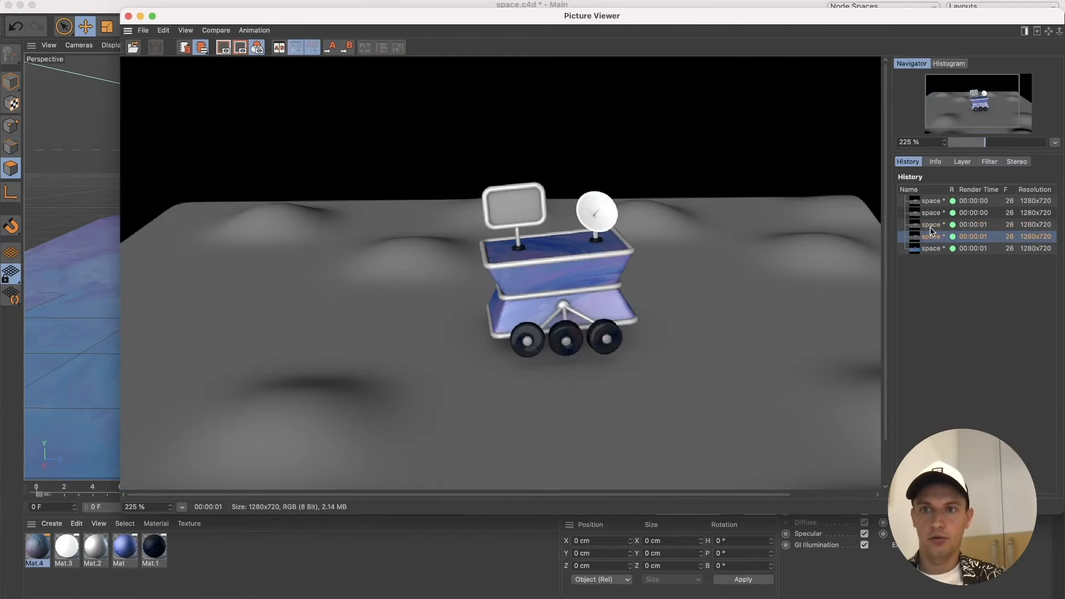
{"action": "left_click", "coordinate": [932, 226]}
{"action": "left_click", "coordinate": [932, 214]}
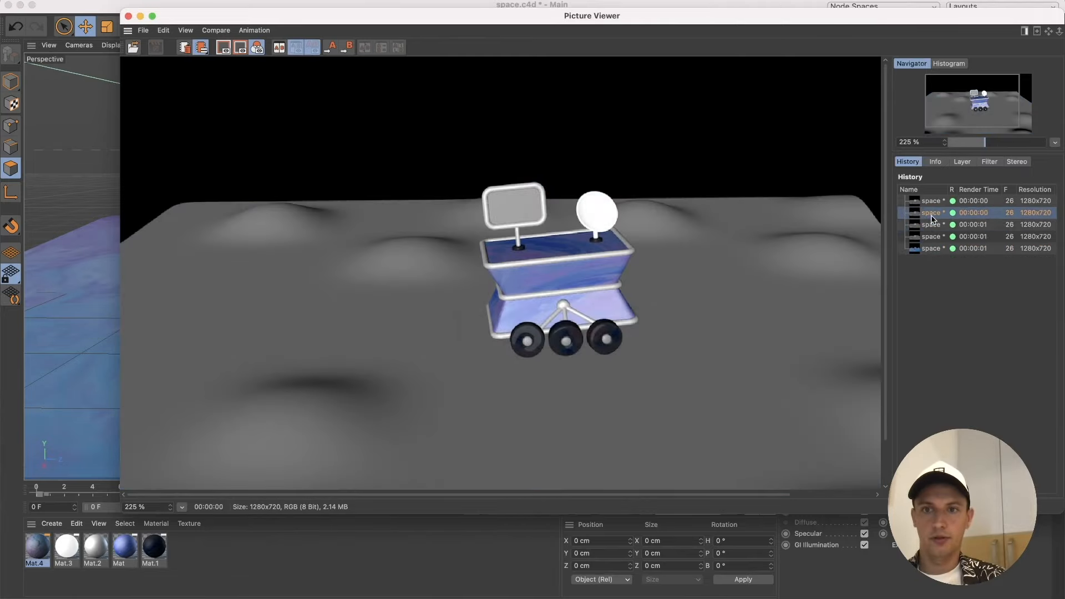
{"action": "left_click", "coordinate": [931, 249]}
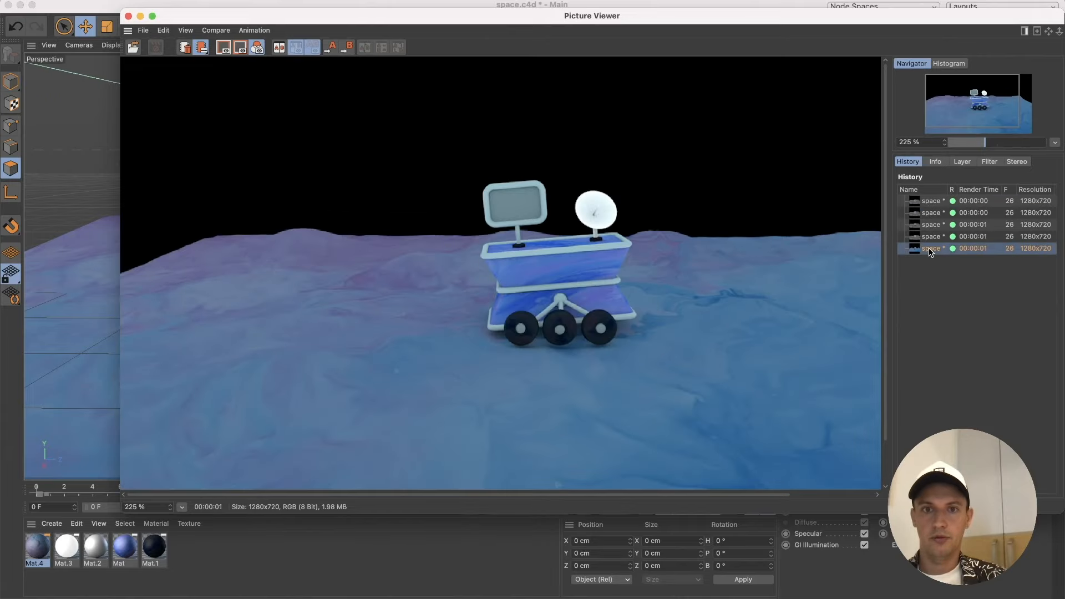
{"action": "left_click", "coordinate": [129, 16]}
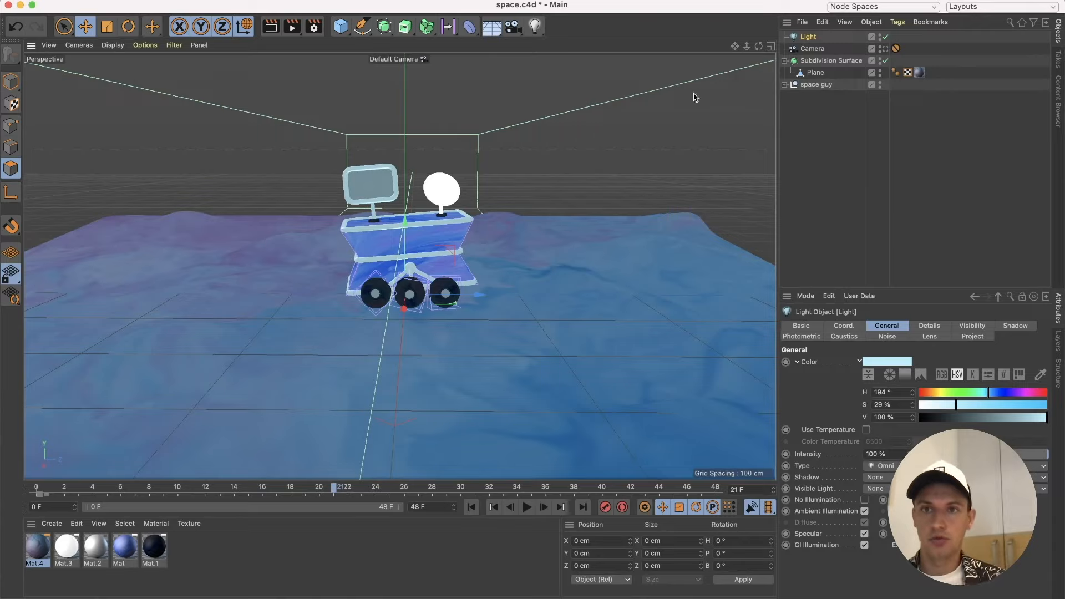
Add an area light to the scene.
{"action": "left_click", "coordinate": [819, 111]}
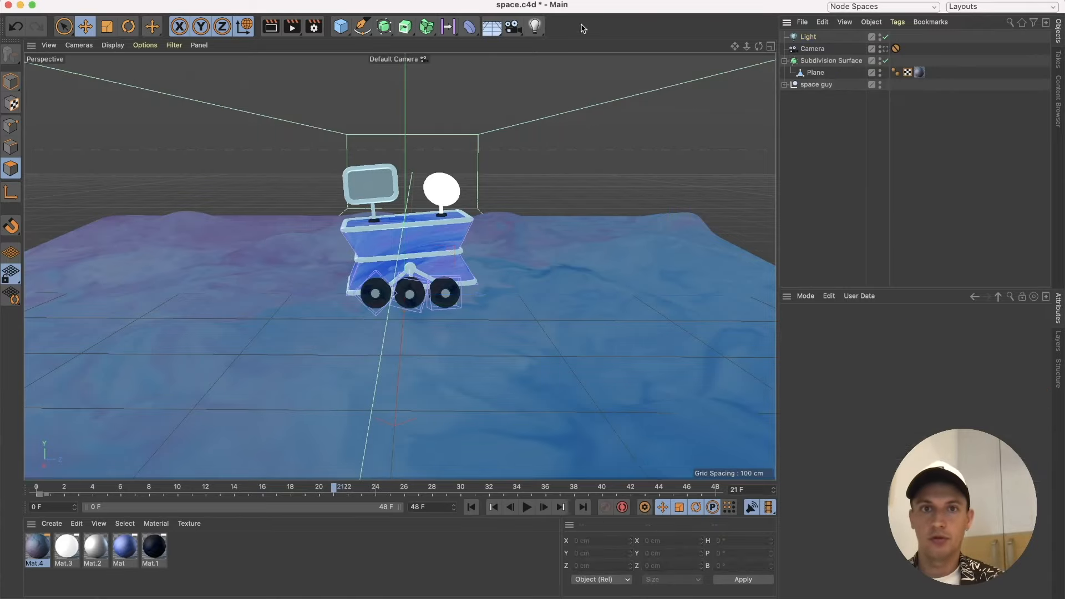
{"action": "left_click", "coordinate": [543, 31]}
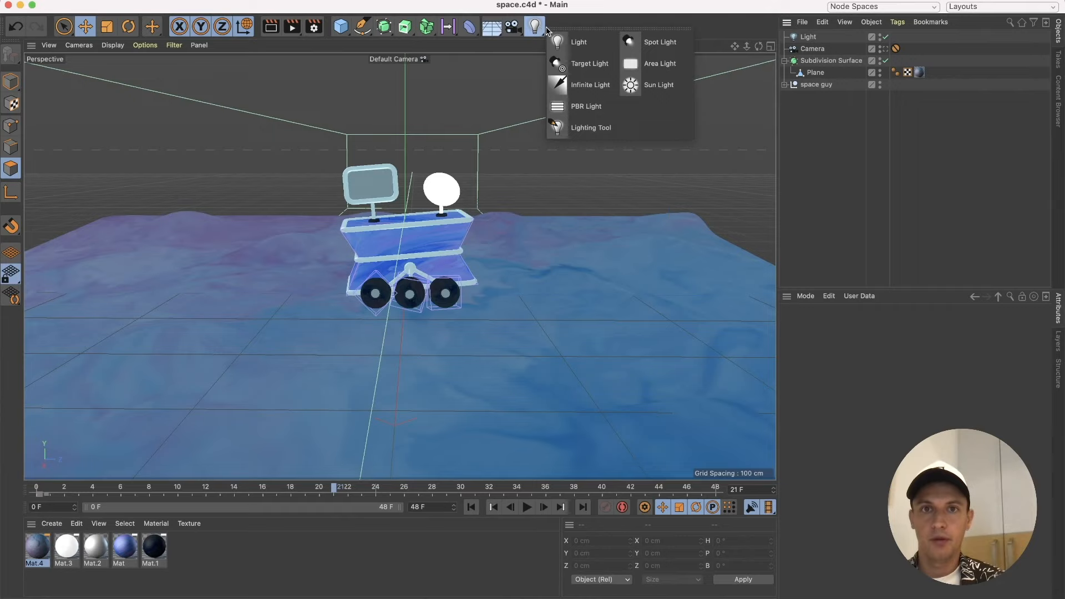
{"action": "left_click", "coordinate": [659, 64]}
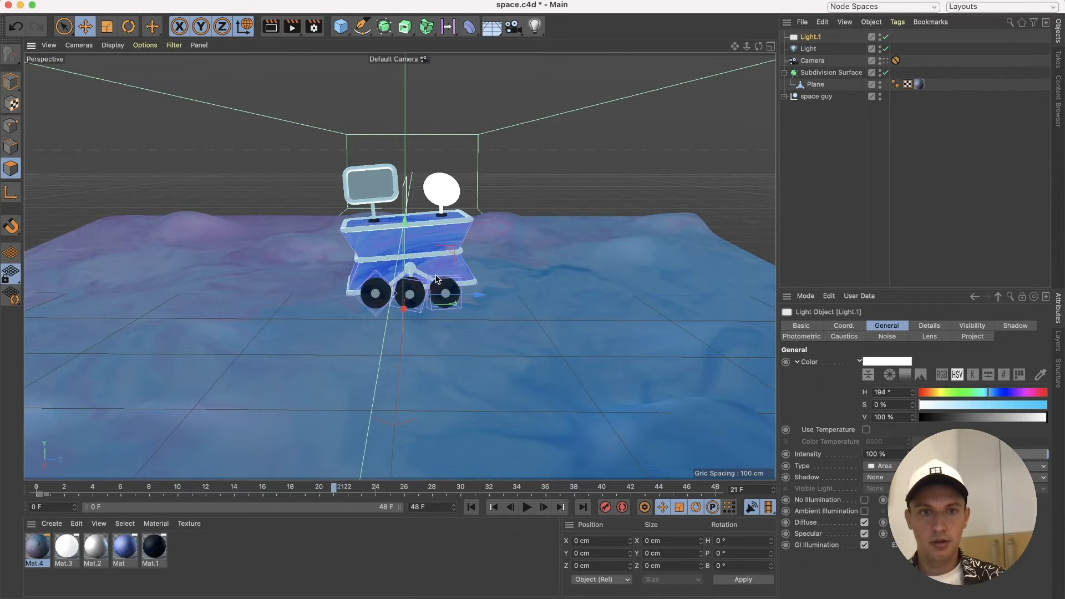
Rotate the area light to a 90° heading and raise it beside the rover, at about X 148, Y 103, Z -79 cm.
{"action": "left_click_drag", "start_coordinate": [436, 265], "coordinate": [299, 363], "text": "alt"}
{"action": "scroll", "coordinate": [274, 379], "scroll_direction": "down", "scroll_amount": 3}
{"action": "left_click", "coordinate": [129, 26]}
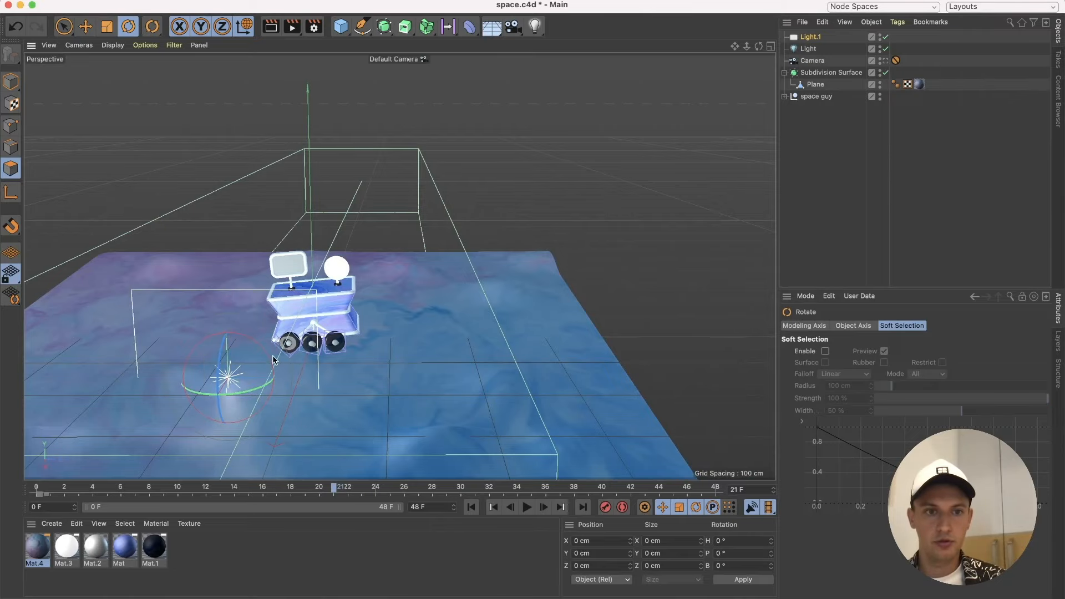
{"action": "middle_click_drag", "start_coordinate": [262, 358], "coordinate": [304, 362], "text": "alt"}
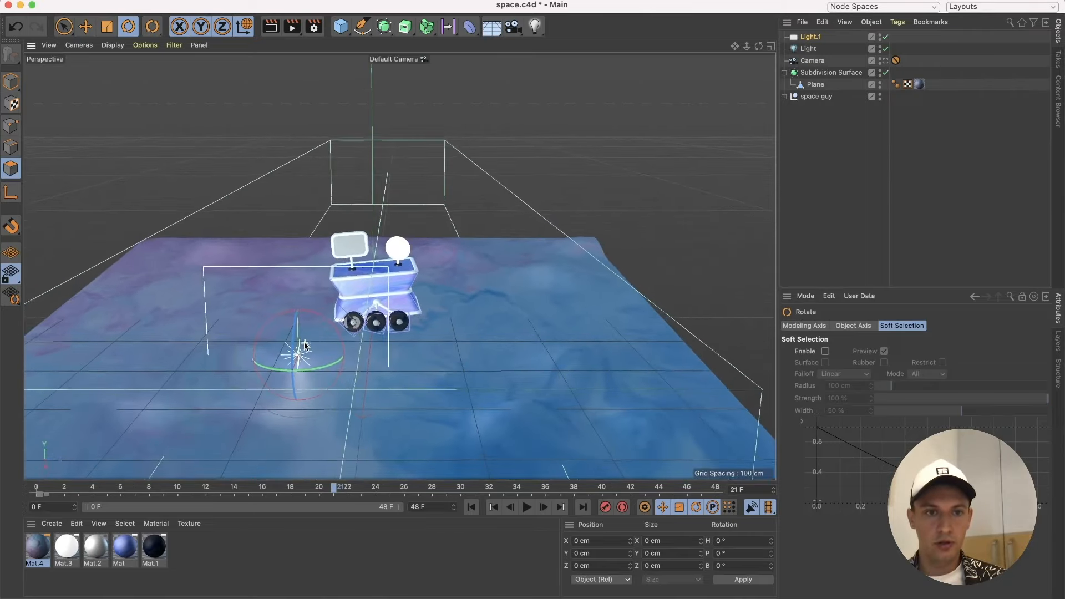
{"action": "left_click", "coordinate": [85, 26]}
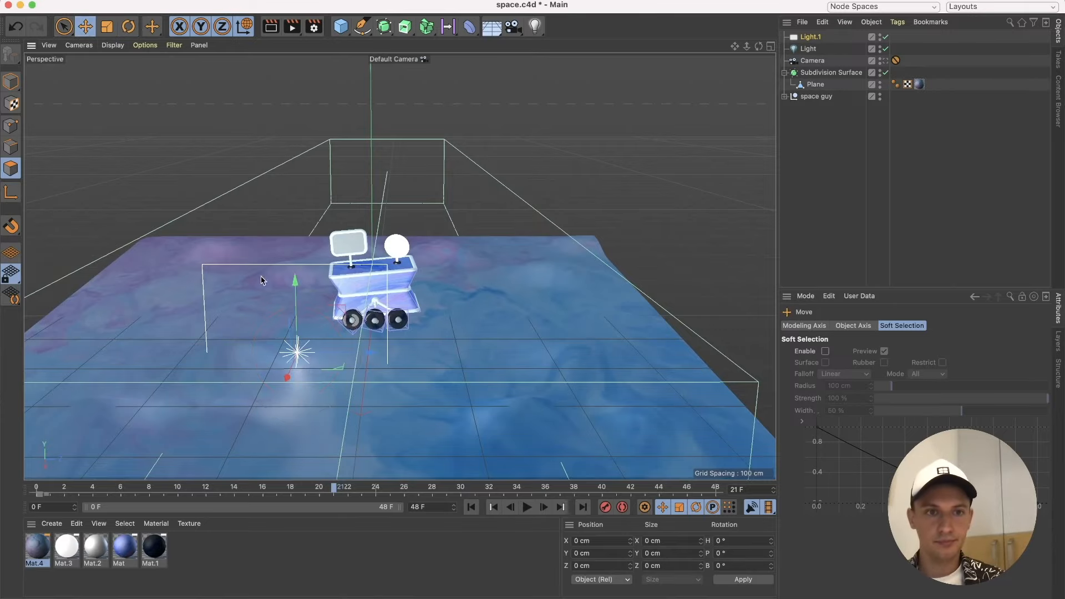
{"action": "left_click_drag", "start_coordinate": [295, 288], "coordinate": [307, 265]}
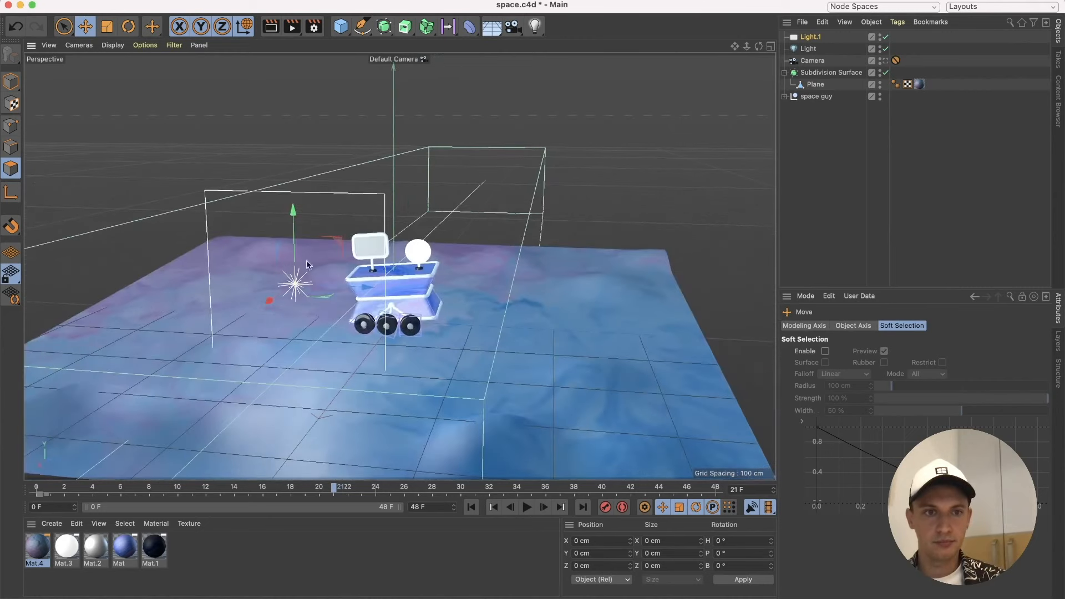
{"action": "left_click_drag", "start_coordinate": [294, 213], "coordinate": [293, 192]}
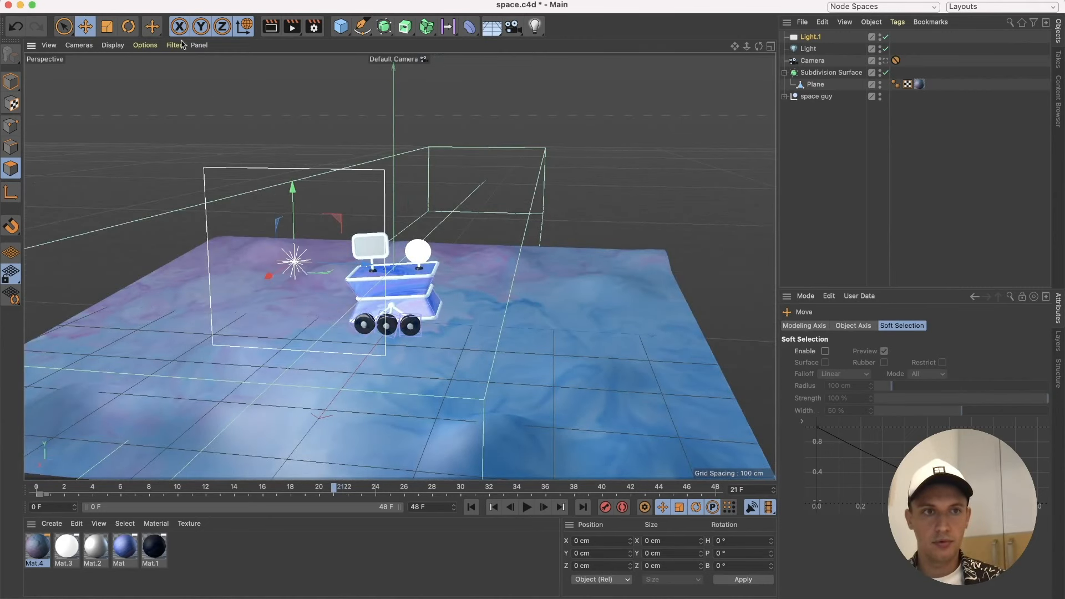
Switch to model mode and reduce the height of the area light's rectangle.
{"action": "left_click", "coordinate": [108, 28]}
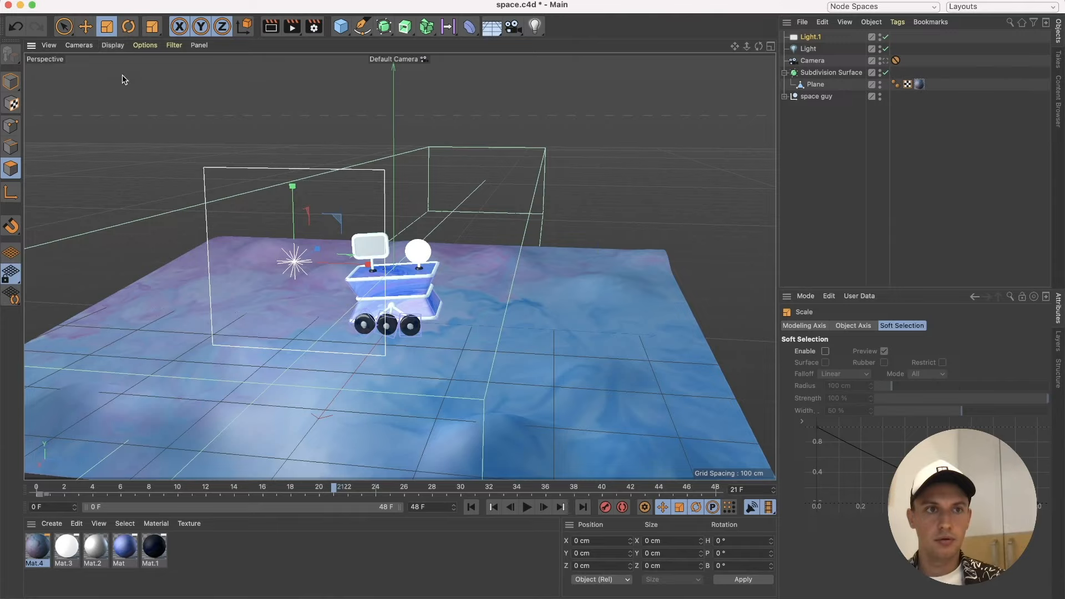
{"action": "left_click", "coordinate": [10, 81]}
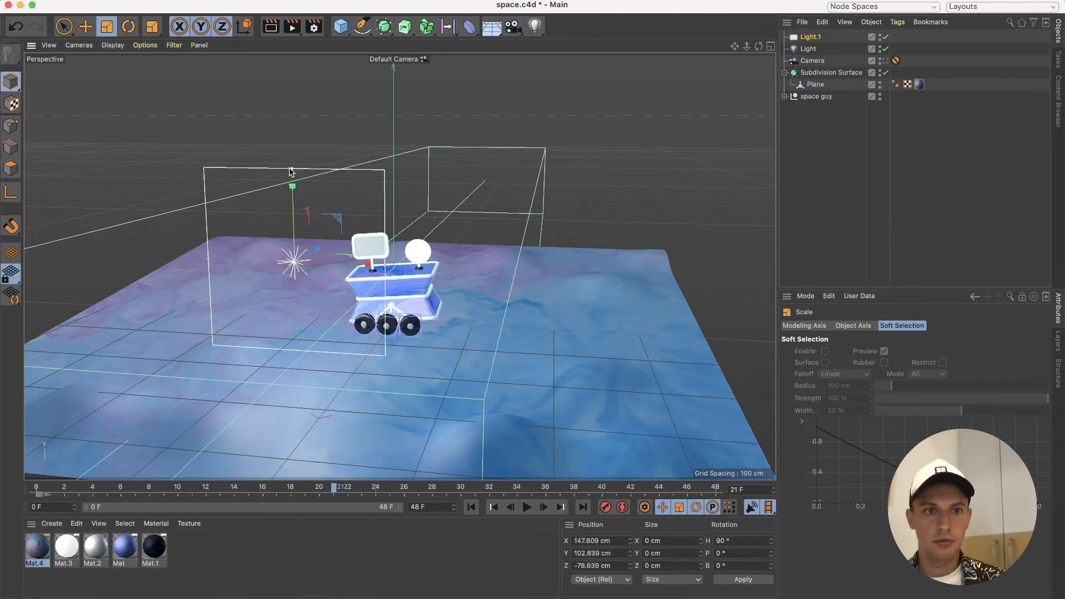
{"action": "left_click_drag", "start_coordinate": [290, 170], "coordinate": [295, 216]}
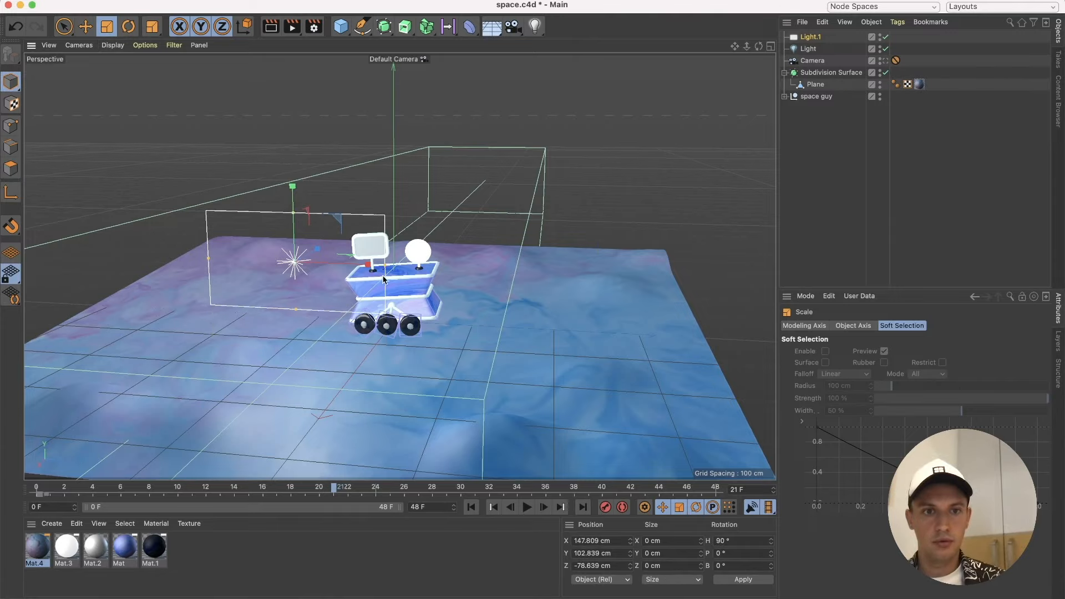
Shrink the area light's rectangle to about 141 by 87 cm and set its shadow type to Area.
{"action": "left_click_drag", "start_coordinate": [387, 270], "coordinate": [358, 268]}
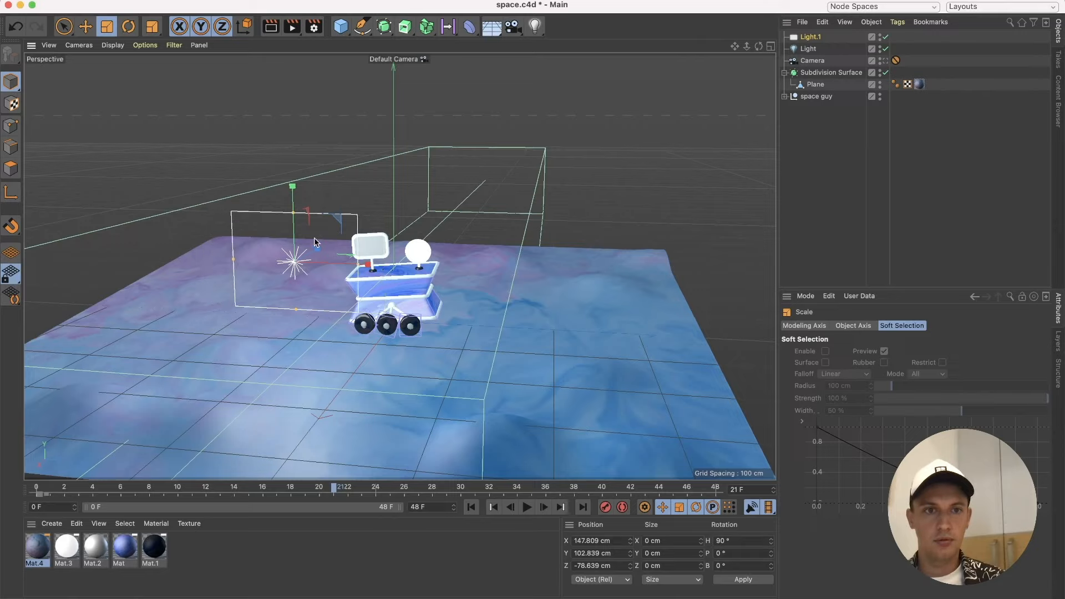
{"action": "left_click_drag", "start_coordinate": [294, 216], "coordinate": [295, 224]}
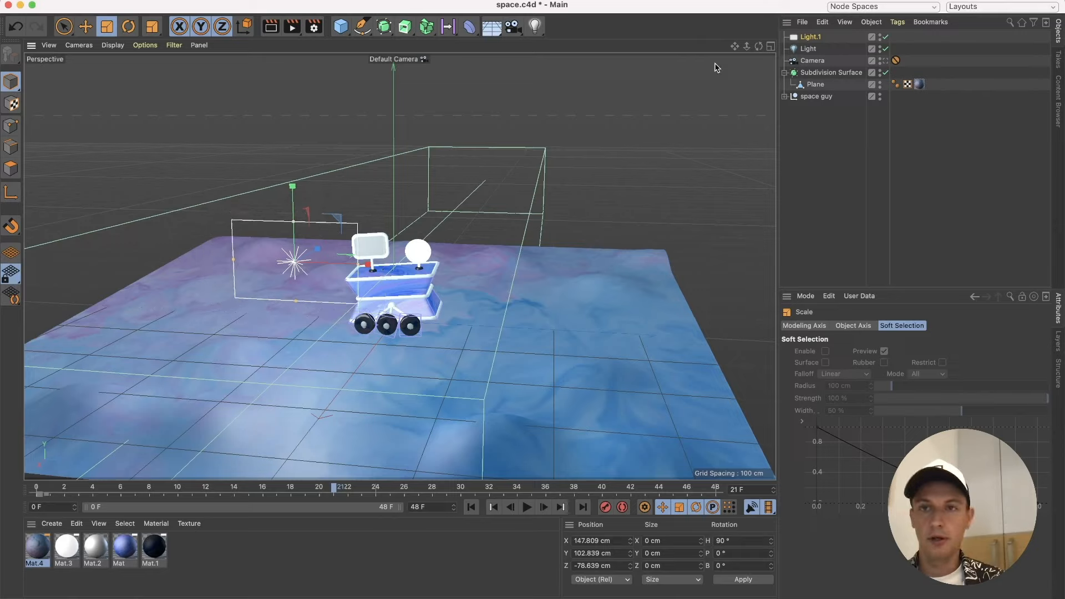
{"action": "left_click", "coordinate": [812, 40]}
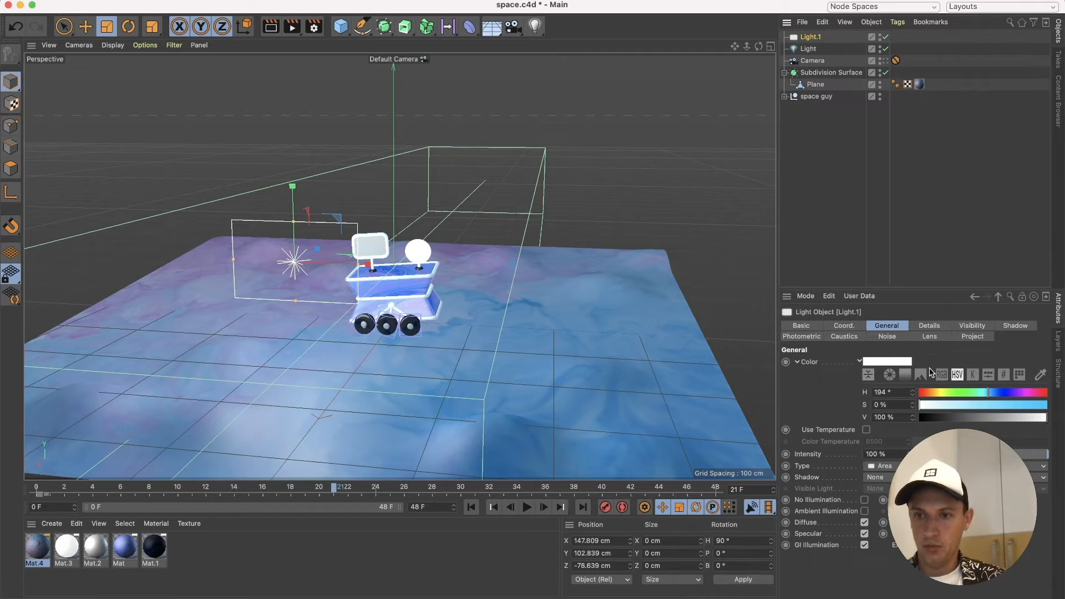
{"action": "left_click", "coordinate": [877, 477]}
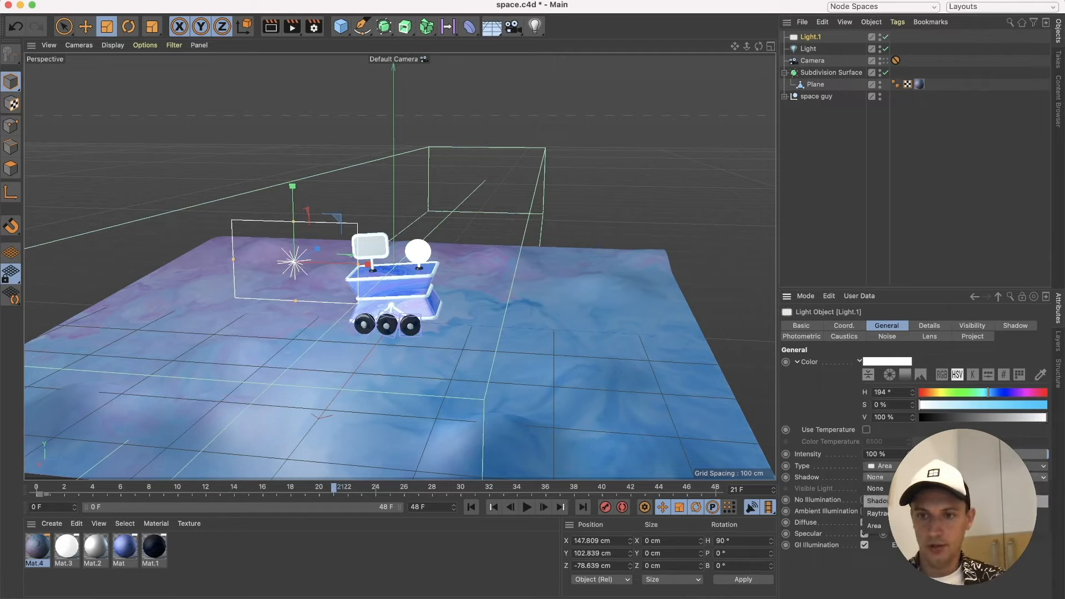
{"action": "left_click", "coordinate": [885, 526]}
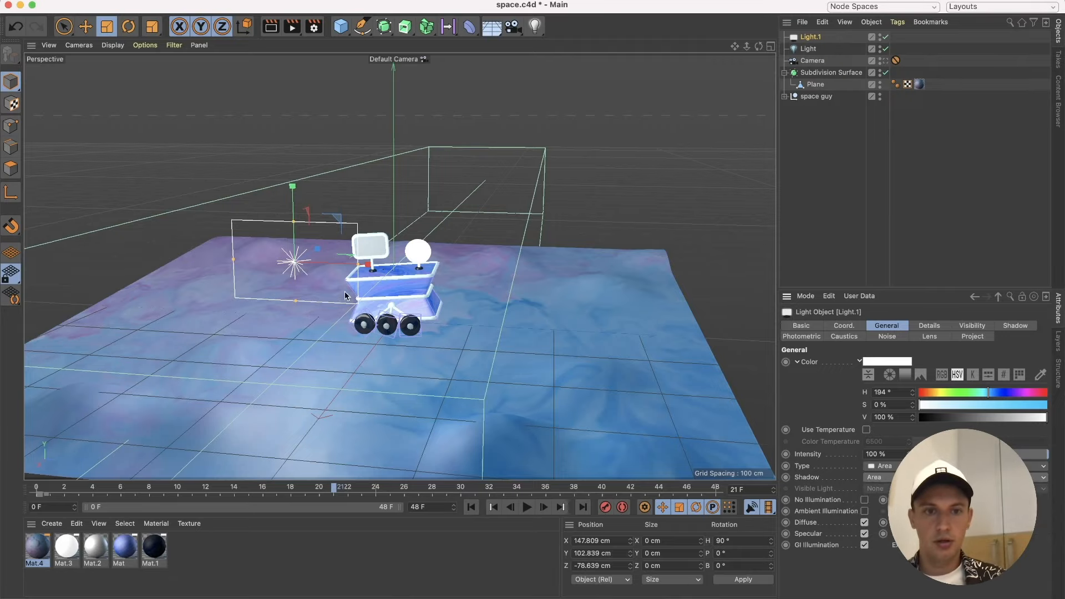
Render a closer view of the rover to the Picture Viewer, inspect the area shadows, and close the viewer.
{"action": "left_click_drag", "start_coordinate": [344, 291], "coordinate": [378, 288], "text": "alt"}
{"action": "scroll", "coordinate": [378, 289], "scroll_direction": "up", "scroll_amount": 5}
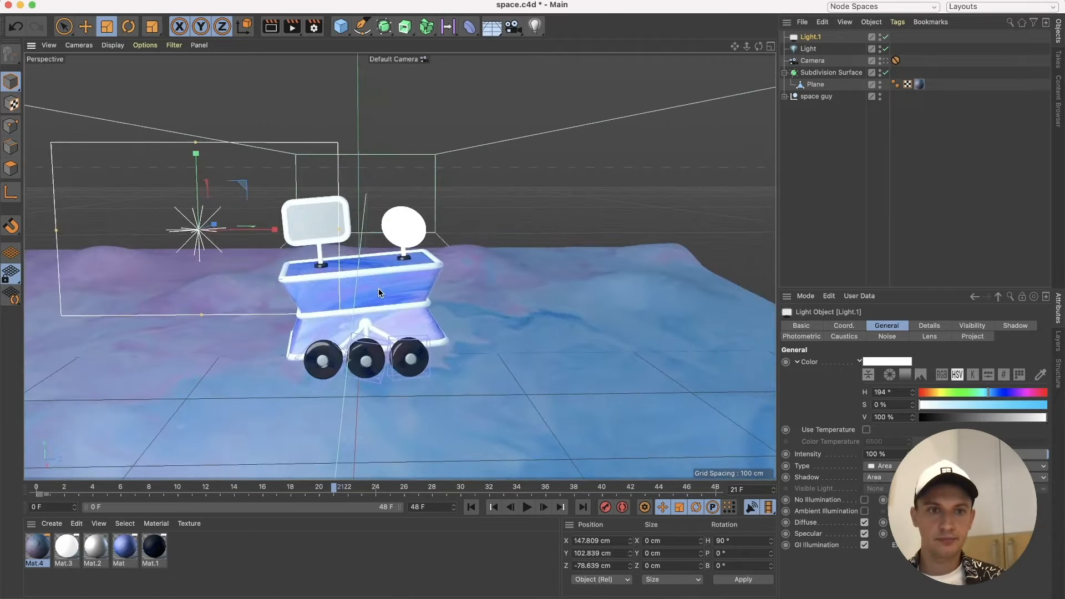
{"action": "left_click", "coordinate": [292, 26]}
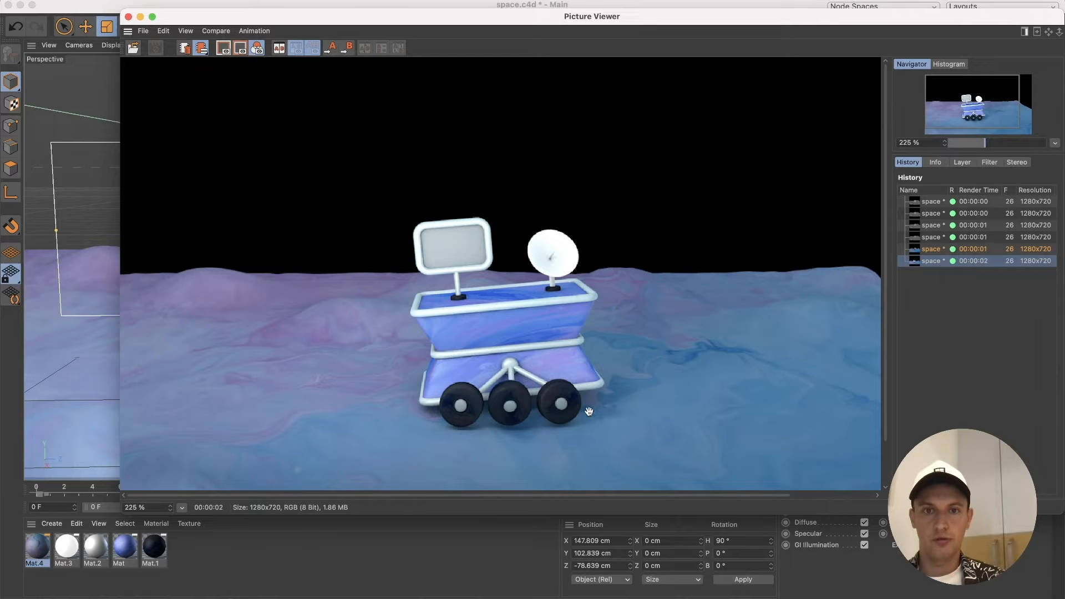
{"action": "left_click", "coordinate": [111, 101]}
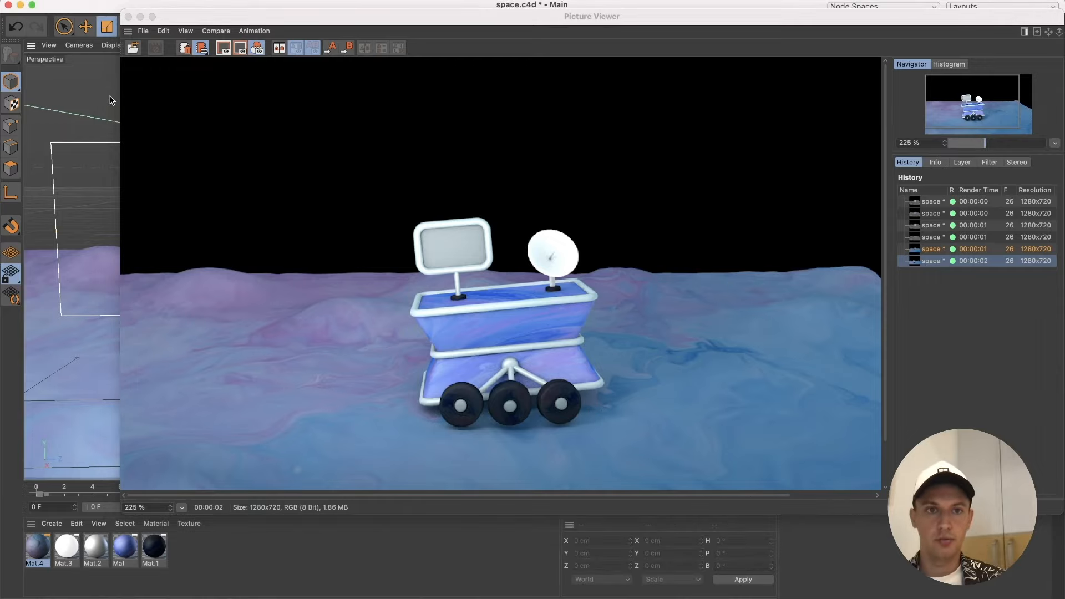
{"action": "left_click", "coordinate": [128, 17]}
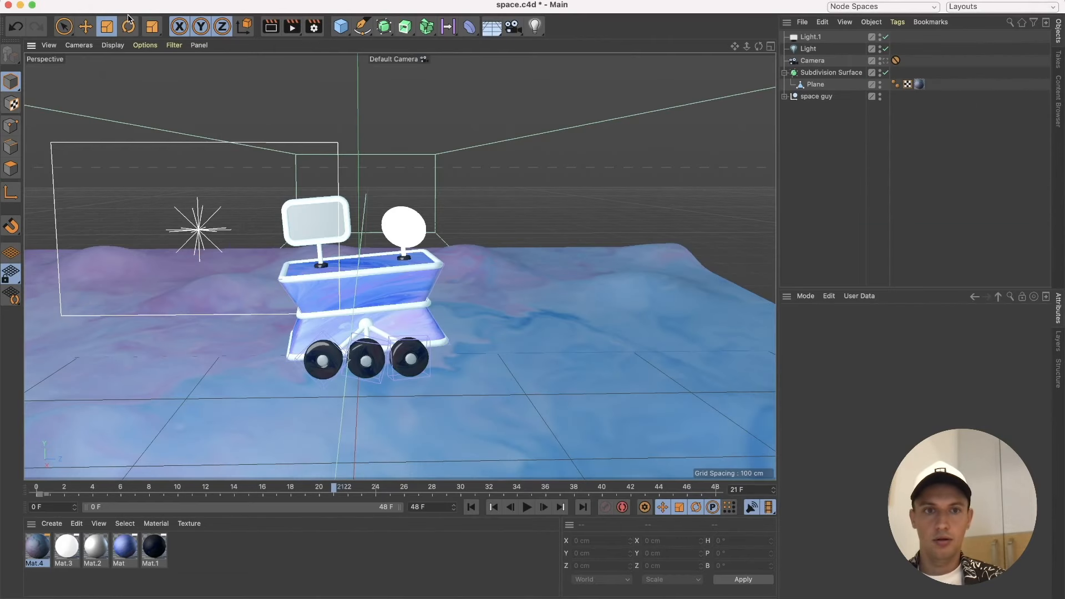
Set the area light's falloff to Inverse Square (Physically Accurate).
{"action": "scroll", "coordinate": [252, 260], "scroll_direction": "down", "scroll_amount": 2}
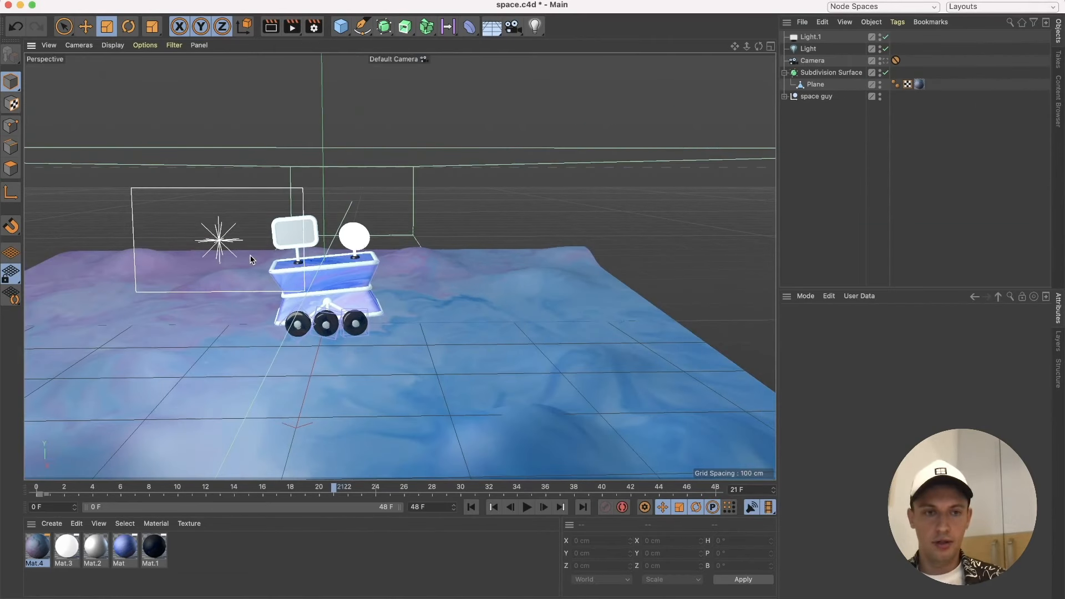
{"action": "left_click", "coordinate": [810, 37]}
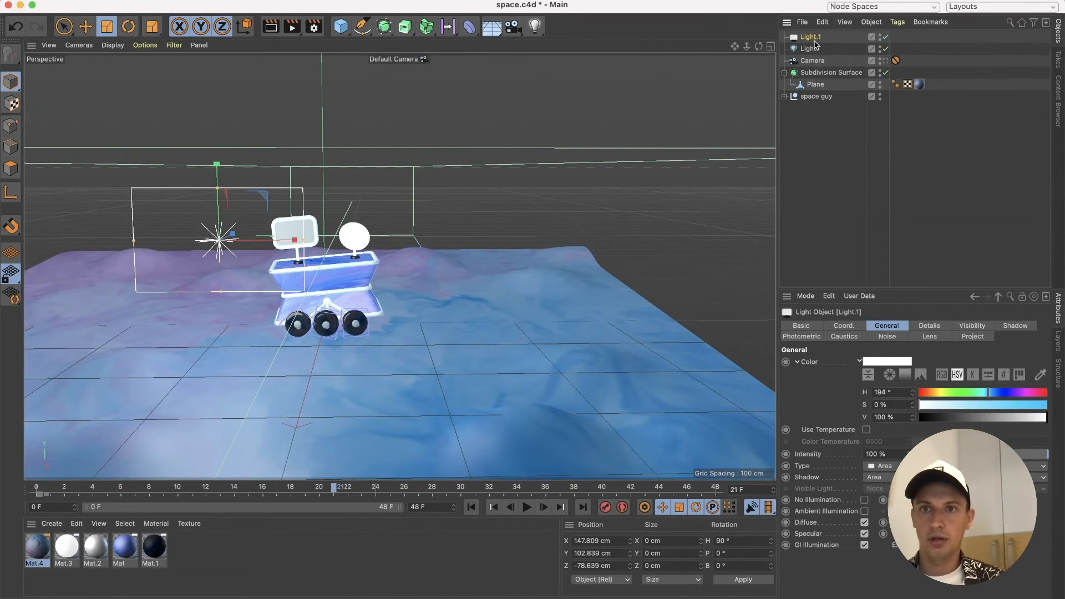
{"action": "left_click", "coordinate": [929, 326]}
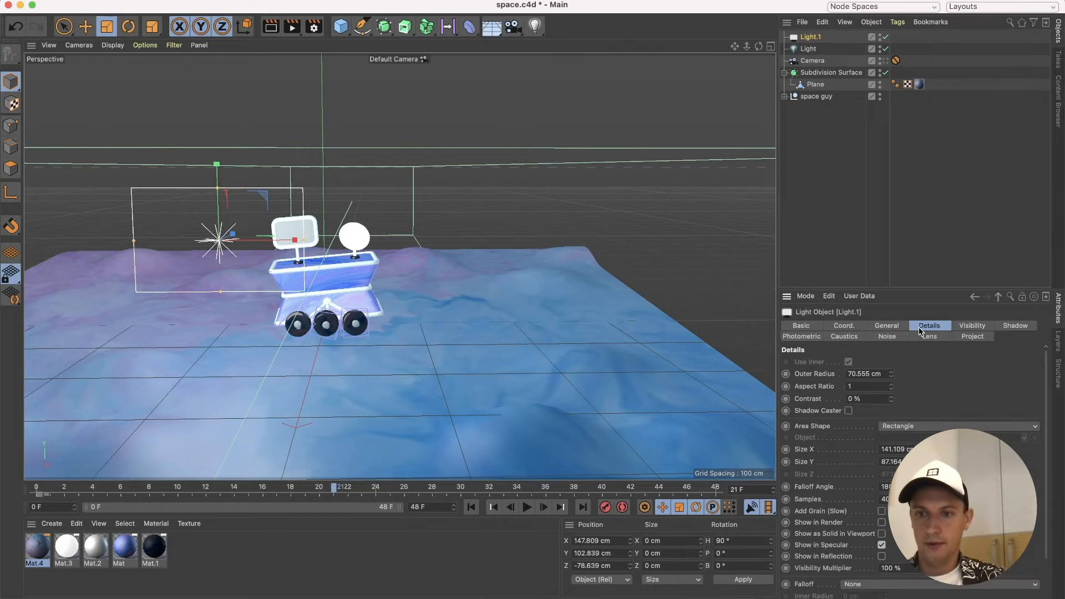
{"action": "scroll", "coordinate": [832, 444], "scroll_direction": "down", "scroll_amount": 2}
{"action": "scroll", "coordinate": [887, 555], "scroll_direction": "down", "scroll_amount": 1}
{"action": "left_click", "coordinate": [888, 537]}
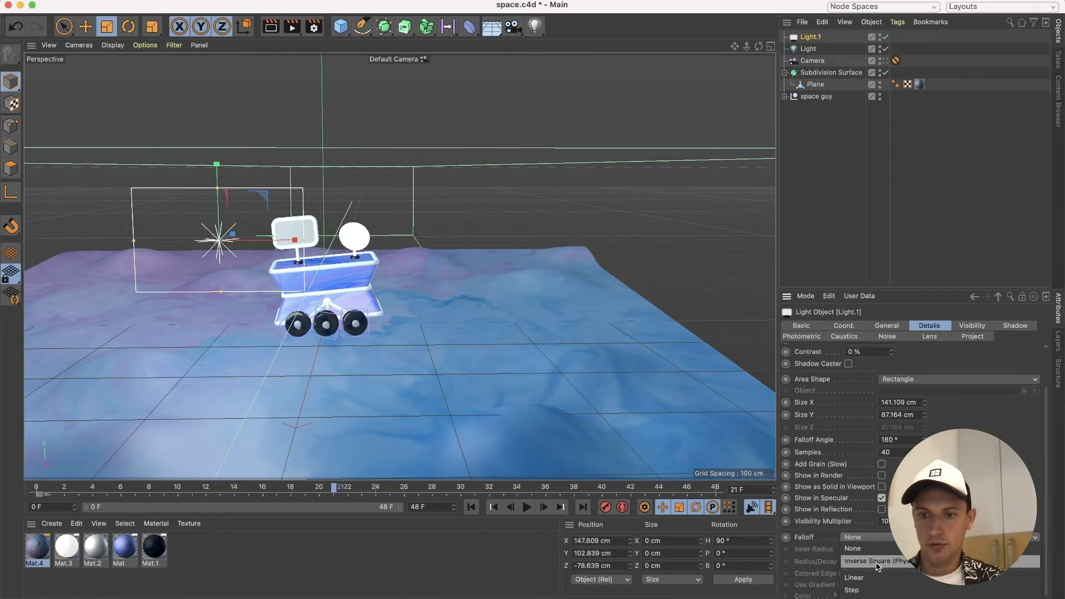
{"action": "left_click", "coordinate": [890, 561]}
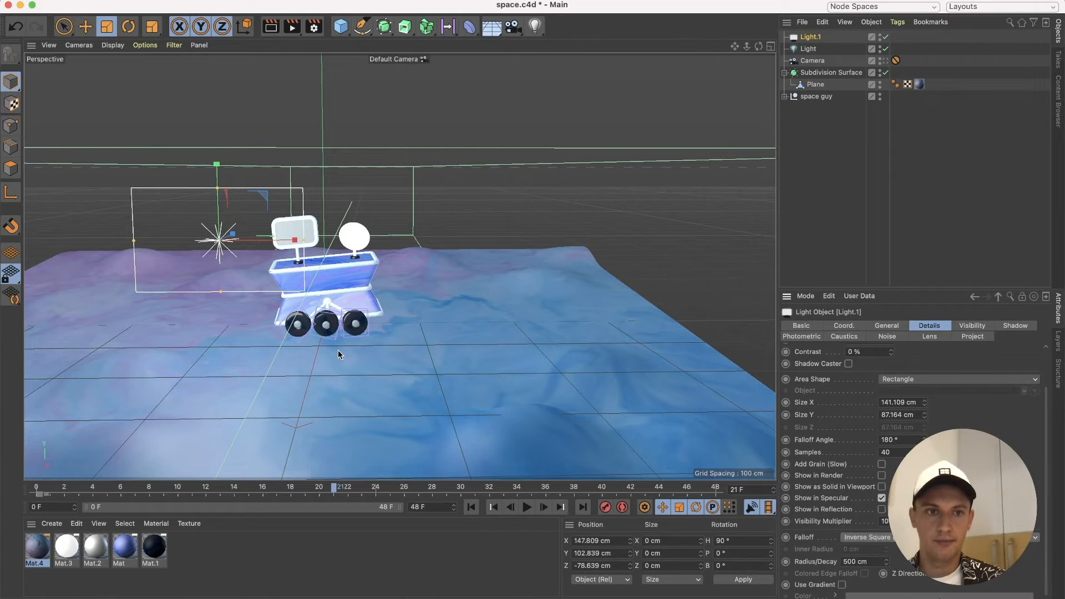
Reduce the area light's falloff radius to about 291 cm and move the light to about X 267, Z -116 cm.
{"action": "scroll", "coordinate": [332, 348], "scroll_direction": "down", "scroll_amount": 3}
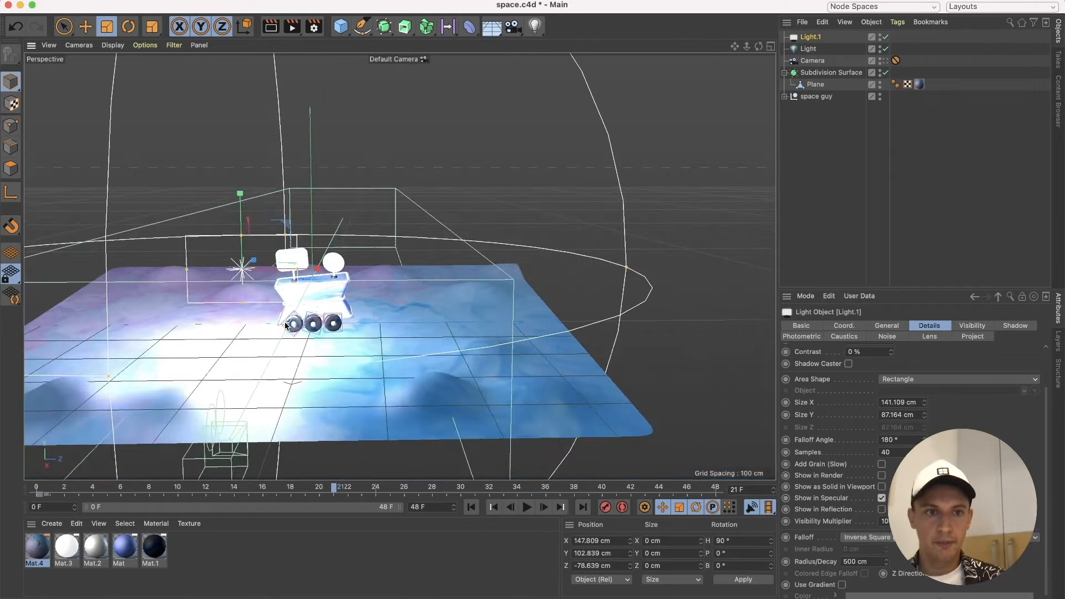
{"action": "left_click_drag", "start_coordinate": [332, 348], "coordinate": [209, 355], "text": "alt"}
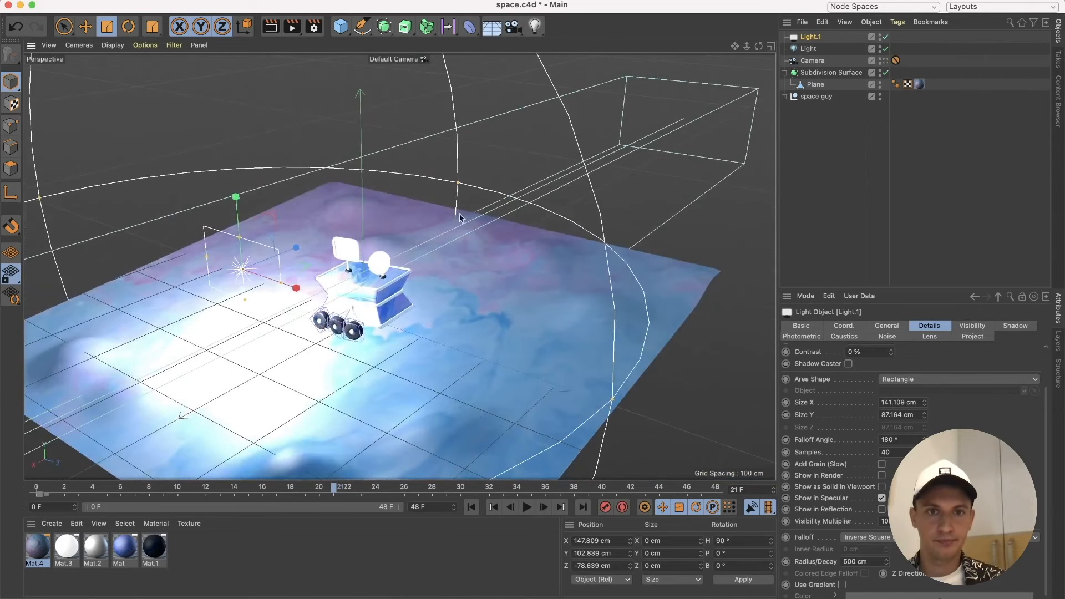
{"action": "left_click_drag", "start_coordinate": [460, 185], "coordinate": [397, 247]}
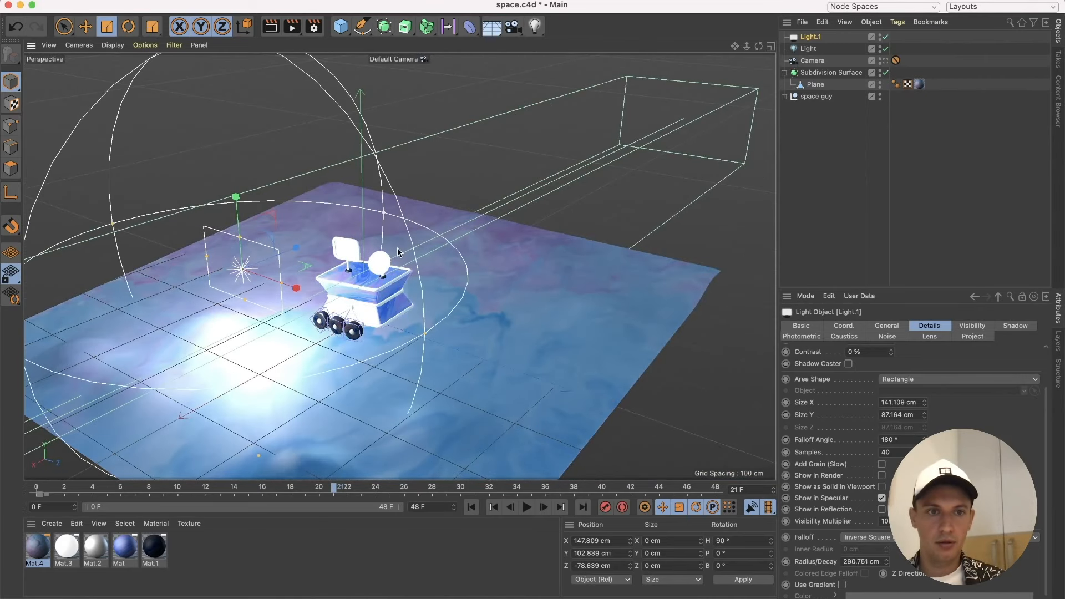
{"action": "left_click", "coordinate": [85, 26]}
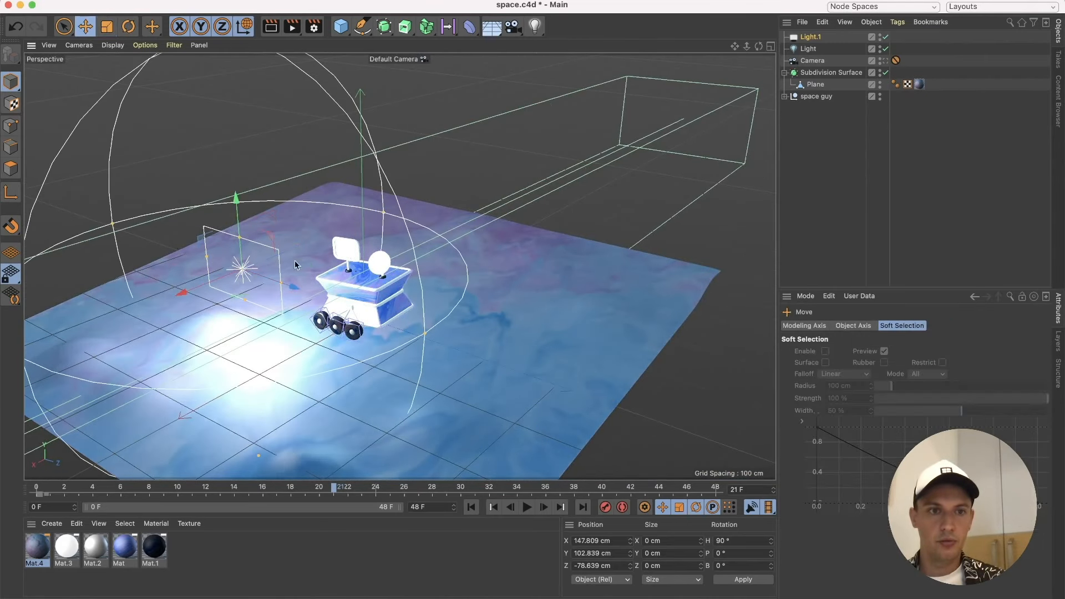
{"action": "left_click_drag", "start_coordinate": [205, 288], "coordinate": [140, 326]}
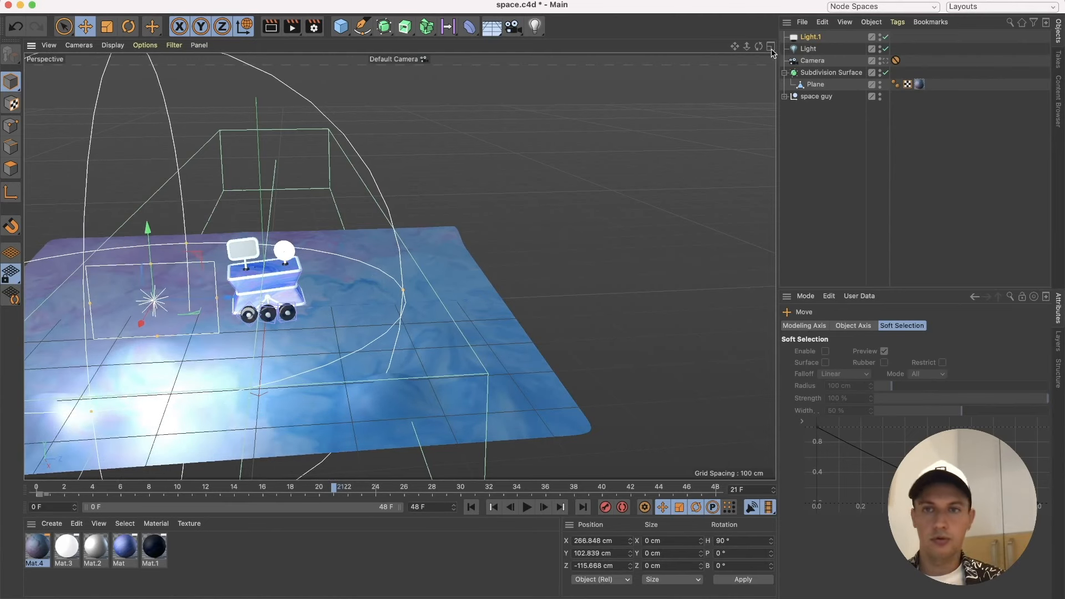
Tint the area light blue with a hue of 224° and a saturation of 68 %.
{"action": "left_click", "coordinate": [806, 37]}
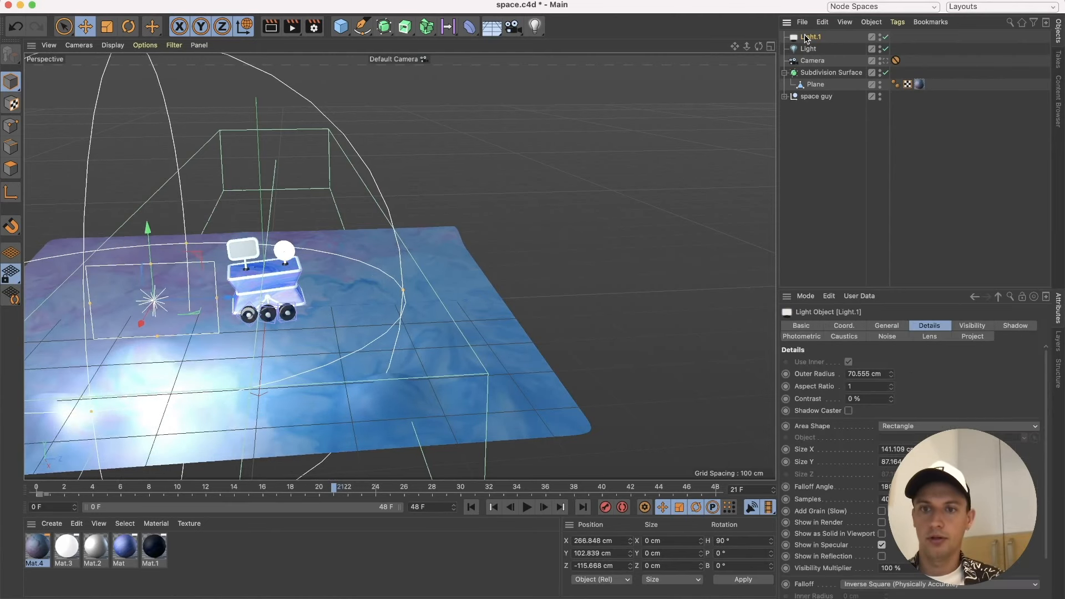
{"action": "left_click", "coordinate": [887, 327]}
{"action": "left_click_drag", "start_coordinate": [994, 393], "coordinate": [986, 393]}
{"action": "left_click_drag", "start_coordinate": [161, 372], "coordinate": [162, 360], "text": "alt"}
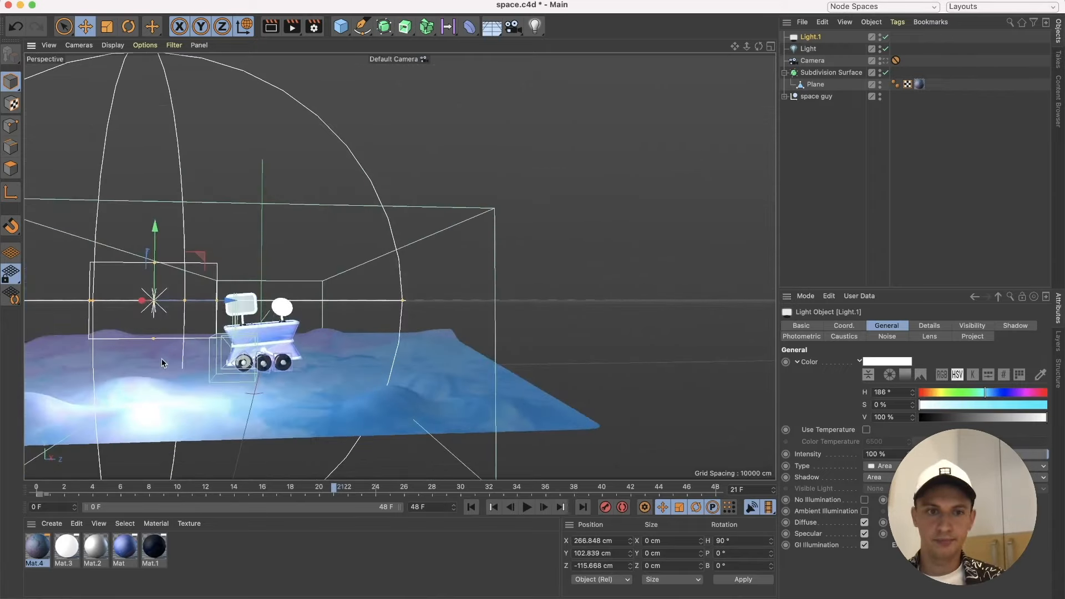
{"action": "scroll", "coordinate": [256, 346], "scroll_direction": "up", "scroll_amount": 8}
{"action": "middle_click_drag", "start_coordinate": [257, 345], "coordinate": [285, 339], "text": "alt"}
{"action": "left_click", "coordinate": [997, 393]}
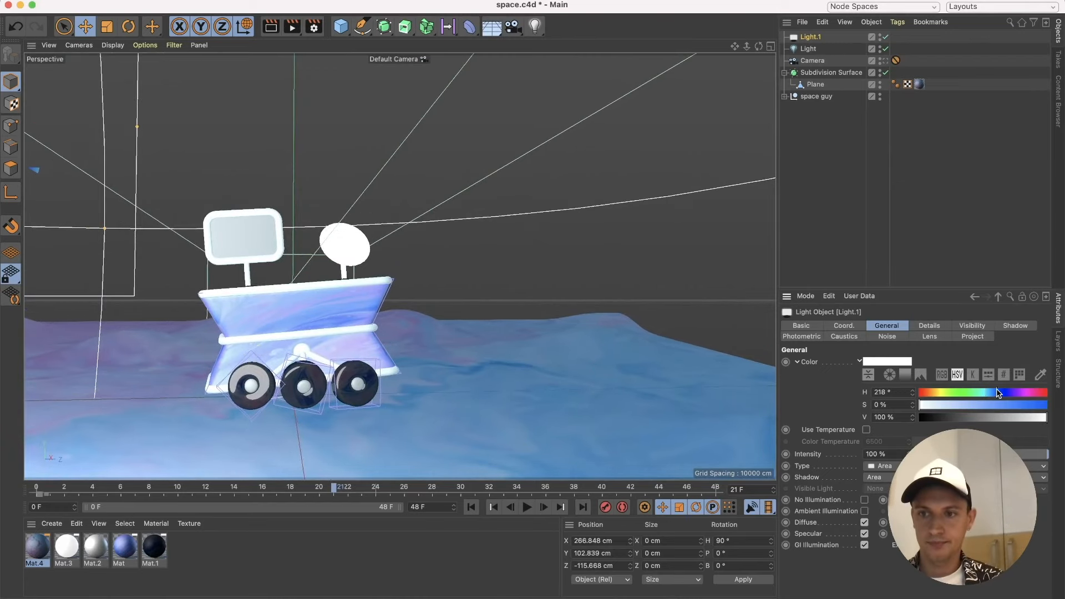
{"action": "left_click", "coordinate": [1003, 404]}
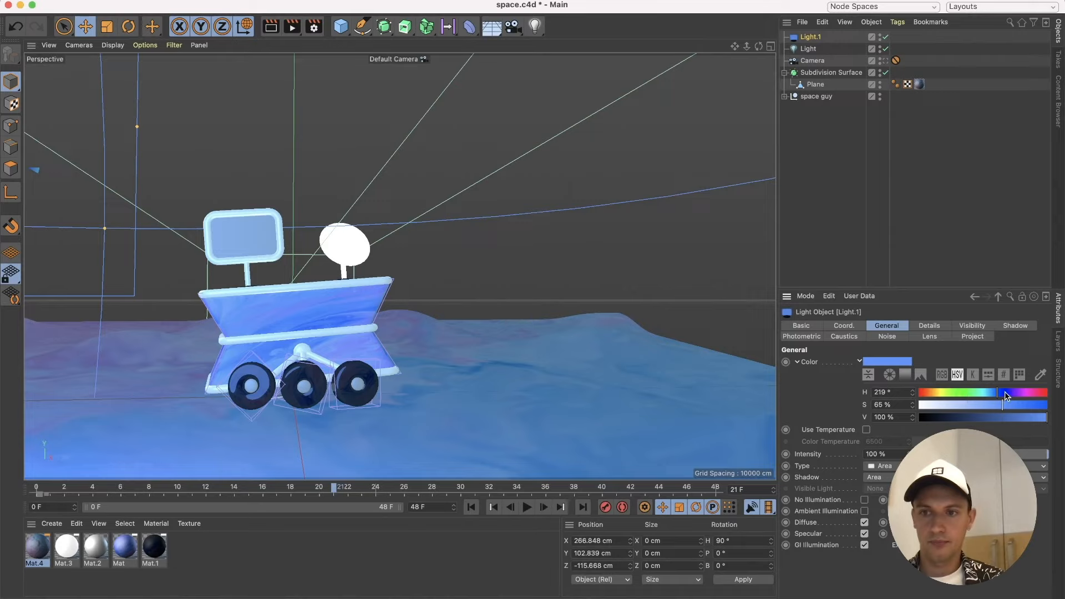
{"action": "left_click", "coordinate": [1032, 392]}
{"action": "left_click", "coordinate": [1004, 393]}
{"action": "mouse_move", "coordinate": [1012, 392]}
{"action": "left_mouse_down"}
{"action": "mouse_move", "coordinate": [998, 393]}
{"action": "mouse_move", "coordinate": [1024, 407]}
{"action": "mouse_move", "coordinate": [987, 410]}
{"action": "mouse_move", "coordinate": [1006, 408]}
{"action": "left_mouse_up"}
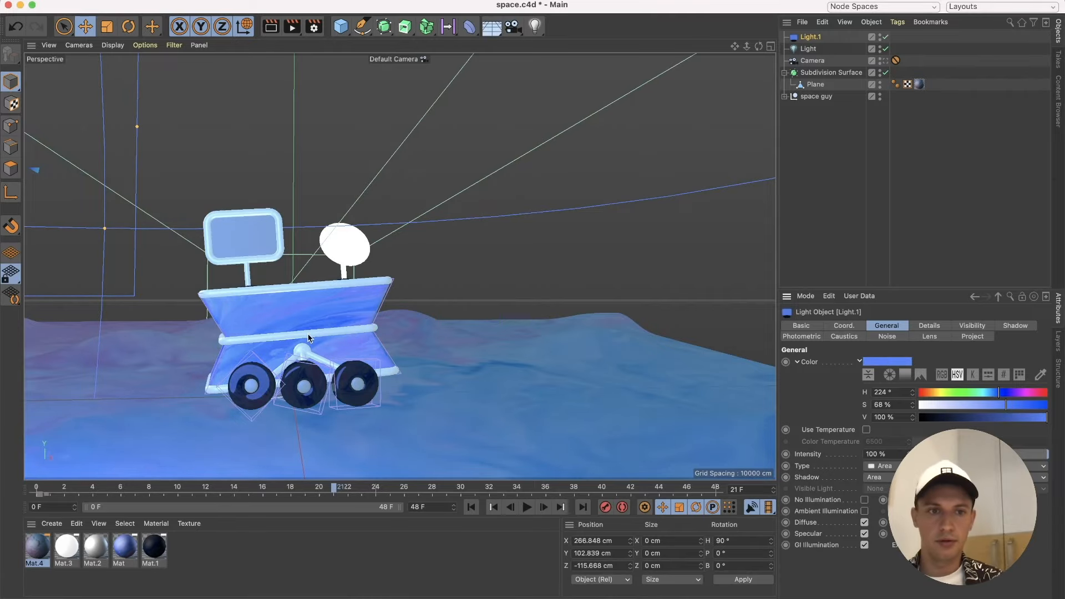
Move the blue area light closer to the rover, to about X 210, Z -93 cm, and deselect it.
{"action": "scroll", "coordinate": [308, 338], "scroll_direction": "down", "scroll_amount": 5}
{"action": "left_click_drag", "start_coordinate": [308, 338], "coordinate": [243, 380], "text": "alt"}
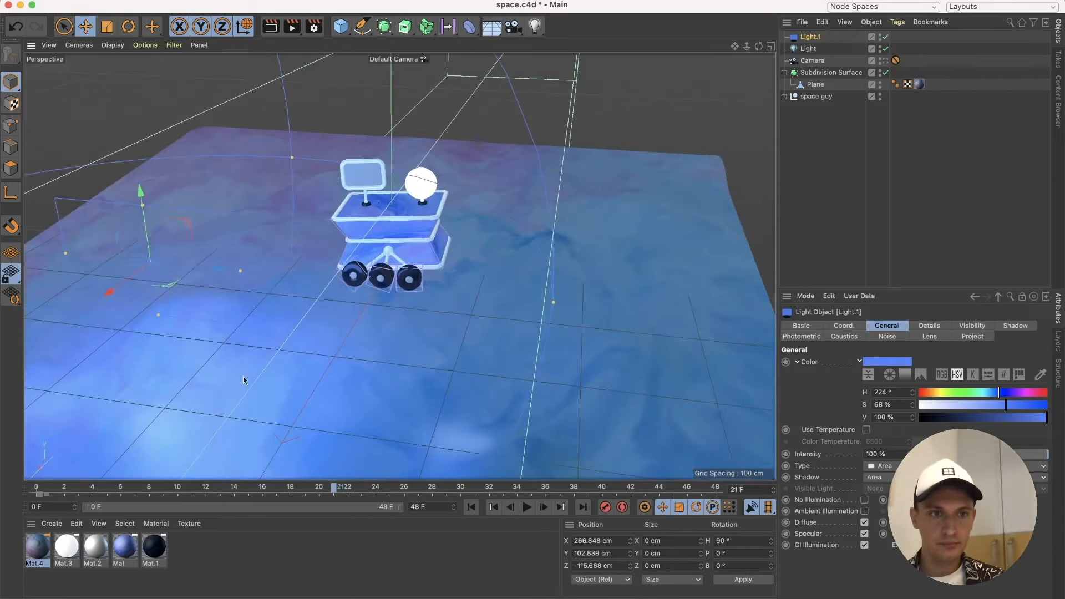
{"action": "left_click_drag", "start_coordinate": [111, 284], "coordinate": [149, 232]}
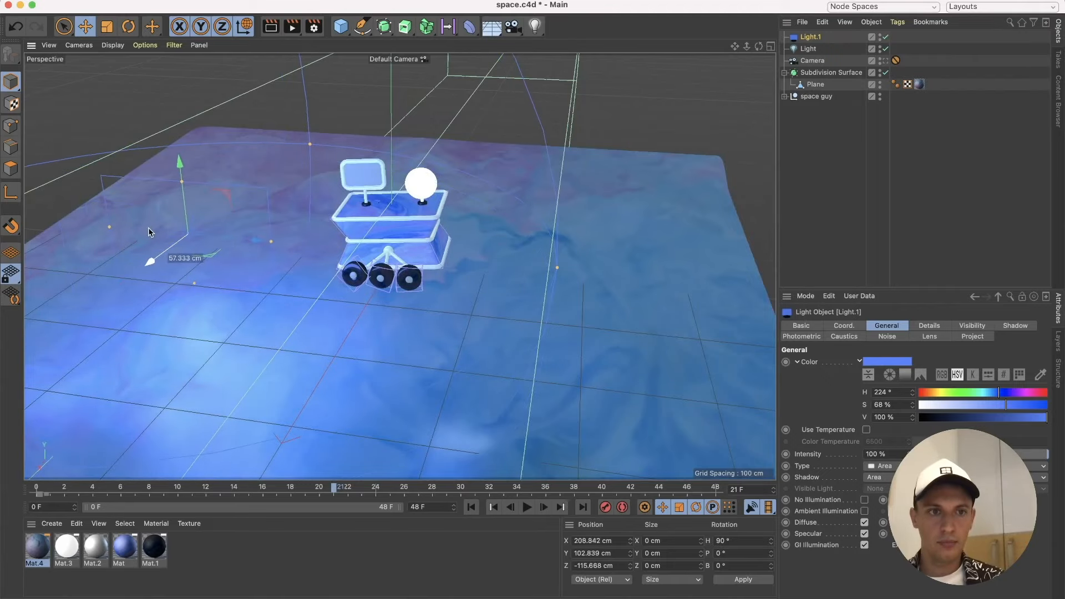
{"action": "left_click_drag", "start_coordinate": [240, 247], "coordinate": [285, 229]}
{"action": "left_click", "coordinate": [669, 119]}
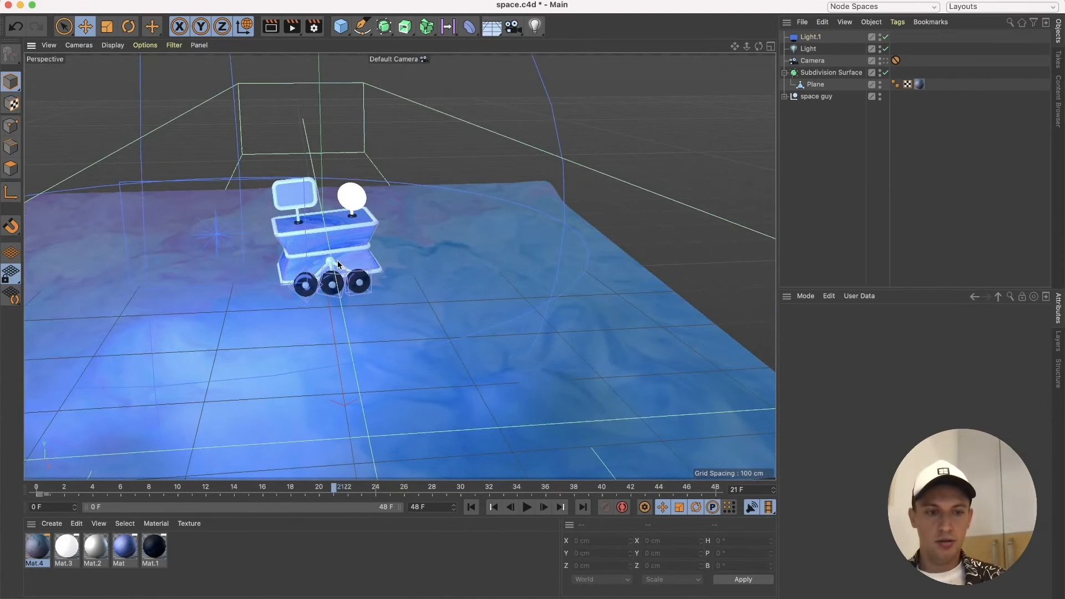
Render a preview of the rover in the viewport to check the blue area light, and return to the shaded view.
{"action": "left_click_drag", "start_coordinate": [337, 265], "coordinate": [329, 248], "text": "alt"}
{"action": "scroll", "coordinate": [329, 248], "scroll_direction": "up", "scroll_amount": 5}
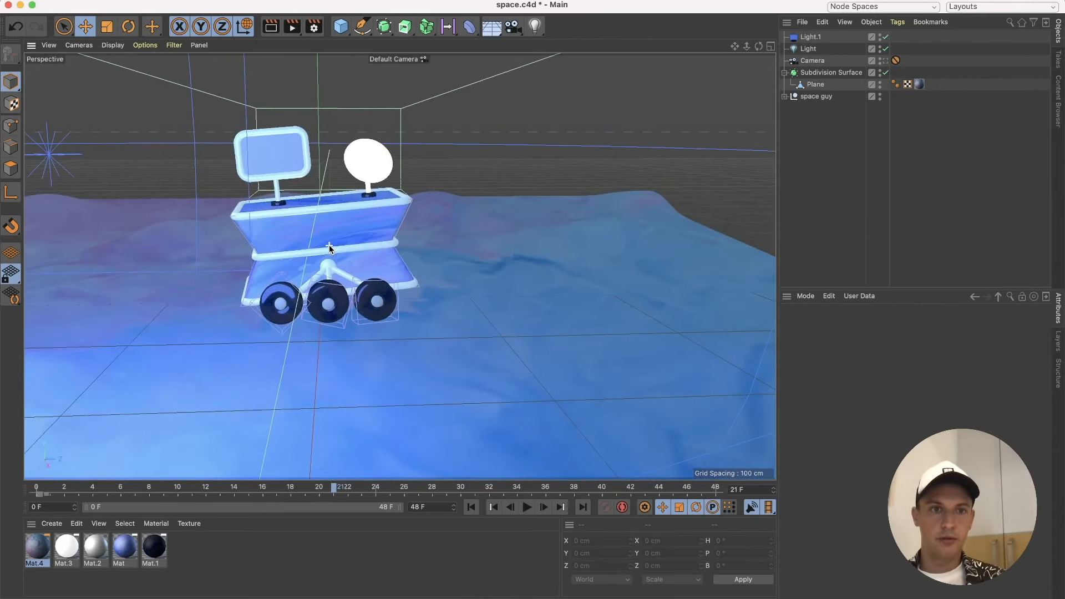
{"action": "left_click", "coordinate": [294, 26]}
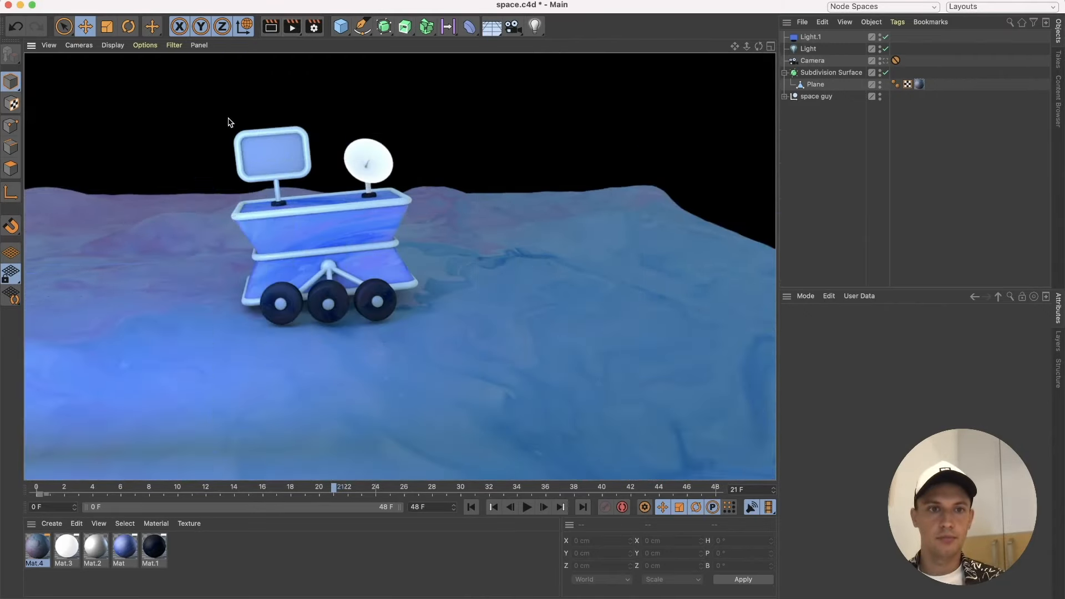
{"action": "left_click", "coordinate": [198, 120]}
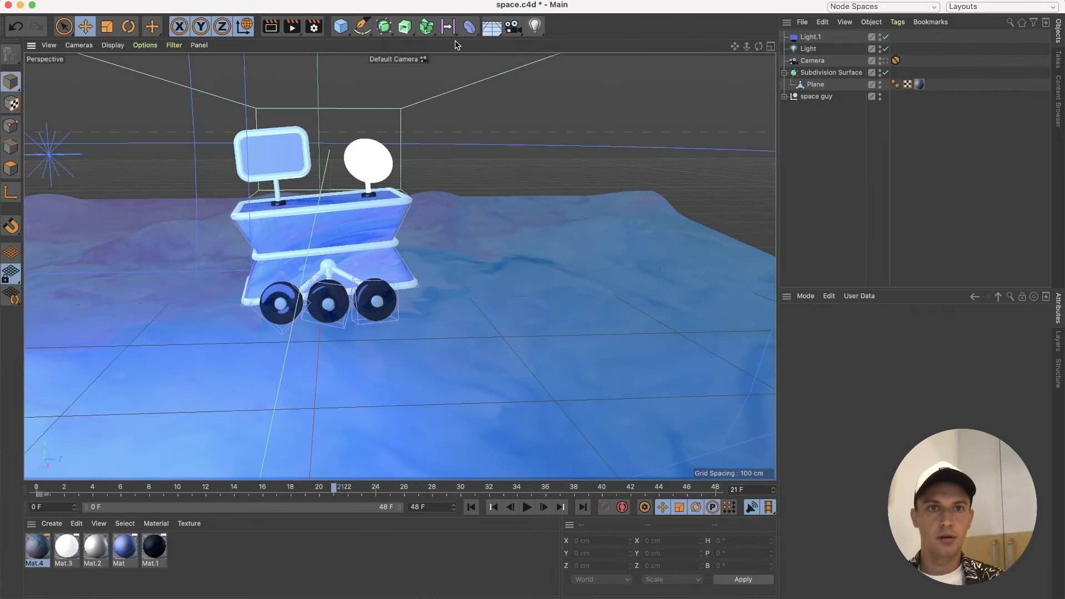
Duplicate the blue area light and move the copy along Z to the rover's other side, at about Z 315 cm.
{"action": "left_click_drag", "start_coordinate": [537, 26], "coordinate": [853, 93]}
{"action": "left_click", "coordinate": [811, 37]}
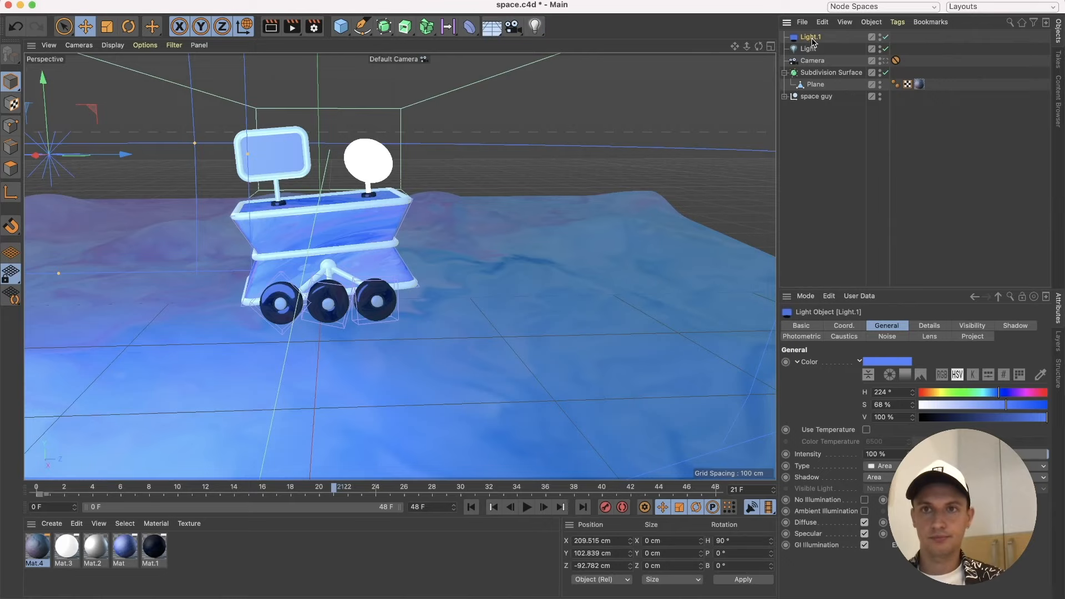
{"action": "left_click_drag", "start_coordinate": [814, 35], "coordinate": [815, 43], "text": "ctrl"}
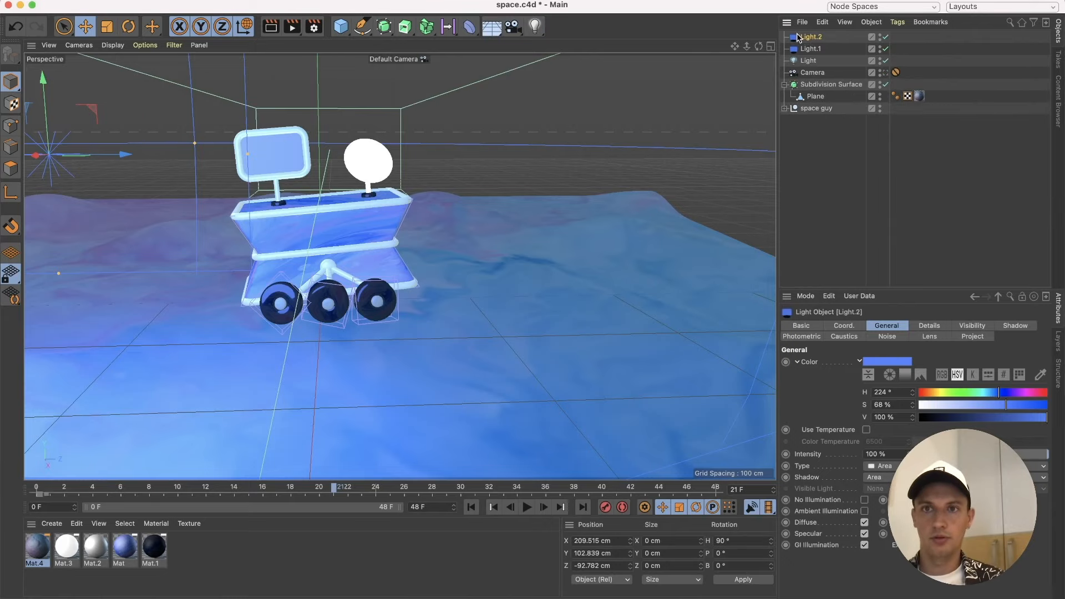
{"action": "scroll", "coordinate": [261, 341], "scroll_direction": "down", "scroll_amount": 3}
{"action": "scroll", "coordinate": [258, 339], "scroll_direction": "down", "scroll_amount": 5}
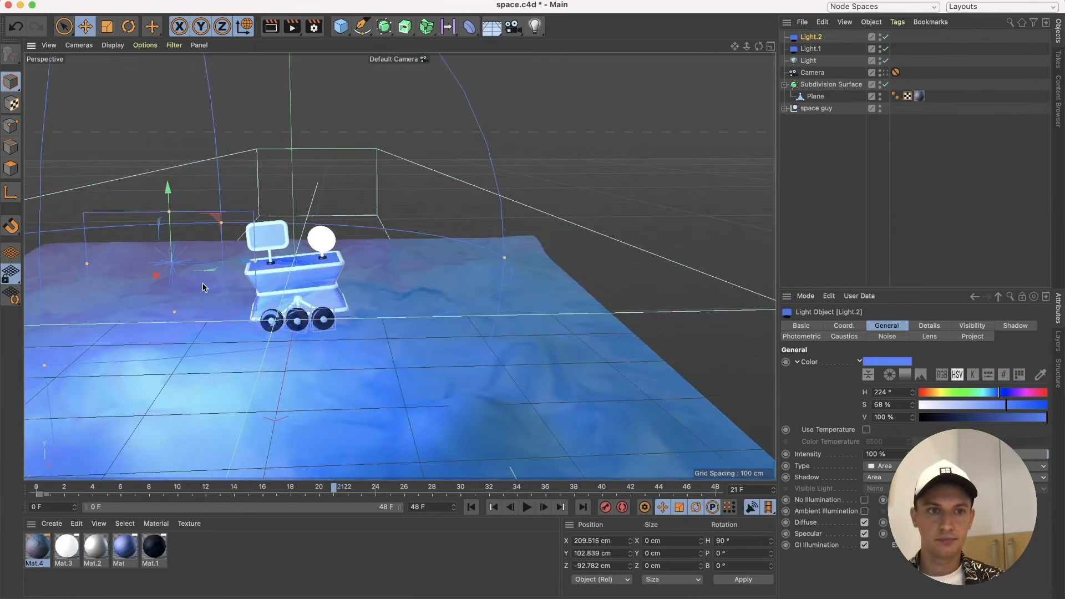
{"action": "left_click_drag", "start_coordinate": [245, 265], "coordinate": [704, 277]}
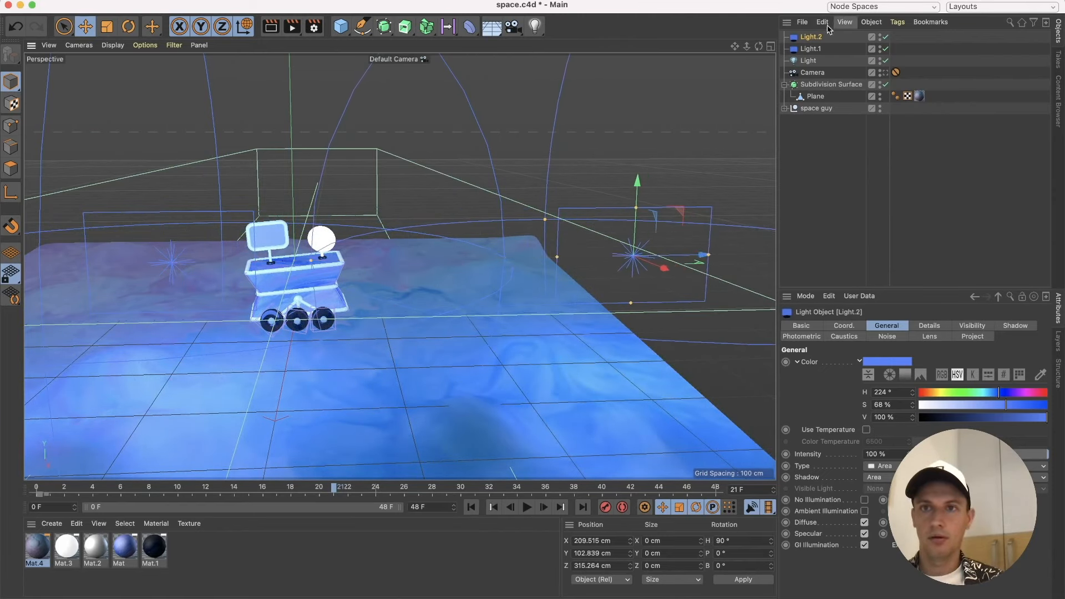
Change the duplicated area light's colour to pink, with a hue of about 330°.
{"action": "left_click", "coordinate": [1027, 392]}
{"action": "left_click_drag", "start_coordinate": [1019, 392], "coordinate": [1039, 391]}
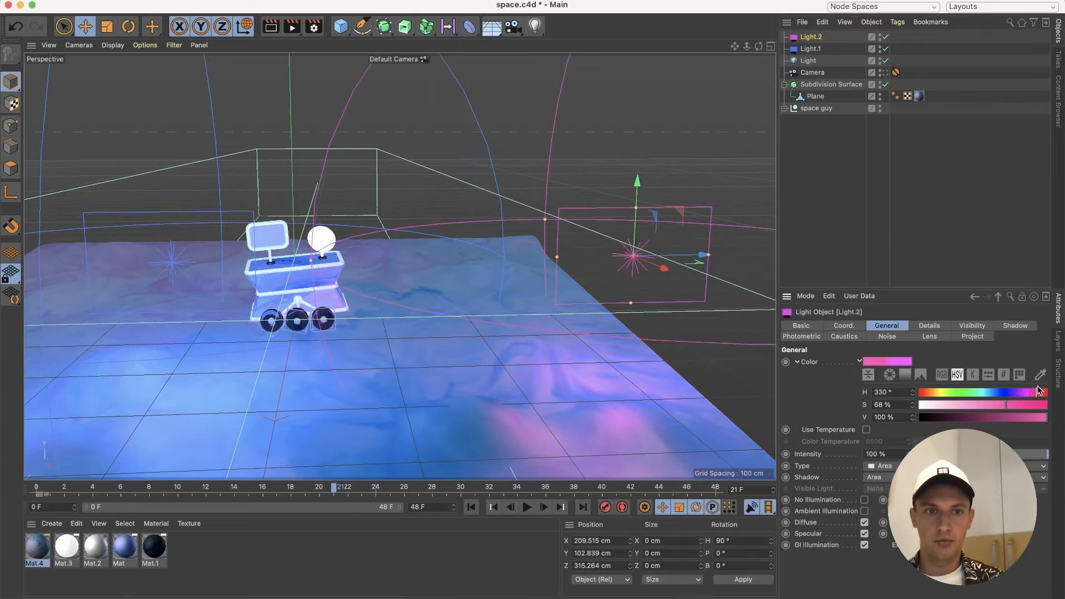
Set the pink area light's hue to about 309°.
{"action": "scroll", "coordinate": [315, 298], "scroll_direction": "up", "scroll_amount": 5}
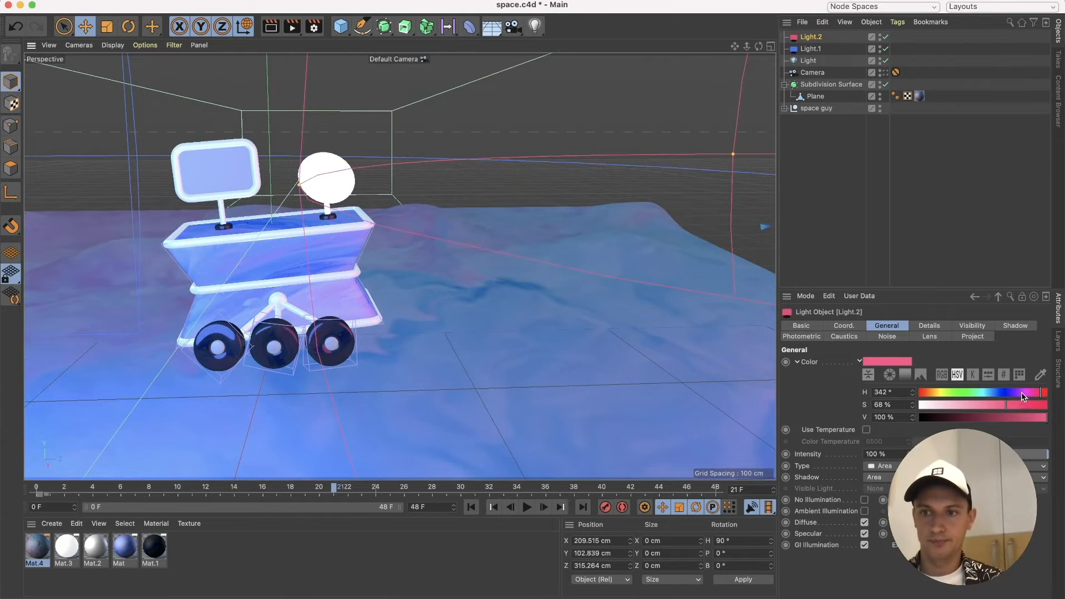
{"action": "left_click_drag", "start_coordinate": [1022, 392], "coordinate": [1030, 393]}
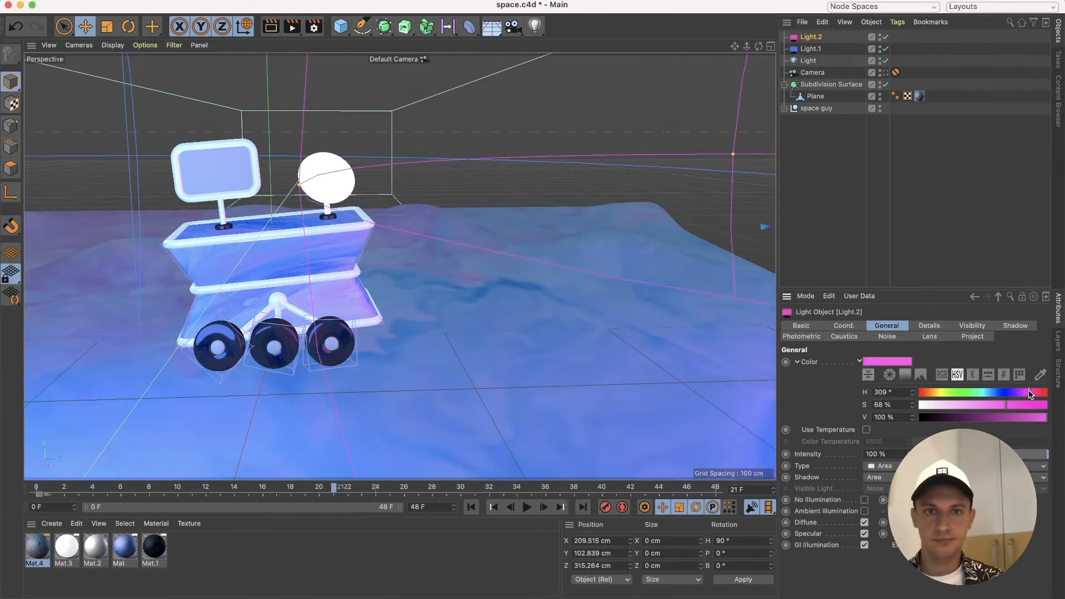
{"action": "scroll", "coordinate": [348, 218], "scroll_direction": "down", "scroll_amount": 4}
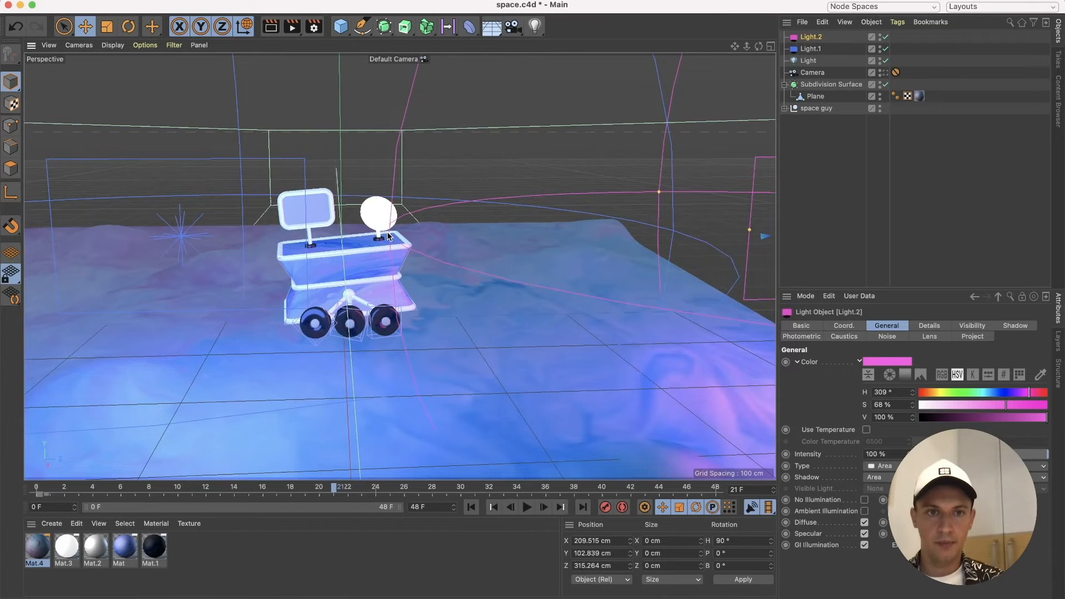
Enlarge the pink area light's falloff radius so it extends past the rover to its far side.
{"action": "left_click_drag", "start_coordinate": [387, 235], "coordinate": [153, 269]}
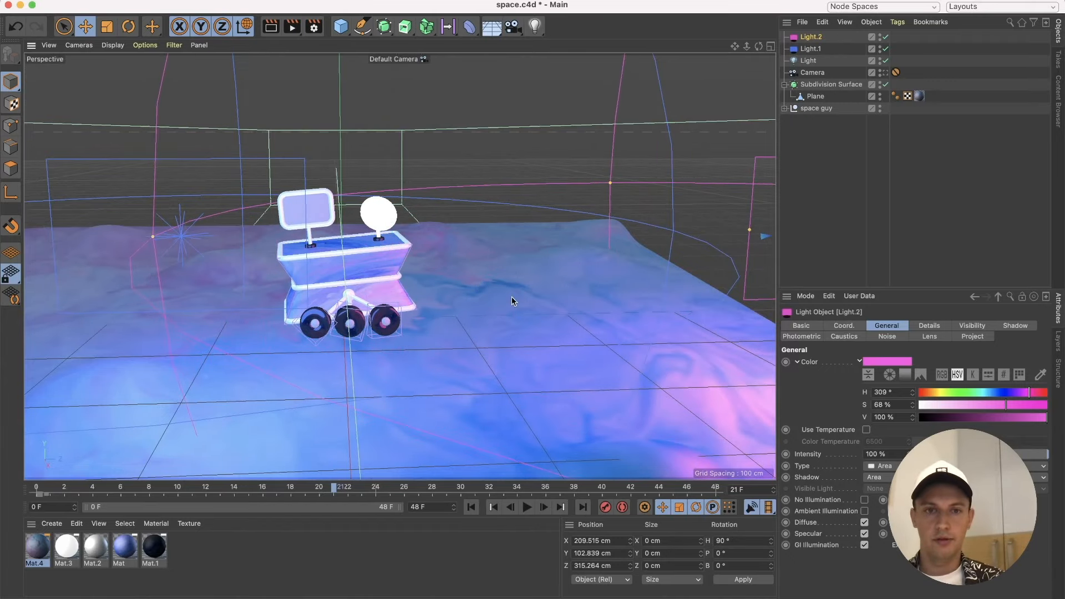
{"action": "scroll", "coordinate": [512, 299], "scroll_direction": "down", "scroll_amount": 5}
{"action": "scroll", "coordinate": [383, 302], "scroll_direction": "up", "scroll_amount": 3}
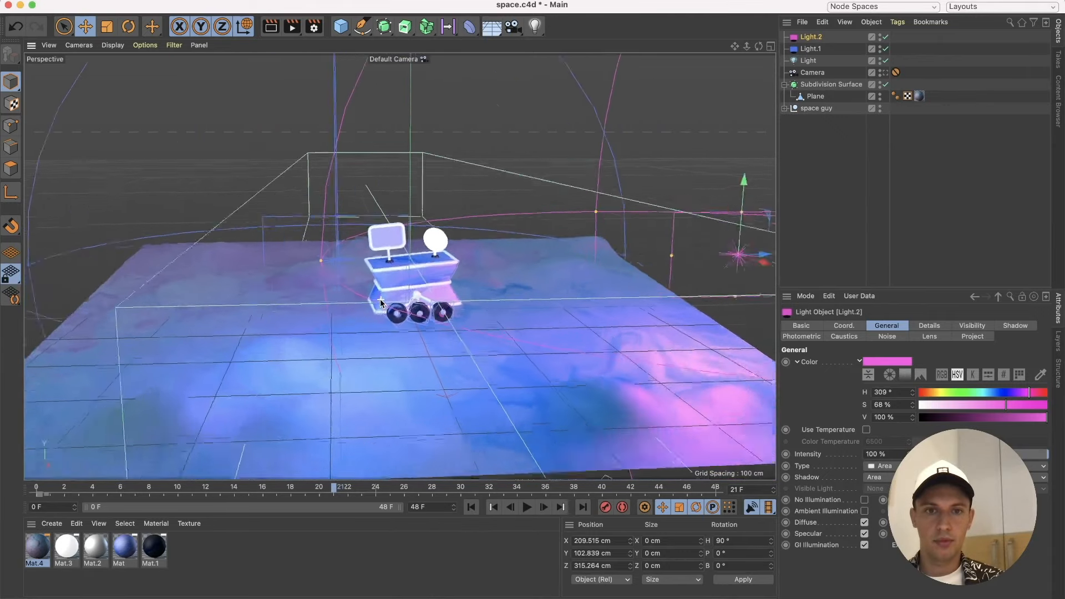
{"action": "left_click_drag", "start_coordinate": [424, 319], "coordinate": [402, 320], "text": "alt"}
{"action": "scroll", "coordinate": [401, 317], "scroll_direction": "down", "scroll_amount": 4}
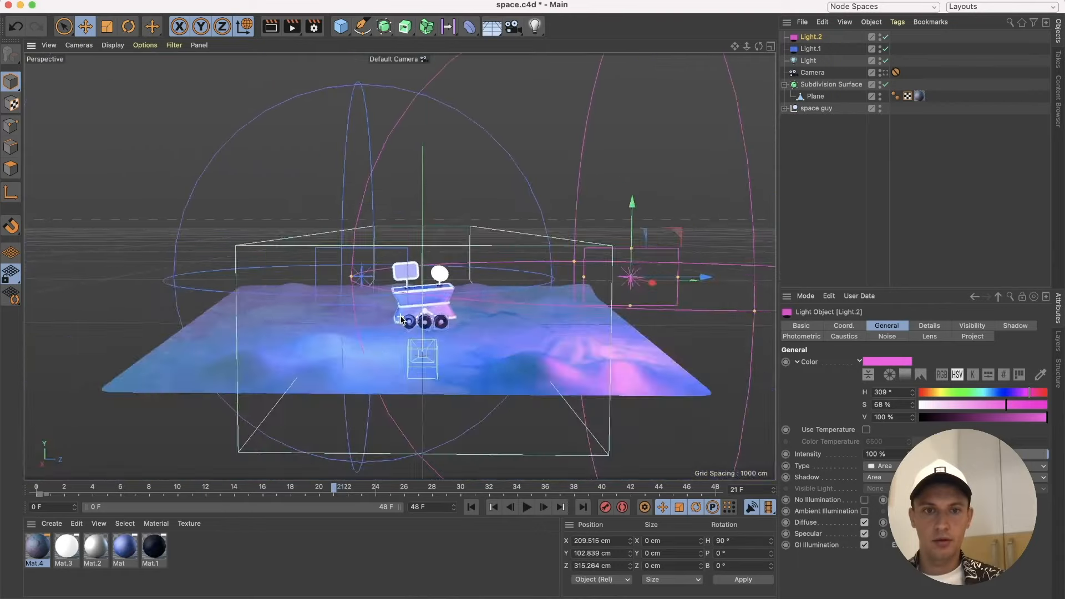
Lower the pink area light's colour saturation to about 53%.
{"action": "left_click_drag", "start_coordinate": [466, 331], "coordinate": [468, 378], "text": "alt"}
{"action": "scroll", "coordinate": [462, 322], "scroll_direction": "up", "scroll_amount": 4}
{"action": "scroll", "coordinate": [458, 325], "scroll_direction": "down", "scroll_amount": 4}
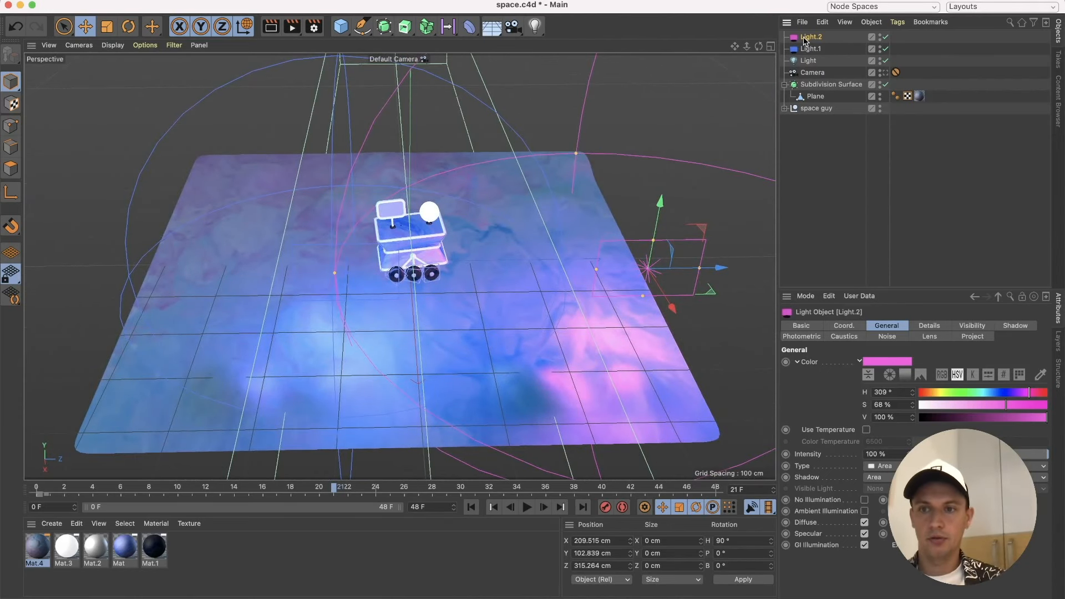
{"action": "left_click_drag", "start_coordinate": [1004, 402], "coordinate": [988, 408]}
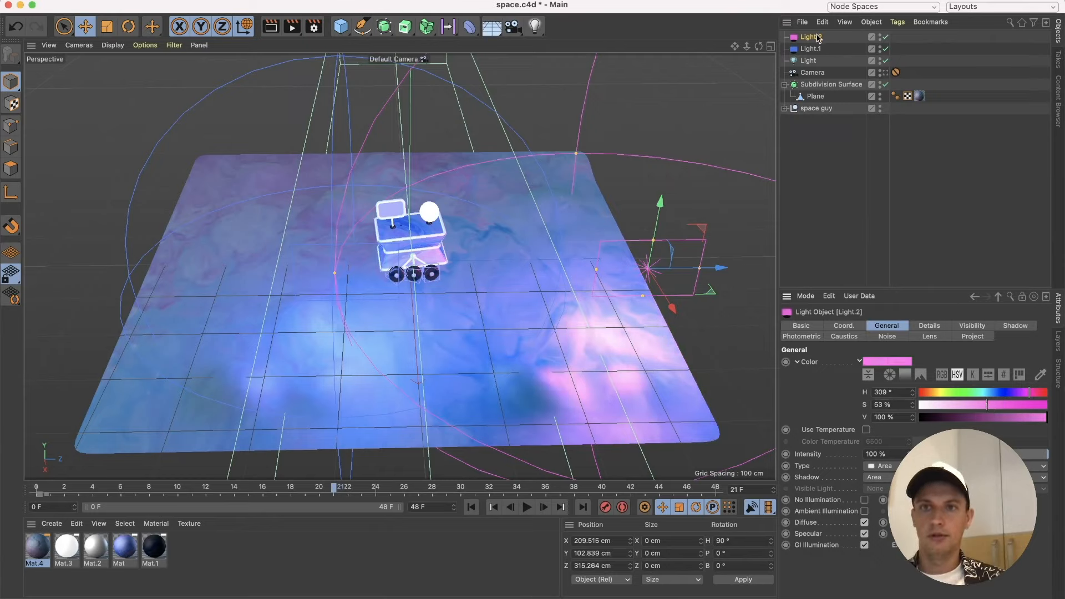
Duplicate the pink area light and move the copy behind the rover, to about X -393, Z 6 cm.
{"action": "left_click_drag", "start_coordinate": [814, 35], "coordinate": [814, 34], "text": "super"}
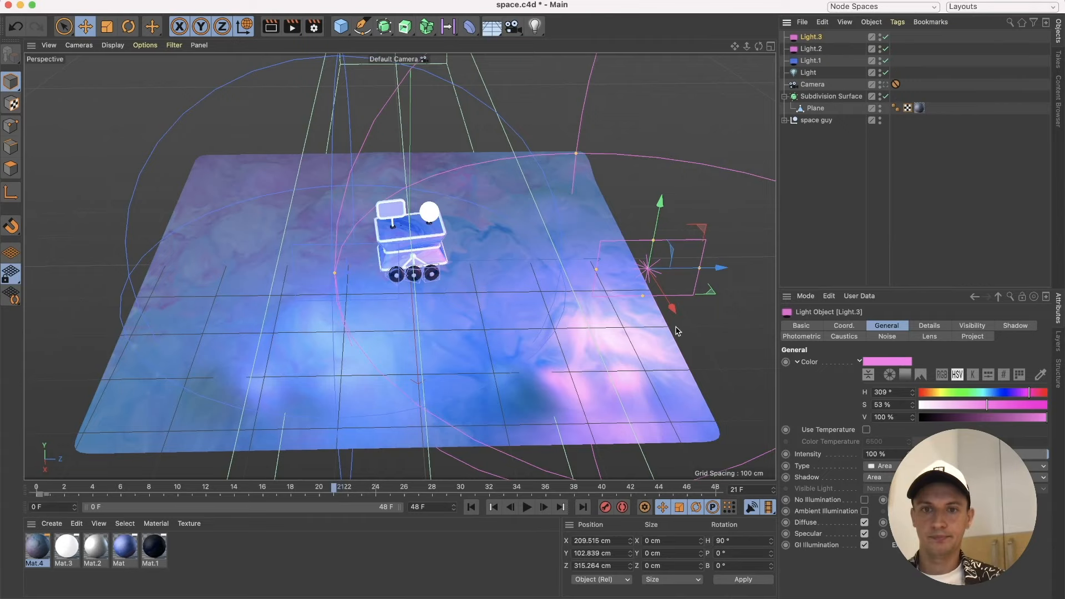
{"action": "left_click_drag", "start_coordinate": [630, 236], "coordinate": [408, 148]}
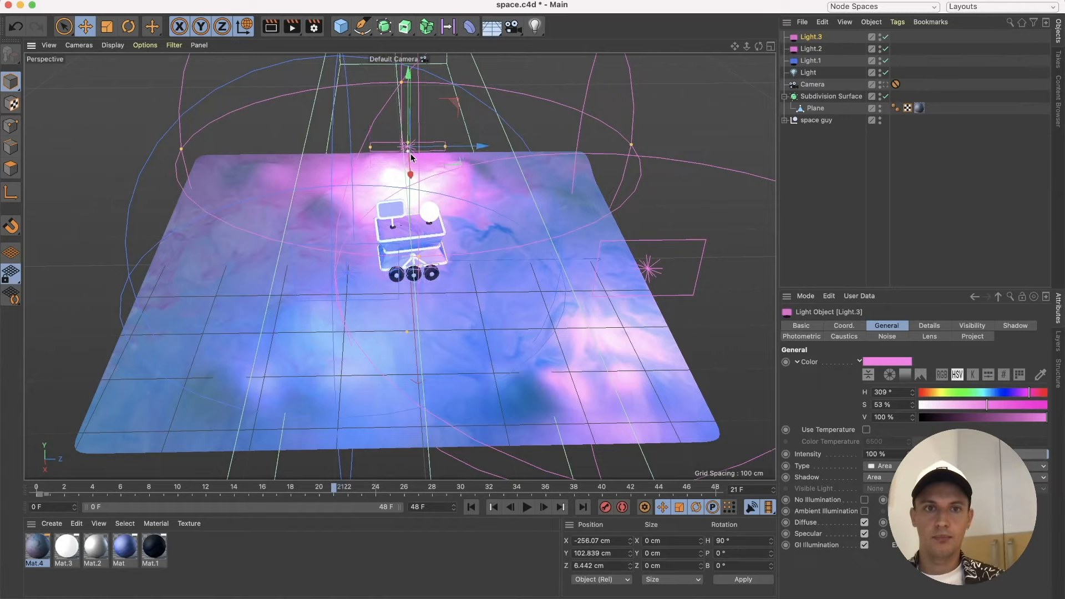
{"action": "key", "text": "super+z"}
{"action": "left_click_drag", "start_coordinate": [411, 177], "coordinate": [404, 151]}
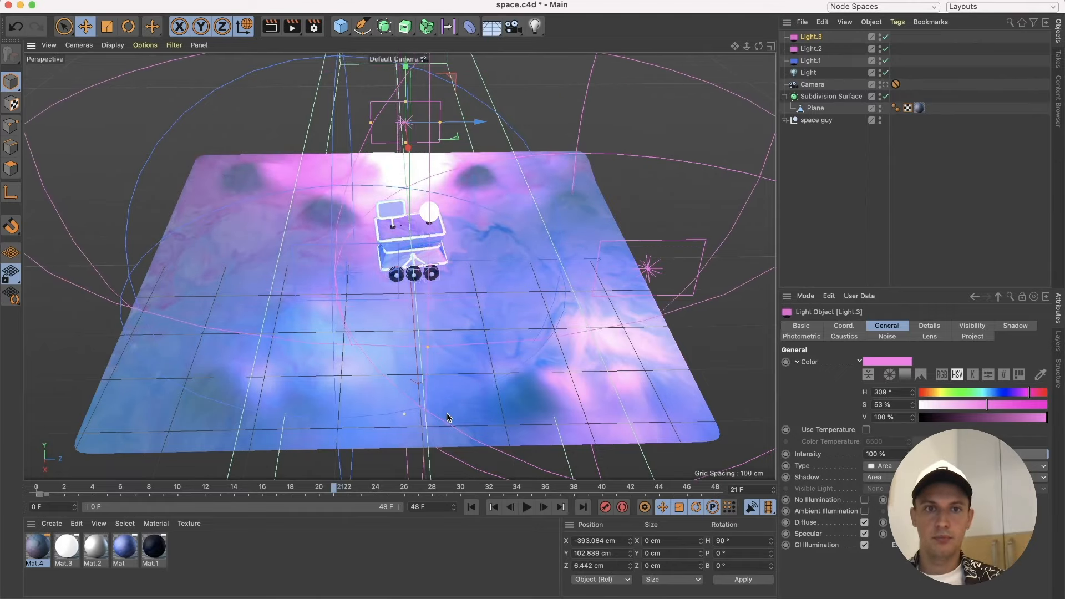
Change the rear area light's colour to a deep pink with hue 336° and saturation 88%.
{"action": "left_click_drag", "start_coordinate": [374, 281], "coordinate": [371, 230], "text": "alt"}
{"action": "scroll", "coordinate": [383, 205], "scroll_direction": "up", "scroll_amount": 5}
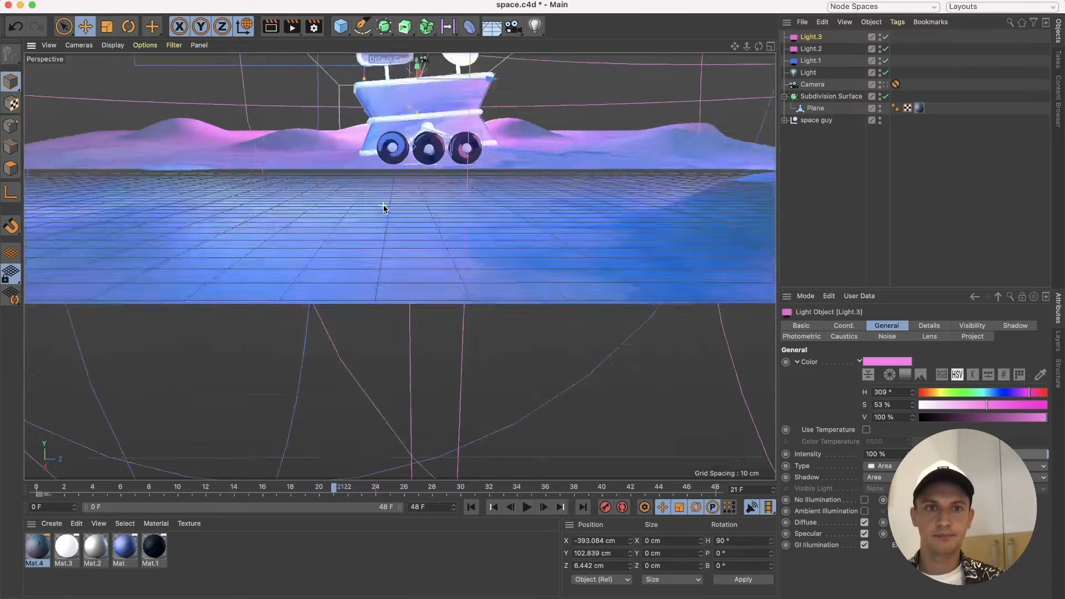
{"action": "scroll", "coordinate": [383, 209], "scroll_direction": "down", "scroll_amount": 5}
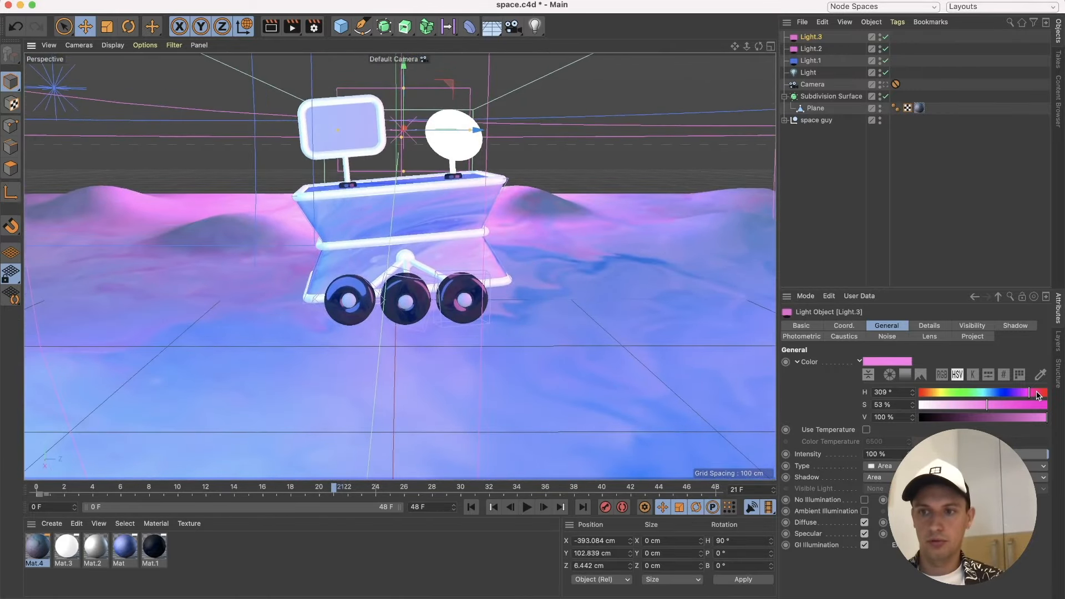
{"action": "left_click", "coordinate": [1024, 405]}
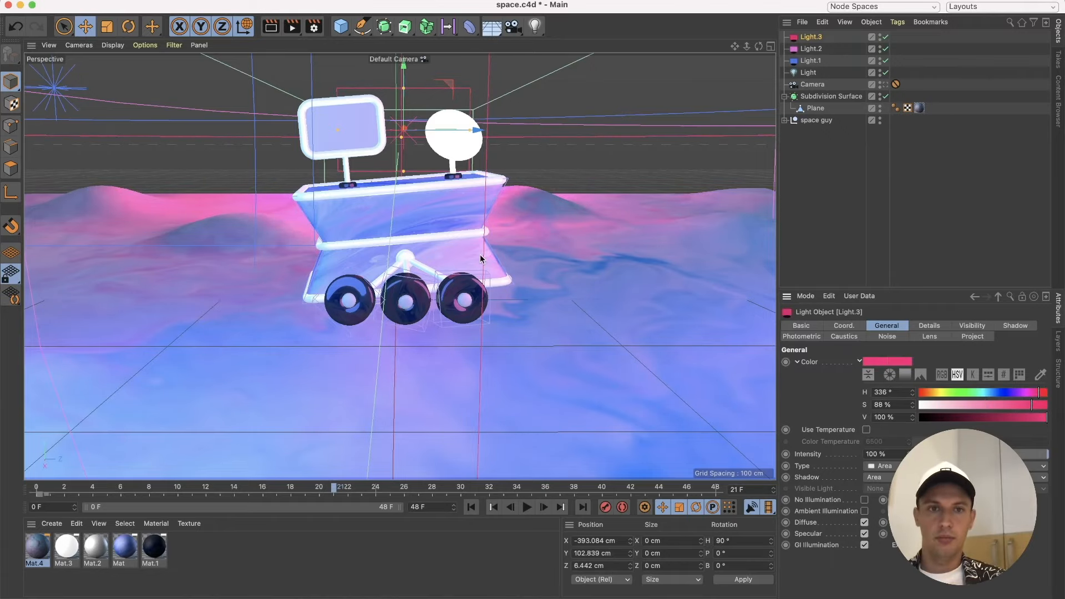
Render the scene to the Picture Viewer to check the three coloured area lights, and close the viewer.
{"action": "scroll", "coordinate": [481, 254], "scroll_direction": "down", "scroll_amount": 3}
{"action": "scroll", "coordinate": [480, 254], "scroll_direction": "up", "scroll_amount": 3}
{"action": "scroll", "coordinate": [481, 255], "scroll_direction": "down", "scroll_amount": 3}
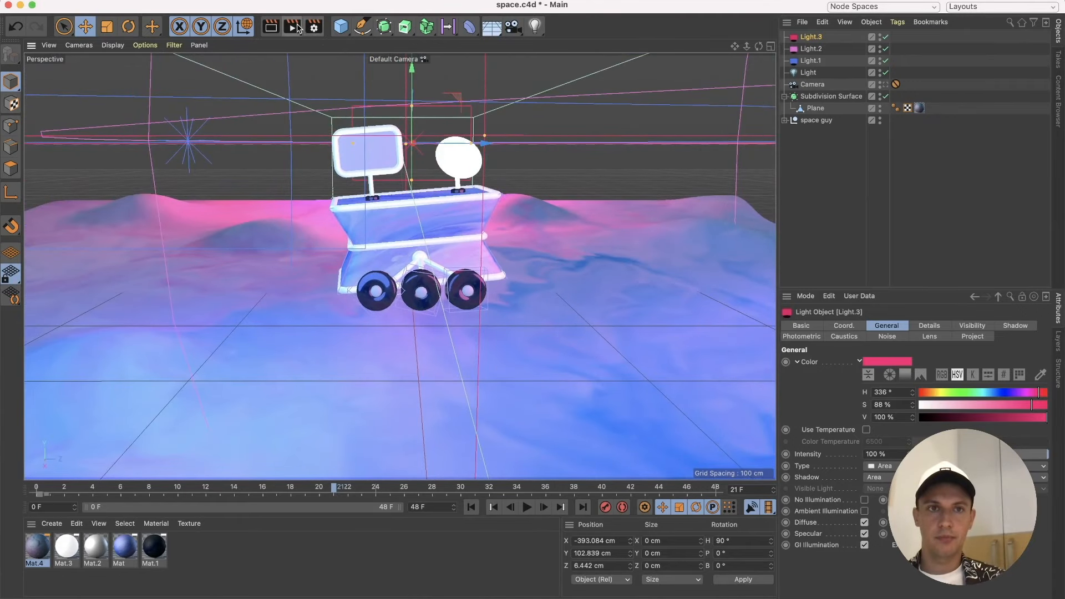
{"action": "left_click", "coordinate": [296, 31]}
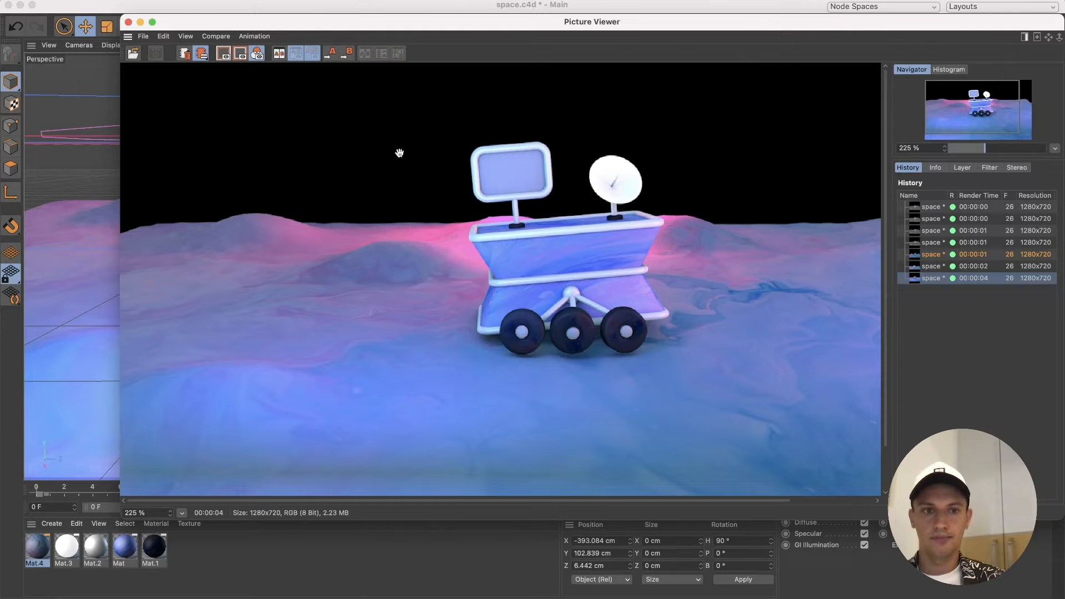
{"action": "left_click", "coordinate": [128, 22]}
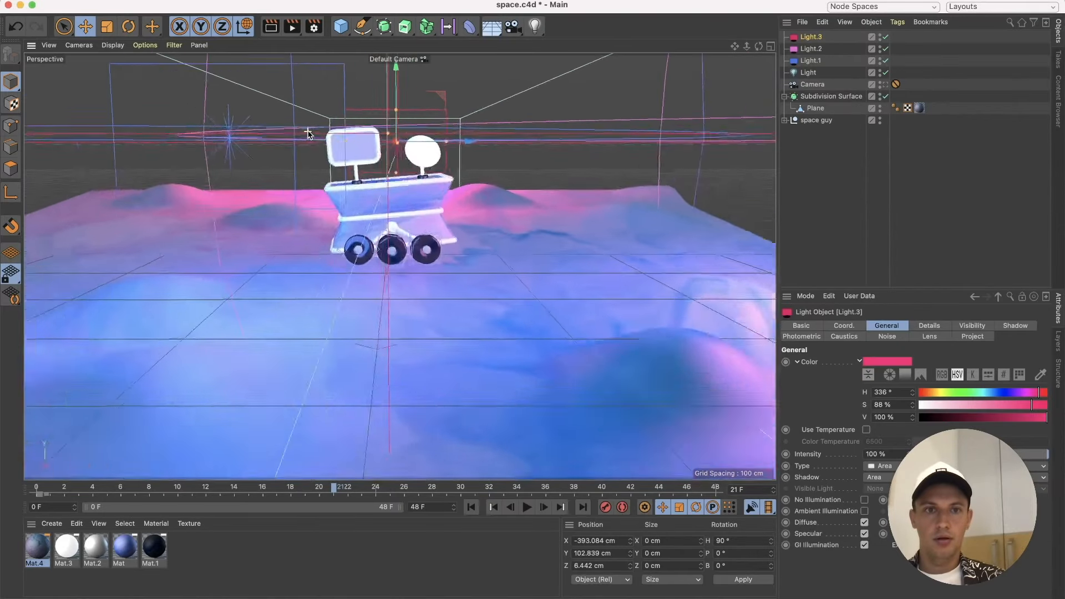
{"action": "scroll", "coordinate": [481, 295], "scroll_direction": "down", "scroll_amount": 5}
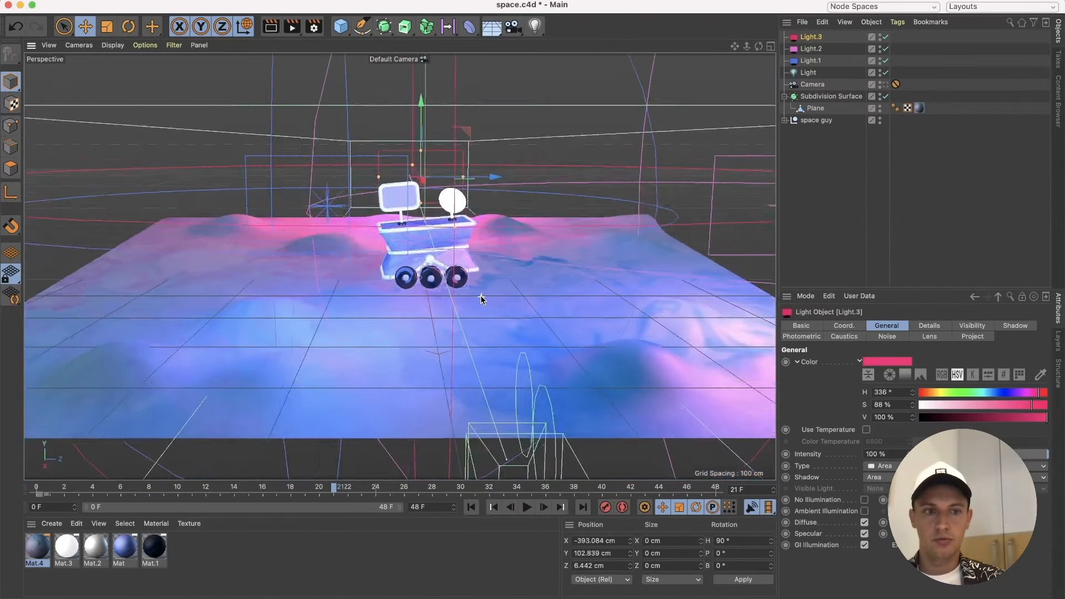
{"action": "scroll", "coordinate": [481, 295], "scroll_direction": "up", "scroll_amount": 4}
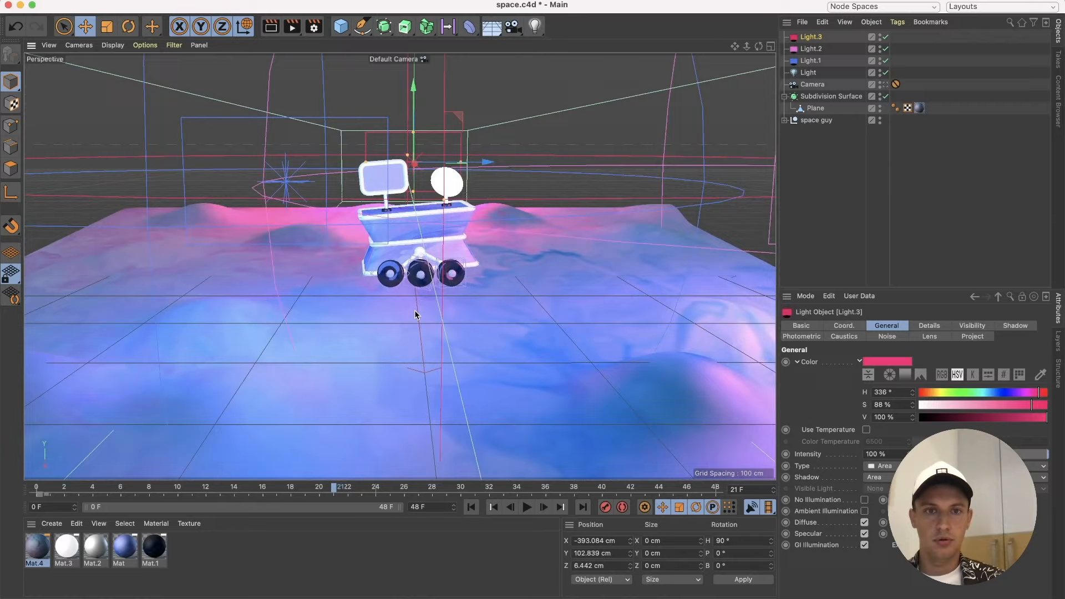
{"action": "scroll", "coordinate": [414, 311], "scroll_direction": "down", "scroll_amount": 5}
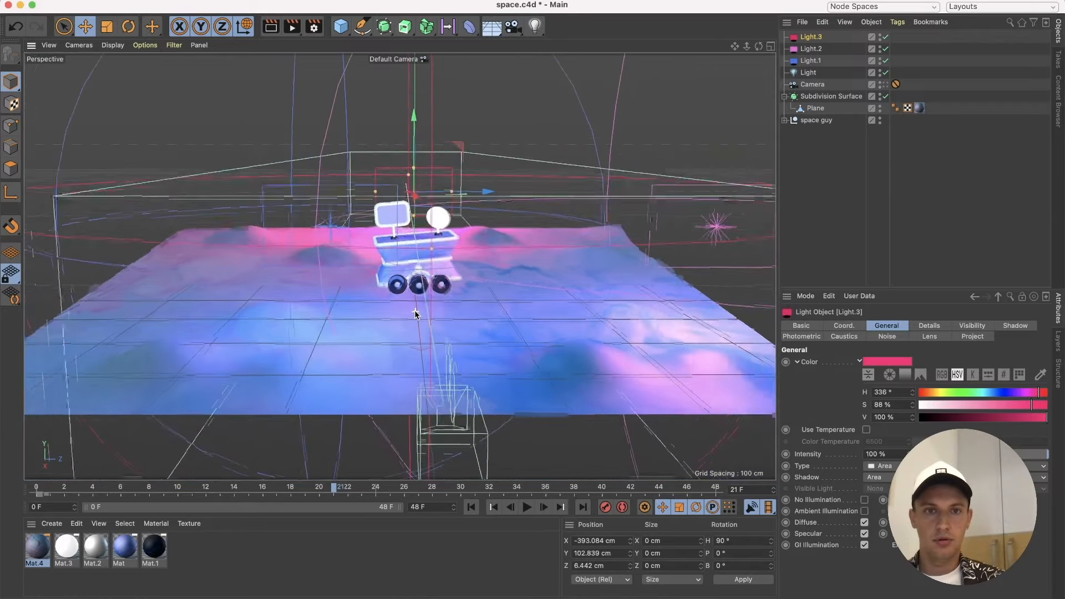
{"action": "scroll", "coordinate": [416, 312], "scroll_direction": "up", "scroll_amount": 5}
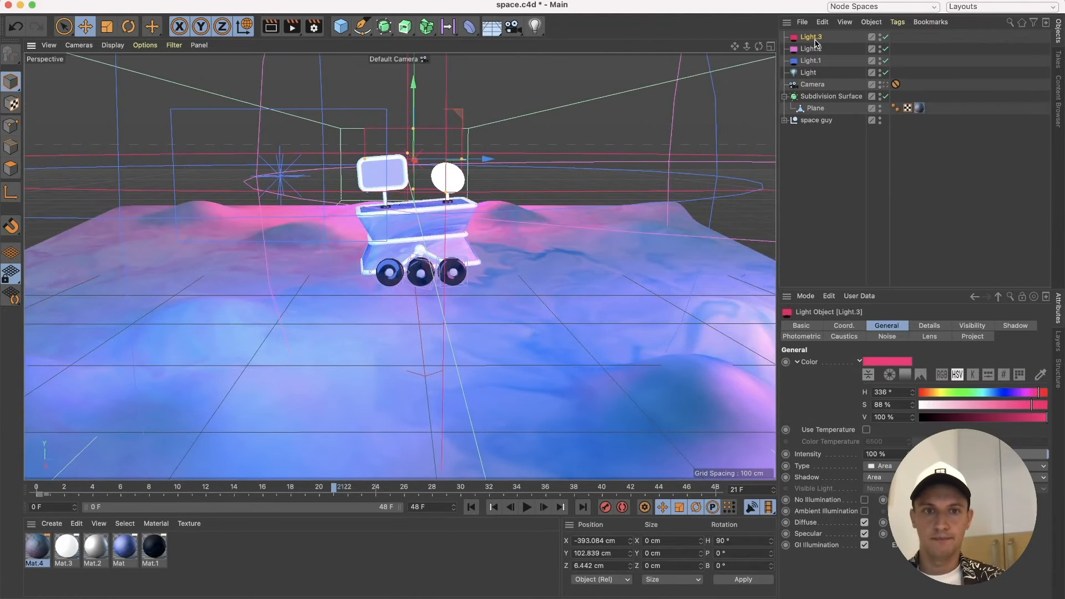
{"action": "scroll", "coordinate": [483, 349], "scroll_direction": "down", "scroll_amount": 5}
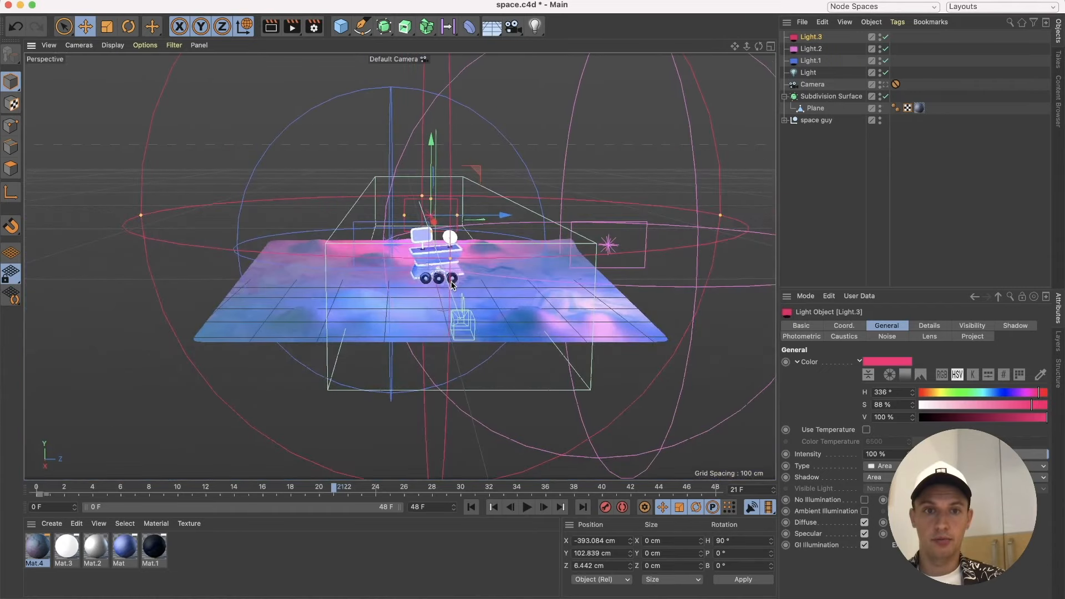
{"action": "scroll", "coordinate": [452, 284], "scroll_direction": "up", "scroll_amount": 5}
{"action": "scroll", "coordinate": [452, 284], "scroll_direction": "up", "scroll_amount": 5}
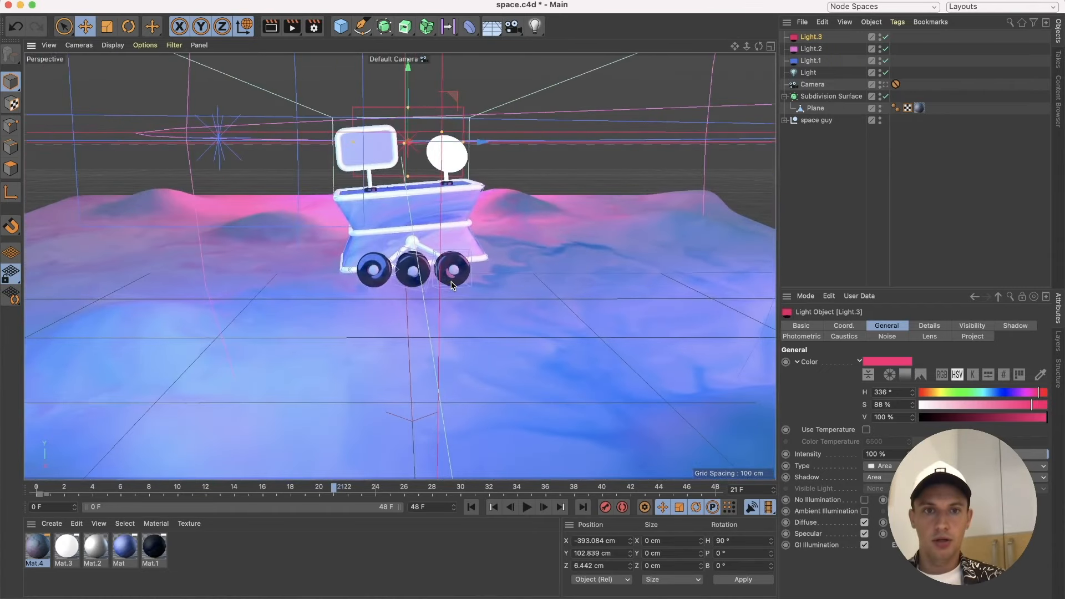
Enable diffusion on the terrain material Mat.4 with 17% brightness, and render a preview in the viewport.
{"action": "double_click", "coordinate": [44, 546]}
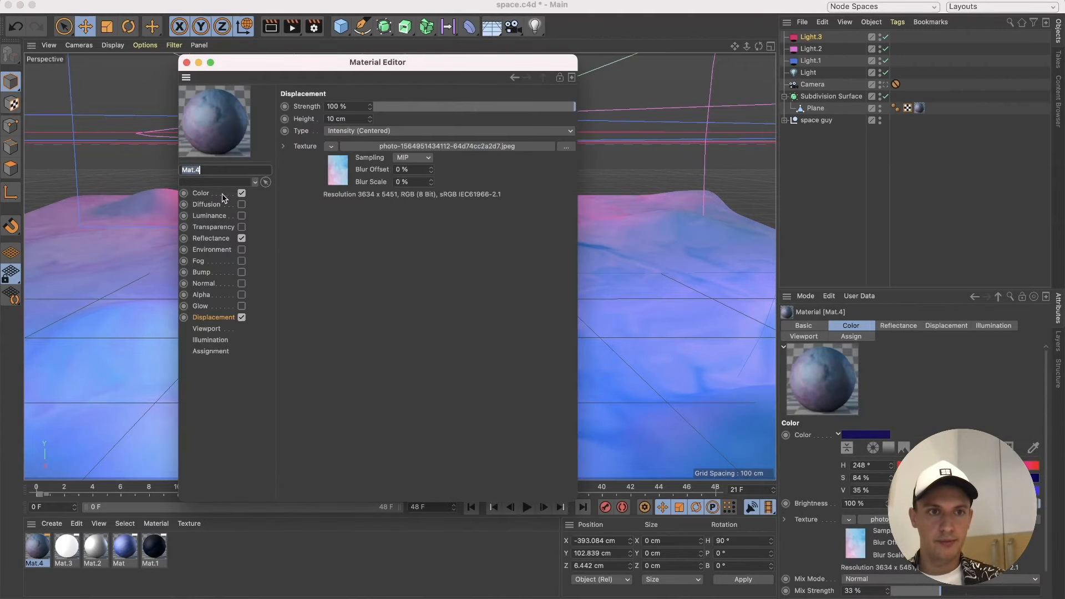
{"action": "left_click", "coordinate": [214, 319]}
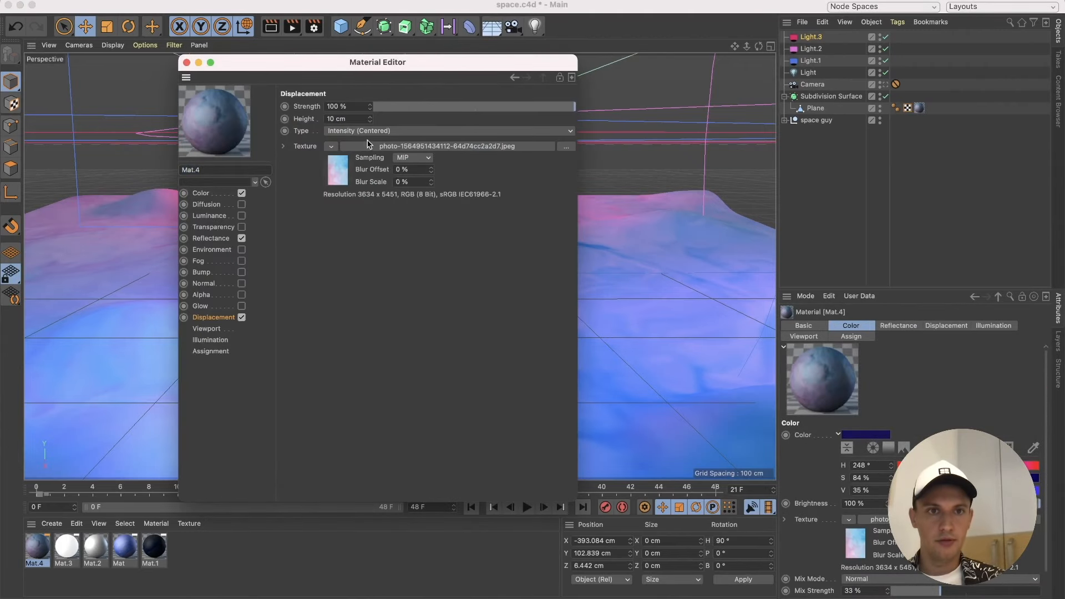
{"action": "left_click", "coordinate": [202, 195]}
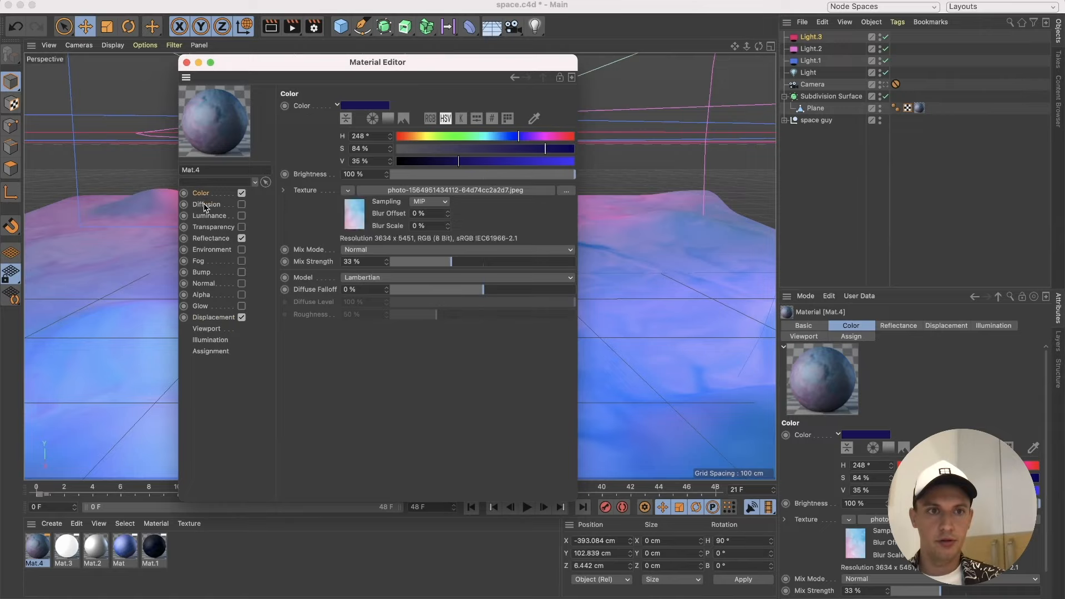
{"action": "left_click", "coordinate": [205, 204]}
{"action": "left_click", "coordinate": [241, 204]}
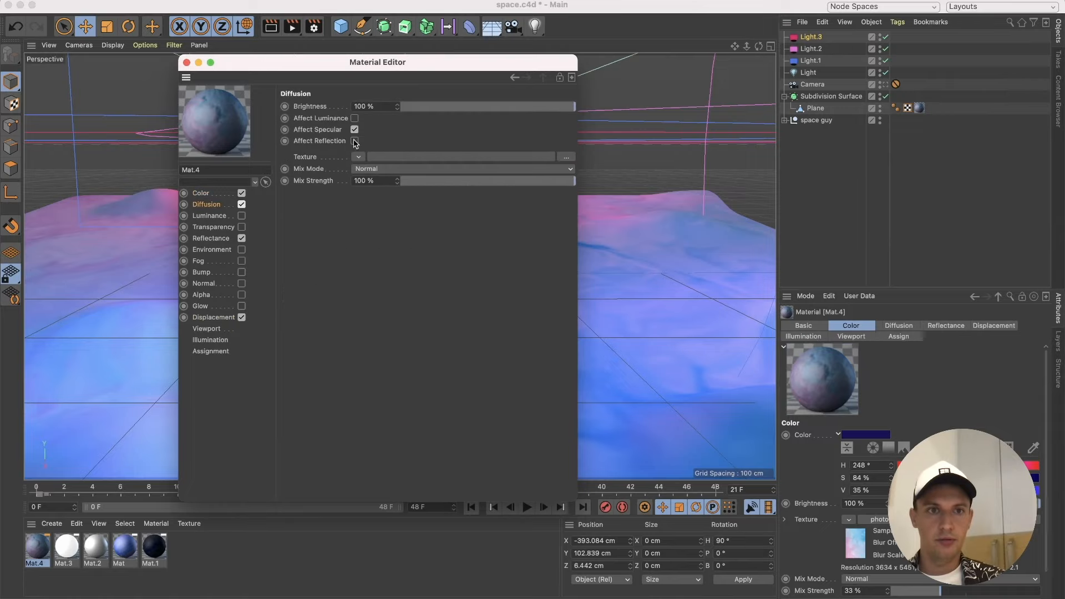
{"action": "left_click", "coordinate": [422, 106]}
{"action": "left_click_drag", "start_coordinate": [422, 106], "coordinate": [431, 106]}
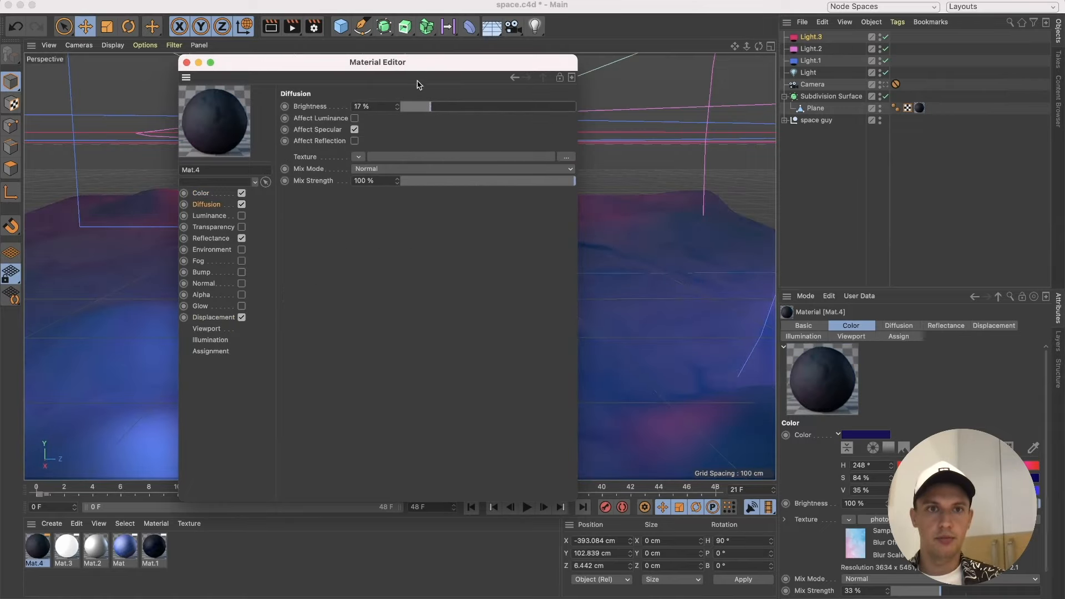
{"action": "left_click_drag", "start_coordinate": [420, 68], "coordinate": [303, 306]}
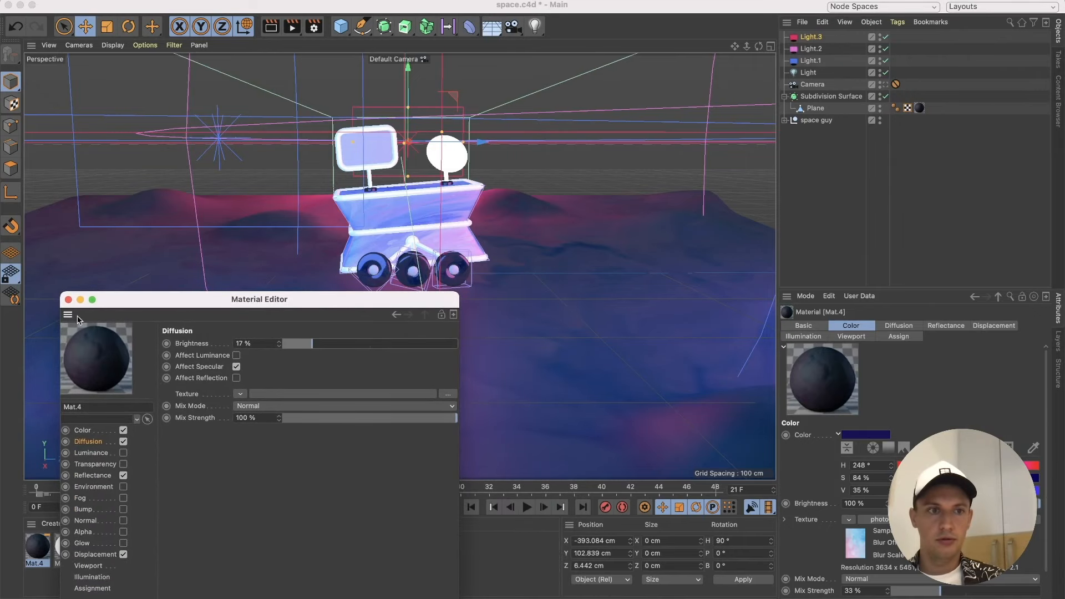
{"action": "left_click", "coordinate": [68, 300]}
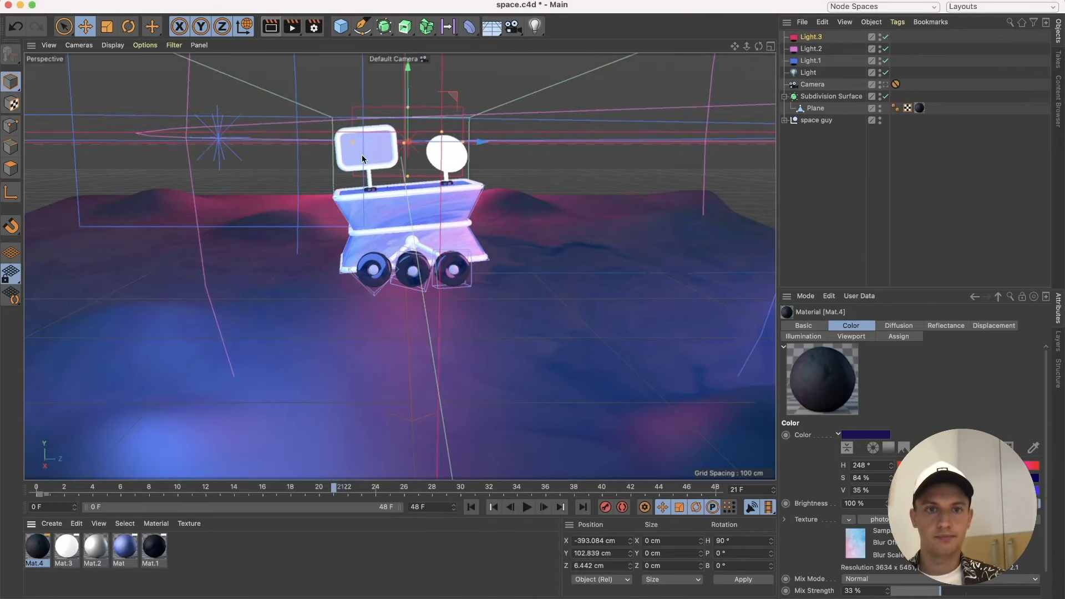
{"action": "key", "text": "super+r"}
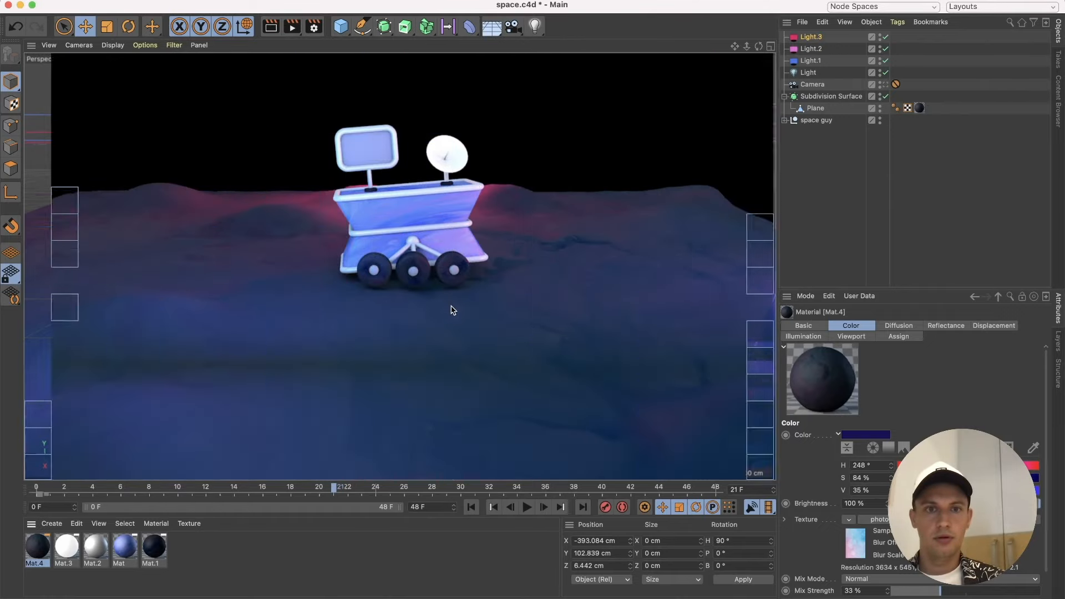
Look through the scene camera and set the terrain Subdivision Surface's editor subdivision to 5.
{"action": "left_click", "coordinate": [886, 85]}
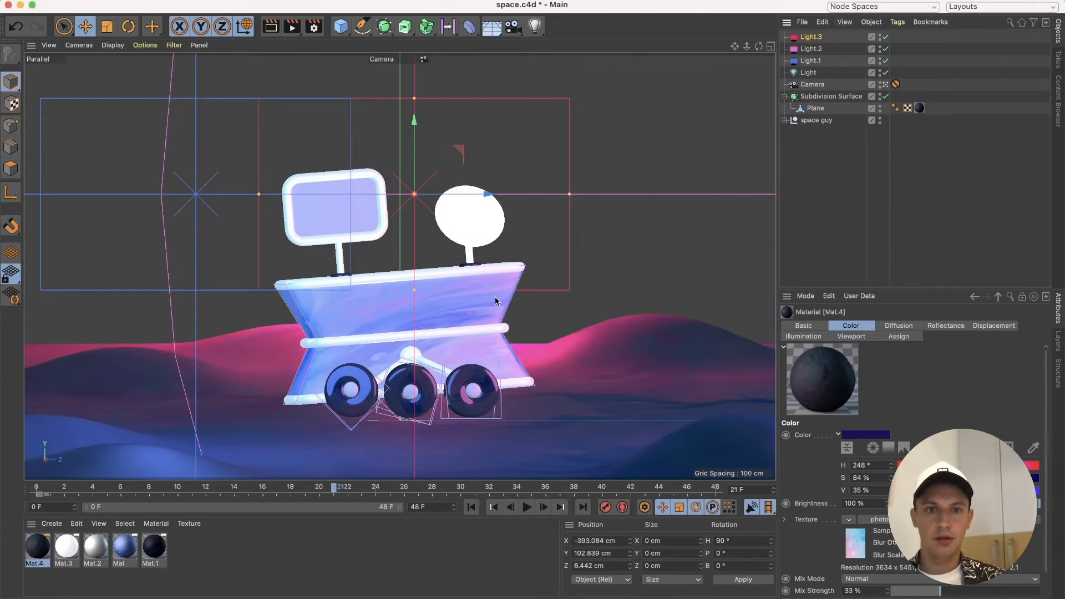
{"action": "left_click", "coordinate": [817, 98]}
{"action": "left_click_drag", "start_coordinate": [880, 364], "coordinate": [861, 363]}
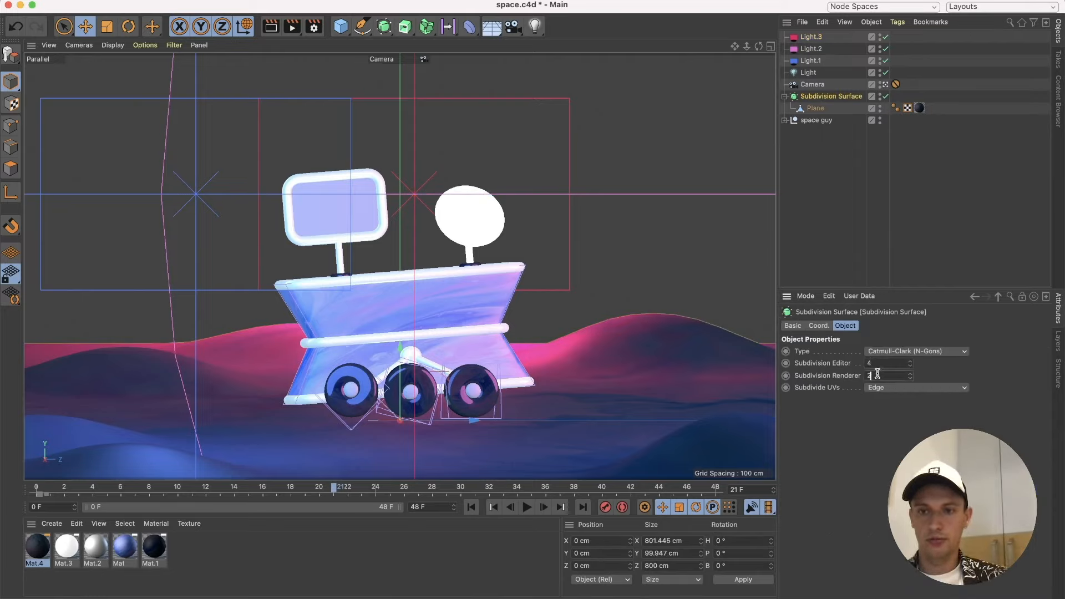
{"action": "double_click", "coordinate": [870, 363]}
{"action": "type", "text": "5"}
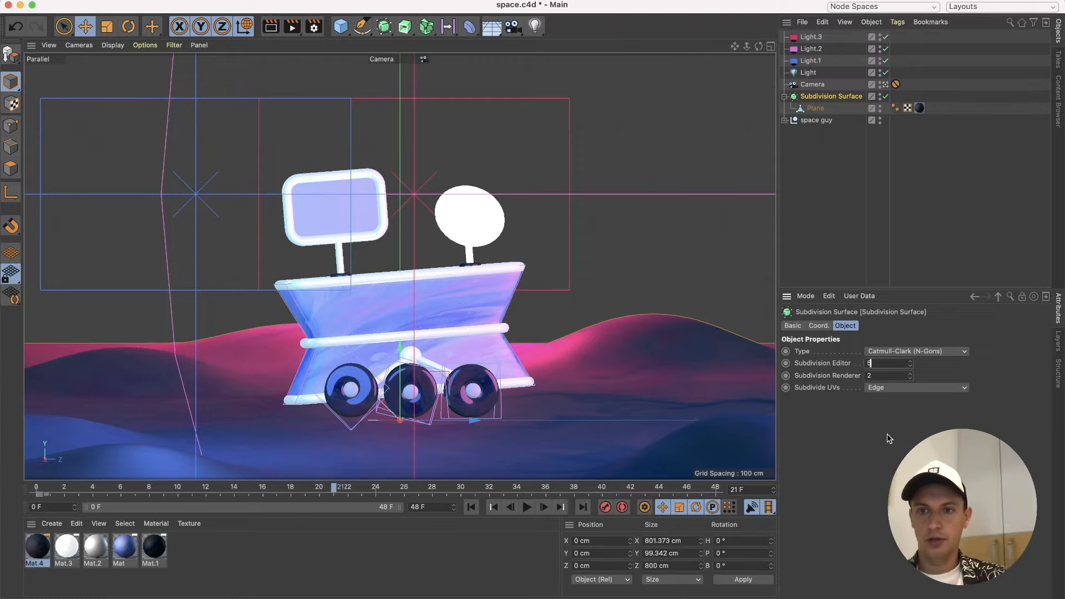
{"action": "key", "text": "Return"}
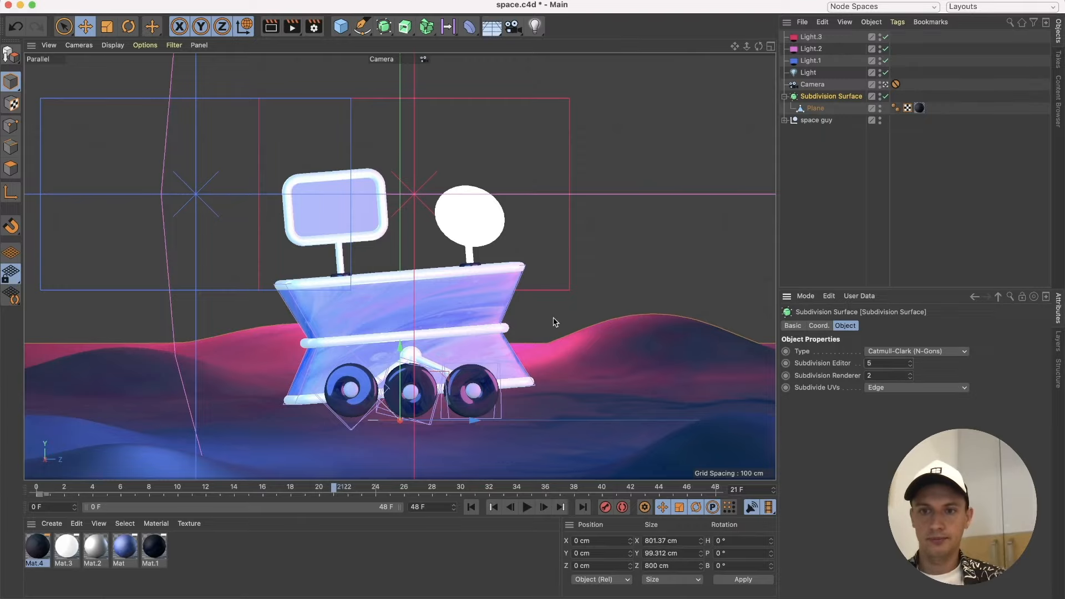
Render the scene to the Picture Viewer to check the terrain, close the viewer and clear the object selection.
{"action": "left_click", "coordinate": [293, 26]}
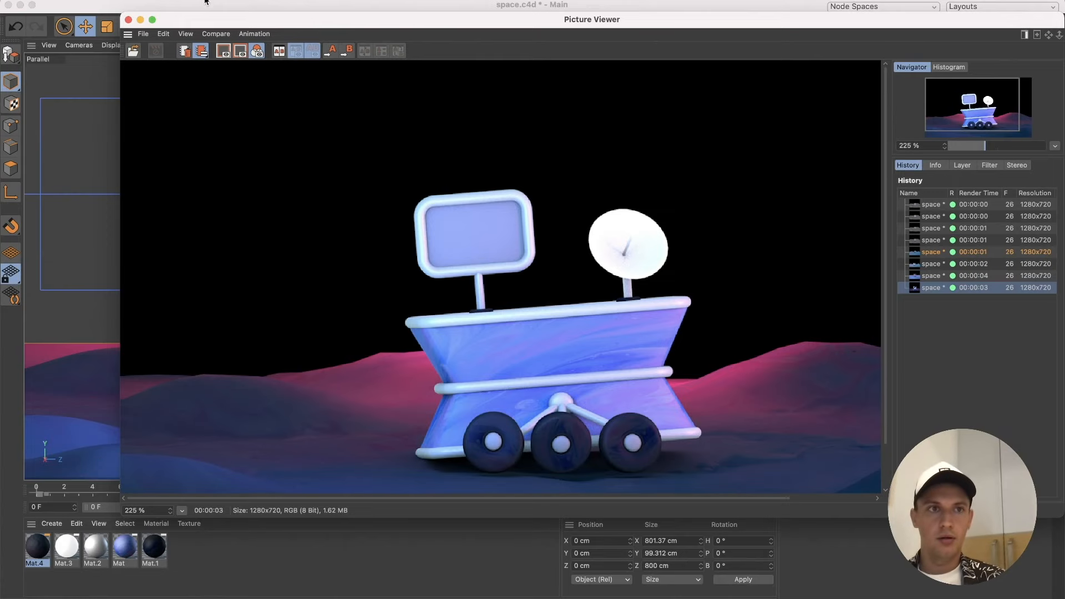
{"action": "left_click", "coordinate": [128, 20]}
{"action": "left_click", "coordinate": [818, 191]}
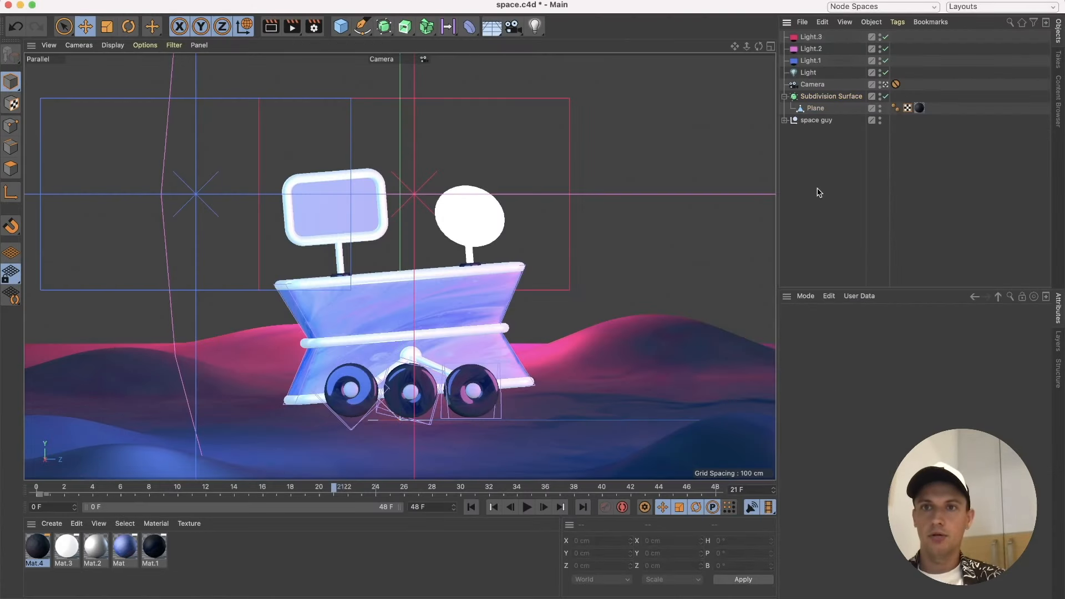
Set Length U to 50% on the terrain Plane's Mat.4 material tag and enable Seamless tiling.
{"action": "left_click", "coordinate": [816, 109]}
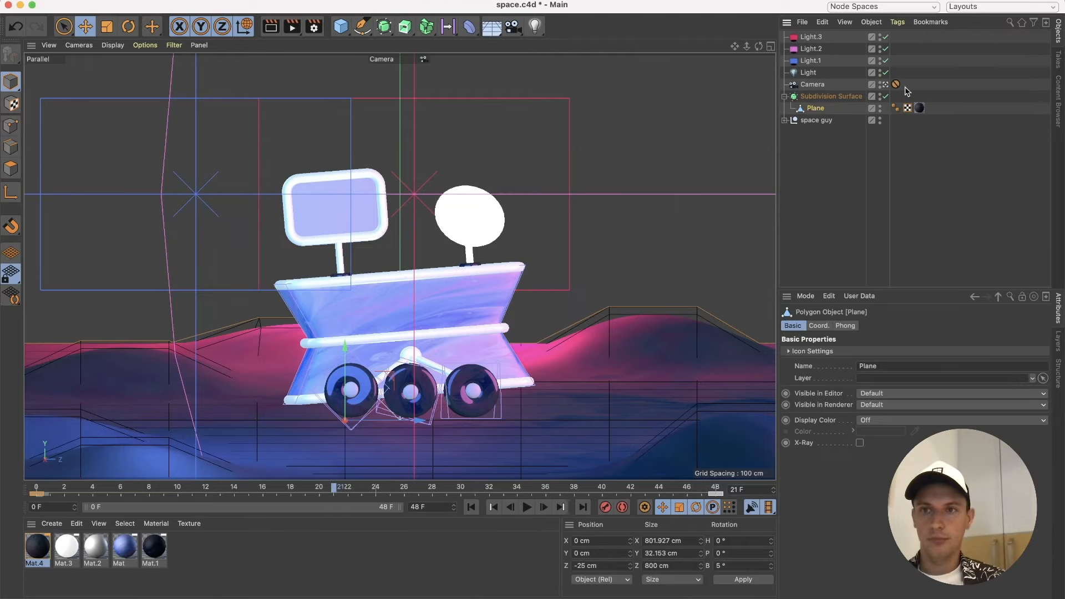
{"action": "left_click", "coordinate": [919, 108]}
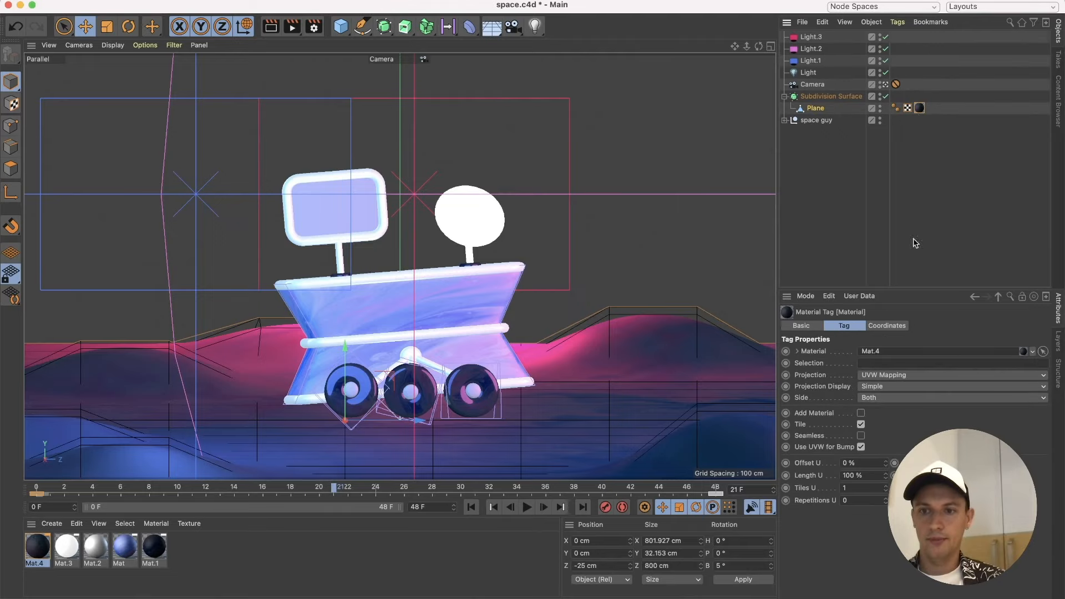
{"action": "double_click", "coordinate": [874, 475]}
{"action": "type", "text": "2"}
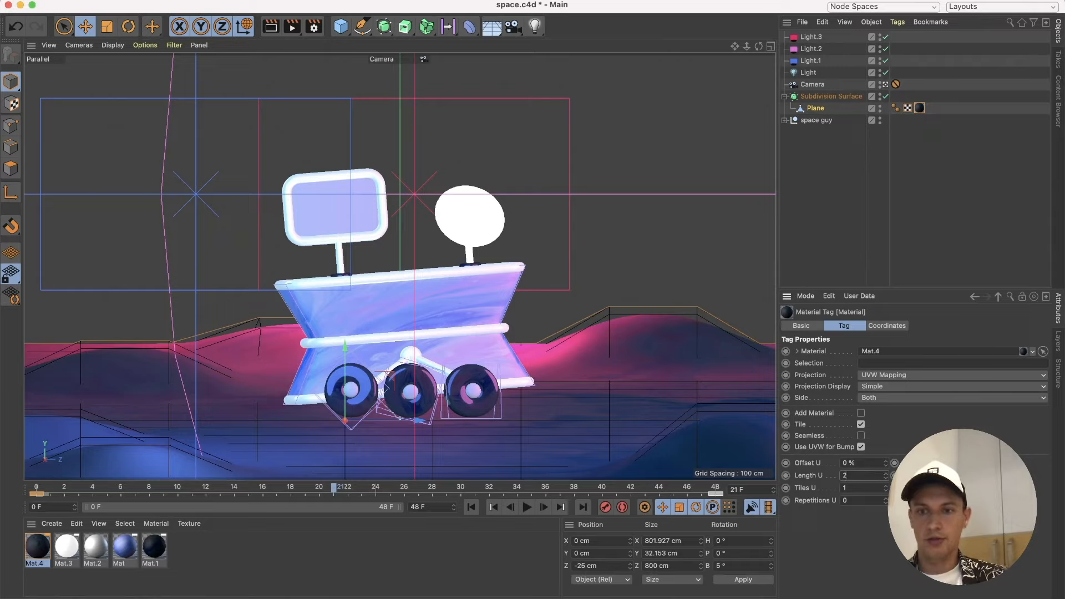
{"action": "left_click_drag", "start_coordinate": [869, 475], "coordinate": [830, 476]}
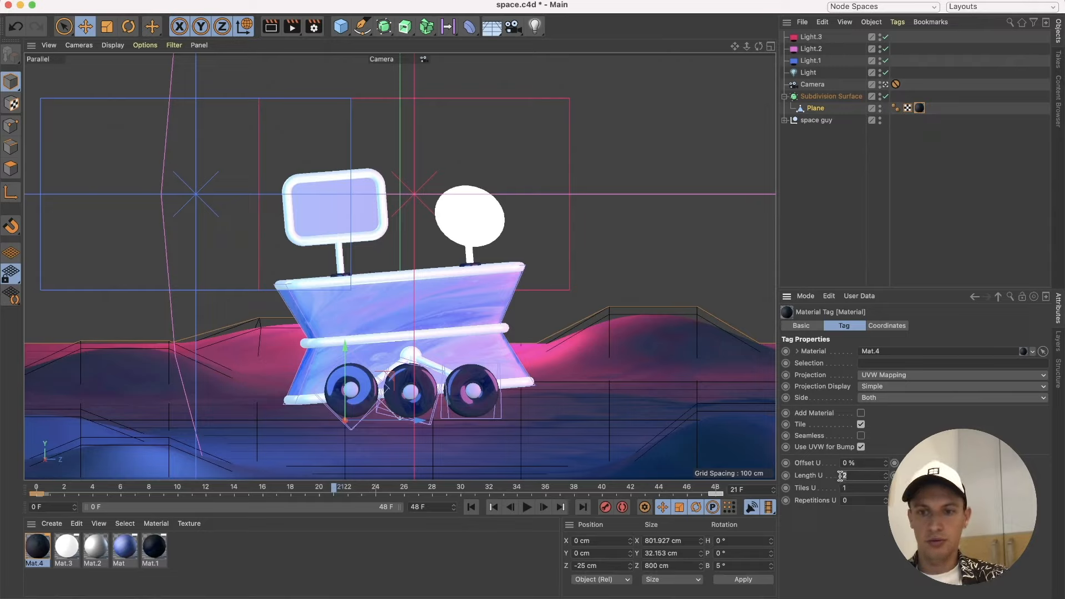
{"action": "type", "text": "50"}
{"action": "key", "text": "Return"}
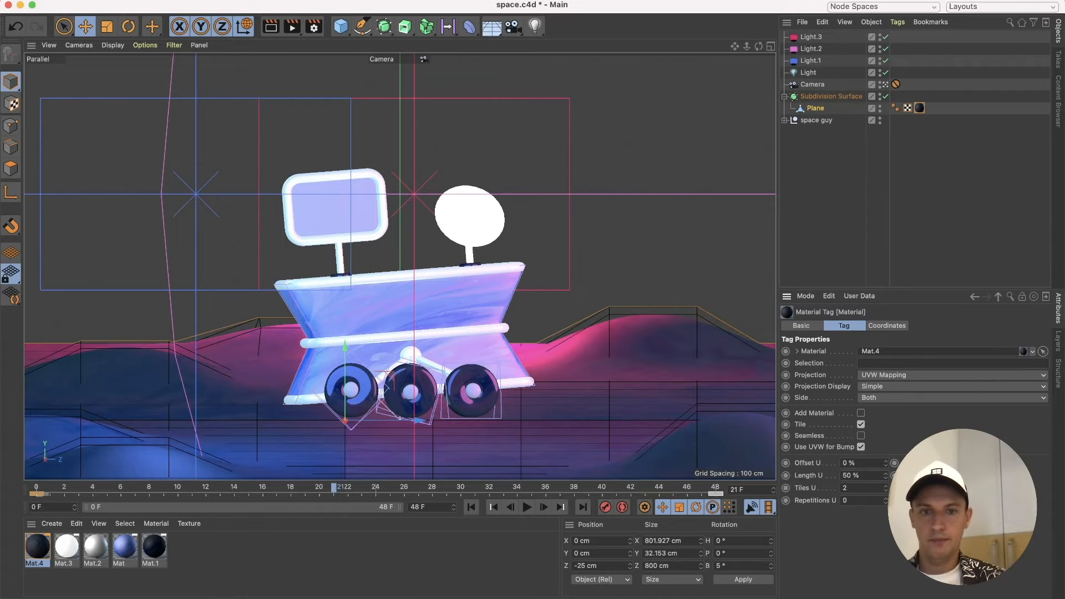
{"action": "left_click", "coordinate": [861, 436]}
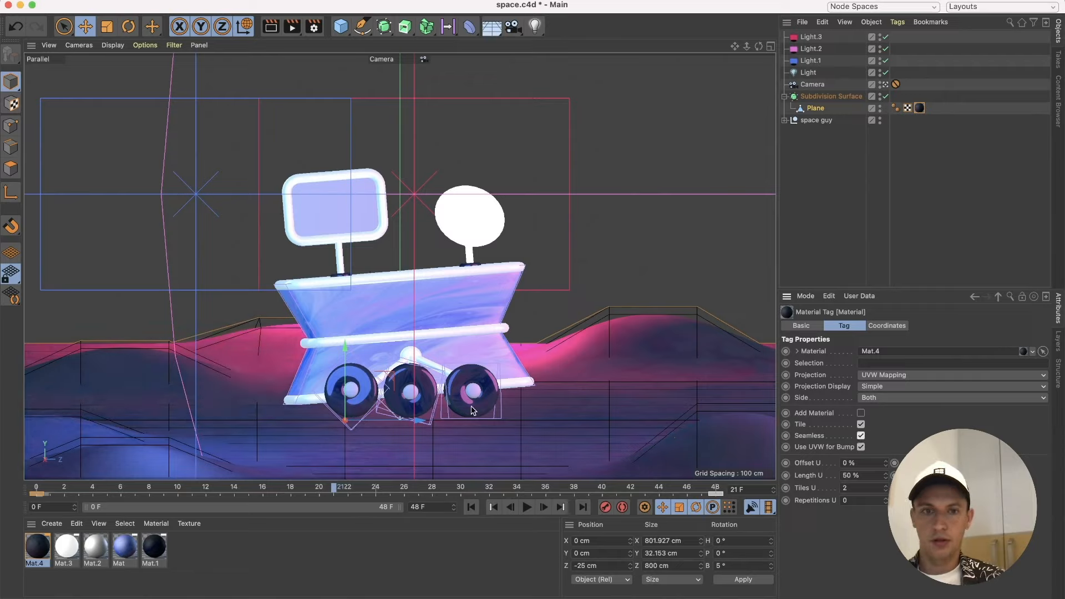
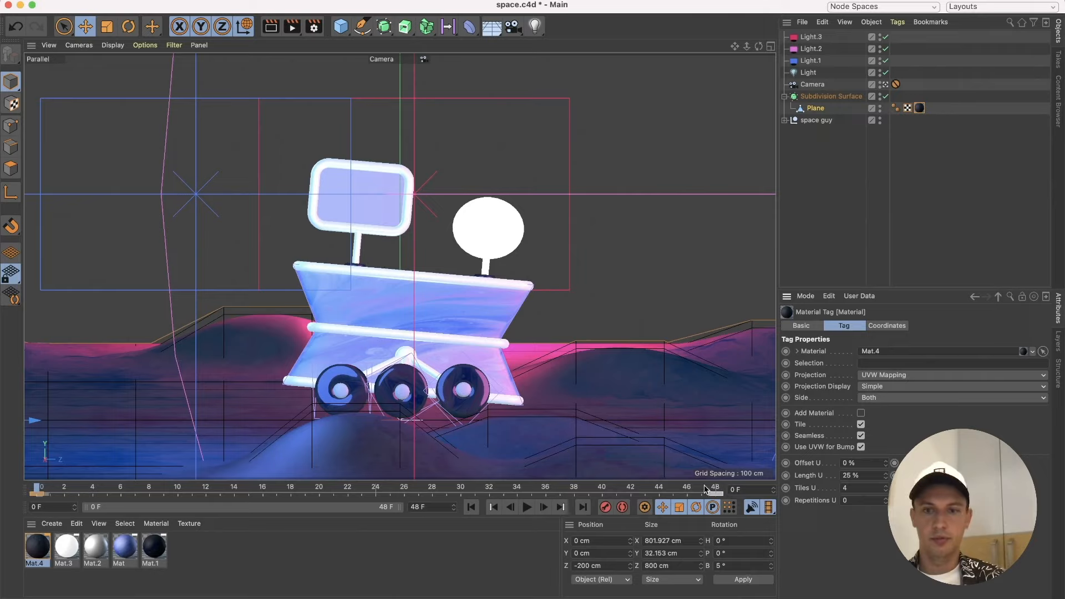
Compare the terrain texture at frames 0 and 48 to check that the animation loops.
{"action": "left_click", "coordinate": [716, 488]}
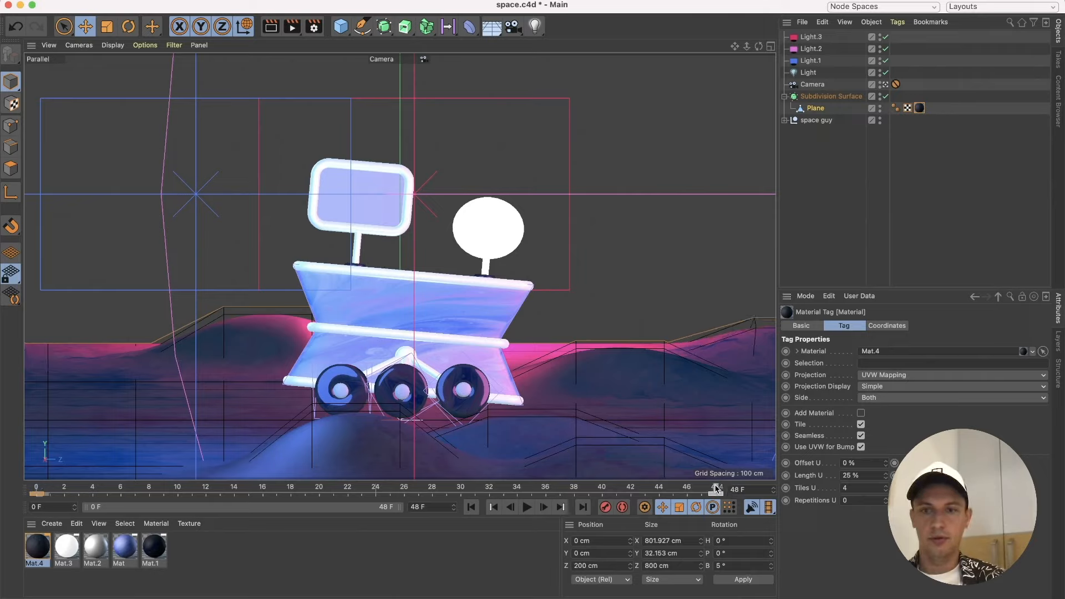
{"action": "left_click", "coordinate": [36, 487]}
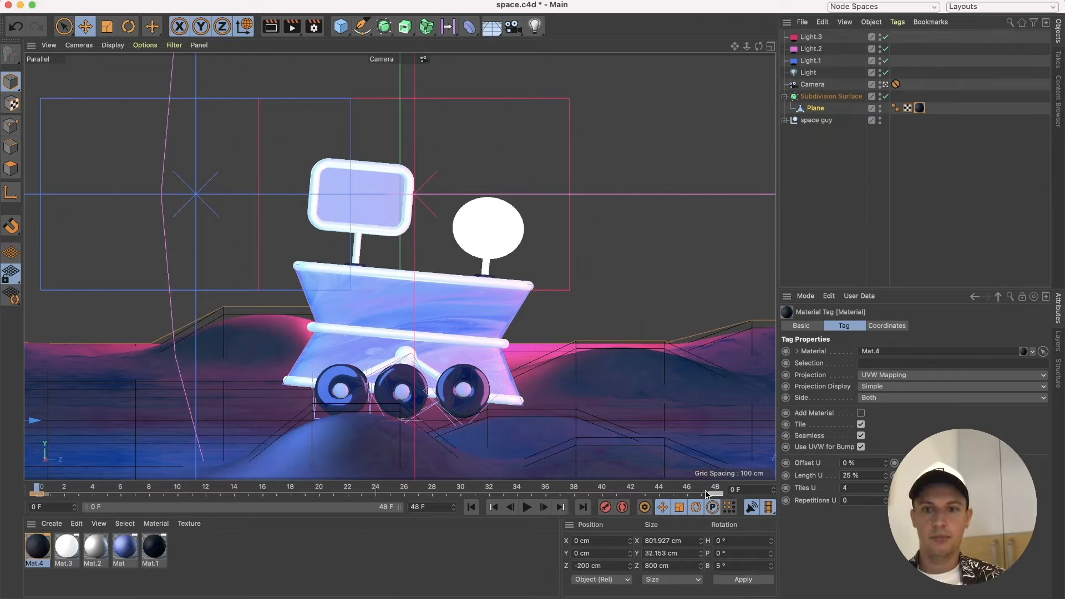
{"action": "left_click_drag", "start_coordinate": [711, 489], "coordinate": [2, 536]}
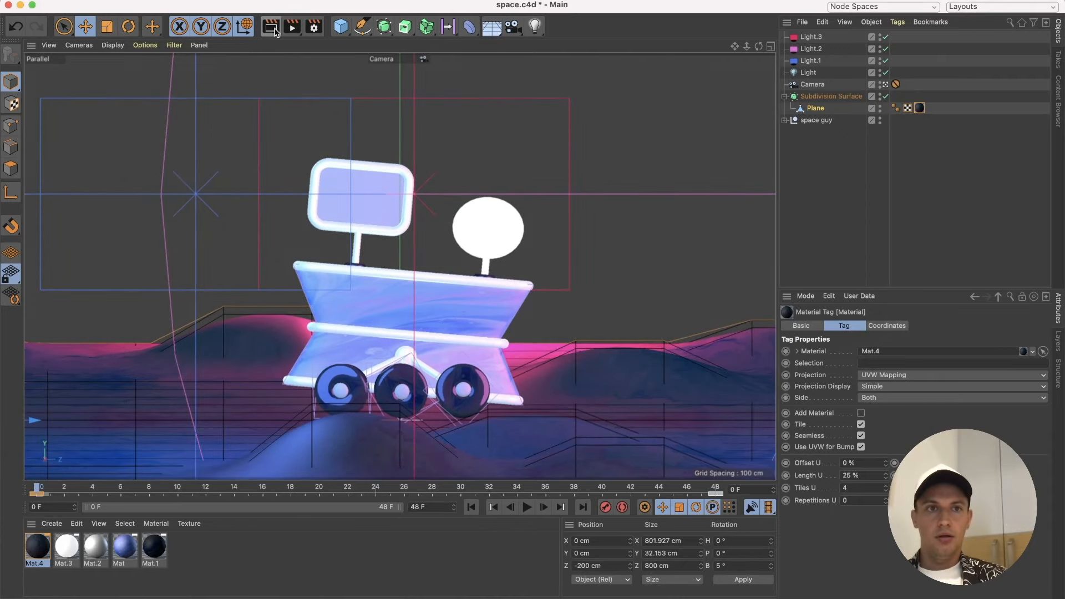
Render frame 0 to the Picture Viewer to check the retiled terrain, close the viewer and clear the selection.
{"action": "left_click", "coordinate": [292, 26]}
{"action": "left_click", "coordinate": [294, 28]}
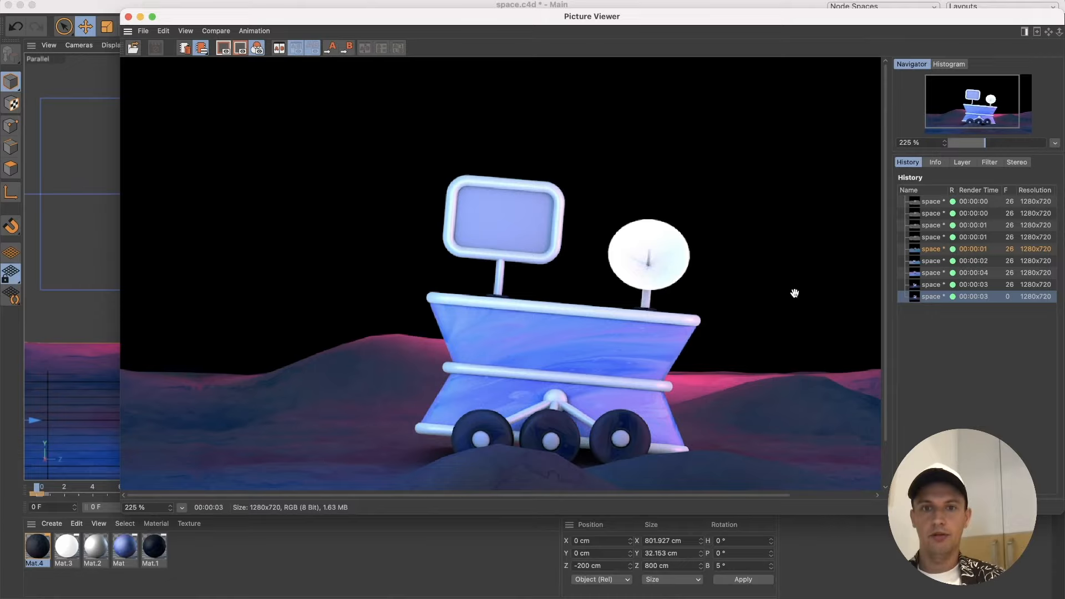
{"action": "left_click", "coordinate": [129, 16]}
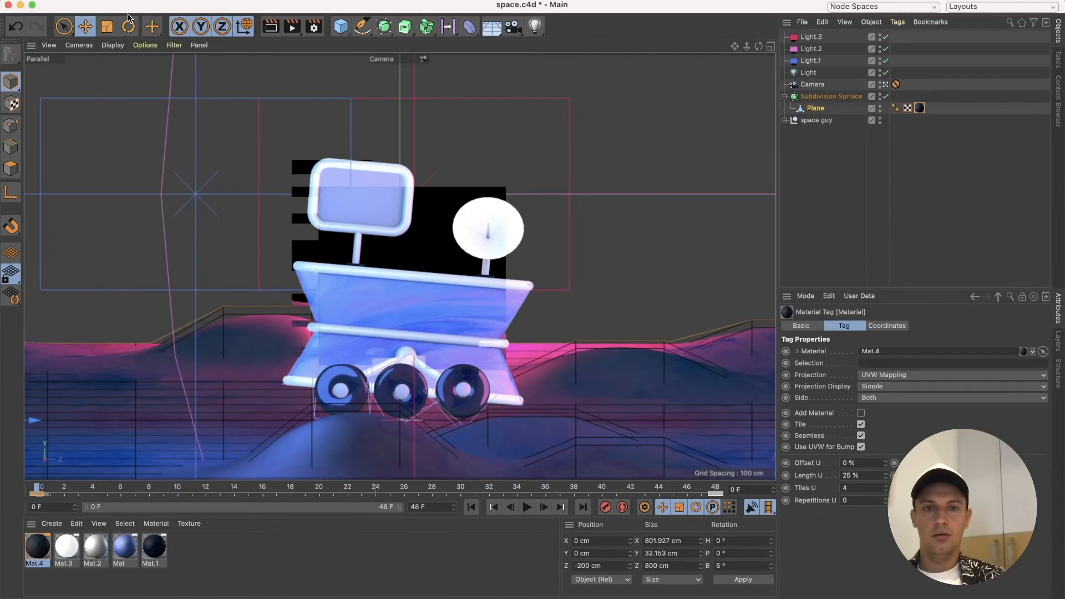
{"action": "left_click", "coordinate": [611, 246]}
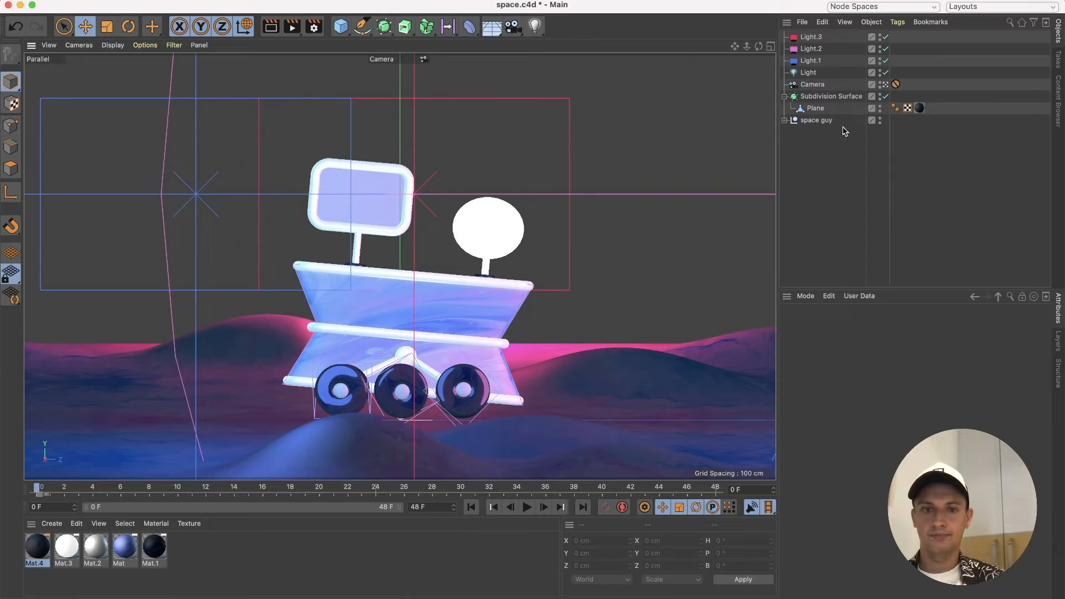
{"action": "left_click", "coordinate": [816, 41]}
{"action": "left_click", "coordinate": [859, 238]}
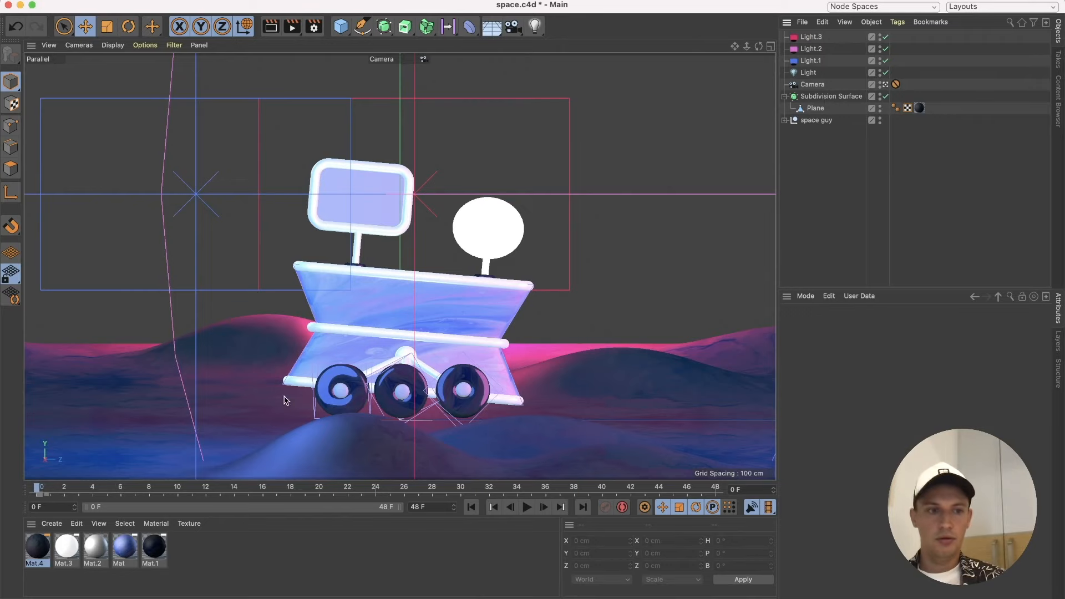
Set the Color channel's texture mix strength to 40% in the terrain material Mat.4.
{"action": "double_click", "coordinate": [38, 544]}
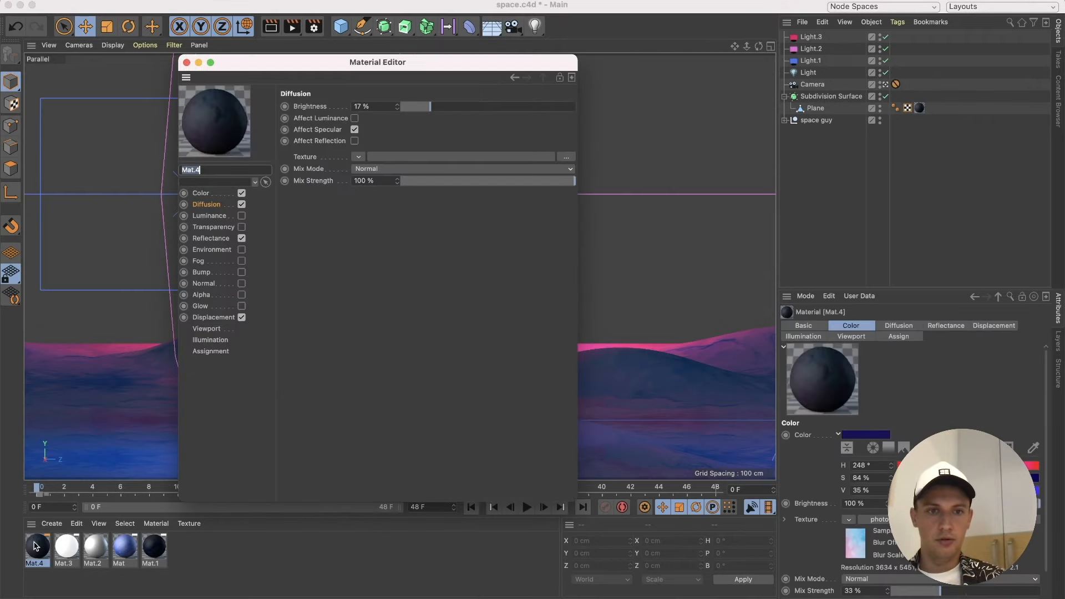
{"action": "left_click", "coordinate": [213, 317]}
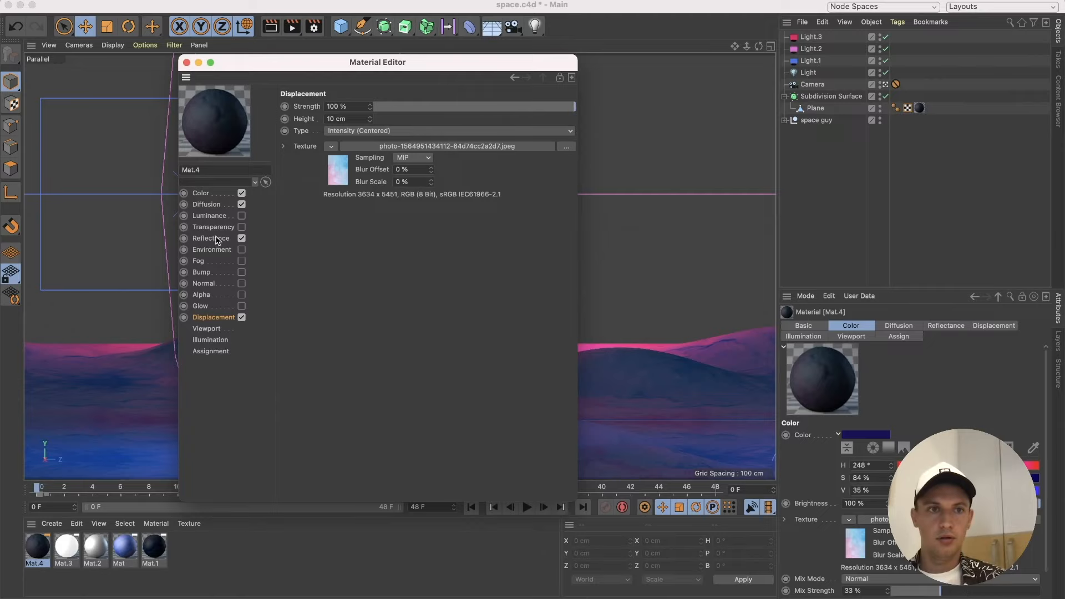
{"action": "left_click", "coordinate": [205, 193]}
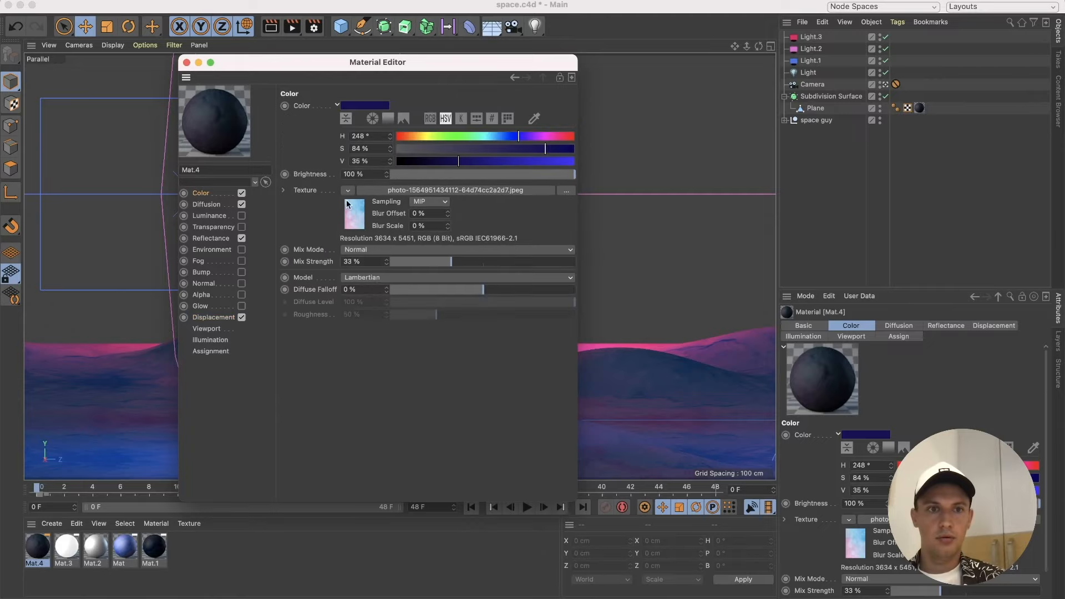
{"action": "left_click_drag", "start_coordinate": [431, 262], "coordinate": [458, 267]}
Raise Mat.4's displacement height to 45 cm.
{"action": "left_click", "coordinate": [214, 317]}
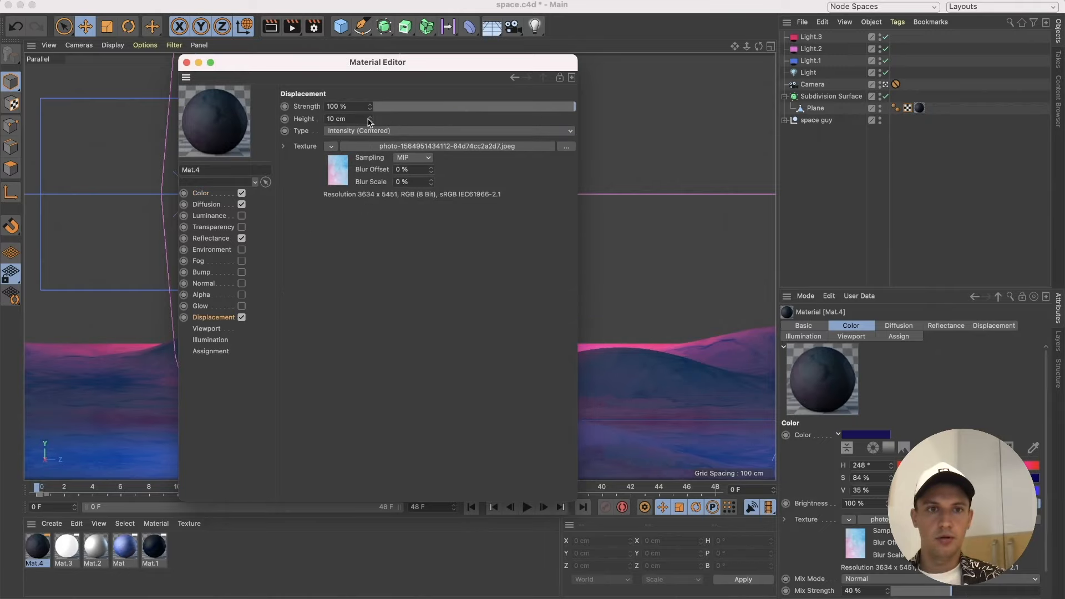
{"action": "left_click_drag", "start_coordinate": [369, 120], "coordinate": [369, 101]}
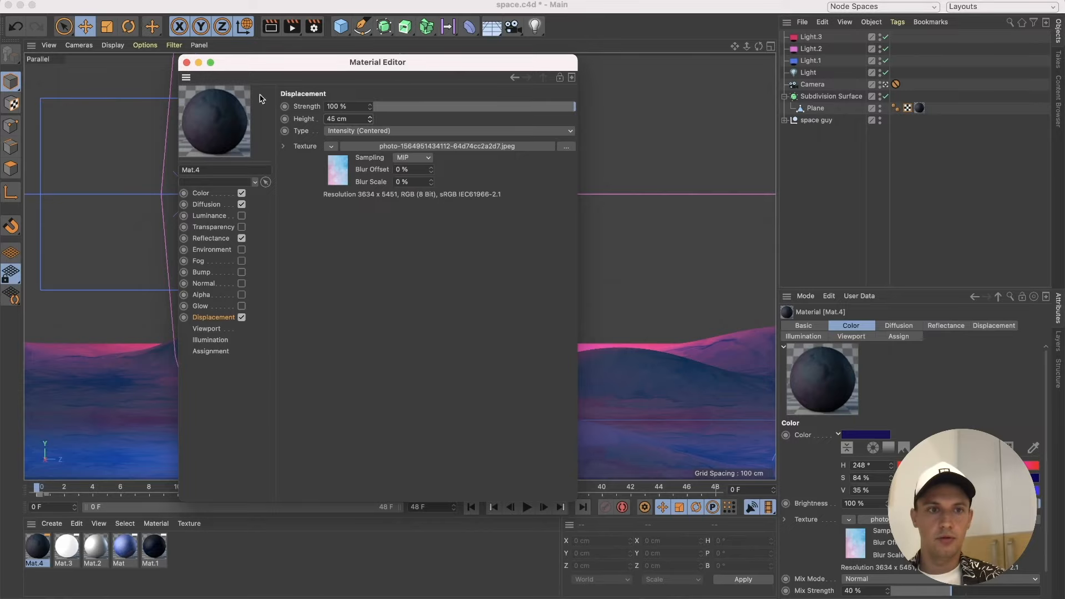
{"action": "mouse_move", "coordinate": [256, 69]}
{"action": "left_mouse_down"}
{"action": "mouse_move", "coordinate": [470, 451]}
{"action": "mouse_move", "coordinate": [405, 490]}
{"action": "mouse_move", "coordinate": [244, 55]}
{"action": "mouse_move", "coordinate": [242, 78]}
{"action": "left_mouse_up"}
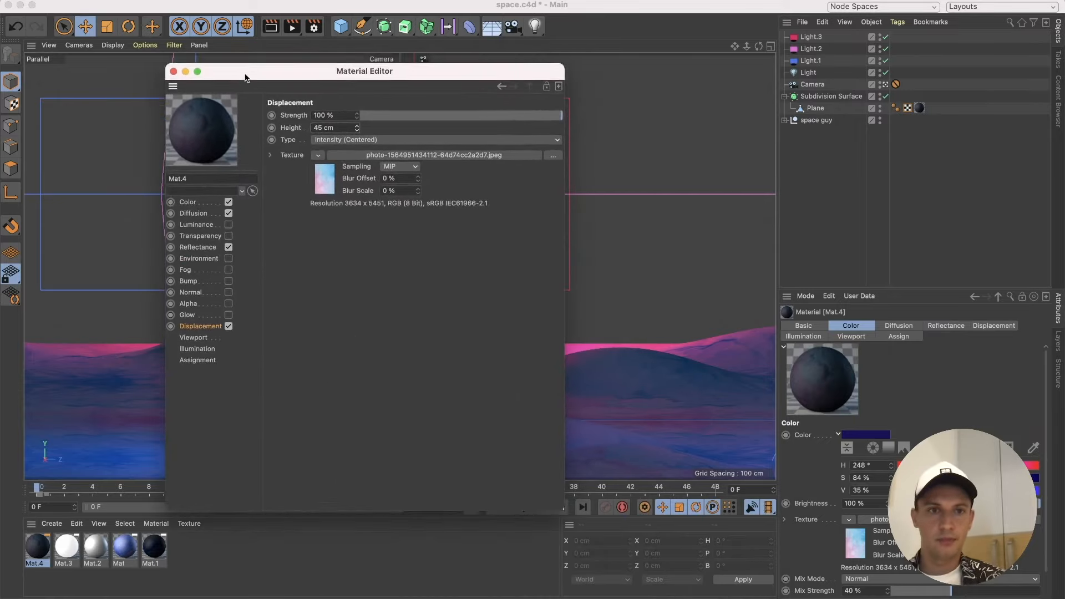
Change Mat.4's base color to light grey with 0% saturation and 76% value, and render a preview in the viewport.
{"action": "left_click", "coordinate": [204, 247]}
{"action": "left_click", "coordinate": [204, 214]}
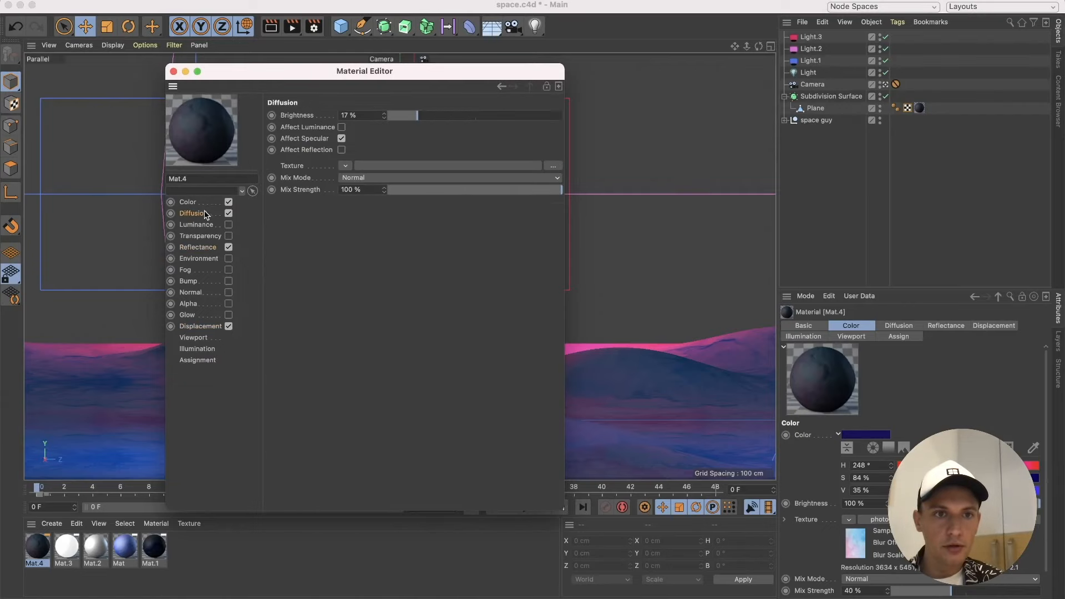
{"action": "left_click", "coordinate": [202, 204]}
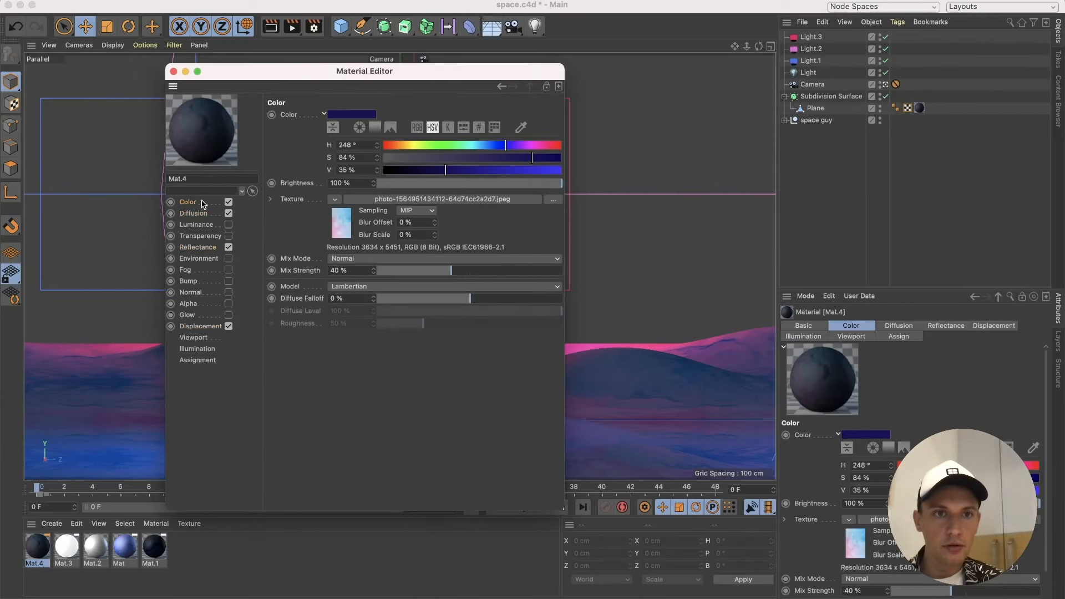
{"action": "left_click", "coordinate": [368, 115]}
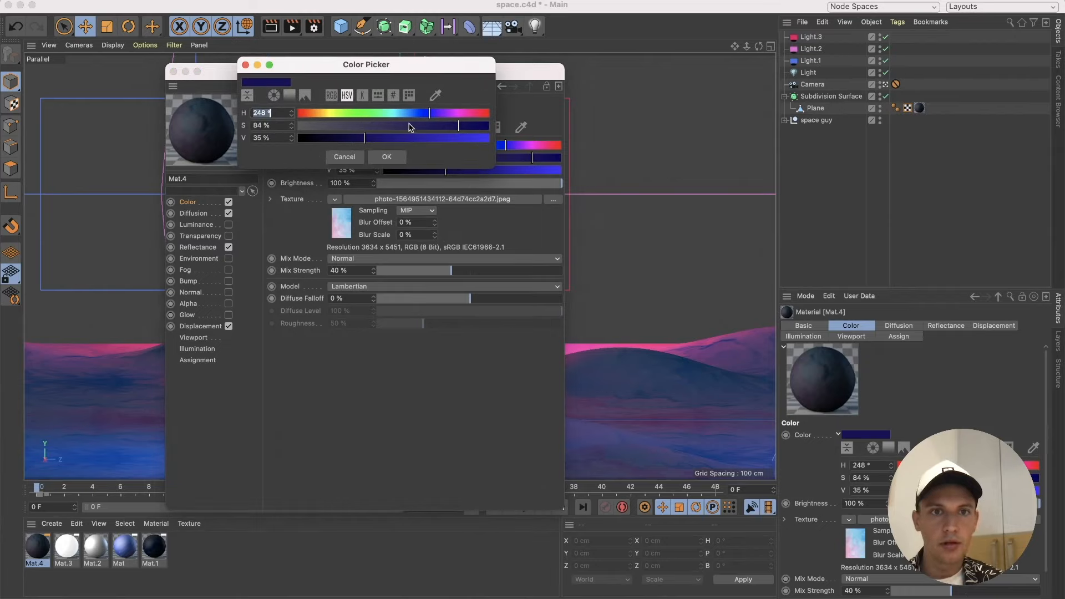
{"action": "left_click", "coordinate": [382, 114]}
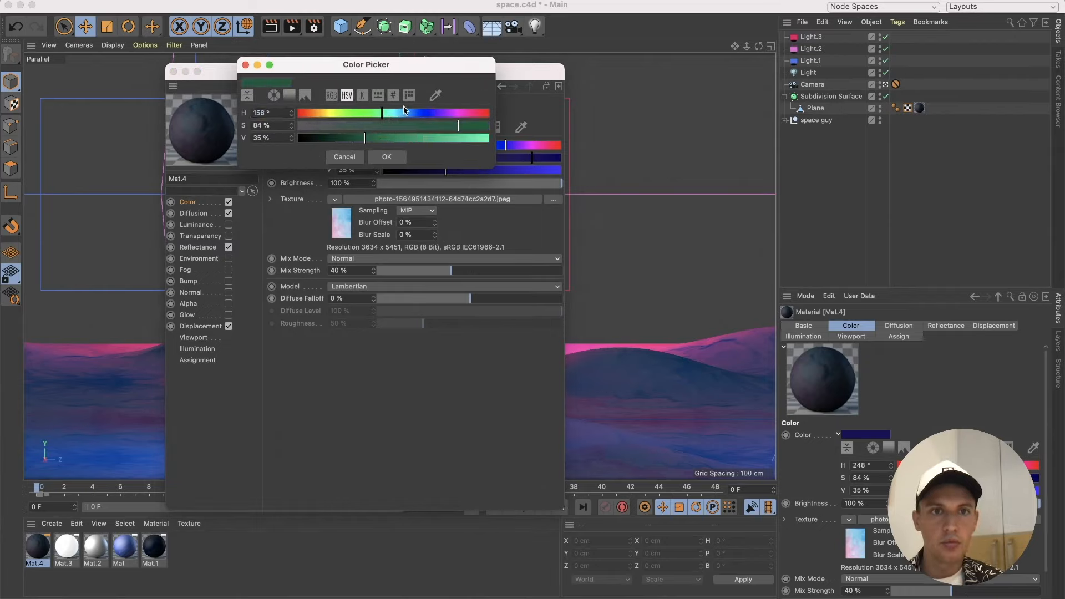
{"action": "left_click_drag", "start_coordinate": [405, 138], "coordinate": [510, 139]}
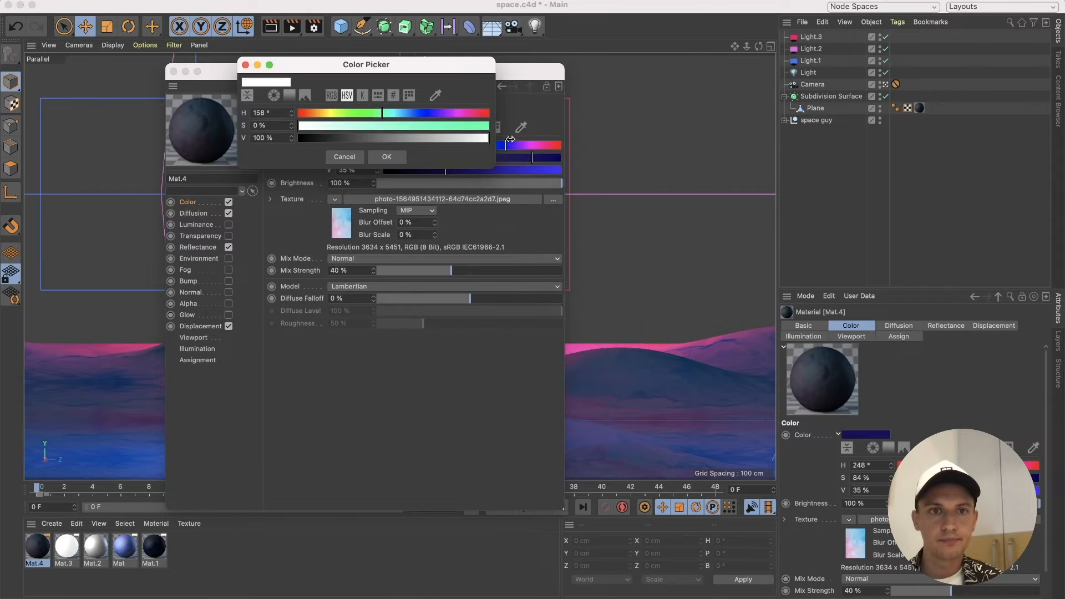
{"action": "left_click_drag", "start_coordinate": [405, 137], "coordinate": [443, 143]}
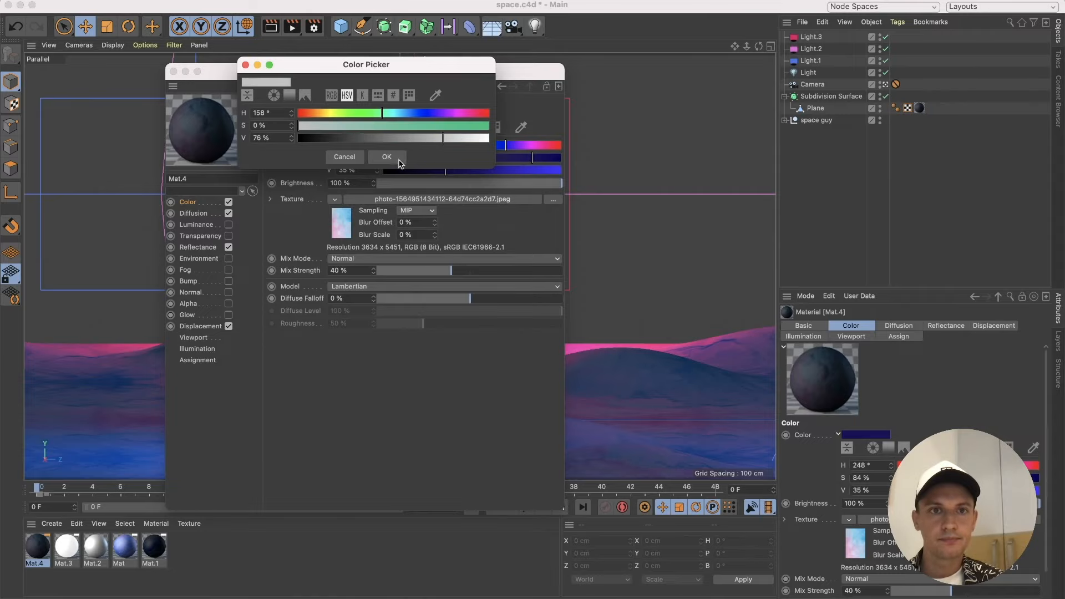
{"action": "left_click", "coordinate": [395, 158]}
{"action": "left_click", "coordinate": [172, 71]}
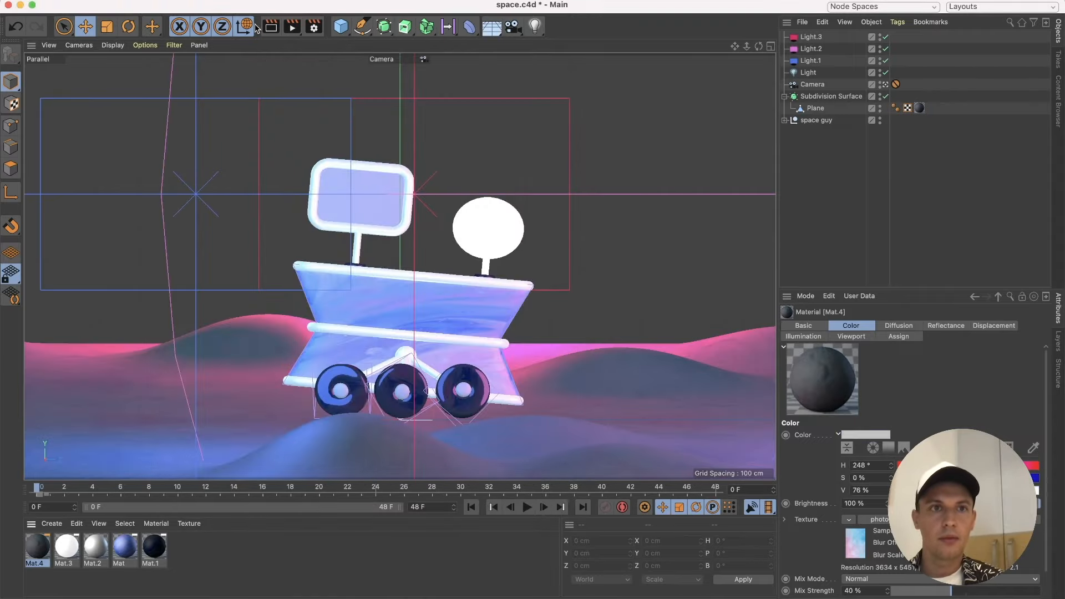
{"action": "left_click", "coordinate": [268, 28]}
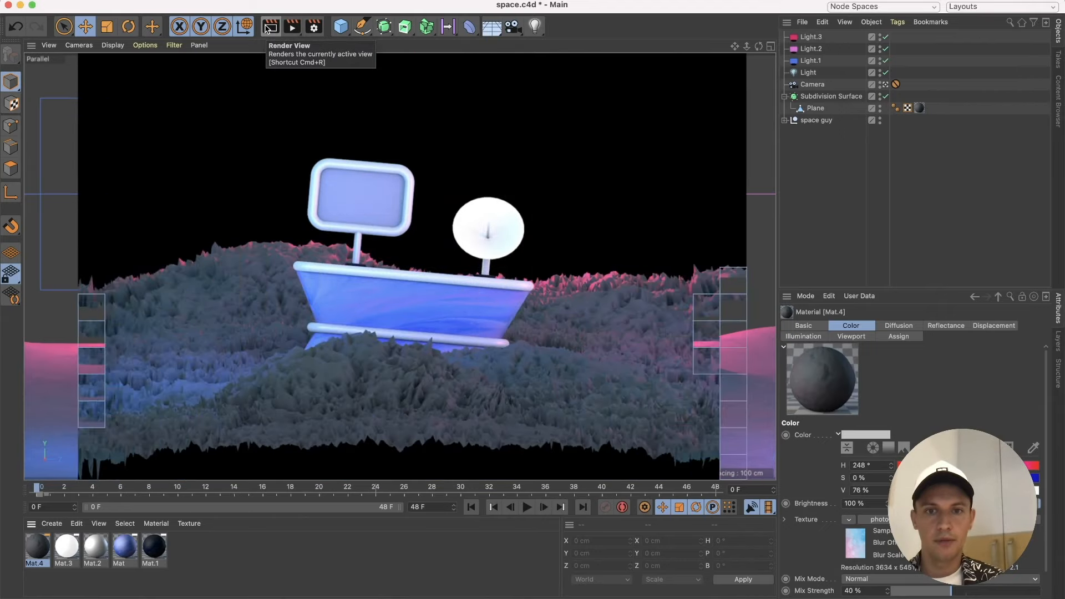
Lighten Mat.4's base color to 87% value and set its displacement height to 10 cm.
{"action": "double_click", "coordinate": [42, 551]}
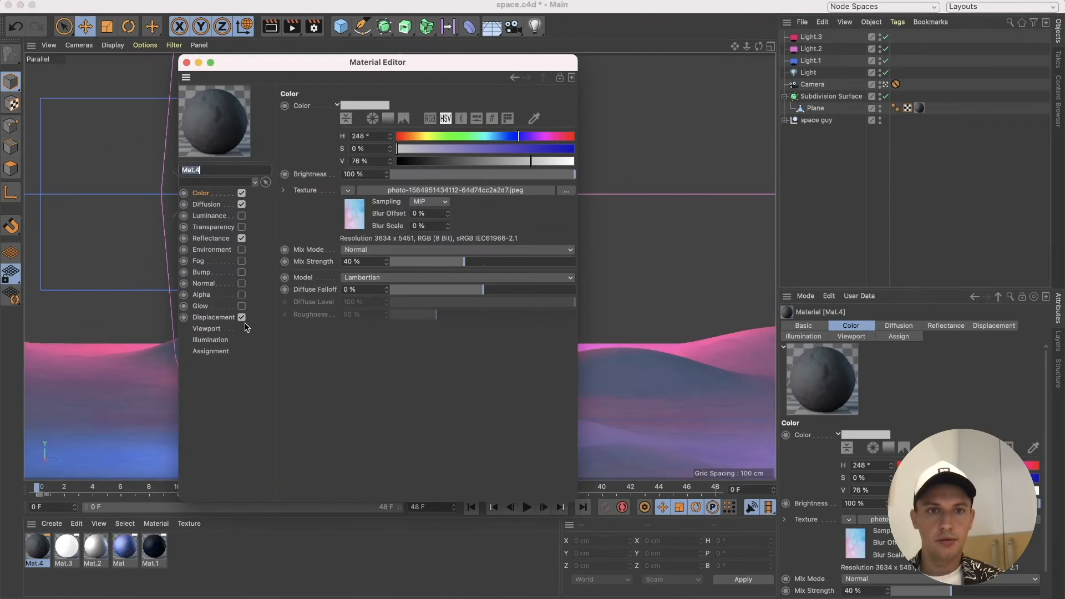
{"action": "left_click_drag", "start_coordinate": [547, 161], "coordinate": [550, 161]}
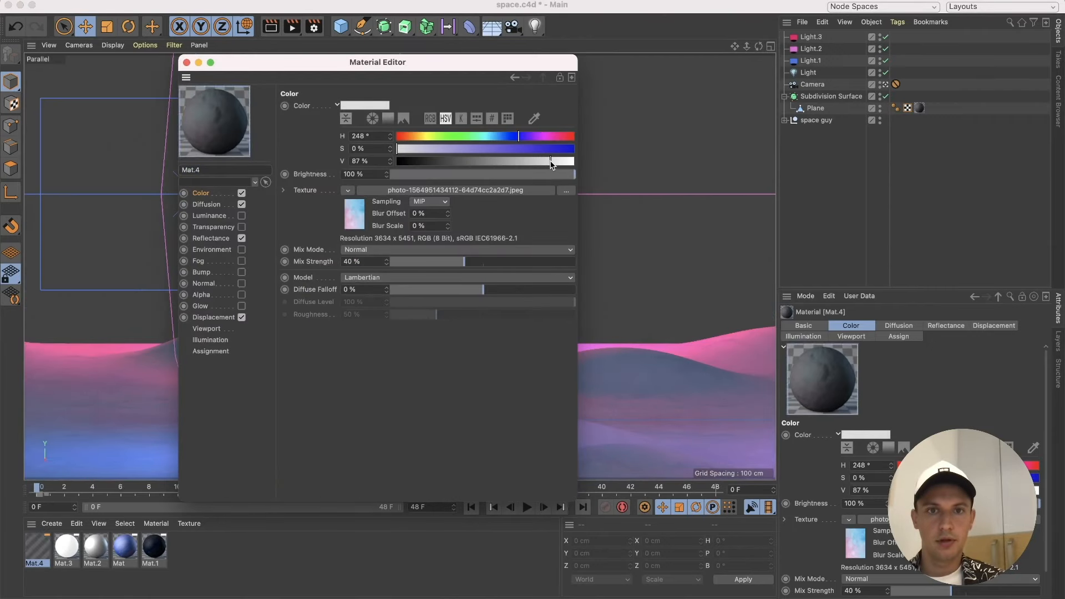
{"action": "left_click", "coordinate": [213, 317]}
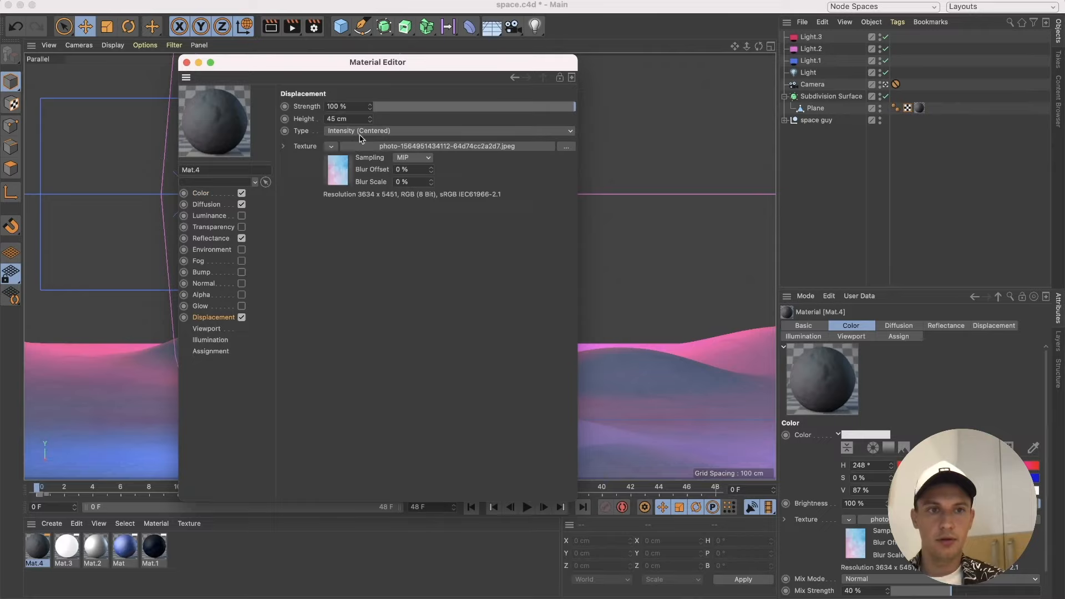
{"action": "left_click", "coordinate": [355, 131]}
{"action": "left_click", "coordinate": [355, 131]}
{"action": "double_click", "coordinate": [352, 119]}
{"action": "type", "text": "10"}
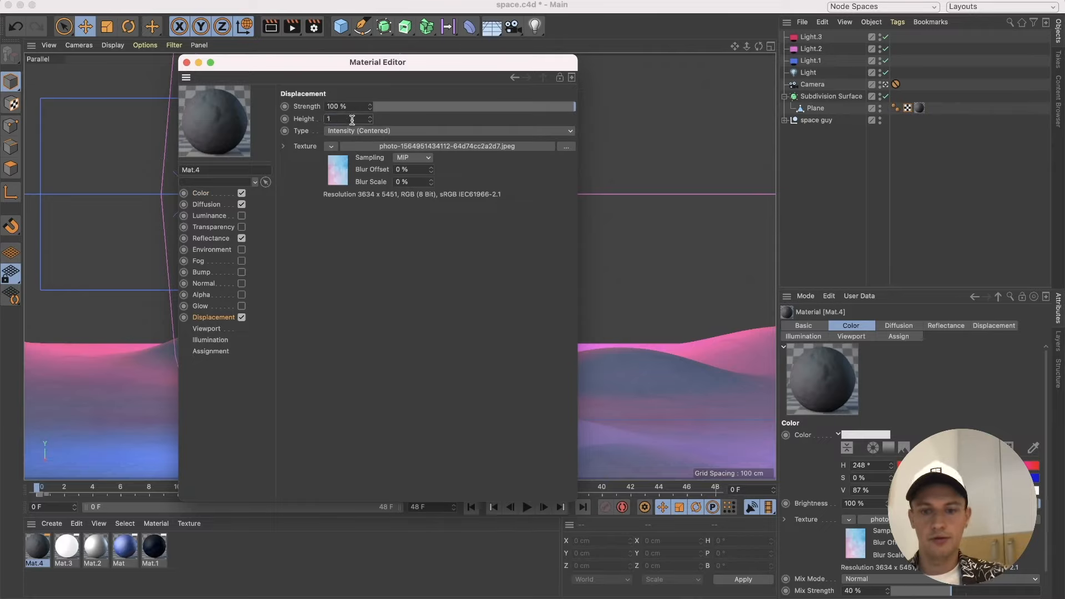
{"action": "key", "text": "Return"}
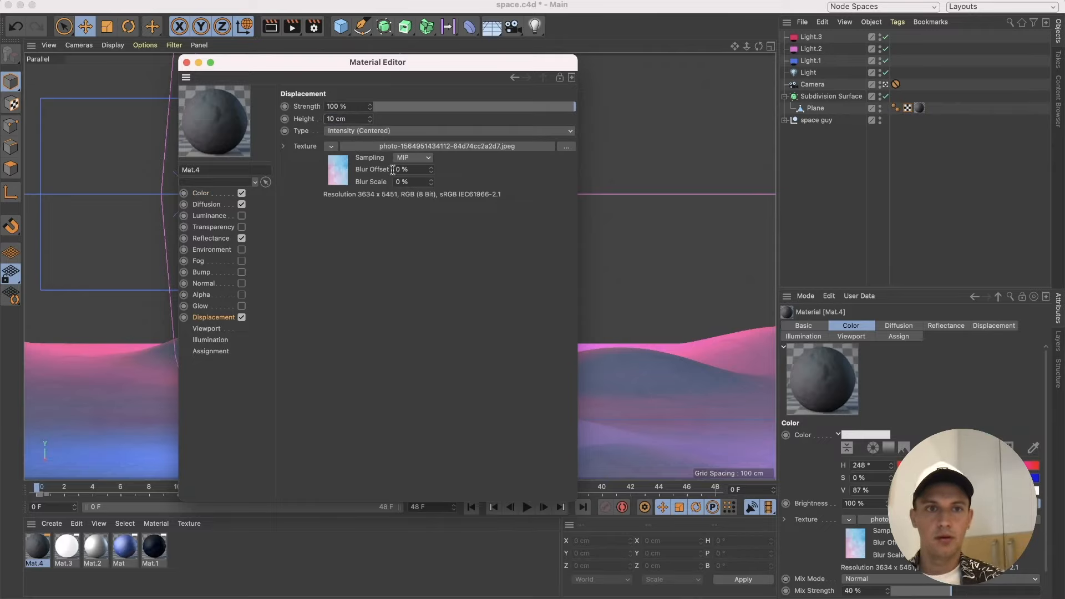
Render a viewport preview of the scene and set the terrain Subdivision Surface's editor subdivision to 4.
{"action": "left_click", "coordinate": [187, 62]}
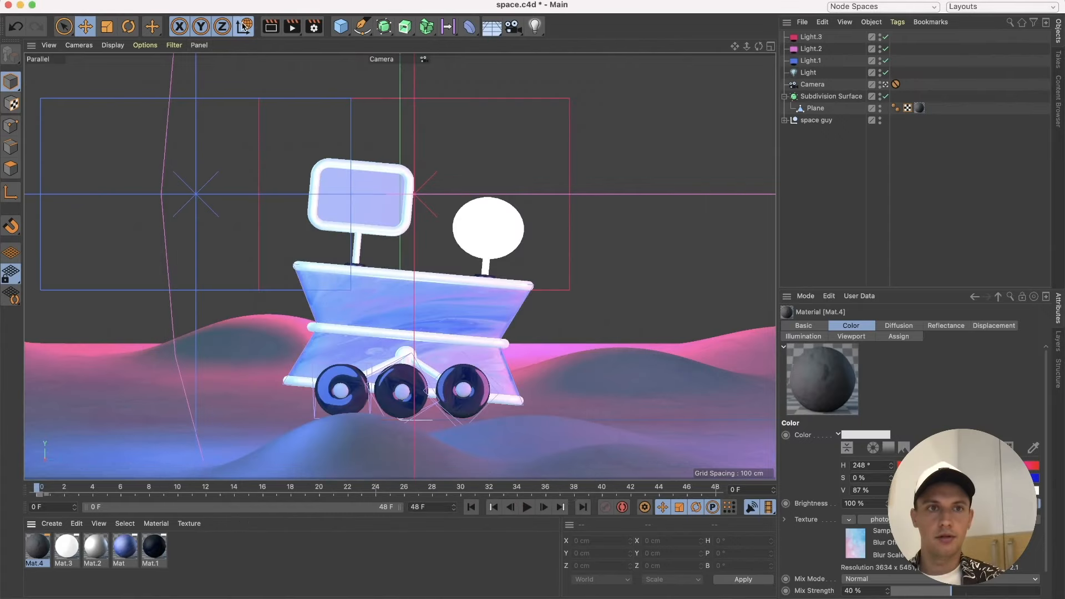
{"action": "left_click", "coordinate": [271, 26]}
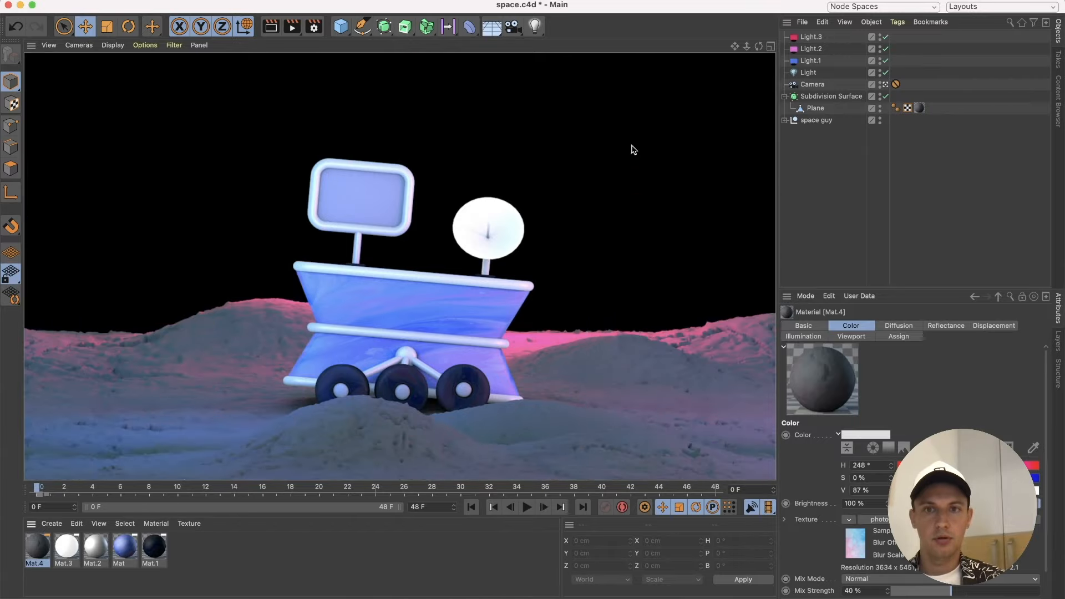
{"action": "left_click", "coordinate": [846, 96]}
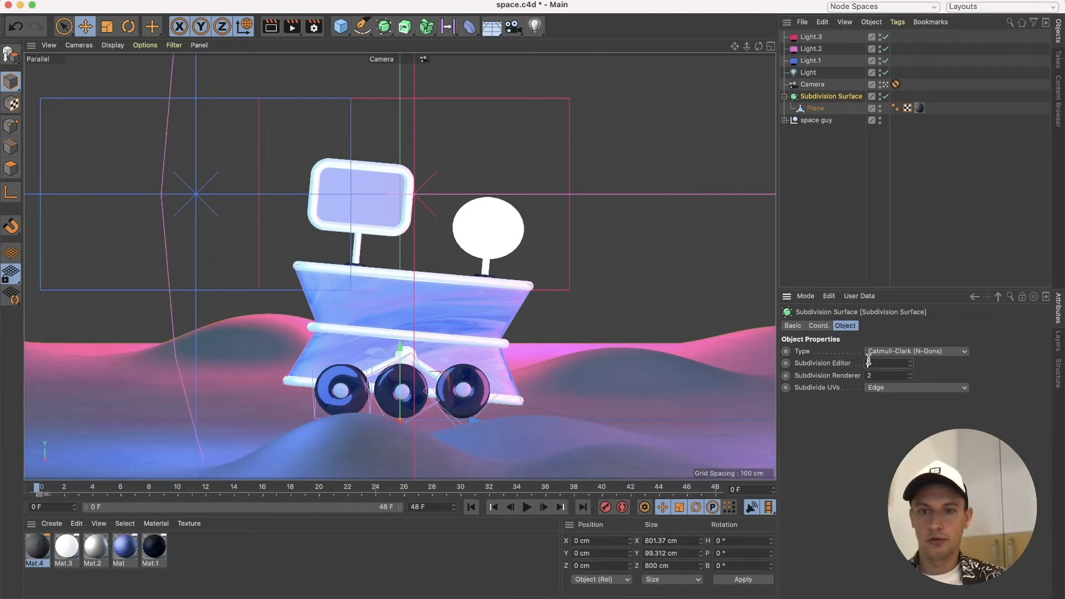
{"action": "type", "text": "4"}
{"action": "key", "text": "Return"}
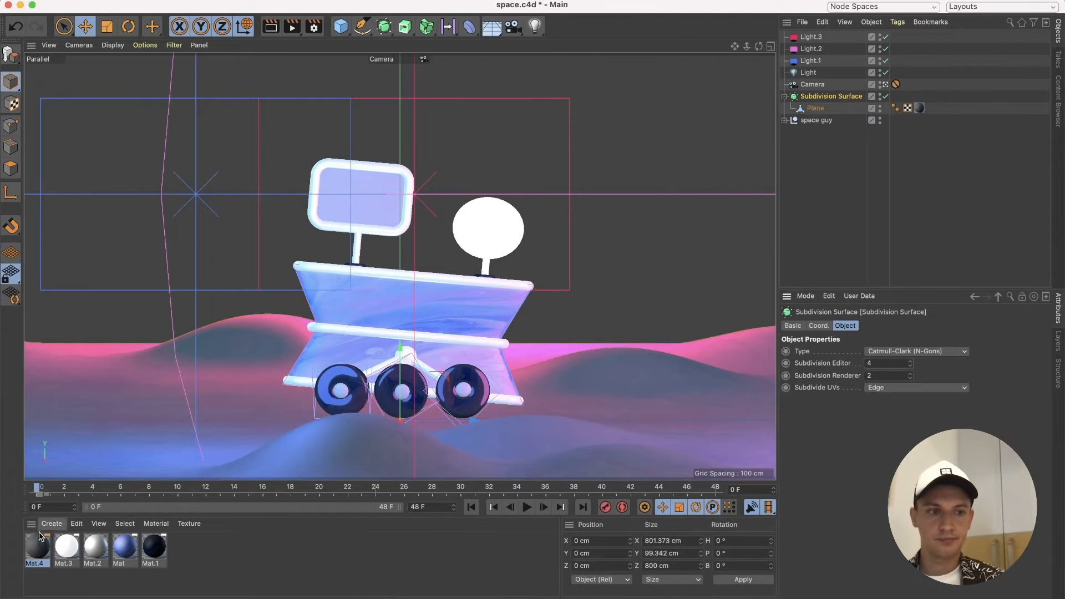
Set the blur offset of Mat.4's displacement texture to 10%.
{"action": "double_click", "coordinate": [38, 546]}
{"action": "left_click", "coordinate": [212, 319]}
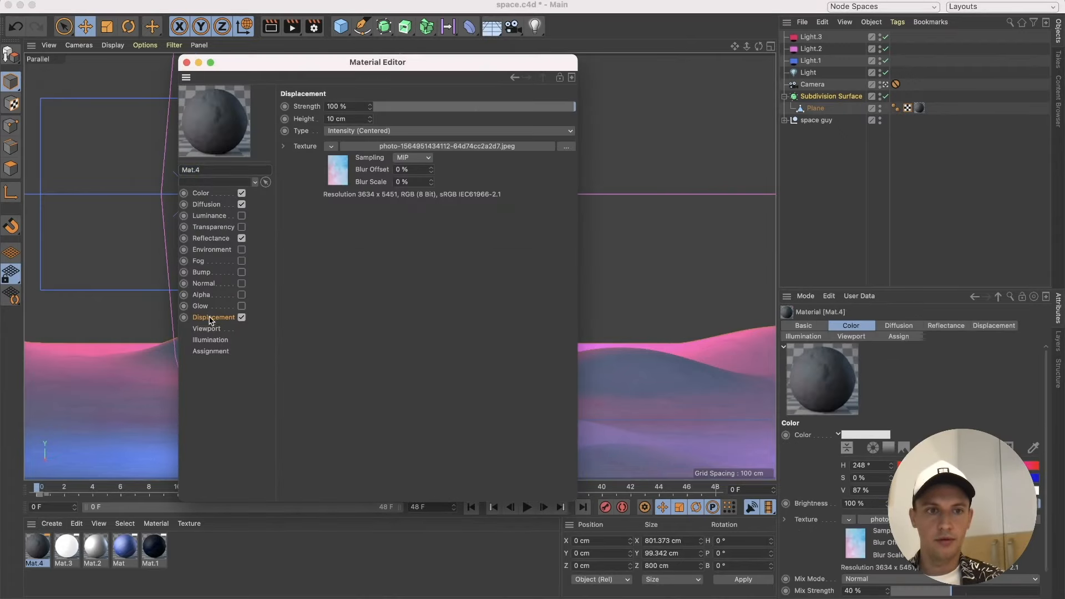
{"action": "type", "text": "10"}
{"action": "key", "text": "Return"}
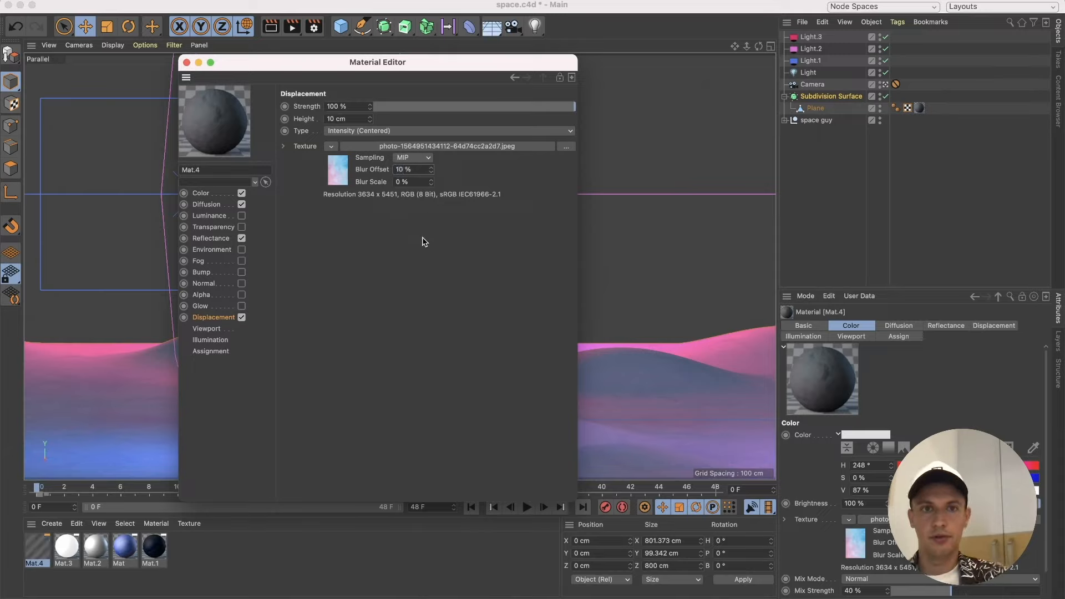
Lower the Diffusion brightness of Mat.4 to 5% and render a preview in the viewport.
{"action": "left_click", "coordinate": [211, 205]}
{"action": "left_click_drag", "start_coordinate": [414, 105], "coordinate": [409, 107]}
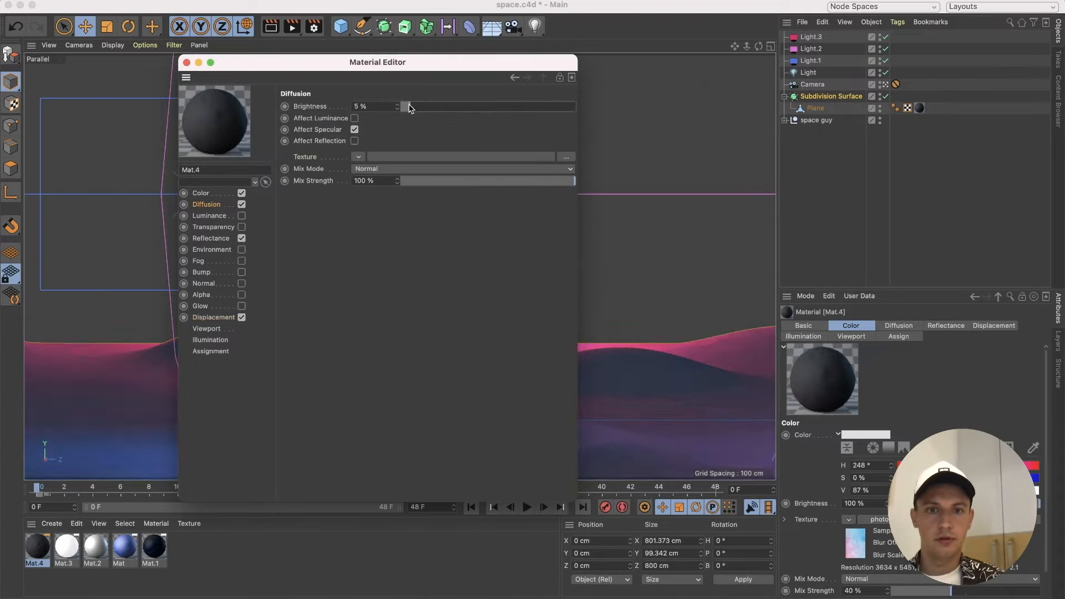
{"action": "left_click", "coordinate": [186, 62]}
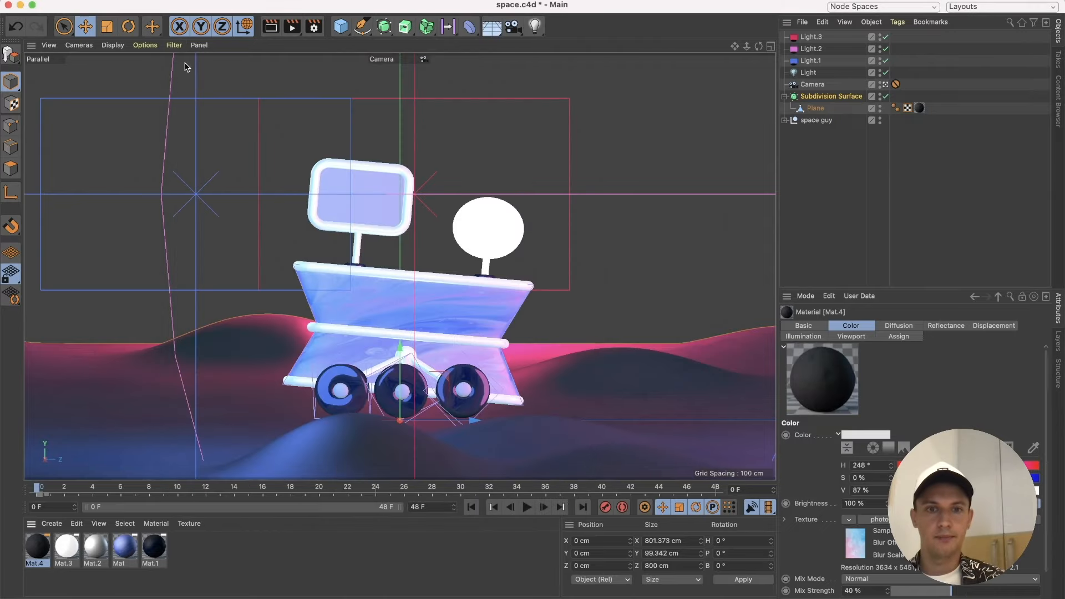
{"action": "left_click", "coordinate": [292, 26]}
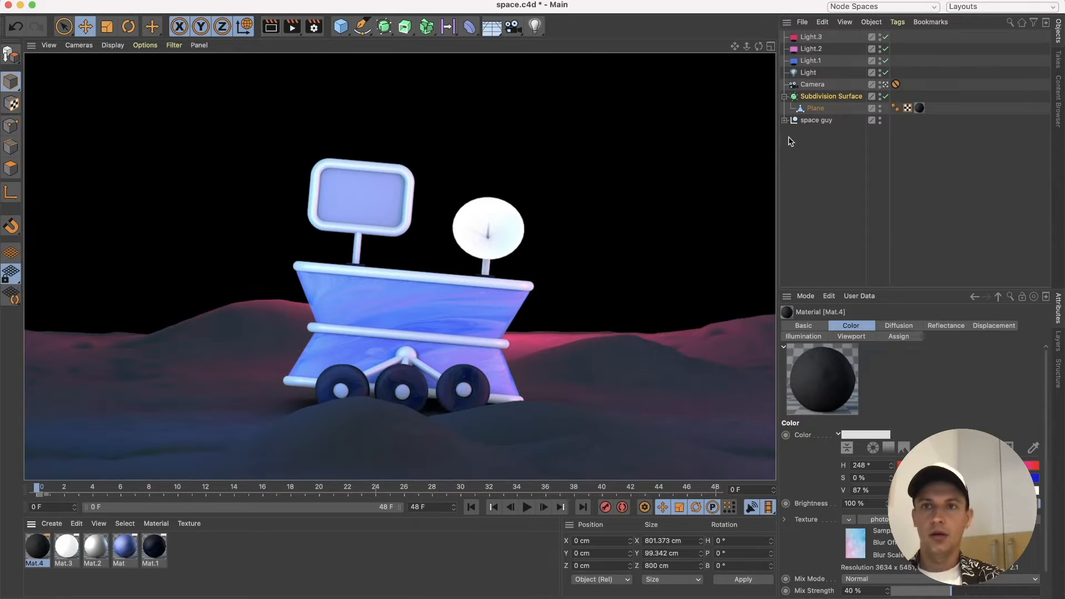
{"action": "left_click", "coordinate": [825, 170]}
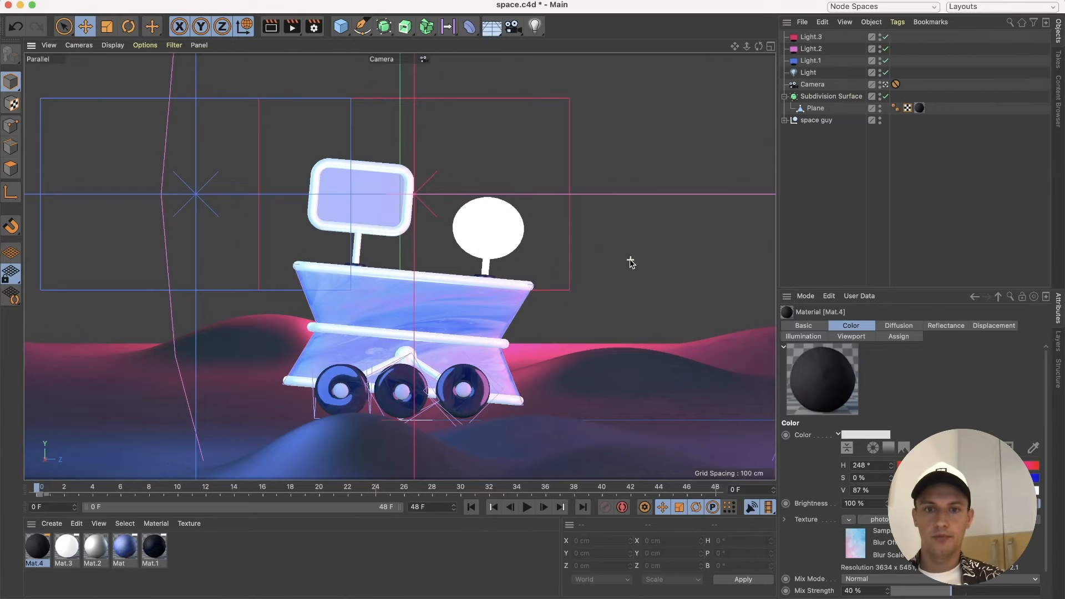
Leave the camera view and move the pink Light.2 along Z to about 184 cm, closer to the rover.
{"action": "left_click", "coordinate": [817, 49]}
{"action": "left_click", "coordinate": [885, 84]}
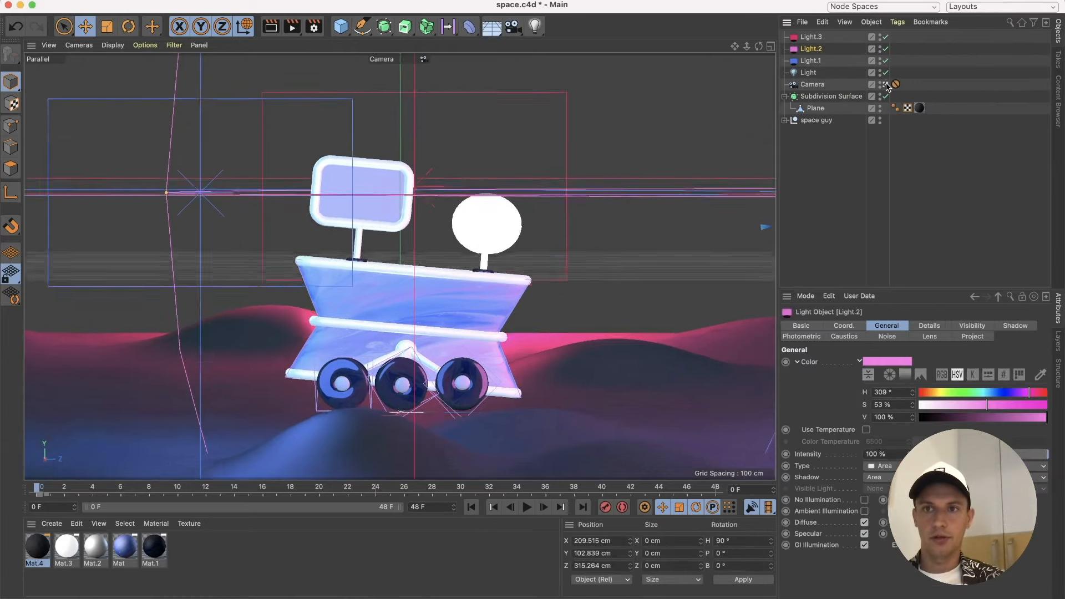
{"action": "scroll", "coordinate": [691, 249], "scroll_direction": "down", "scroll_amount": 3}
{"action": "scroll", "coordinate": [691, 248], "scroll_direction": "down", "scroll_amount": 2}
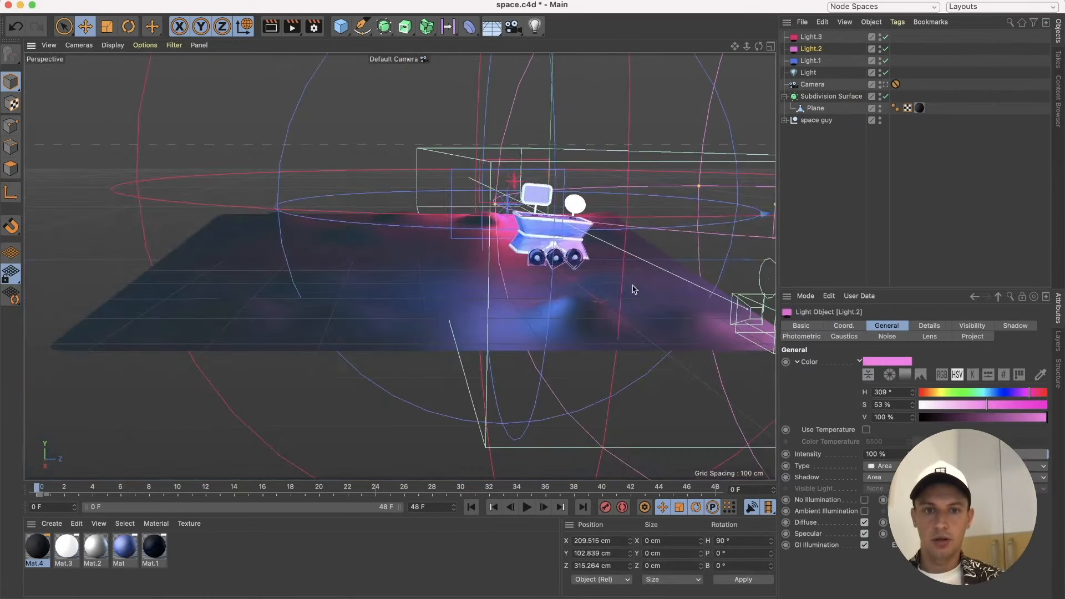
{"action": "mouse_move", "coordinate": [623, 297]}
{"action": "left_mouse_down", "text": "alt"}
{"action": "mouse_move", "coordinate": [607, 311]}
{"action": "mouse_move", "coordinate": [634, 300]}
{"action": "left_mouse_up", "text": "alt"}
{"action": "left_click_drag", "start_coordinate": [725, 273], "coordinate": [580, 292]}
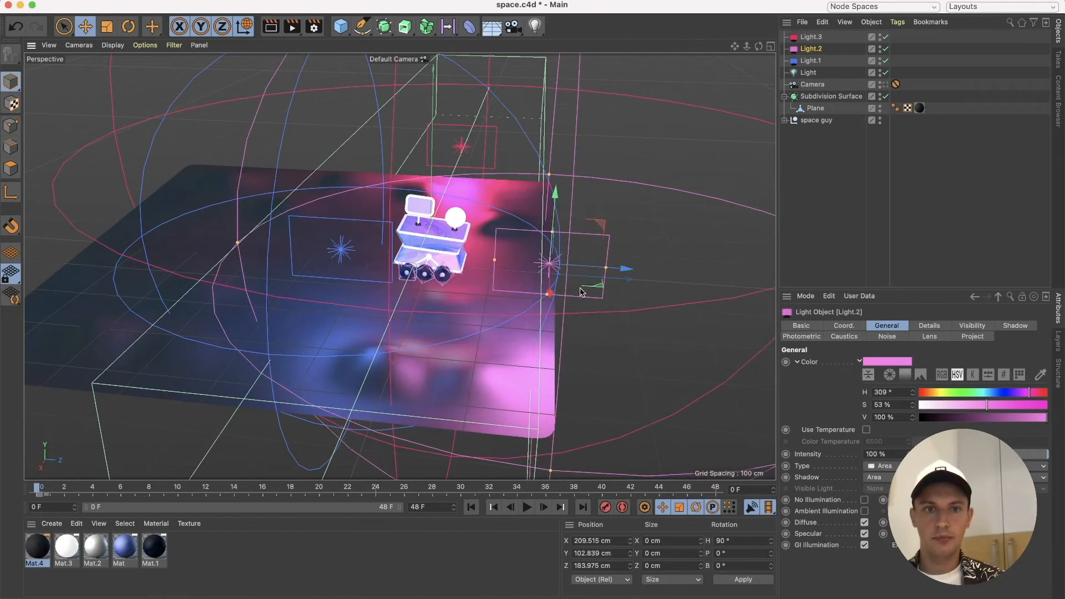
Move Light.2 along X to about 49 cm, return to the scene camera and render a preview.
{"action": "left_click_drag", "start_coordinate": [414, 335], "coordinate": [427, 283], "text": "alt"}
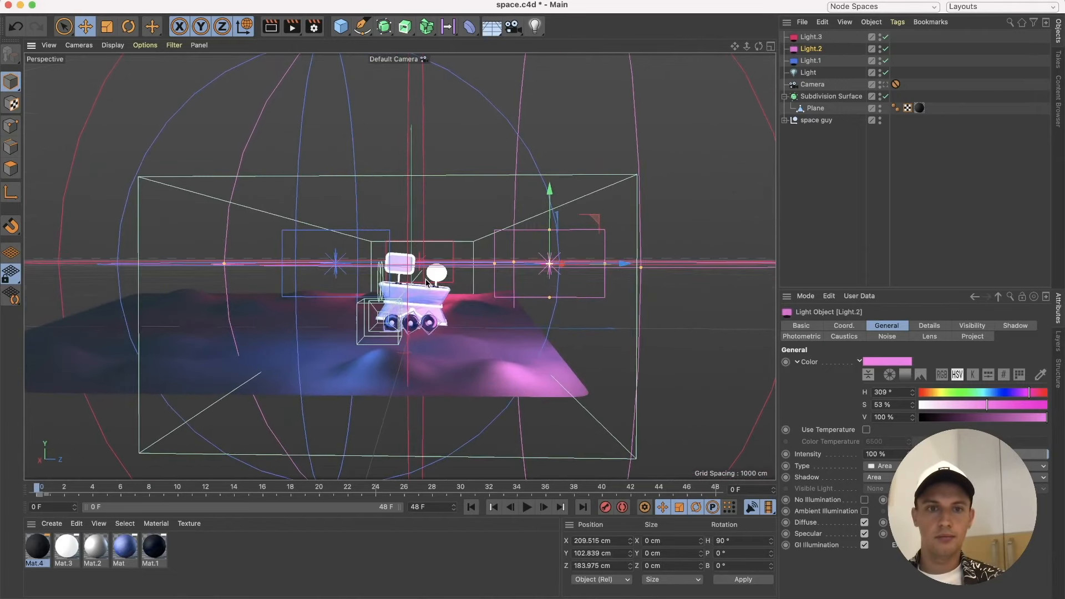
{"action": "left_click_drag", "start_coordinate": [506, 320], "coordinate": [496, 380], "text": "alt"}
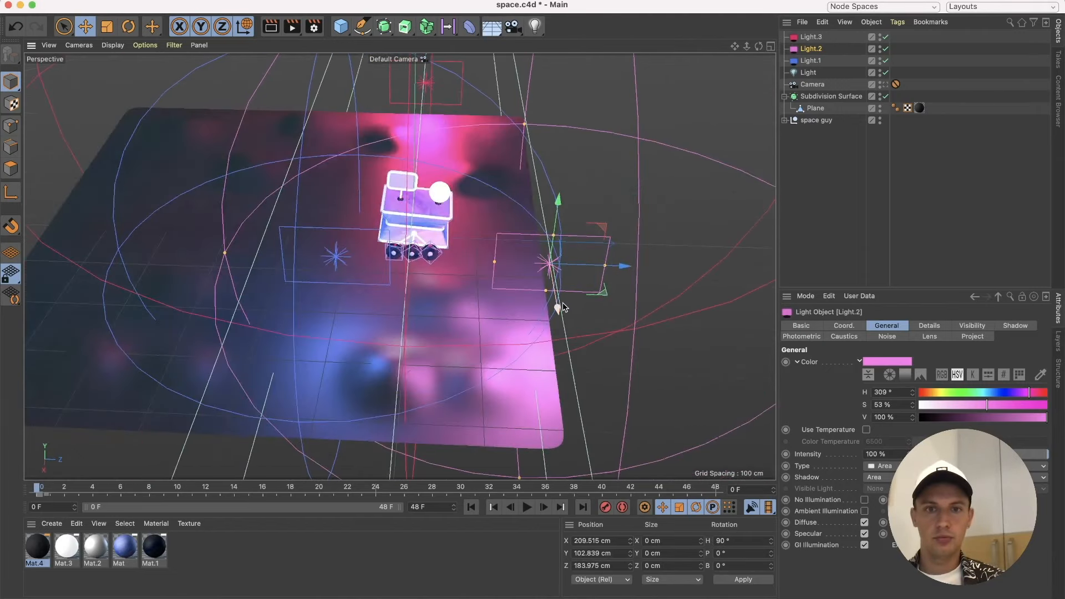
{"action": "left_click_drag", "start_coordinate": [560, 307], "coordinate": [545, 237]}
{"action": "left_click_drag", "start_coordinate": [427, 257], "coordinate": [532, 77], "text": "alt"}
{"action": "left_click", "coordinate": [885, 84]}
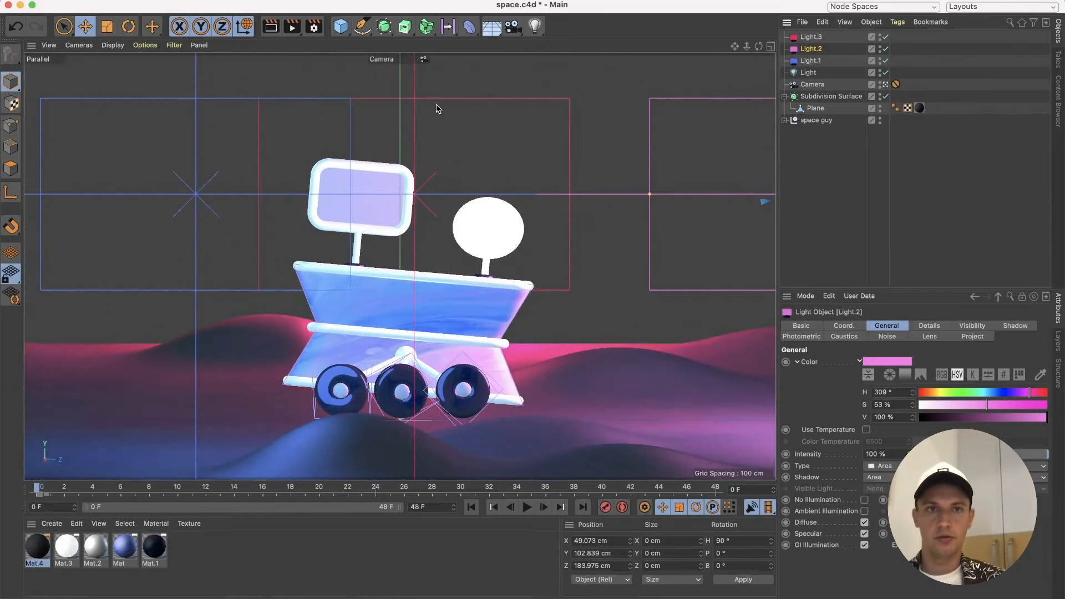
{"action": "left_click", "coordinate": [270, 26]}
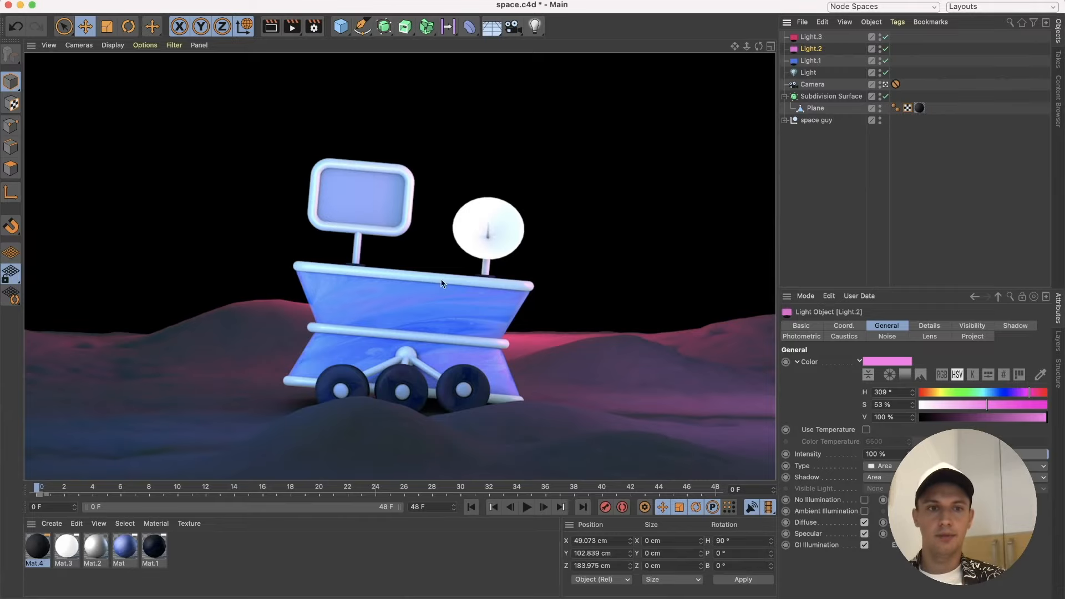
{"action": "left_click", "coordinate": [603, 176]}
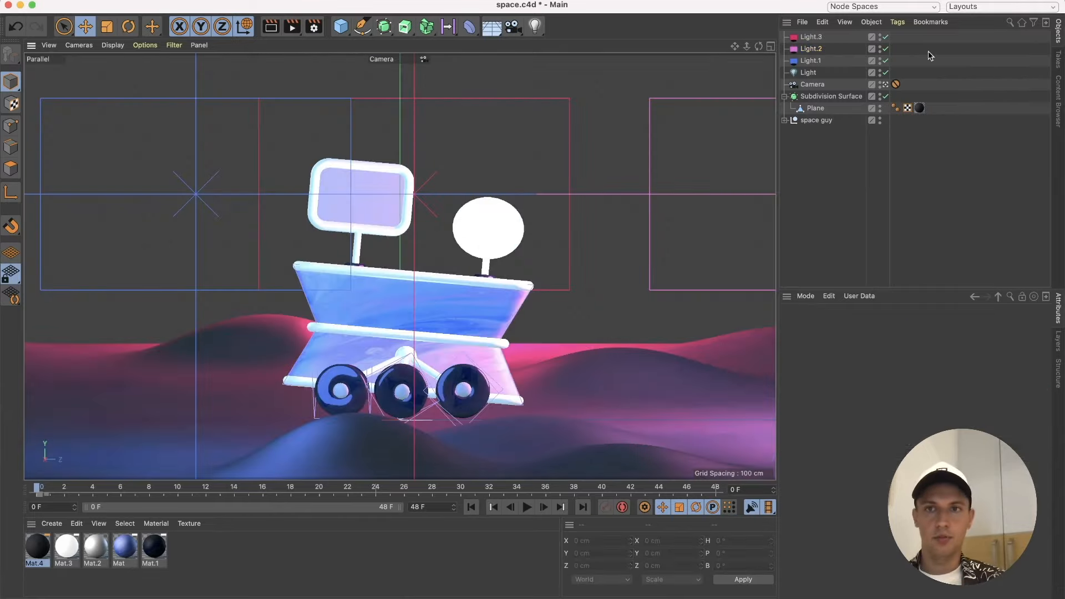
Outside the camera view, enlarge the blue Light.1's falloff radius and reposition it at about X 184 cm, Y 99 cm.
{"action": "left_click", "coordinate": [885, 85]}
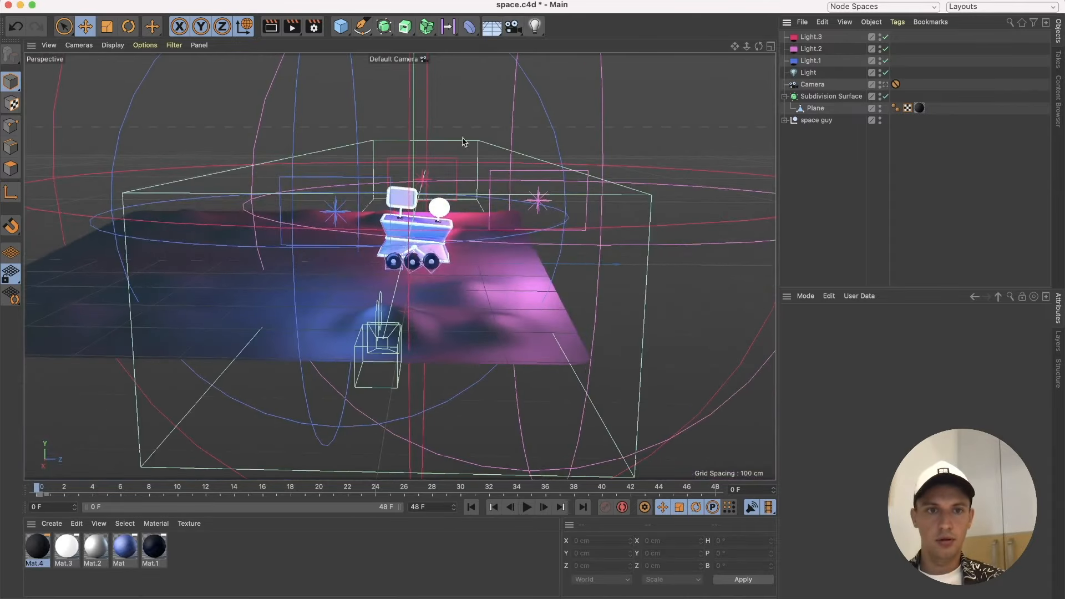
{"action": "left_click_drag", "start_coordinate": [356, 280], "coordinate": [327, 326], "text": "alt"}
{"action": "left_click", "coordinate": [800, 65]}
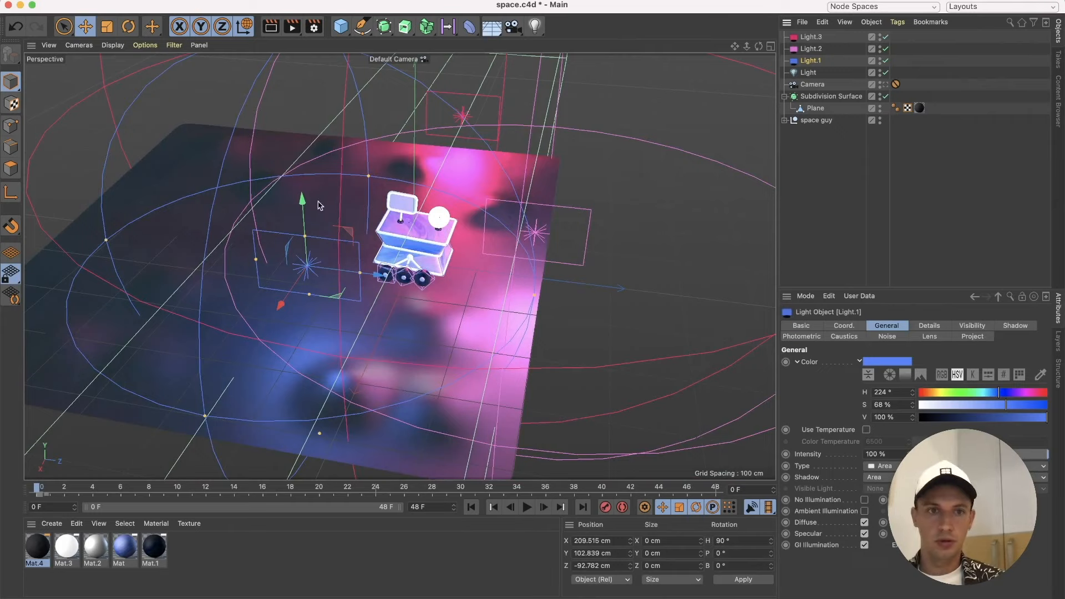
{"action": "left_click_drag", "start_coordinate": [304, 229], "coordinate": [320, 236]}
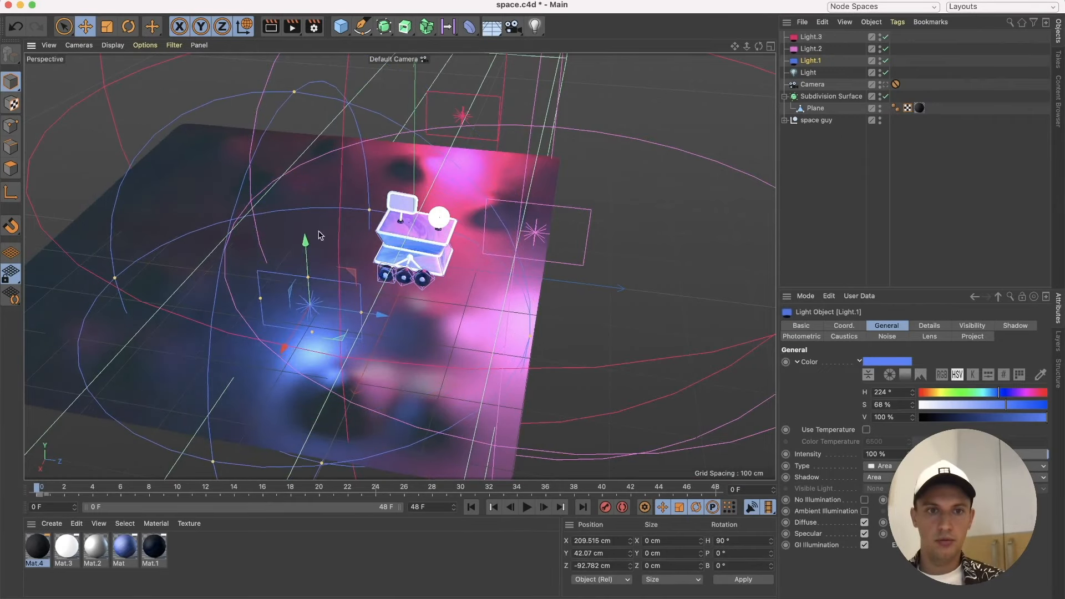
{"action": "left_click_drag", "start_coordinate": [367, 210], "coordinate": [382, 168]}
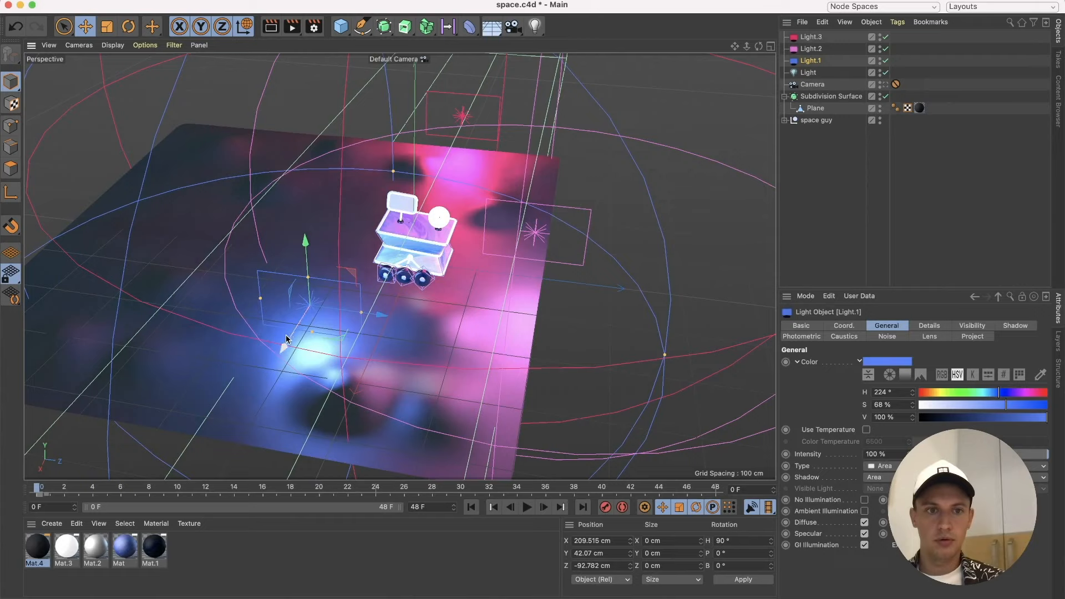
{"action": "left_click_drag", "start_coordinate": [319, 273], "coordinate": [402, 260]}
{"action": "scroll", "coordinate": [403, 261], "scroll_direction": "up", "scroll_amount": 6}
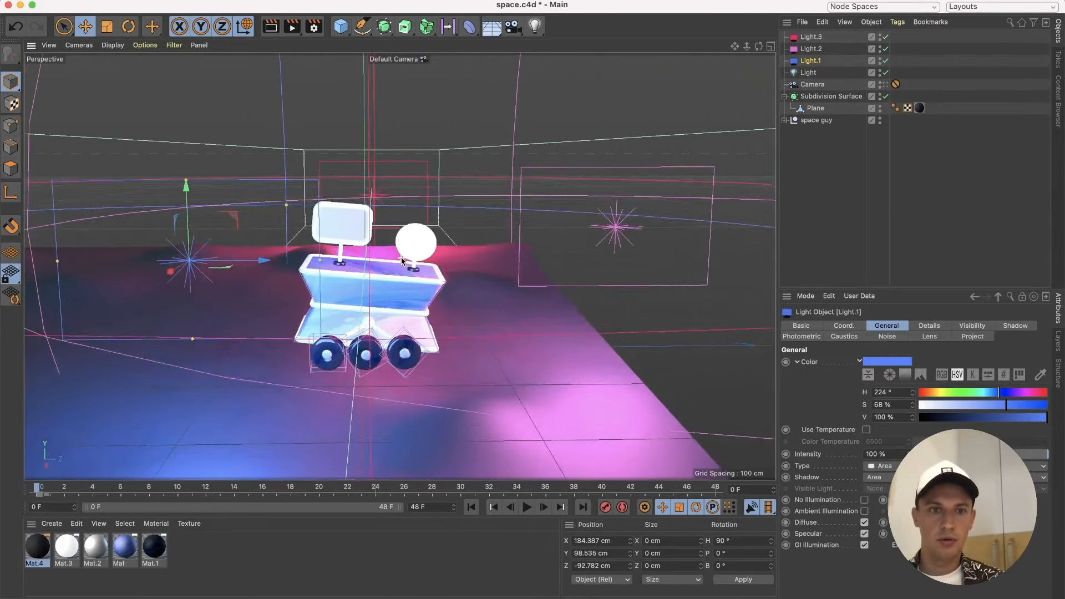
Reduce the color texture's mix strength to 18% in the rover's blue material Mat.
{"action": "double_click", "coordinate": [123, 549]}
{"action": "left_click", "coordinate": [200, 193]}
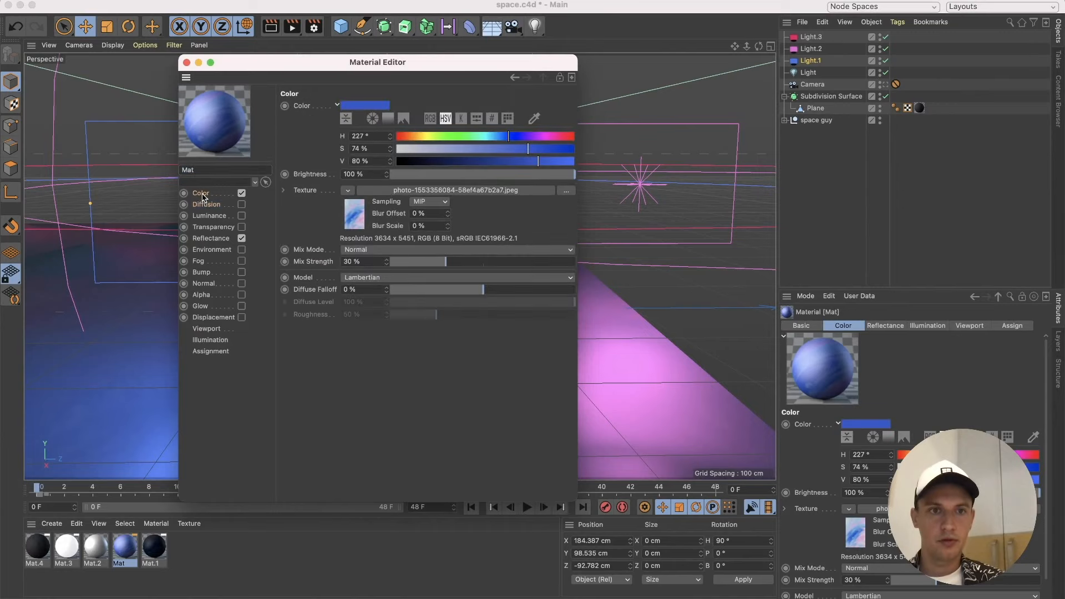
{"action": "left_click_drag", "start_coordinate": [432, 262], "coordinate": [425, 265]}
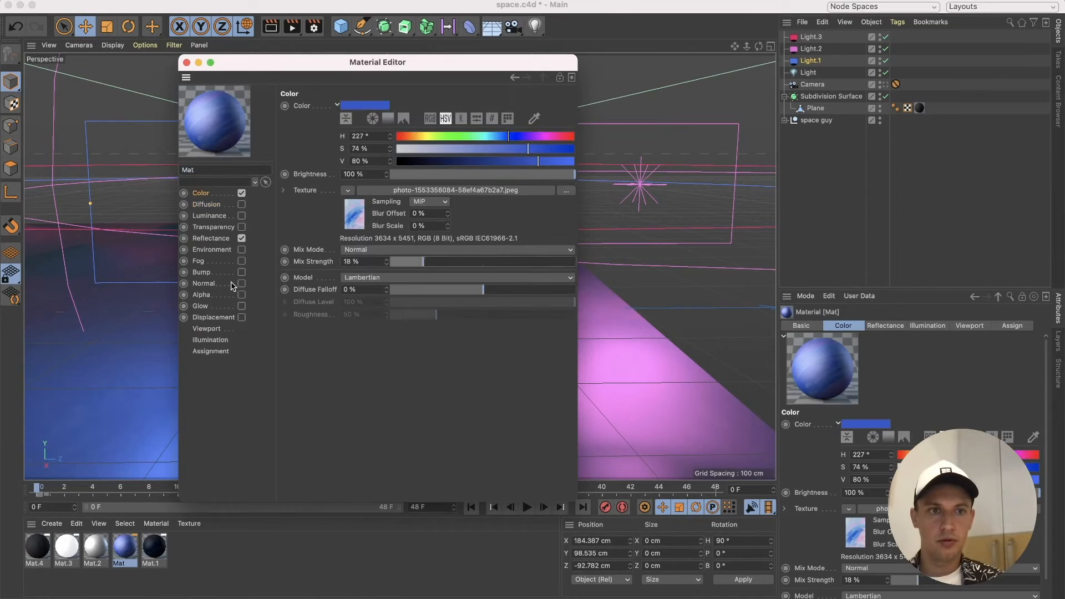
Strengthen the specular highlight in the blue material Mat's Reflectance channel and render a viewport preview.
{"action": "left_click", "coordinate": [214, 240]}
{"action": "mouse_move", "coordinate": [468, 323]}
{"action": "left_mouse_down"}
{"action": "mouse_move", "coordinate": [483, 323]}
{"action": "mouse_move", "coordinate": [480, 334]}
{"action": "left_mouse_up"}
{"action": "left_click", "coordinate": [187, 63]}
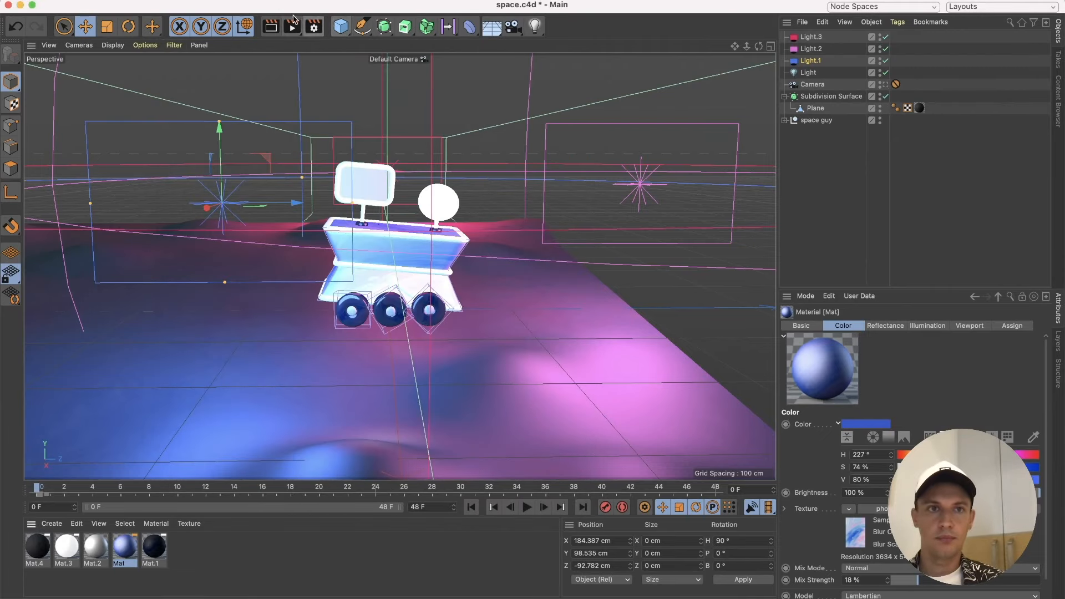
{"action": "left_click", "coordinate": [271, 25]}
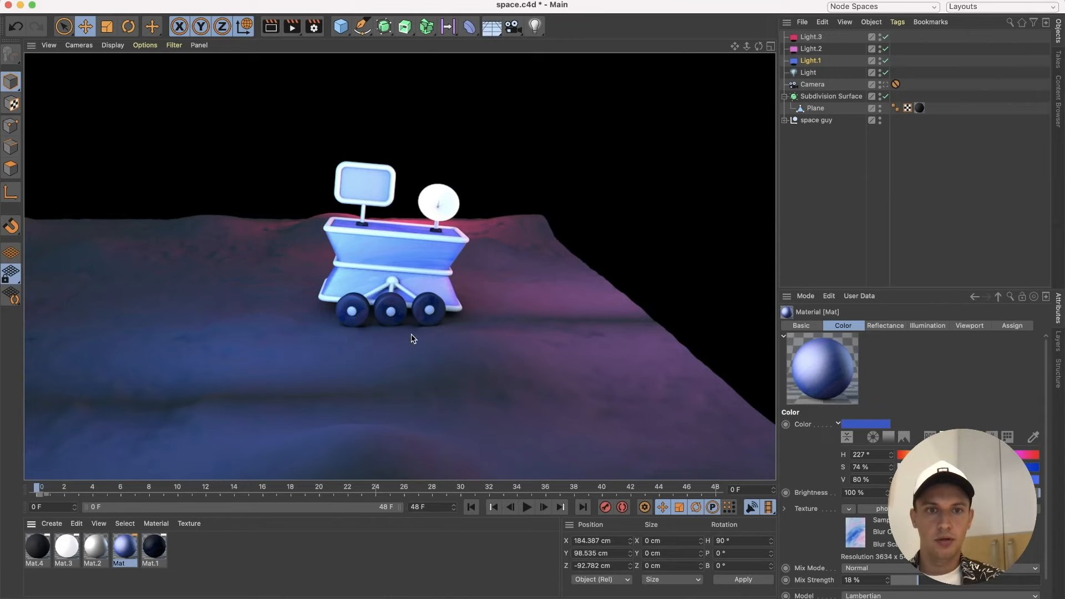
{"action": "left_click", "coordinate": [527, 110]}
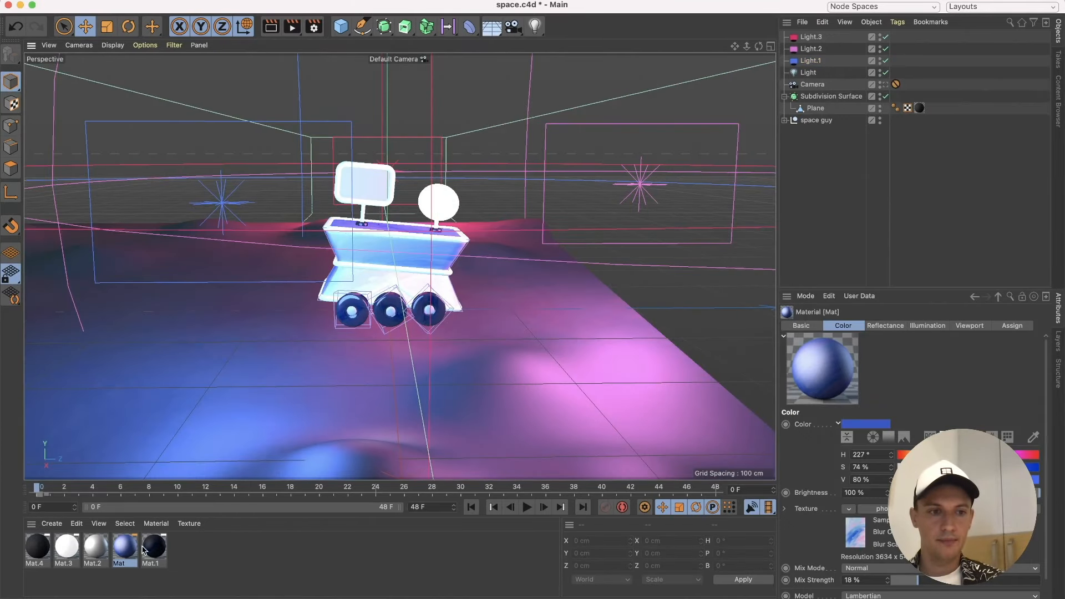
Set Mat.4's default specular to 16% inner width and 29% width in its Reflectance channel.
{"action": "double_click", "coordinate": [37, 549]}
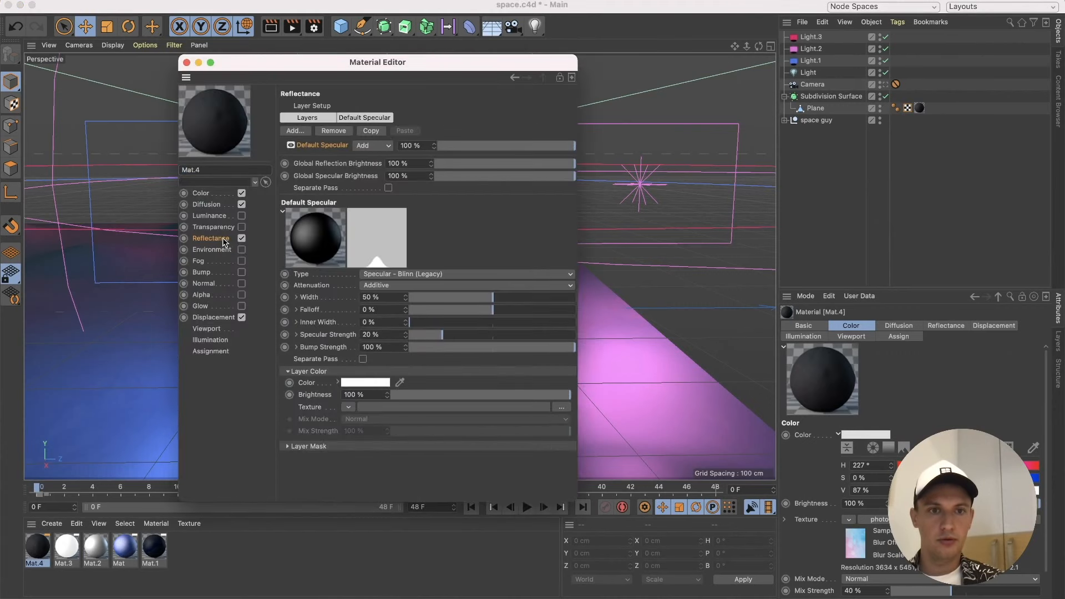
{"action": "left_click_drag", "start_coordinate": [445, 325], "coordinate": [438, 325]}
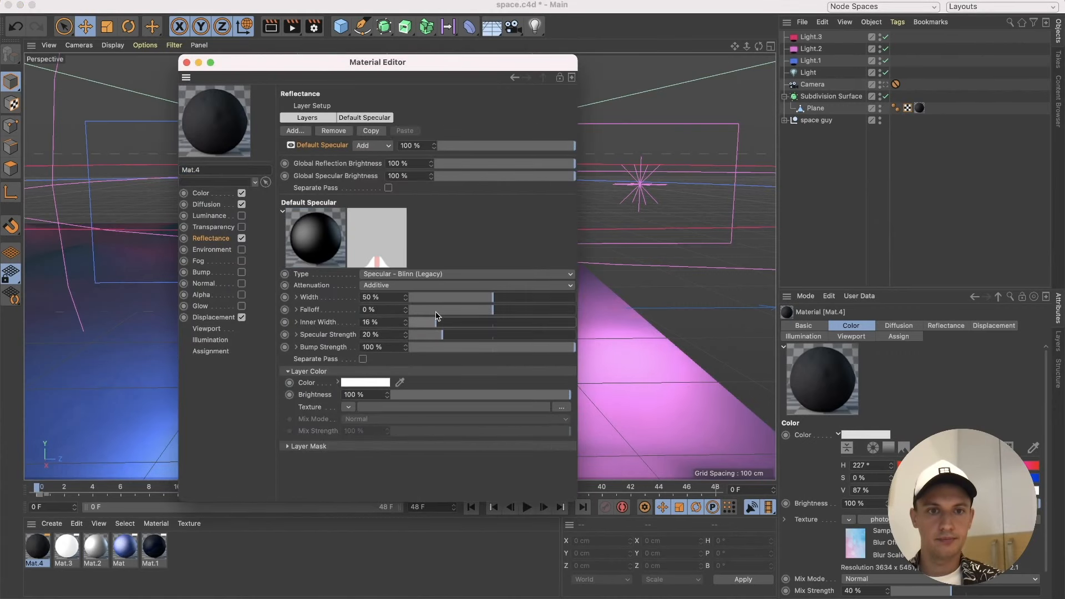
{"action": "left_click_drag", "start_coordinate": [442, 297], "coordinate": [458, 295]}
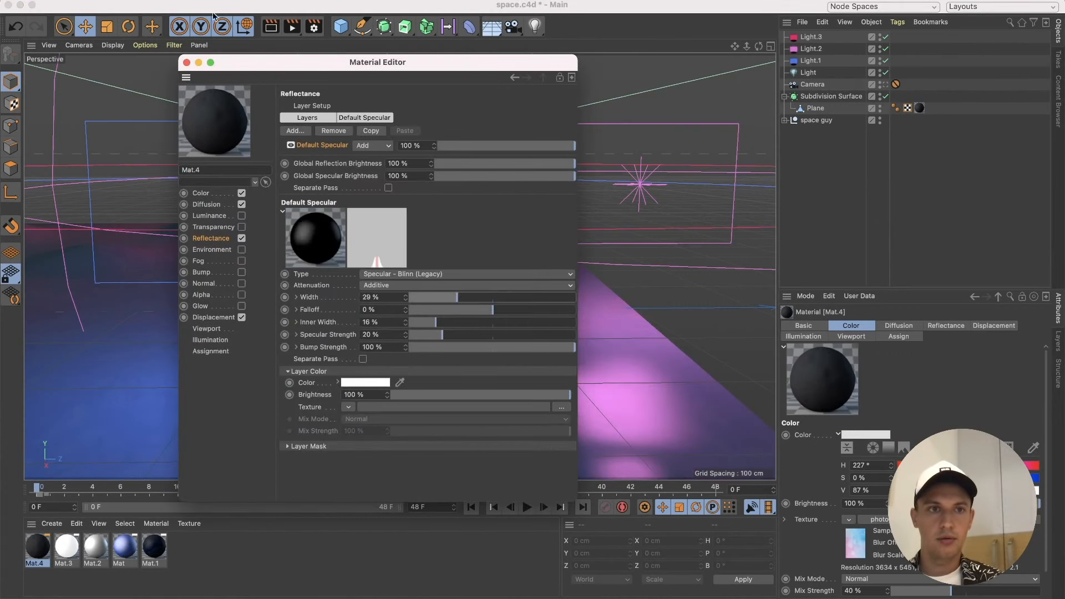
{"action": "left_click", "coordinate": [187, 63]}
Add a spot light to the scene.
{"action": "scroll", "coordinate": [383, 294], "scroll_direction": "up", "scroll_amount": 3}
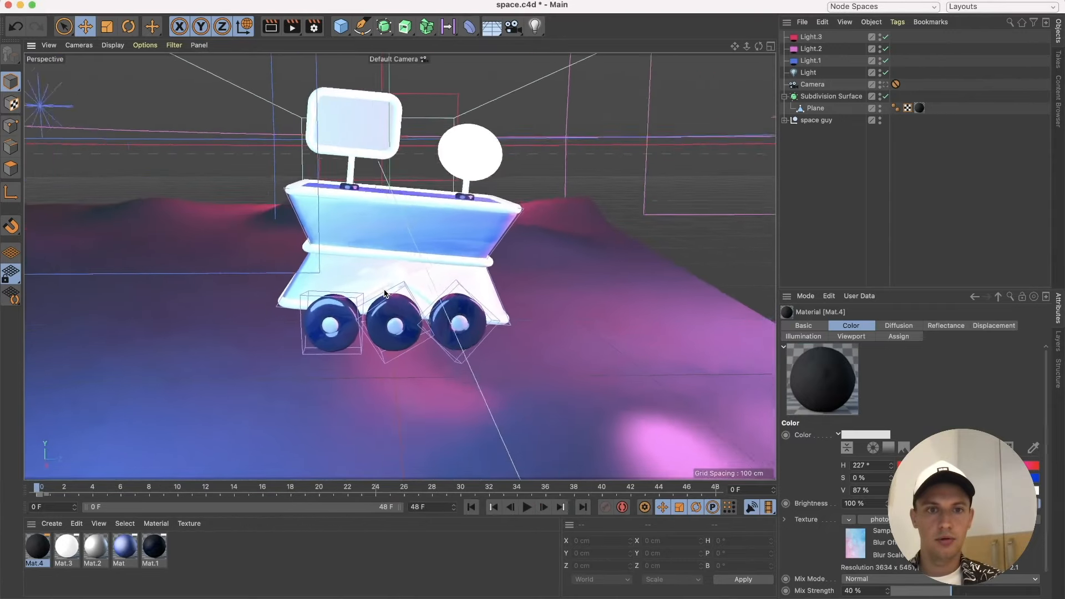
{"action": "scroll", "coordinate": [385, 294], "scroll_direction": "down", "scroll_amount": 8}
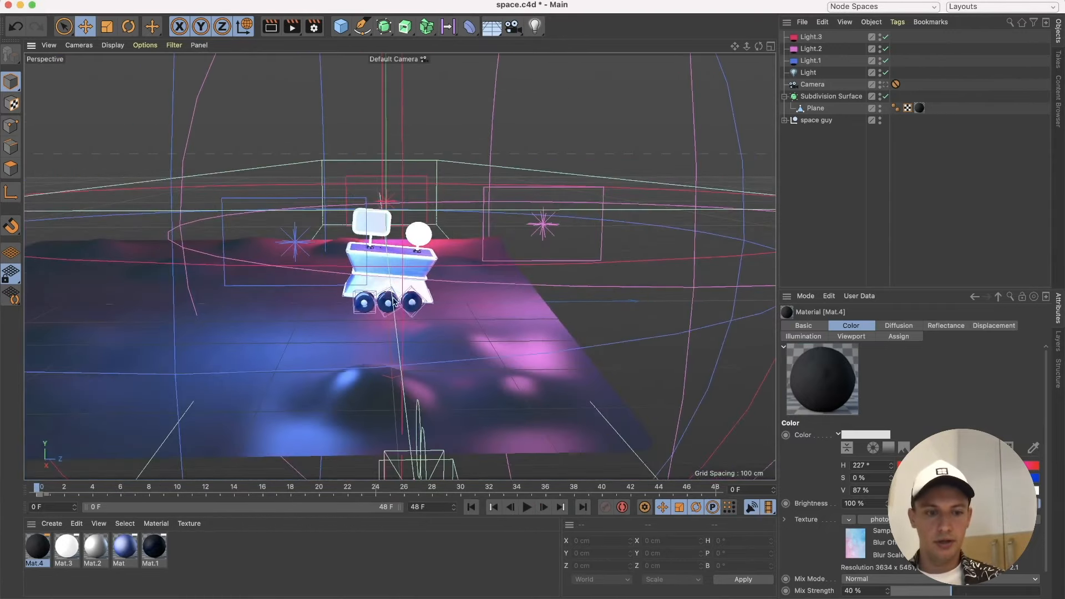
{"action": "left_click_drag", "start_coordinate": [394, 302], "coordinate": [324, 340], "text": "alt"}
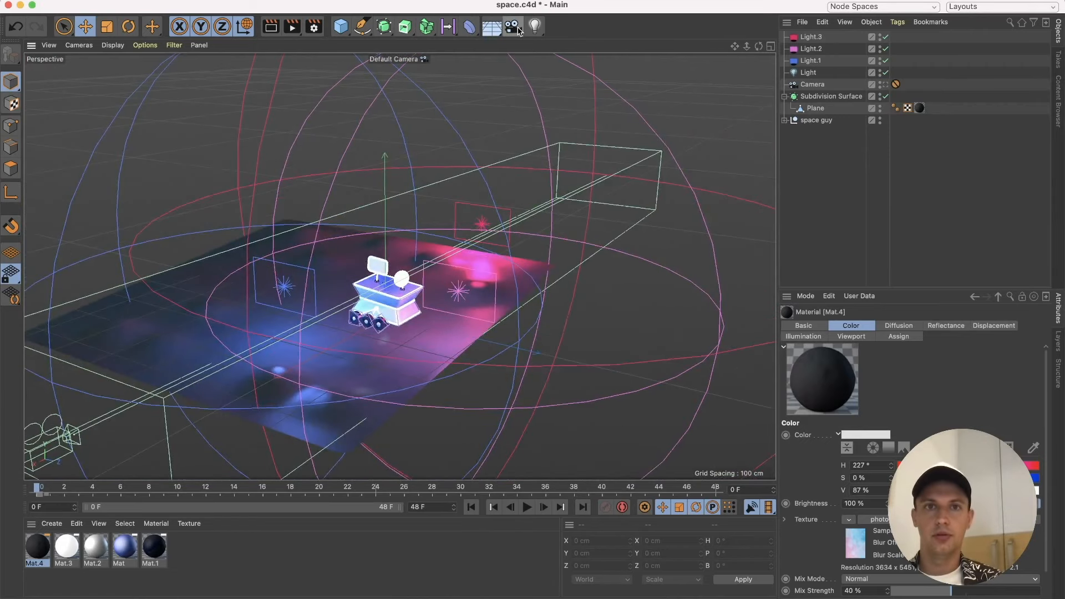
{"action": "left_click", "coordinate": [534, 26]}
{"action": "left_click", "coordinate": [646, 44]}
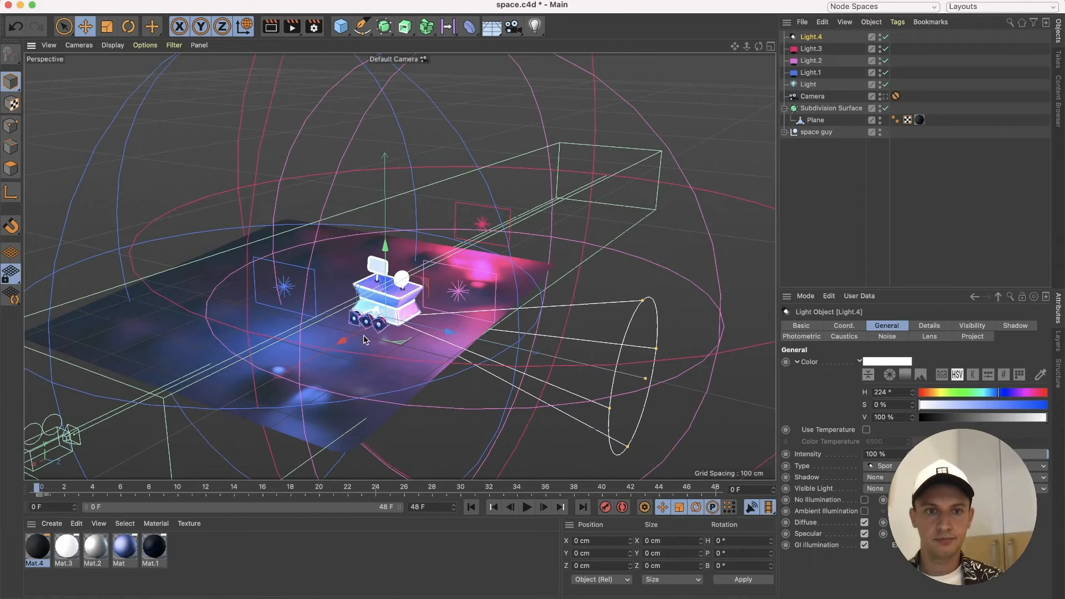
Turn the spot light to a 90° heading and move it to about X 246 cm and Y 217 cm.
{"action": "left_click_drag", "start_coordinate": [365, 339], "coordinate": [326, 367]}
{"action": "left_click", "coordinate": [129, 27]}
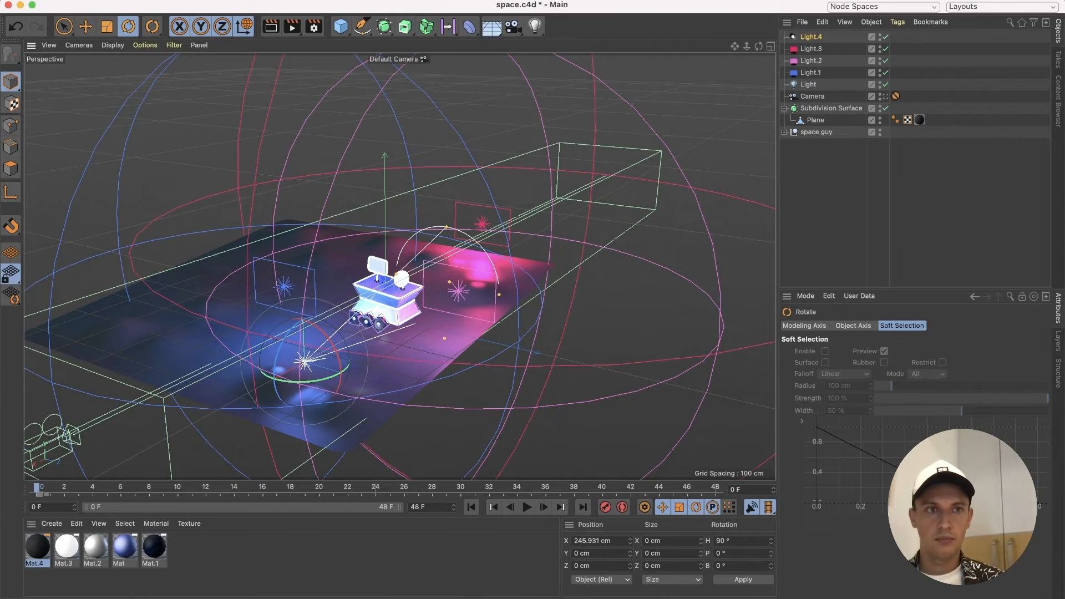
{"action": "left_click", "coordinate": [86, 26]}
{"action": "left_click_drag", "start_coordinate": [304, 302], "coordinate": [270, 179]}
Tilt the spot light to about -45° pitch and move it back to about X 510 cm.
{"action": "left_click", "coordinate": [128, 26]}
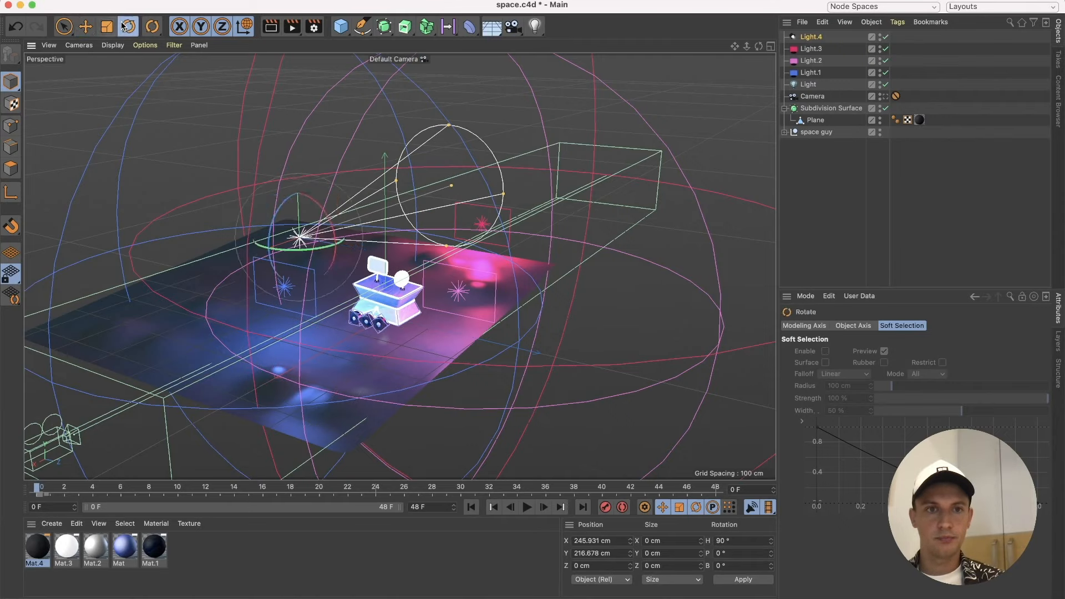
{"action": "left_click_drag", "start_coordinate": [294, 208], "coordinate": [311, 142]}
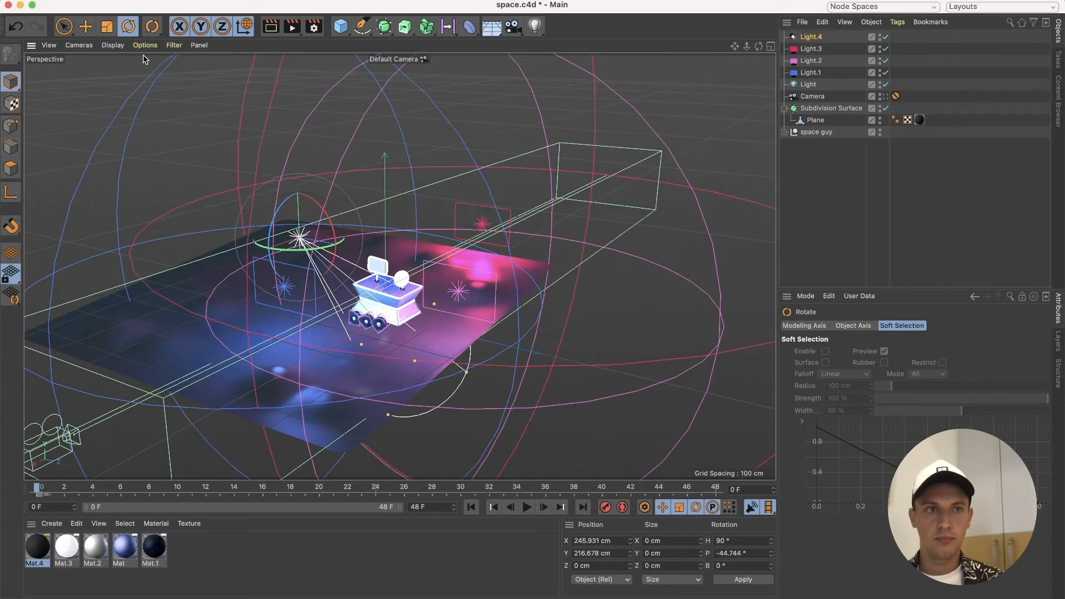
{"action": "left_click", "coordinate": [86, 26]}
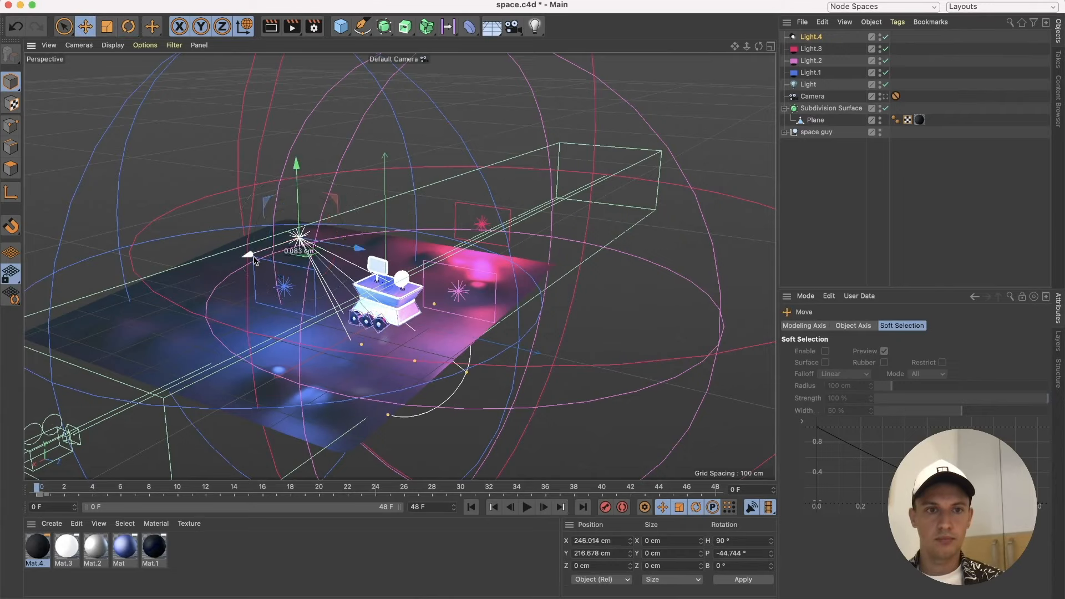
{"action": "left_click_drag", "start_coordinate": [260, 250], "coordinate": [143, 383]}
Color the spot light Light.4 green with a hue of 152° and 91% saturation.
{"action": "left_click", "coordinate": [811, 37]}
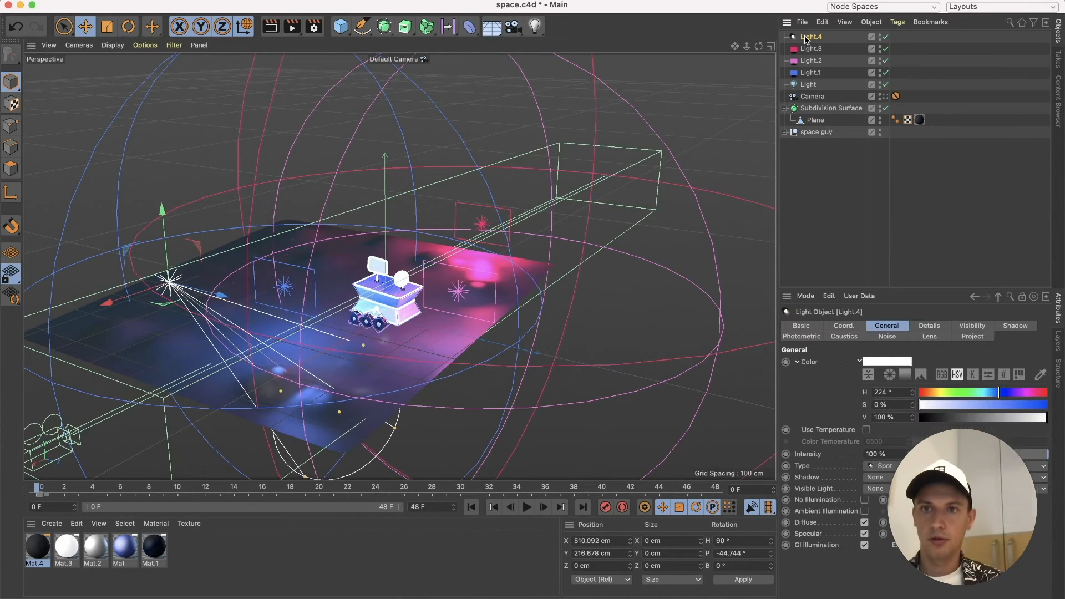
{"action": "left_click", "coordinate": [975, 395]}
{"action": "left_click_drag", "start_coordinate": [993, 405], "coordinate": [1060, 395]}
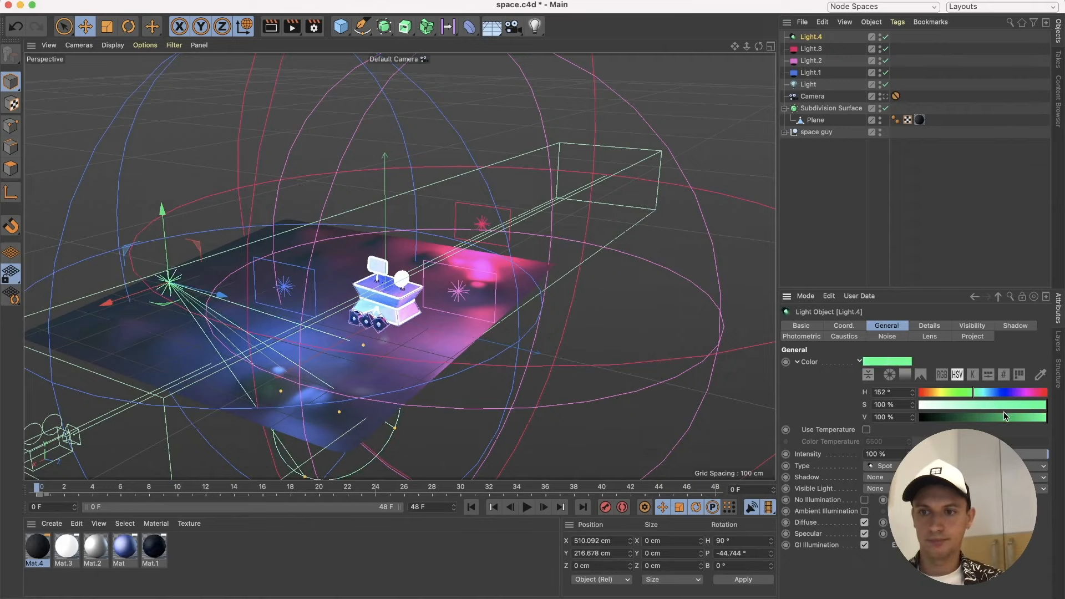
{"action": "left_click", "coordinate": [1035, 405]}
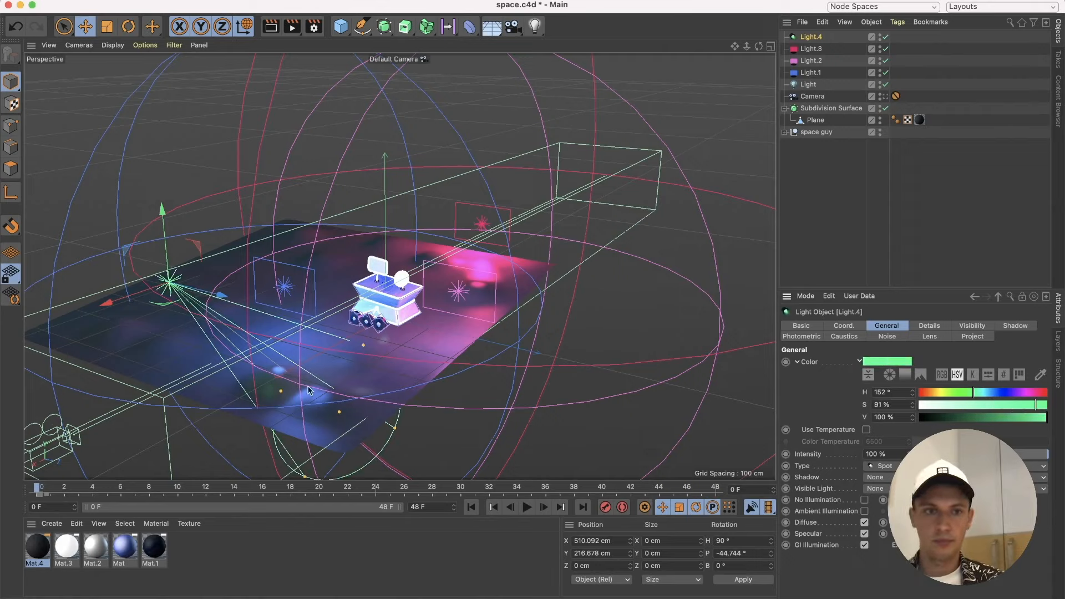
Raise the green spot light to about Y 407 cm and tilt it to about -56° pitch.
{"action": "left_click_drag", "start_coordinate": [363, 347], "coordinate": [400, 346]}
{"action": "scroll", "coordinate": [402, 345], "scroll_direction": "down", "scroll_amount": 3}
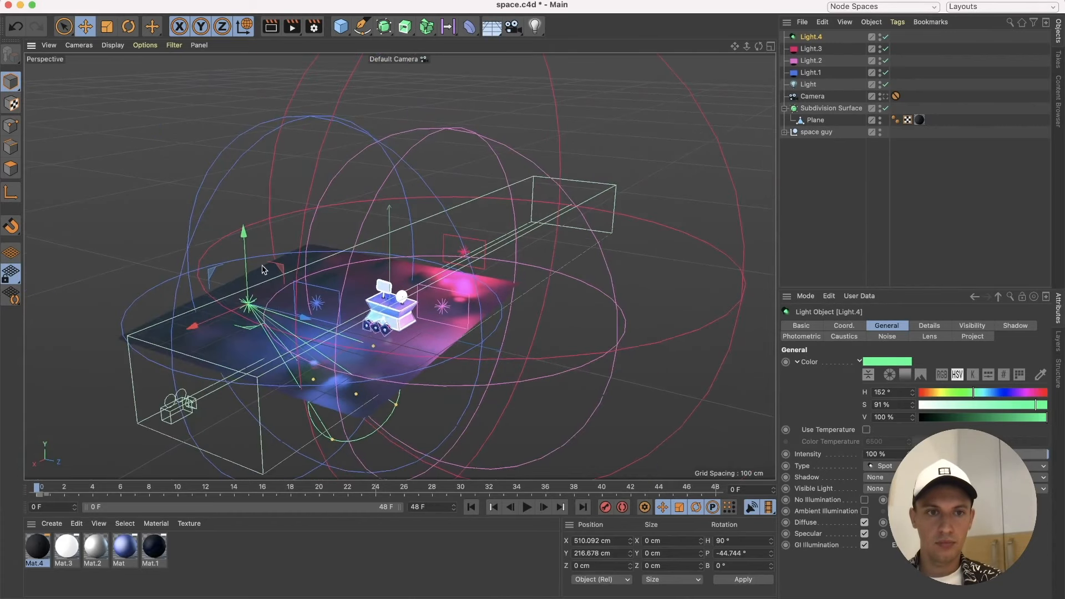
{"action": "left_click_drag", "start_coordinate": [243, 242], "coordinate": [236, 145]}
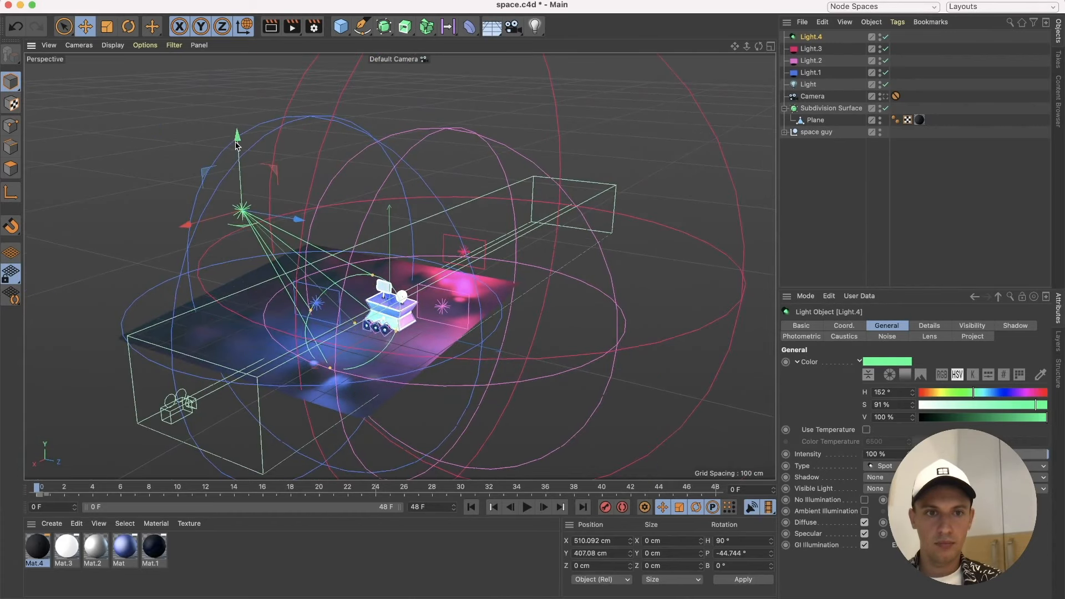
{"action": "key", "text": "r"}
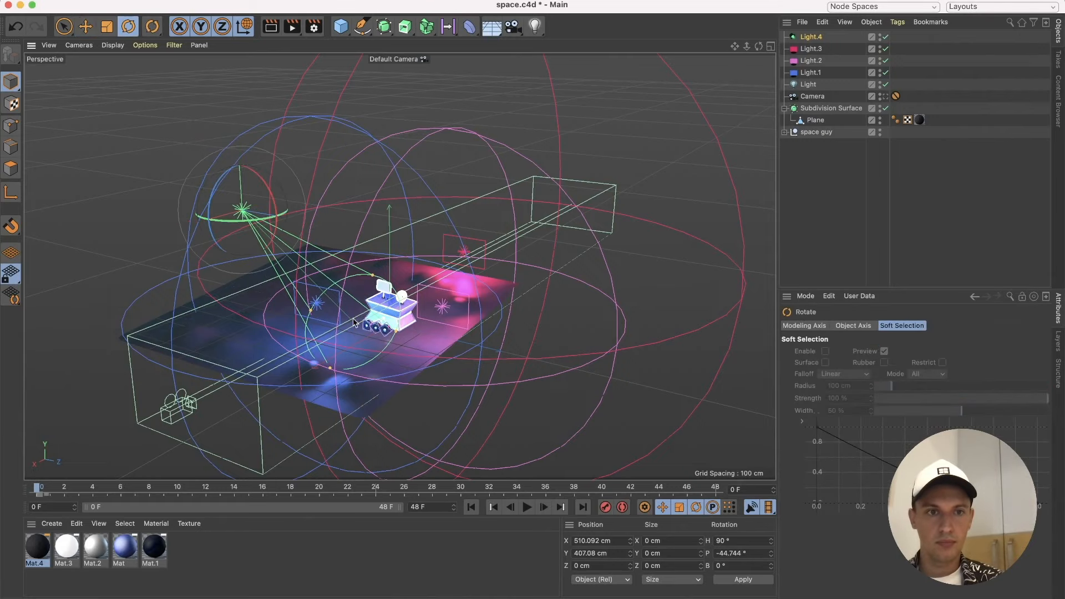
{"action": "left_click_drag", "start_coordinate": [221, 224], "coordinate": [210, 219]}
Set the green spot light's intensity to 330% and widen its cone over the front of the terrain.
{"action": "left_click", "coordinate": [812, 36]}
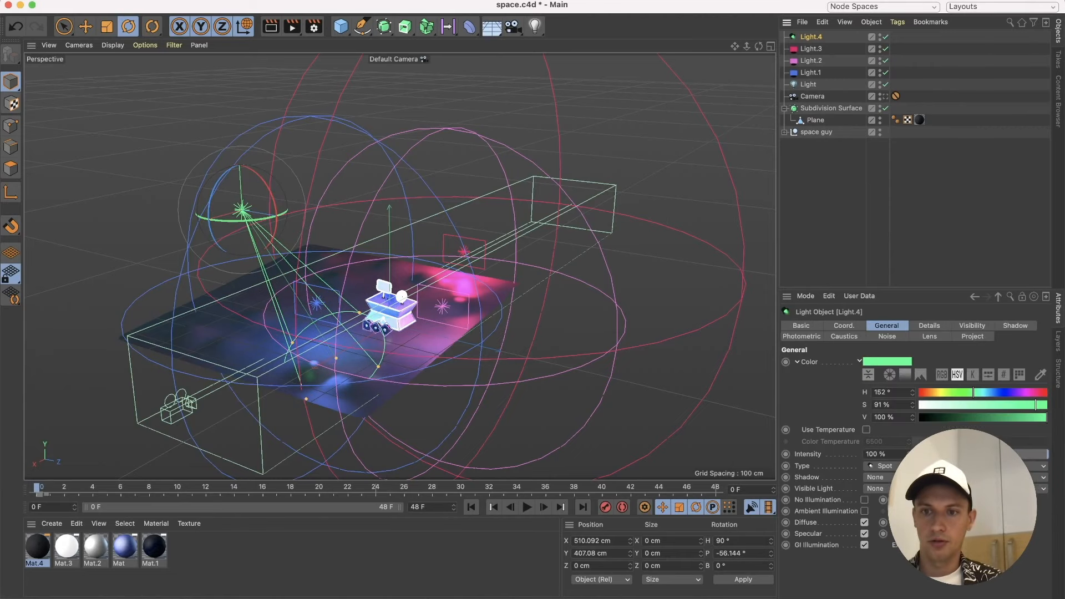
{"action": "left_click_drag", "start_coordinate": [911, 454], "coordinate": [912, 419]}
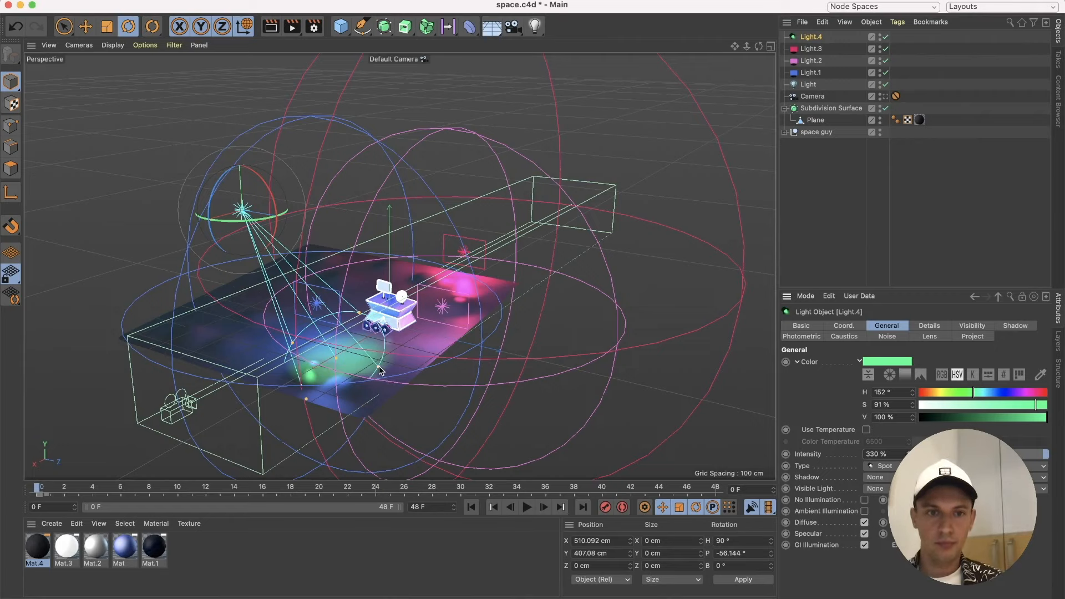
{"action": "left_click_drag", "start_coordinate": [380, 370], "coordinate": [389, 342]}
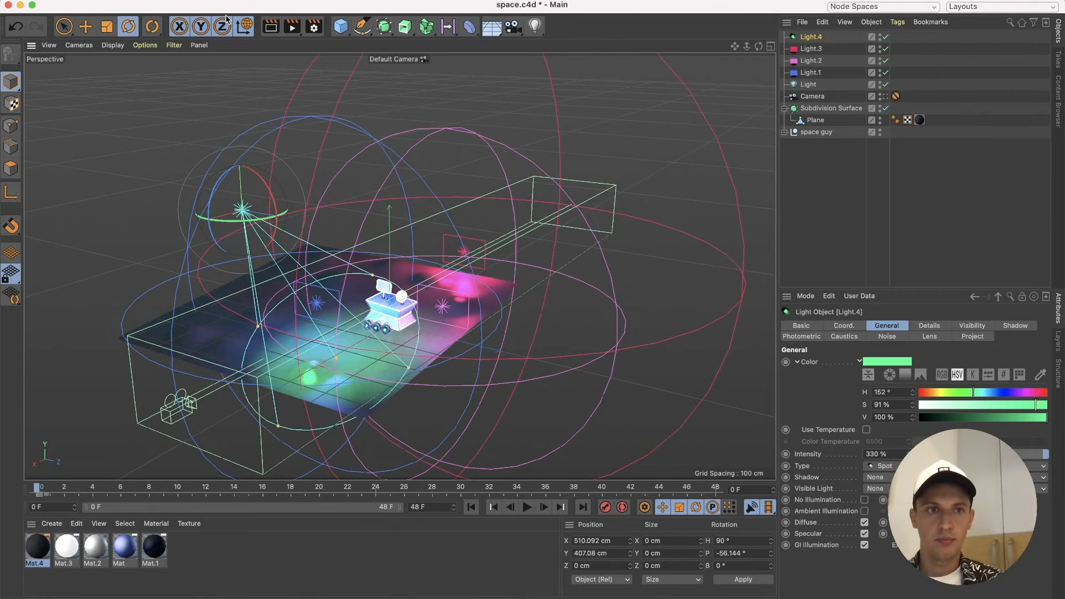
Move the green spot light farther from the rover, to about X 632 cm.
{"action": "left_click", "coordinate": [85, 27]}
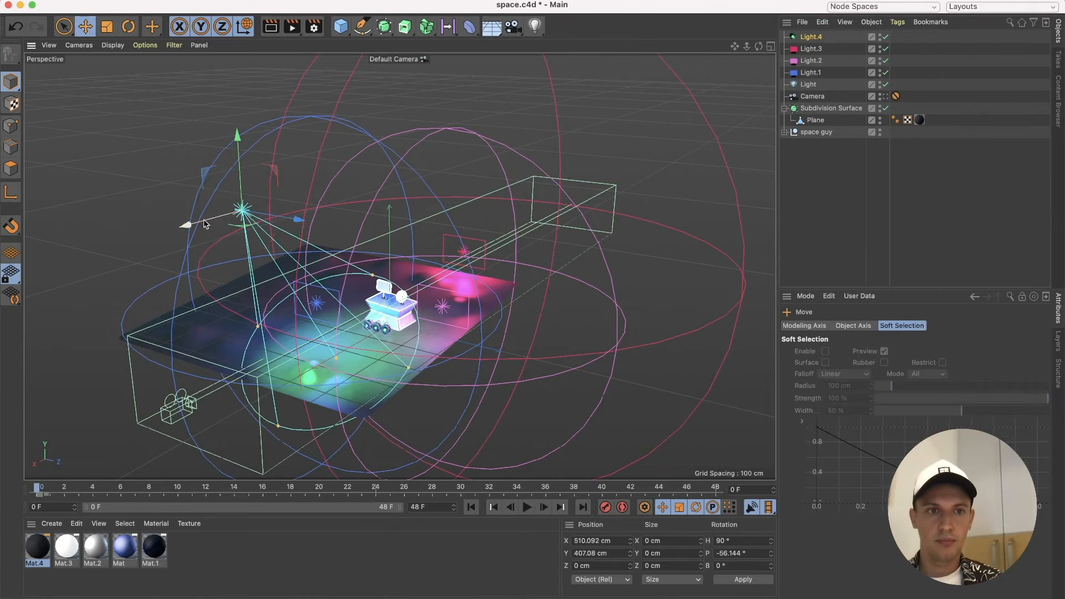
{"action": "left_click_drag", "start_coordinate": [204, 223], "coordinate": [156, 237]}
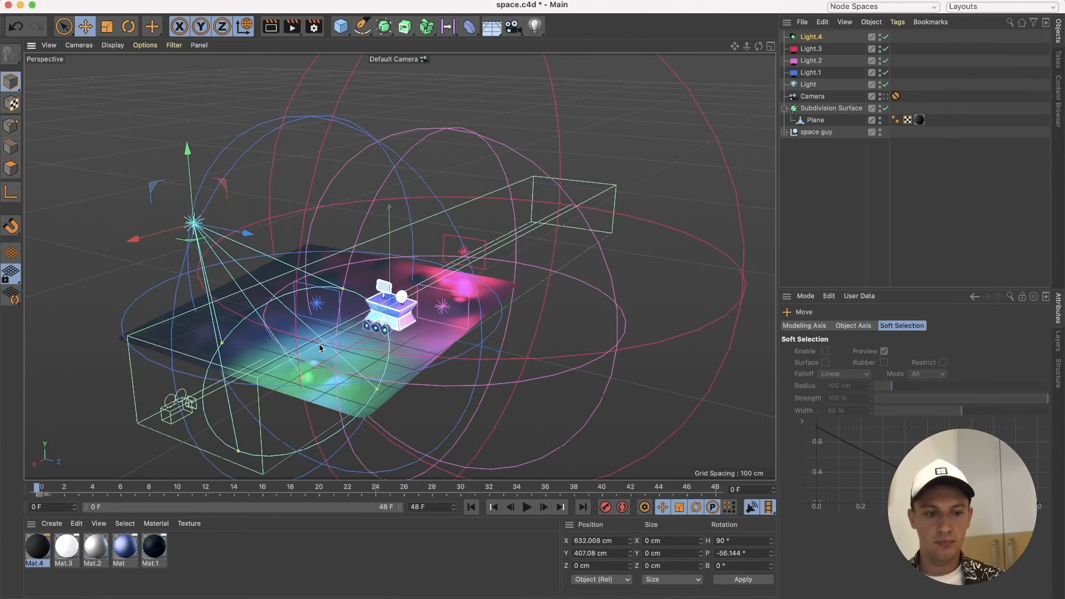
Inspect the rover up close and render the frame through the scene camera in the Picture Viewer.
{"action": "left_click_drag", "start_coordinate": [319, 344], "coordinate": [345, 334], "text": "alt"}
{"action": "scroll", "coordinate": [318, 378], "scroll_direction": "up", "scroll_amount": 3}
{"action": "left_click_drag", "start_coordinate": [301, 402], "coordinate": [207, 421], "text": "alt"}
{"action": "middle_click_drag", "start_coordinate": [97, 434], "coordinate": [143, 425], "text": "alt"}
{"action": "right_click_drag", "start_coordinate": [316, 377], "coordinate": [362, 376], "text": "alt"}
{"action": "mouse_move", "coordinate": [429, 370]}
{"action": "left_mouse_down", "text": "alt"}
{"action": "mouse_move", "coordinate": [440, 361]}
{"action": "mouse_move", "coordinate": [439, 370]}
{"action": "left_mouse_up", "text": "alt"}
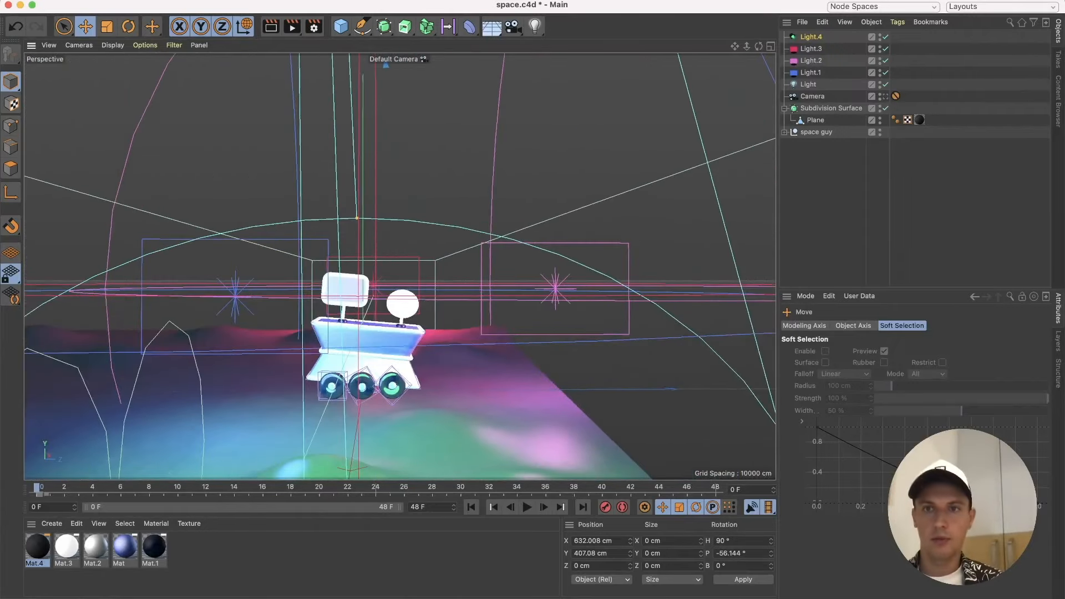
{"action": "left_click", "coordinate": [884, 97]}
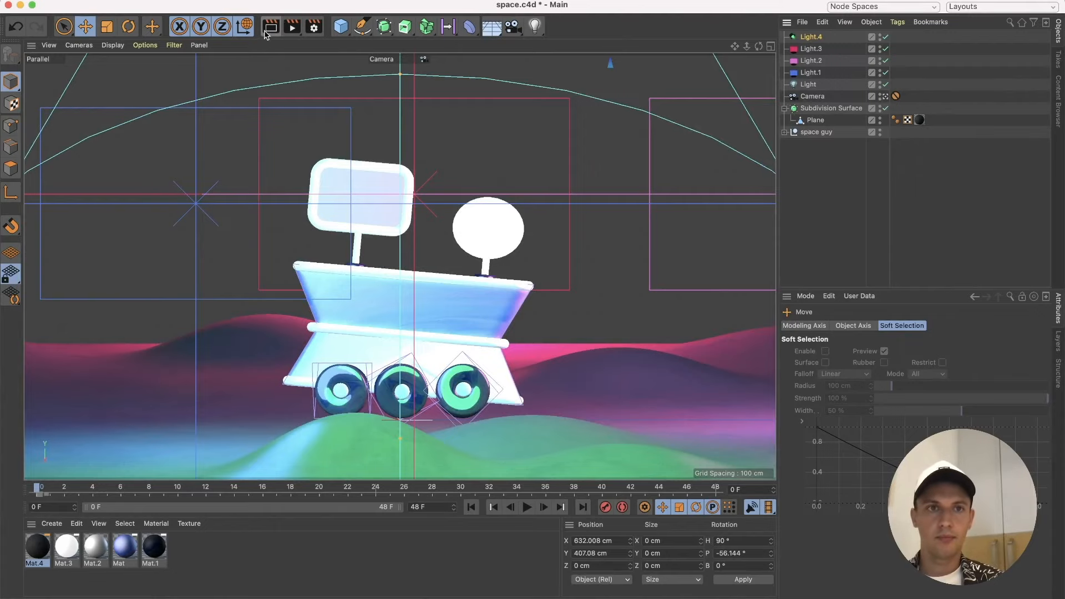
{"action": "left_click", "coordinate": [292, 26]}
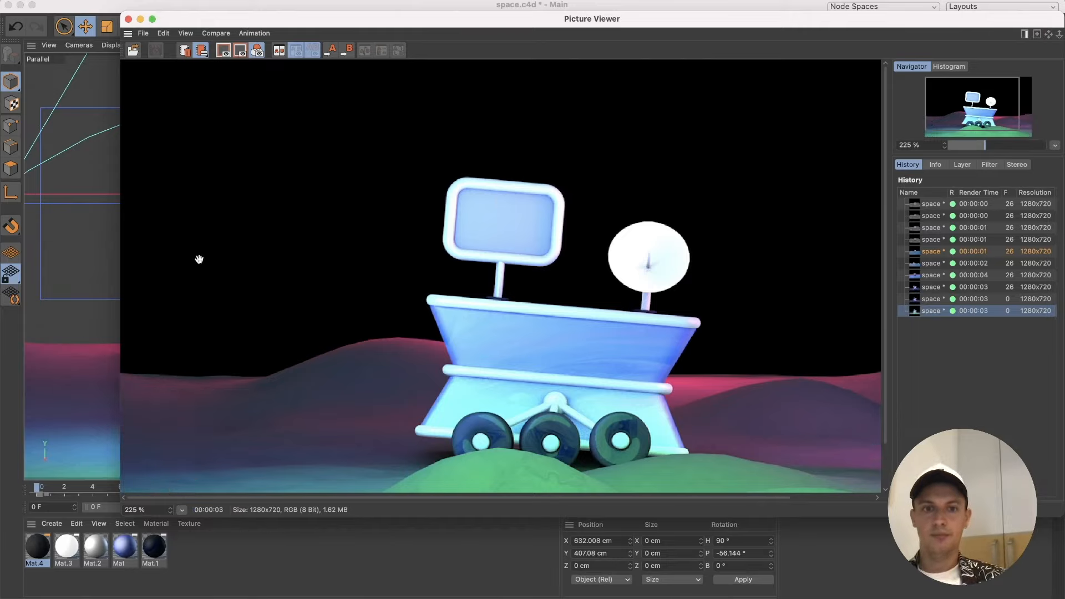
{"action": "left_click", "coordinate": [129, 19]}
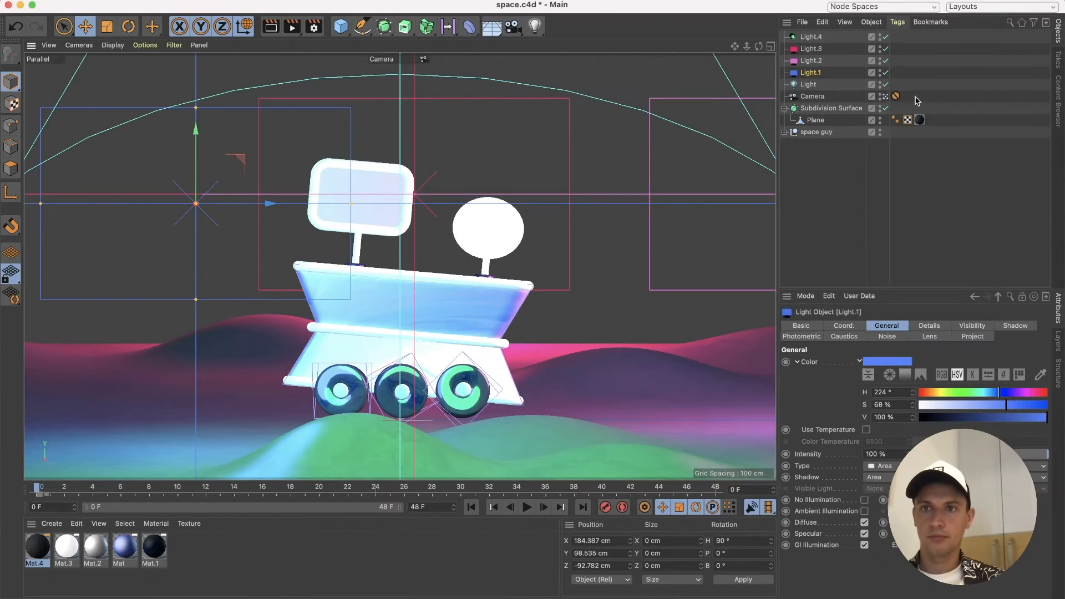
Leave the camera view, try to rotate the blue area light Light.1 and undo the rotation.
{"action": "key", "text": "F1"}
{"action": "left_click_drag", "start_coordinate": [520, 270], "coordinate": [270, 237], "text": "alt"}
{"action": "scroll", "coordinate": [467, 288], "scroll_direction": "down", "scroll_amount": 5}
{"action": "key", "text": "r"}
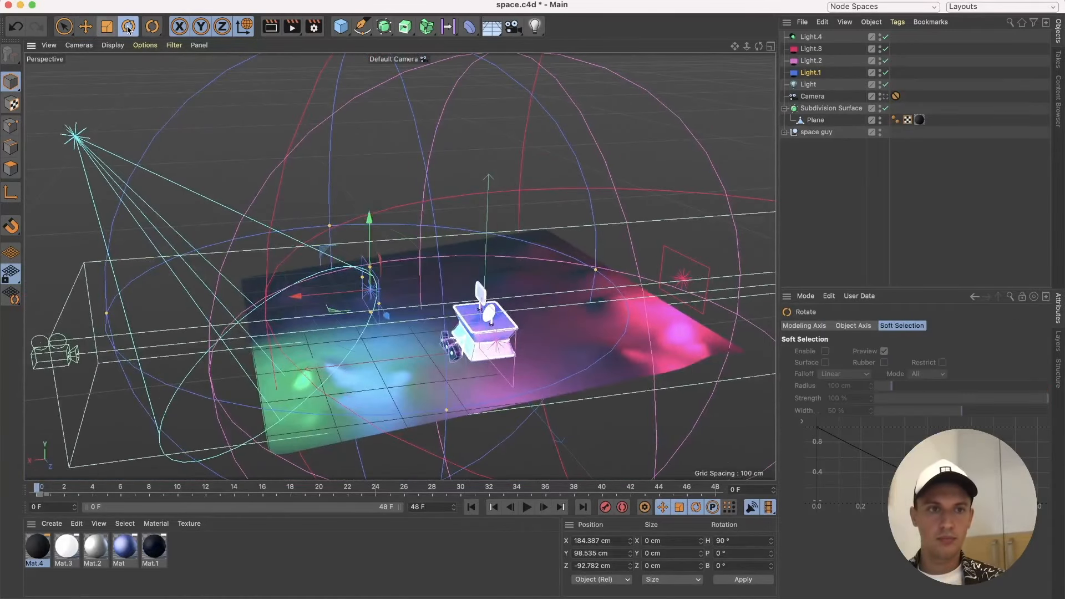
{"action": "left_click_drag", "start_coordinate": [334, 265], "coordinate": [342, 250]}
{"action": "key", "text": "super+z"}
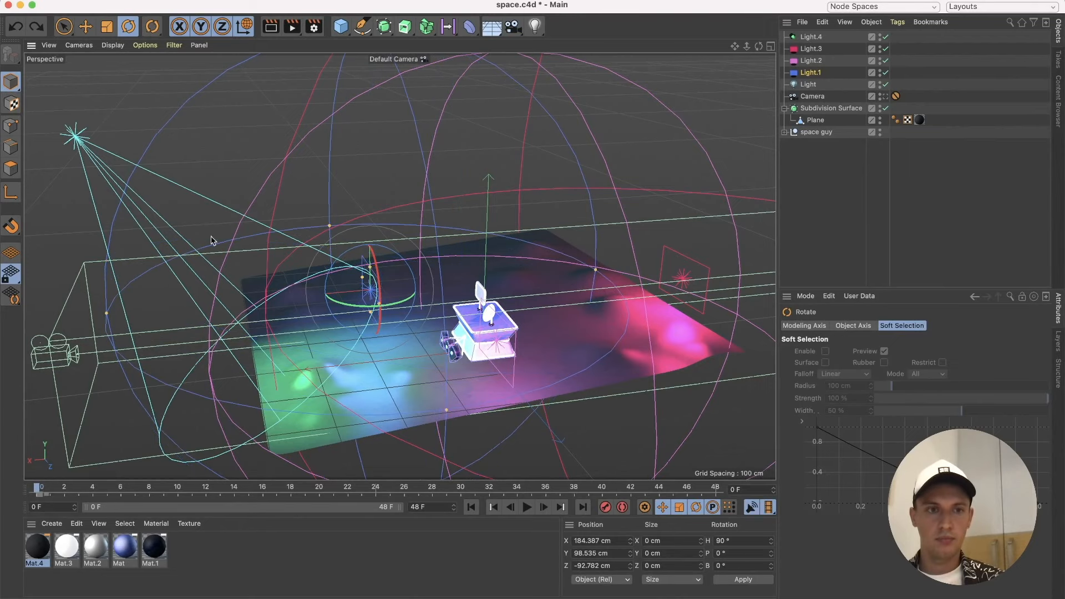
Tilt the green spot light Light.4 to about -70° pitch and move it to about X 489 cm.
{"action": "left_click", "coordinate": [809, 85]}
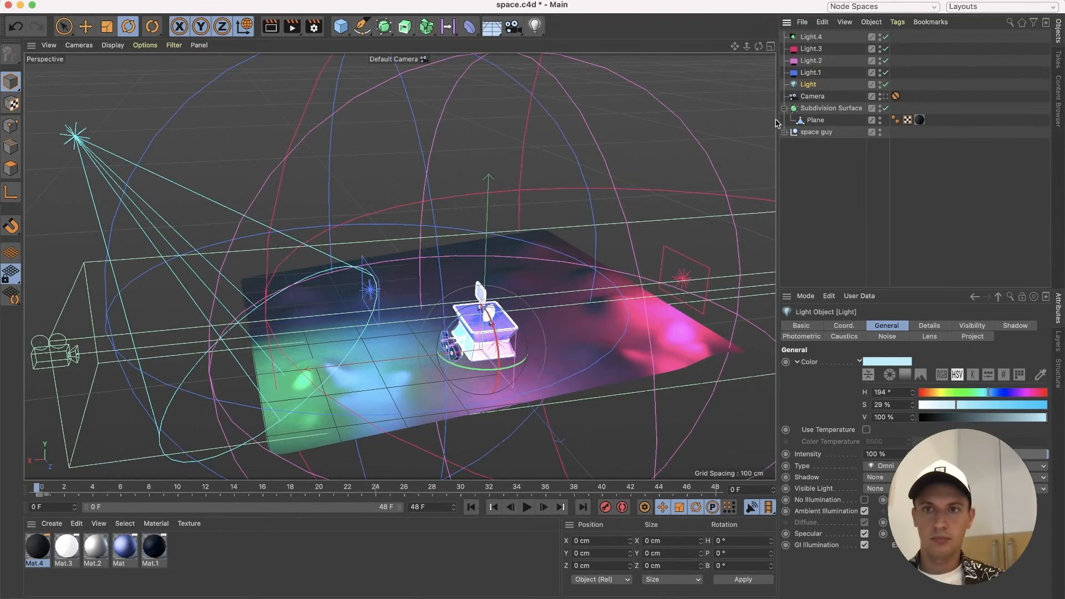
{"action": "left_click", "coordinate": [805, 40]}
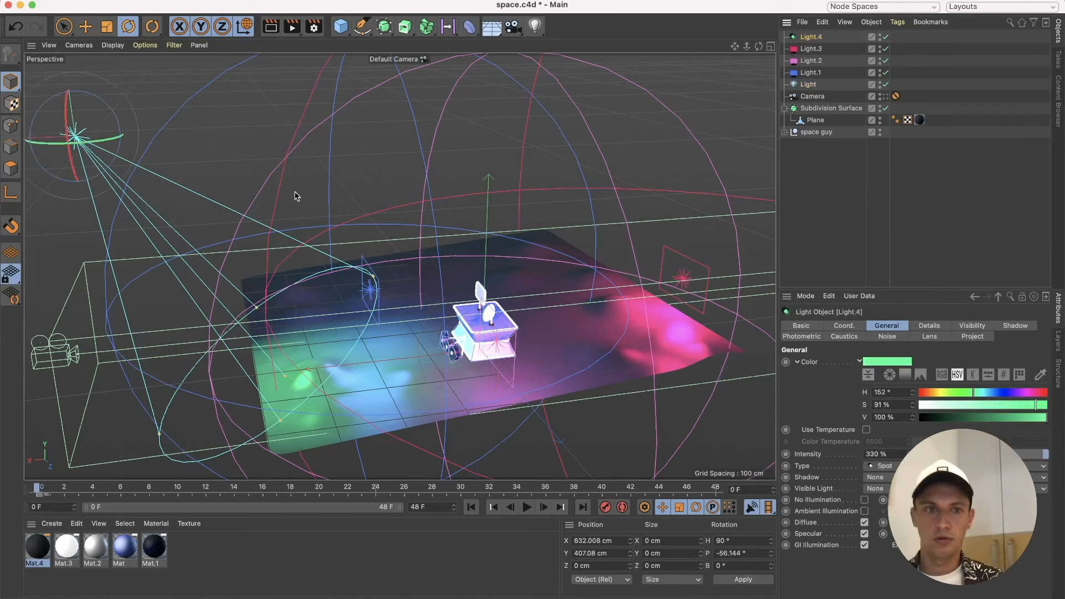
{"action": "left_click_drag", "start_coordinate": [88, 99], "coordinate": [102, 99]}
{"action": "left_click", "coordinate": [85, 26]}
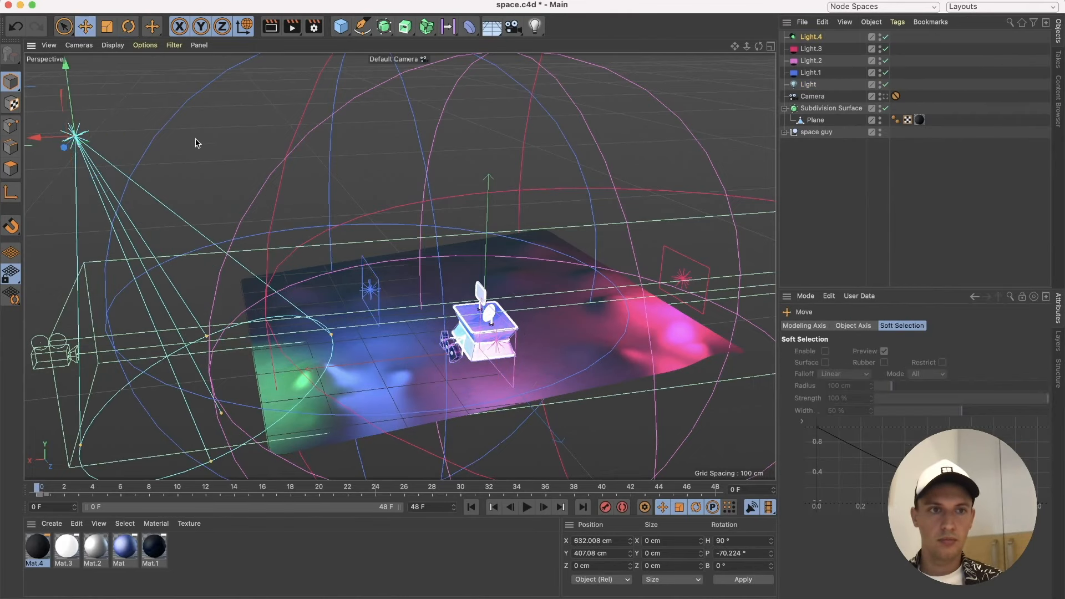
{"action": "left_click_drag", "start_coordinate": [51, 133], "coordinate": [149, 185]}
Return to the scene camera and render the frame in the Picture Viewer to check the repositioned green light.
{"action": "left_click_drag", "start_coordinate": [184, 254], "coordinate": [292, 263], "text": "alt"}
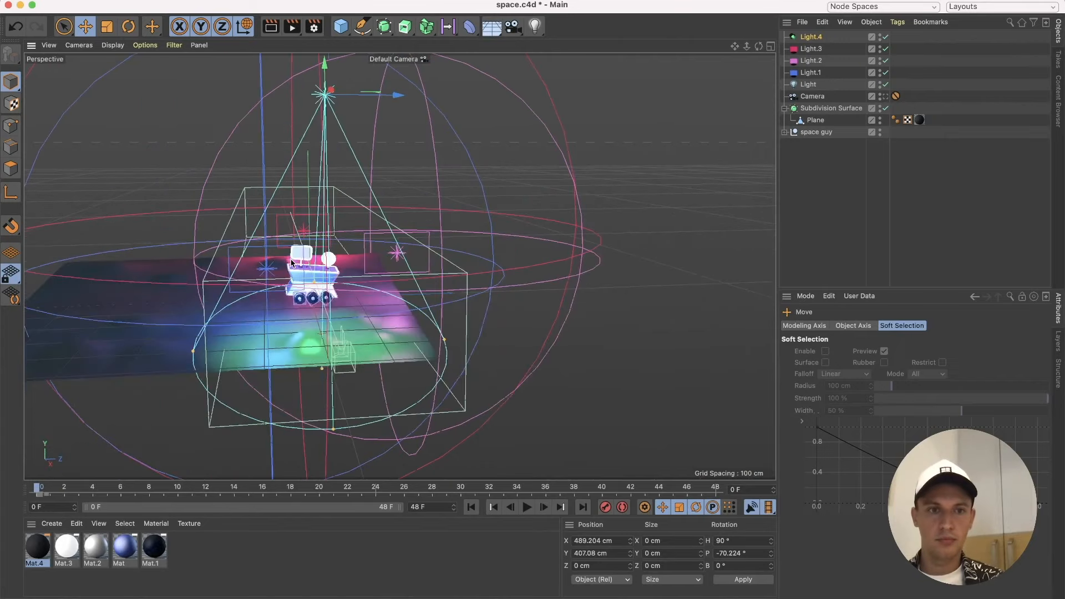
{"action": "left_click", "coordinate": [886, 98]}
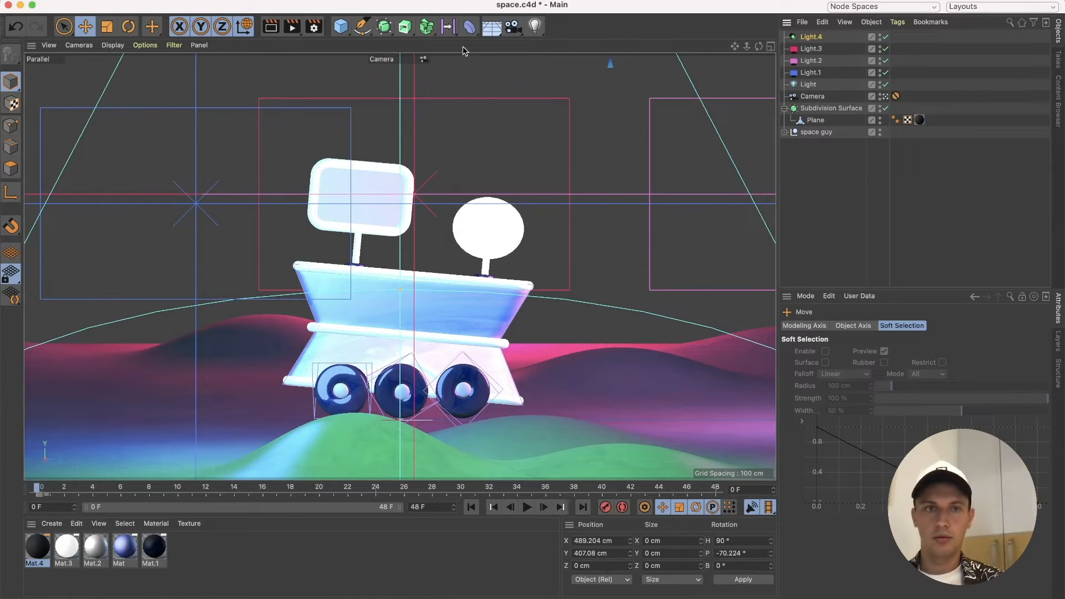
{"action": "left_click", "coordinate": [292, 26]}
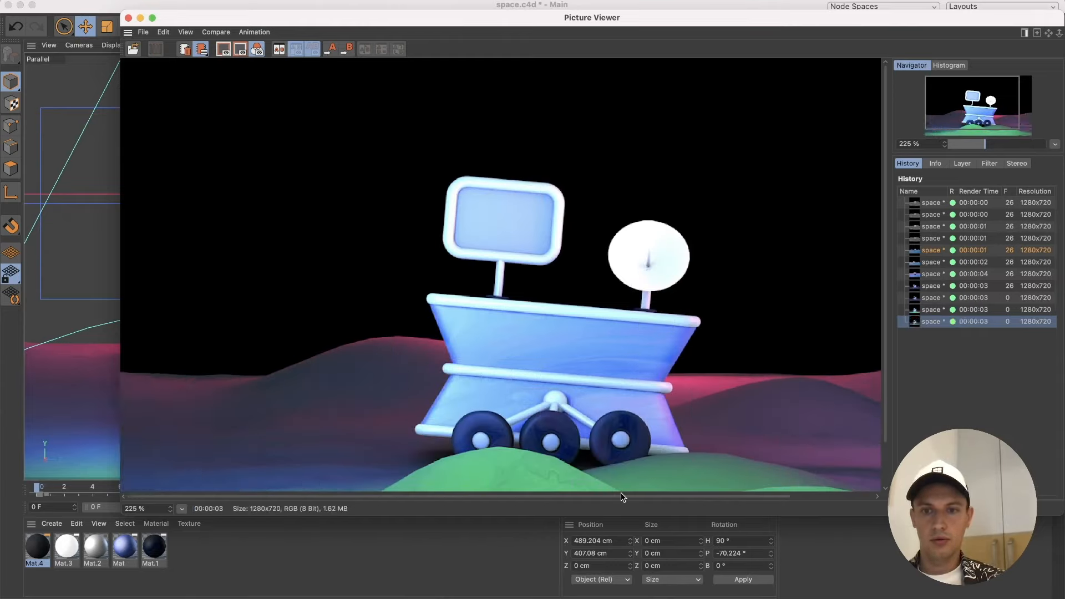
{"action": "left_click", "coordinate": [129, 19]}
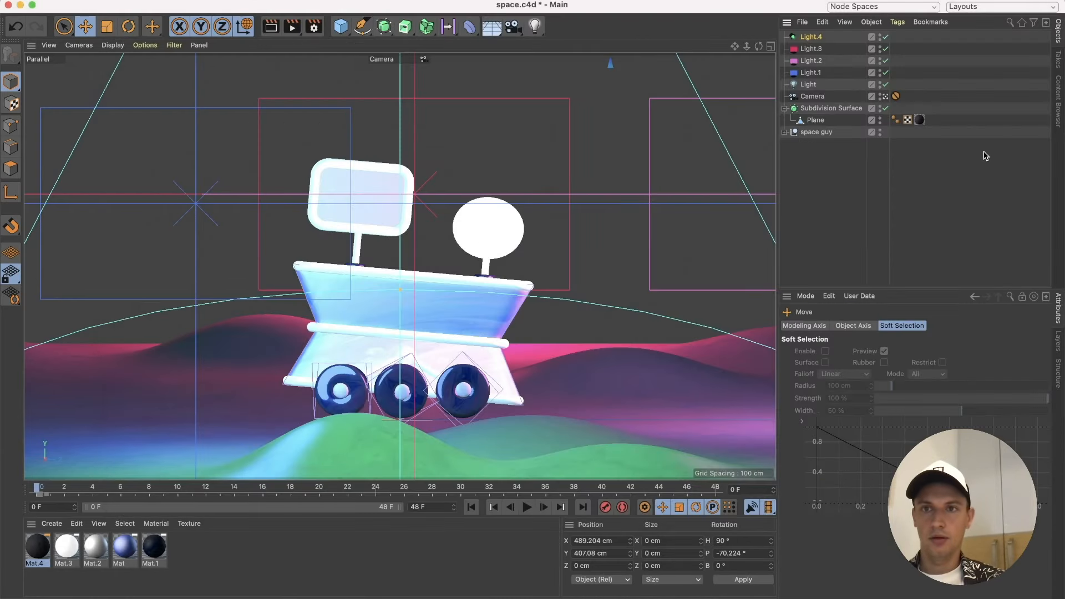
Set the terrain's Subdivision Surface to 6 for both editor and renderer and render a viewport preview.
{"action": "left_click", "coordinate": [841, 110]}
{"action": "left_click_drag", "start_coordinate": [892, 361], "coordinate": [847, 360]}
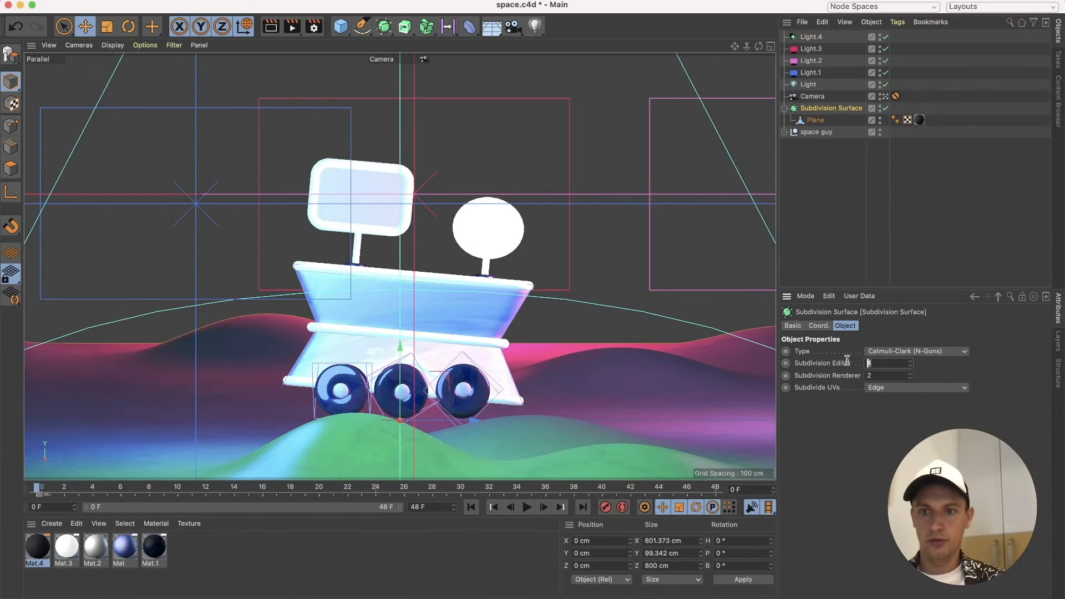
{"action": "type", "text": "6"}
{"action": "key", "text": "Return"}
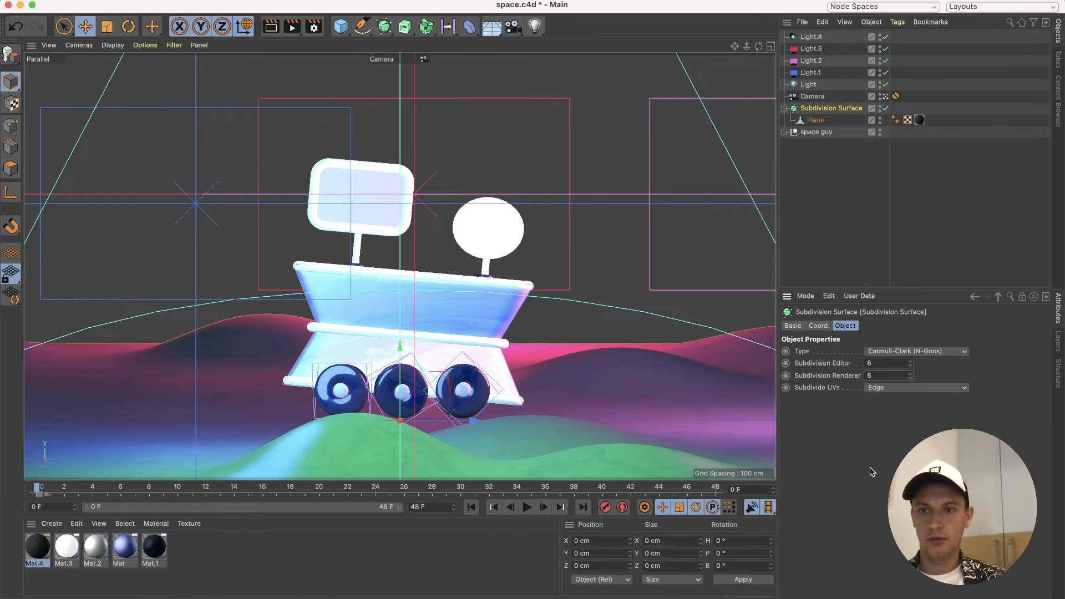
{"action": "left_click", "coordinate": [278, 28]}
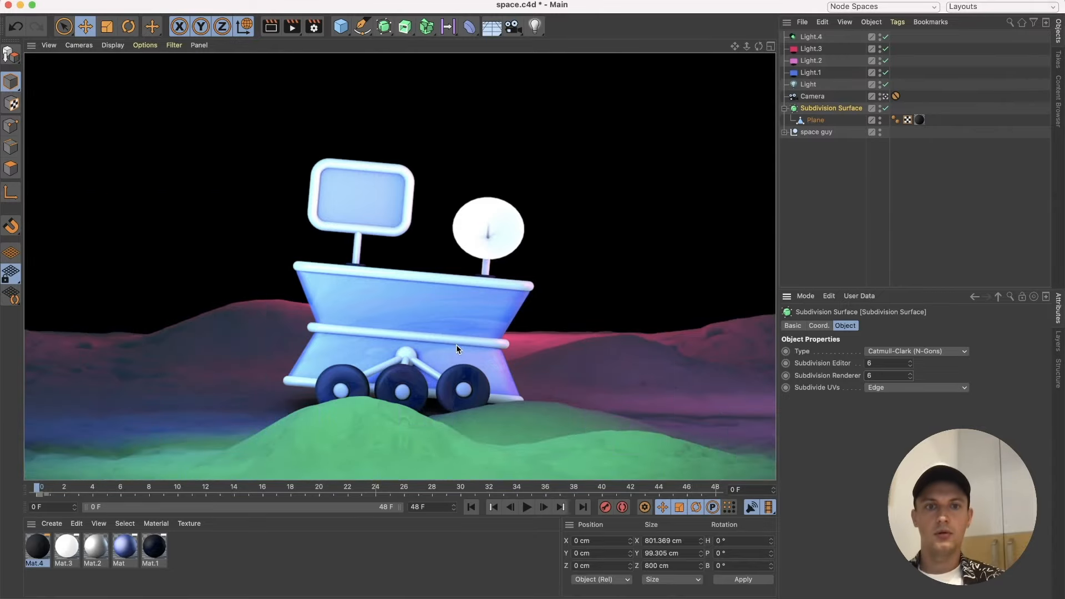
{"action": "left_click", "coordinate": [210, 129]}
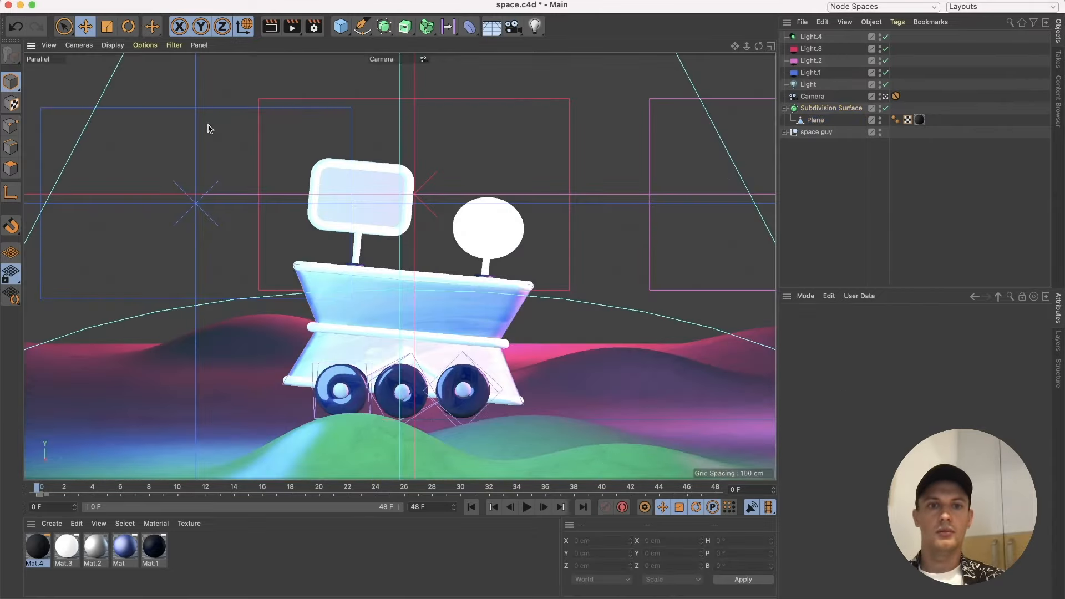
Set the Blur Offset of Mat.4's displacement texture to 0 % and render the frame in the Picture Viewer.
{"action": "left_click", "coordinate": [823, 107]}
{"action": "double_click", "coordinate": [878, 363]}
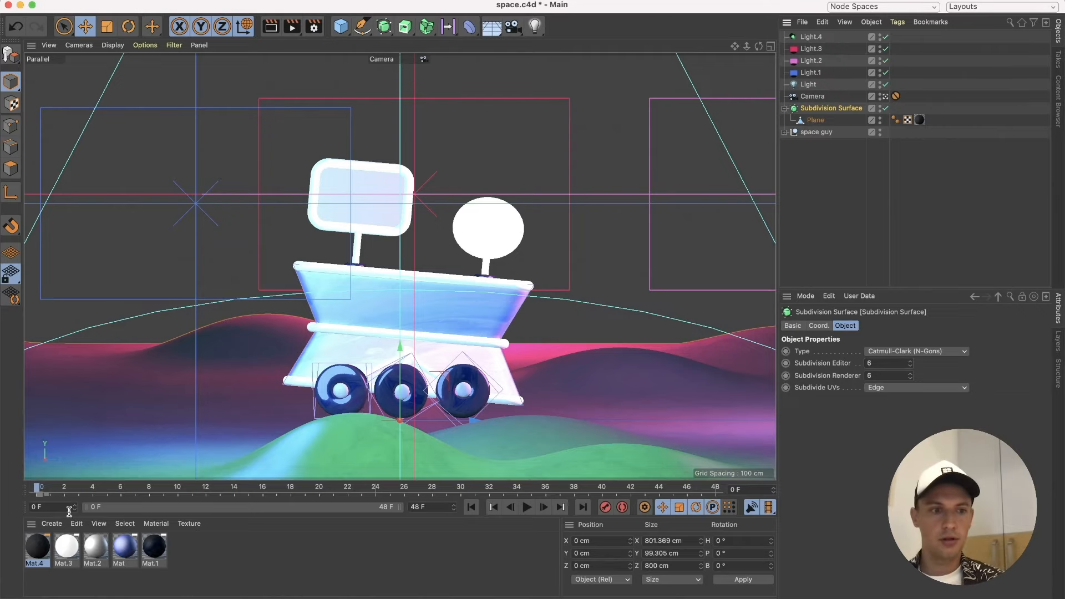
{"action": "double_click", "coordinate": [37, 546]}
{"action": "left_click", "coordinate": [214, 318]}
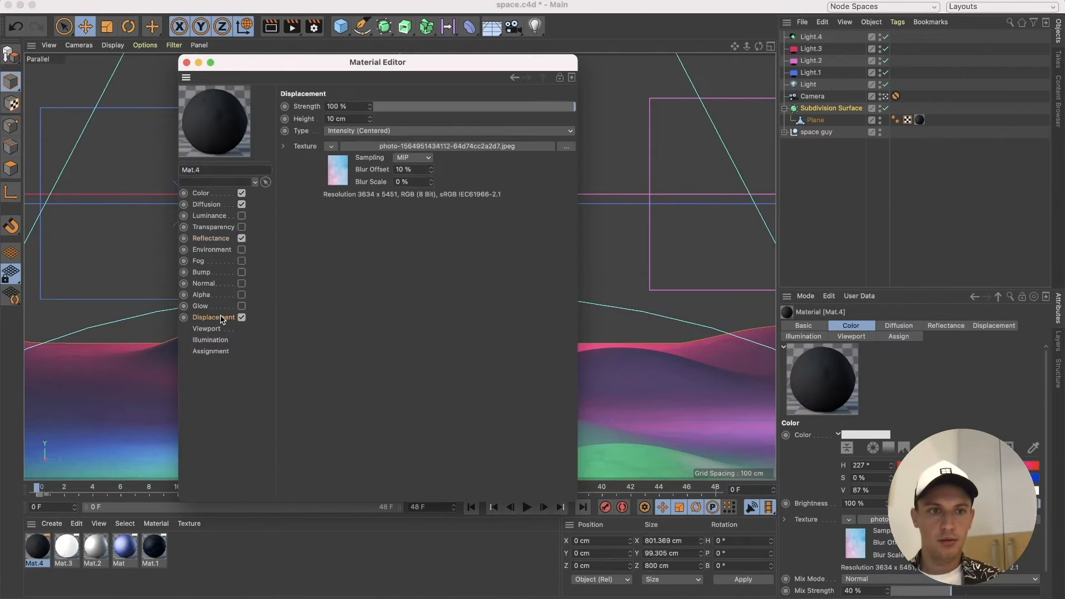
{"action": "double_click", "coordinate": [418, 170]}
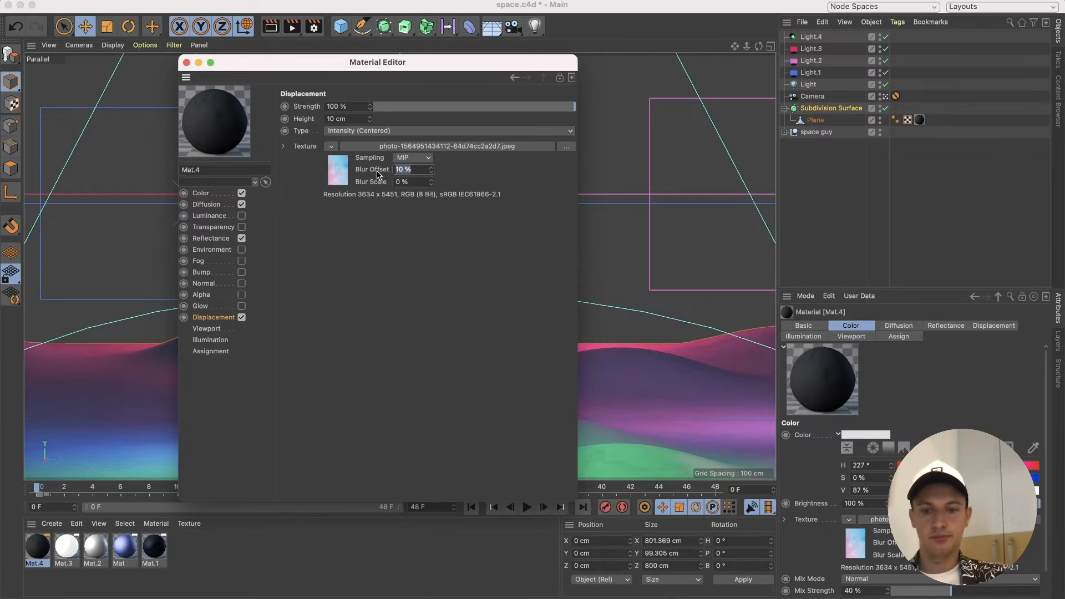
{"action": "left_click", "coordinate": [186, 62]}
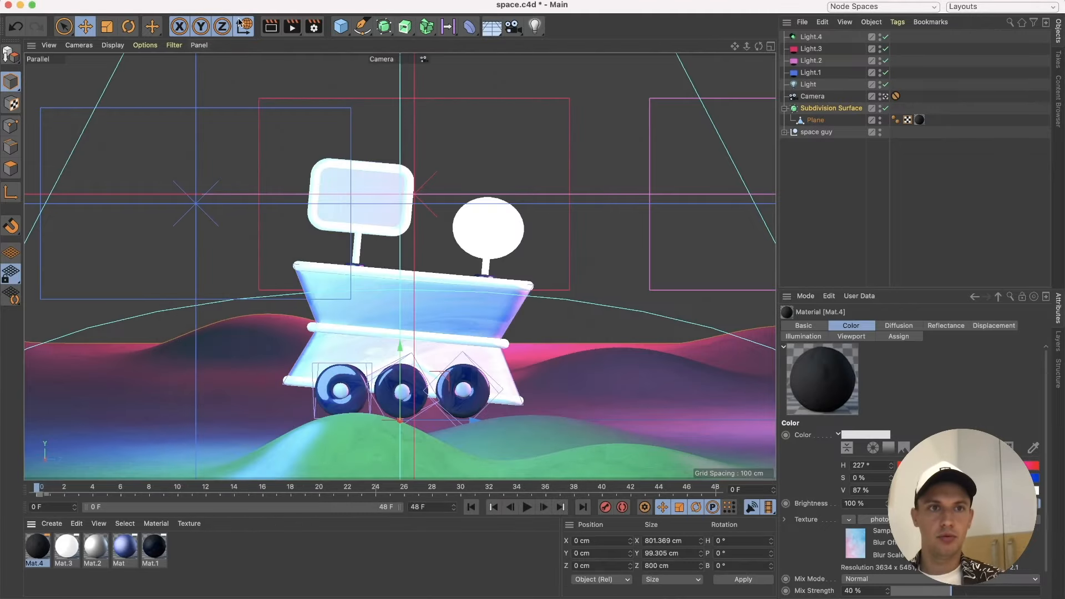
{"action": "left_click", "coordinate": [292, 26]}
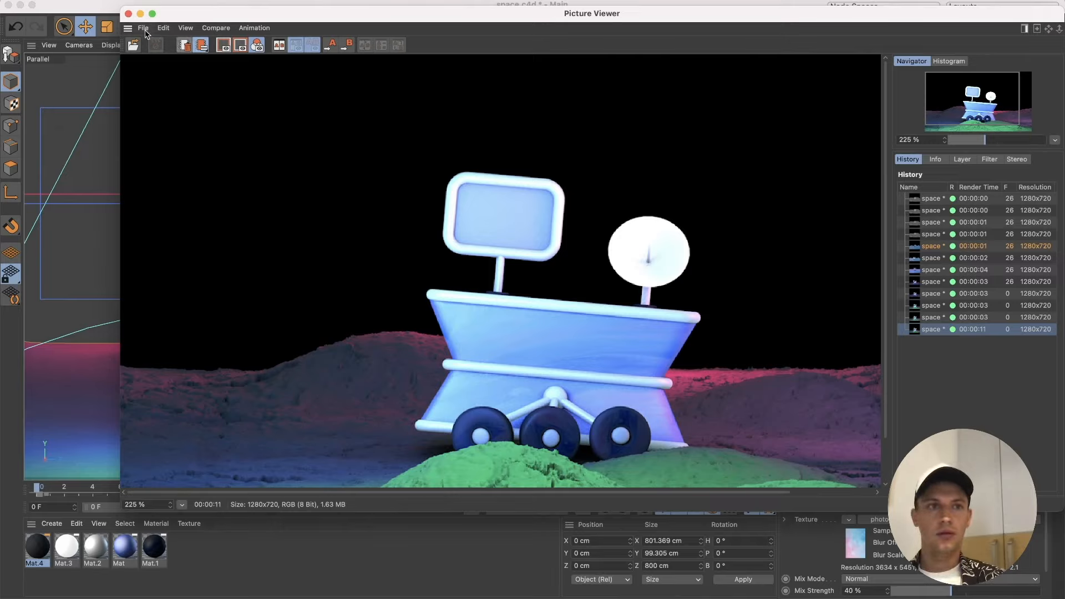
{"action": "left_click", "coordinate": [128, 13]}
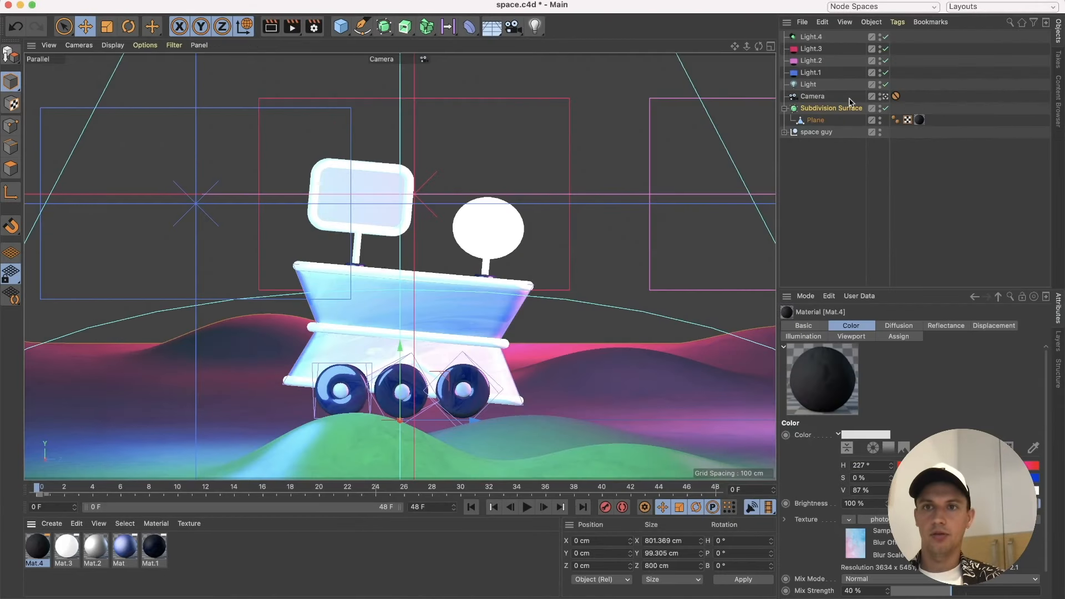
Set the rotation lock of the camera's Protection tag to None.
{"action": "left_click", "coordinate": [830, 96]}
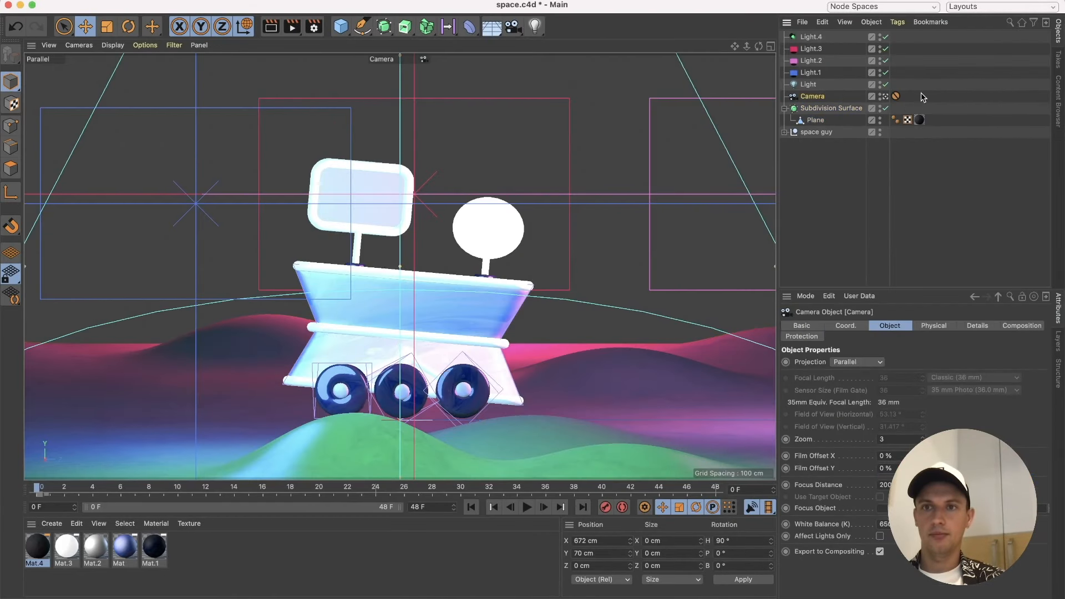
{"action": "left_click", "coordinate": [896, 97]}
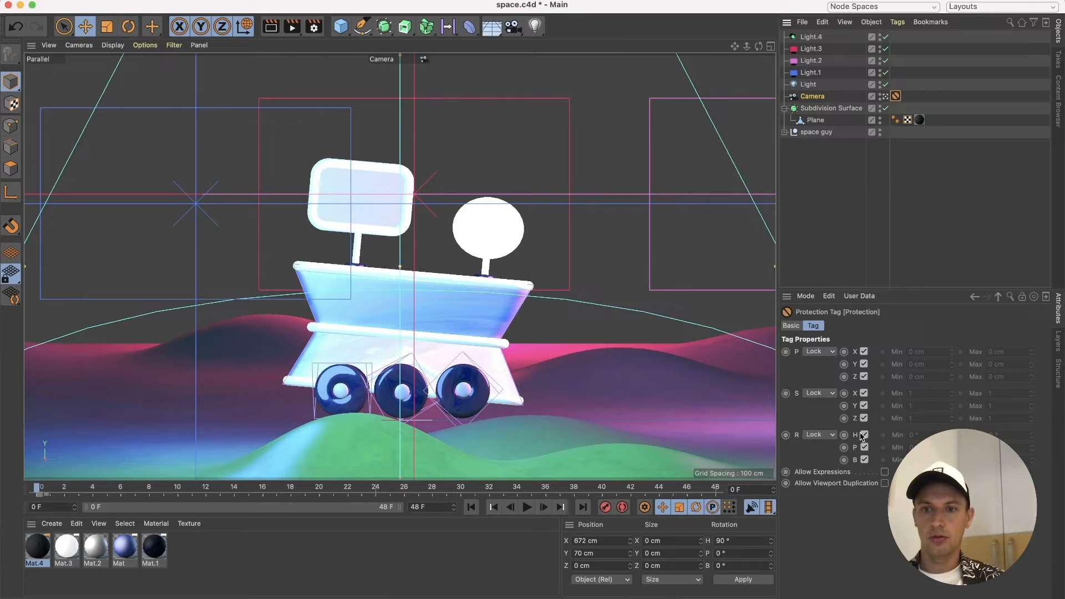
{"action": "left_click", "coordinate": [835, 438]}
{"action": "left_click", "coordinate": [827, 440]}
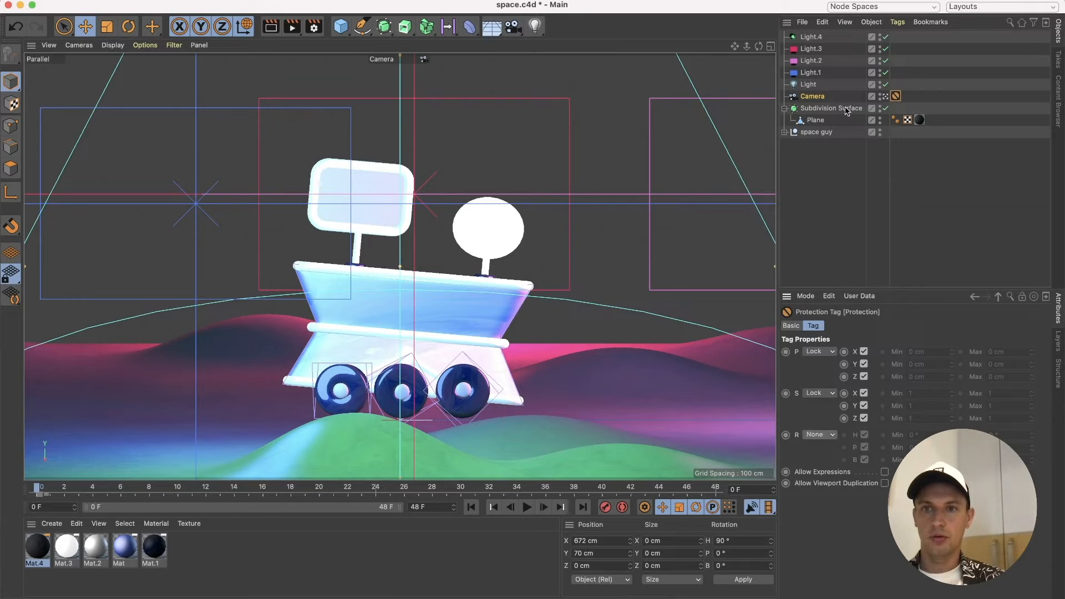
Tilt the camera to a pitch of -2° and render the frame in the Picture Viewer, leaving the render running.
{"action": "left_click", "coordinate": [813, 97]}
{"action": "left_click", "coordinate": [846, 328]}
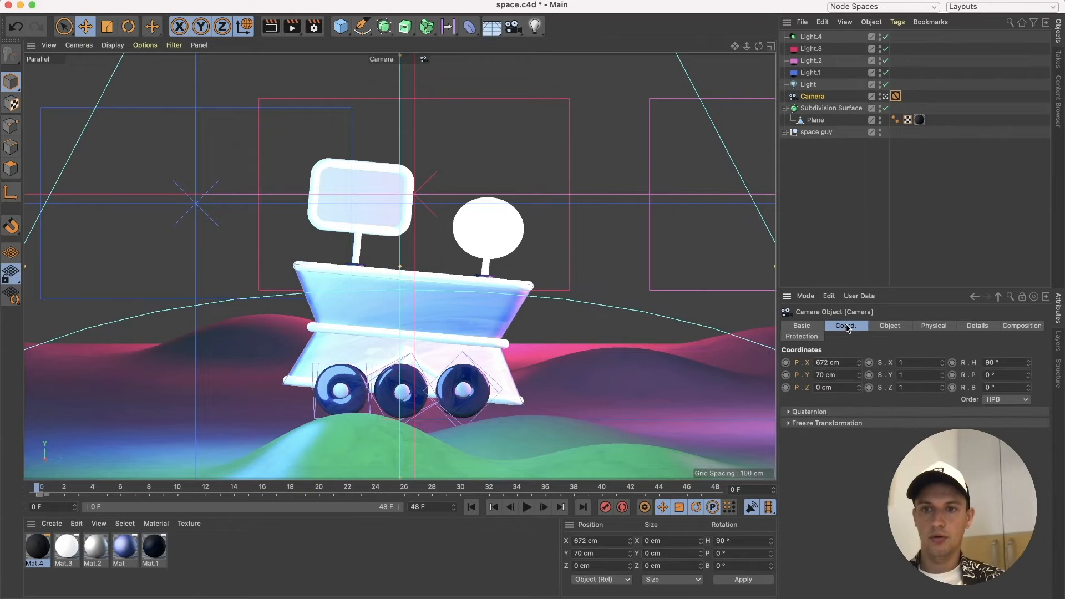
{"action": "left_click_drag", "start_coordinate": [1028, 376], "coordinate": [1028, 379]}
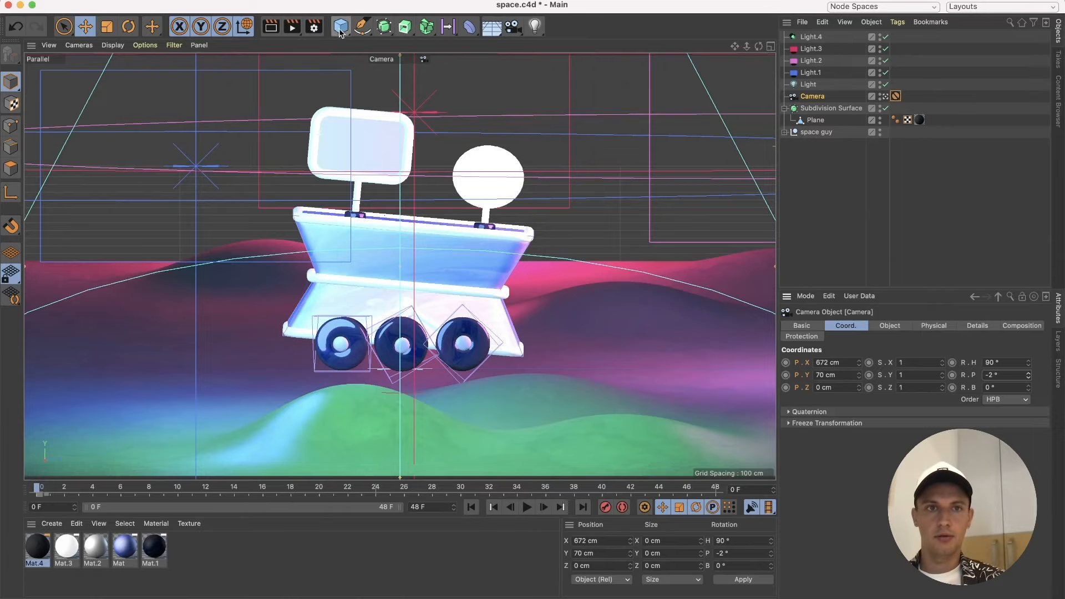
{"action": "left_click", "coordinate": [294, 26]}
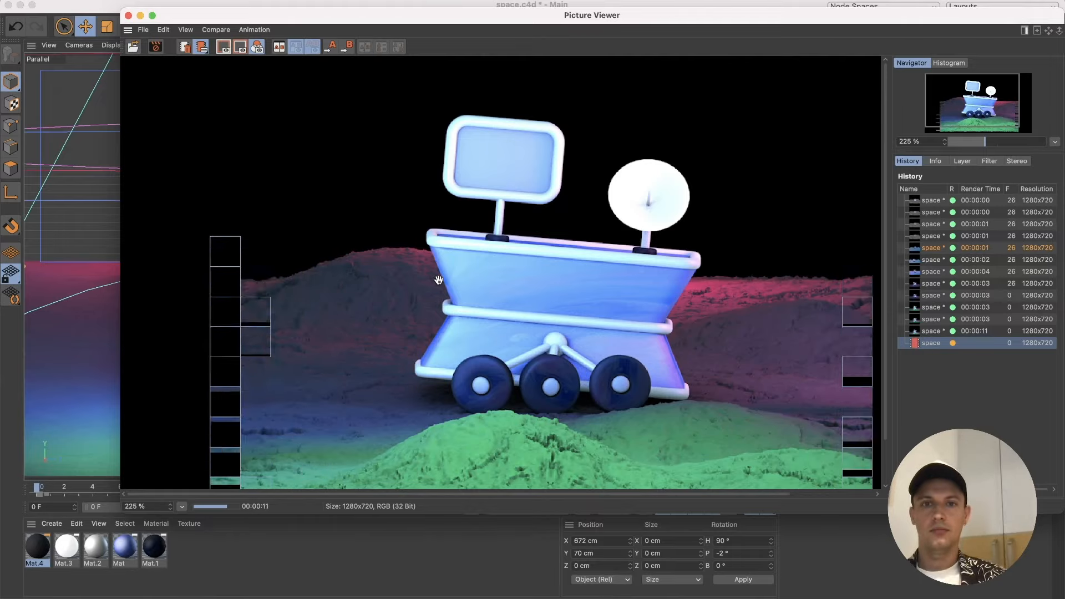
{"action": "left_click", "coordinate": [129, 16]}
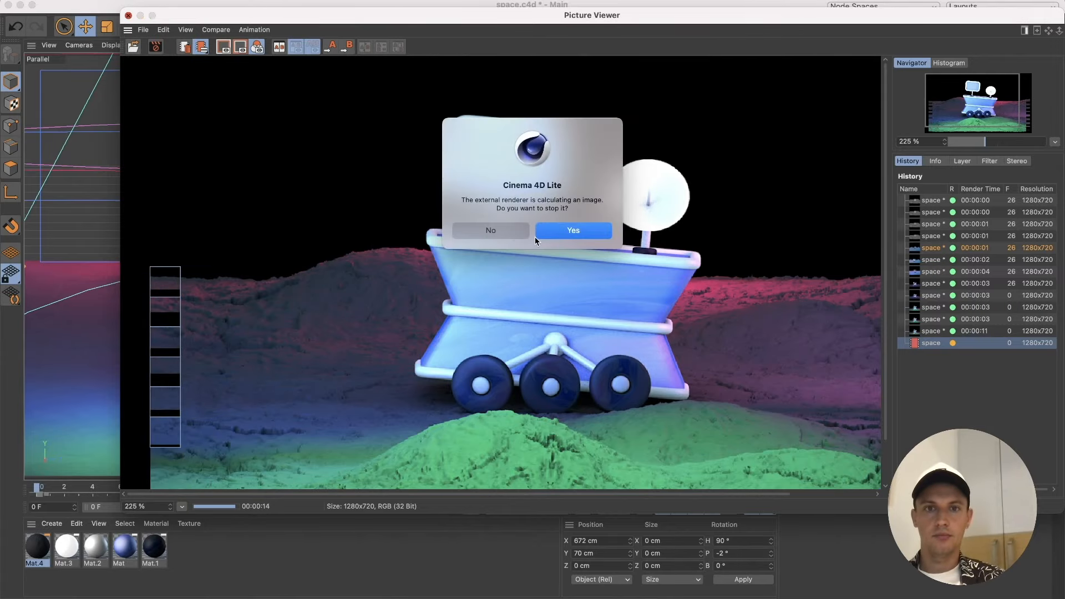
{"action": "left_click", "coordinate": [518, 231]}
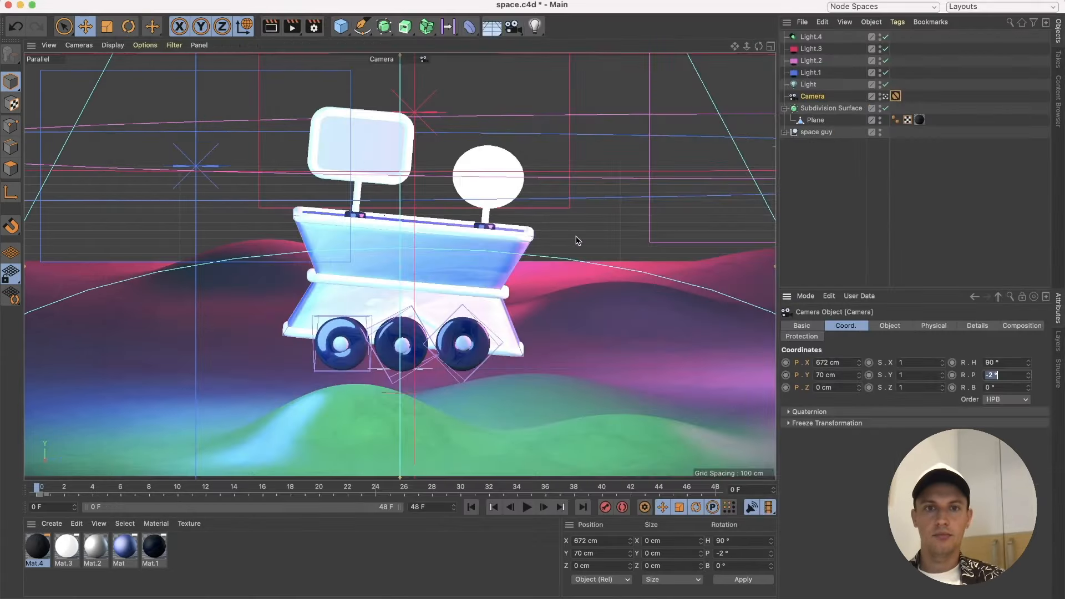
Raise the value of Mat.4's base colour to 100 % and its diffusion brightness to about 18 %.
{"action": "double_click", "coordinate": [34, 549]}
{"action": "left_click", "coordinate": [206, 204]}
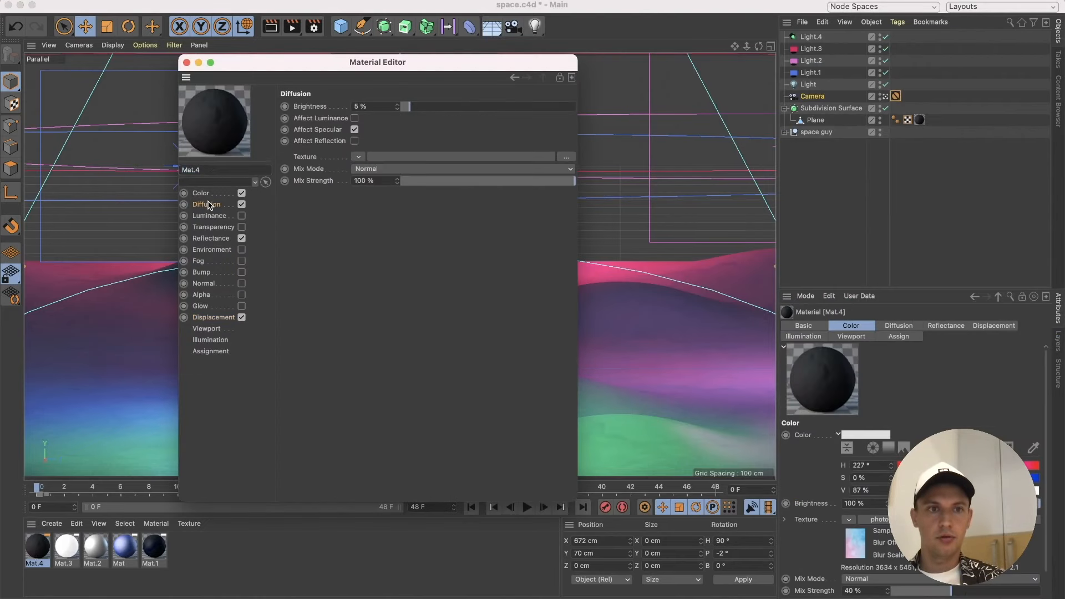
{"action": "left_click", "coordinate": [201, 193]}
{"action": "left_click_drag", "start_coordinate": [556, 161], "coordinate": [634, 163]}
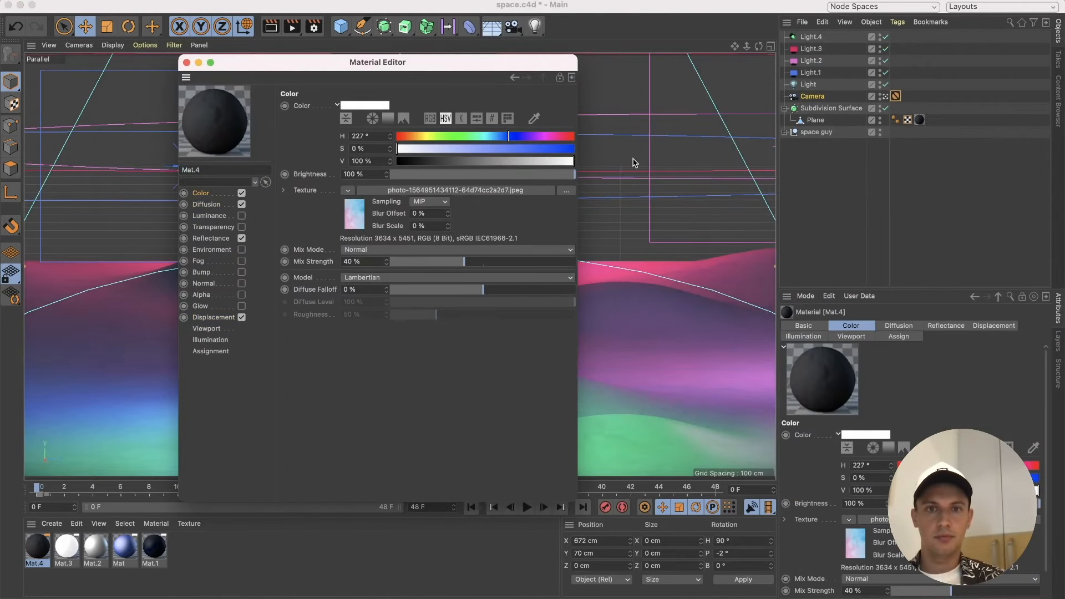
{"action": "left_click", "coordinate": [209, 239]}
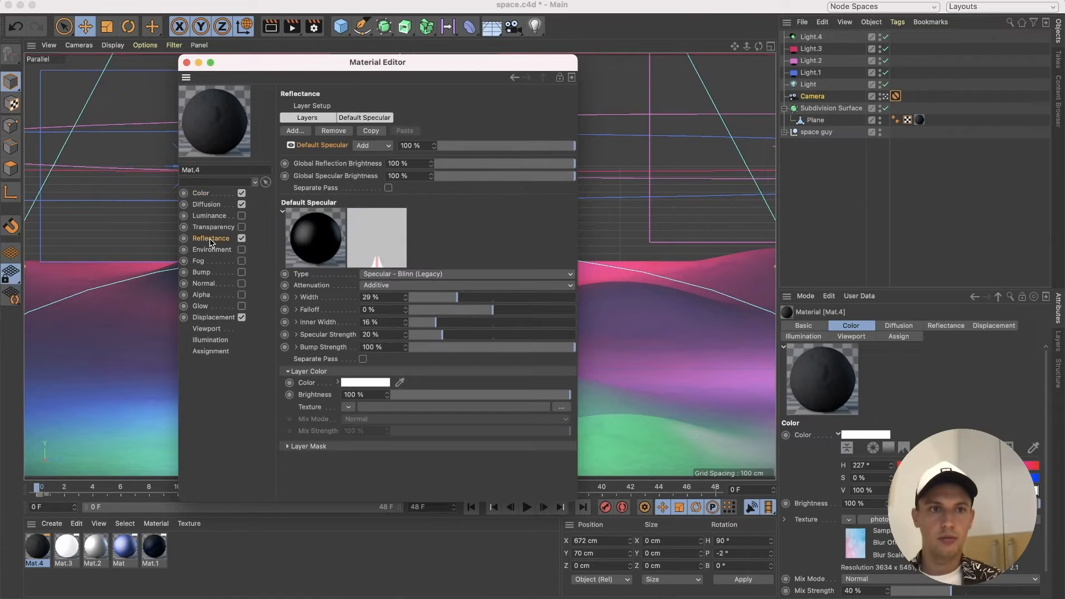
{"action": "left_click", "coordinate": [208, 205]}
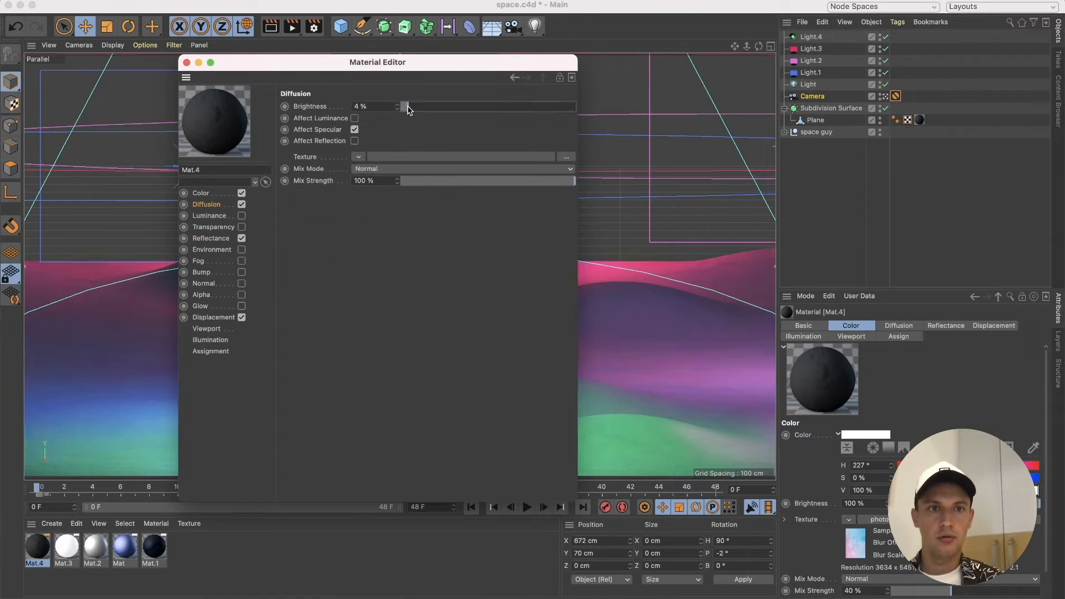
{"action": "left_click_drag", "start_coordinate": [408, 110], "coordinate": [432, 108]}
{"action": "left_click", "coordinate": [428, 106]}
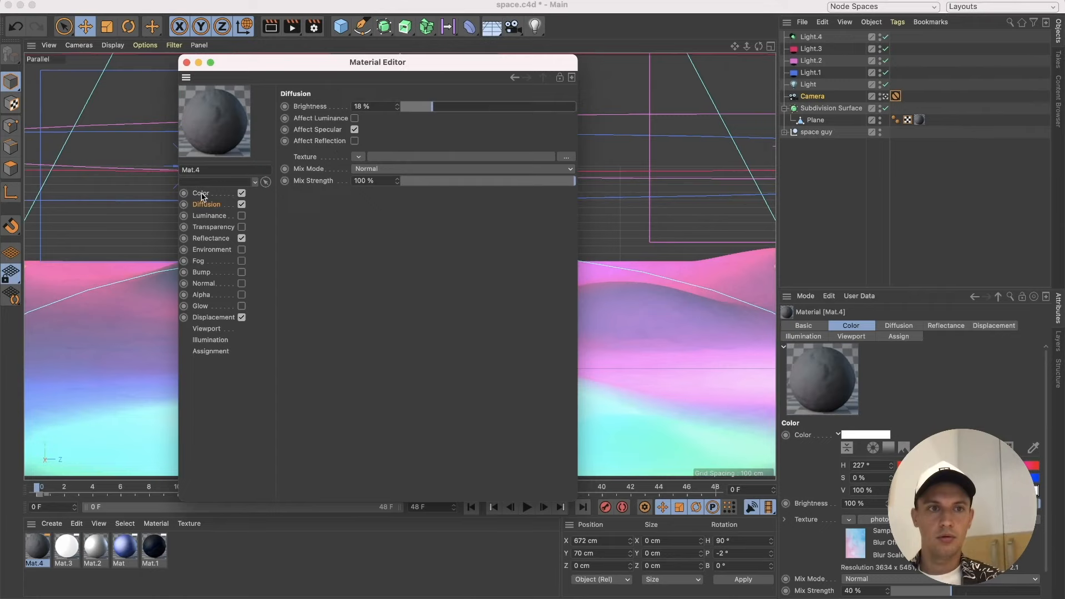
Turn Mat.4's base colour into a vivid blue by raising its saturation to about 91 %.
{"action": "left_click", "coordinate": [200, 193]}
{"action": "left_click", "coordinate": [537, 146]}
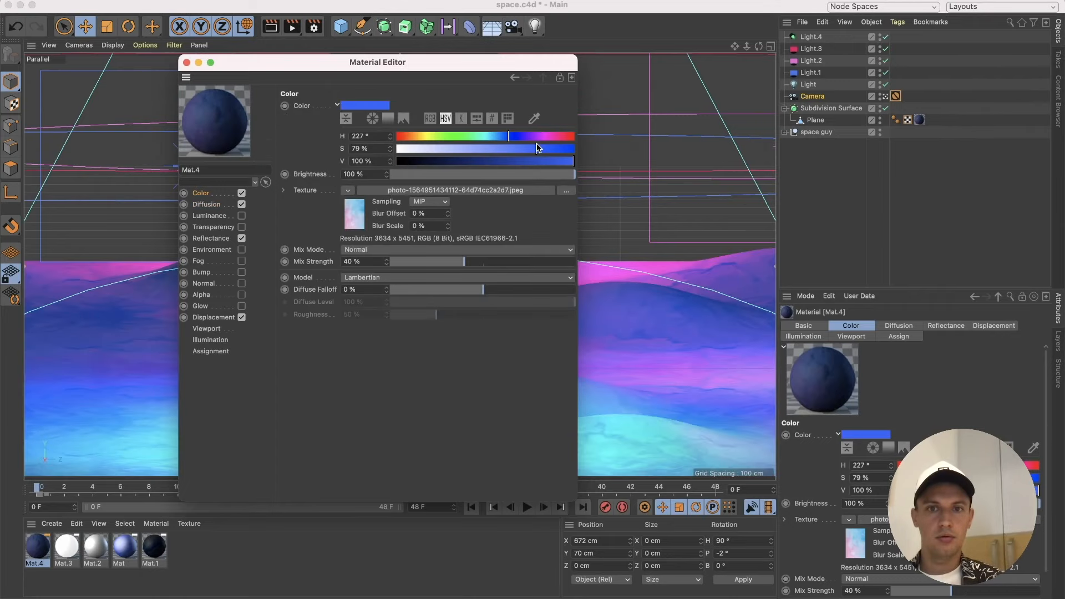
{"action": "left_click_drag", "start_coordinate": [537, 146], "coordinate": [558, 147]}
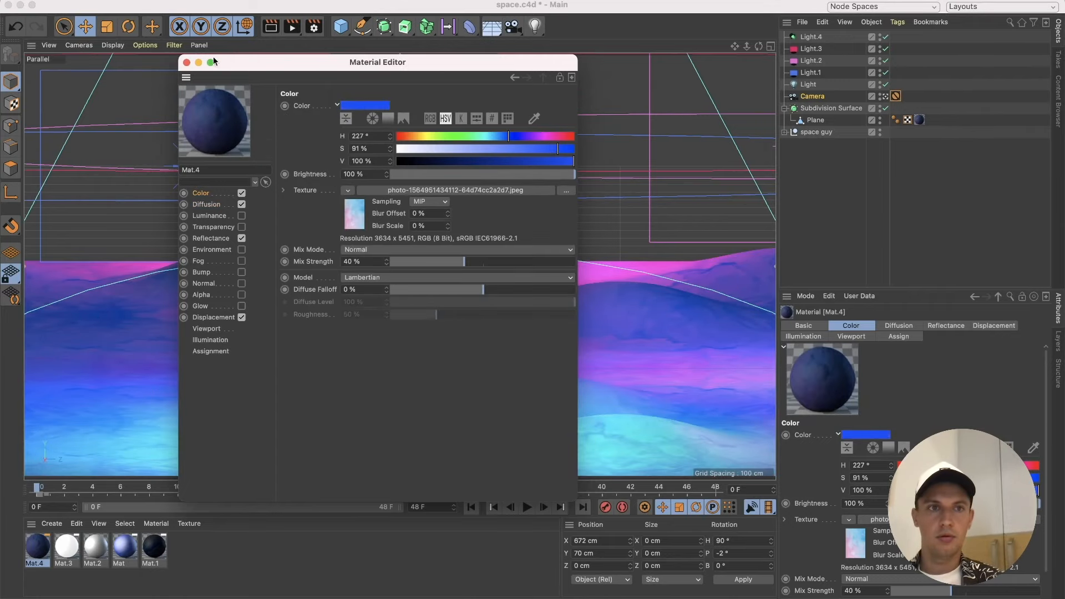
{"action": "left_click", "coordinate": [186, 62]}
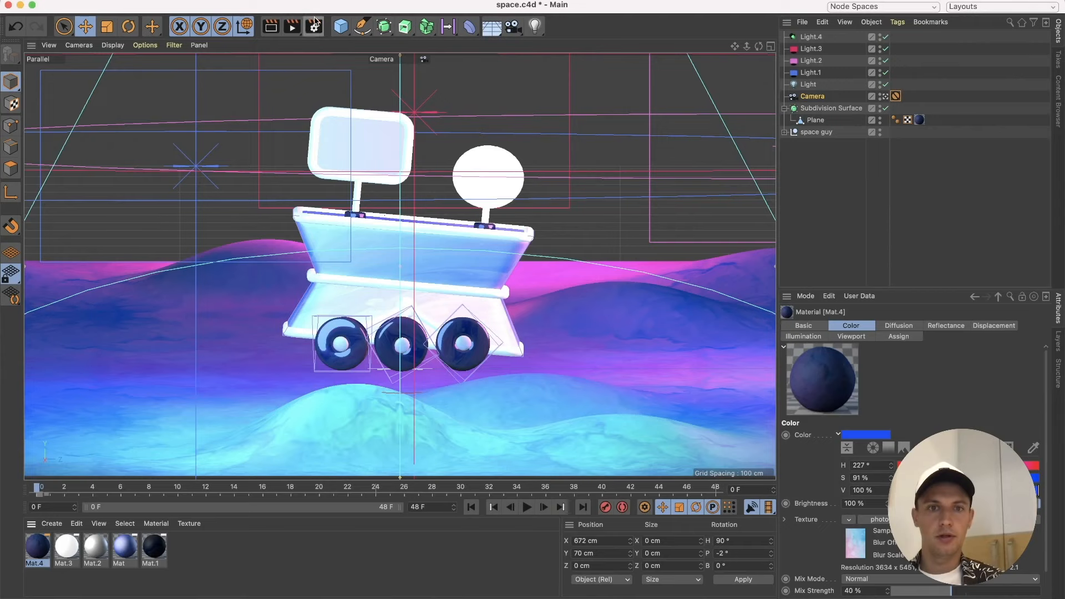
Reduce the intensity of the omni light named Light to about 61 % and render the frame in the Picture Viewer.
{"action": "left_click", "coordinate": [818, 75]}
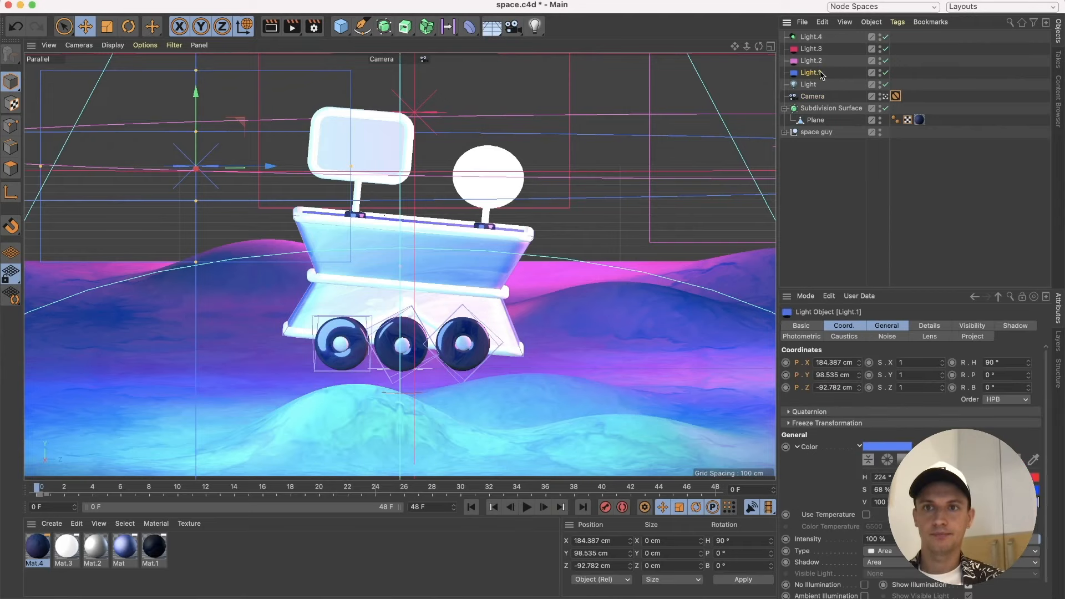
{"action": "left_click", "coordinate": [815, 86]}
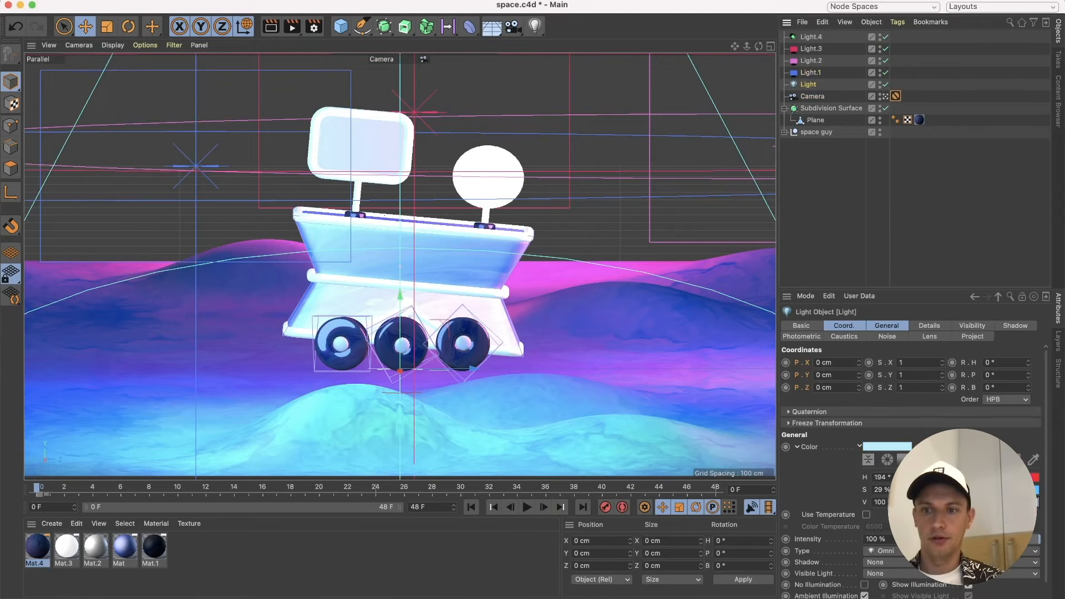
{"action": "left_click_drag", "start_coordinate": [1036, 539], "coordinate": [979, 539]}
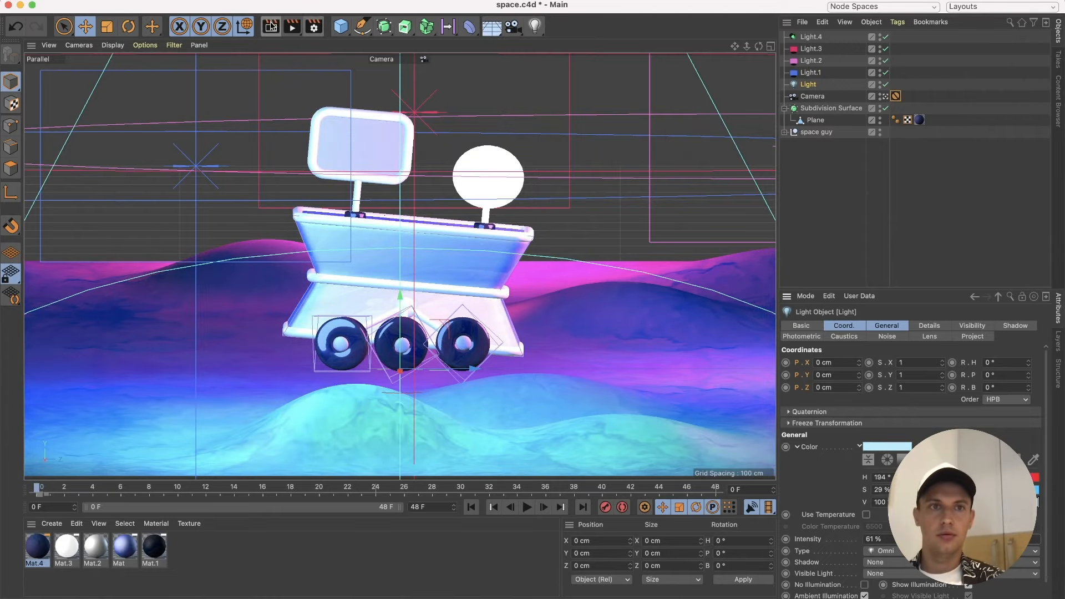
{"action": "left_click", "coordinate": [294, 25]}
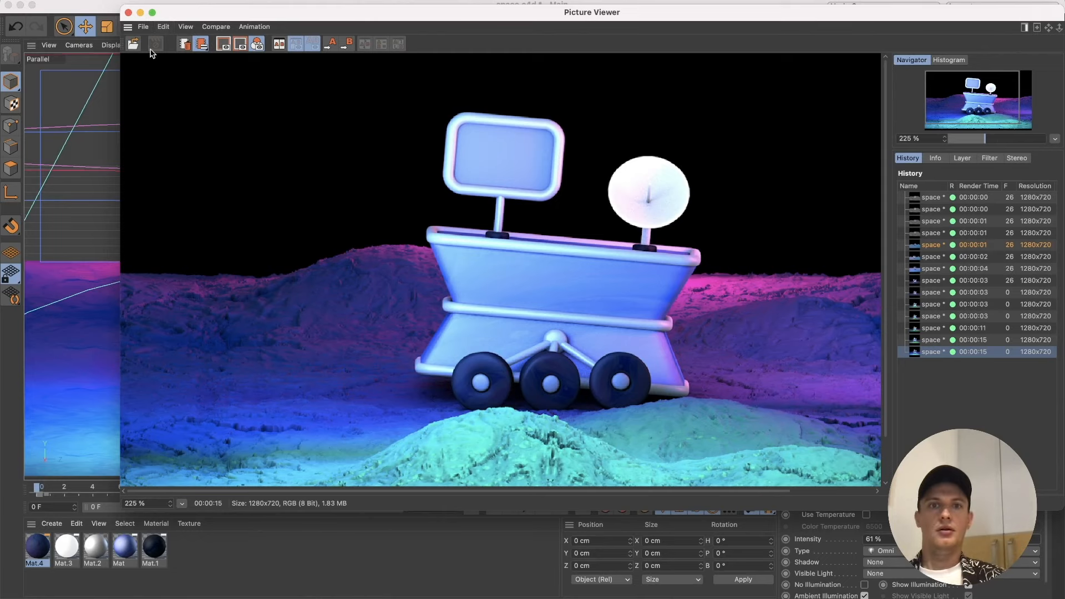
{"action": "left_click", "coordinate": [128, 13]}
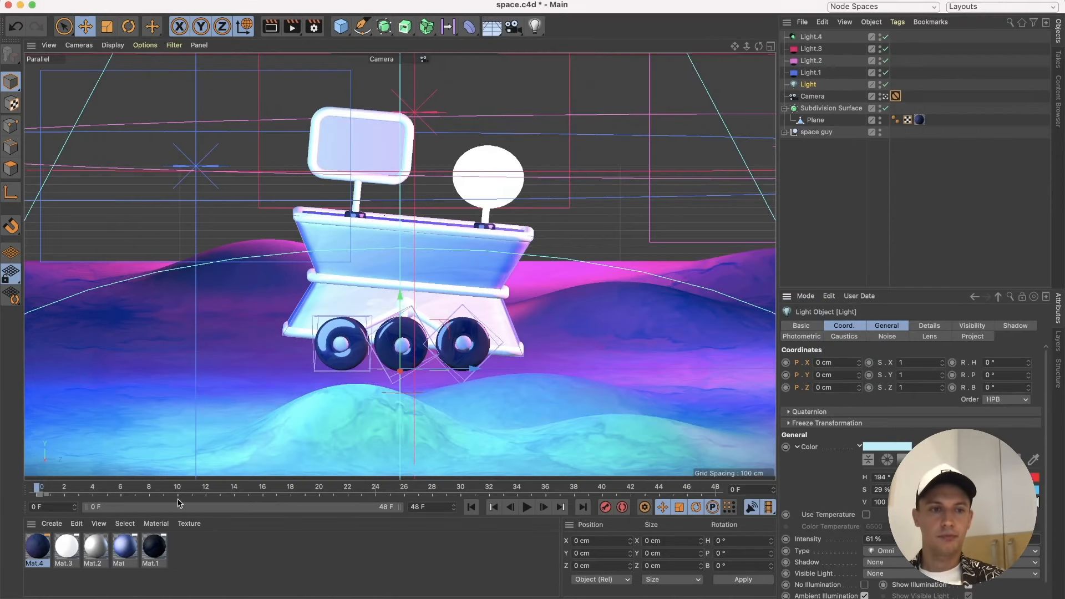
Lower Mat.4's diffusion brightness to about 10 %.
{"action": "double_click", "coordinate": [31, 555]}
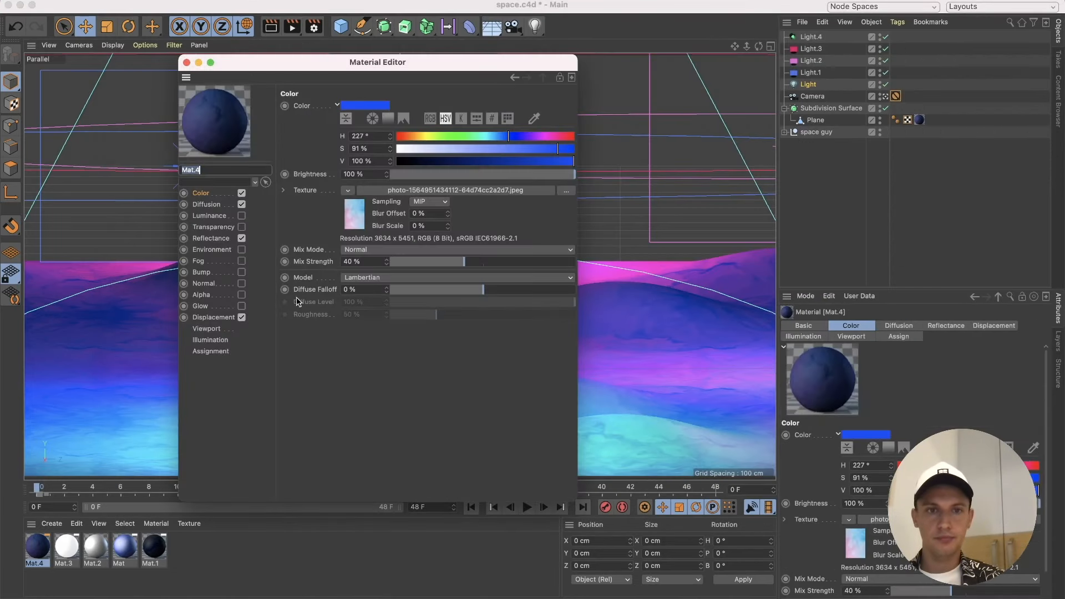
{"action": "left_click", "coordinate": [231, 206]}
{"action": "left_click_drag", "start_coordinate": [426, 116], "coordinate": [421, 109]}
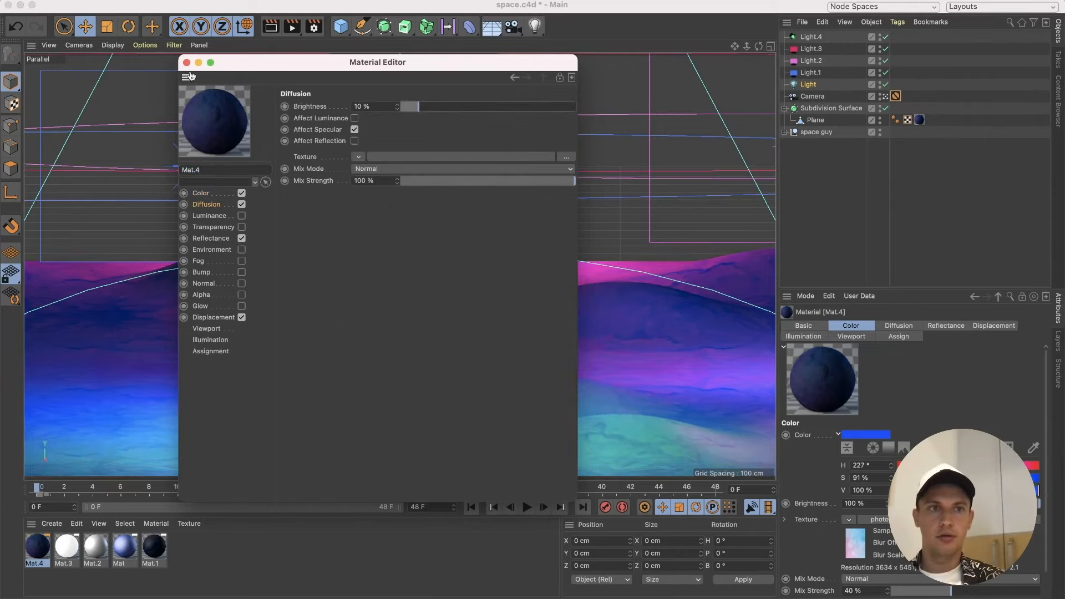
Try to set the Blur Offset of Mat.4's displacement texture to 5 %.
{"action": "left_click", "coordinate": [210, 319]}
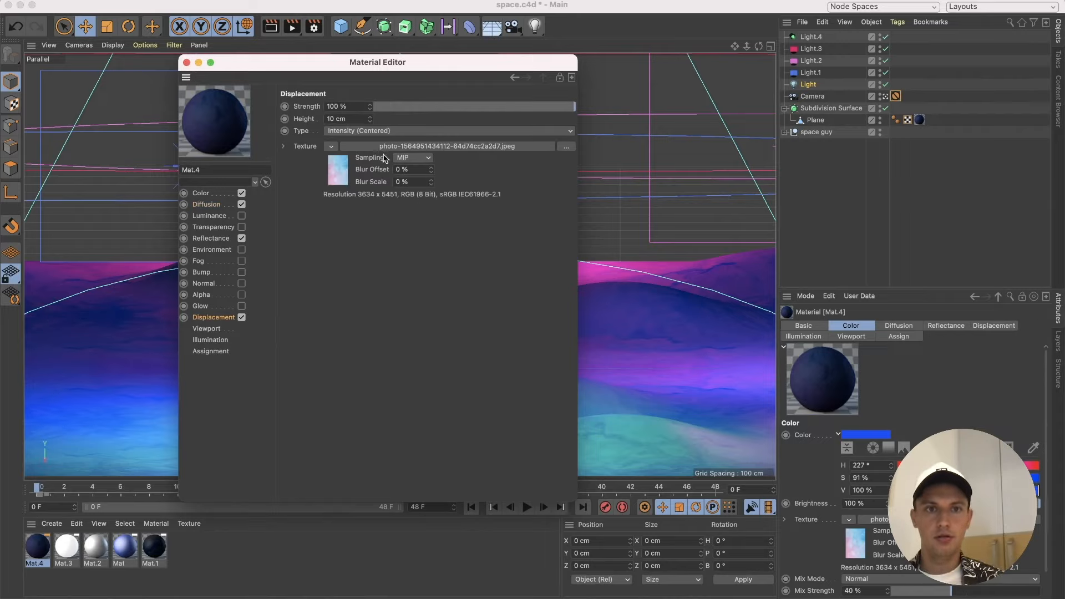
{"action": "type", "text": "5"}
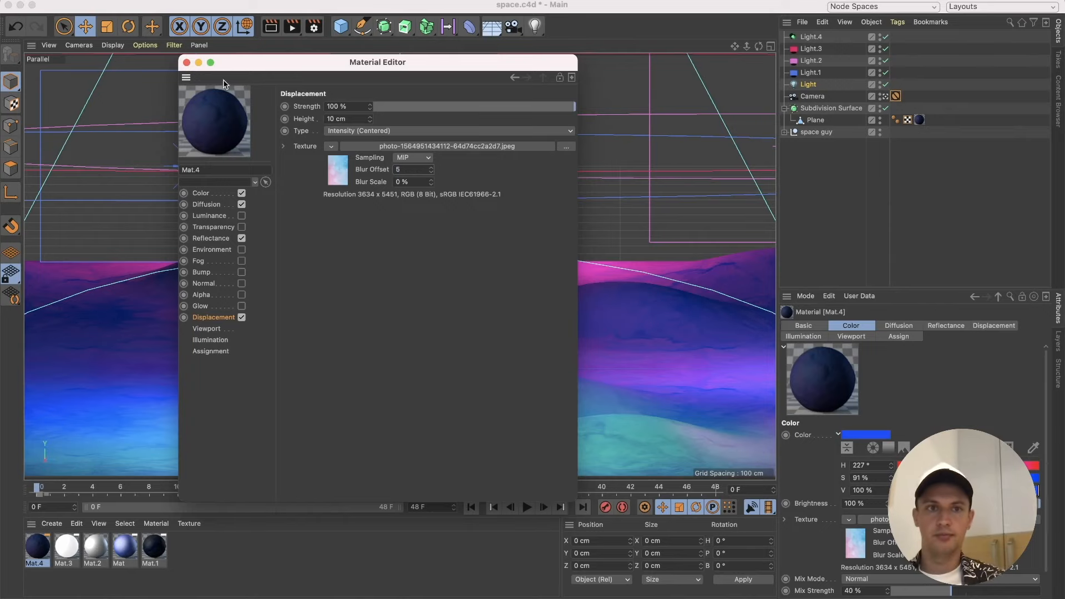
{"action": "left_click", "coordinate": [186, 63]}
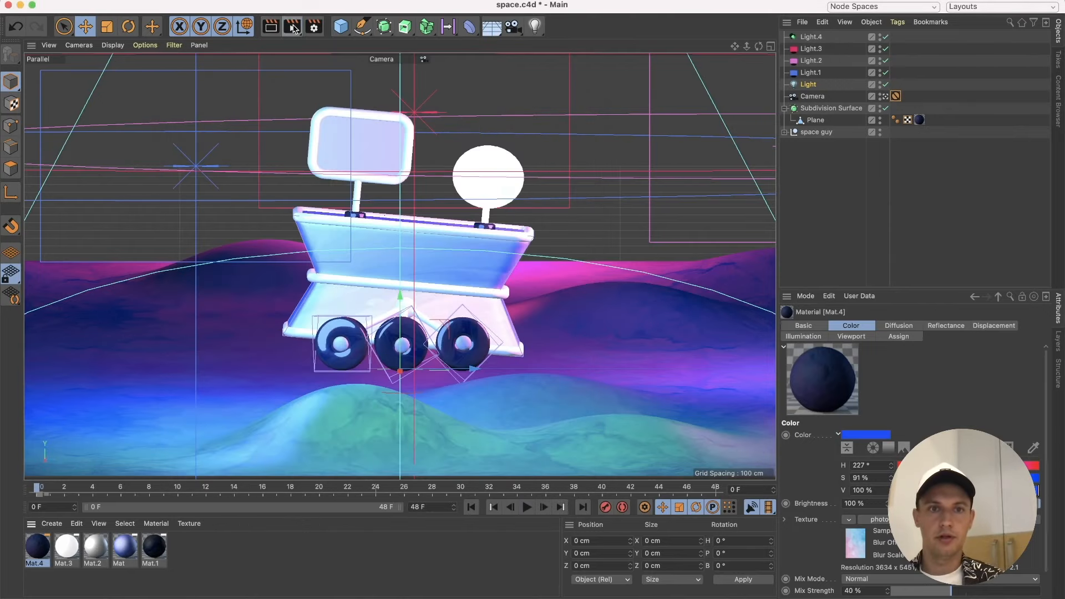
Start a Picture Viewer render to check the terrain and stop it before it finishes.
{"action": "left_click", "coordinate": [293, 26]}
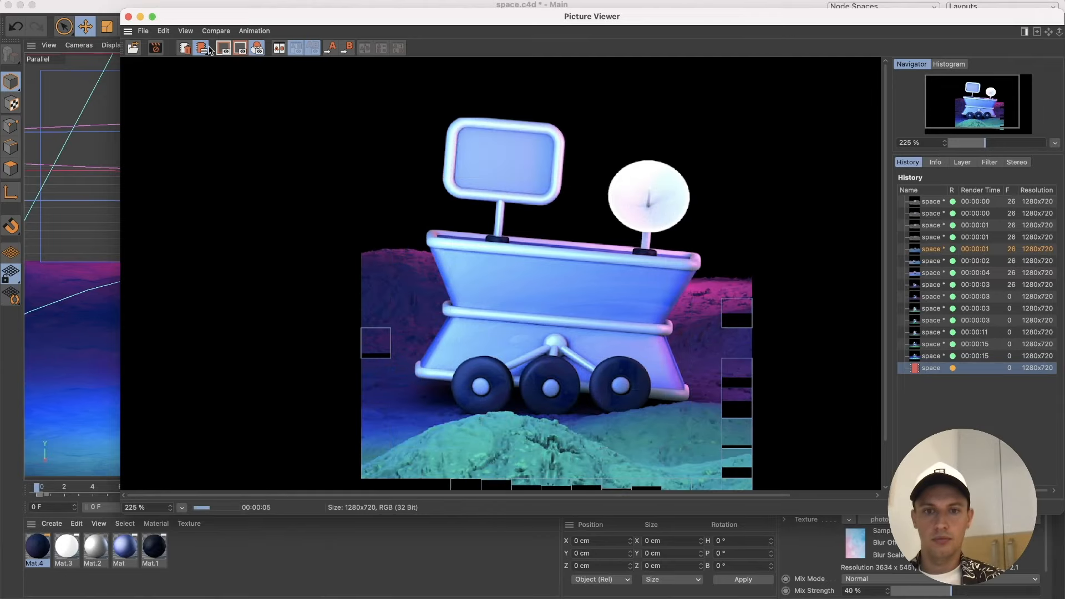
{"action": "left_click", "coordinate": [129, 16]}
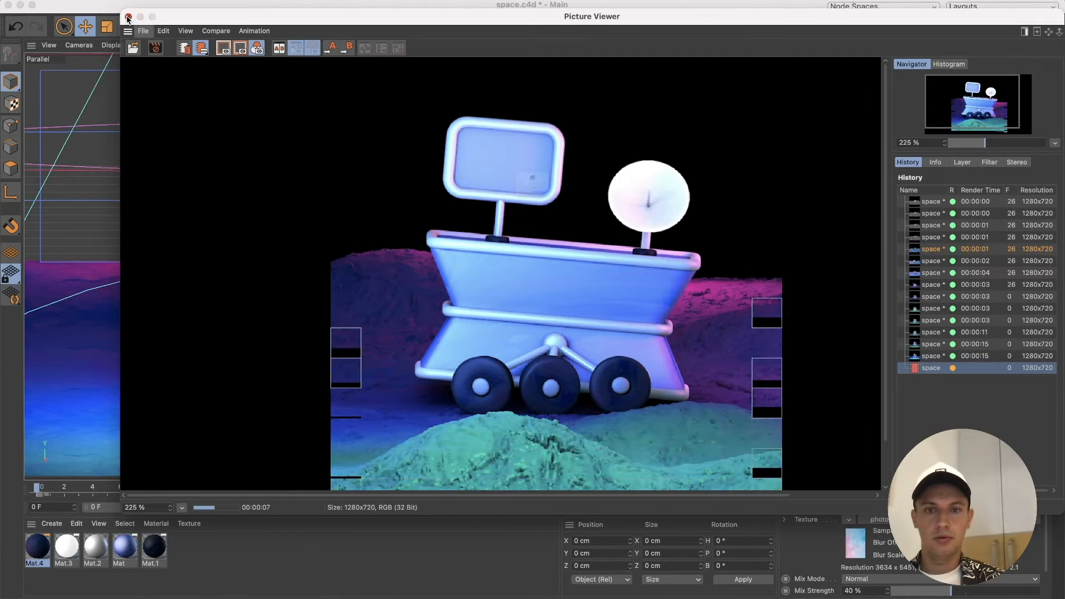
{"action": "left_click", "coordinate": [581, 237]}
Set the Blur Offset of Mat.4's displacement texture to 10 %.
{"action": "double_click", "coordinate": [38, 545]}
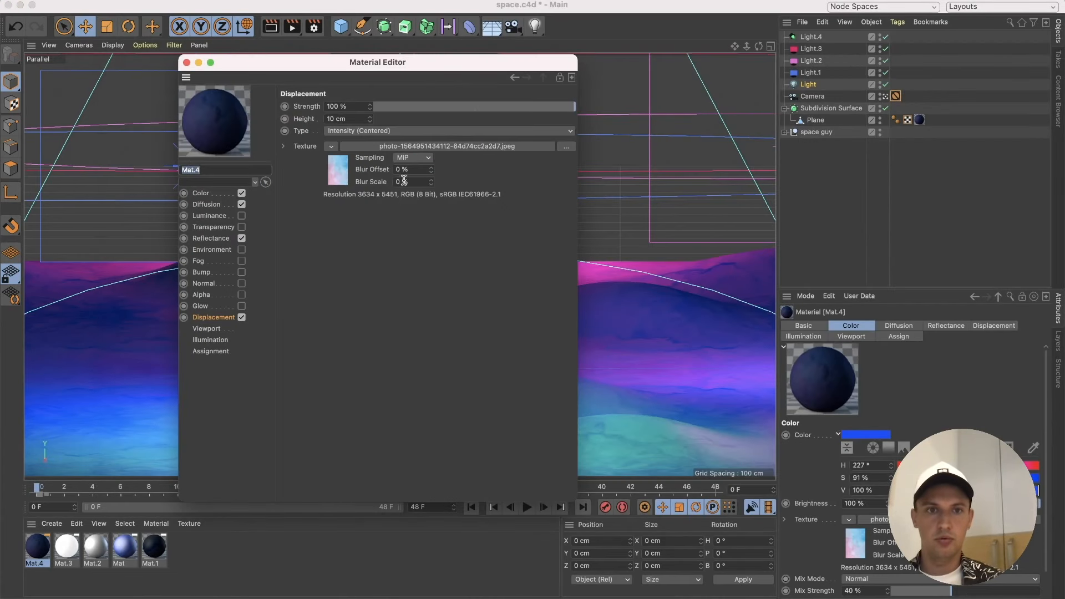
{"action": "left_click", "coordinate": [212, 318]}
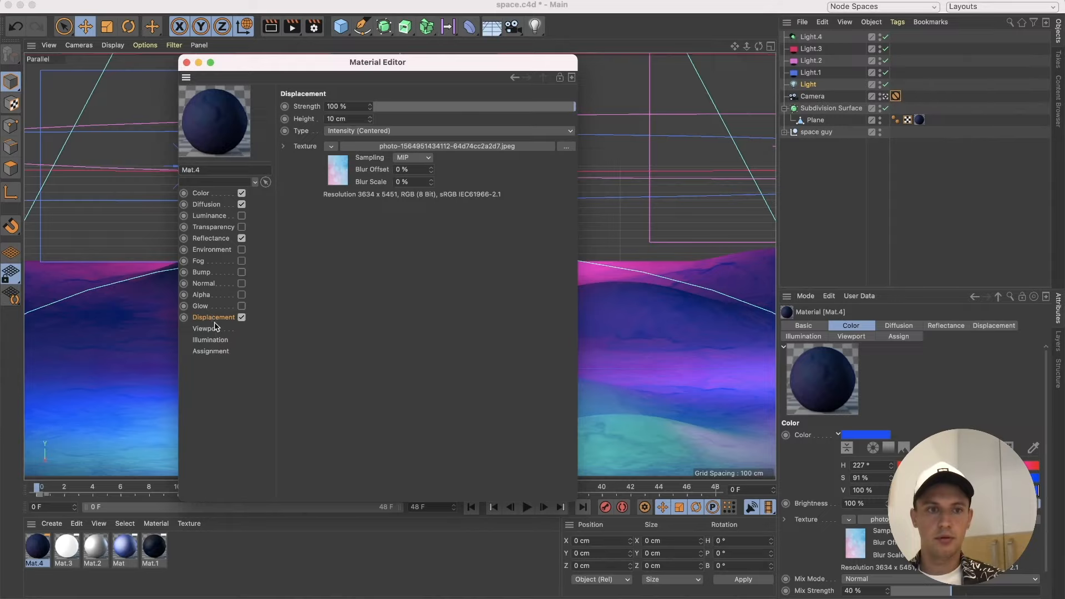
{"action": "double_click", "coordinate": [415, 168]}
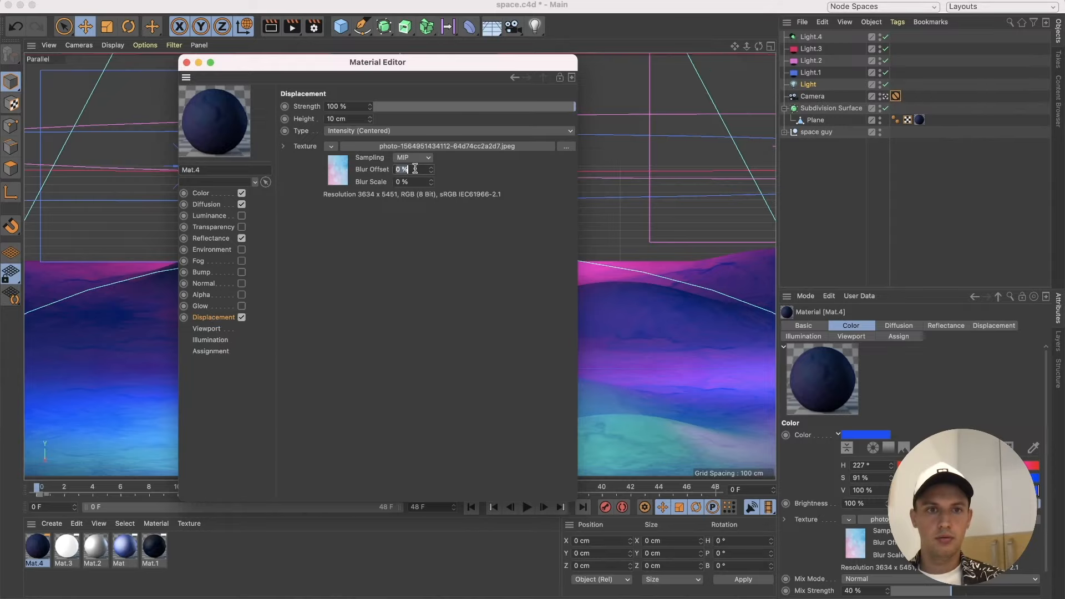
{"action": "type", "text": "10"}
{"action": "key", "text": "Return"}
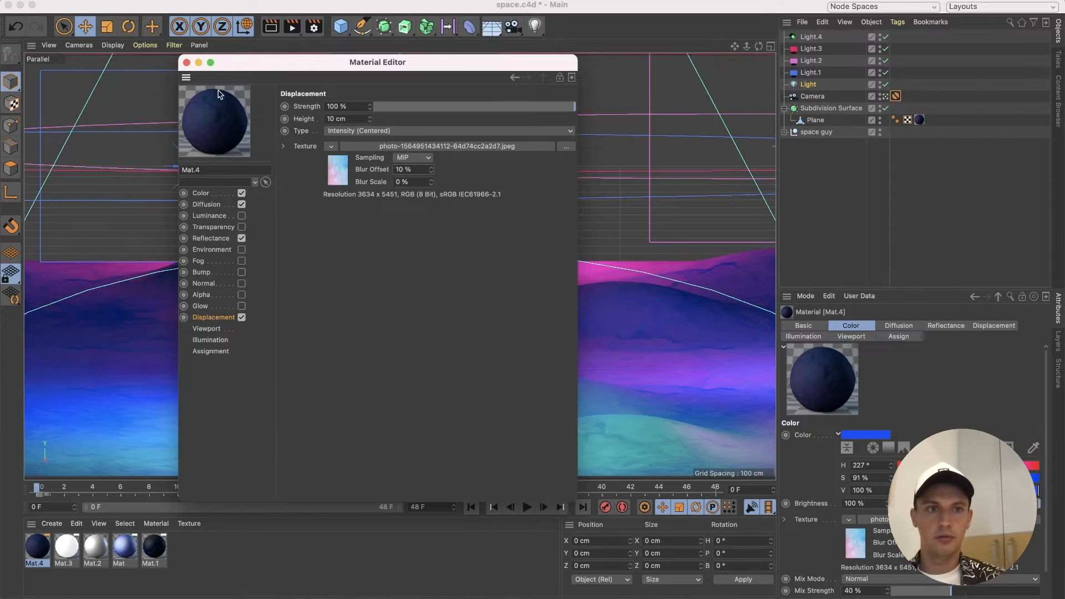
{"action": "left_click", "coordinate": [187, 62]}
{"action": "left_click", "coordinate": [292, 554]}
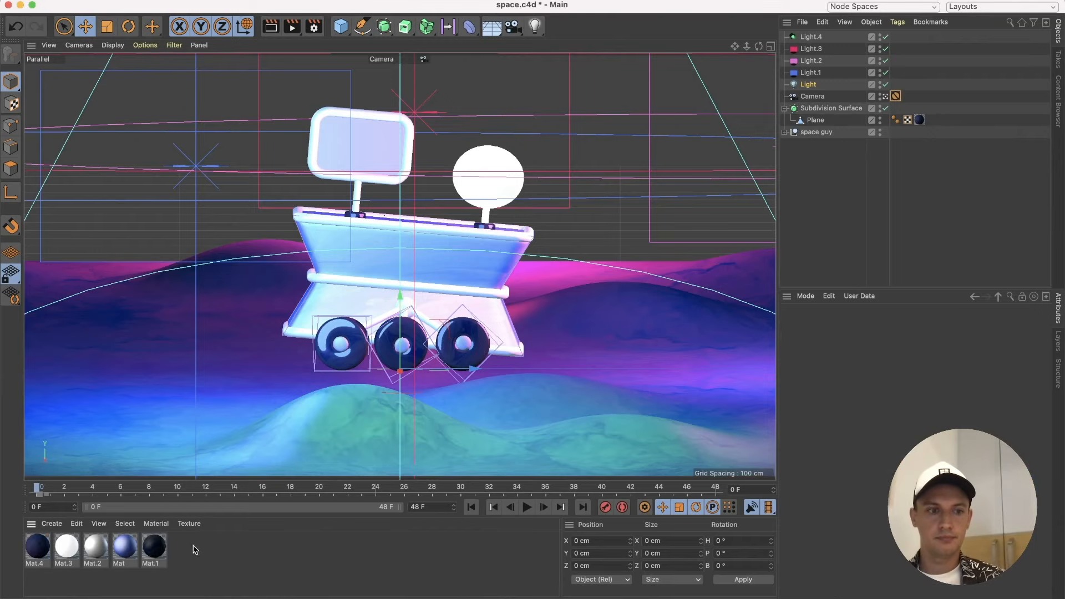
Render the frame in the Picture Viewer to check the terrain with the blurred displacement texture.
{"action": "double_click", "coordinate": [39, 546]}
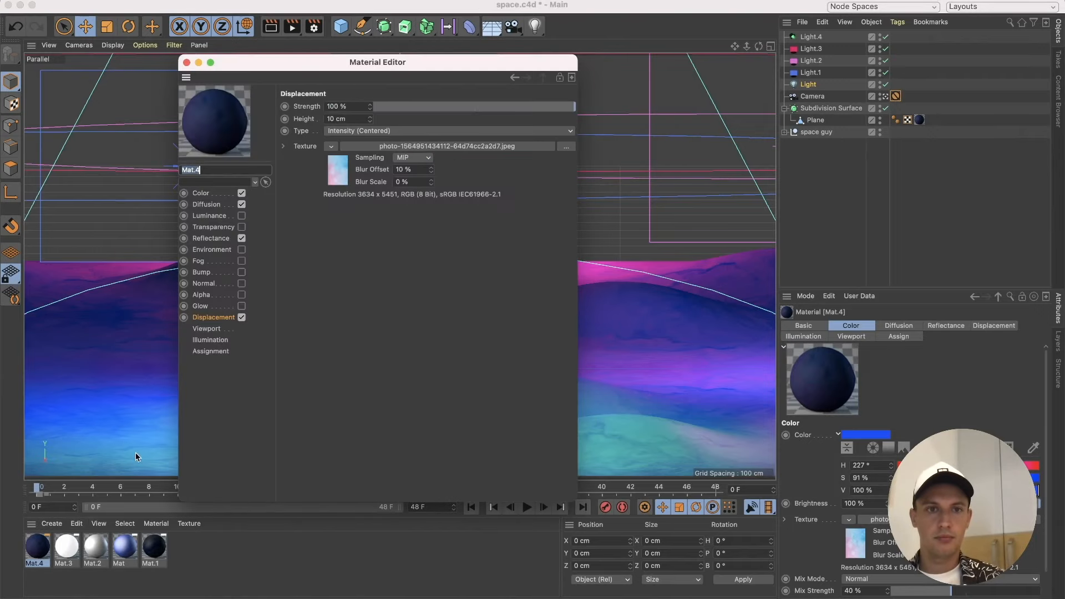
{"action": "left_click", "coordinate": [187, 62]}
{"action": "left_click", "coordinate": [292, 26]}
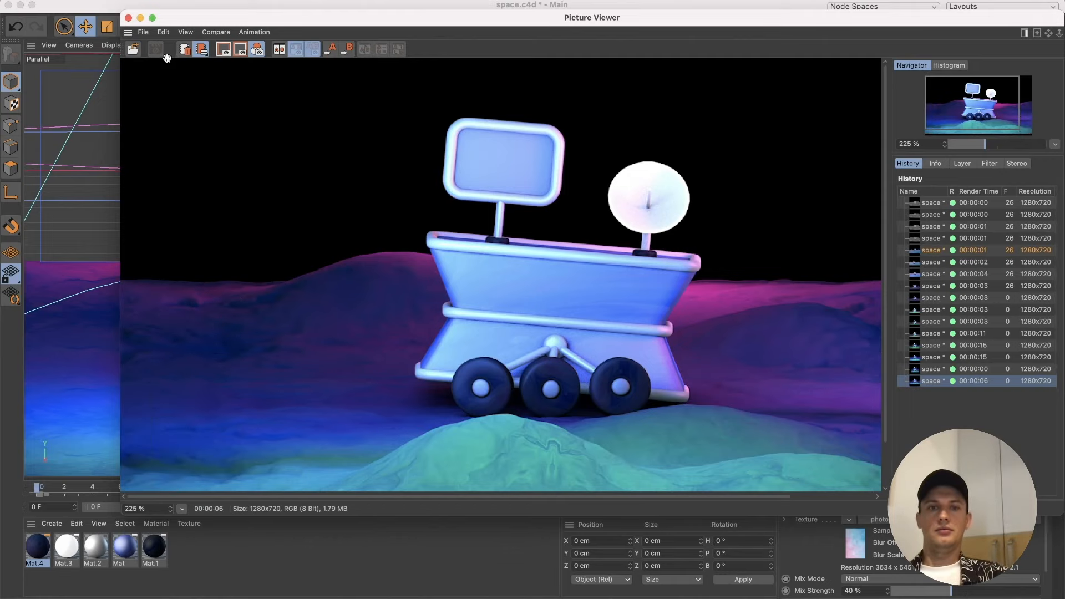
{"action": "left_click", "coordinate": [128, 18]}
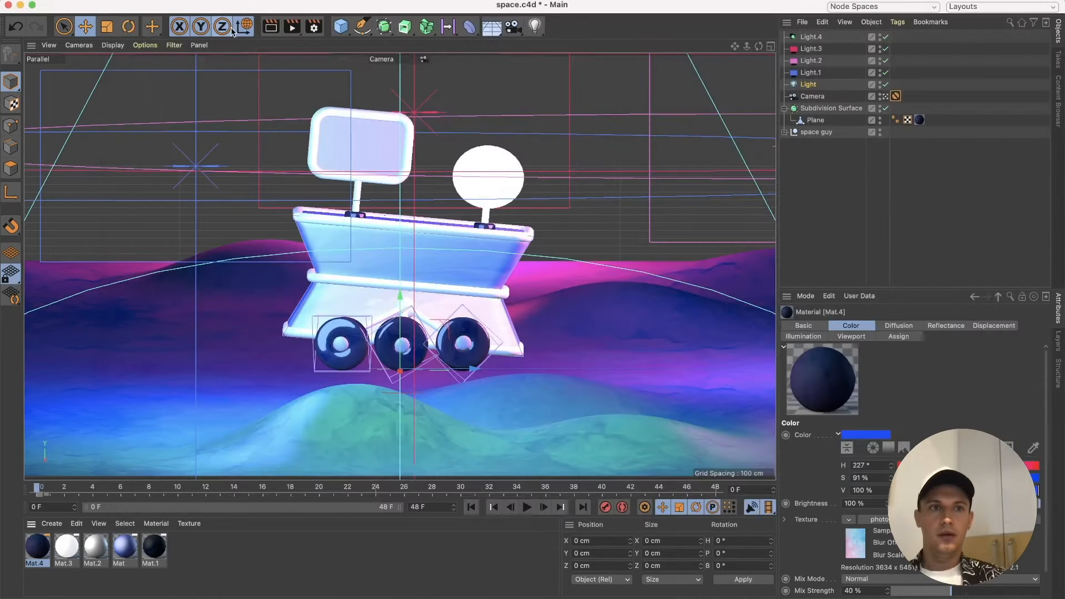
Set the Blur Offset of Mat.4's displacement texture to 5 %.
{"action": "double_click", "coordinate": [37, 545]}
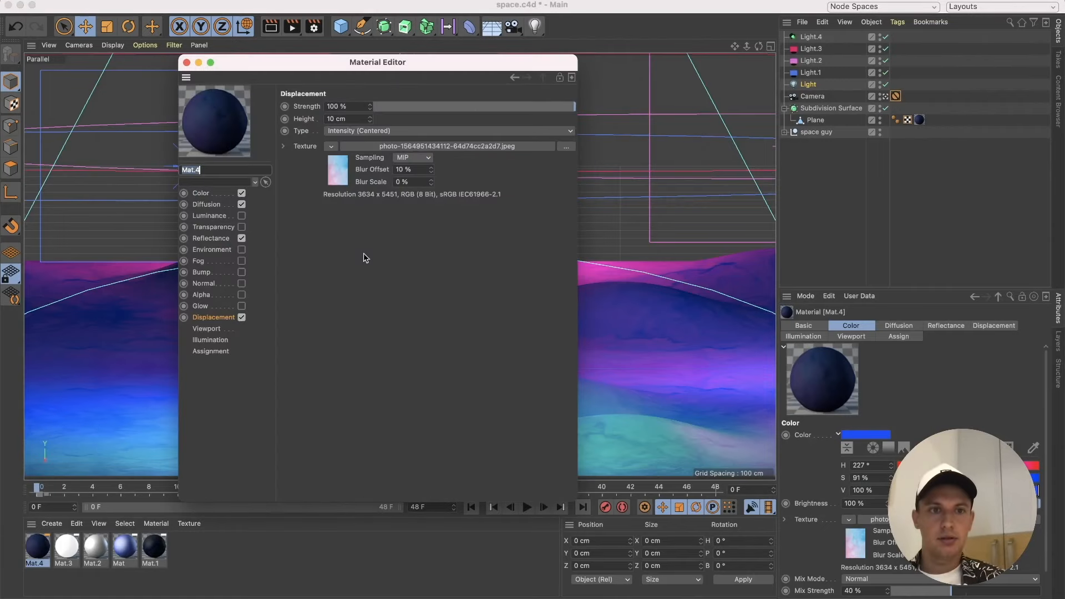
{"action": "double_click", "coordinate": [411, 170]}
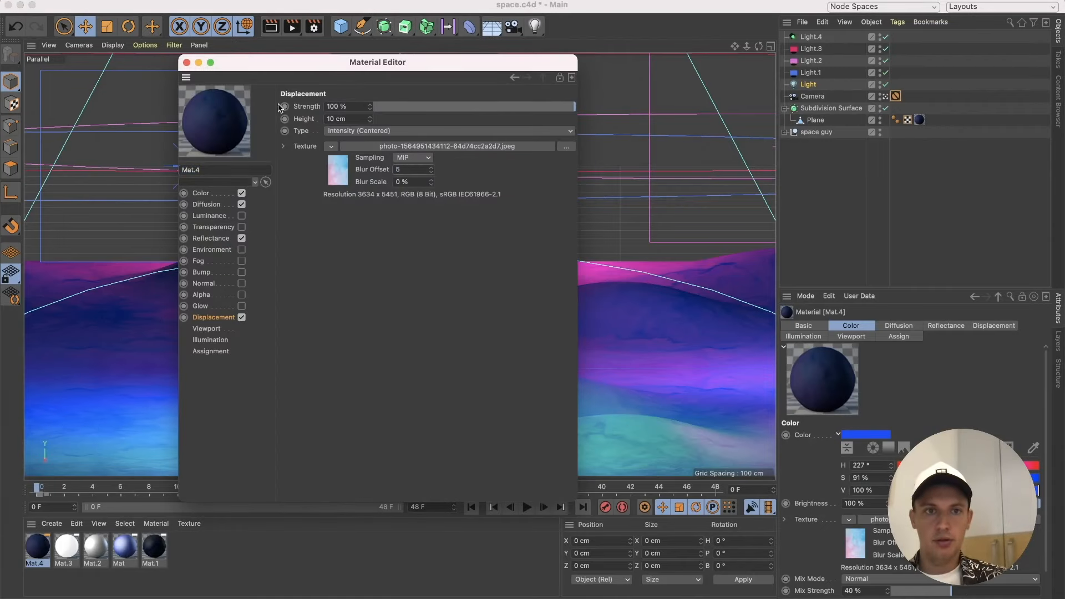
{"action": "left_click", "coordinate": [187, 63]}
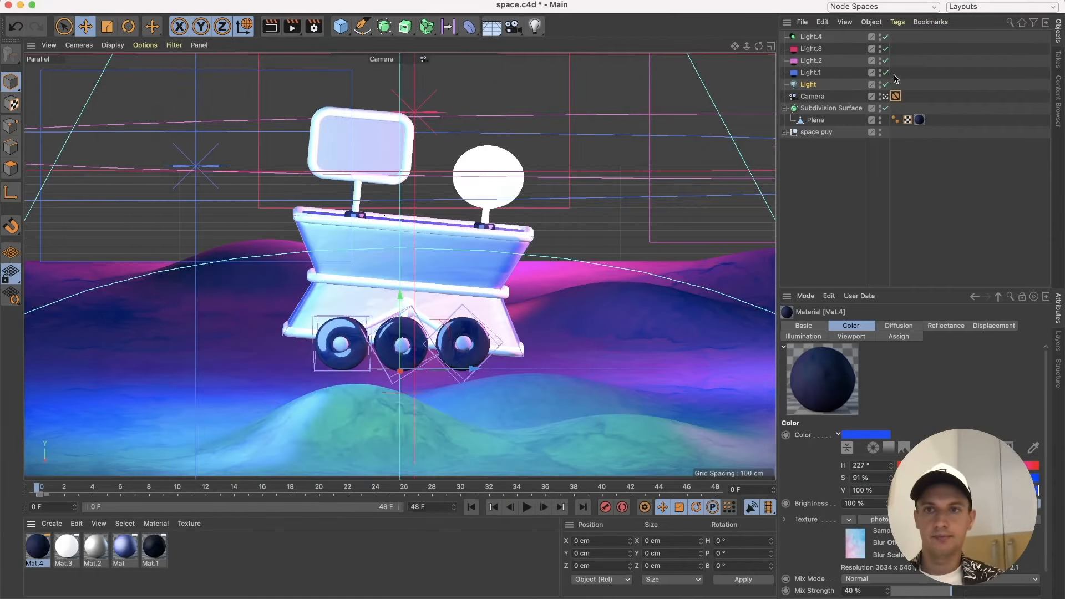
Change the terrain's Subdivision Surface type to Catmull-Clark and render the frame in the Picture Viewer.
{"action": "left_click", "coordinate": [824, 109]}
{"action": "left_click", "coordinate": [845, 327]}
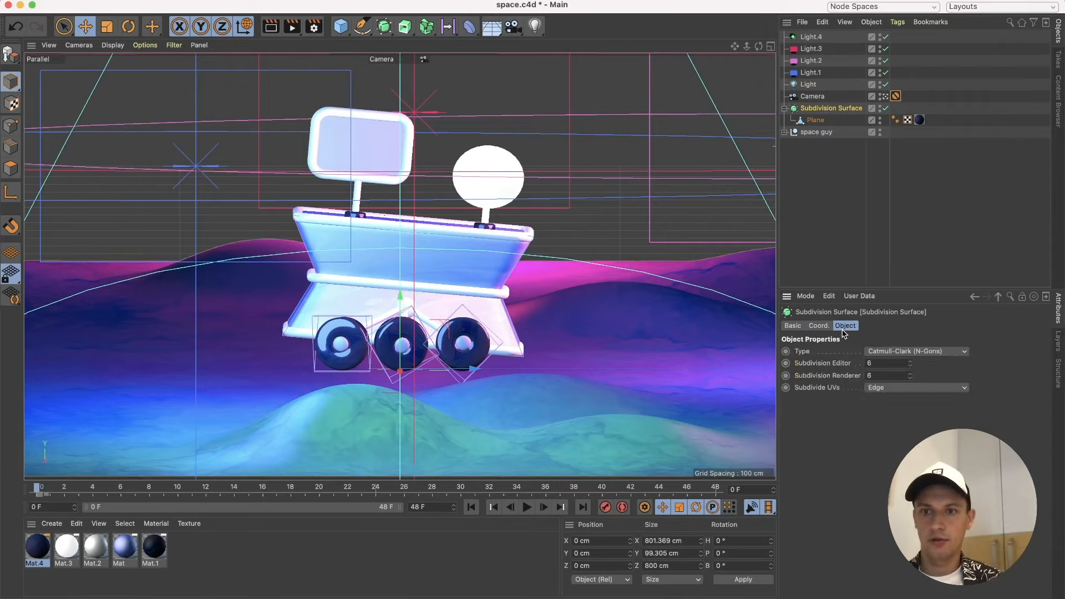
{"action": "left_click", "coordinate": [895, 356]}
{"action": "left_click", "coordinate": [895, 361]}
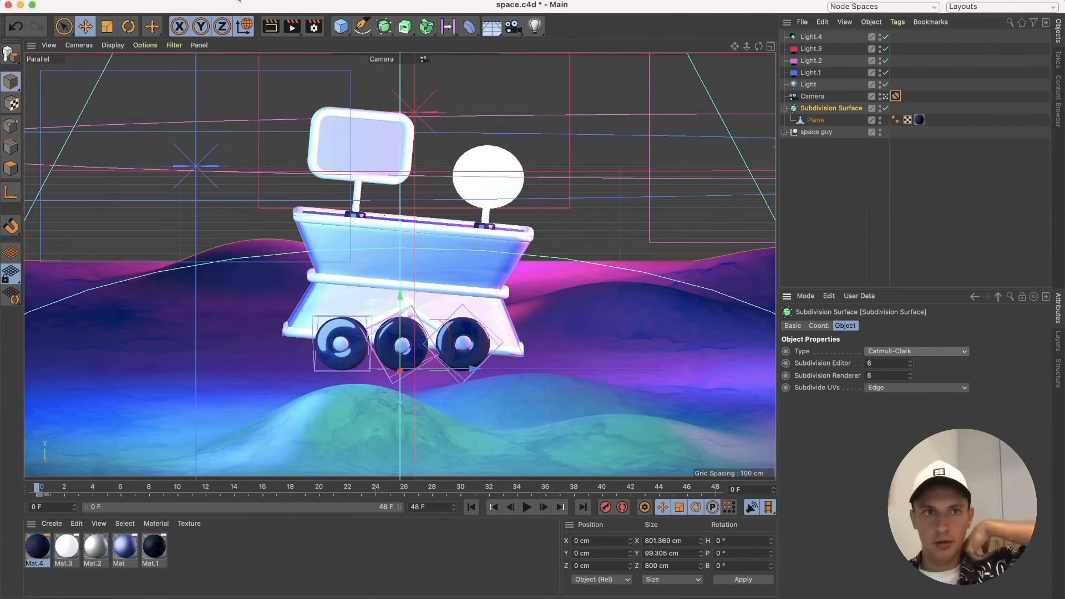
{"action": "left_click", "coordinate": [292, 26]}
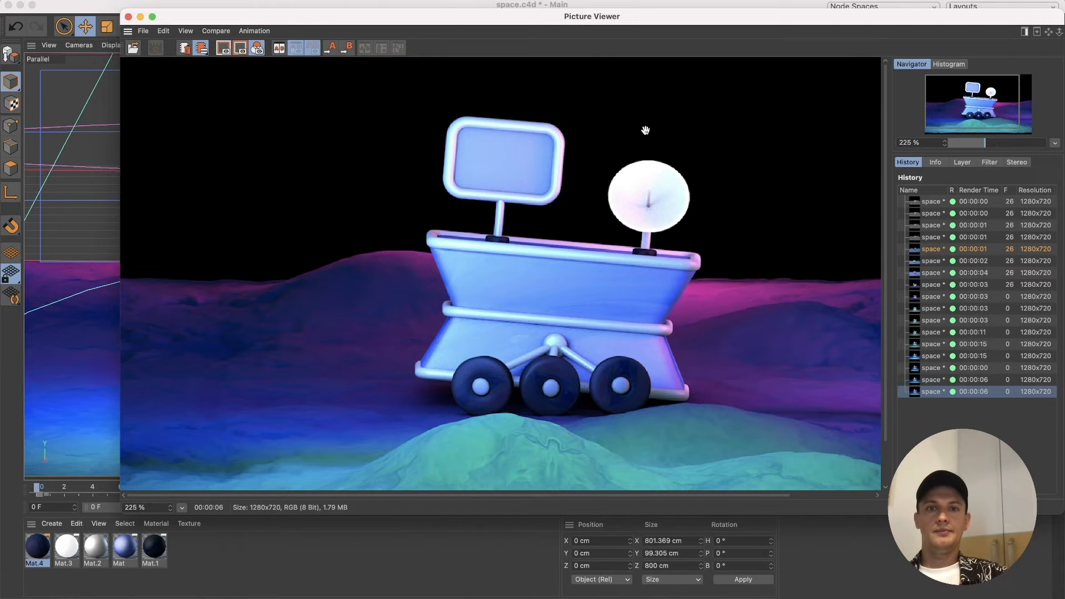
{"action": "left_click", "coordinate": [129, 17]}
Apply Mat.2 to the rover's round dish and preview the render in the viewport.
{"action": "left_click_drag", "start_coordinate": [96, 547], "coordinate": [464, 190]}
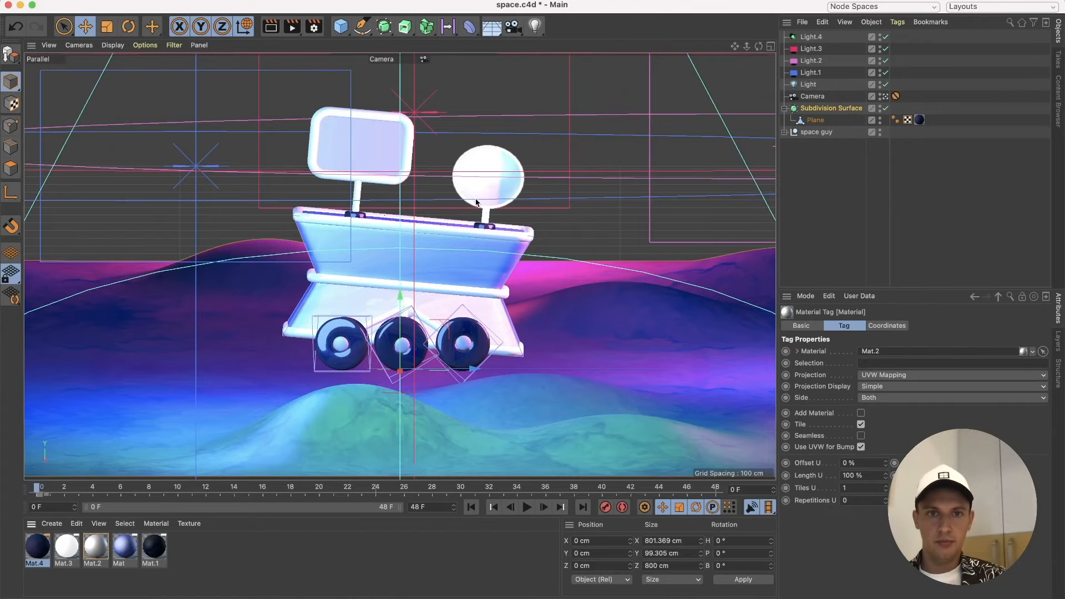
{"action": "left_click", "coordinate": [271, 26]}
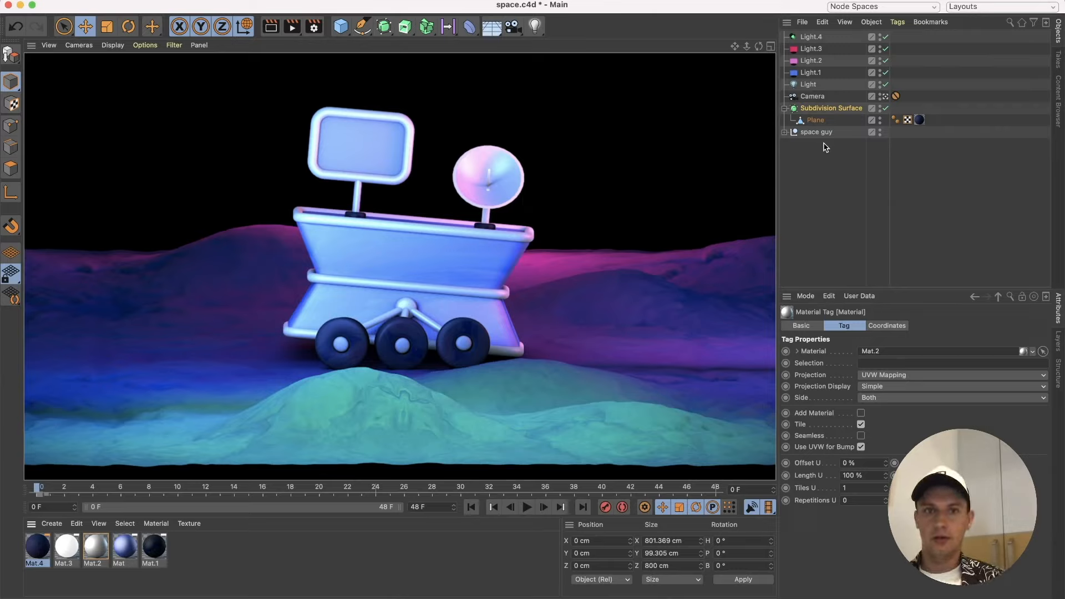
{"action": "left_click", "coordinate": [811, 205]}
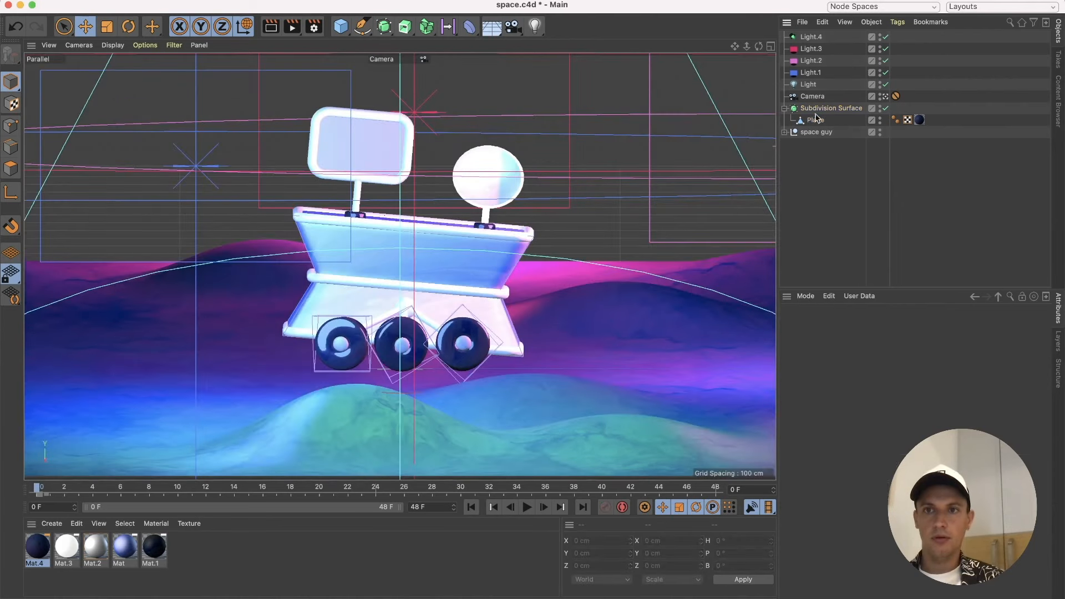
In the camera's Protection tag, set rotation to Lock and position to None.
{"action": "left_click", "coordinate": [809, 85]}
{"action": "left_click", "coordinate": [815, 97]}
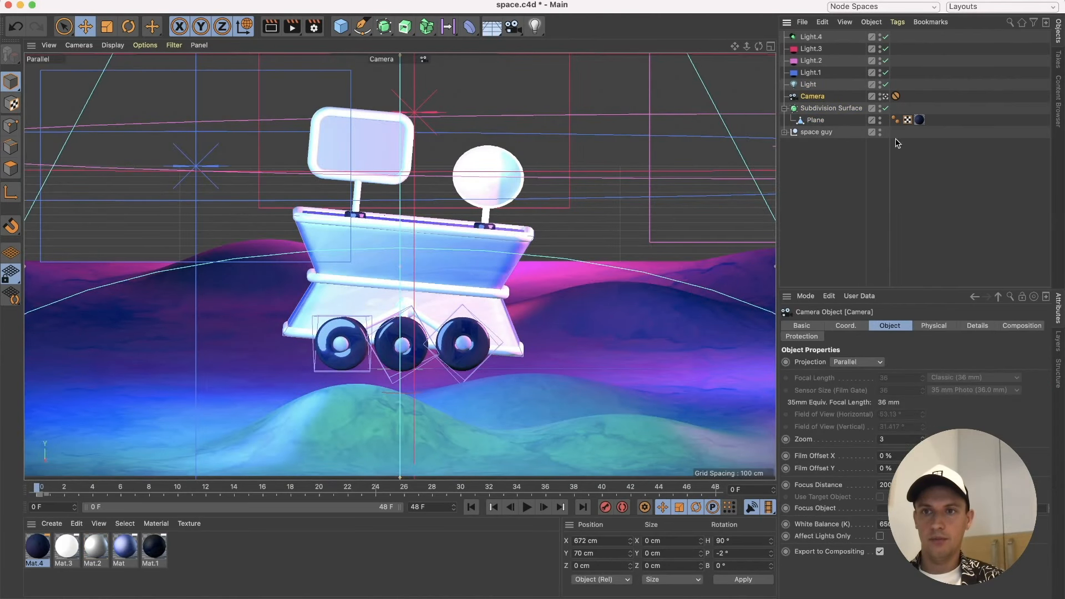
{"action": "left_click", "coordinate": [895, 97]}
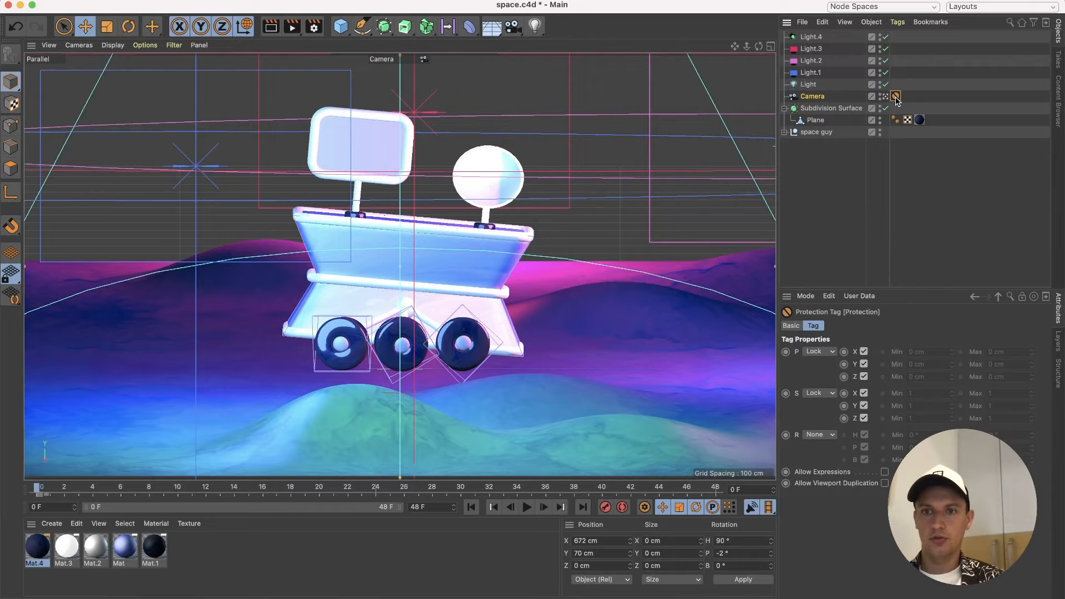
{"action": "left_click", "coordinate": [826, 433]}
{"action": "left_click", "coordinate": [822, 458]}
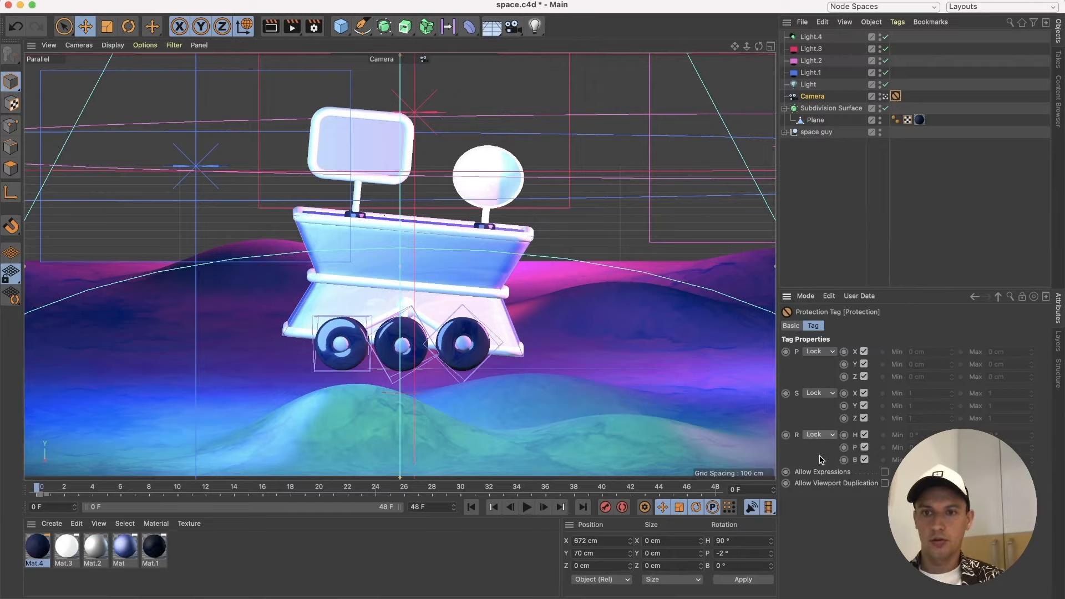
{"action": "left_click", "coordinate": [827, 351]}
{"action": "left_click", "coordinate": [826, 364]}
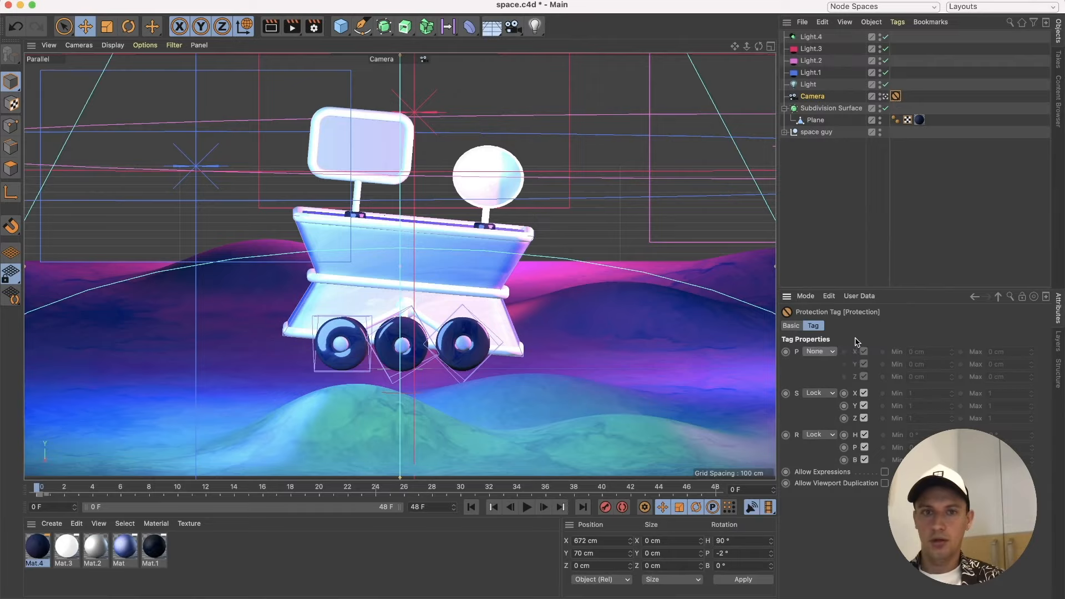
Raise the camera's Y position to 88 cm and render the frame in the Picture Viewer.
{"action": "left_click", "coordinate": [822, 98]}
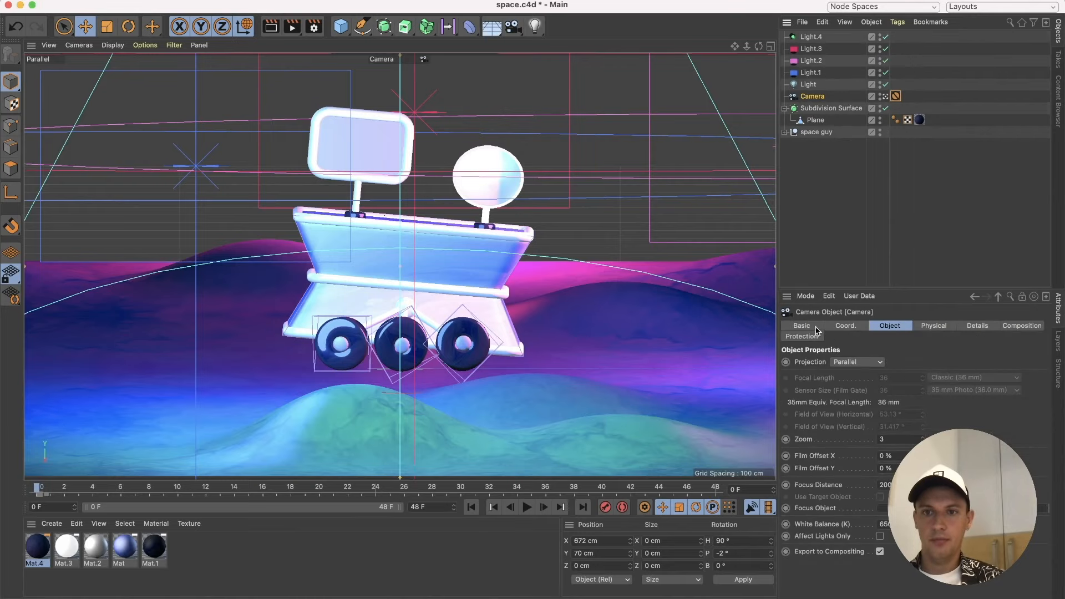
{"action": "left_click", "coordinate": [838, 328]}
{"action": "mouse_move", "coordinate": [859, 364]}
{"action": "left_mouse_down"}
{"action": "mouse_move", "coordinate": [859, 423]}
{"action": "mouse_move", "coordinate": [859, 364]}
{"action": "mouse_move", "coordinate": [859, 387]}
{"action": "mouse_move", "coordinate": [859, 367]}
{"action": "mouse_move", "coordinate": [843, 353]}
{"action": "left_mouse_up"}
{"action": "key", "text": "super+z"}
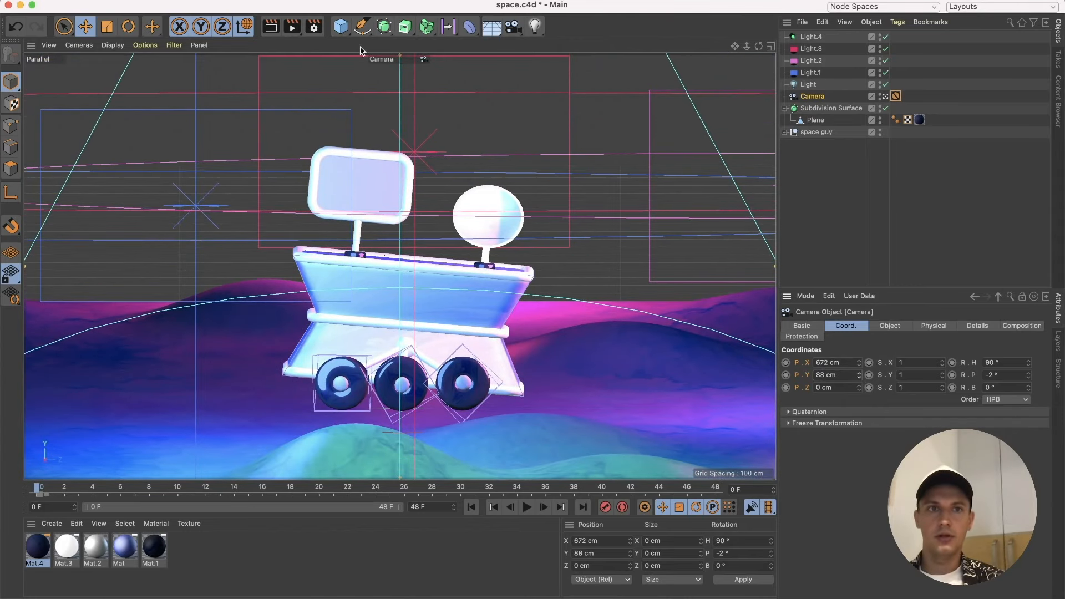
{"action": "left_click", "coordinate": [292, 27]}
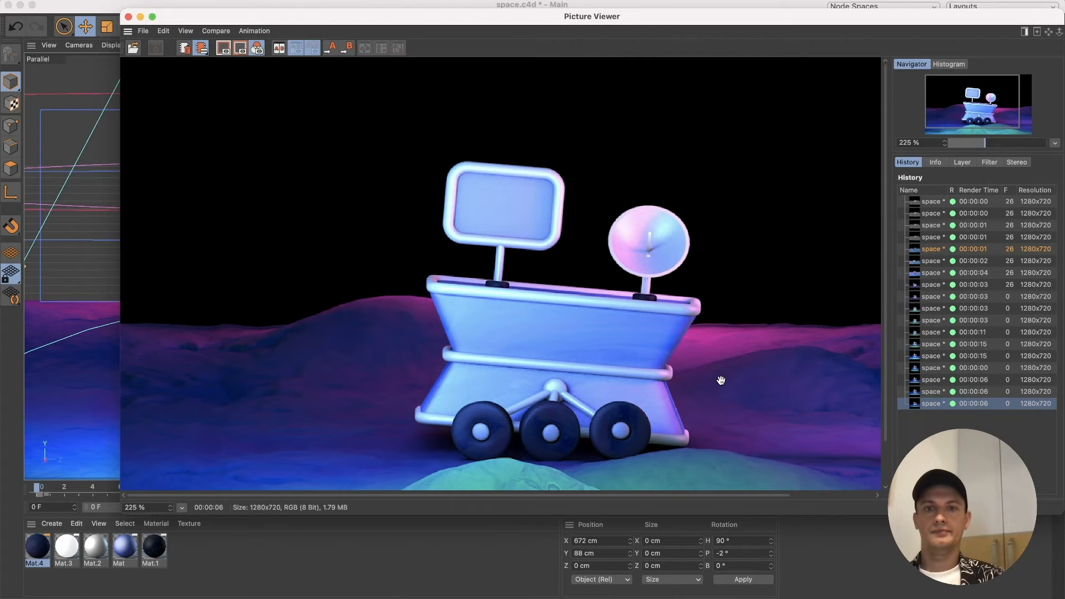
{"action": "left_click", "coordinate": [128, 17]}
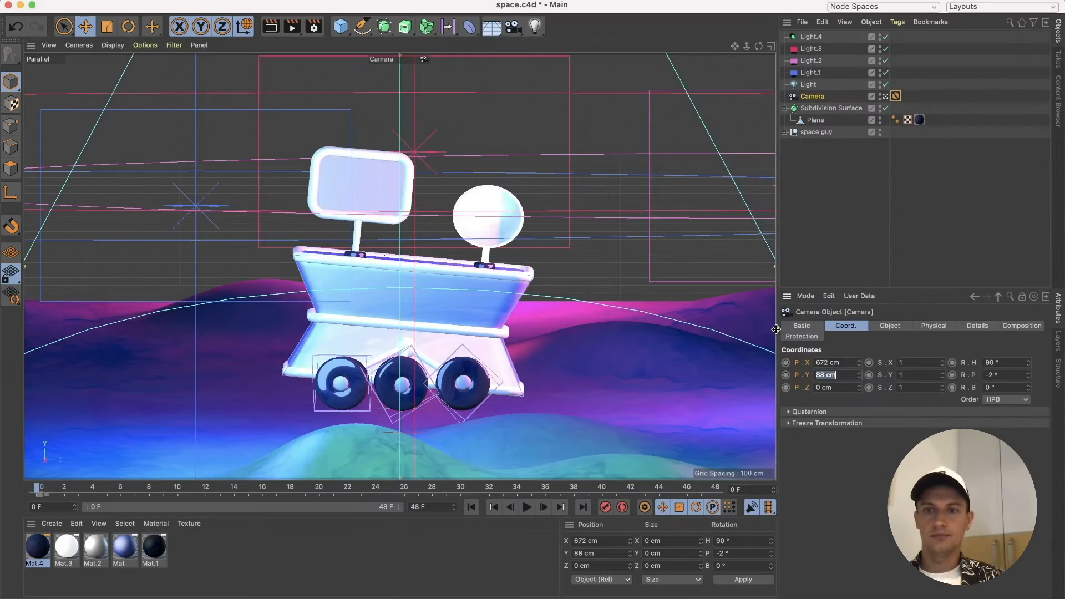
Lower the camera's Y position to 78 cm and render the frame in the Picture Viewer.
{"action": "left_click", "coordinate": [852, 375]}
{"action": "left_click_drag", "start_coordinate": [859, 376], "coordinate": [859, 389]}
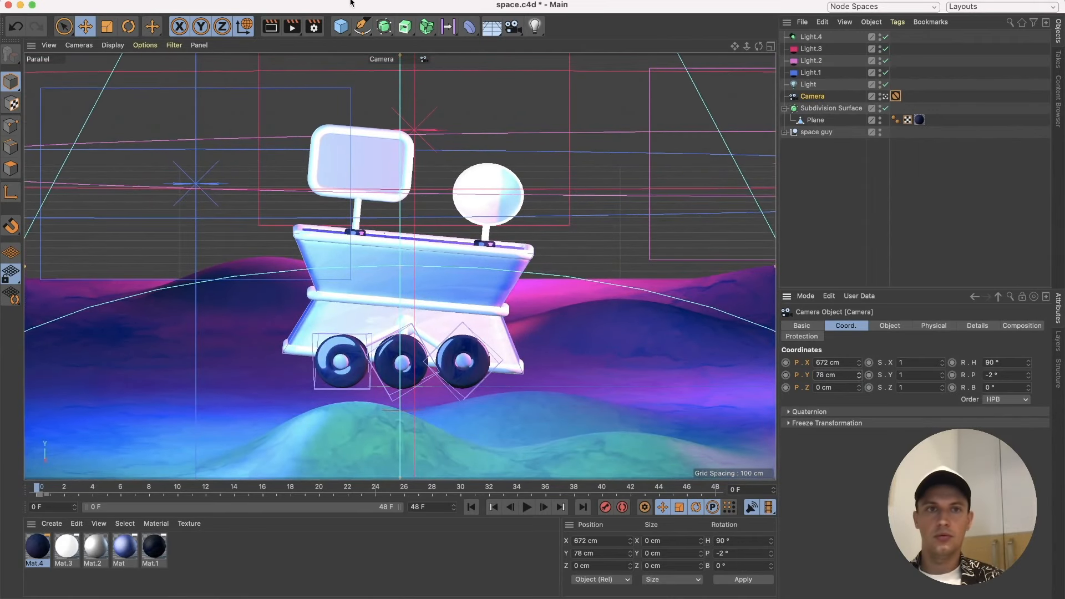
{"action": "left_click", "coordinate": [291, 26]}
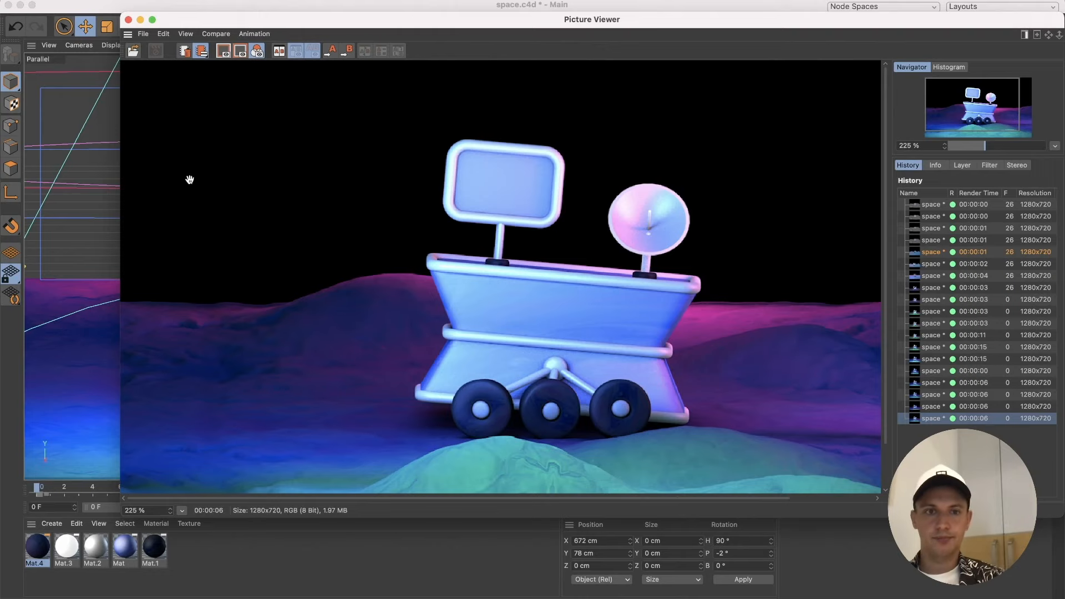
{"action": "left_click", "coordinate": [128, 20]}
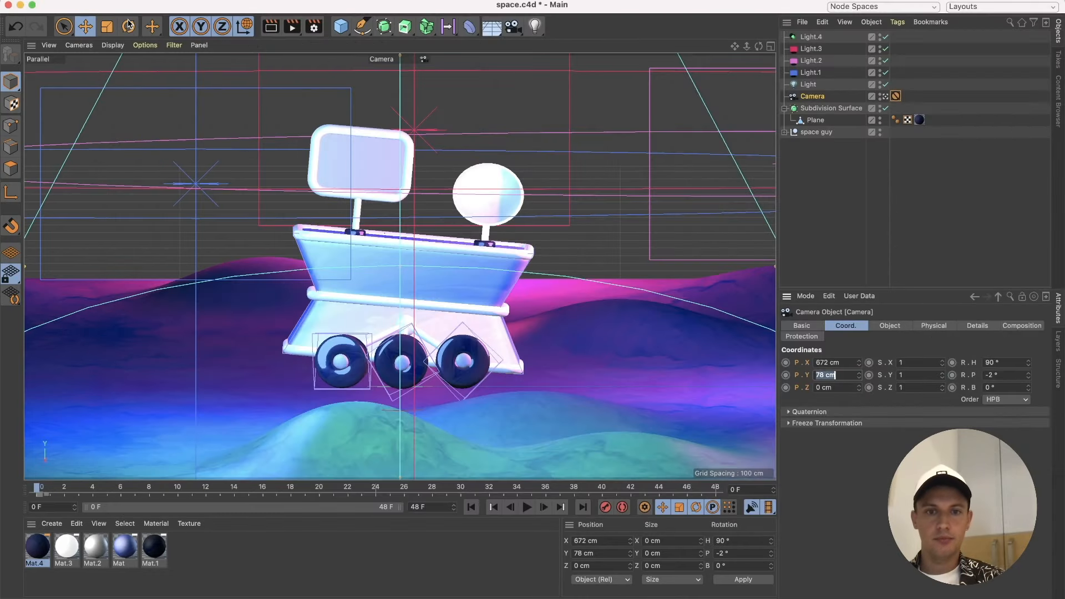
Turn off shadows for the red Light.3 by setting its shadow type to None.
{"action": "left_click", "coordinate": [346, 549]}
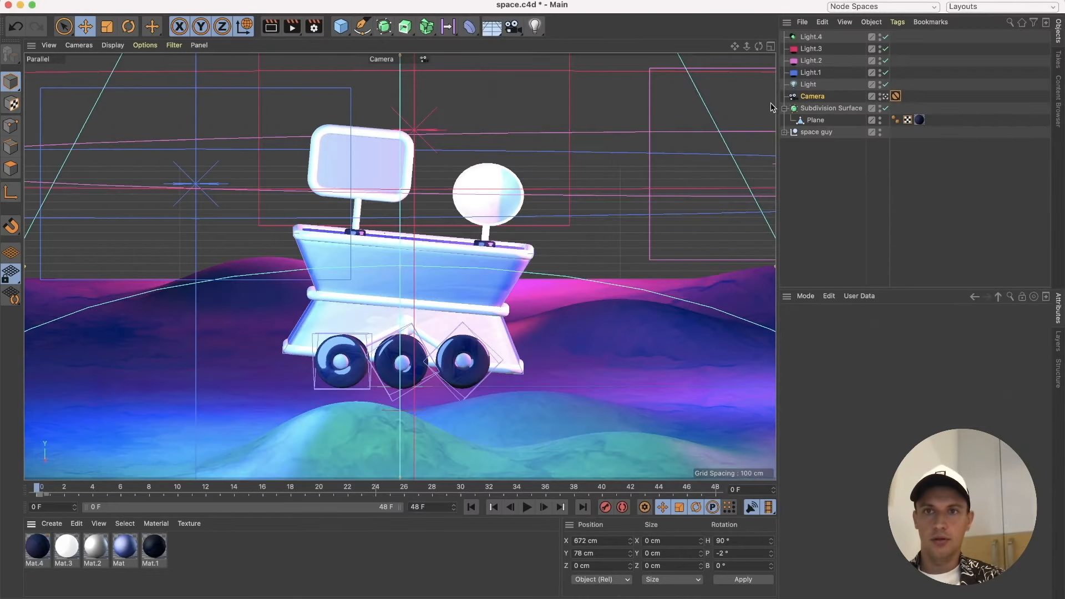
{"action": "left_click", "coordinate": [819, 50]}
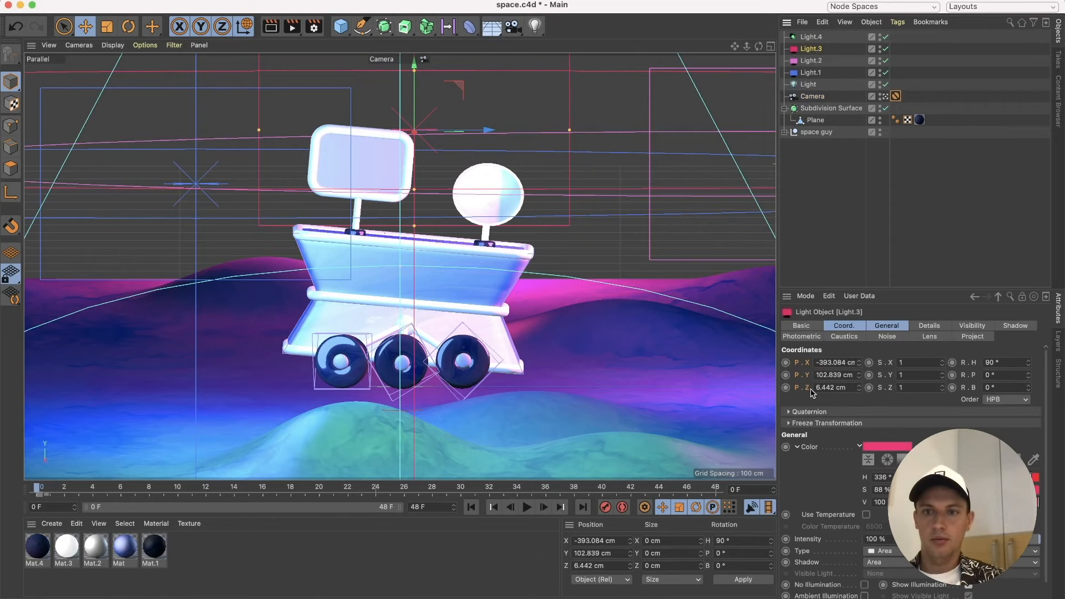
{"action": "left_click", "coordinate": [789, 423]}
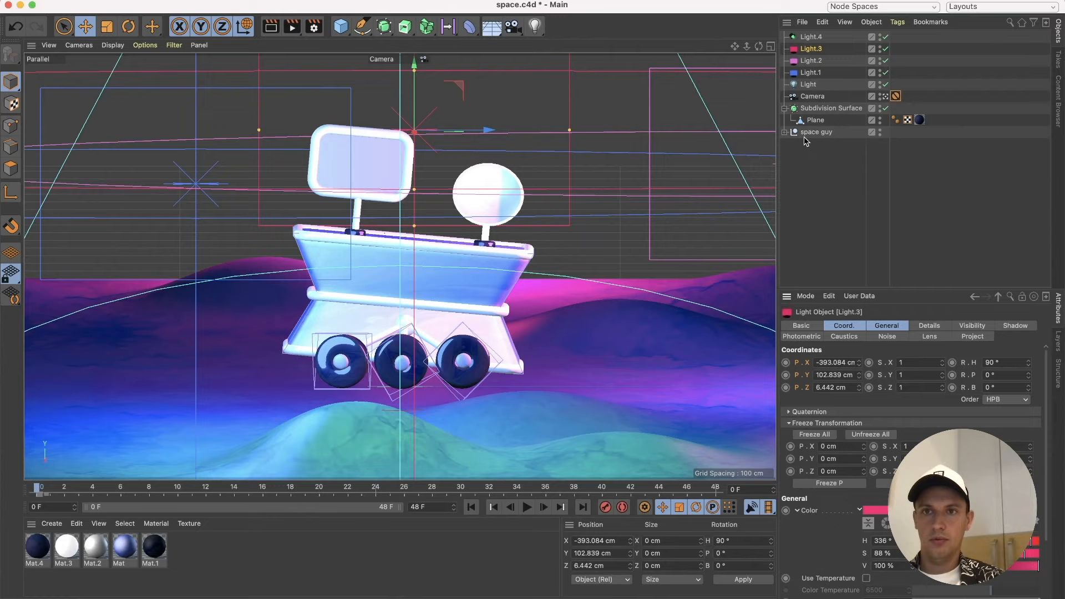
{"action": "left_click", "coordinate": [813, 60]}
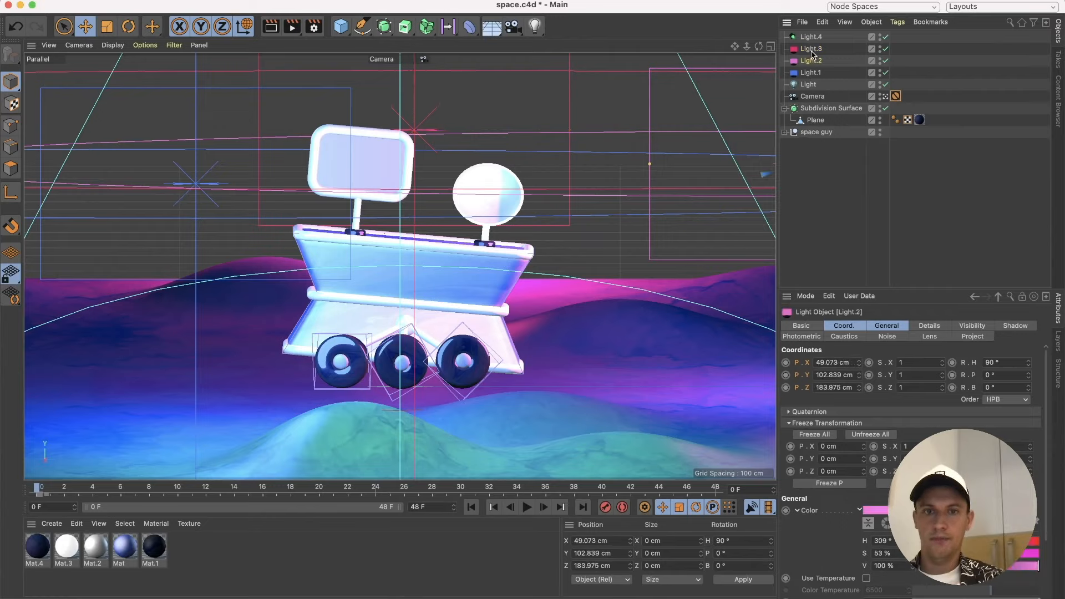
{"action": "left_click", "coordinate": [813, 50]}
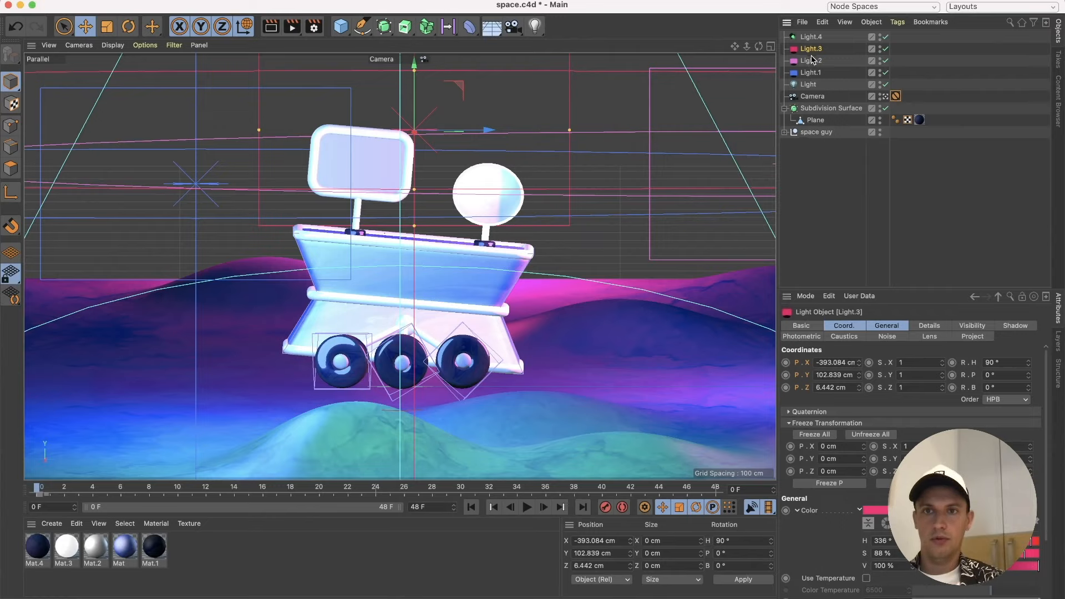
{"action": "left_click", "coordinate": [907, 326]}
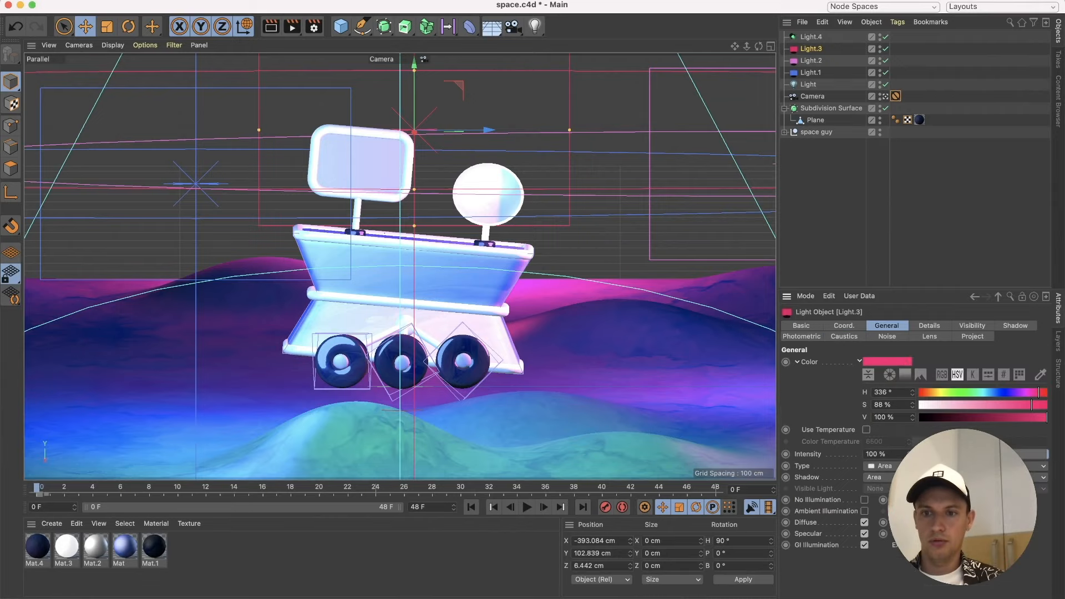
{"action": "left_click", "coordinate": [901, 477]}
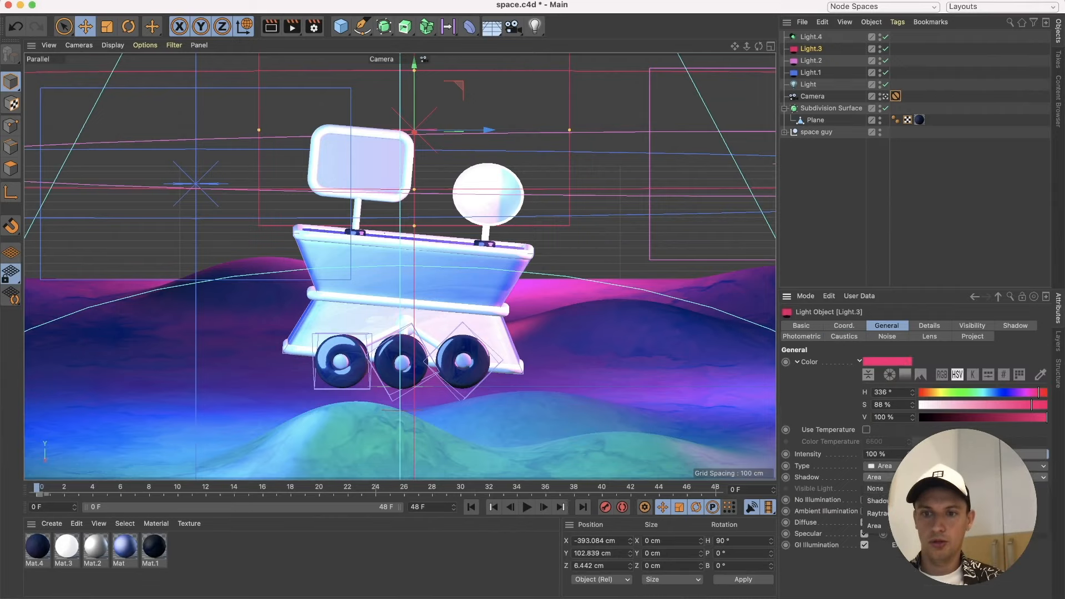
{"action": "left_click", "coordinate": [893, 489]}
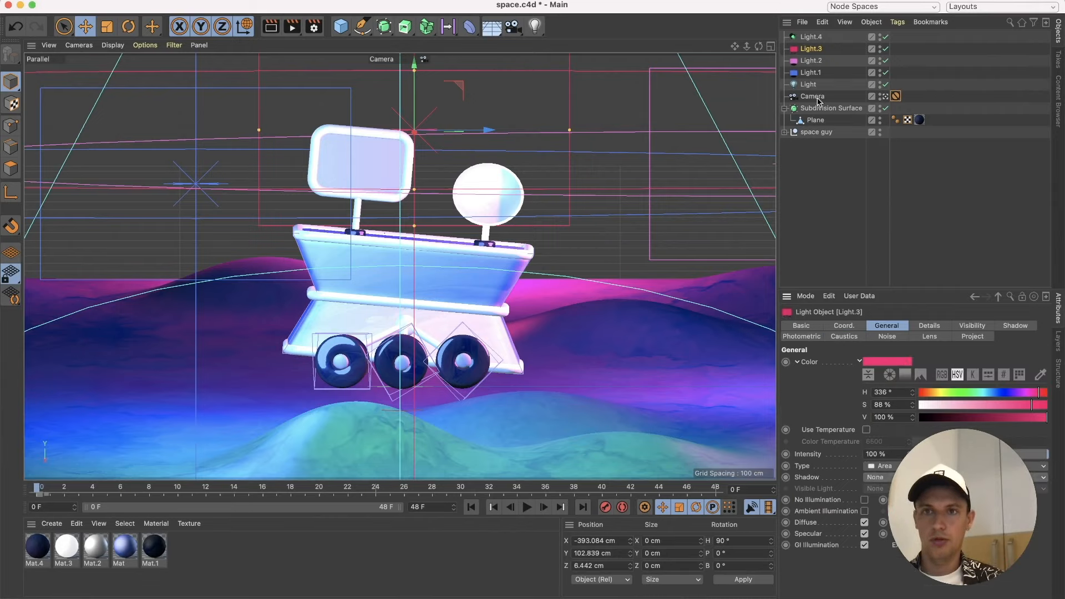
Set the pink Light.2's shadow type to None and render the frame in the Picture Viewer.
{"action": "left_click", "coordinate": [814, 61]}
{"action": "left_click", "coordinate": [883, 466]}
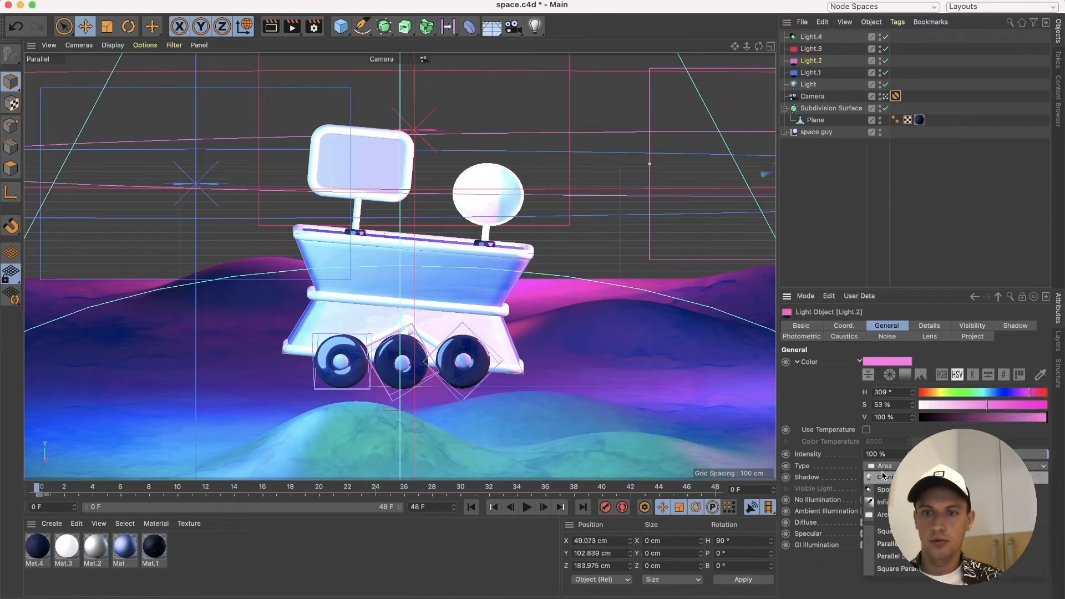
{"action": "left_click", "coordinate": [885, 470]}
{"action": "left_click", "coordinate": [884, 479]}
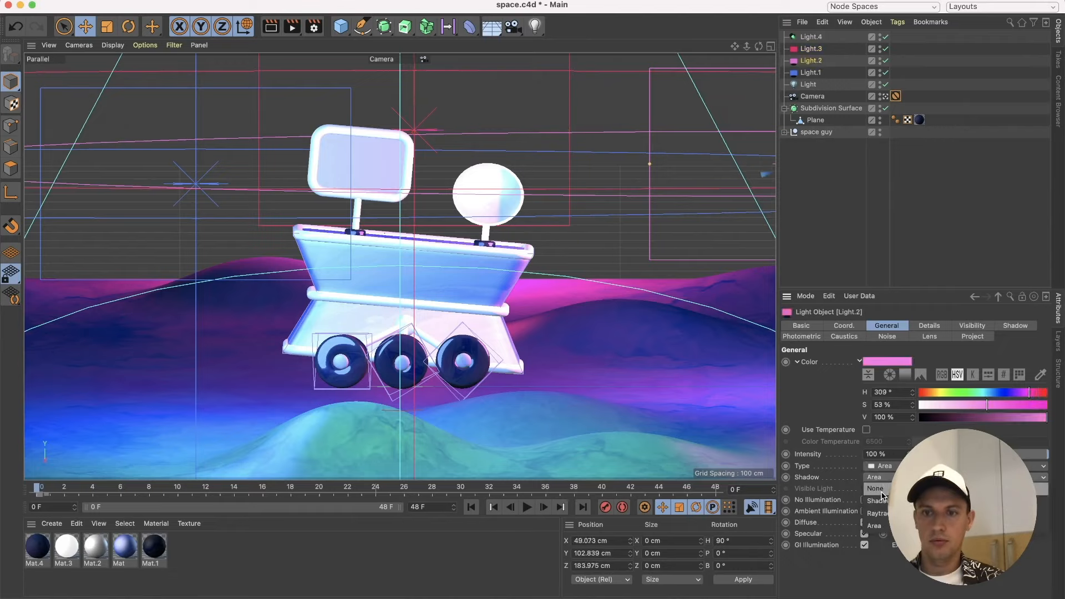
{"action": "left_click", "coordinate": [878, 489]}
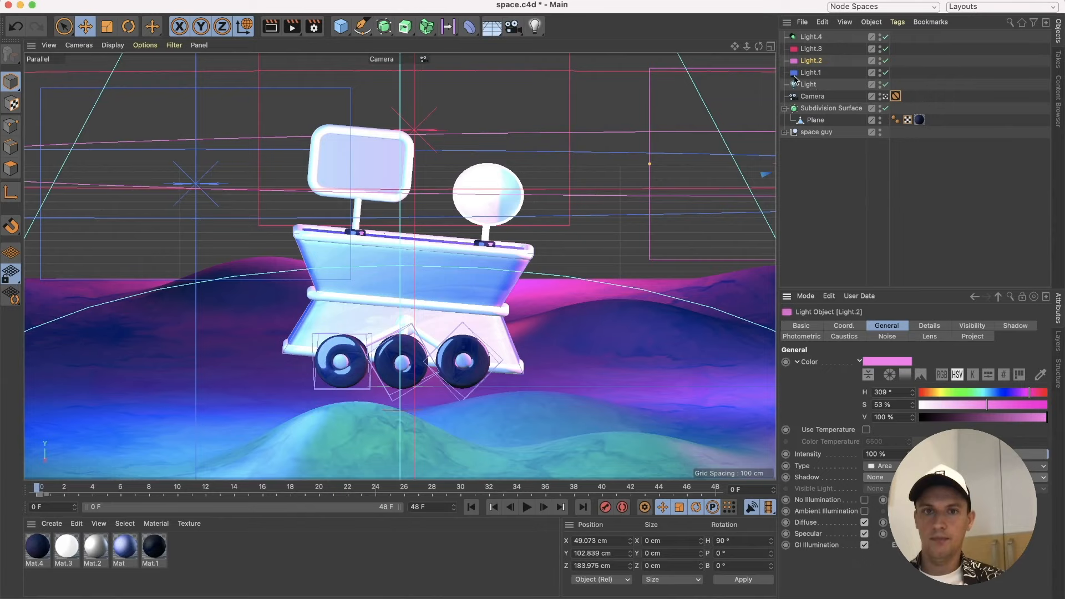
{"action": "left_click", "coordinate": [292, 26]}
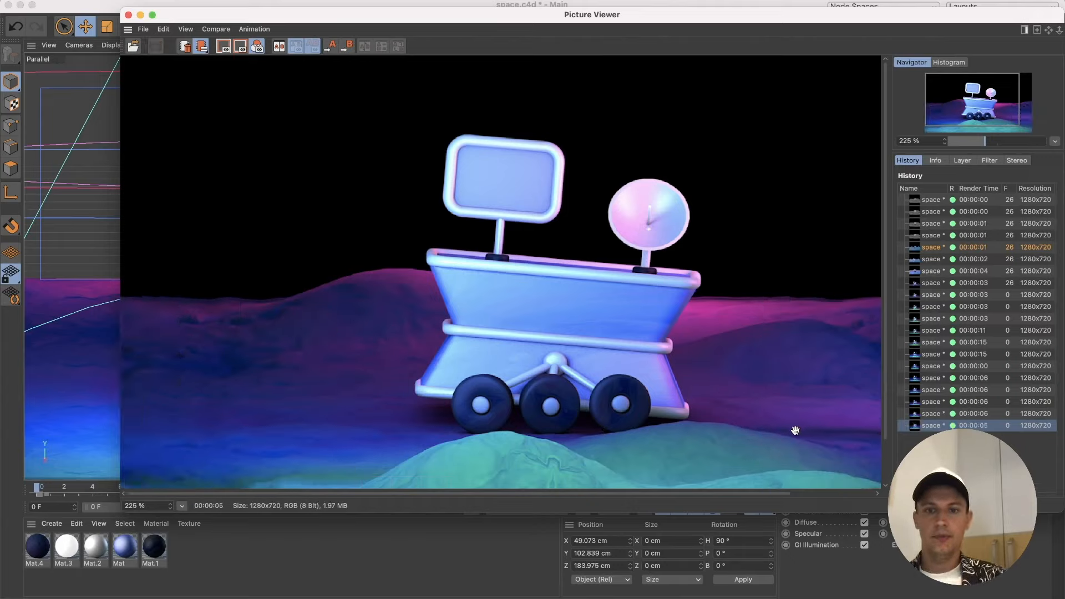
{"action": "left_click", "coordinate": [128, 15]}
Set the blur offset of Mat.4's displacement texture to 5%.
{"action": "double_click", "coordinate": [37, 545]}
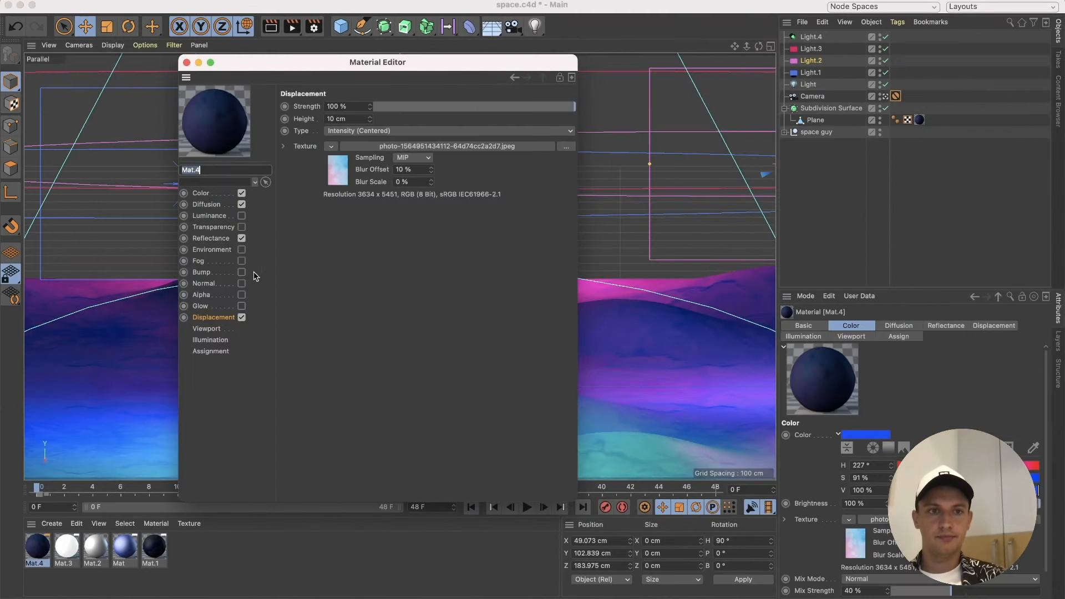
{"action": "double_click", "coordinate": [414, 168]}
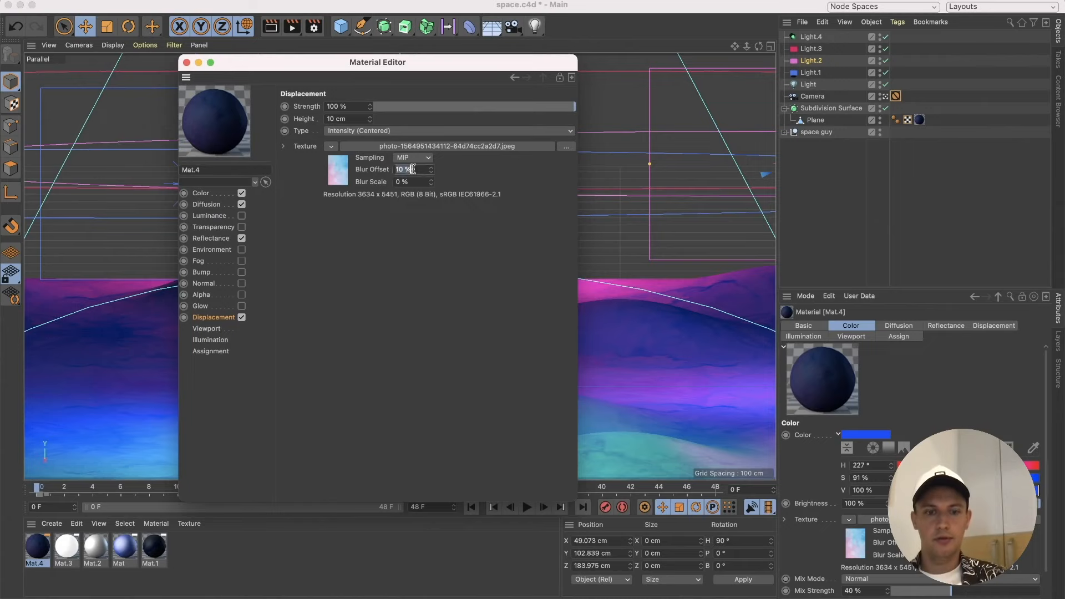
{"action": "type", "text": "5"}
{"action": "left_click", "coordinate": [421, 223]}
{"action": "left_click", "coordinate": [187, 63]}
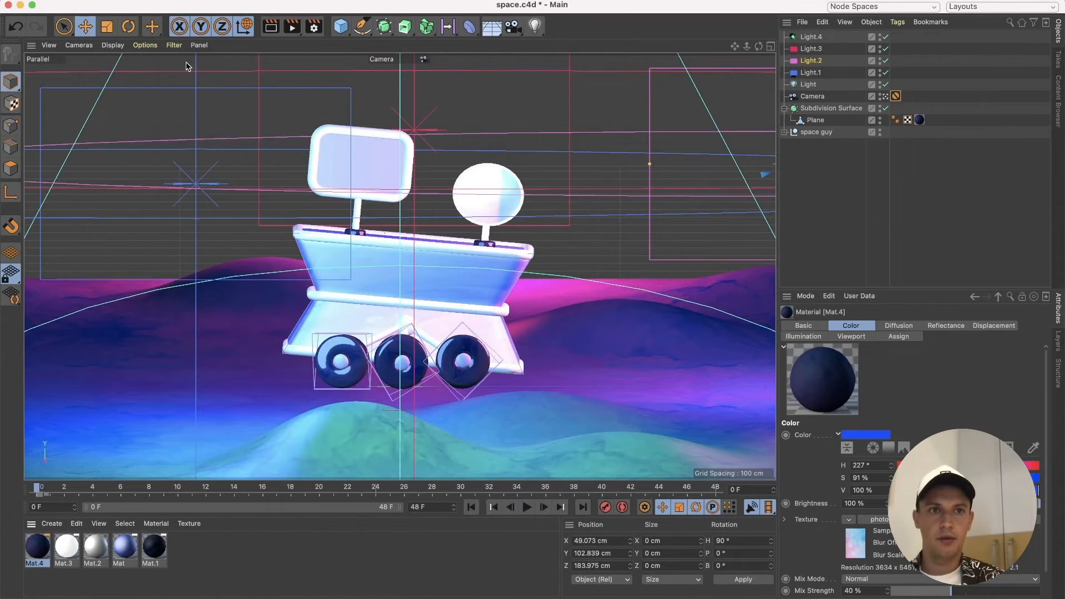
Set the terrain Subdivision Surface's editor and renderer levels to 5 and preview the render in the viewport.
{"action": "left_click", "coordinate": [829, 109]}
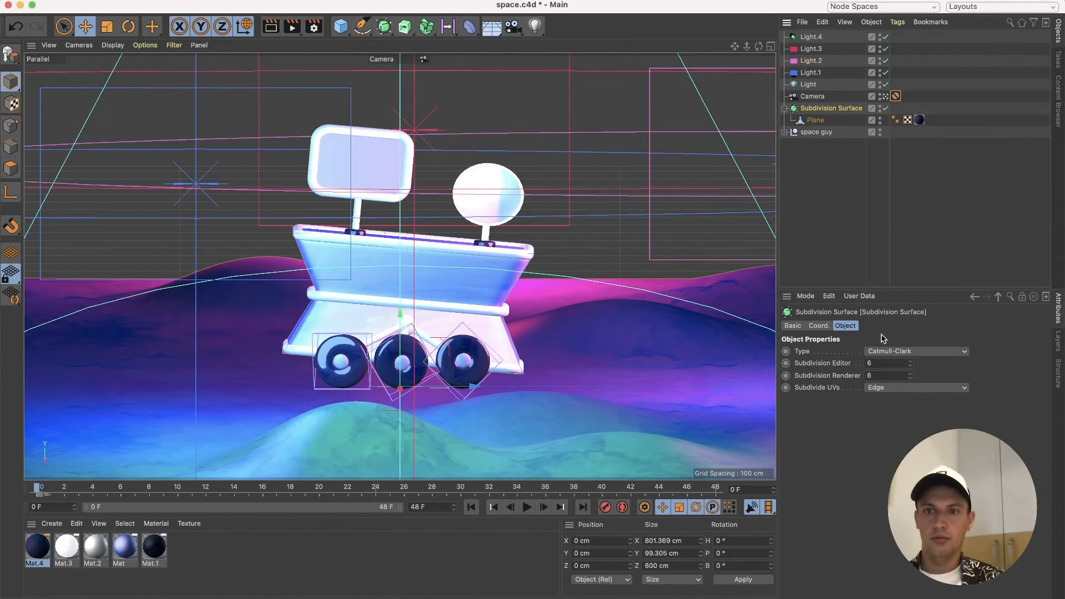
{"action": "double_click", "coordinate": [882, 363]}
{"action": "type", "text": "5"}
{"action": "double_click", "coordinate": [882, 376]}
{"action": "type", "text": "5"}
{"action": "key", "text": "Return"}
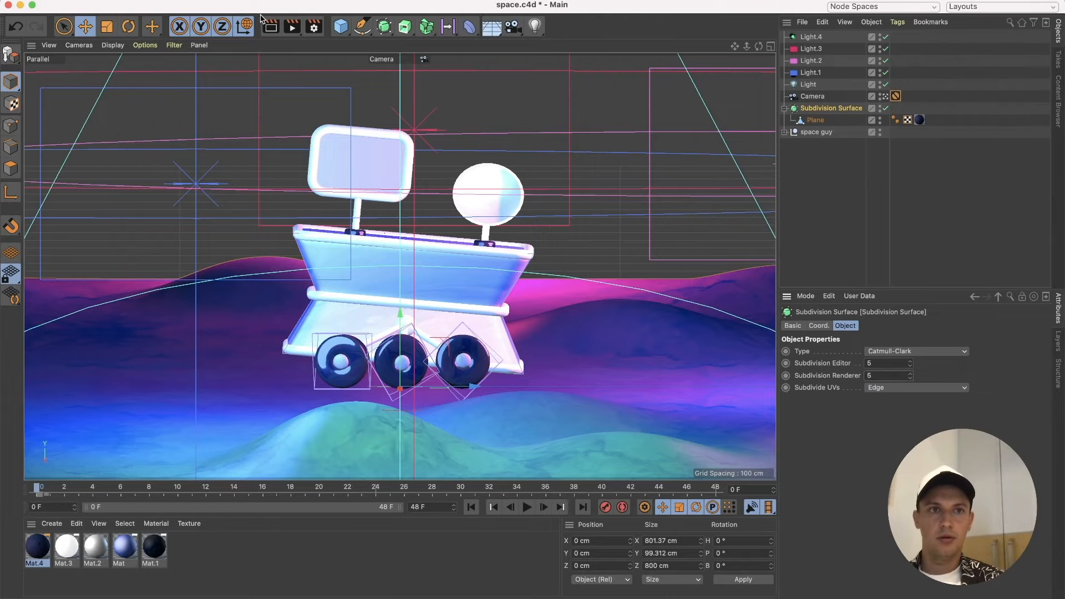
{"action": "left_click", "coordinate": [271, 26]}
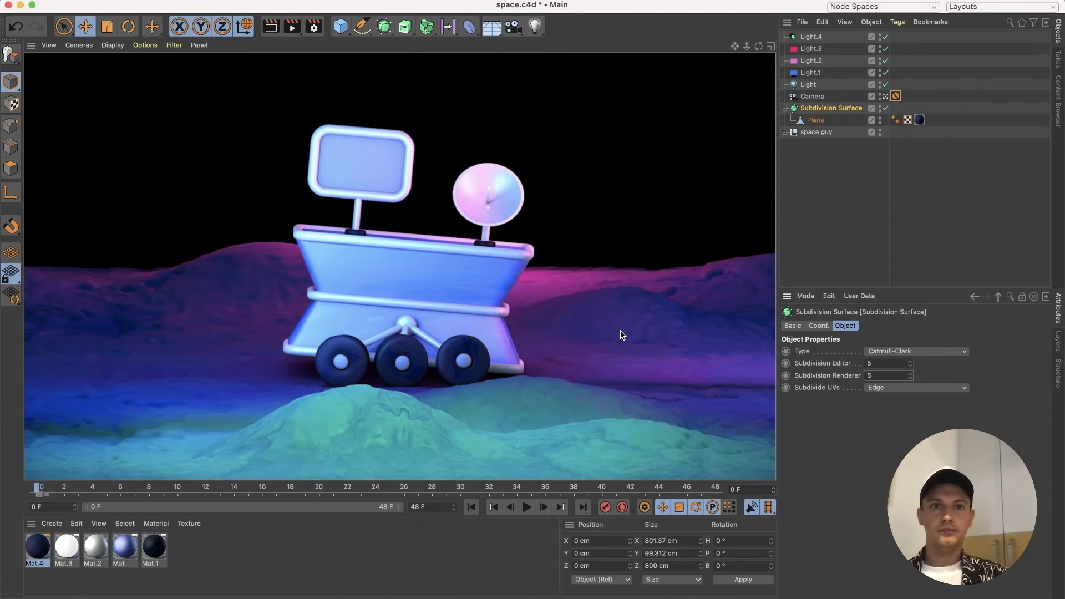
Create a new material, enable its Luminance channel and make it bright green with hue 136° and saturation 100%.
{"action": "double_click", "coordinate": [184, 558]}
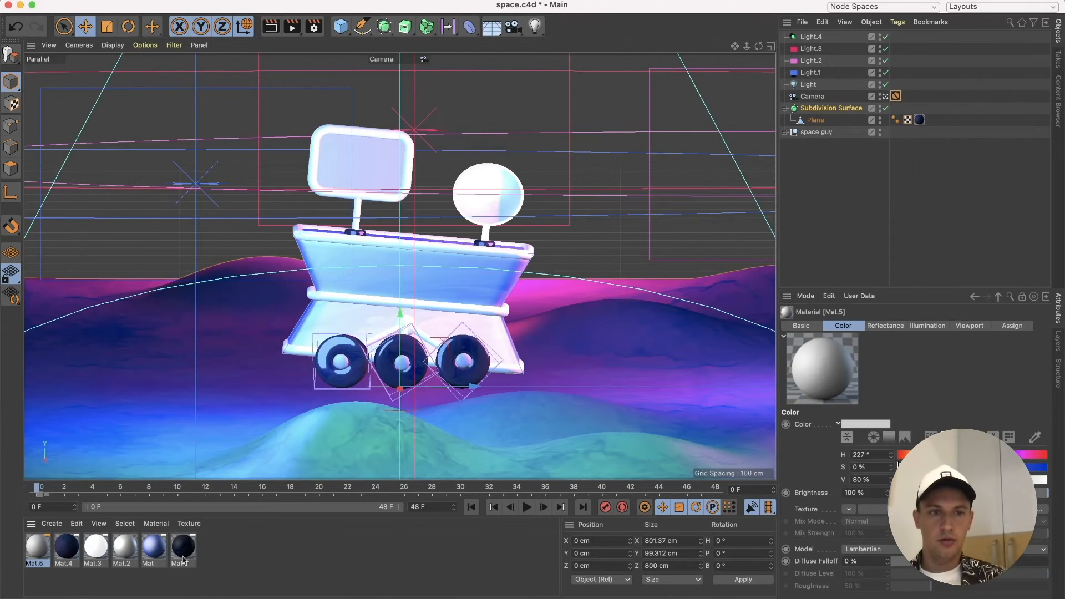
{"action": "double_click", "coordinate": [43, 551]}
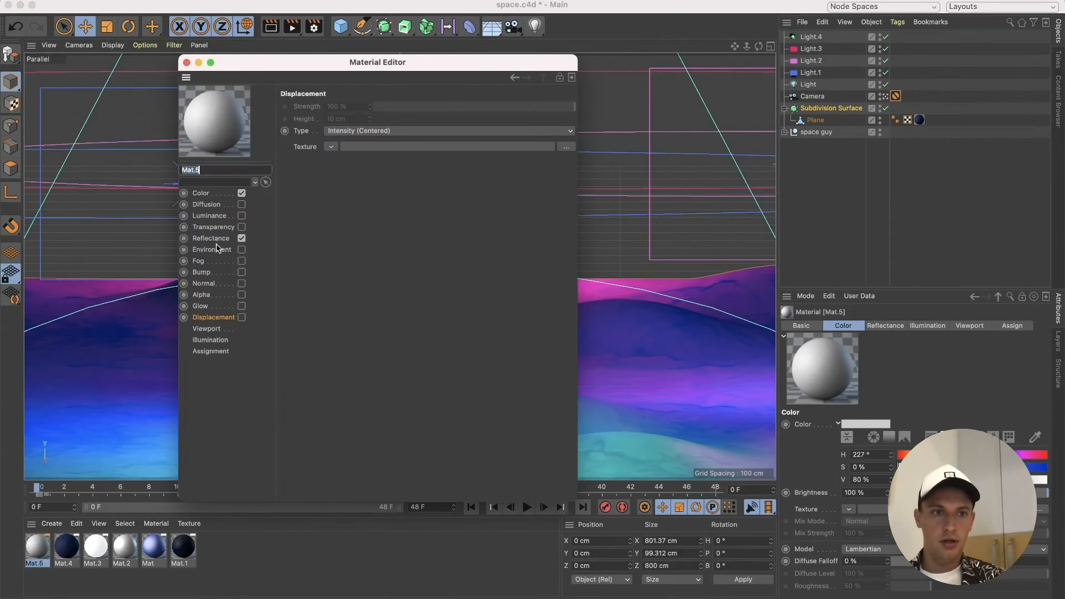
{"action": "left_click", "coordinate": [214, 194]}
{"action": "left_click", "coordinate": [214, 216]}
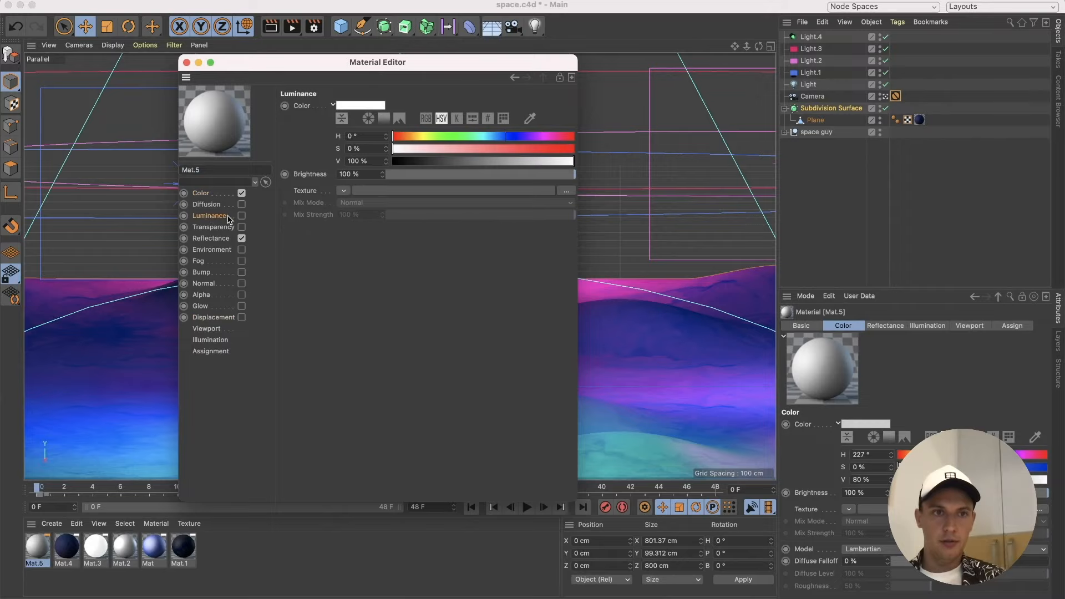
{"action": "left_click", "coordinate": [241, 216]}
{"action": "left_click", "coordinate": [459, 136]}
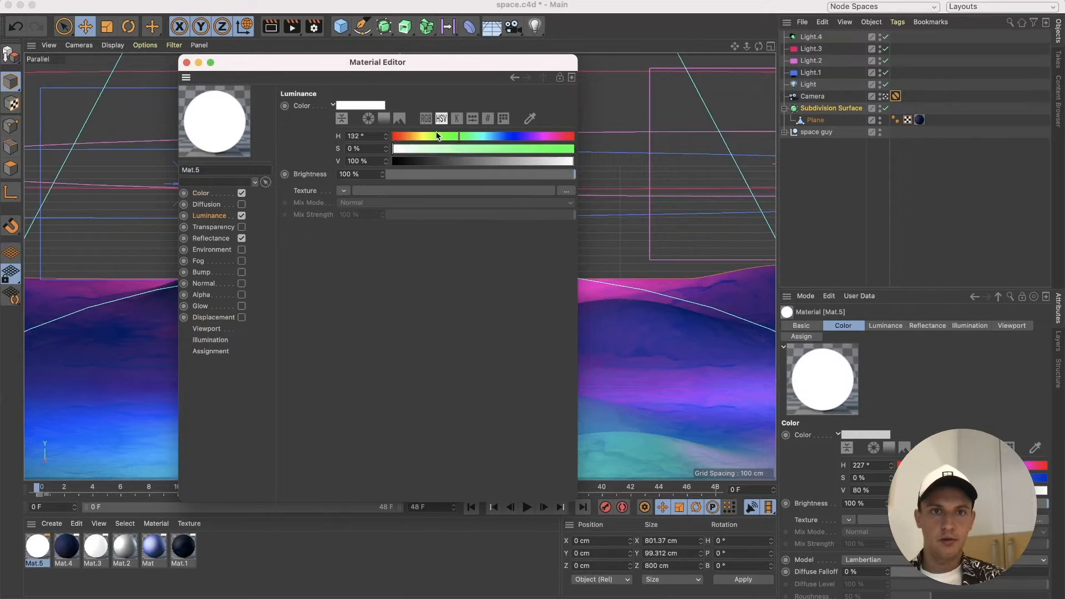
{"action": "mouse_move", "coordinate": [544, 136]}
{"action": "left_mouse_down"}
{"action": "mouse_move", "coordinate": [461, 137]}
{"action": "mouse_move", "coordinate": [574, 148]}
{"action": "left_mouse_up"}
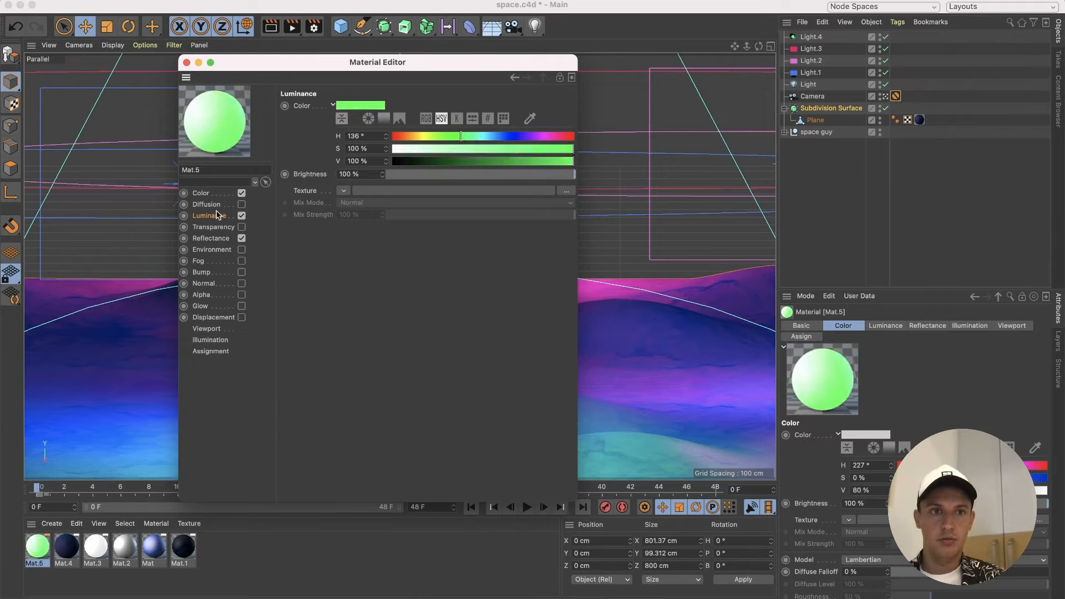
{"action": "left_click", "coordinate": [201, 193]}
{"action": "left_click", "coordinate": [364, 104]}
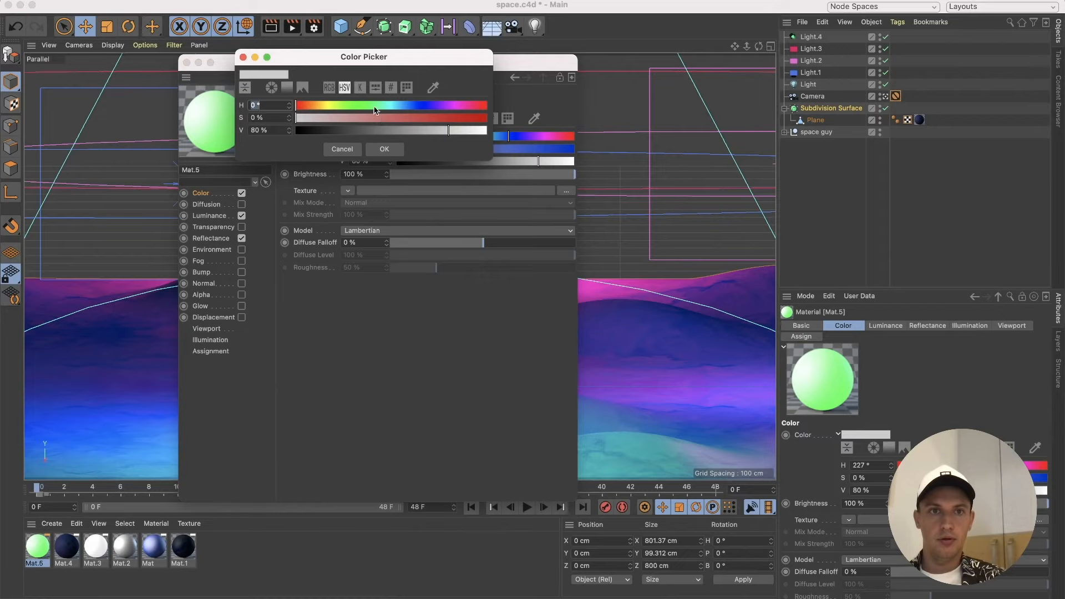
{"action": "left_click", "coordinate": [358, 106]}
{"action": "left_click", "coordinate": [375, 148]}
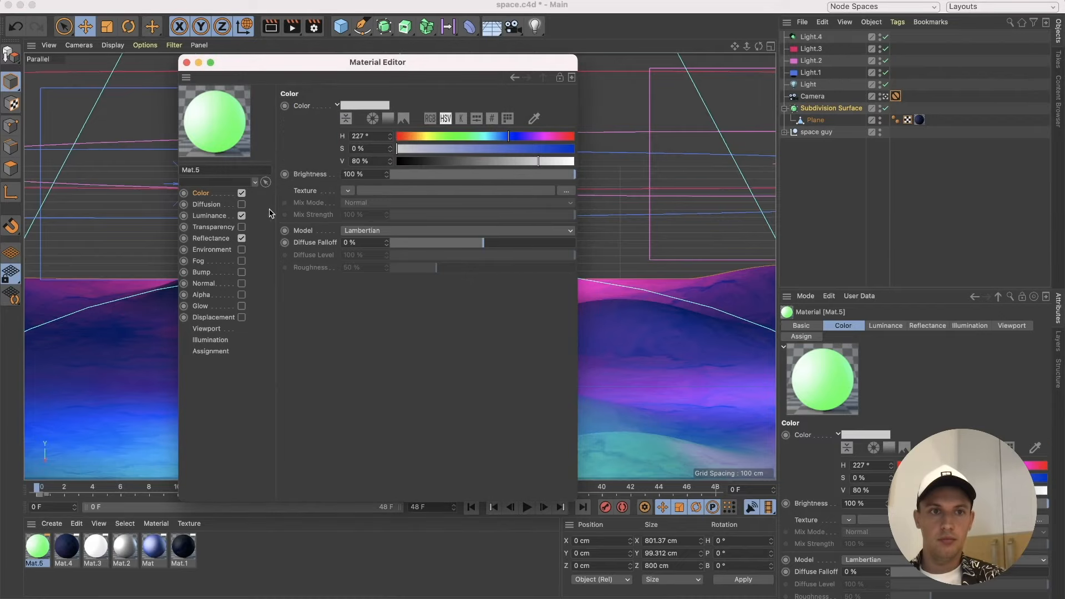
Disable the Reflectance and Color channels of Mat.5, leaving only Luminance, and close its editor.
{"action": "left_click", "coordinate": [241, 238]}
{"action": "left_click", "coordinate": [214, 217]}
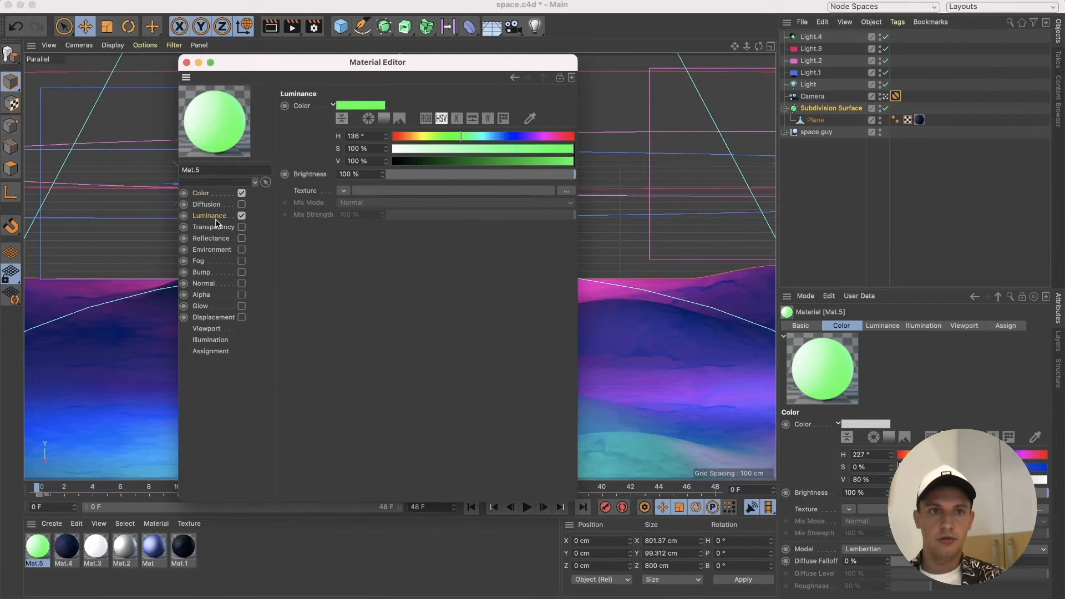
{"action": "left_click", "coordinate": [241, 194]}
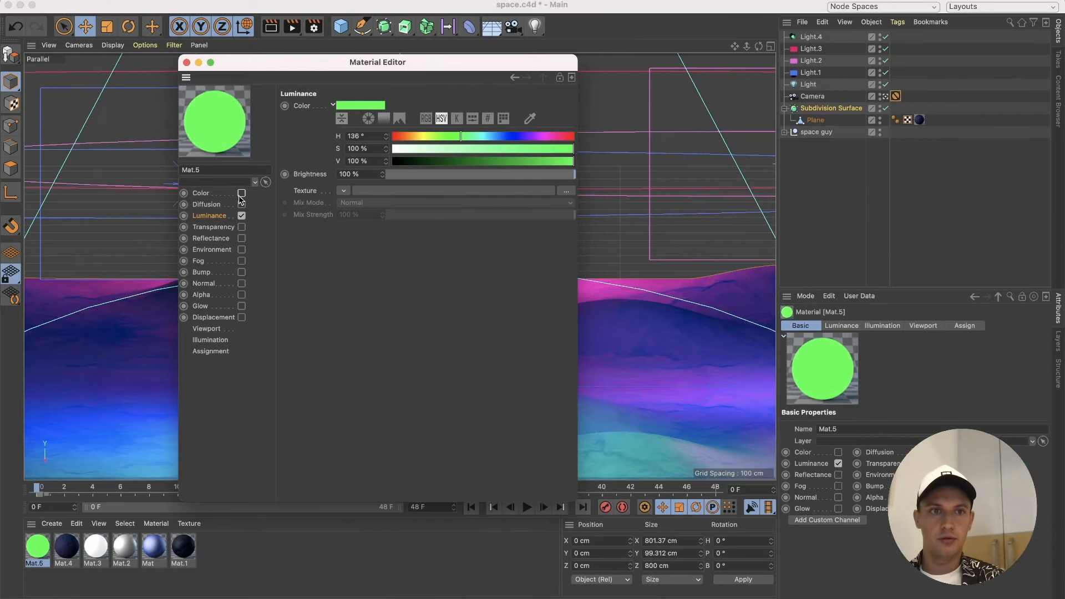
{"action": "left_click", "coordinate": [186, 62]}
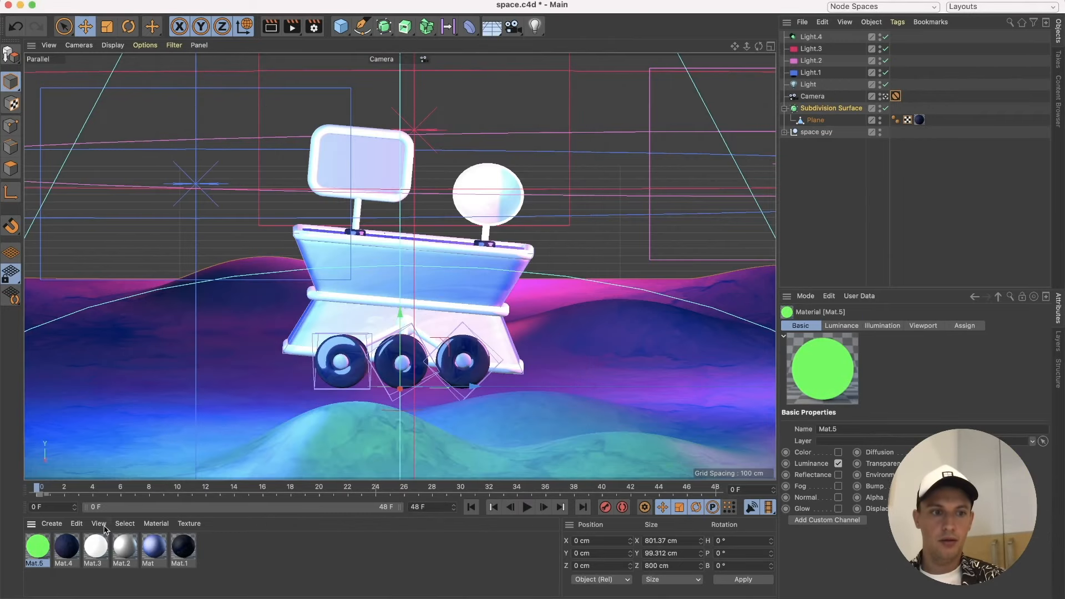
Apply the green Mat.5 to the rover's rectangular screen and render the frame in the Picture Viewer.
{"action": "left_click_drag", "start_coordinate": [43, 549], "coordinate": [366, 167]}
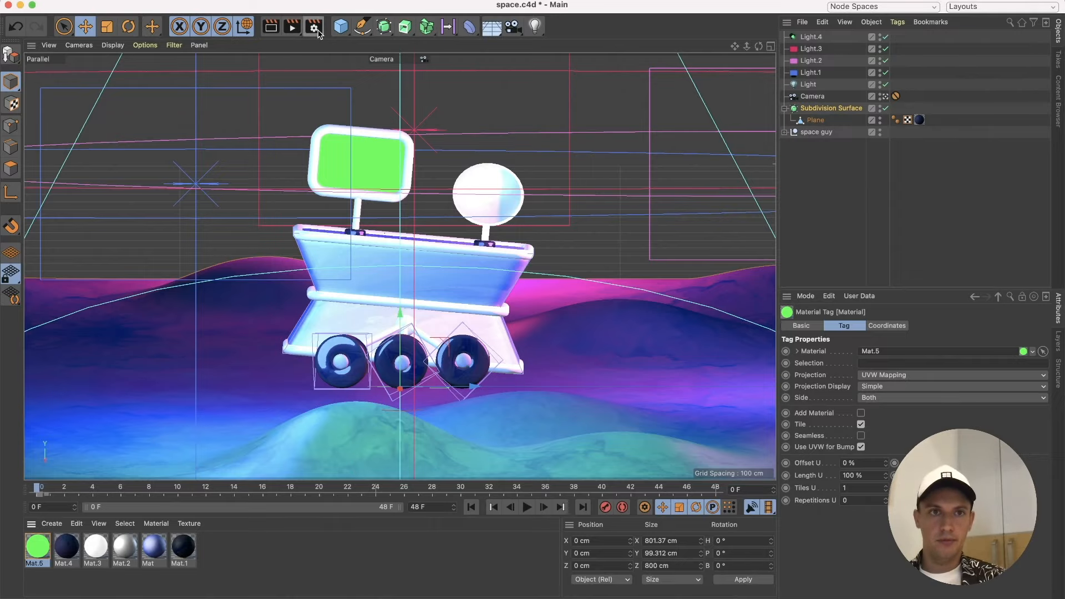
{"action": "left_click", "coordinate": [292, 26]}
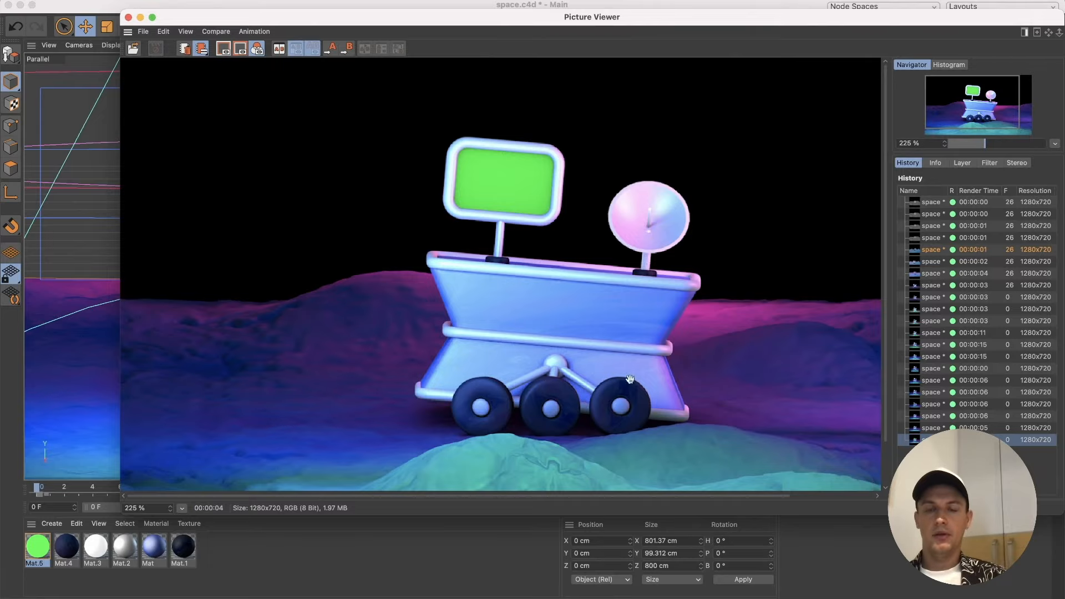
Review the Picture Viewer's render history from the earliest grey terrain render through to the latest green-screen render.
{"action": "left_click", "coordinate": [932, 203]}
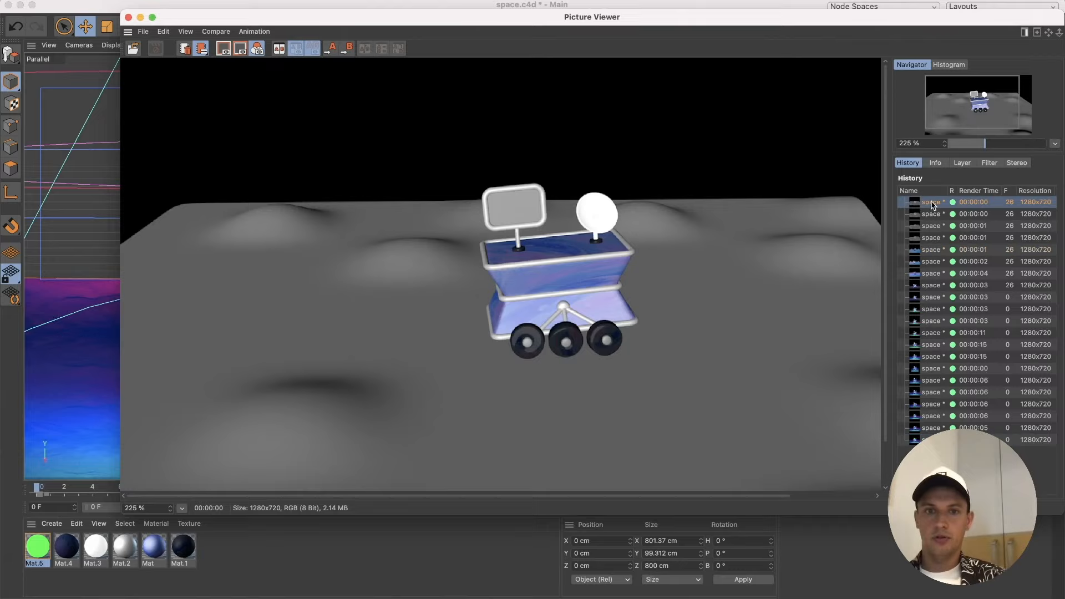
{"action": "left_click", "coordinate": [933, 214]}
{"action": "left_click", "coordinate": [932, 226]}
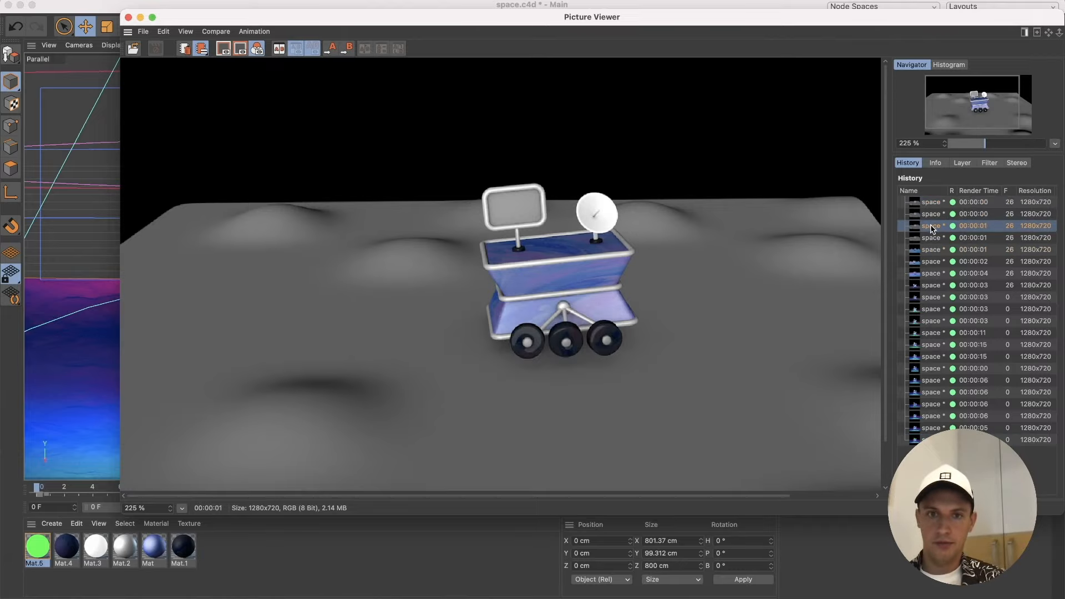
{"action": "left_click", "coordinate": [933, 249]}
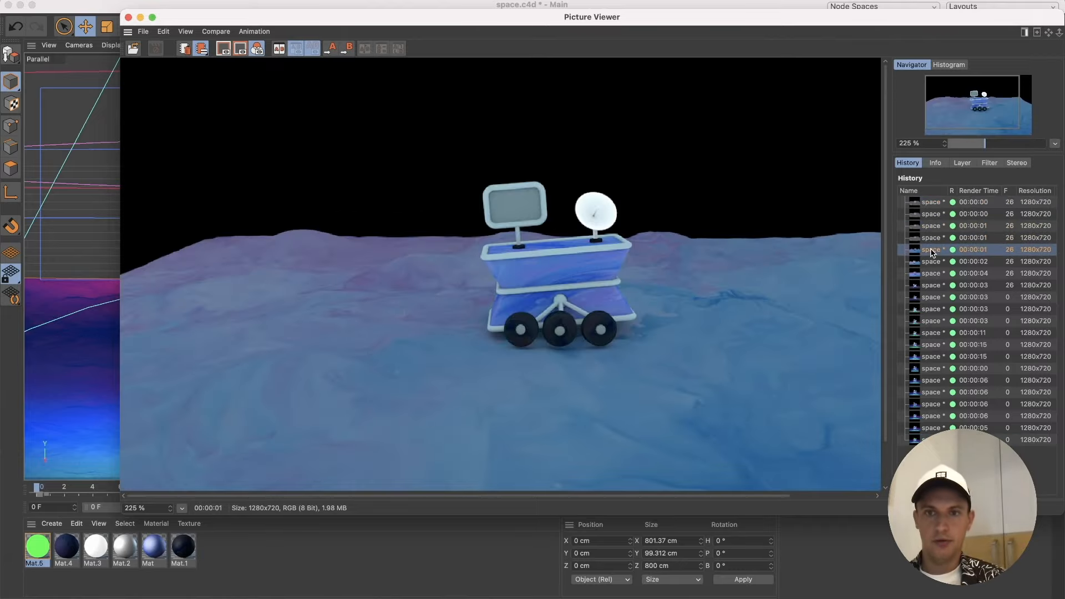
{"action": "left_click", "coordinate": [933, 261]}
{"action": "left_click", "coordinate": [934, 273]}
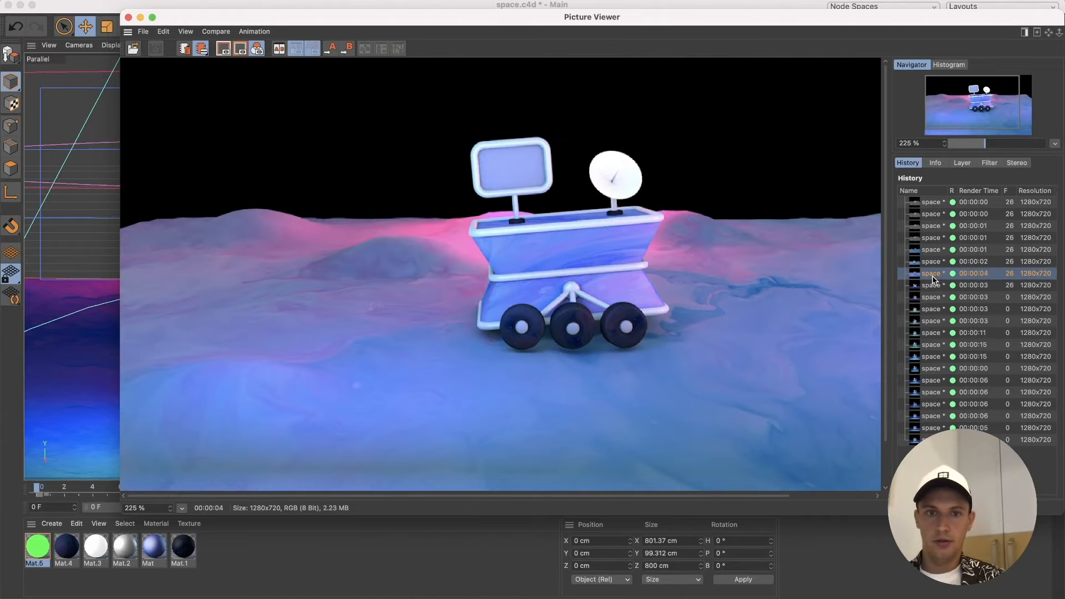
{"action": "left_click", "coordinate": [933, 285]}
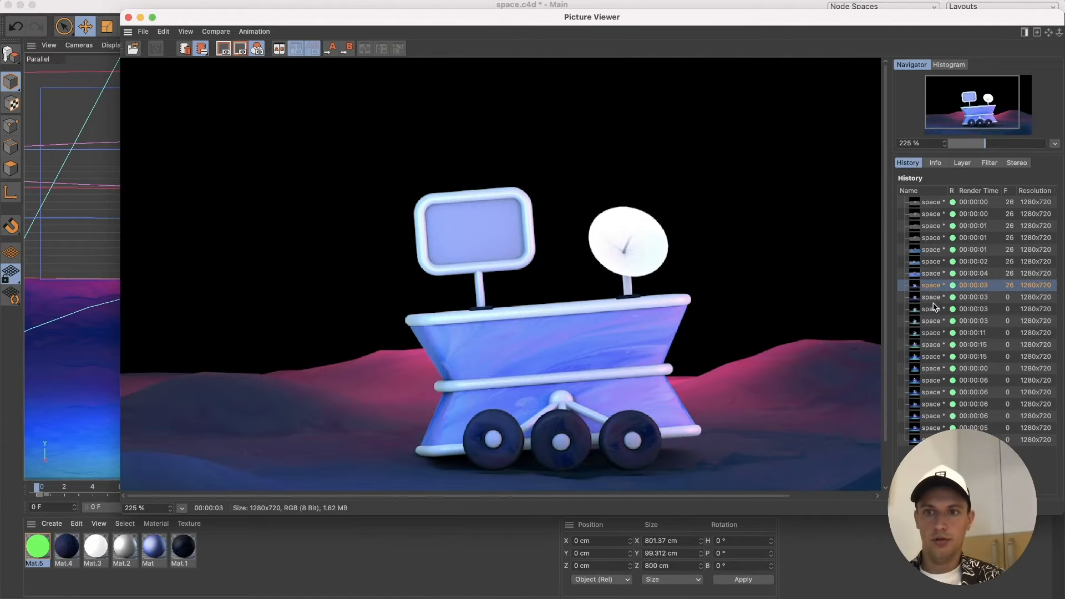
{"action": "left_click", "coordinate": [934, 298]}
{"action": "left_click", "coordinate": [935, 309]}
{"action": "left_click", "coordinate": [935, 321]}
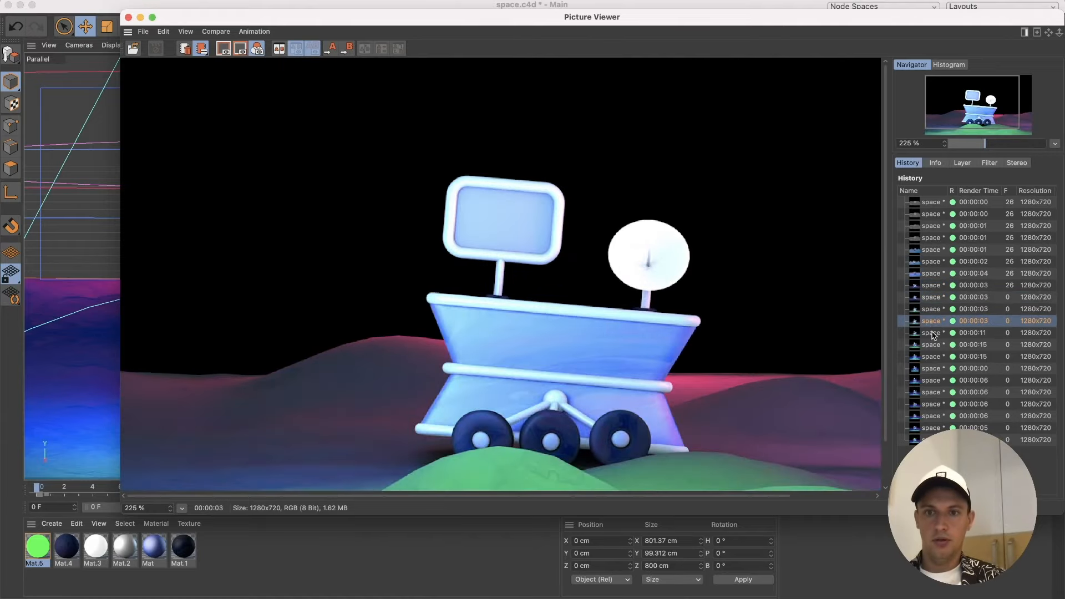
{"action": "left_click", "coordinate": [934, 334]}
{"action": "left_click", "coordinate": [934, 345]}
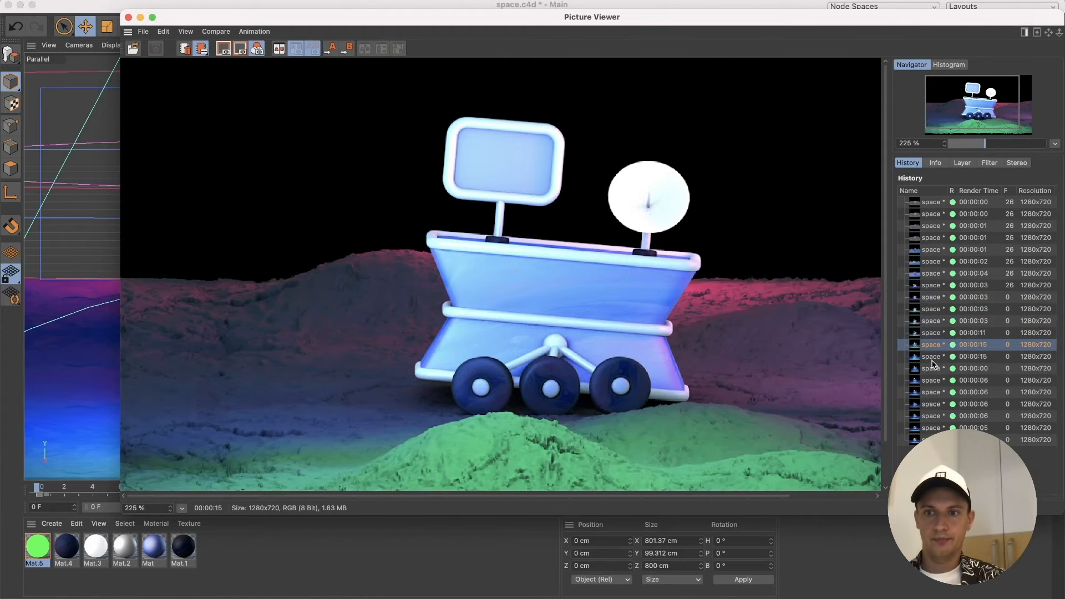
{"action": "left_click", "coordinate": [933, 357]}
{"action": "left_click", "coordinate": [932, 368]}
{"action": "left_click", "coordinate": [931, 380]}
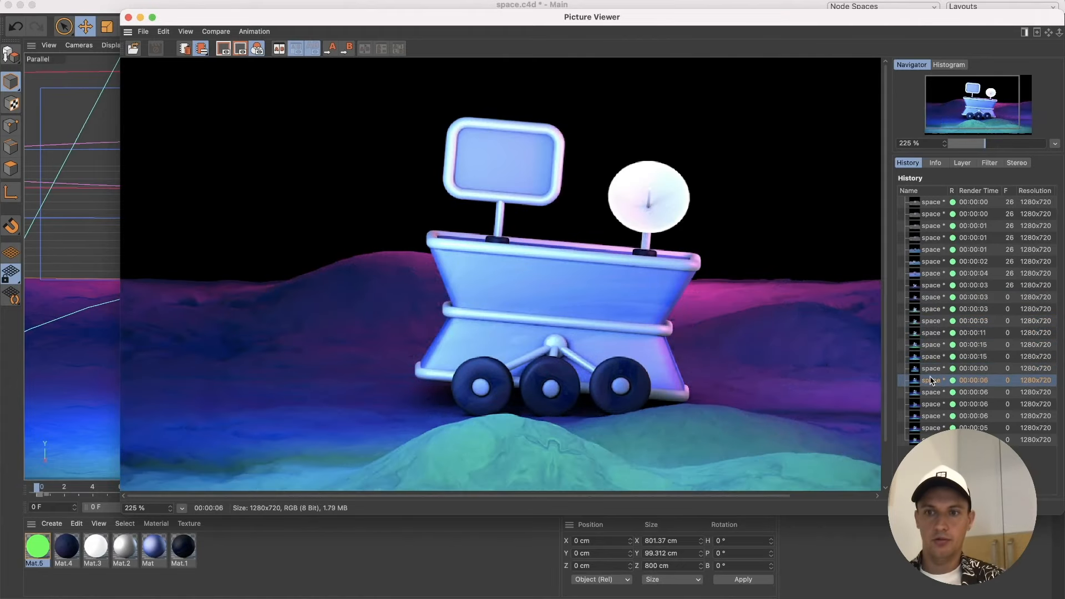
{"action": "left_click", "coordinate": [932, 393]}
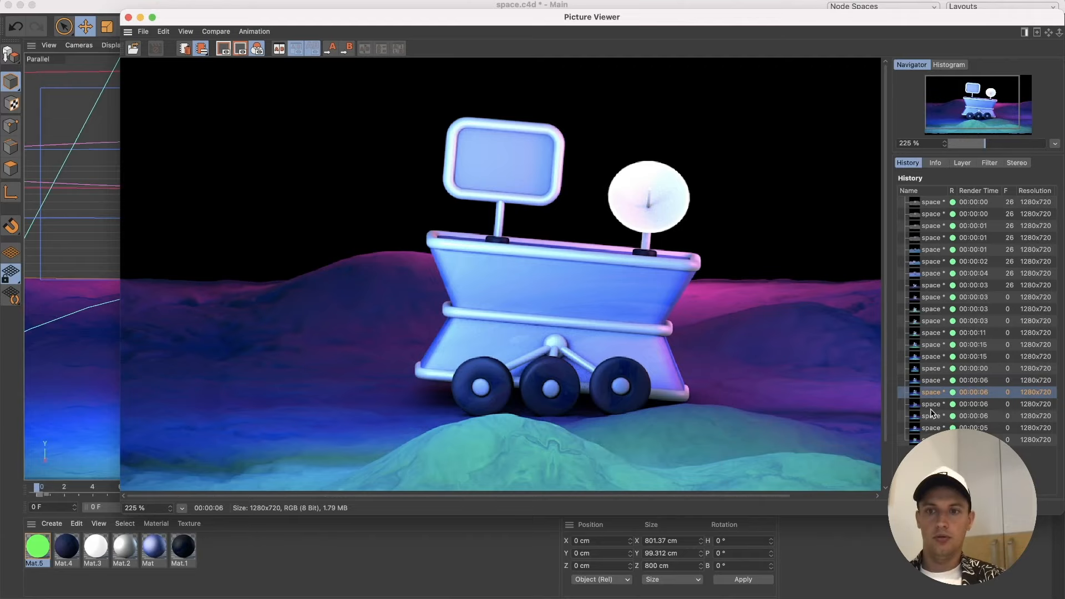
{"action": "left_click", "coordinate": [933, 405]}
{"action": "left_click", "coordinate": [933, 416]}
{"action": "left_click", "coordinate": [933, 428]}
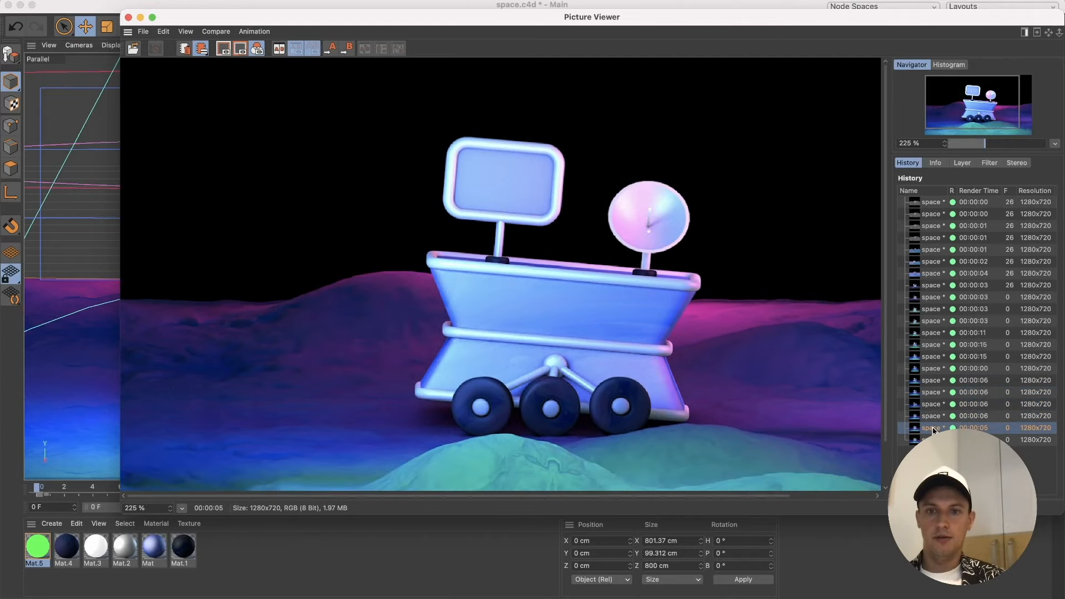
{"action": "left_click", "coordinate": [933, 440]}
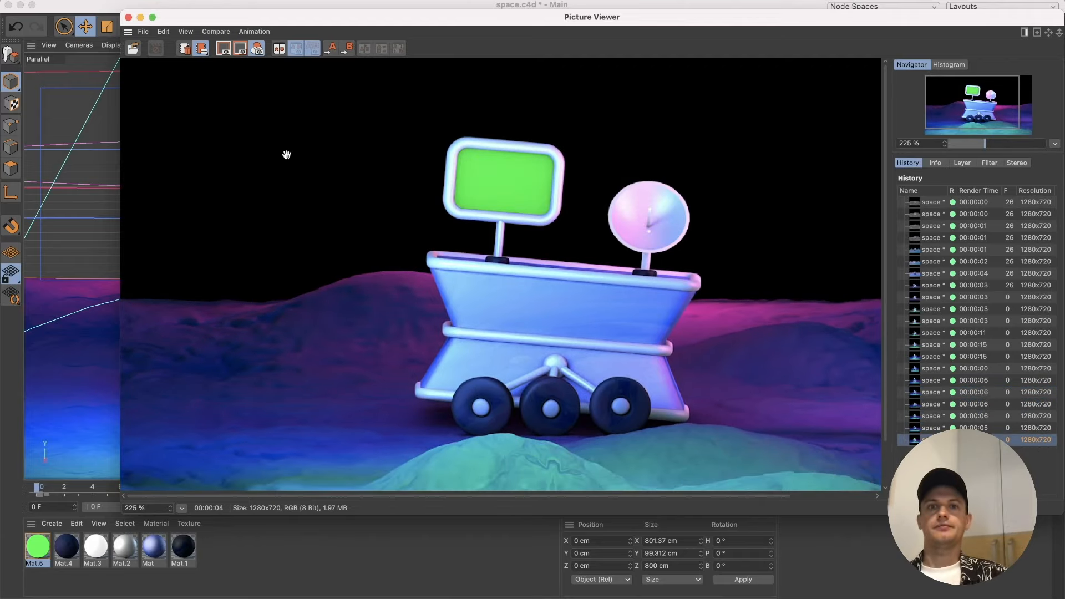
Close the Picture Viewer and save the space.c4d scene.
{"action": "left_click", "coordinate": [128, 17]}
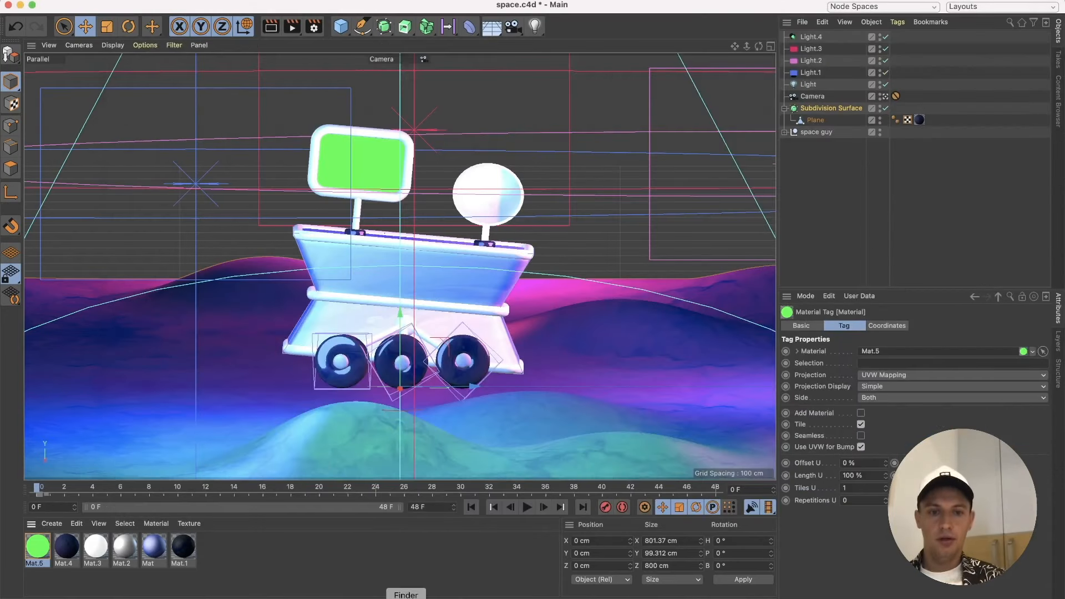
{"action": "key", "text": "super+s"}
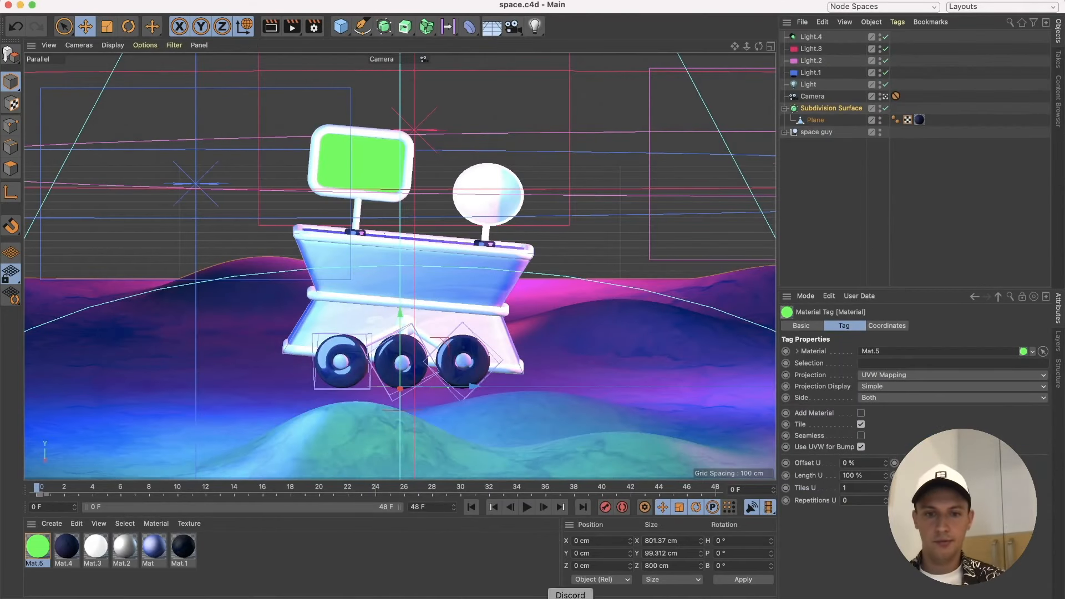
Switch to After Effects and show the updated space.c4d layer at the first frame of Comp 1.
{"action": "left_click", "coordinate": [457, 597]}
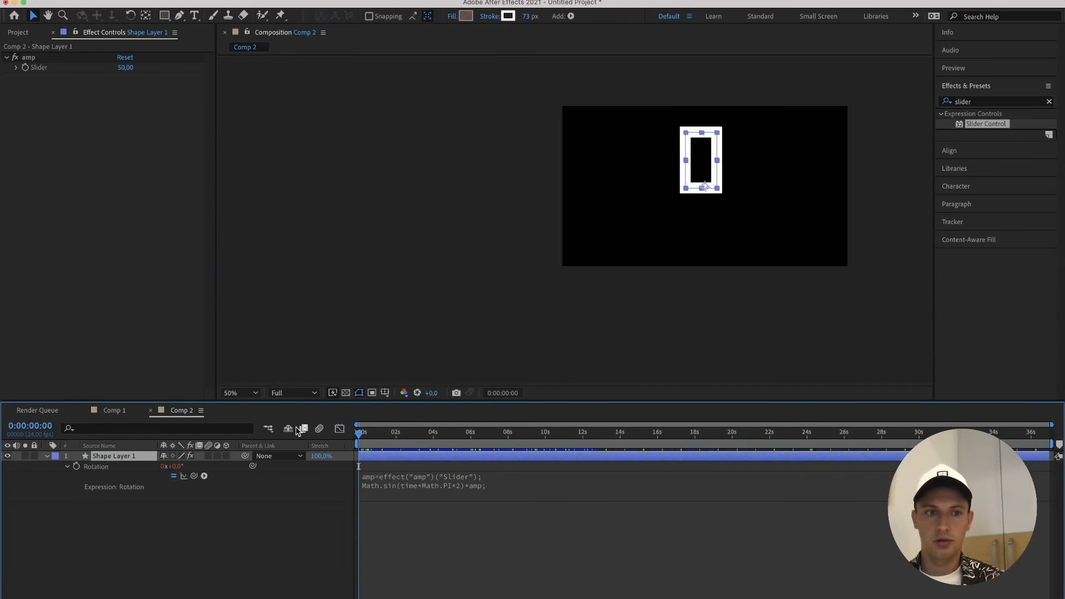
{"action": "left_click", "coordinate": [114, 410]}
{"action": "left_click", "coordinate": [392, 485]}
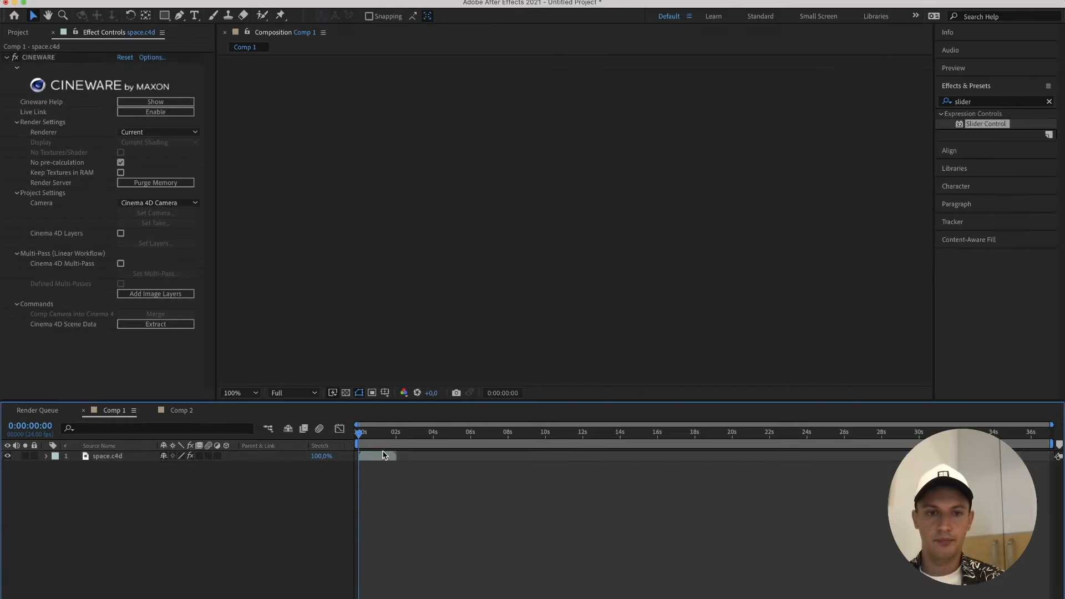
{"action": "left_click_drag", "start_coordinate": [378, 432], "coordinate": [344, 447]}
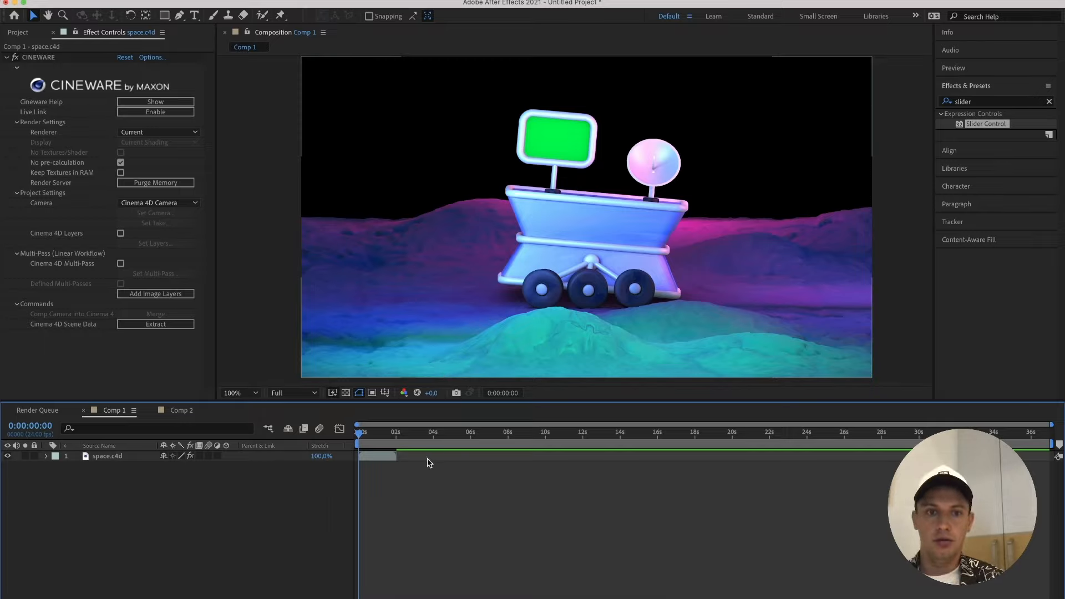
Select the existing "slider" search term in Effects & Presets to start a new effect search.
{"action": "left_click", "coordinate": [977, 101]}
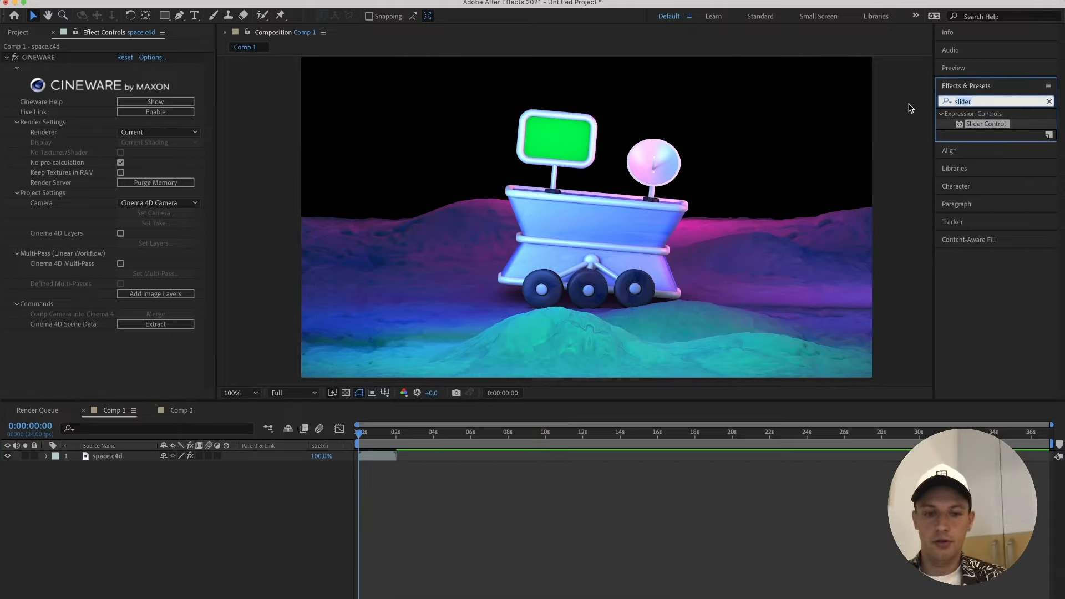